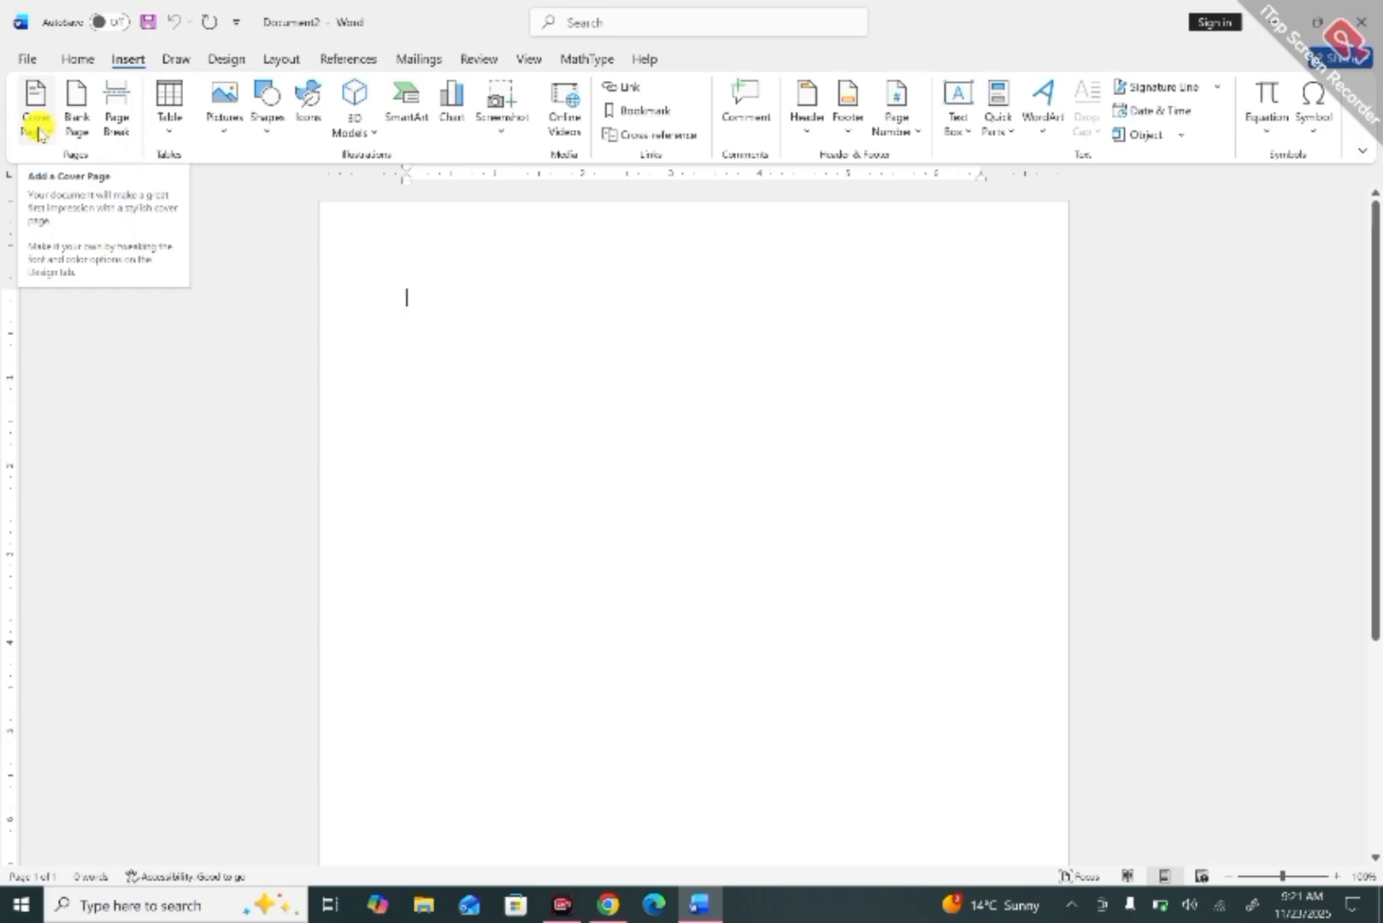
Insert the last built-in cover page design, the one with the blue date arrow beside a dark vertical bar.
click(36, 128)
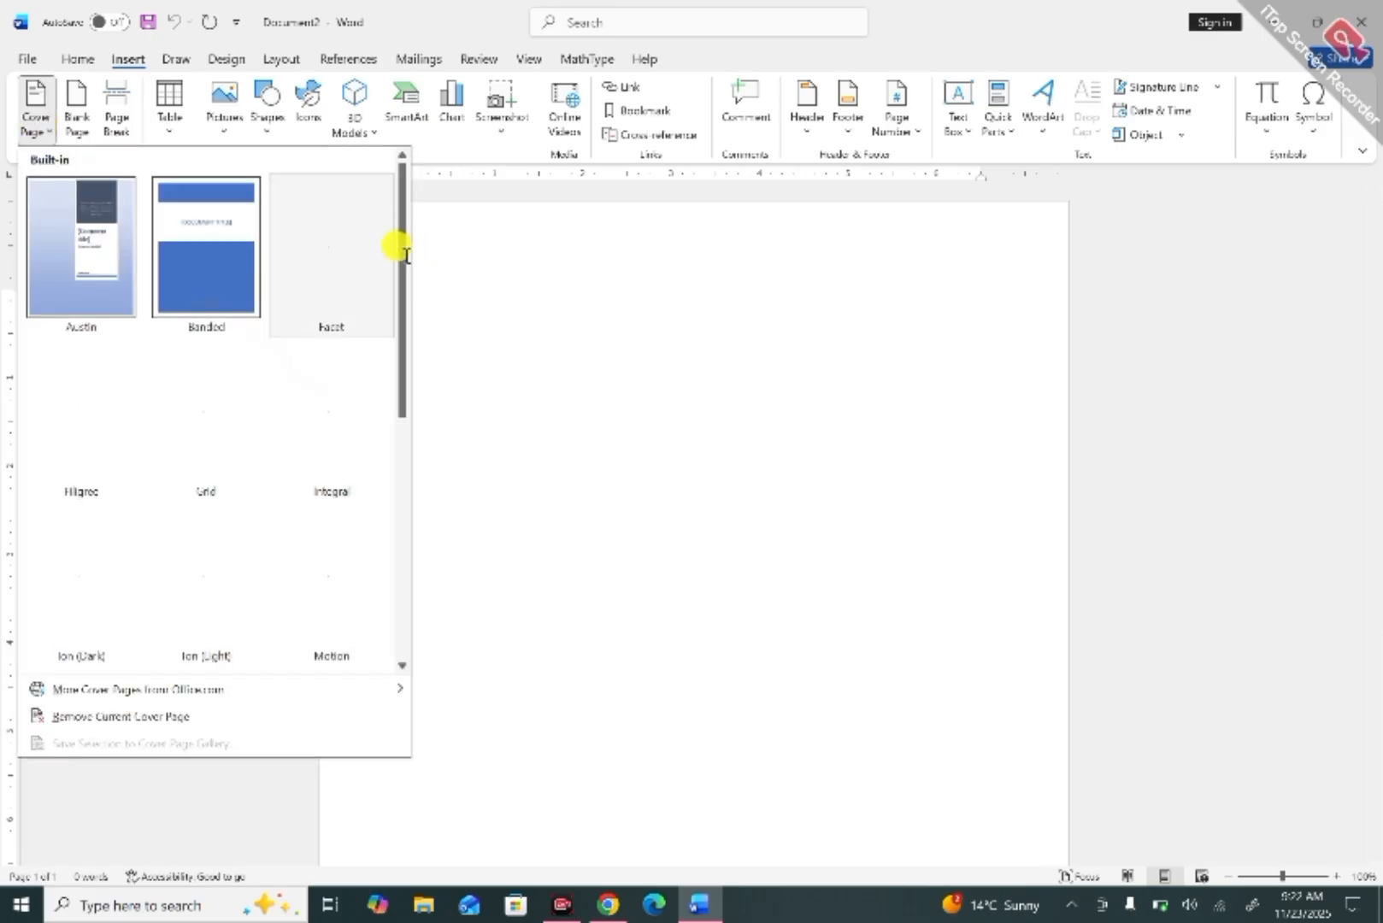
drag(402, 247, 395, 479)
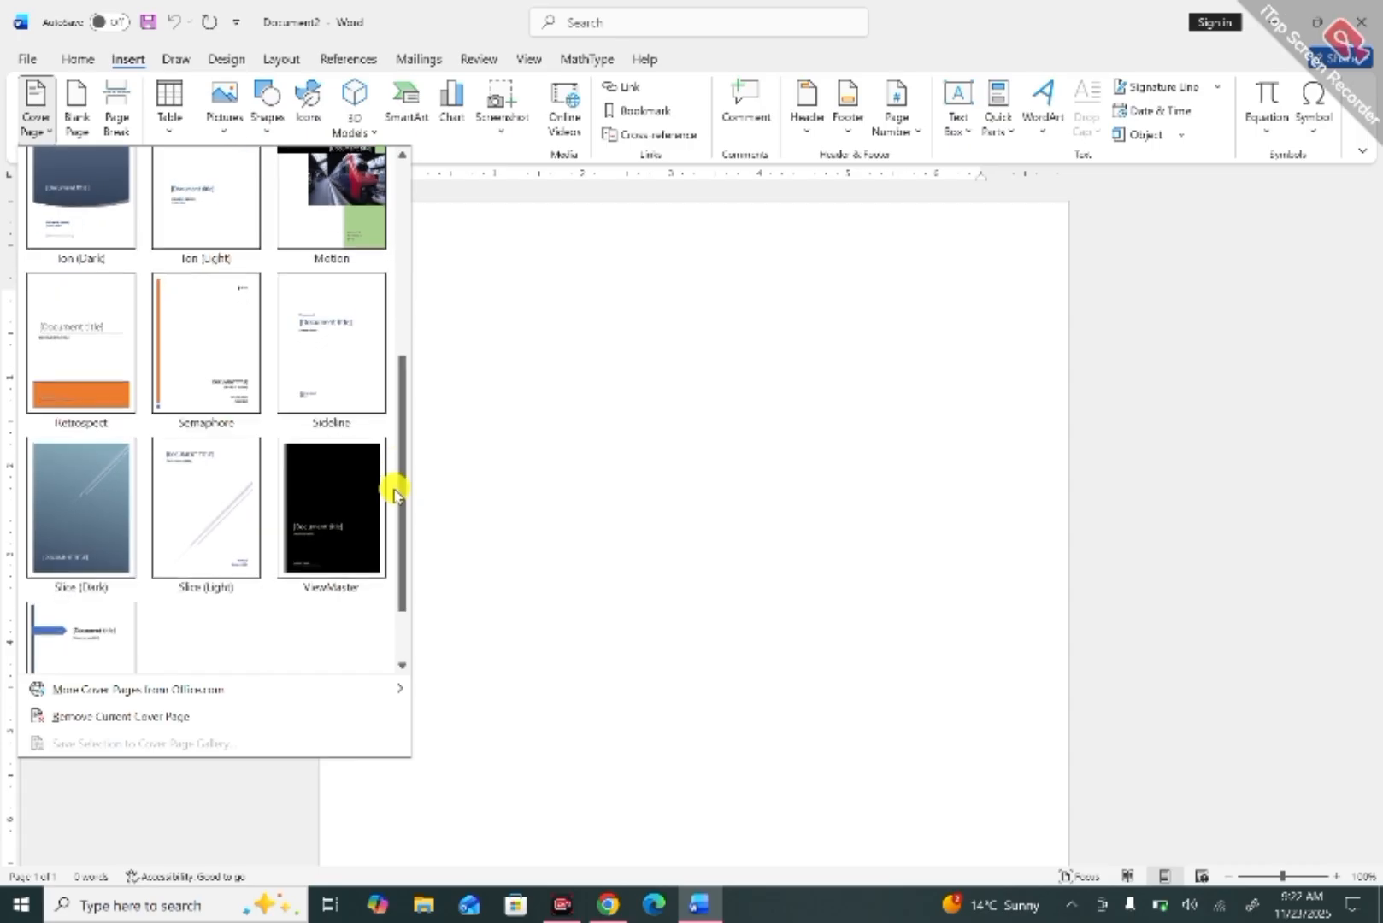
click(112, 632)
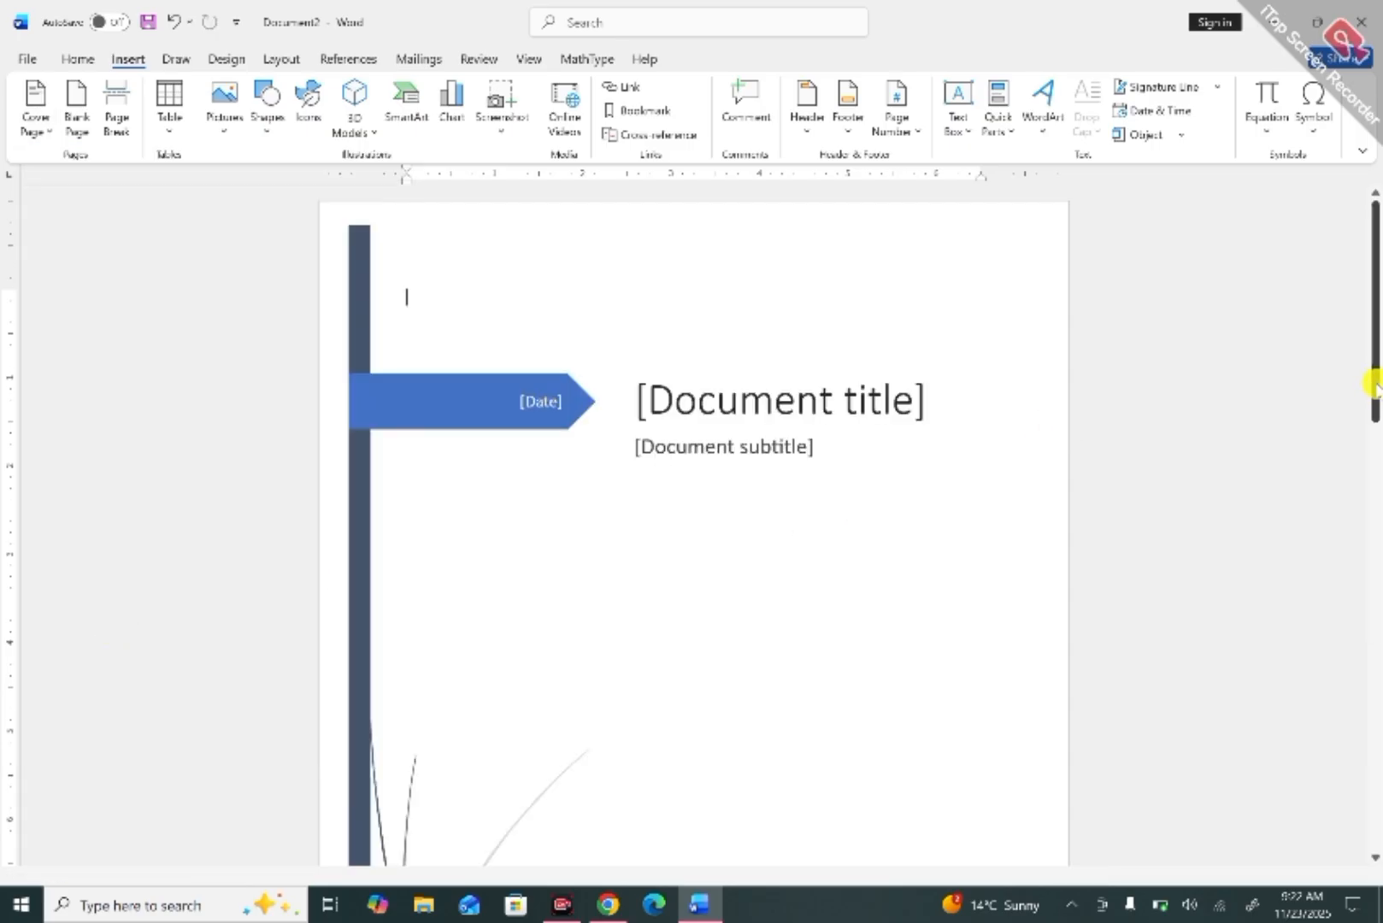
Replace the cover page's document title placeholder with "Microsoft Word".
drag(1375, 389, 1376, 425)
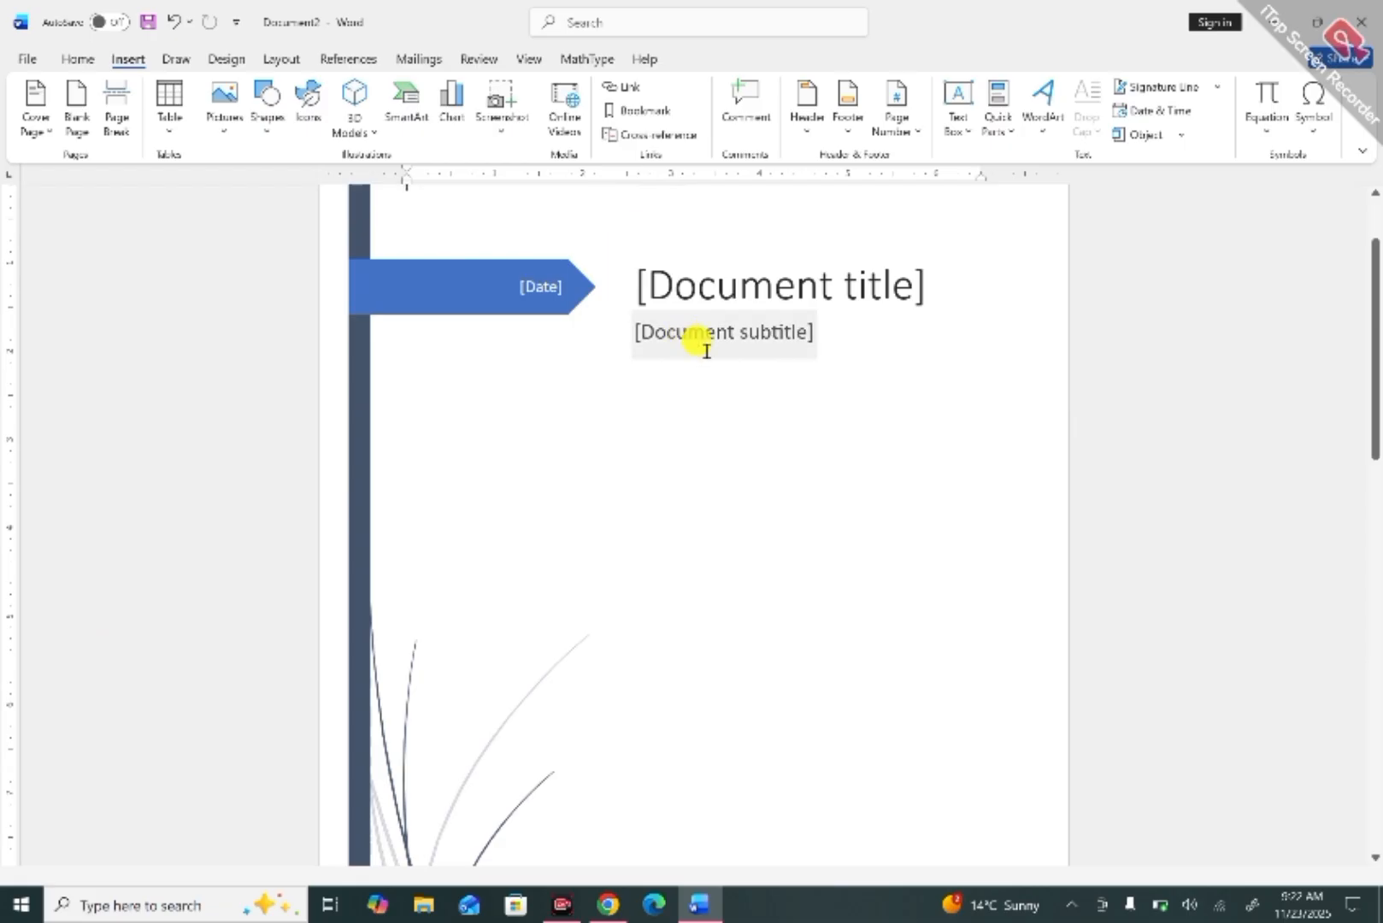
drag(1373, 361, 1309, 485)
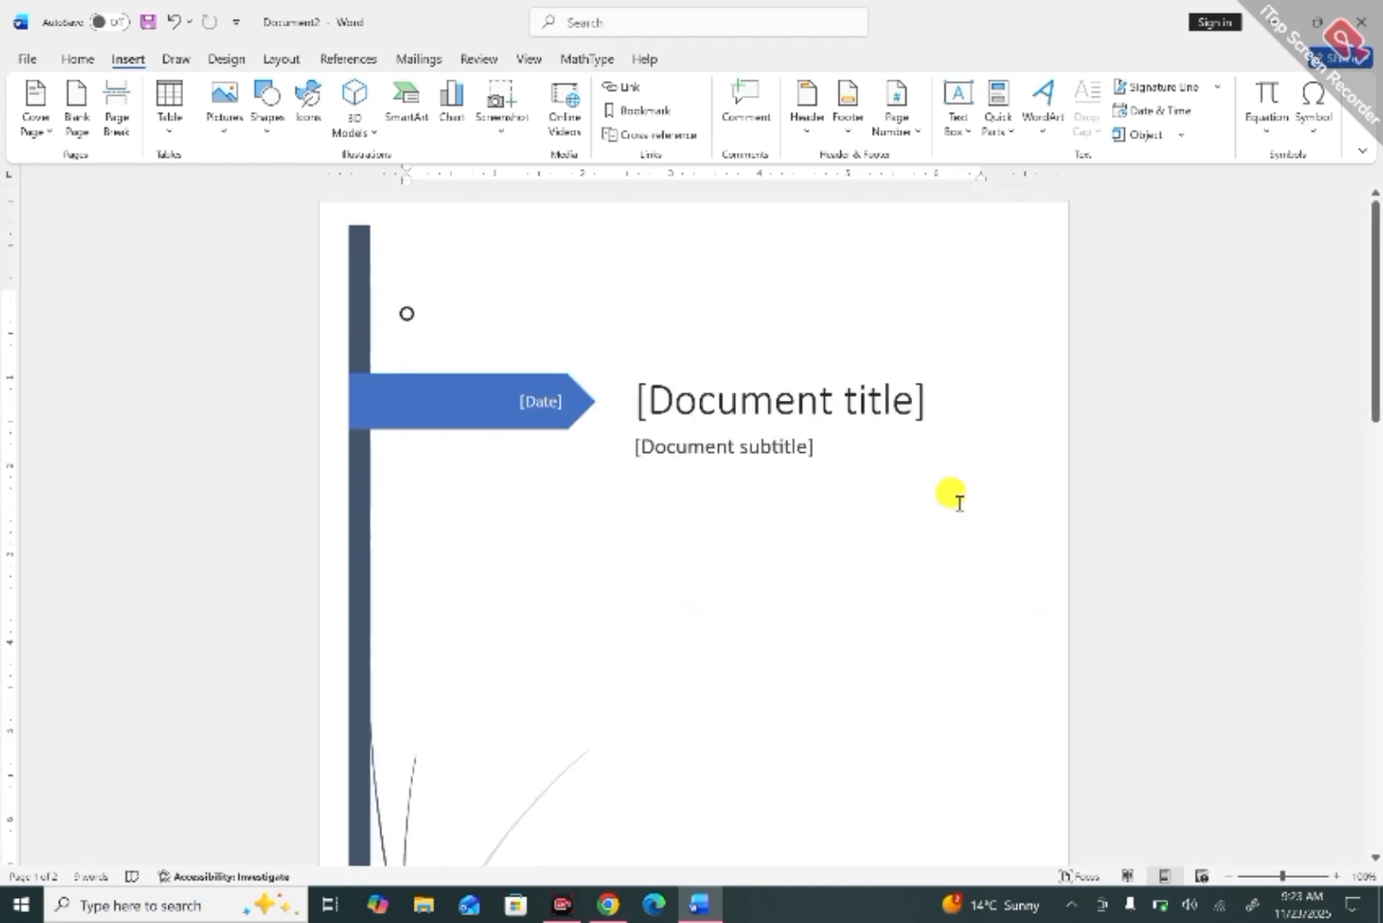
click(906, 398)
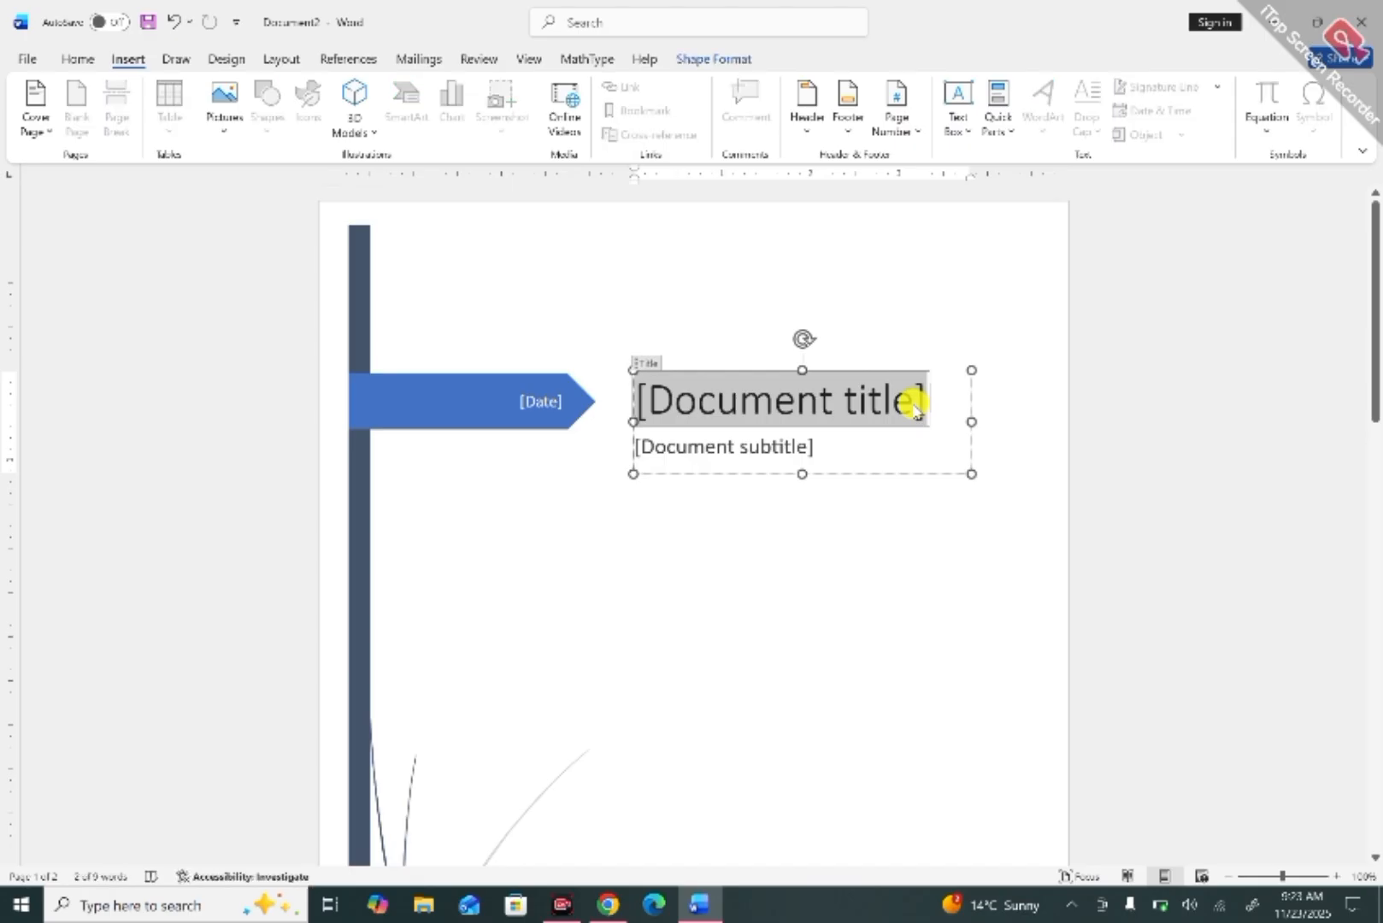
text(Mic)
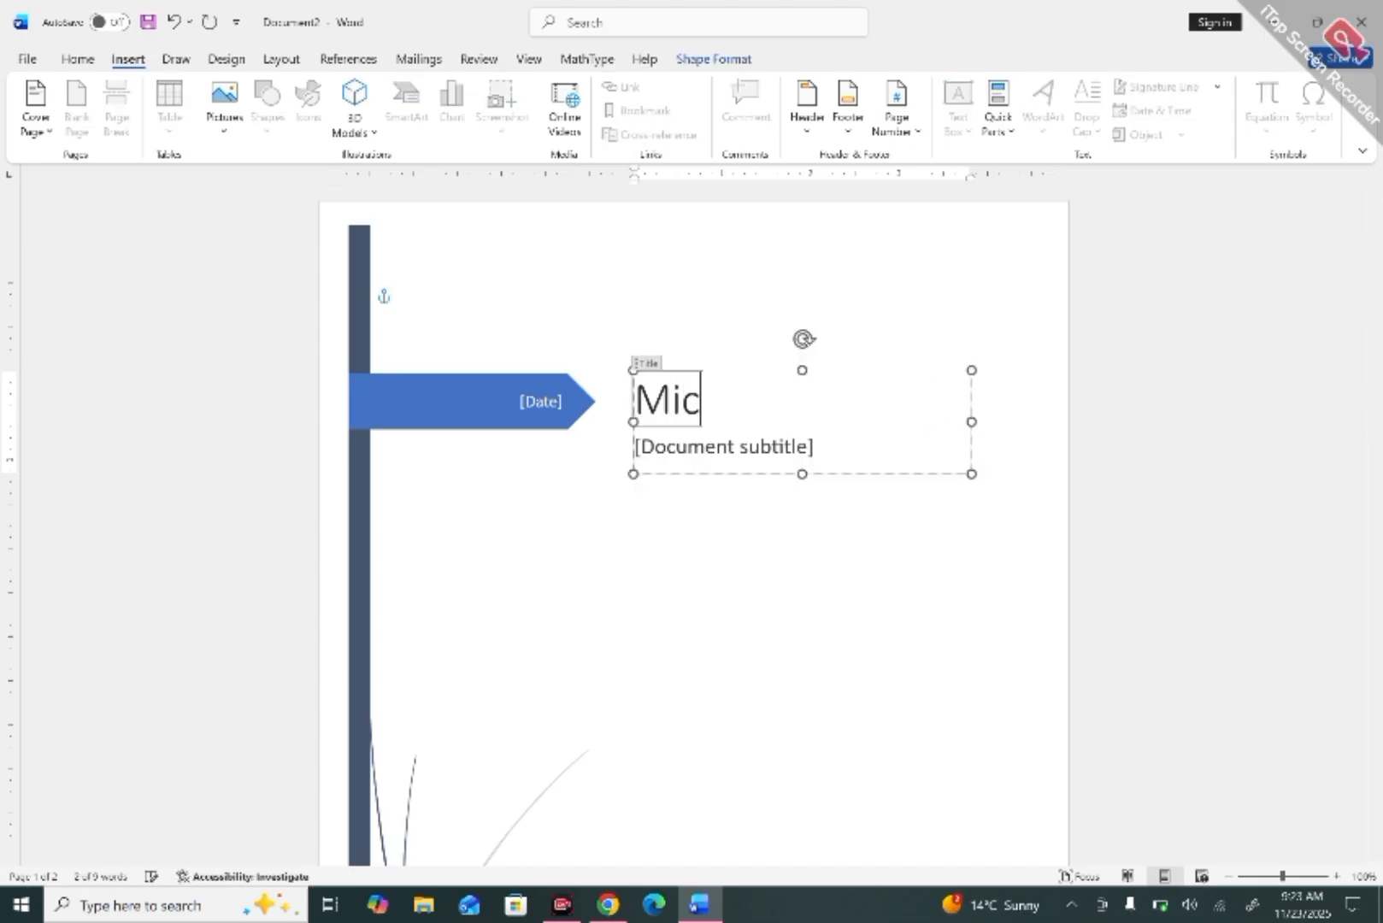
text(rospf)
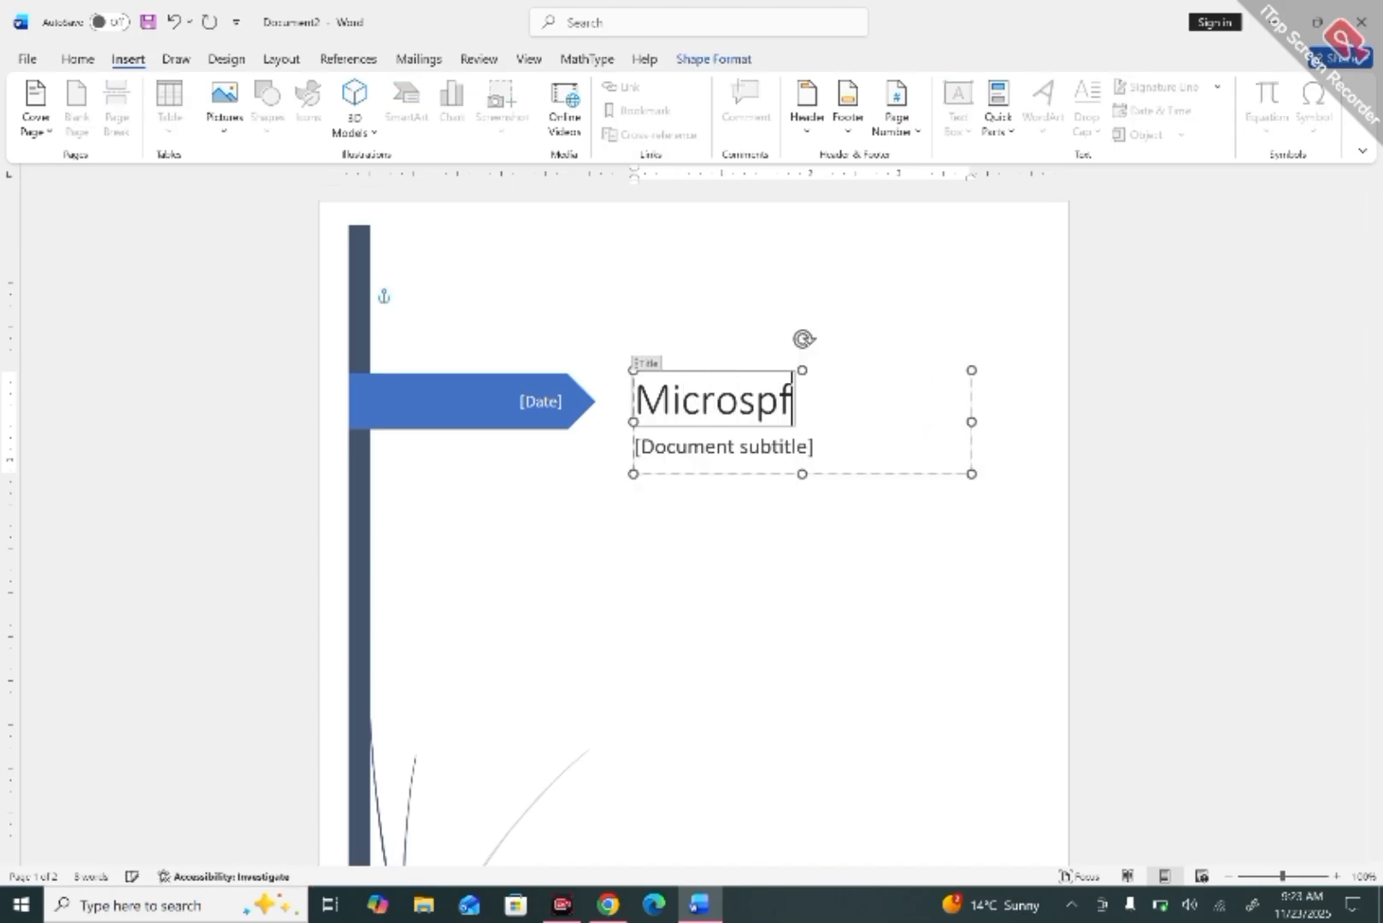
key(BackSpace)
key(BackSpace)
text(oft Word)
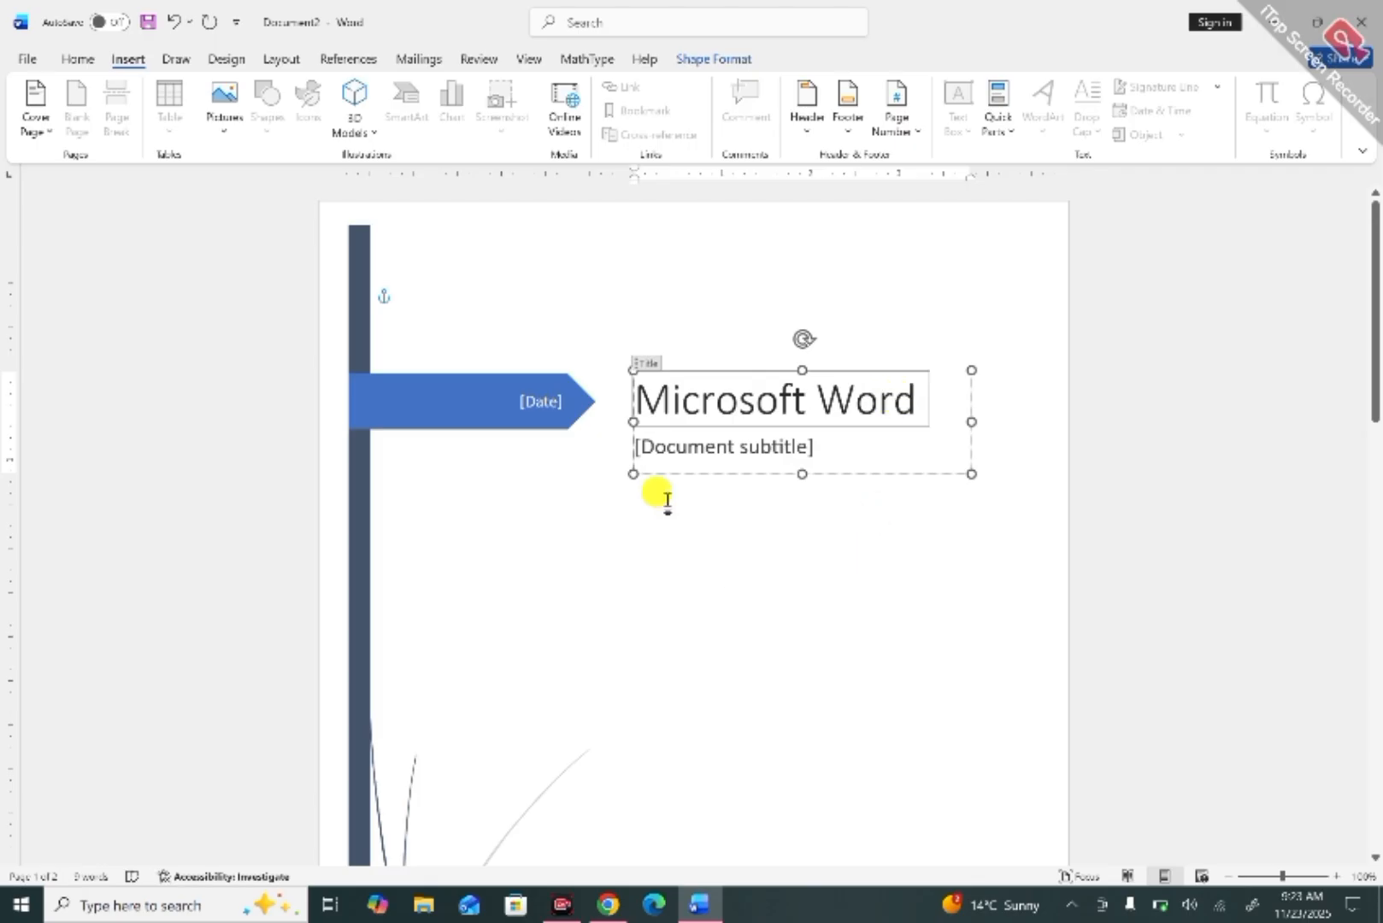
Replace the document subtitle placeholder with "From beginning to advance", correcting the misspelled word with the suggested spelling.
click(769, 450)
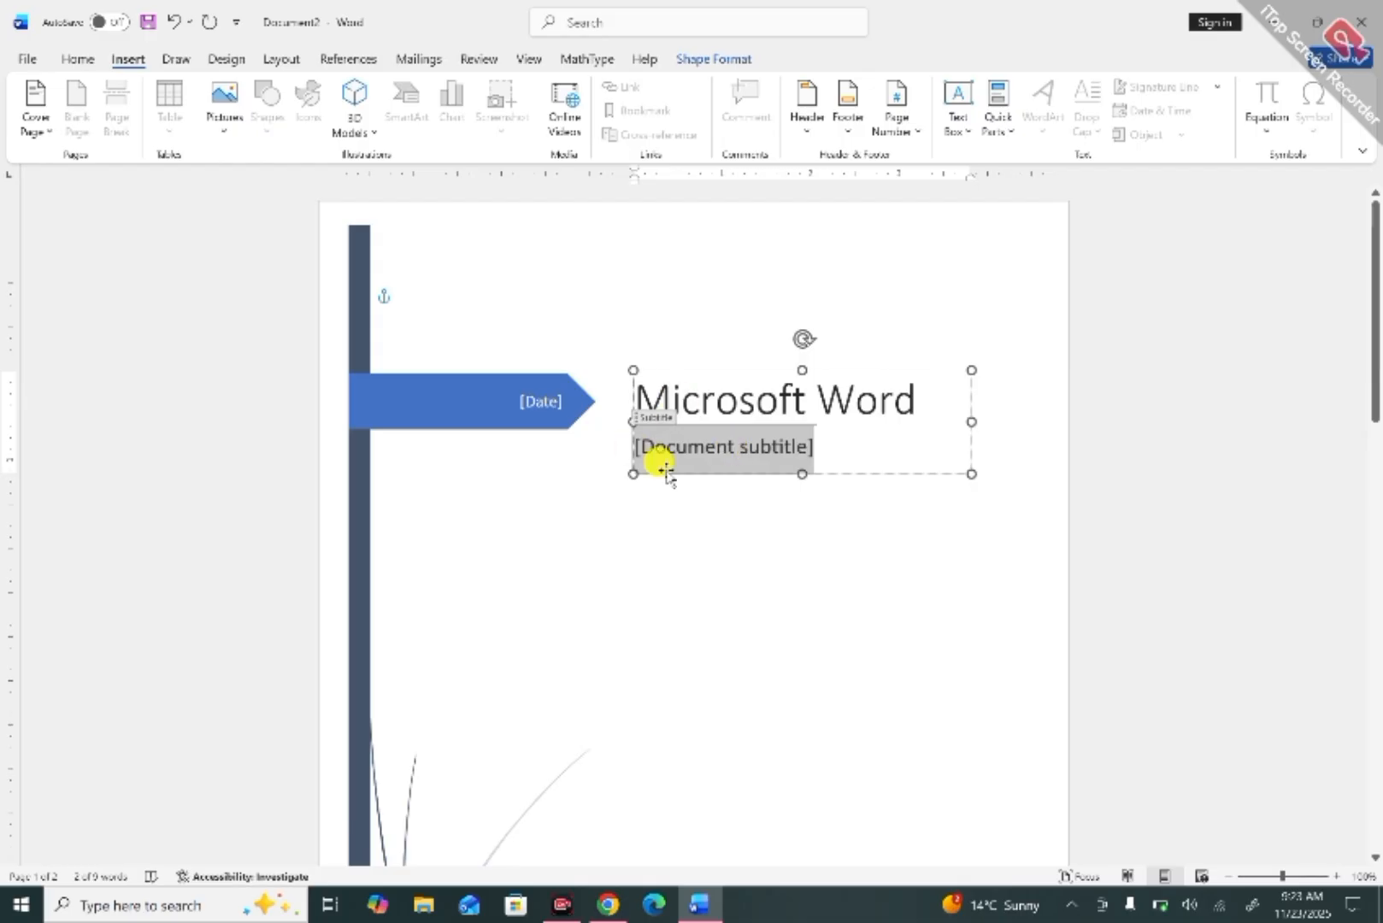
text(Rom)
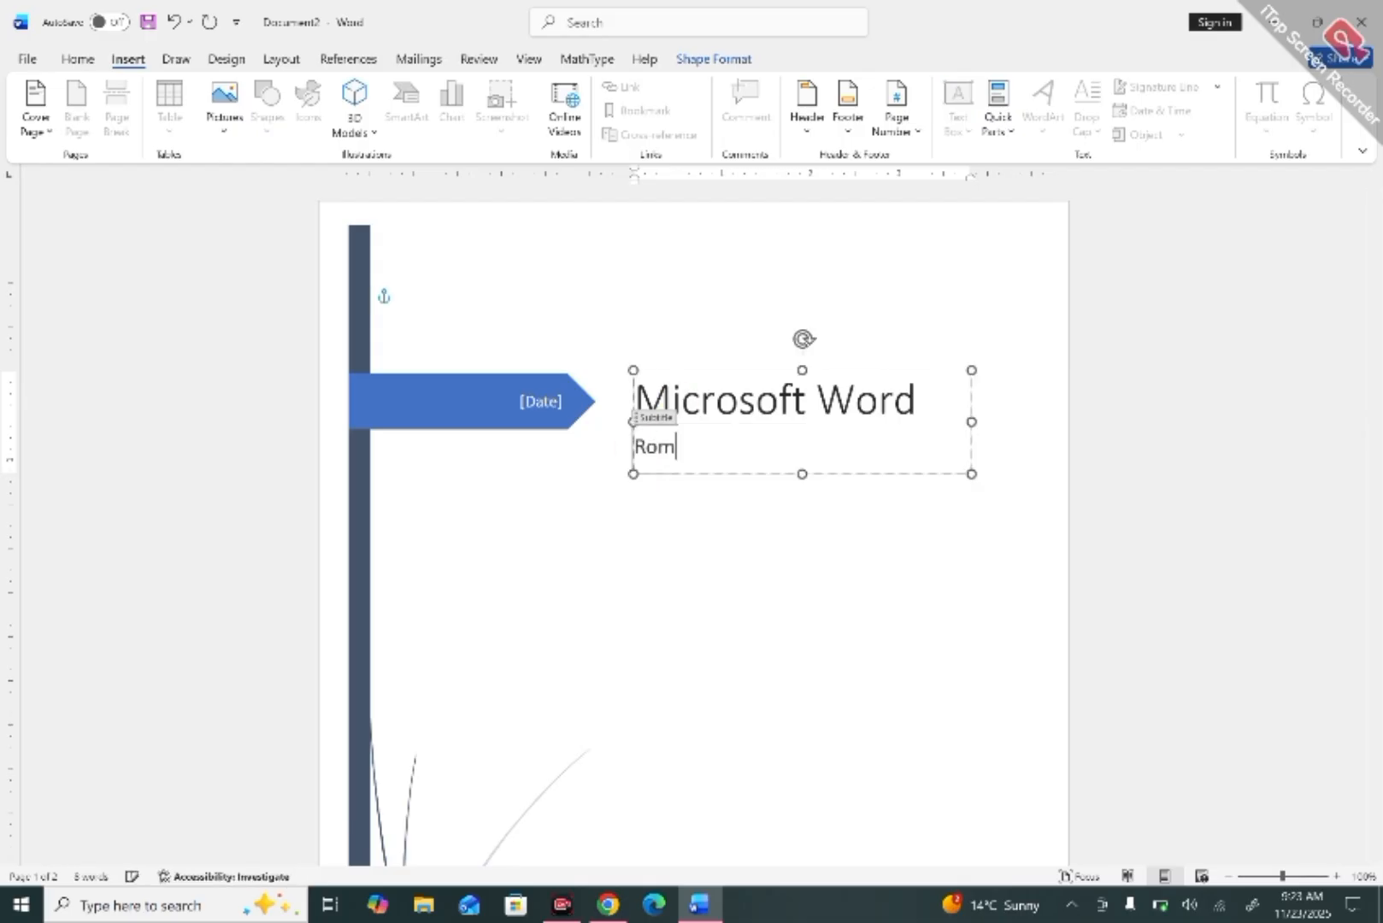
key(BackSpace)
key(BackSpace)
text(From)
text( e)
text( be)
text(gn)
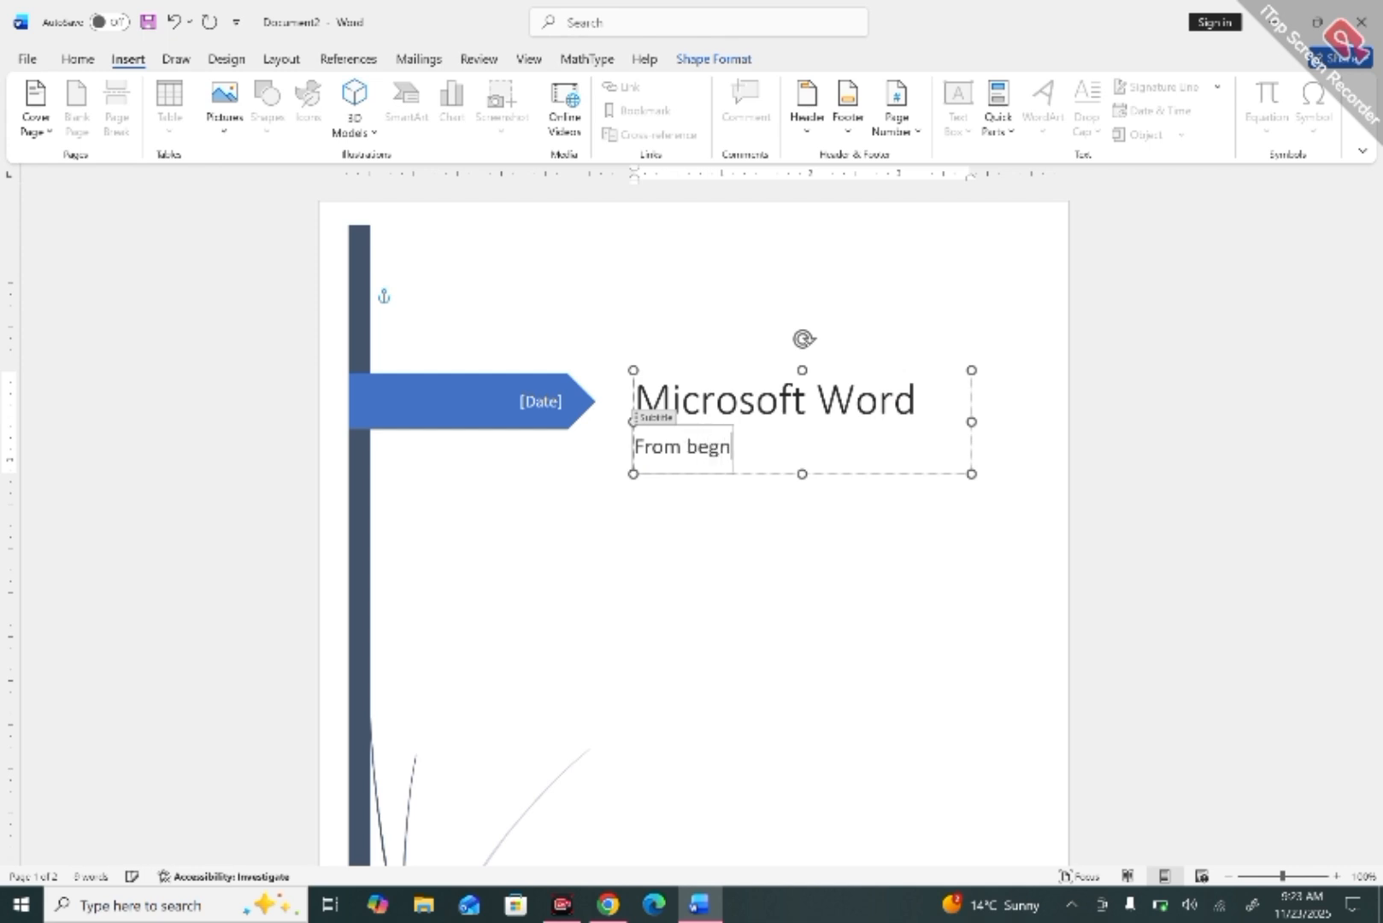
text(ing to adva)
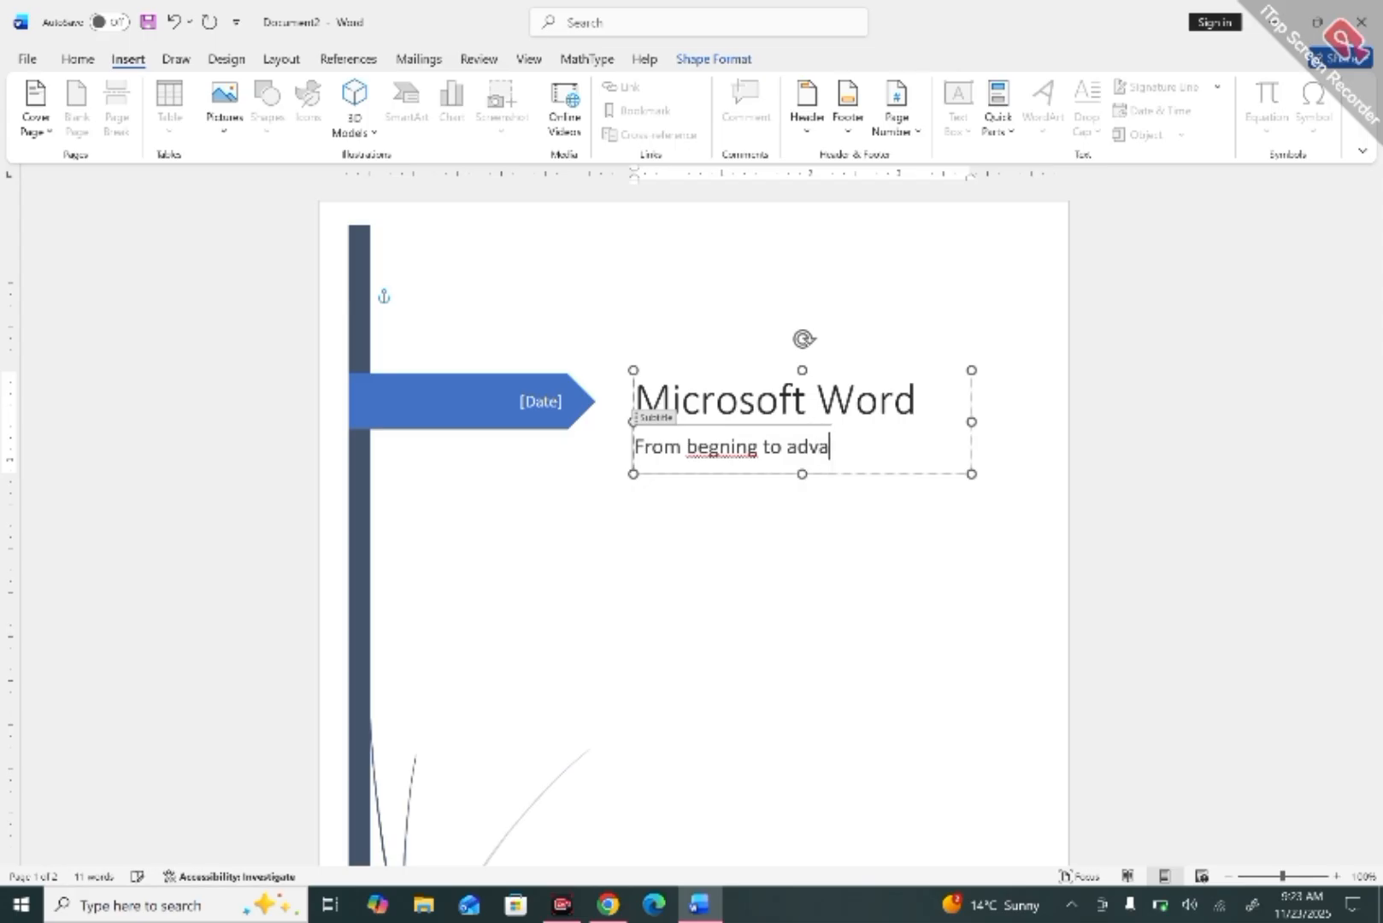
text(nce)
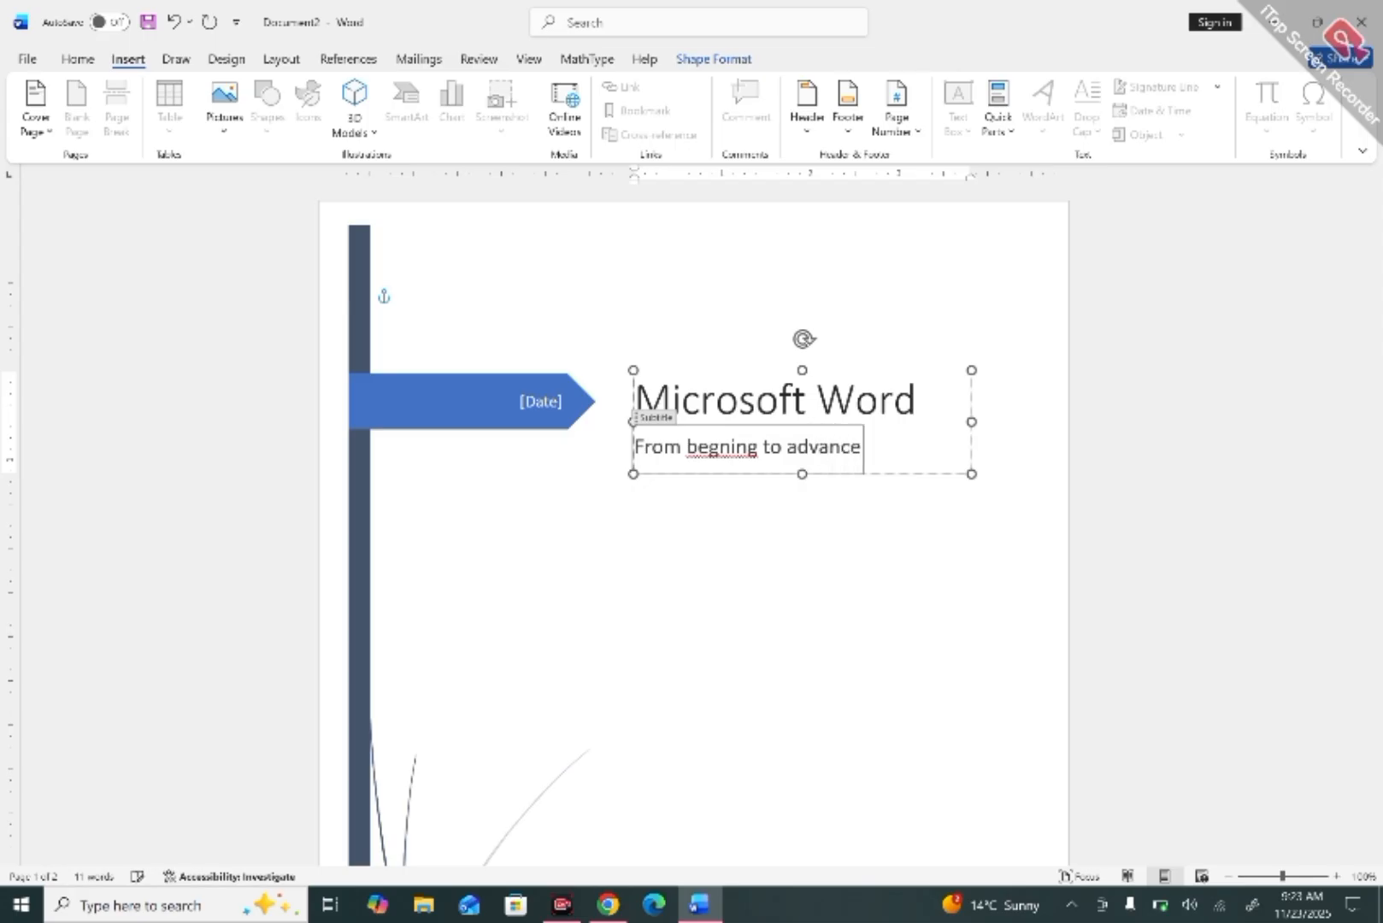
right_click(719, 451)
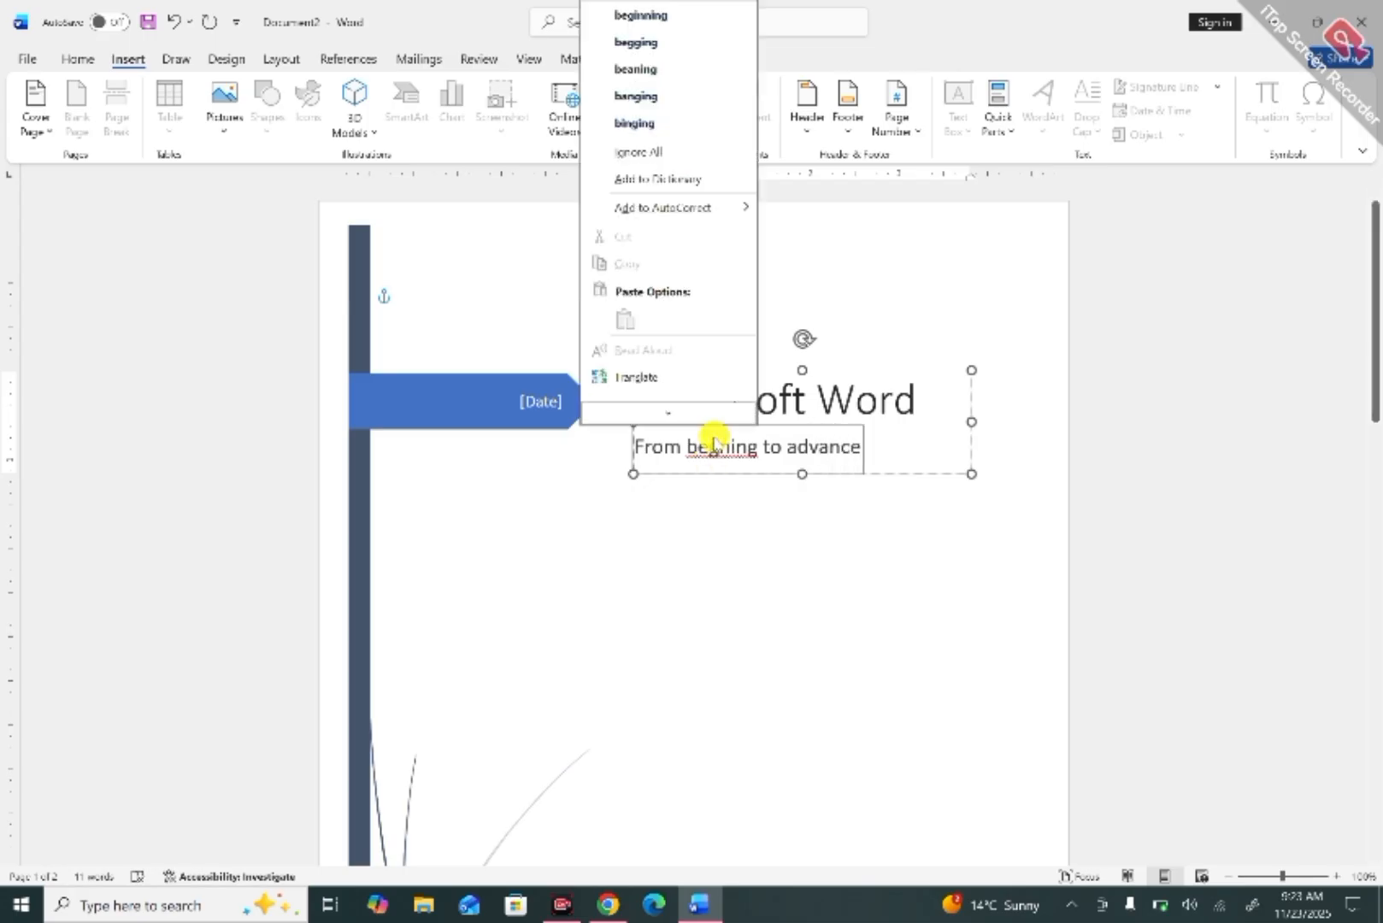
click(665, 17)
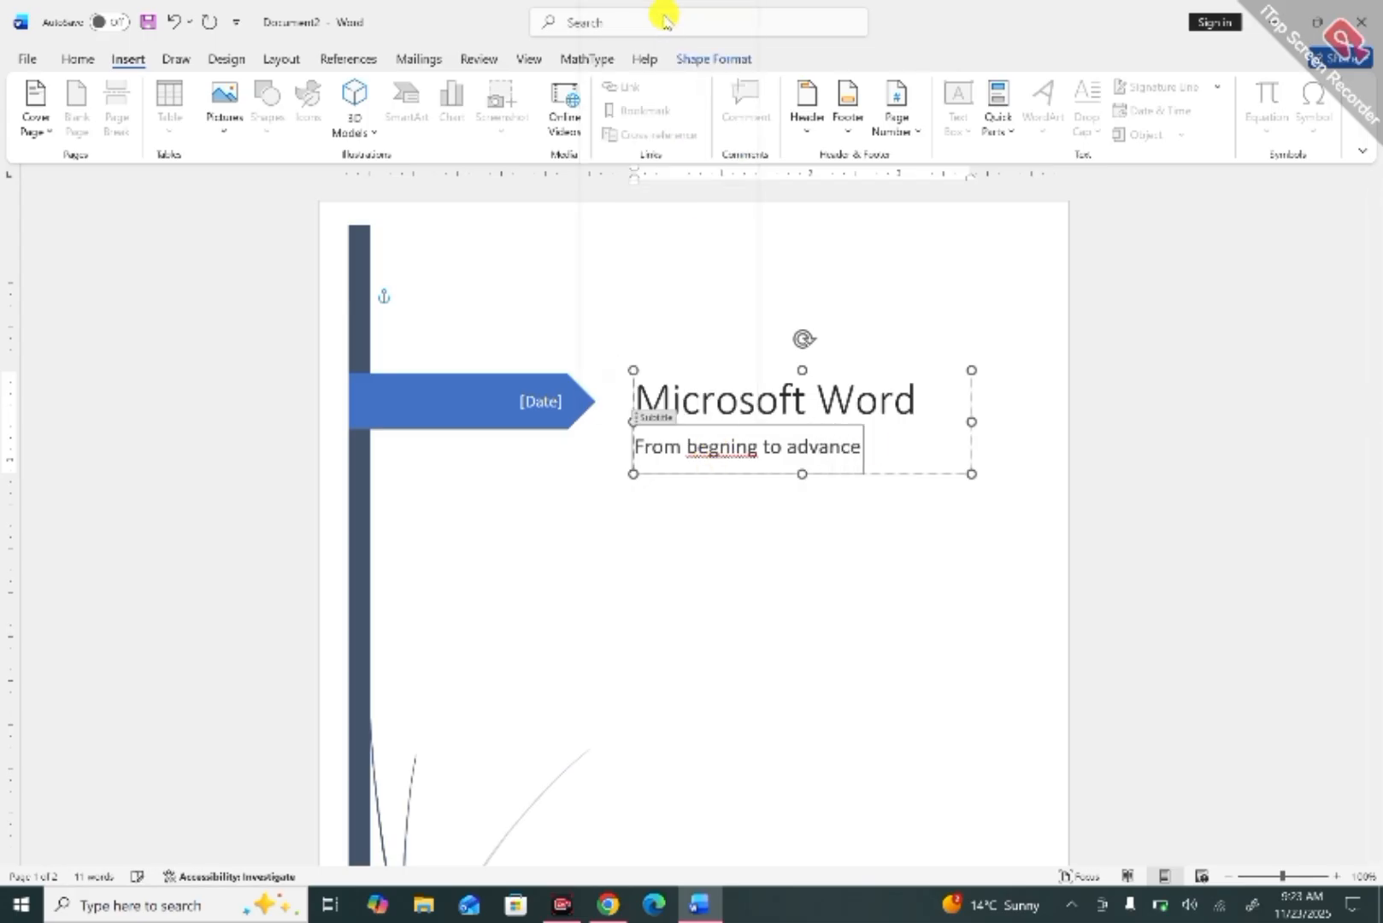
Enter "23 Nov, 2025" in the date placeholder on the cover page's blue arrow.
click(543, 399)
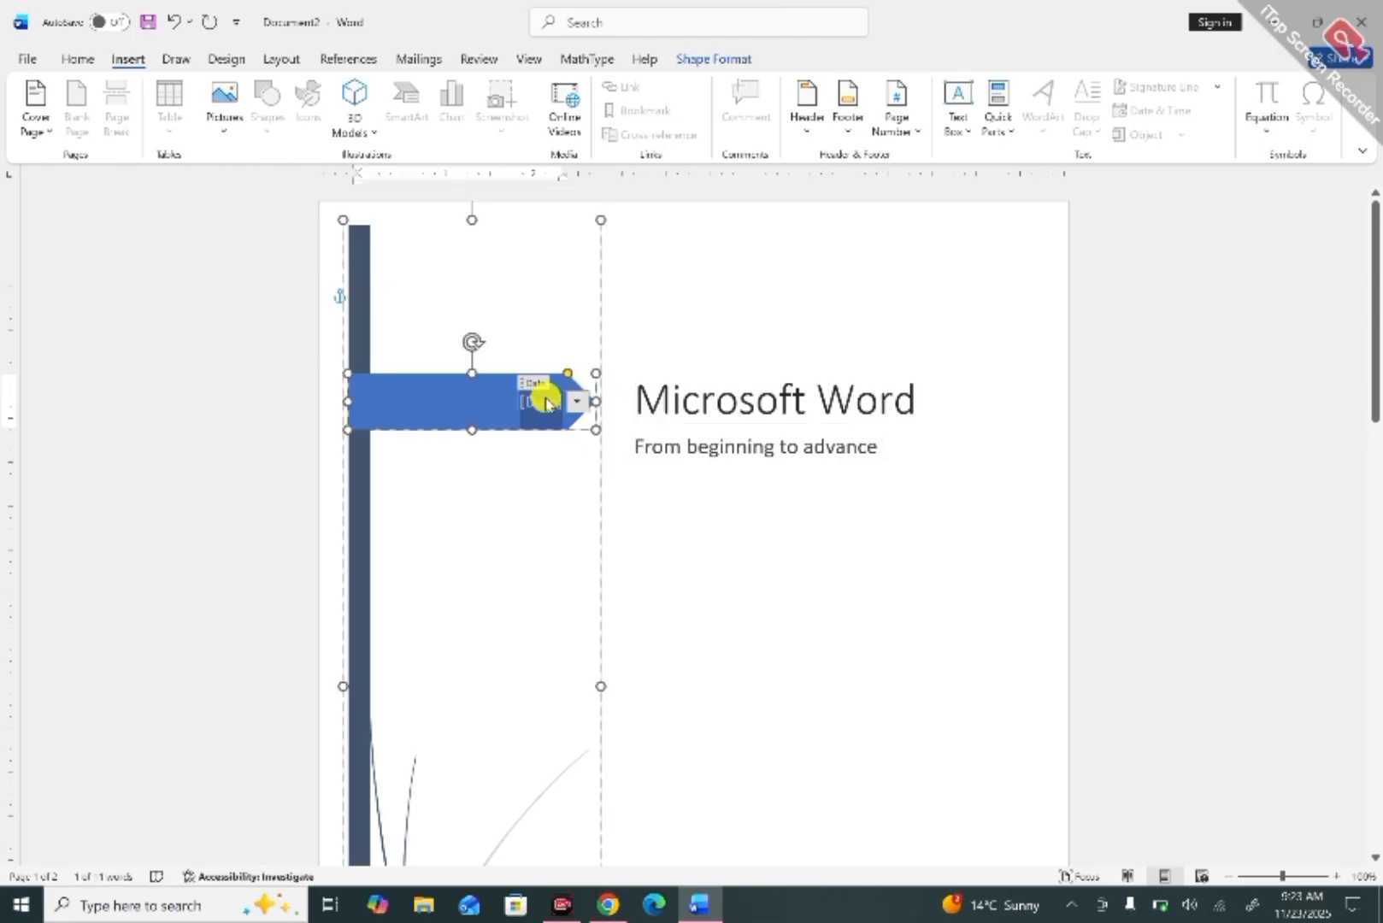
text(23)
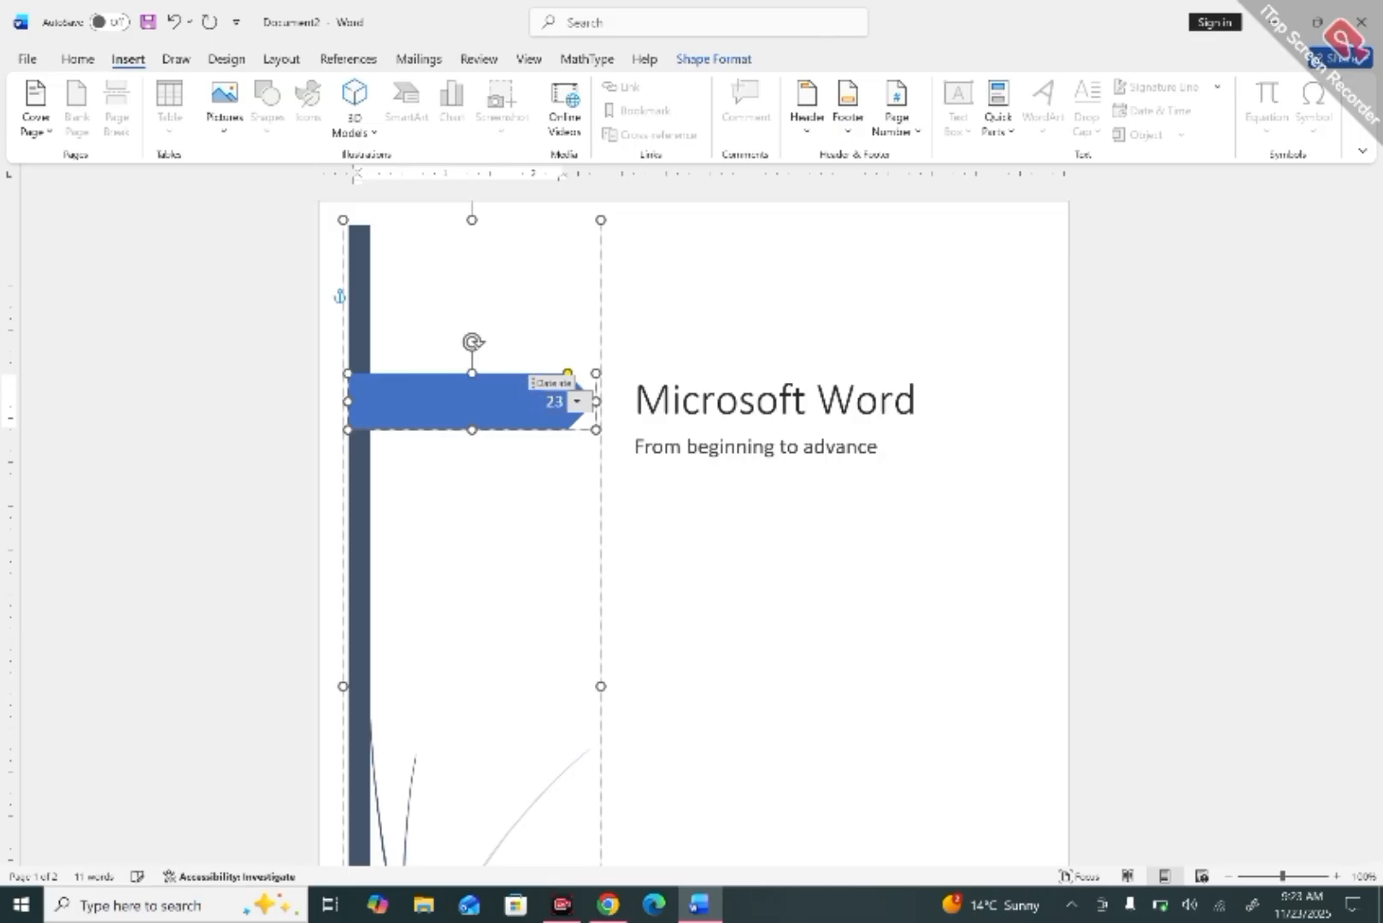
text( No)
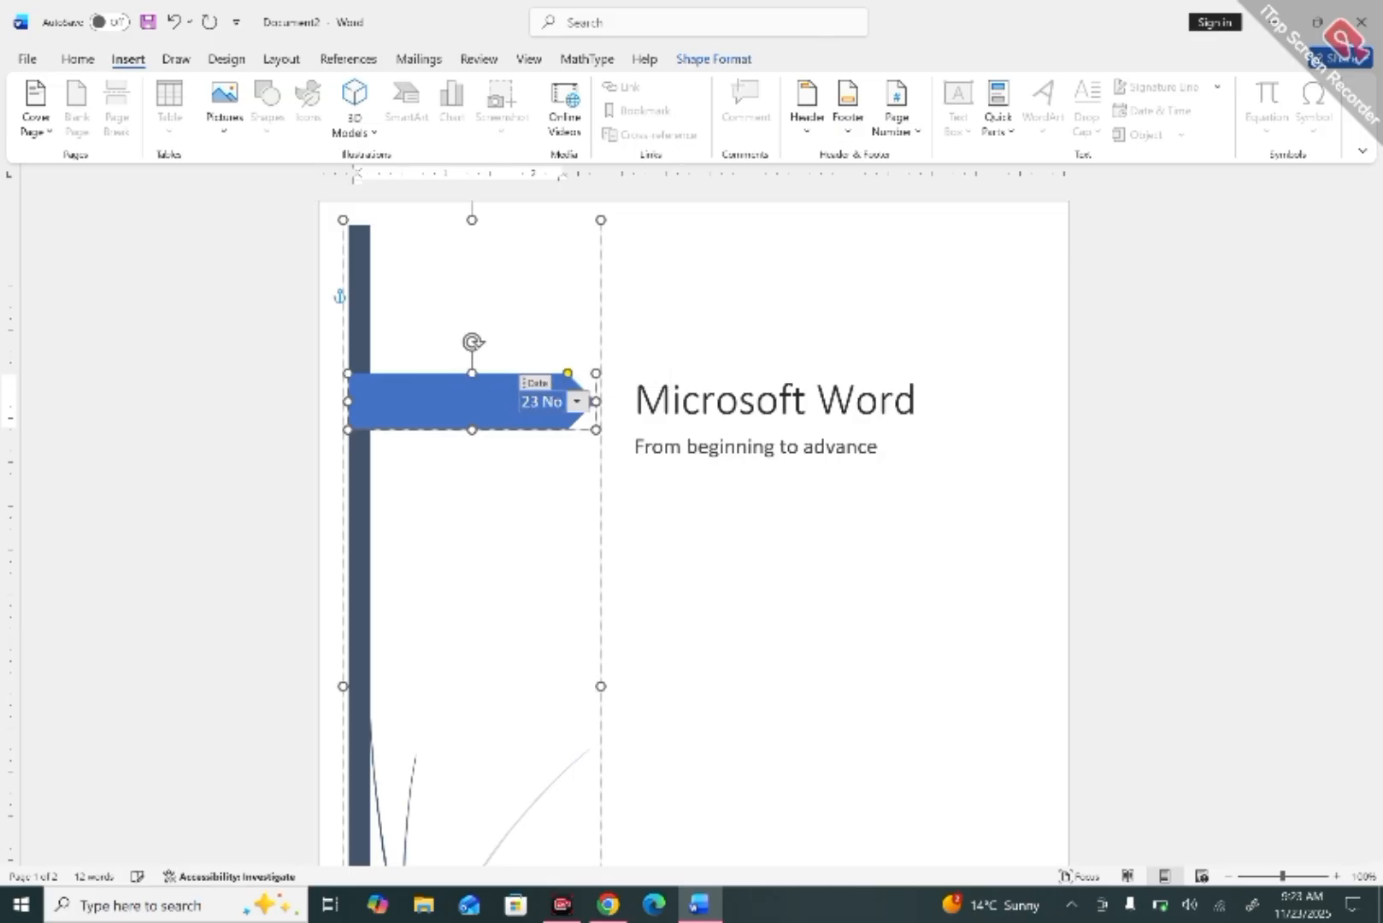
text(v, 2025)
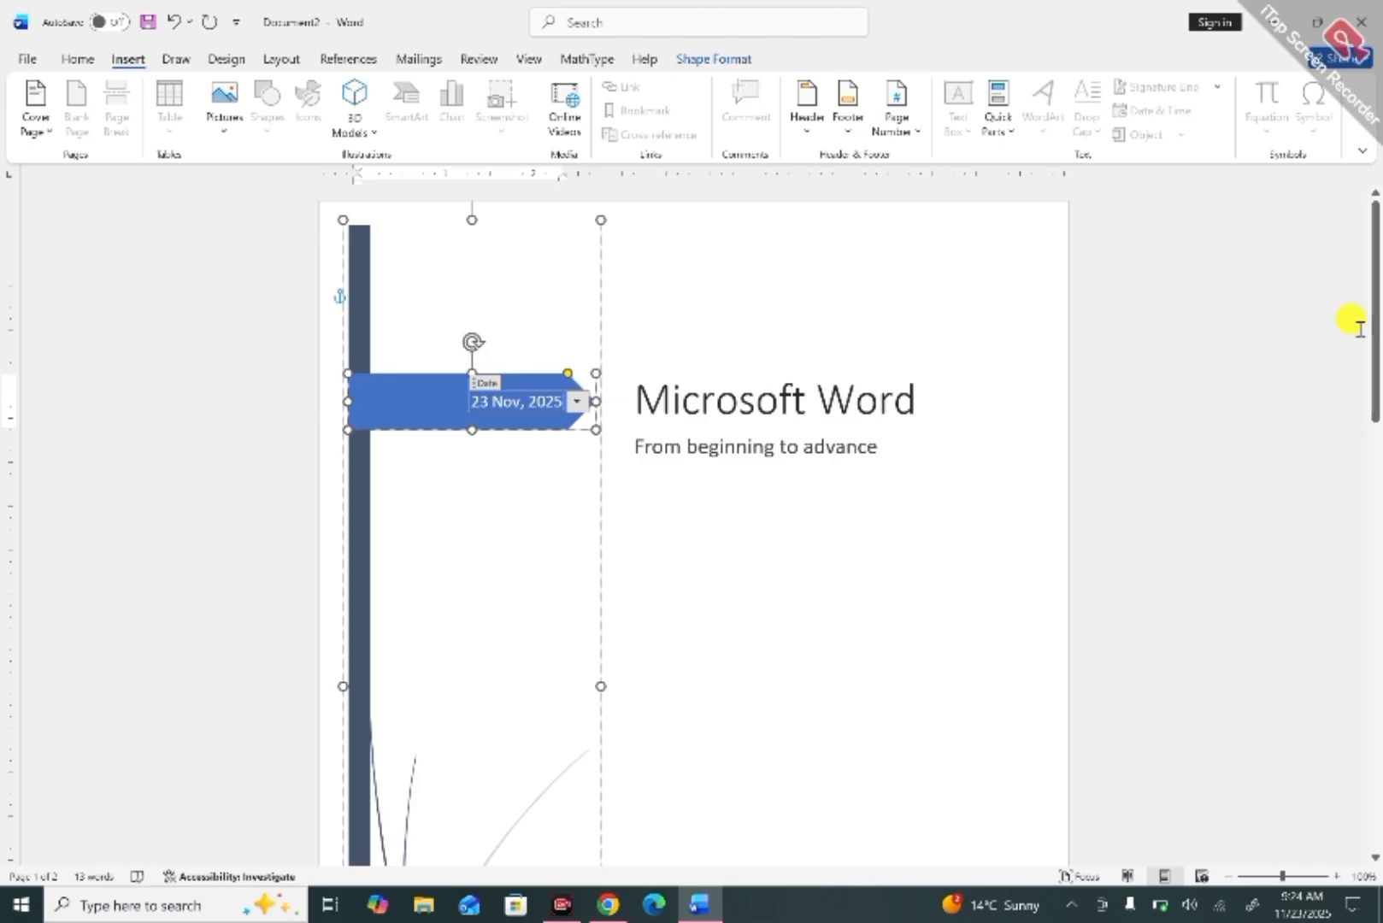
Replace the company name placeholder near the foot of the cover page with "PAKJOBS ALERTS".
drag(1372, 329, 1368, 510)
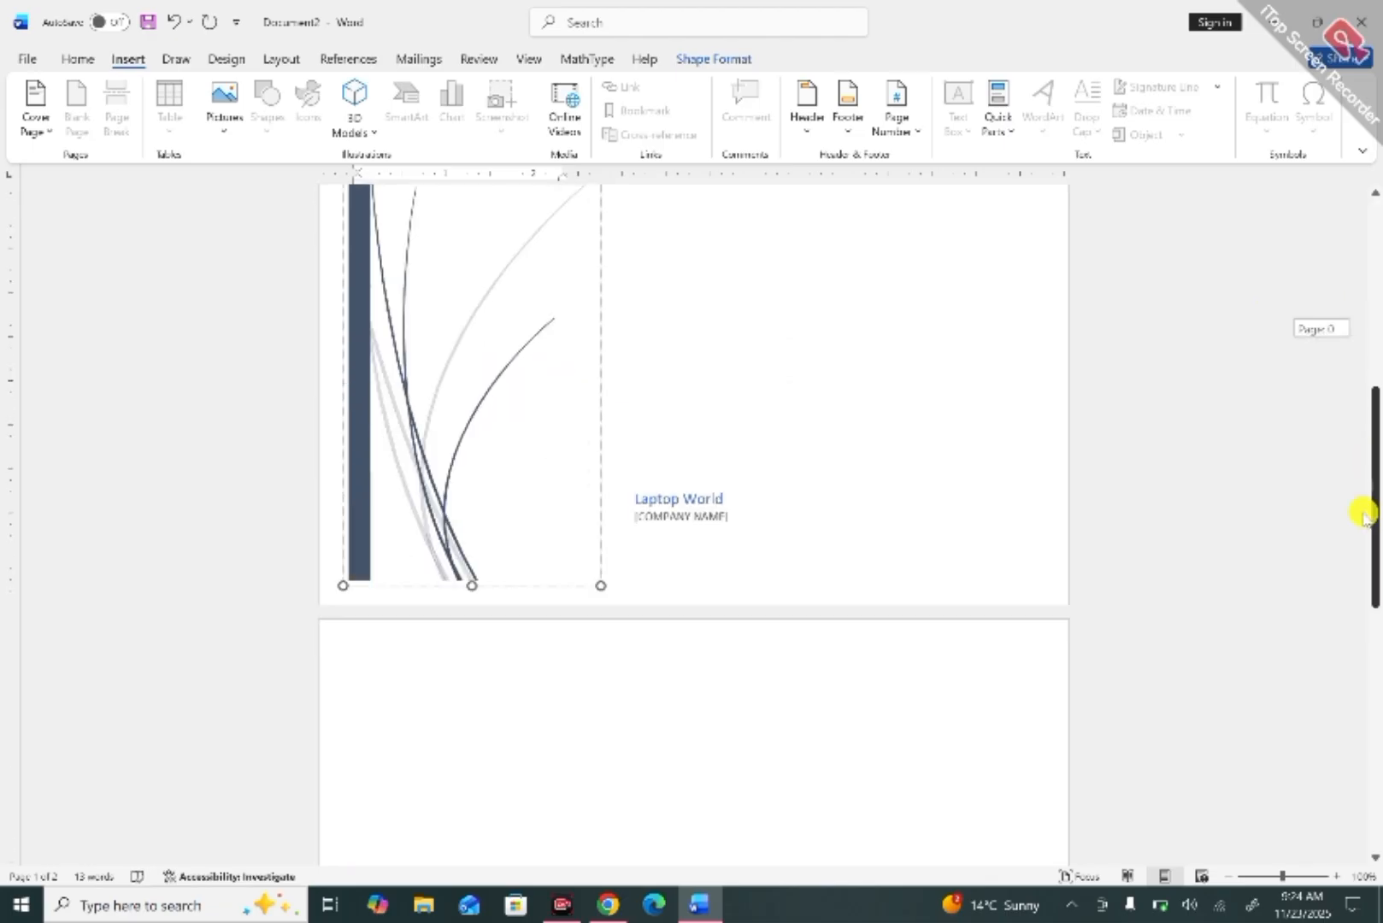
click(718, 498)
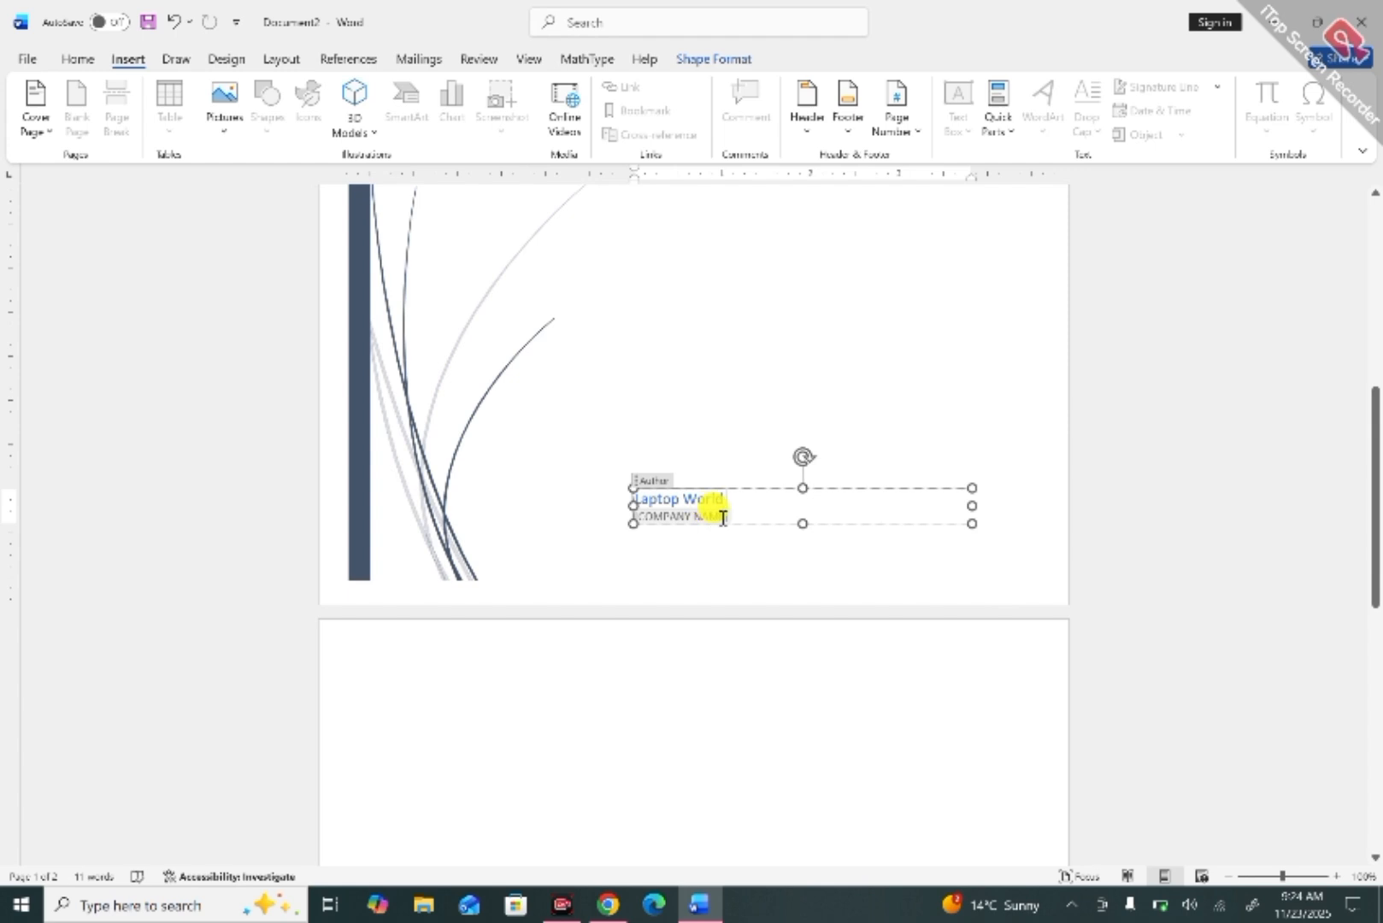
click(722, 518)
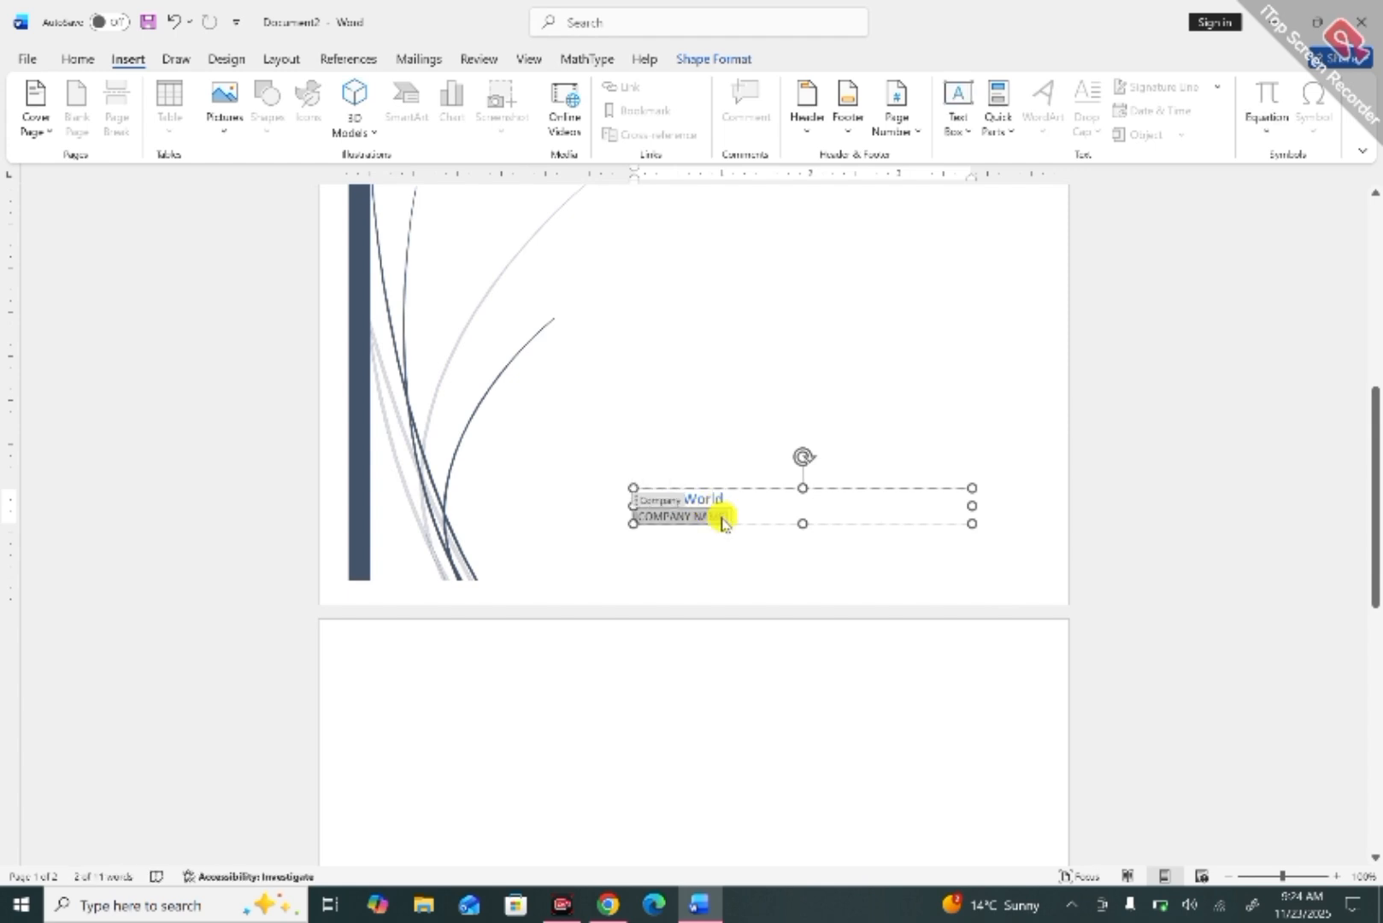
text(PAKJOBS)
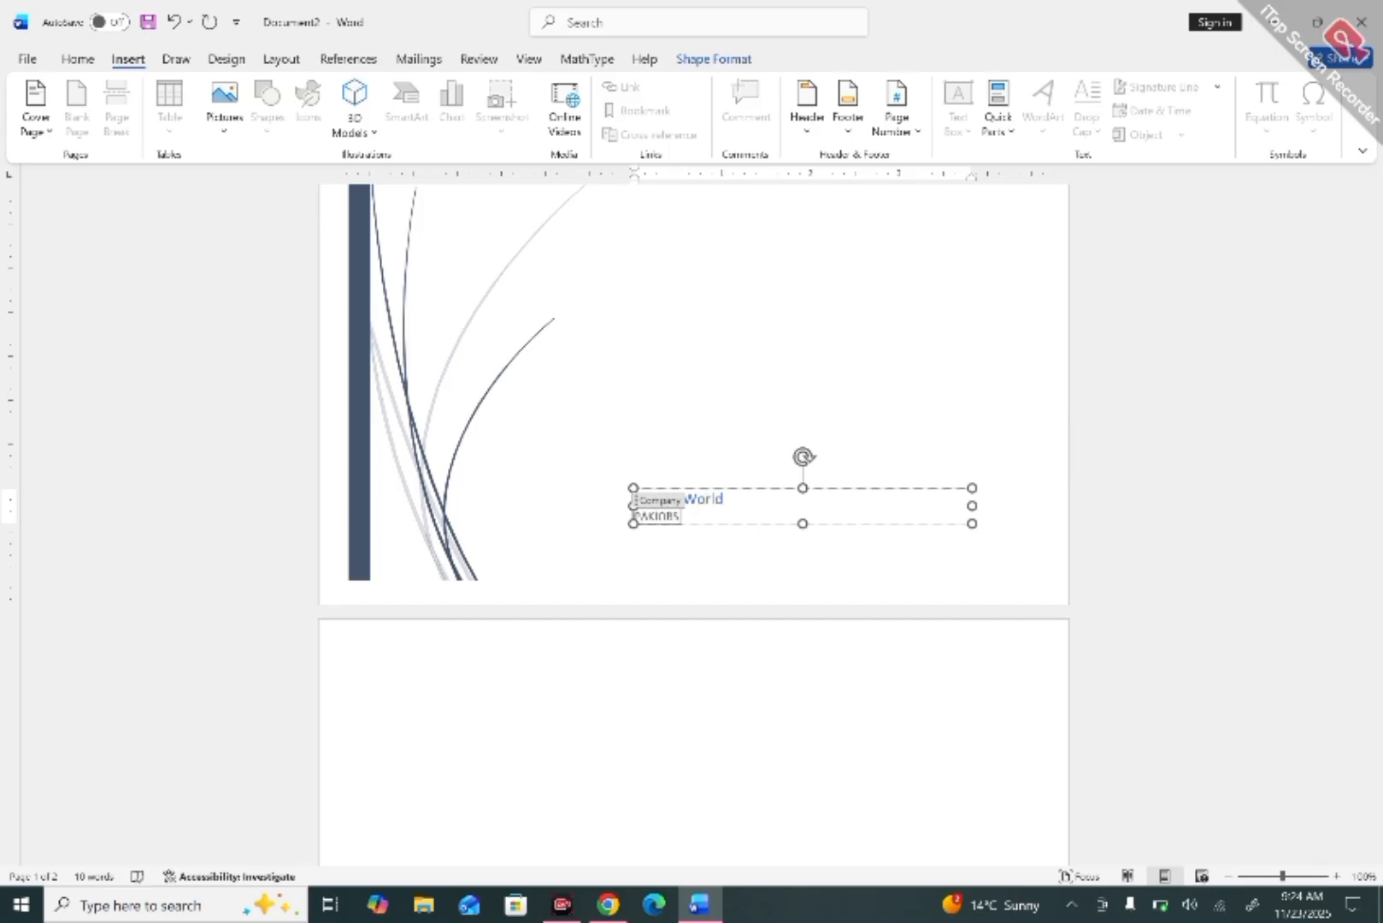
text(IOBS-AI)
key(BackSpace)
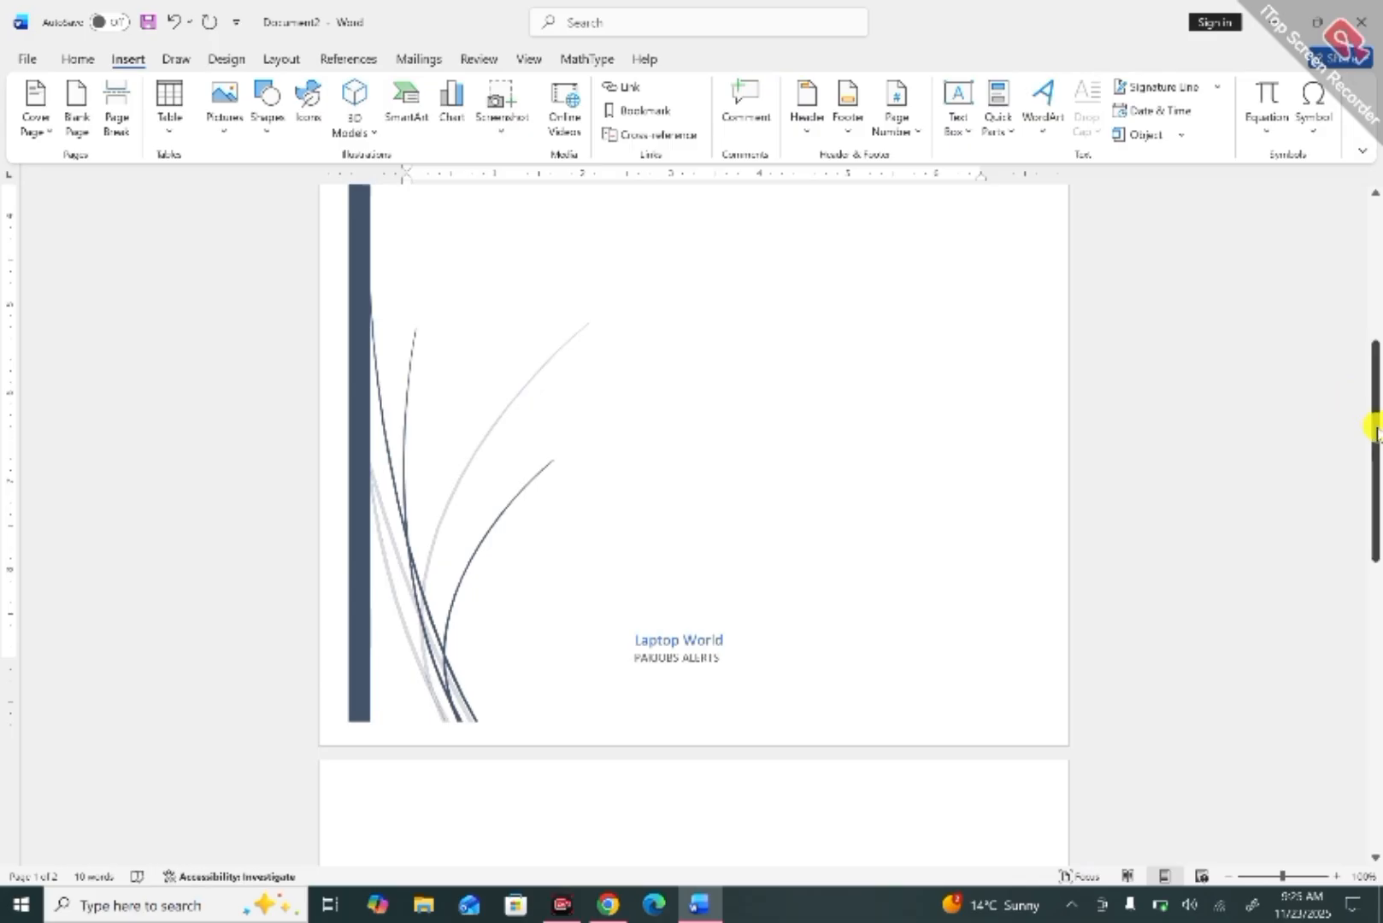
Try a gold shape fill on the cover page's group of vertical bar, date arrow and curved lines, and undo it.
drag(1376, 432, 1348, 281)
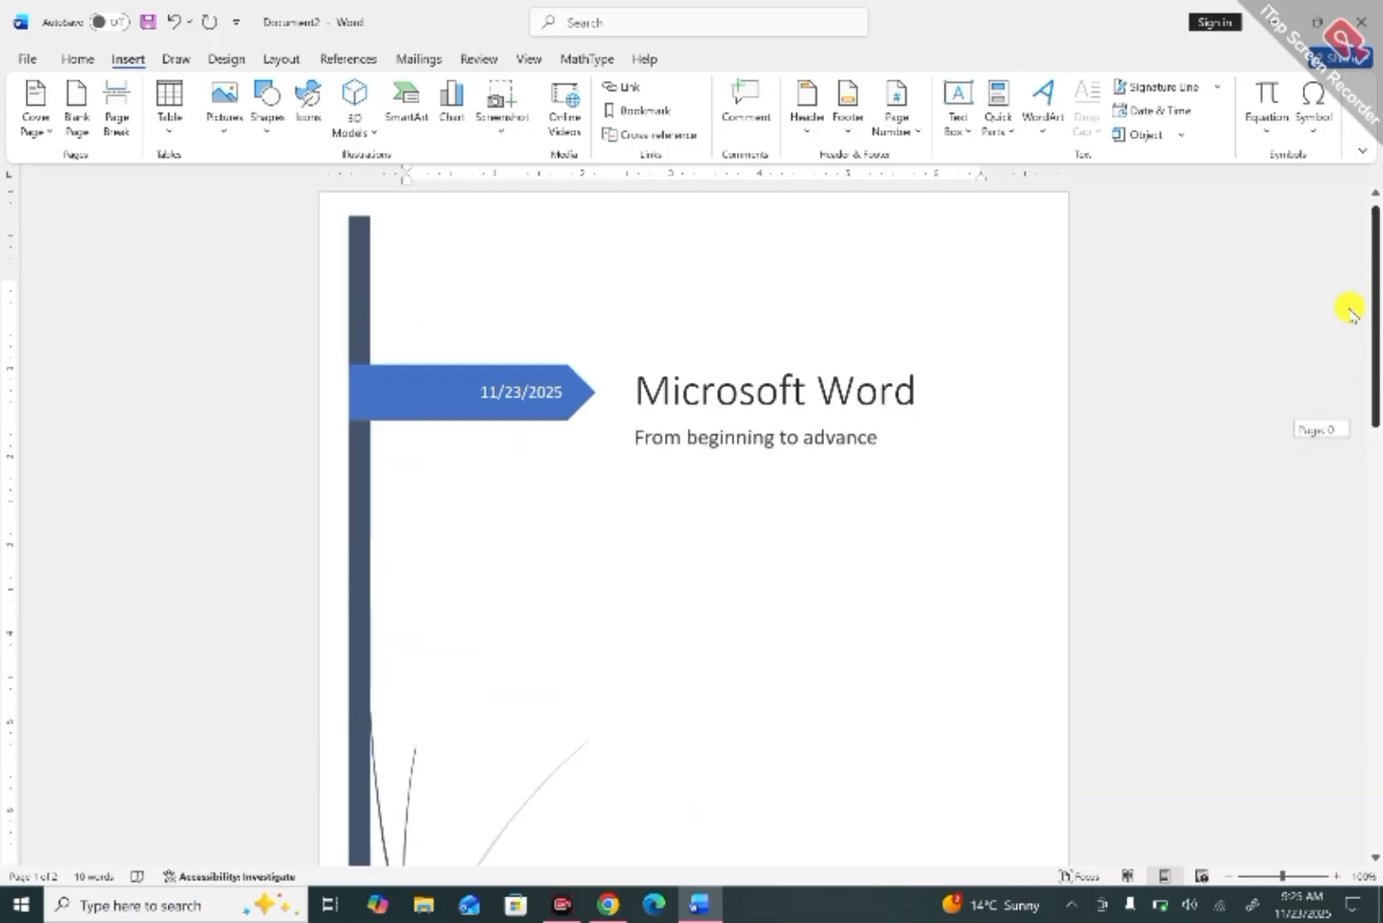
click(355, 381)
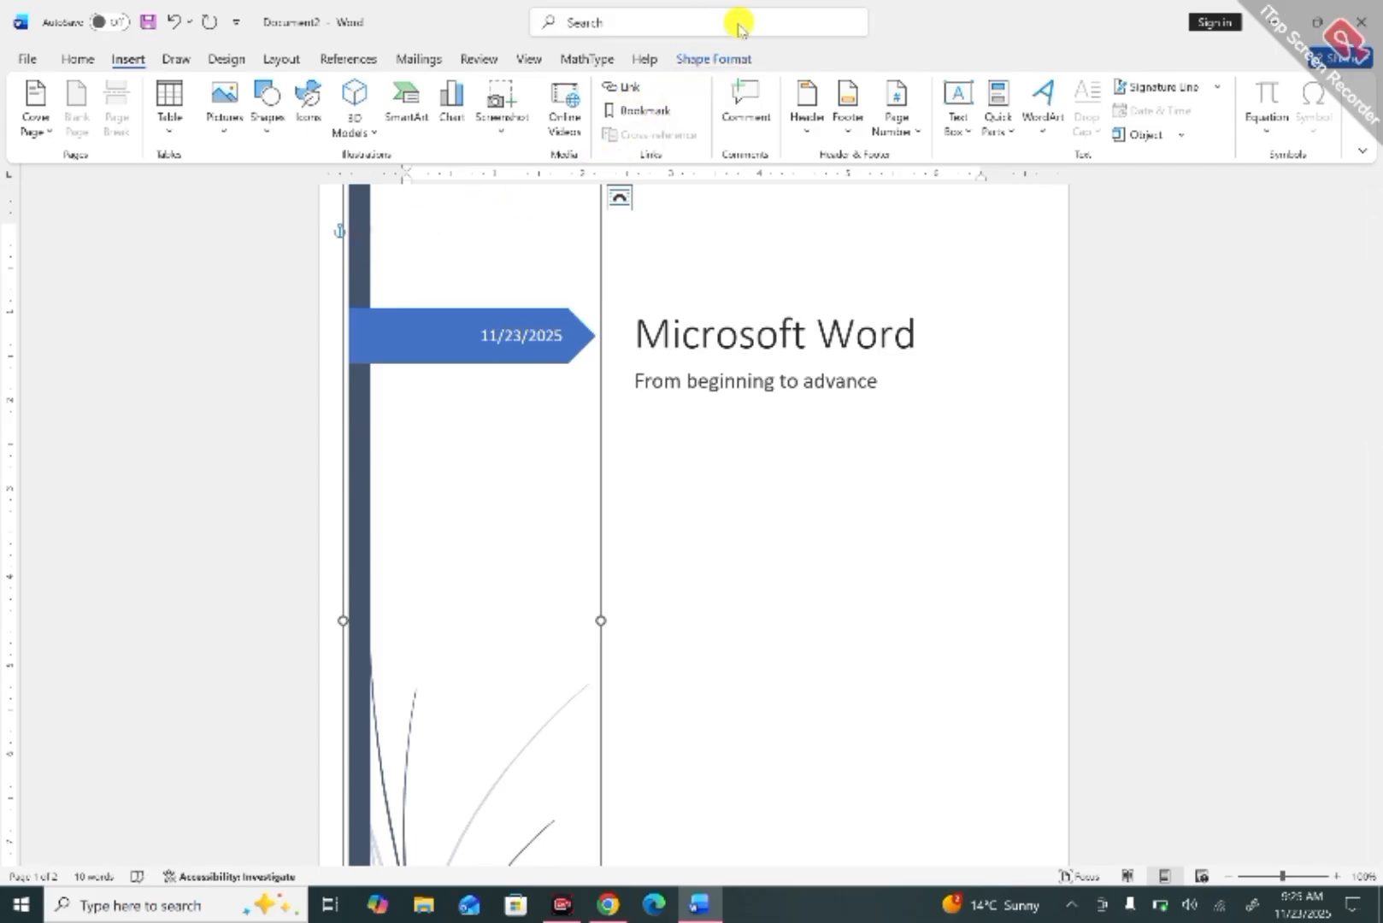
click(714, 58)
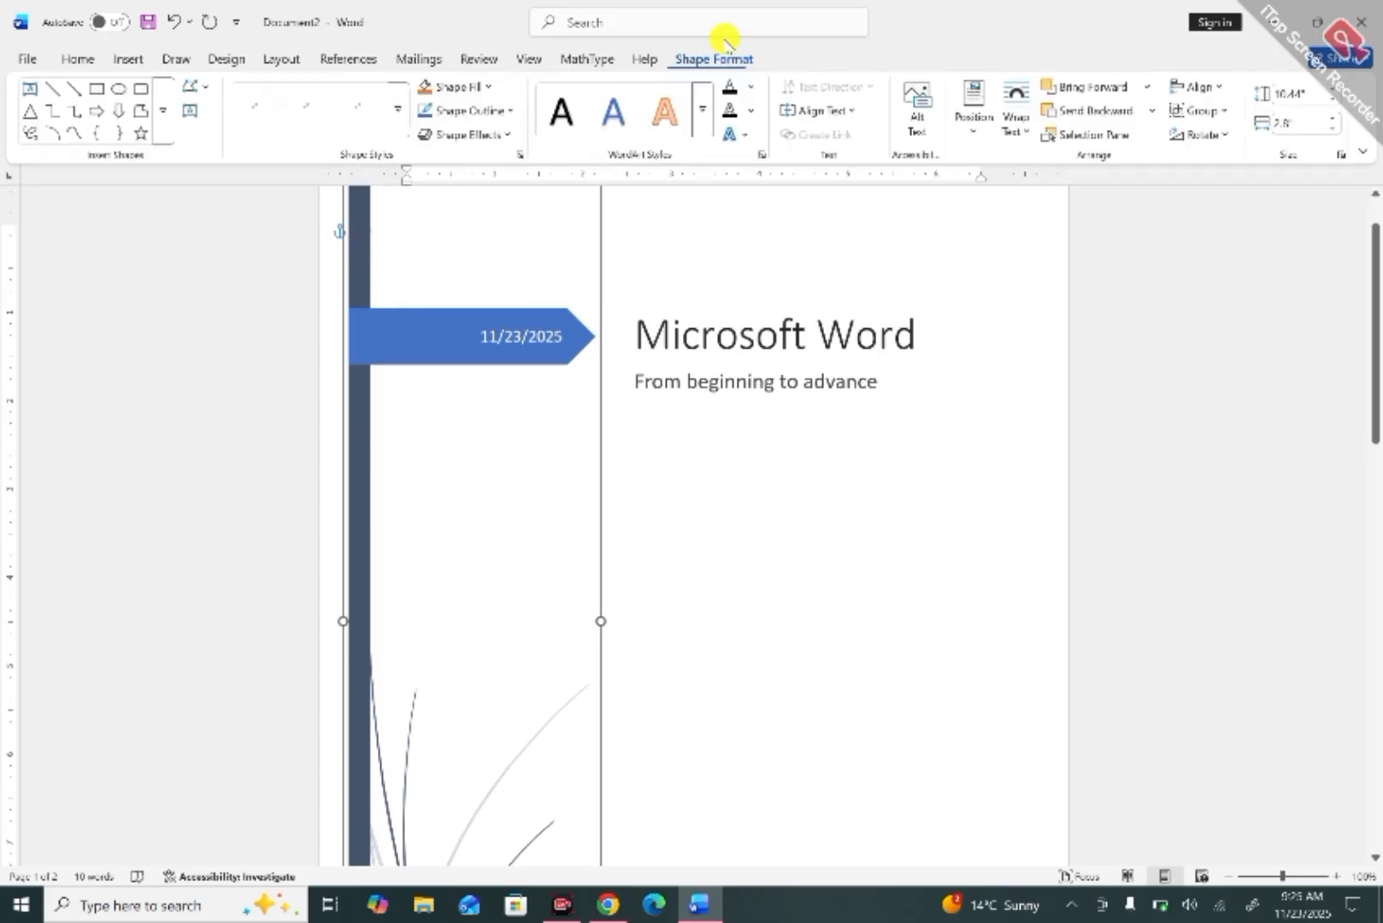
click(485, 86)
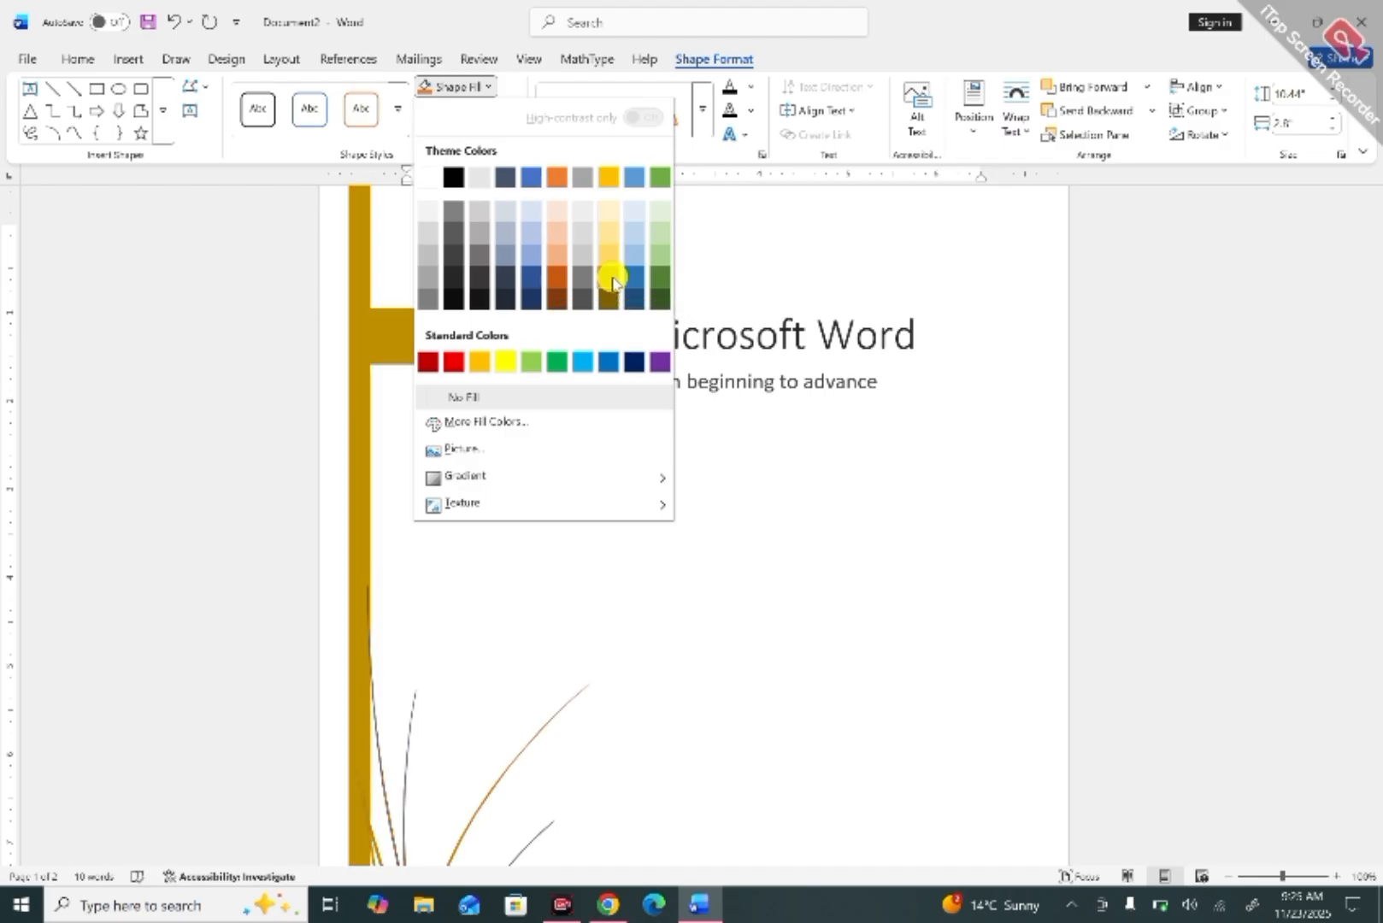
click(609, 180)
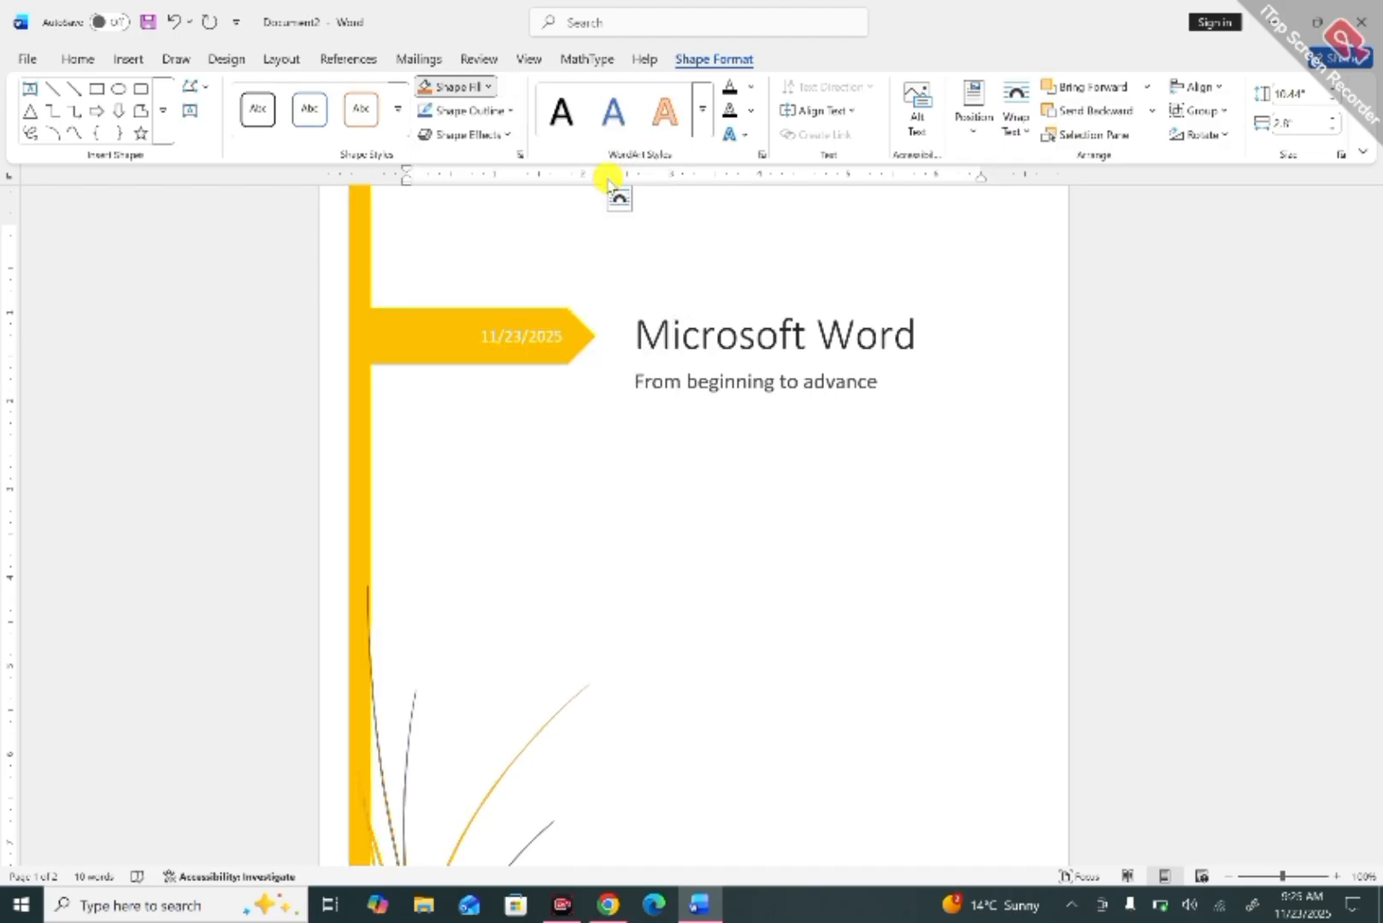
click(506, 342)
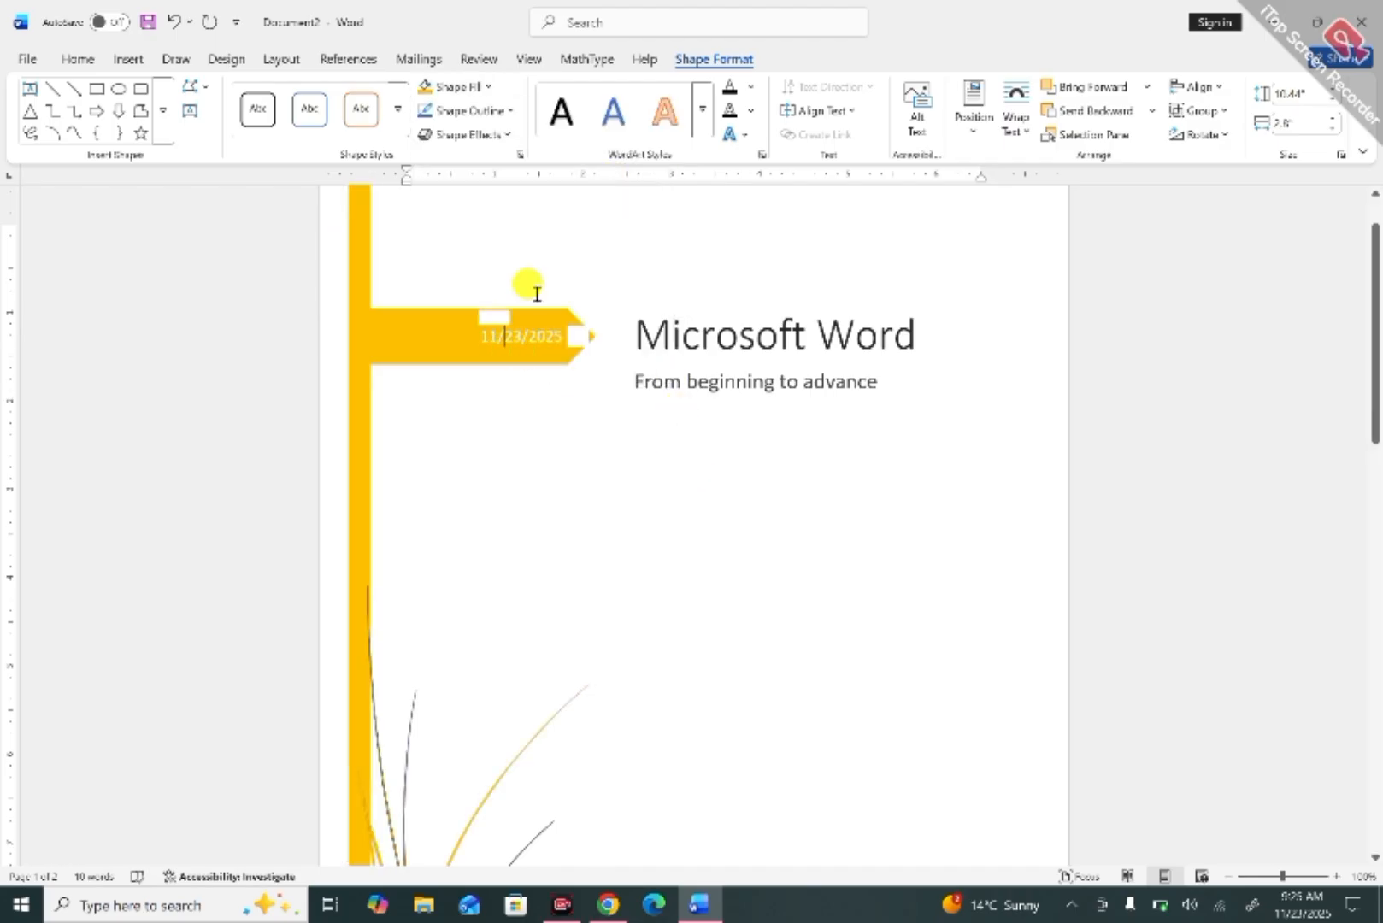
click(173, 21)
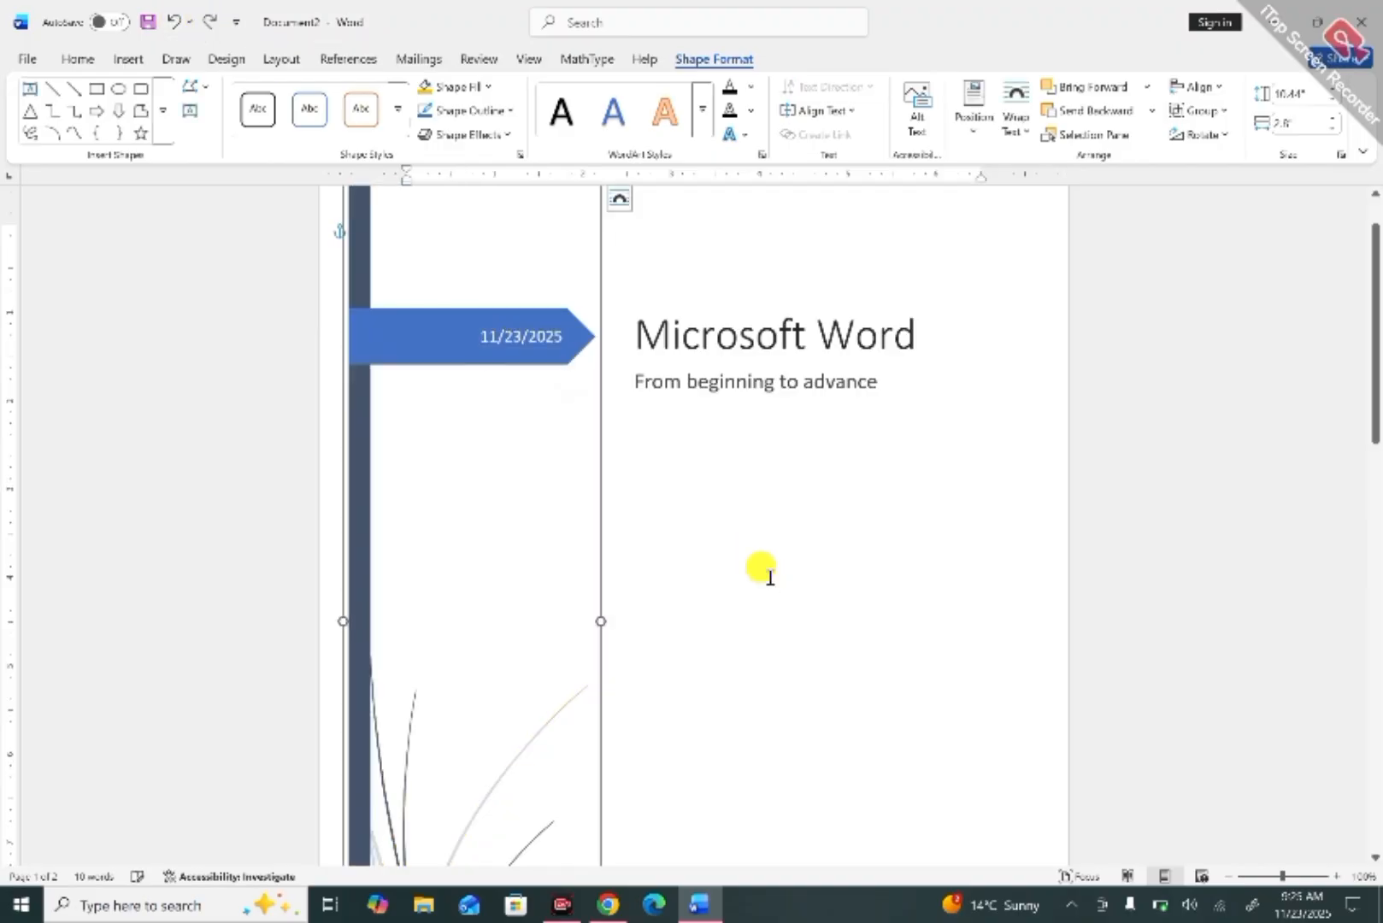
click(525, 209)
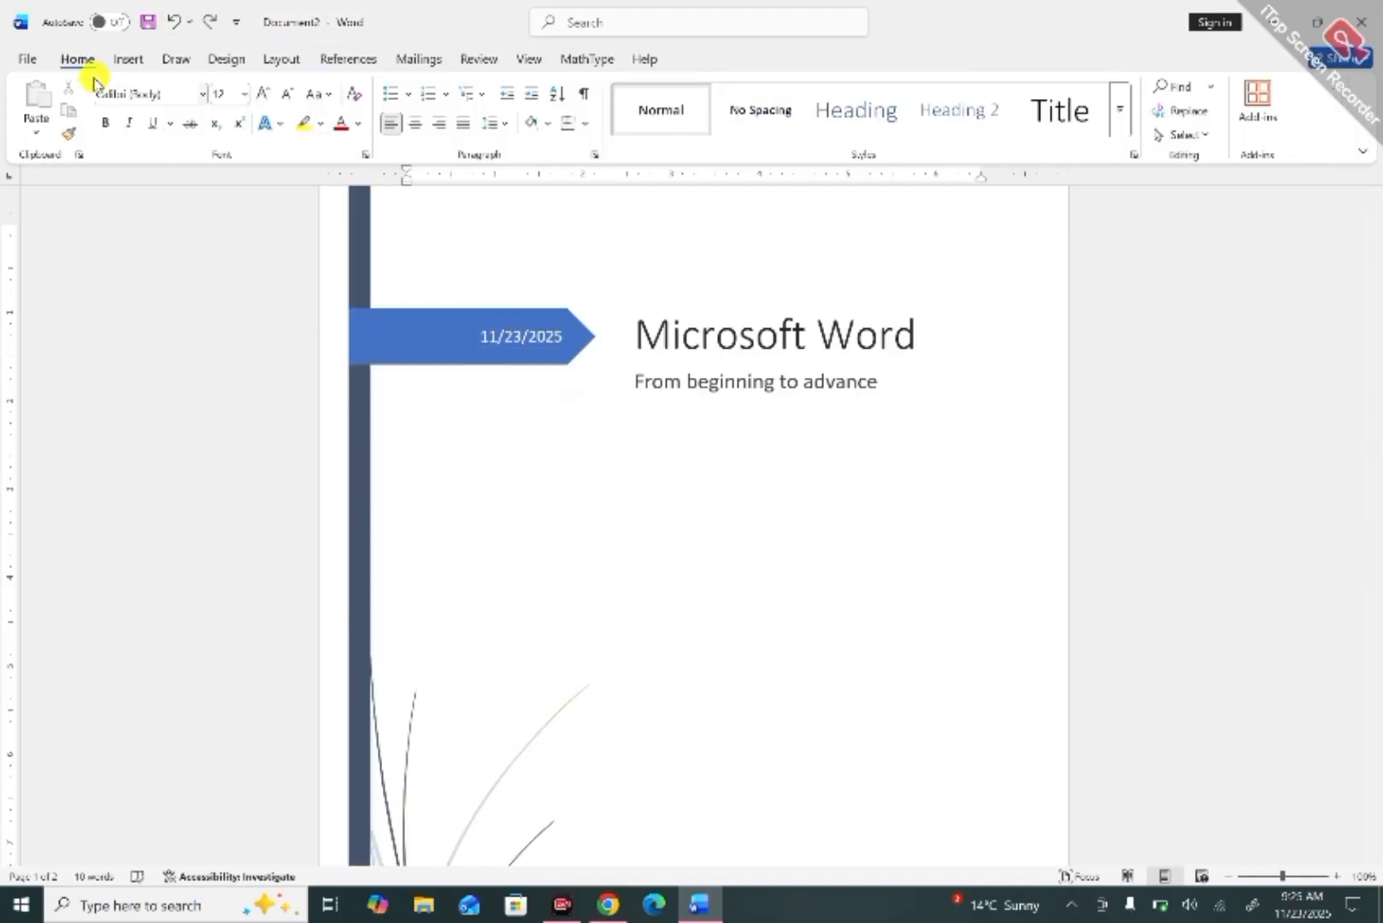
Replace the current cover page with the Insight 2 design from the additional Office.com cover pages.
click(129, 59)
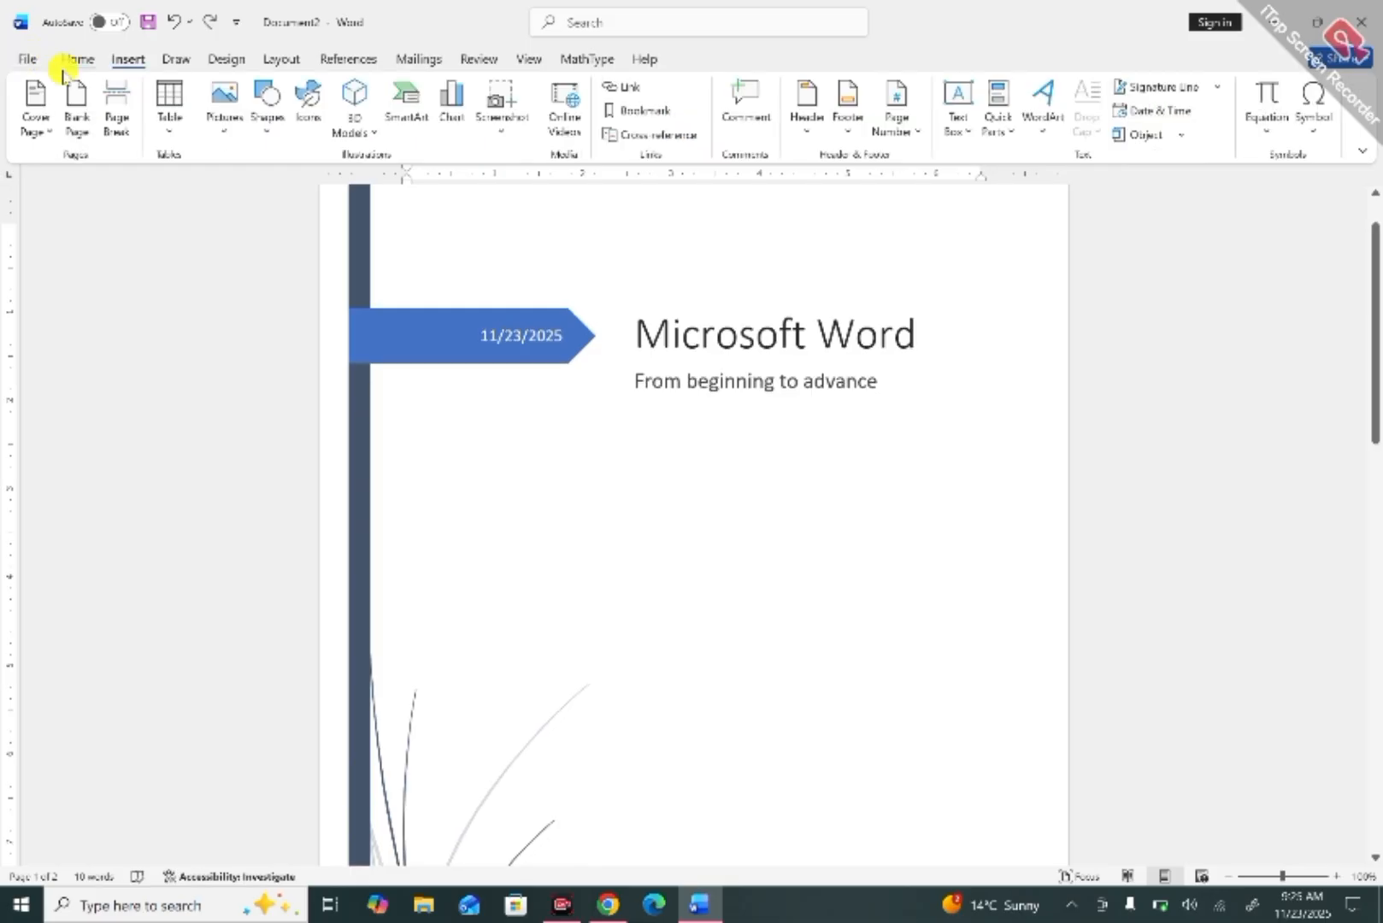
click(36, 124)
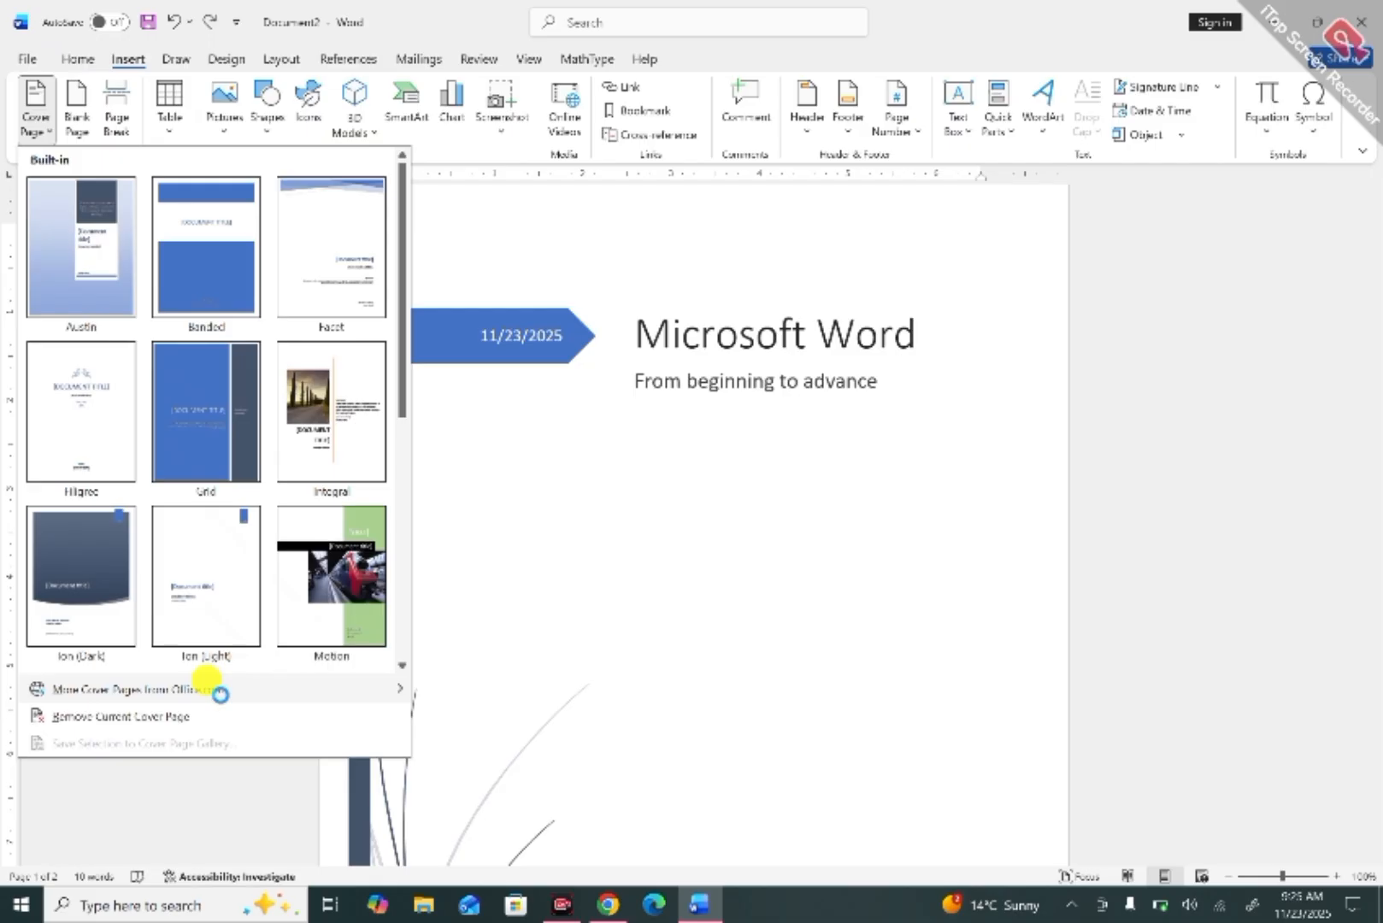
mouse_move(221, 697)
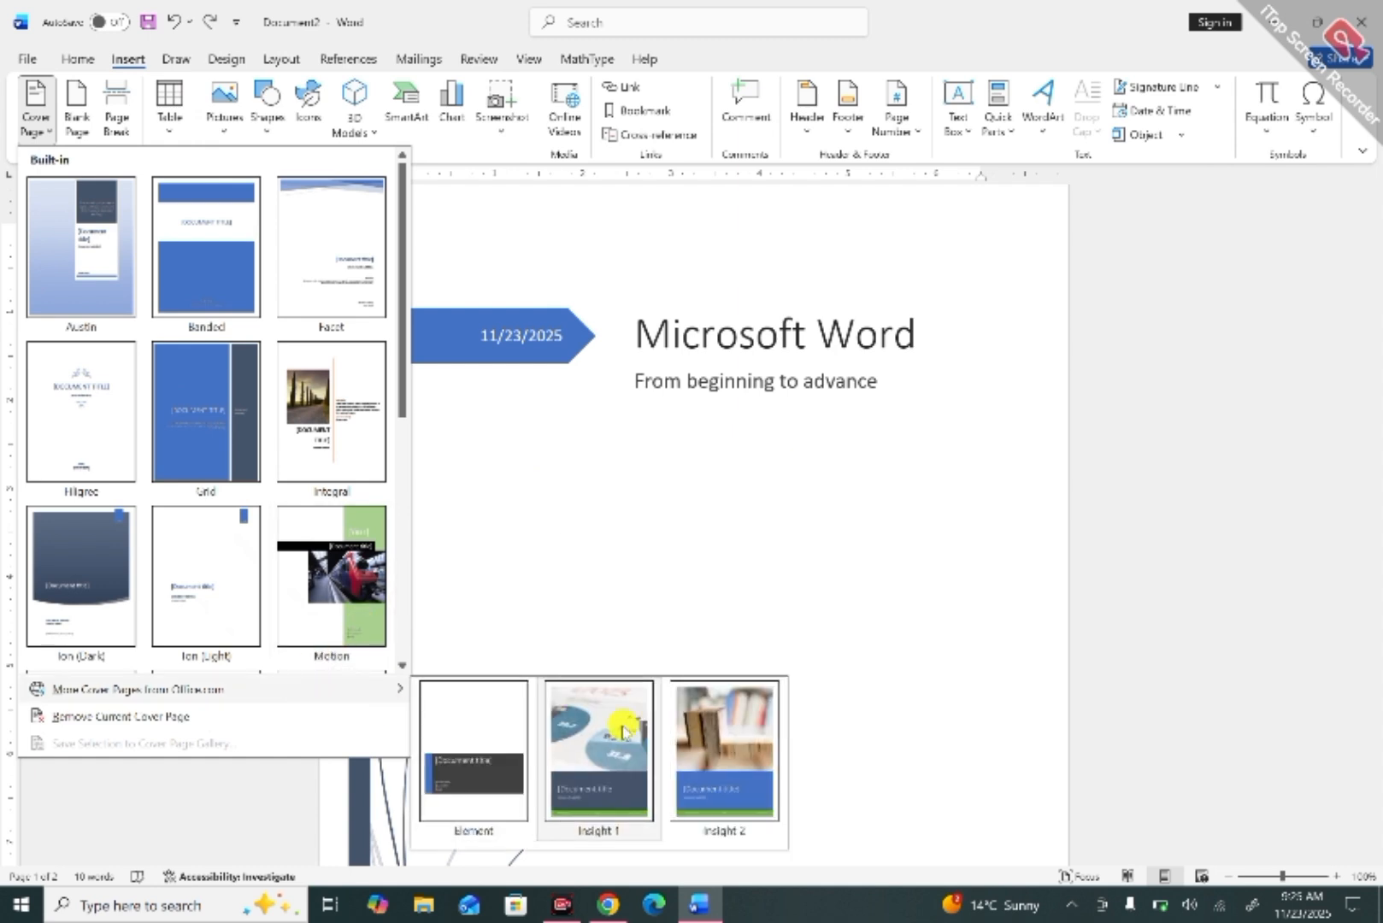
click(700, 738)
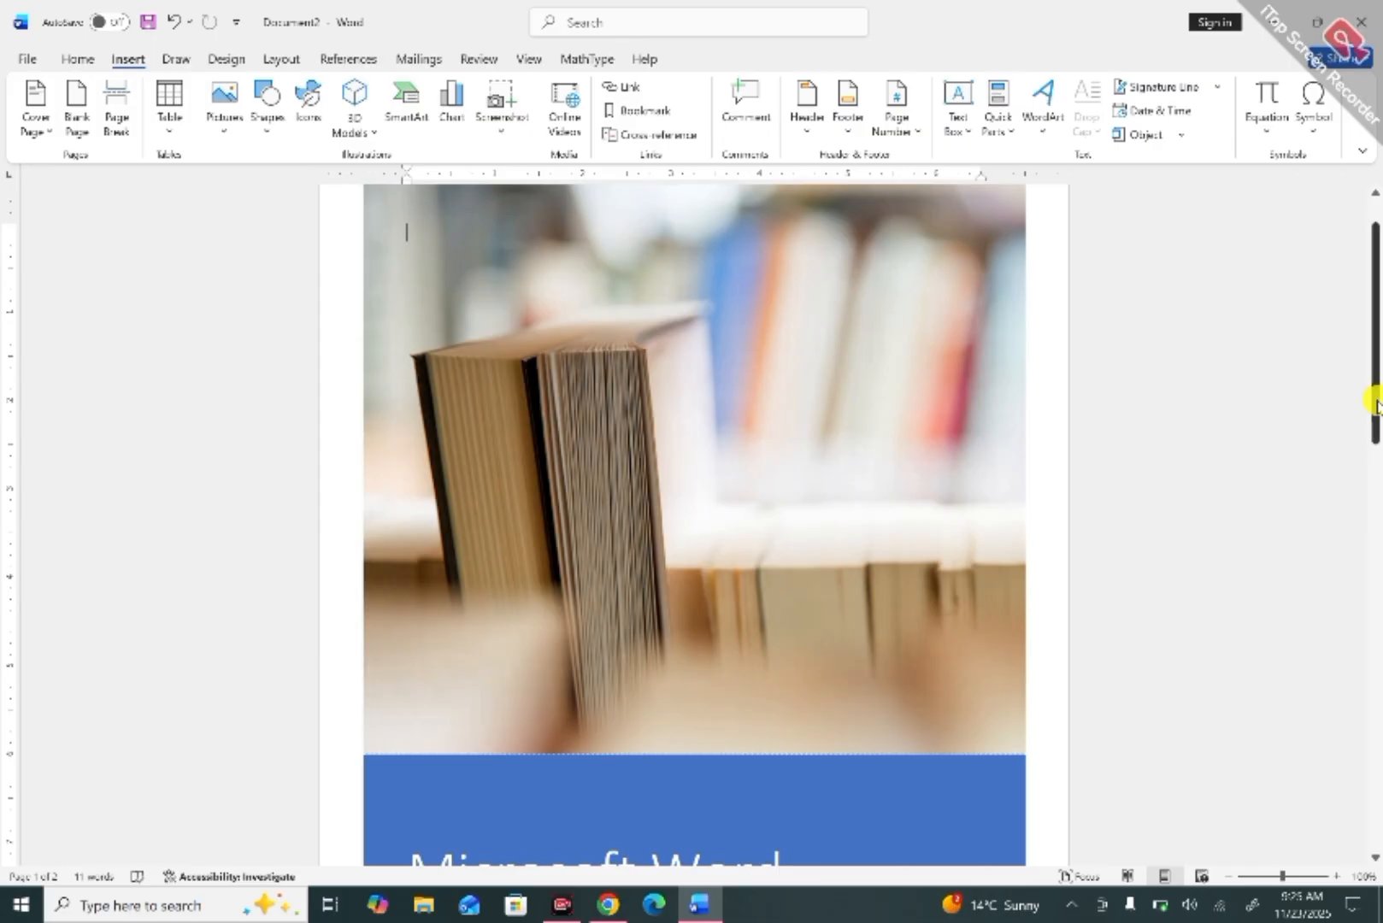
drag(1376, 401, 1376, 308)
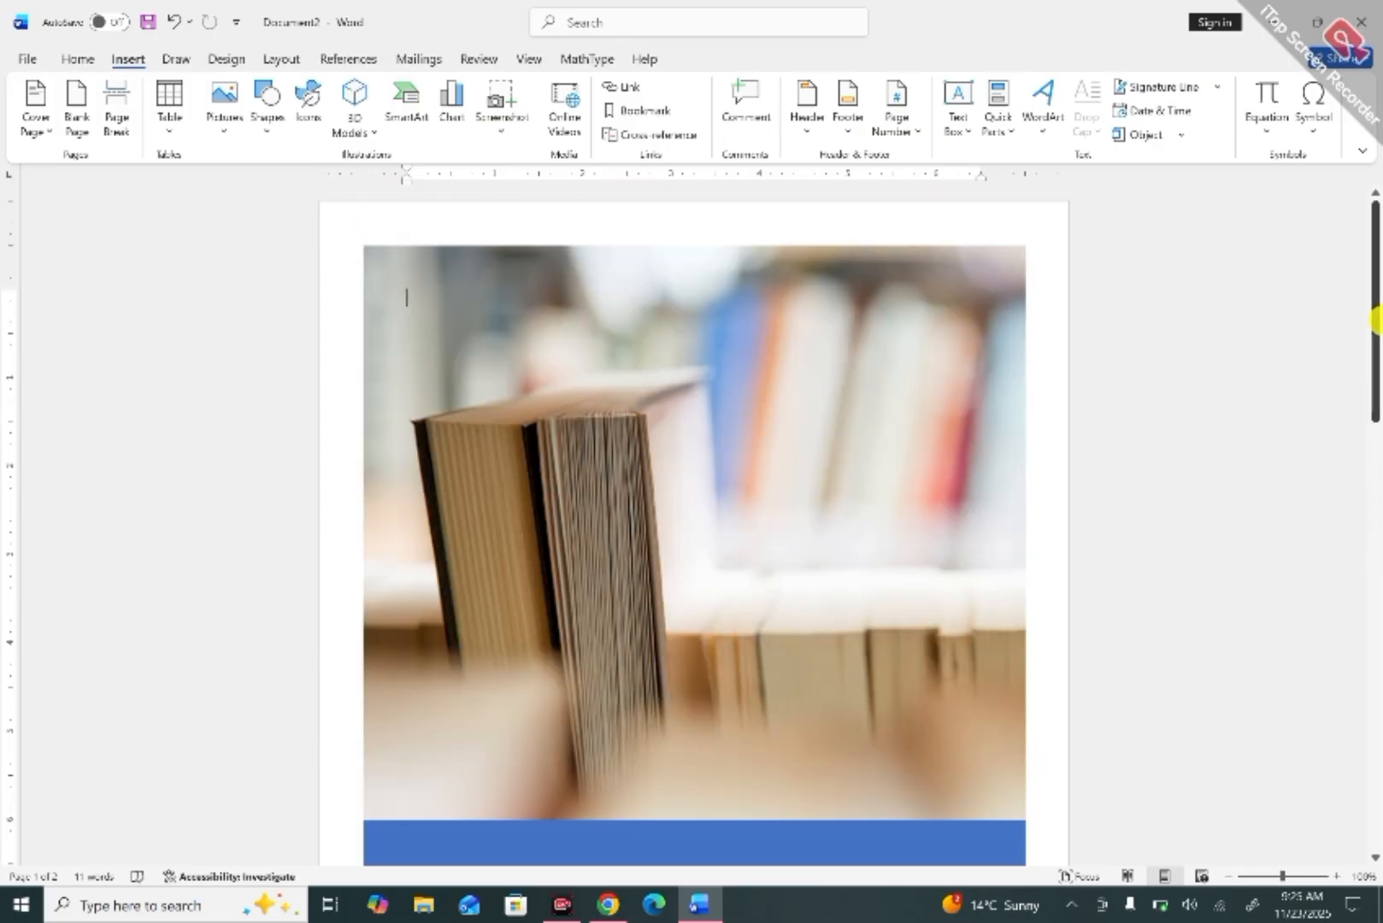
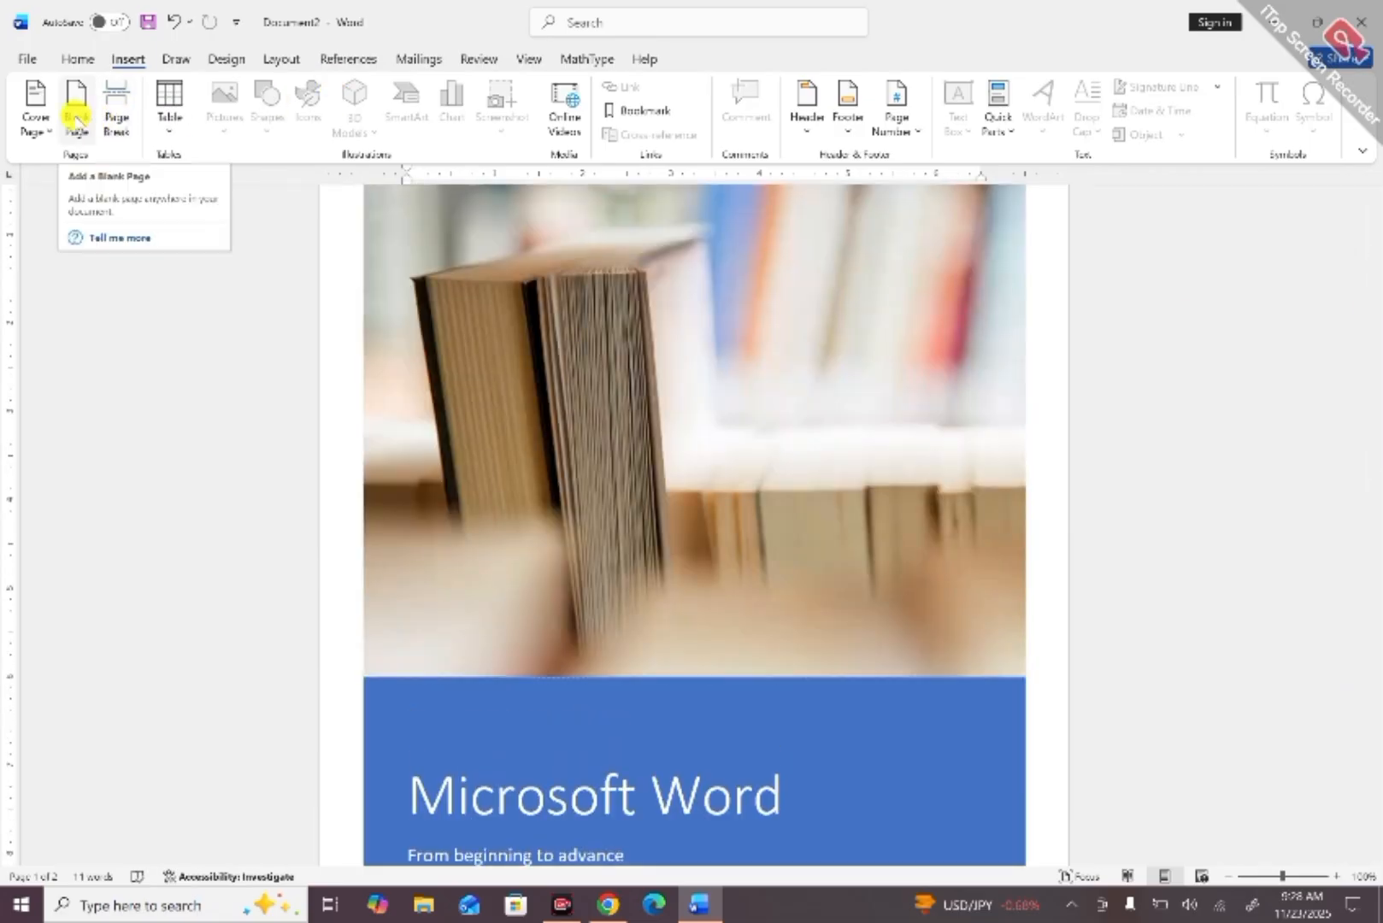
Insert a blank page ahead of the book-photo cover page.
click(75, 116)
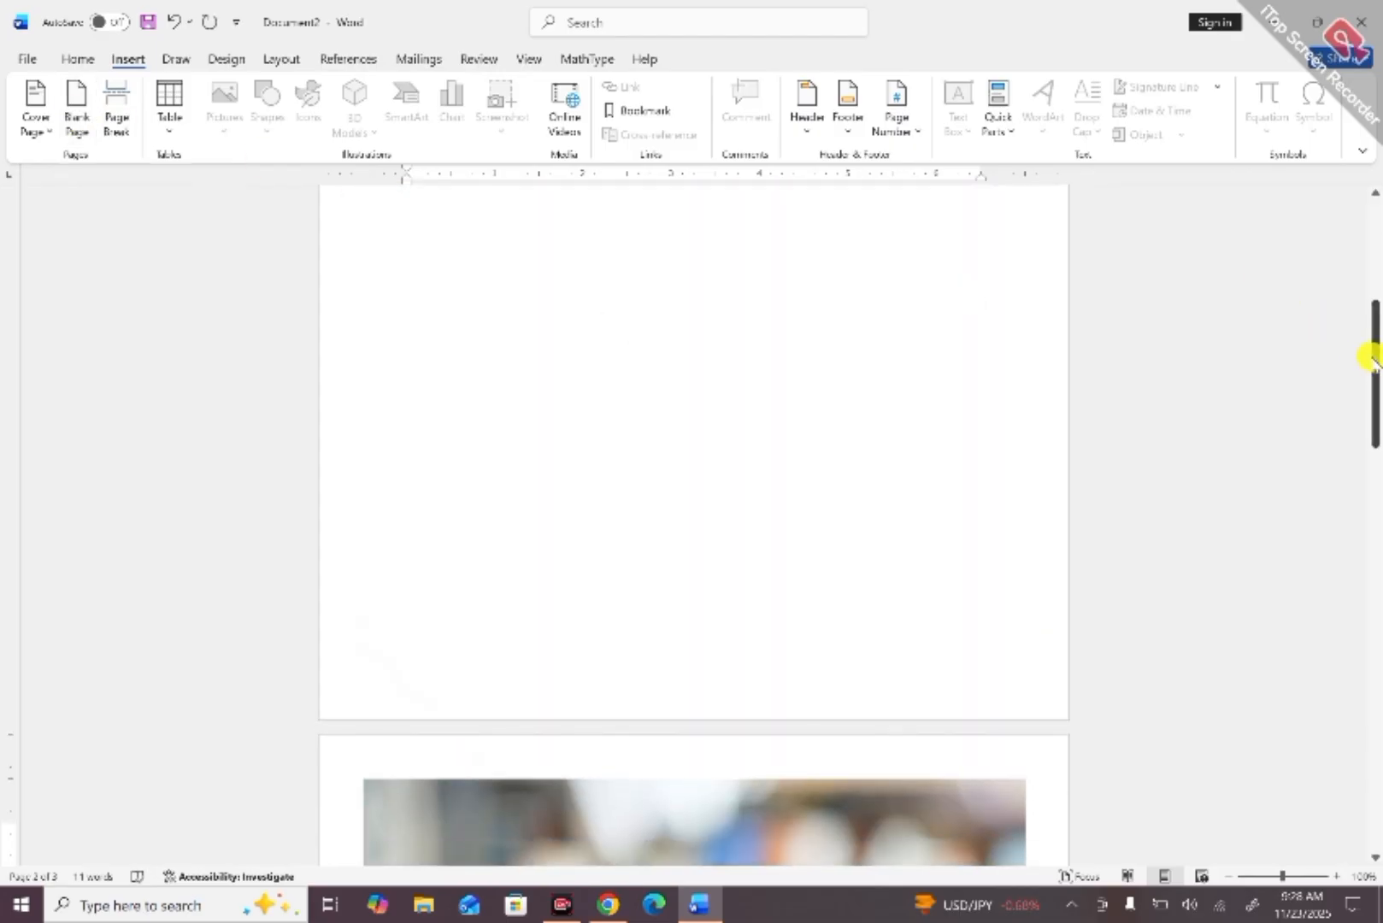
drag(1373, 363, 1373, 175)
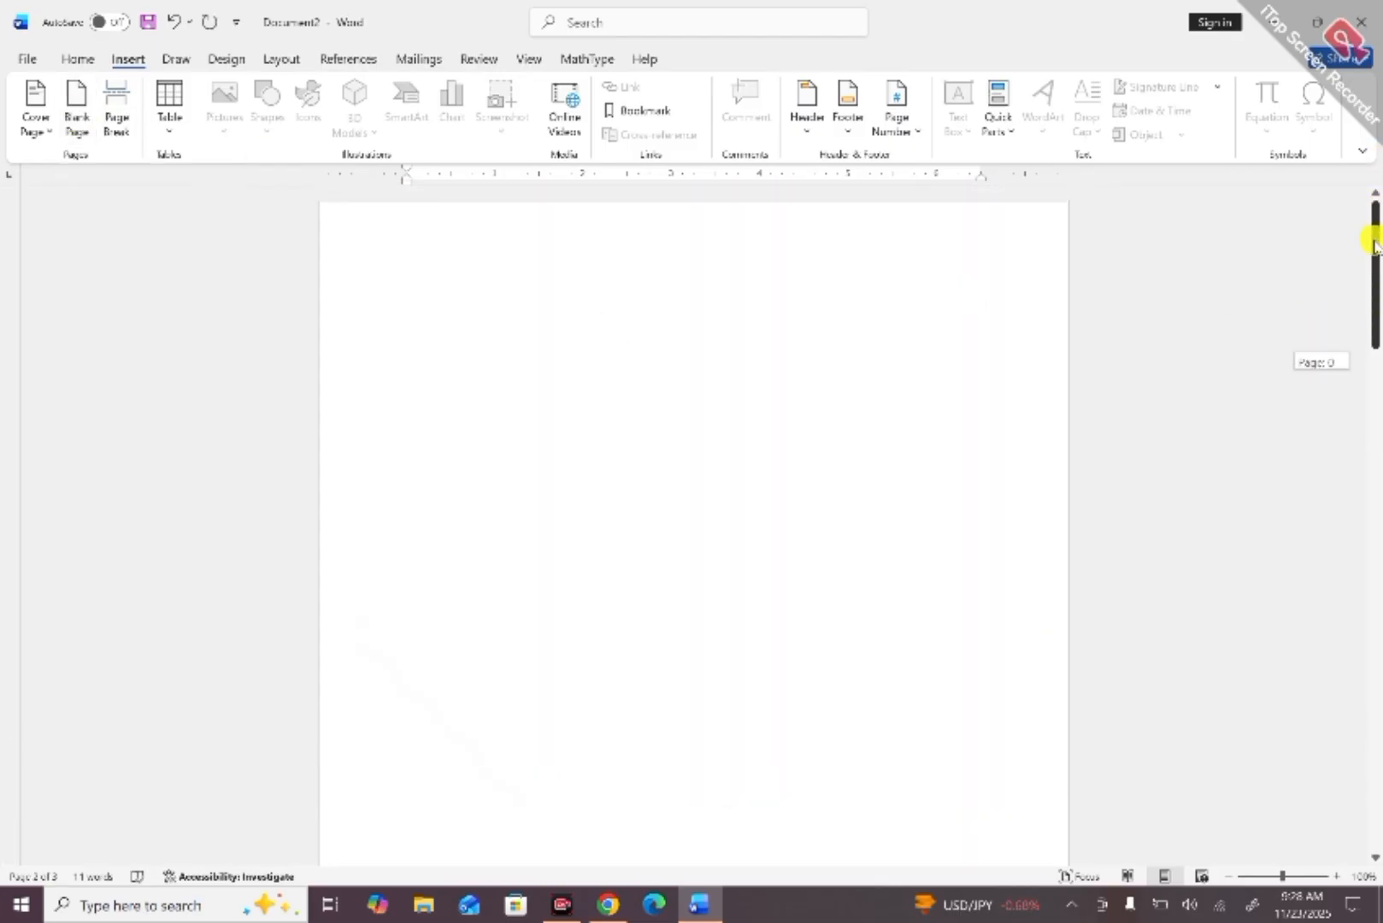
drag(1373, 246, 1306, 368)
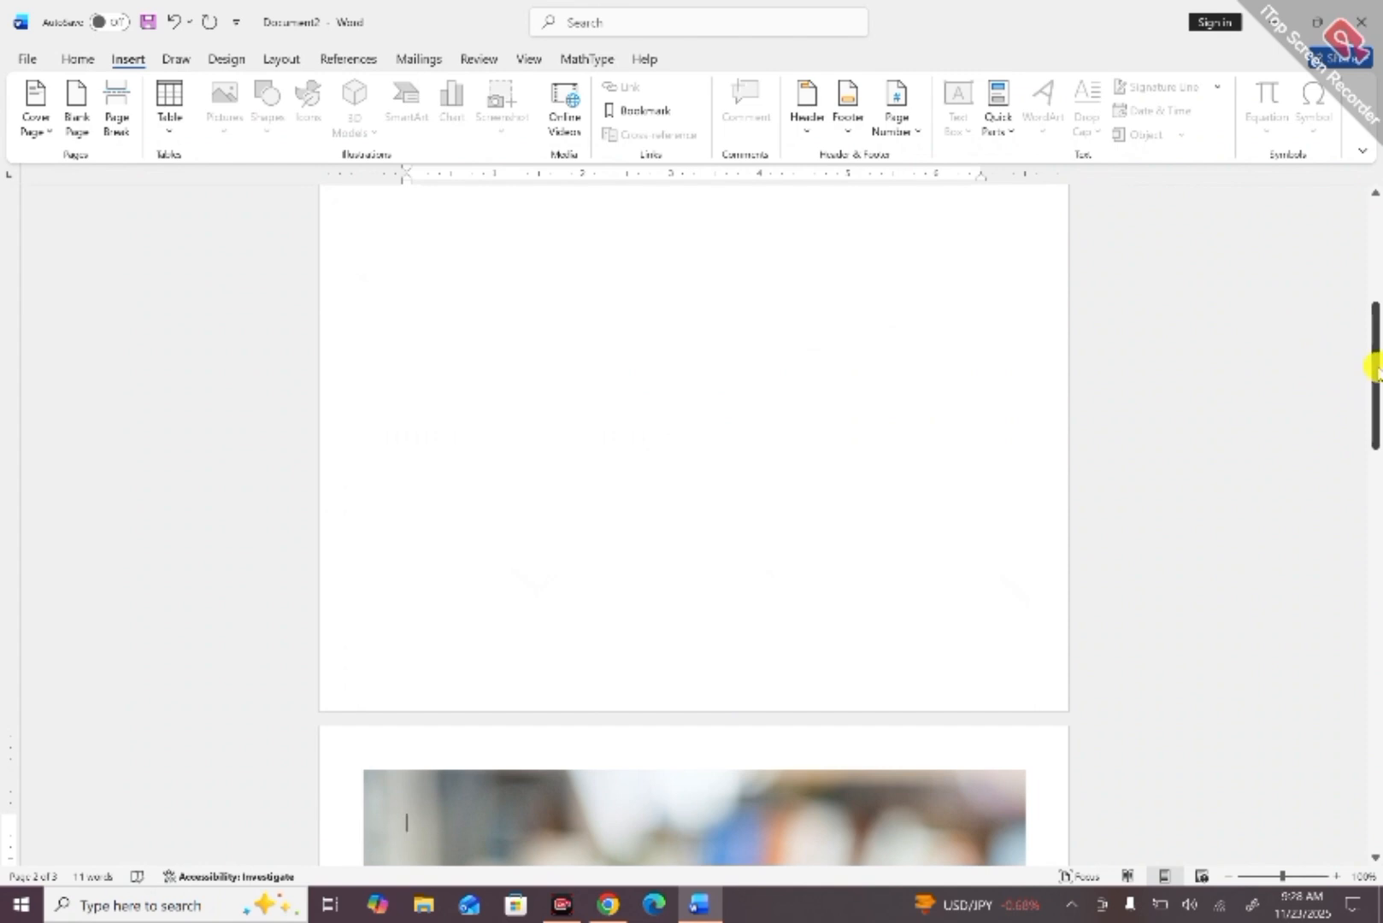
drag(1374, 370, 1344, 653)
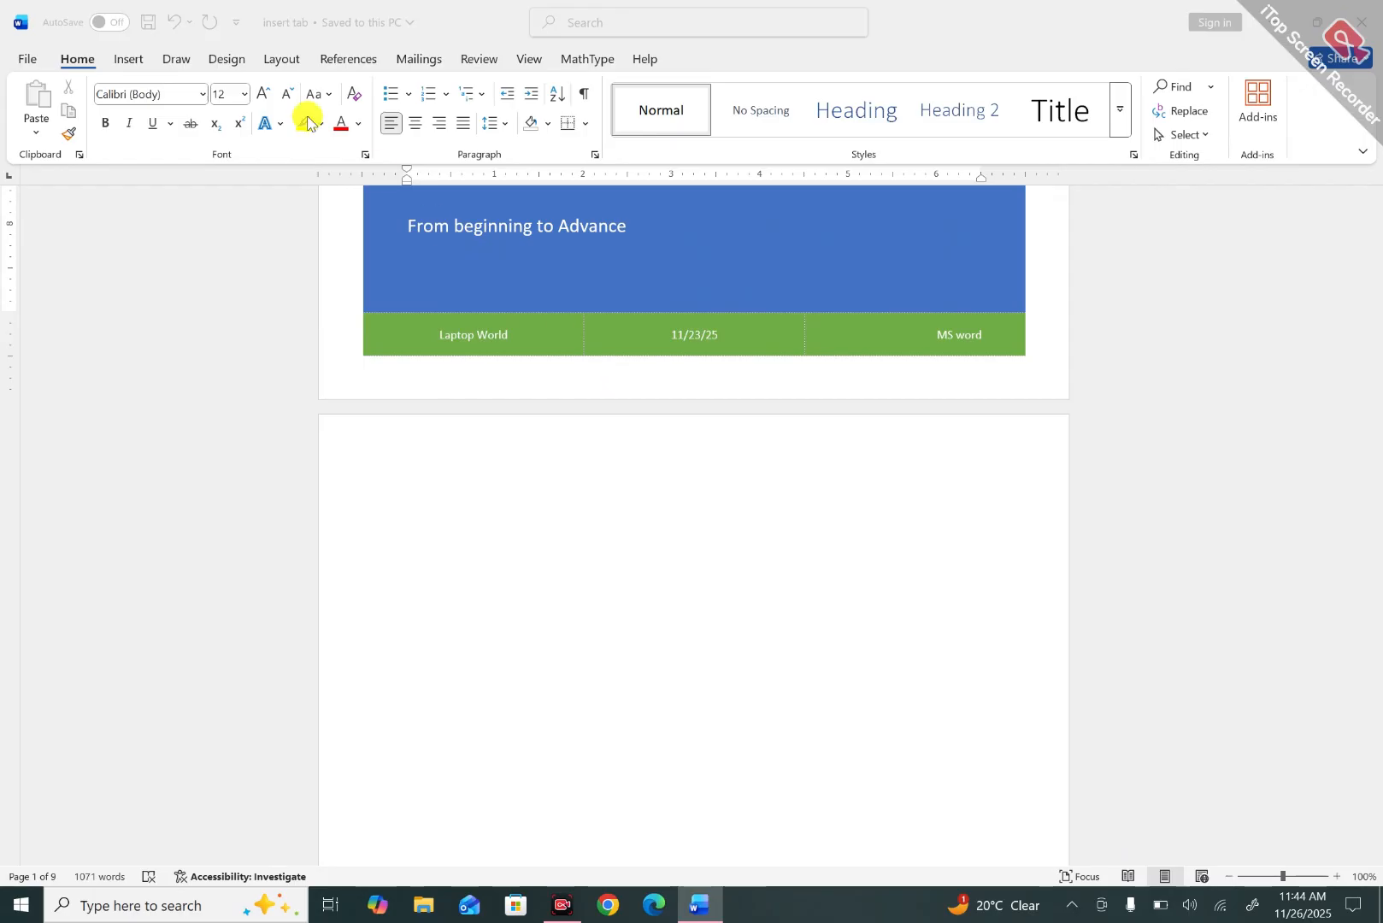
Enter sample text on the empty page after the cover, starting "Alksdgh sdgnru gsdlkf g8er", followed by short lines such as "Dws;h’df.nb", "Fnlbf" and "G,nr".
click(128, 59)
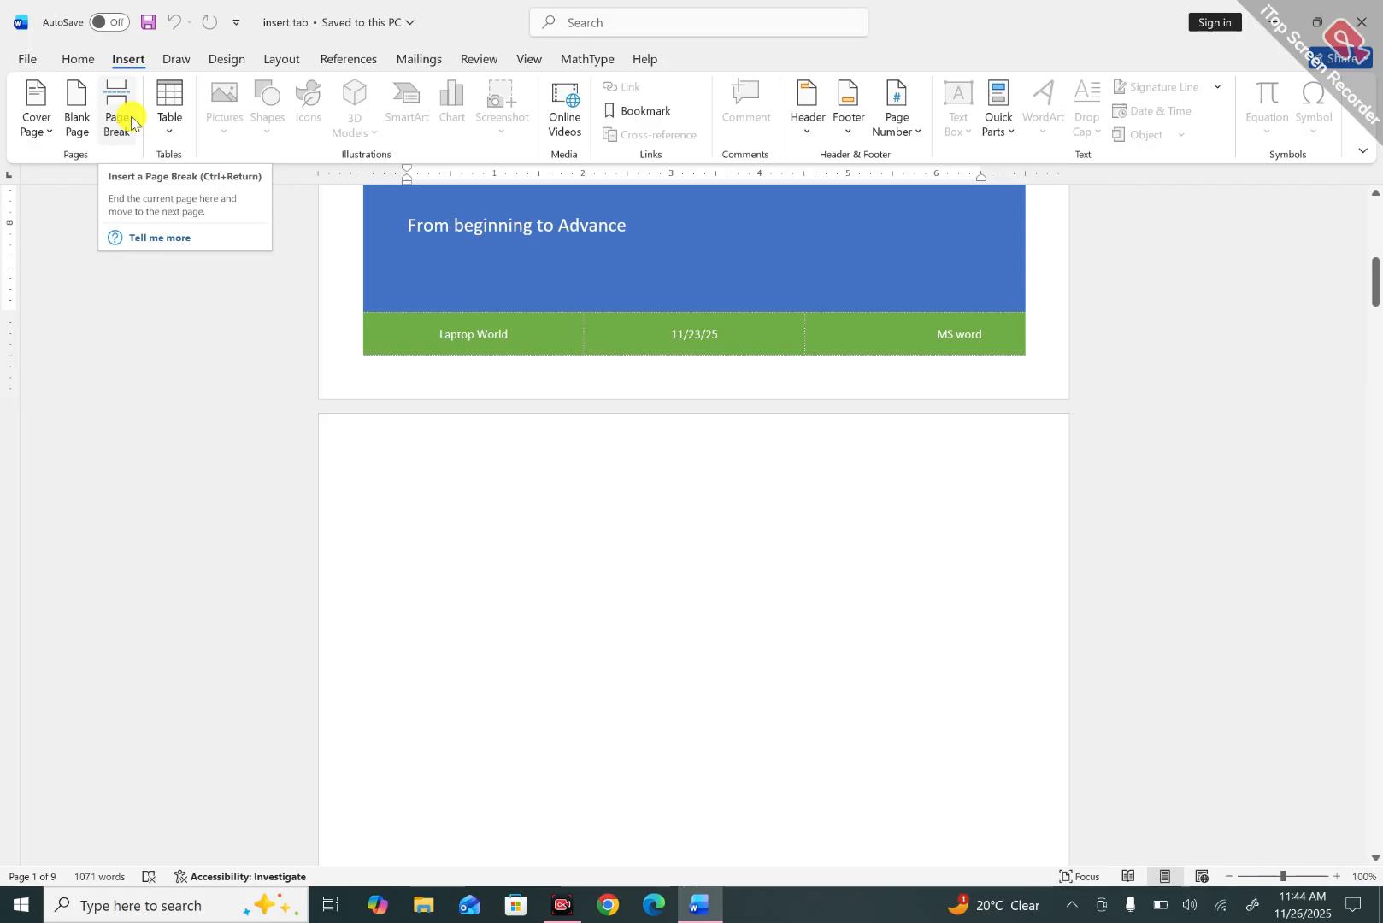
click(493, 493)
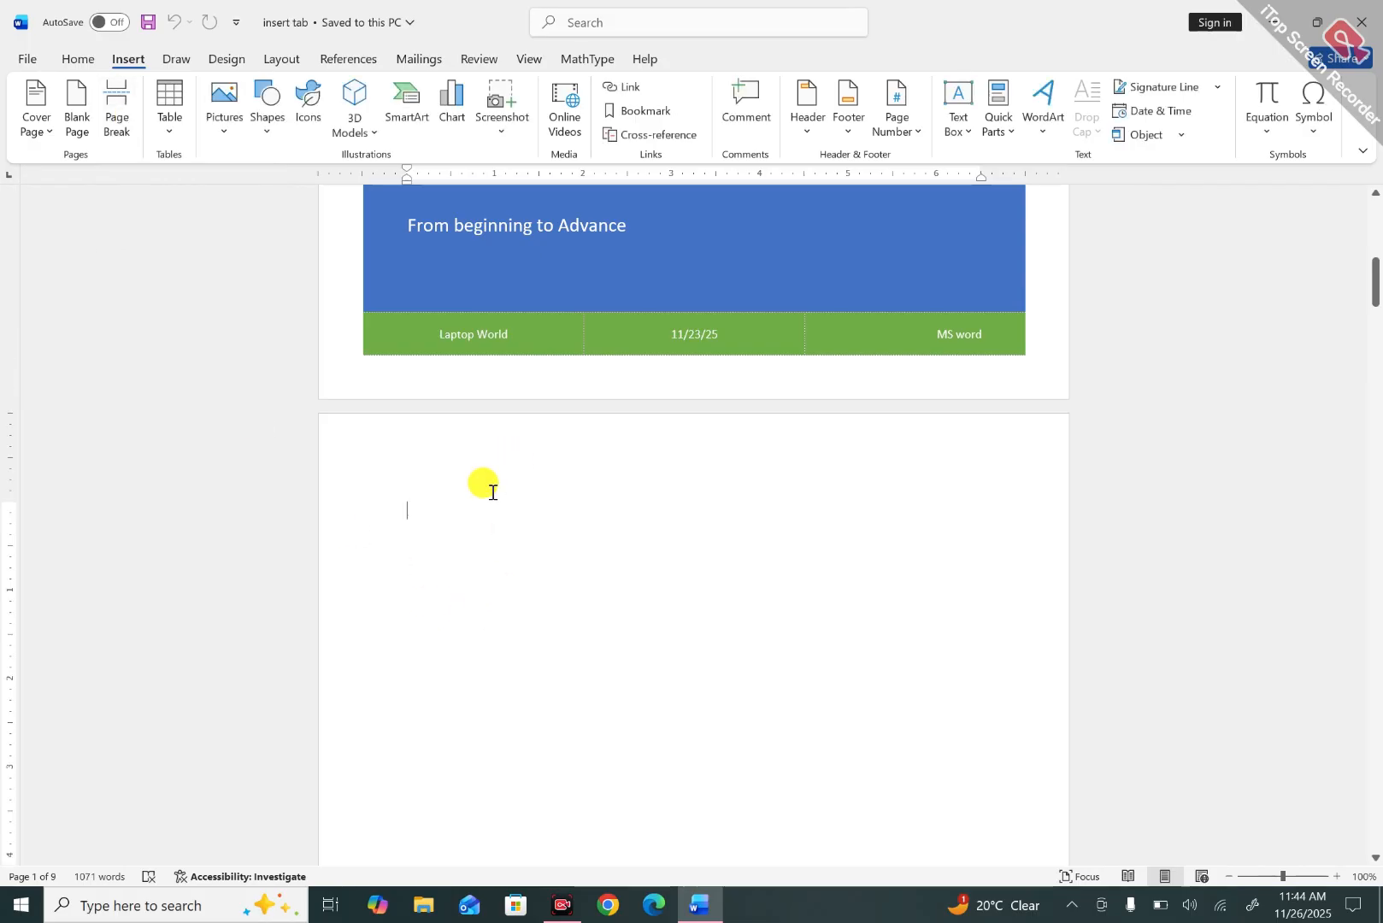
text(Alksdgh sd)
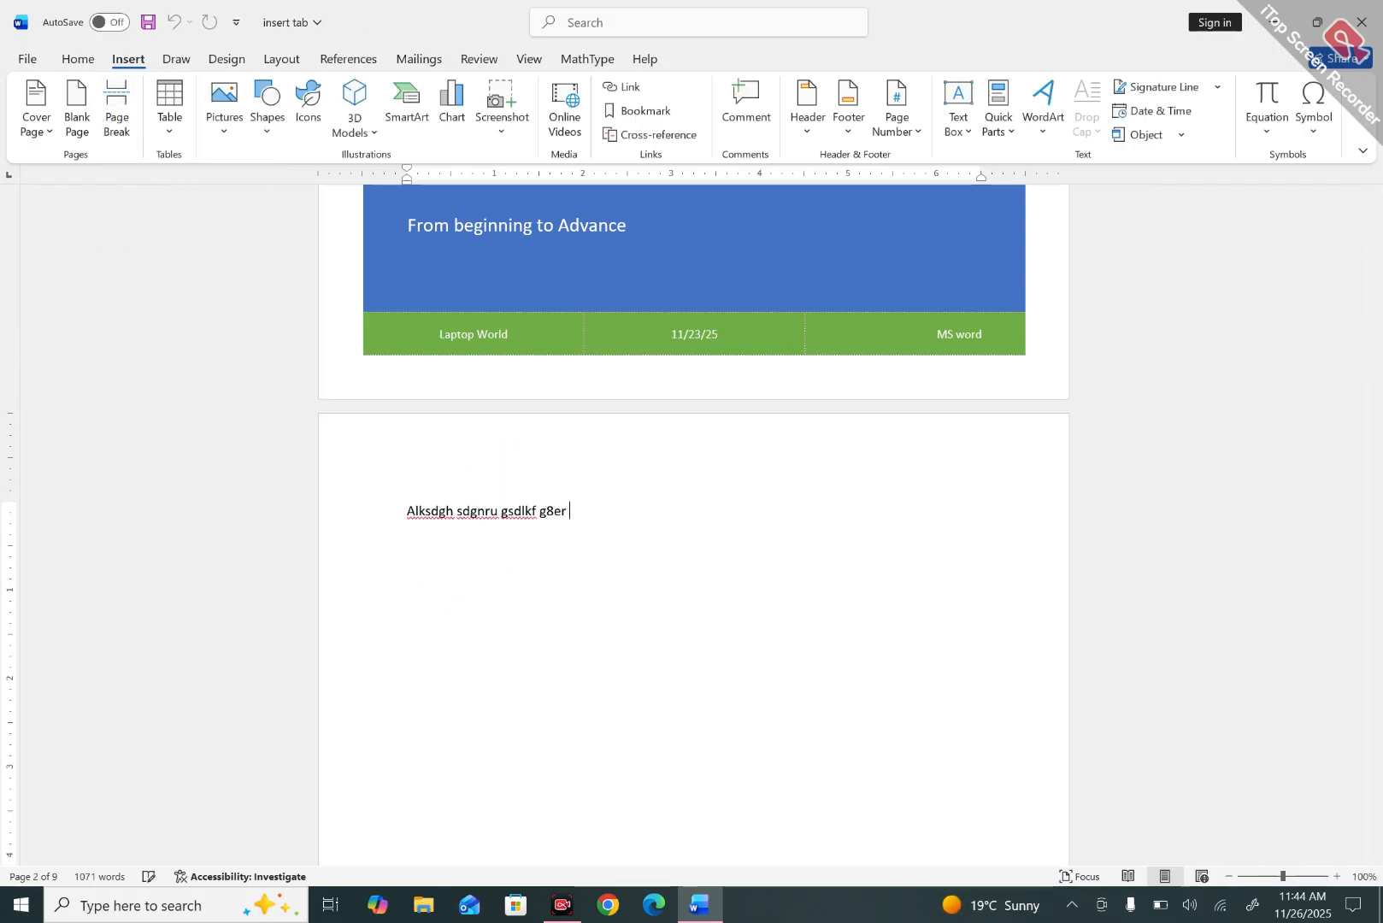
text(gnru gsdlkf g8er)
key(Return)
key(BackSpace)
text(;ljg lkdfjg fgnsdklfgjdskjgeri ghdkjfnsvm, ekjbndgf)
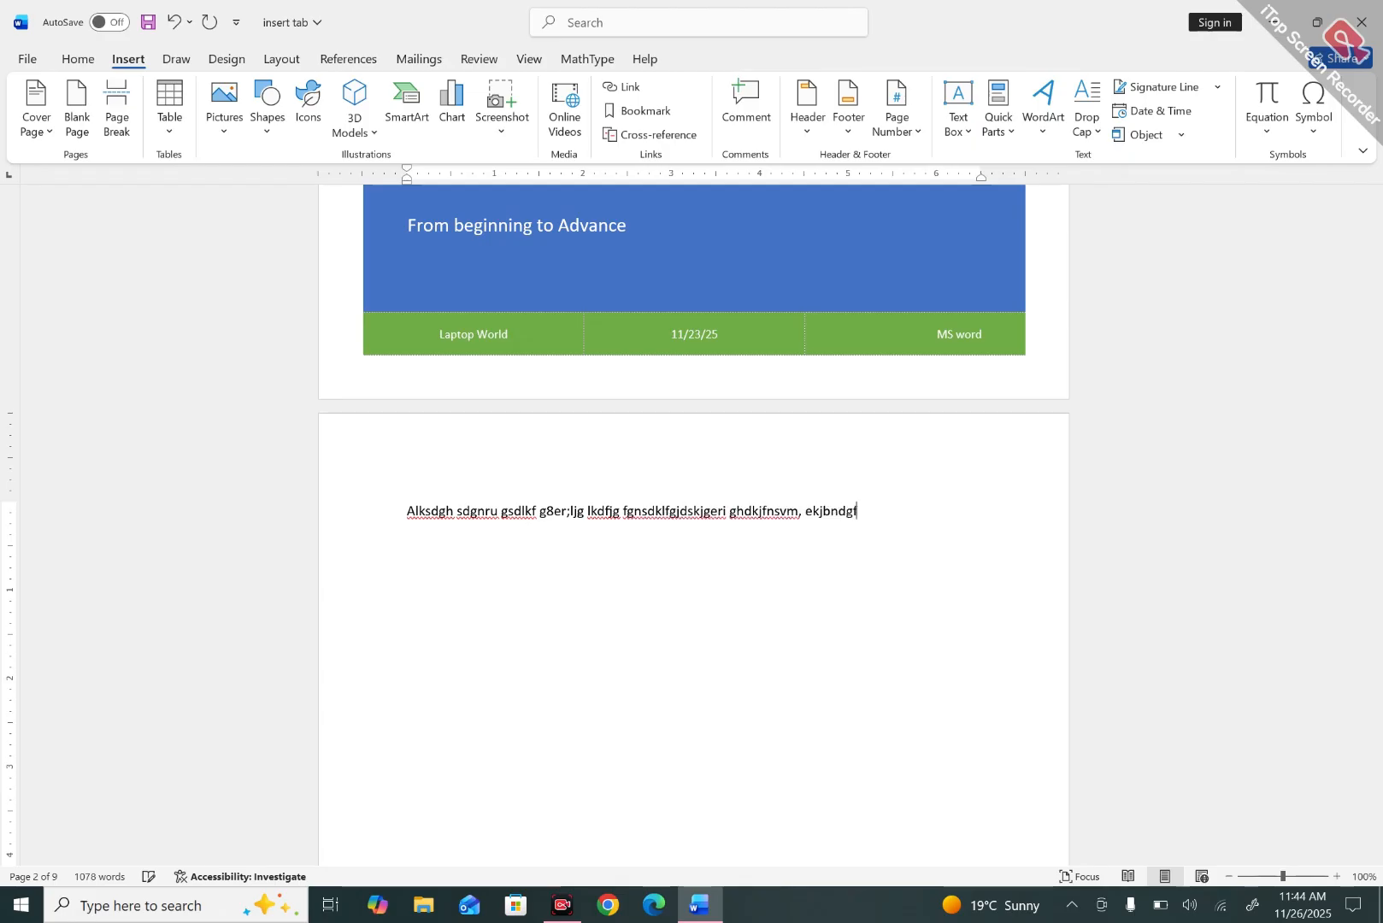
key(Return)
text(Dws;h’df.nb Fnlbf)
key(Return)
text(G,nr)
key(Return)
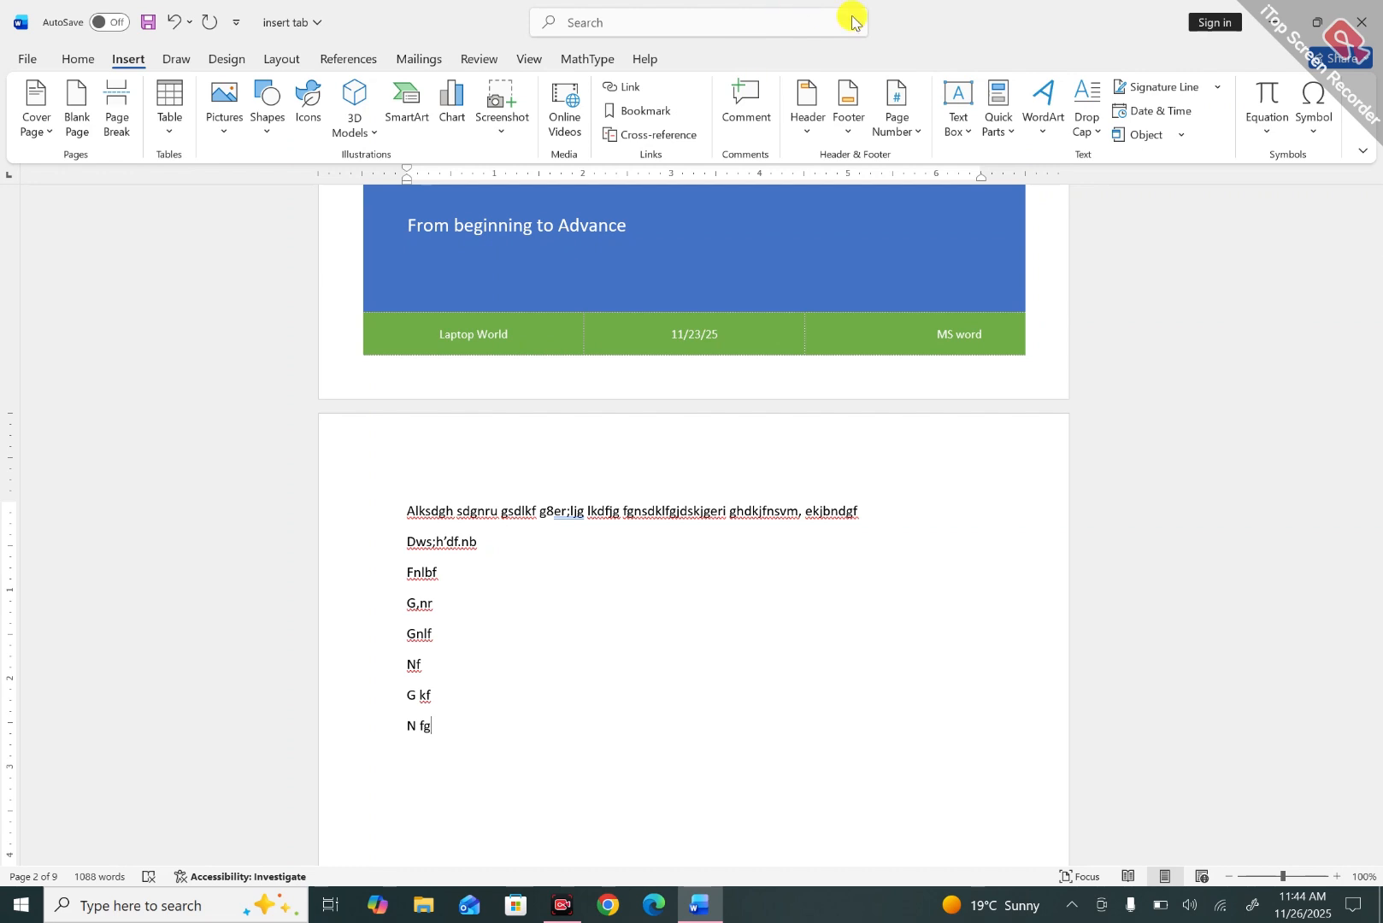
Insert a page break after the last line of sample text and enter "lkbjk" on the following page.
click(116, 107)
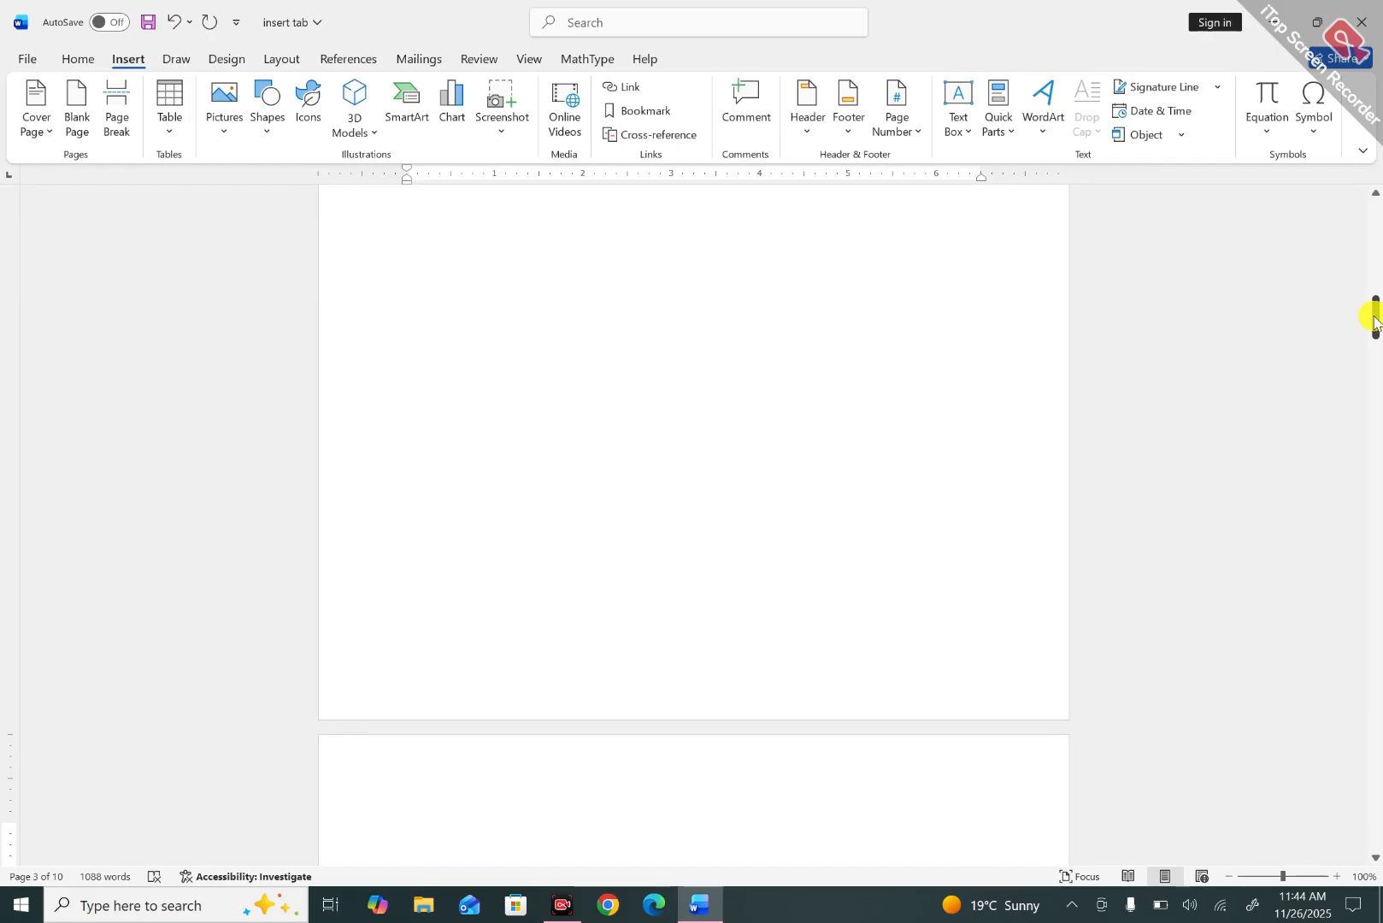
drag(1375, 323, 1370, 358)
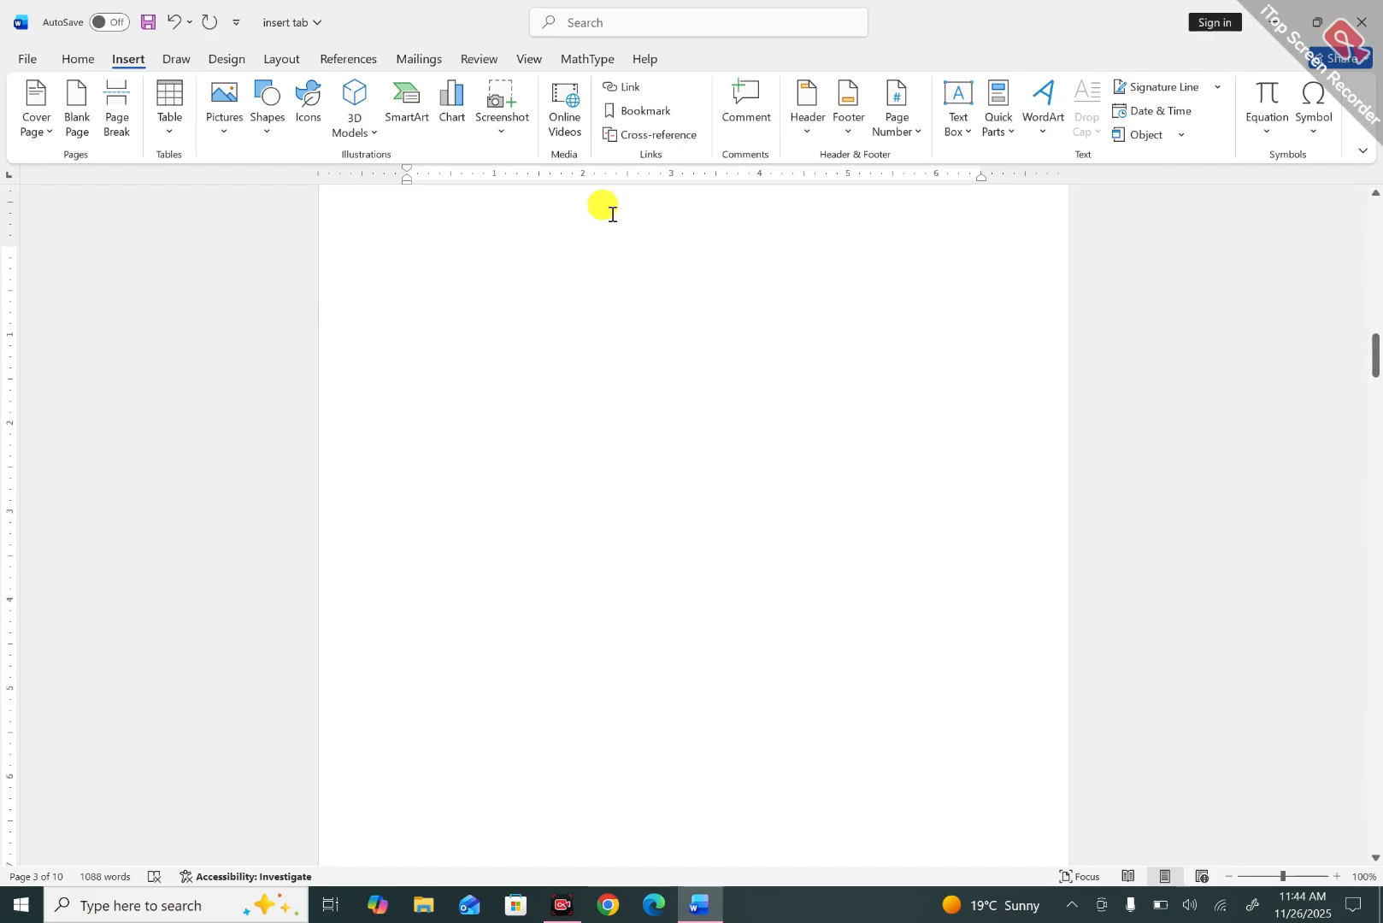
text(lkbjk)
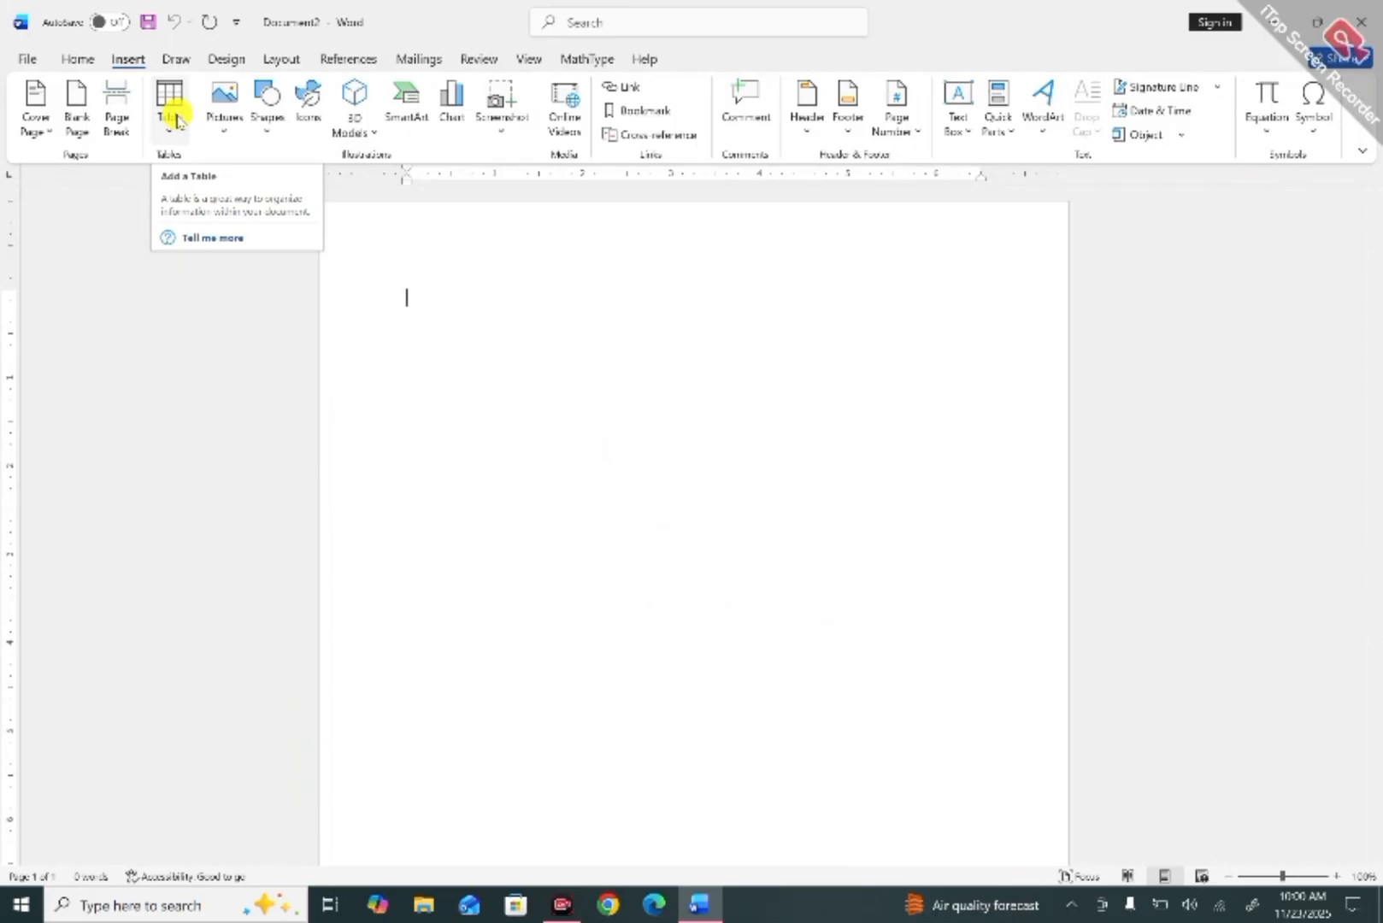
Insert a table of 6 columns and 5 rows in the empty document and add blank lines below it.
click(177, 119)
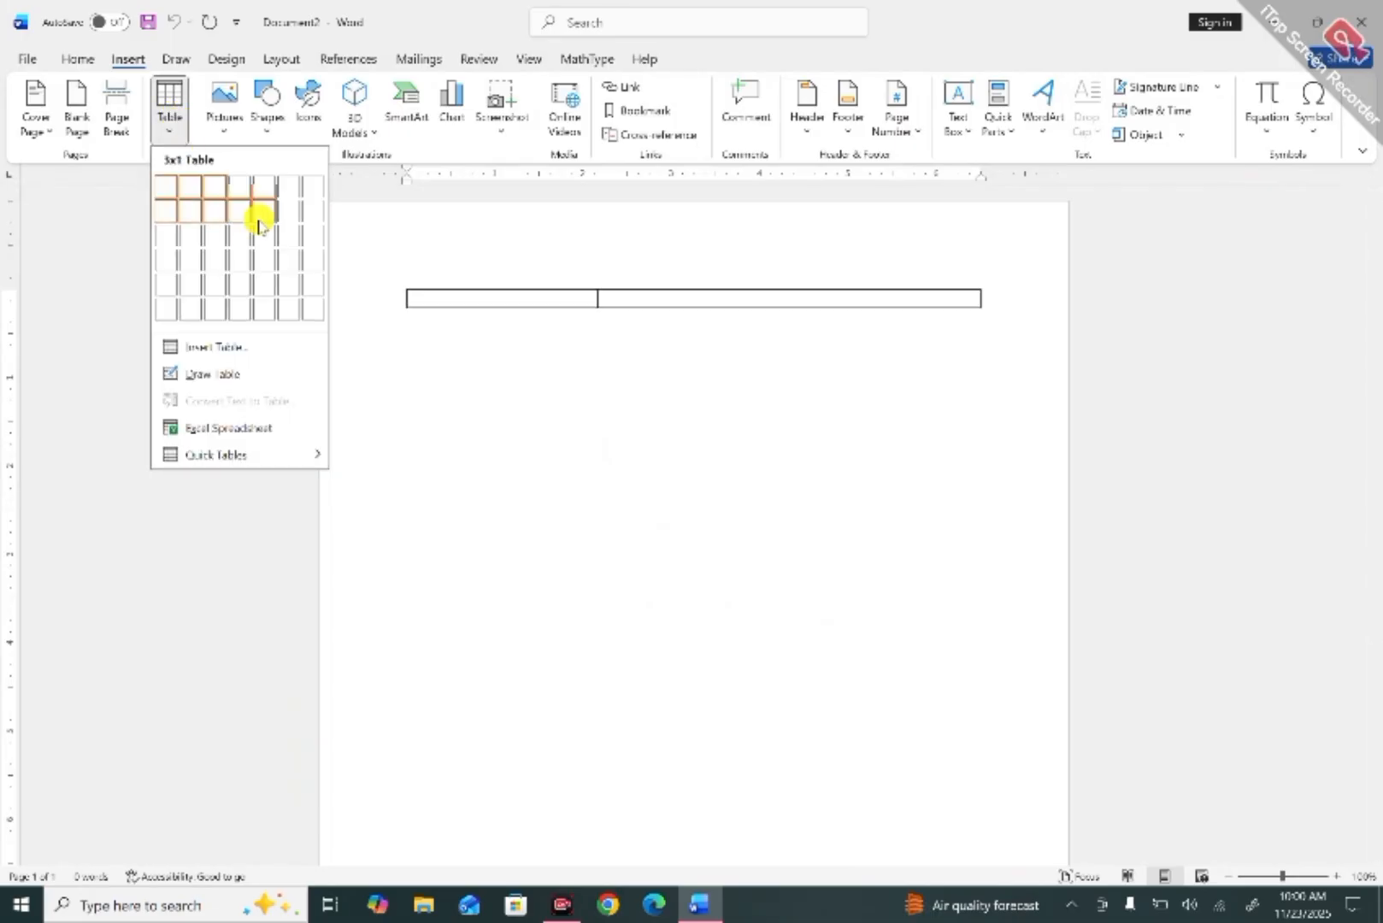
click(289, 283)
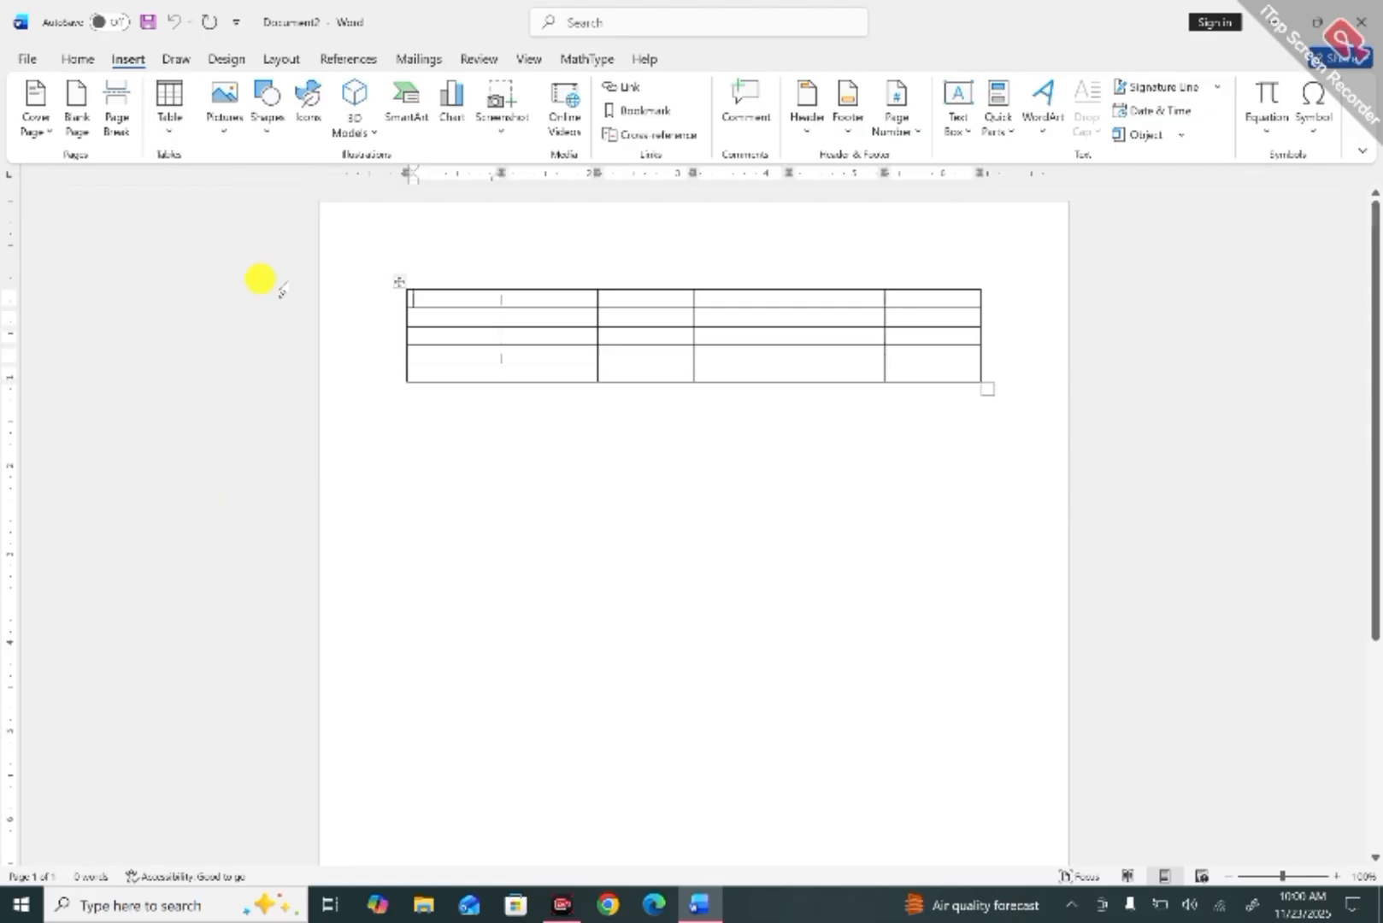
click(712, 554)
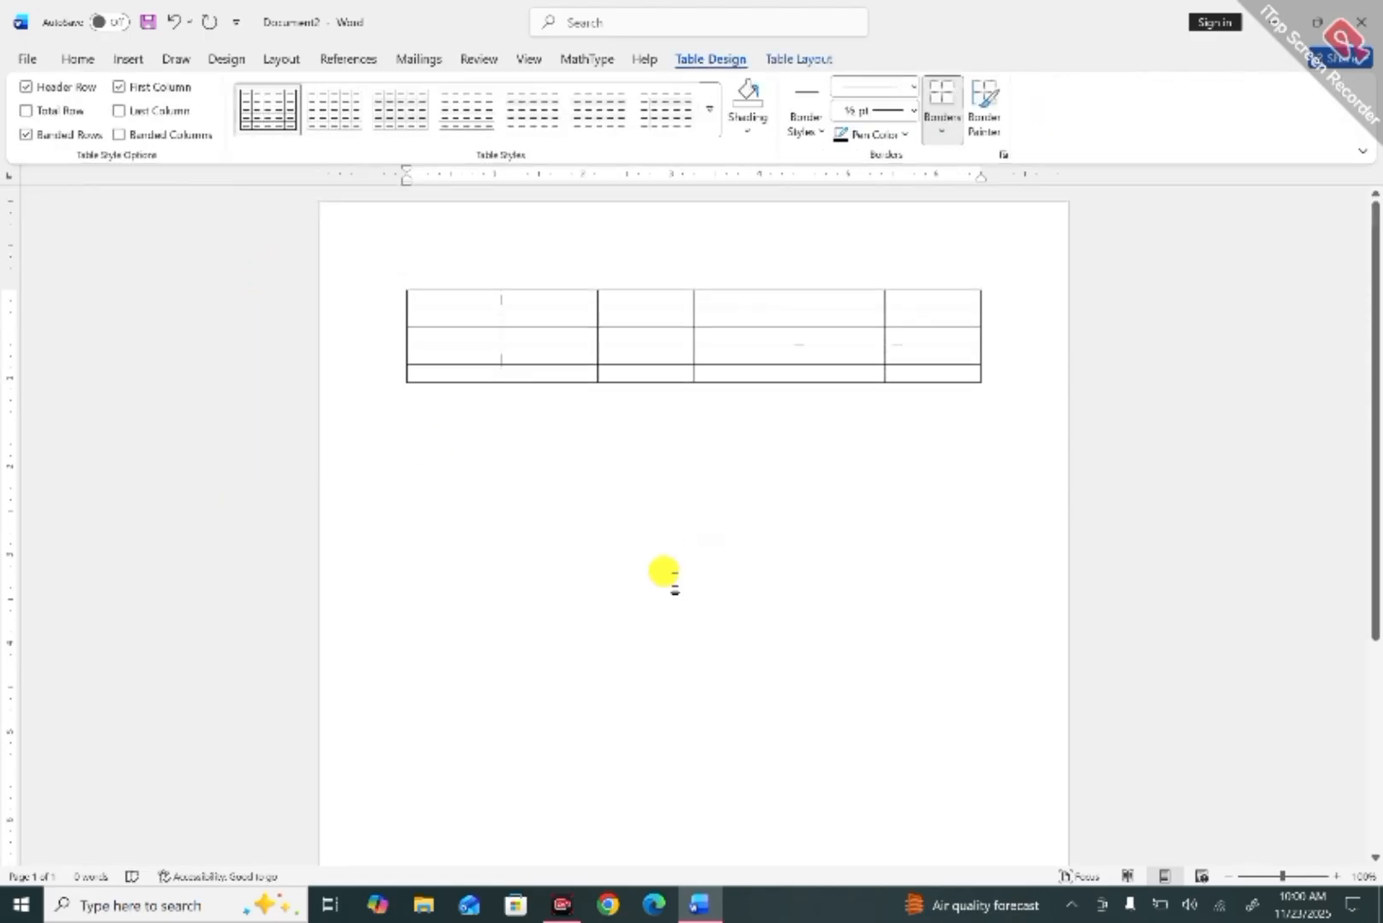
key(Return)
key(Return)
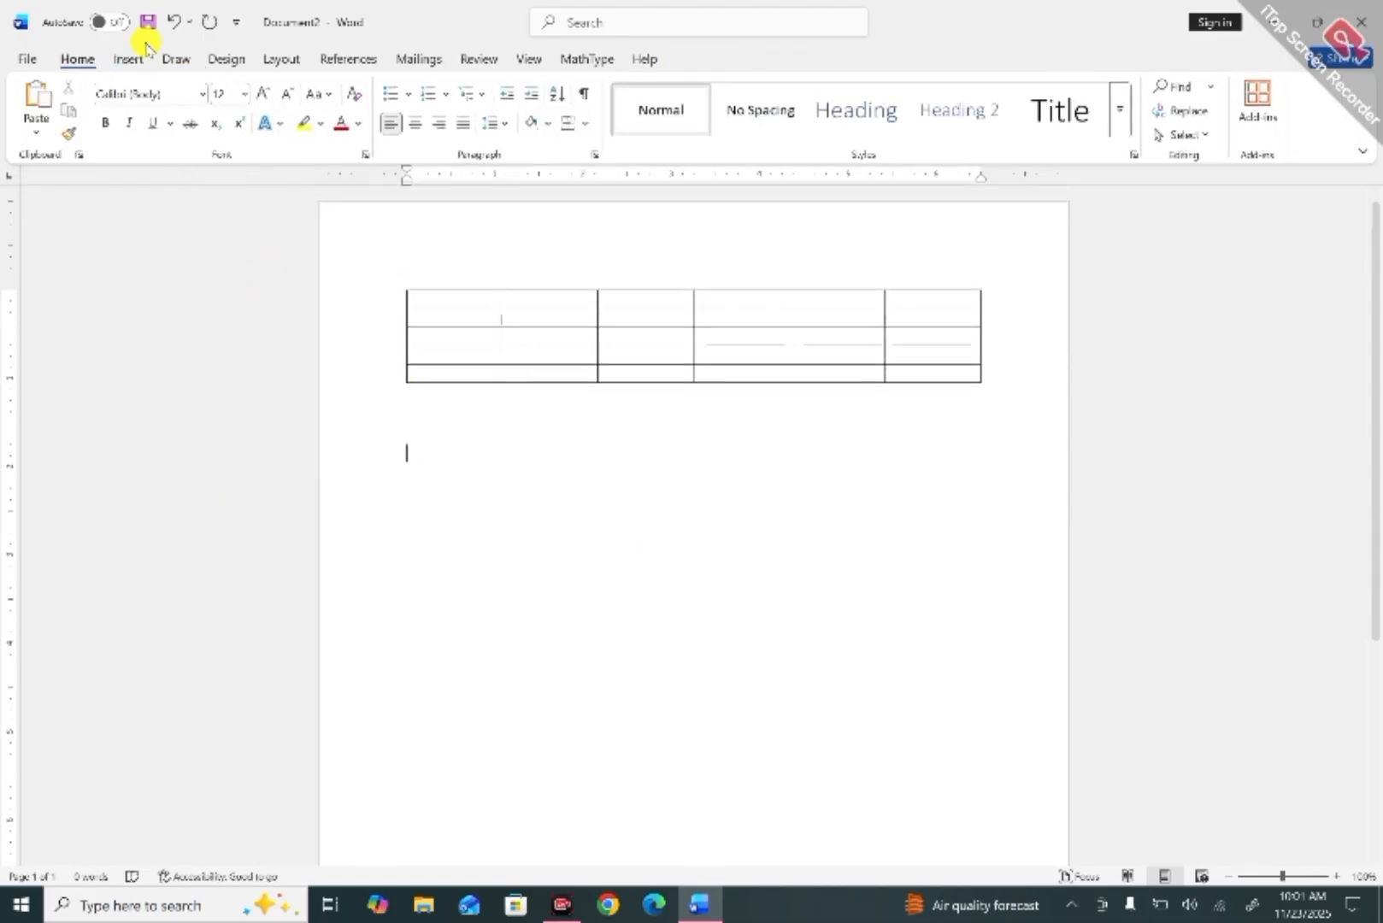
Insert a second table below the first, specifying 8 columns, 5 rows and automatic fixed column width.
click(128, 59)
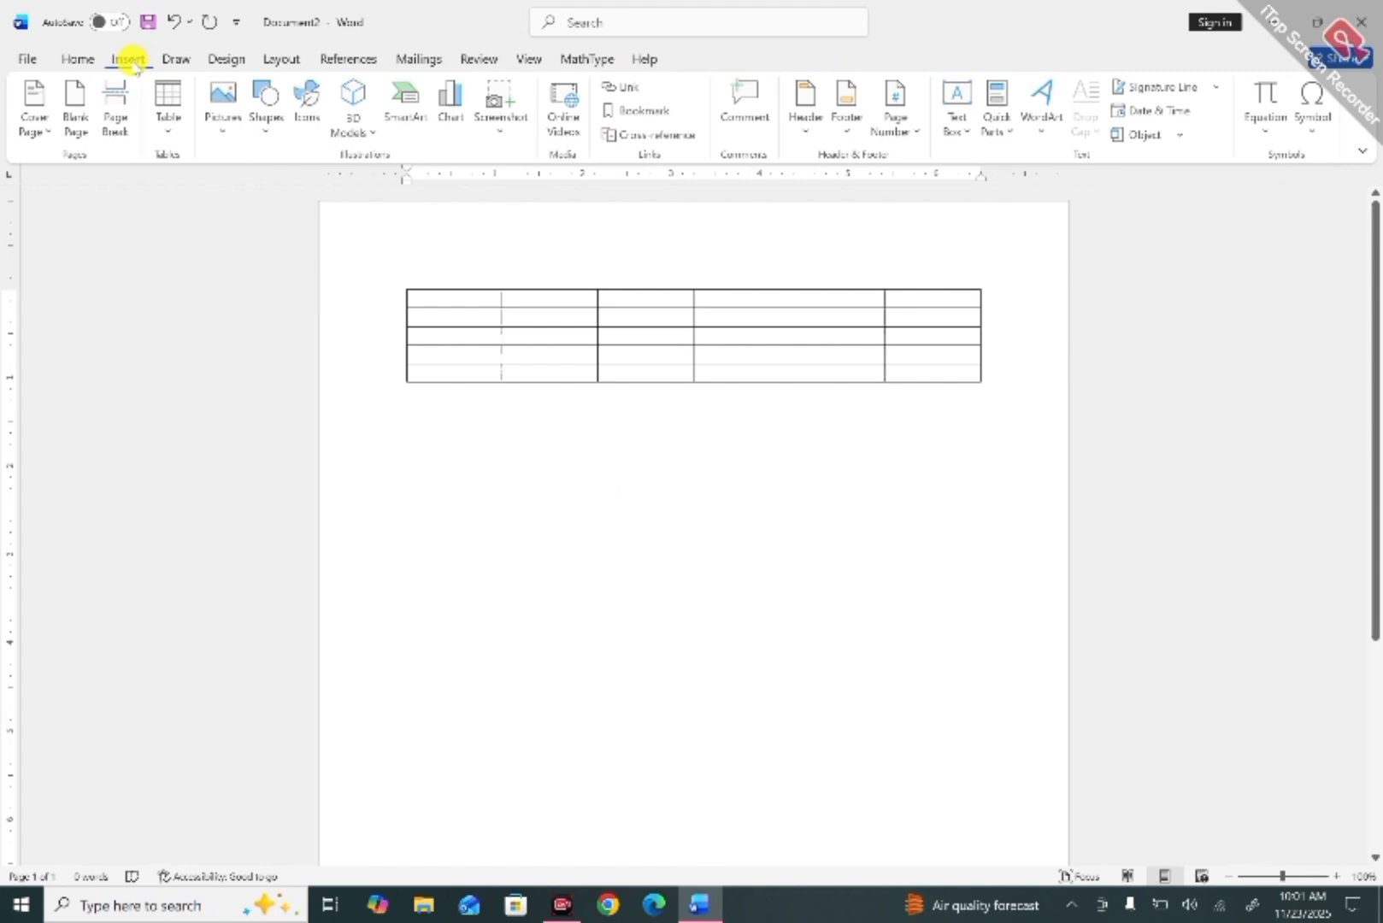
click(169, 111)
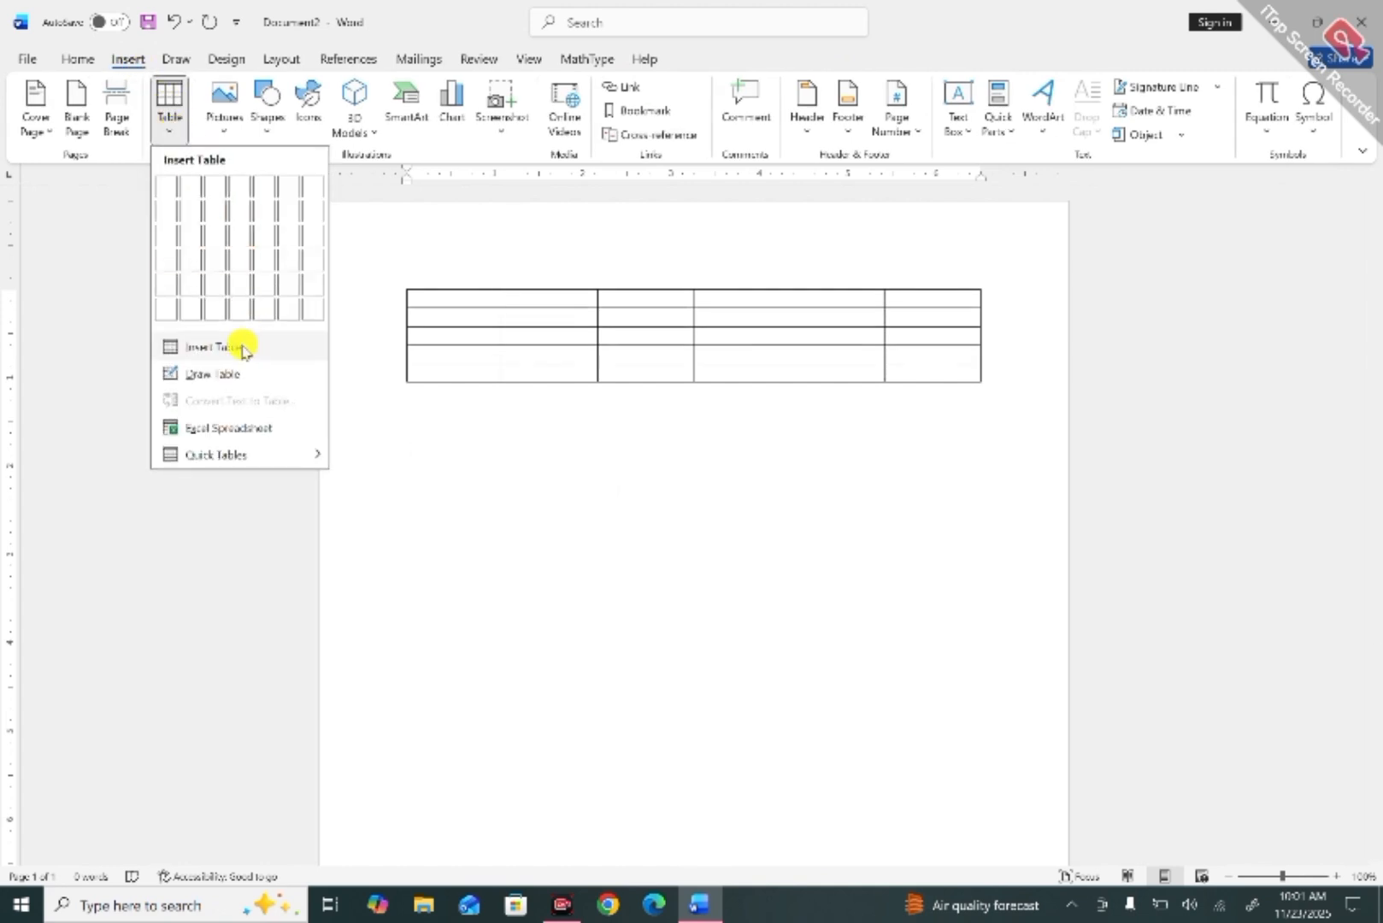
click(214, 347)
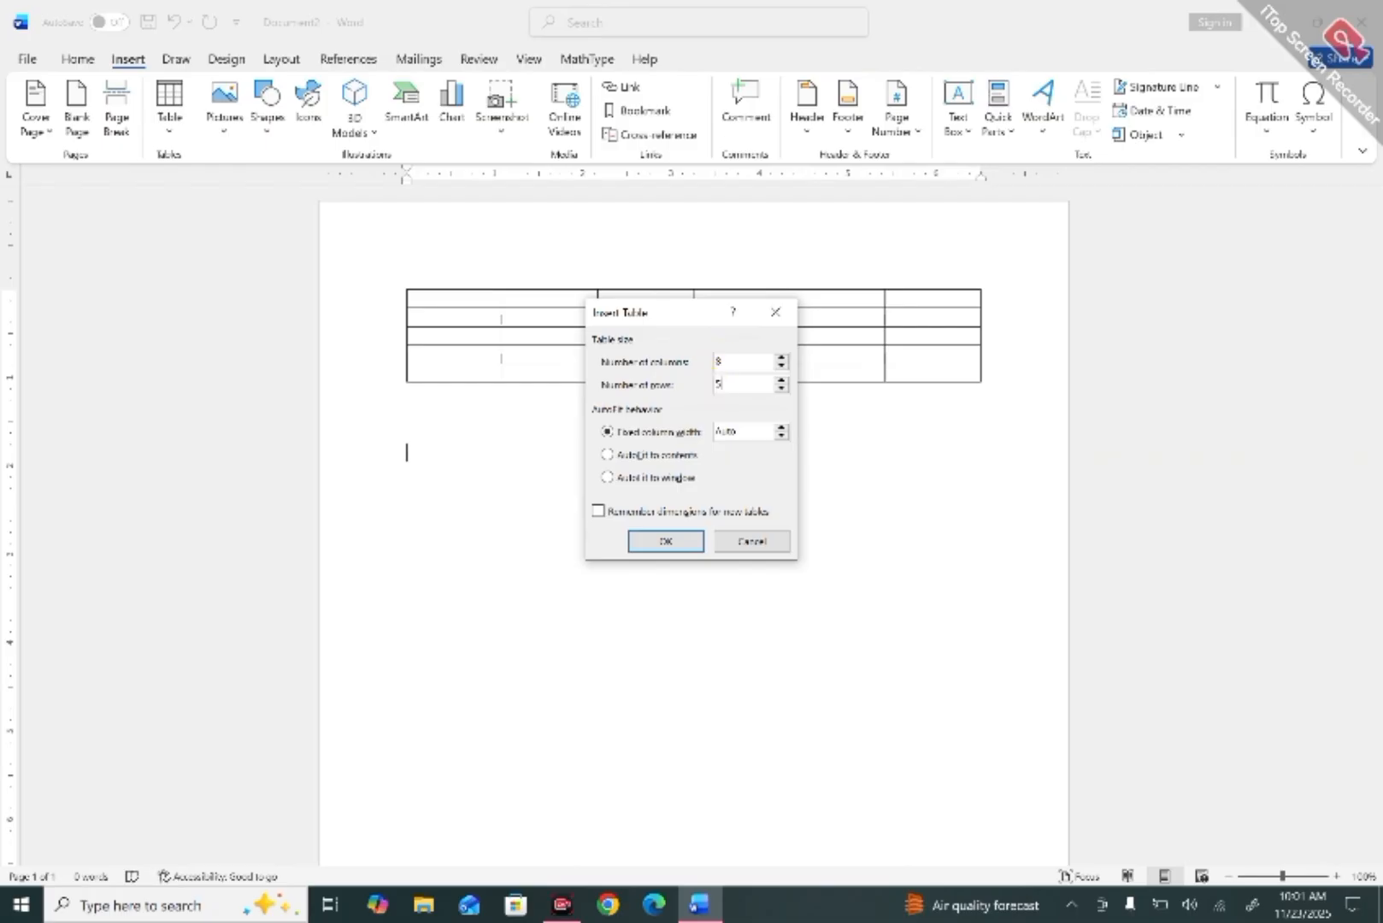
click(686, 539)
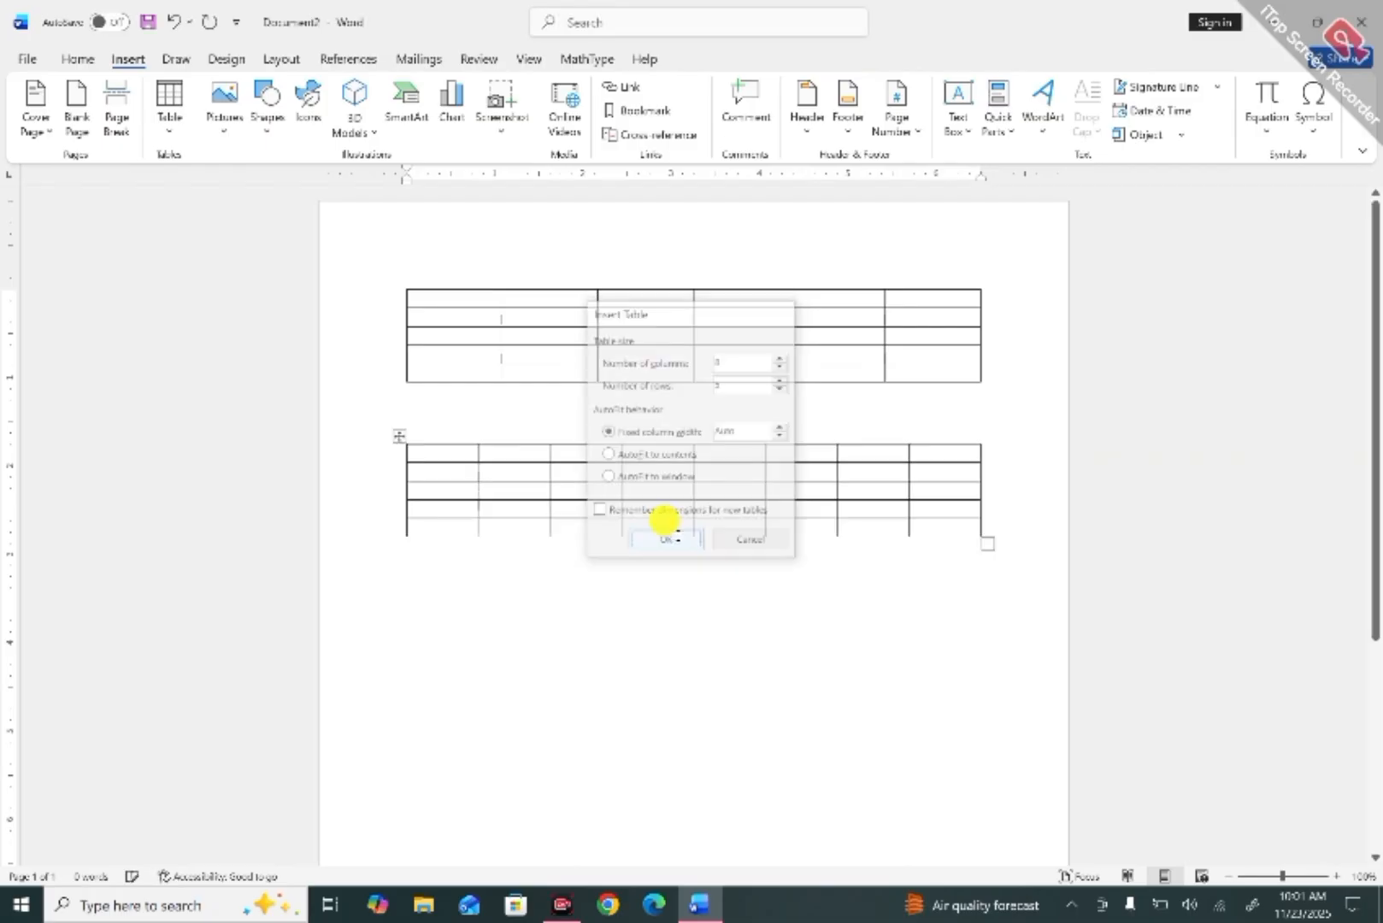
Draw the outer frame of a third table below the second one, about 6.35" wide and 1.93" high.
click(765, 705)
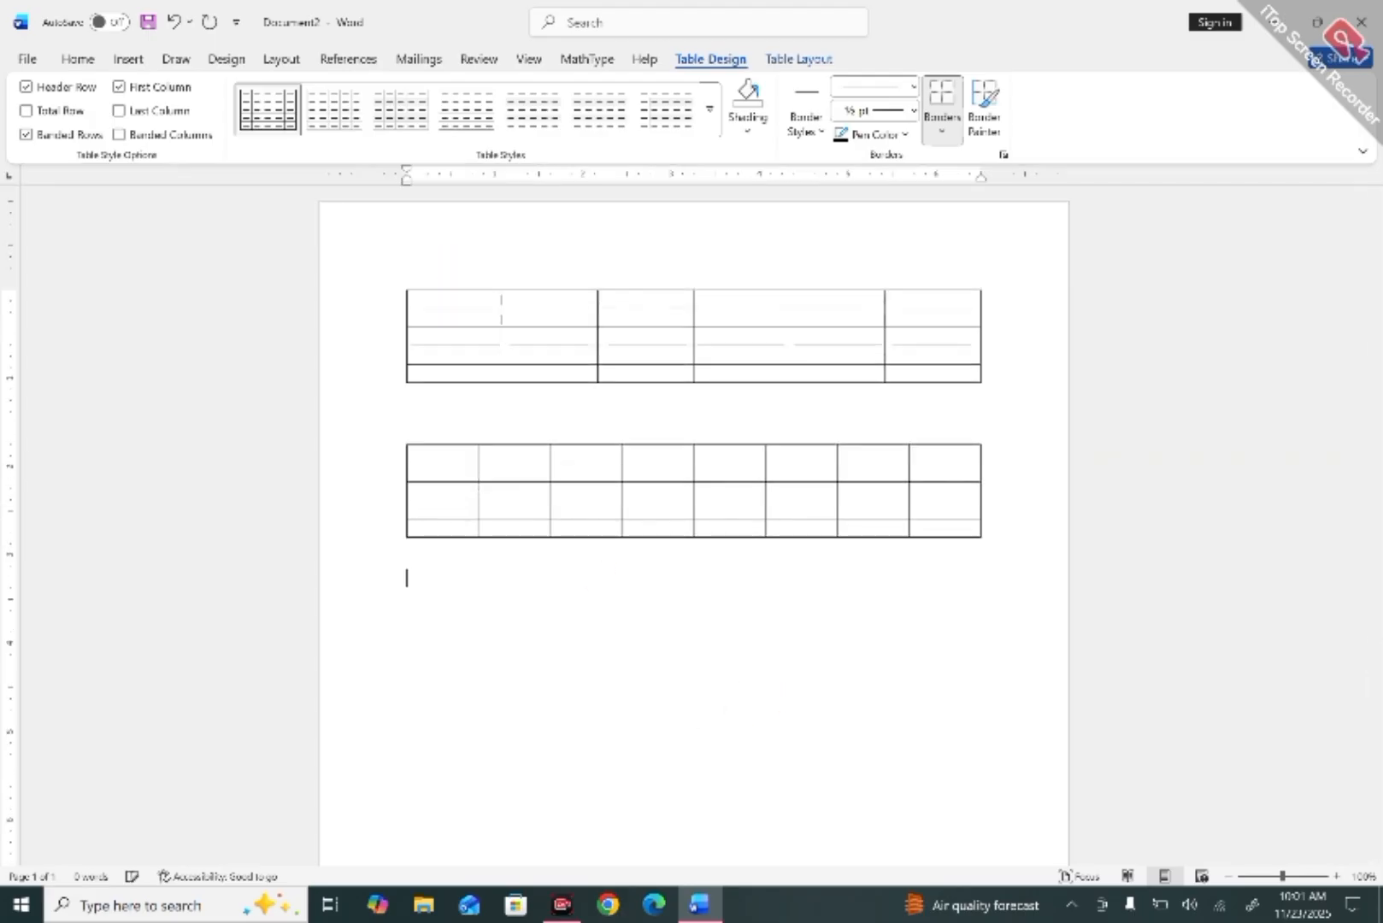
click(128, 58)
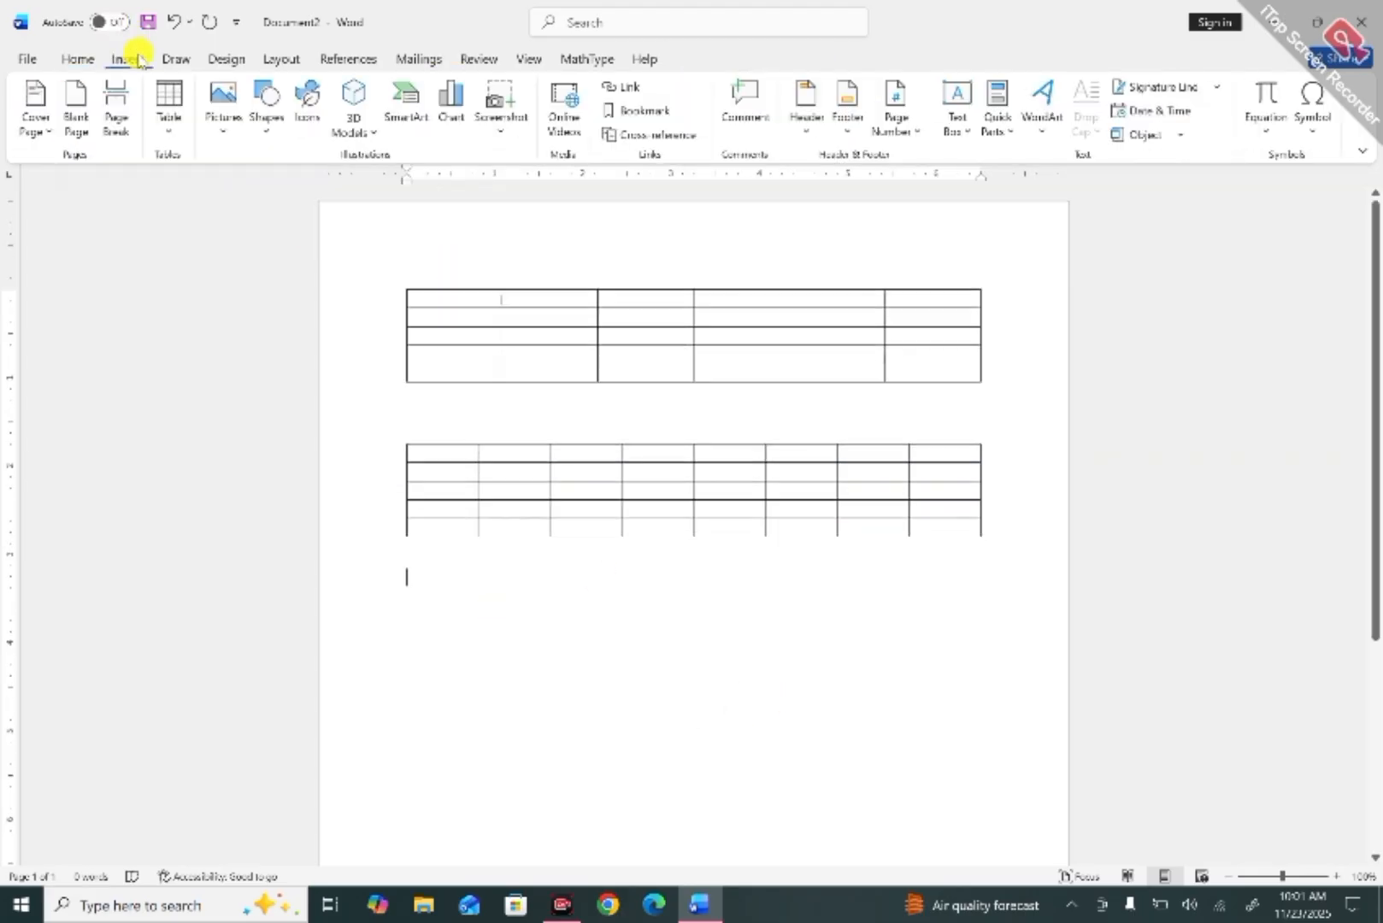
click(182, 115)
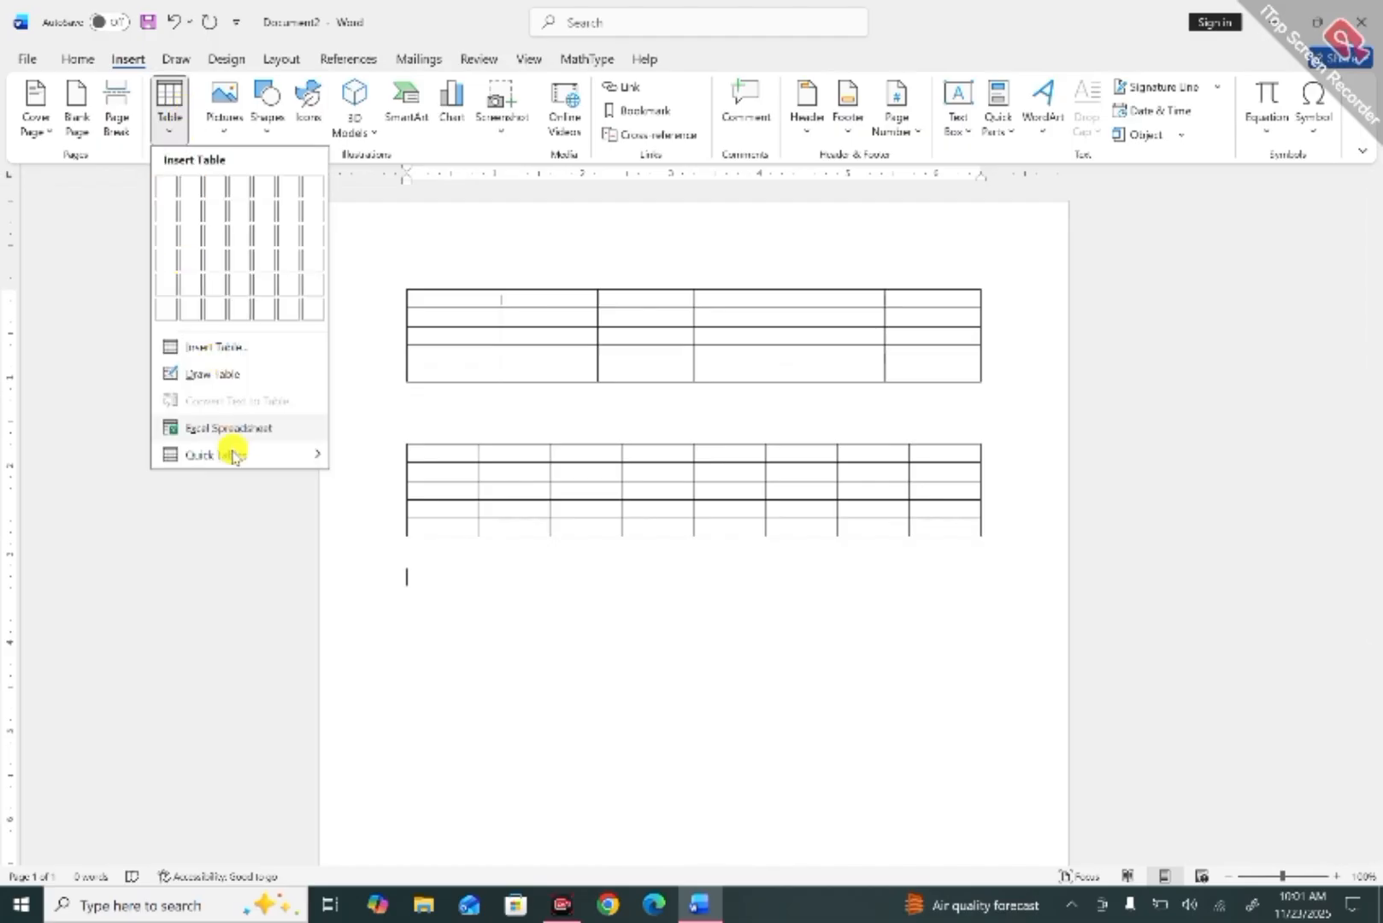
click(235, 374)
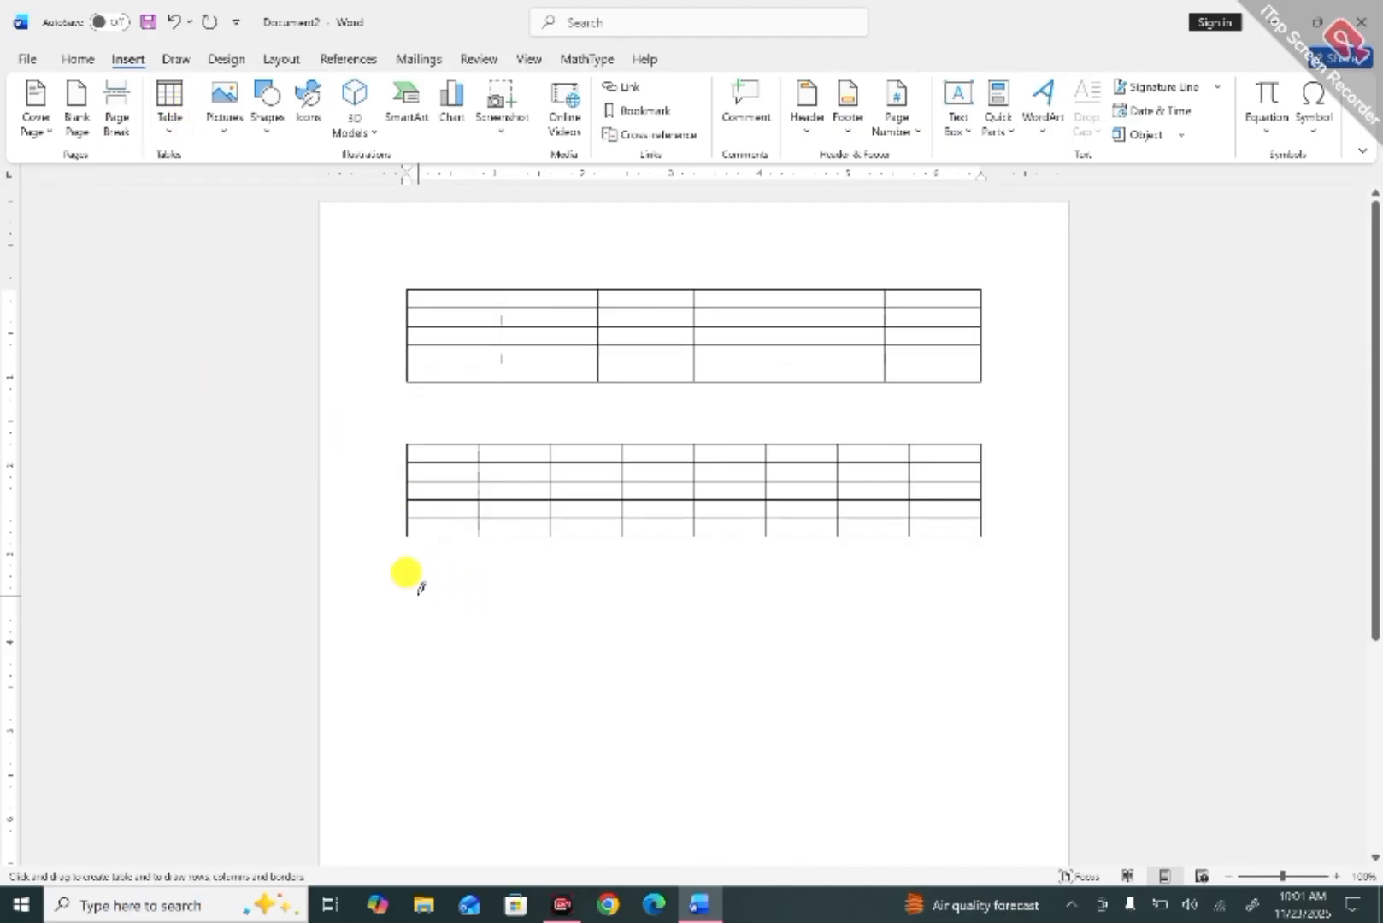
drag(407, 571, 978, 750)
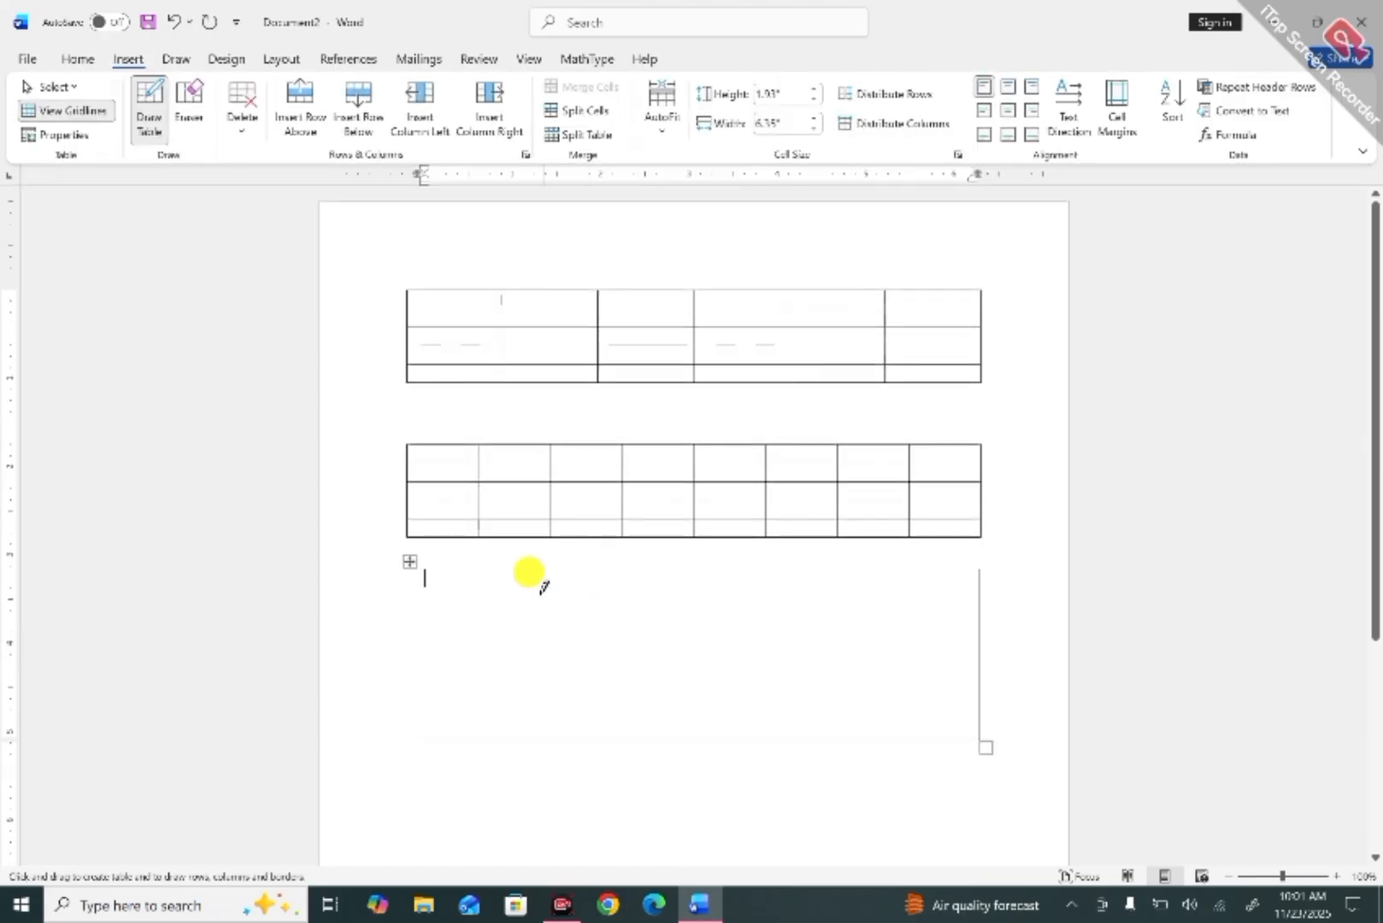
Draw vertical lines of full height inside the hand-drawn third table to divide it into seven columns.
drag(526, 570, 526, 737)
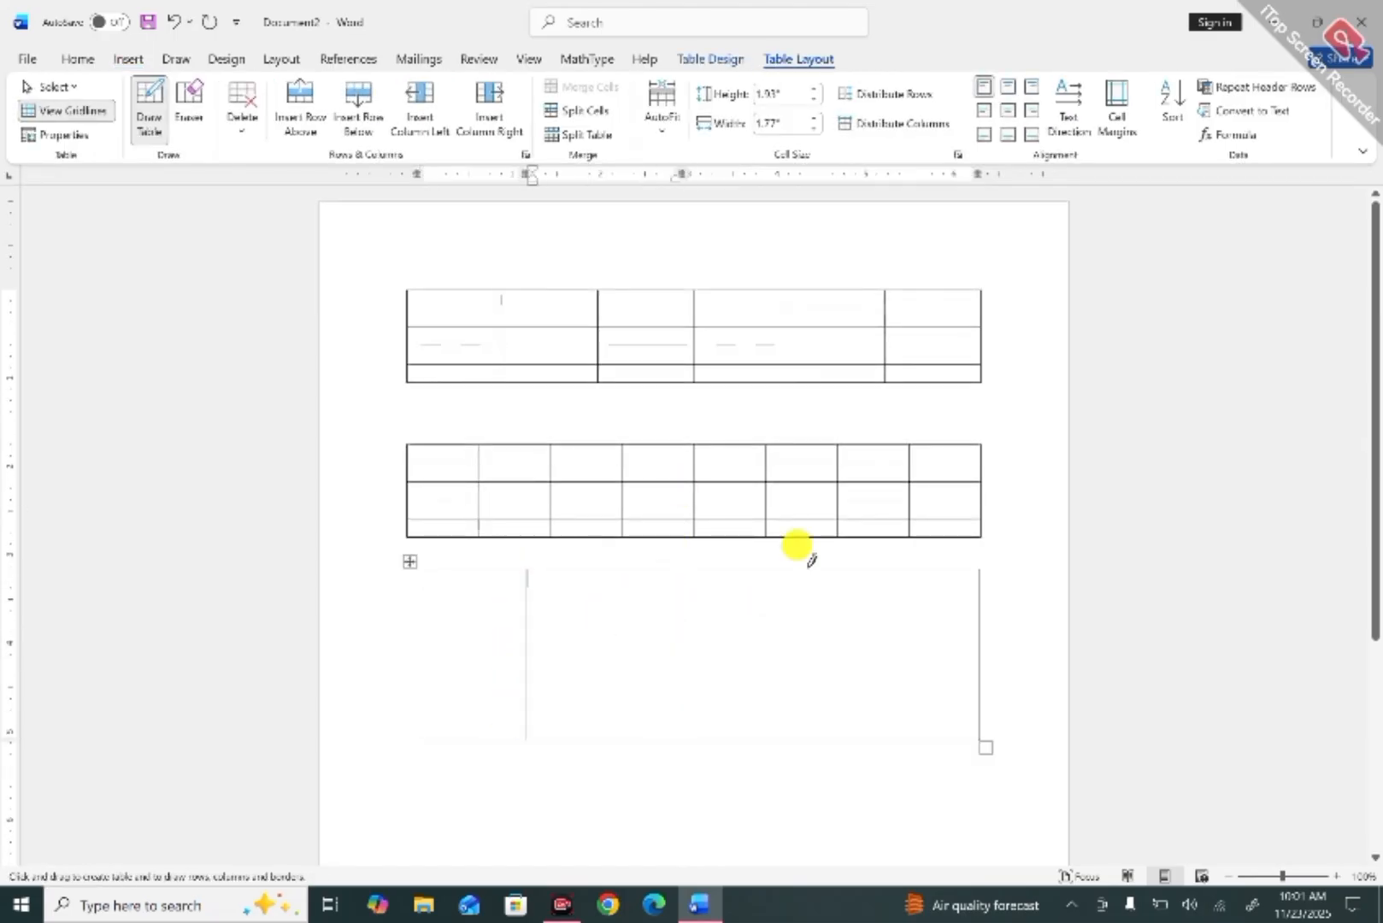
drag(818, 571, 819, 738)
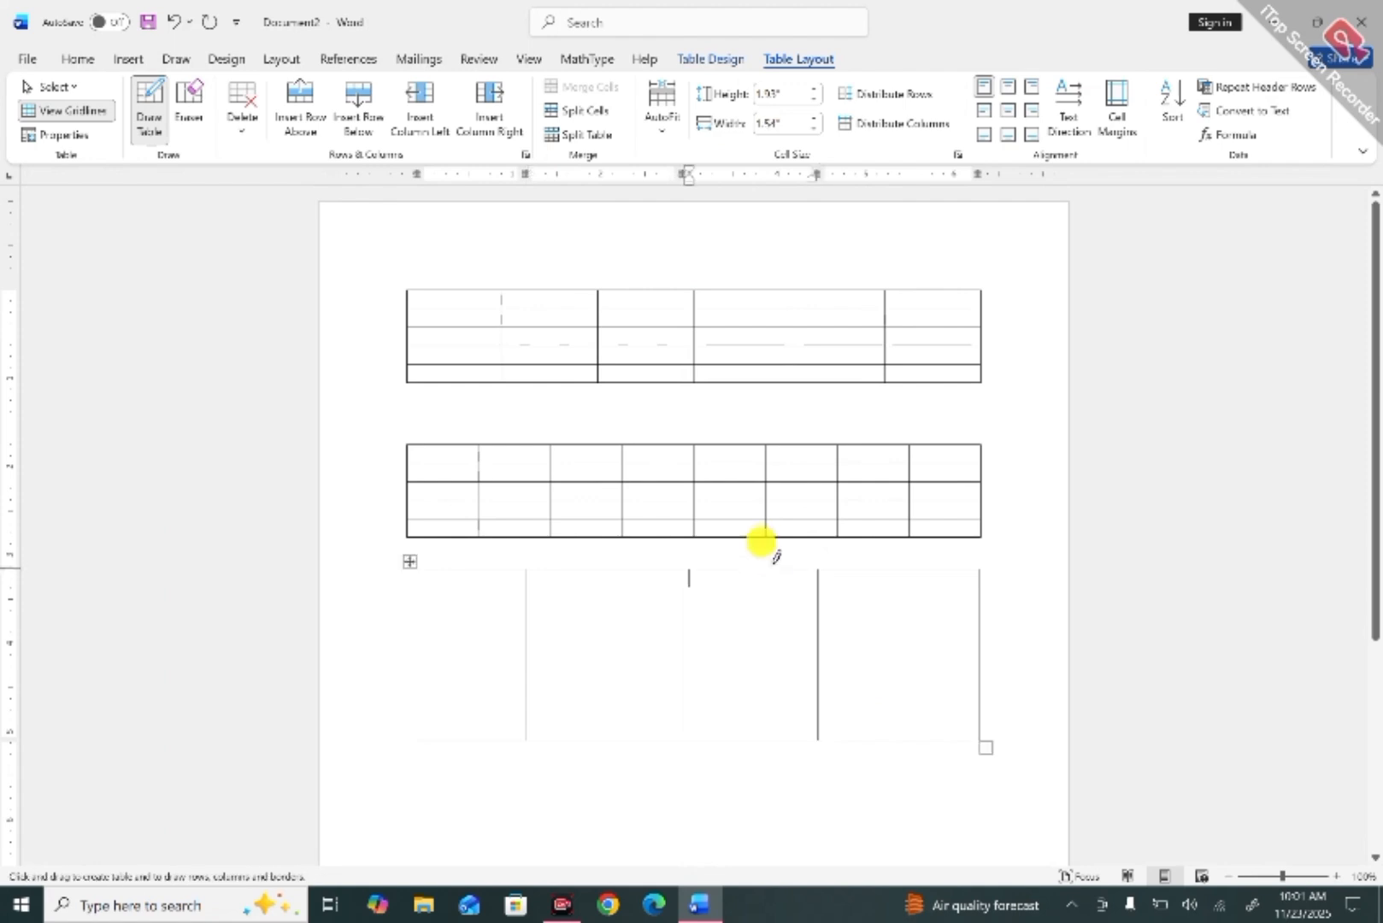
drag(757, 600, 754, 739)
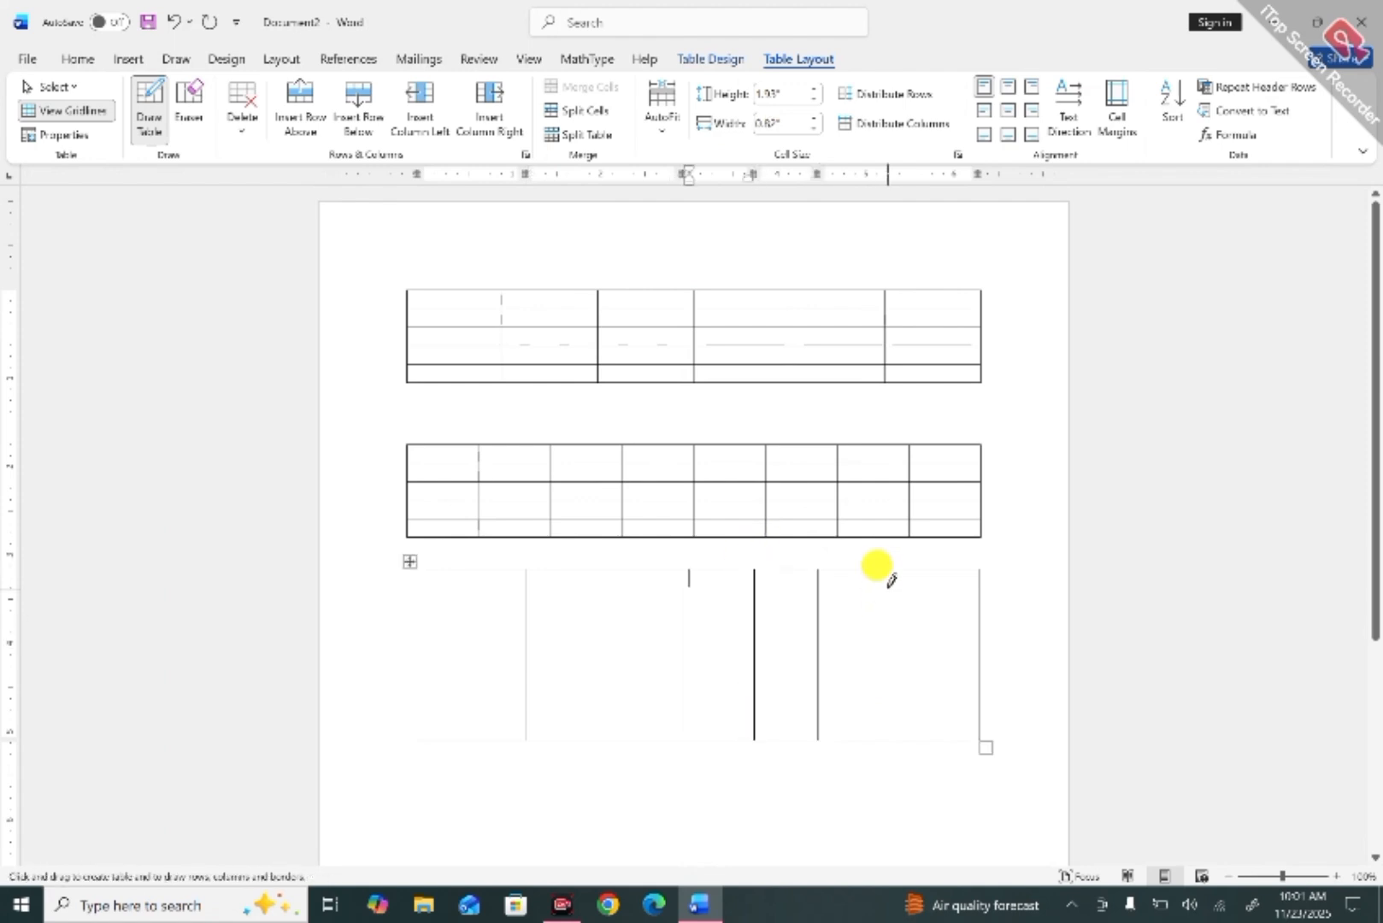
drag(904, 574, 904, 740)
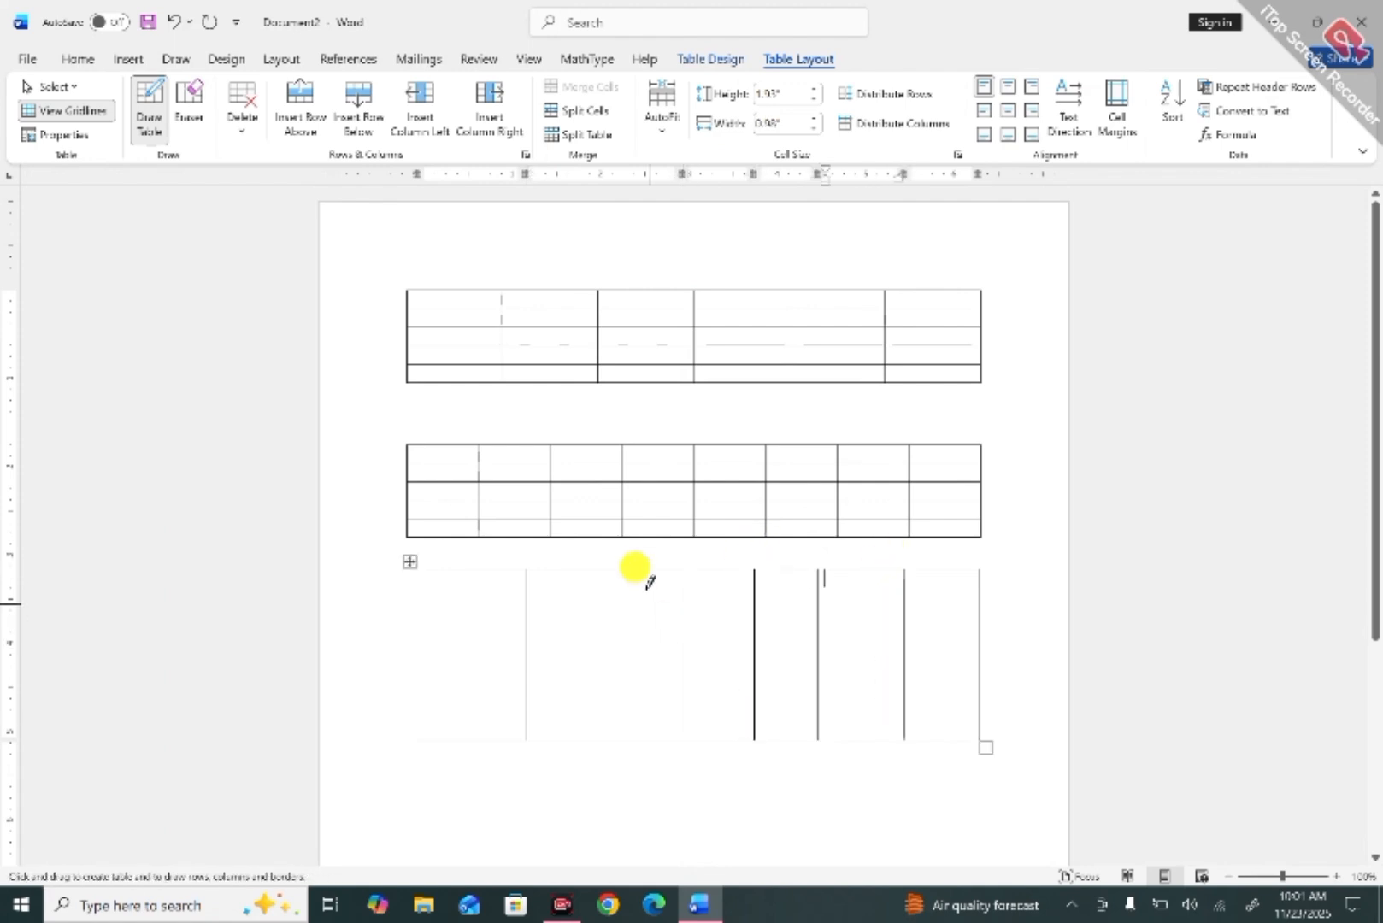
drag(606, 632, 607, 731)
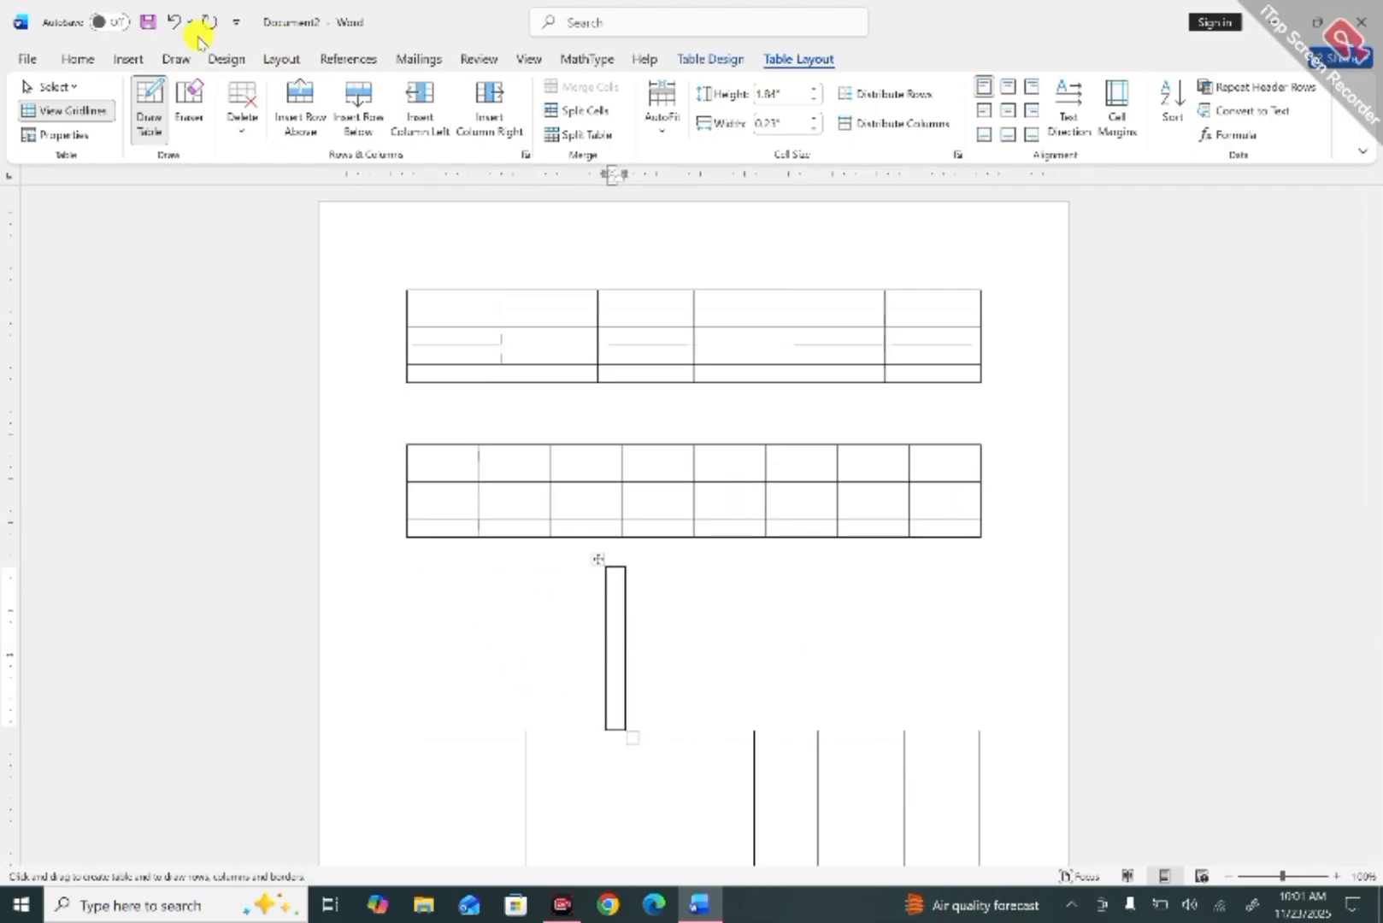
click(174, 21)
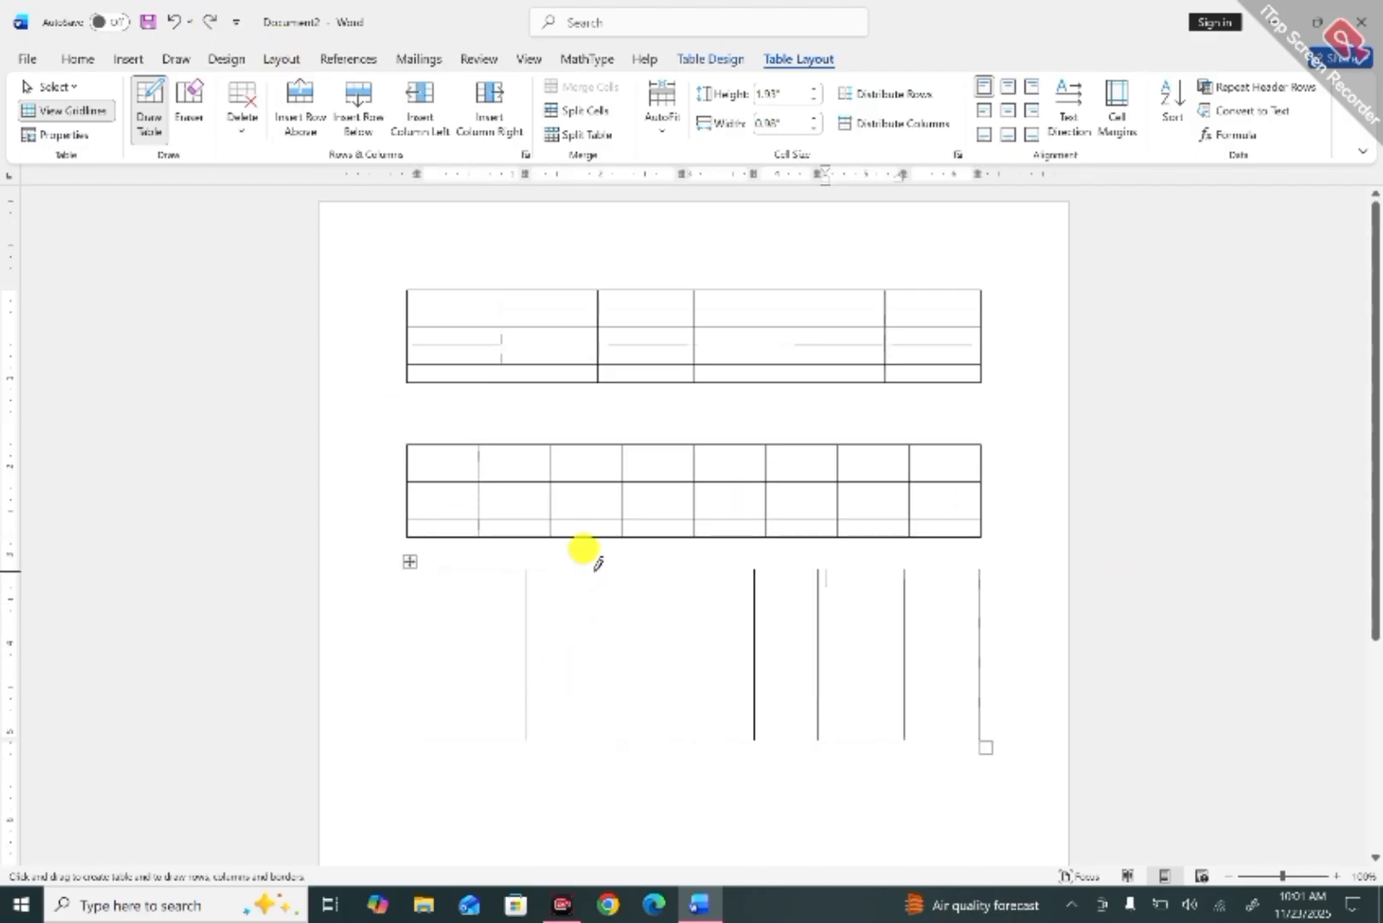
drag(593, 706, 594, 574)
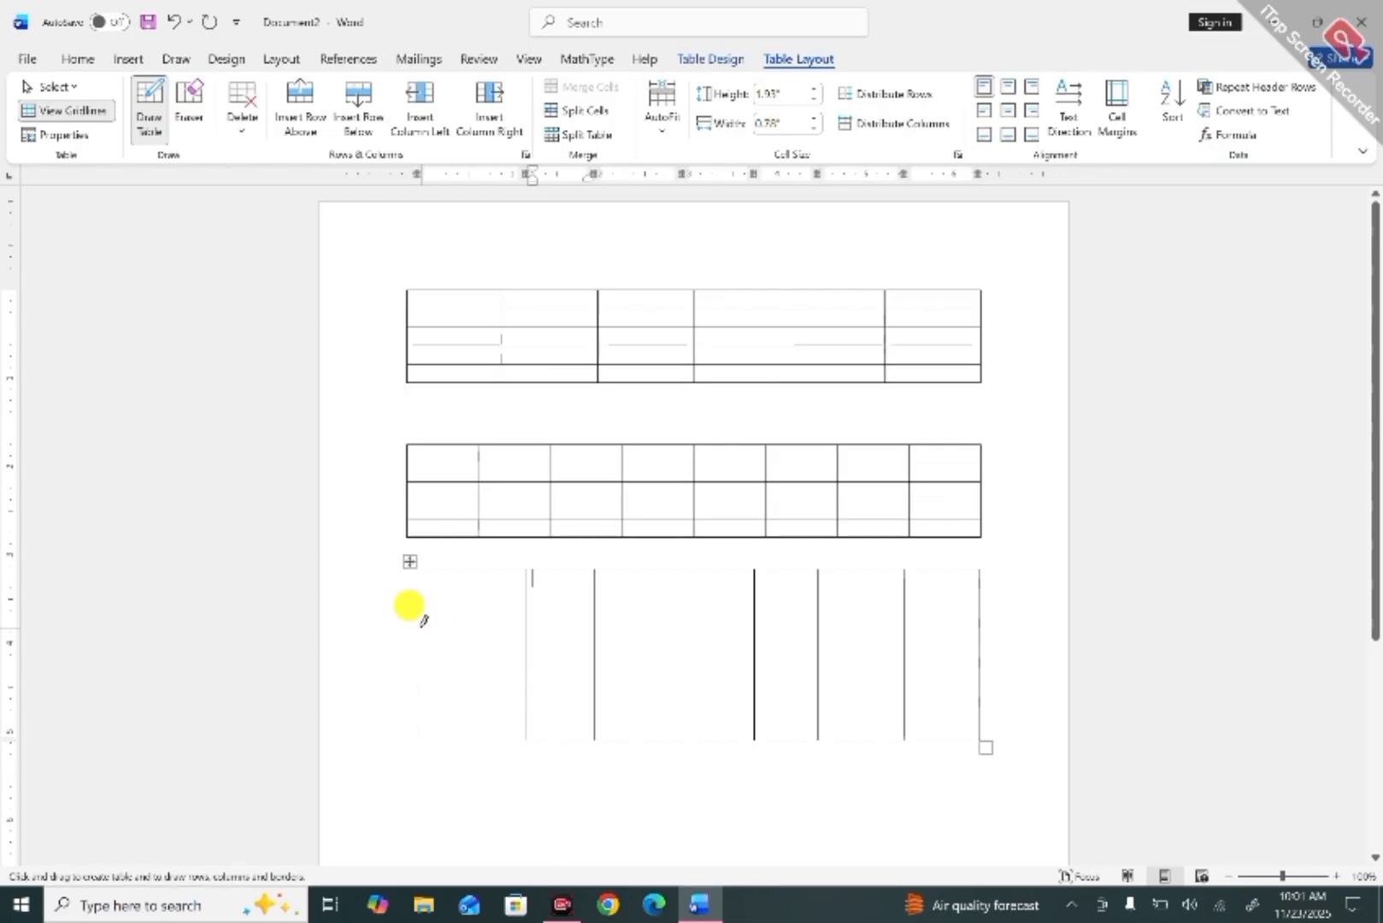
Draw two horizontal lines across the full width of the hand-drawn table to divide it into three rows.
mouse_move(423, 614)
mouse_down()
mouse_move(816, 617)
mouse_move(923, 585)
mouse_up()
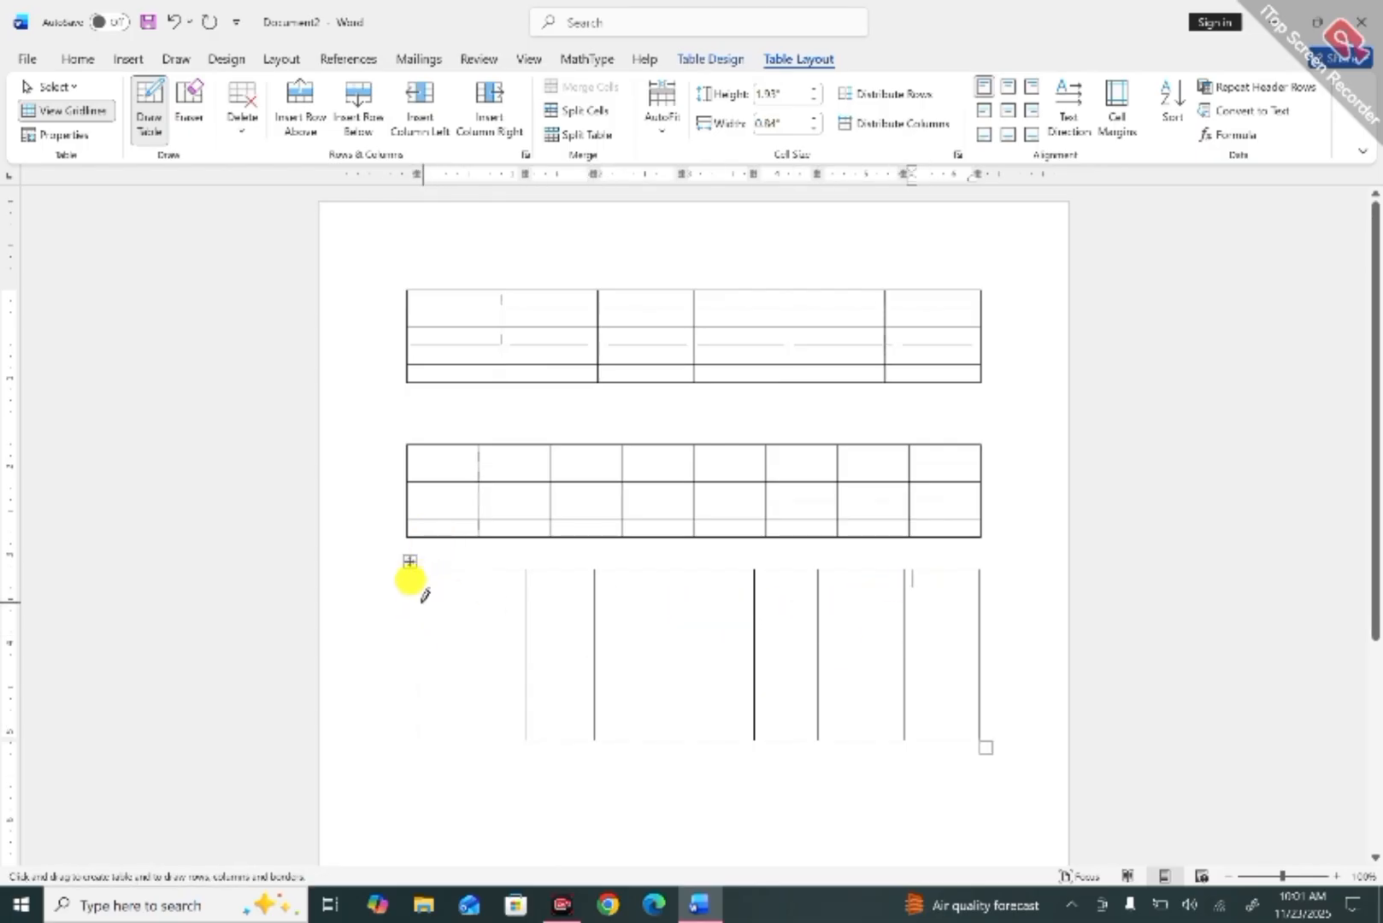
drag(423, 599, 965, 584)
mouse_move(423, 664)
mouse_down()
mouse_move(667, 642)
mouse_move(975, 648)
mouse_move(980, 666)
mouse_up()
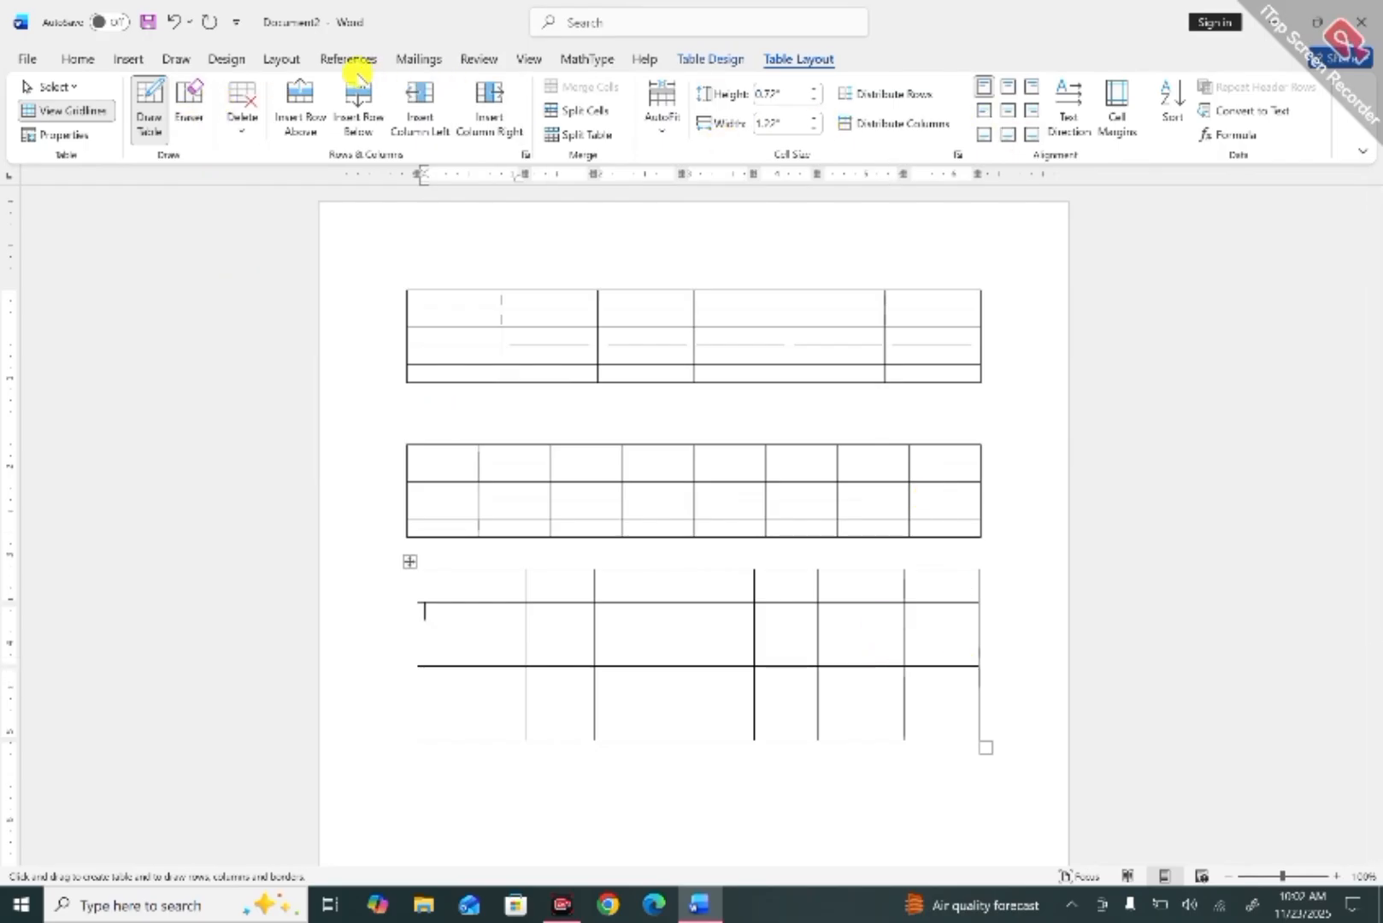
Erase the entire hand-drawn table with the Eraser and delete the 8-column table above it.
click(192, 103)
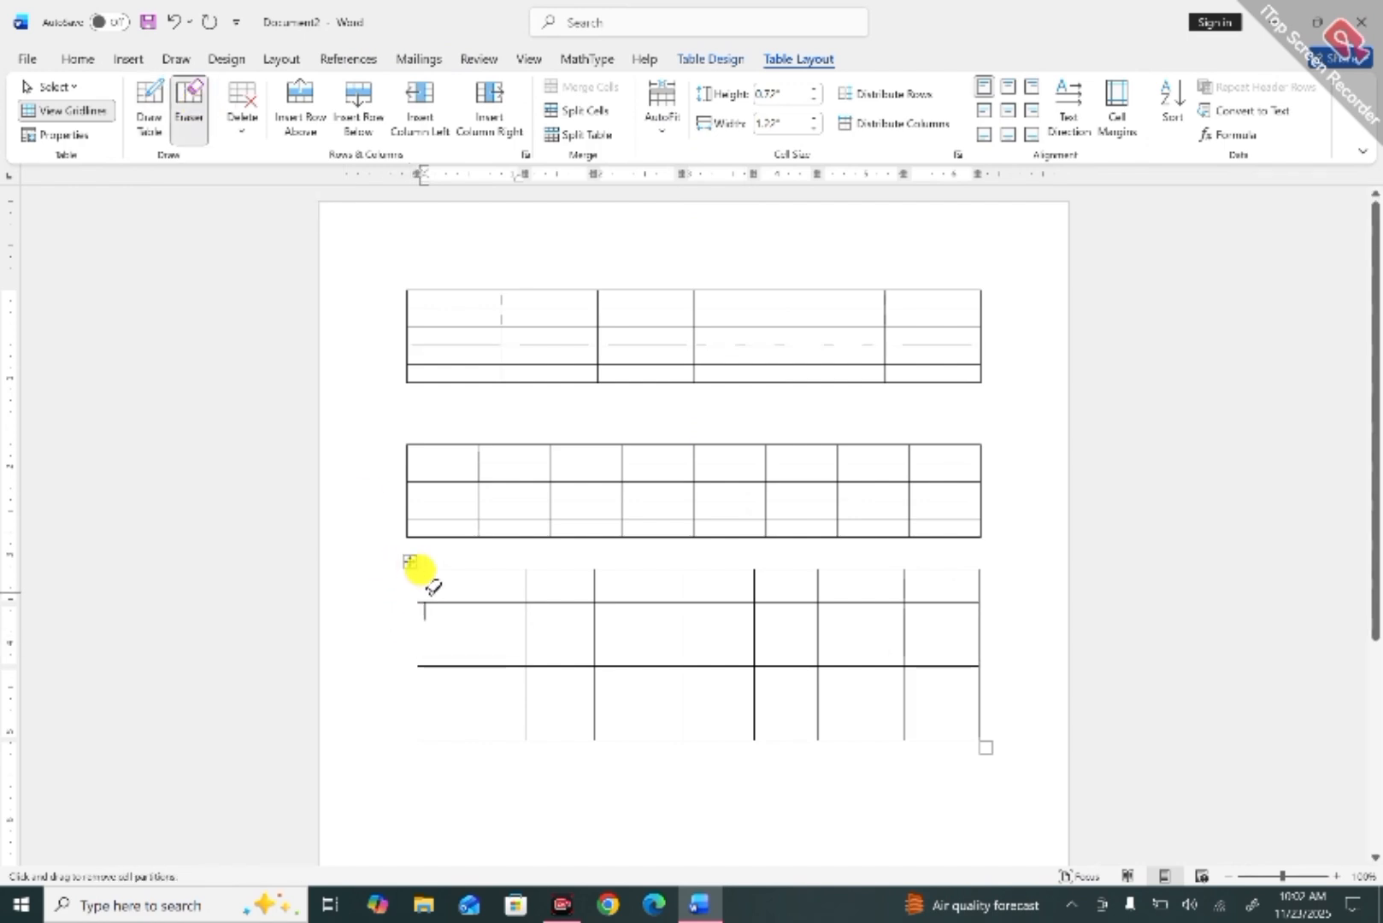
mouse_move(414, 544)
mouse_down()
mouse_move(963, 746)
mouse_move(955, 755)
mouse_up()
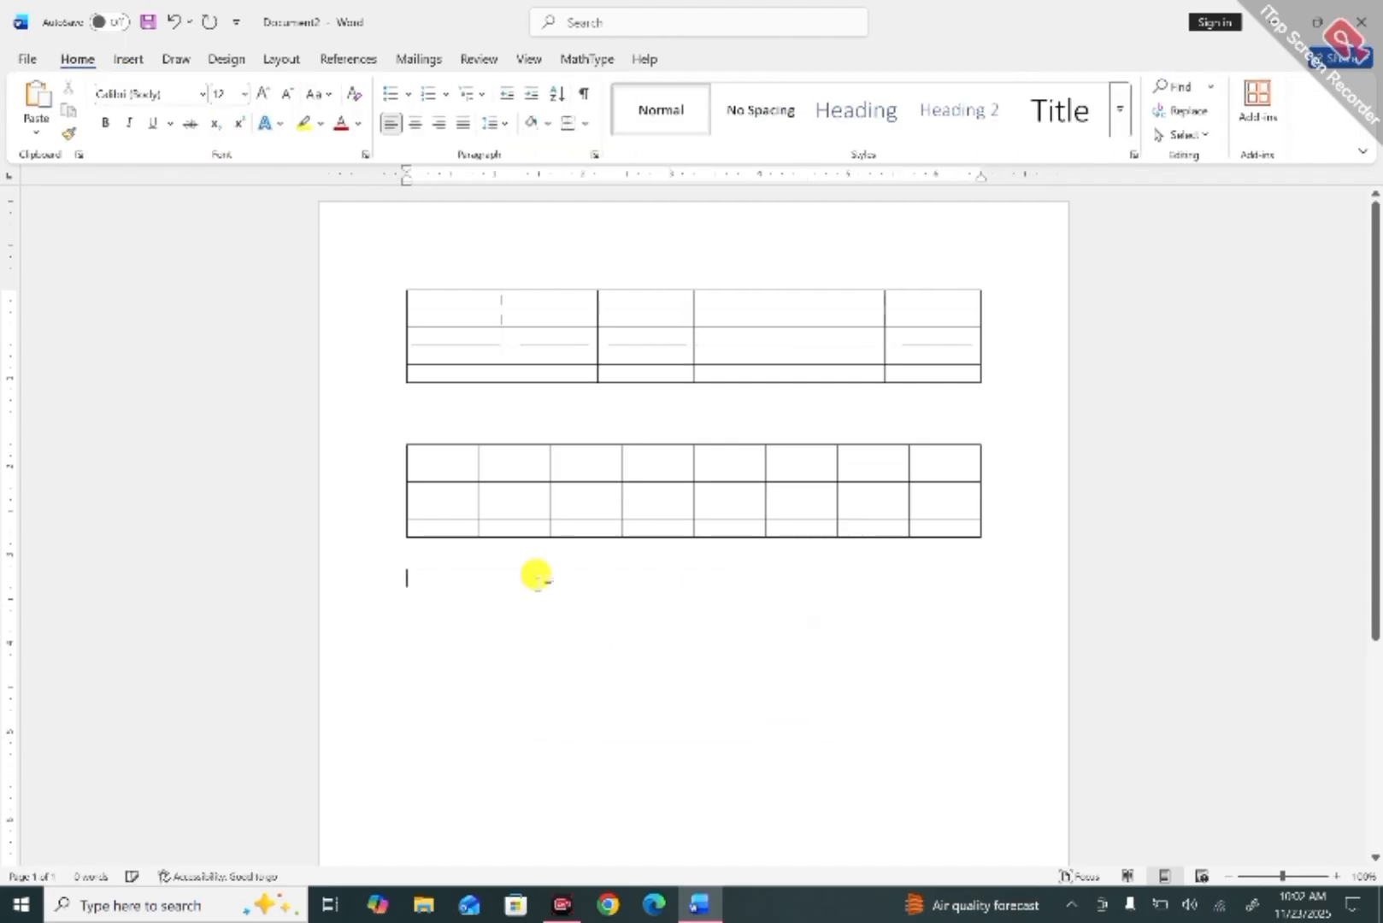
click(535, 462)
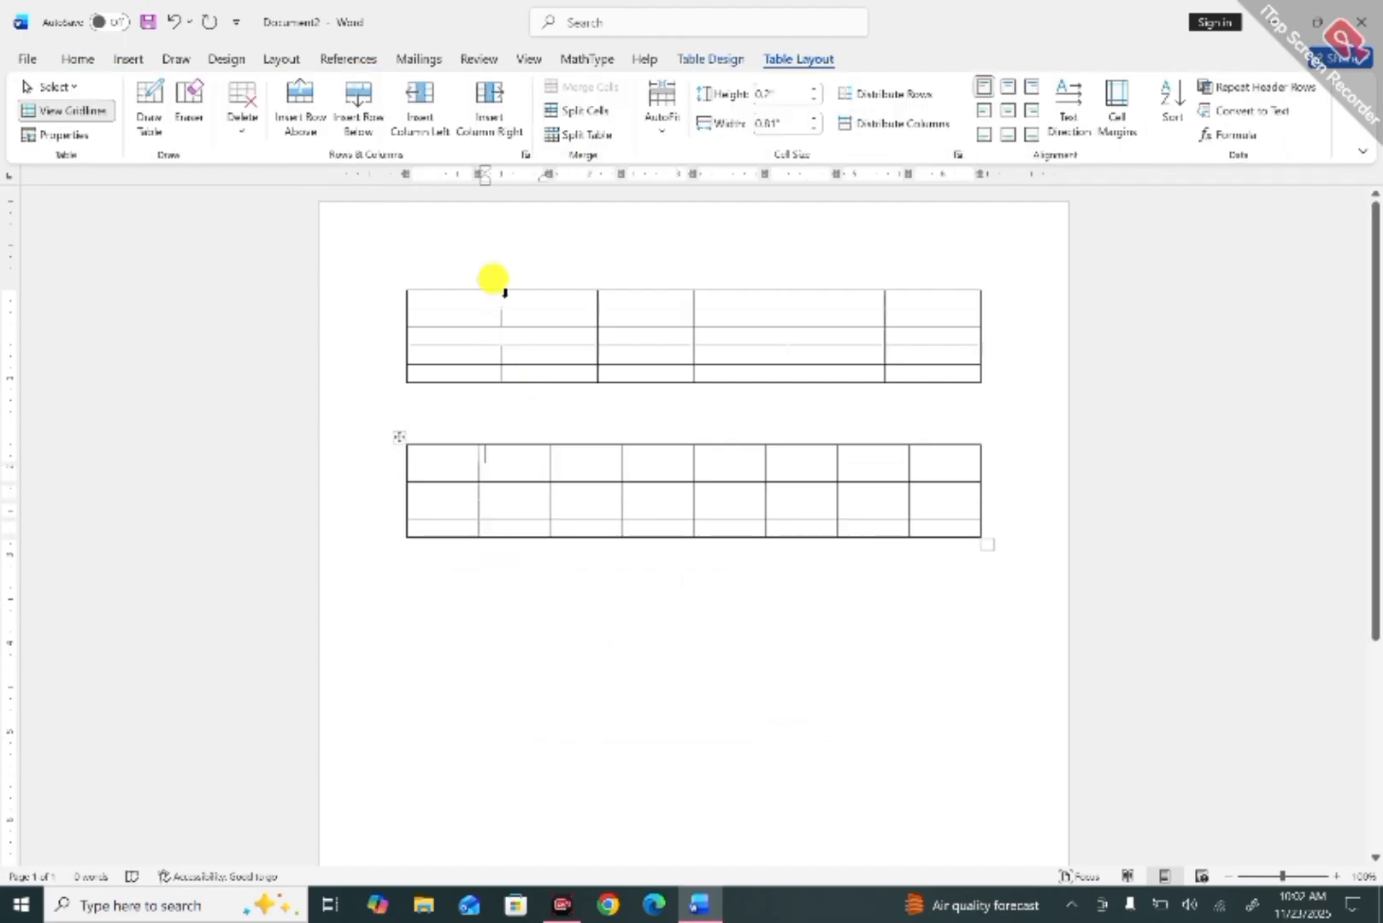
click(243, 107)
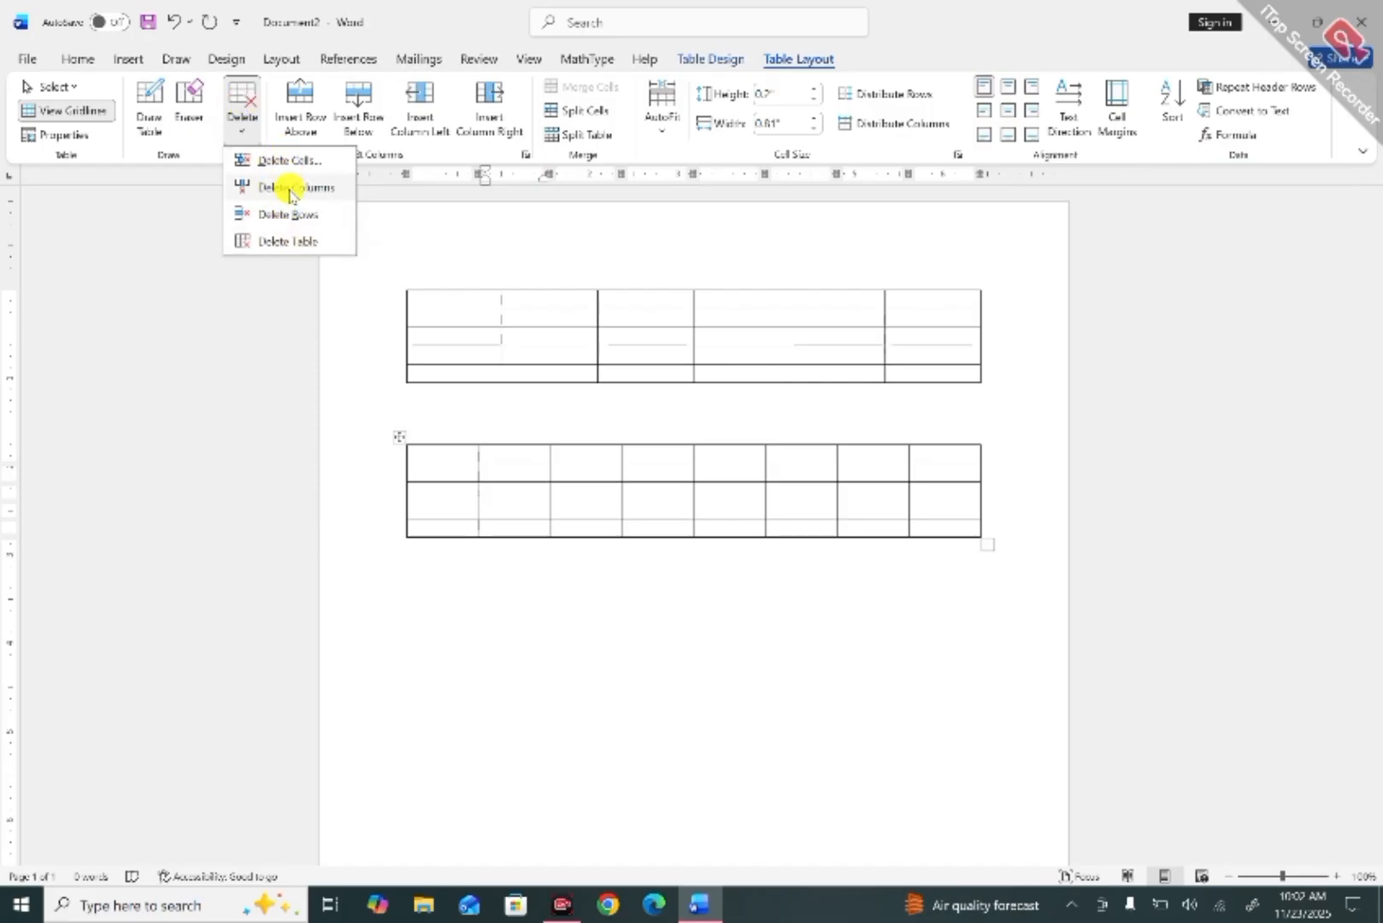
click(301, 244)
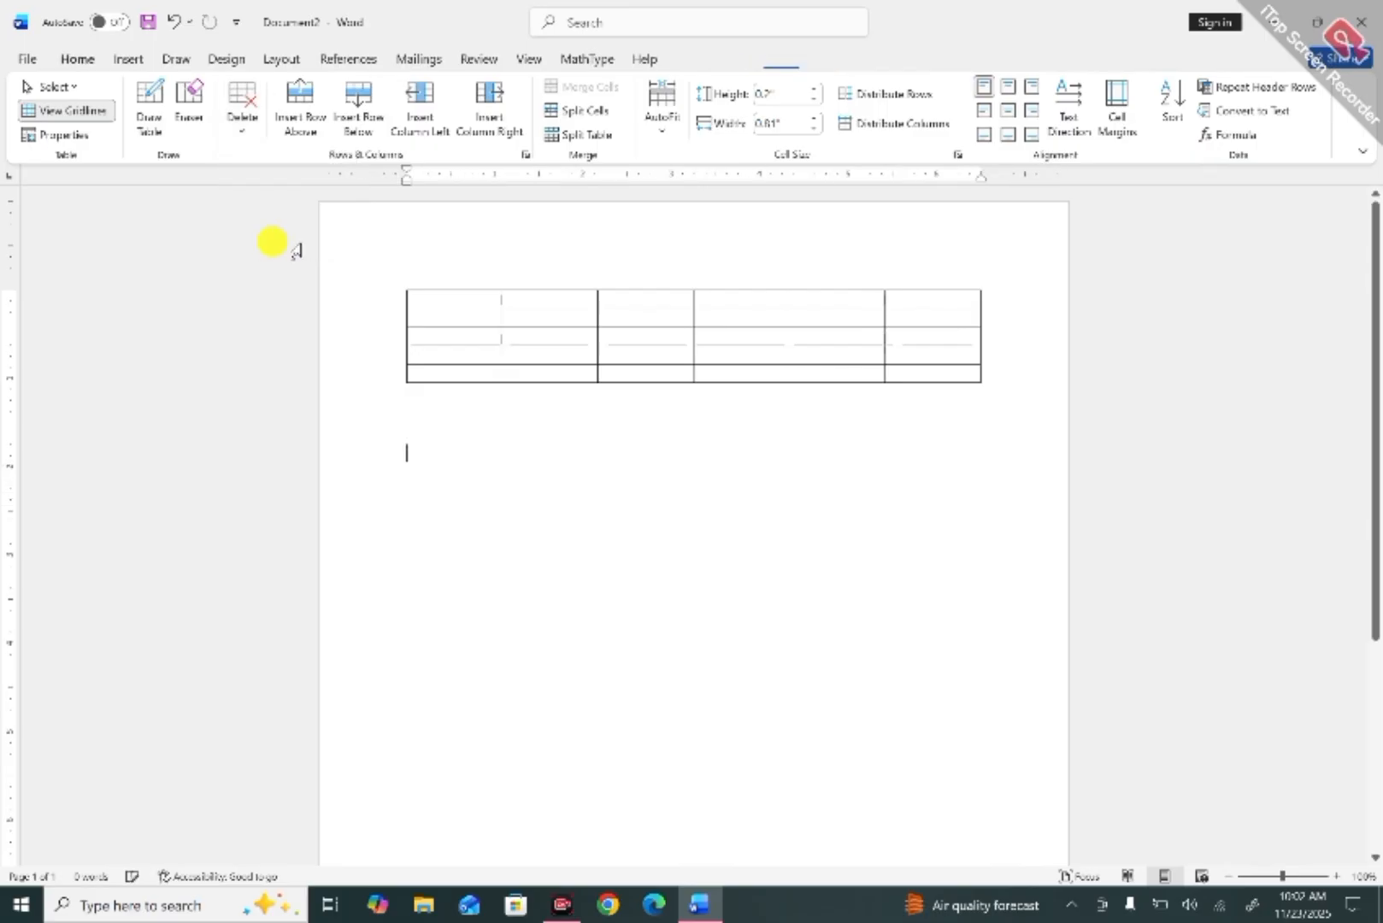
Insert one row above the last row of the remaining table and another row below it.
click(565, 331)
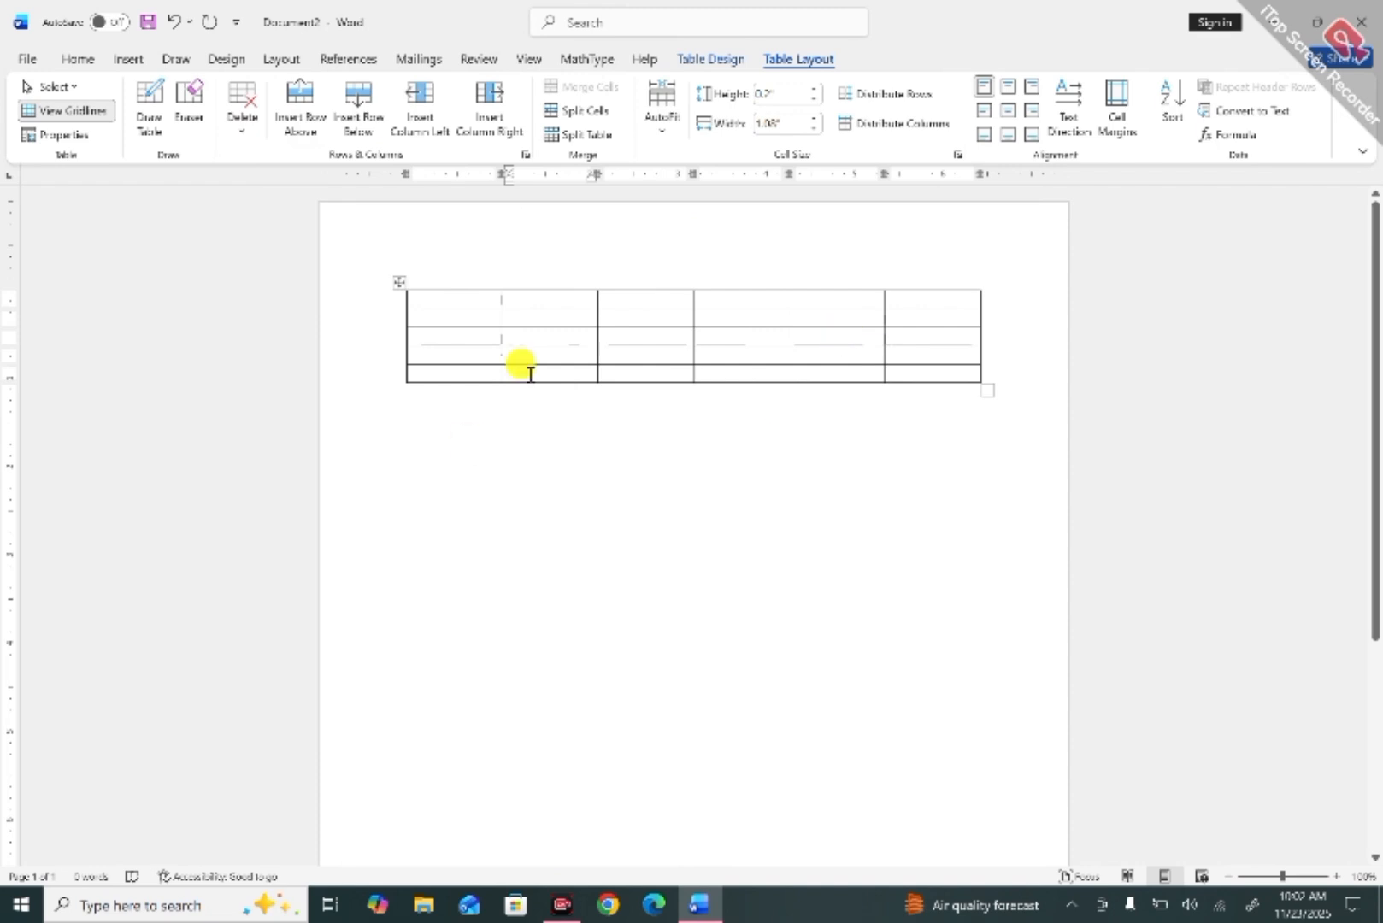
click(928, 331)
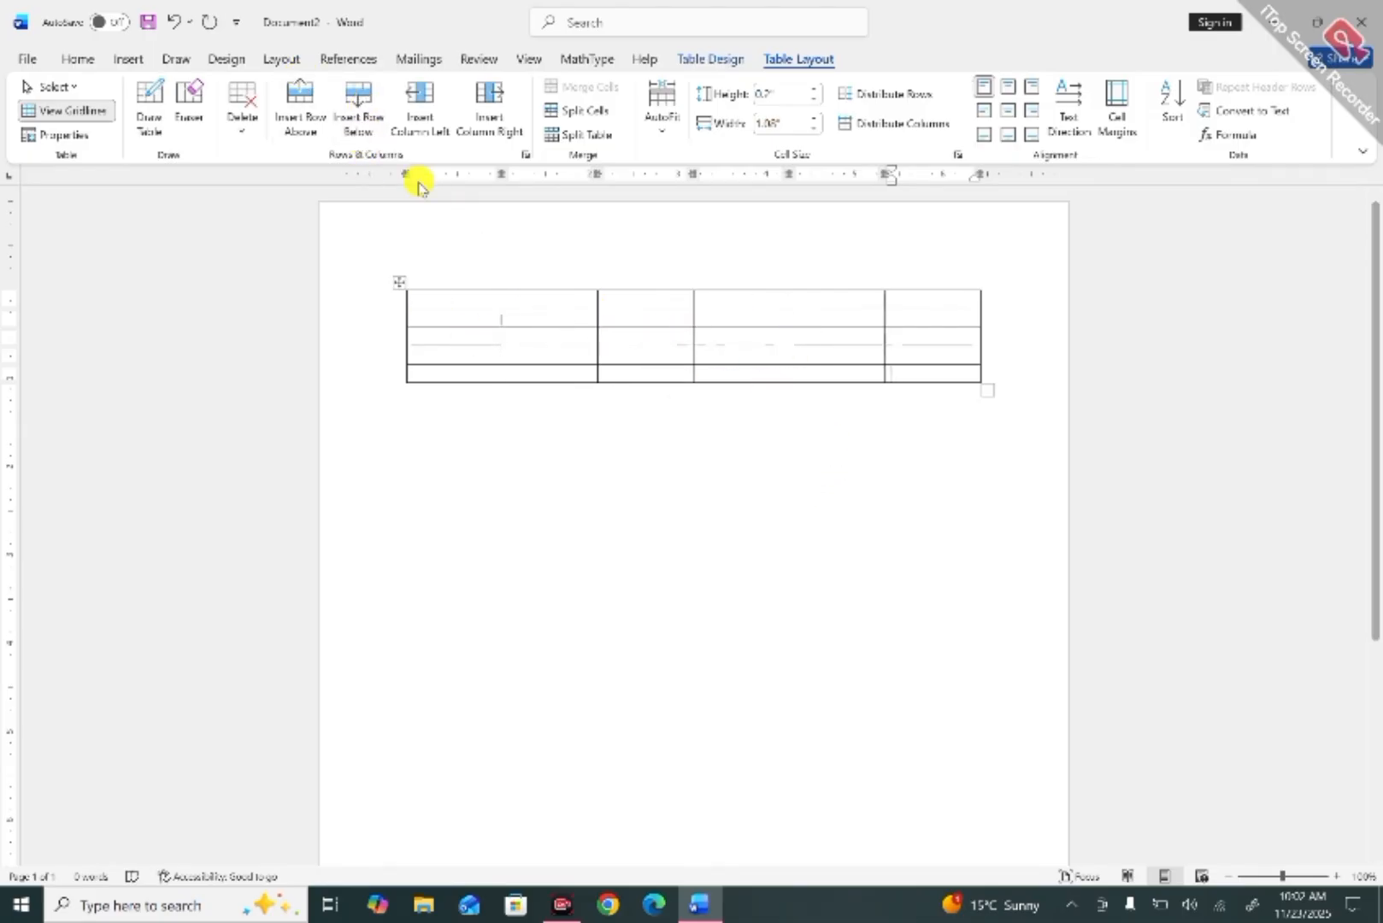
click(303, 118)
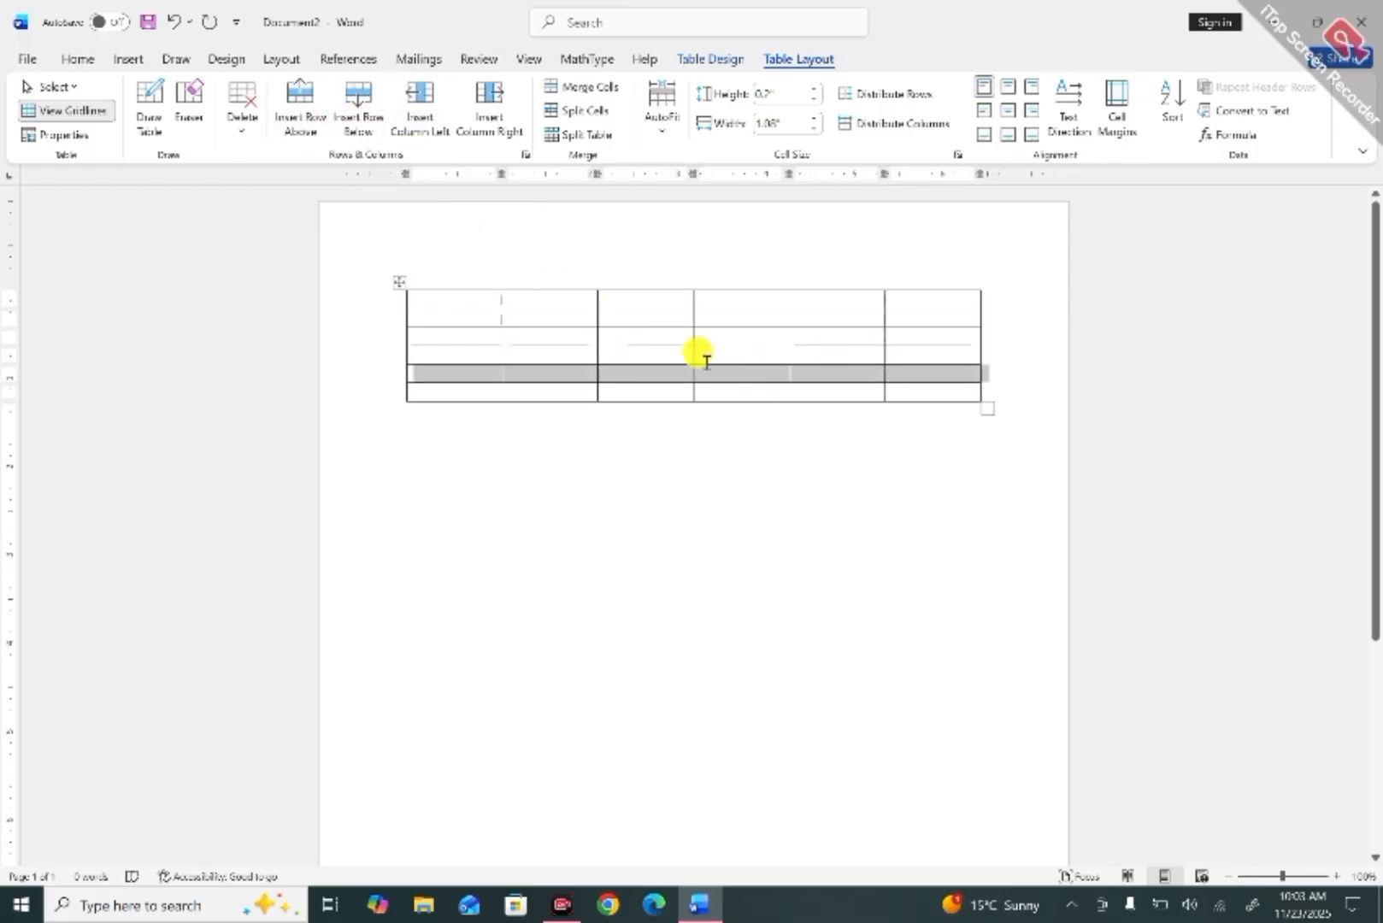
click(918, 388)
click(358, 112)
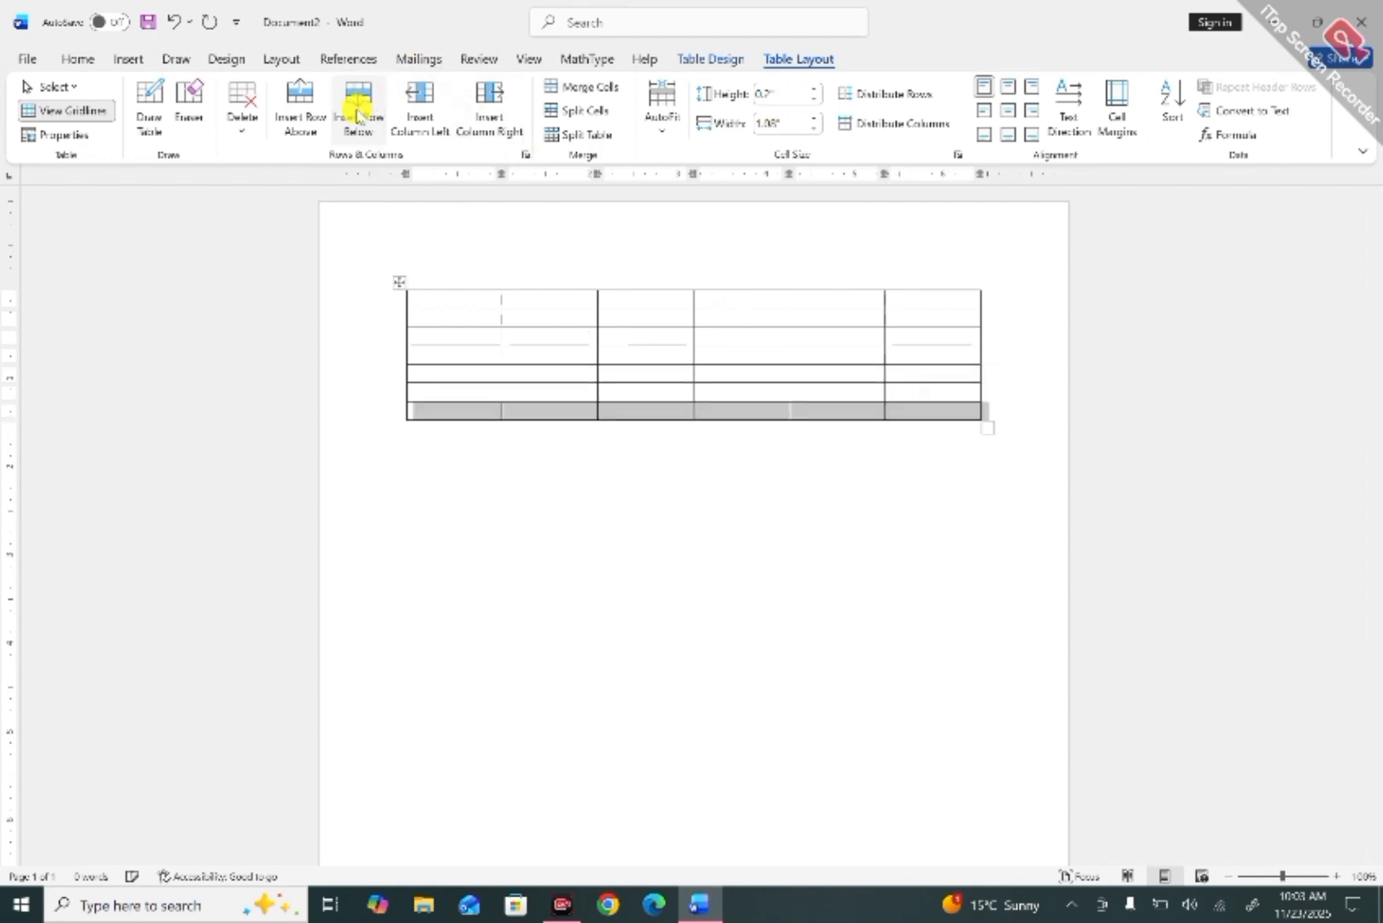
Insert a column to the left of the table's first column and another column directly to the right of the new one.
click(454, 295)
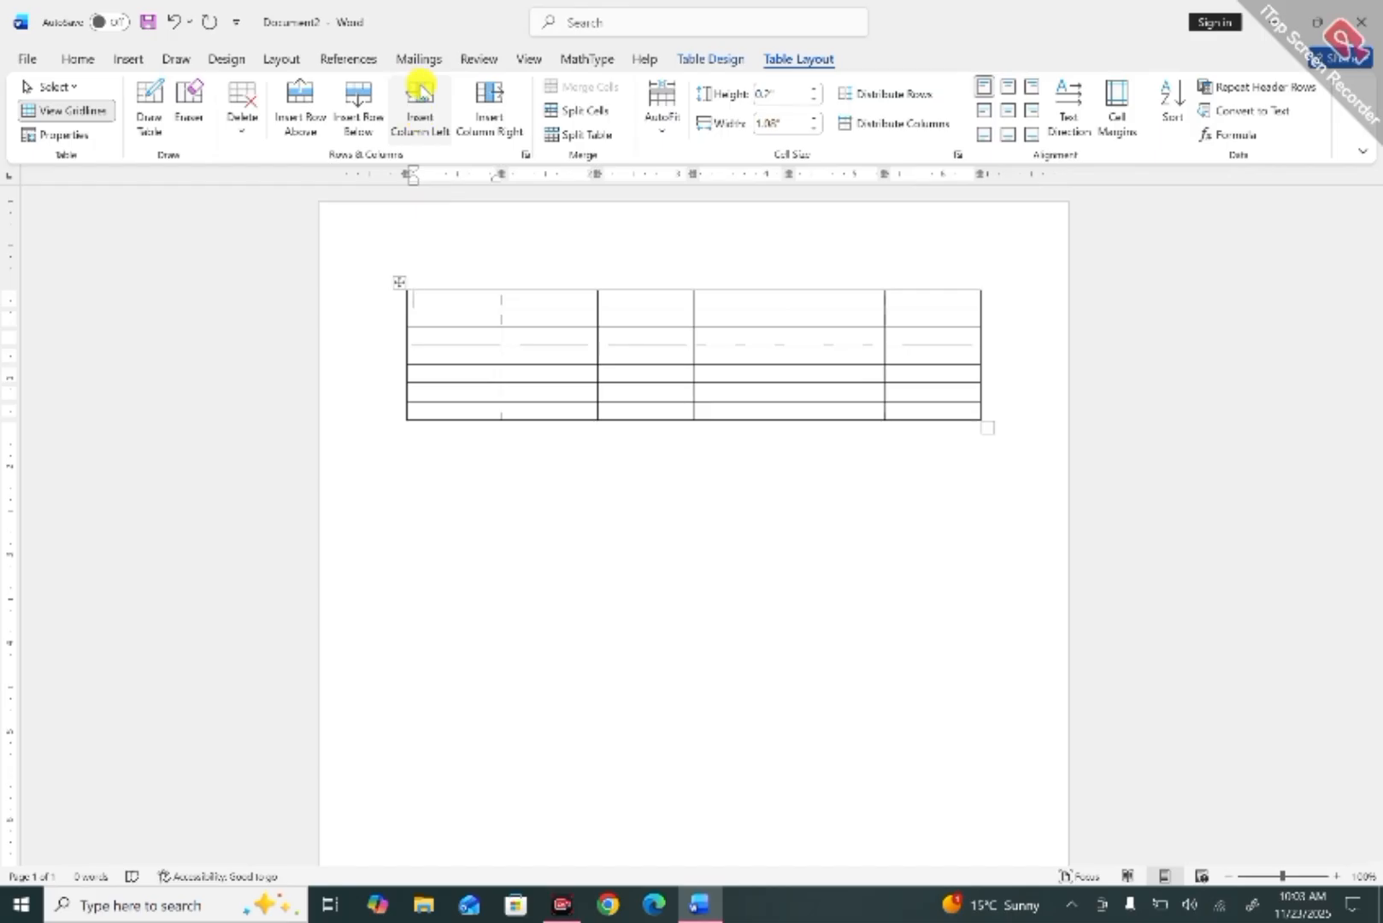
click(424, 114)
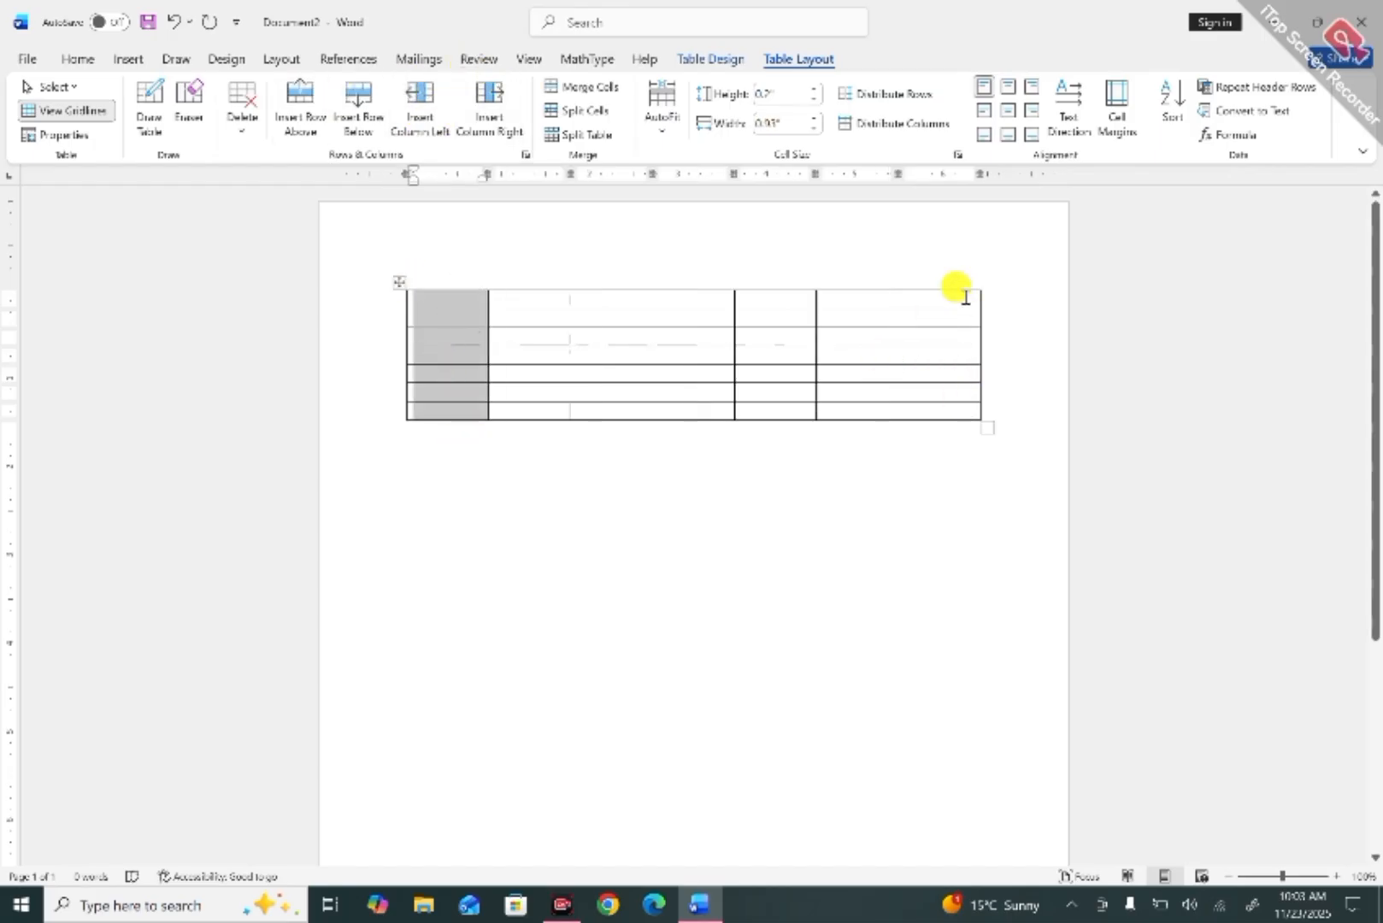
click(494, 96)
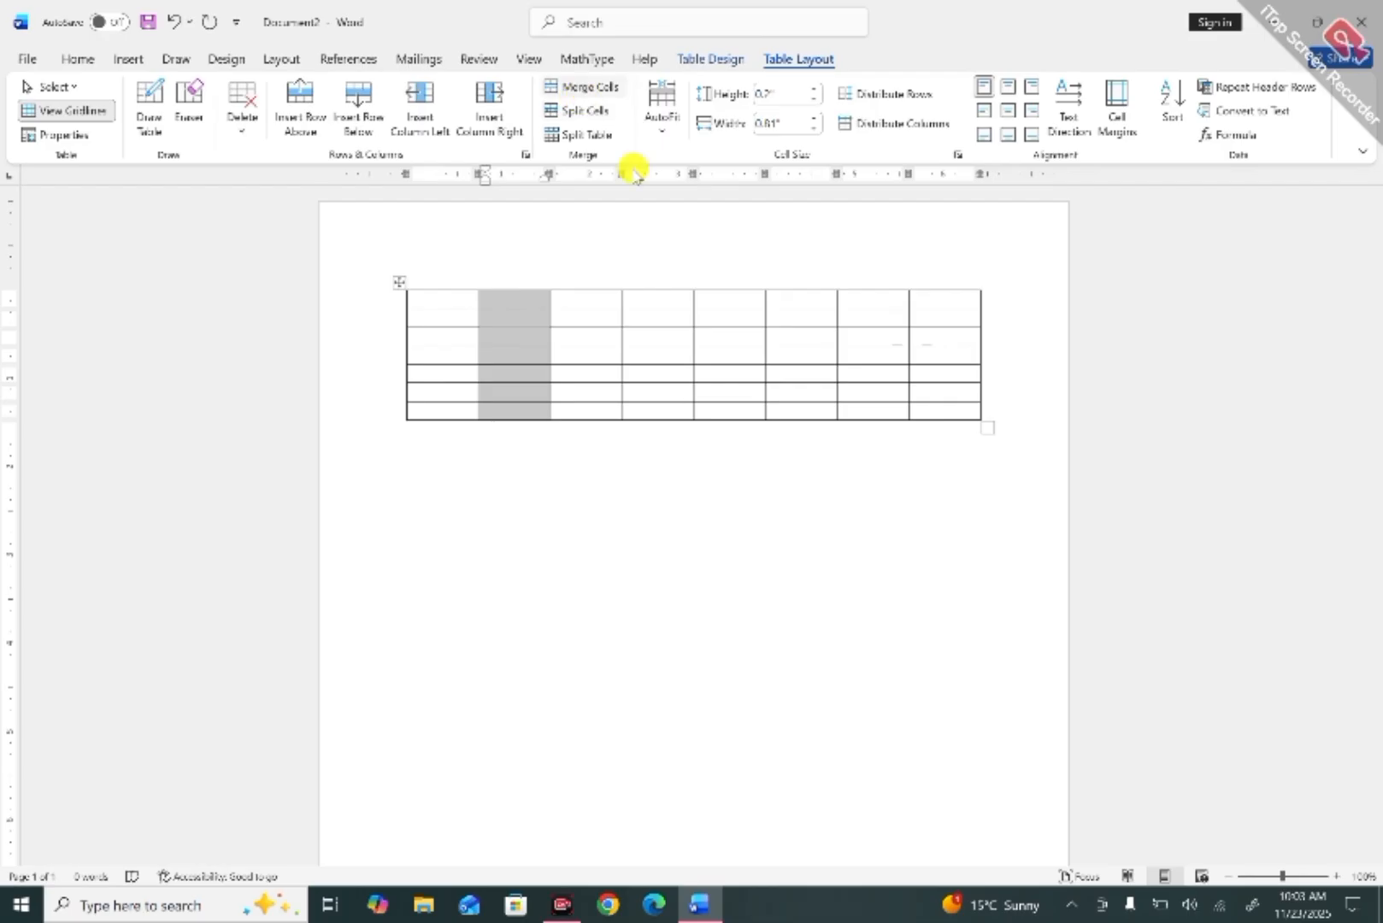
Try merging the second column's cells, undo that merge, and merge all cells of the top row into one instead.
click(584, 86)
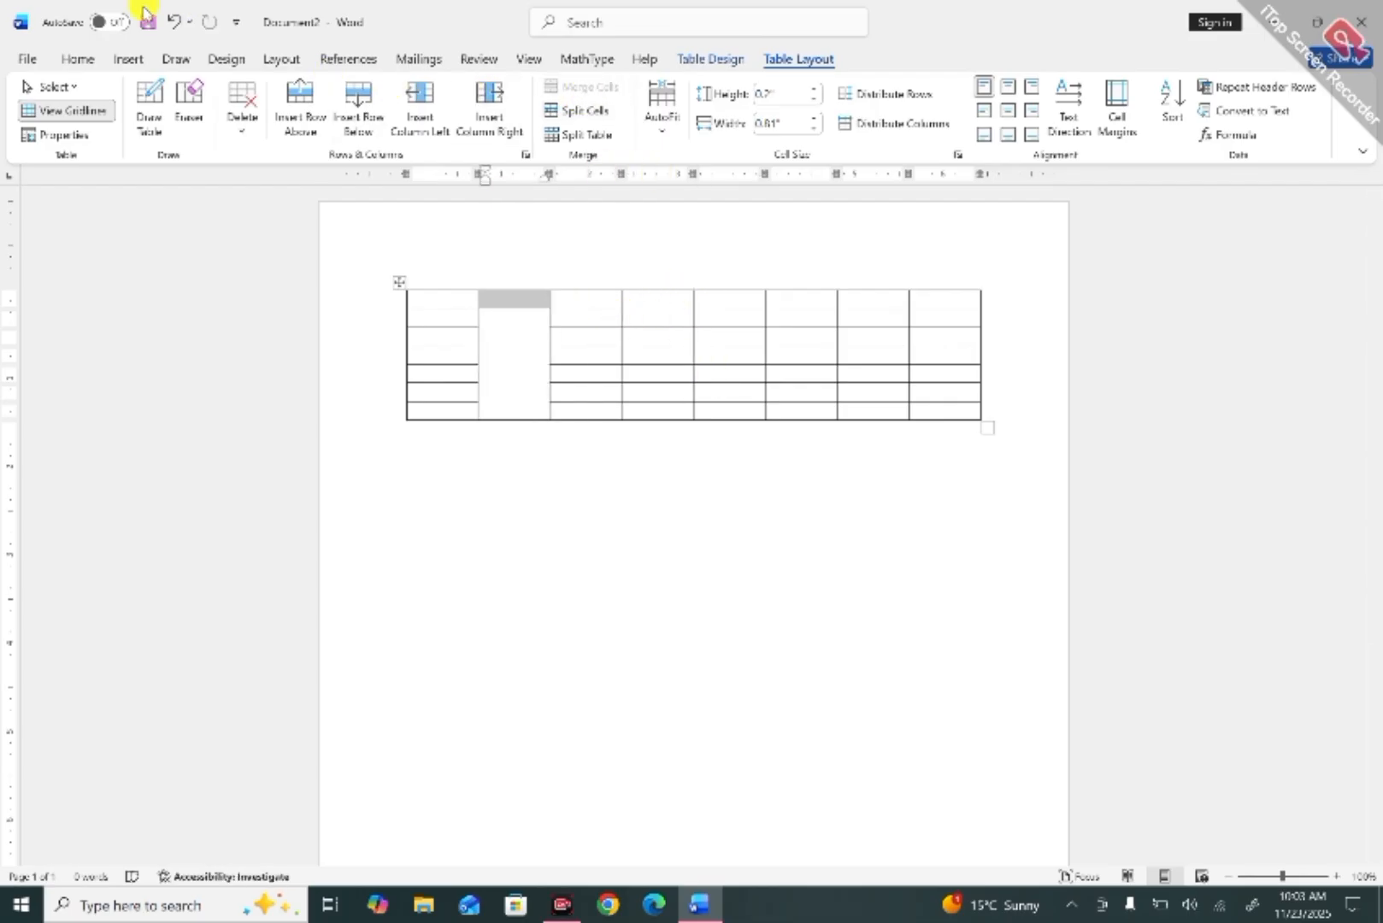
click(175, 22)
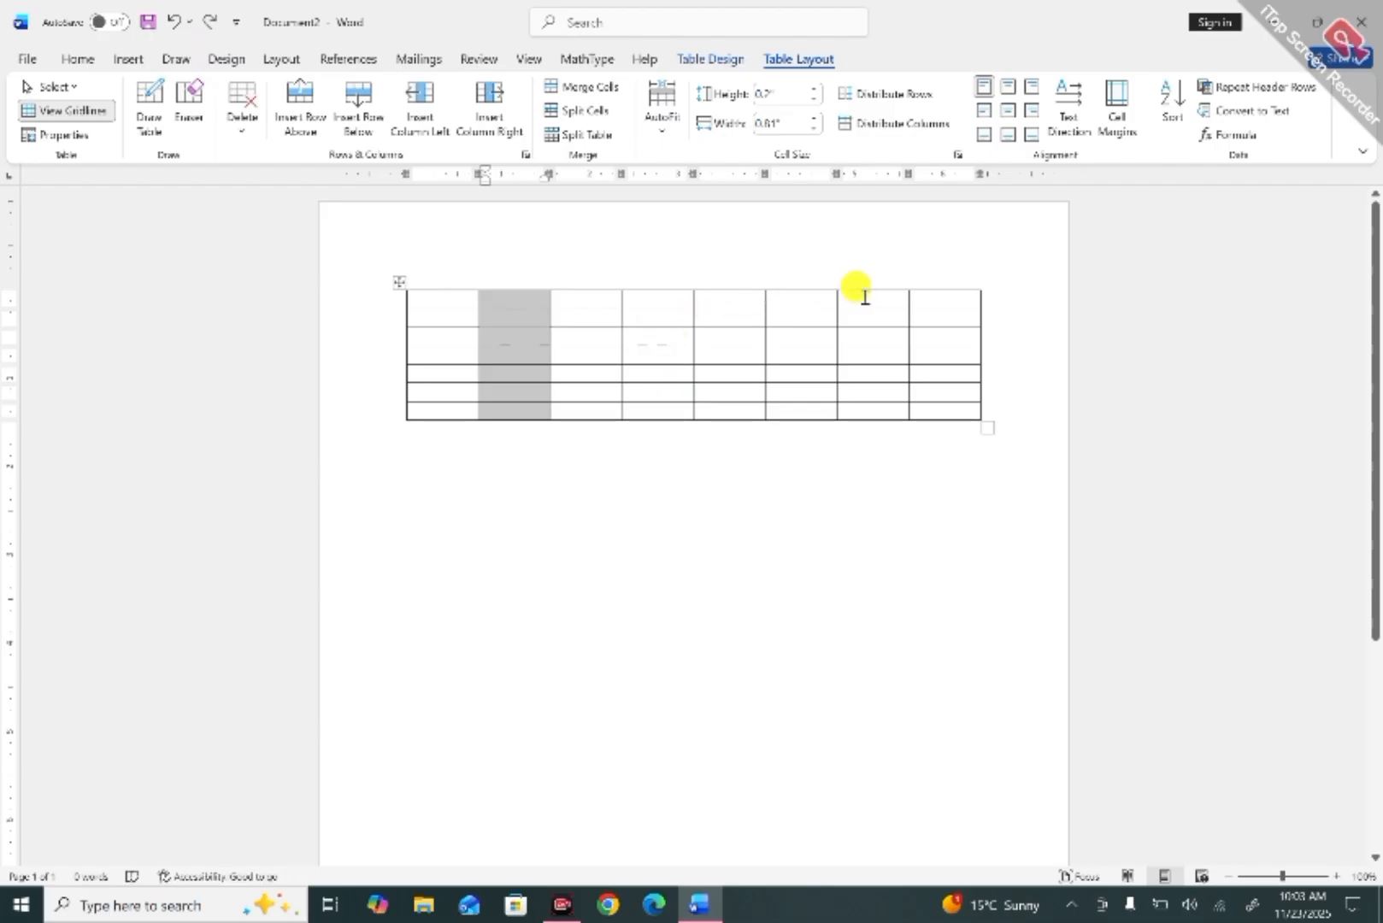
drag(926, 299, 423, 294)
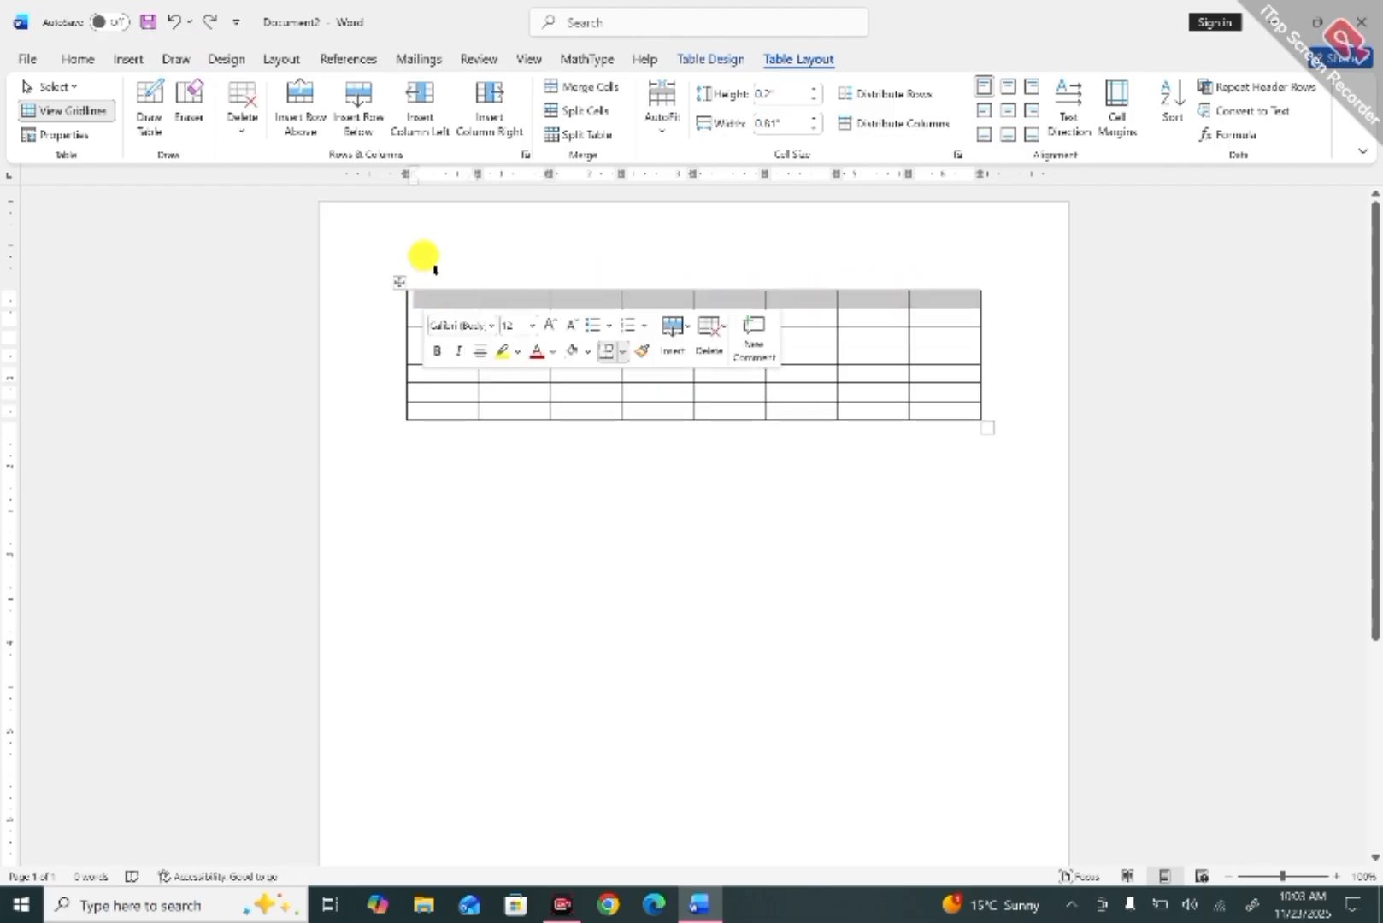
click(591, 89)
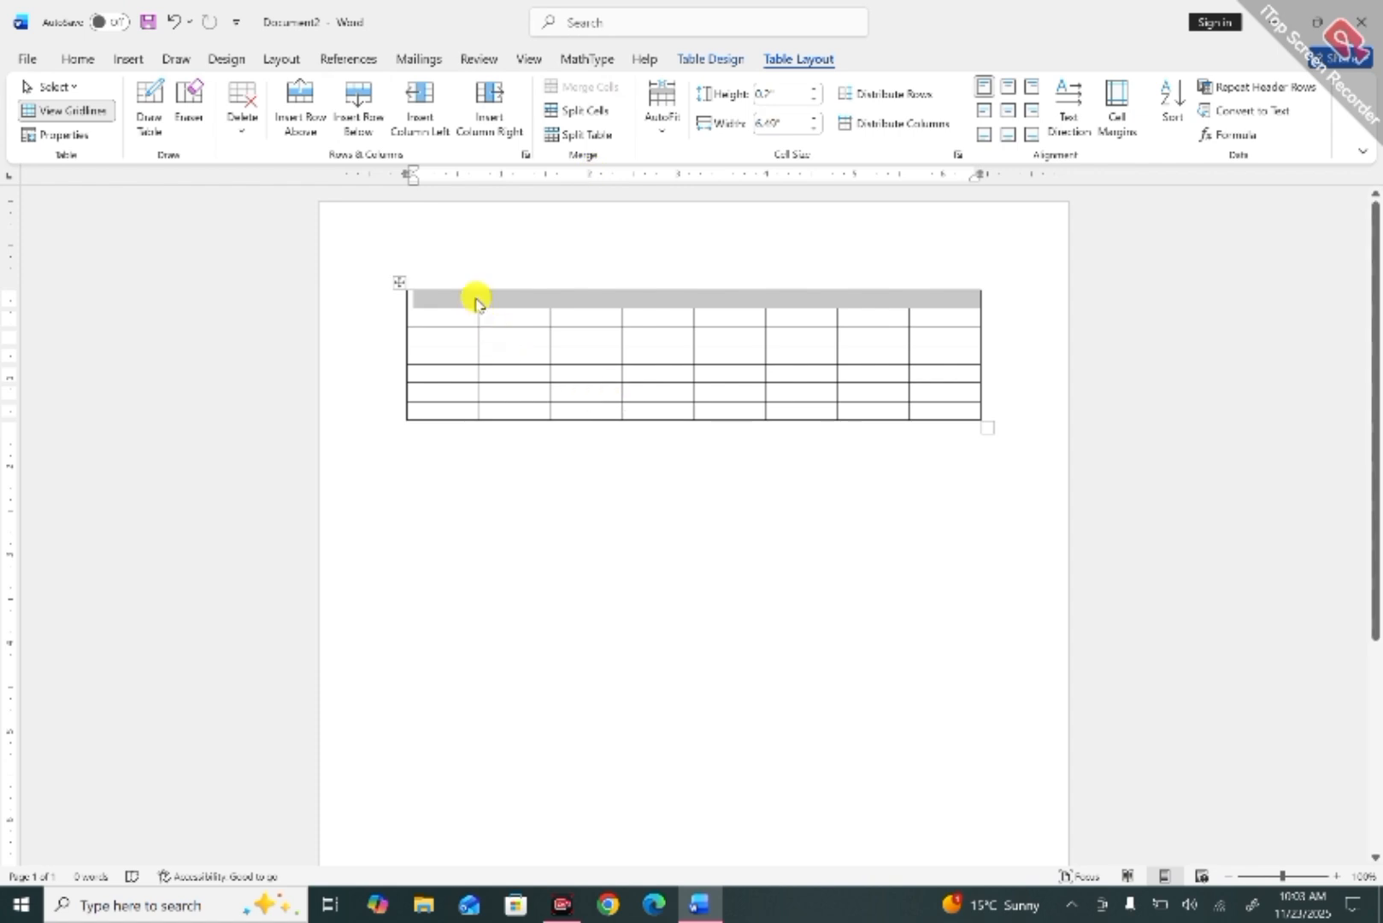
click(844, 502)
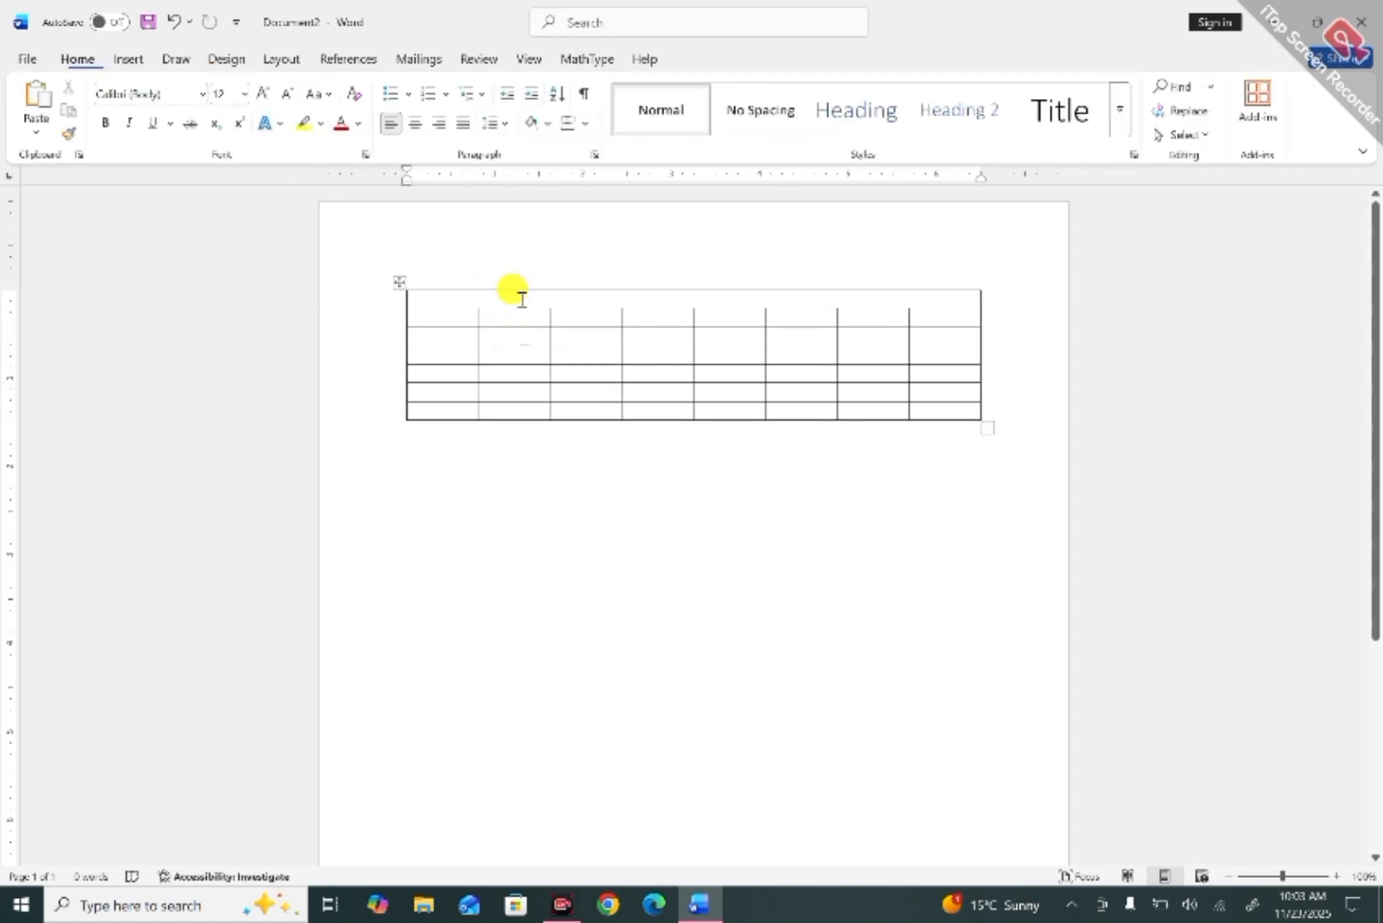
Split the fourth cell of the bottom row into 4 columns and 3 rows.
click(644, 325)
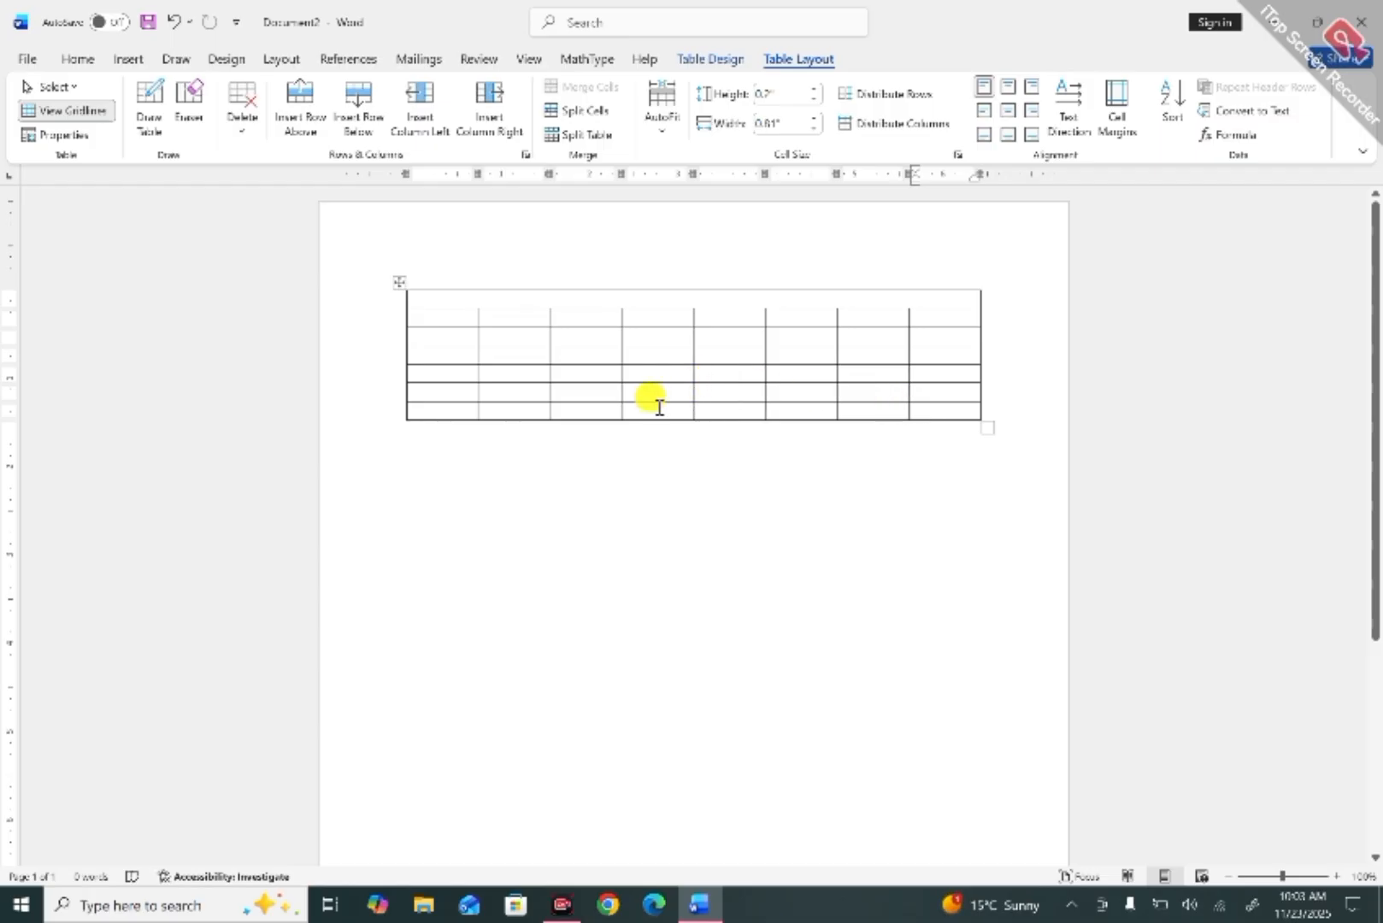
click(577, 114)
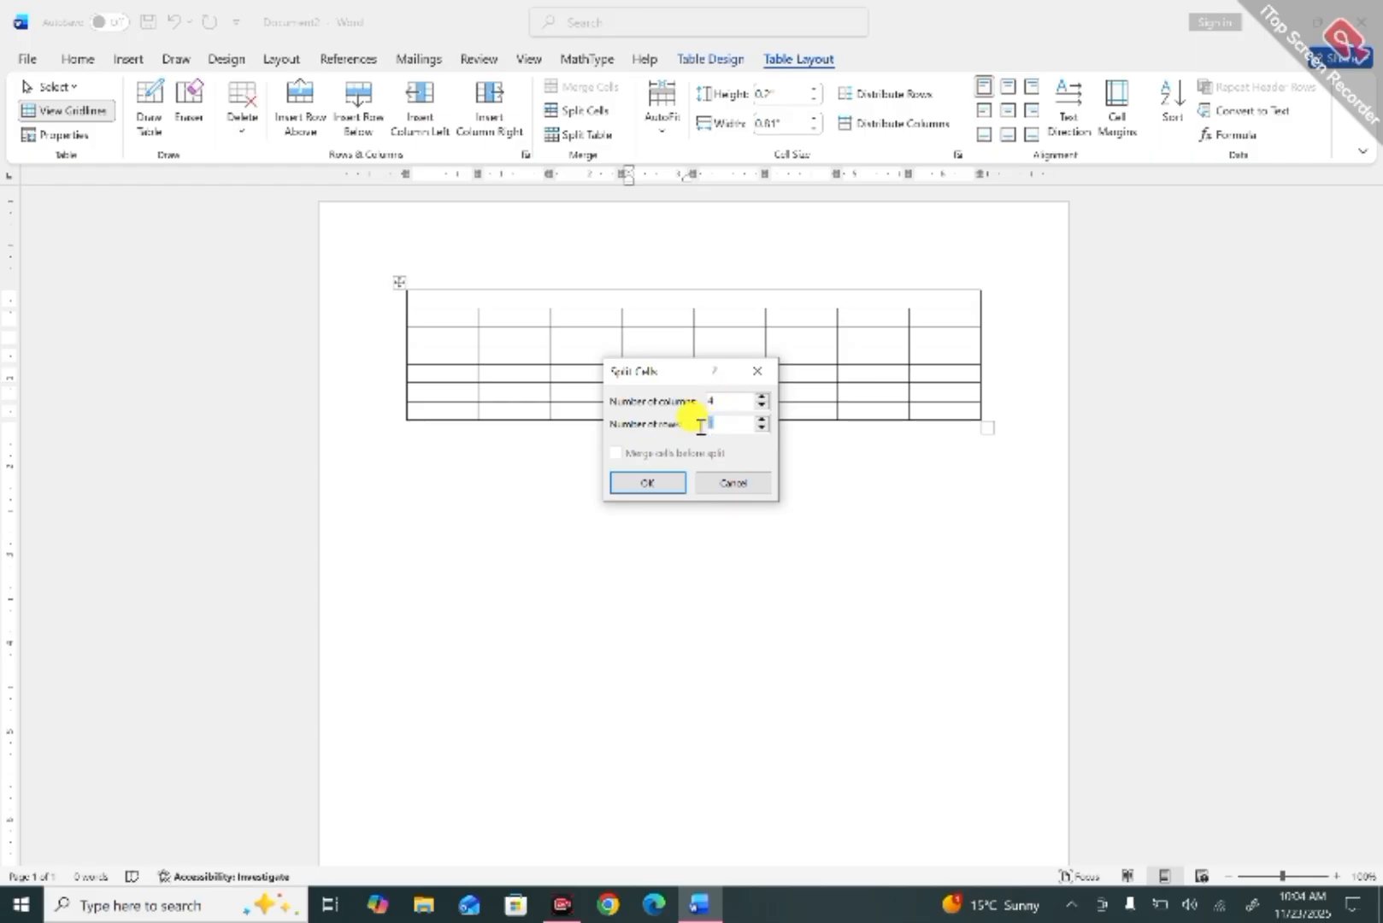
click(648, 484)
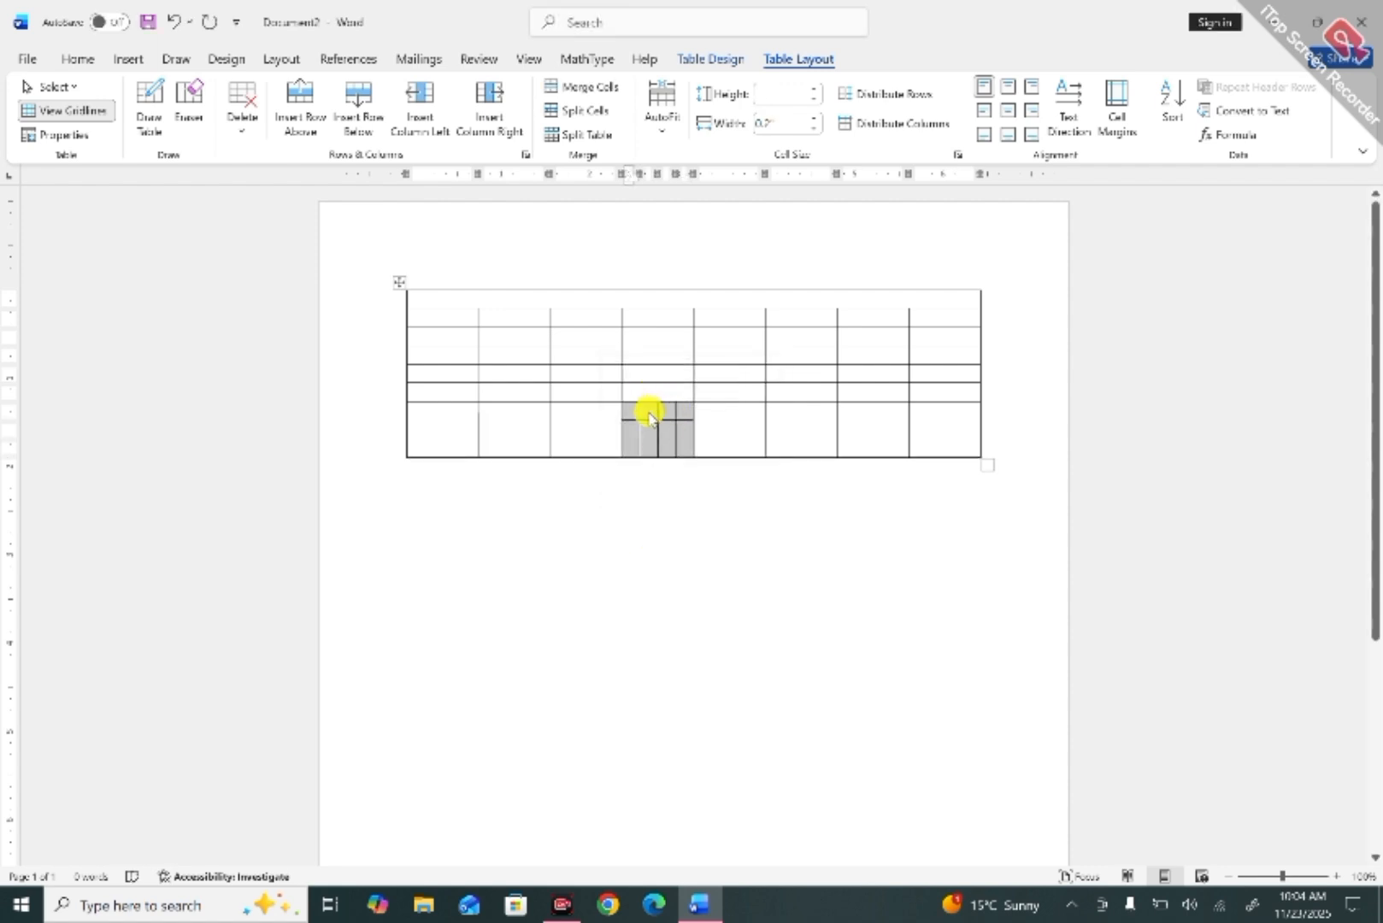
click(667, 430)
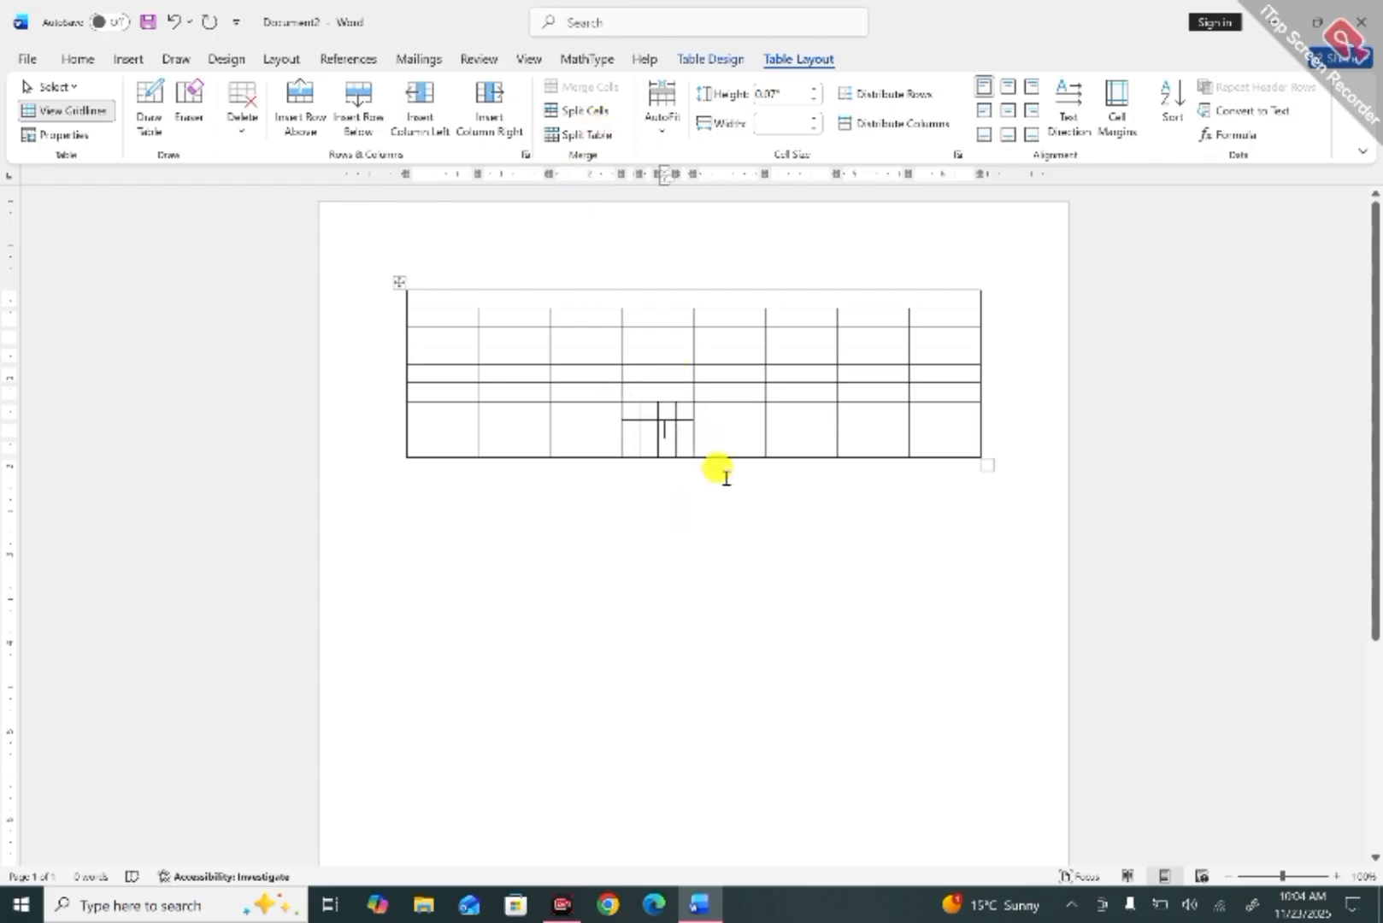
Split the table in two above its second-to-last row and highlight the lower part.
click(731, 391)
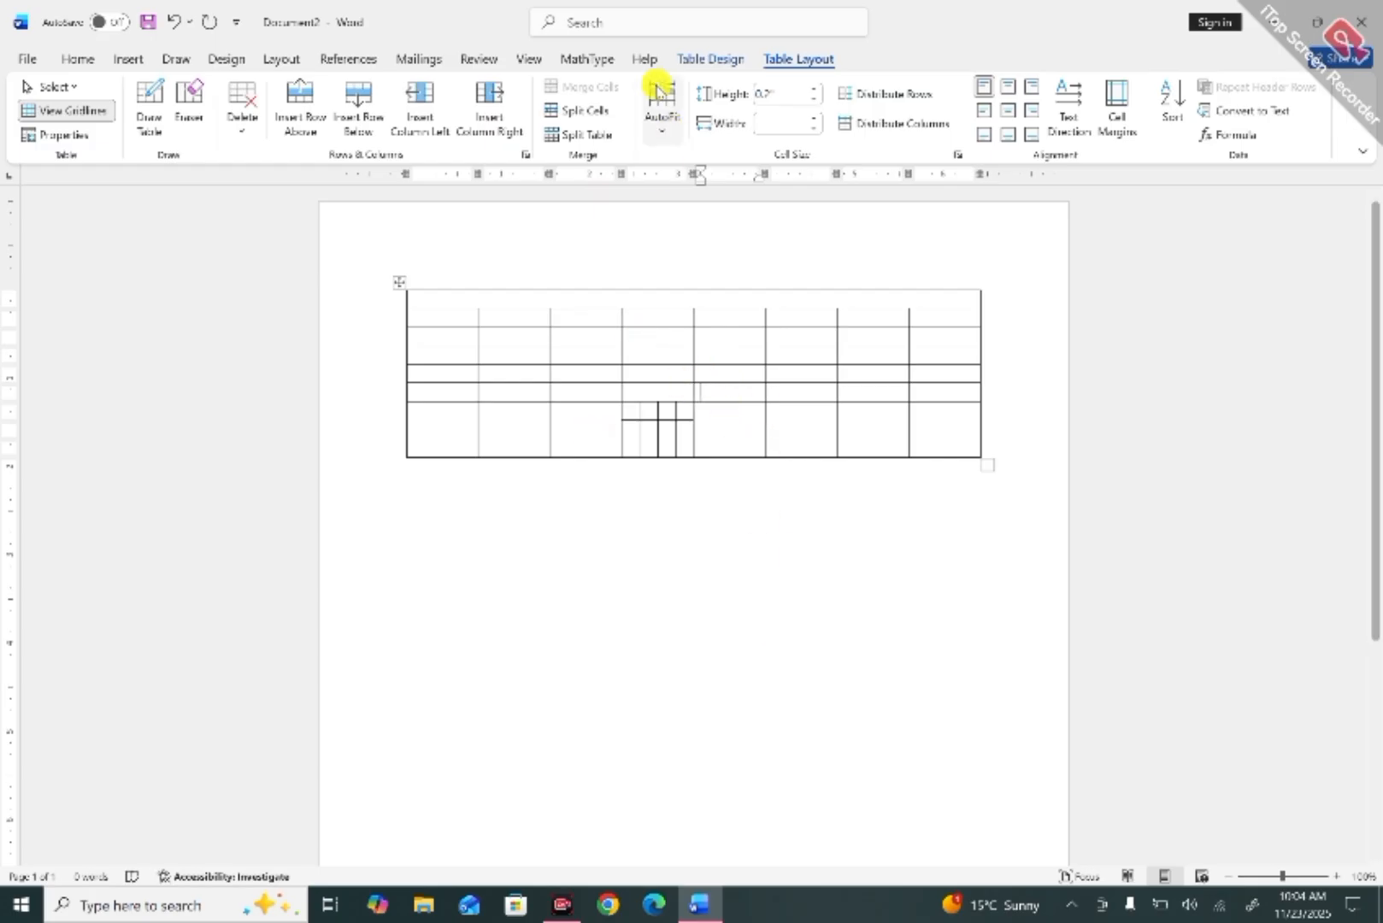
click(590, 135)
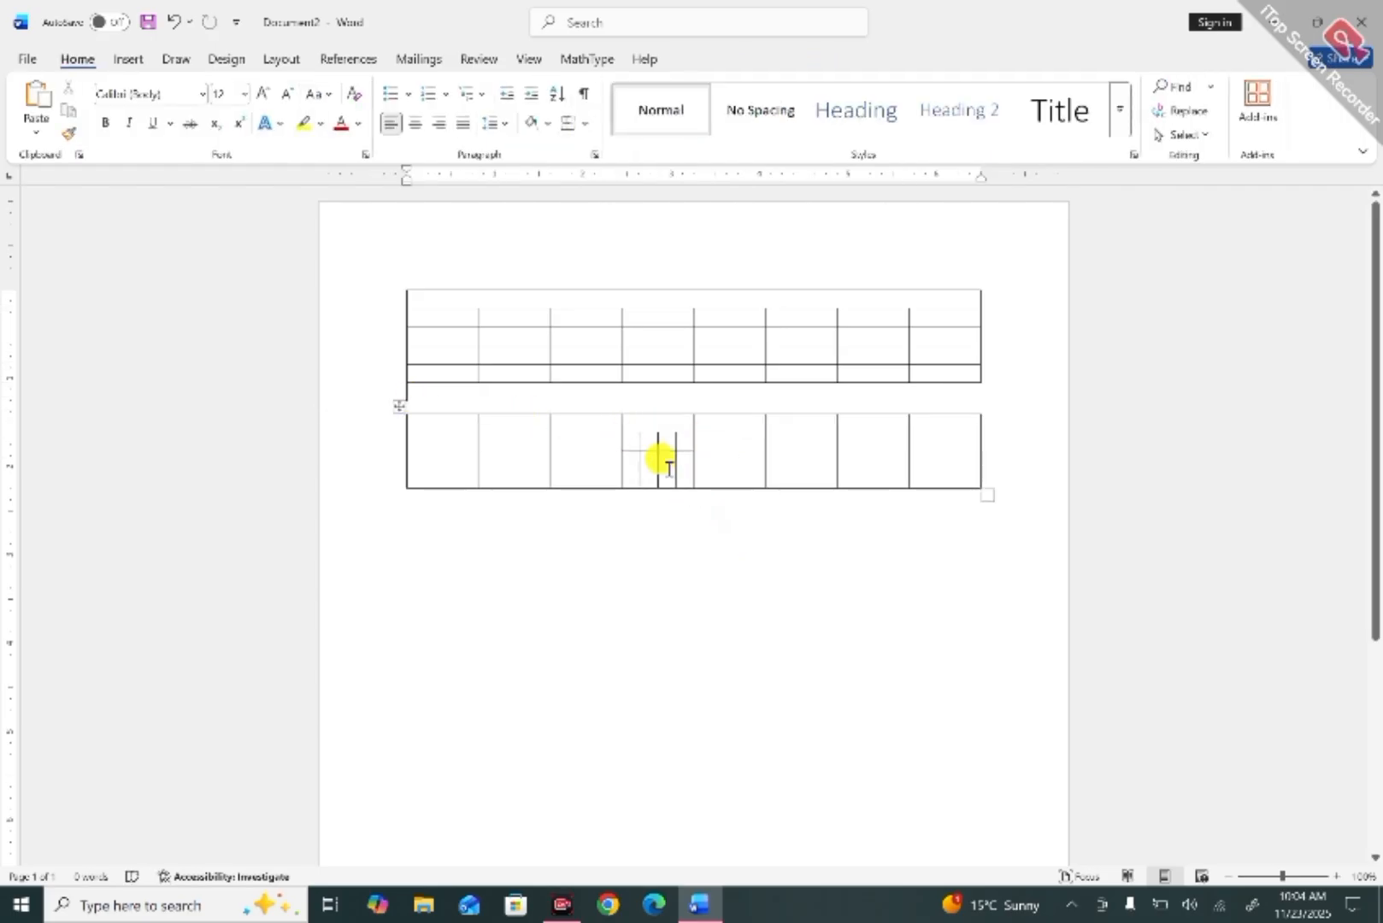
drag(414, 413, 846, 487)
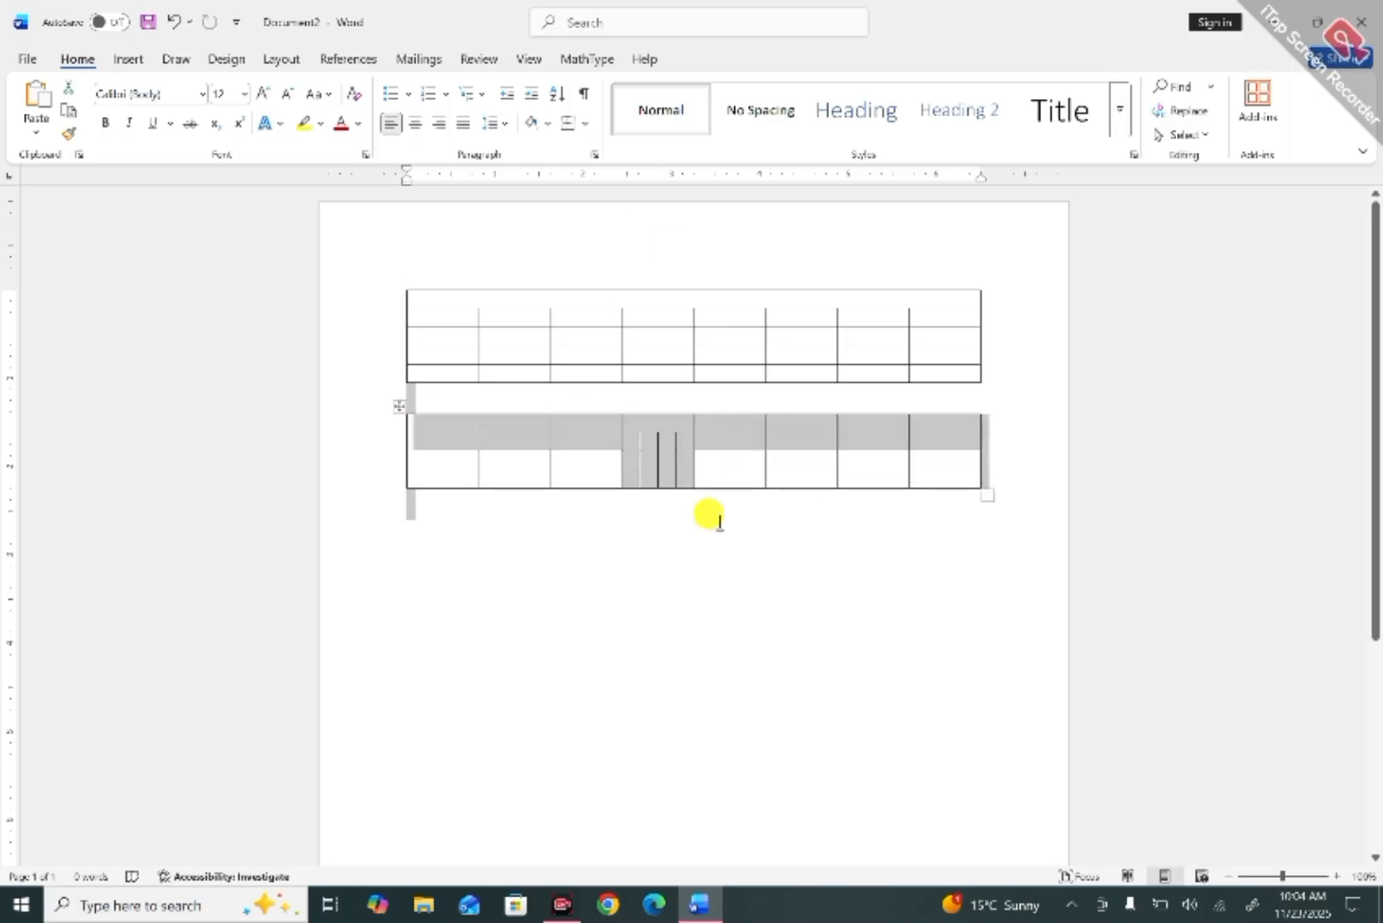
Delete the entire lower table that was split off.
click(729, 469)
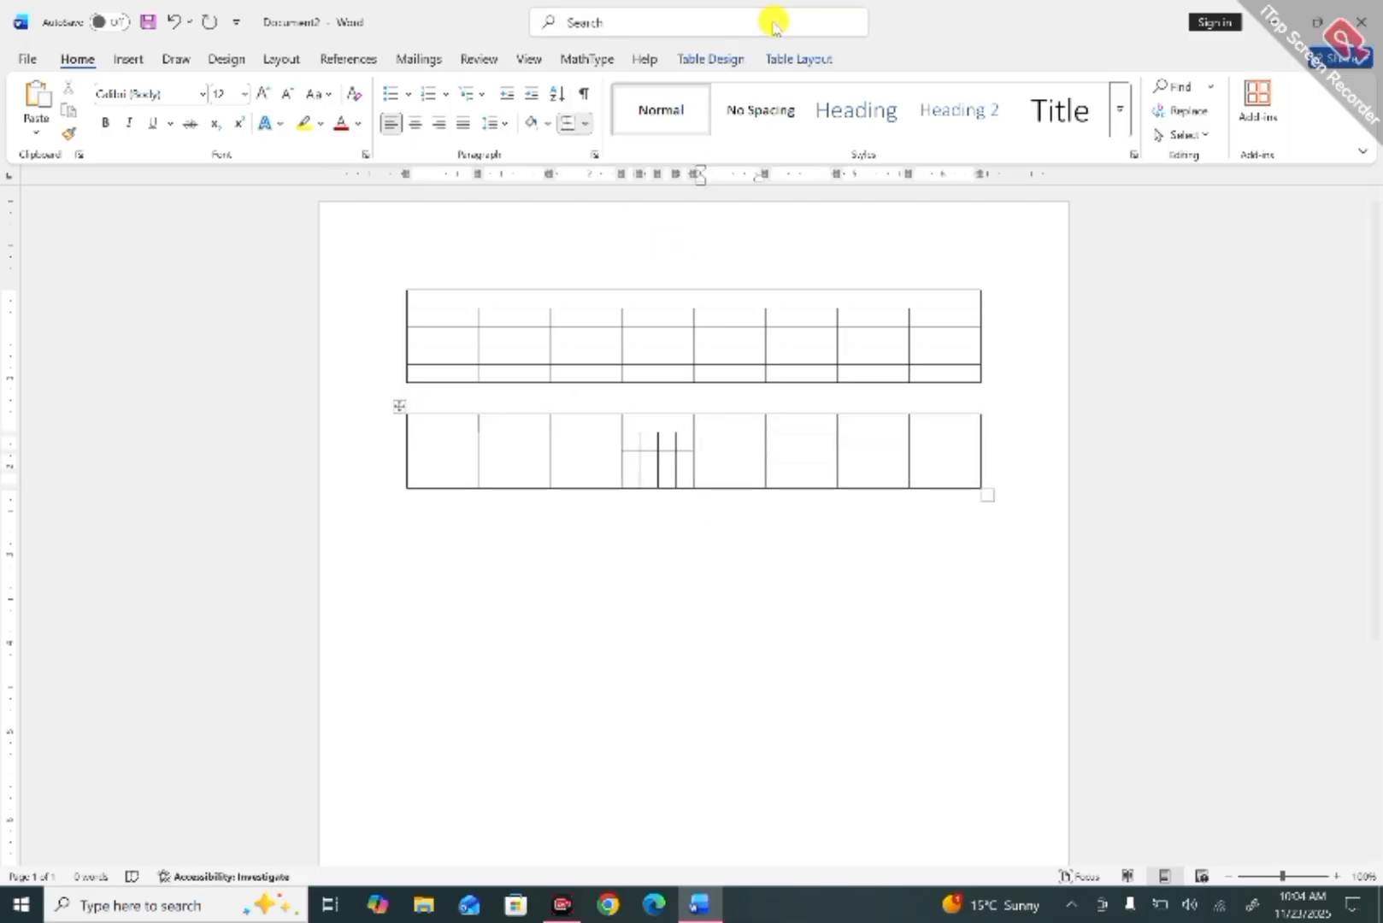
click(797, 57)
click(242, 115)
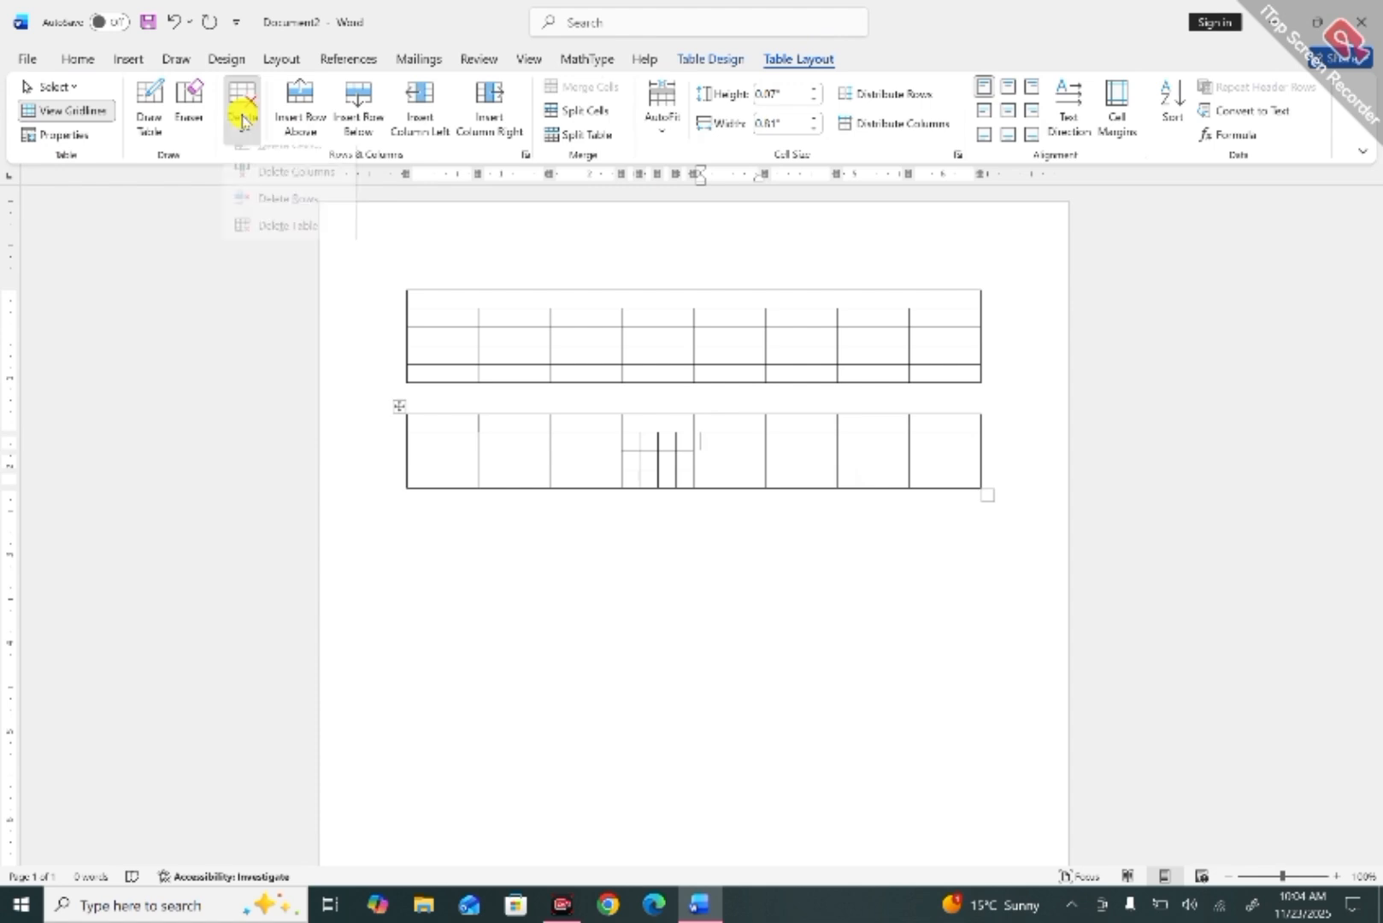
click(290, 241)
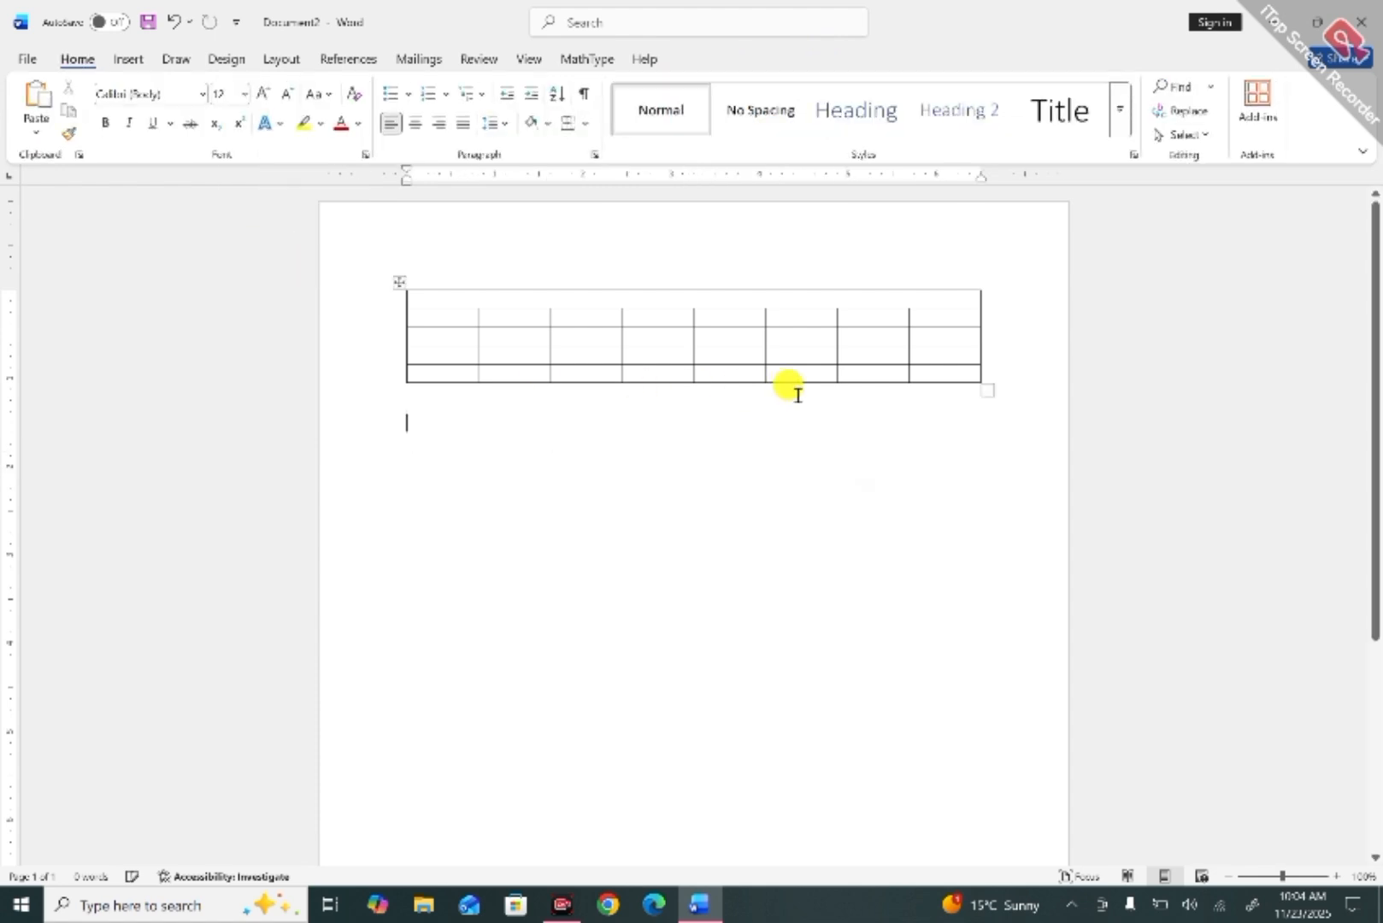
Increase the height of the remaining table's third row to 1 inch.
click(749, 333)
click(797, 57)
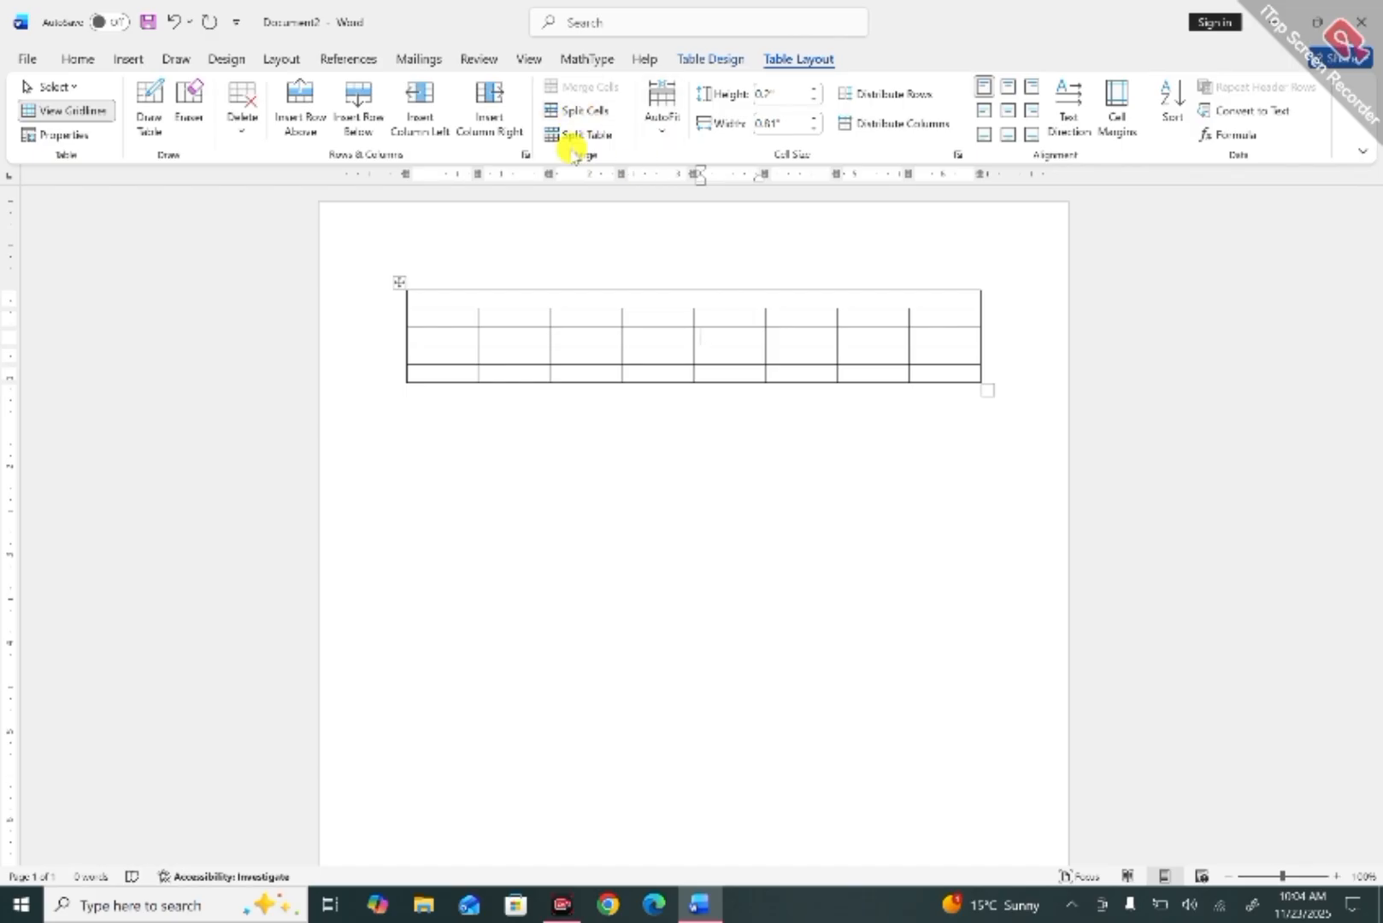
click(816, 90)
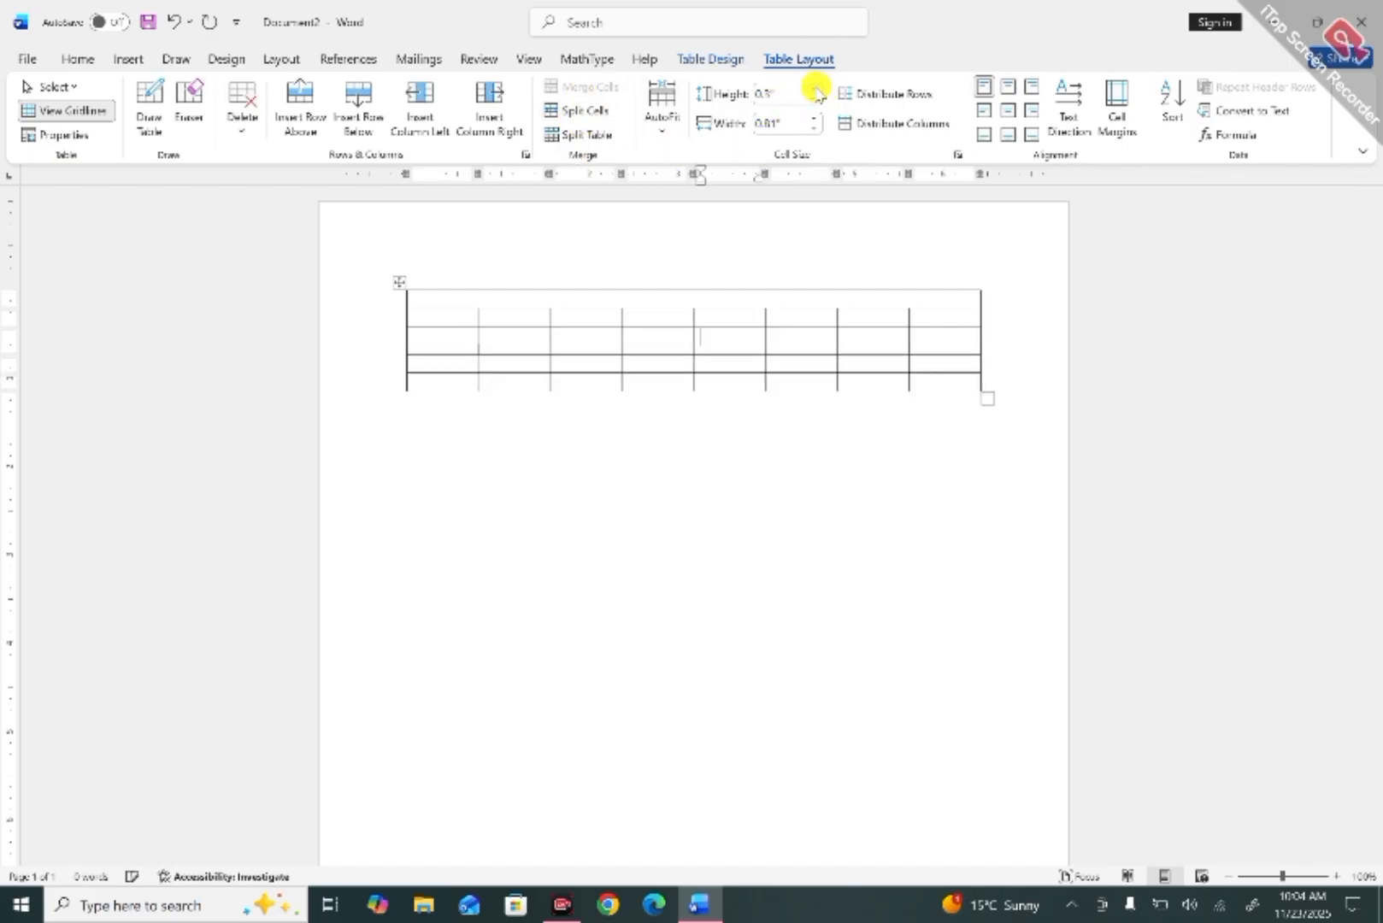
click(817, 89)
click(816, 90)
click(817, 89)
click(816, 90)
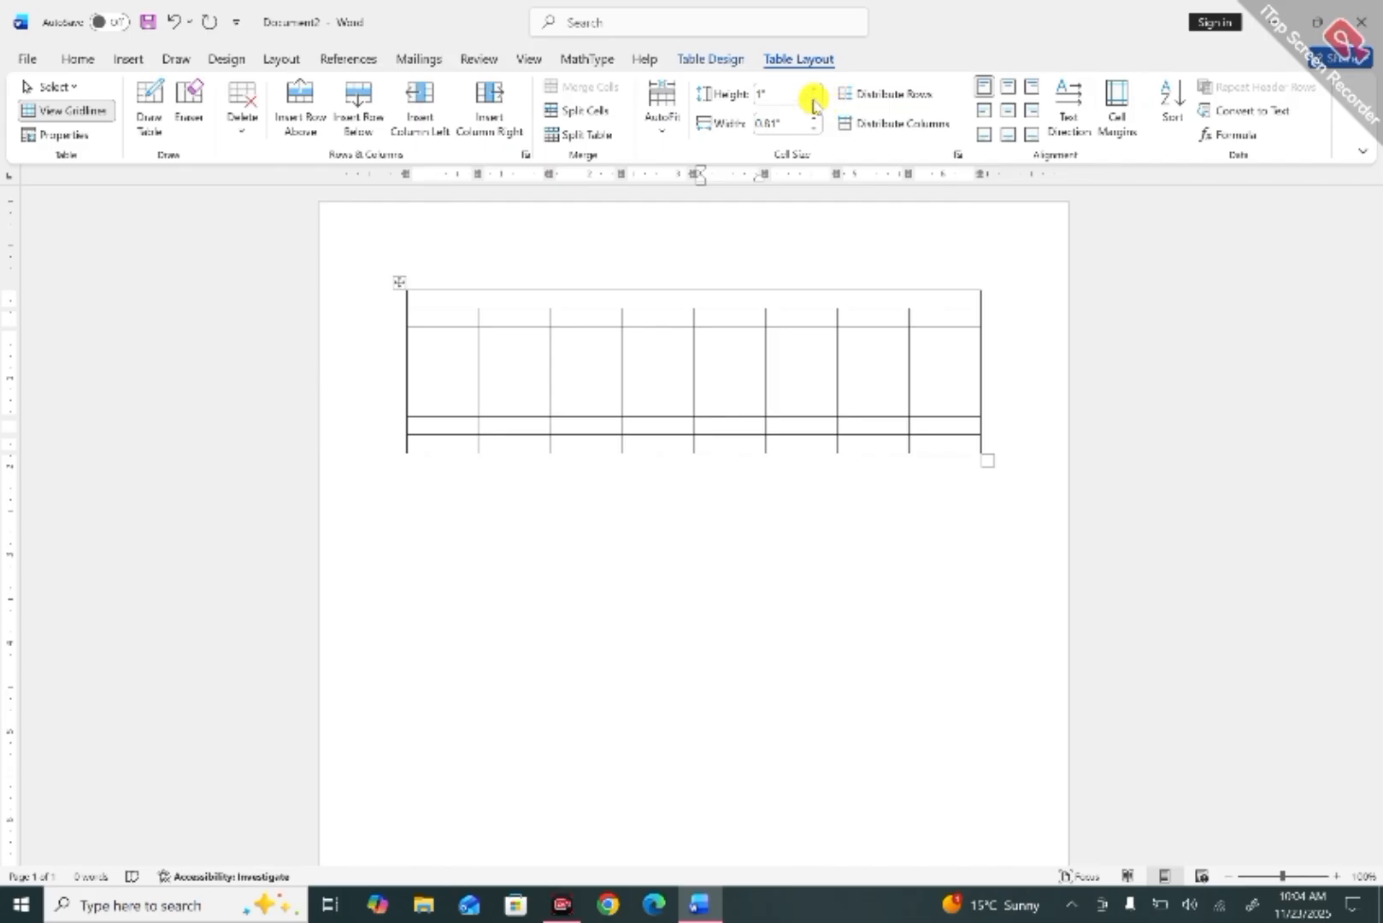
Reduce the third row's height to 0.2 inch.
click(813, 101)
click(813, 101)
click(813, 101)
click(814, 101)
click(813, 101)
click(813, 101)
click(814, 101)
click(814, 100)
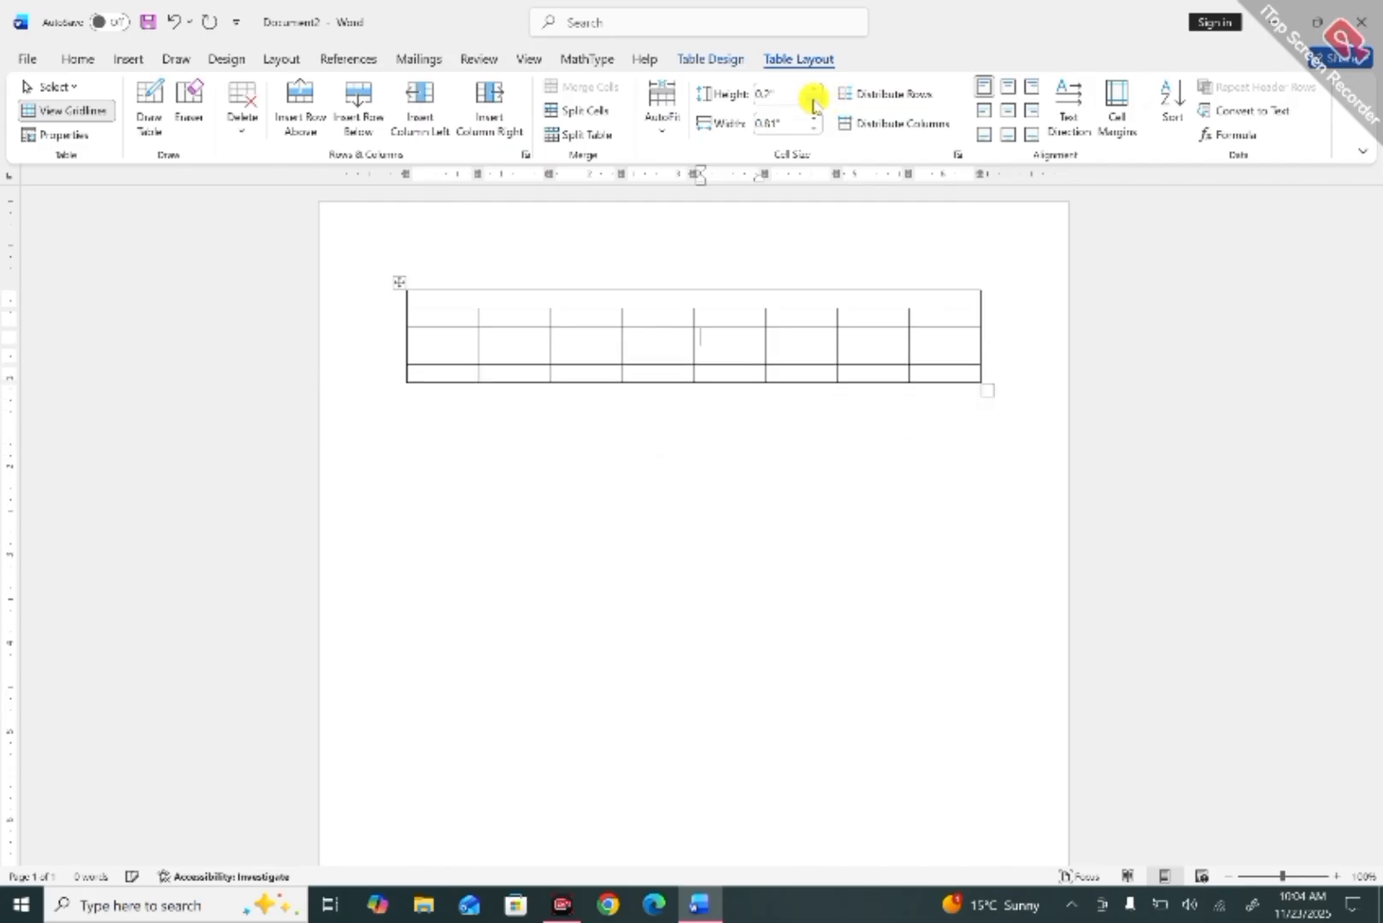
Widen the fifth column below the merged top row to 1.3 inches.
click(812, 118)
click(813, 119)
click(813, 118)
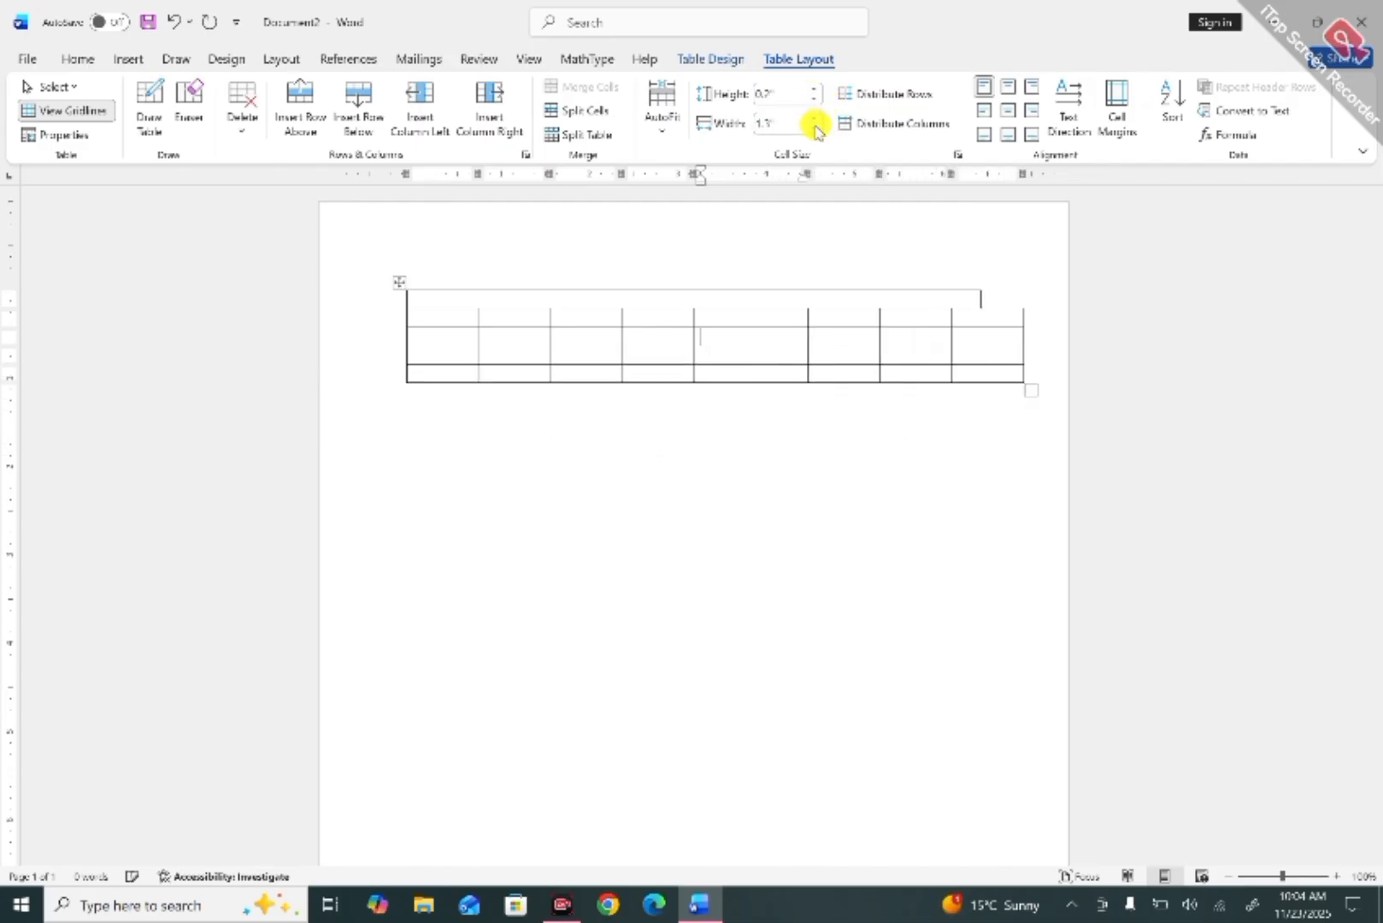
click(813, 119)
Narrow the fifth column to 0.7 inch.
click(813, 127)
click(813, 127)
click(814, 128)
click(814, 128)
click(814, 128)
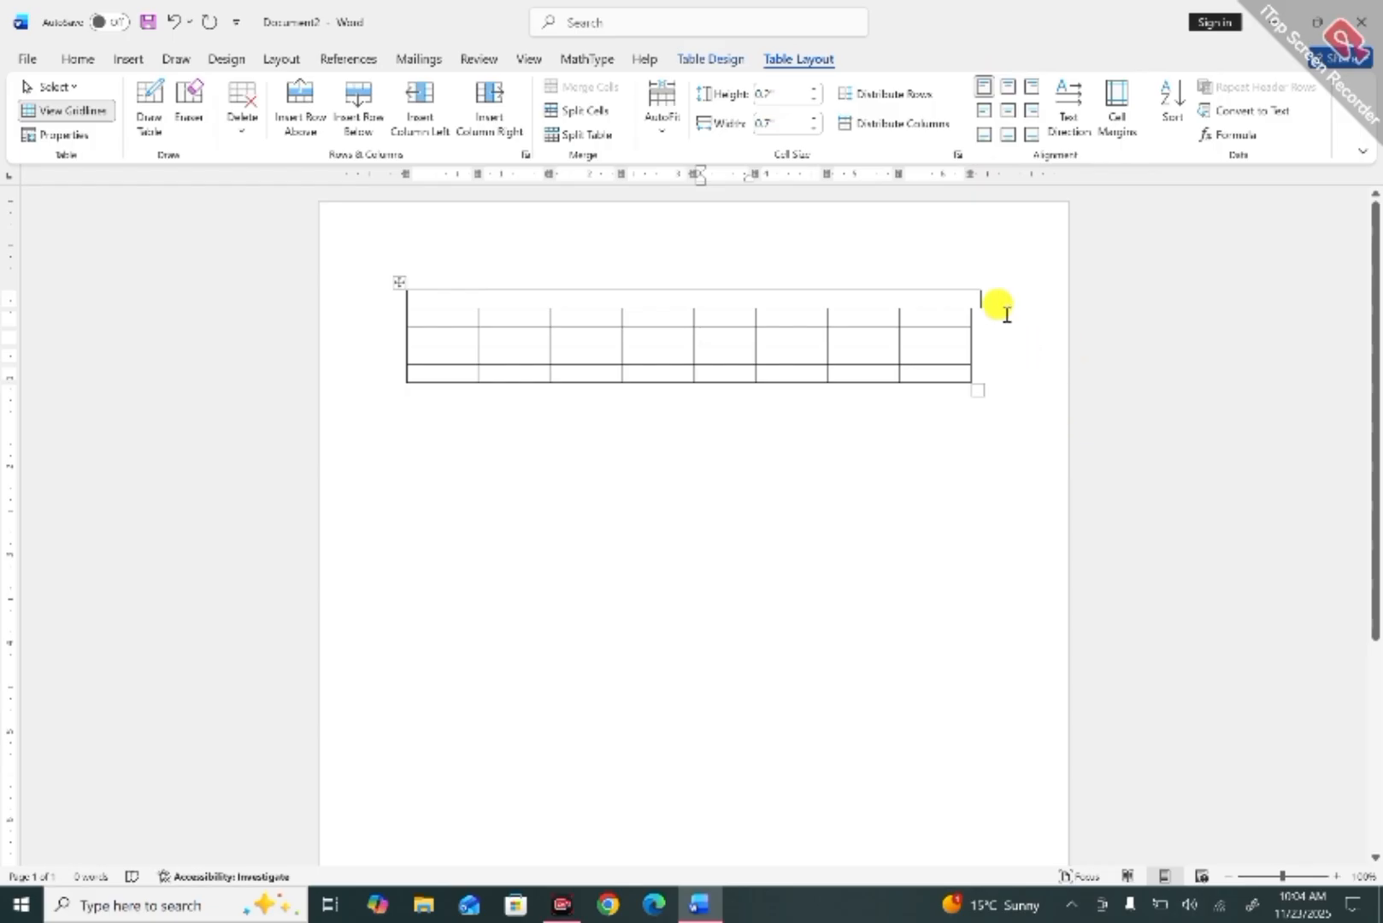
Align the merged top row's right edge with the rows below and slightly adjust the last column's left border.
drag(980, 296, 971, 297)
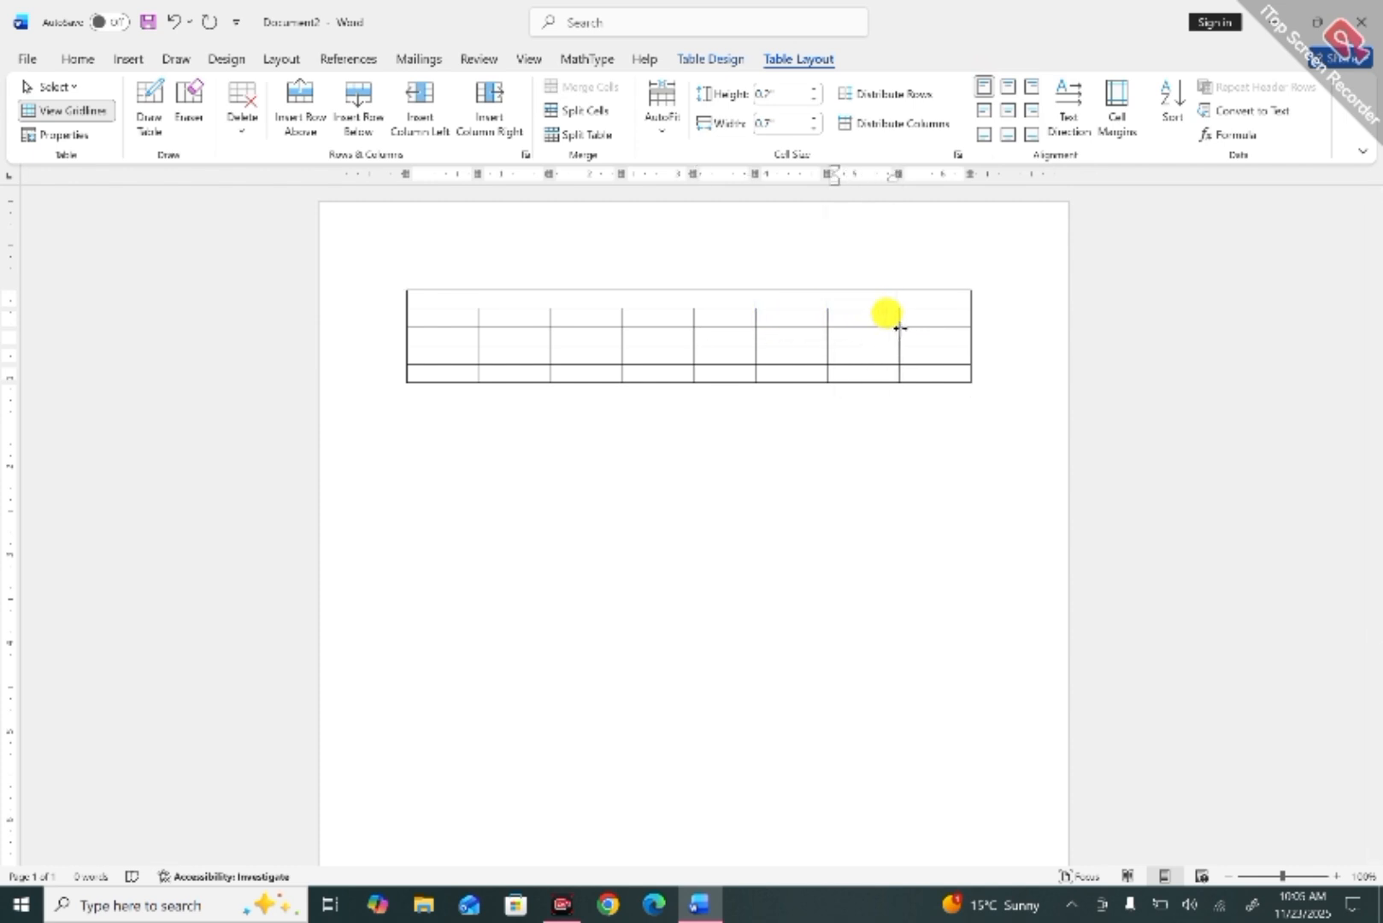
mouse_move(899, 333)
mouse_down()
mouse_move(913, 333)
mouse_move(899, 333)
mouse_up()
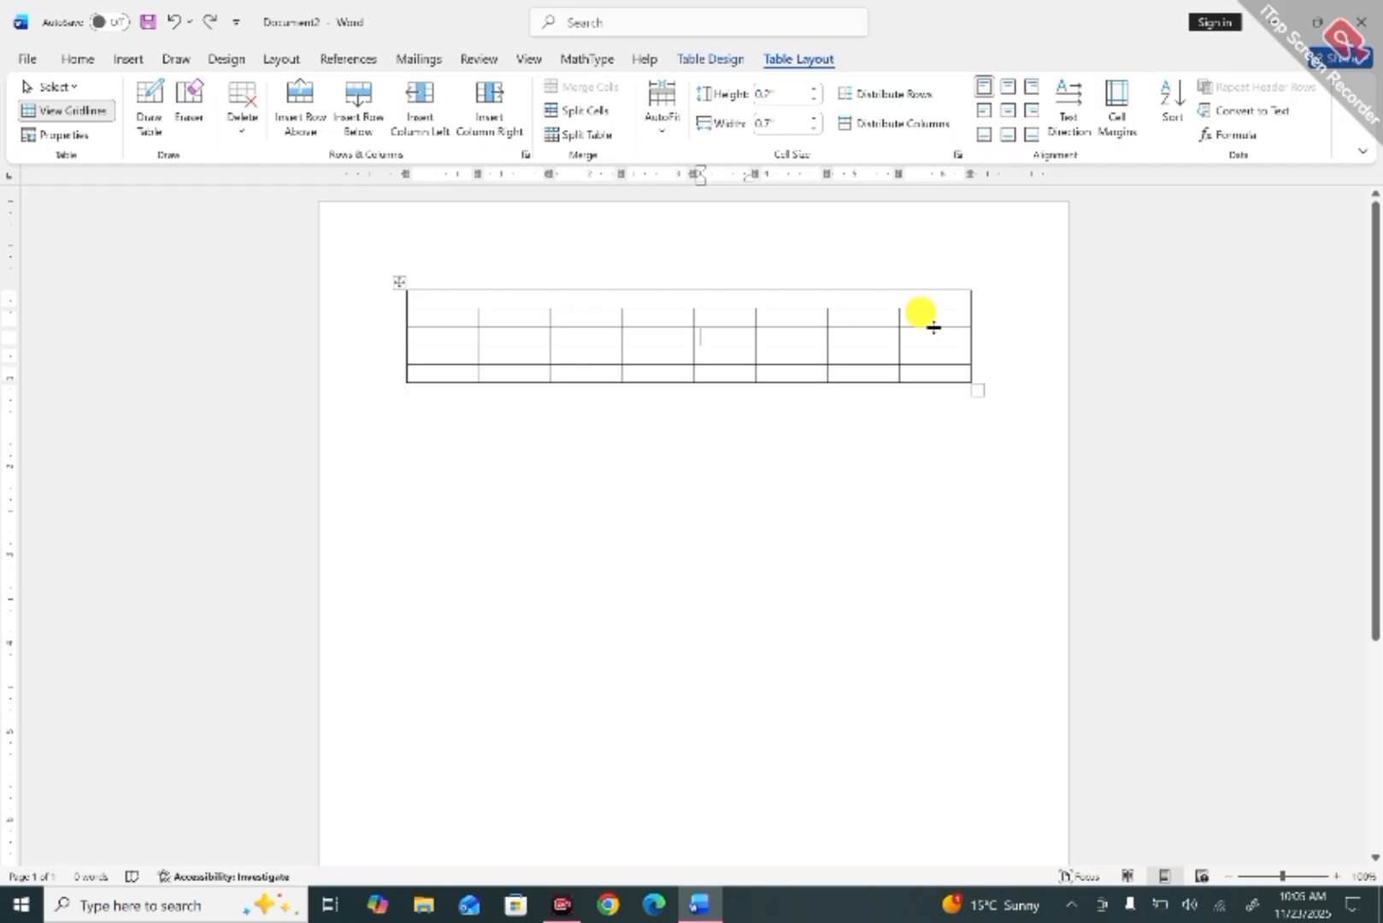
drag(933, 327, 896, 312)
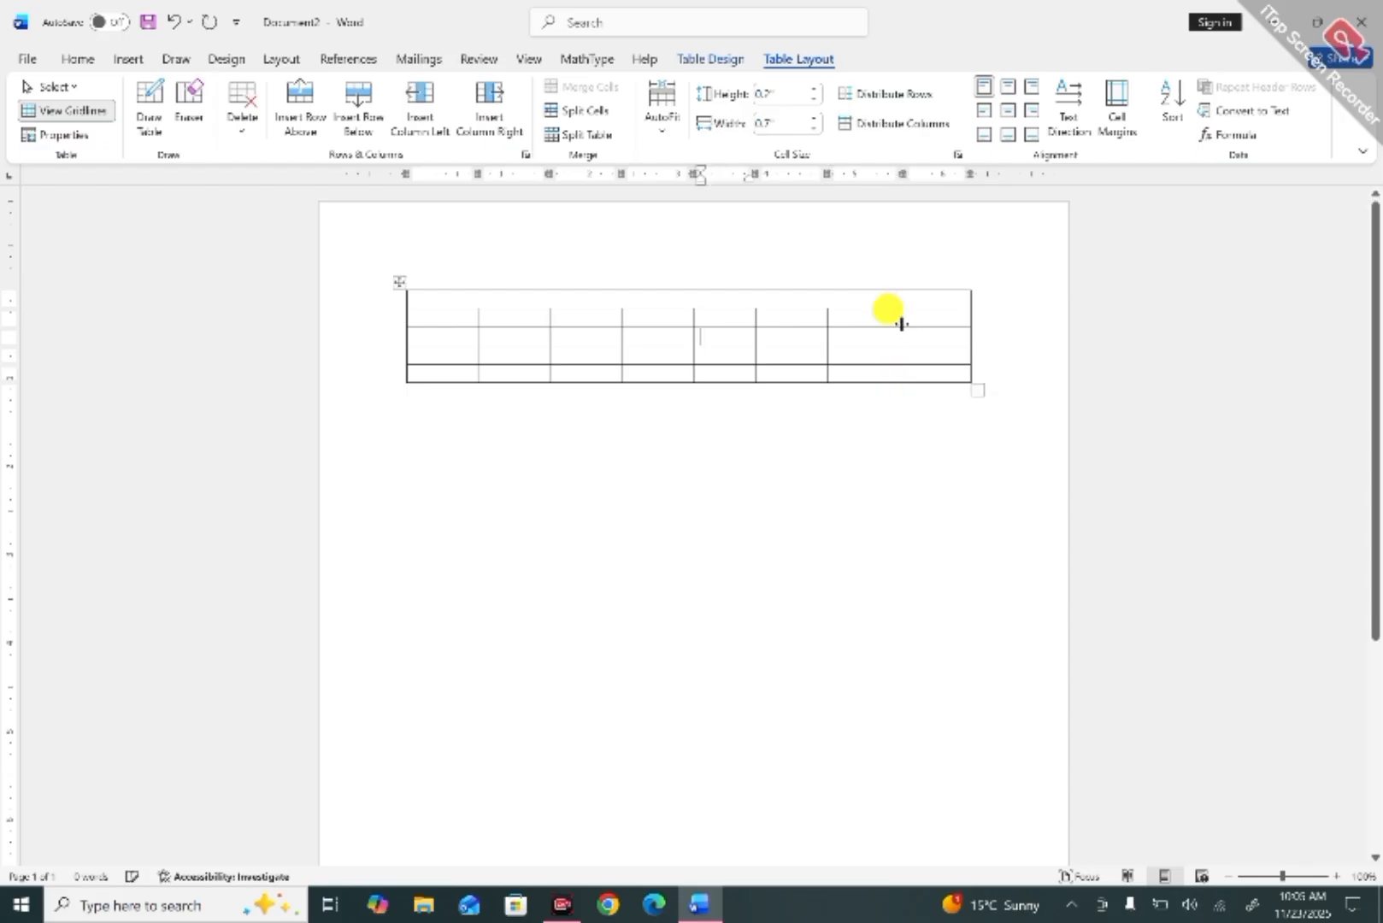
Enlarge the whole table to rows about 0.33 inch high and enter "Class 10 Result Sheet" in the merged top row.
click(787, 300)
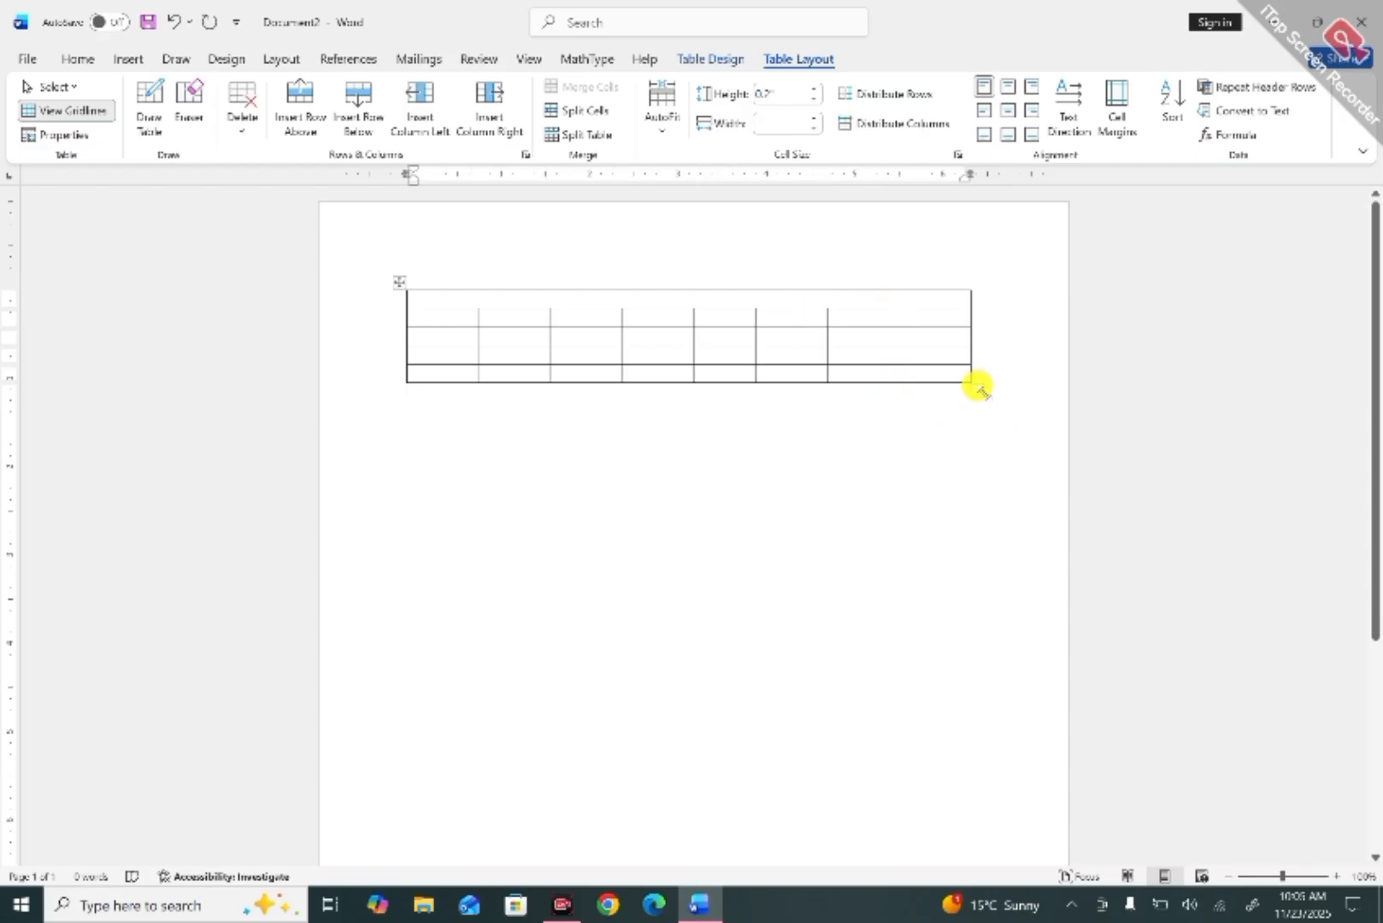
drag(977, 390, 981, 440)
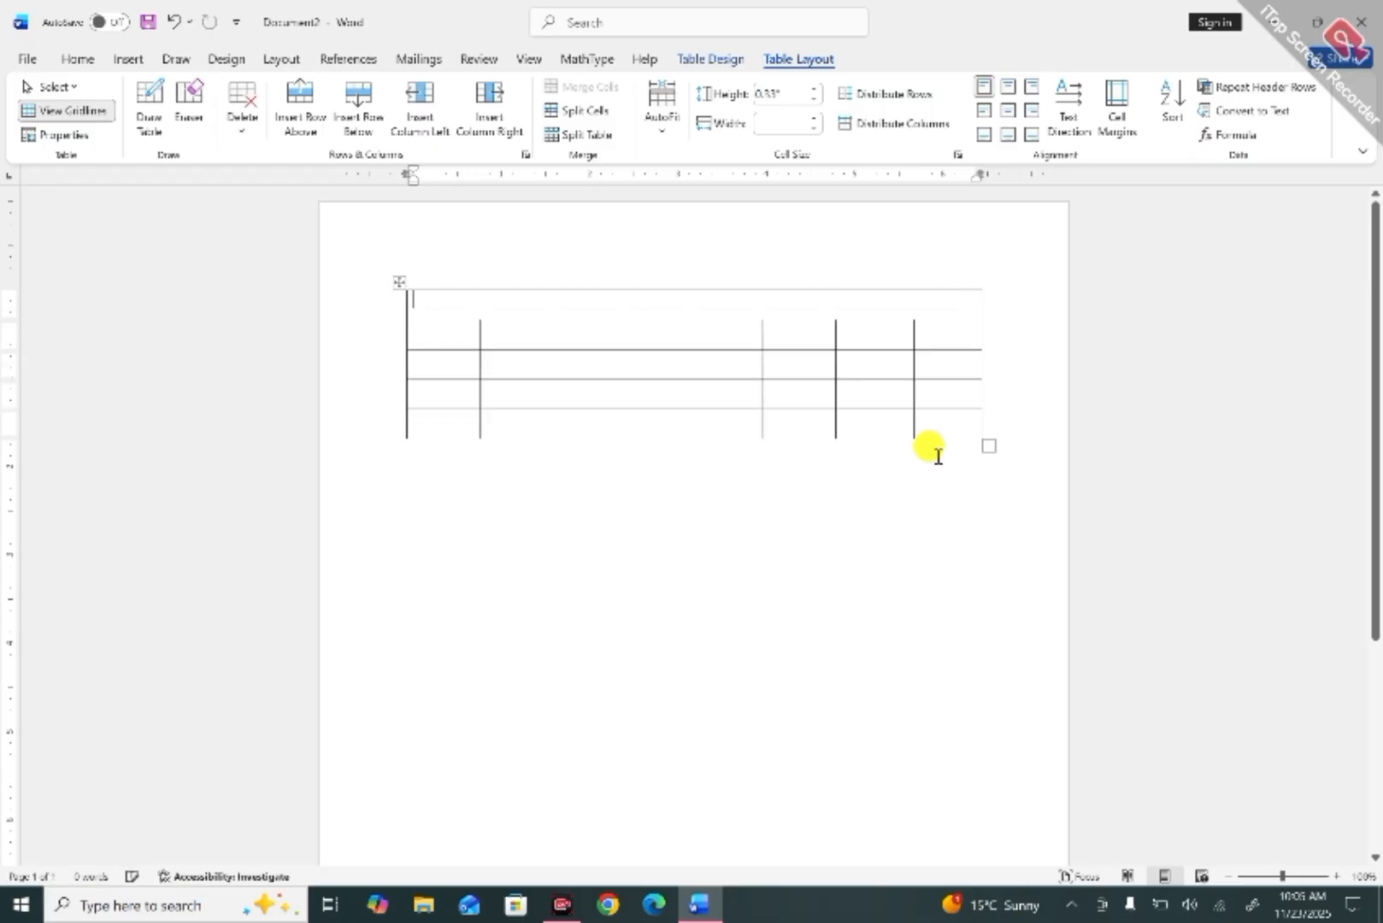
text(Class)
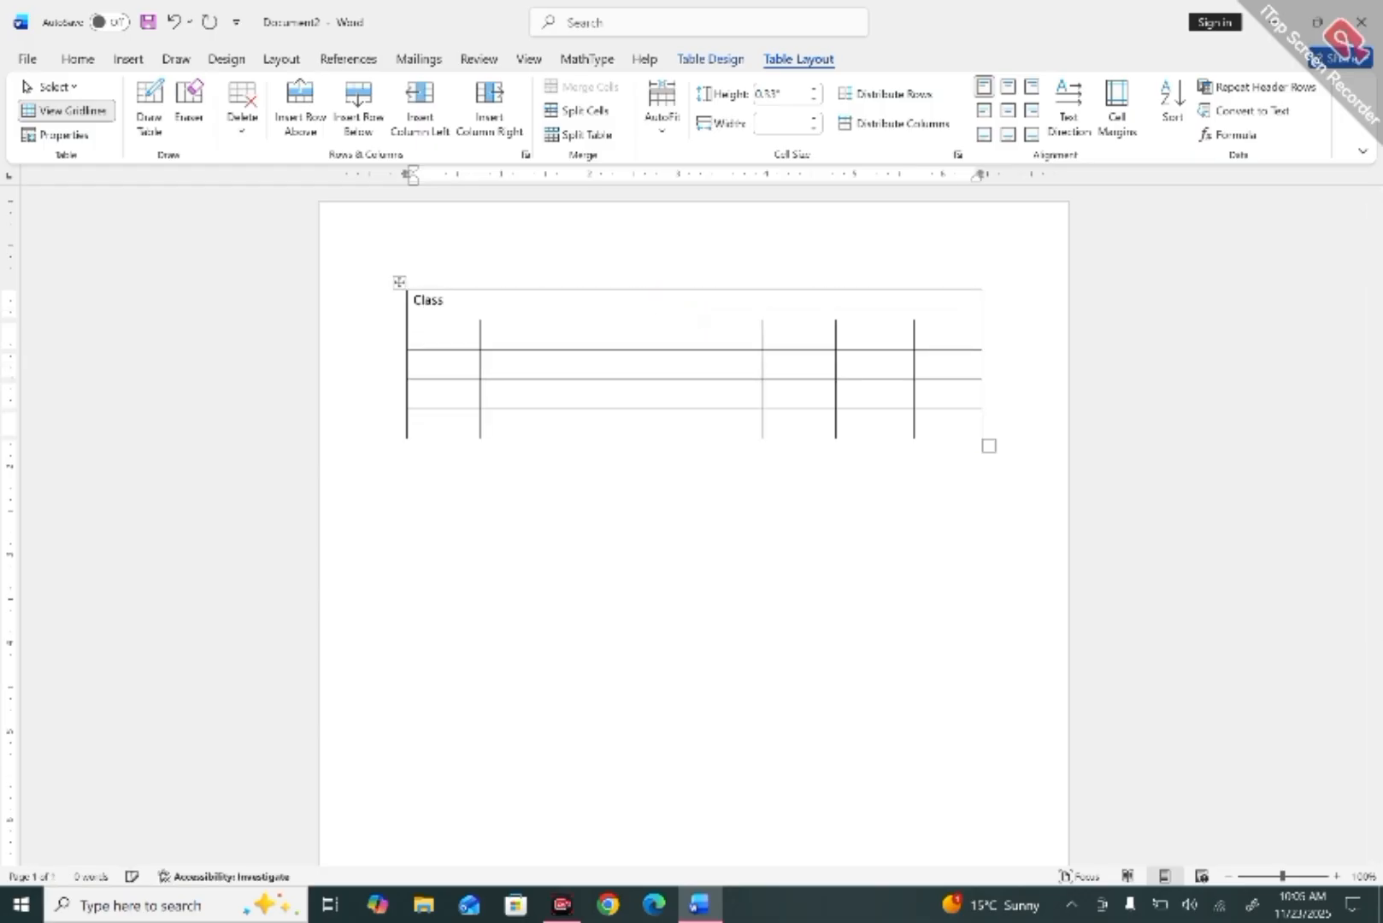
click(666, 300)
text(ass 10 Result Sheet)
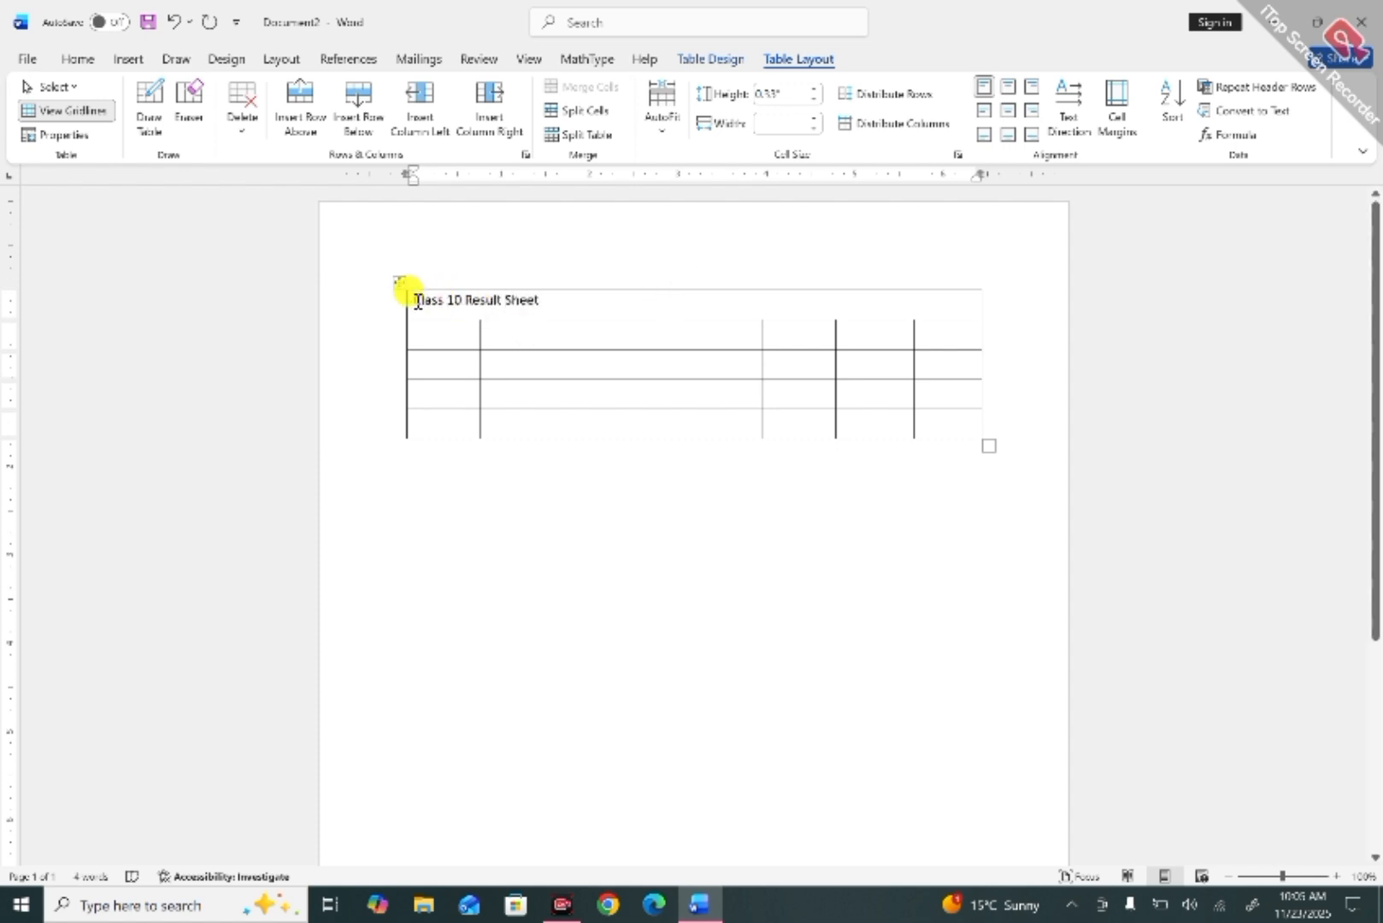
Enlarge the "Class 10 Result Sheet" title to 18 pt and center it in the top row.
drag(407, 298, 541, 301)
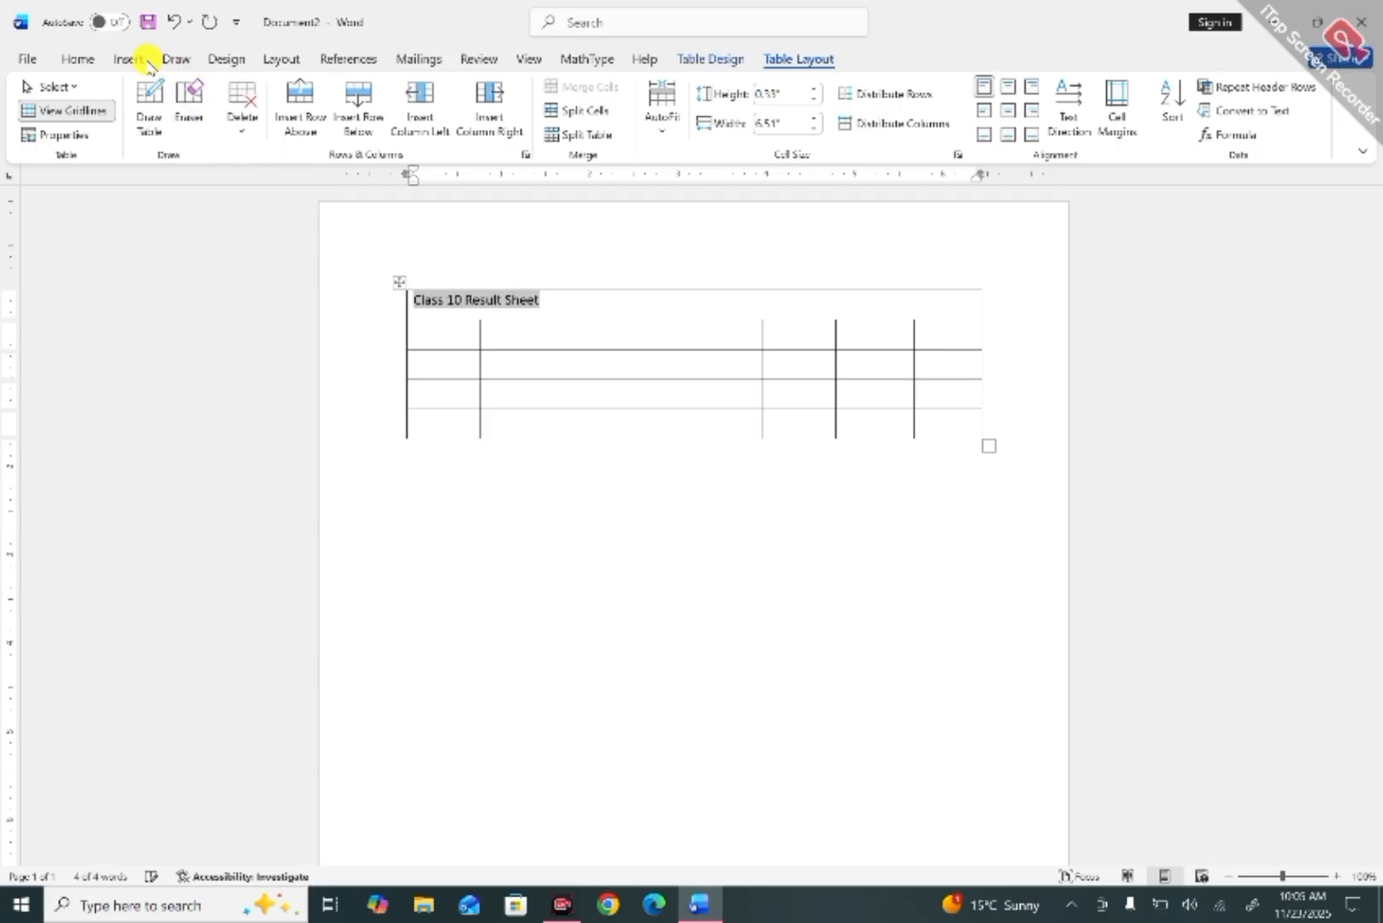
click(78, 59)
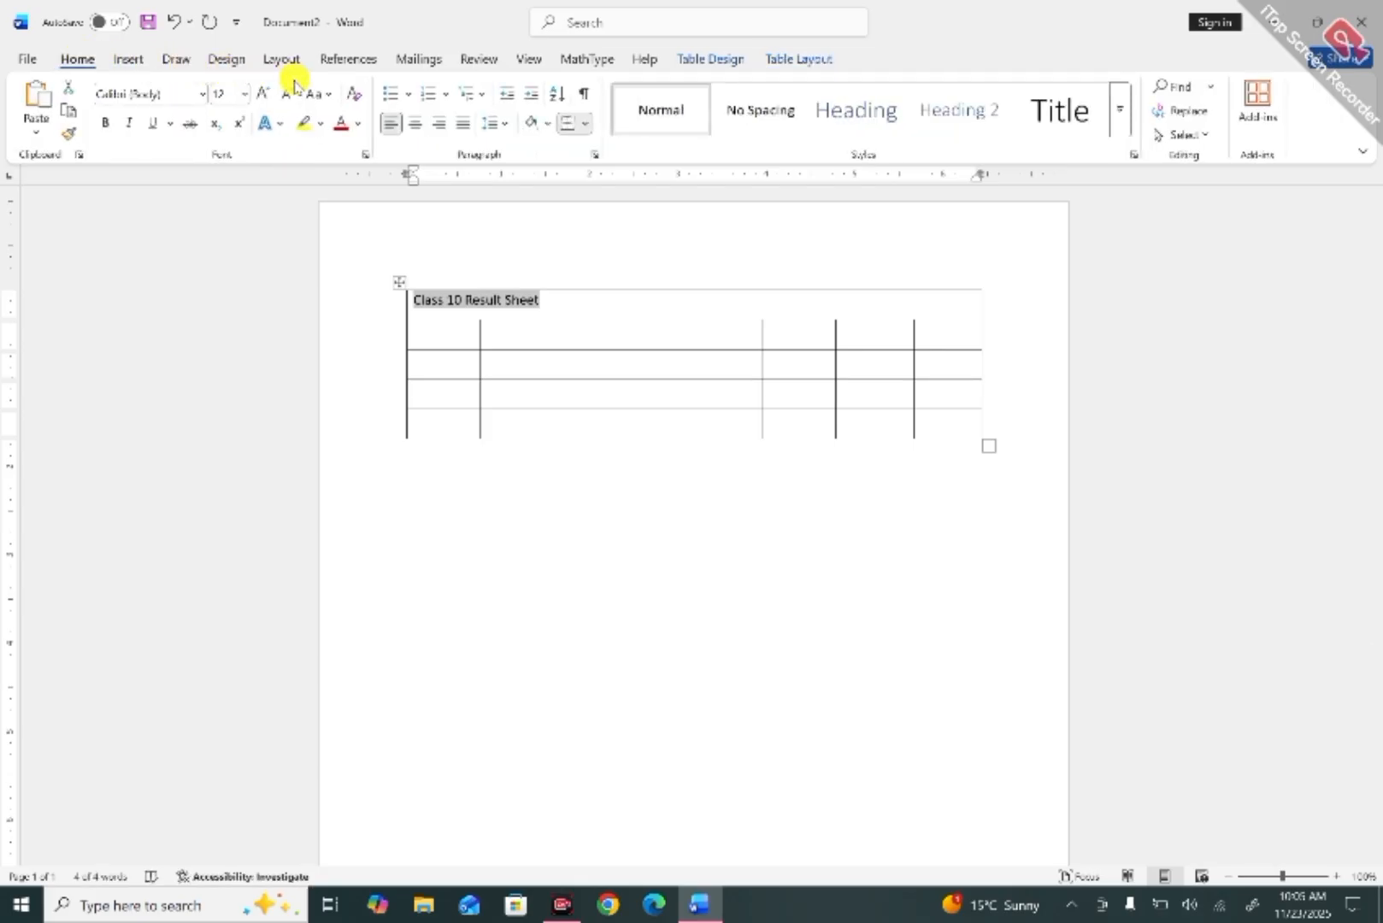
click(263, 95)
click(262, 95)
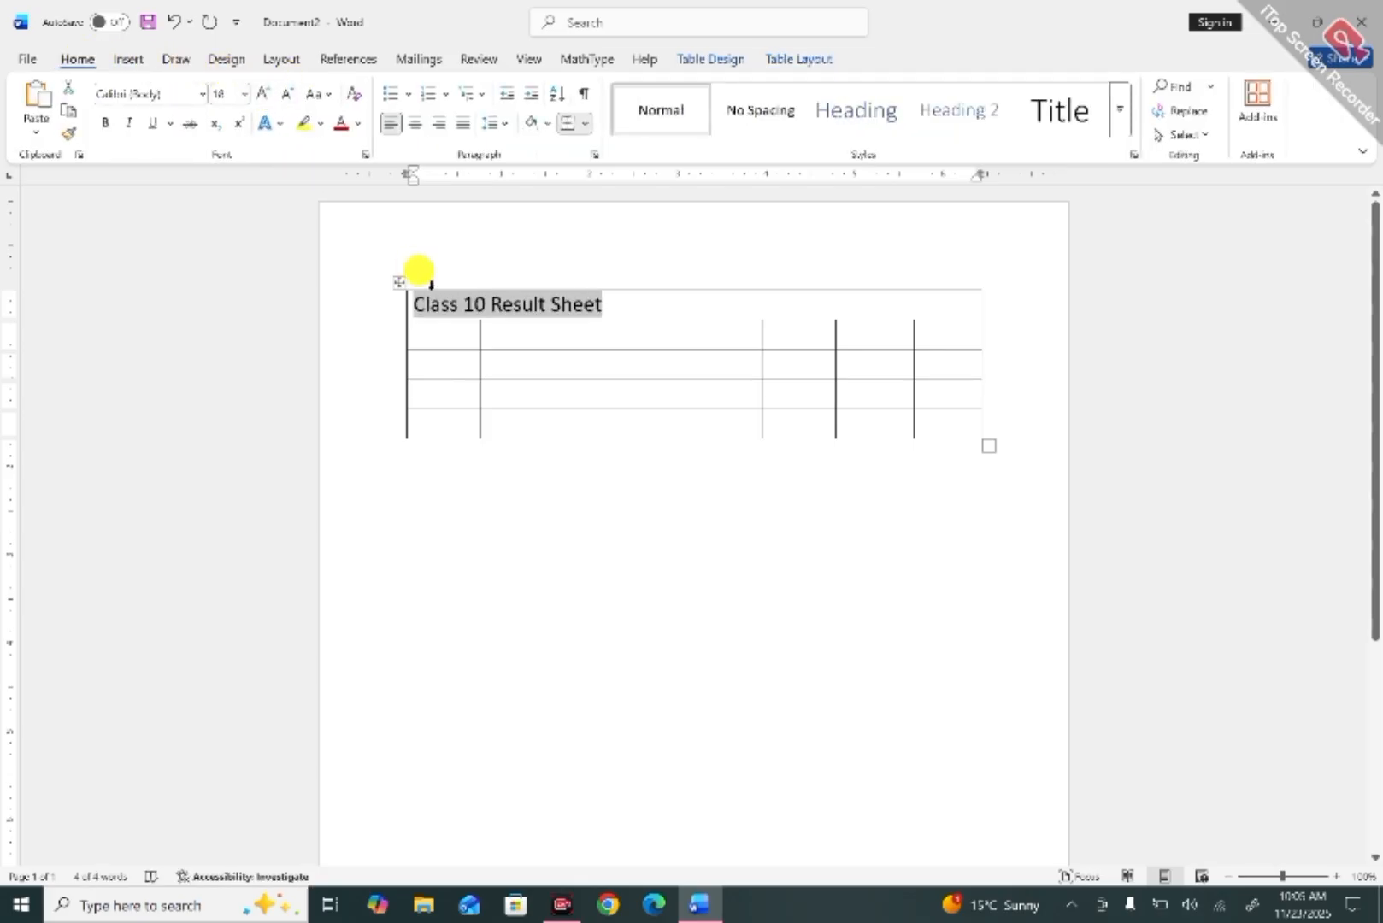
click(418, 309)
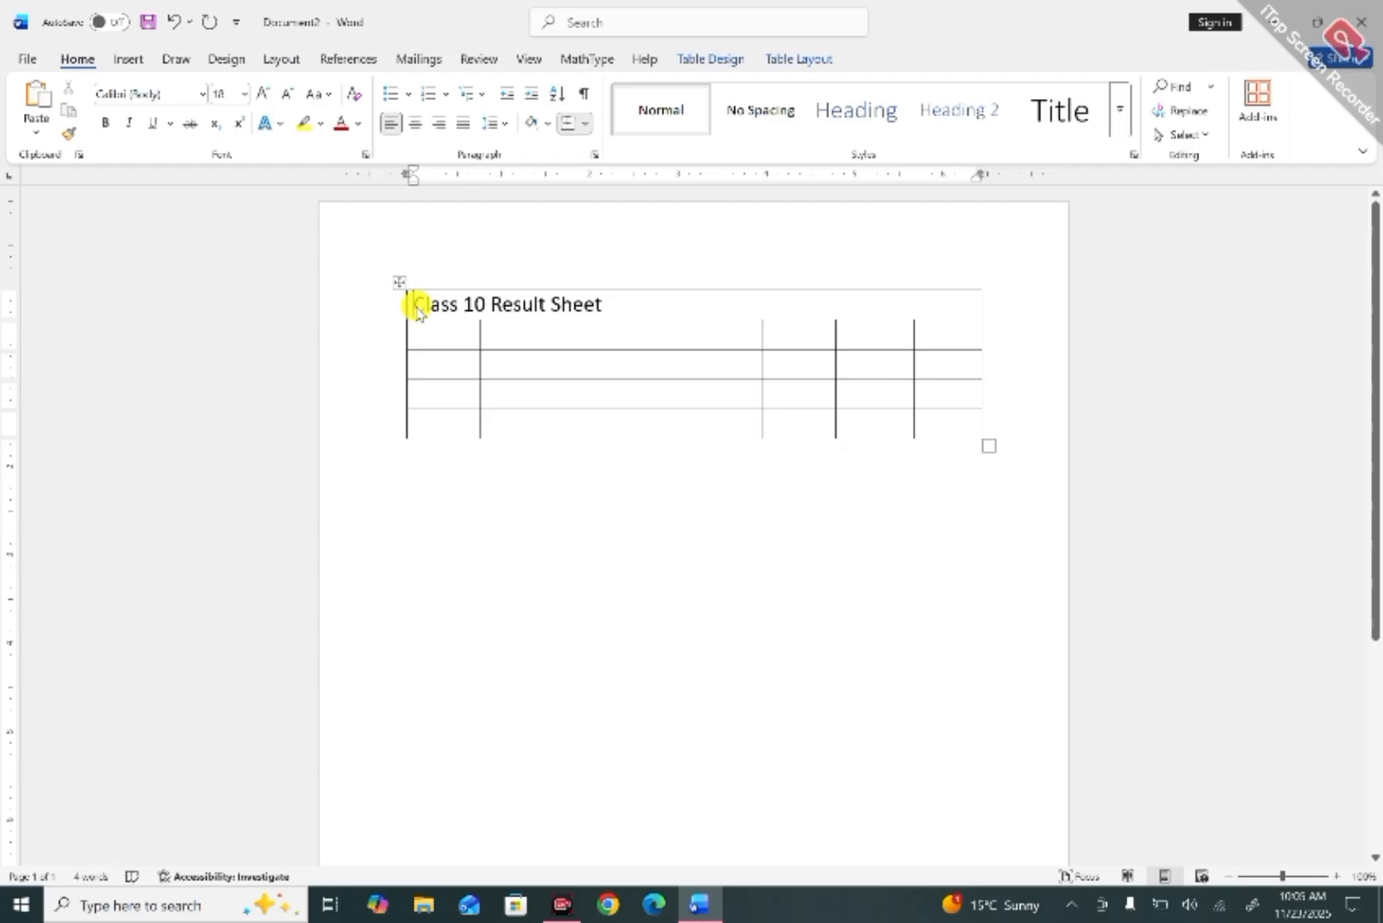
drag(418, 310, 619, 295)
click(728, 297)
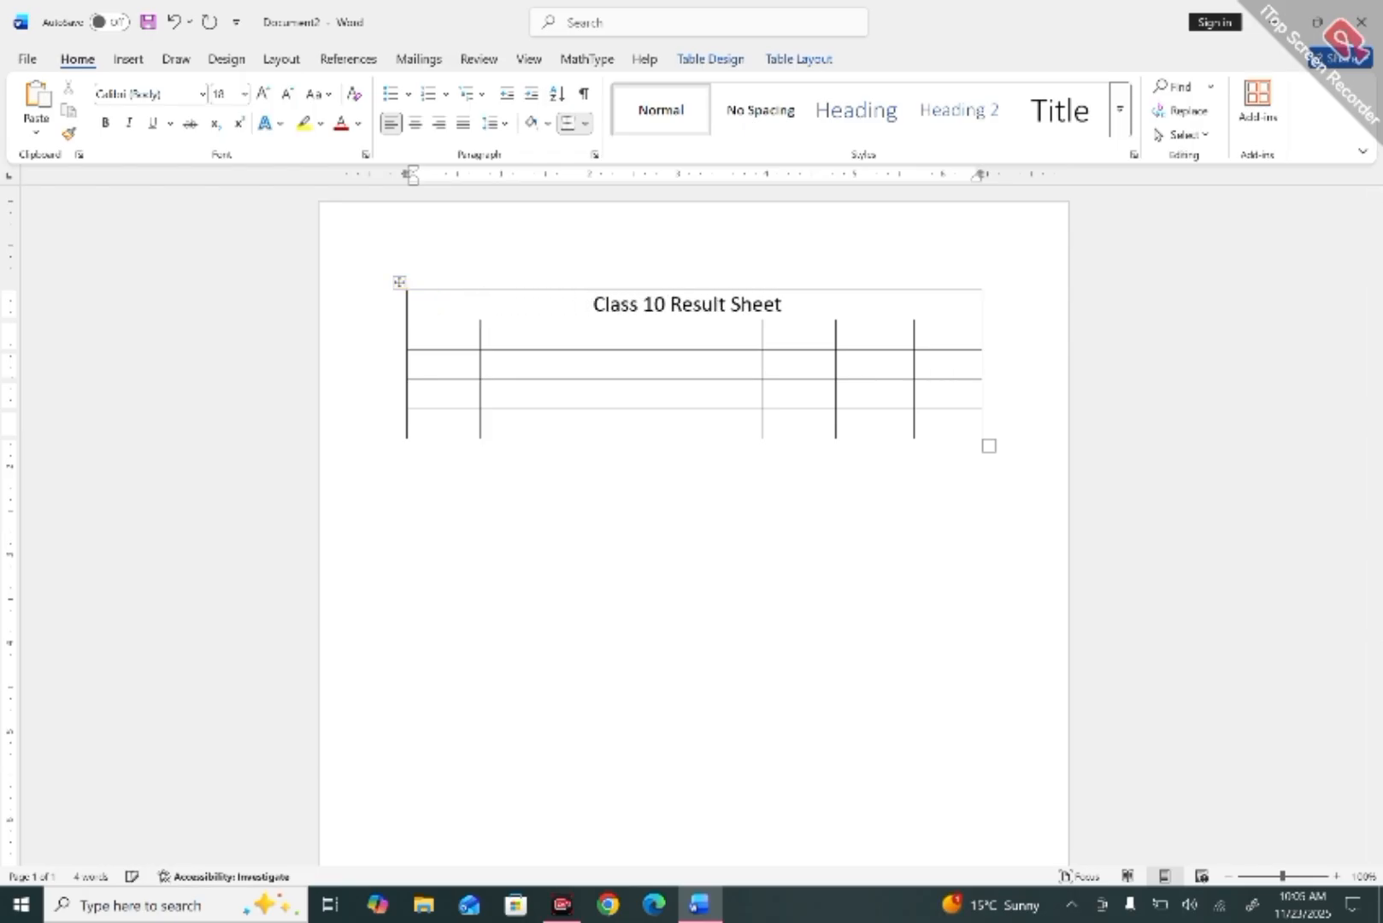
Enter the headings Name, English, Urdu and Math in the first four cells of the second row.
click(446, 333)
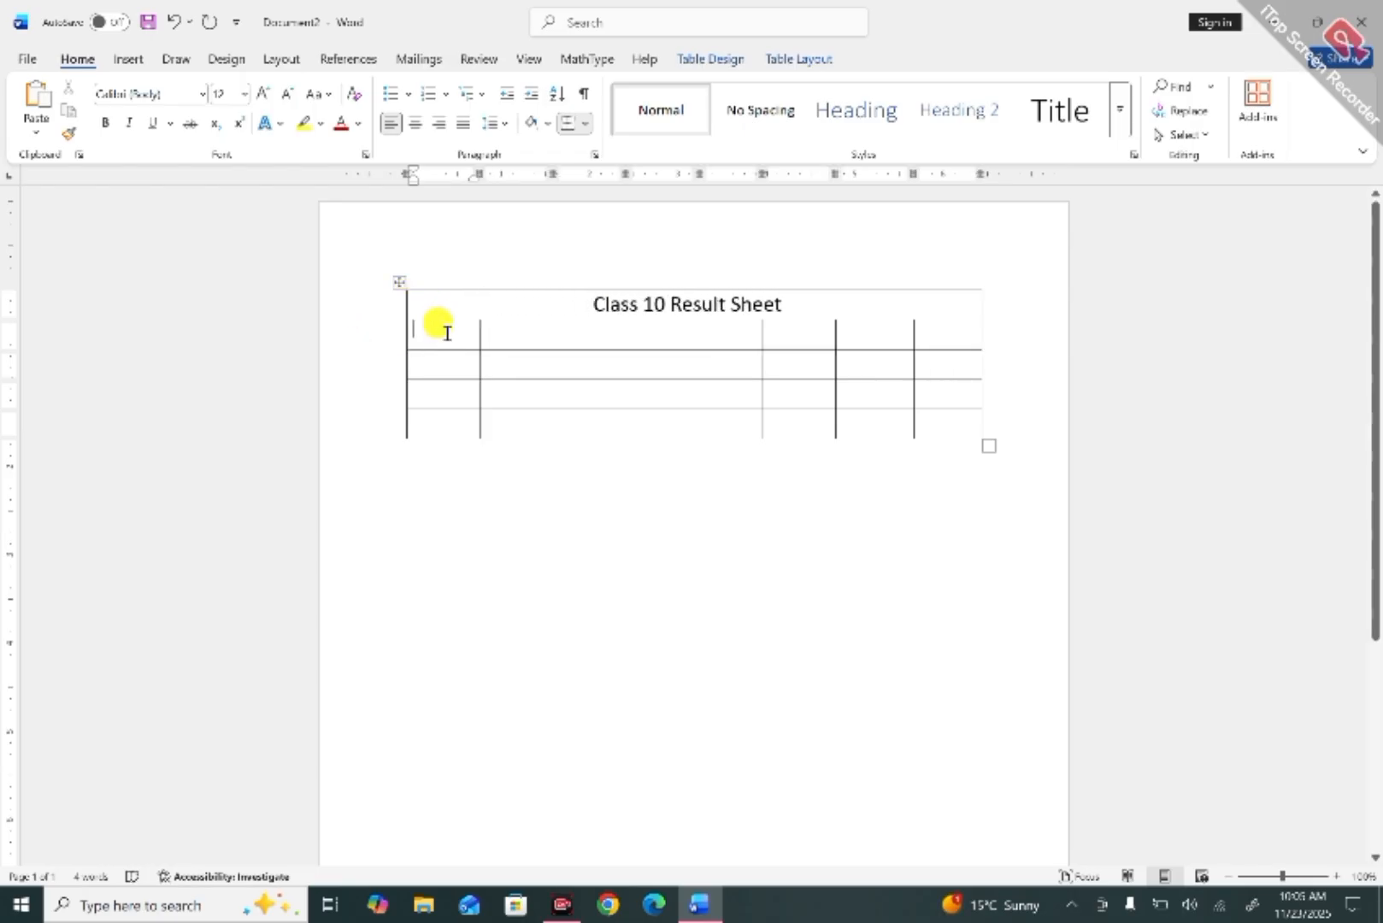
text(Name)
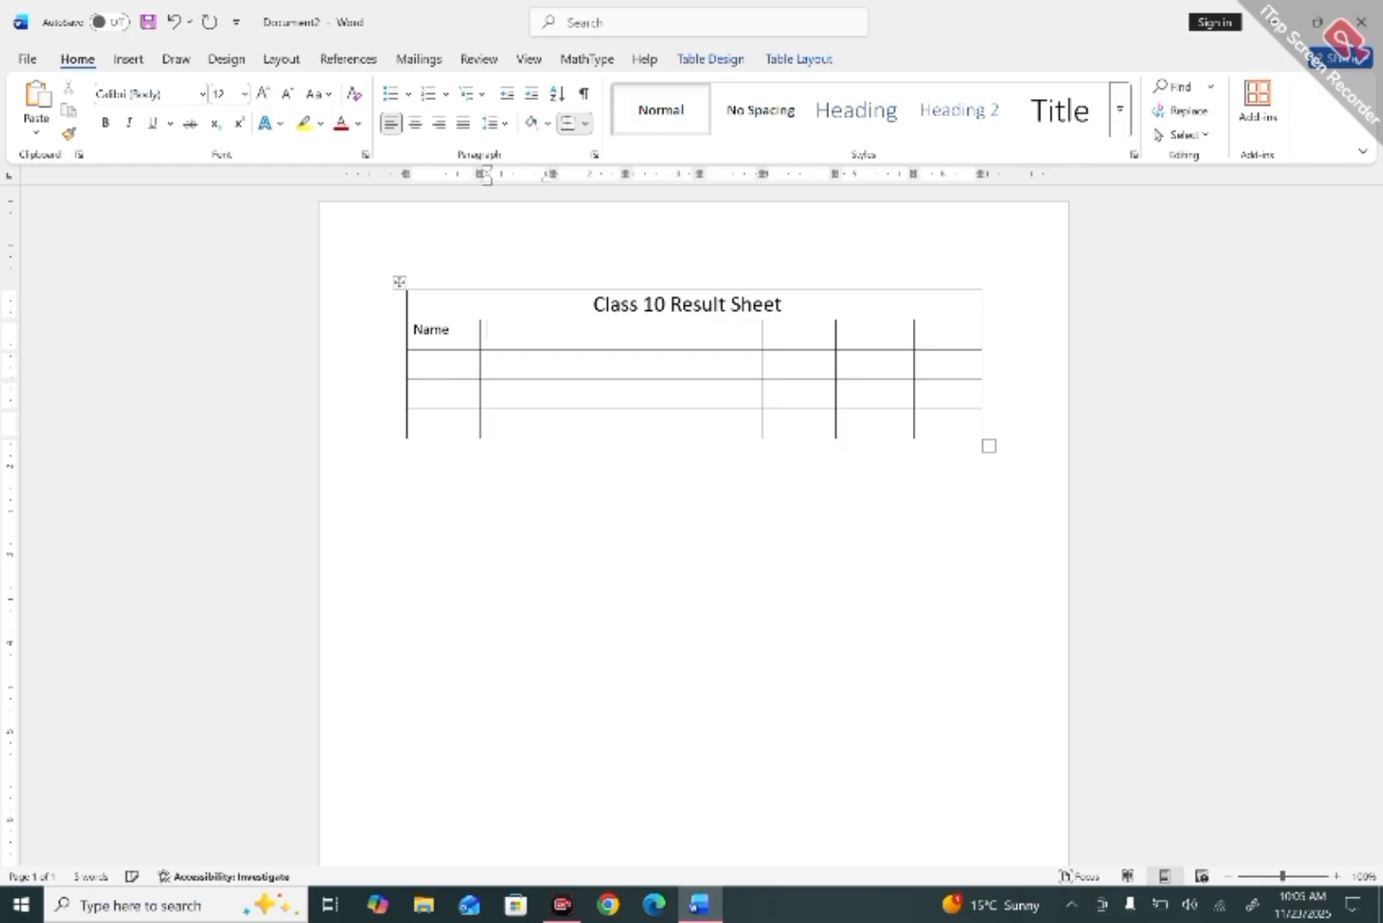
key(Tab)
text(En)
text(Urdu)
key(Tab)
text(MA)
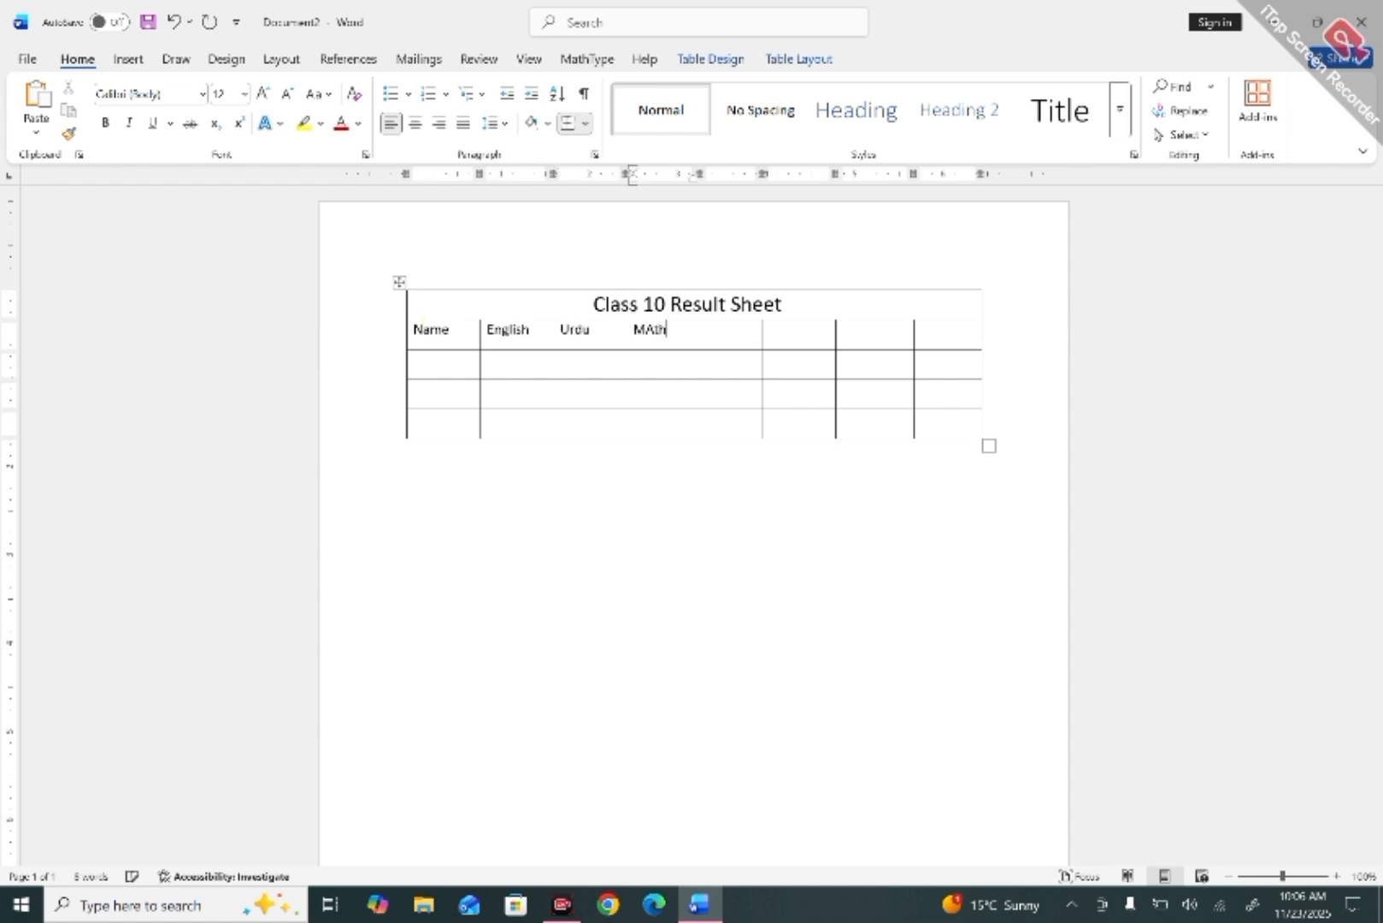
key(Tab)
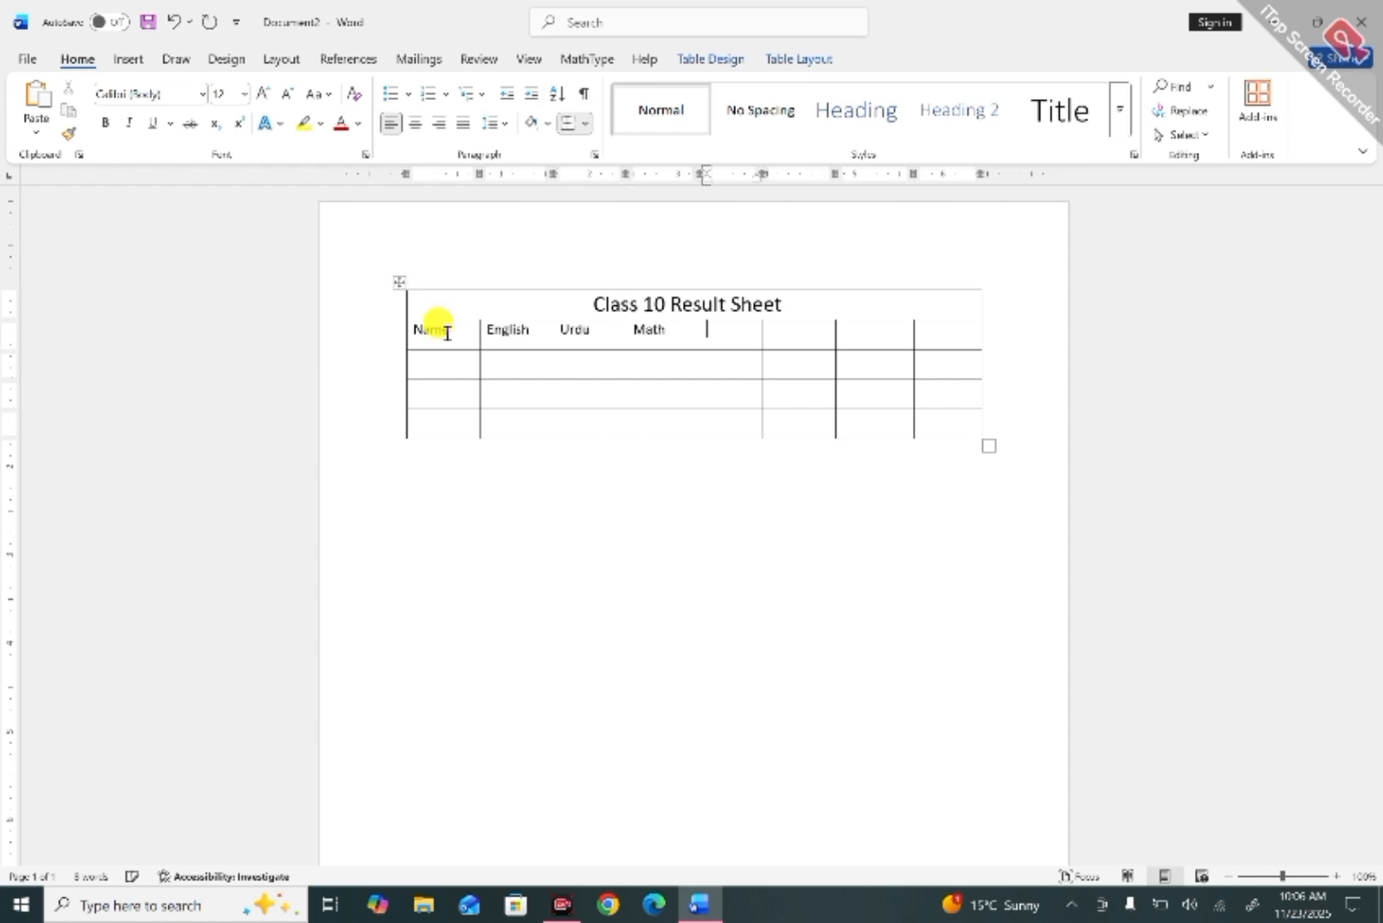
Enter the headings Physics, Computer, P.Studies and Islamiyat in the remaining cells of the second row.
text(B)
key(BackSpace)
text(Physics)
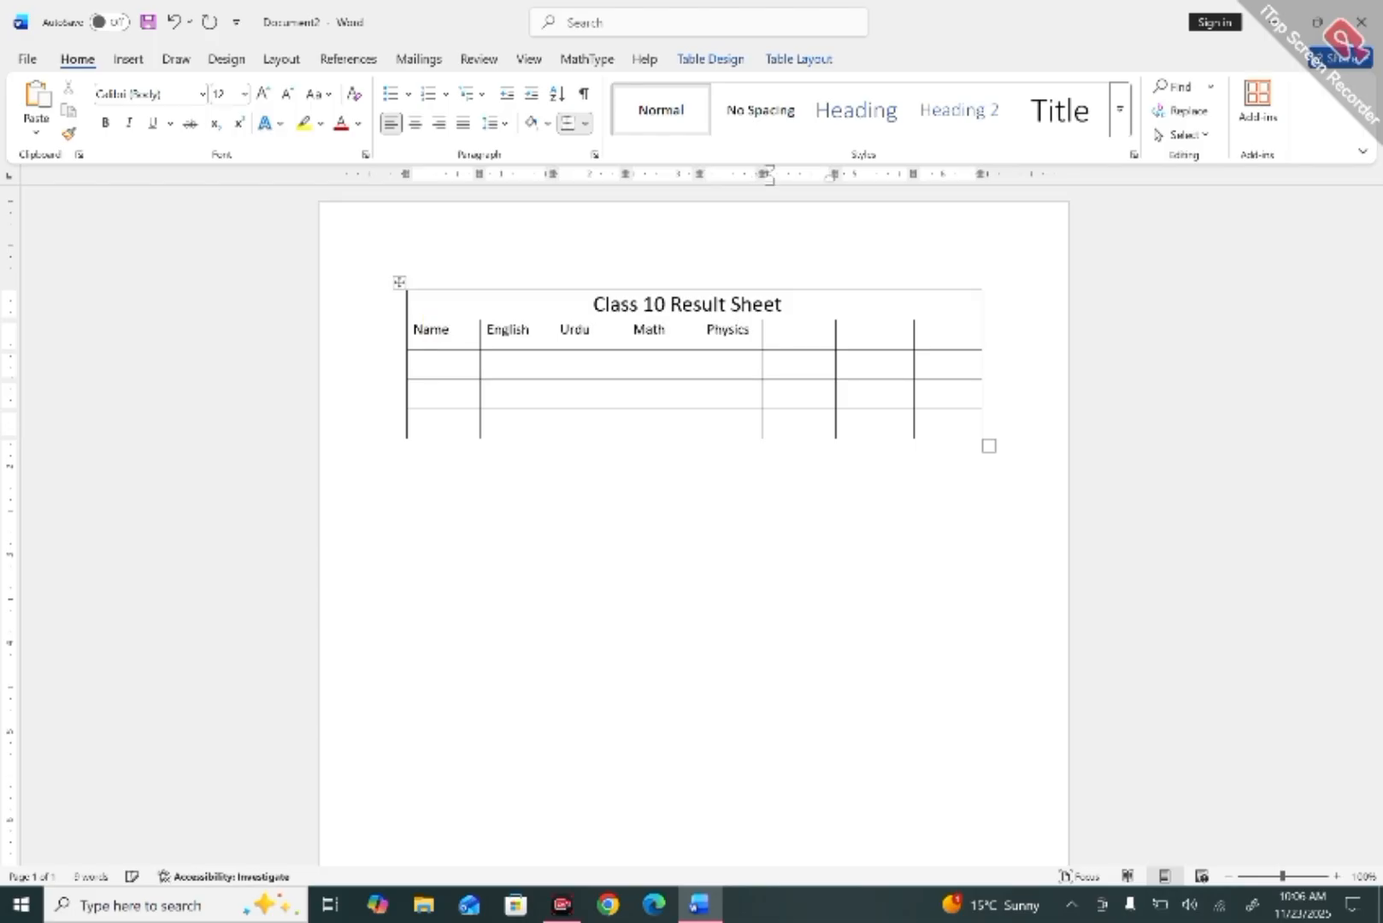
text(Compute)
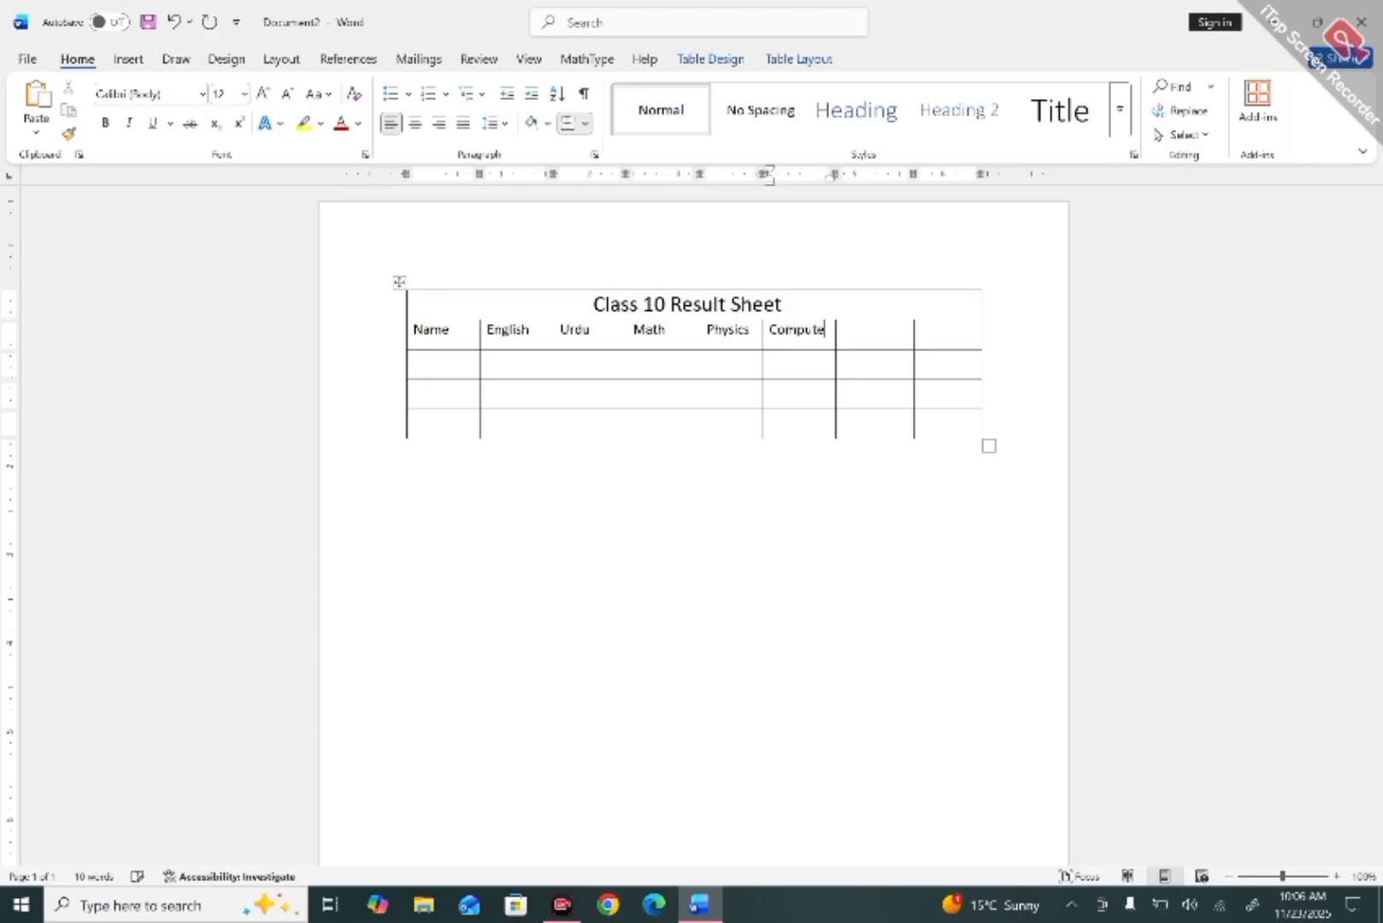
text(r)
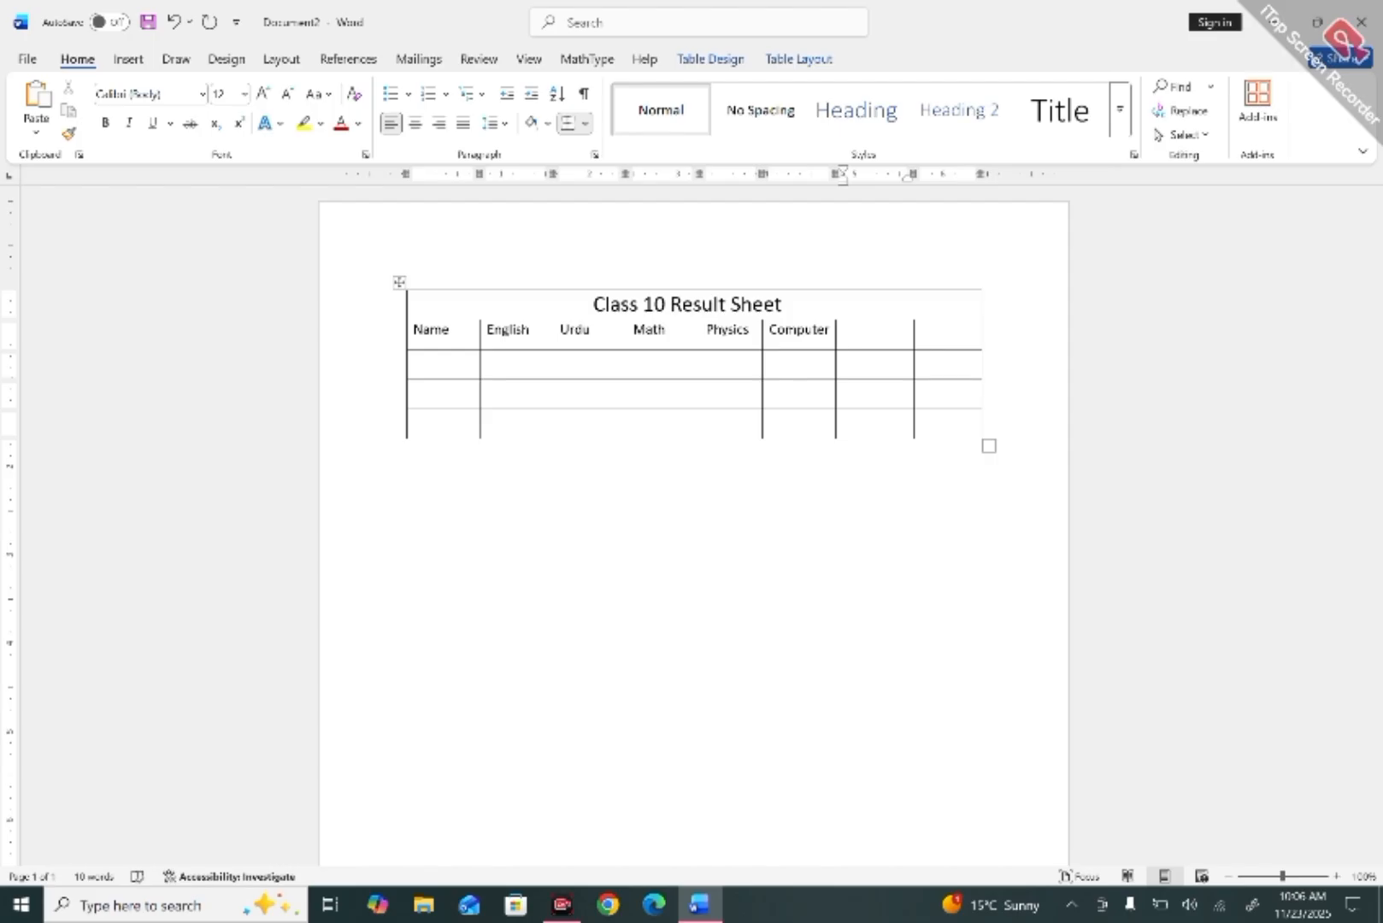
text(P.Studies)
key(Tab)
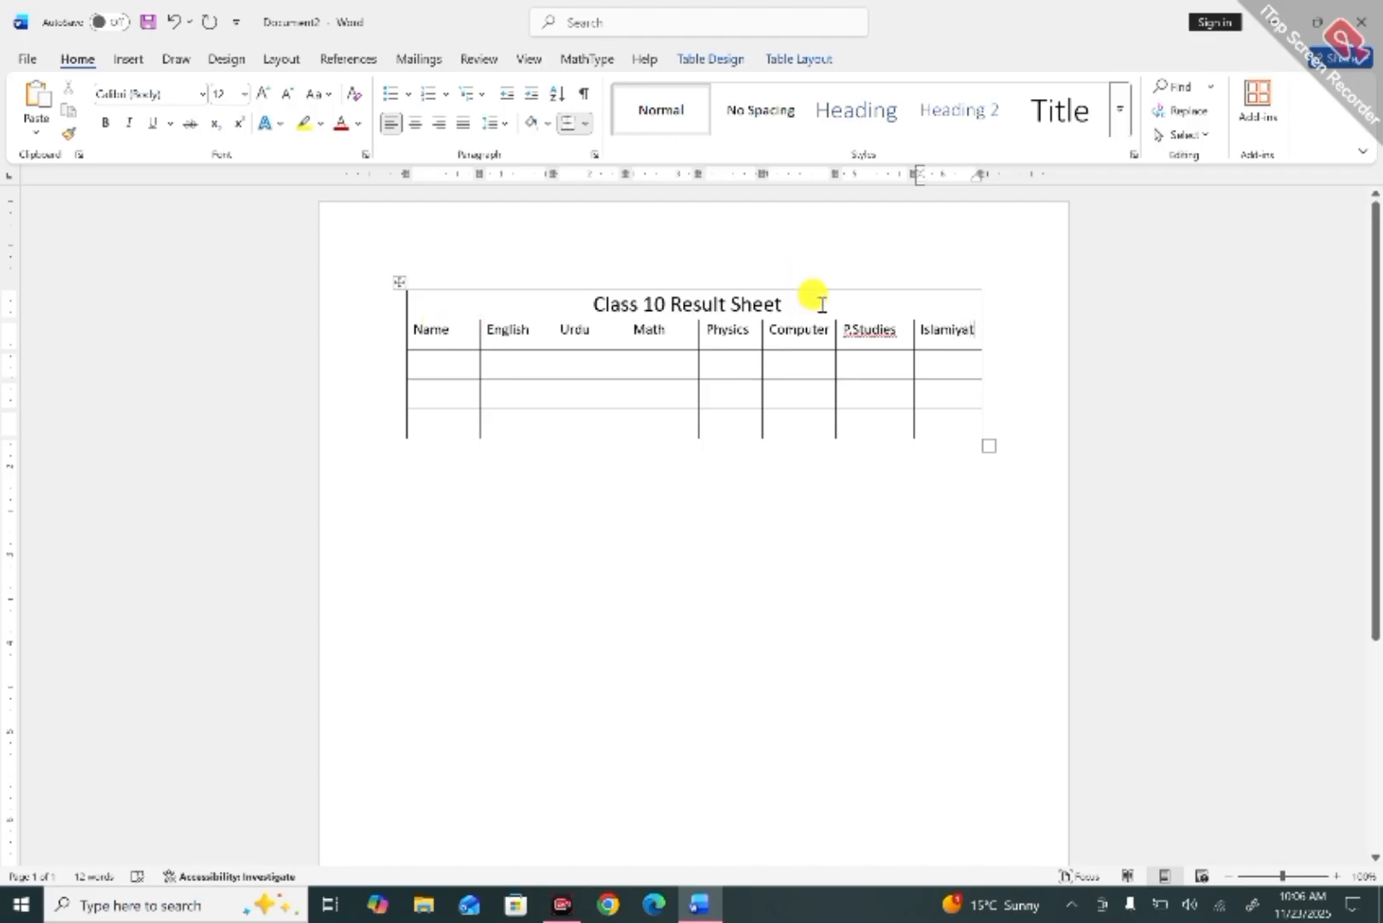
Replace the flagged heading "P.Studies" with the suggested spelling "Studies" and check Islamiyat for spelling suggestions.
right_click(870, 328)
click(872, 327)
right_click(872, 327)
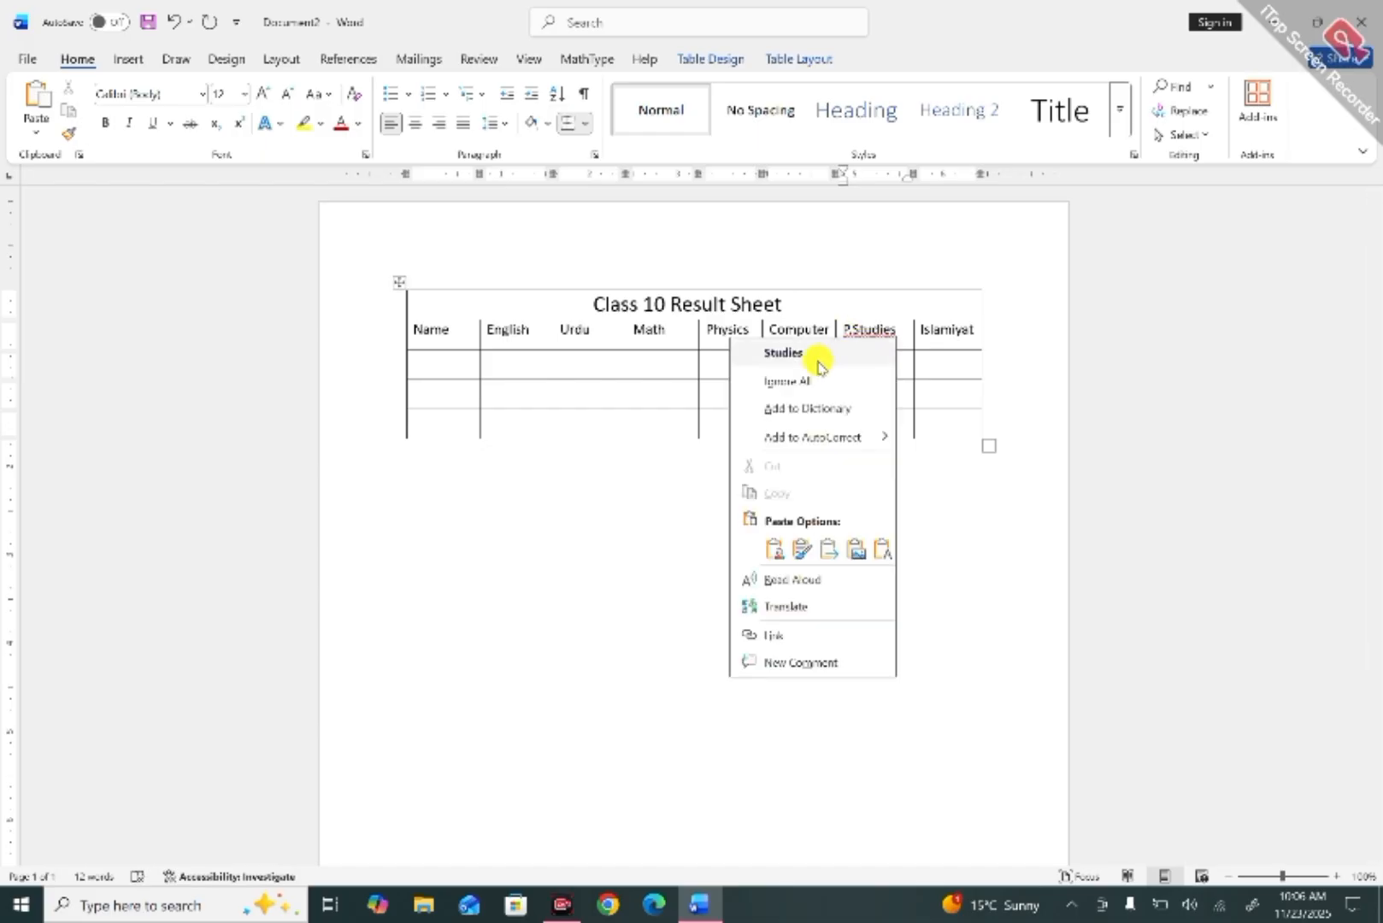
click(790, 353)
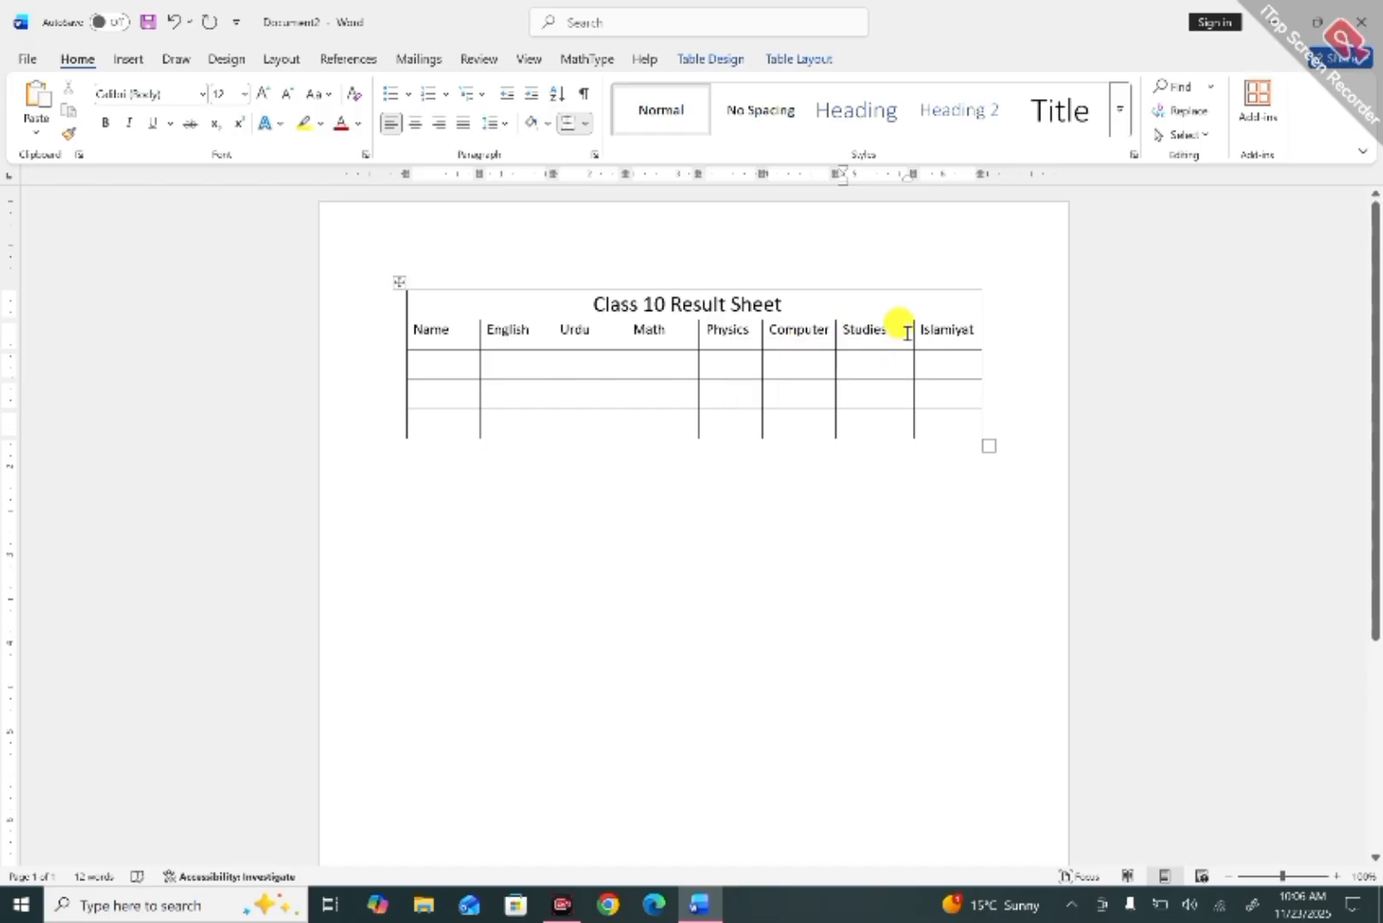
right_click(947, 332)
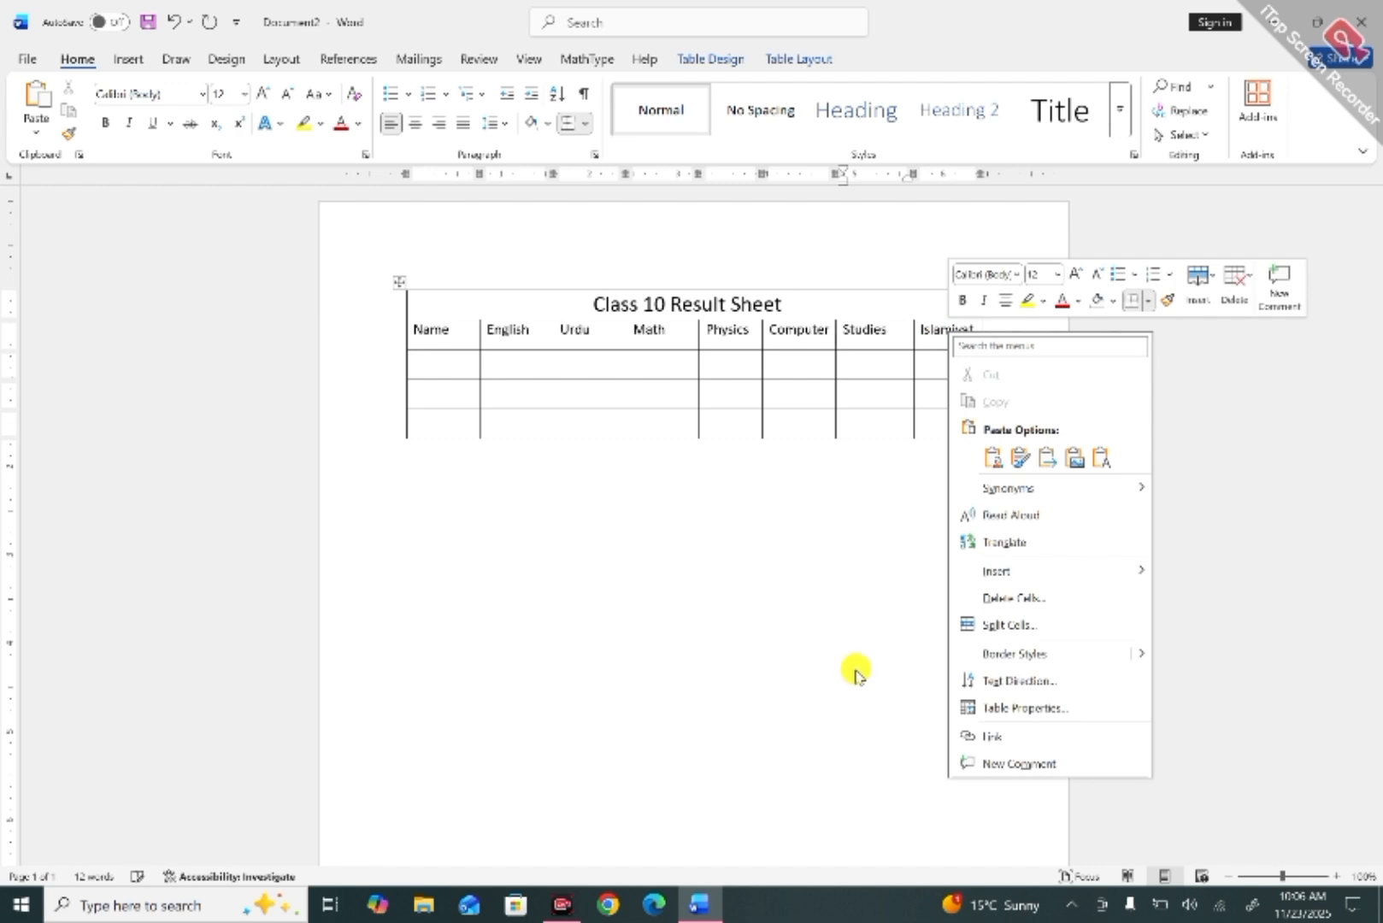
Enter the first two students' names in the Name column below the heading.
click(457, 359)
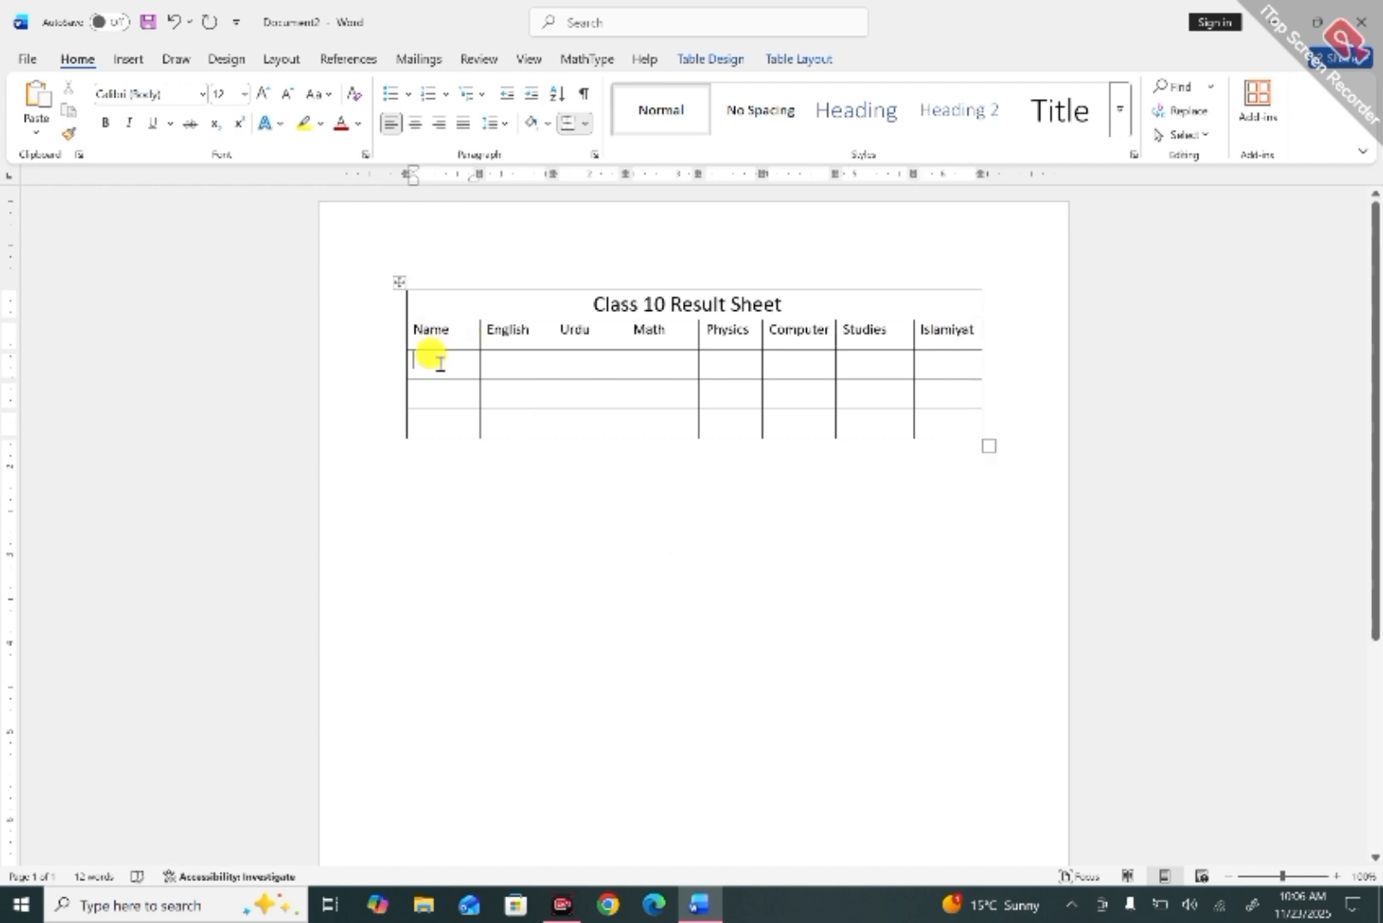
text(ALI)
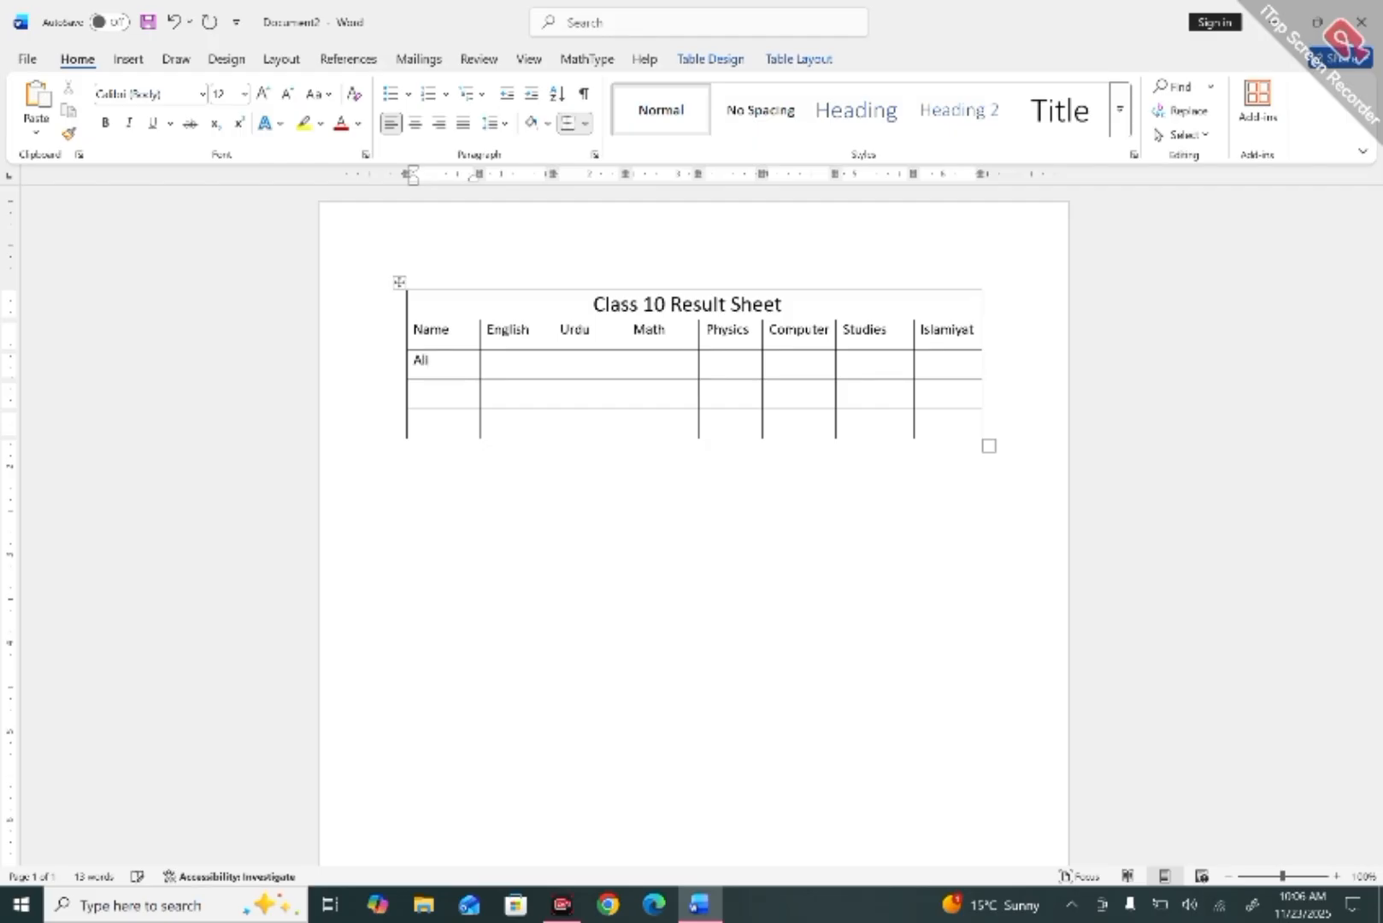
click(434, 400)
text(Ajm)
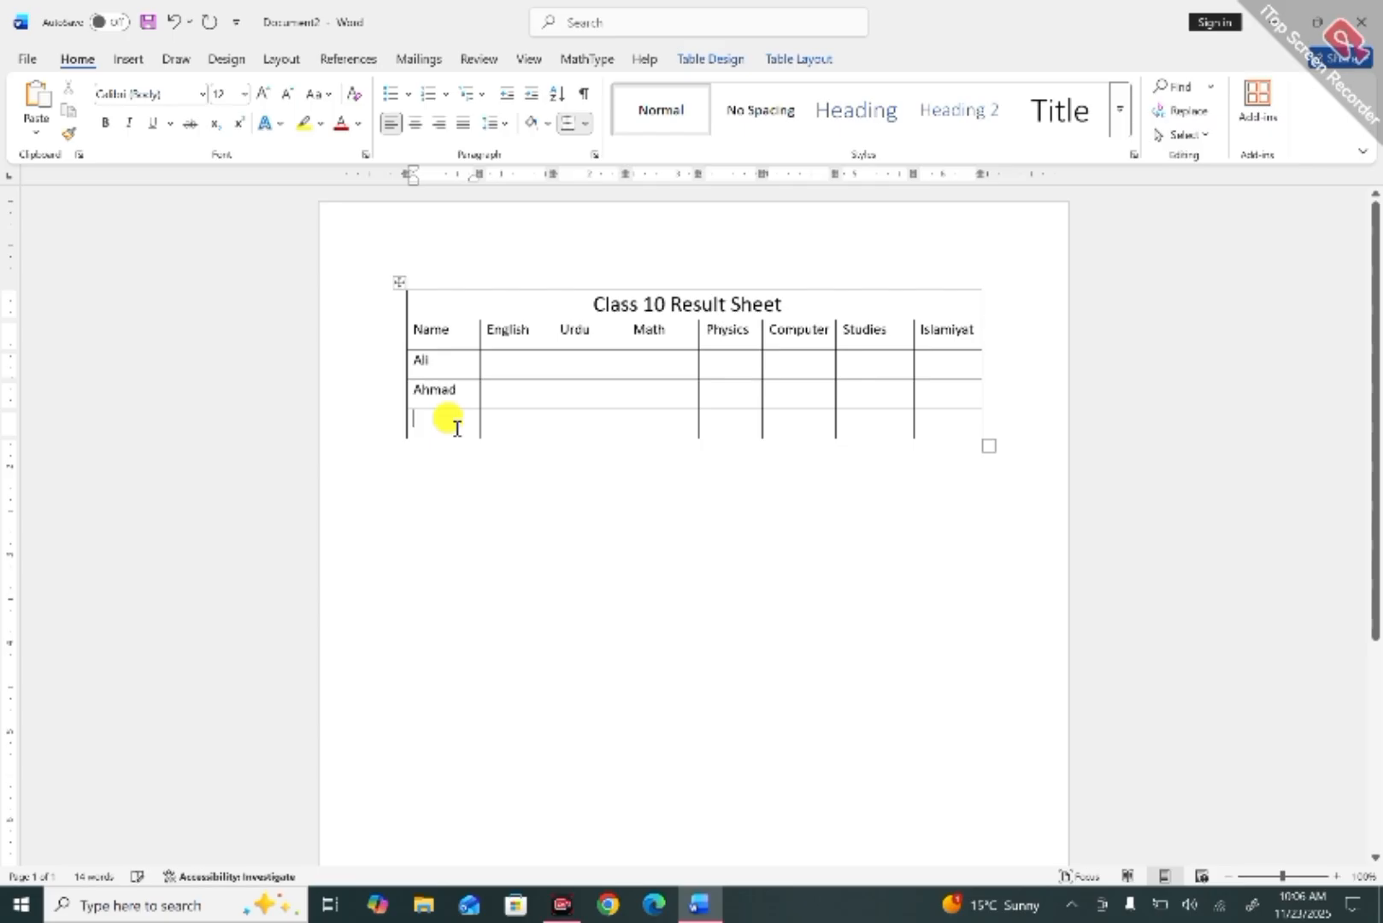
Enter the third student's name in the last row of the Name column.
text(Umar)
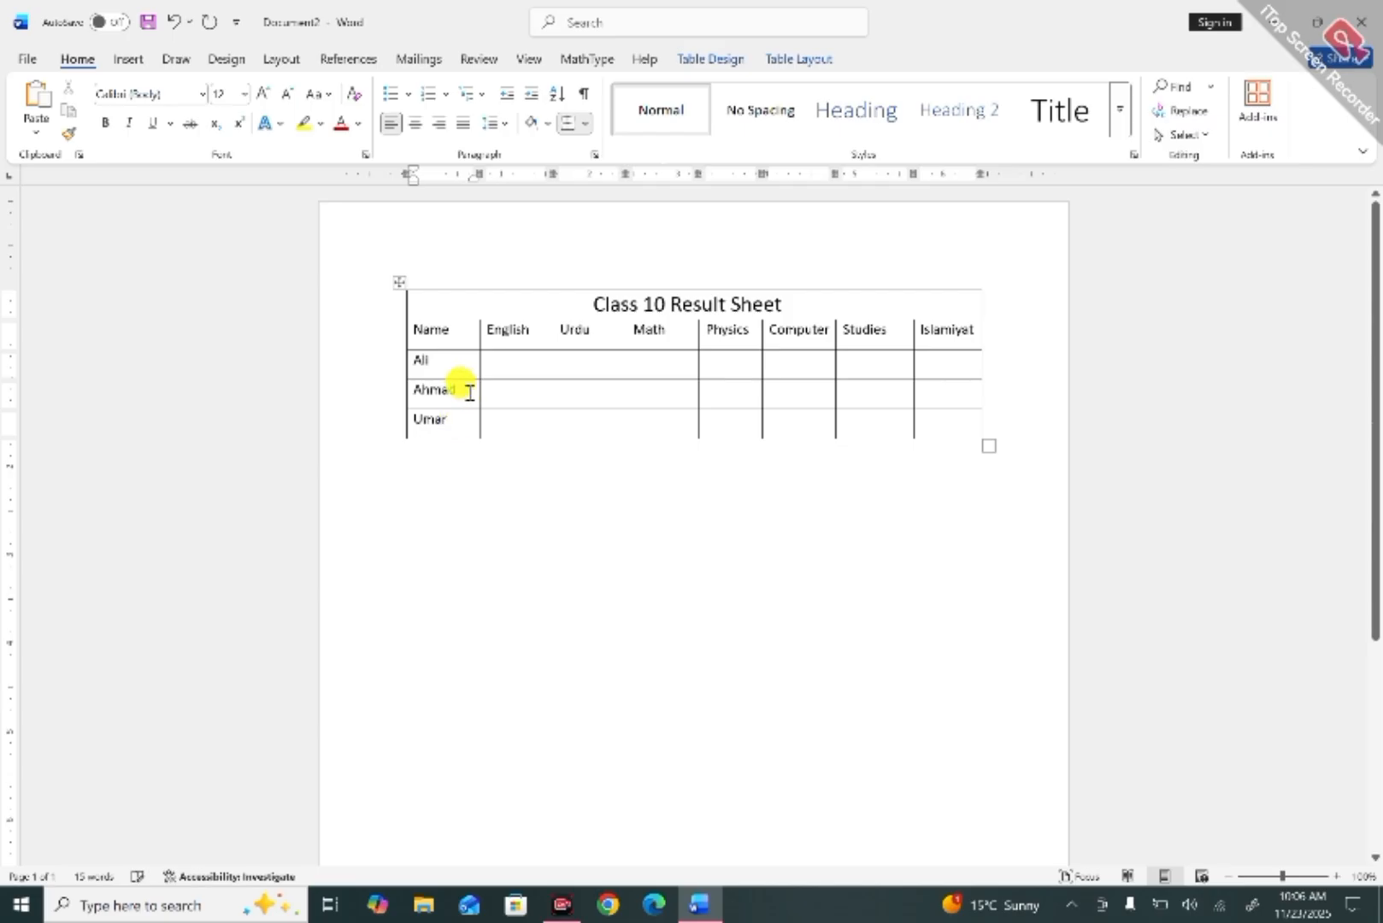
key(Return)
key(Return)
key(Return)
key(Return)
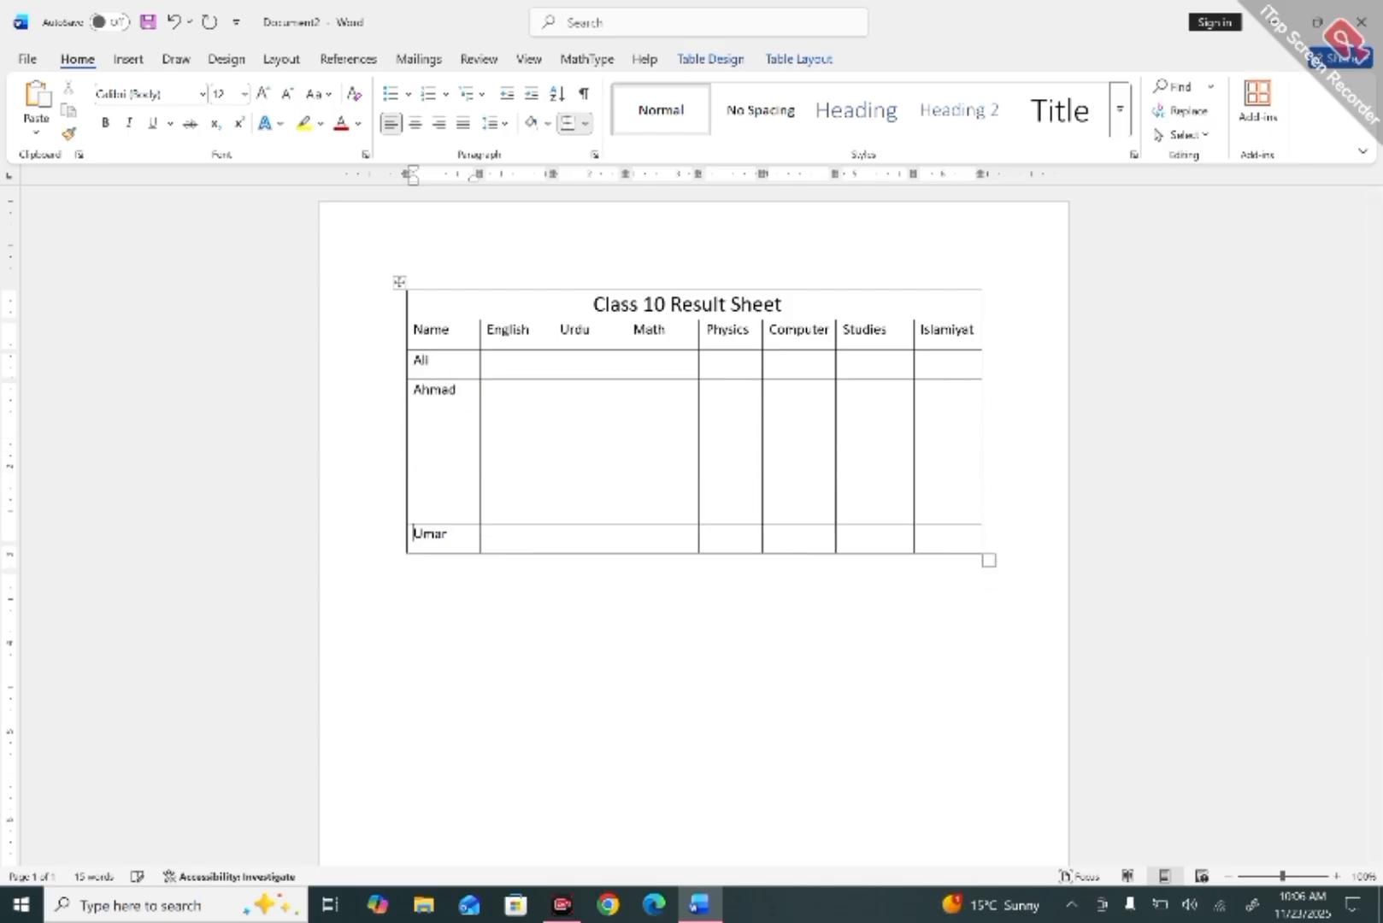
key(BackSpace)
key(BackSpace)
key(BackSpace)
key(BackSpace)
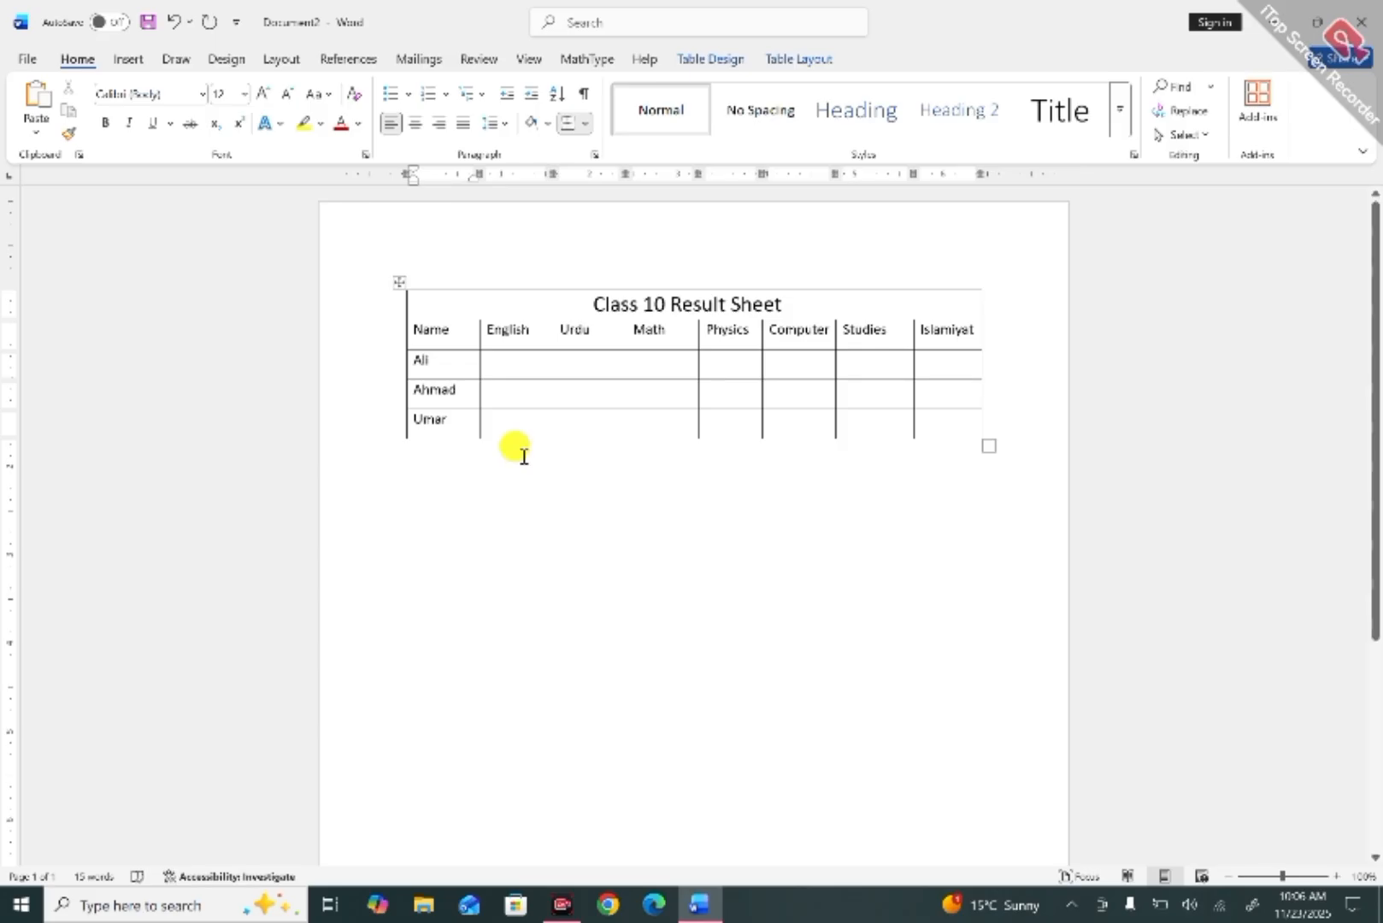
Fill the first student's row with the marks 56, 78, 89, 67, 56, 45 and 45 from English to Islamiyat.
click(495, 425)
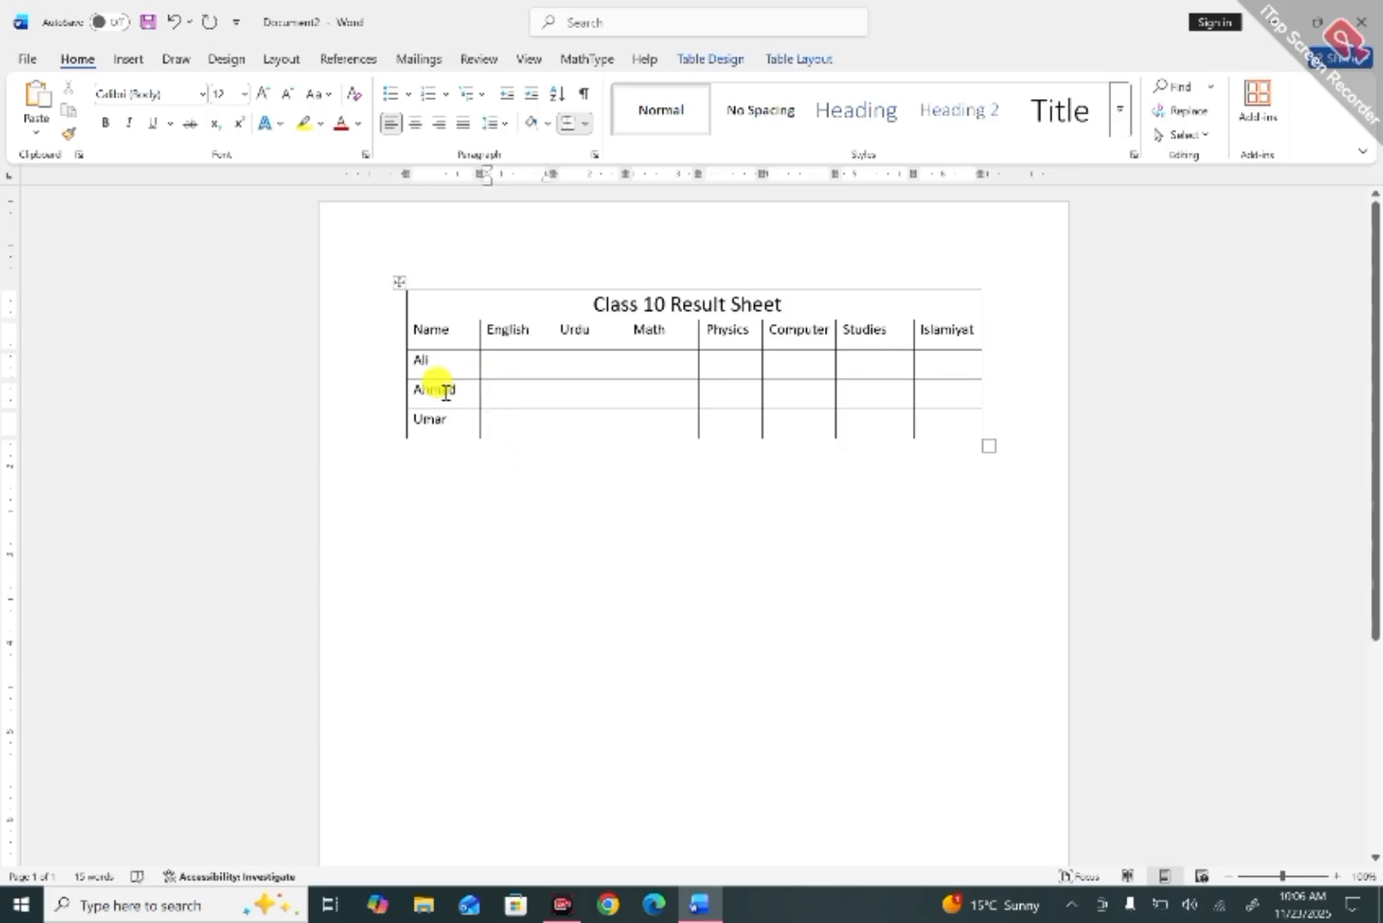
key(Tab)
key(Tab)
key(Tab)
key(Tab)
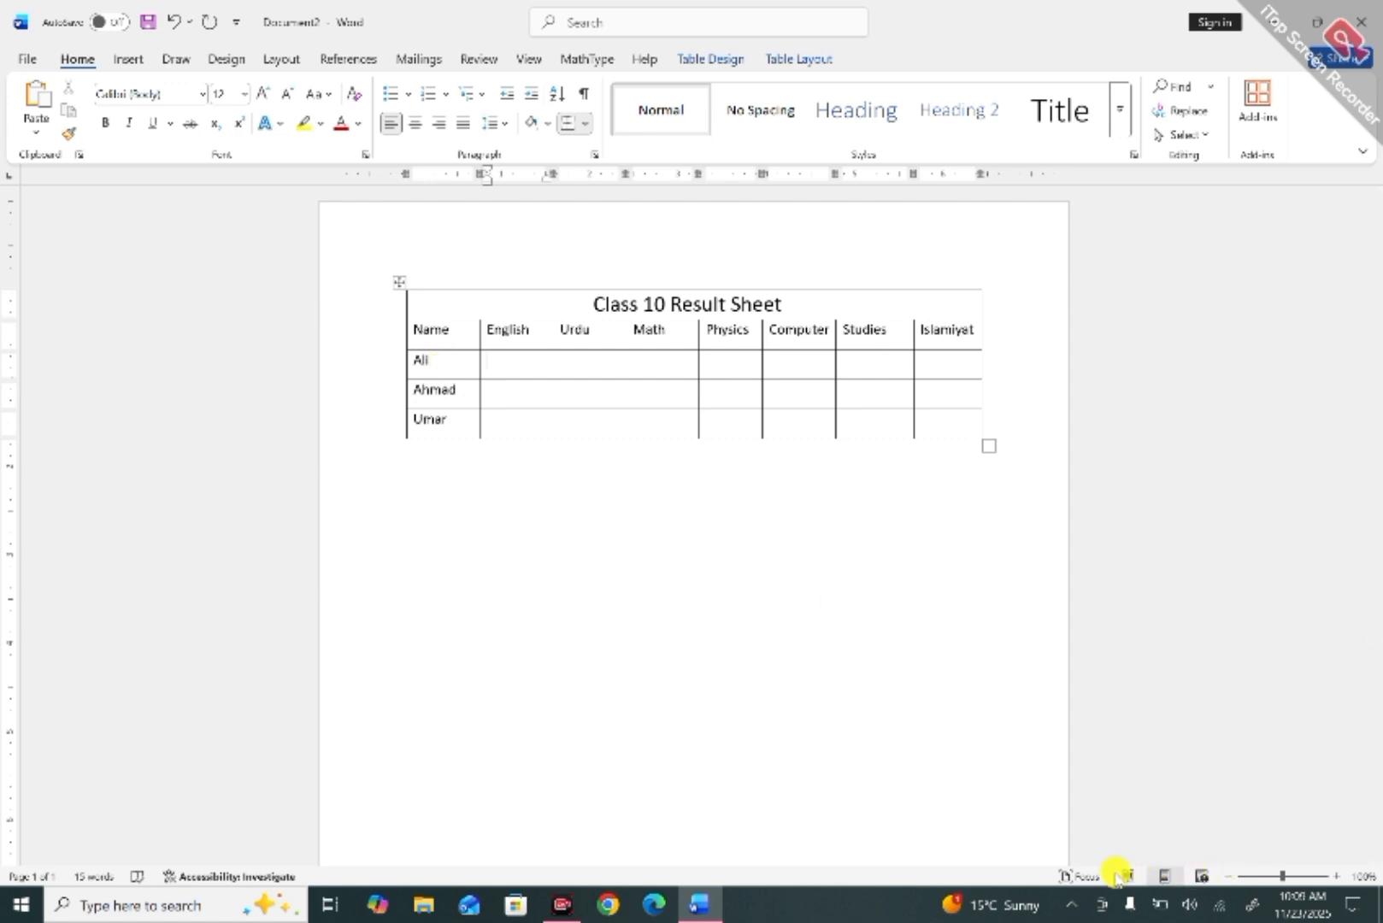
text(78)
key(Tab)
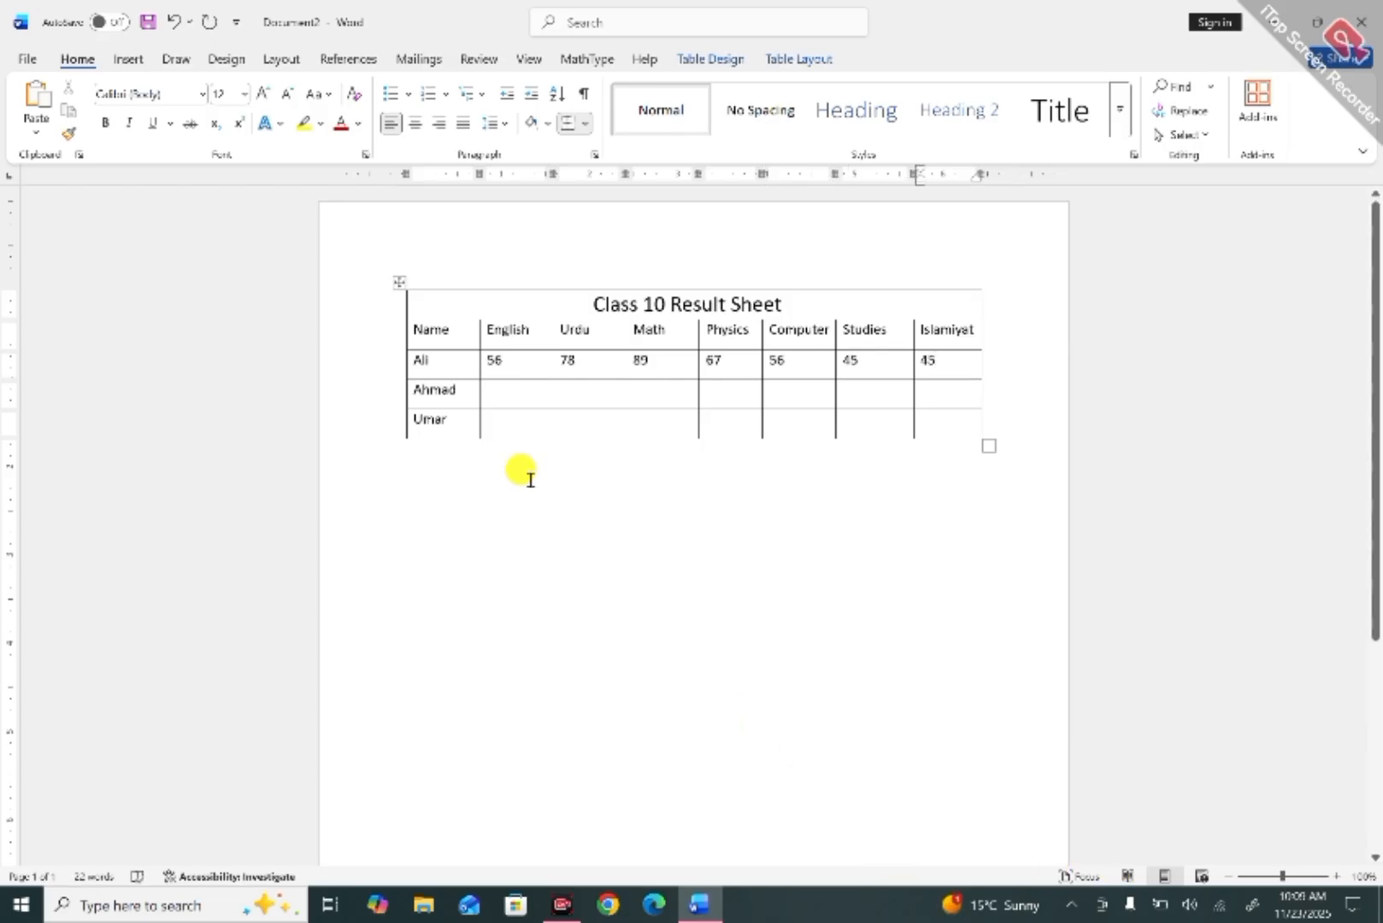
Enter the second student's marks: English 56, Urdu 67 and Math 78.
key(Tab)
key(Tab)
text(56)
key(Tab)
text(67)
key(Tab)
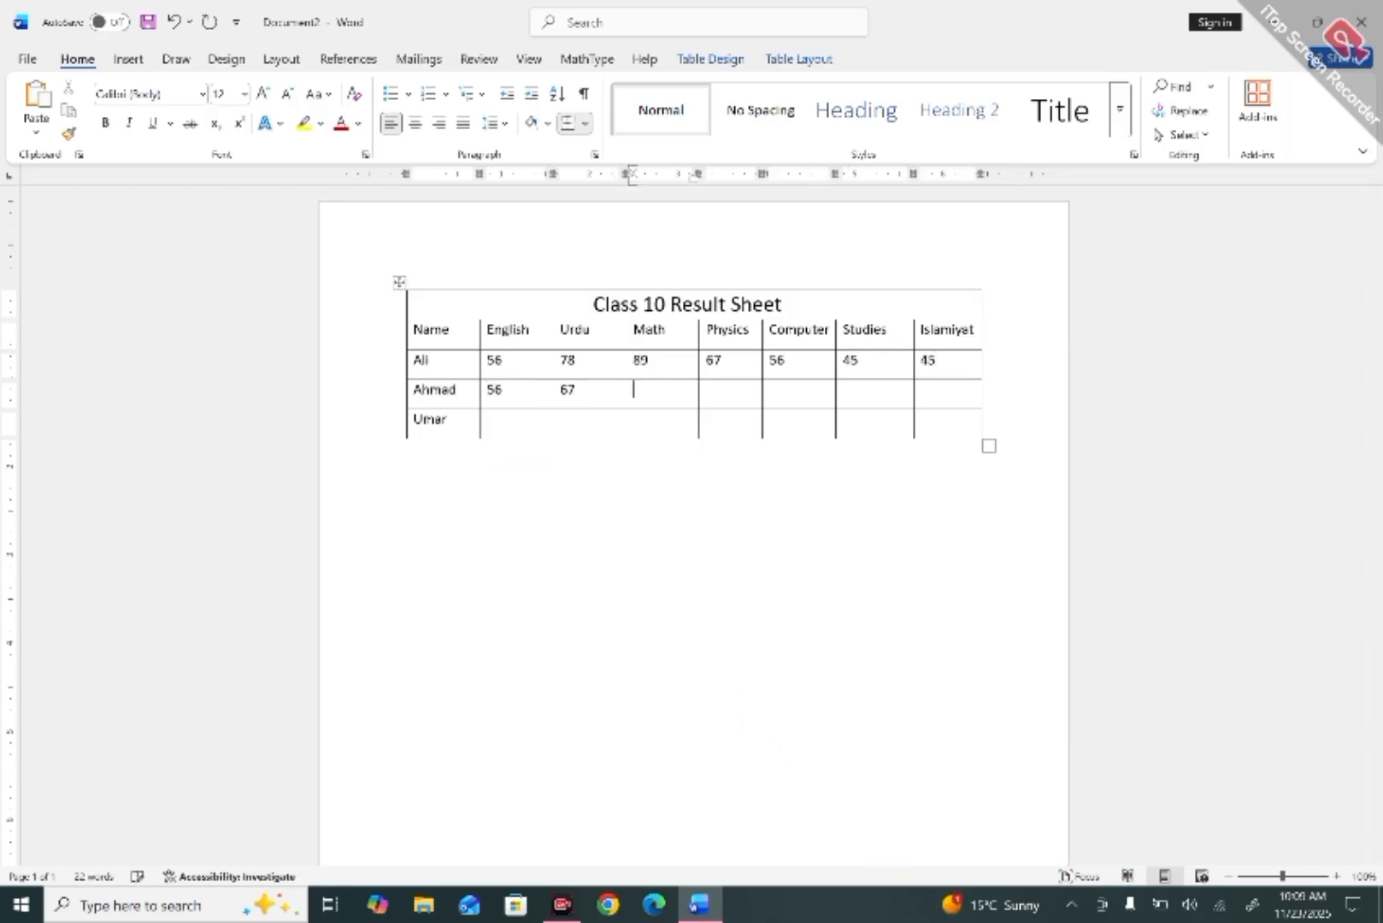
text(78)
key(Tab)
Enter the second student's remaining marks: Physics 79, Computer 67, Studies 56 and Islamiyat 44.
text(79 )
text(67)
key(Tab)
text(56)
key(Tab)
text(4)
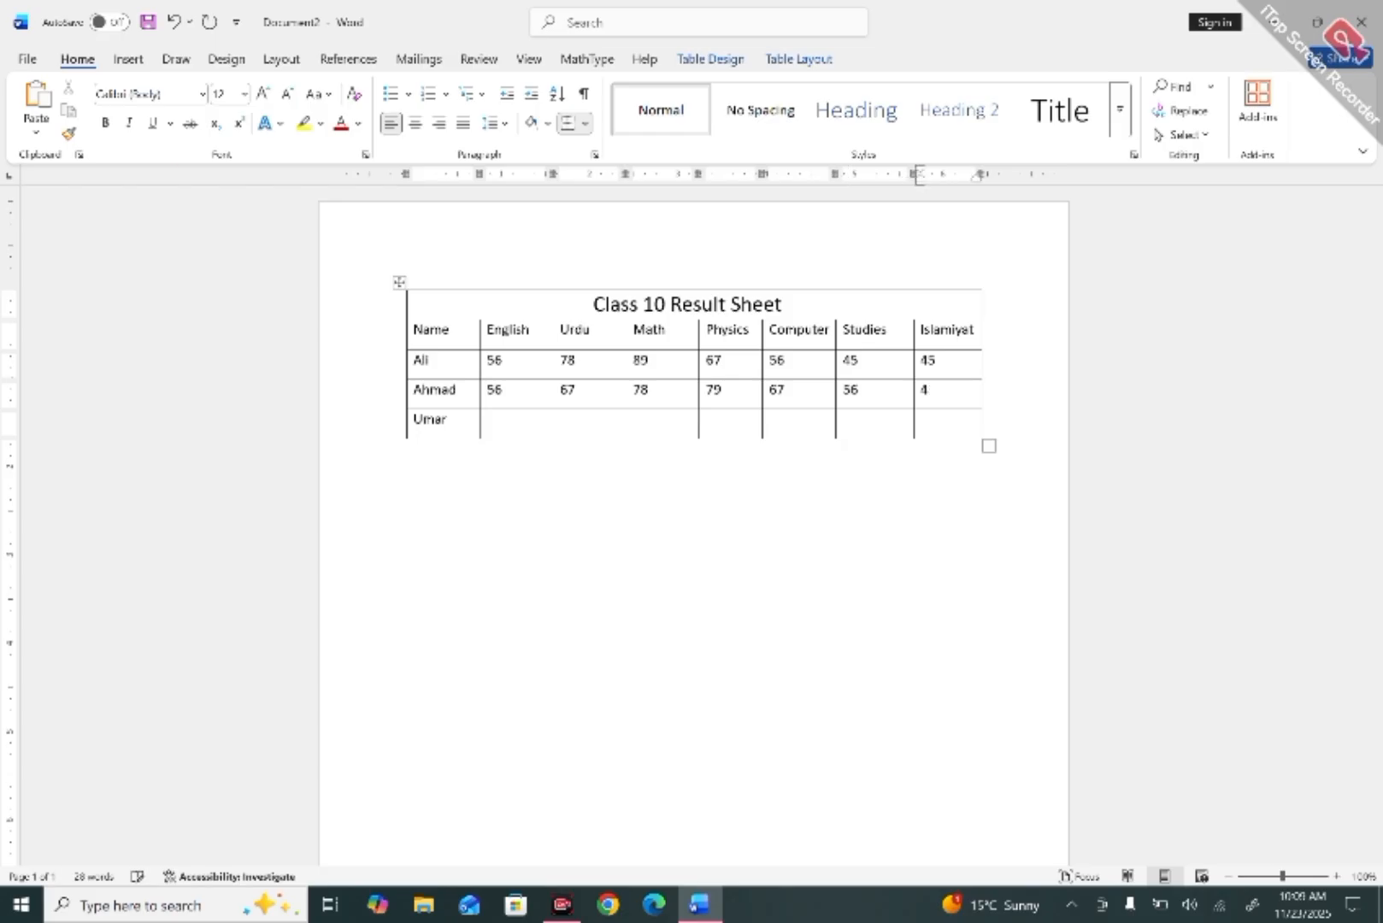
key(XF86AudioRaiseVolume)
text(4)
Fill the third student's row with 576, 67, 867, 87, 97, 67 and 56 from English to Islamiyat.
key(Tab)
key(Tab)
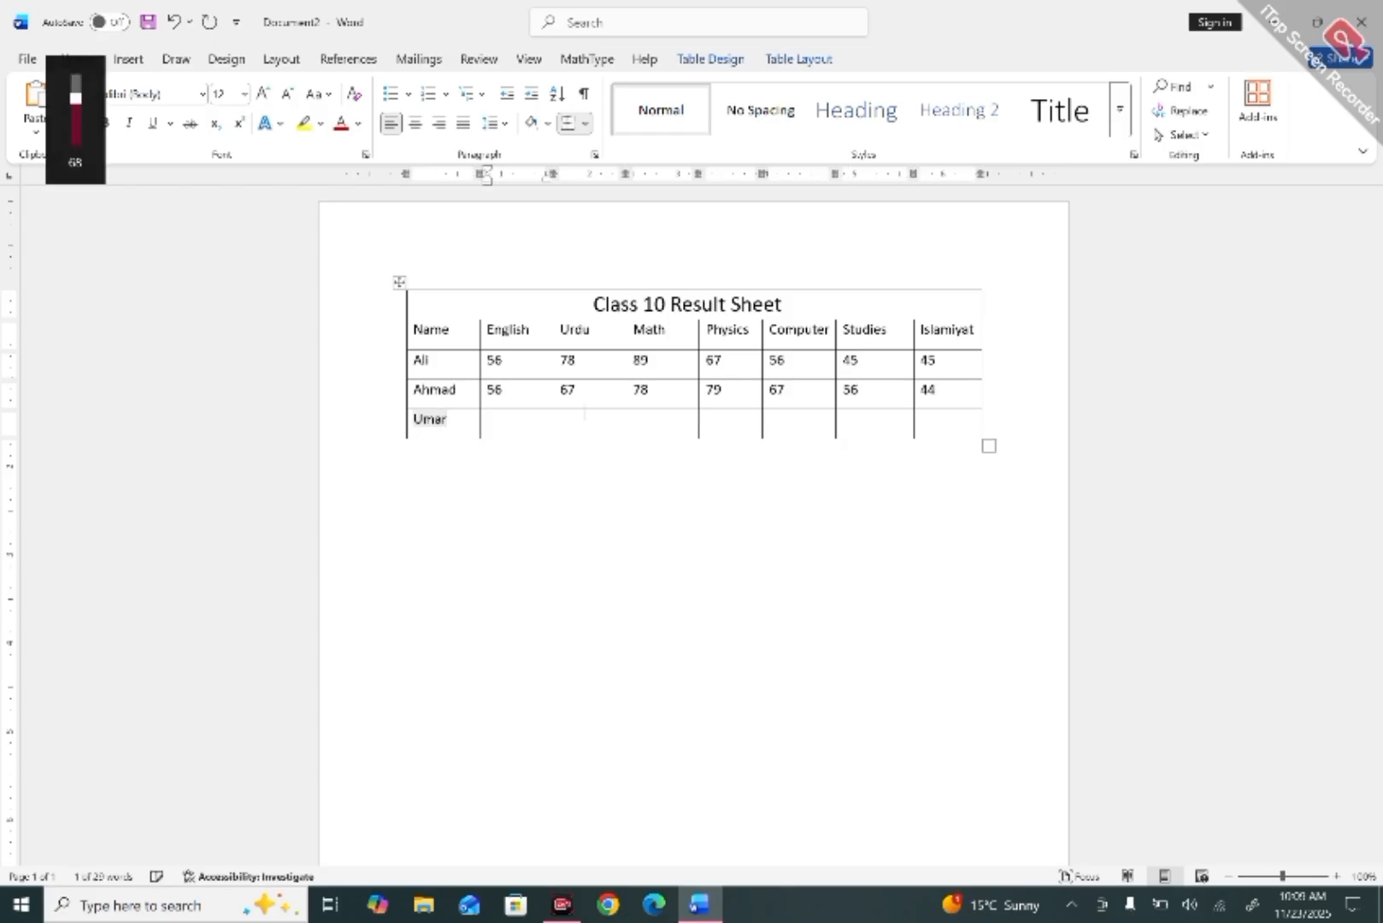
text(576)
key(Tab)
text(67)
key(Tab)
text(867)
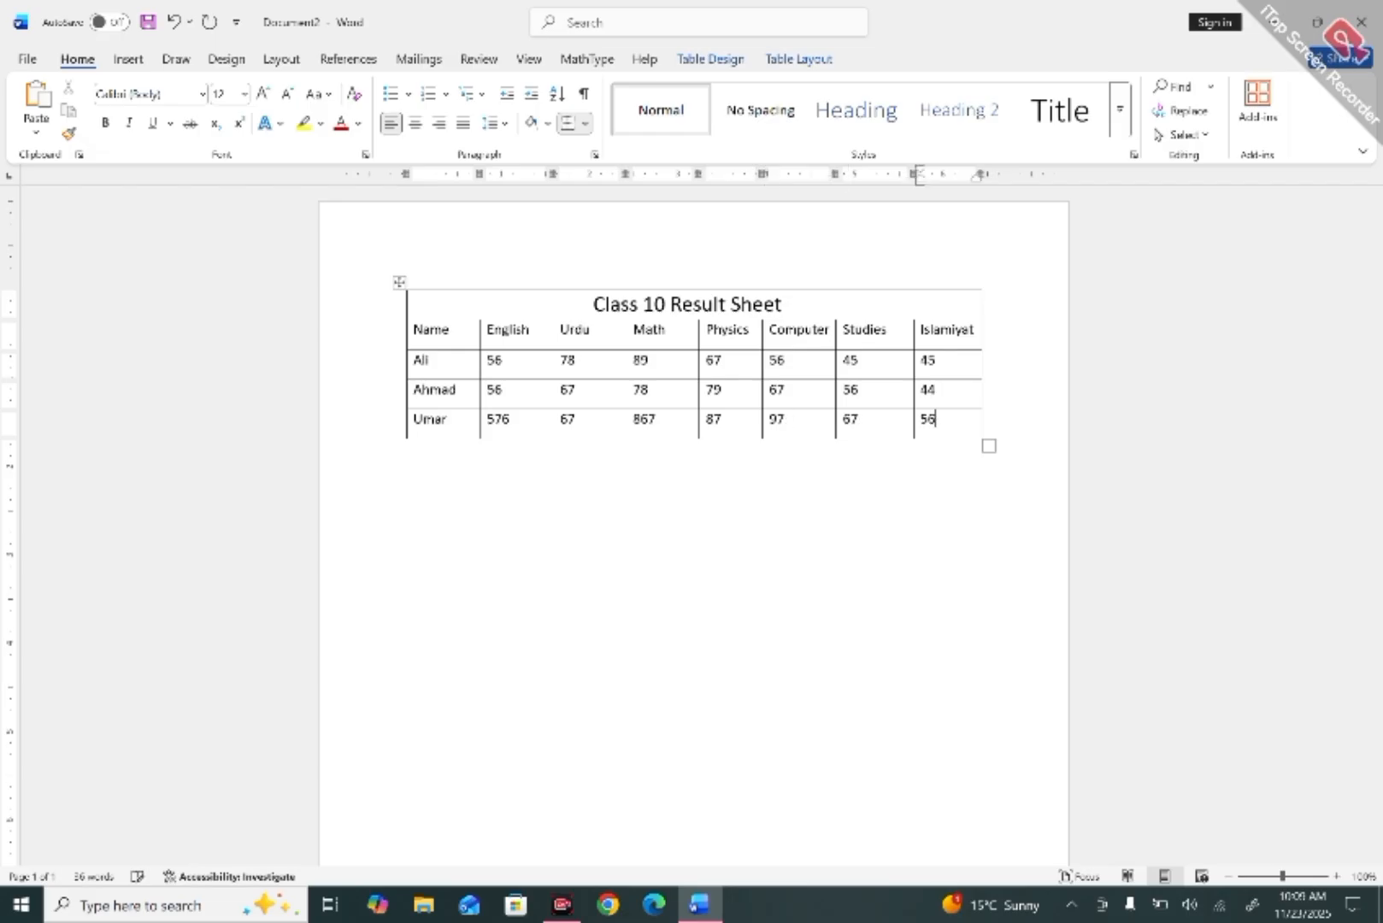
Correct the third student's Math mark to 86 and English mark to 57.
click(654, 419)
key(BackSpace)
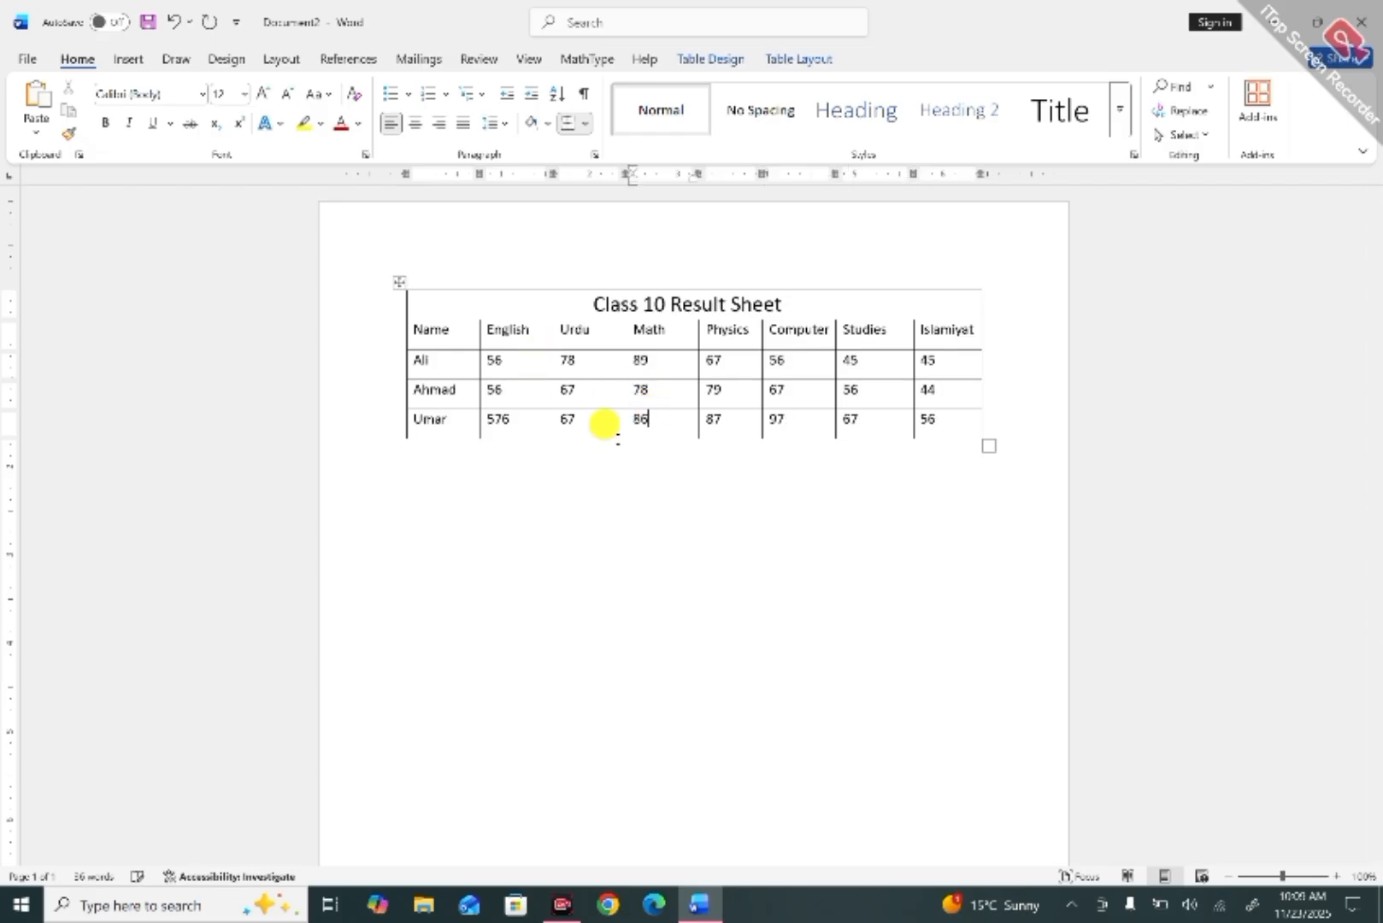
click(530, 420)
key(BackSpace)
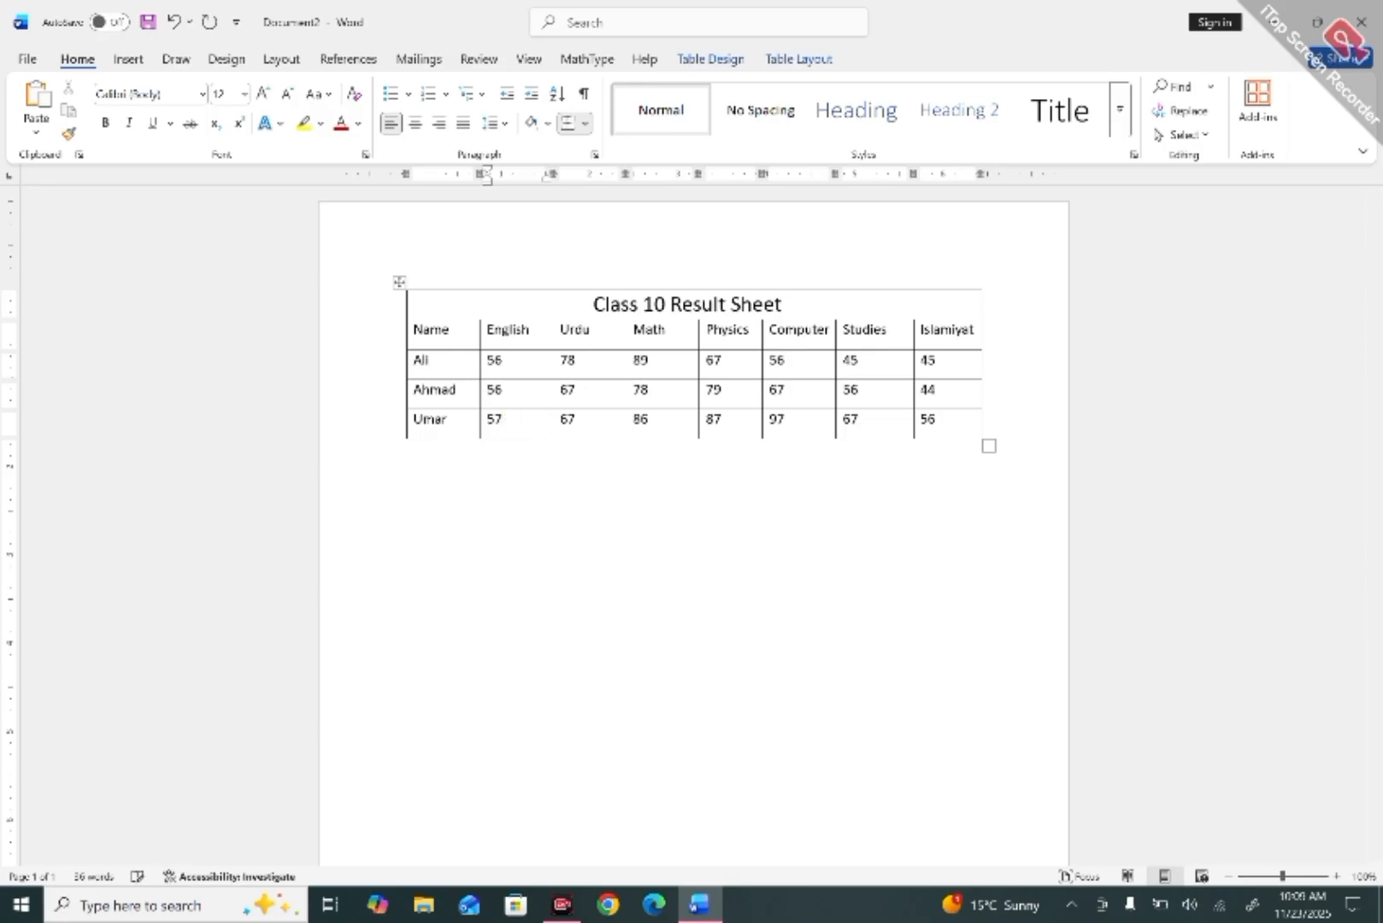
Align the text of the heading and student rows to top center, and switch it to top right.
click(774, 362)
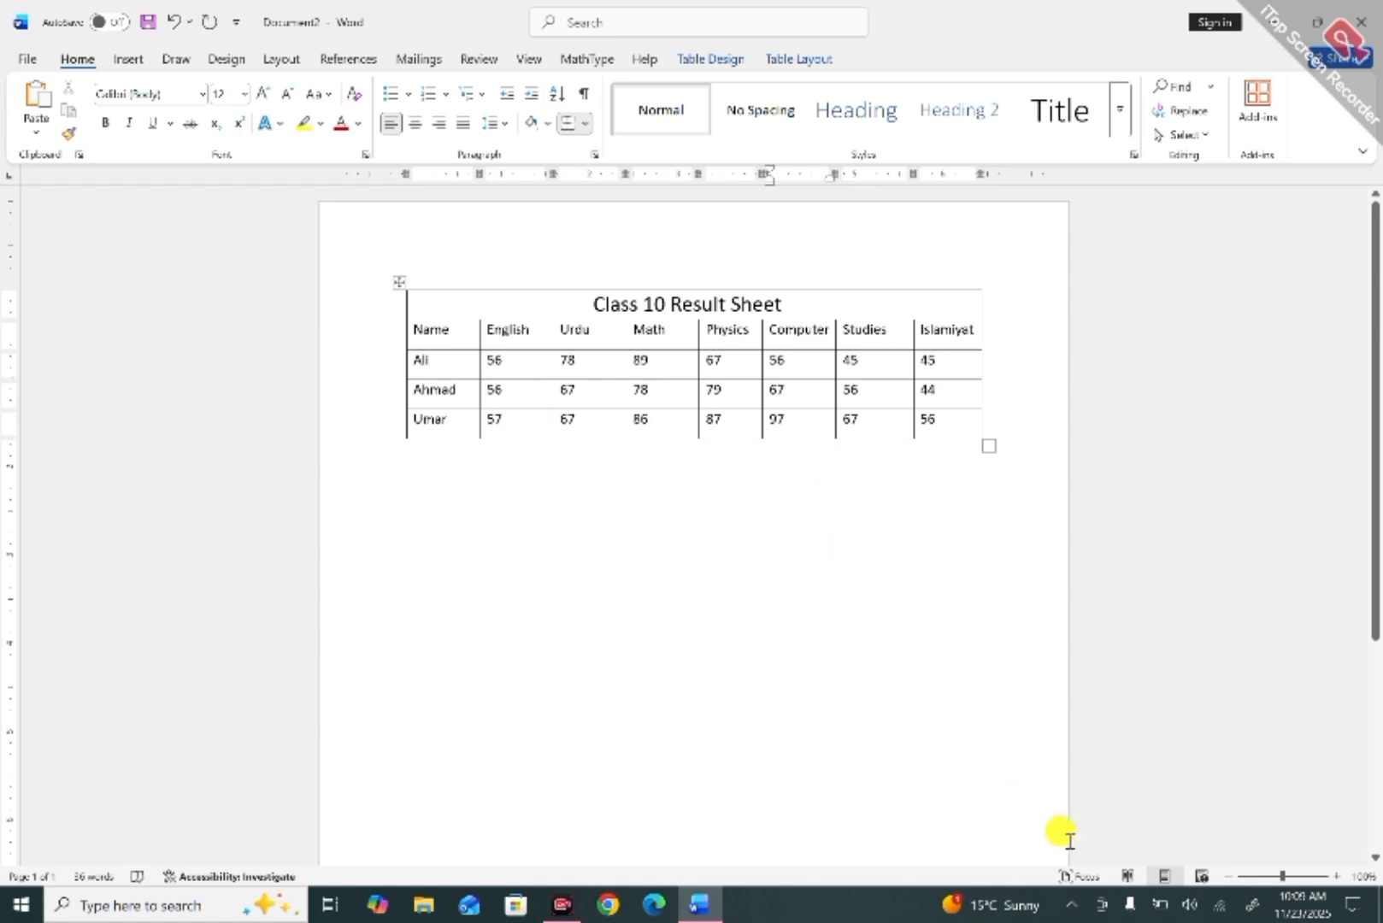
click(791, 58)
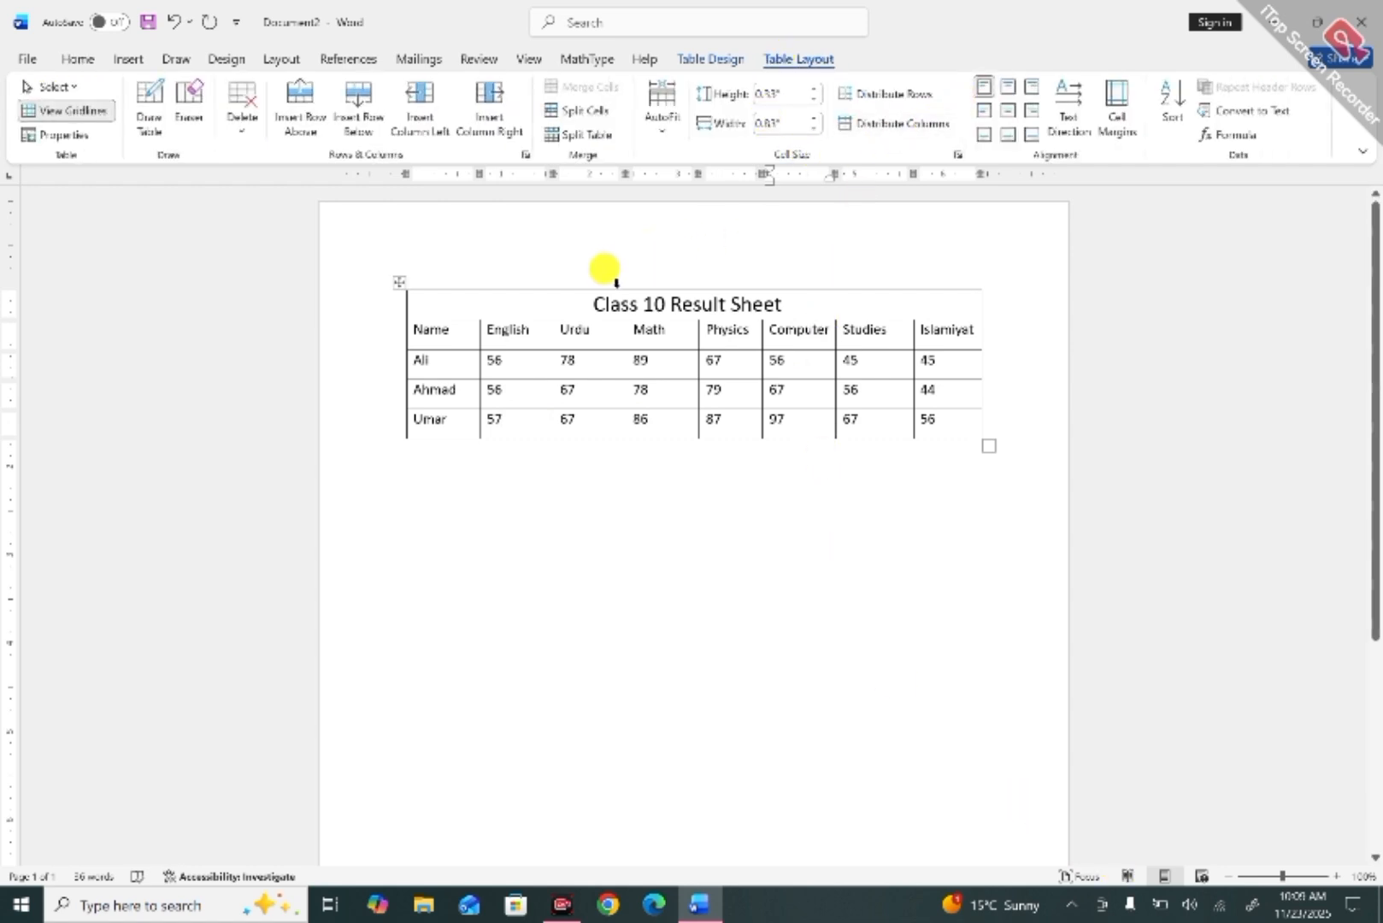
drag(416, 329, 919, 419)
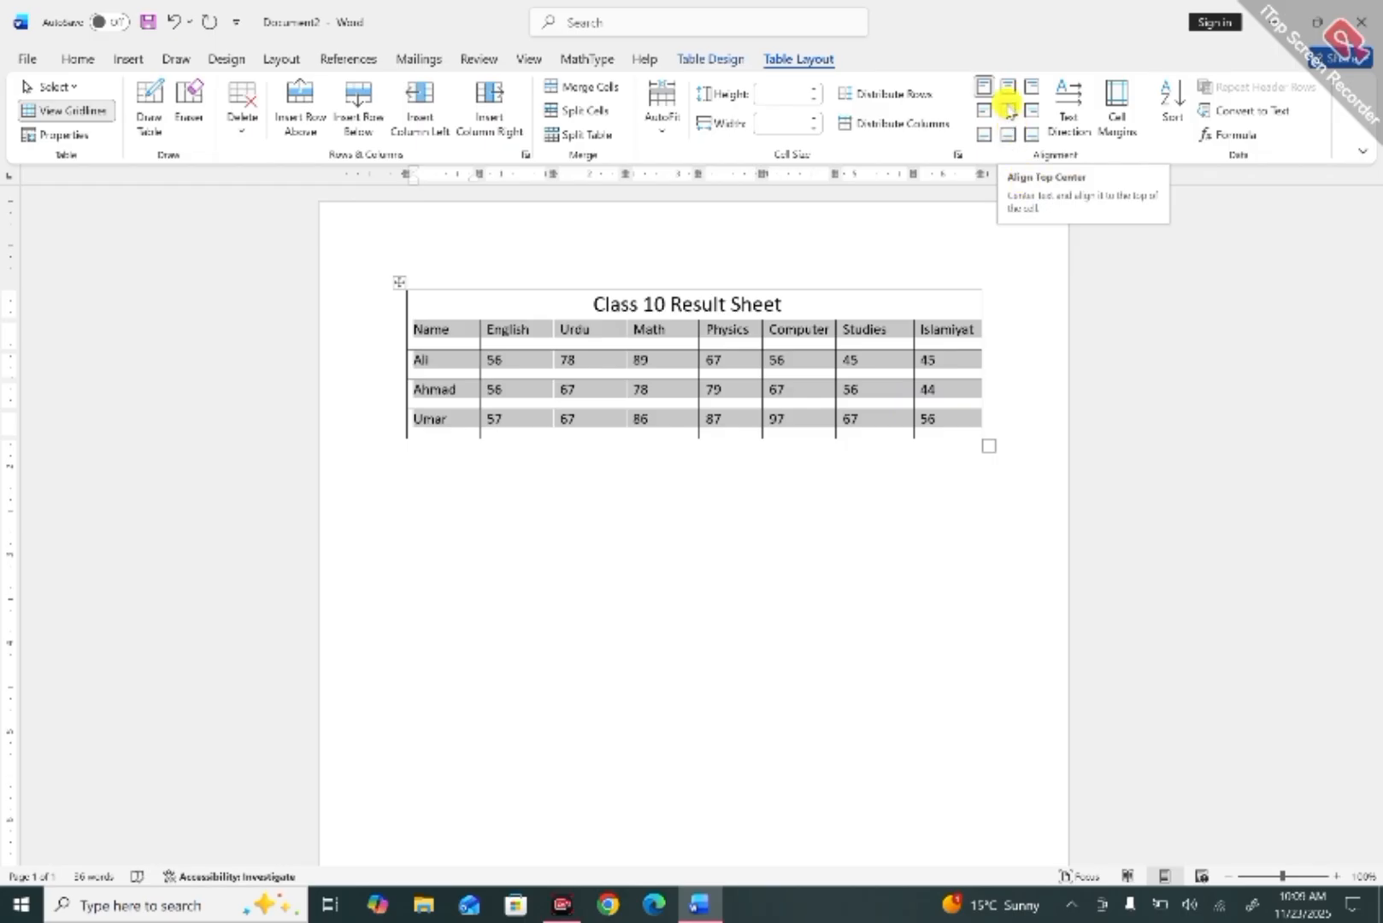
click(1009, 85)
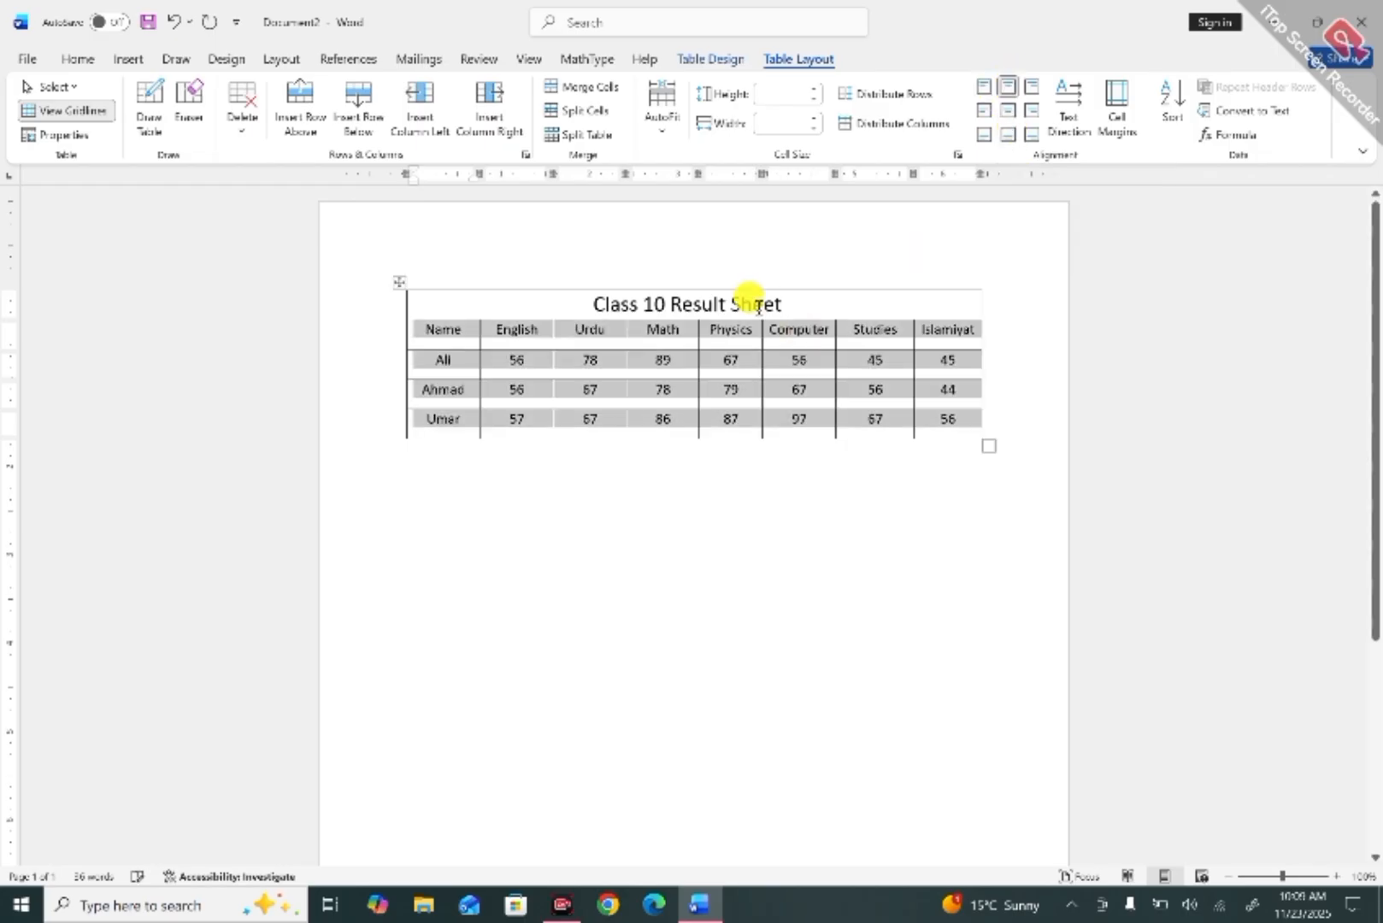
click(1028, 89)
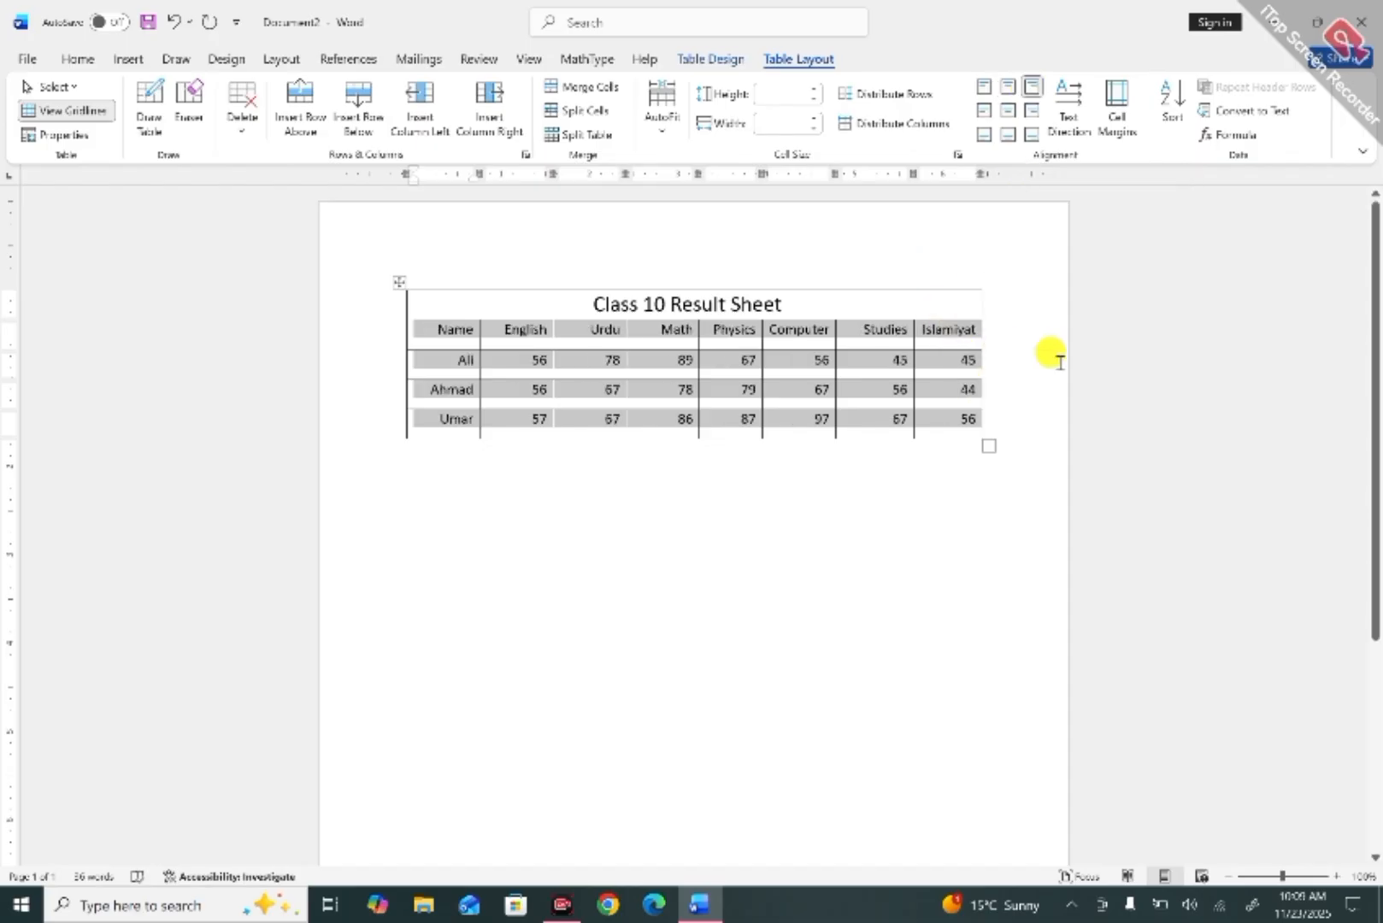
Enlarge the whole table to rows about 0.47" high and select all cells below the title row.
drag(987, 443, 996, 501)
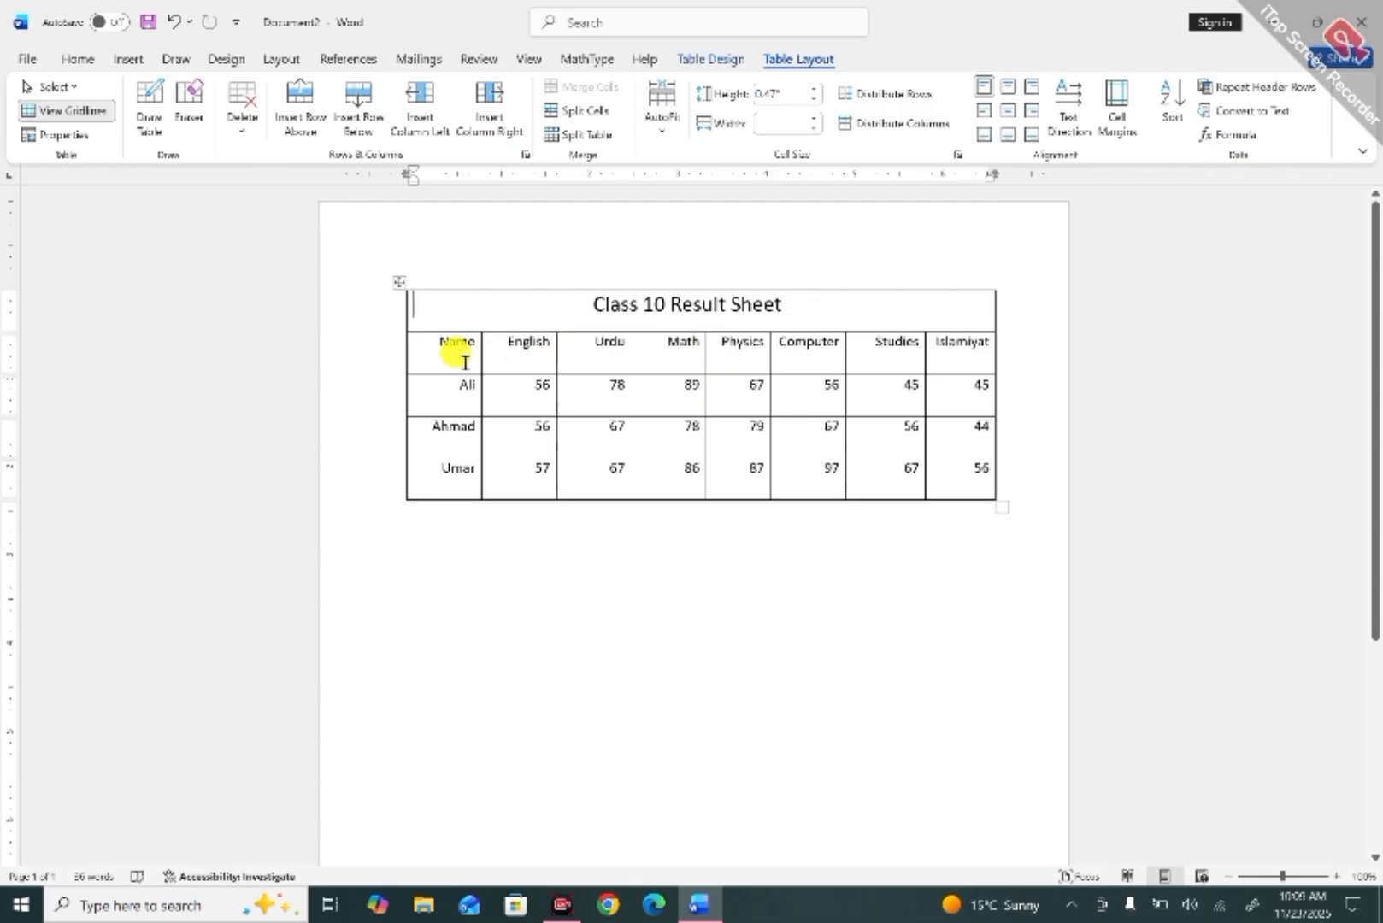
drag(443, 347, 964, 473)
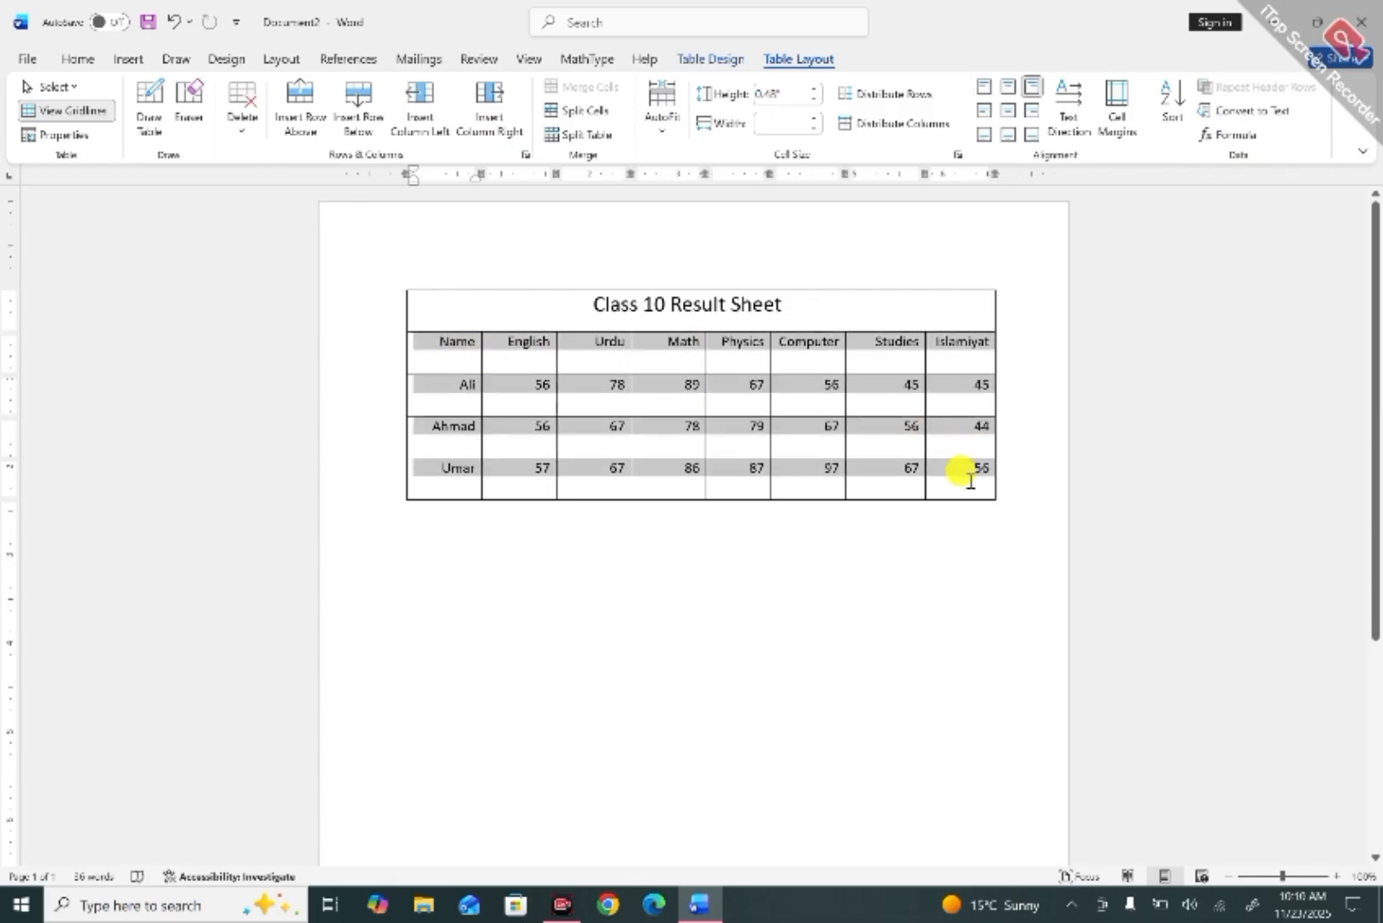
Try the center left, center, center right, bottom left, bottom center and bottom right alignments on the selected cells.
click(983, 113)
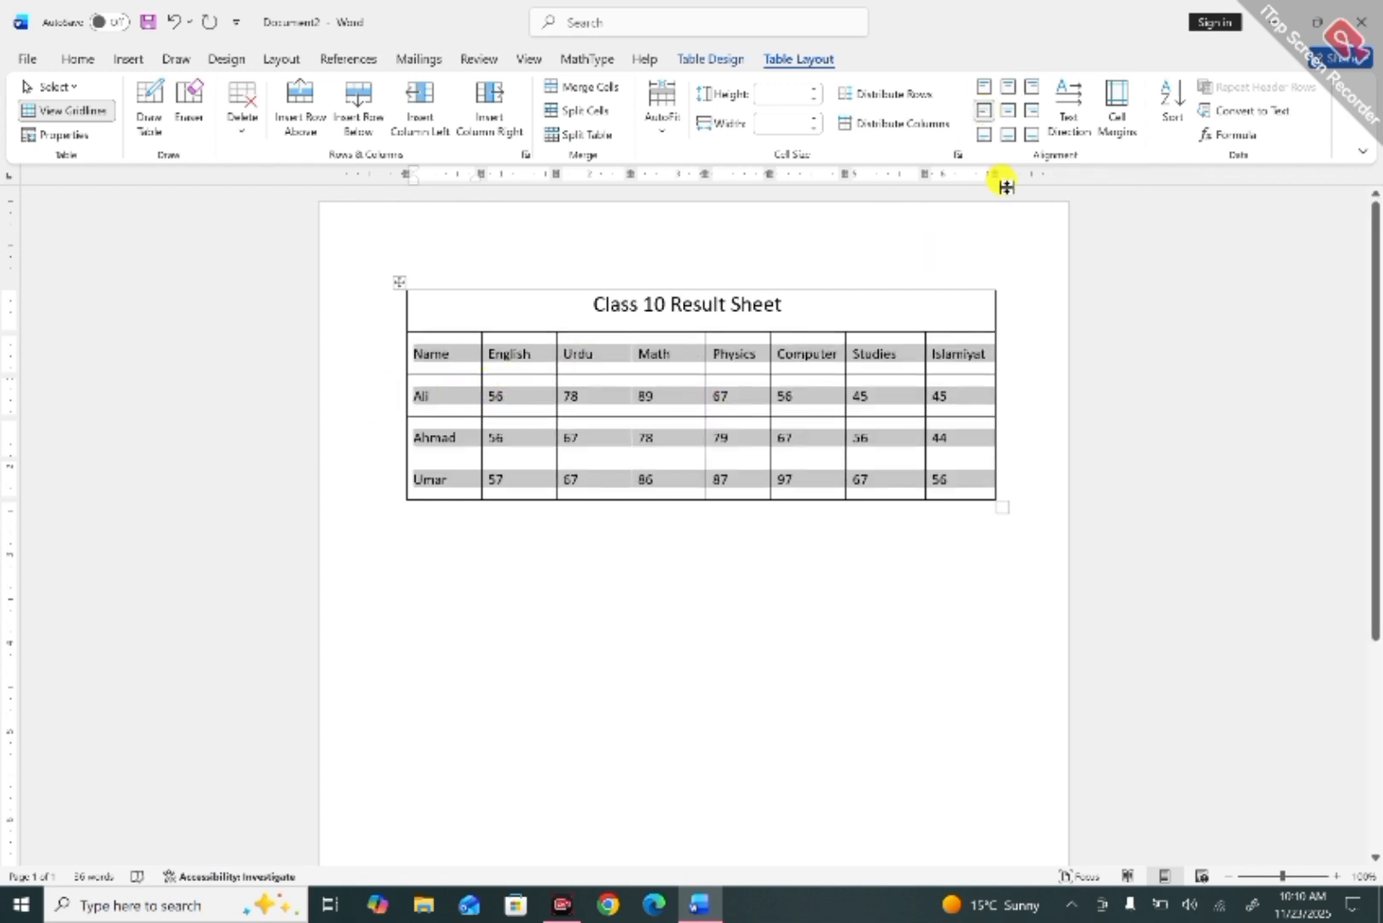
click(1007, 113)
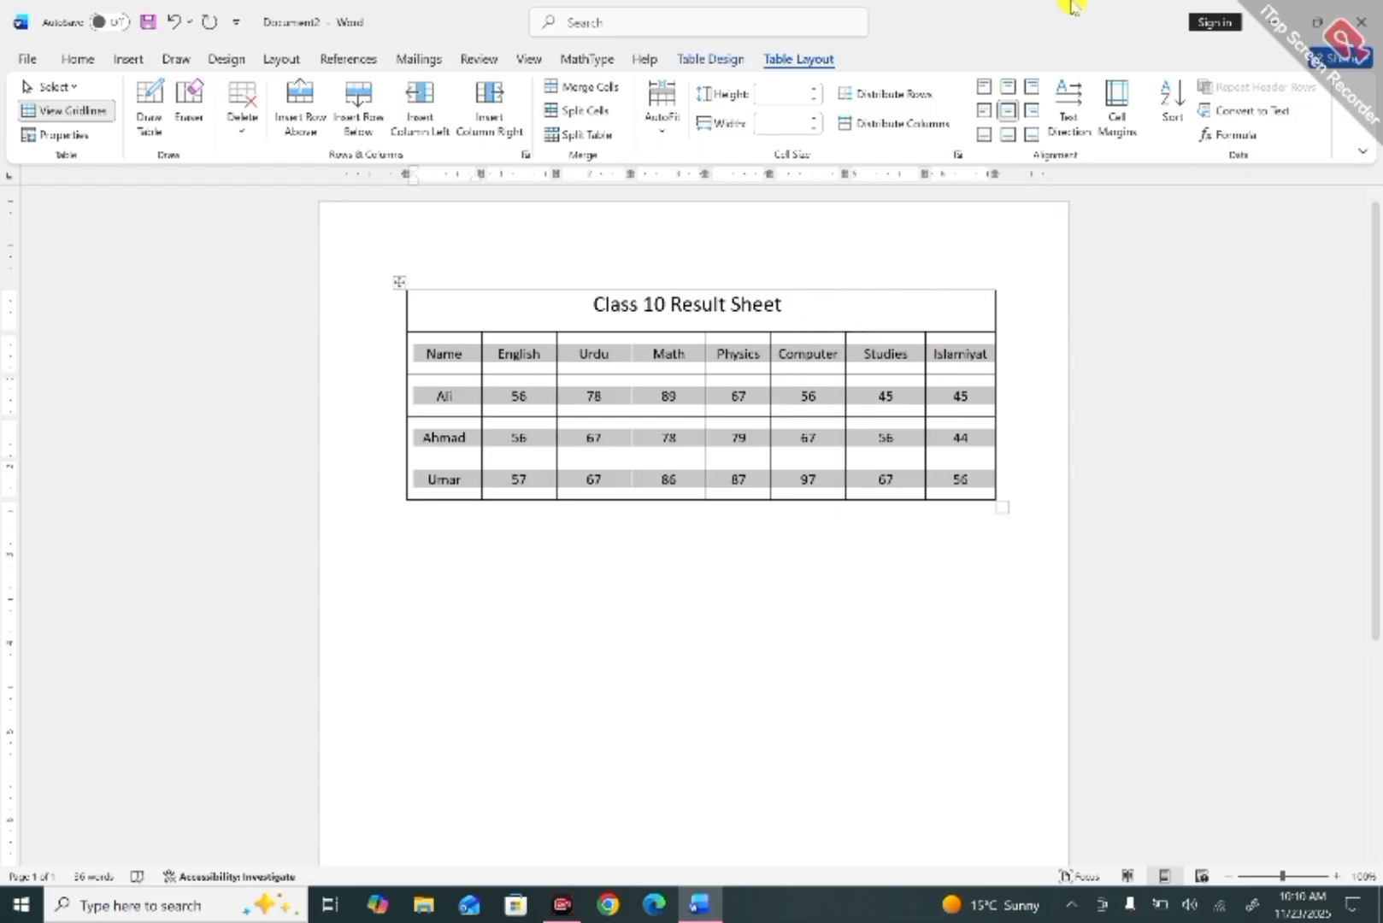
click(1034, 113)
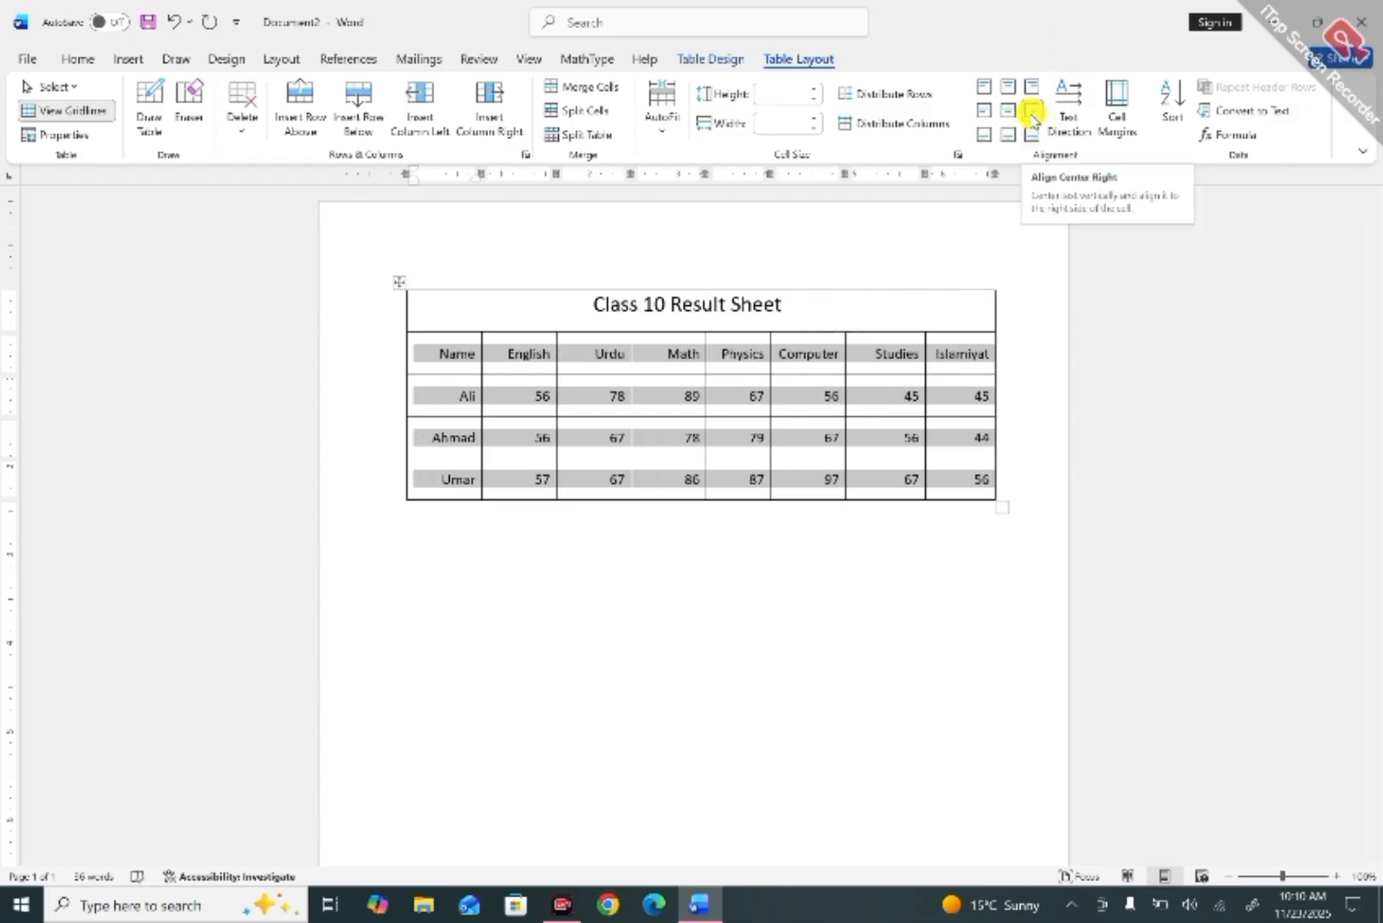
click(986, 135)
click(1005, 137)
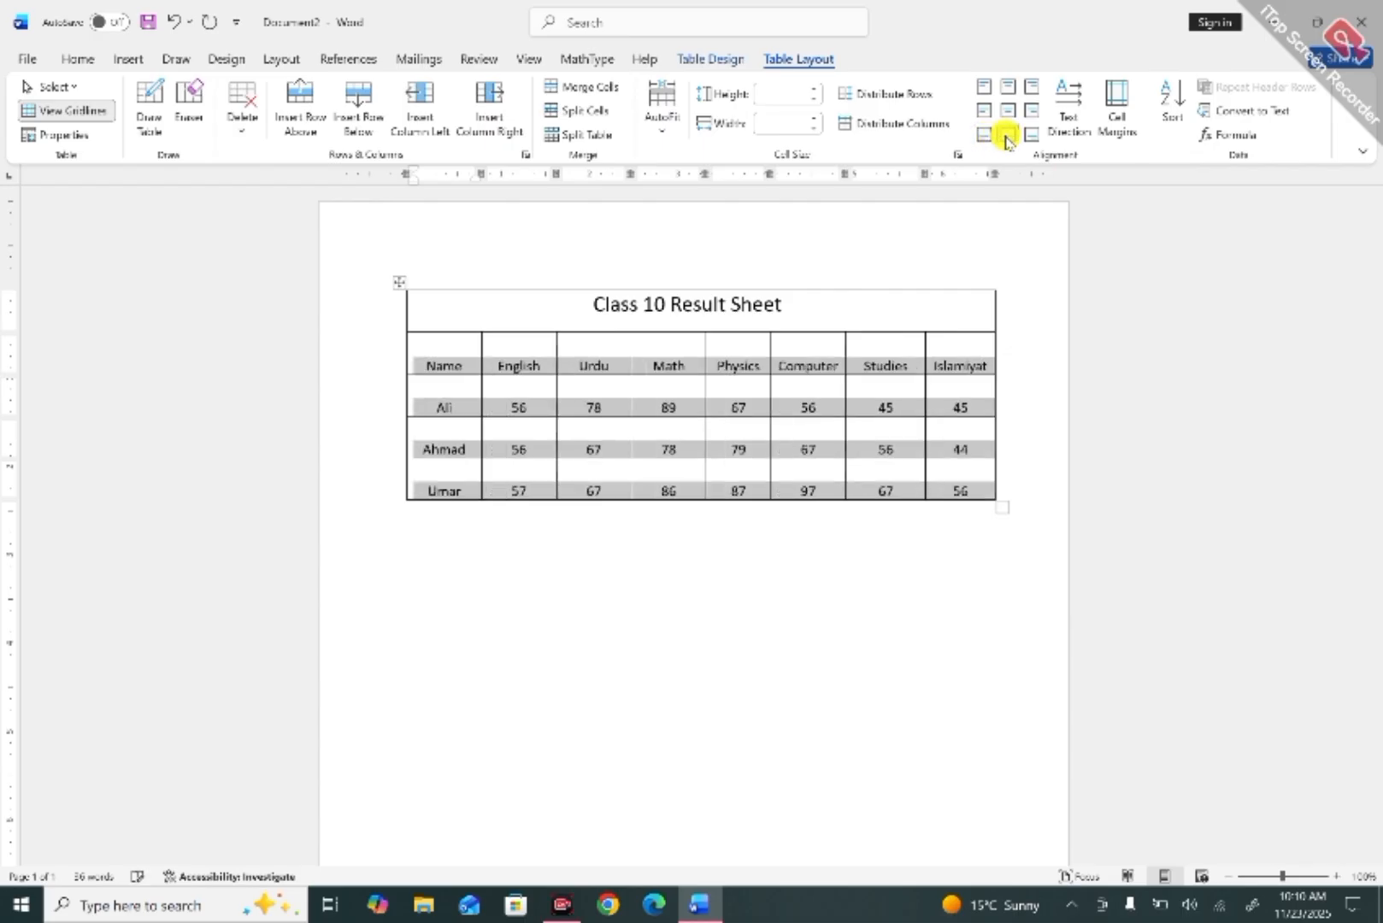
click(1030, 137)
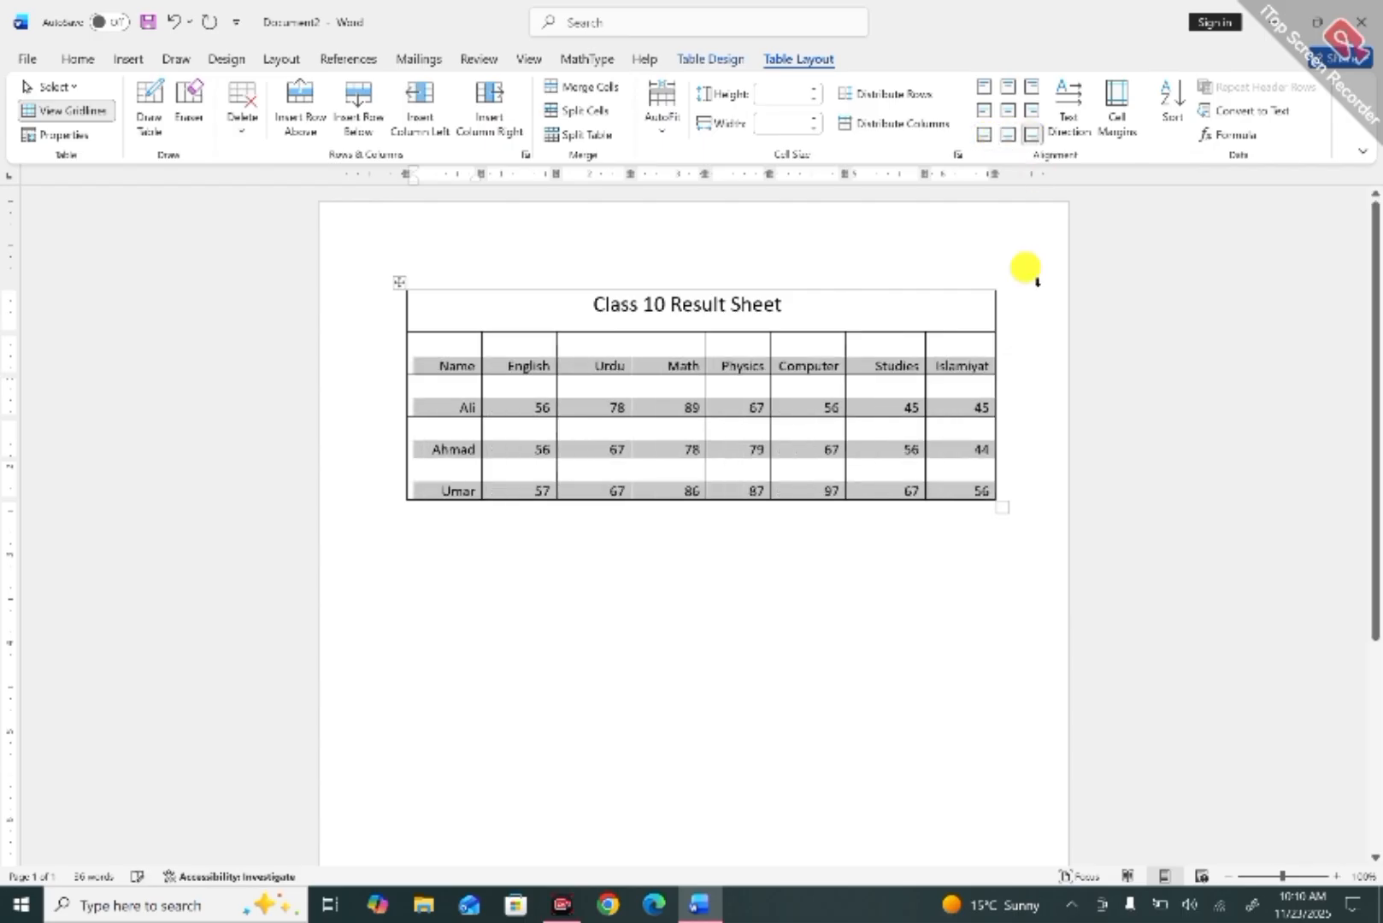
Center the text horizontally and vertically in the heading and student rows and in the title cell.
click(1008, 111)
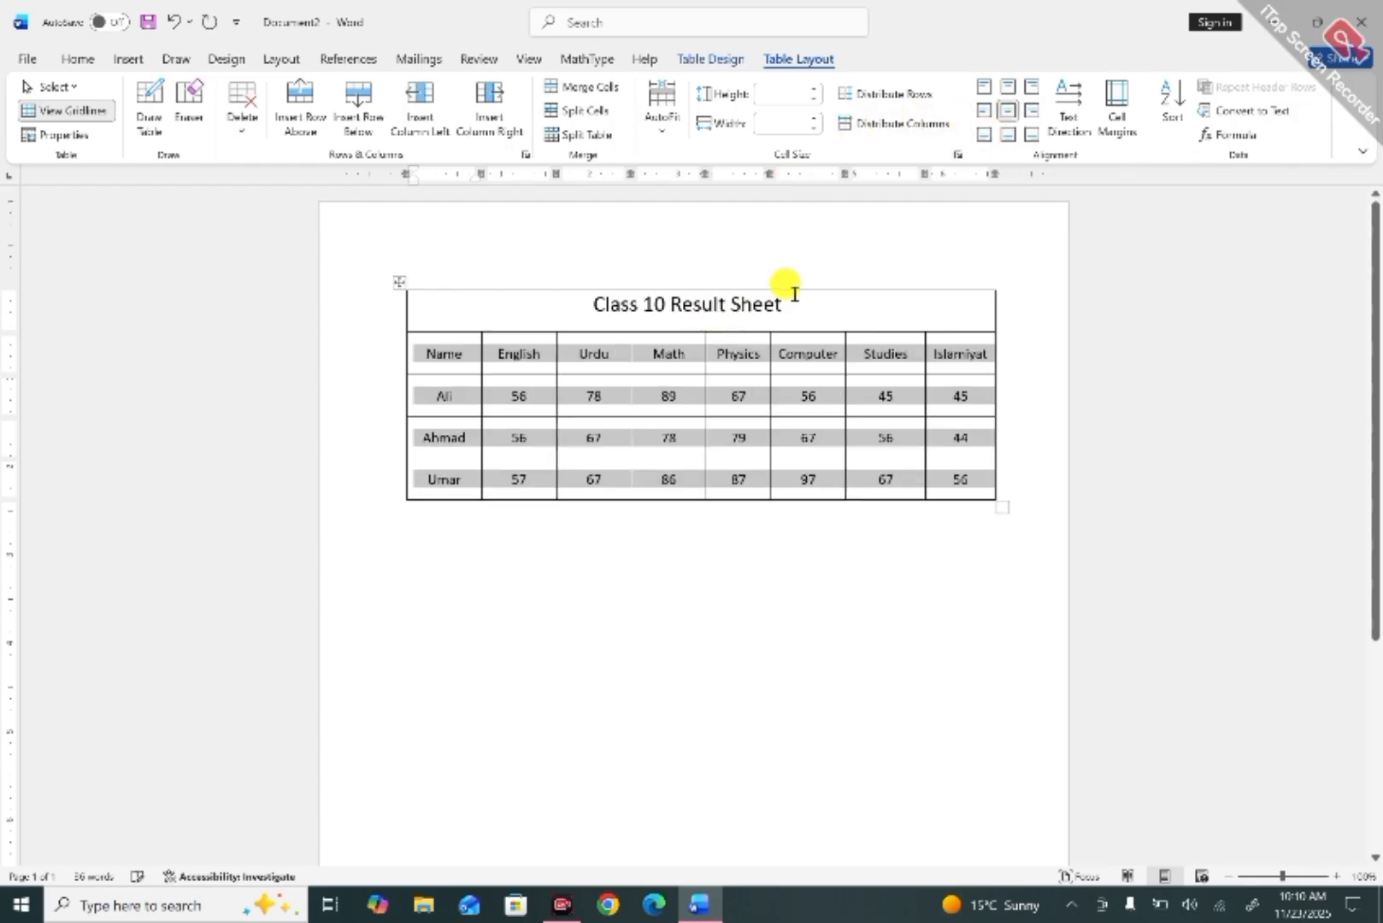
drag(795, 296, 589, 306)
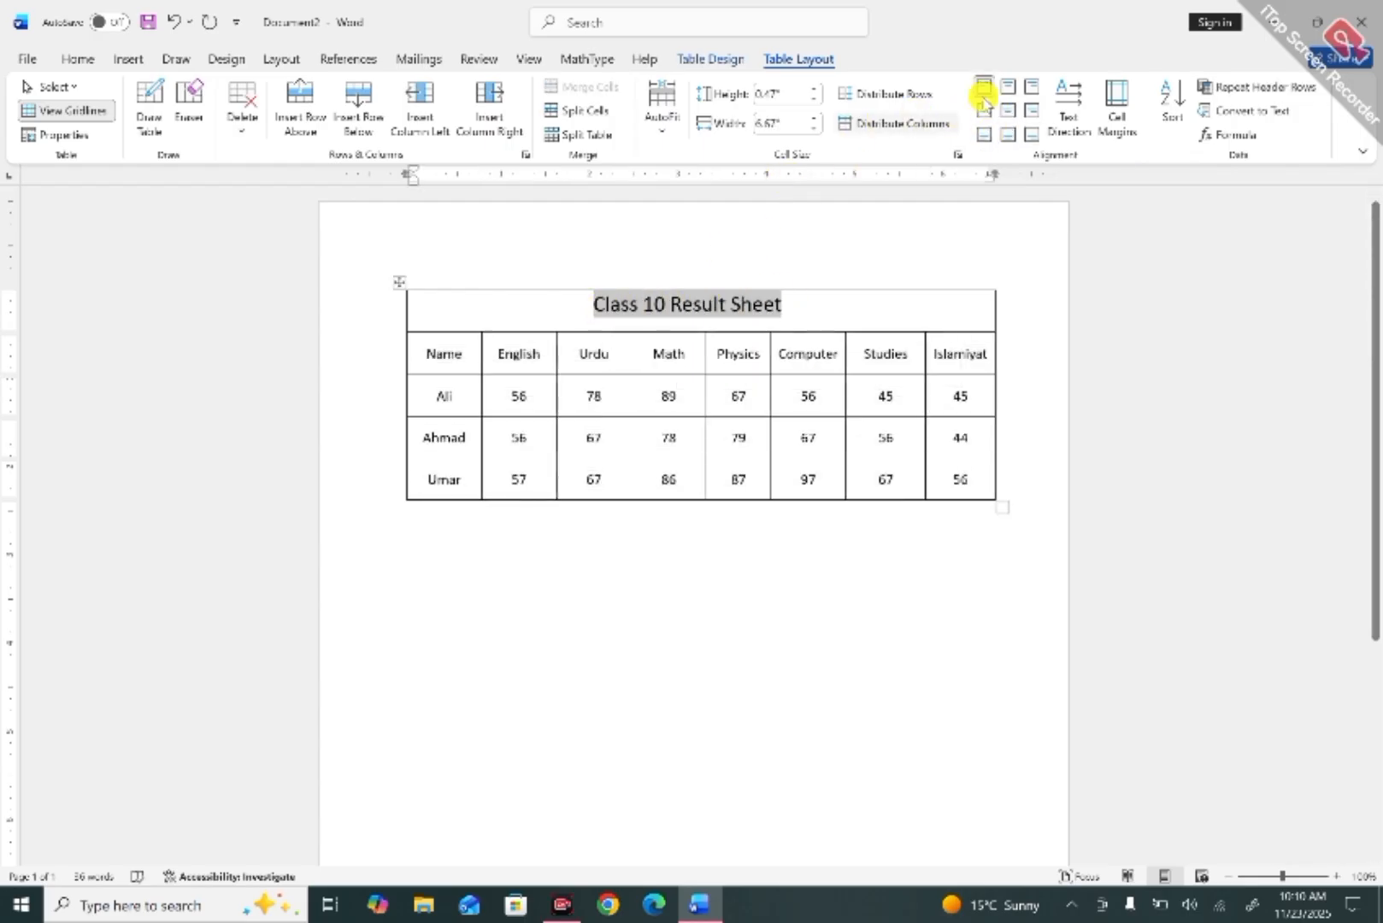
click(1008, 116)
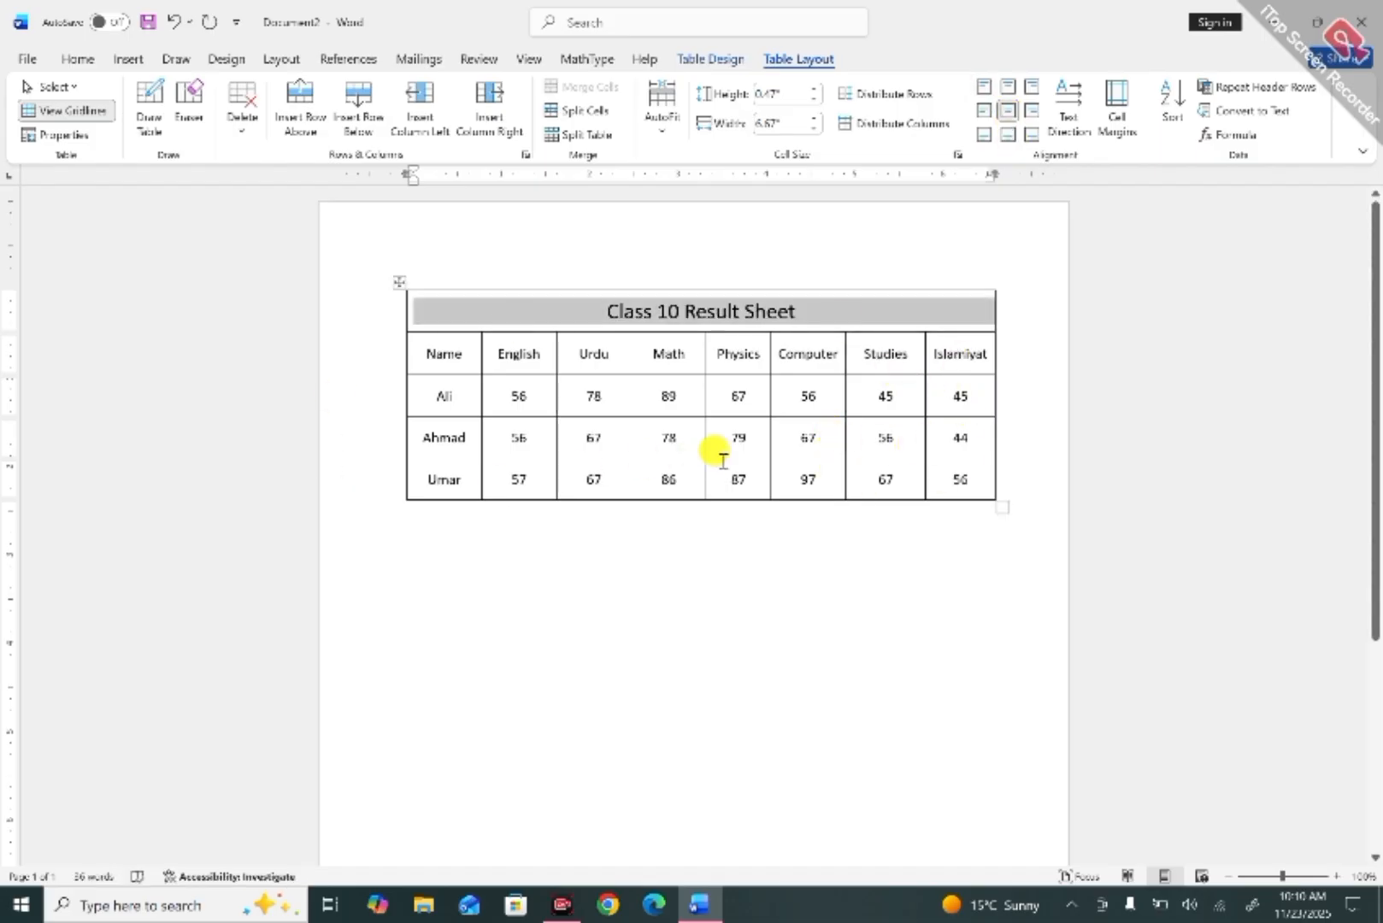
Cycle the text direction of the Islamiyat heading through both vertical orientations and back to horizontal.
click(955, 397)
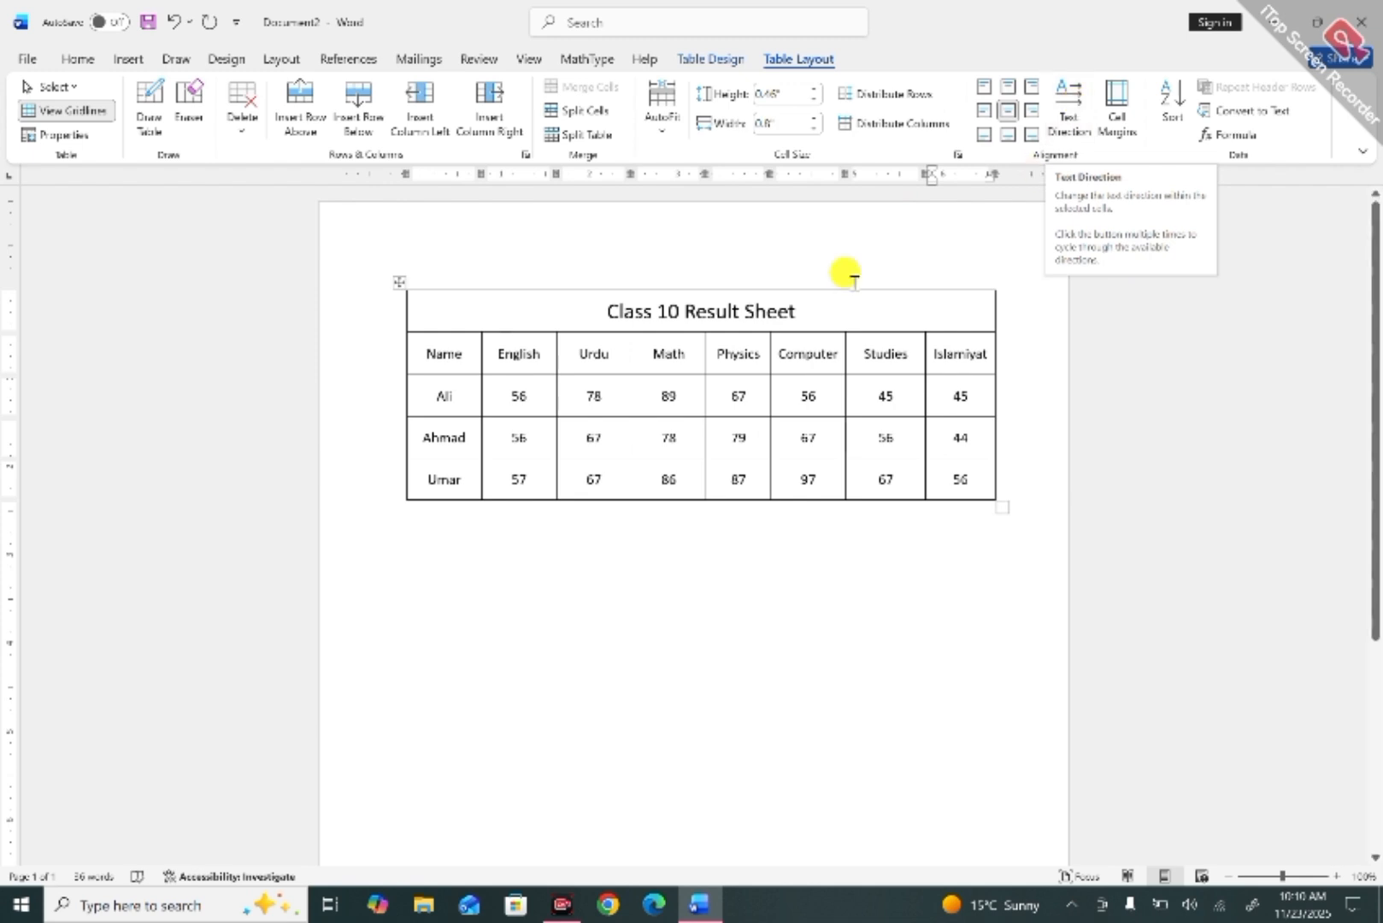
drag(937, 355, 991, 354)
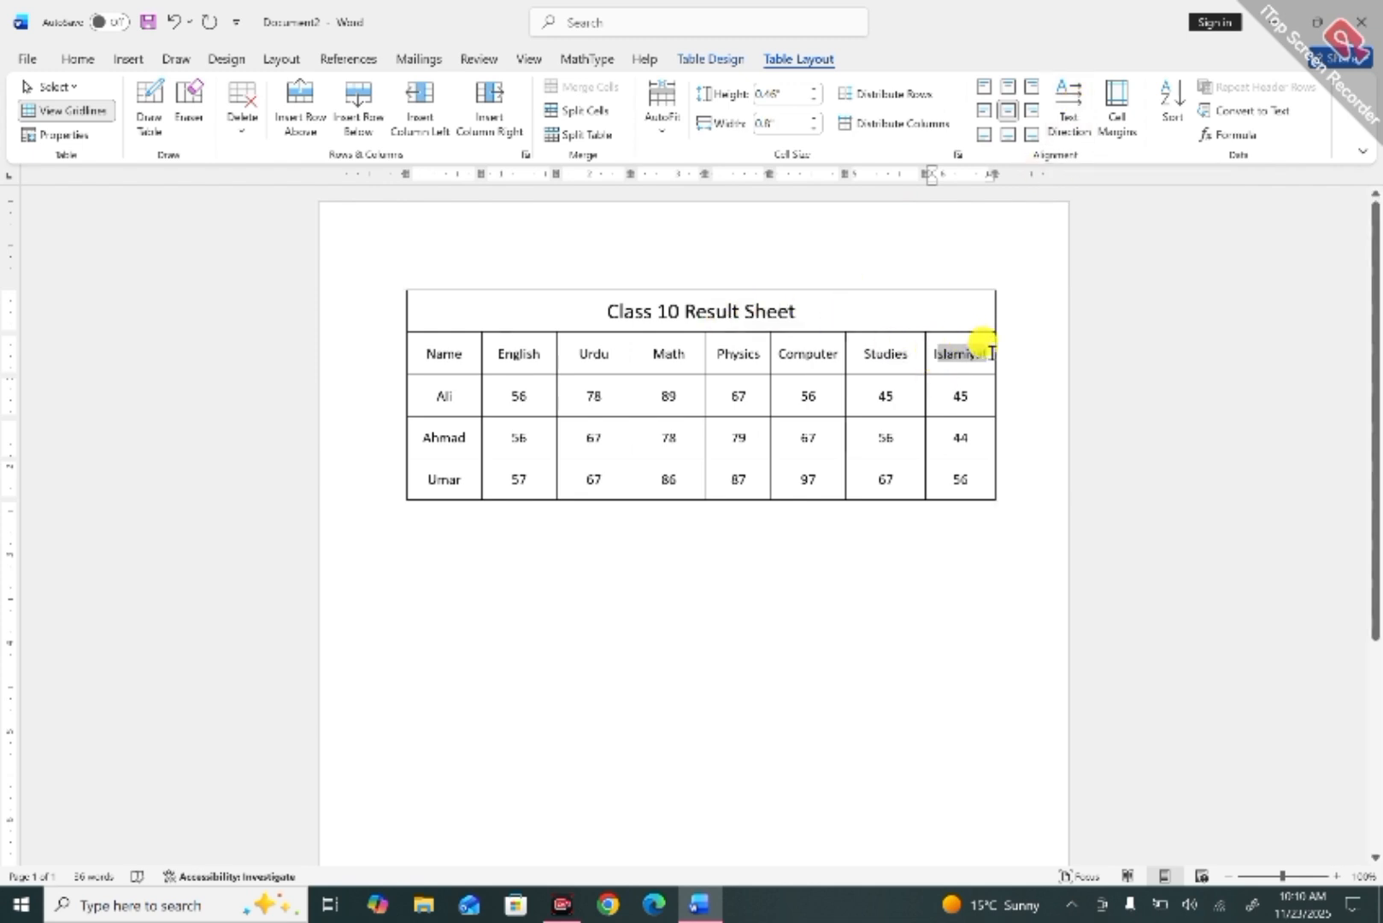
click(1064, 117)
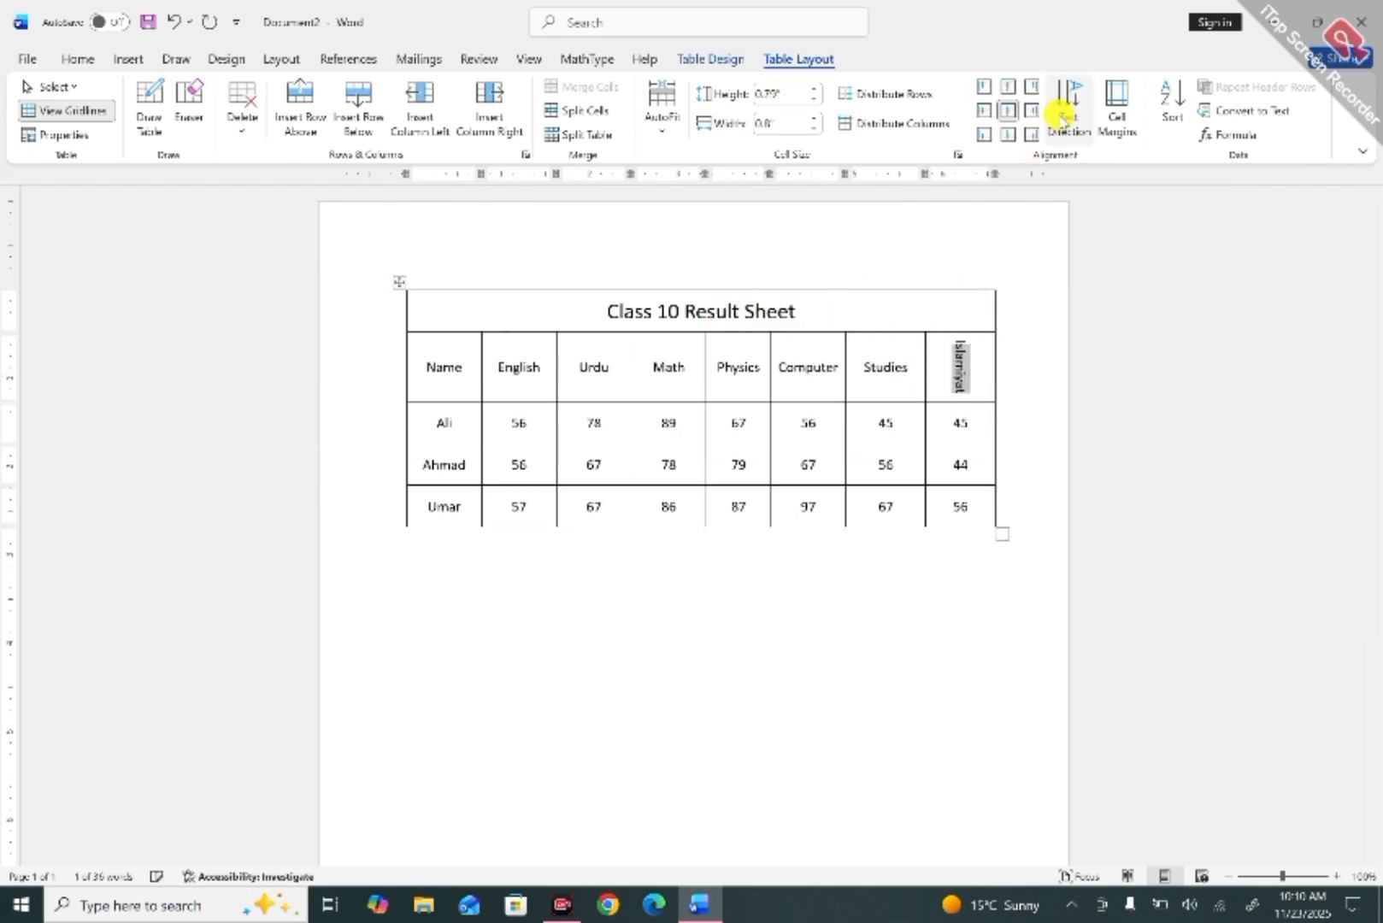
click(1064, 116)
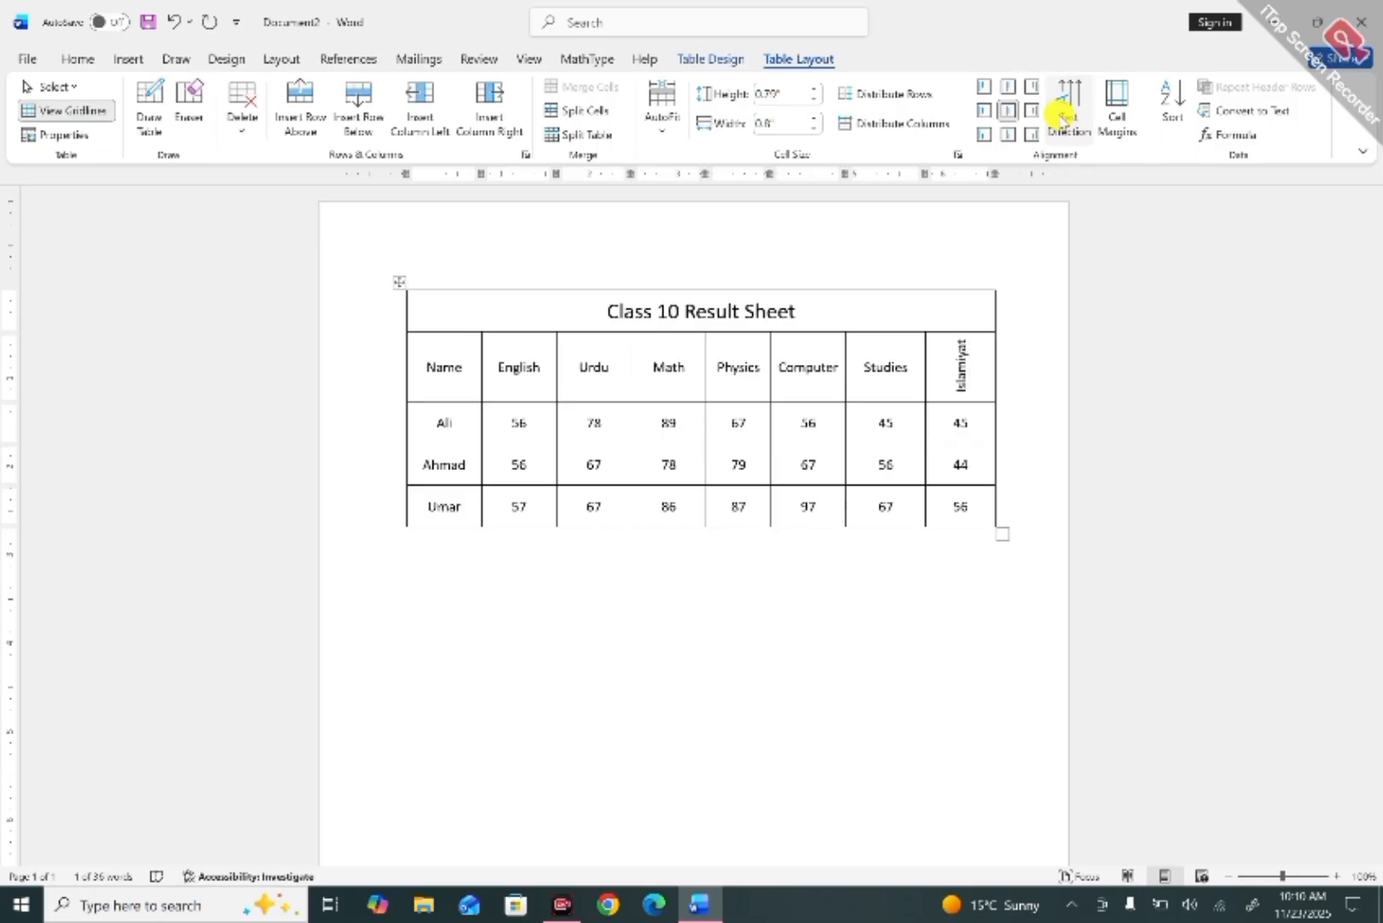
click(1062, 116)
click(1063, 115)
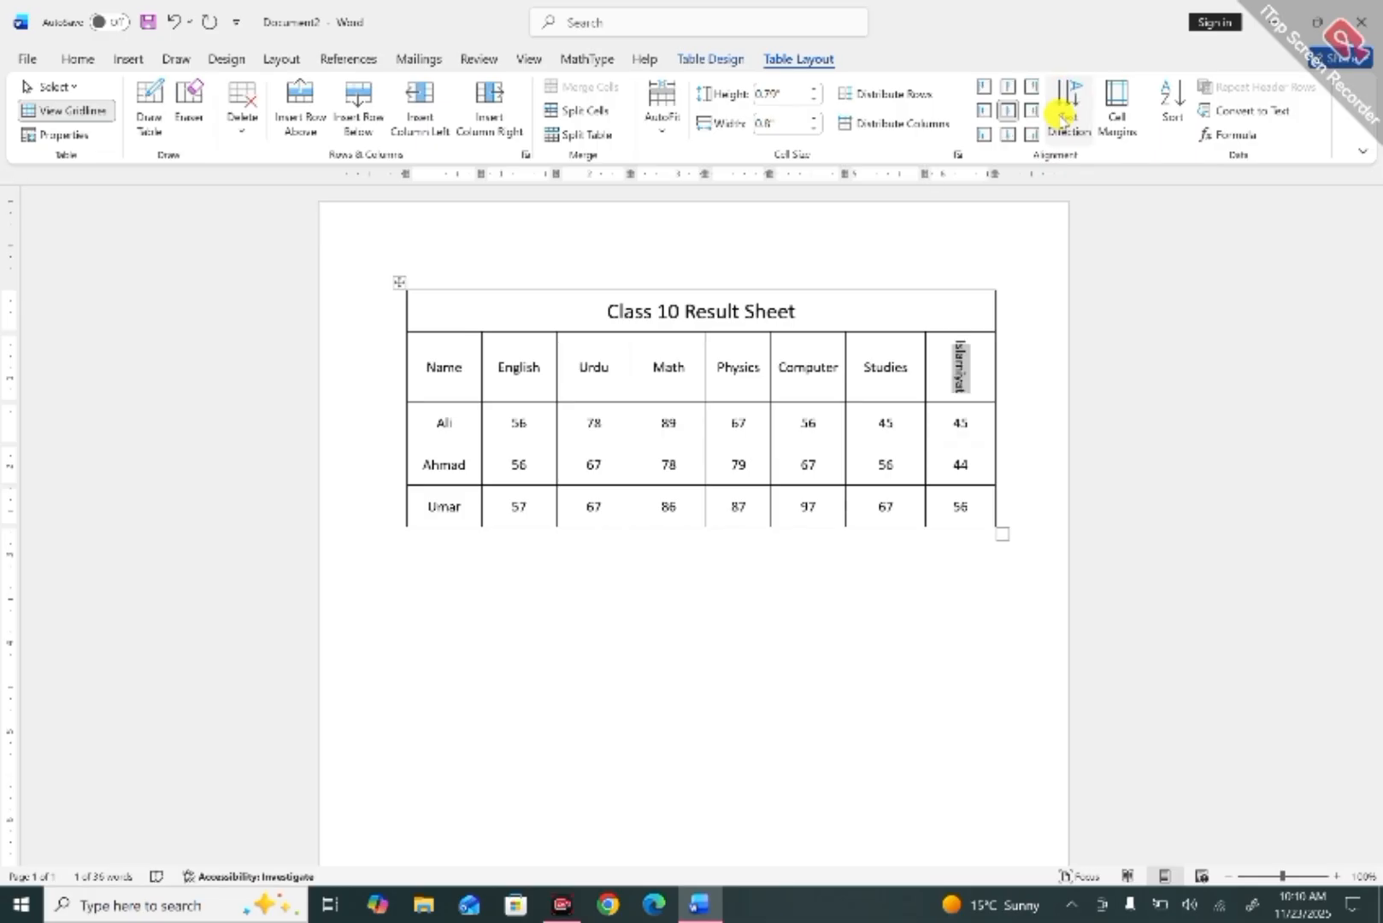
click(1062, 115)
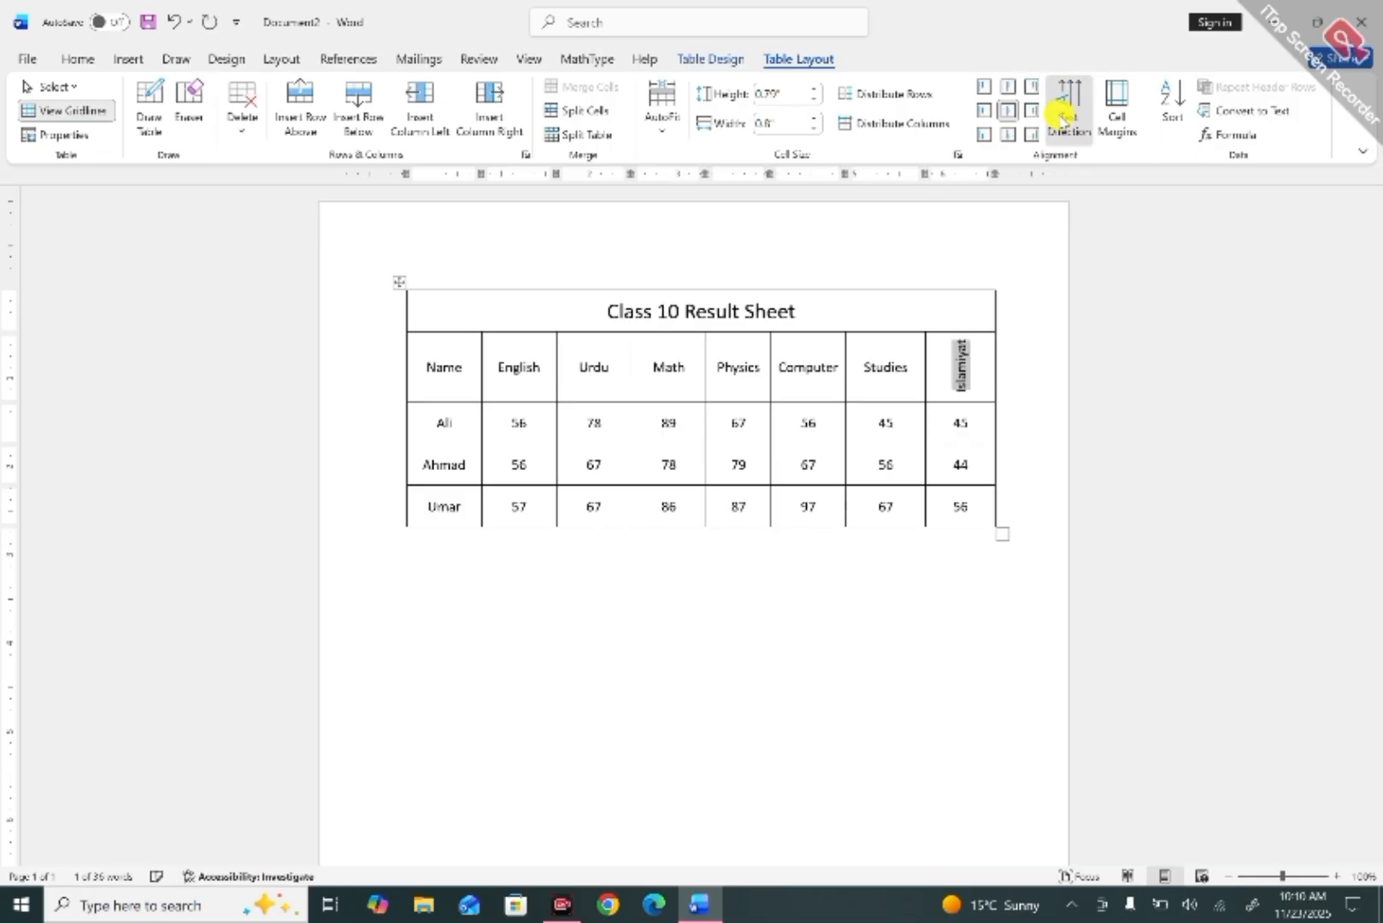
click(1063, 116)
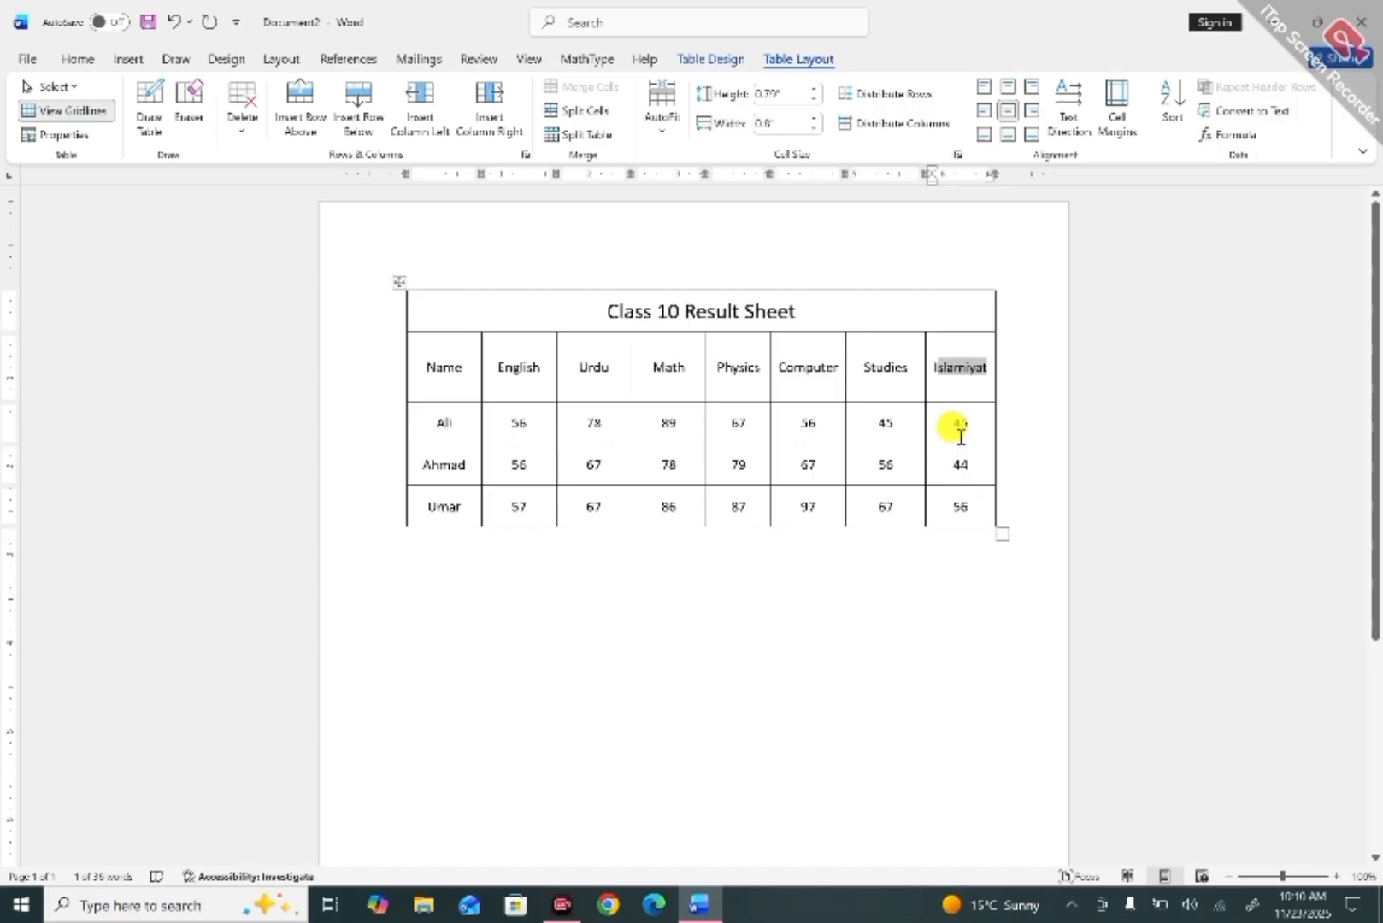
Set the table's default top, bottom and left cell margins to 0.05" and reduce the right margin.
click(961, 434)
click(1113, 113)
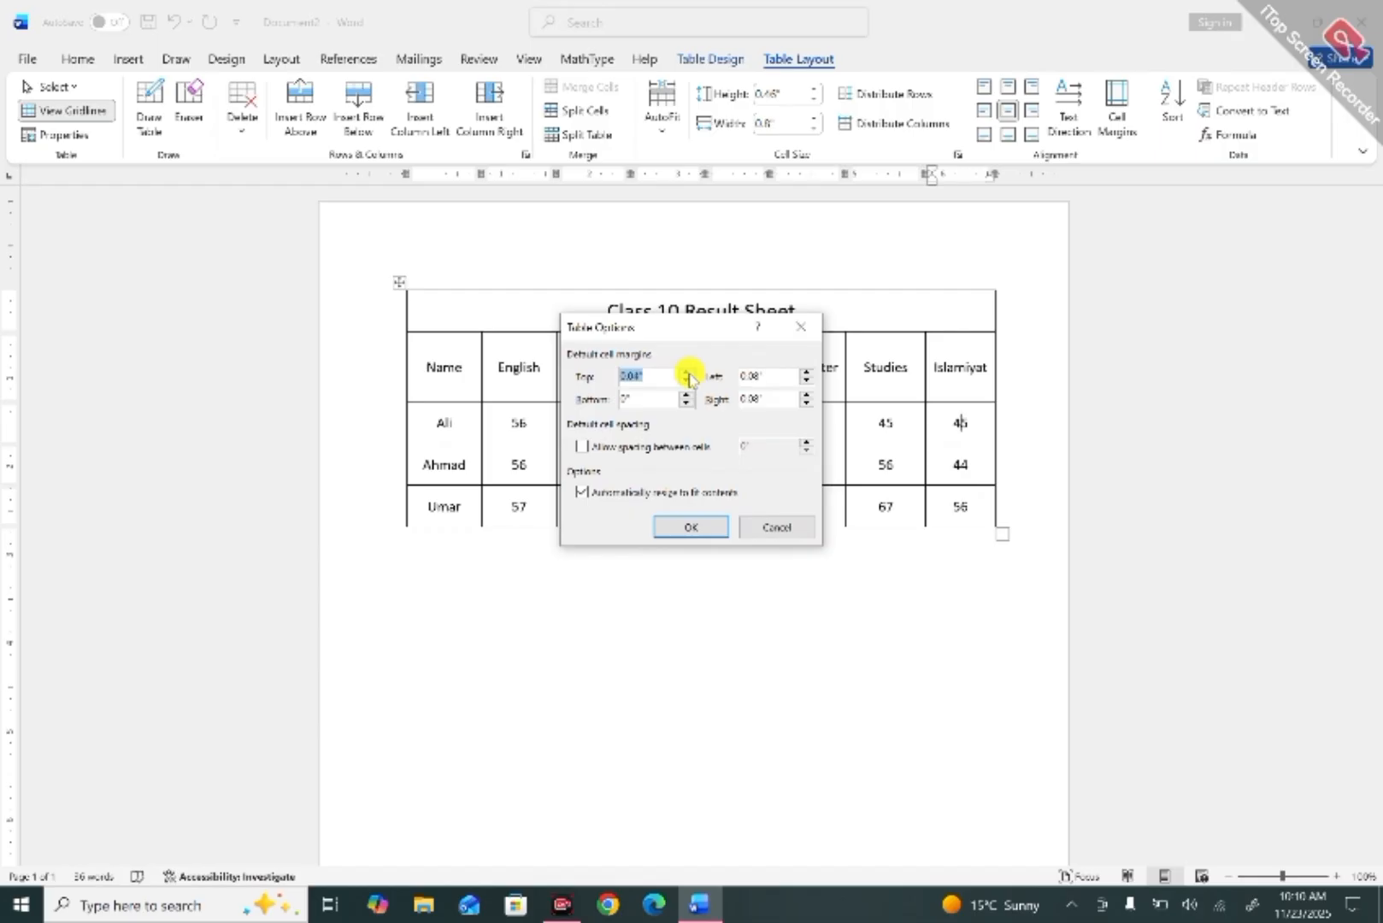
click(686, 381)
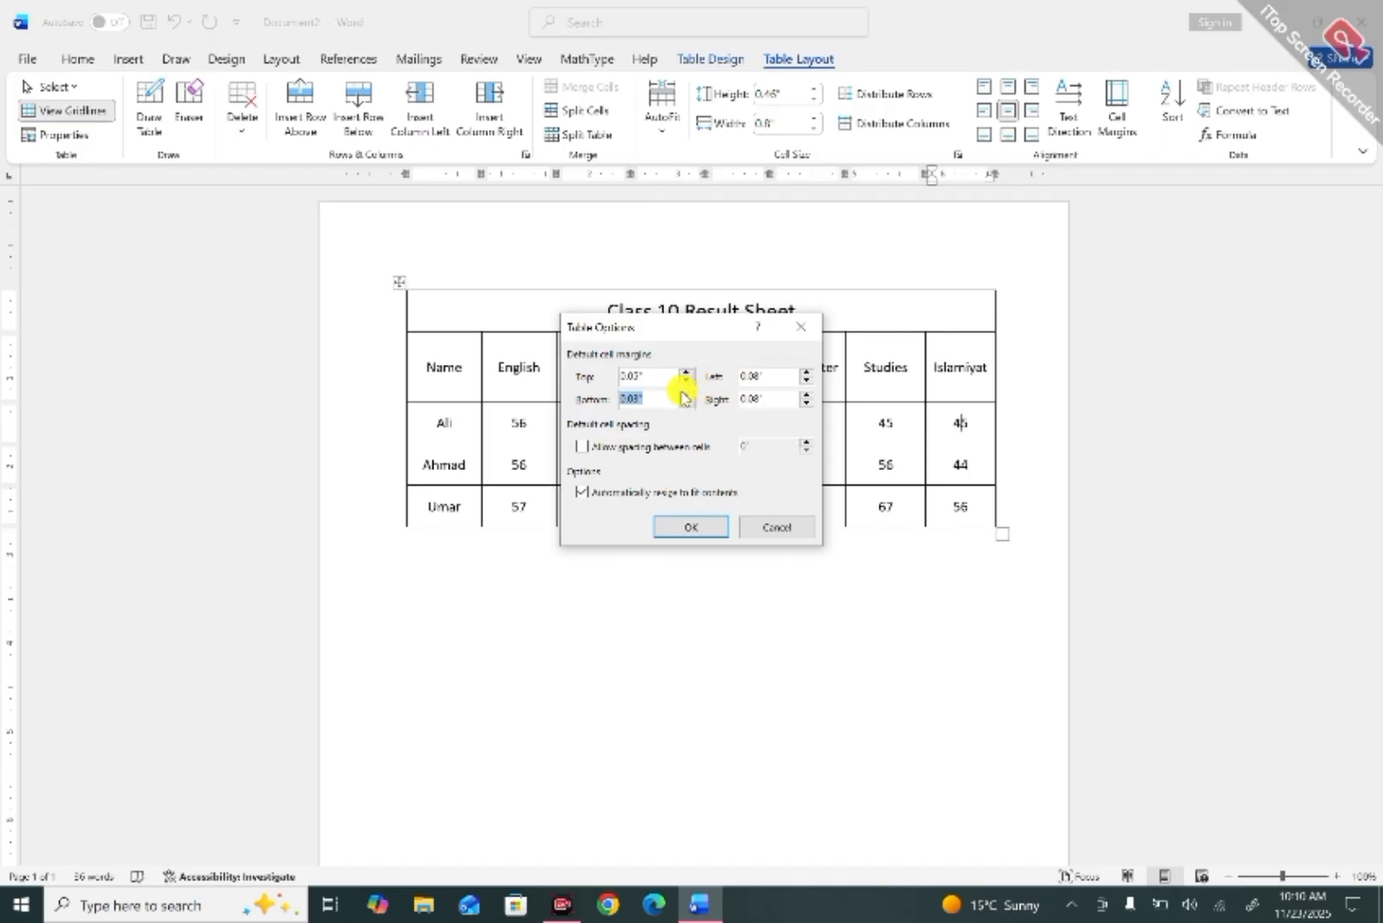
click(806, 371)
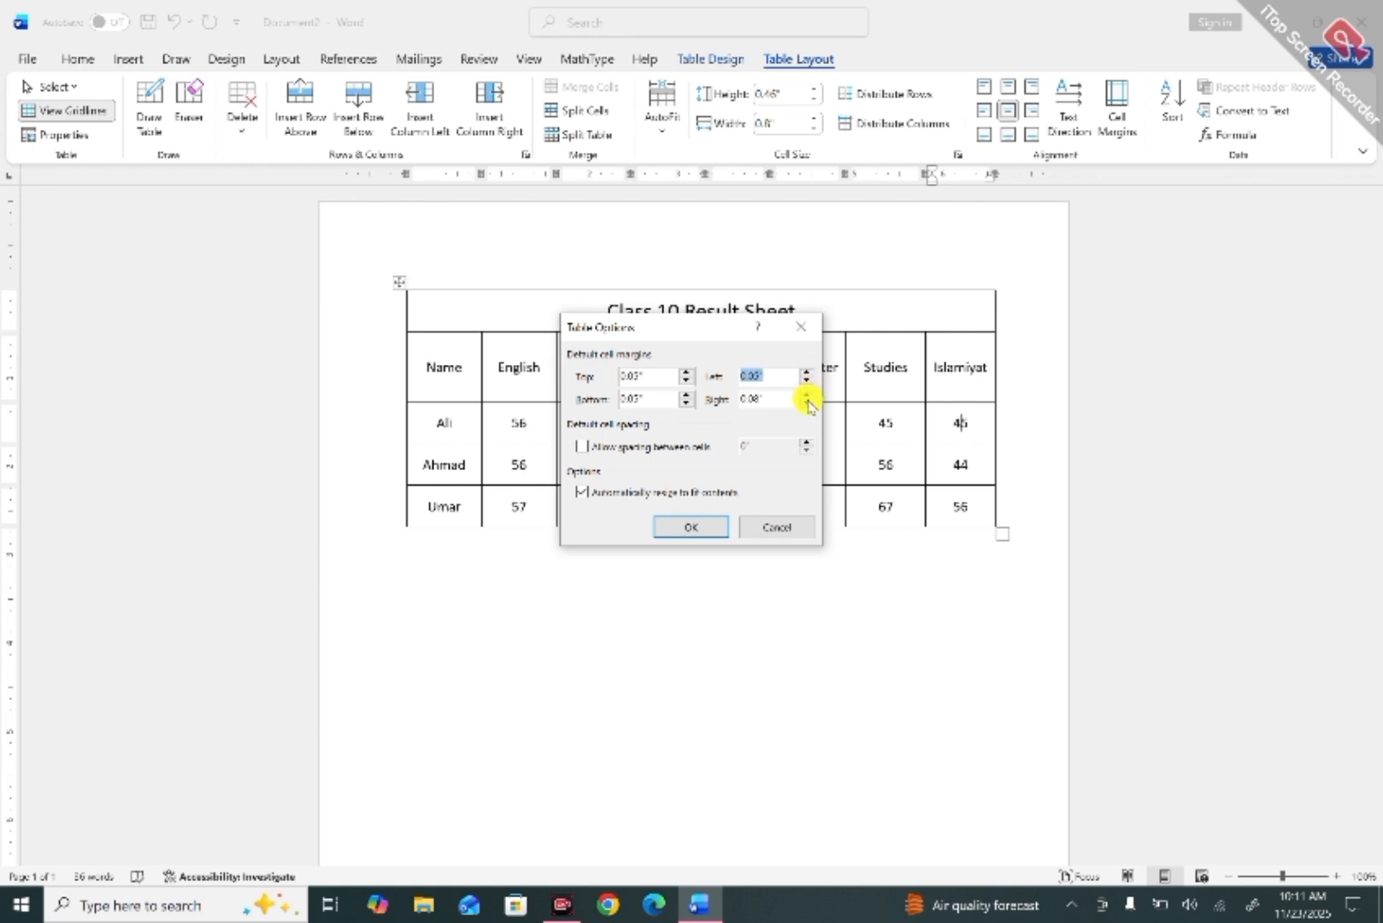
click(806, 403)
click(696, 528)
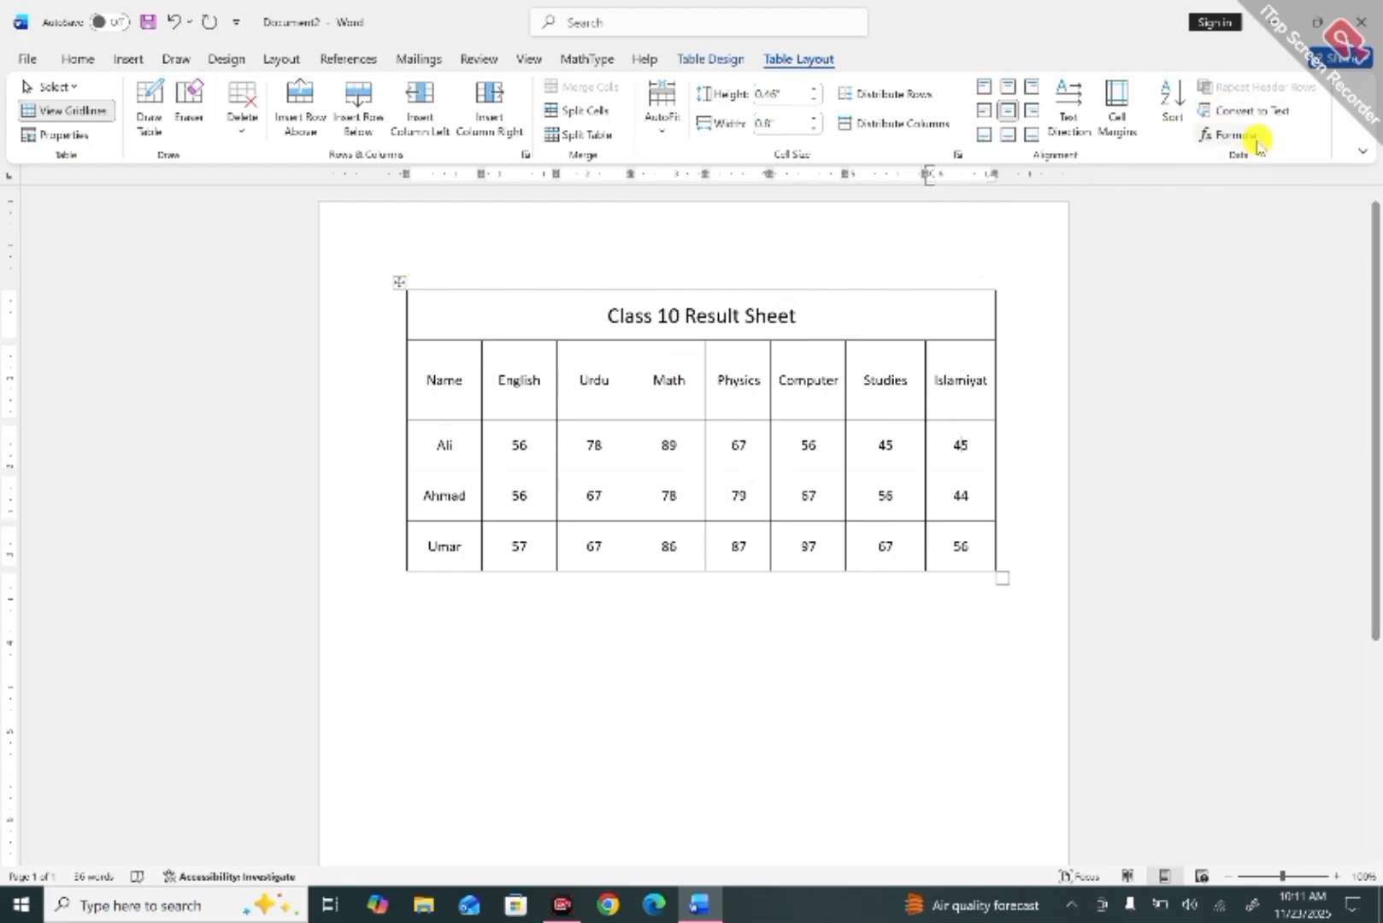
Convert the result sheet table to plain text and undo the conversion.
click(1276, 117)
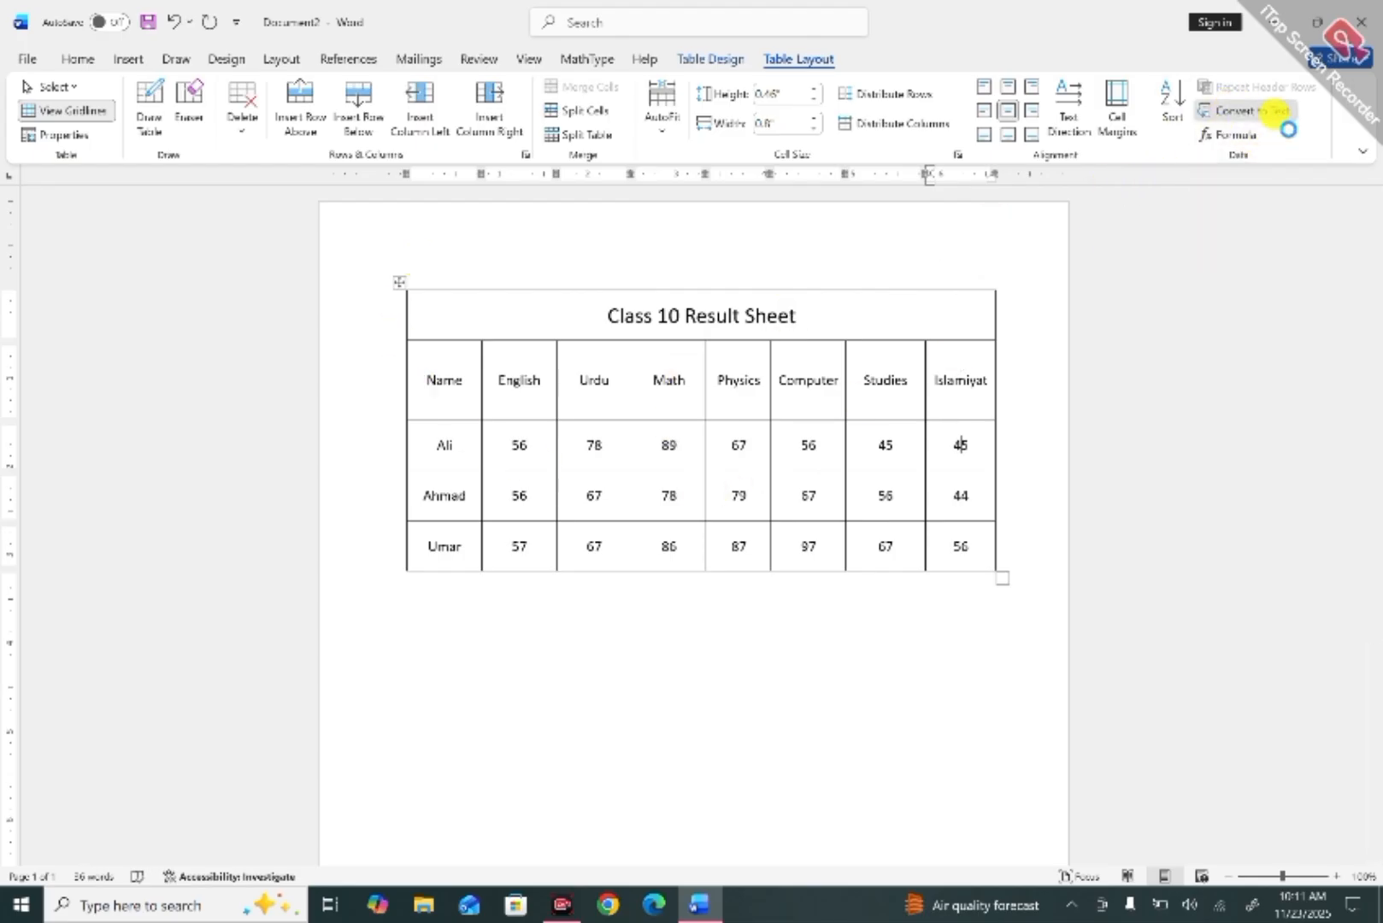
click(659, 518)
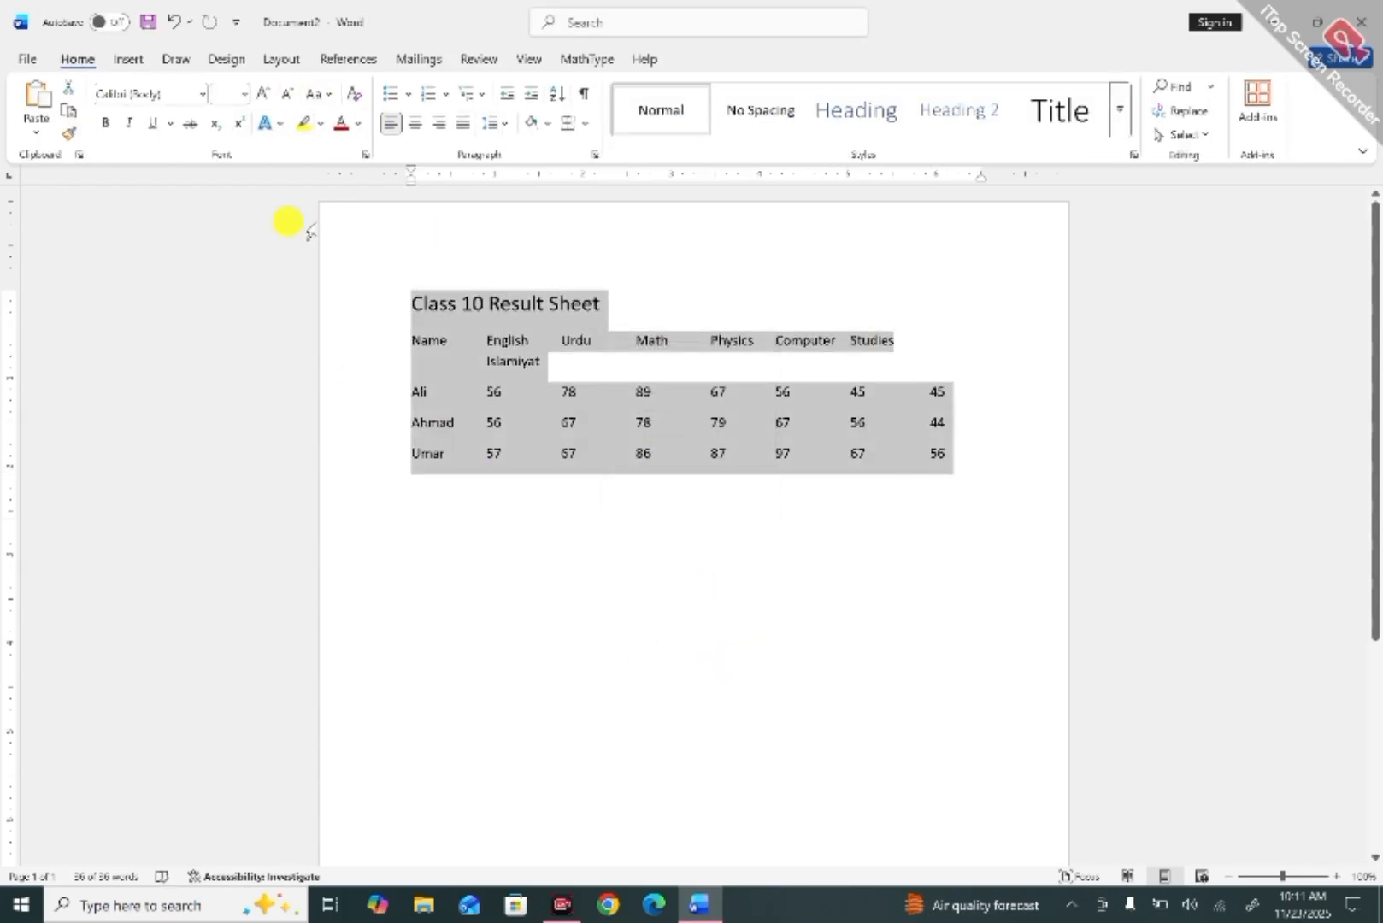
click(174, 21)
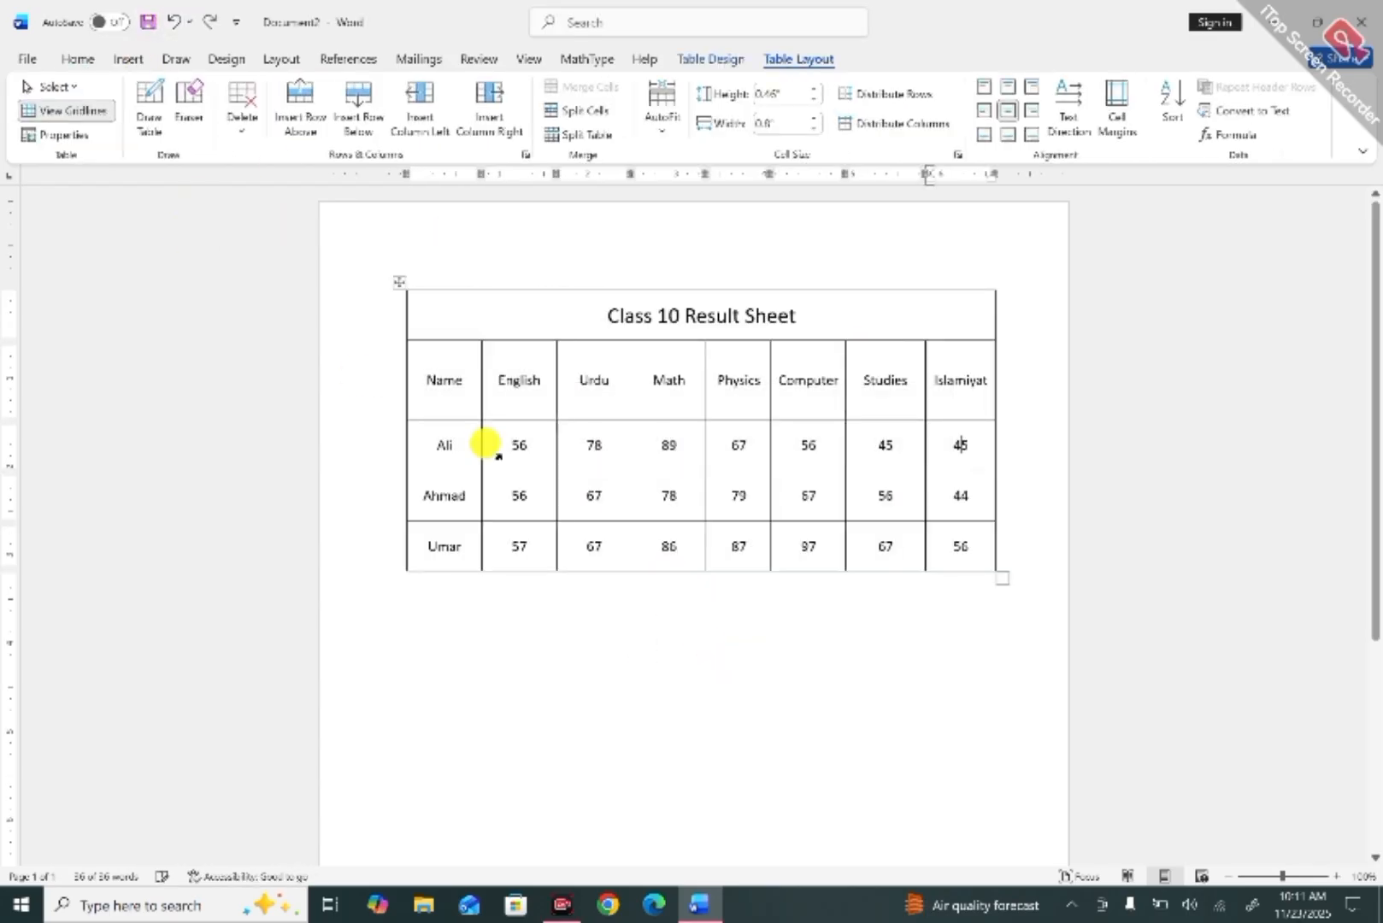
click(735, 680)
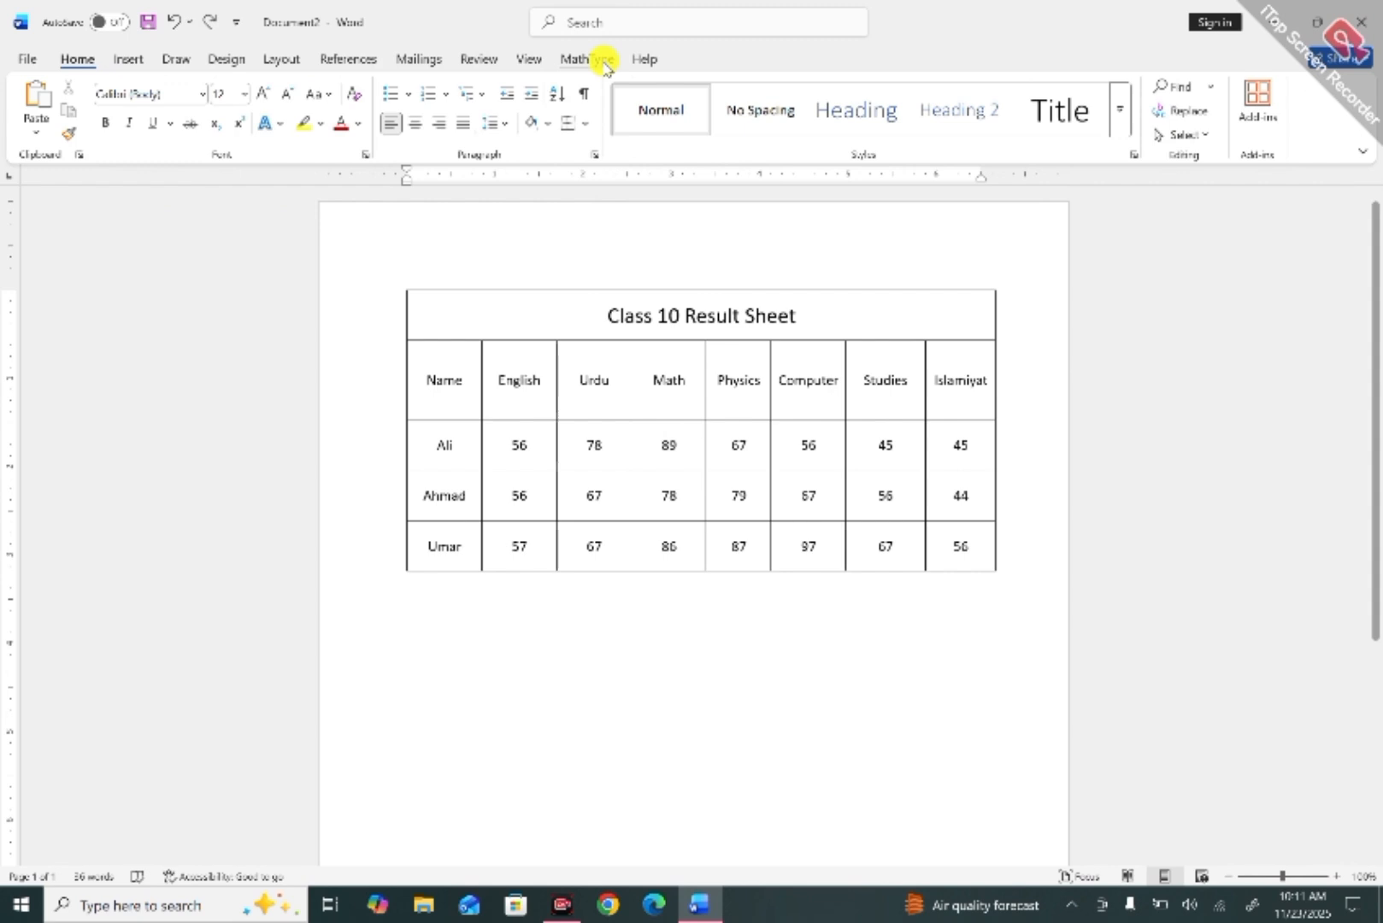
Apply the green banded grid table style with a solid green header row to the result sheet table.
drag(768, 407, 755, 396)
click(756, 396)
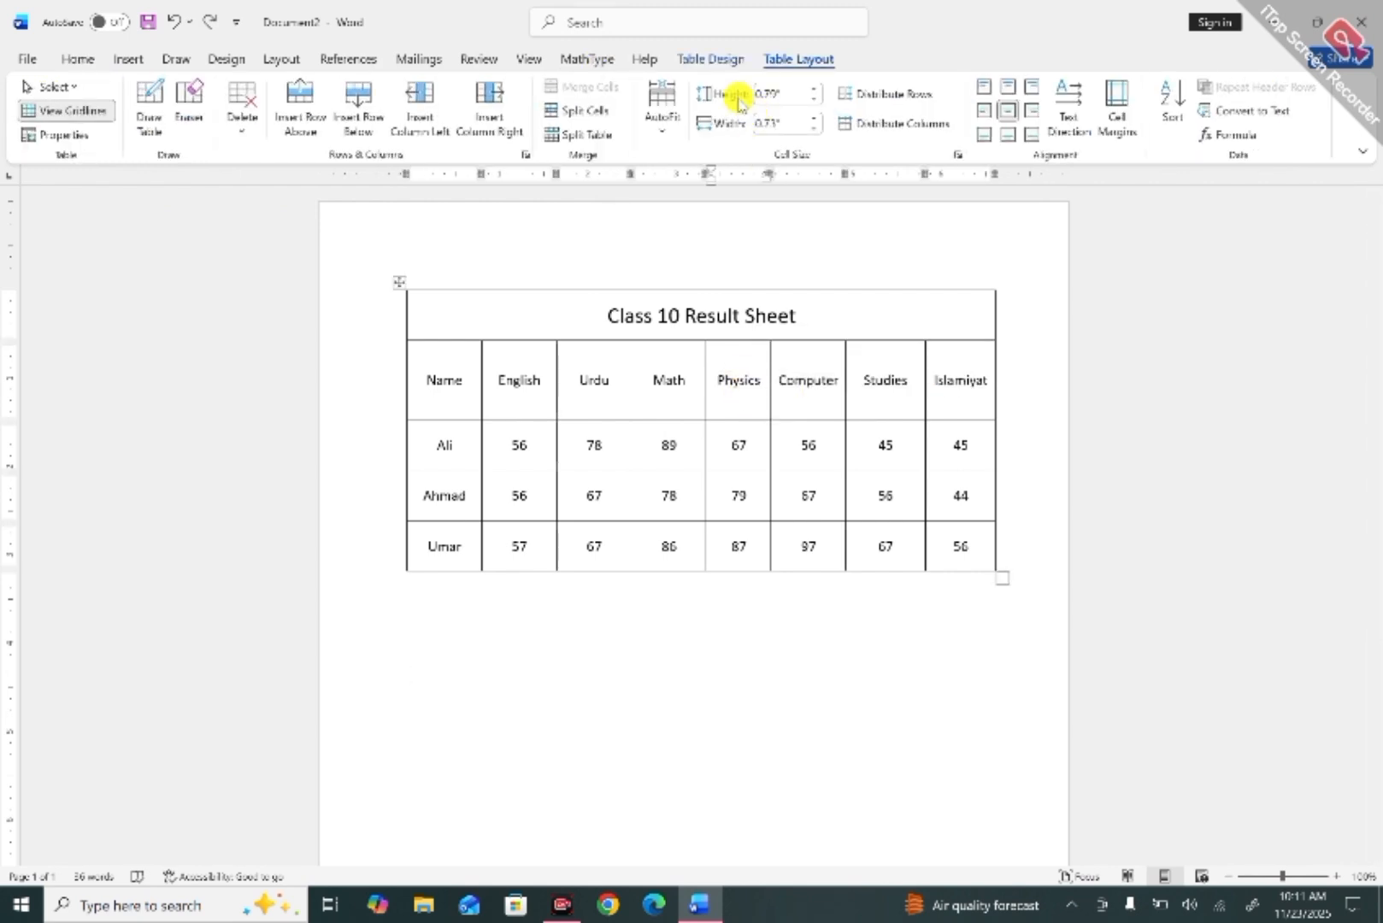
click(702, 59)
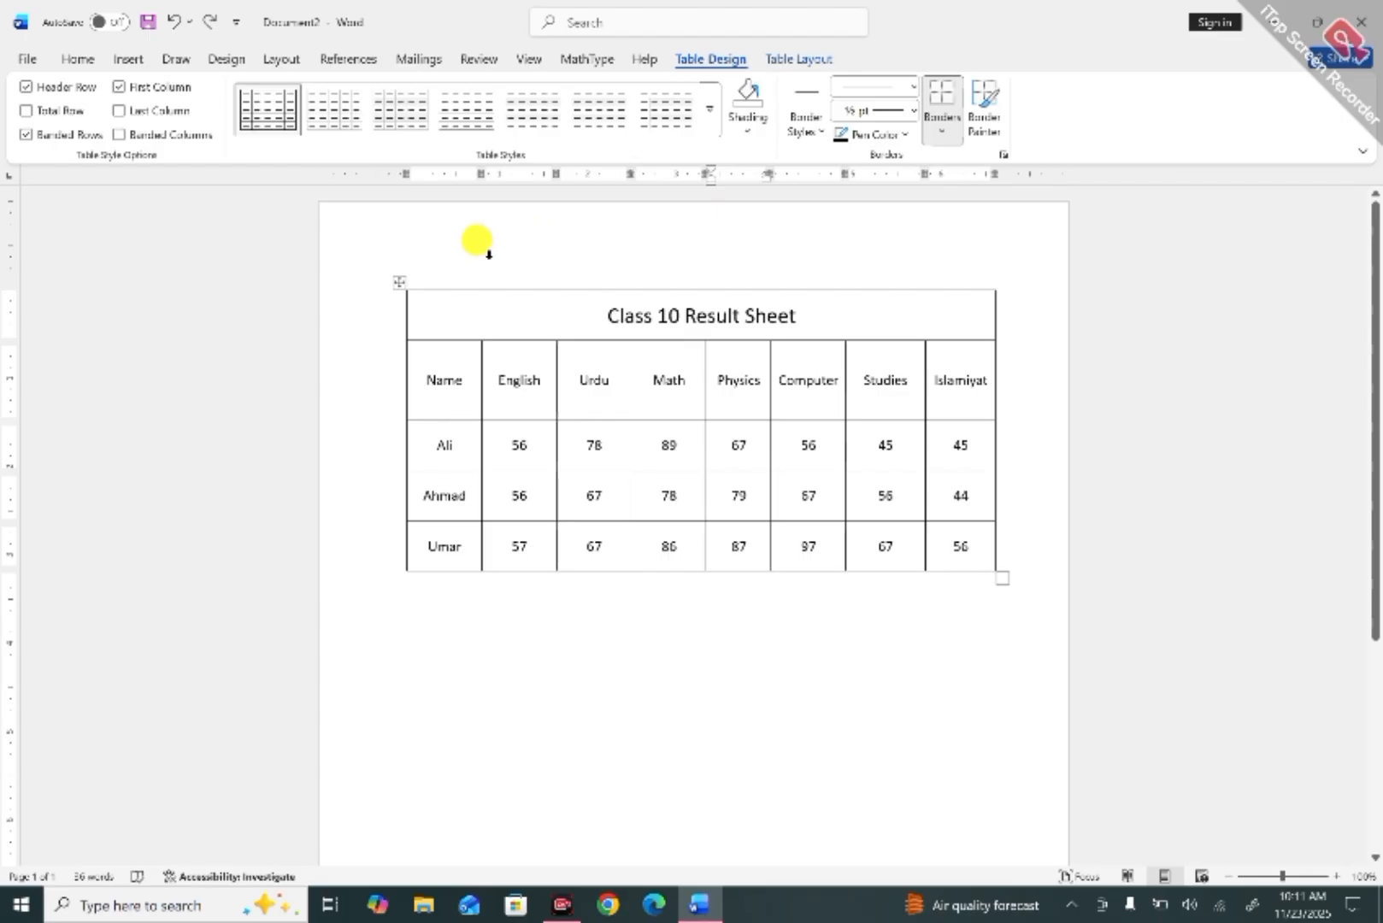
click(708, 120)
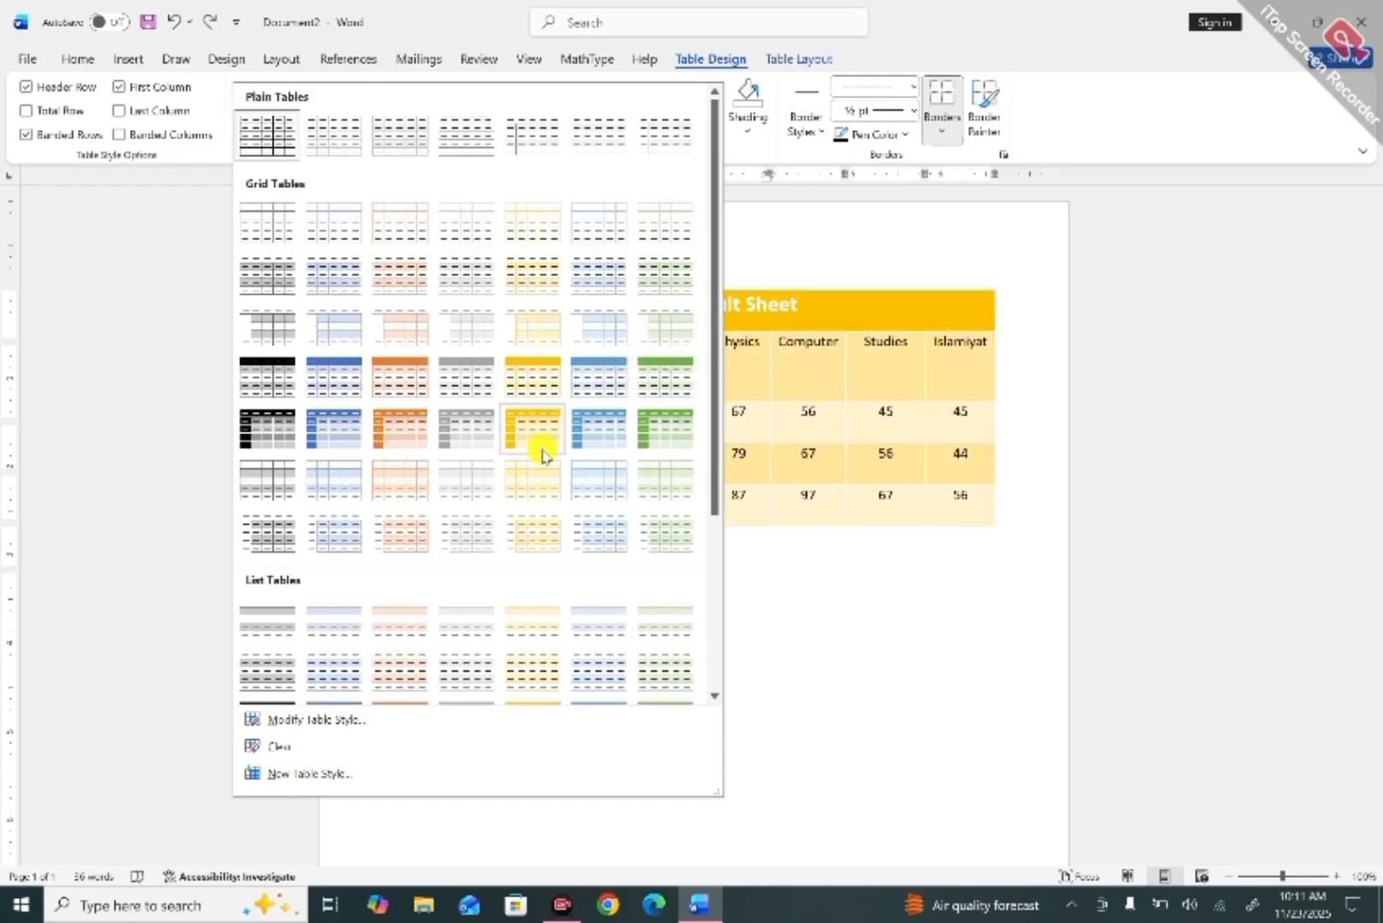
click(675, 362)
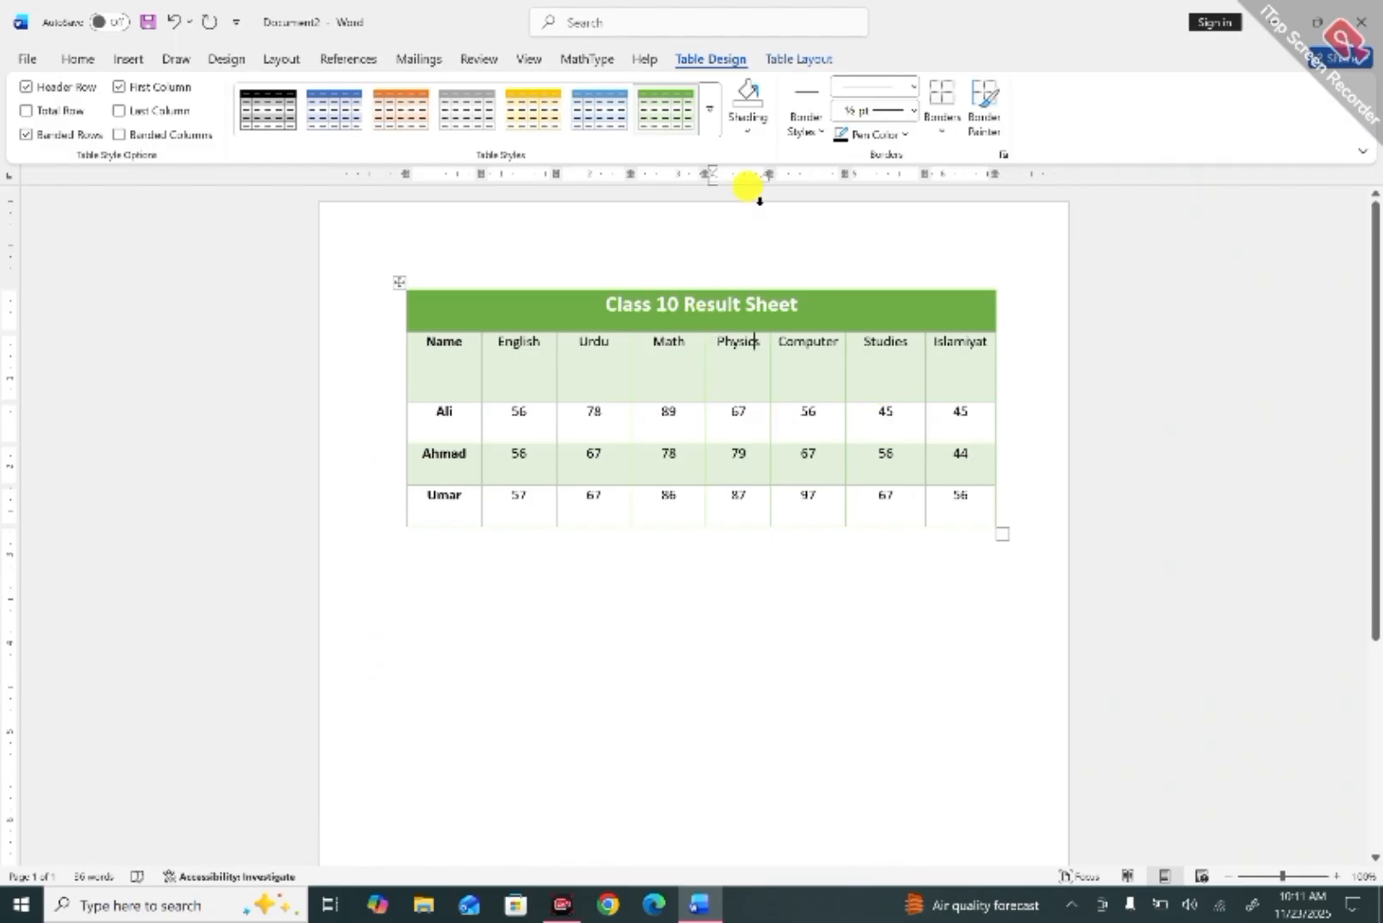
Shade the first and last student rows light gray.
click(752, 132)
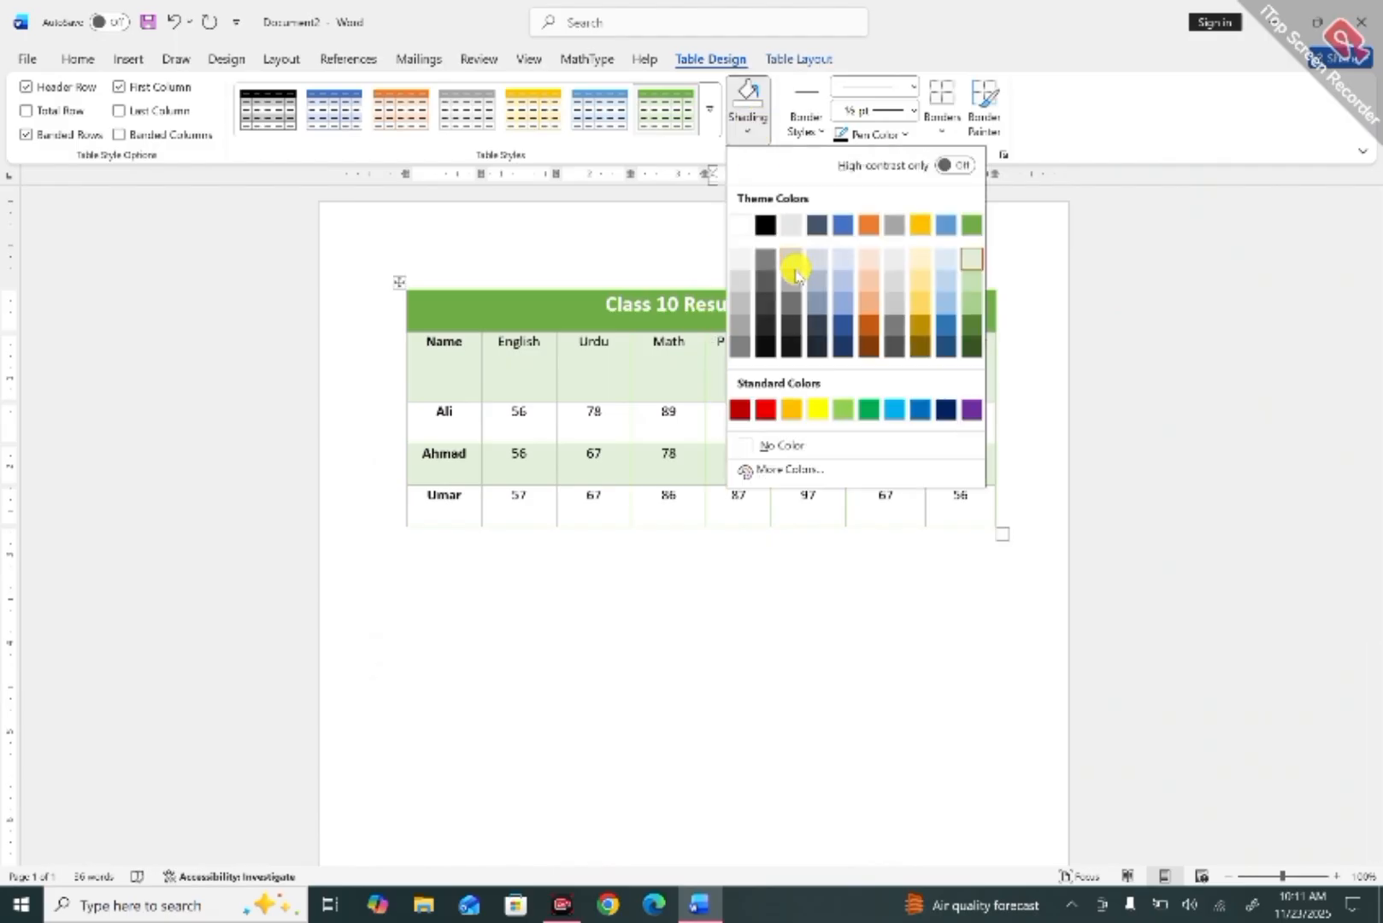
click(664, 453)
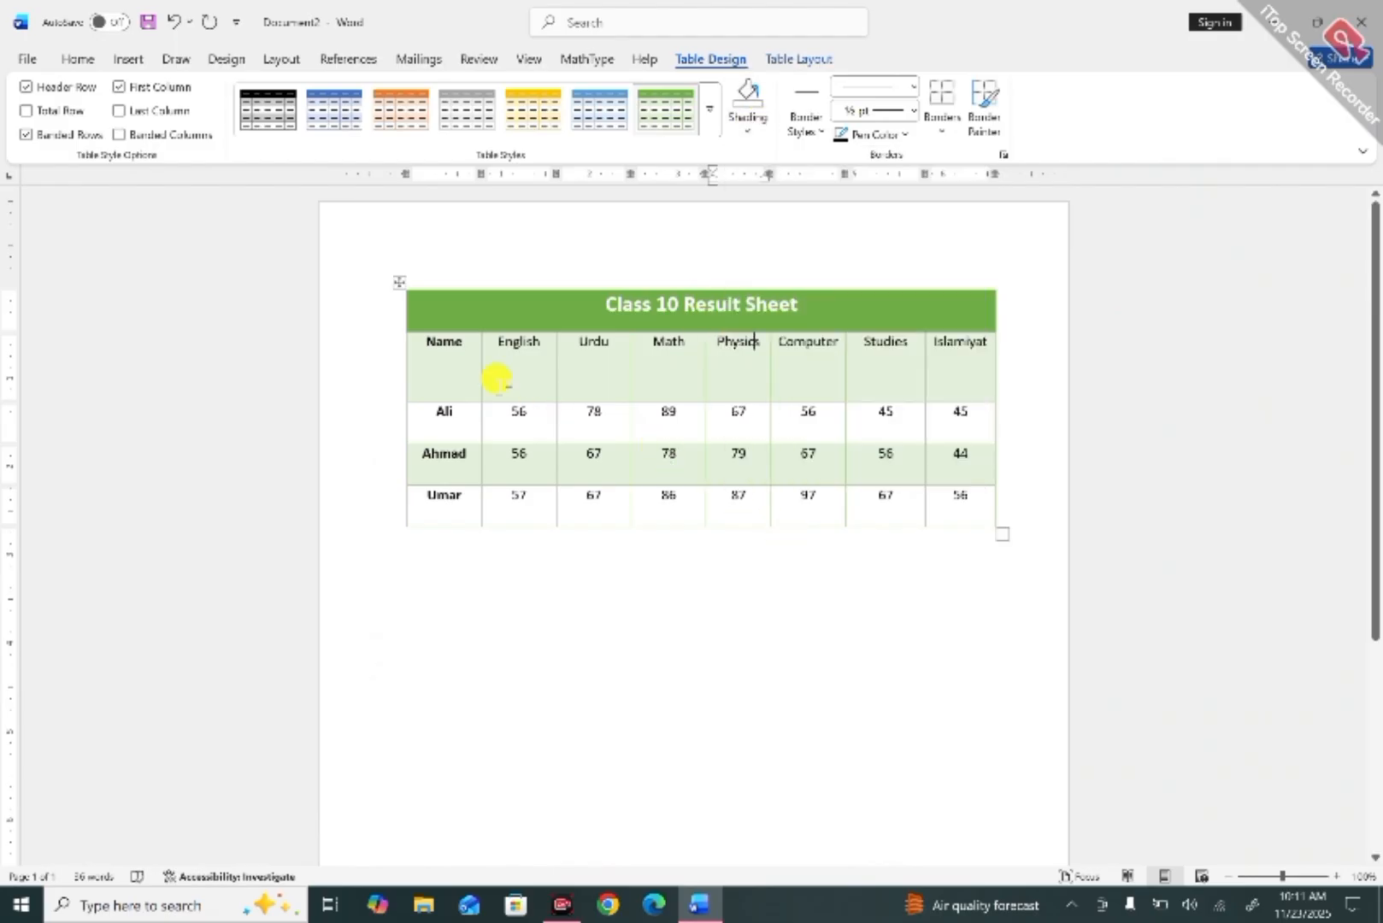
drag(425, 408, 953, 423)
click(746, 130)
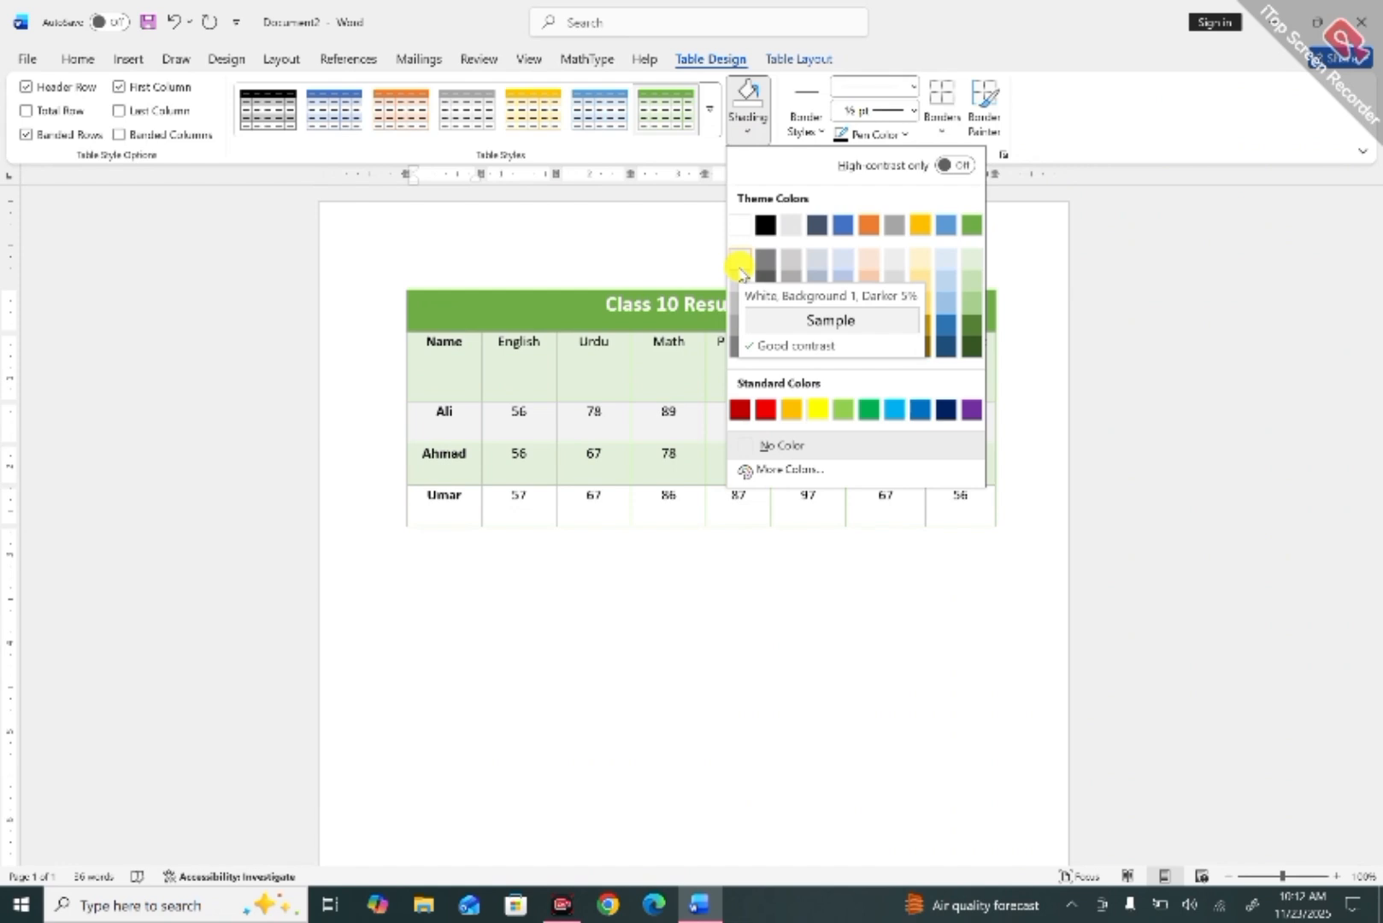
click(743, 276)
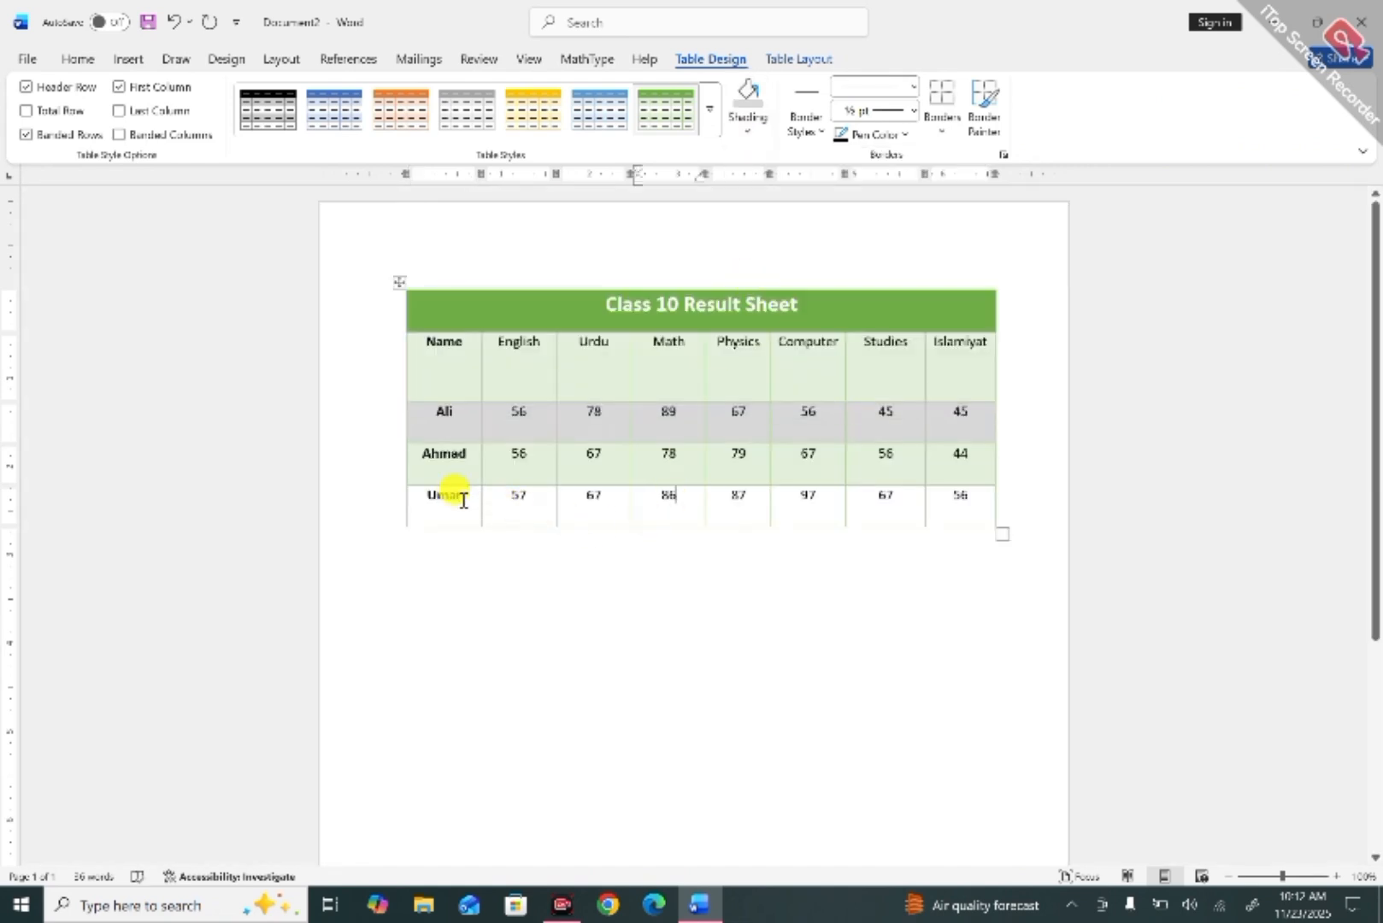
drag(462, 500, 942, 503)
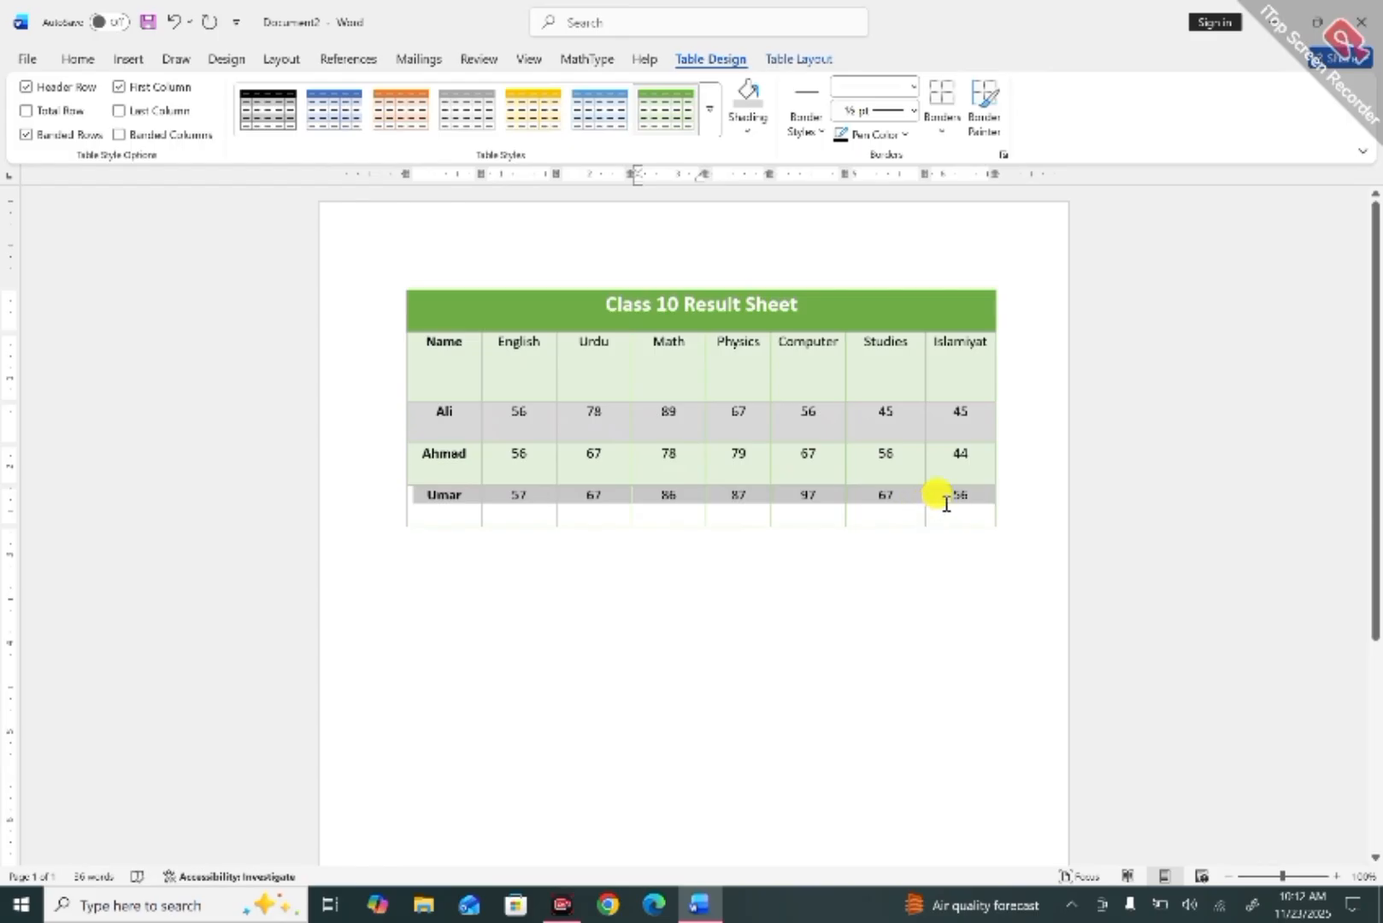
click(746, 129)
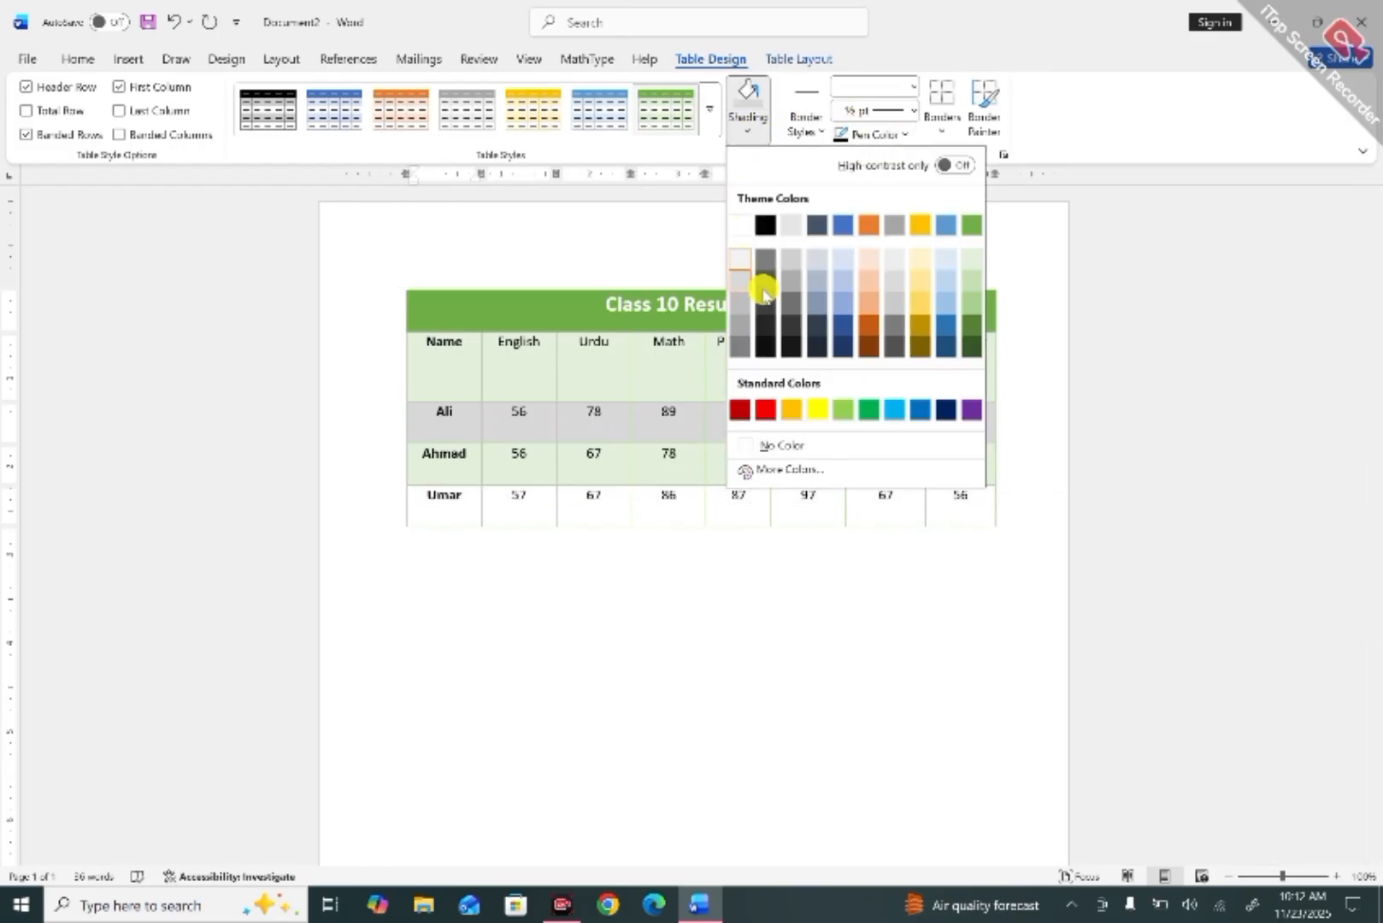
click(740, 290)
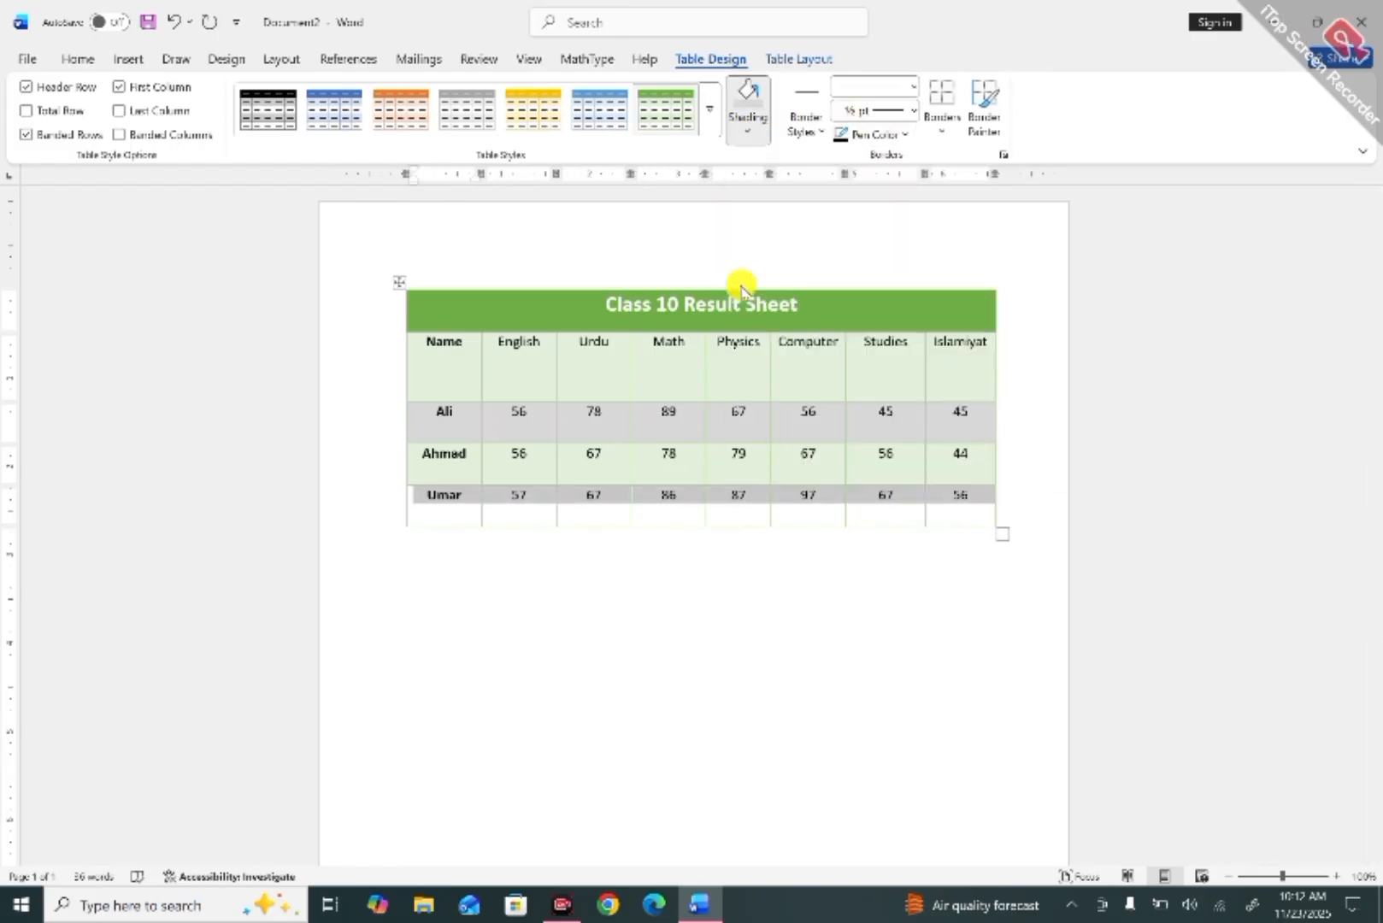
click(741, 598)
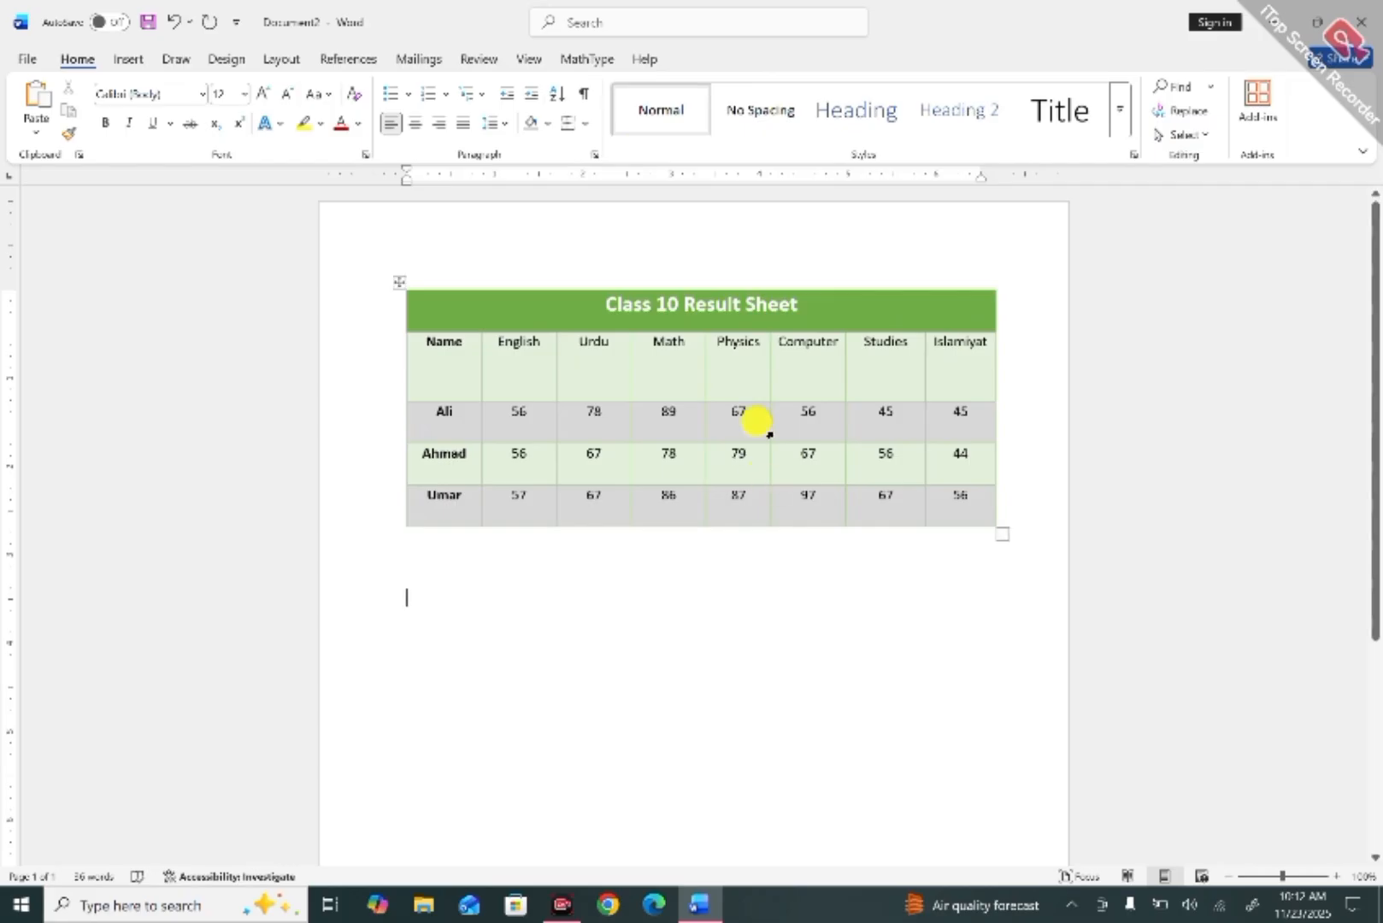
Paint 4 ½ pt solid black borders below the heading row and between the Studies and Islamiyat columns.
click(746, 419)
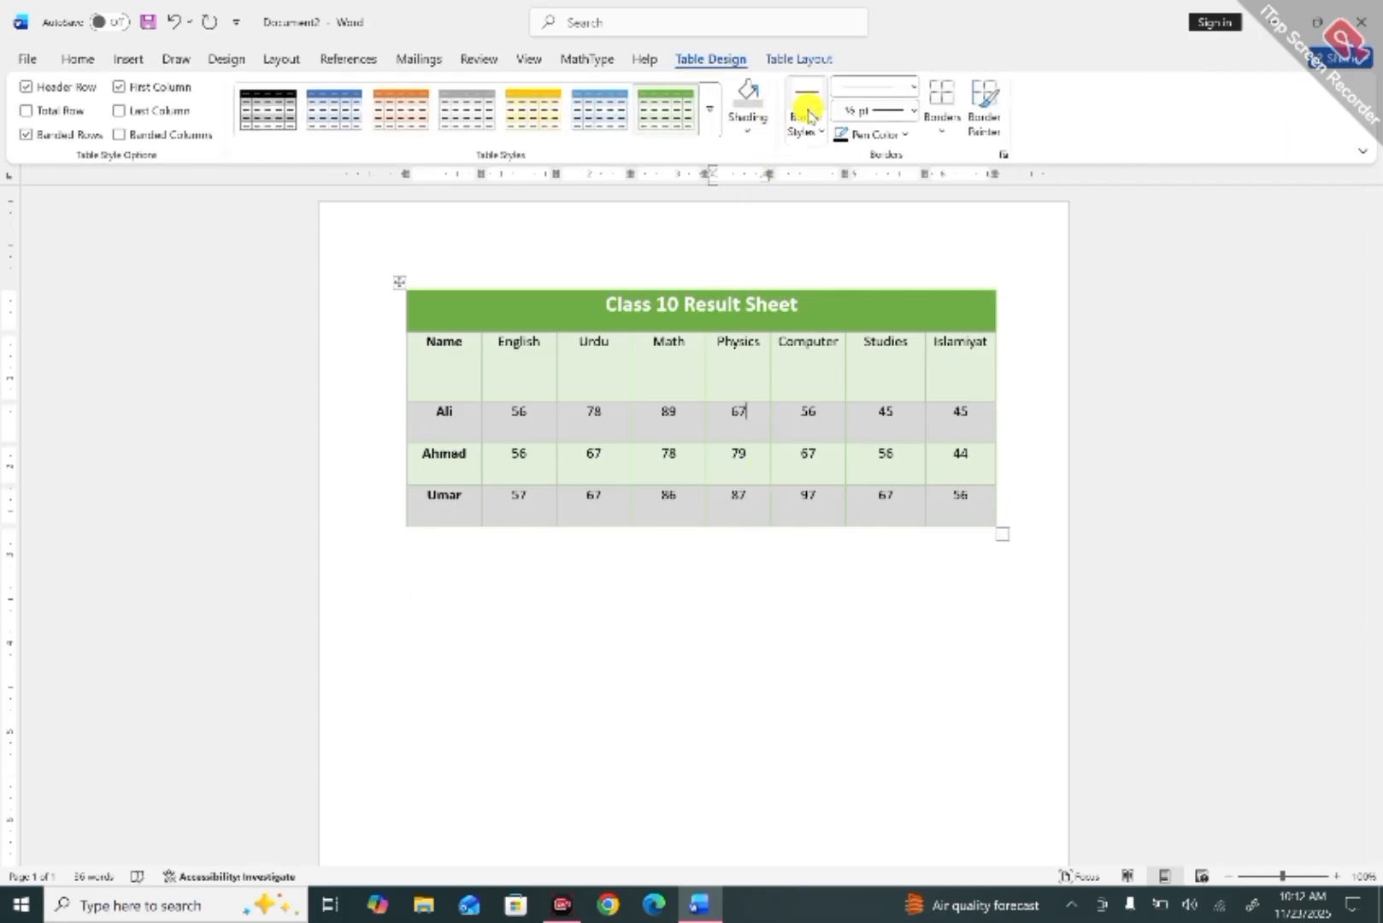
click(814, 135)
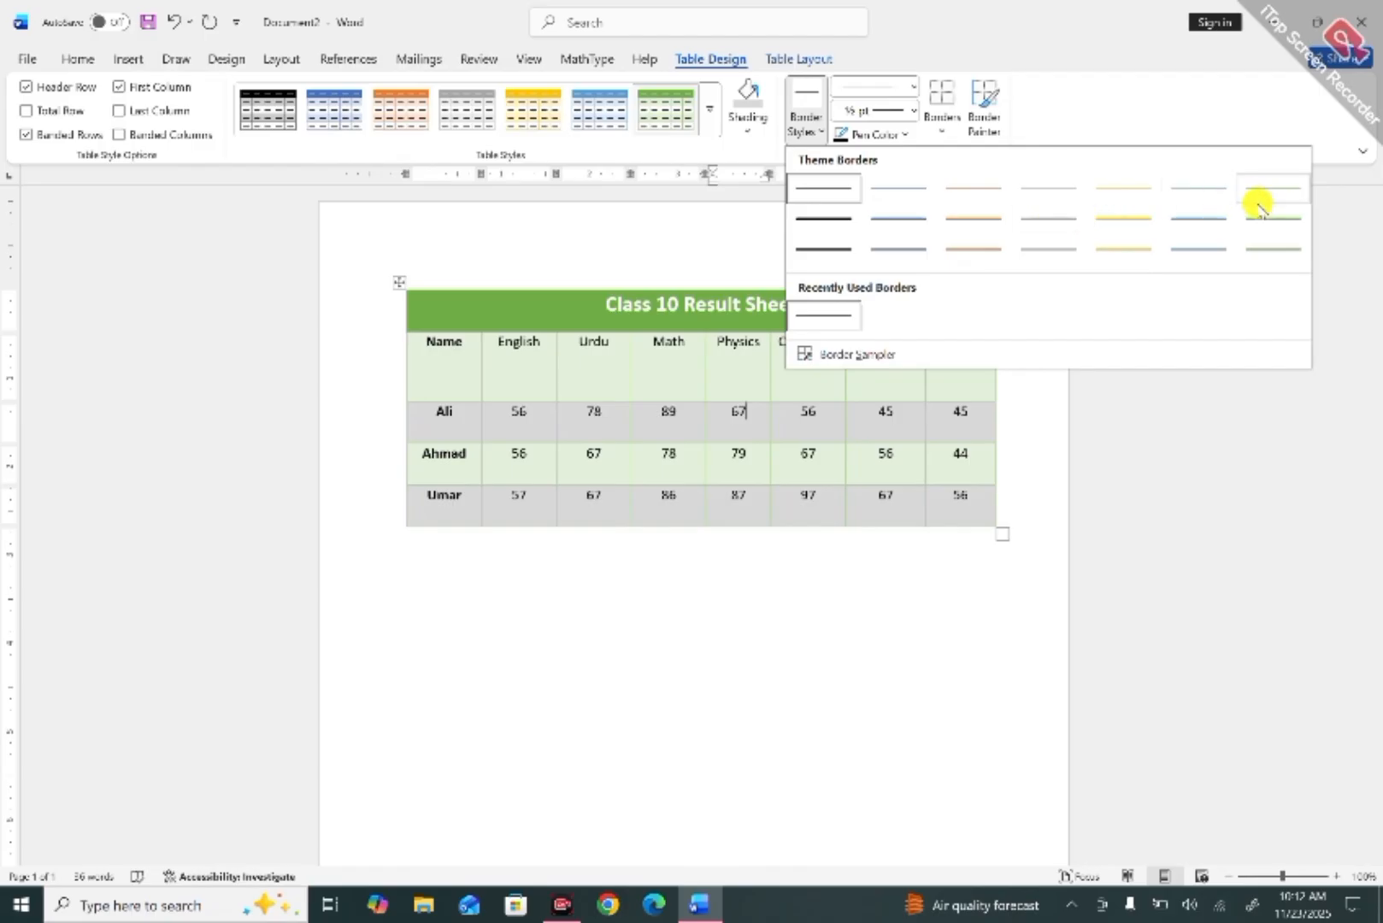
click(827, 218)
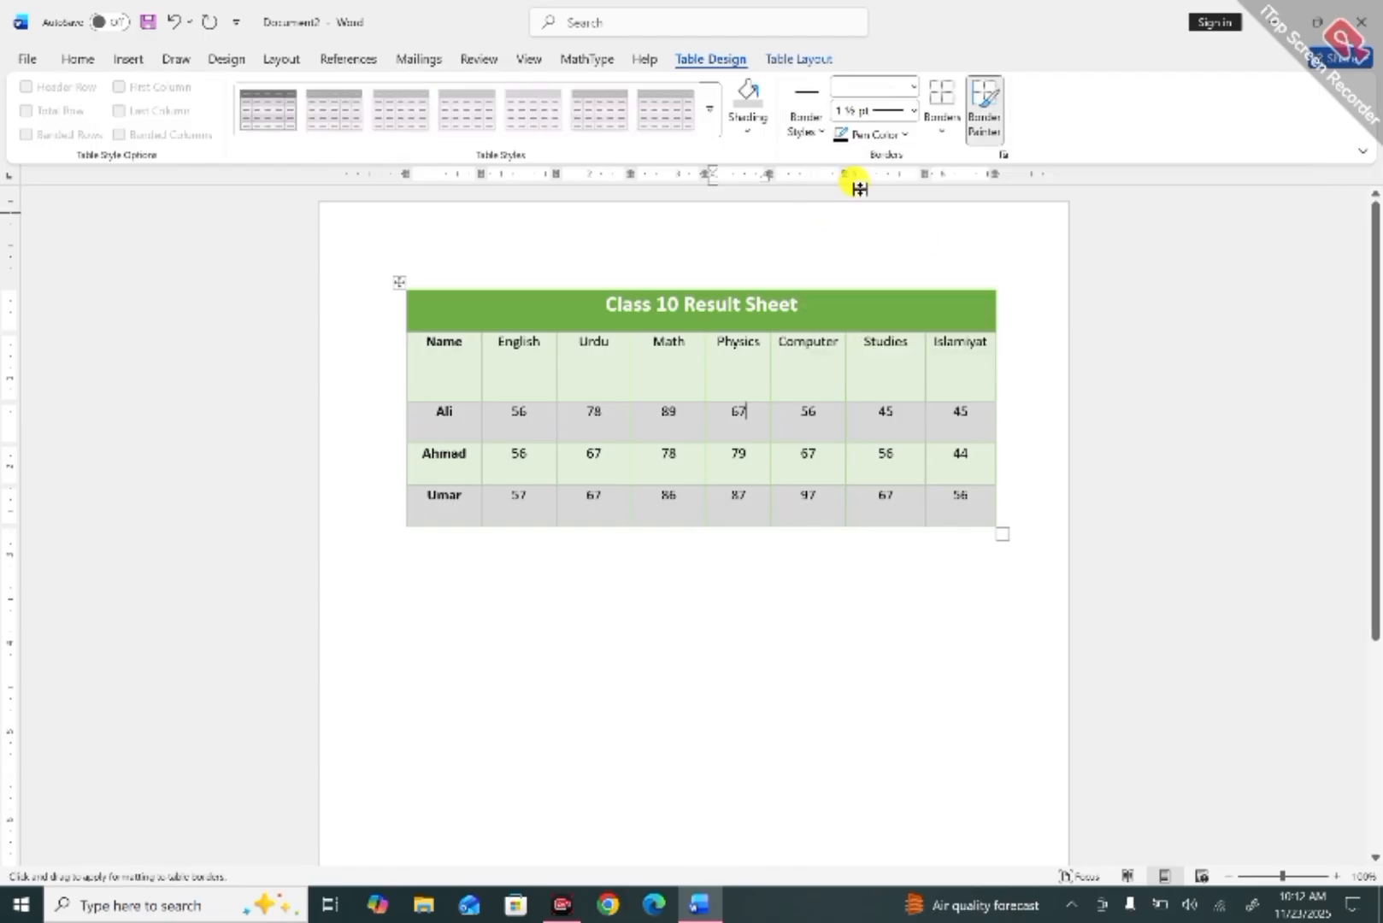
click(916, 88)
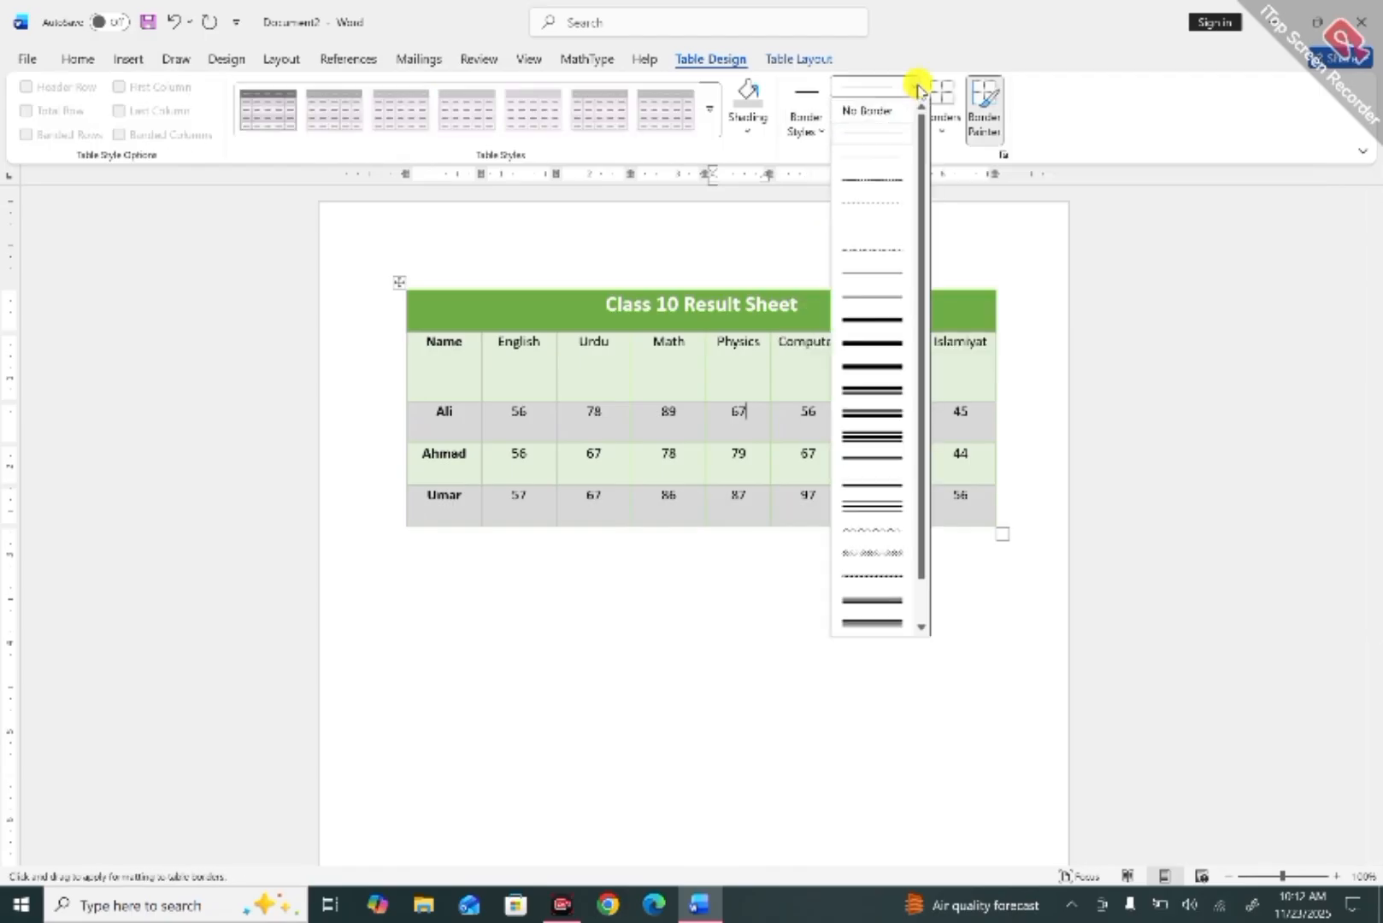
click(879, 320)
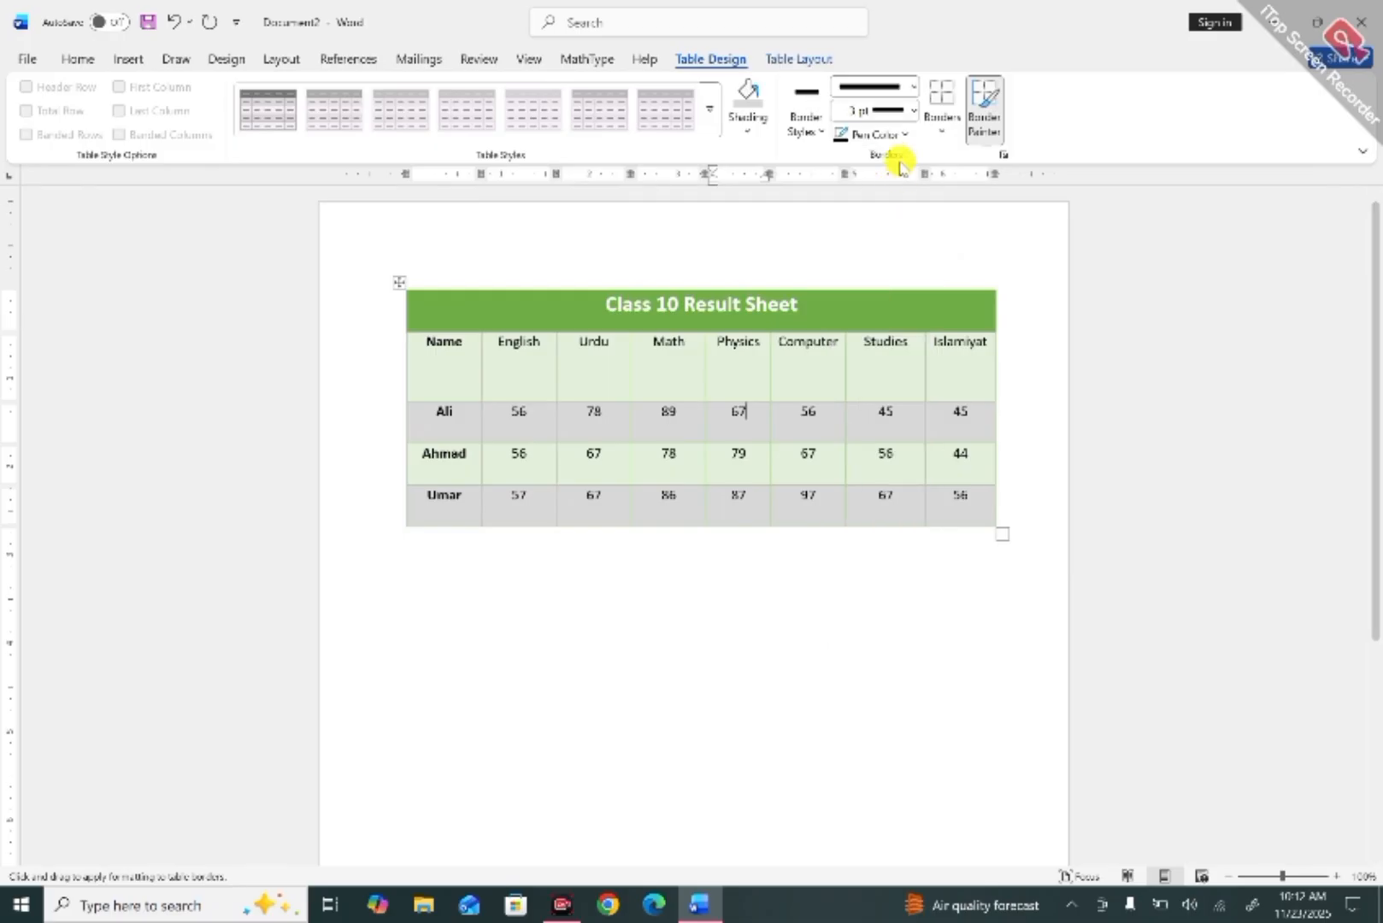
click(912, 112)
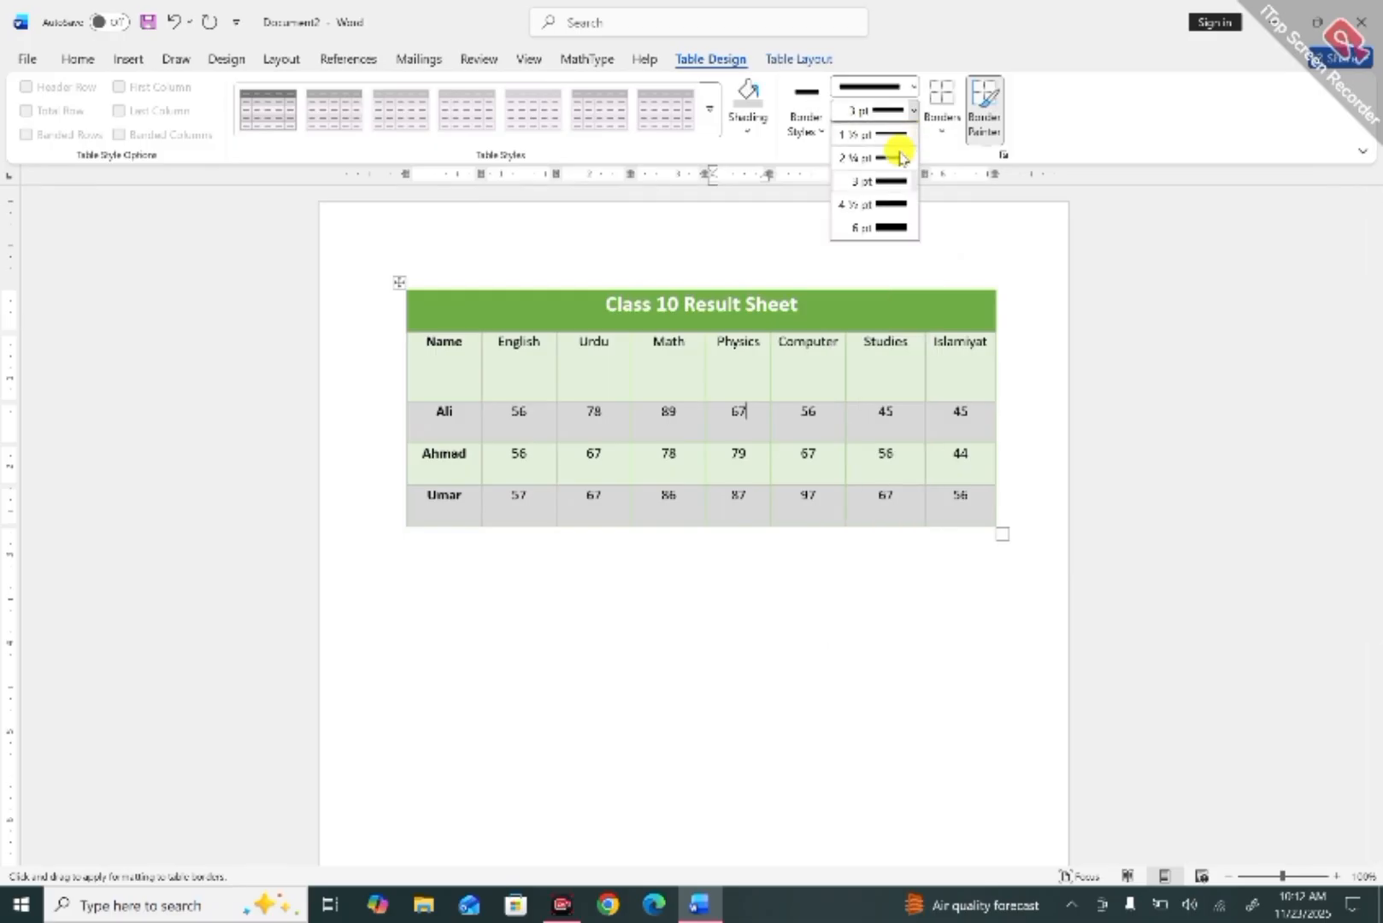
click(892, 206)
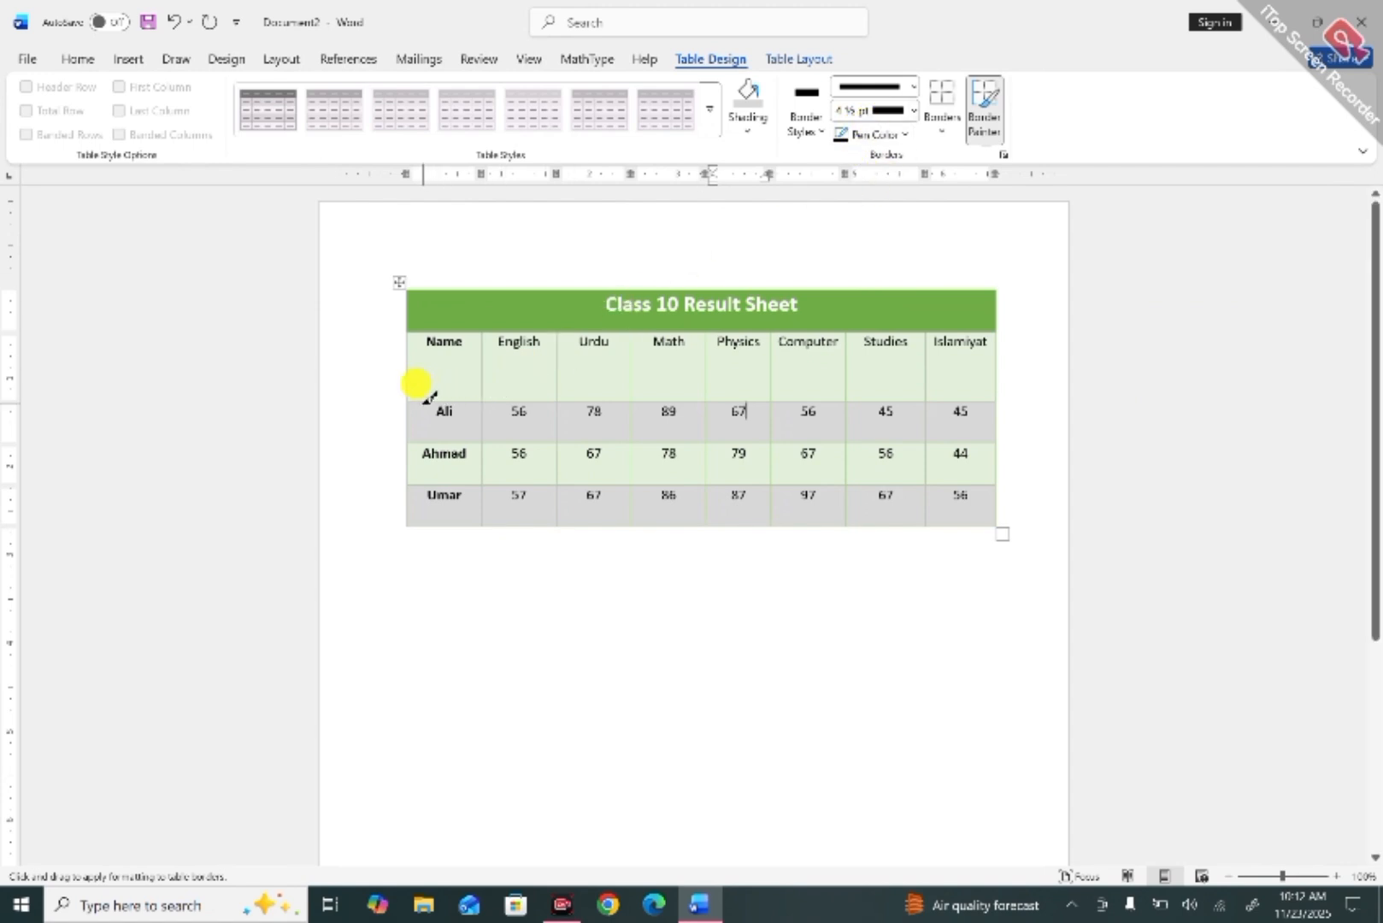
drag(419, 400, 983, 396)
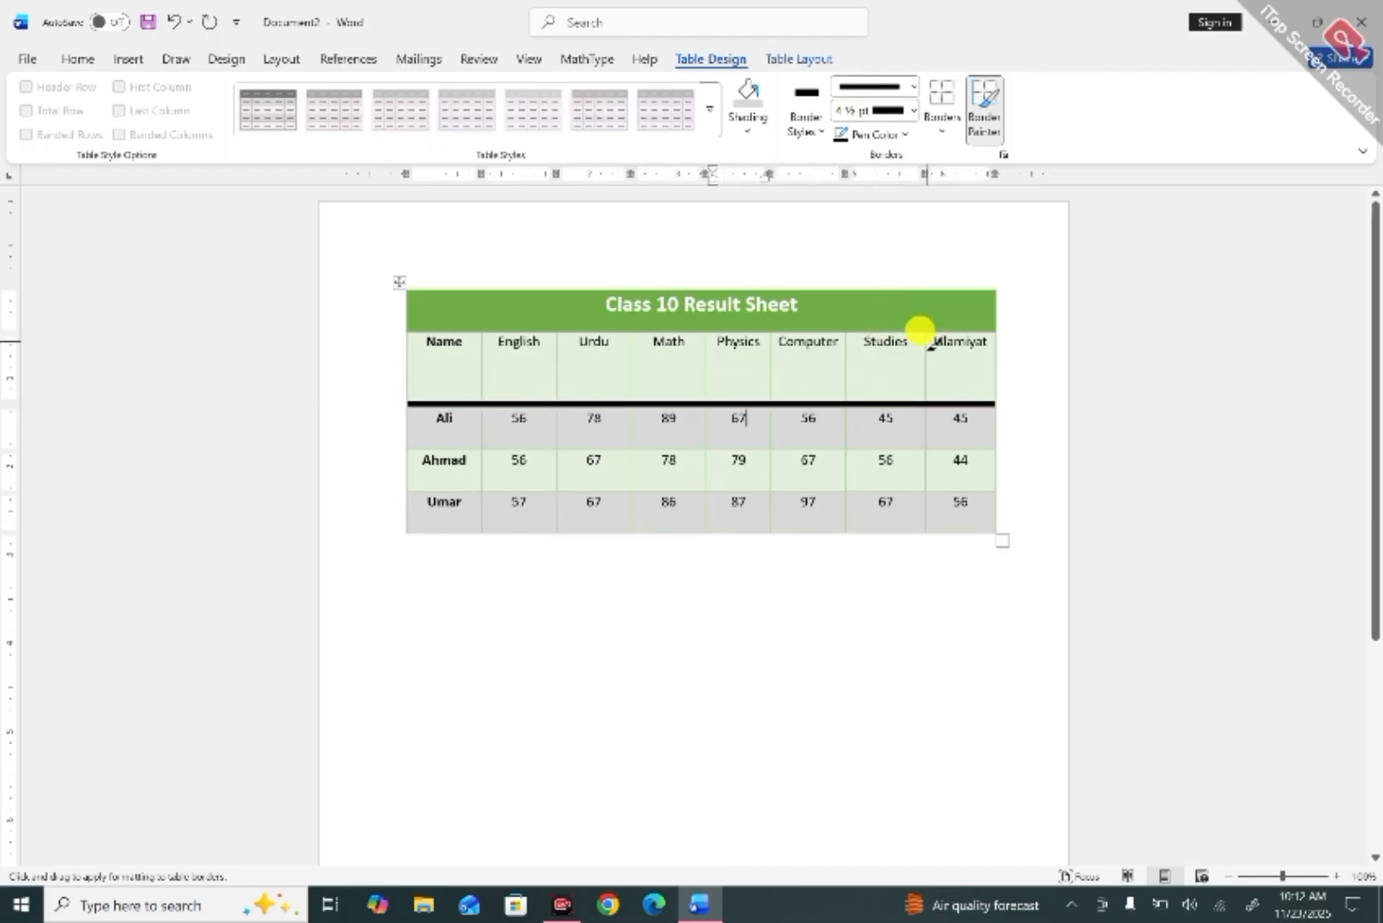
drag(930, 341, 924, 513)
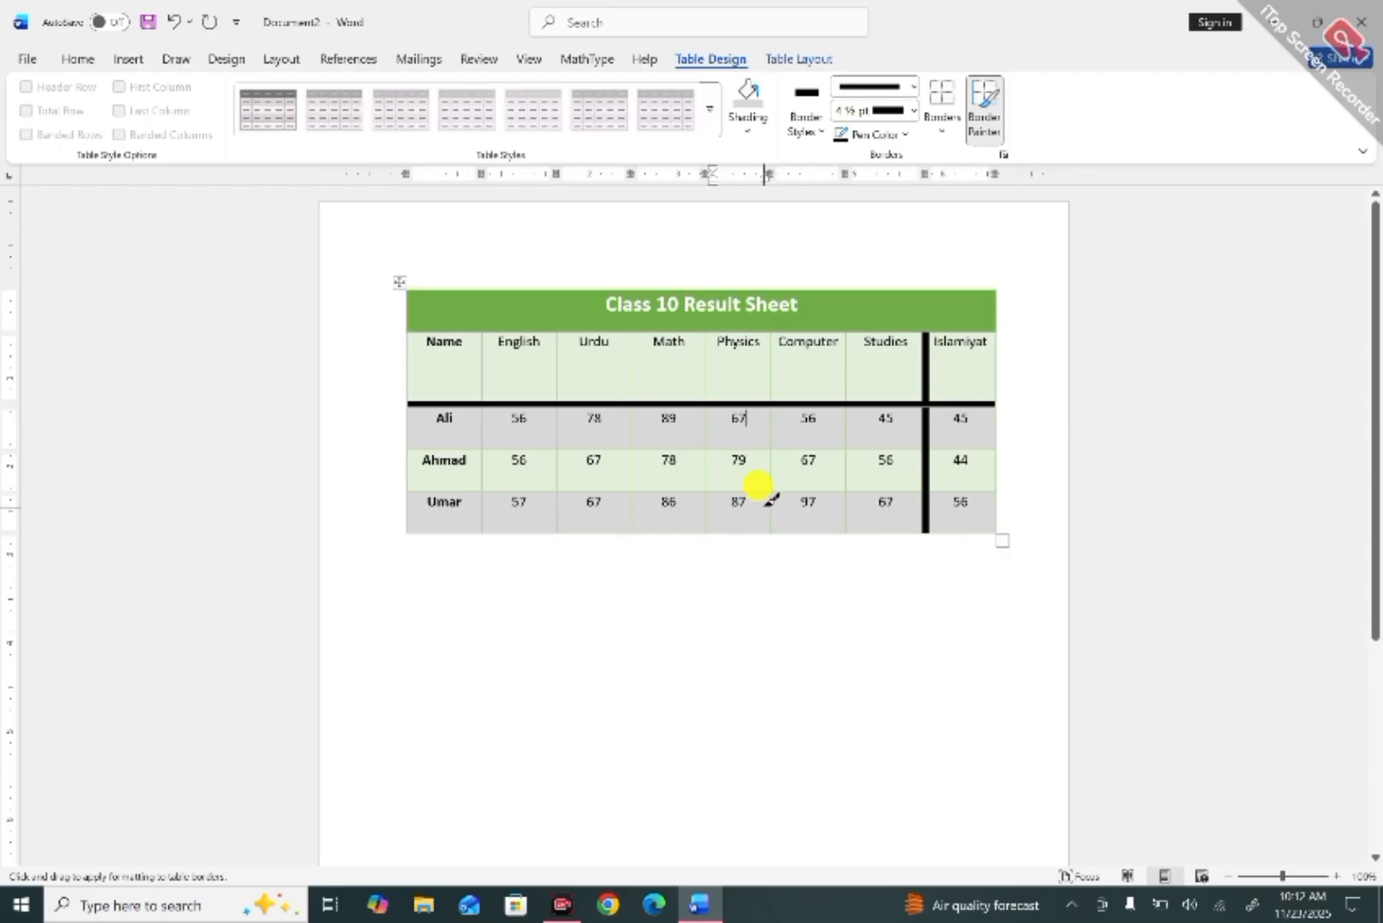
Paint the thick black border on both sides and the top of the Computer mark in the last student row.
click(771, 493)
drag(769, 518, 771, 516)
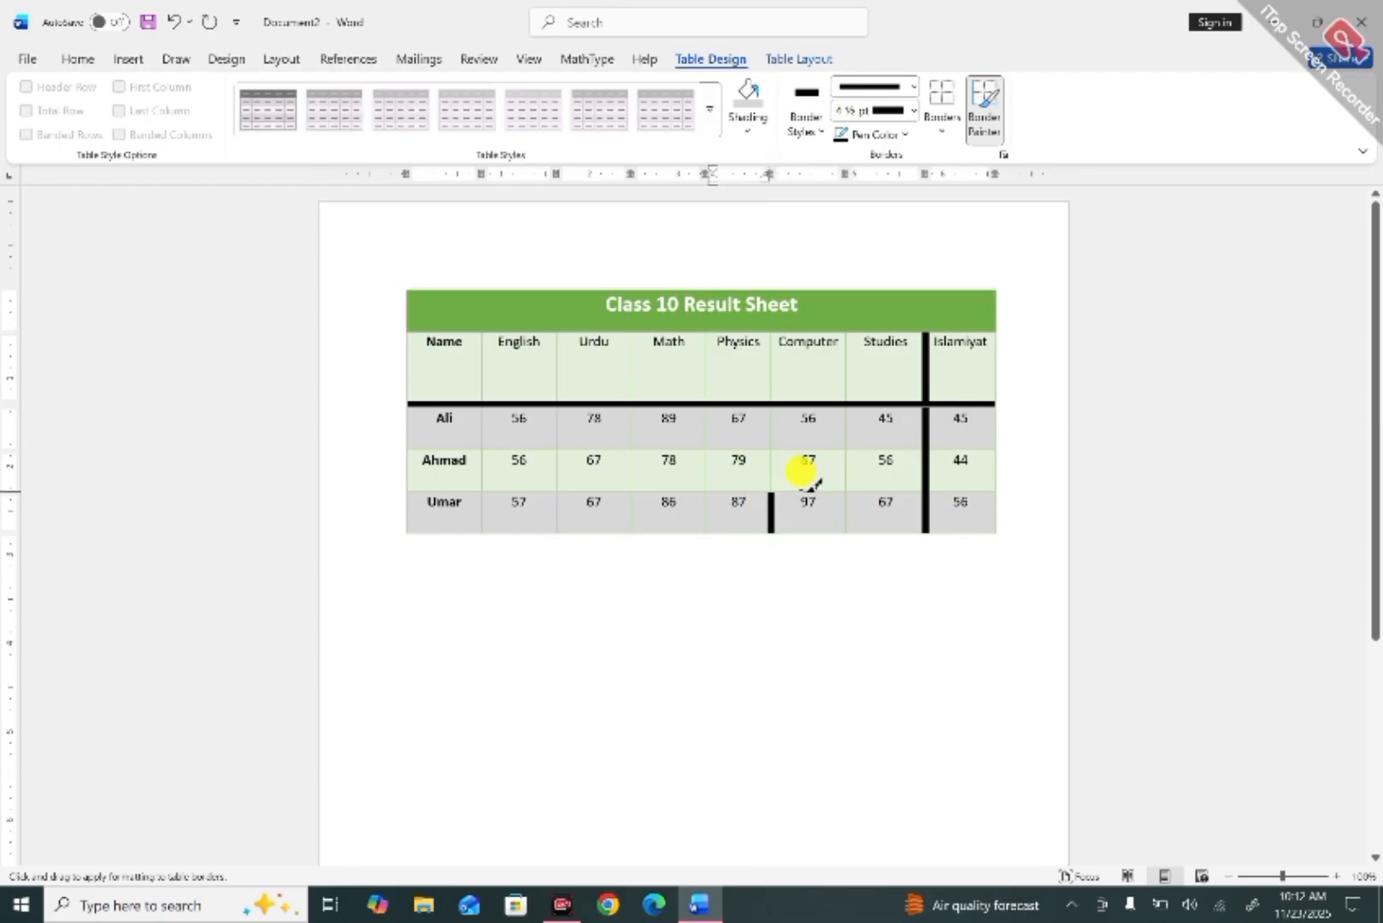
drag(774, 491, 844, 522)
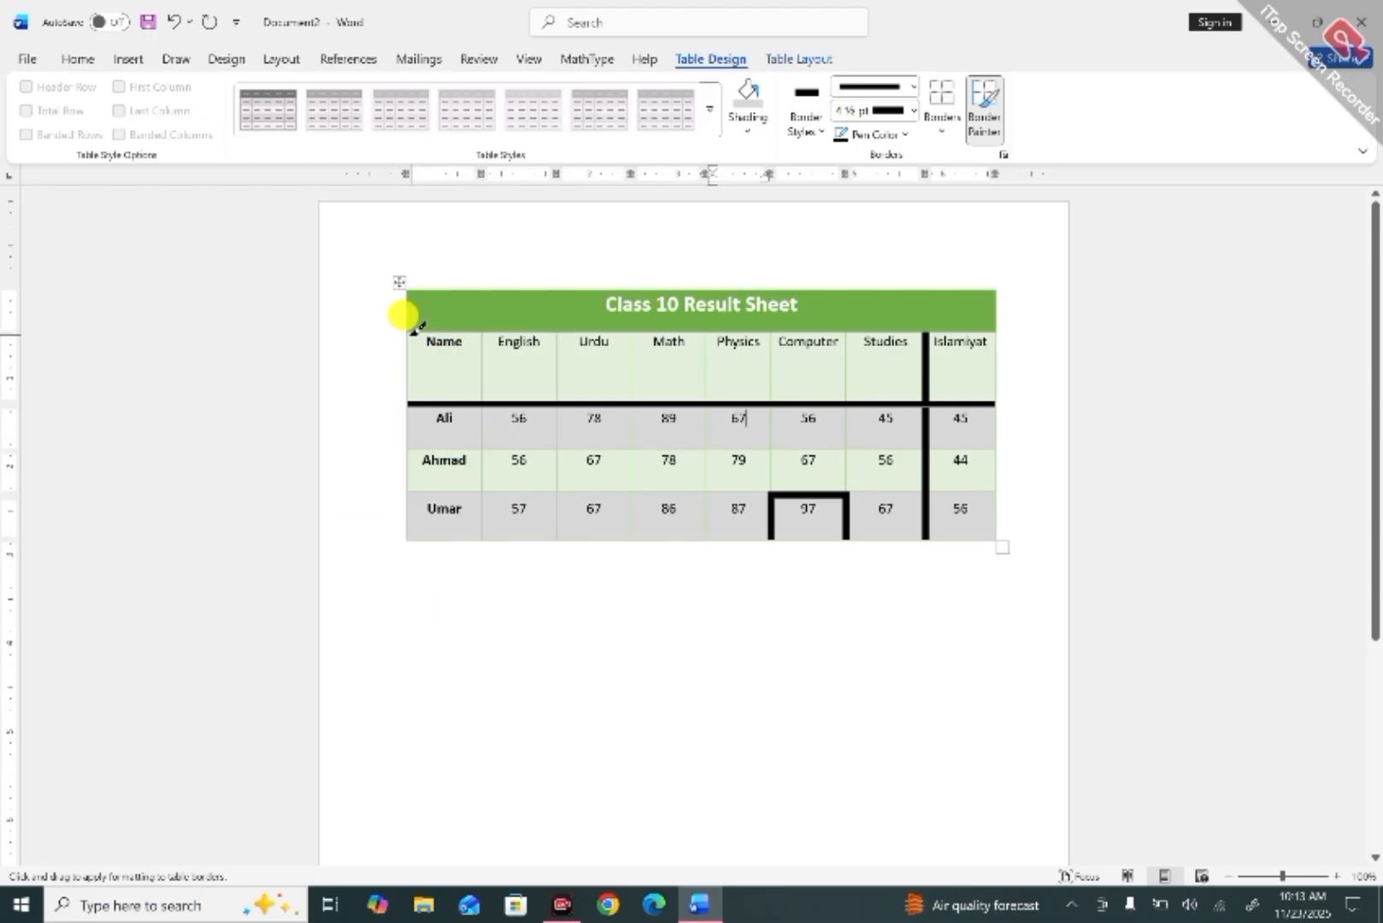
Paint thick black borders below the title row, below the first student row, and along the Islamiyat column's outer edge between them.
mouse_move(399, 315)
mouse_down()
mouse_move(510, 349)
mouse_move(537, 312)
mouse_move(849, 318)
mouse_up()
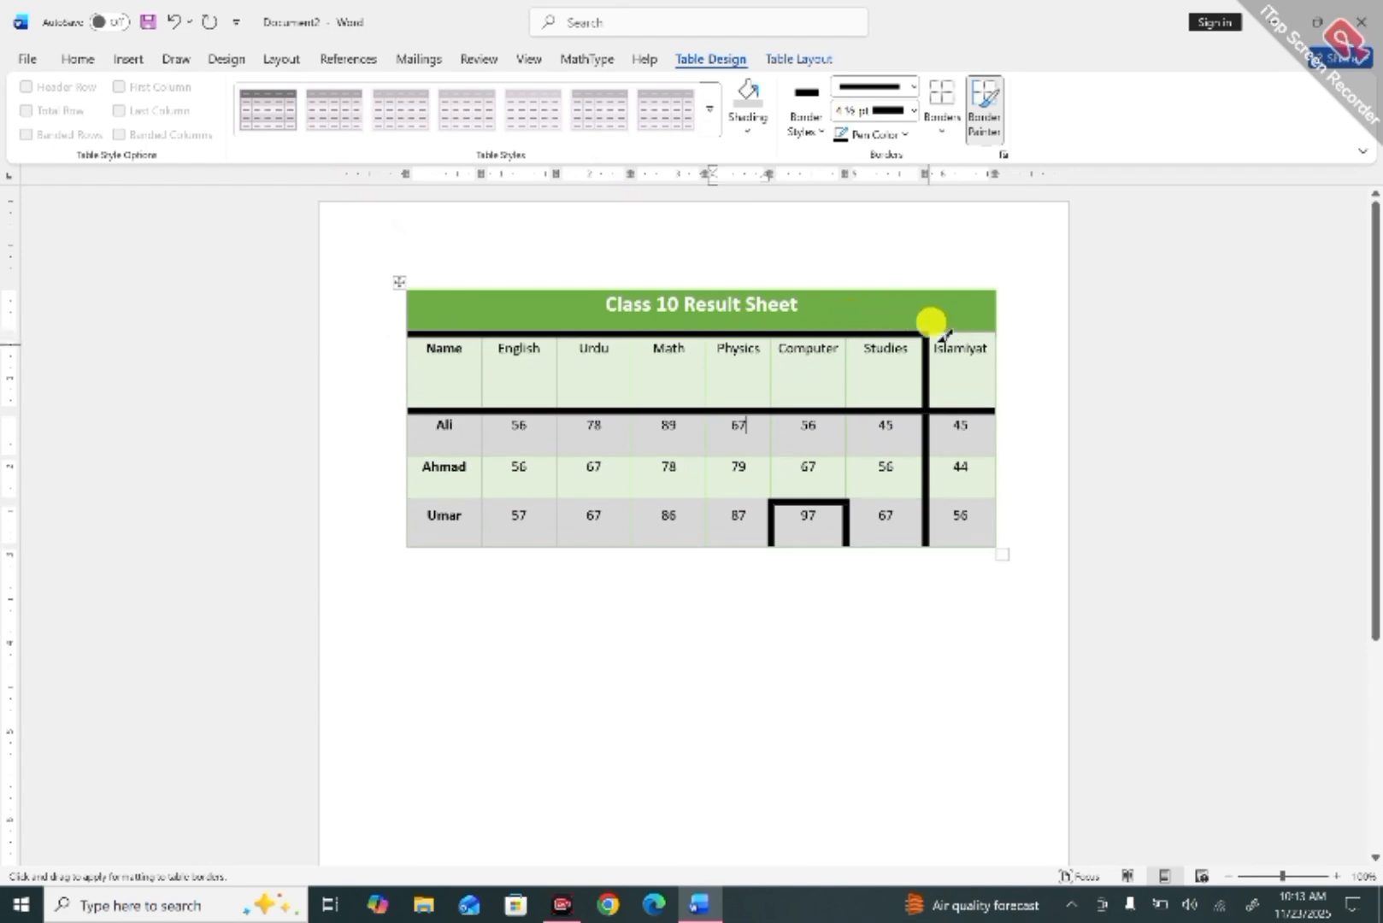
mouse_move(953, 330)
mouse_down()
mouse_move(971, 324)
mouse_move(995, 346)
mouse_move(997, 379)
mouse_up()
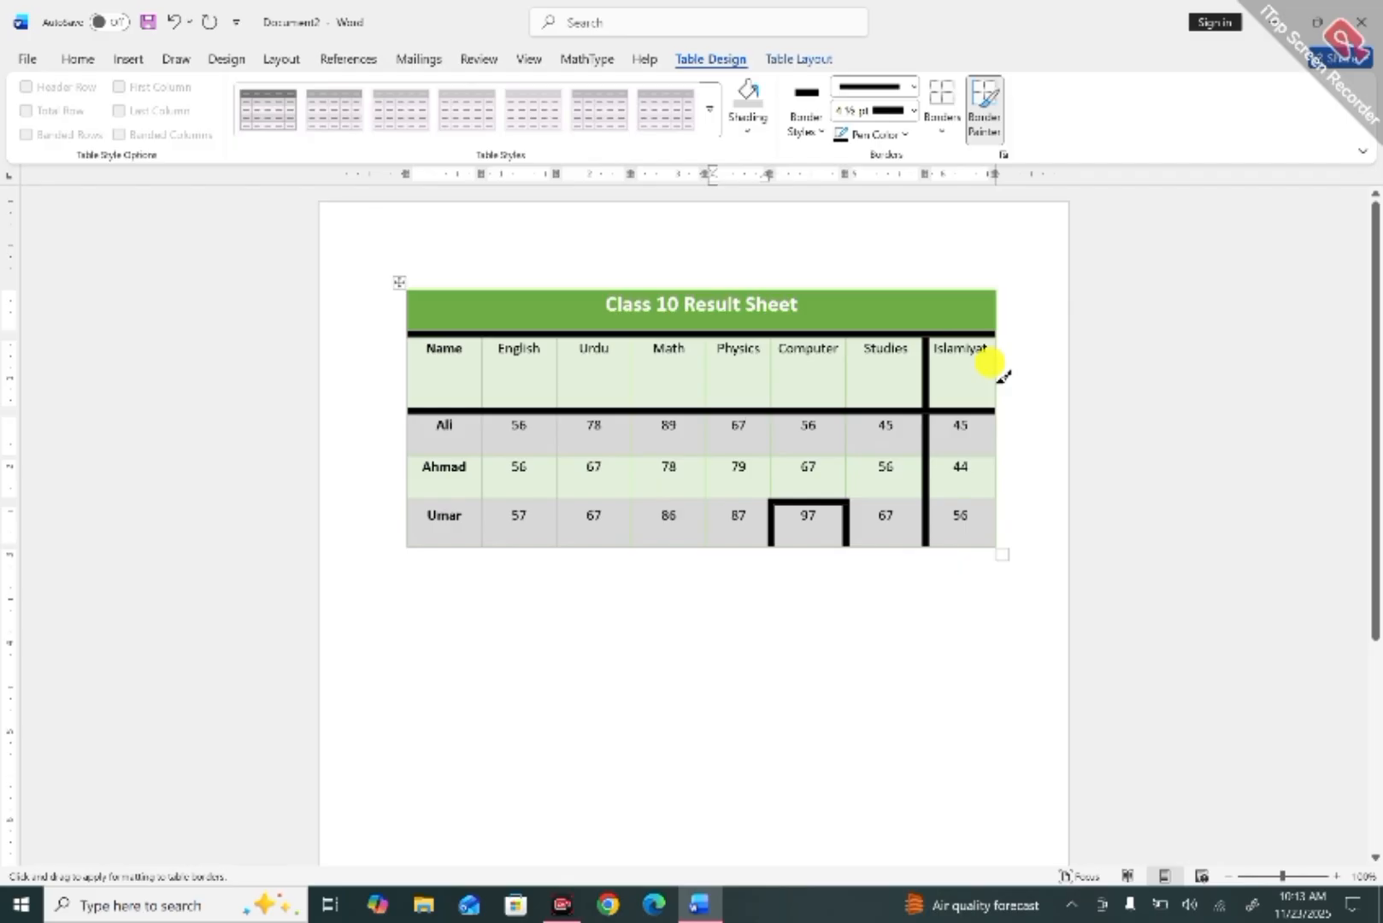
drag(998, 372, 1000, 453)
click(1000, 418)
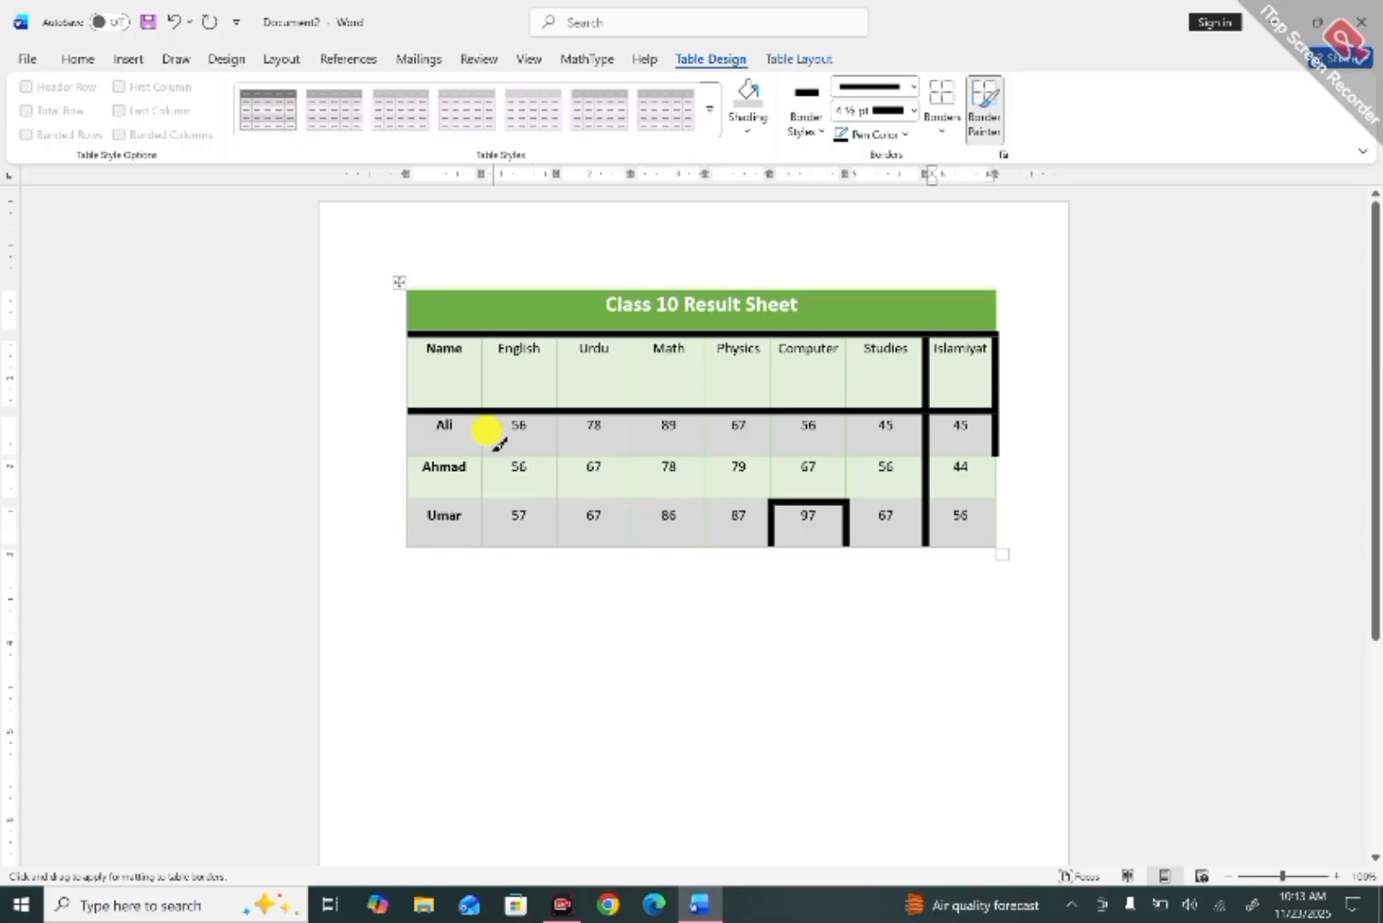
mouse_move(423, 452)
mouse_down()
mouse_move(970, 453)
mouse_move(998, 441)
mouse_move(984, 460)
mouse_up()
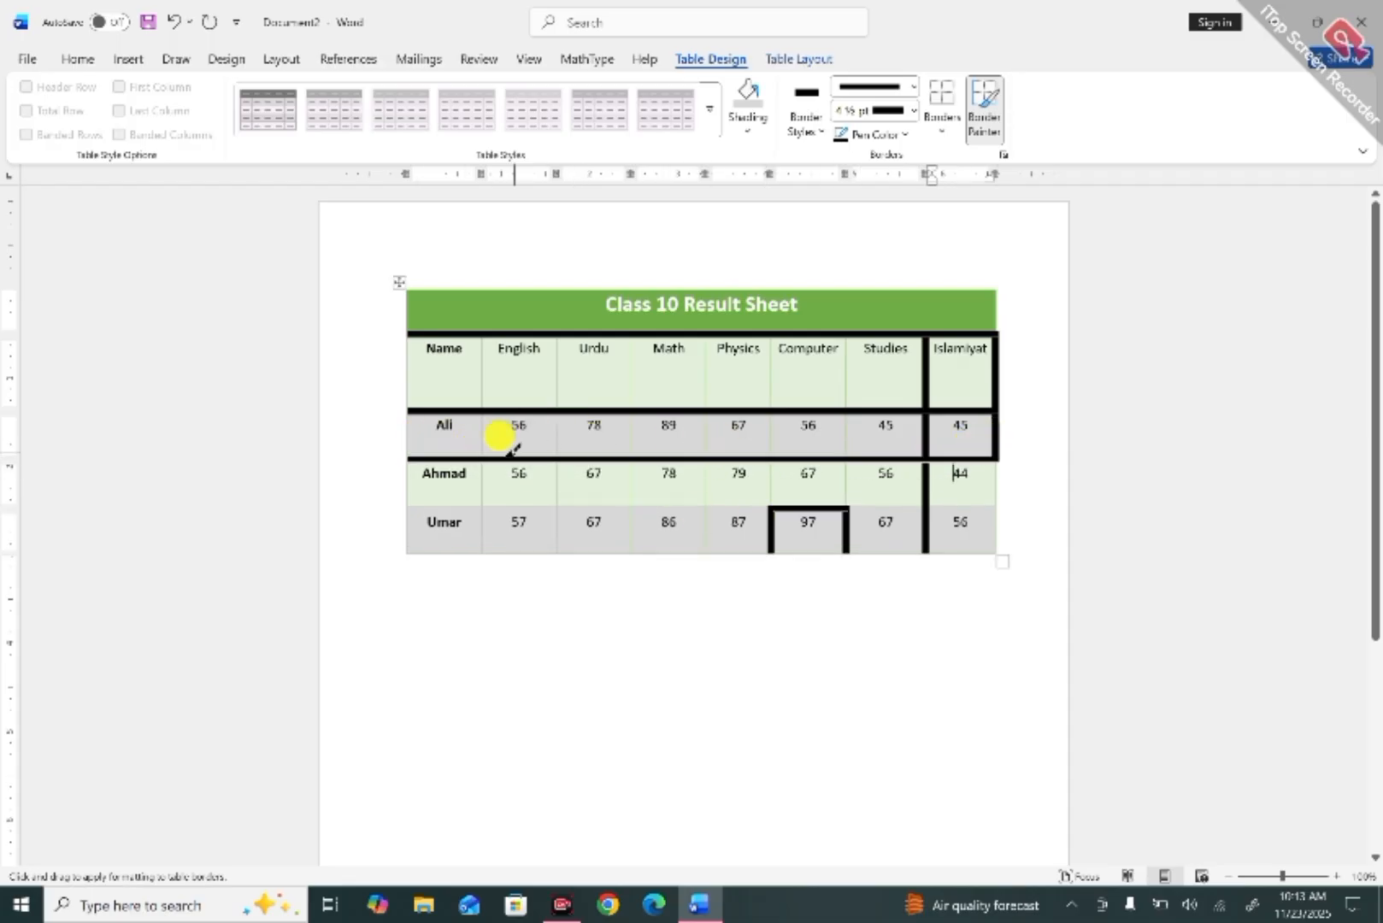
Paint thick black borders above and below the last student row, down the Name column's outer edge, and on both sides of the English column.
mouse_move(415, 501)
mouse_down()
mouse_move(933, 505)
mouse_move(944, 482)
mouse_up()
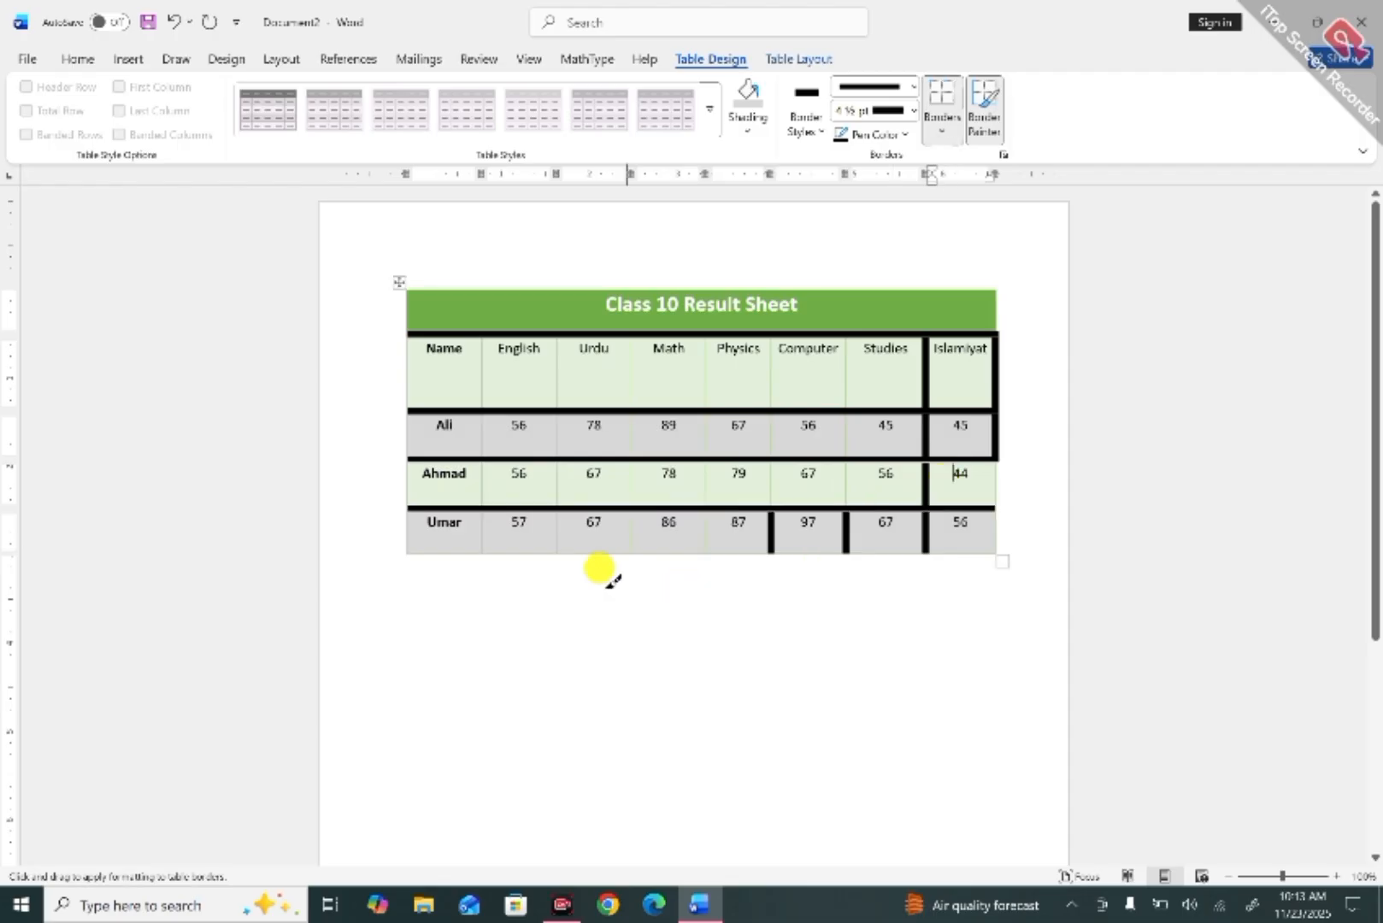
drag(415, 546, 952, 554)
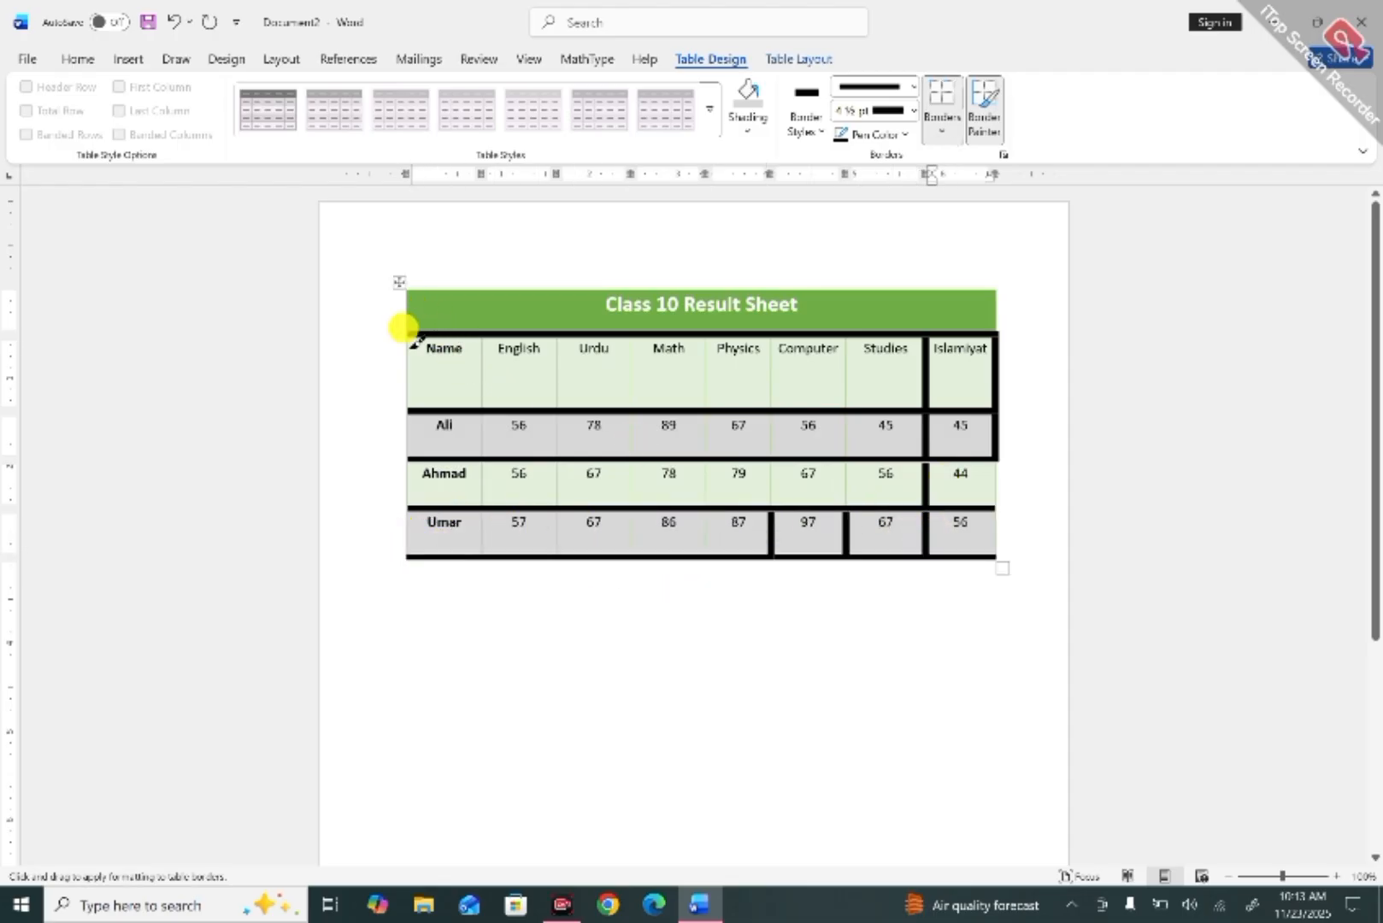
drag(413, 342, 414, 554)
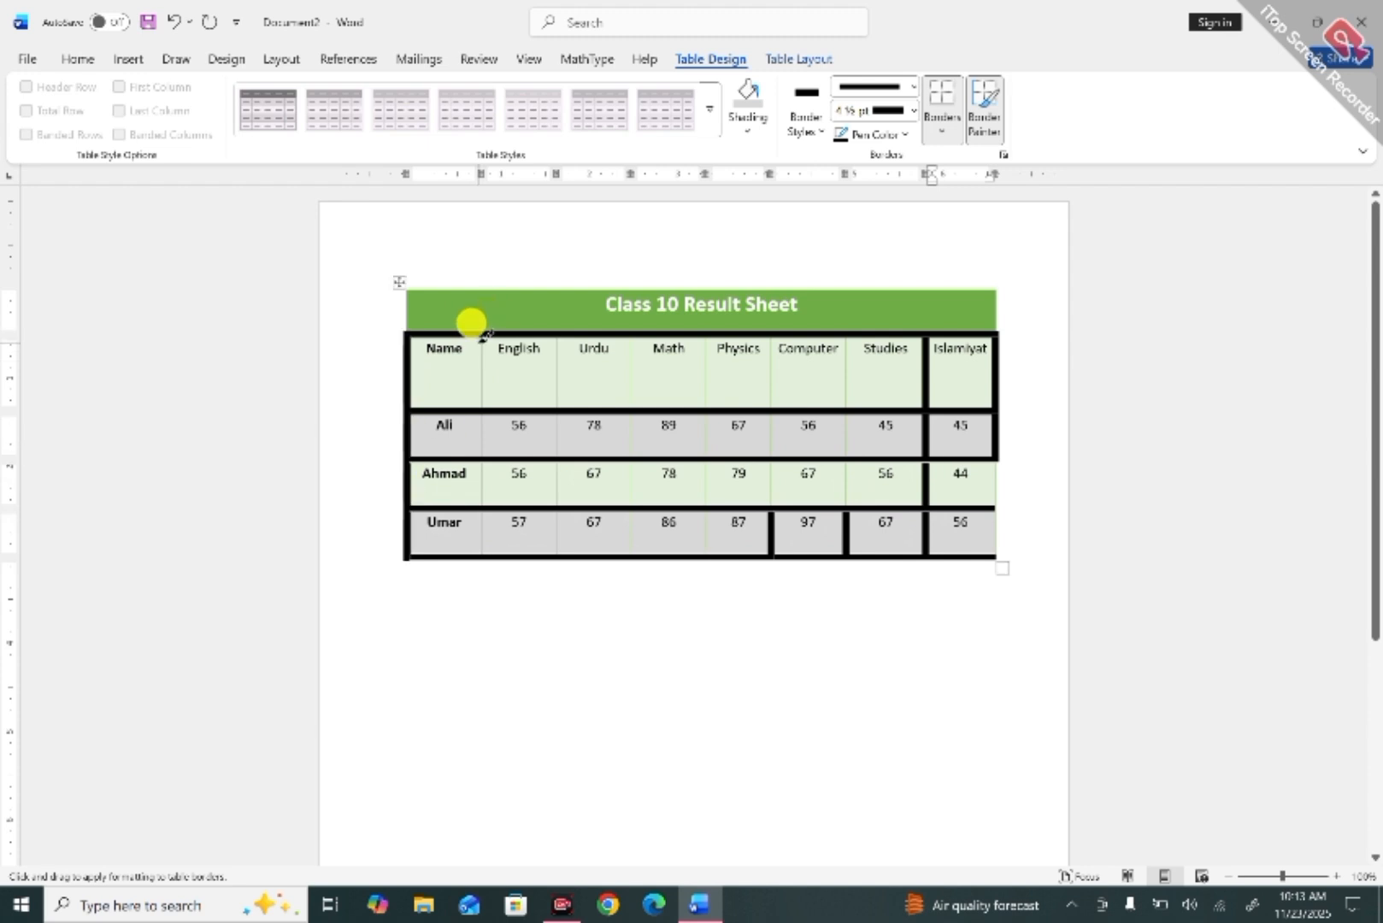
drag(481, 335, 483, 538)
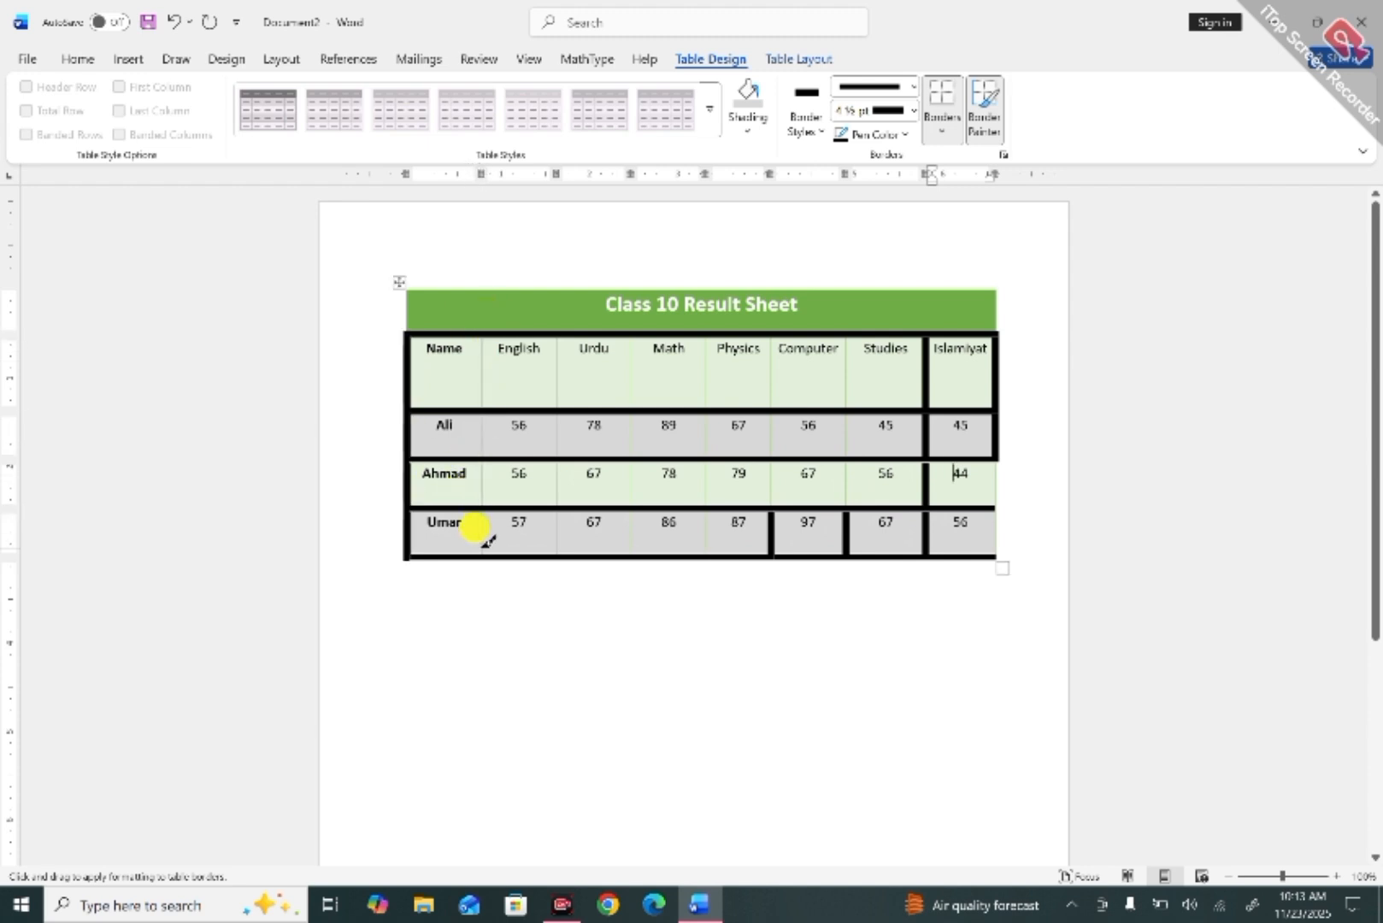
drag(481, 335, 476, 534)
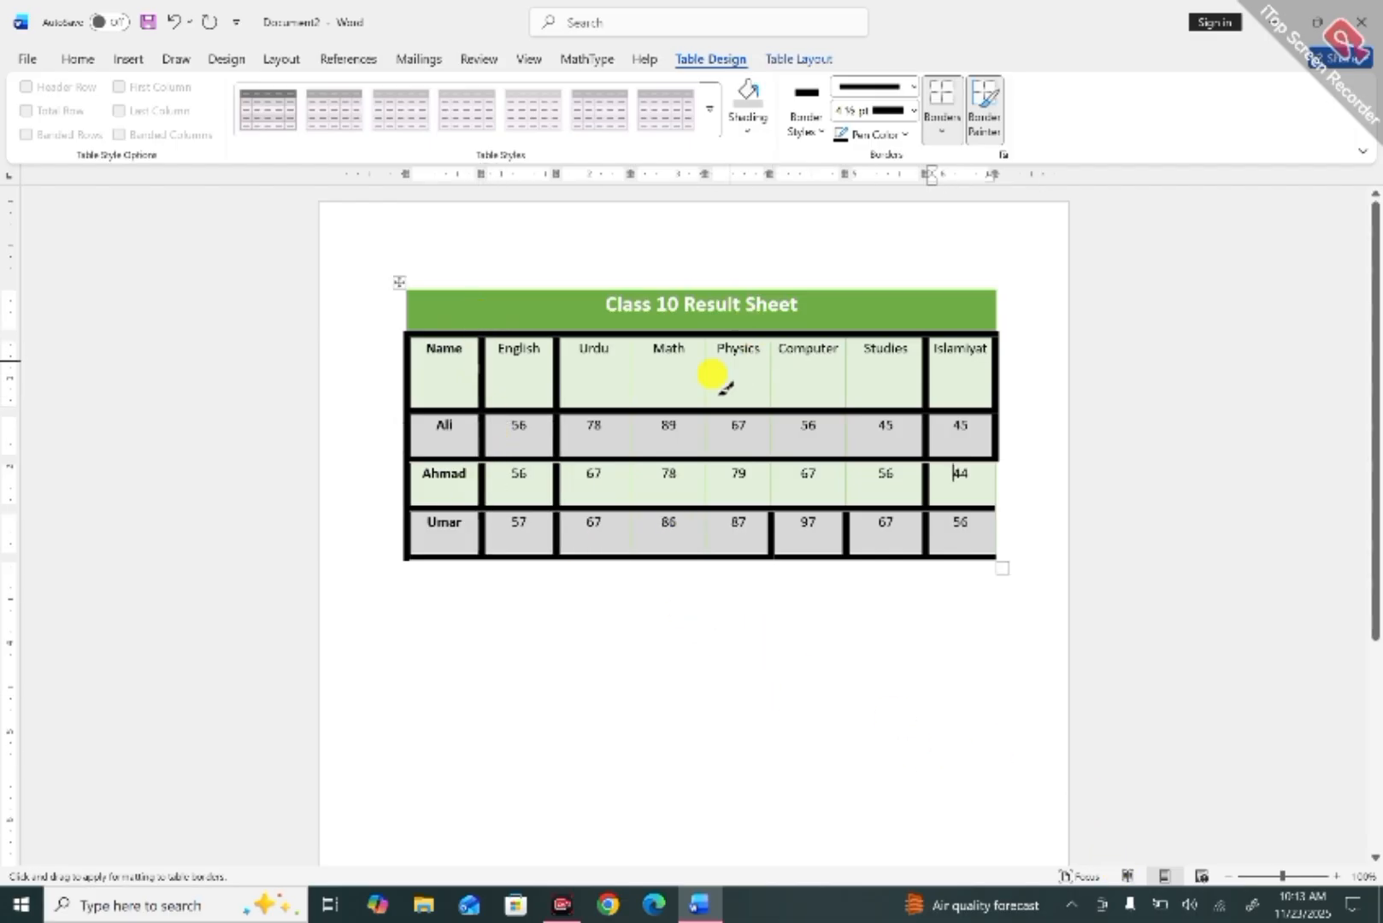
Toggle off the top border of the Islamiyat mark in the second student row, and apply All Borders to that cell.
click(941, 137)
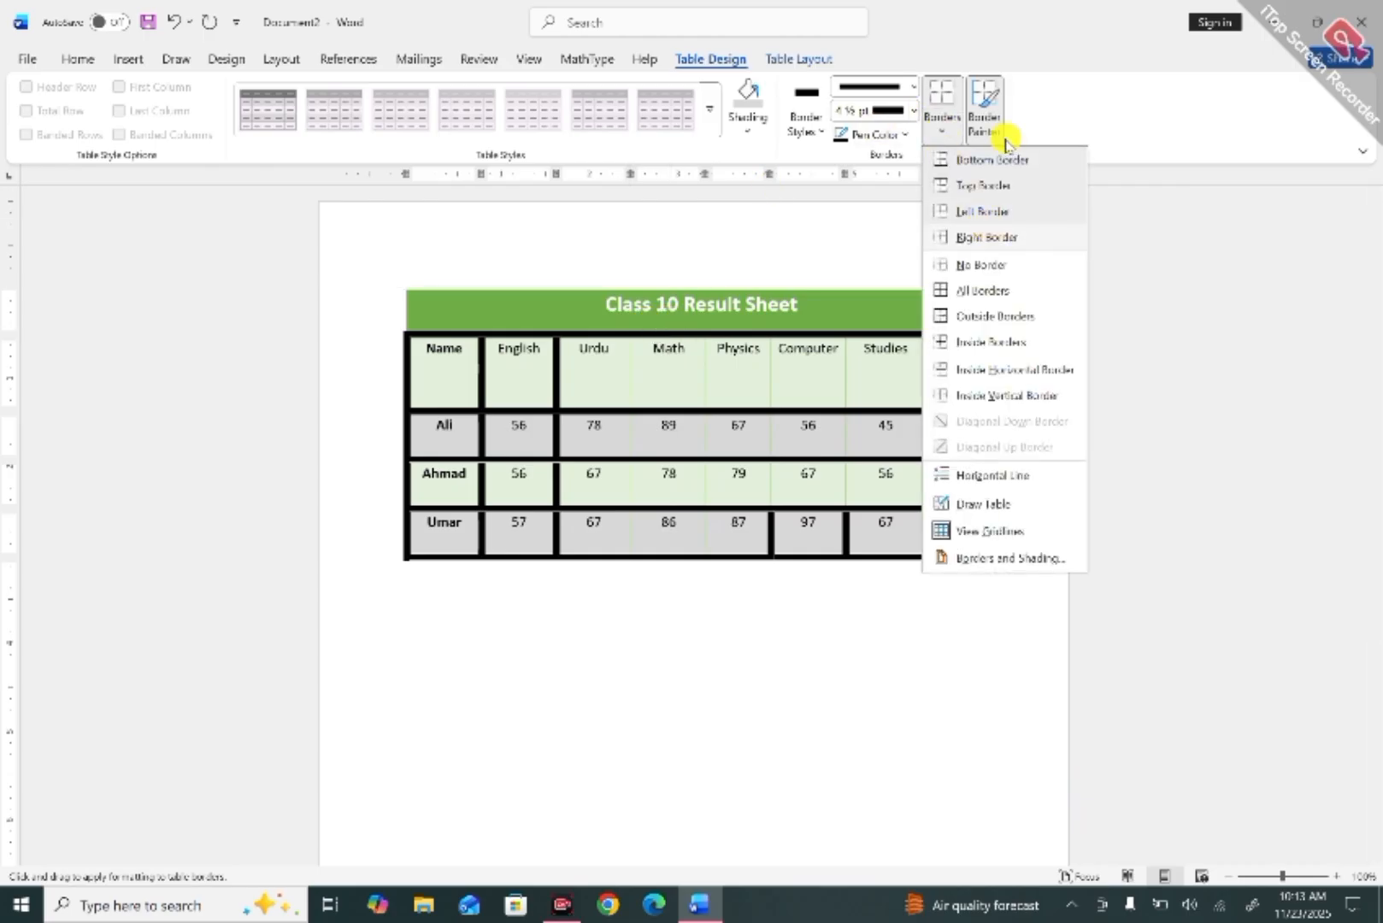
click(984, 187)
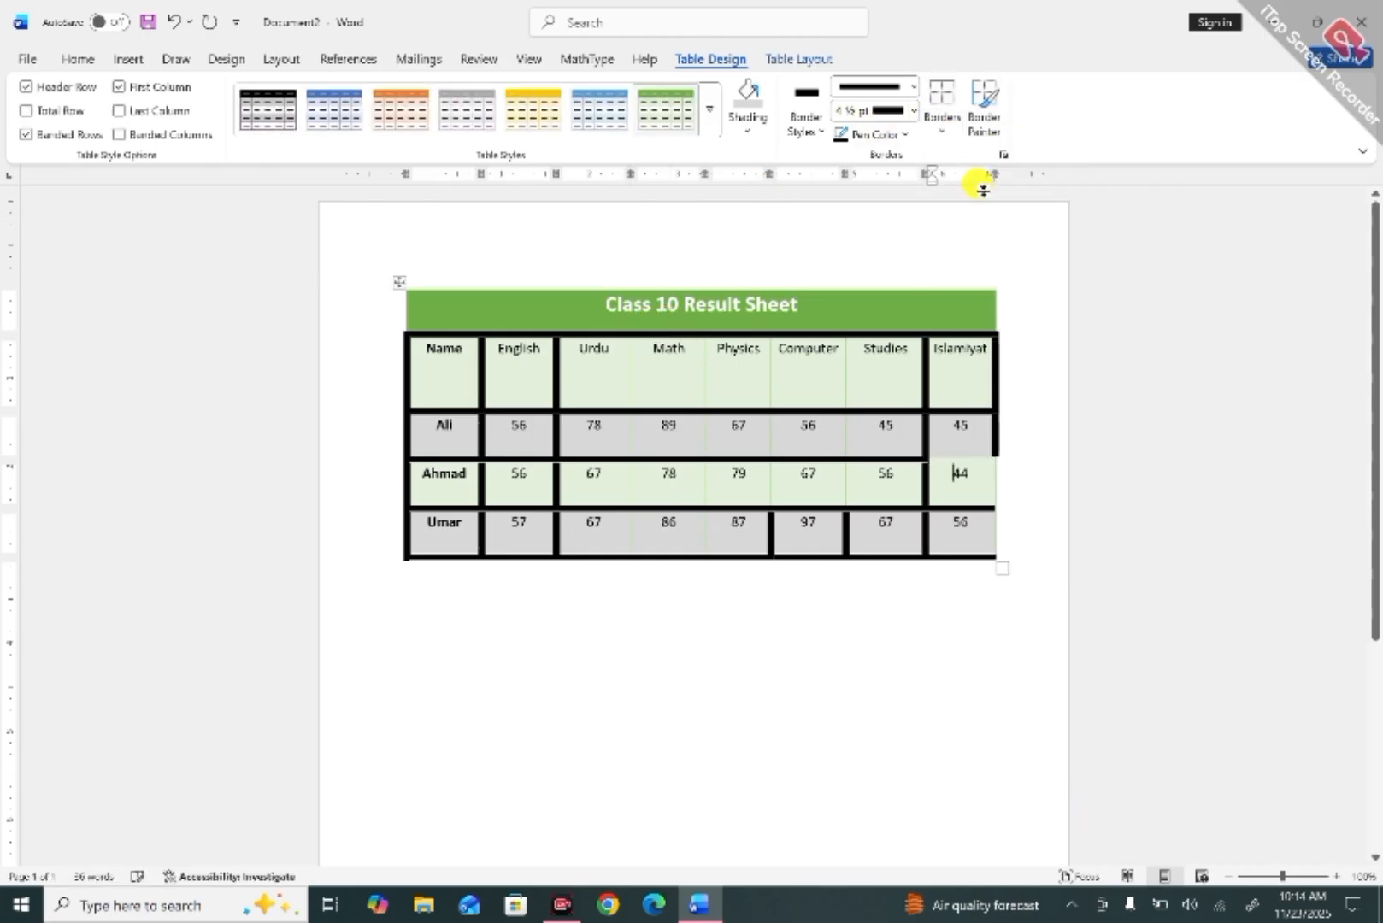
click(940, 131)
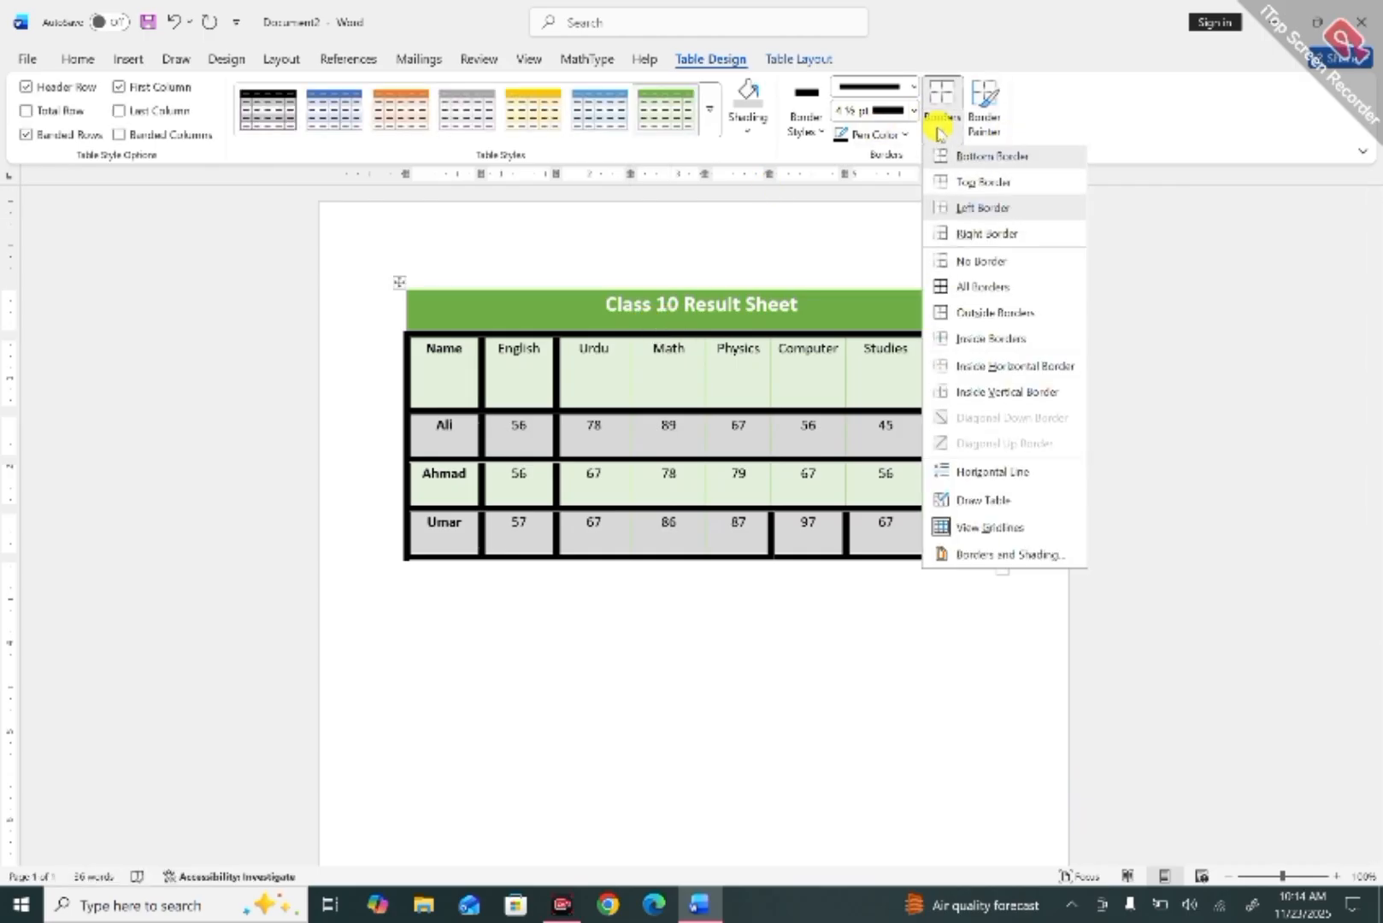
click(987, 292)
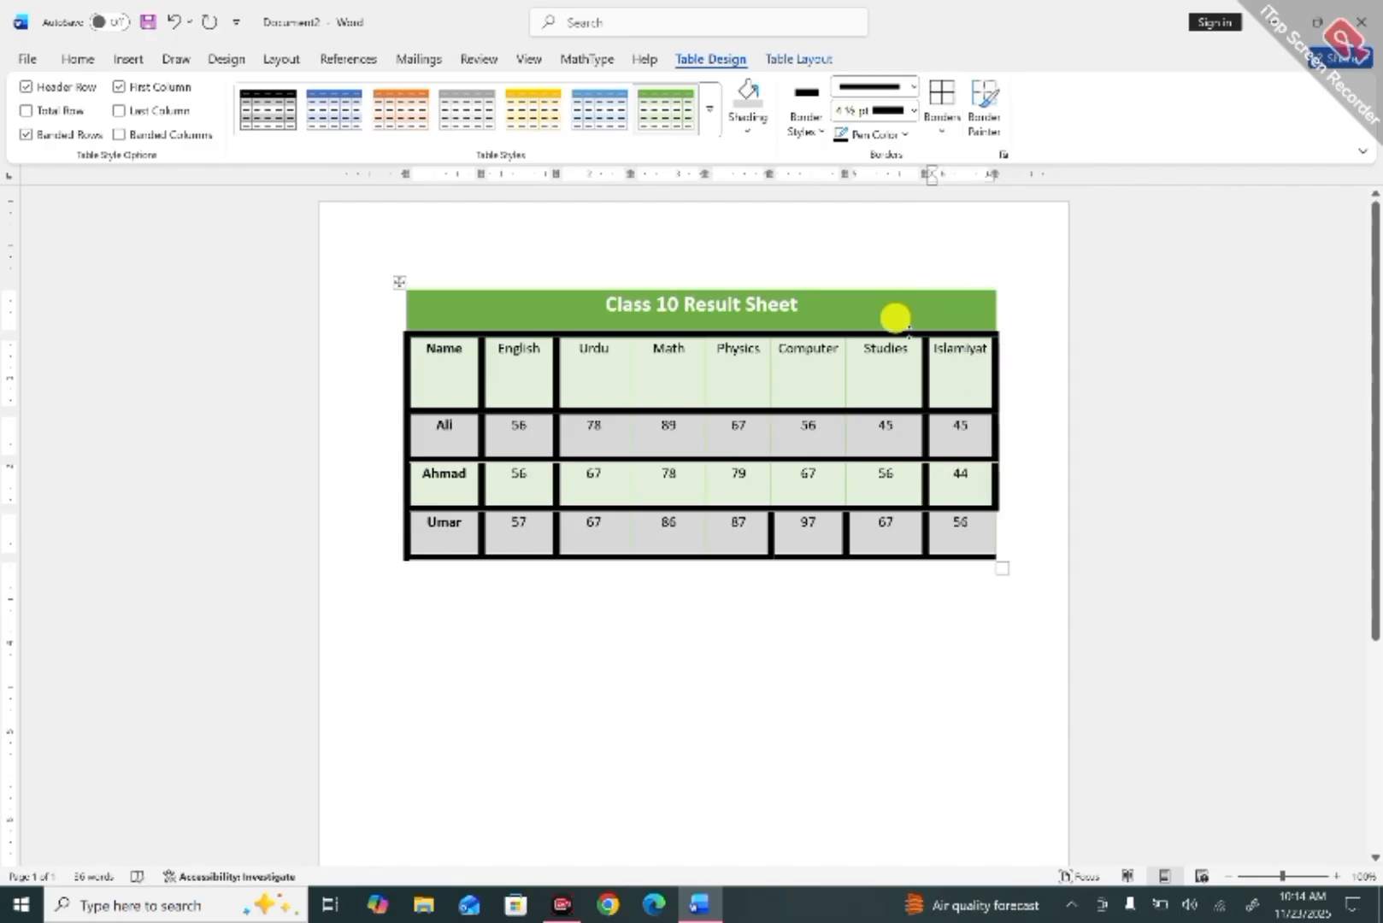
click(946, 132)
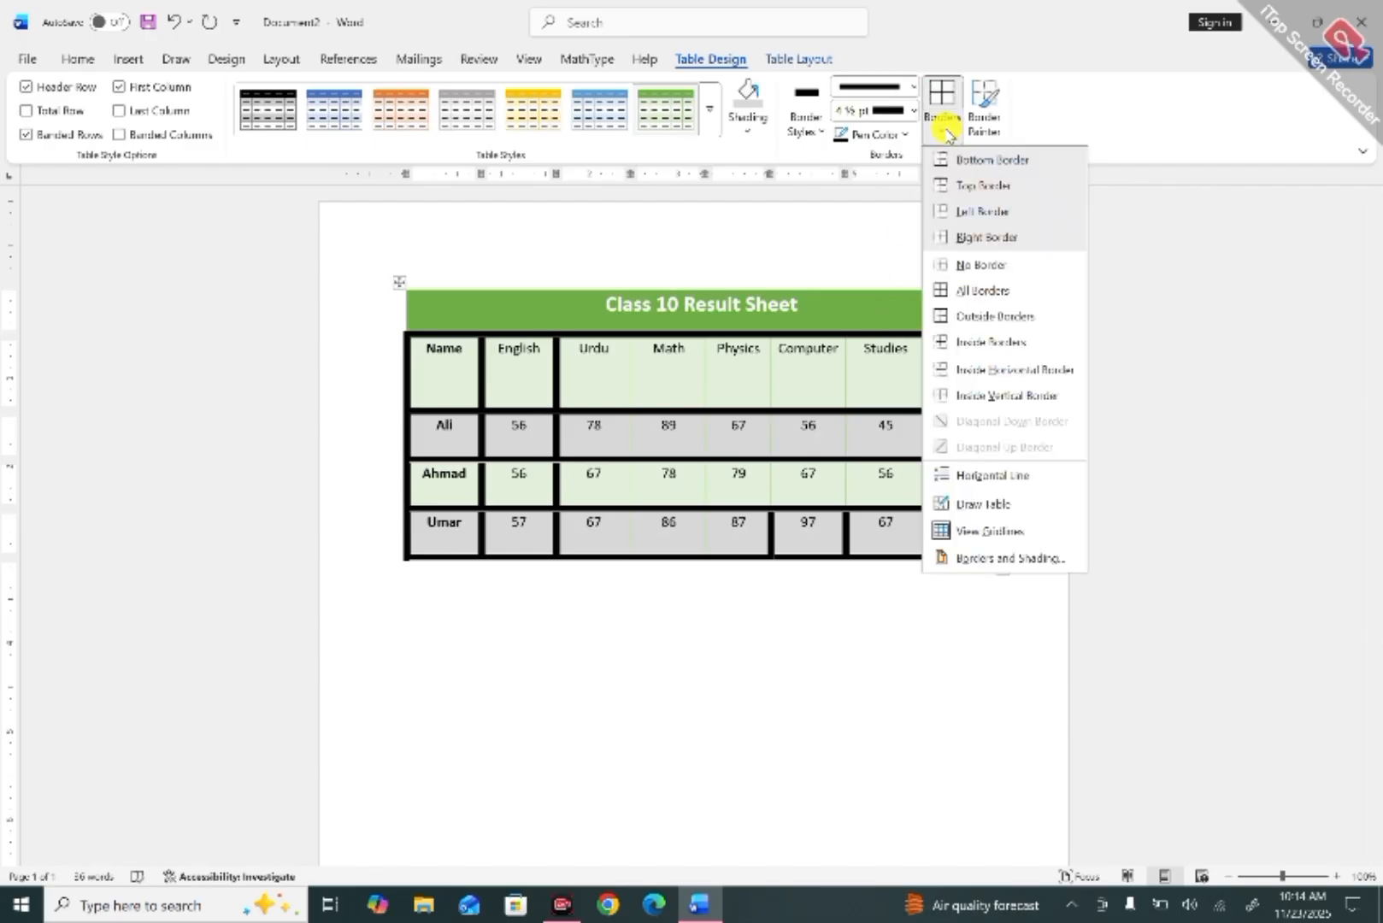
click(966, 292)
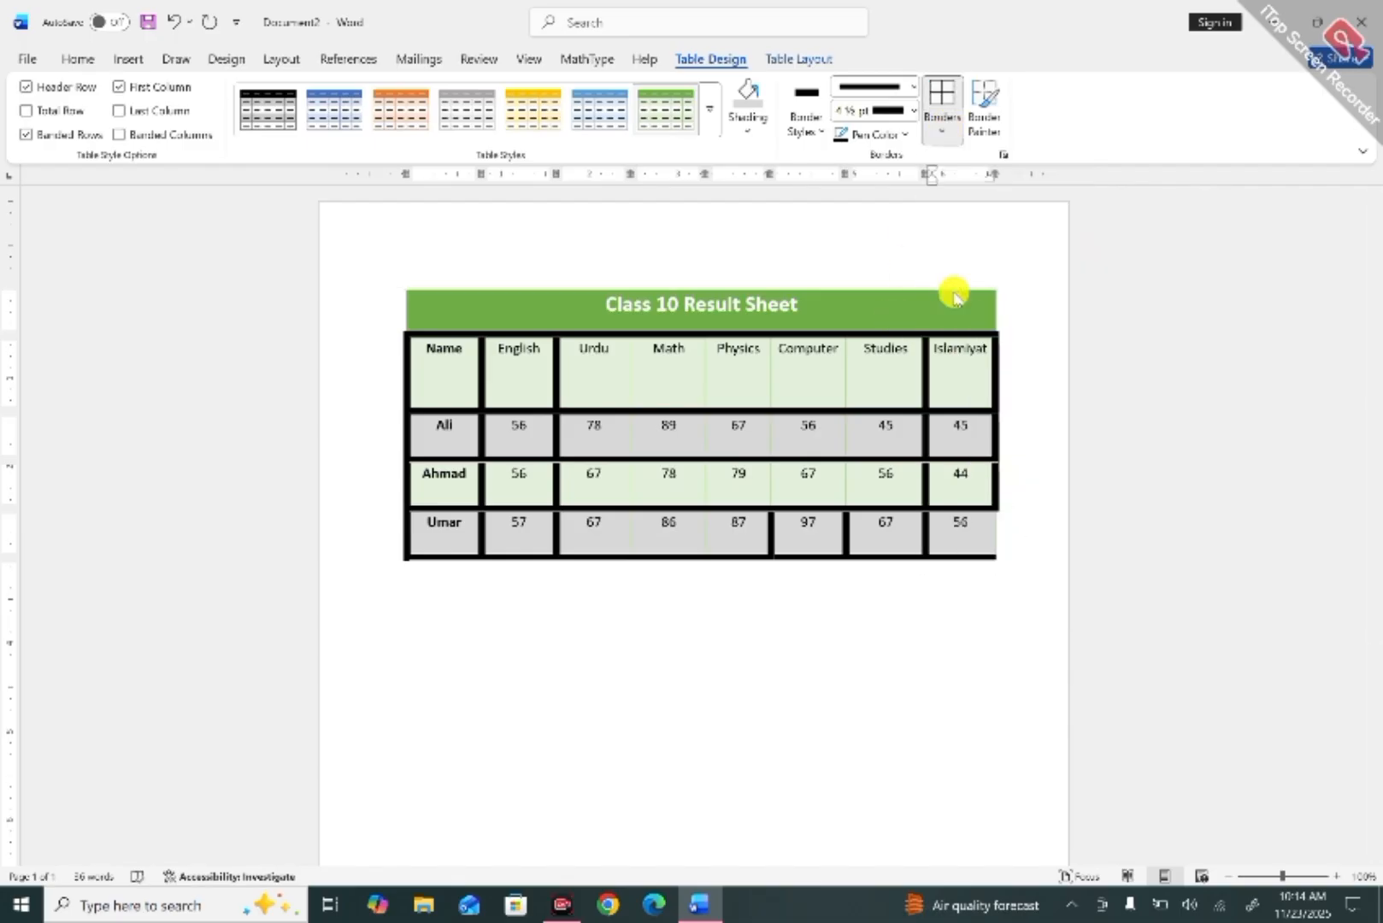
Apply Inside Borders at the second student's Islamiyat mark, and paint thick black borders between the remaining subject columns.
click(939, 130)
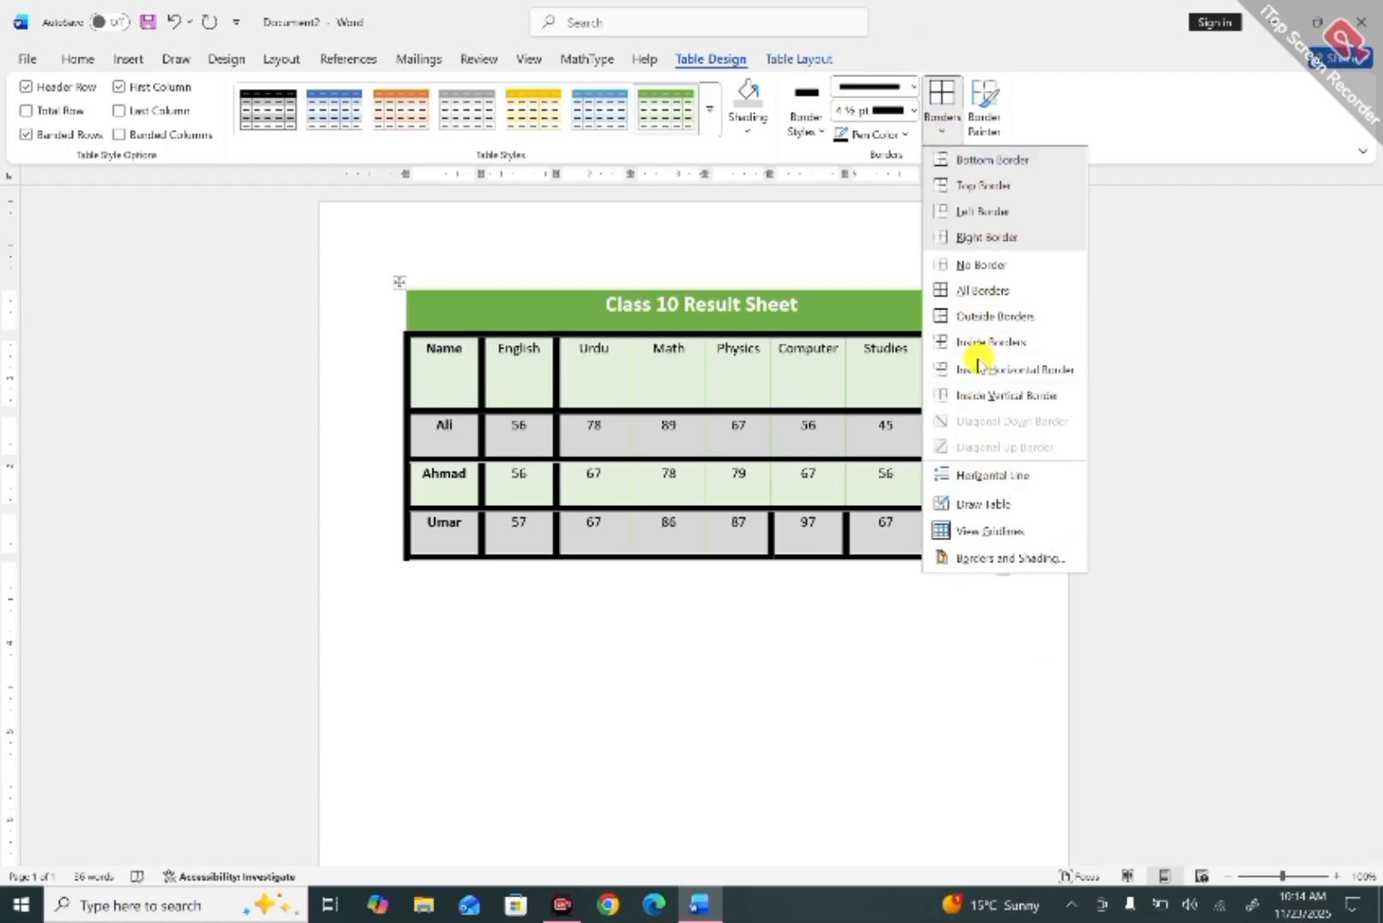
click(972, 343)
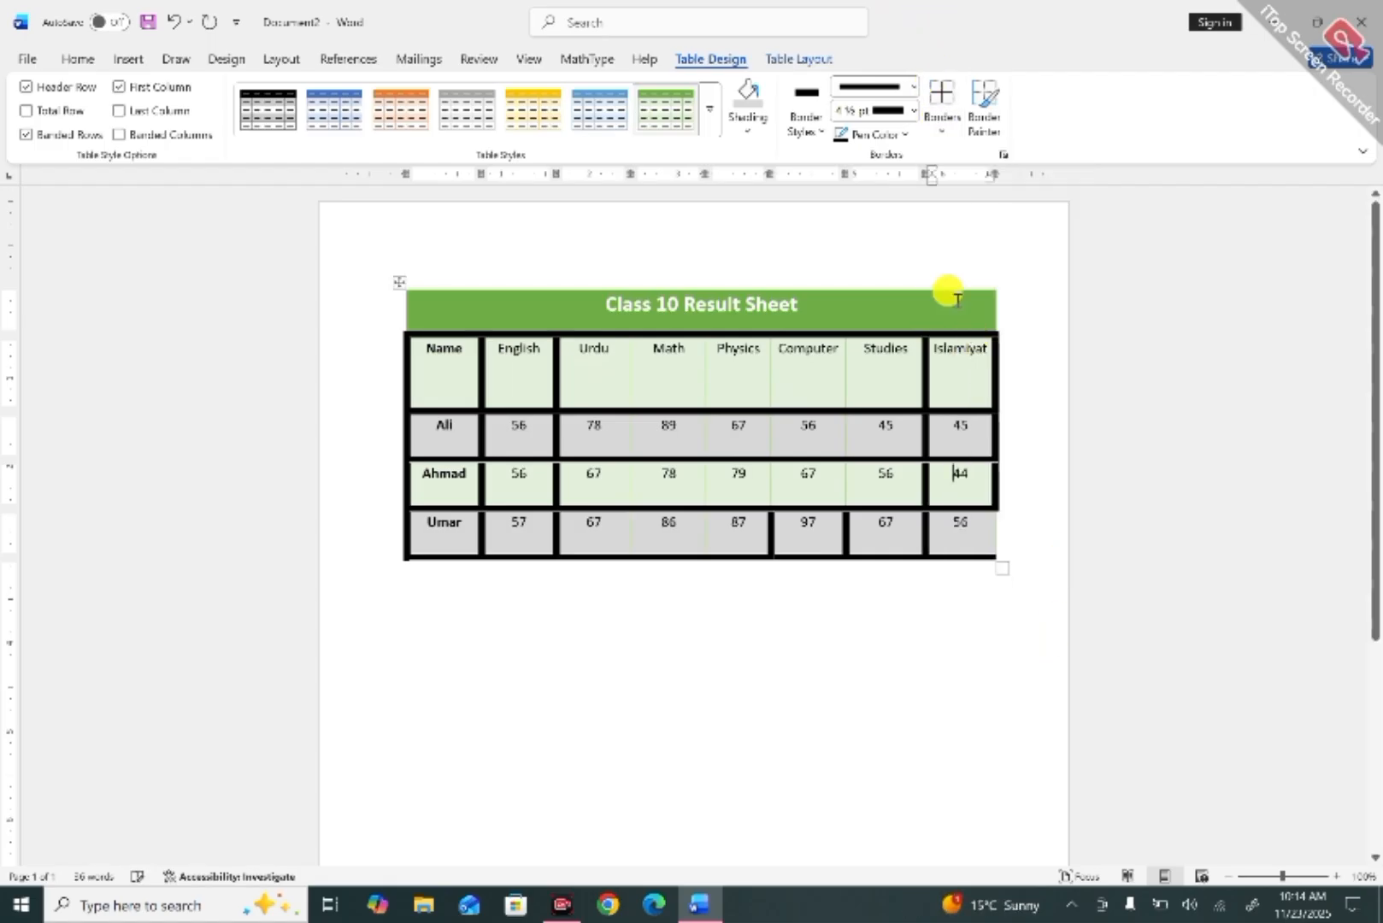
click(938, 126)
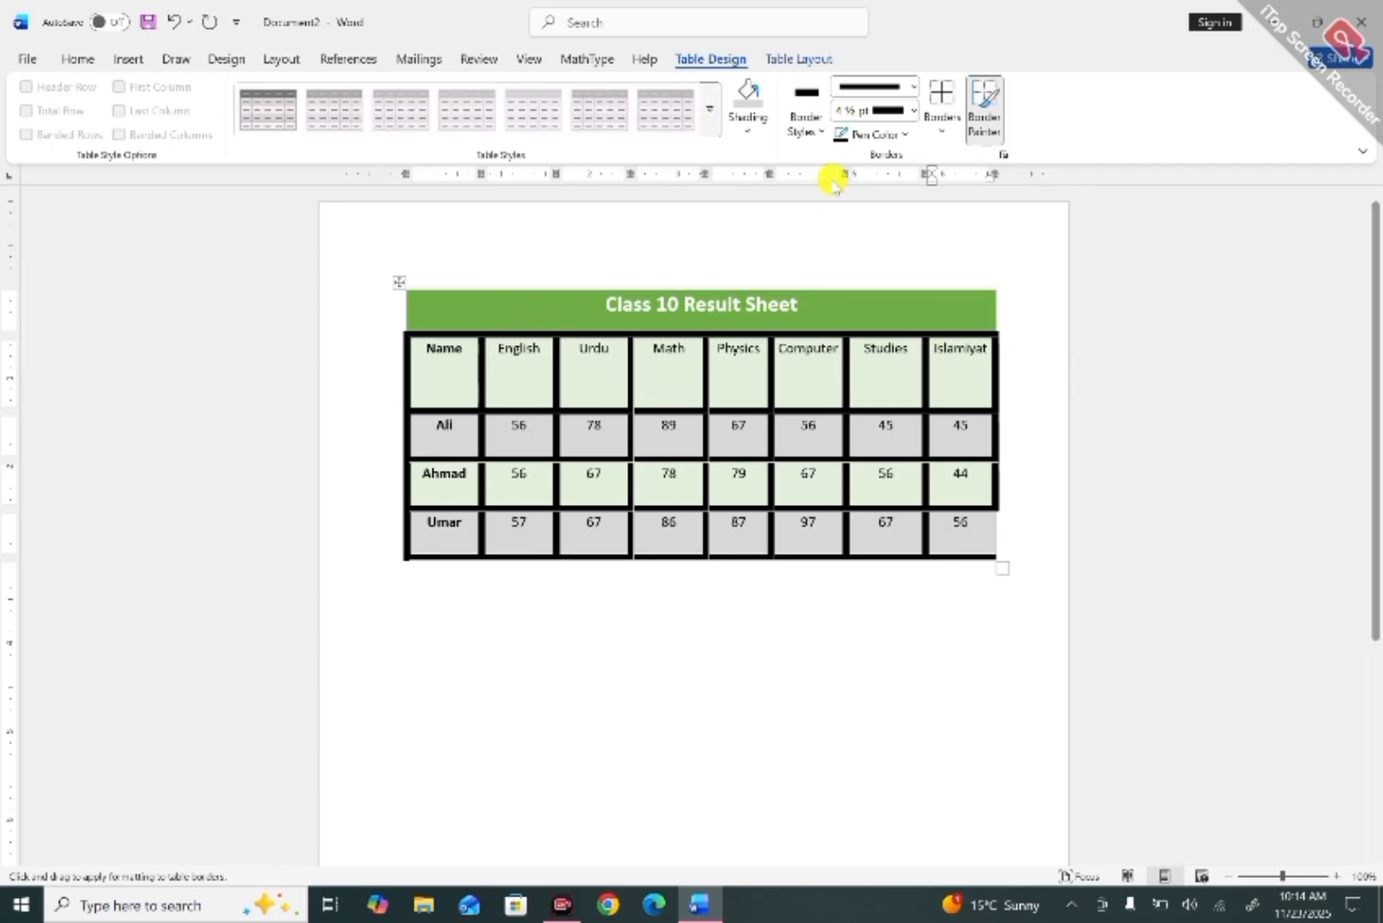
Insert the photo of two children, whose file name starts with ppv688744, from the device's Pictures folder onto page 3 of the insert tab document.
click(128, 59)
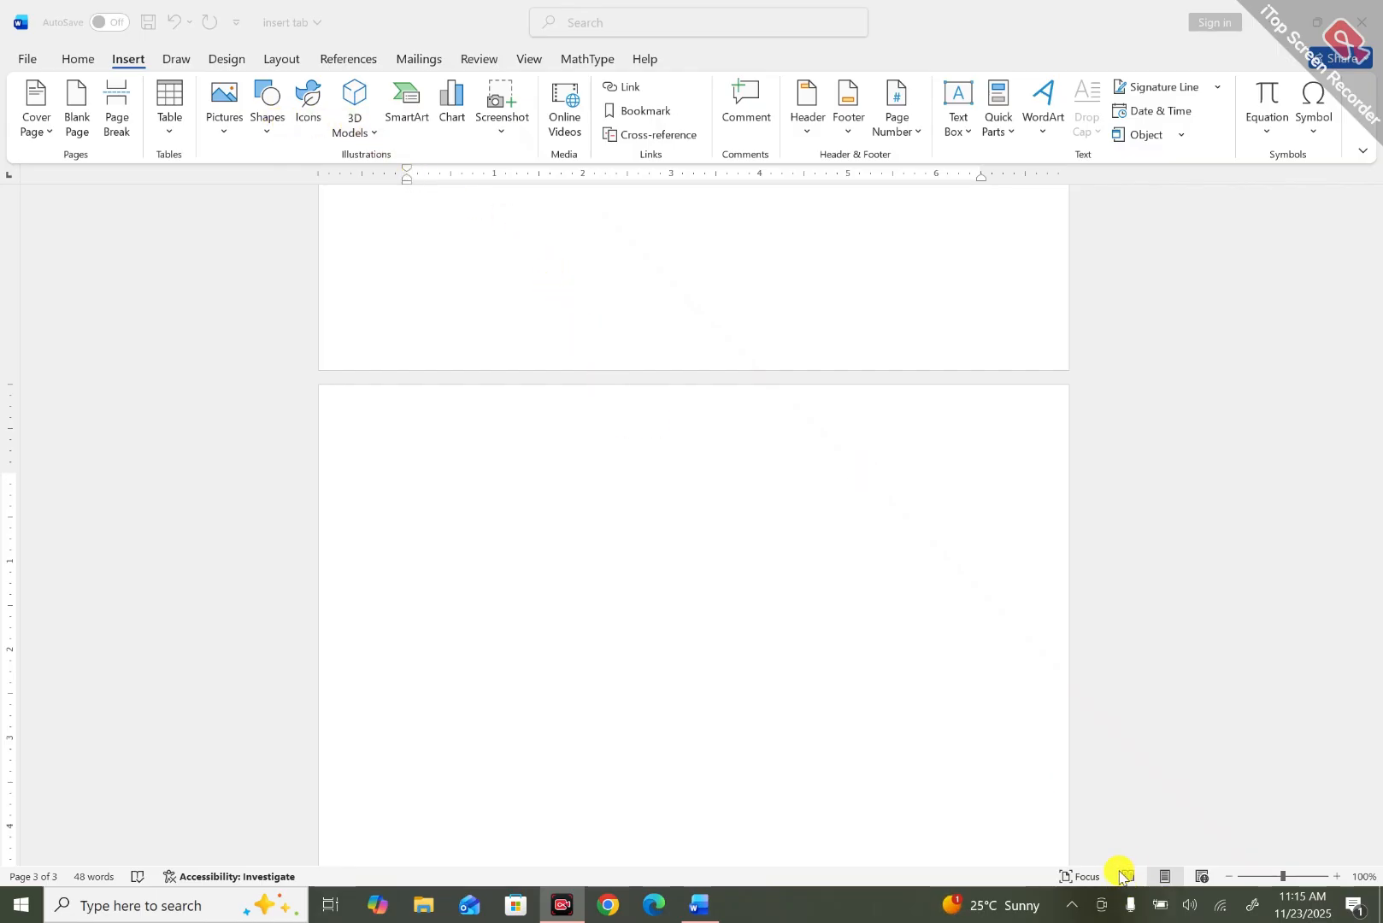
click(225, 99)
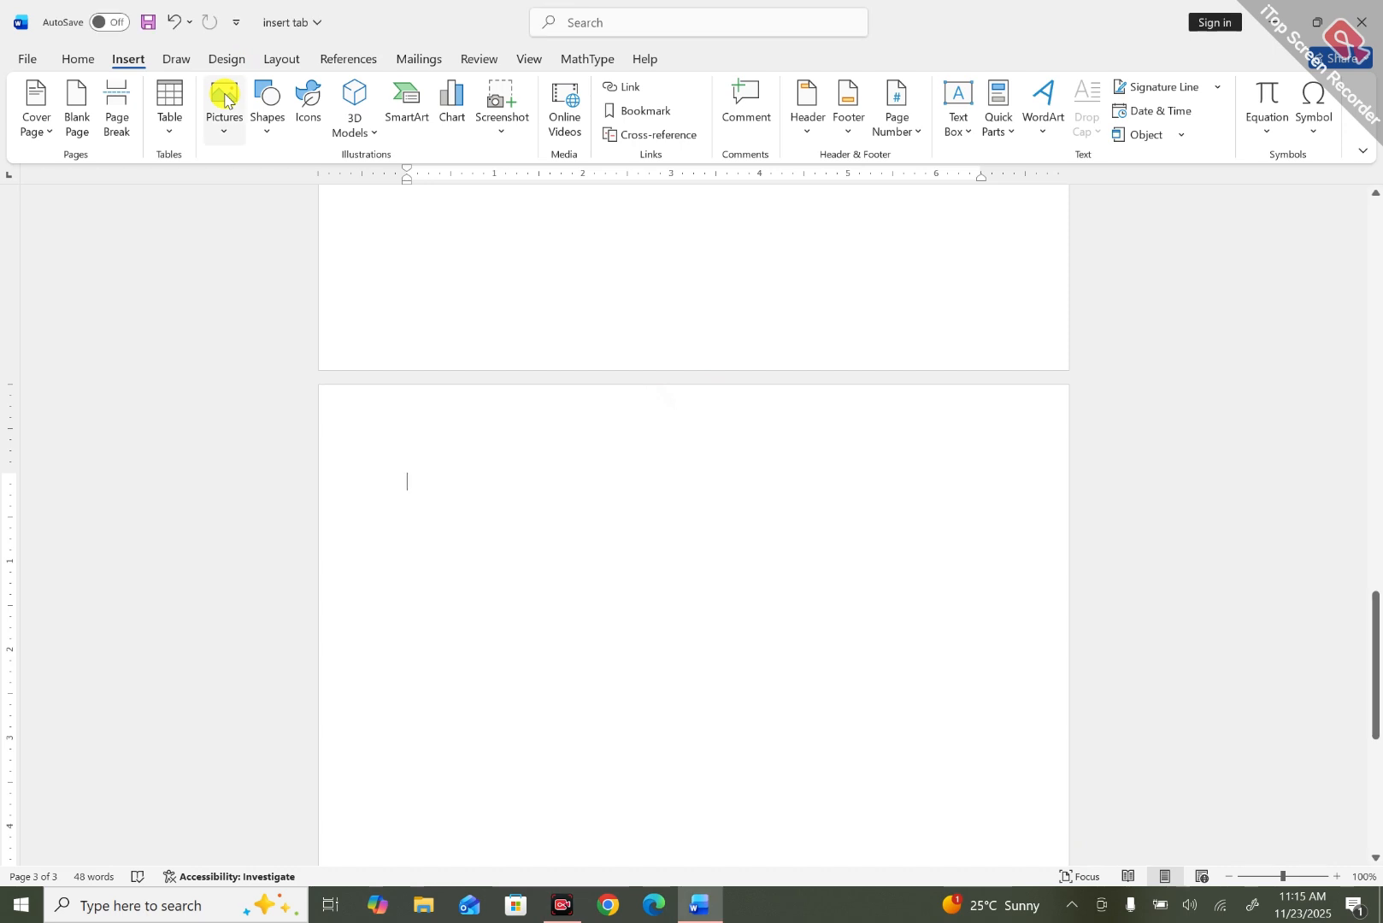
click(225, 124)
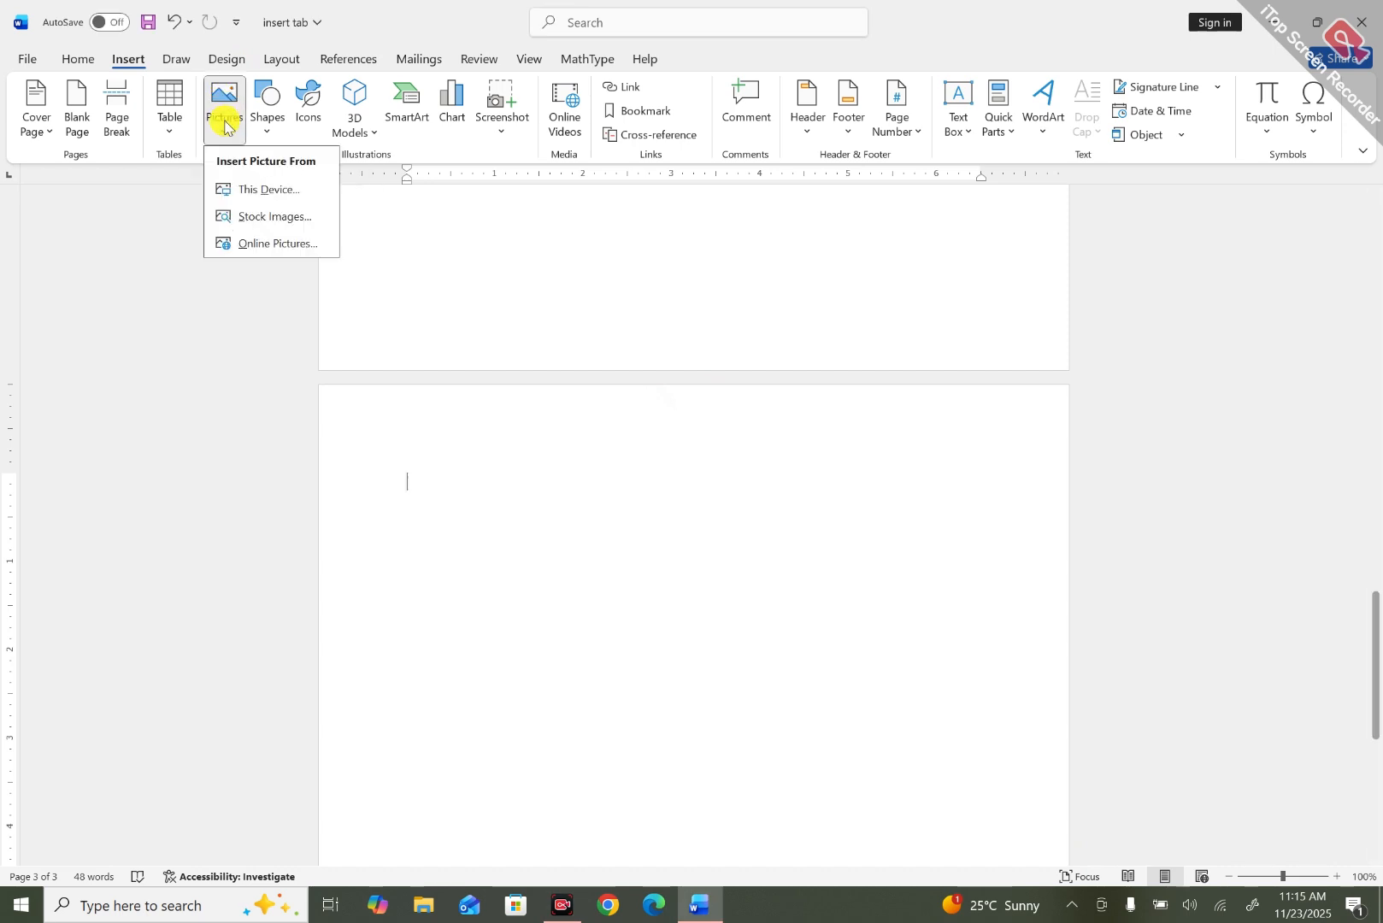
click(293, 191)
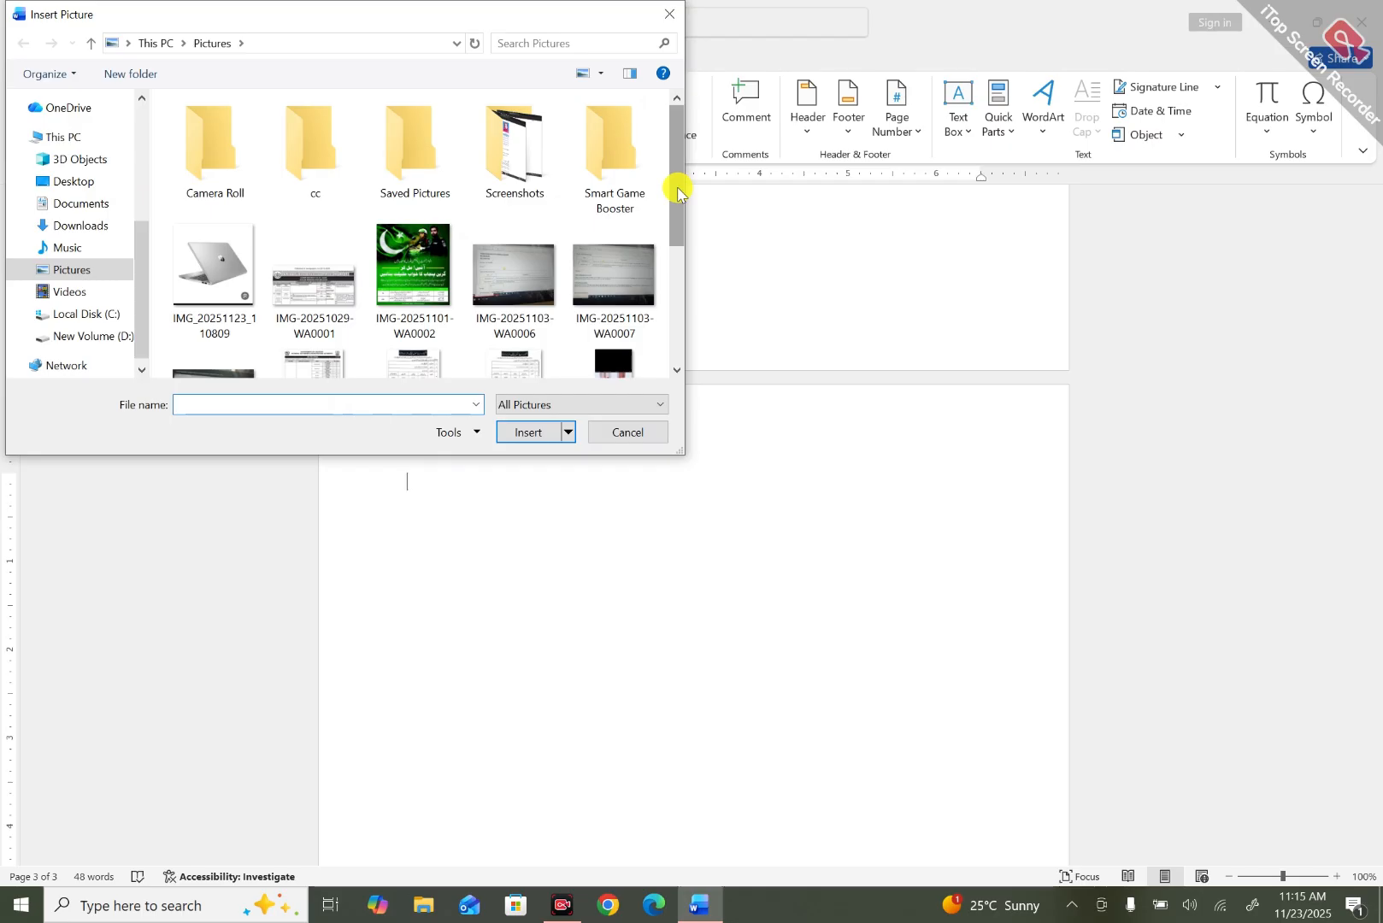
drag(677, 190, 648, 275)
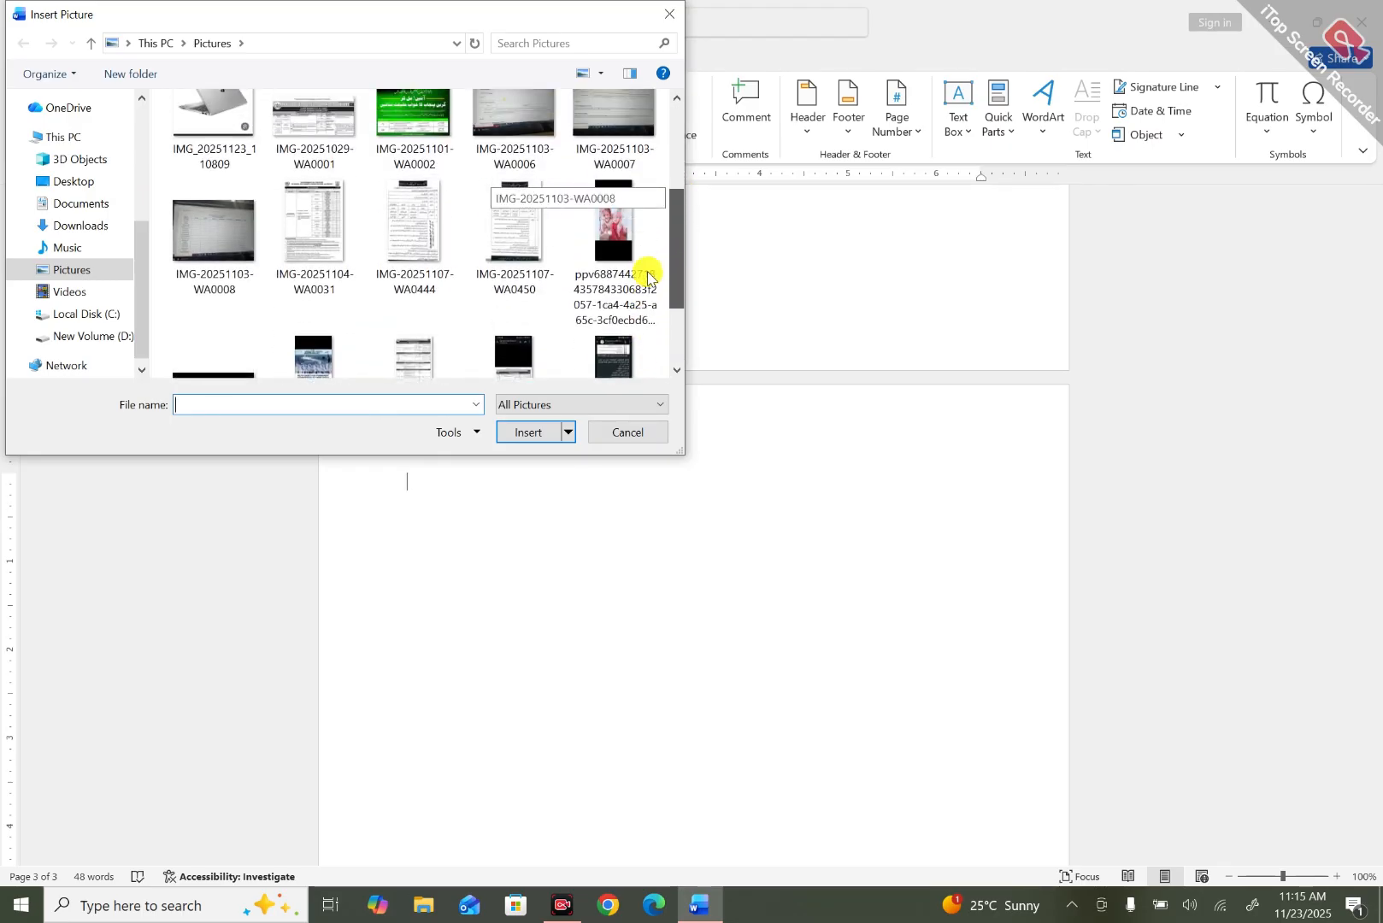
click(614, 224)
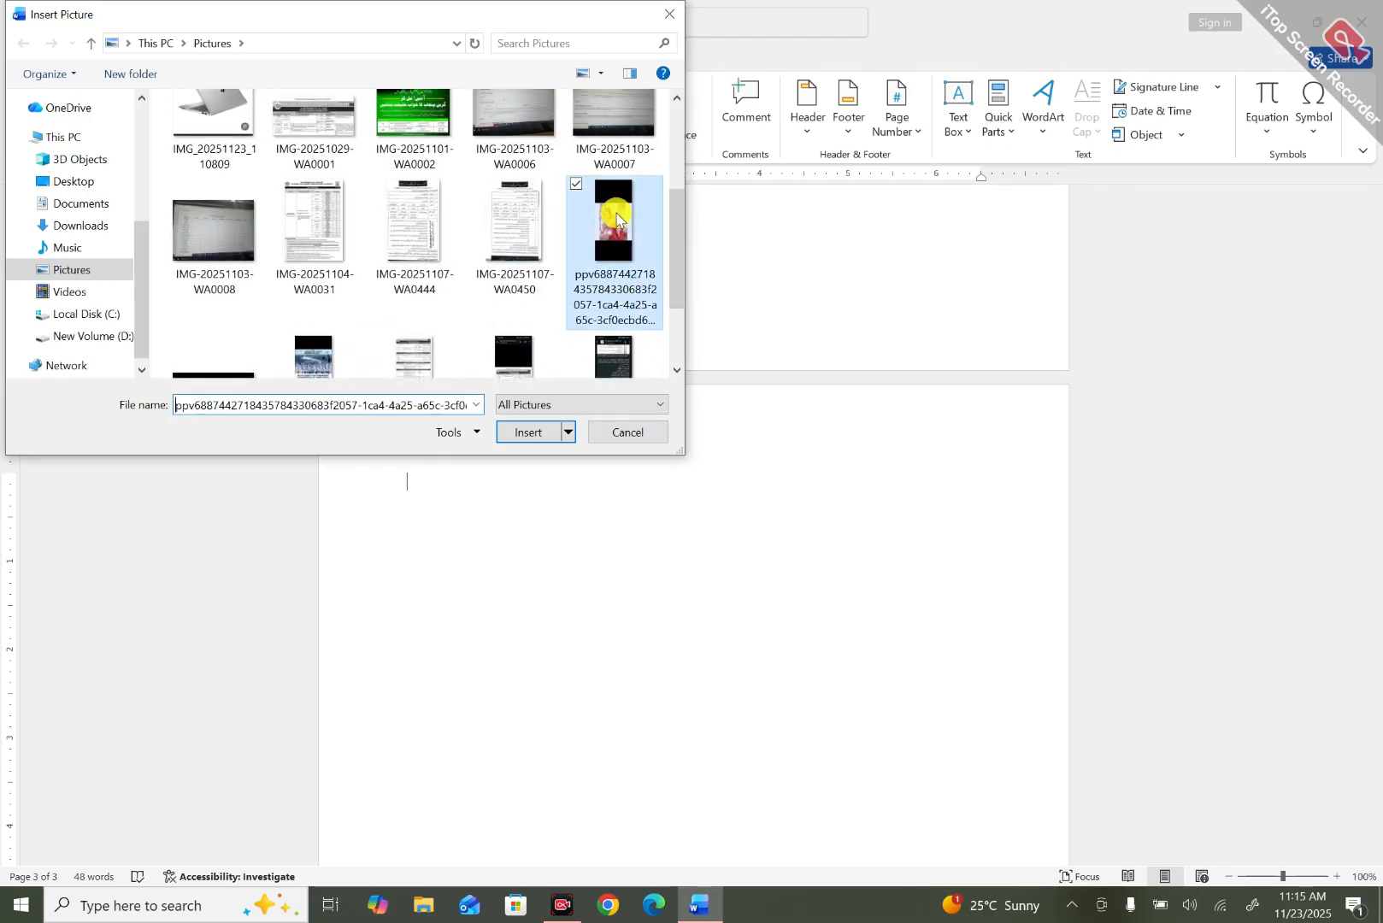
click(536, 430)
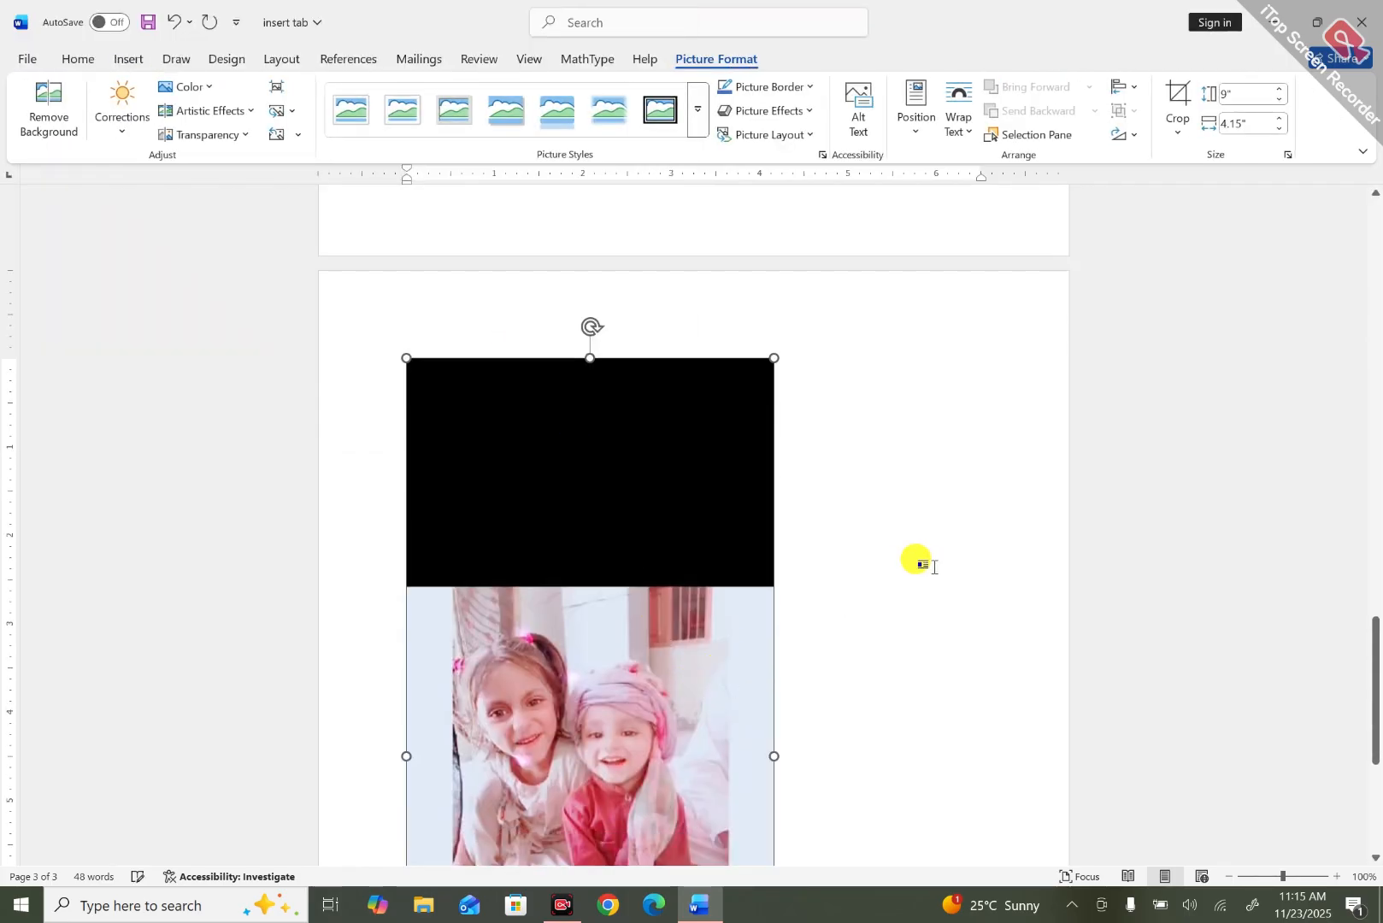
Start background removal on the photo and mark the wall, window and white area beside the children for removal.
drag(1376, 675, 1374, 703)
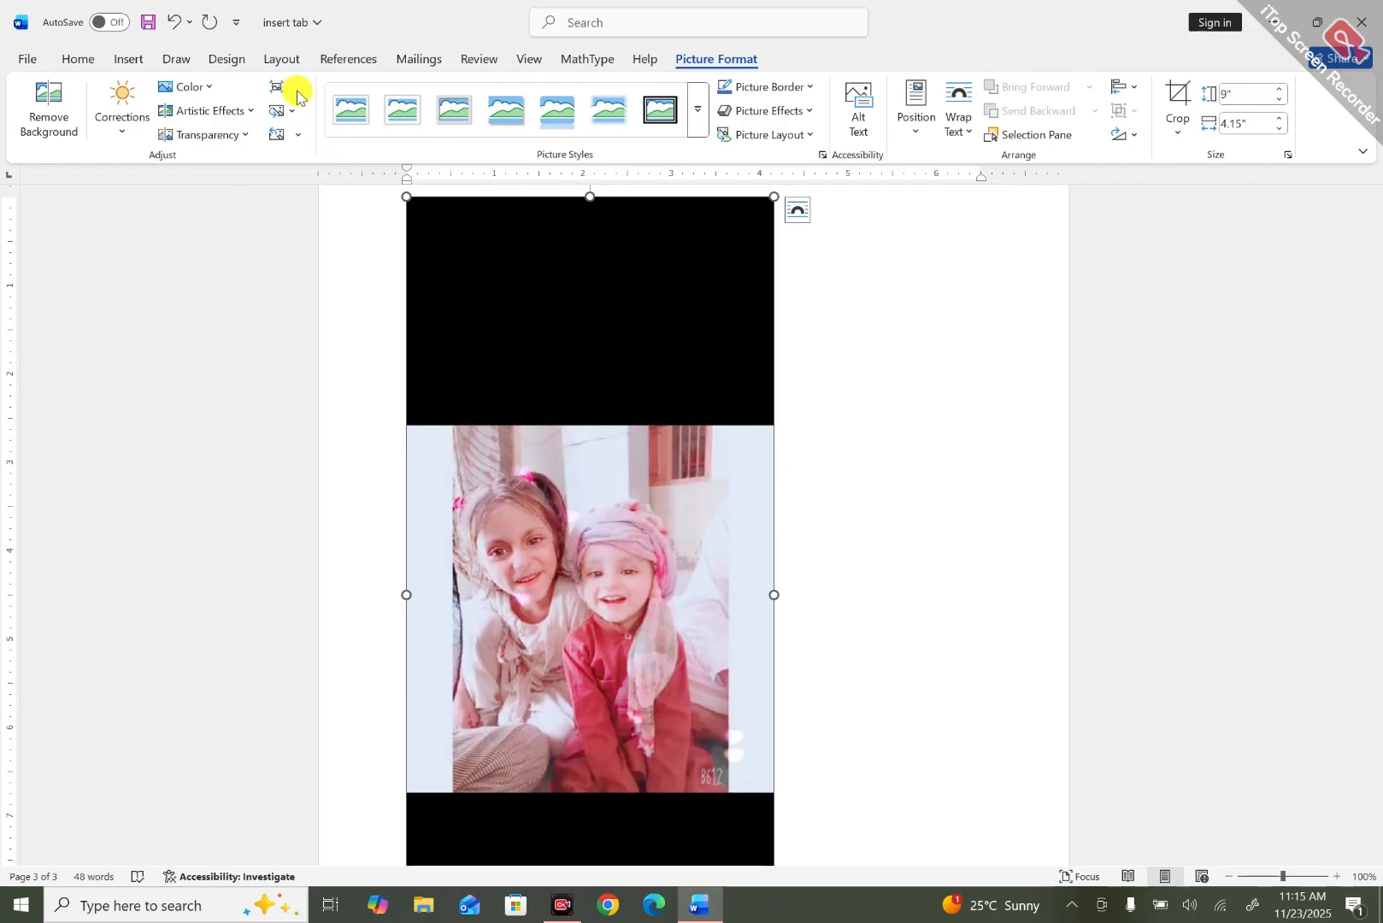
click(38, 107)
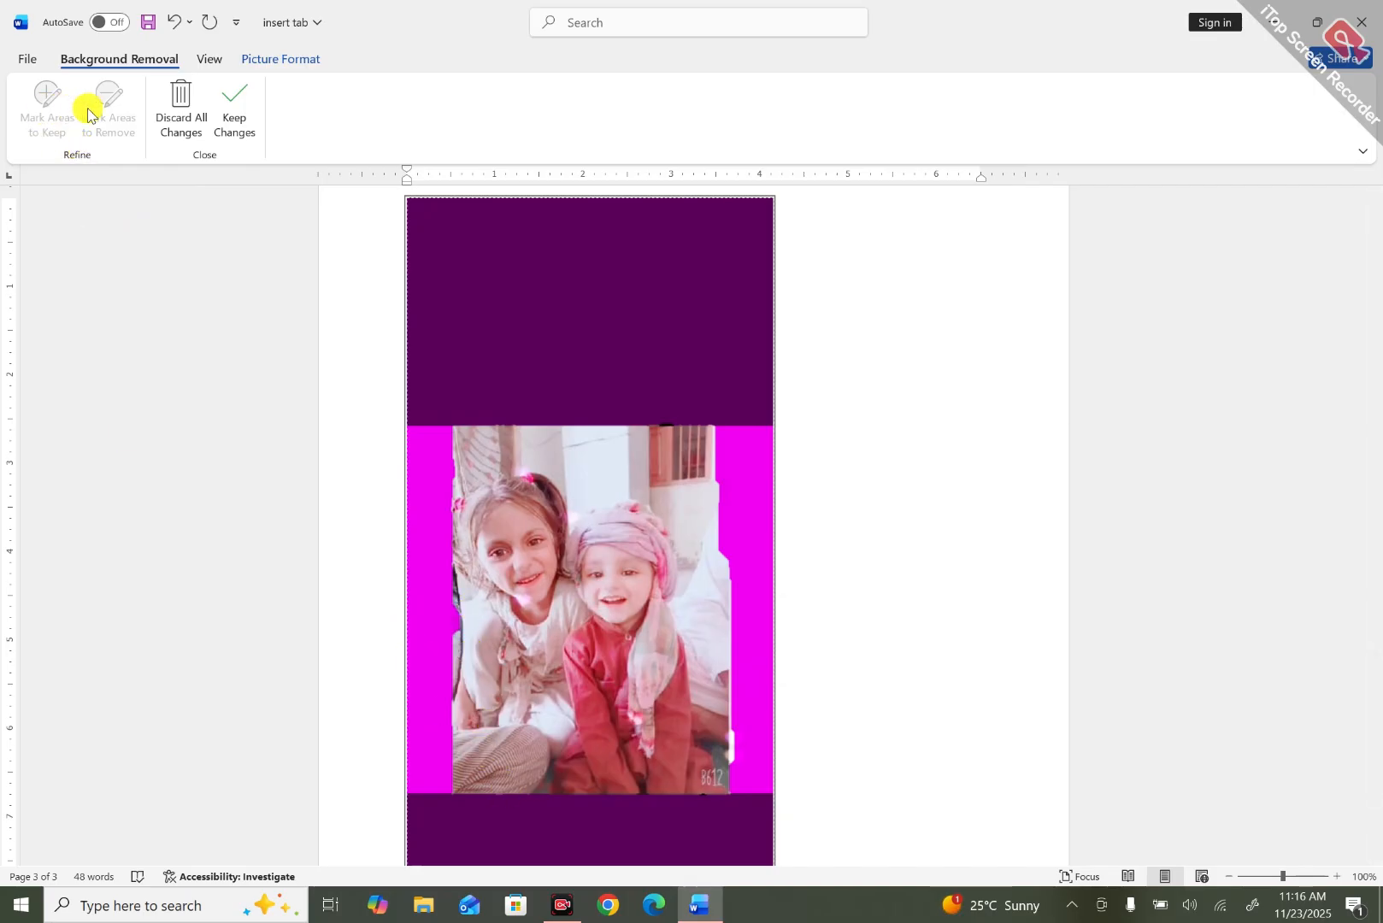
click(746, 537)
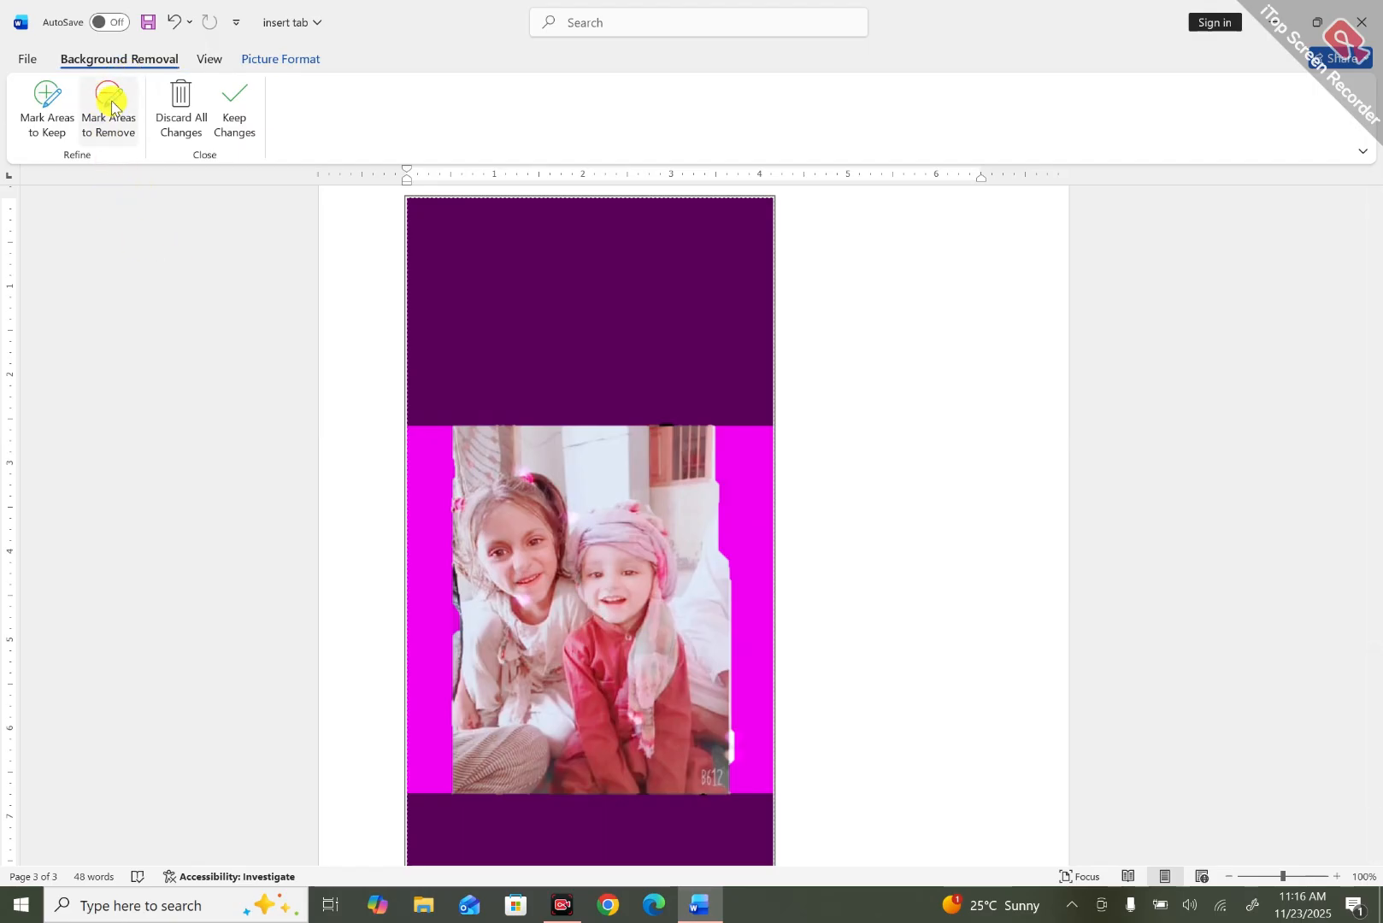
click(109, 104)
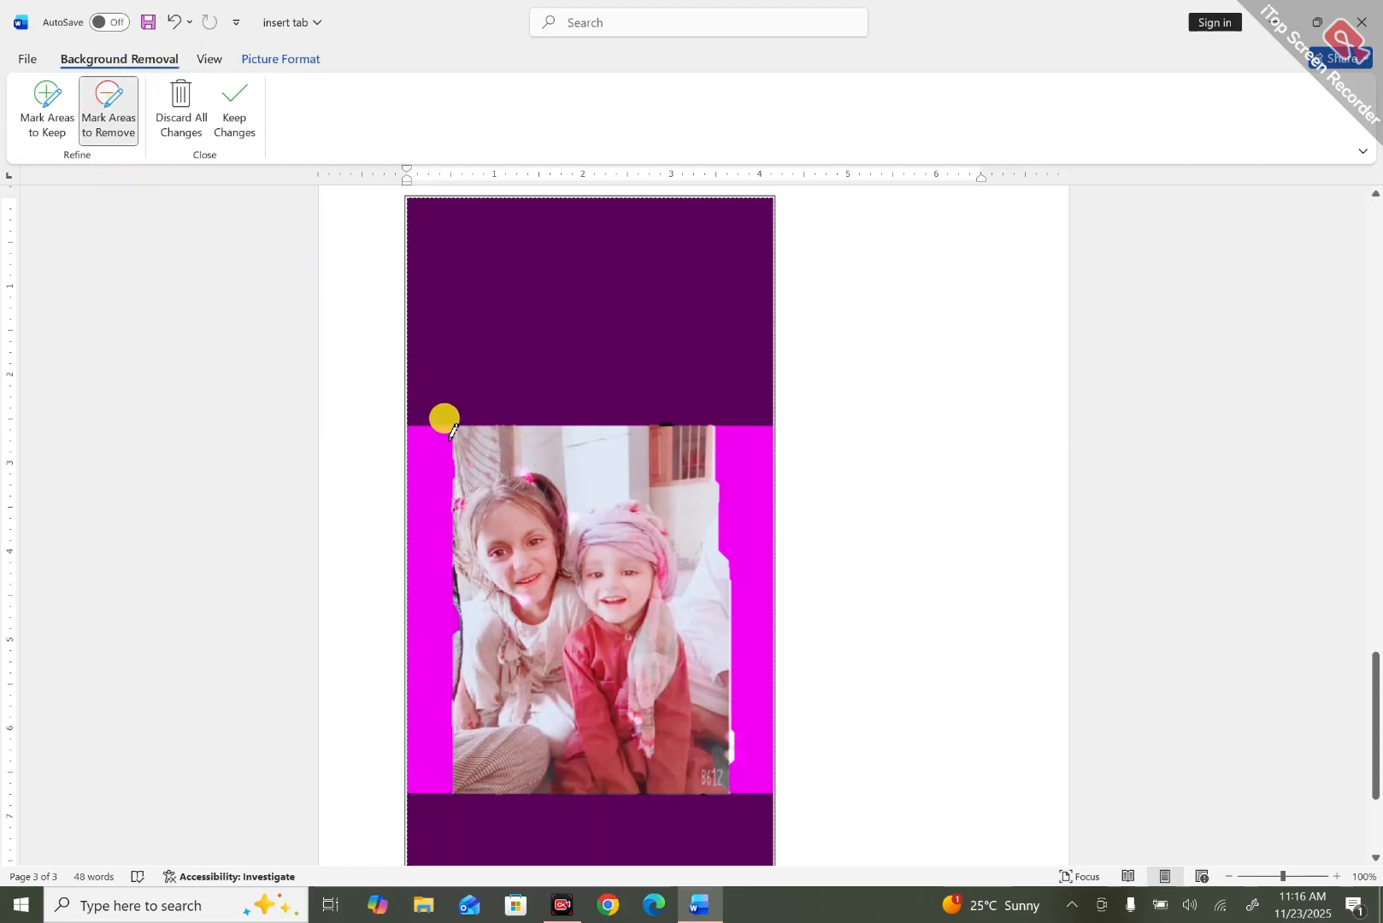
mouse_move(453, 433)
mouse_down()
mouse_move(711, 444)
mouse_move(612, 426)
mouse_move(663, 438)
mouse_move(744, 419)
mouse_move(457, 423)
mouse_move(566, 413)
mouse_move(464, 430)
mouse_move(551, 414)
mouse_move(514, 415)
mouse_move(763, 434)
mouse_move(672, 412)
mouse_move(576, 437)
mouse_move(736, 444)
mouse_move(701, 416)
mouse_move(602, 425)
mouse_up()
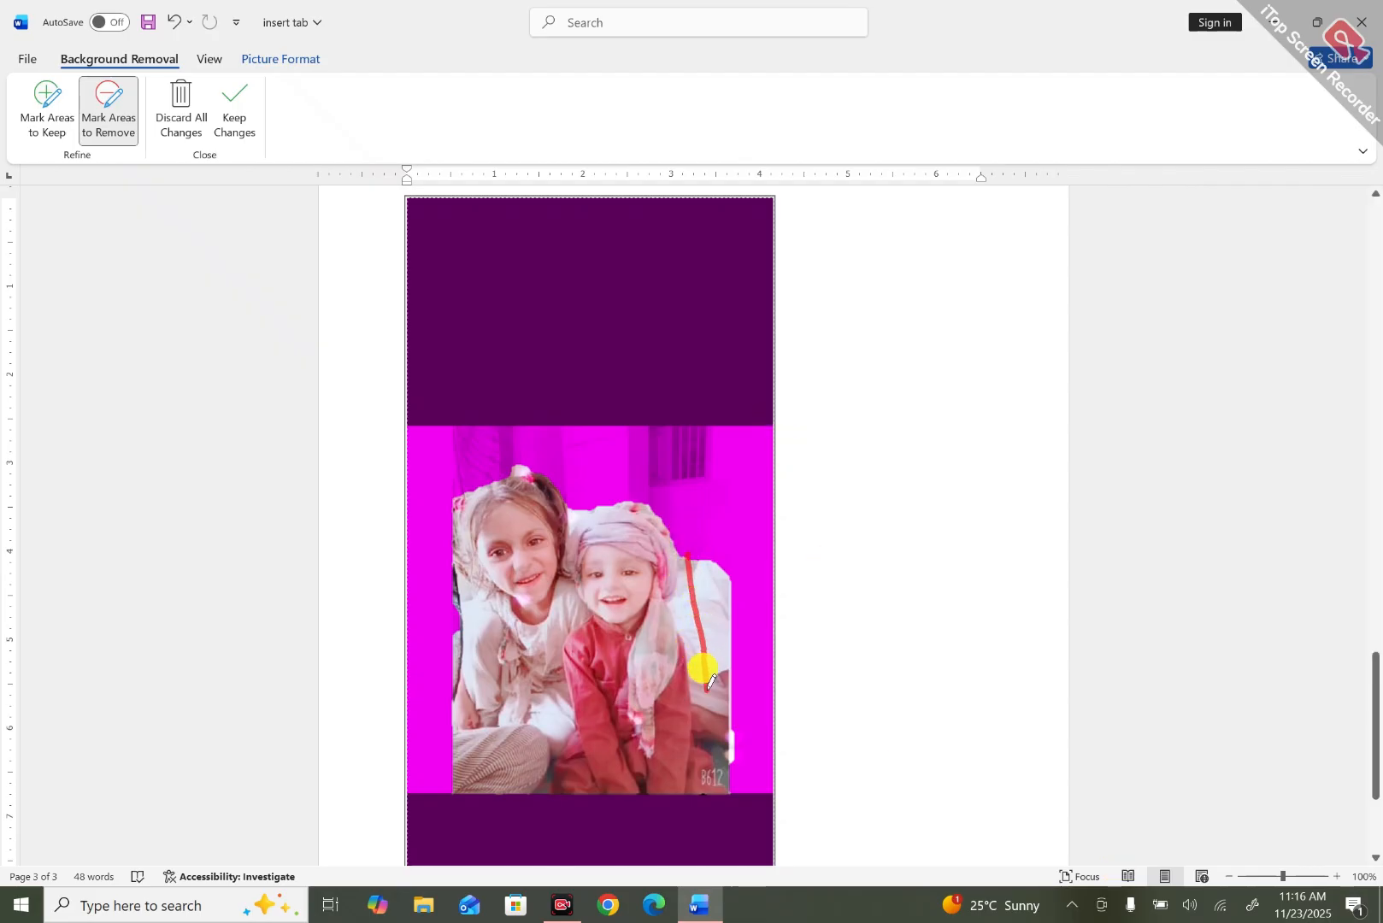
mouse_move(707, 685)
mouse_down()
mouse_move(706, 765)
mouse_move(711, 651)
mouse_move(713, 684)
mouse_move(737, 575)
mouse_move(728, 638)
mouse_move(716, 528)
mouse_move(707, 610)
mouse_move(723, 538)
mouse_move(710, 570)
mouse_move(734, 623)
mouse_move(735, 576)
mouse_move(726, 769)
mouse_move(701, 595)
mouse_move(707, 725)
mouse_move(723, 561)
mouse_move(732, 651)
mouse_move(731, 607)
mouse_up()
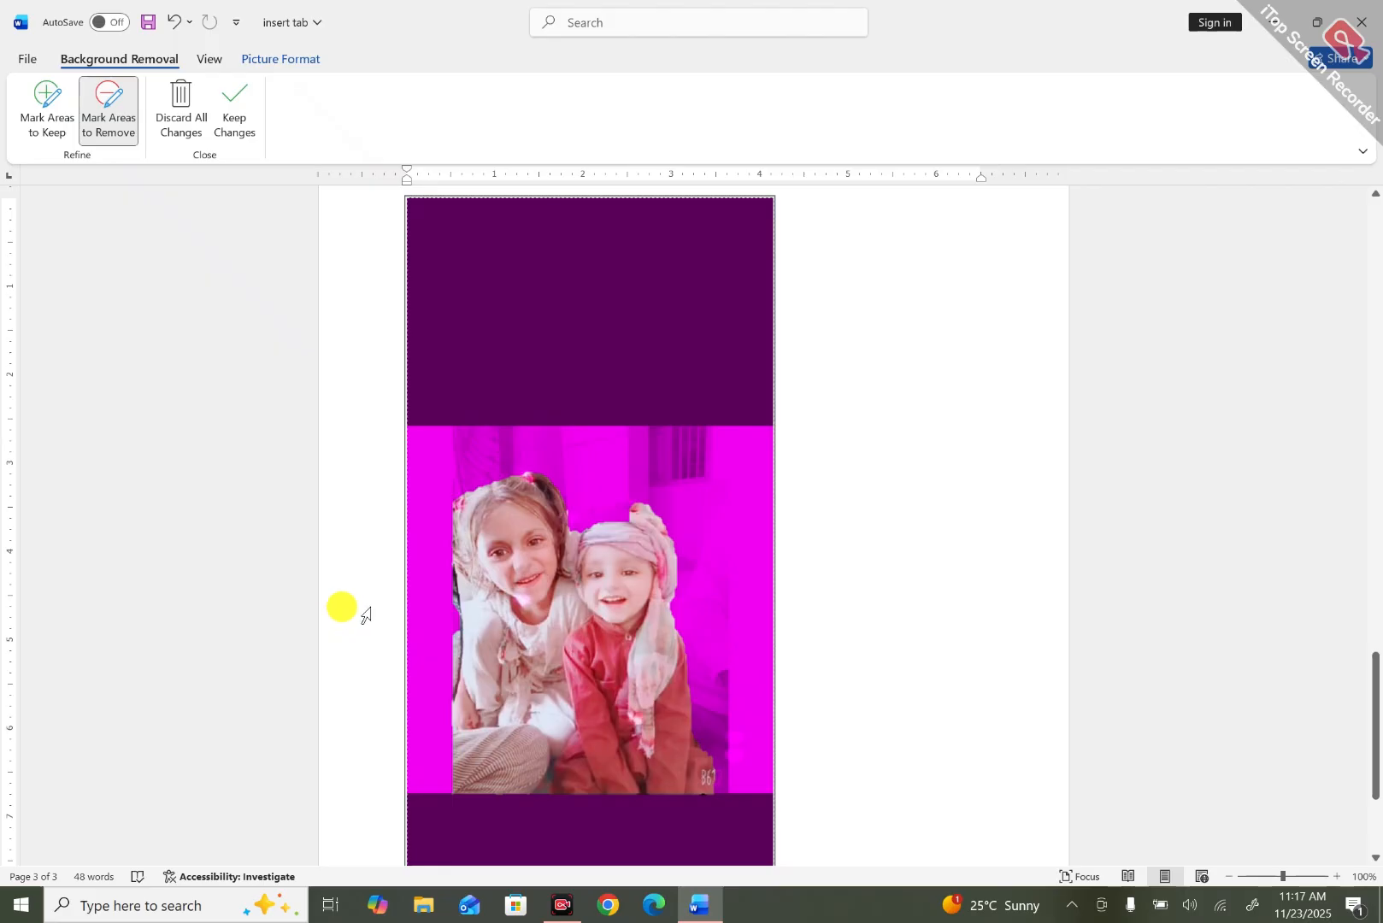
Refine the cut-out by keeping the headscarf's upper edge and removing the wall patch above it, and apply the background removal.
click(44, 120)
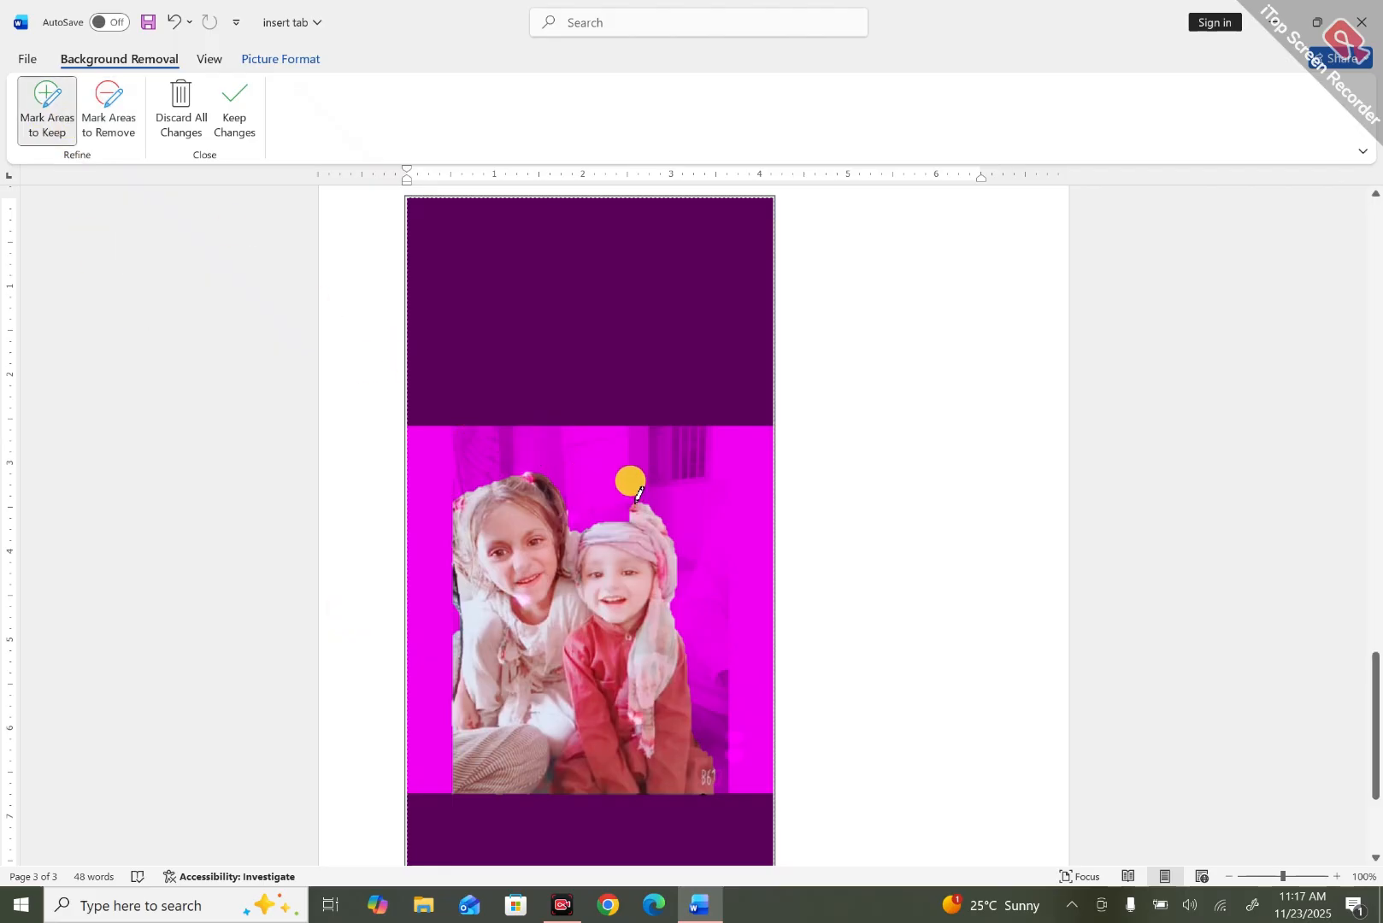
mouse_move(636, 499)
mouse_down()
mouse_move(567, 513)
mouse_move(617, 496)
mouse_move(564, 500)
mouse_move(626, 493)
mouse_up()
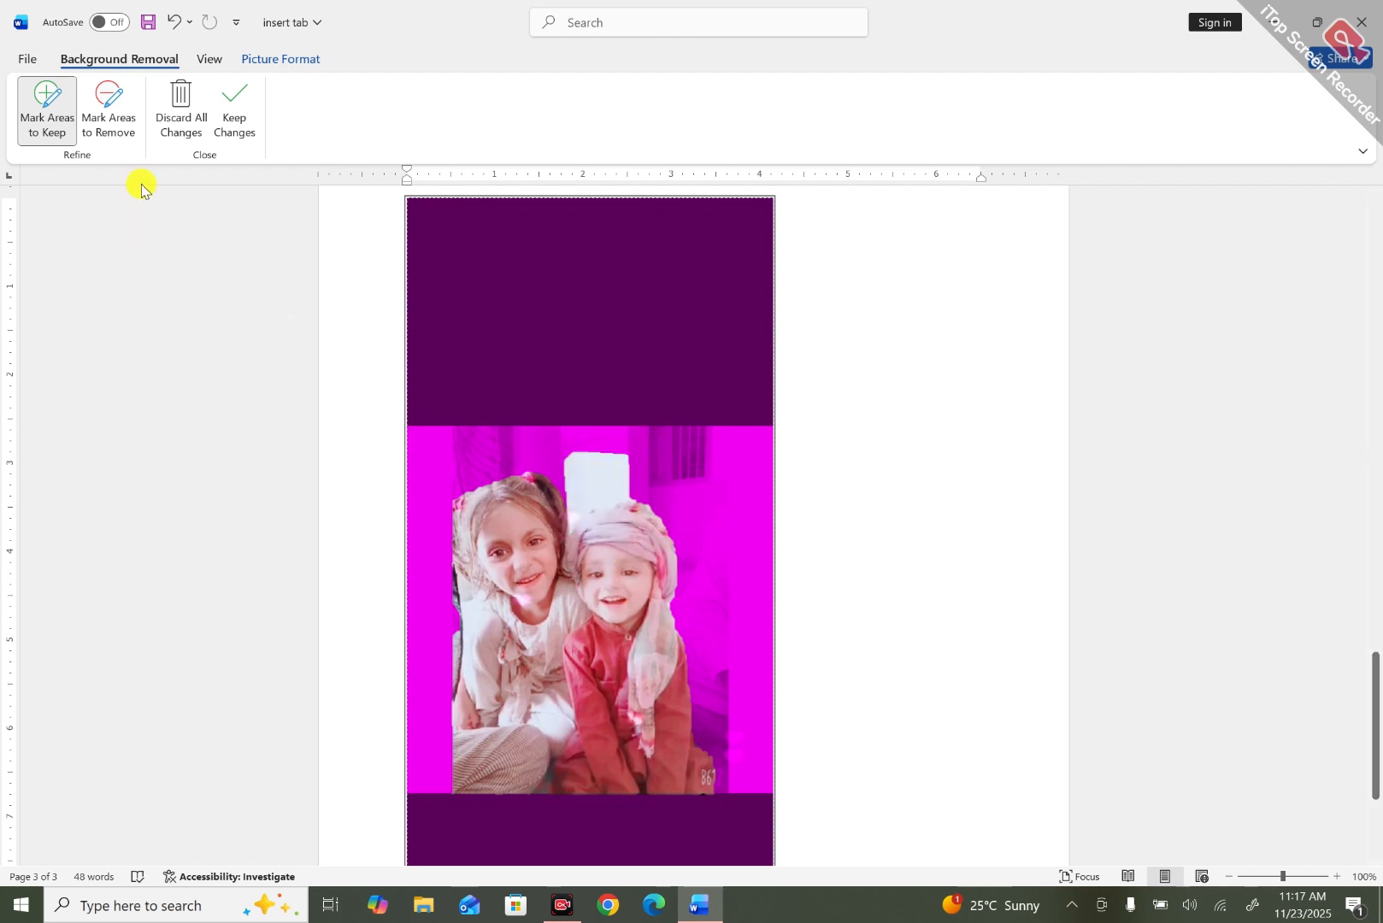
click(113, 118)
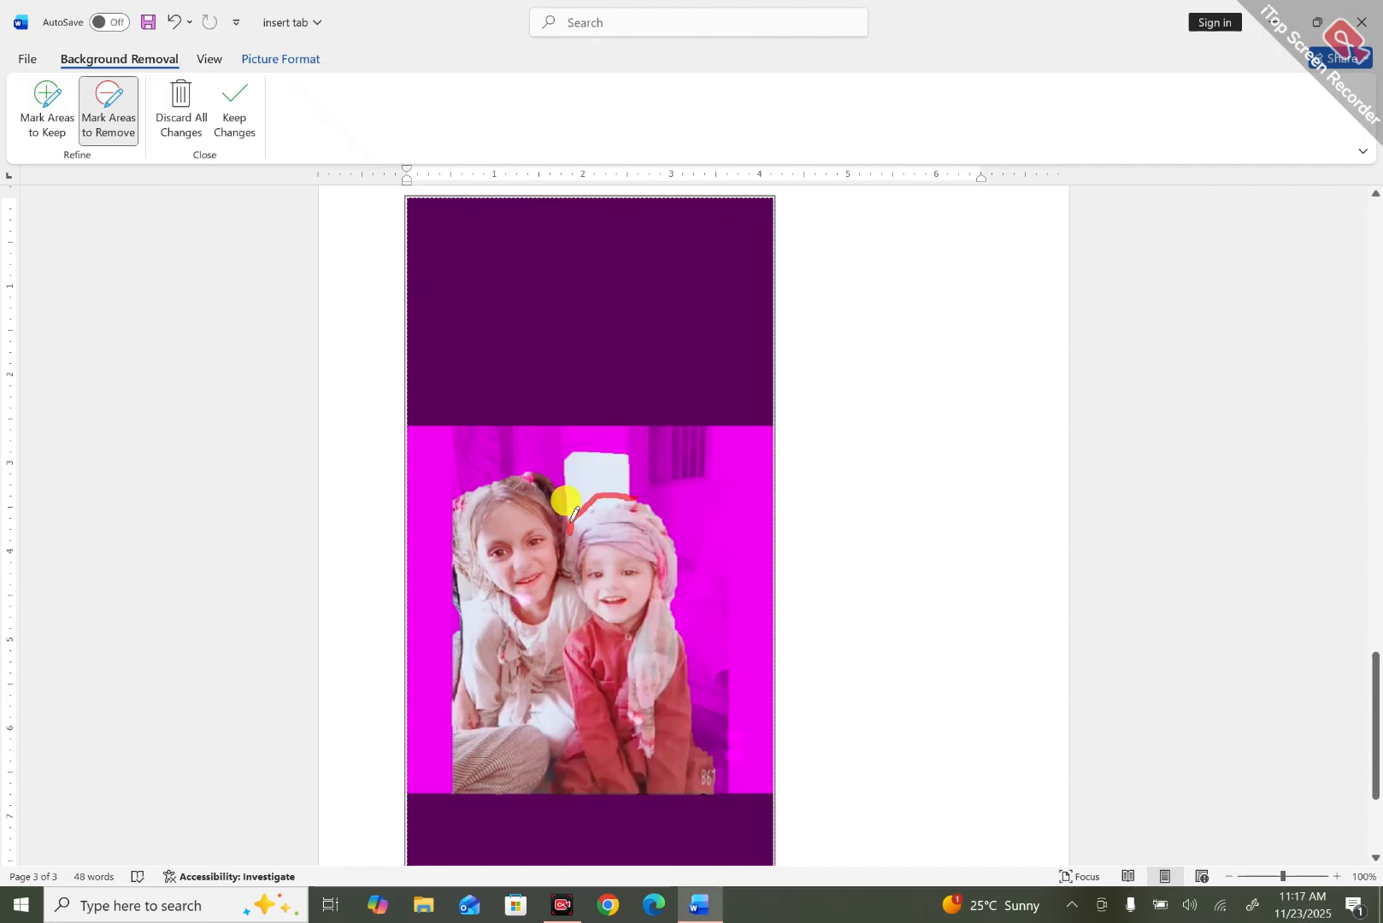
mouse_move(570, 472)
mouse_down()
mouse_move(567, 445)
mouse_move(645, 451)
mouse_move(599, 468)
mouse_up()
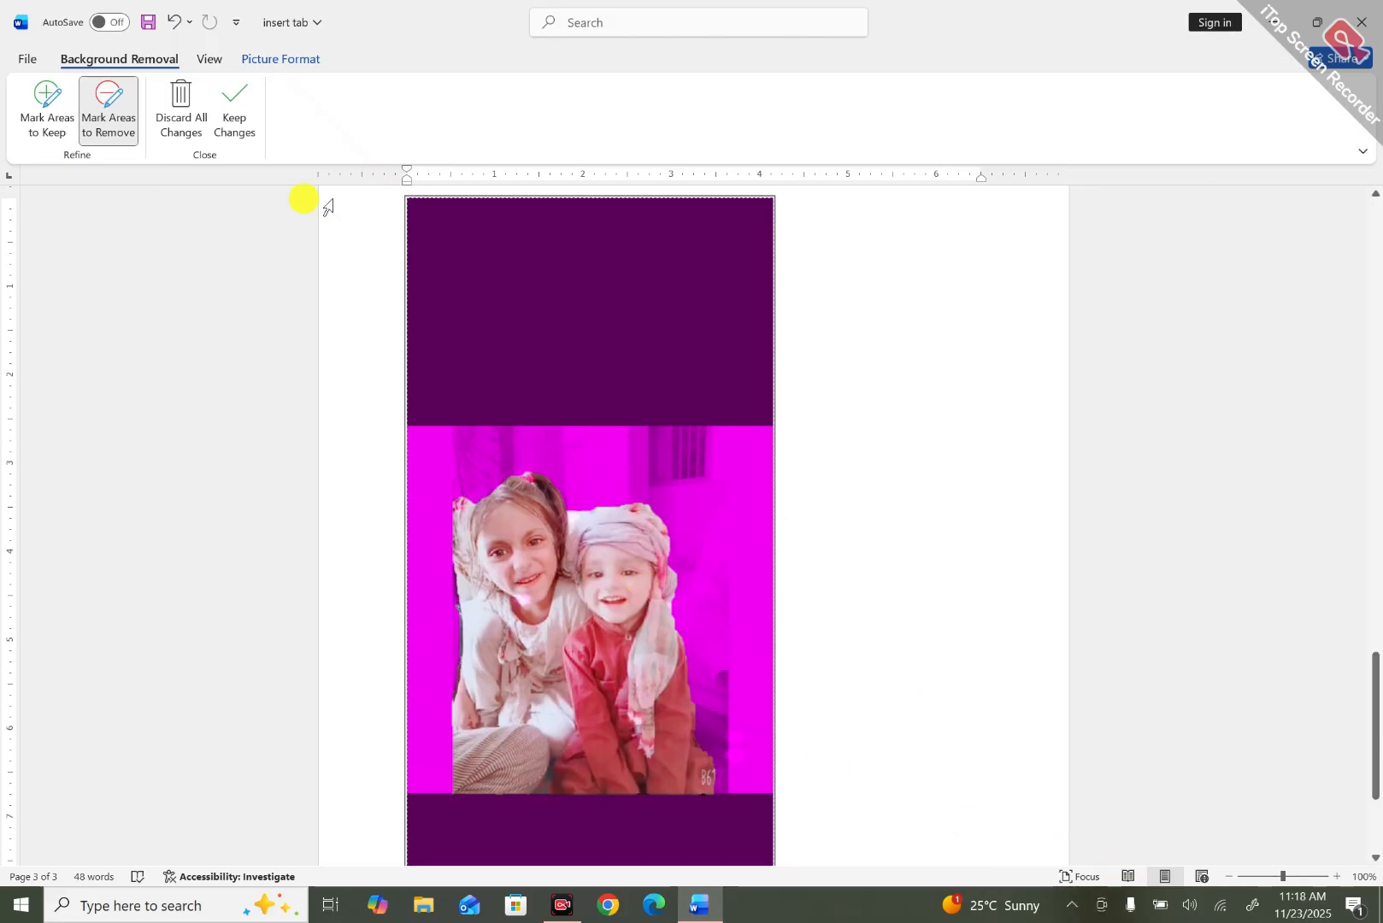
click(232, 106)
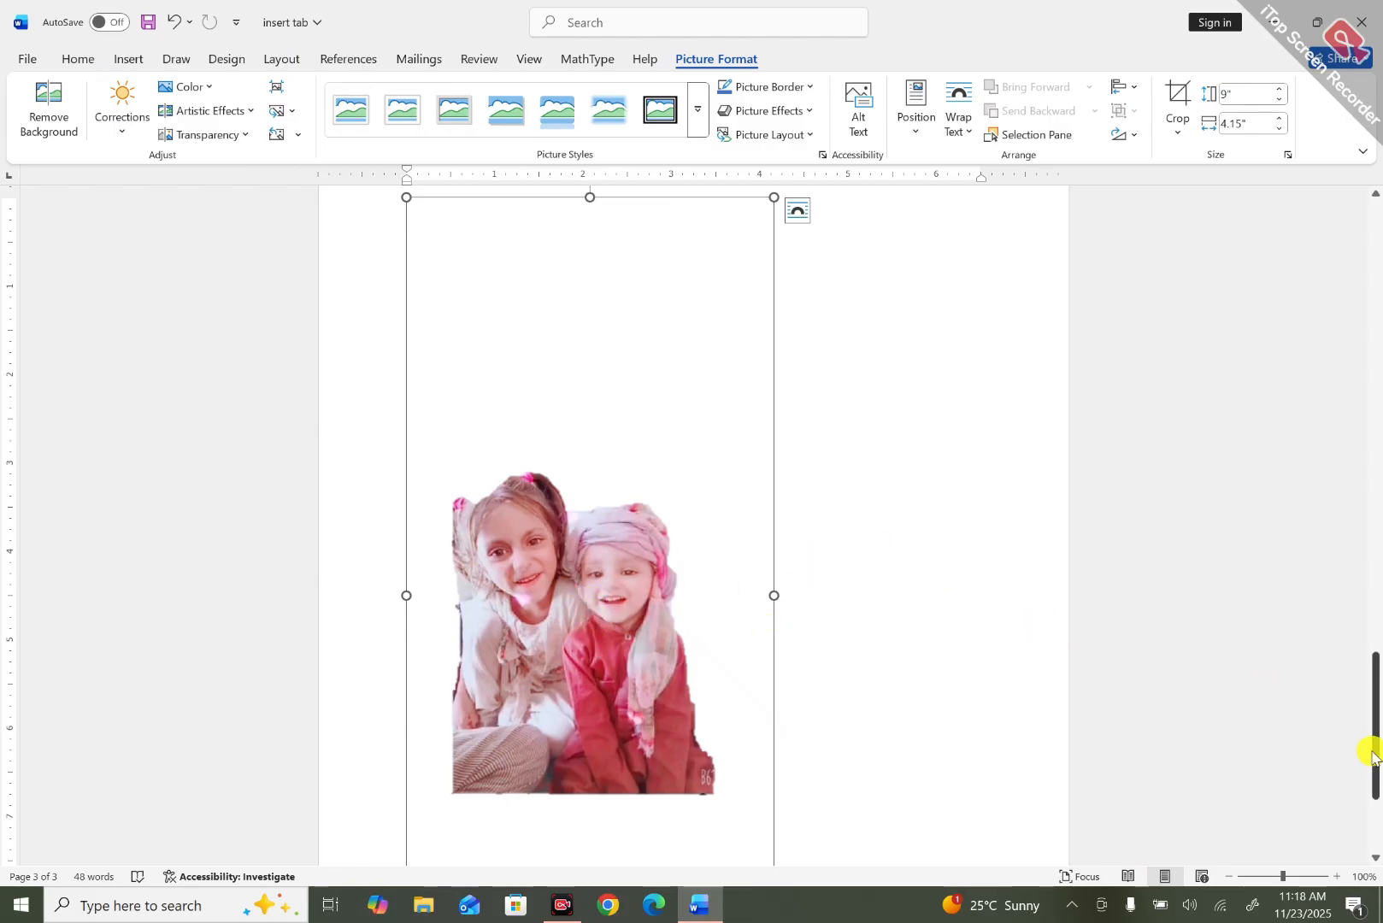
Shrink the photo to about 5.13" high by 2.36" wide, and crop its empty margins to about 2.41" by 2.02" around the children.
drag(1371, 757, 1352, 808)
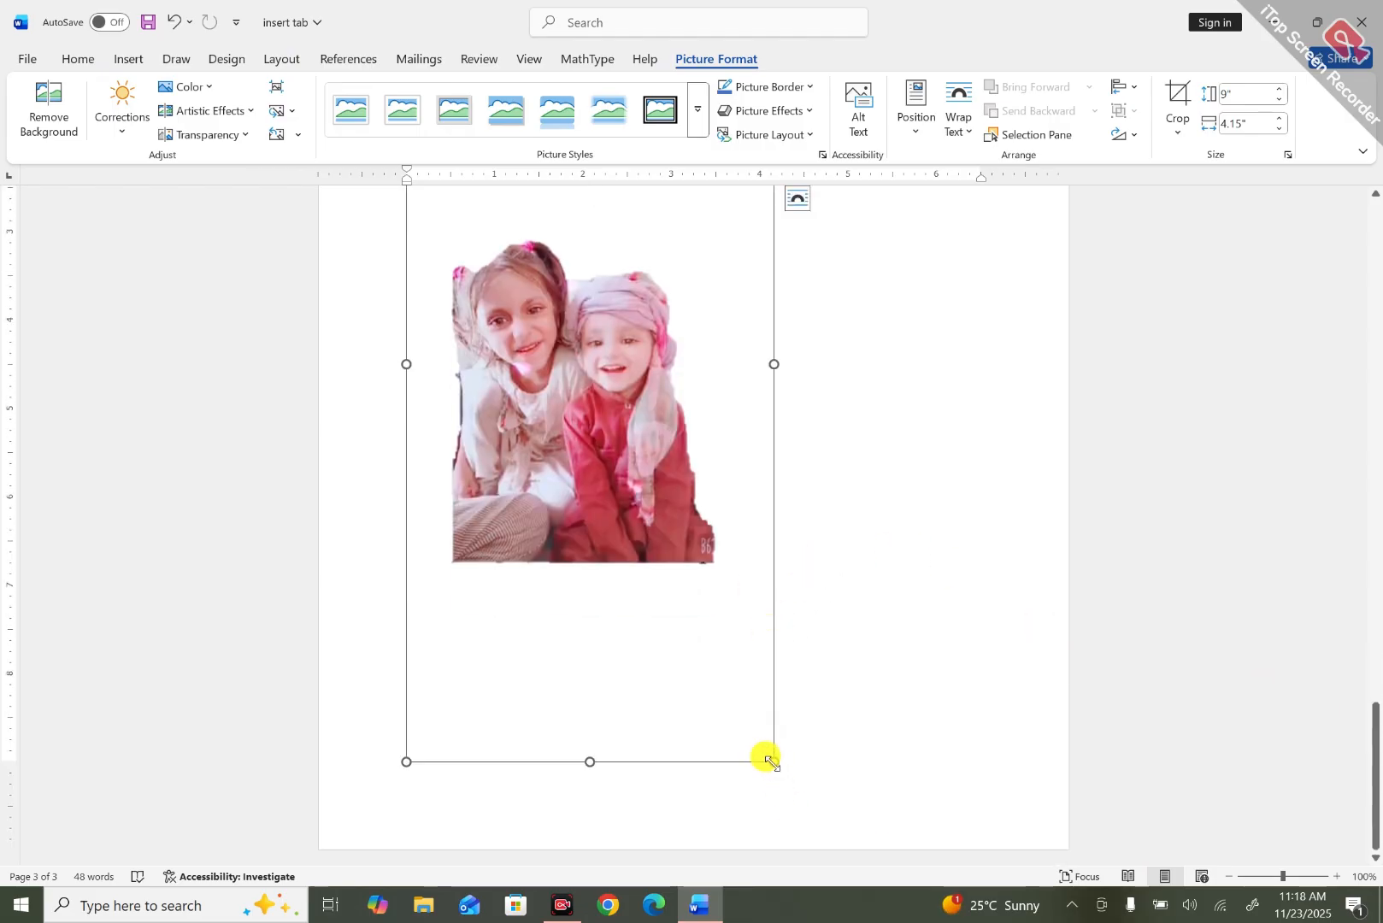
drag(766, 760, 564, 420)
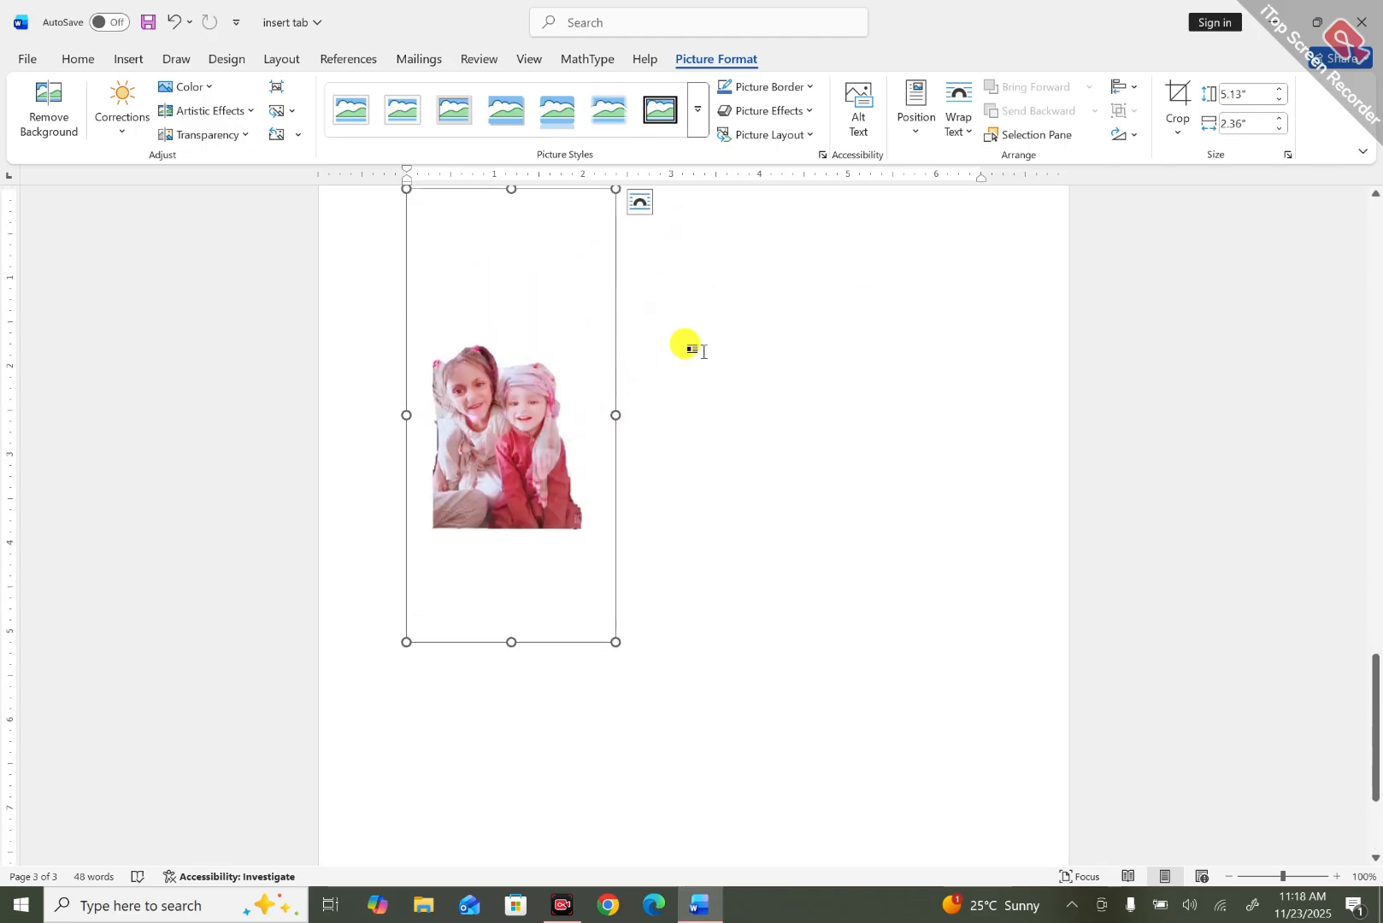
click(1178, 101)
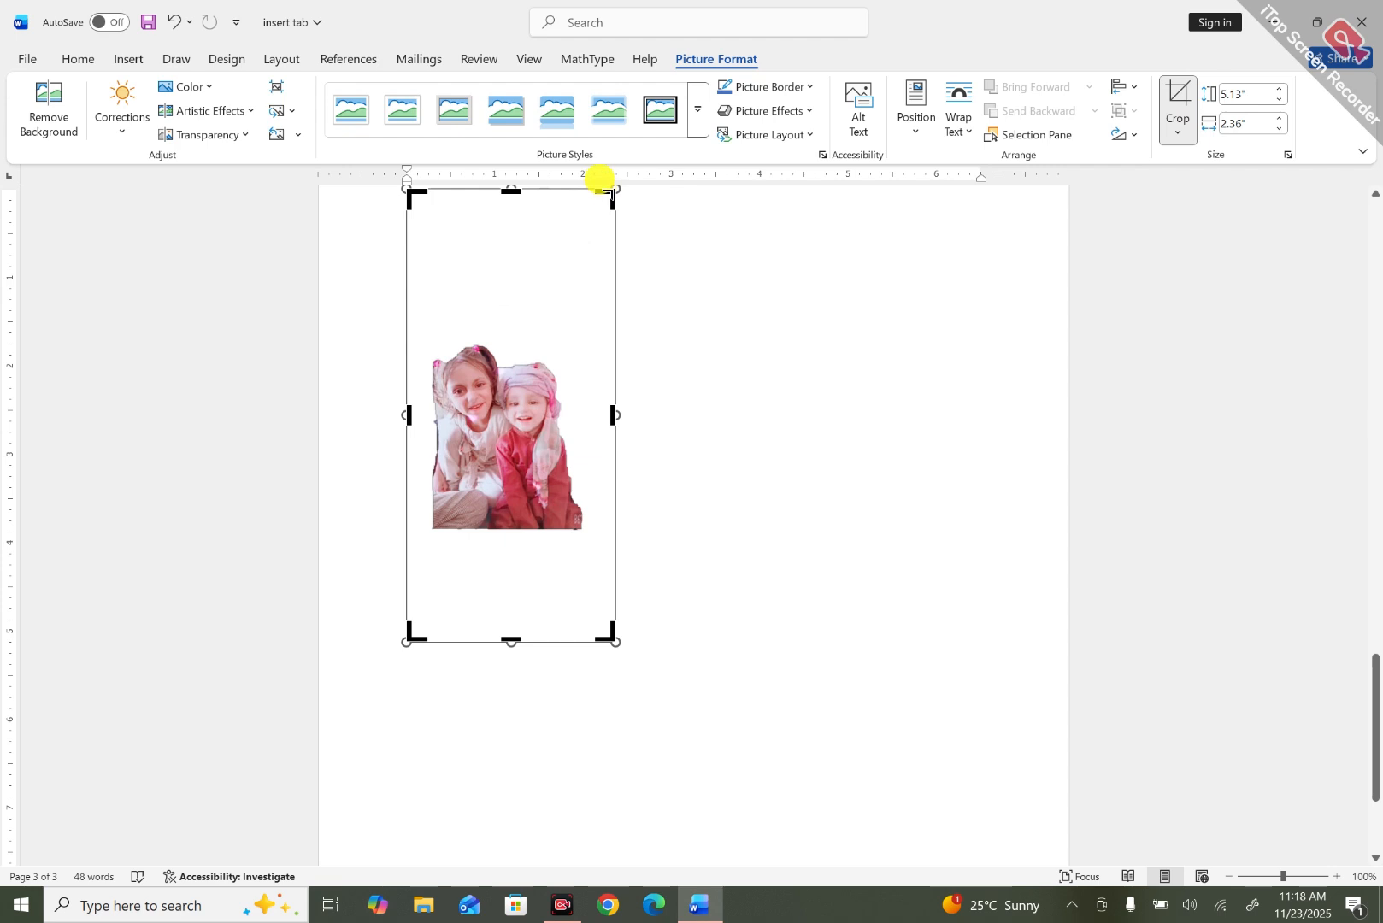
drag(611, 195, 576, 346)
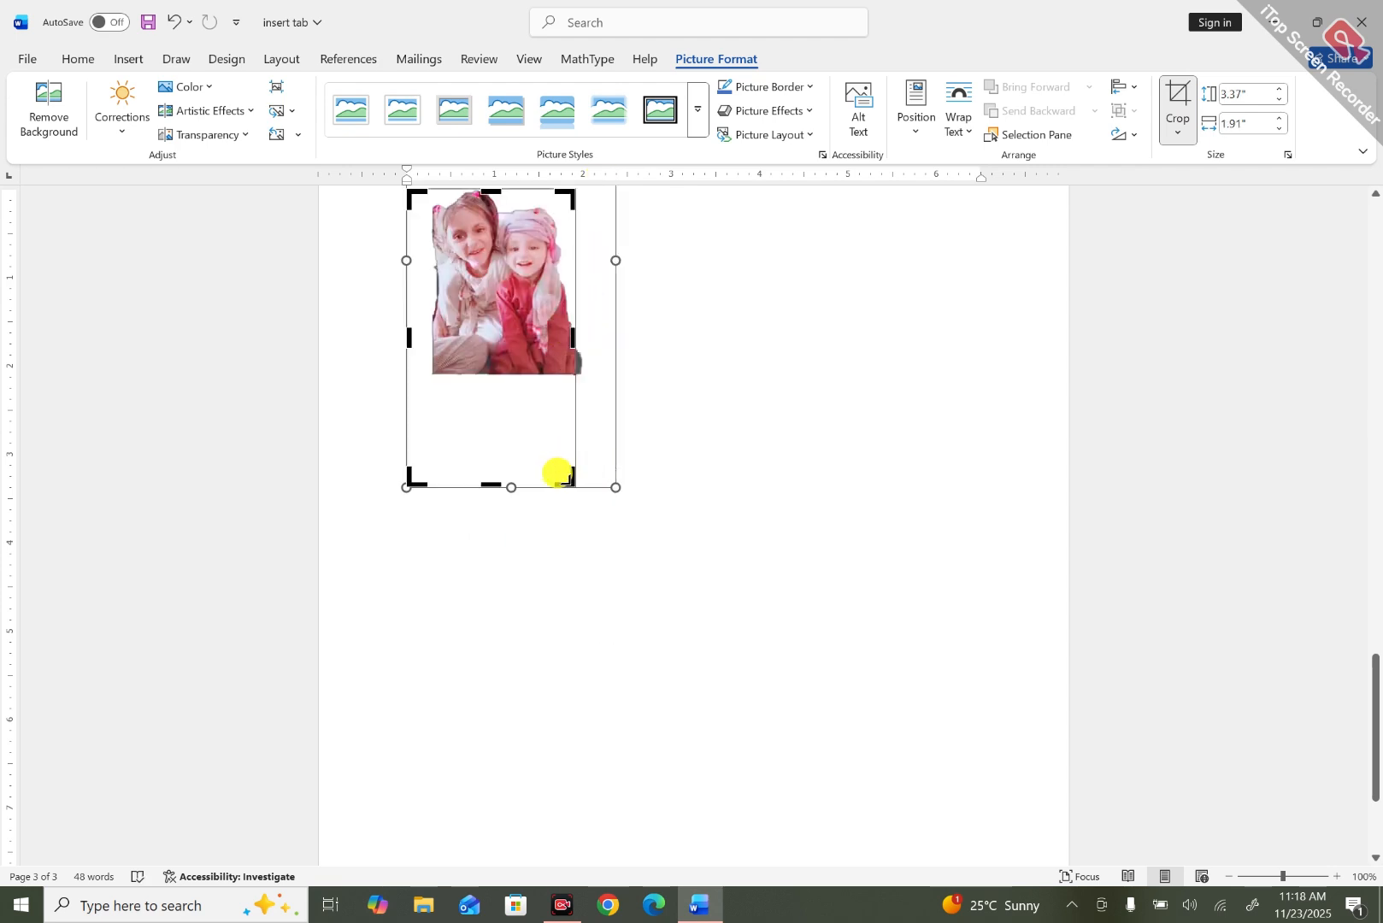
drag(568, 479, 583, 399)
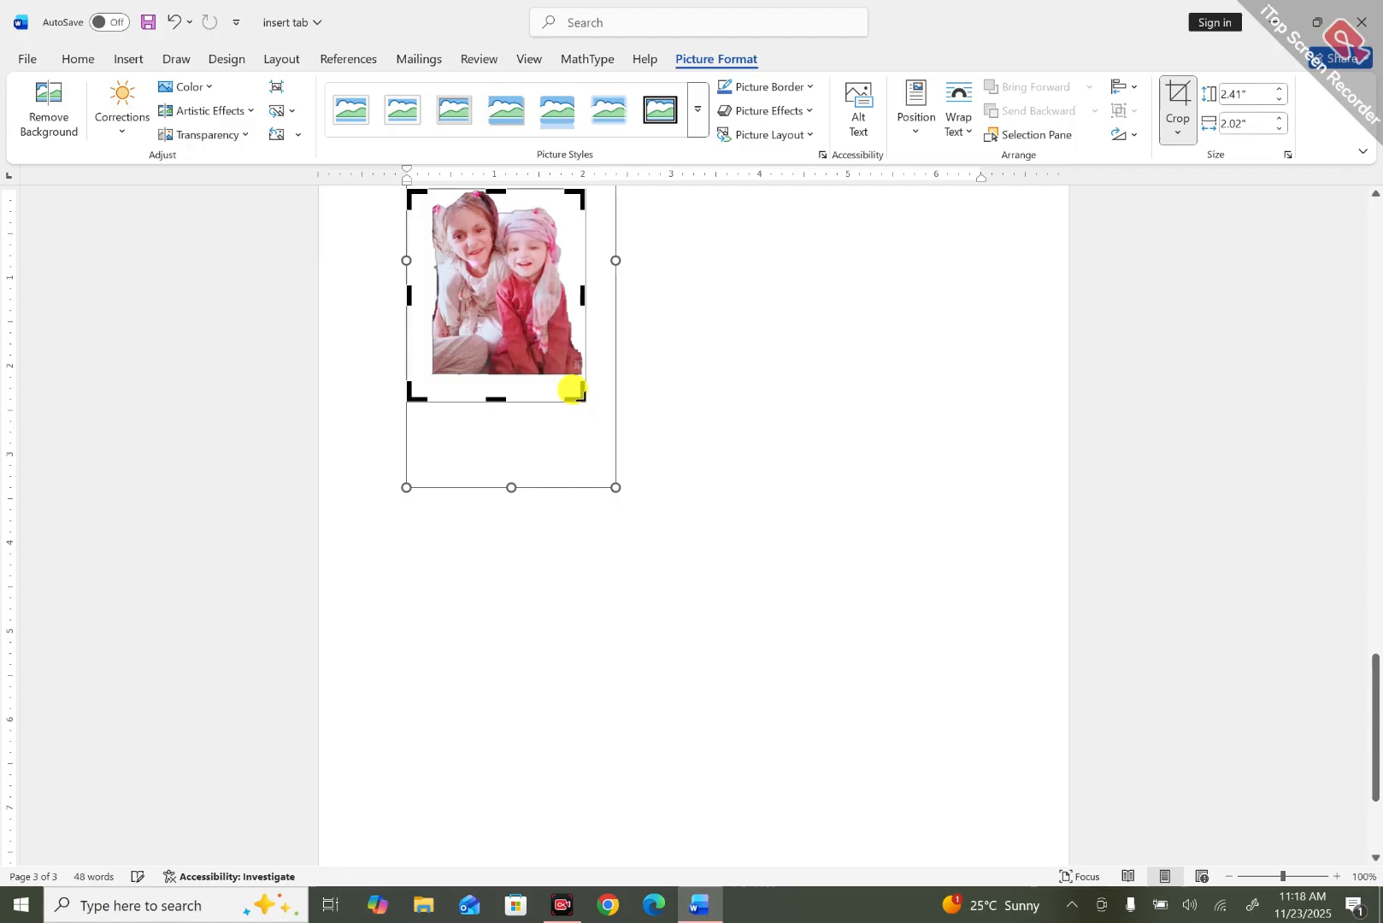
click(740, 640)
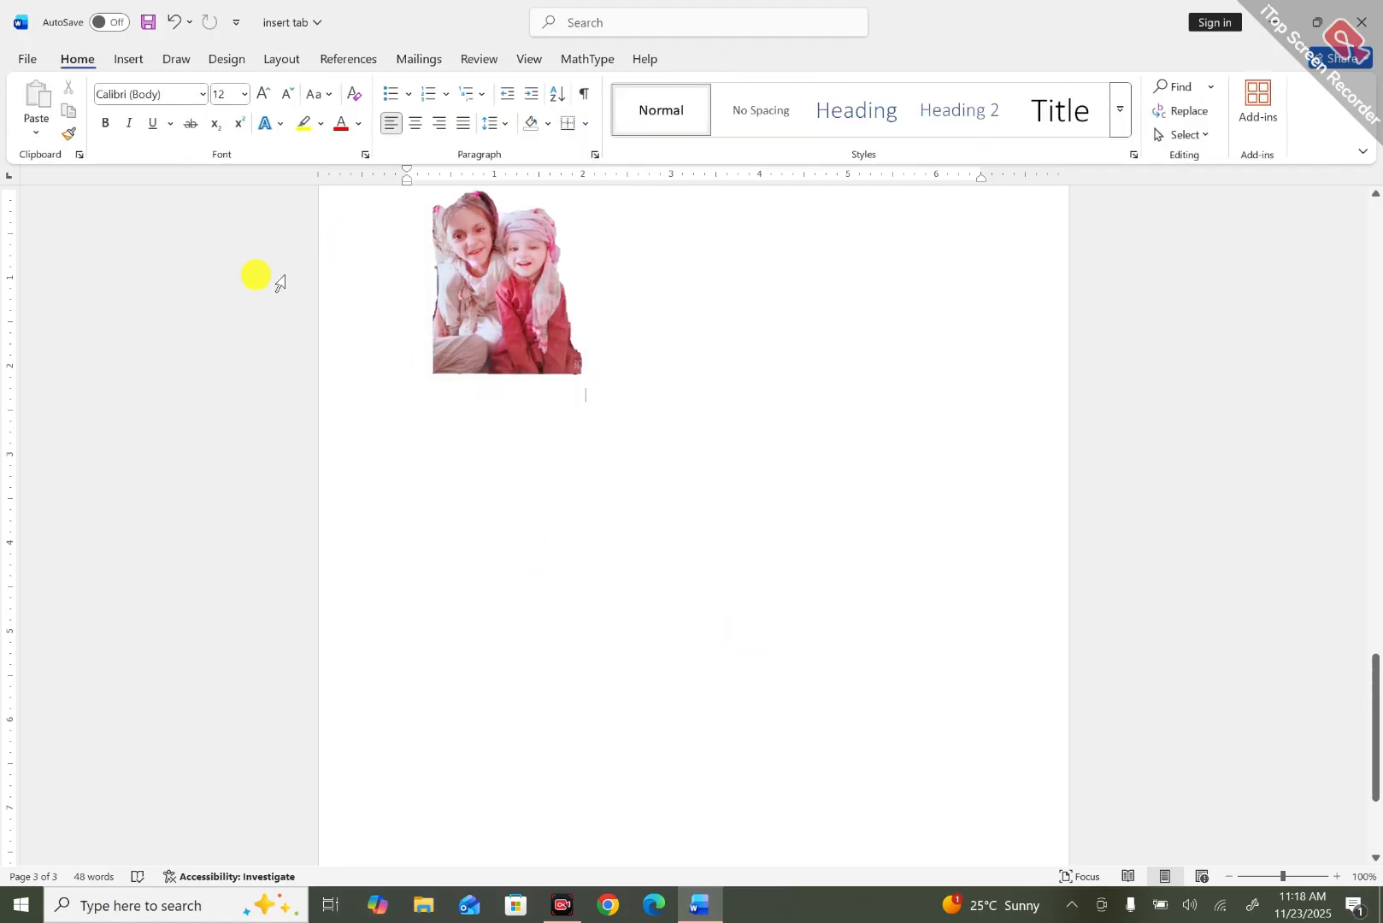
Apply a slightly darker, lower-contrast Brightness/Contrast correction preset to the cropped photo.
click(469, 269)
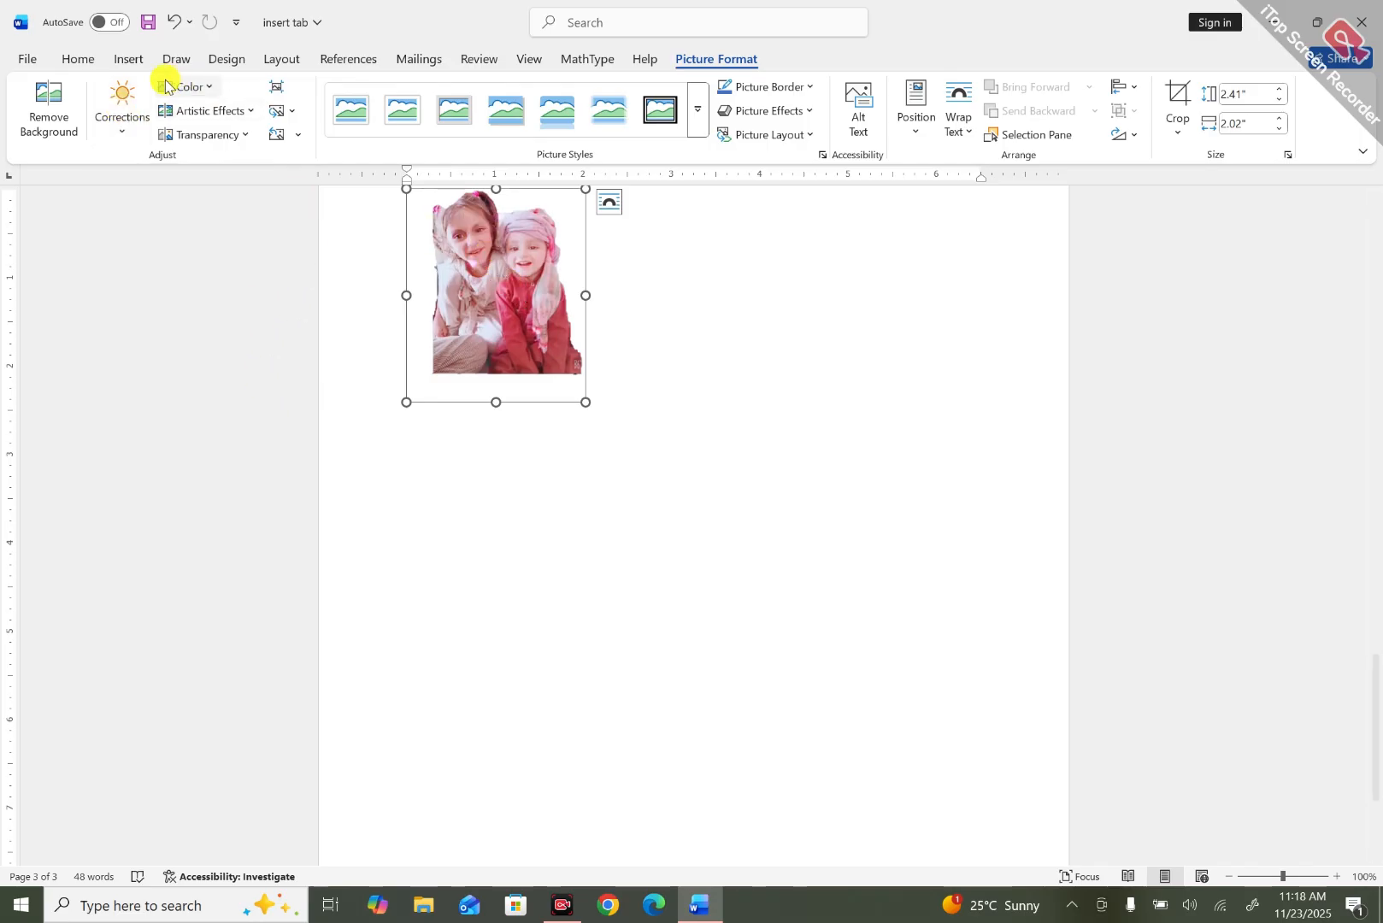
click(122, 116)
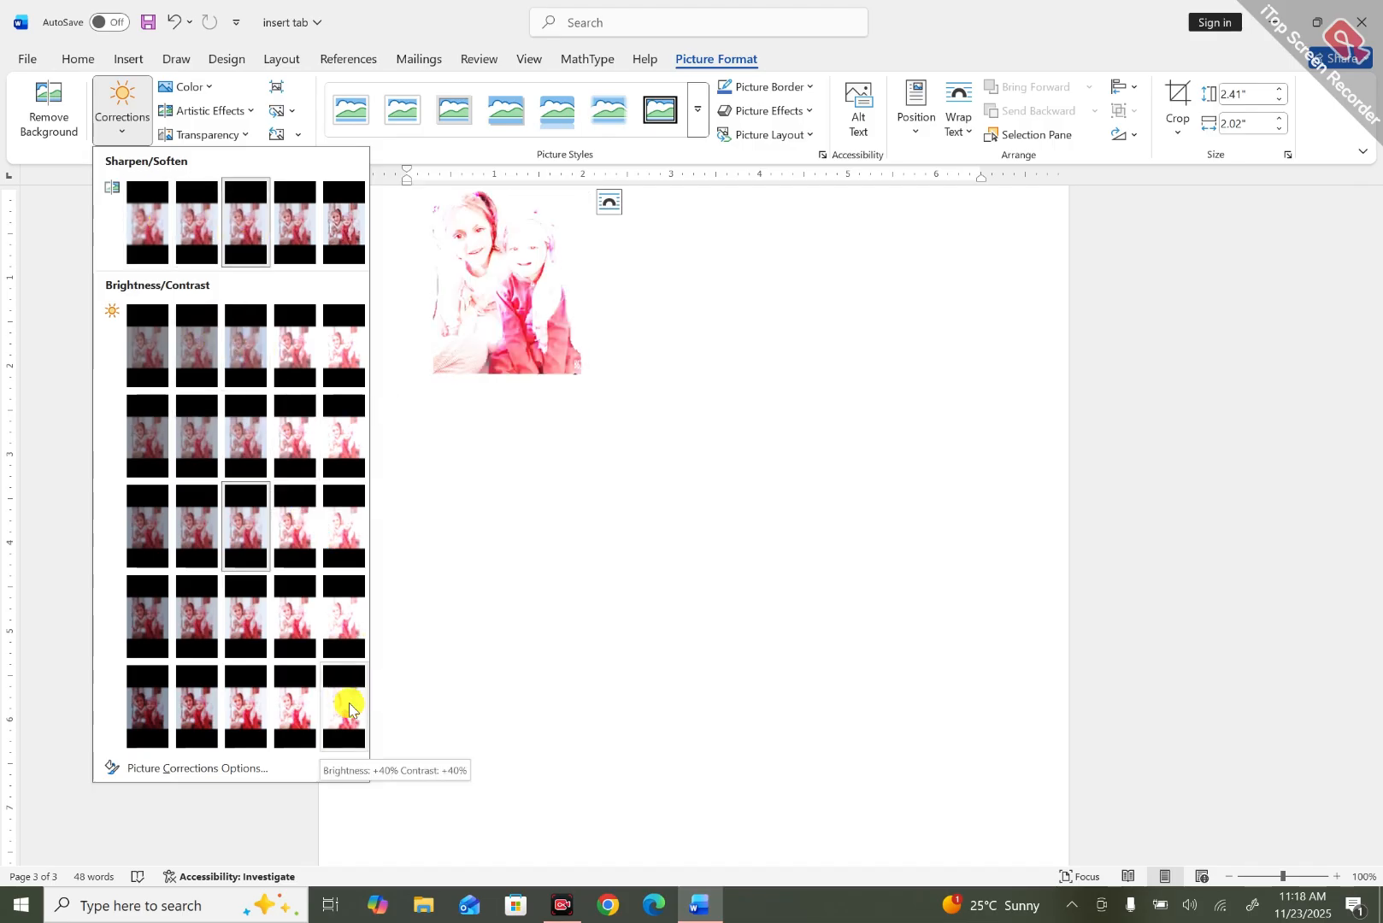
click(195, 438)
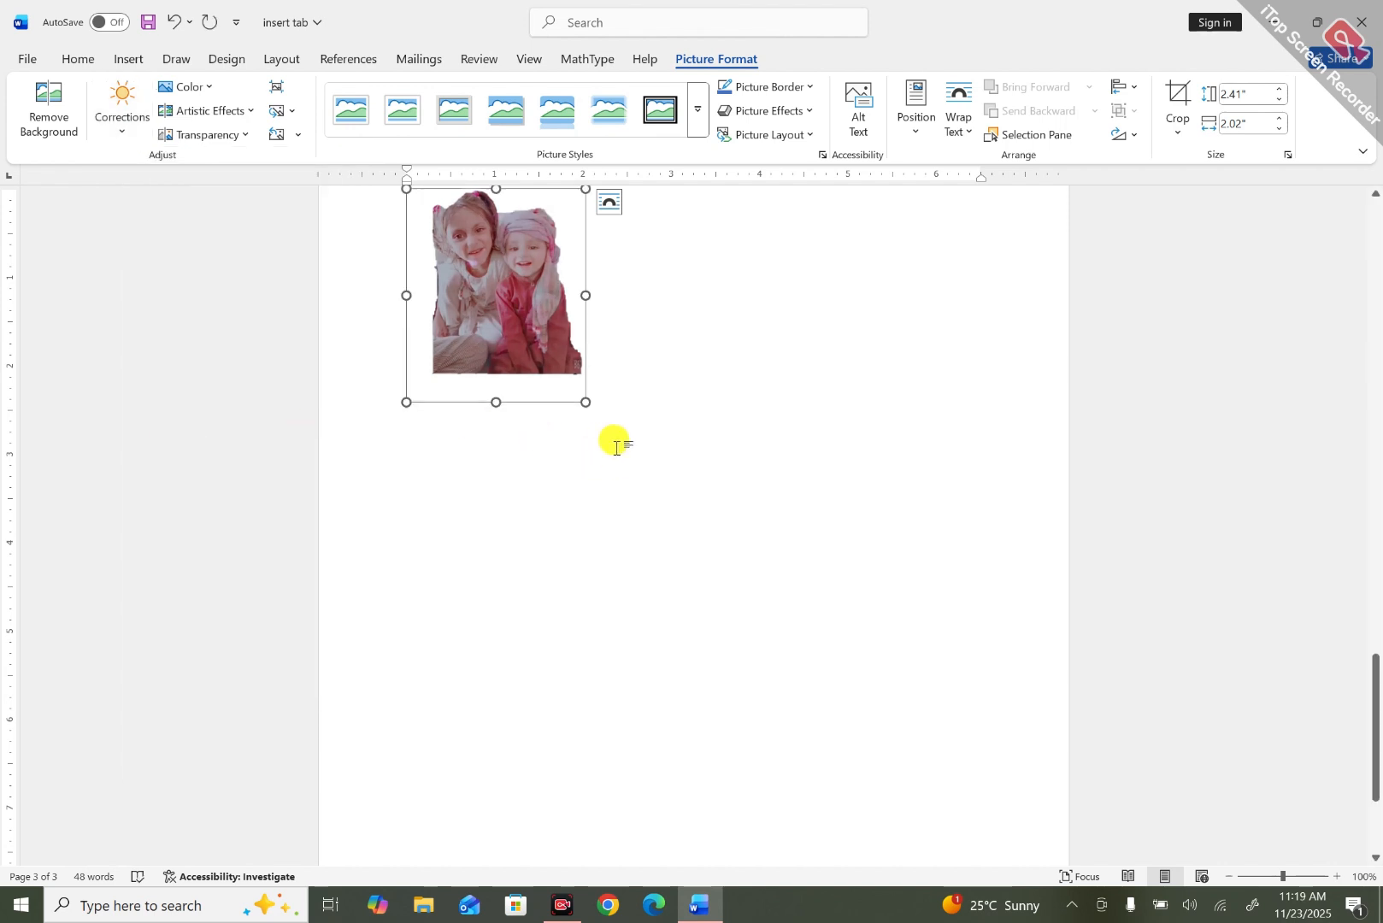
Preview the photo's color and artistic effect presets, keeping its current color saturation and no artistic effect.
click(210, 89)
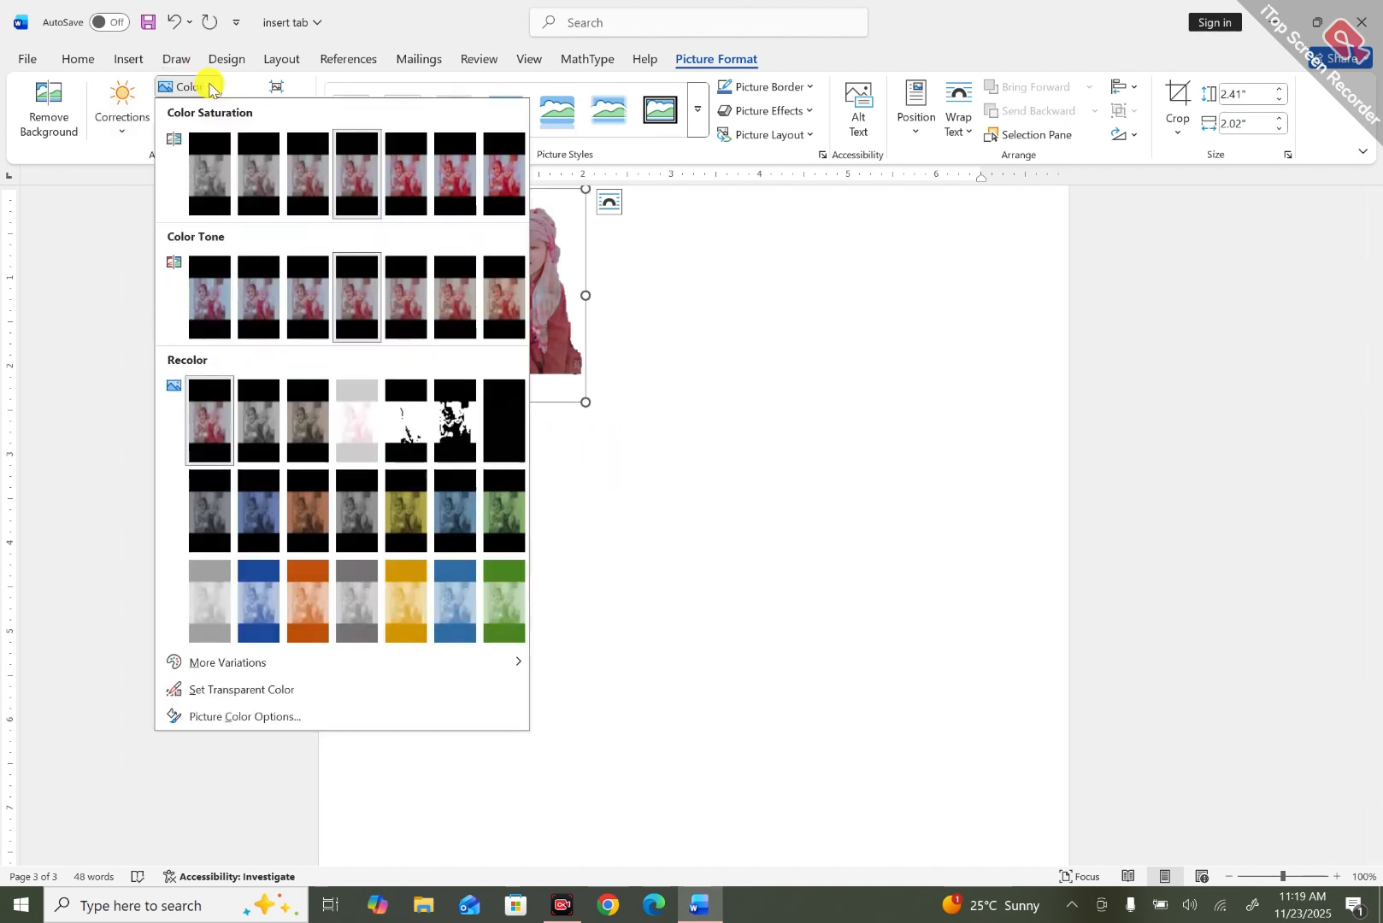
click(1121, 878)
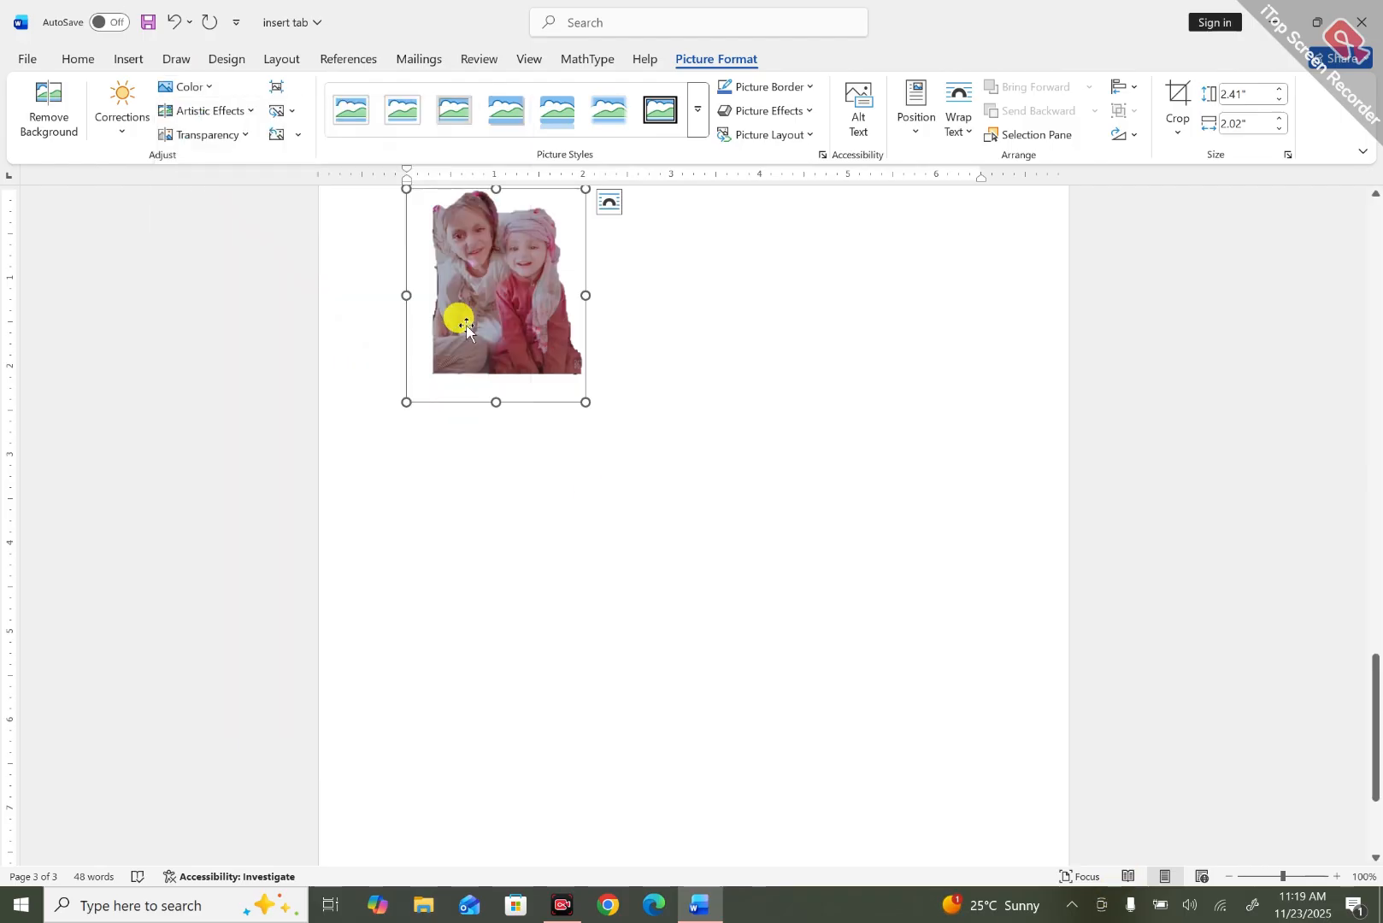
click(208, 89)
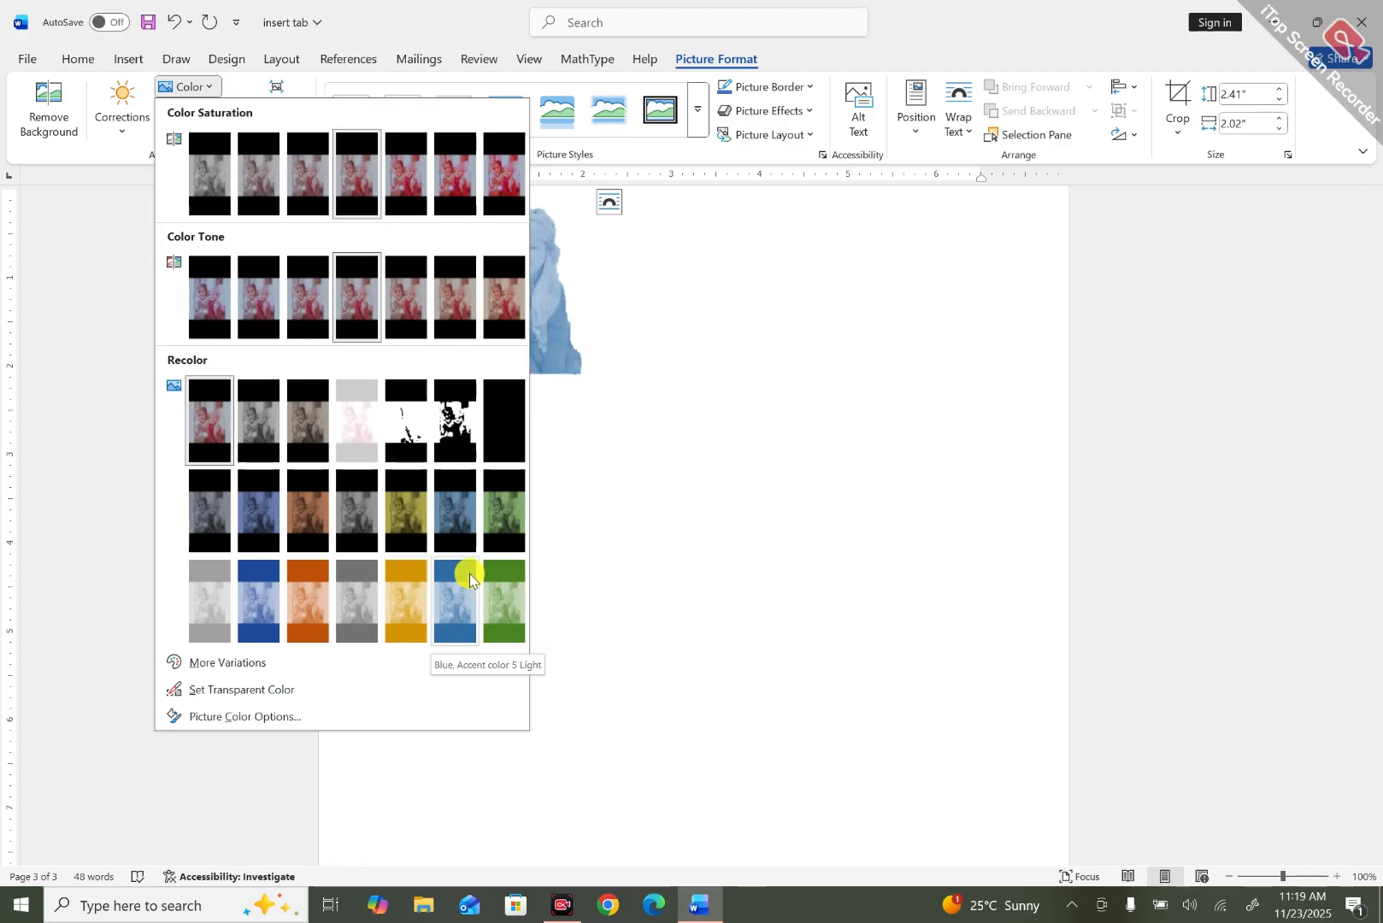
click(348, 182)
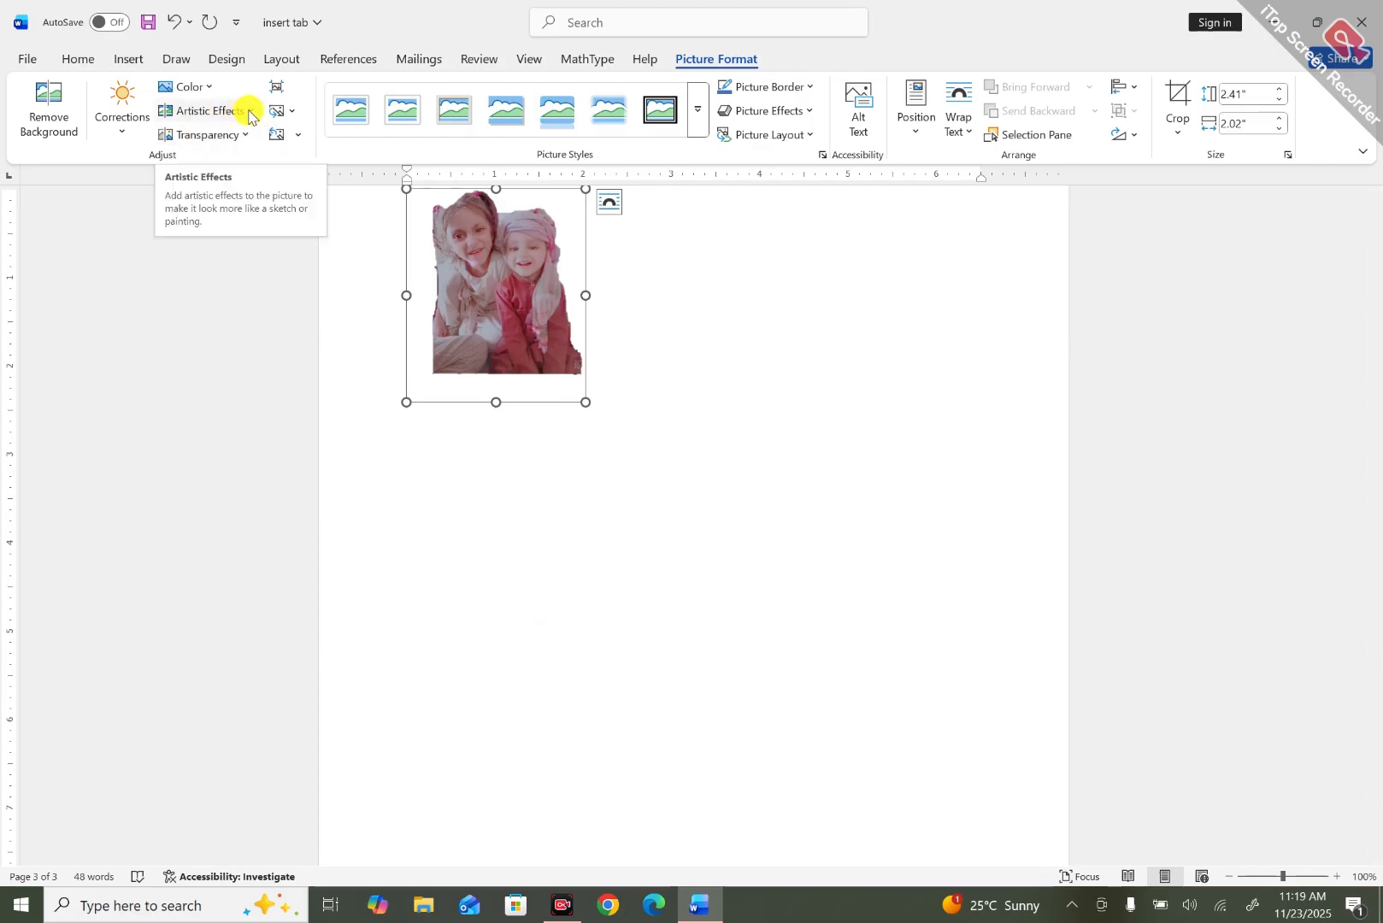
click(244, 111)
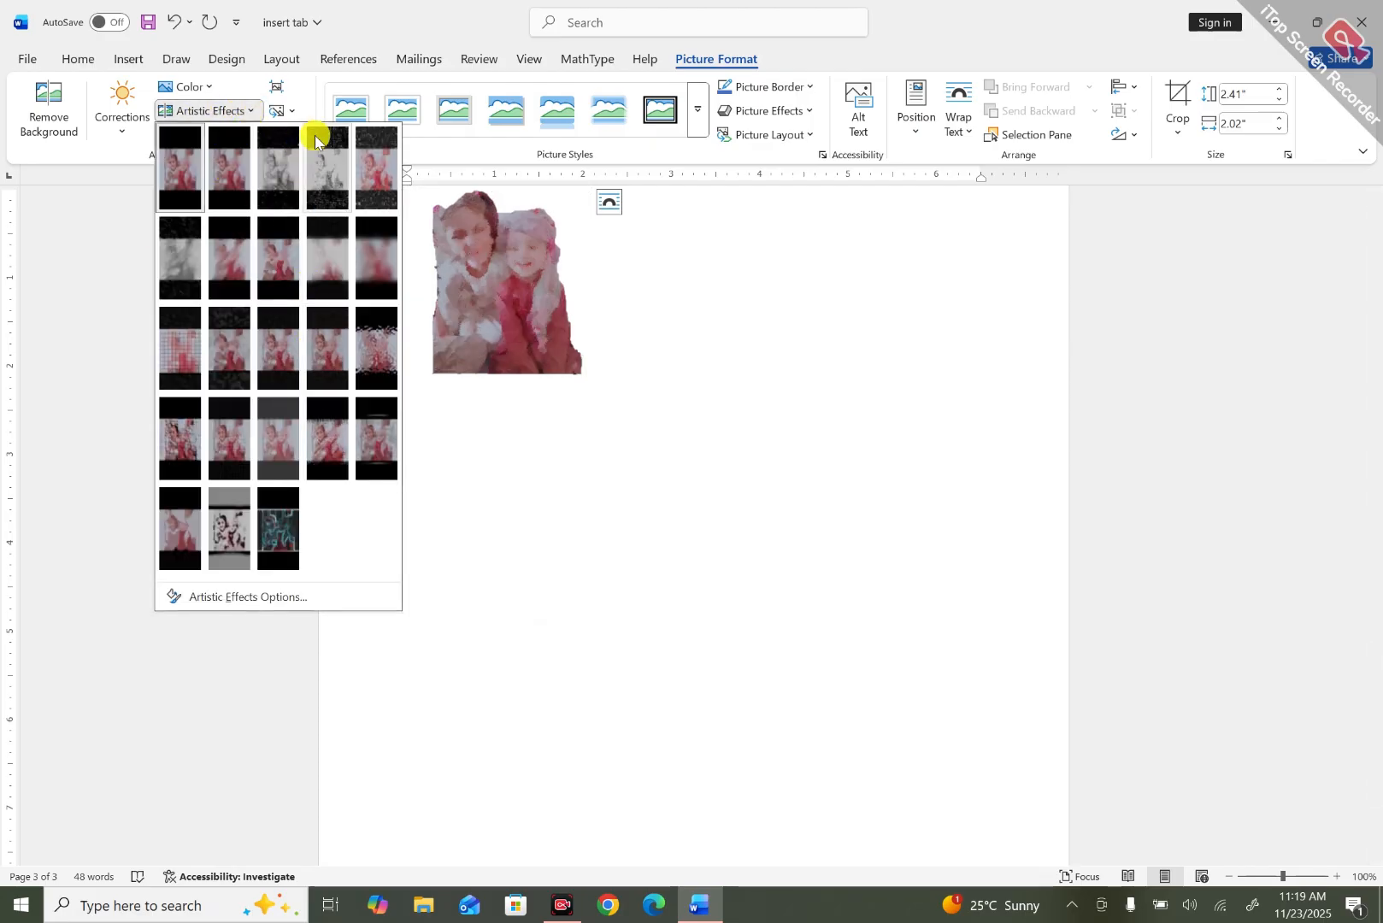
click(188, 170)
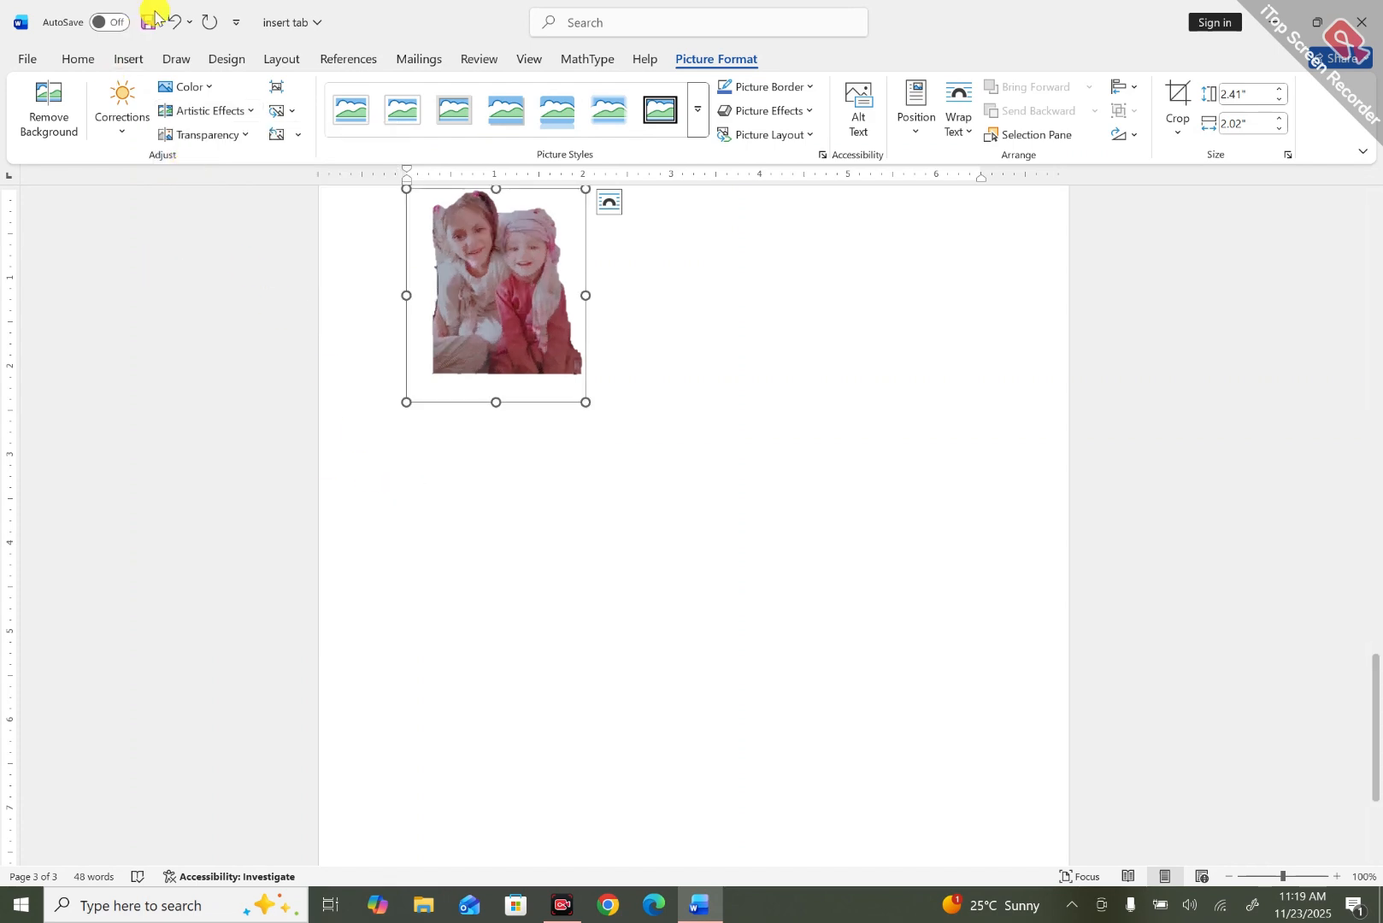
Apply the fifth transparency preset to the photo and enlarge it to about 7.11" high by 5.96" wide.
click(247, 136)
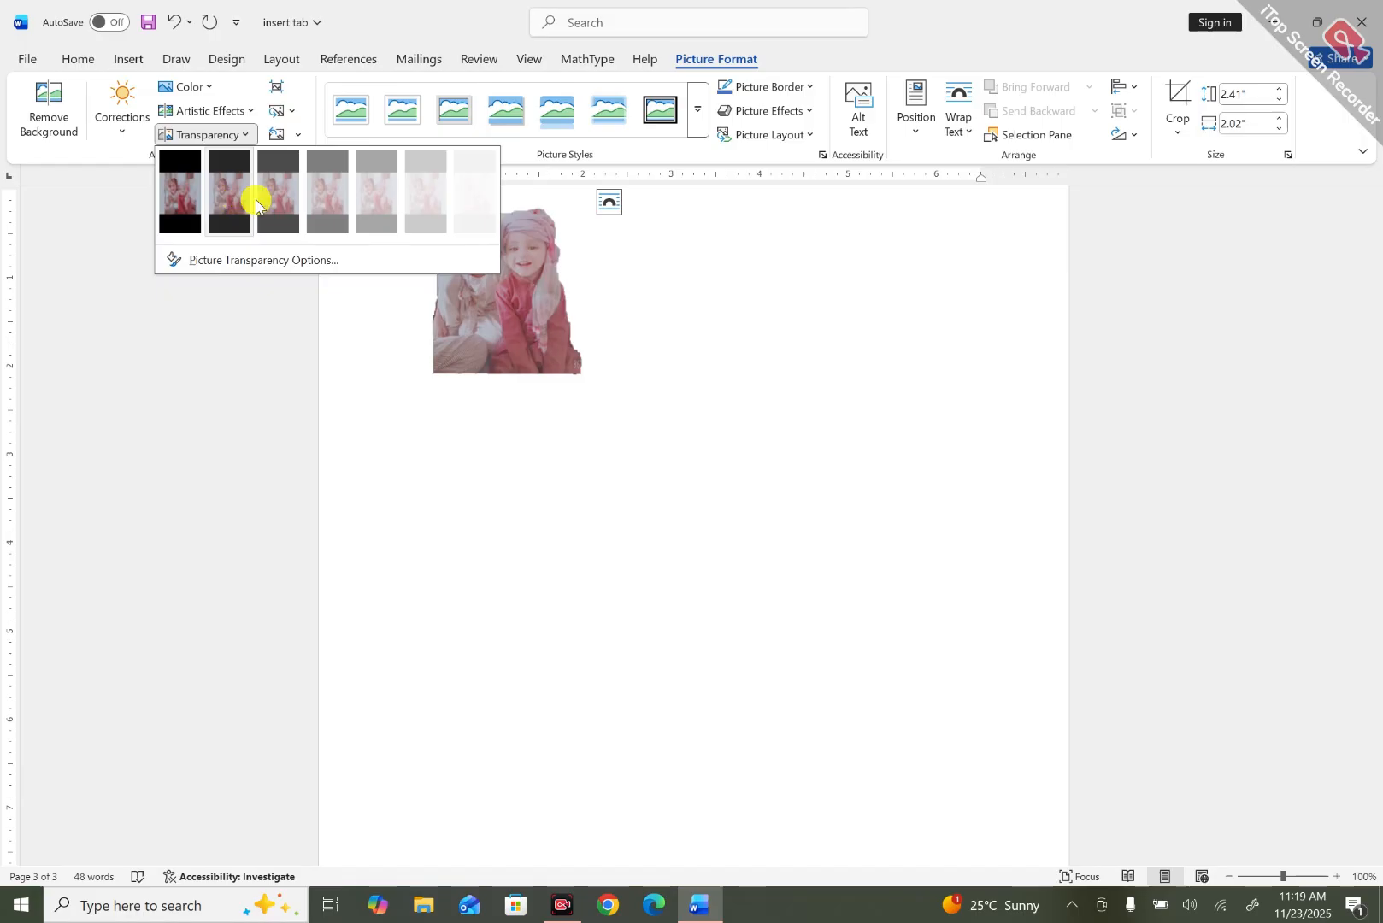
click(382, 201)
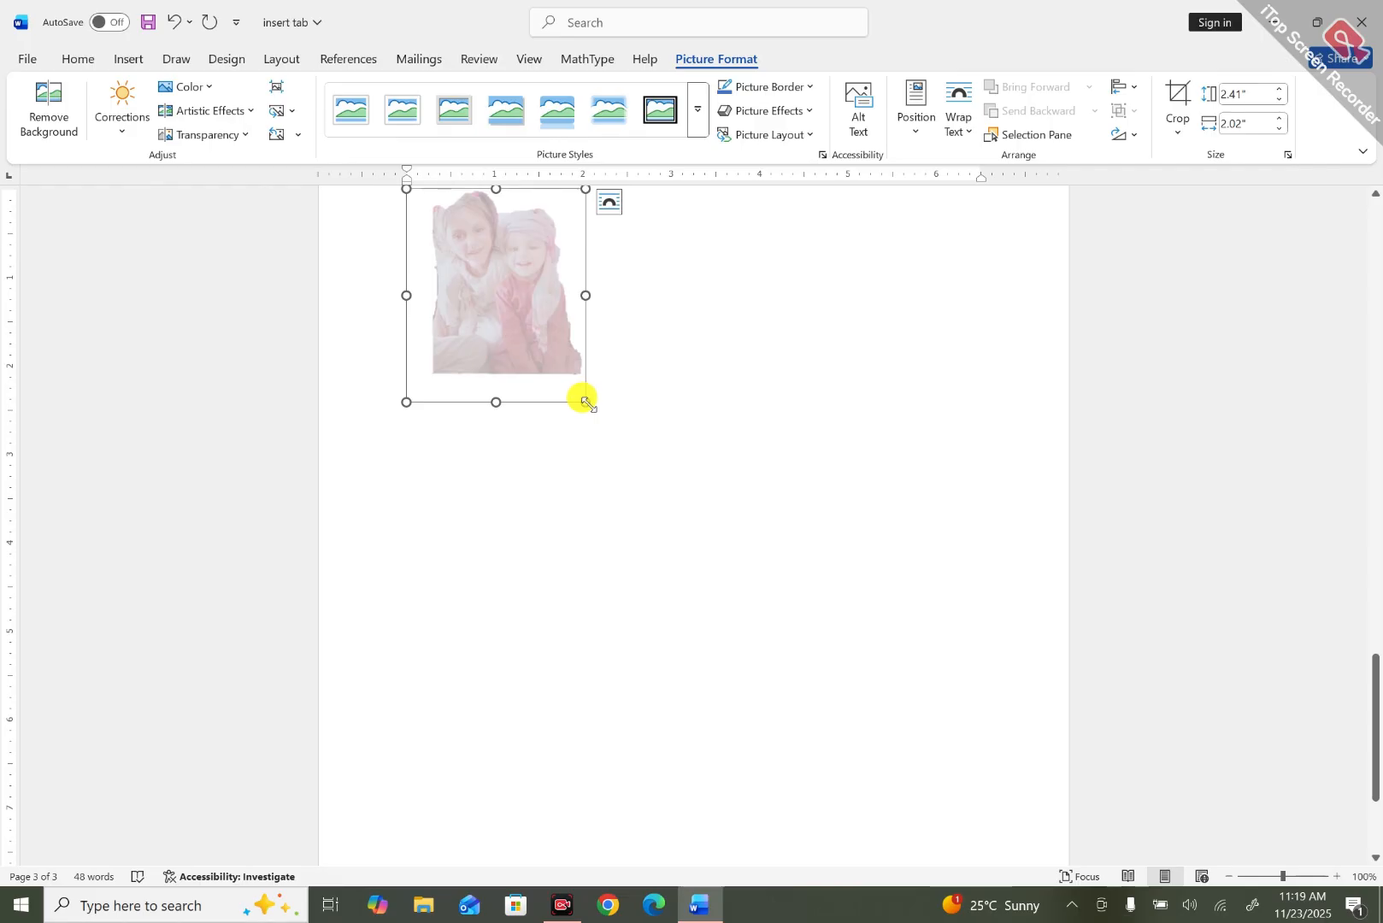
drag(584, 402, 929, 753)
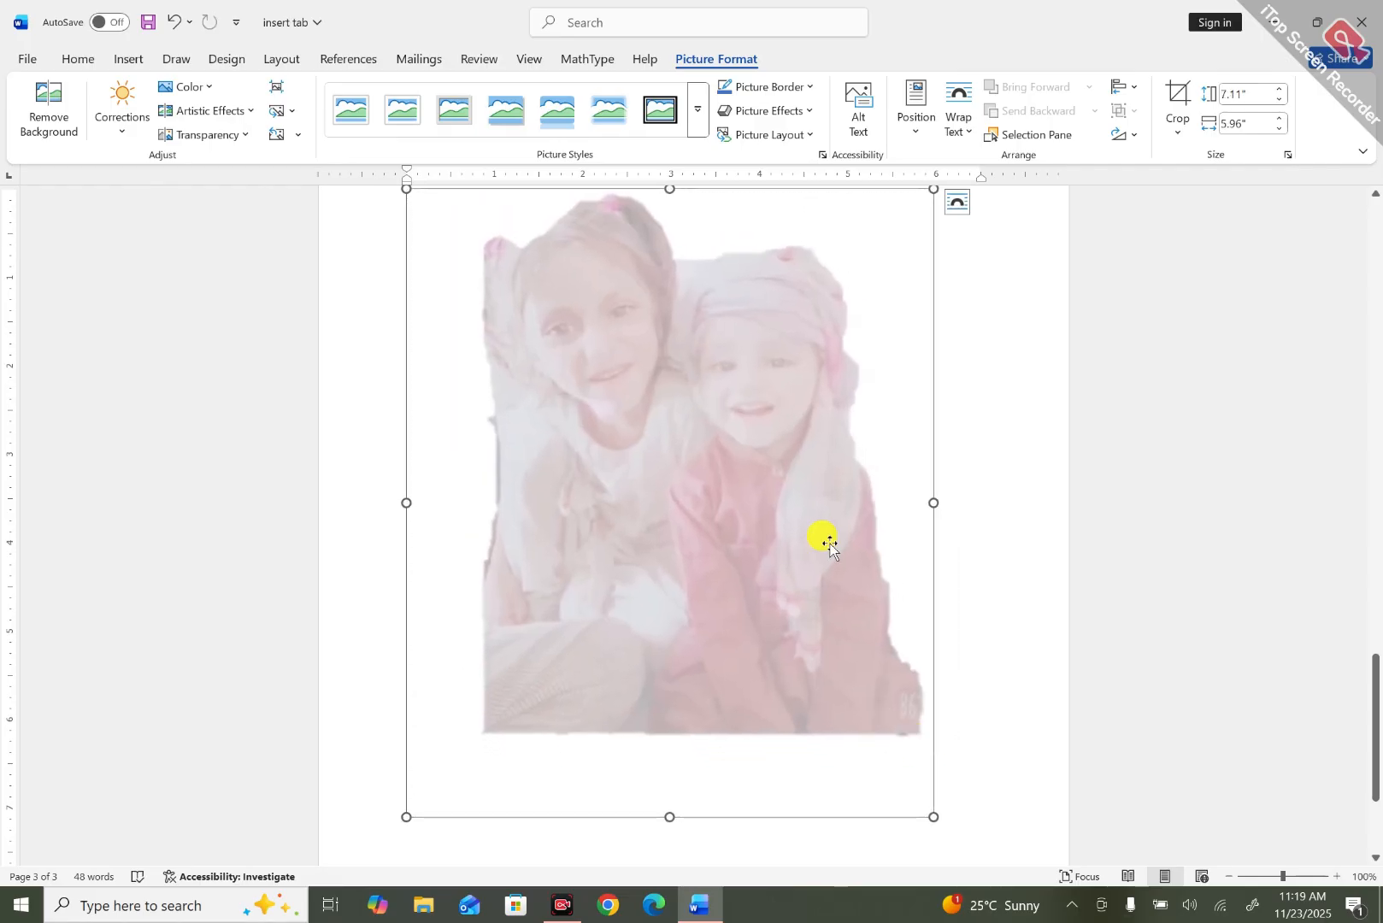
click(1265, 600)
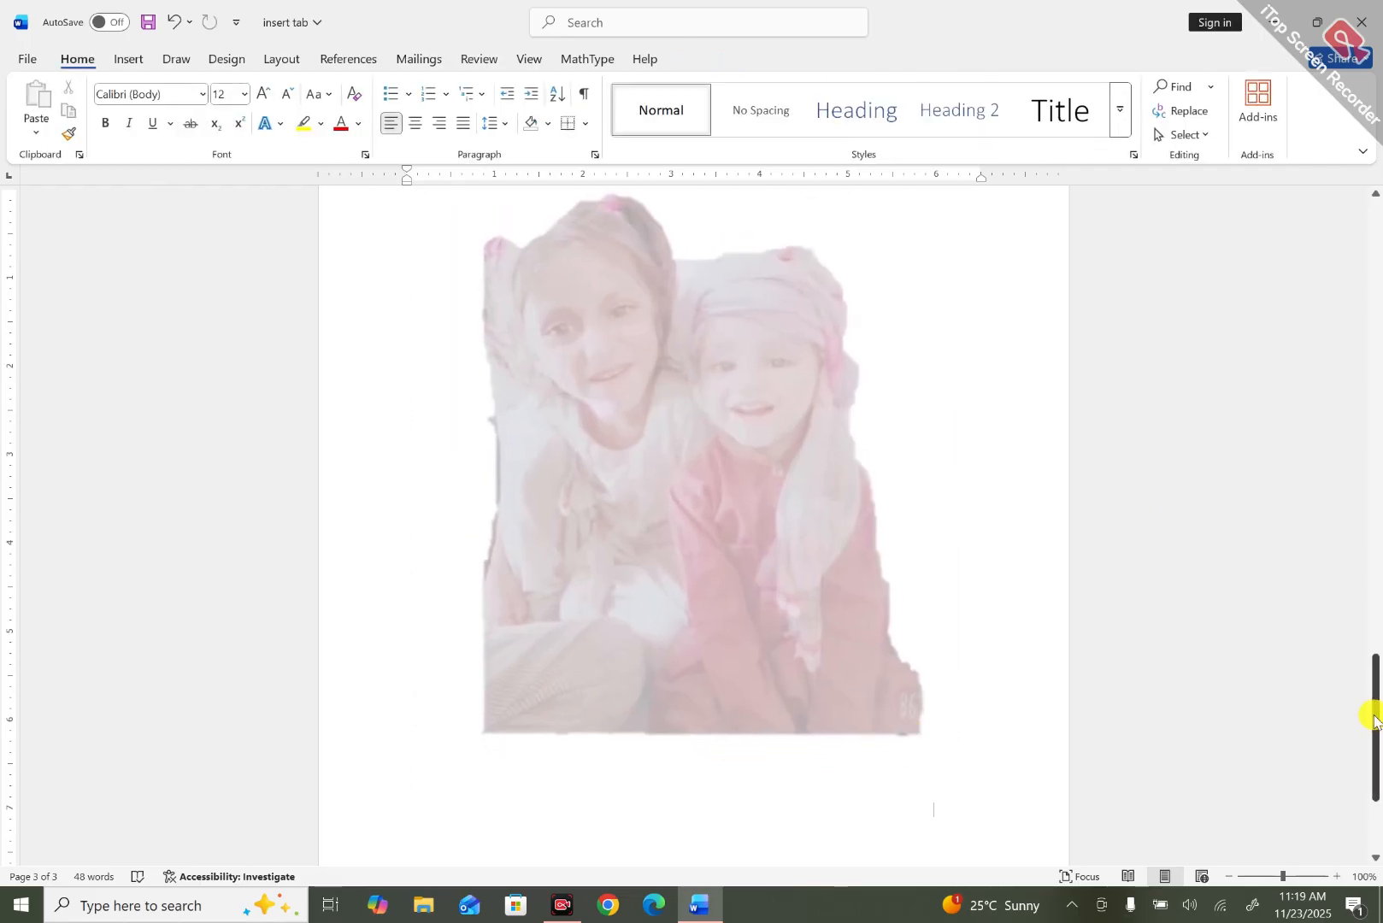
Shrink the photo to about 3.12" high by 2.62" wide and compress only this picture, deleting cropped areas and using the default resolution.
mouse_move(1375, 720)
mouse_down()
mouse_move(1372, 466)
mouse_move(1374, 721)
mouse_move(1373, 701)
mouse_up()
click(844, 671)
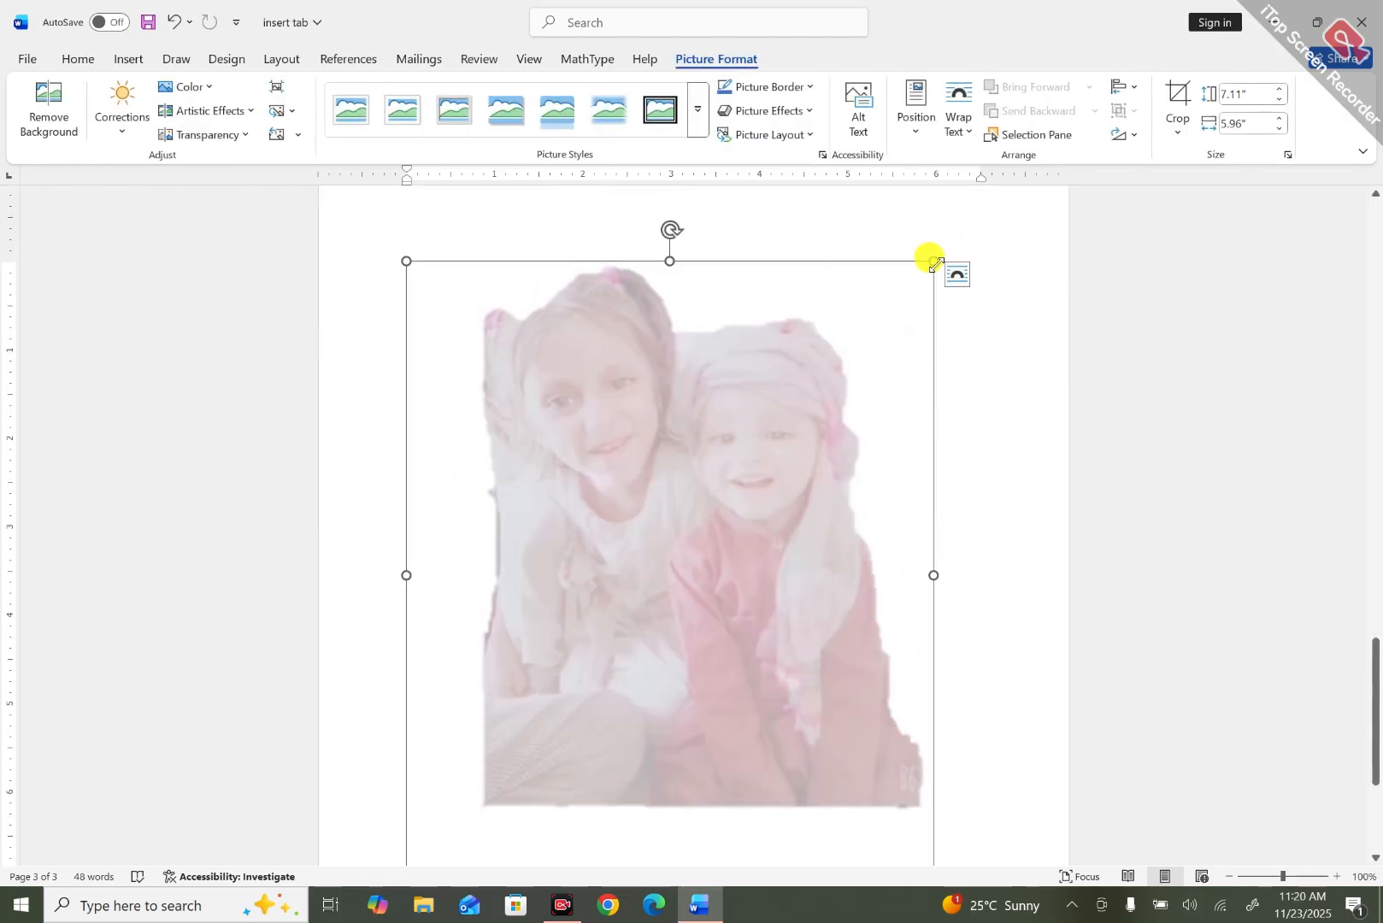
drag(934, 264, 452, 612)
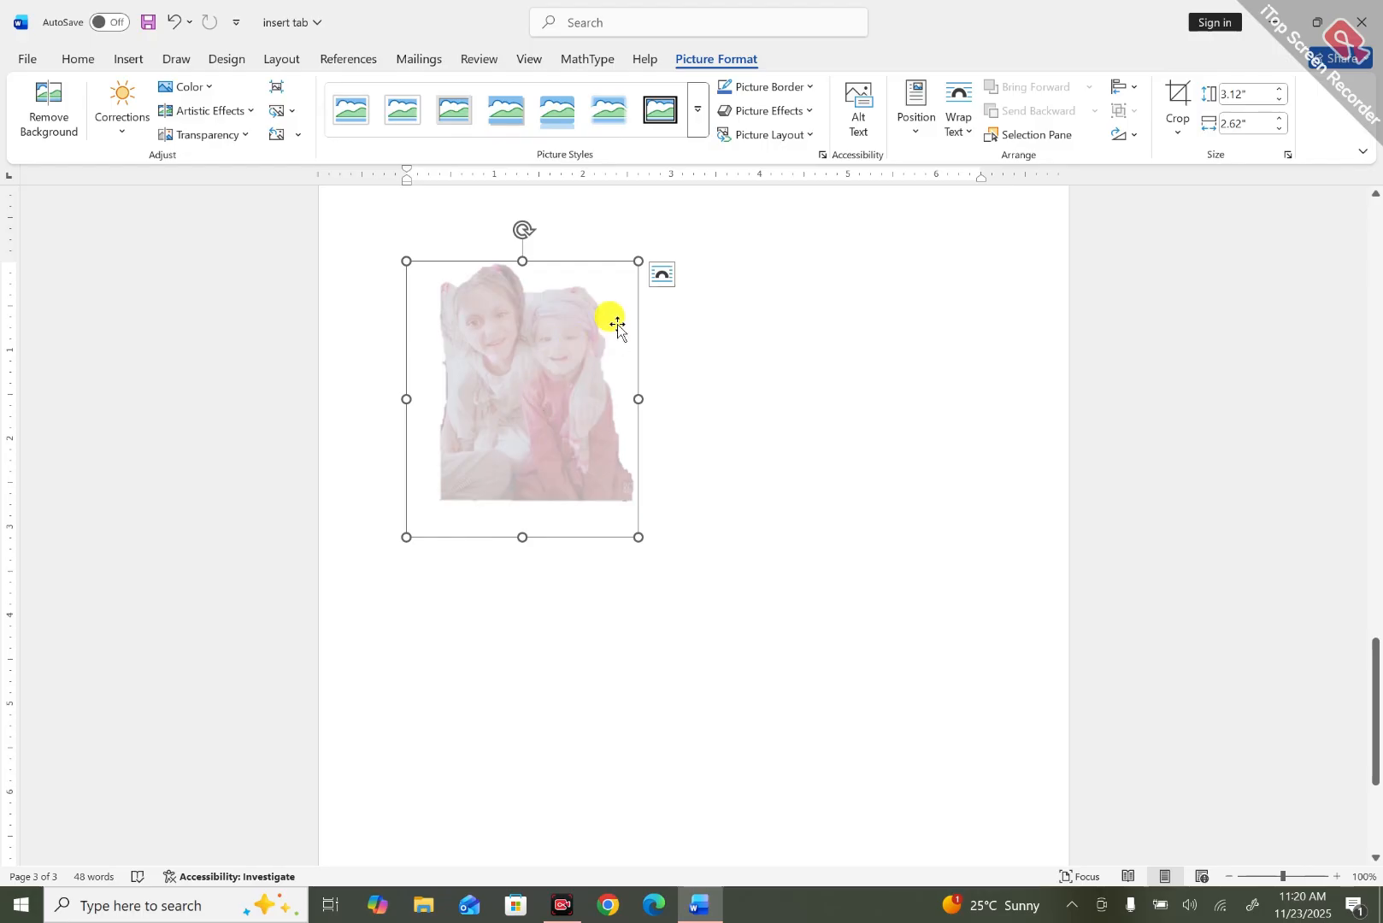
click(274, 88)
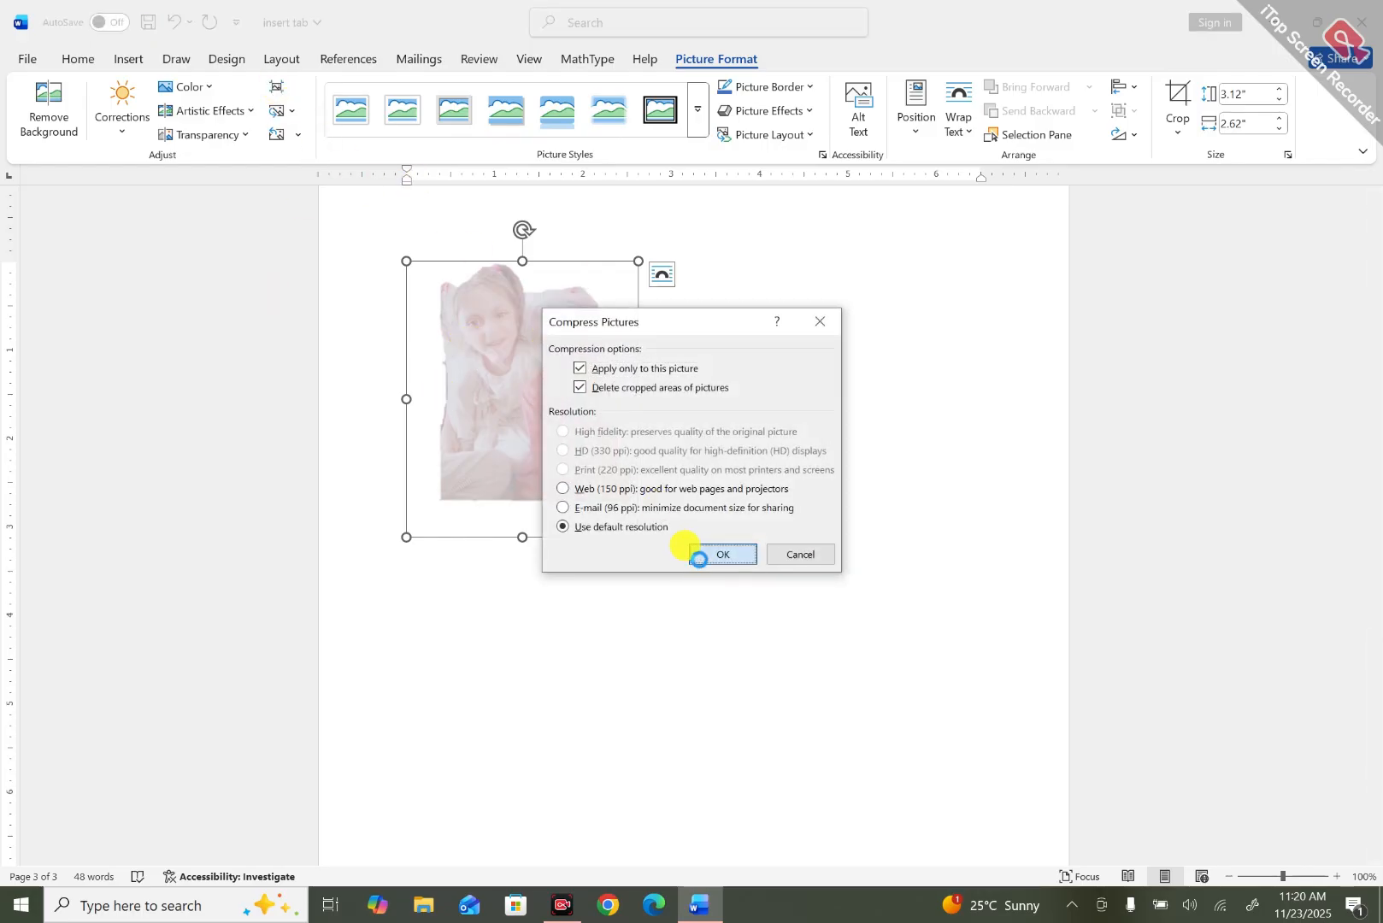
click(699, 556)
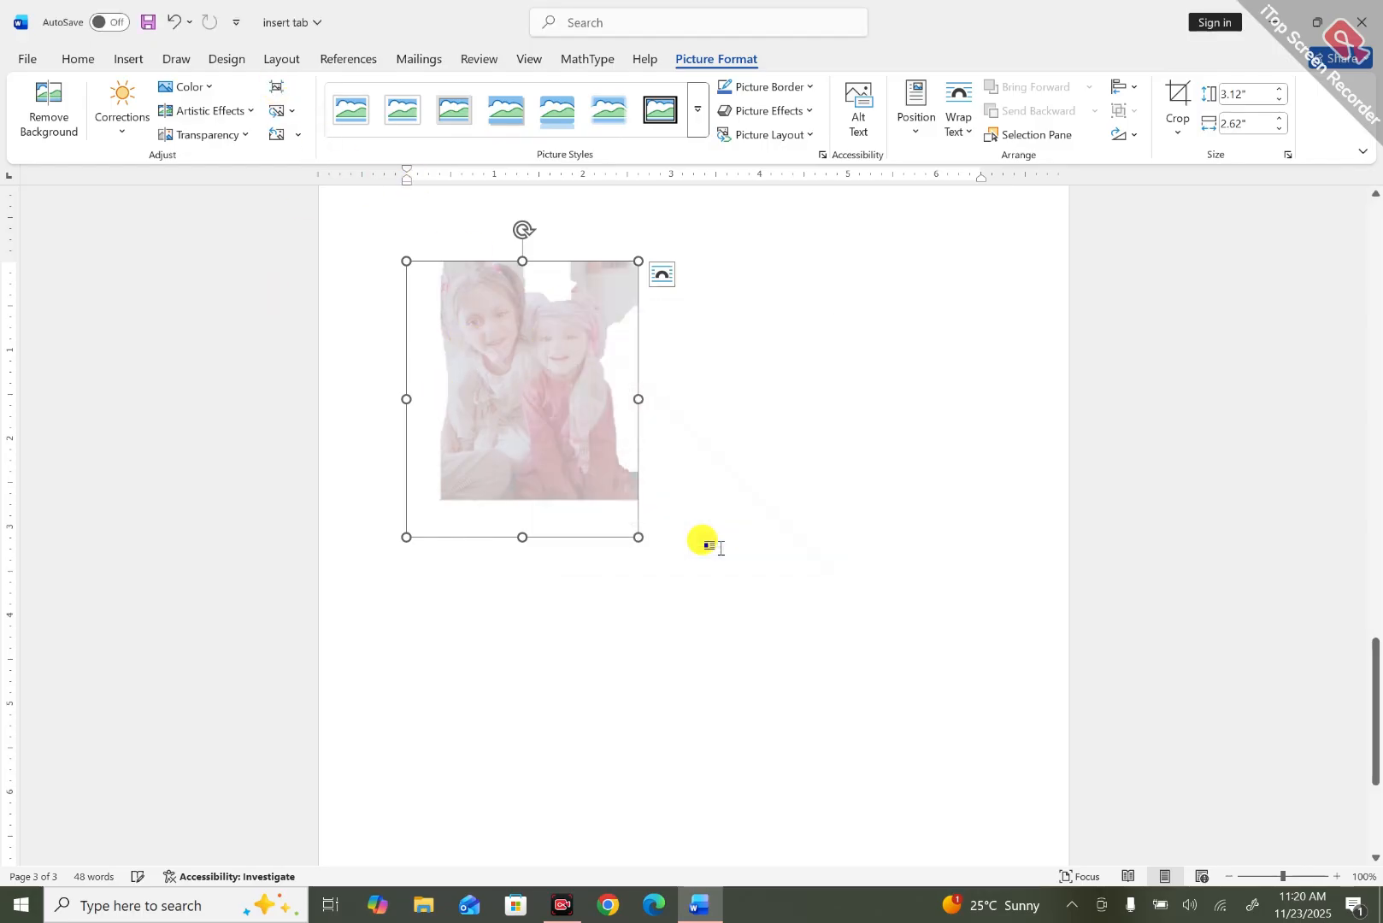
click(275, 88)
click(728, 551)
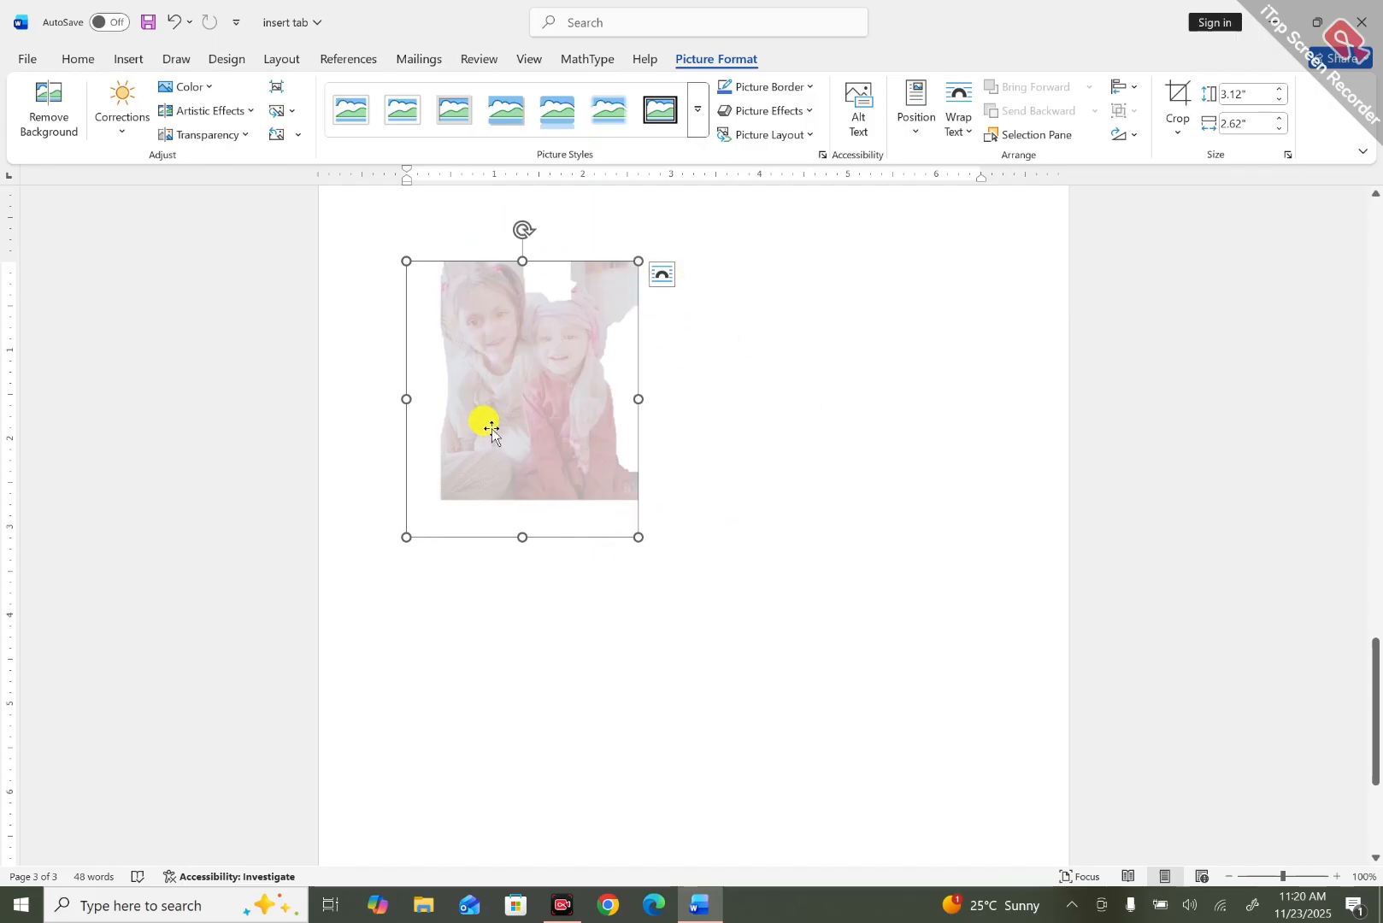
Replace the photo with the laptop picture IMG_20251123_110809 from the Pictures folder.
click(294, 111)
click(326, 138)
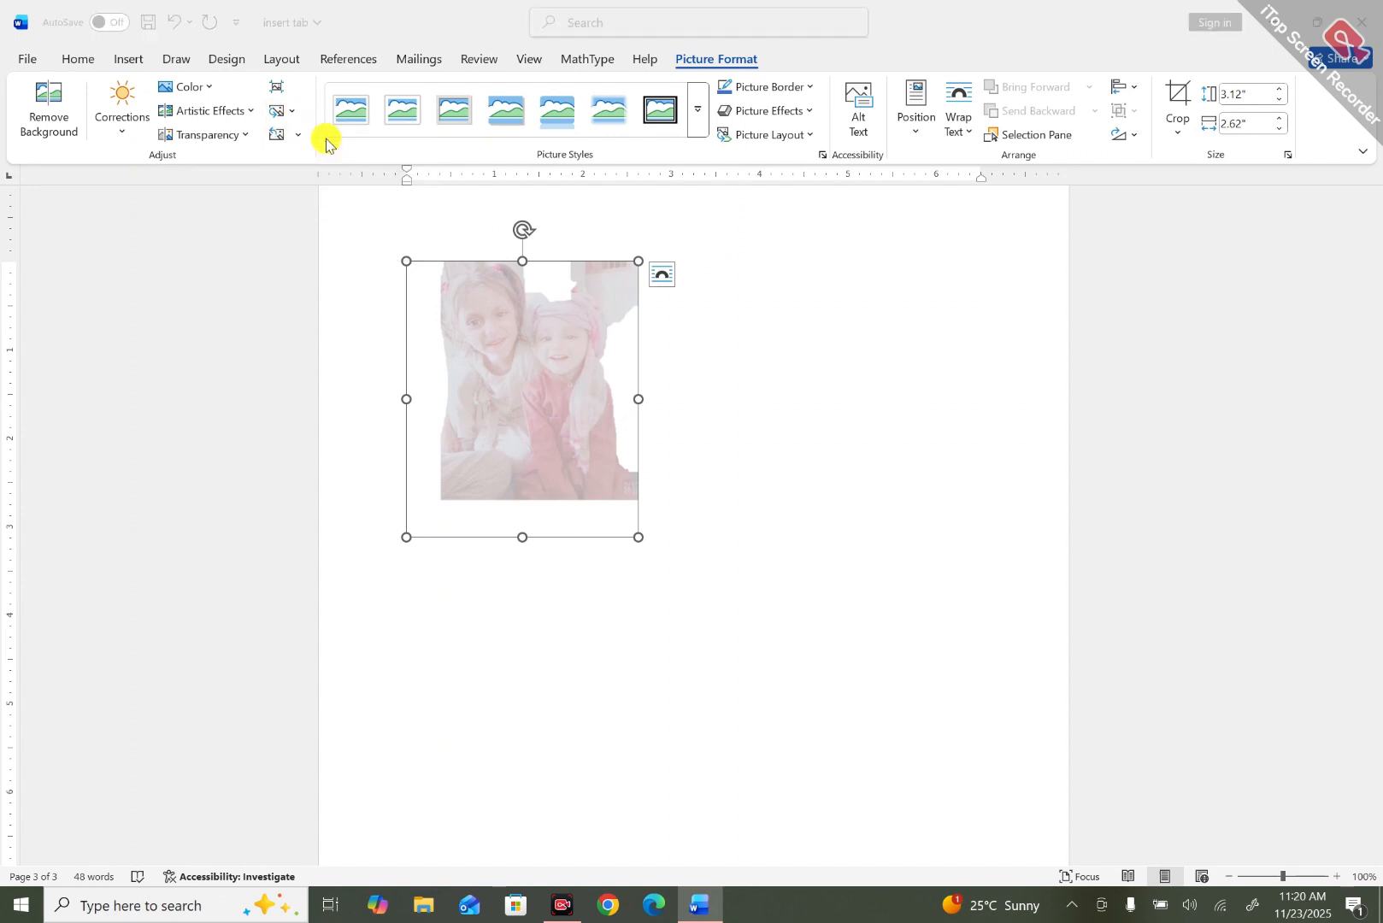
click(214, 253)
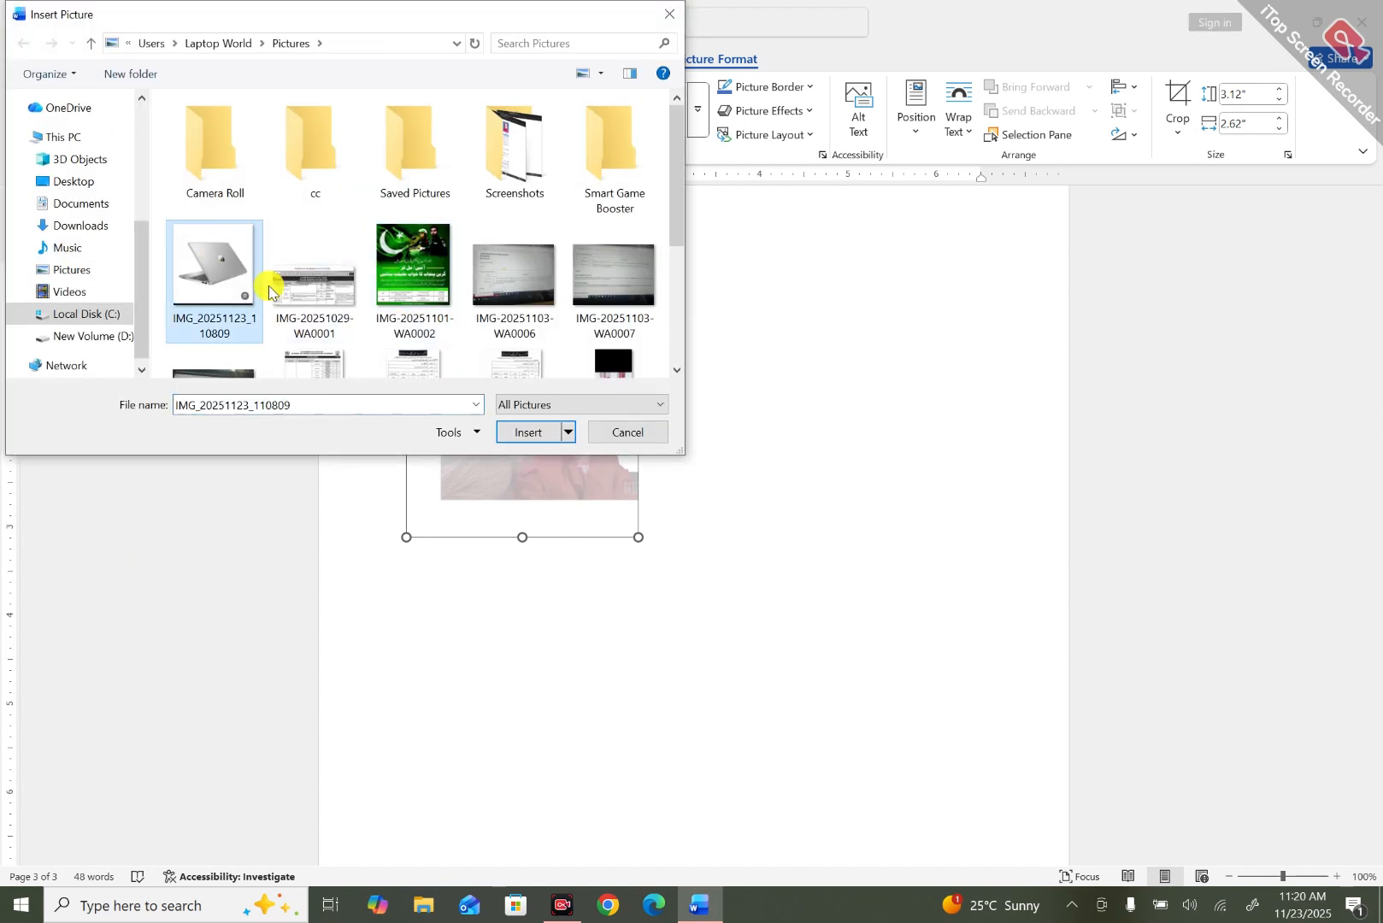
click(527, 431)
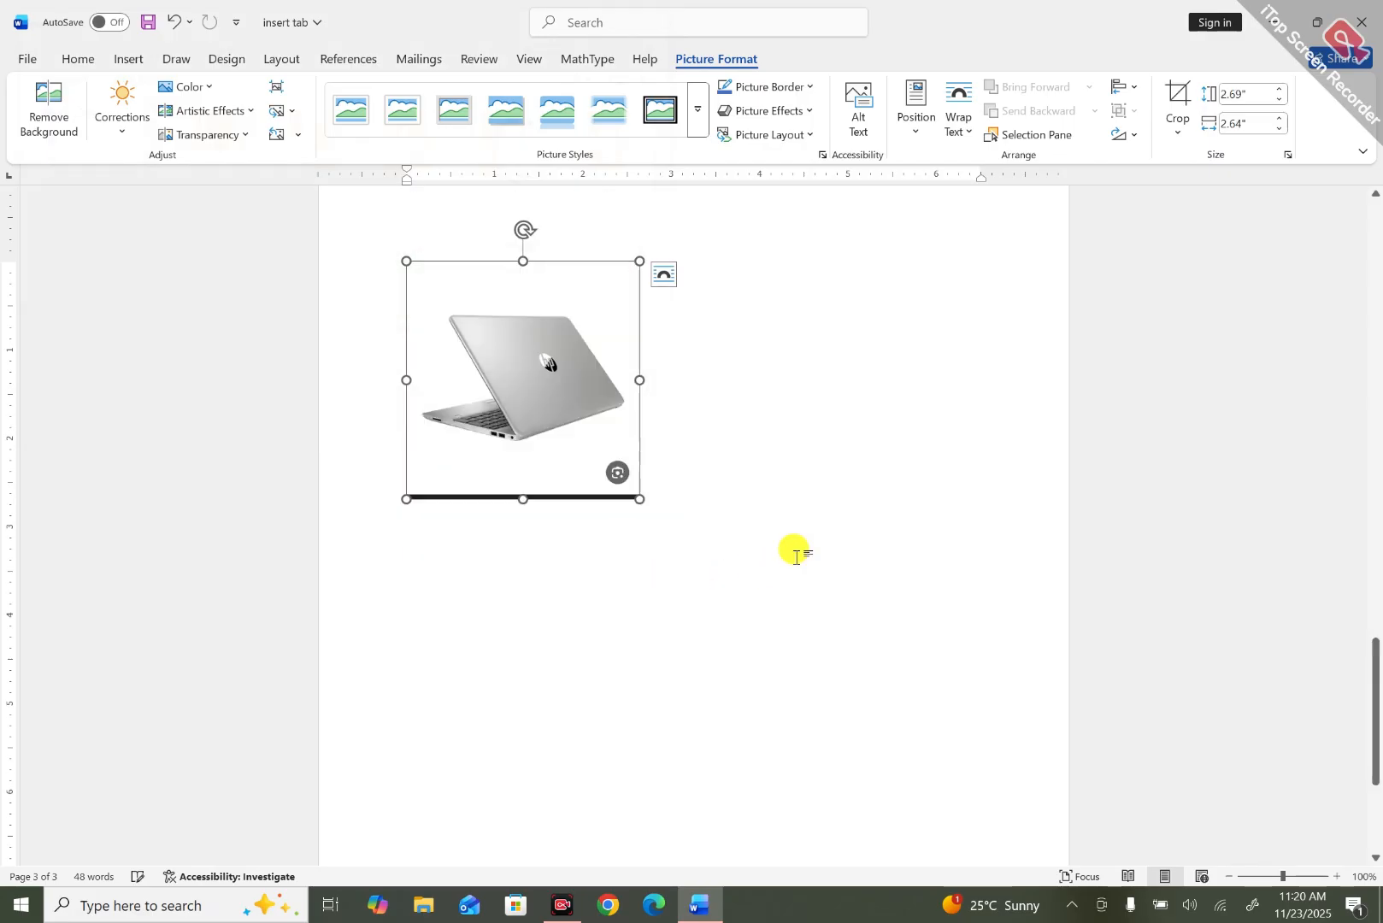
click(299, 135)
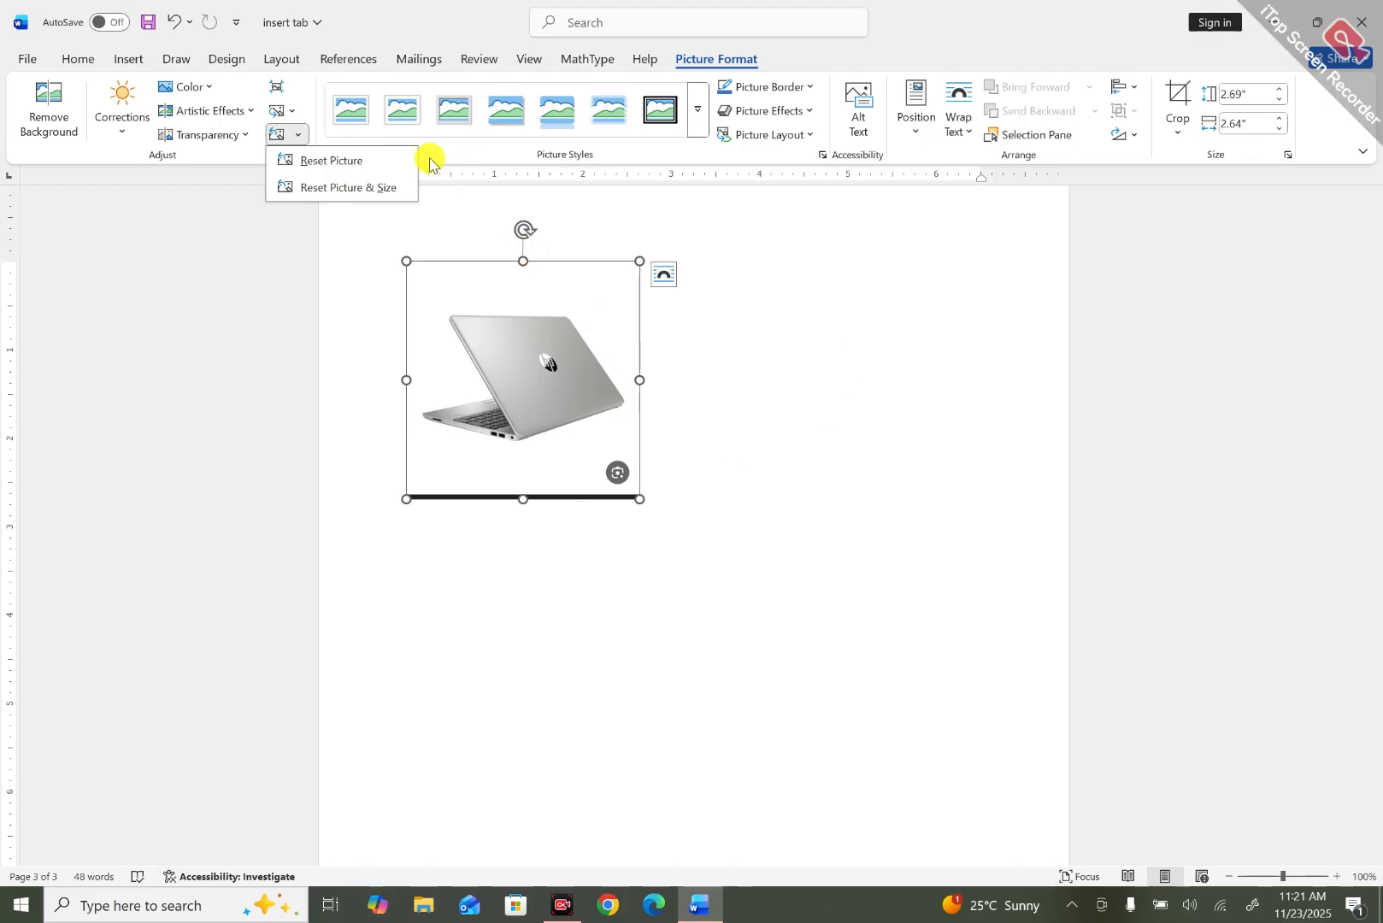
key(Escape)
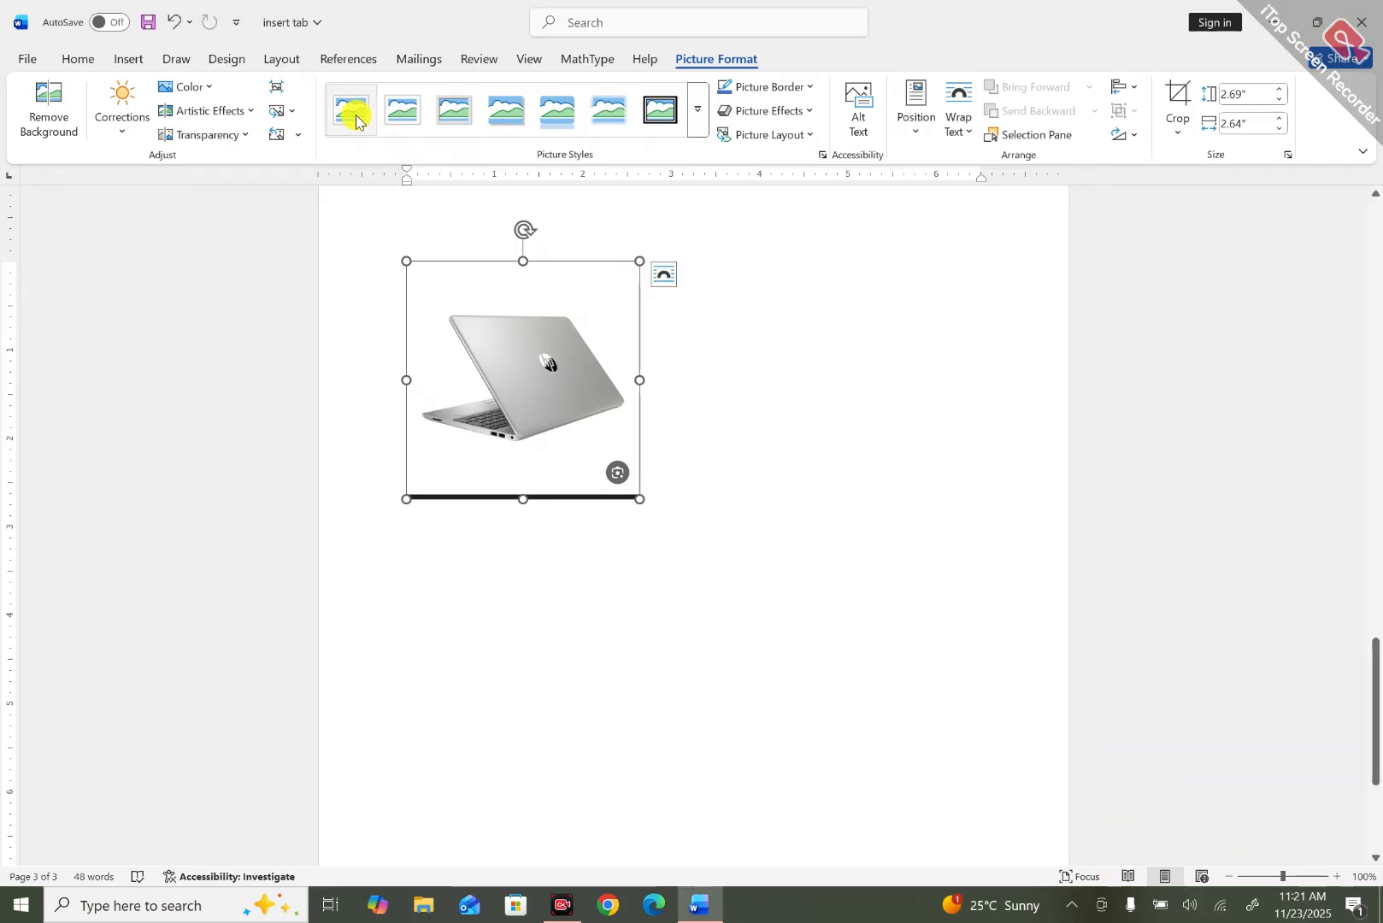
Give the laptop picture the thick white beveled-frame picture style and set its border color to a very light gray.
click(399, 123)
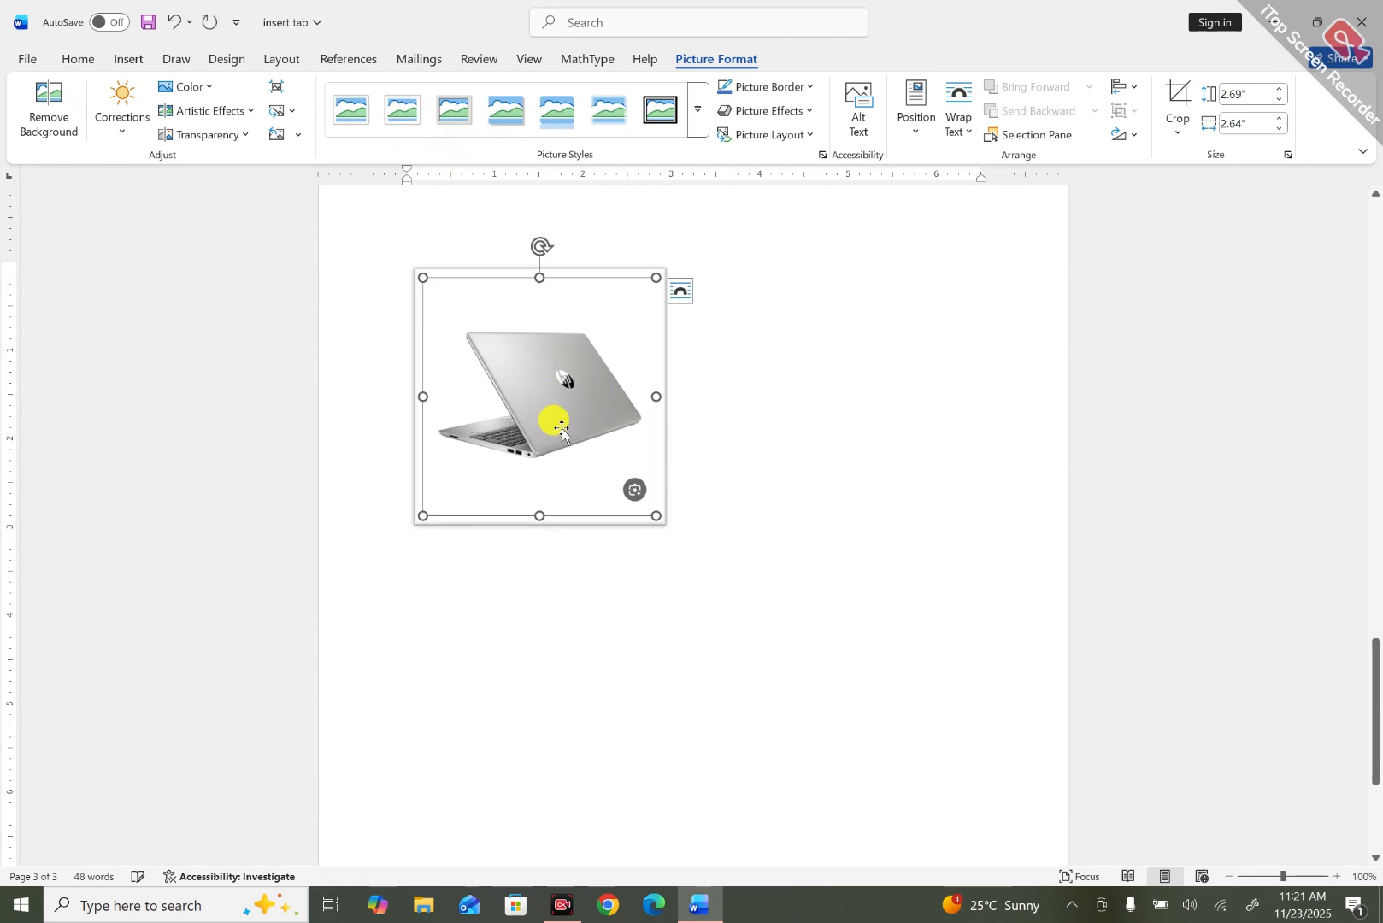
click(455, 119)
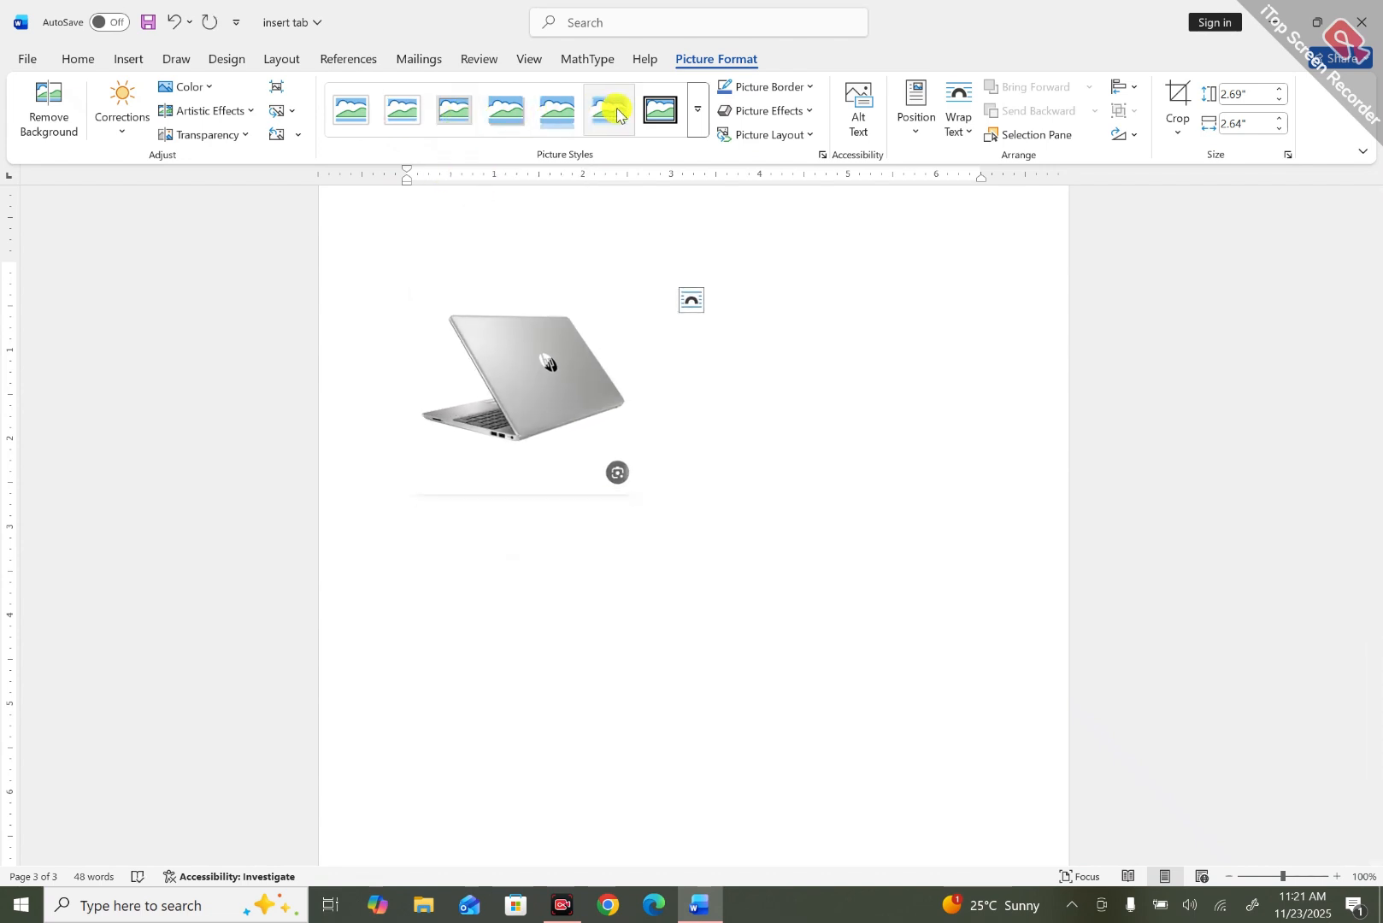
click(697, 110)
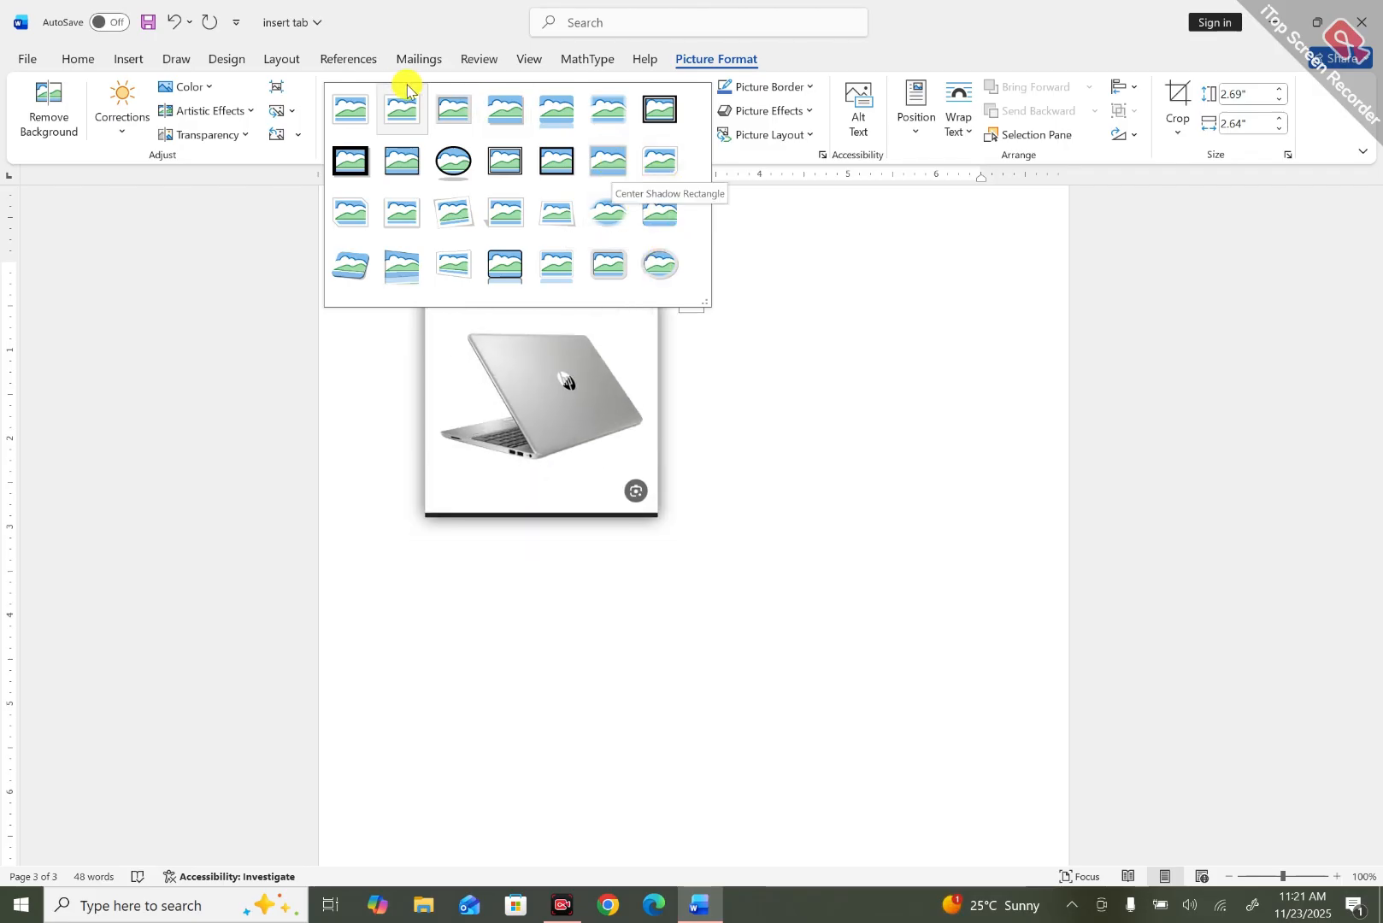
click(402, 111)
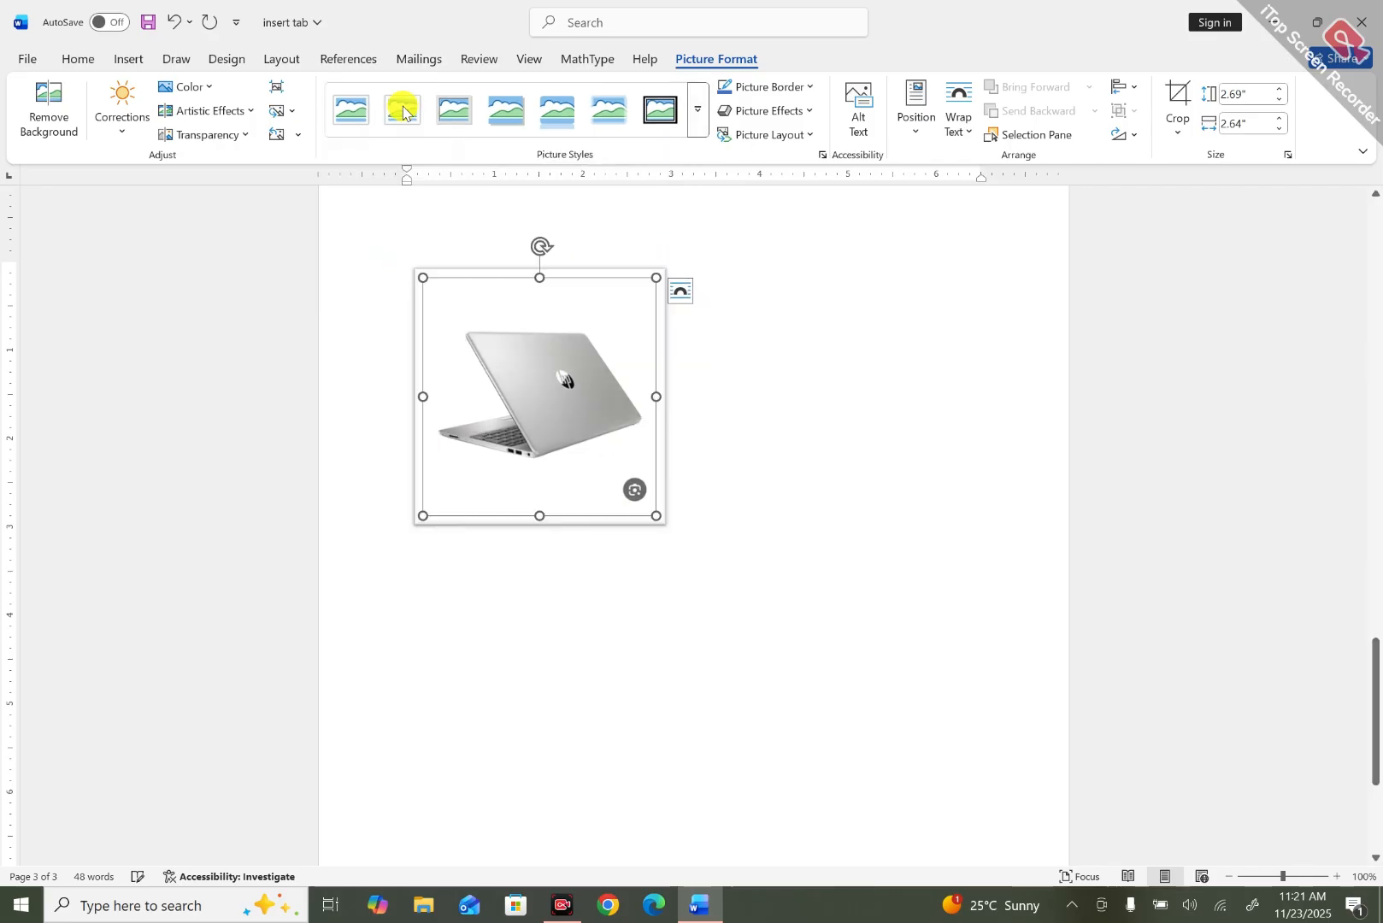
click(807, 89)
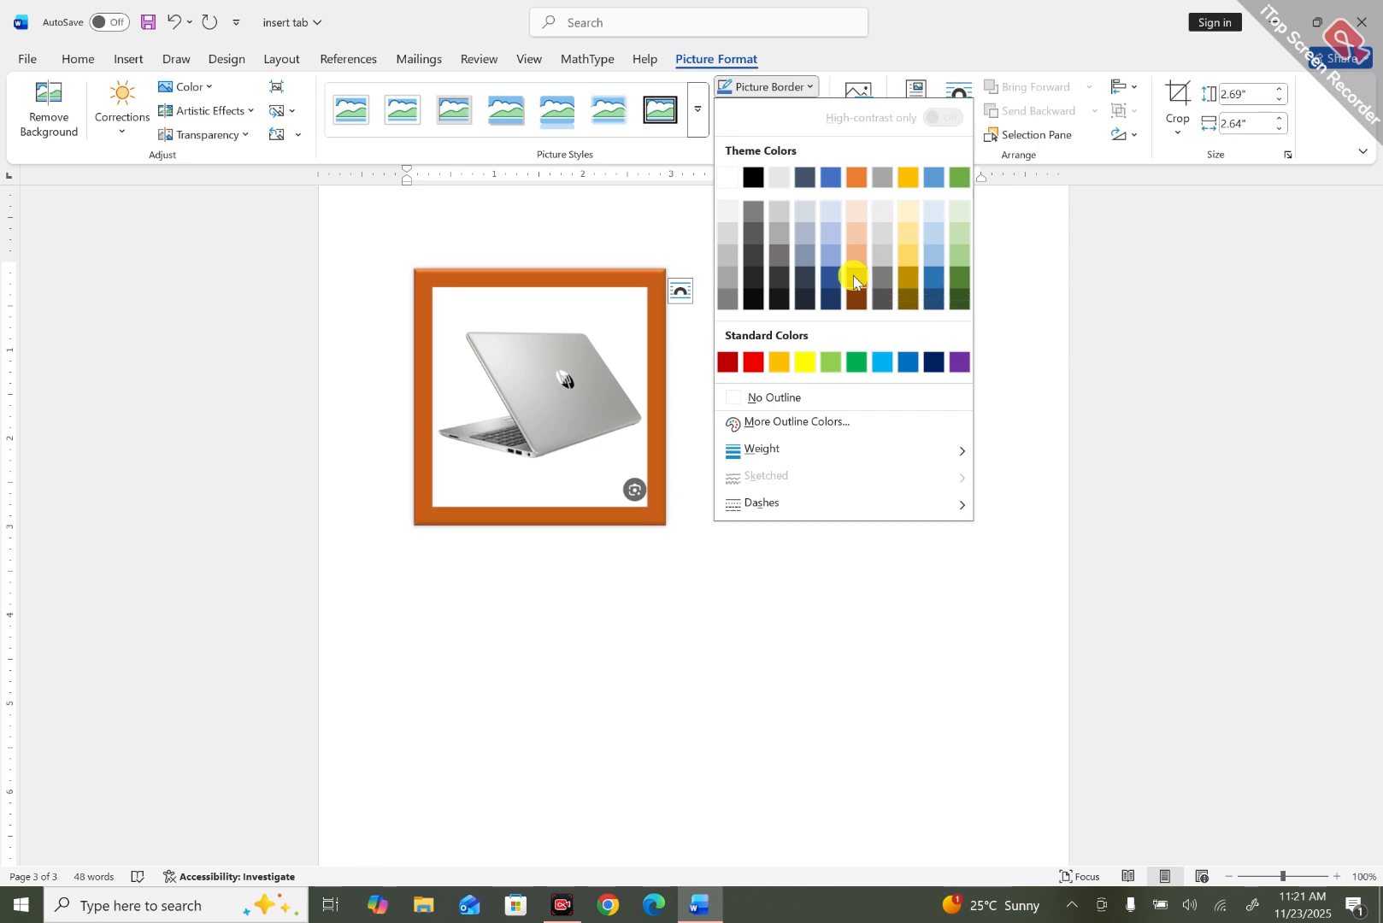
click(728, 219)
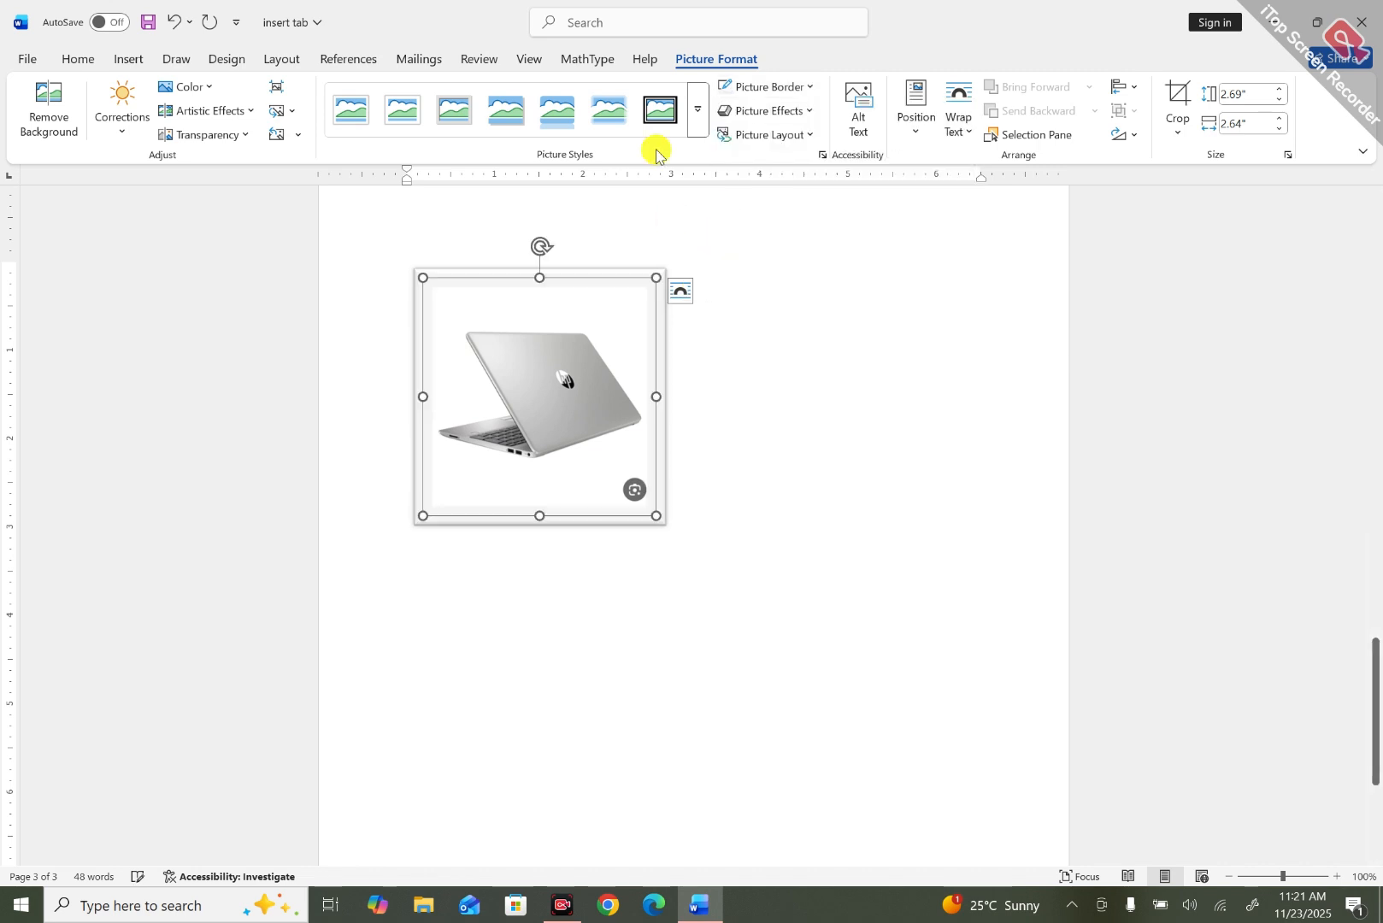
Apply the preset picture effect in the third row, second column to the laptop picture, giving it a tilted 3-D slab look.
click(809, 114)
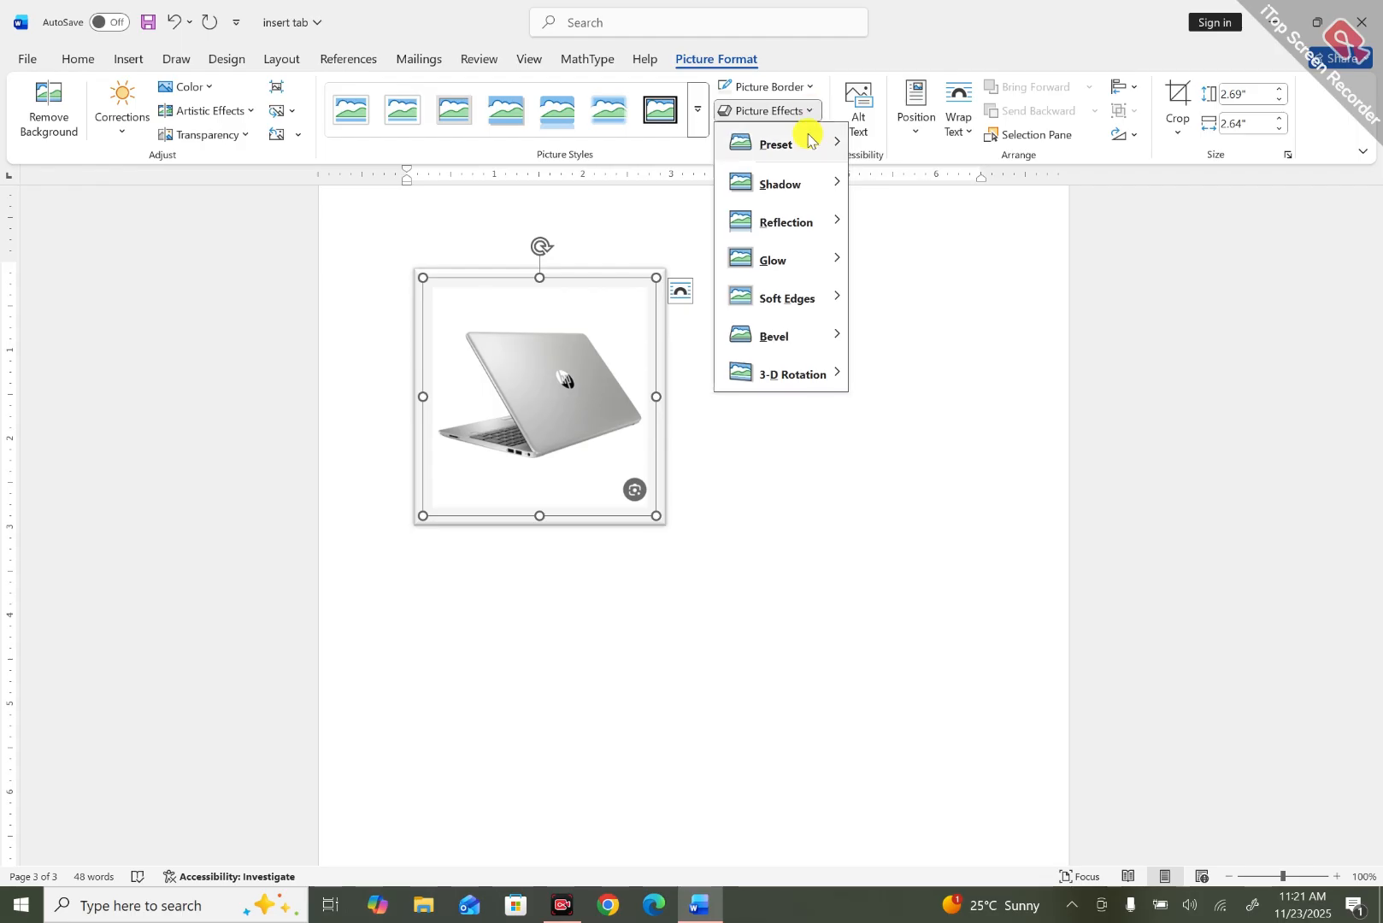
mouse_move(807, 135)
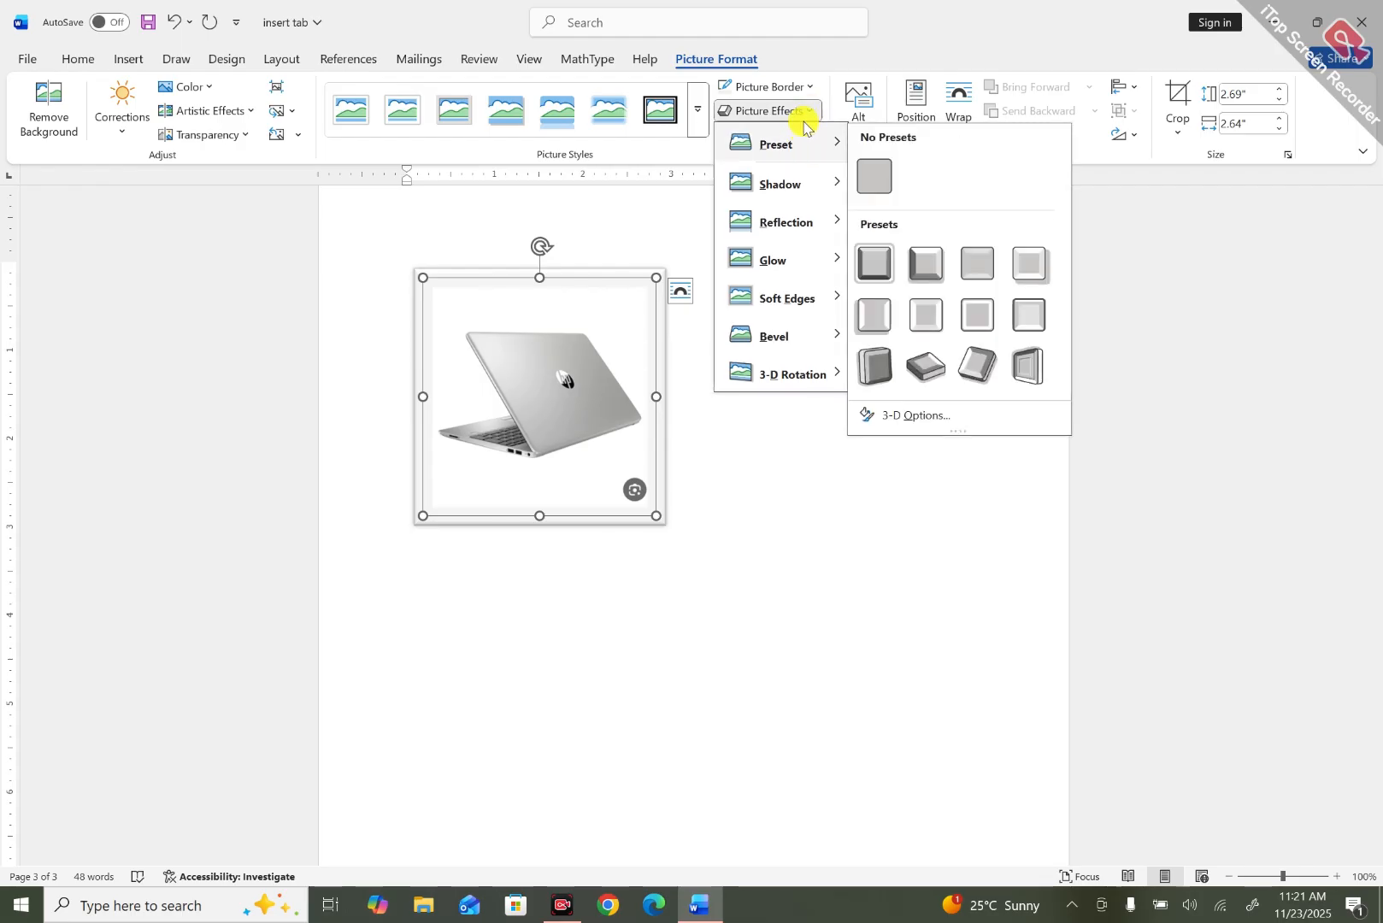
mouse_move(787, 182)
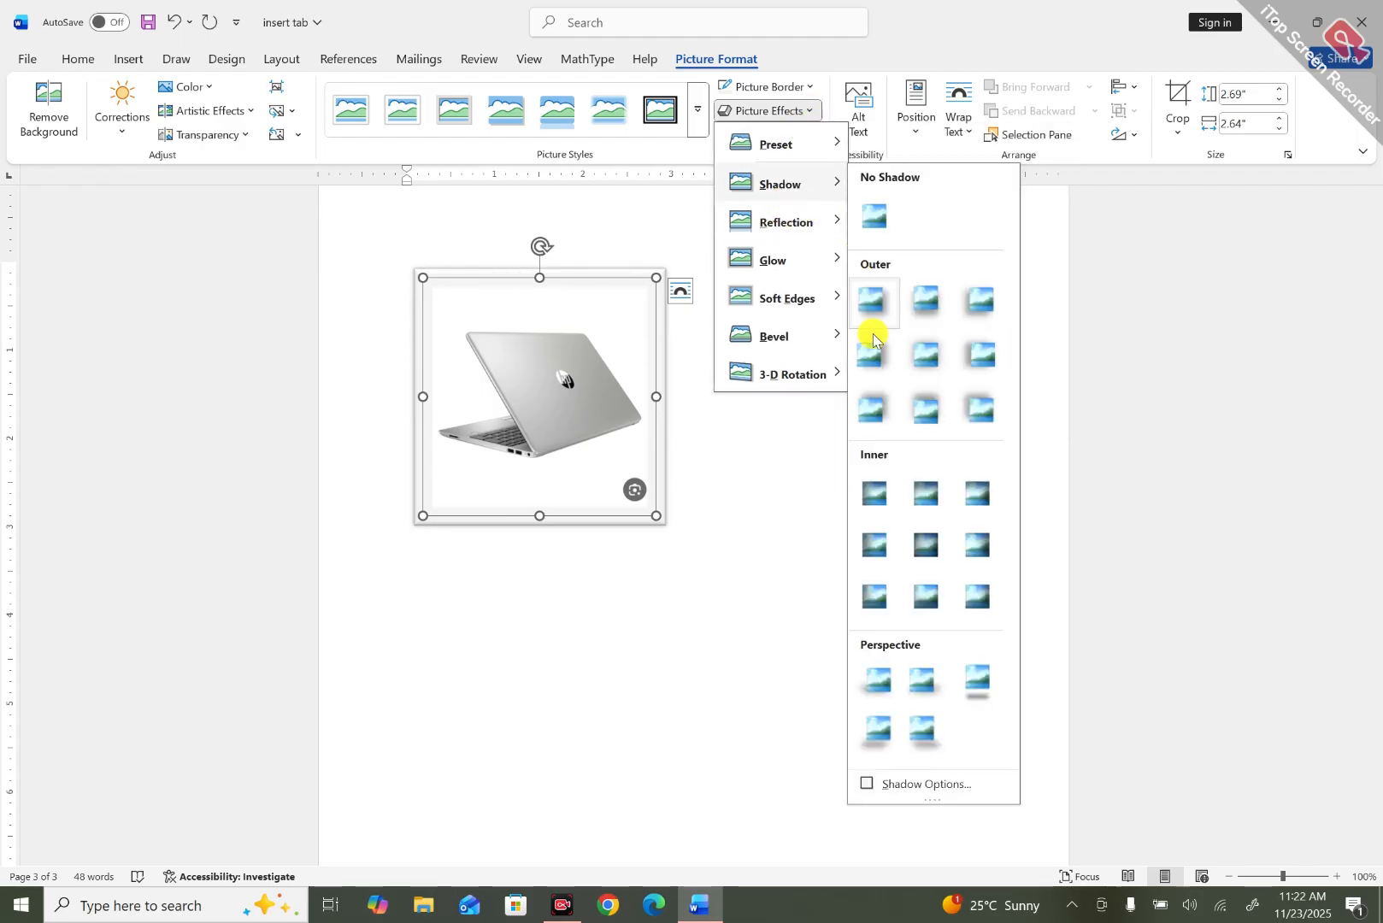
mouse_move(798, 218)
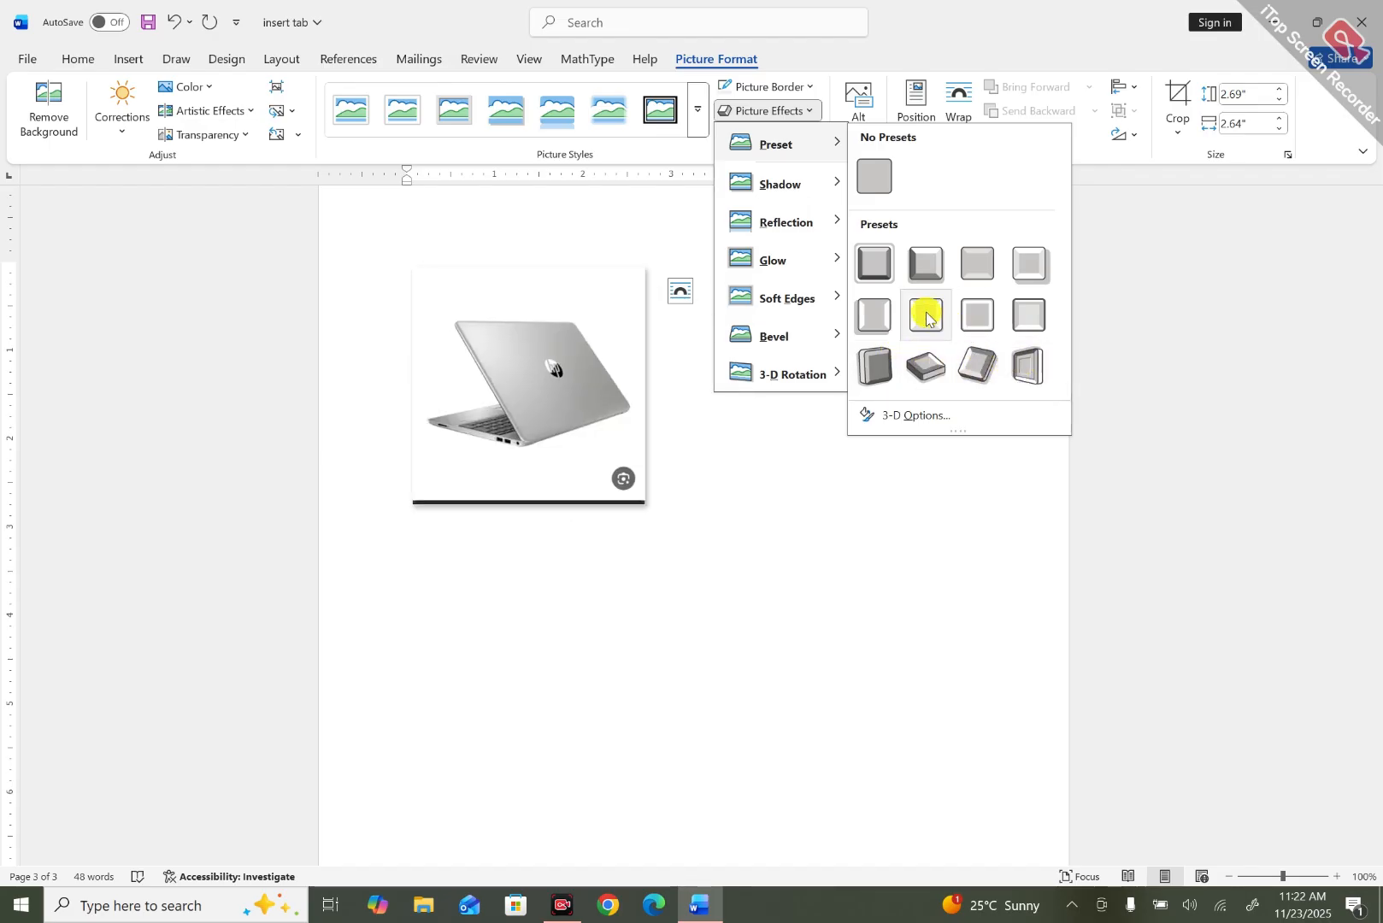
click(932, 357)
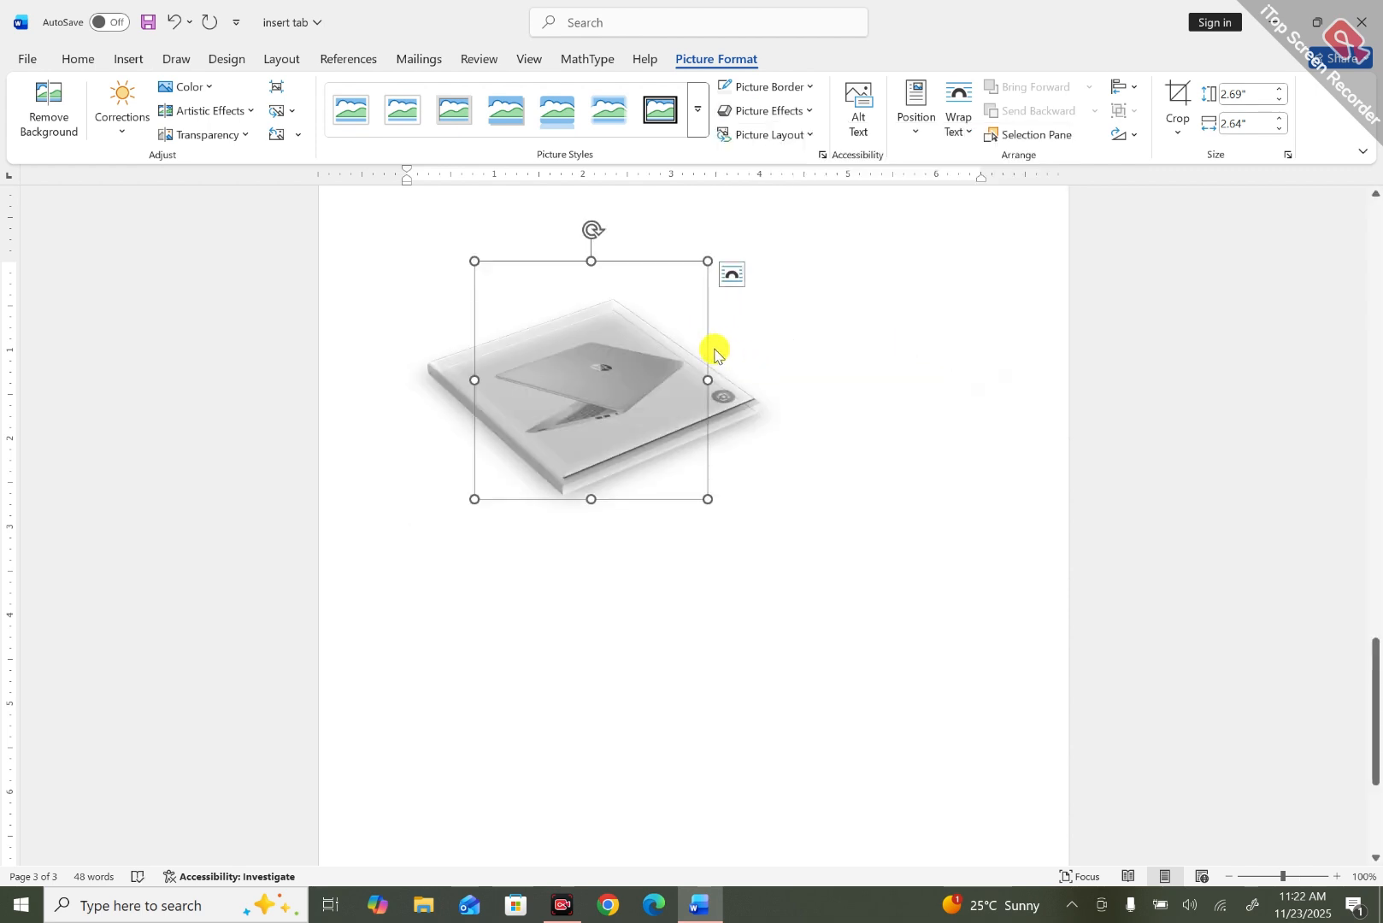
Try the Accented Picture SmartArt layout on the laptop picture with its text pane closed, and undo the conversion.
click(810, 135)
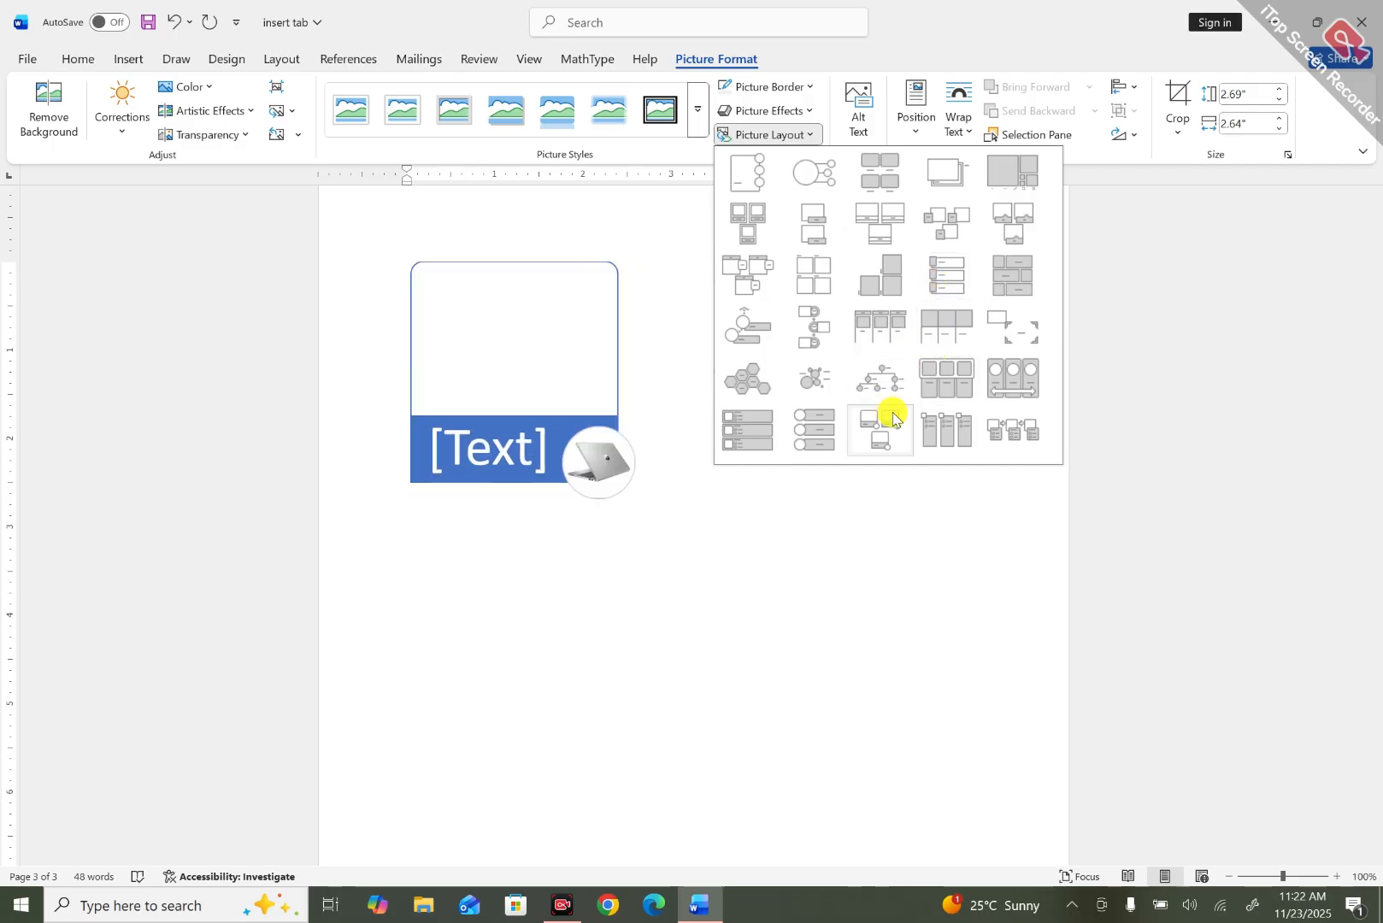
click(736, 181)
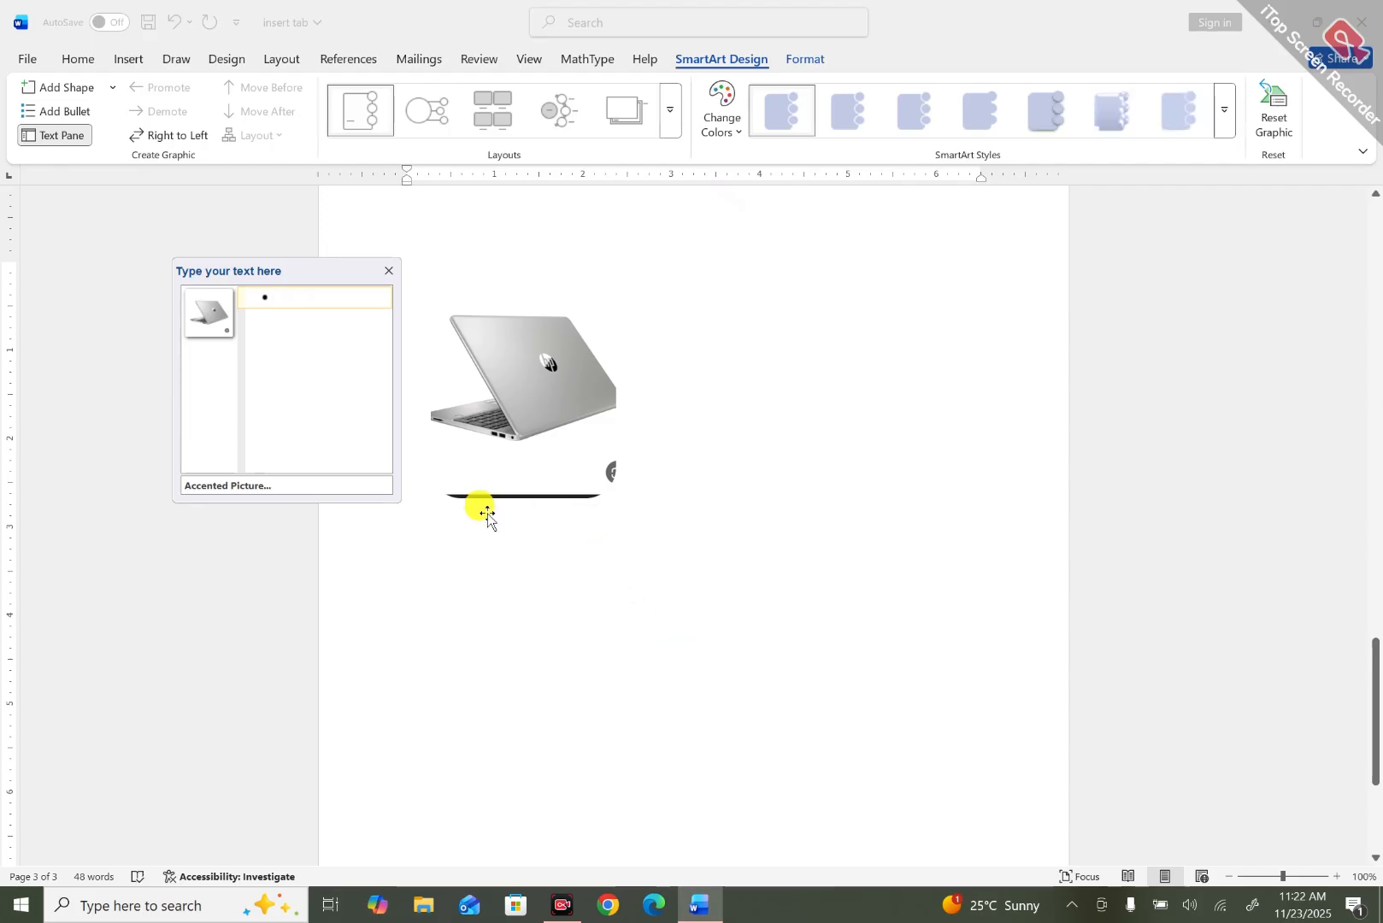
click(389, 274)
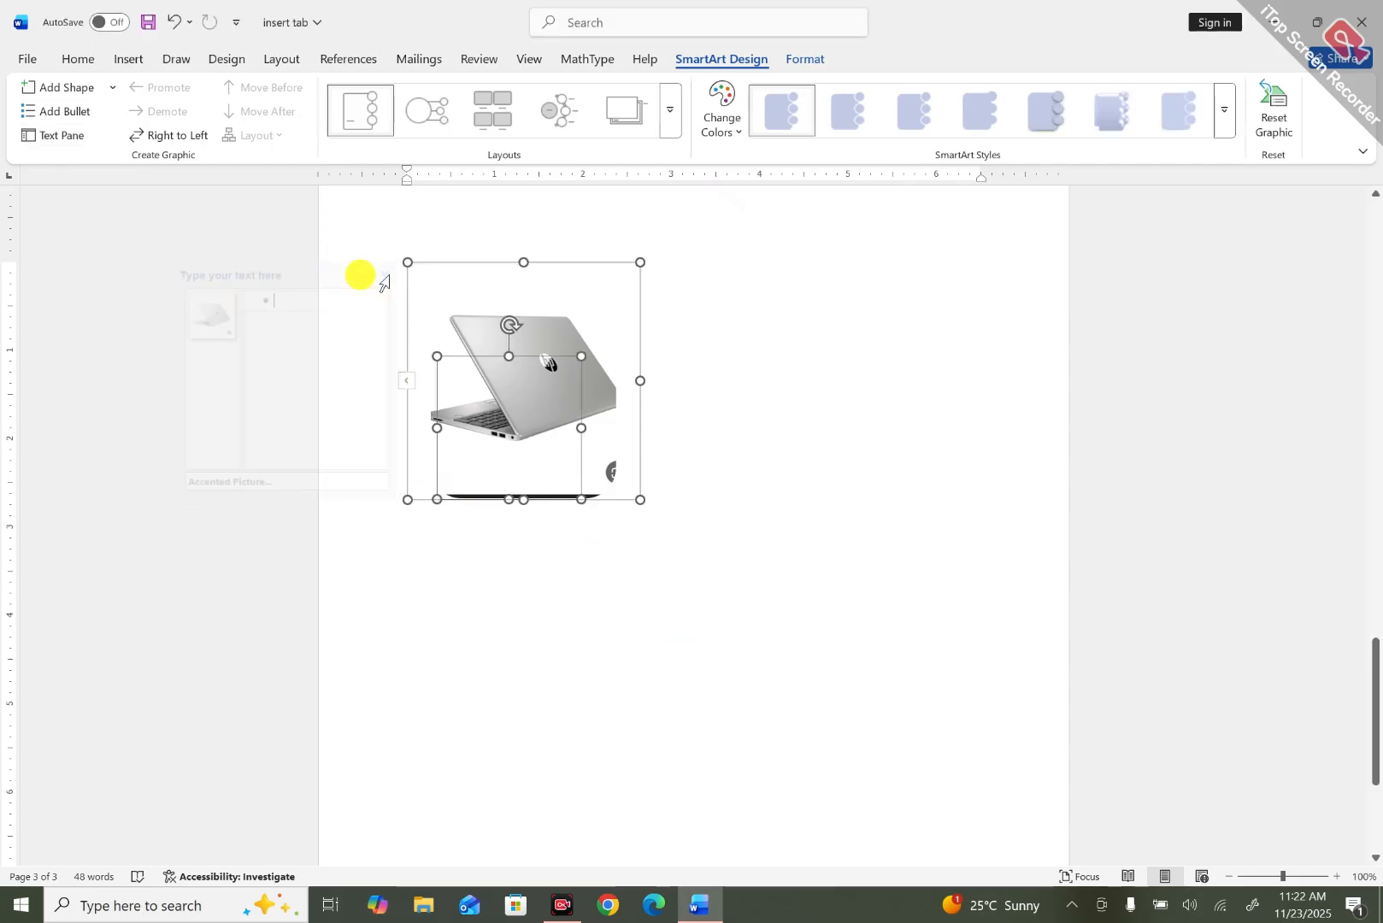
click(168, 23)
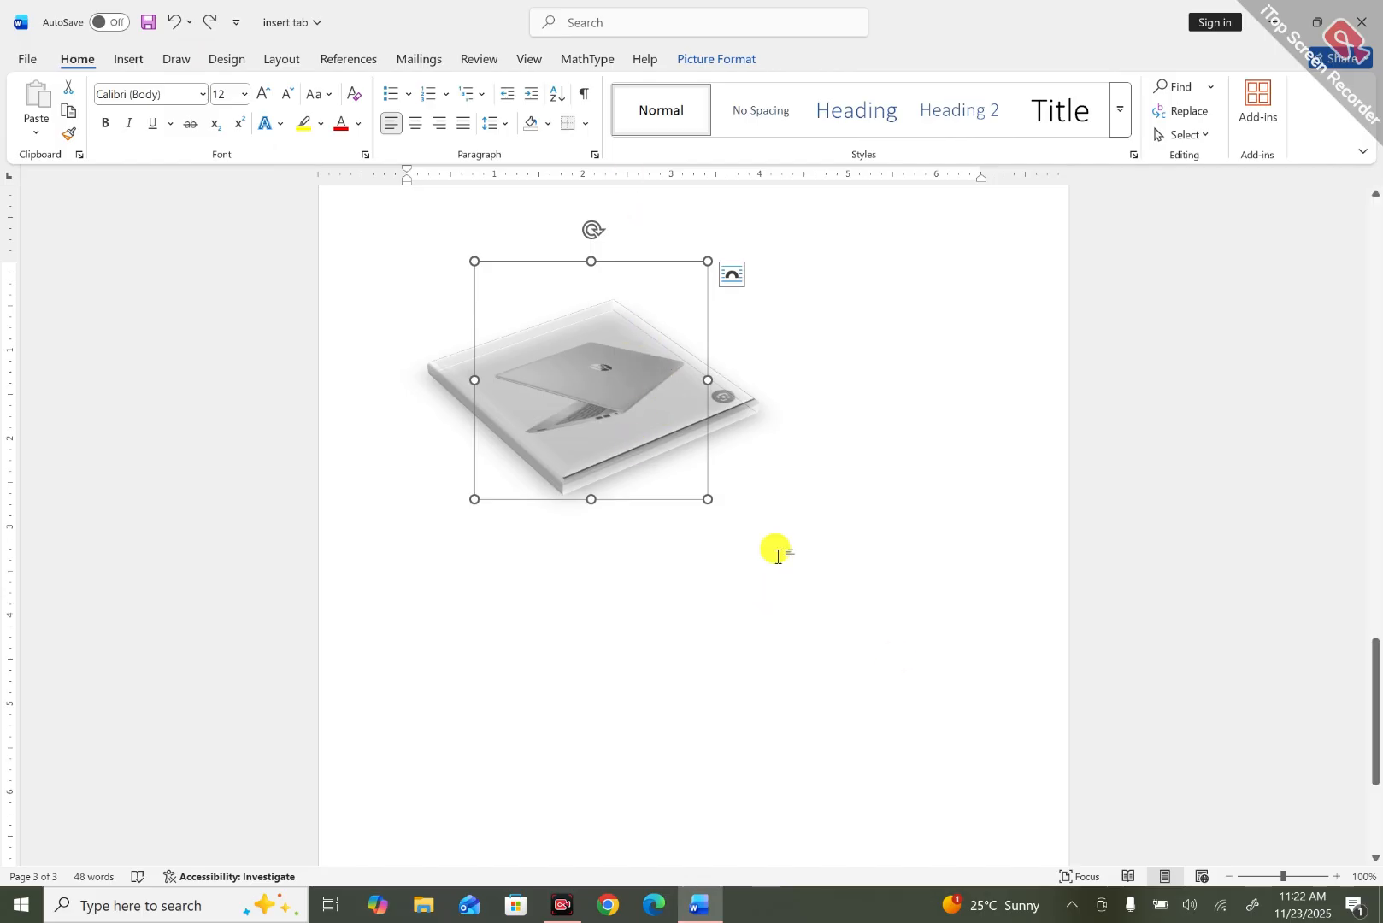
Shrink the tilted laptop picture slightly, keeping its proportions.
key(super+a)
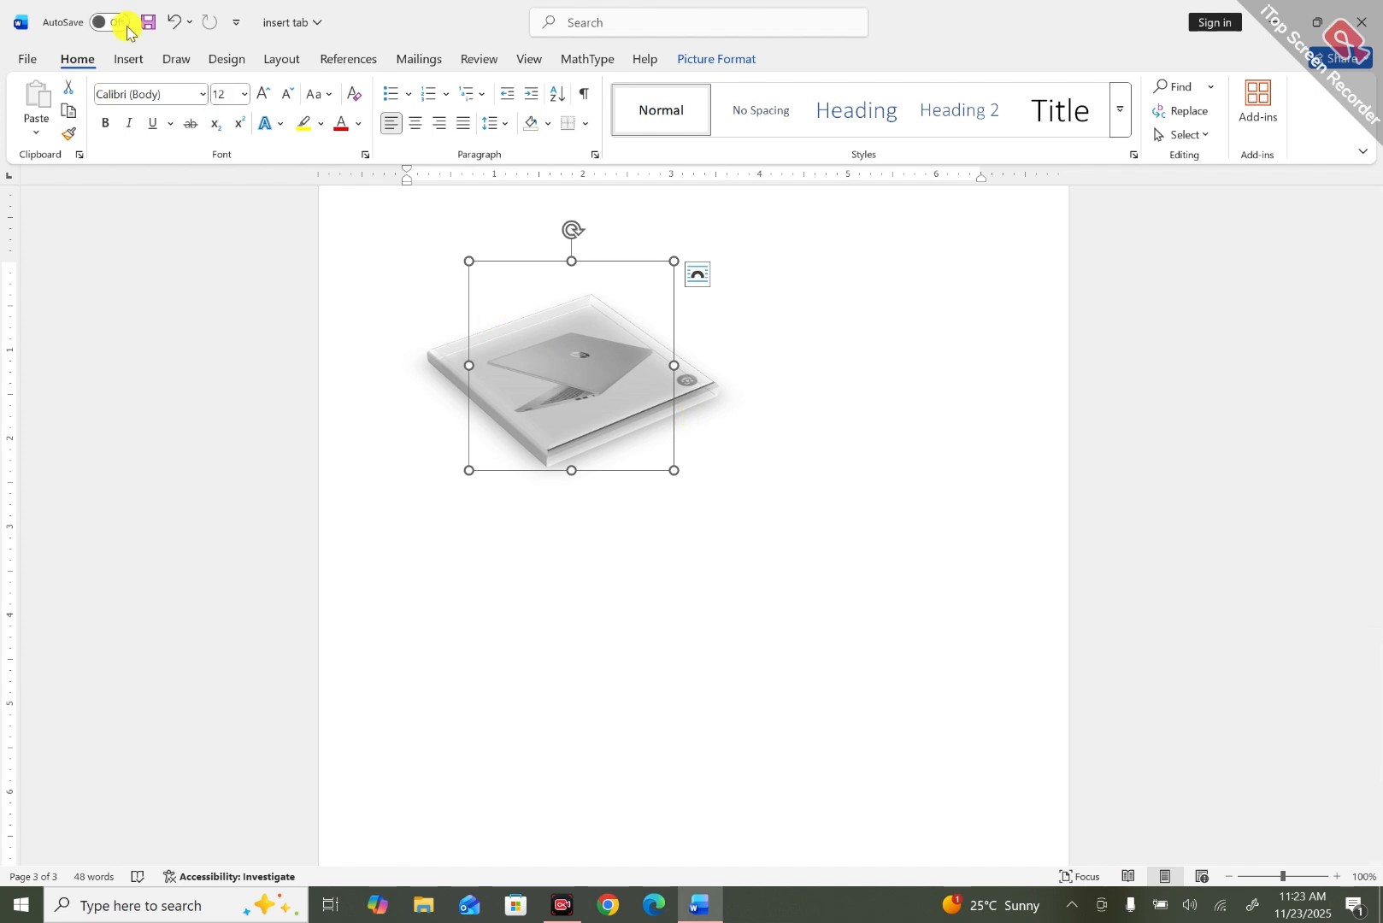
Undo the last resize and the tilted perspective style on the laptop picture.
click(179, 21)
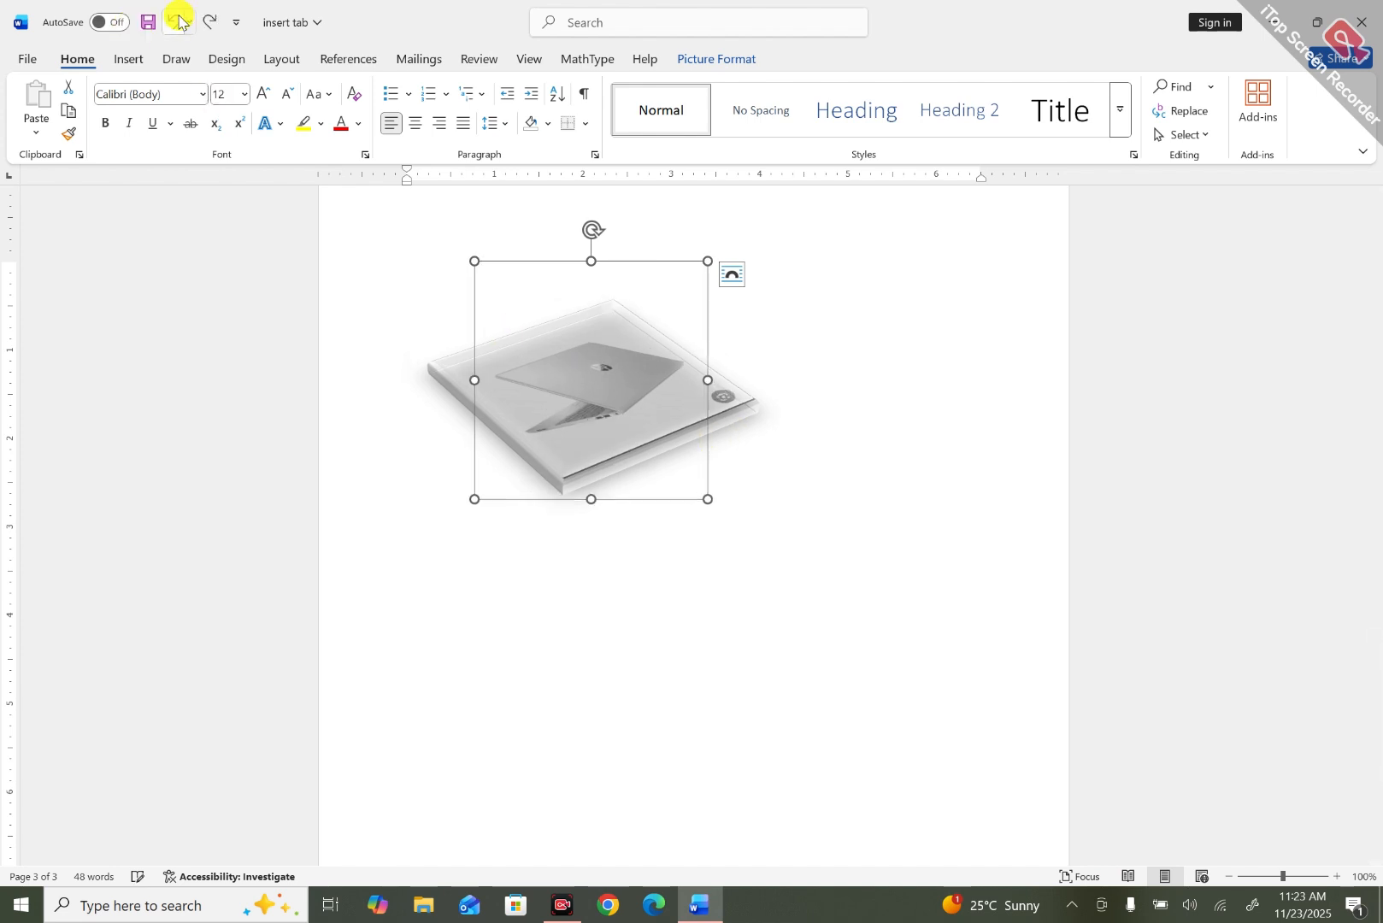
click(179, 22)
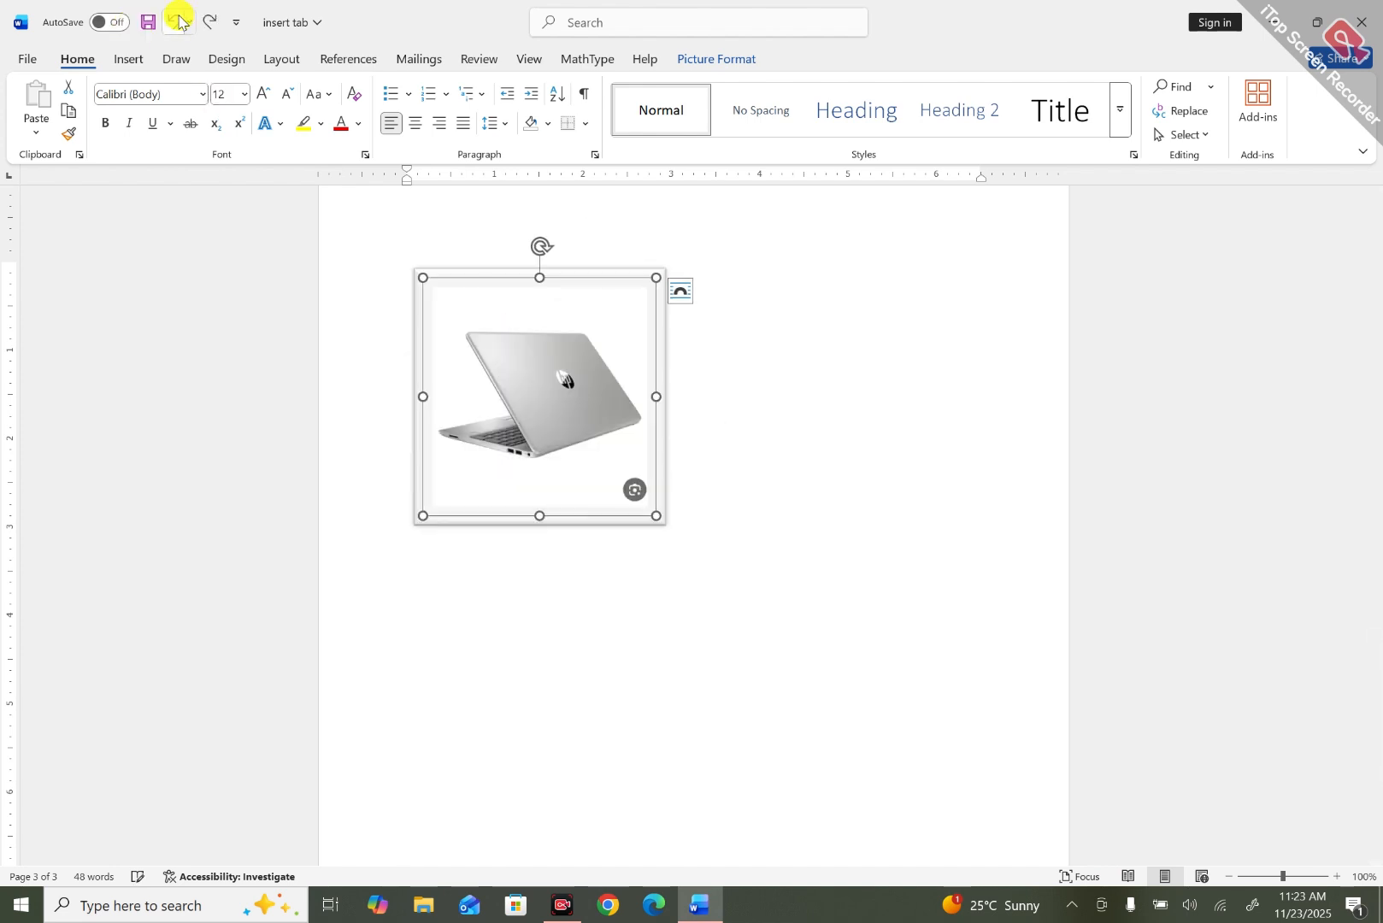
click(803, 626)
click(555, 352)
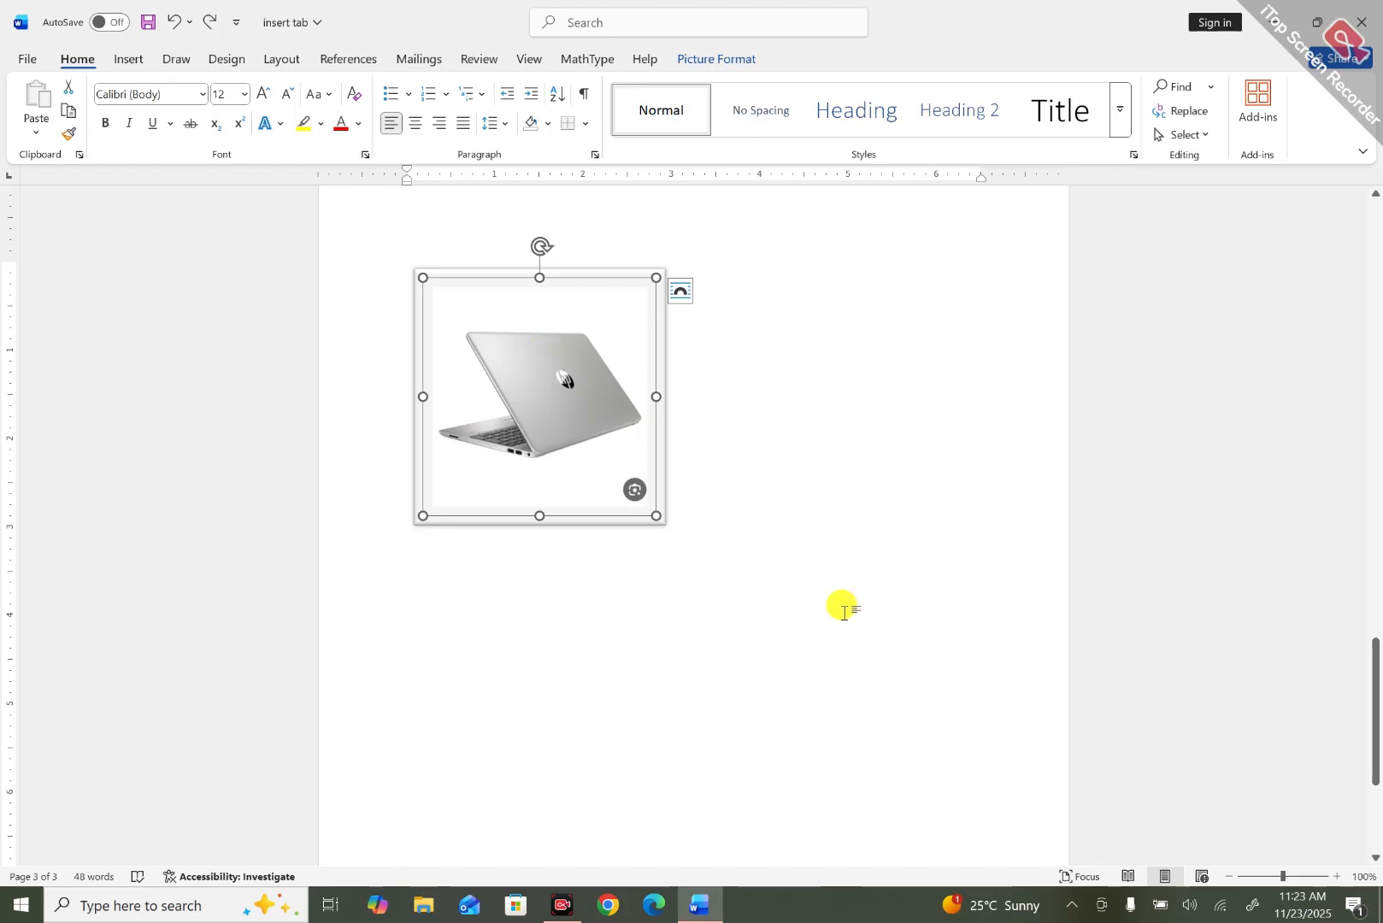
Position the laptop picture in the top left of the page with square text wrapping.
click(716, 60)
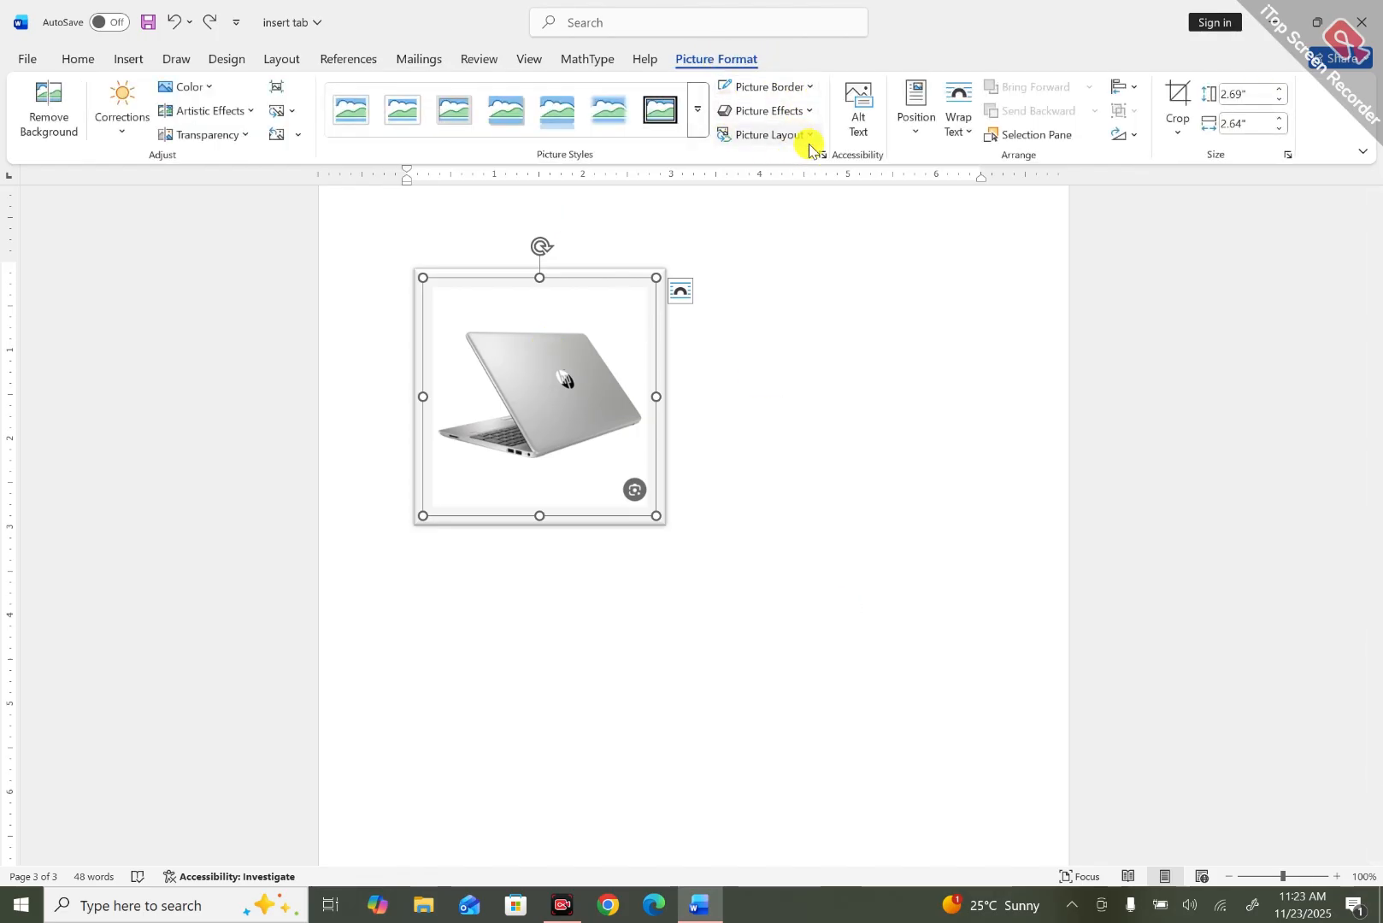
click(917, 128)
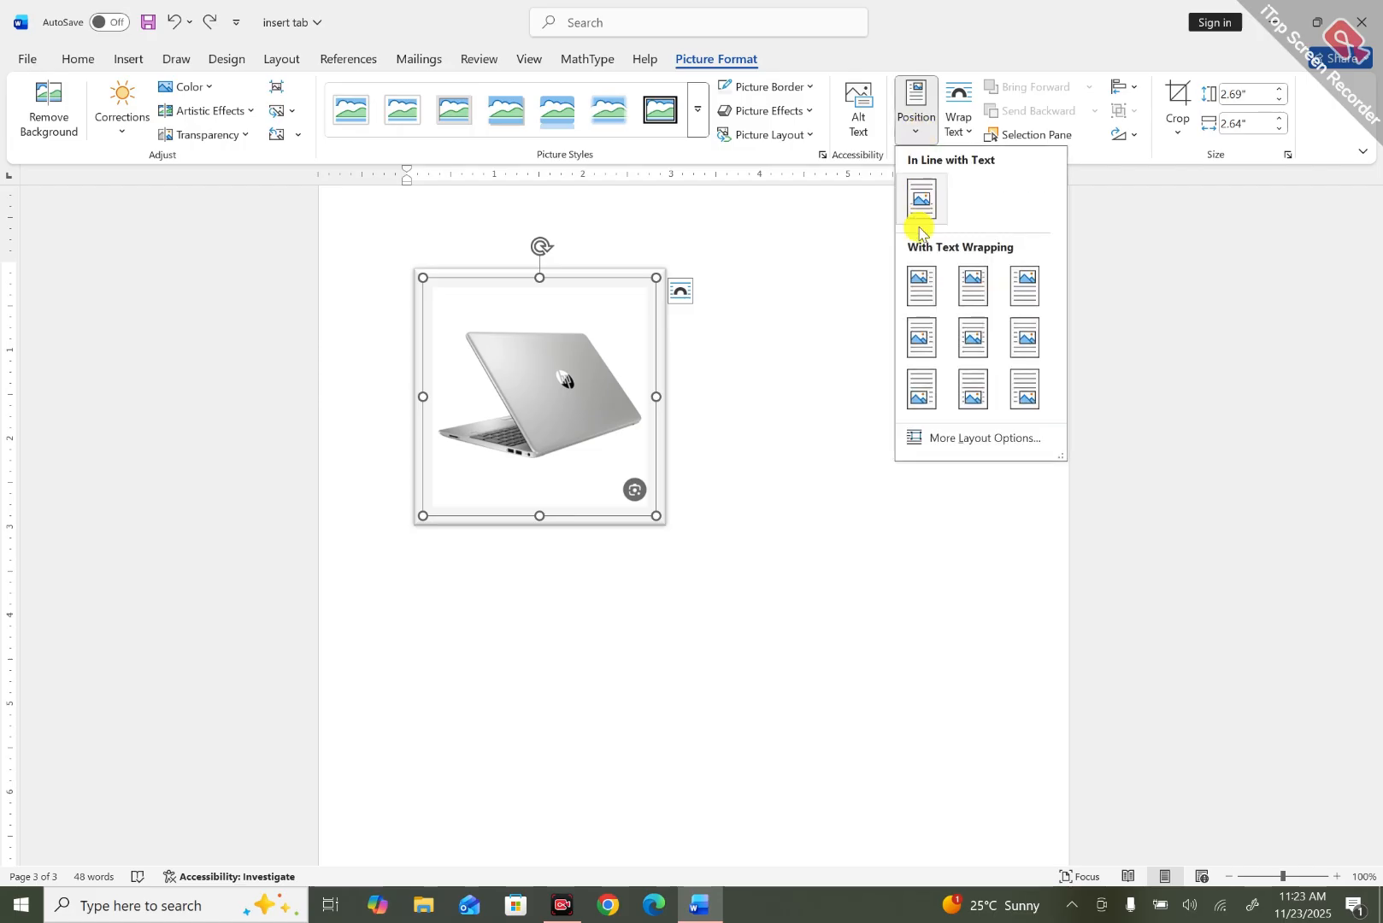
click(919, 286)
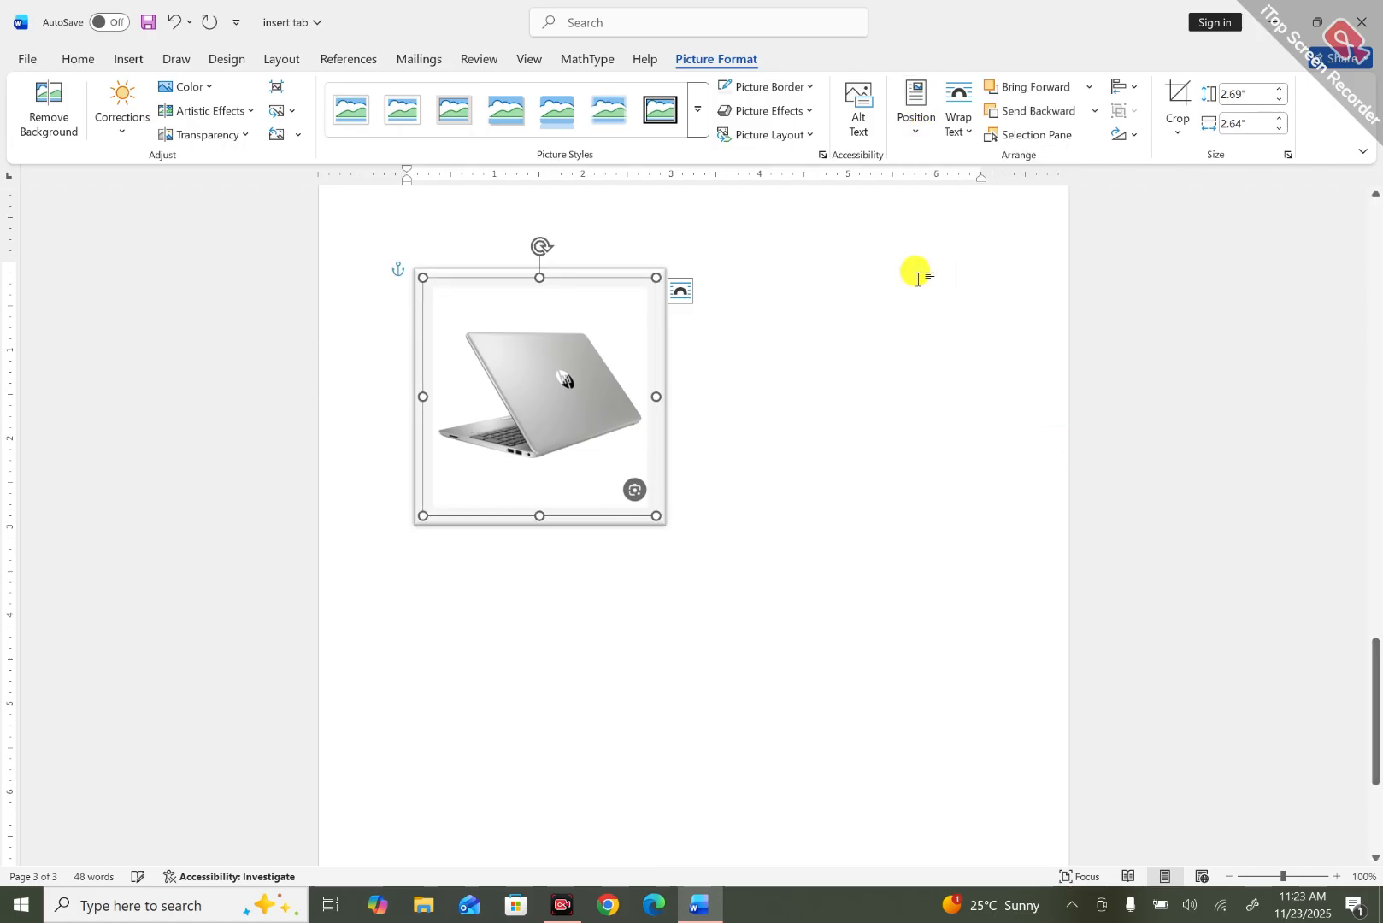
click(926, 135)
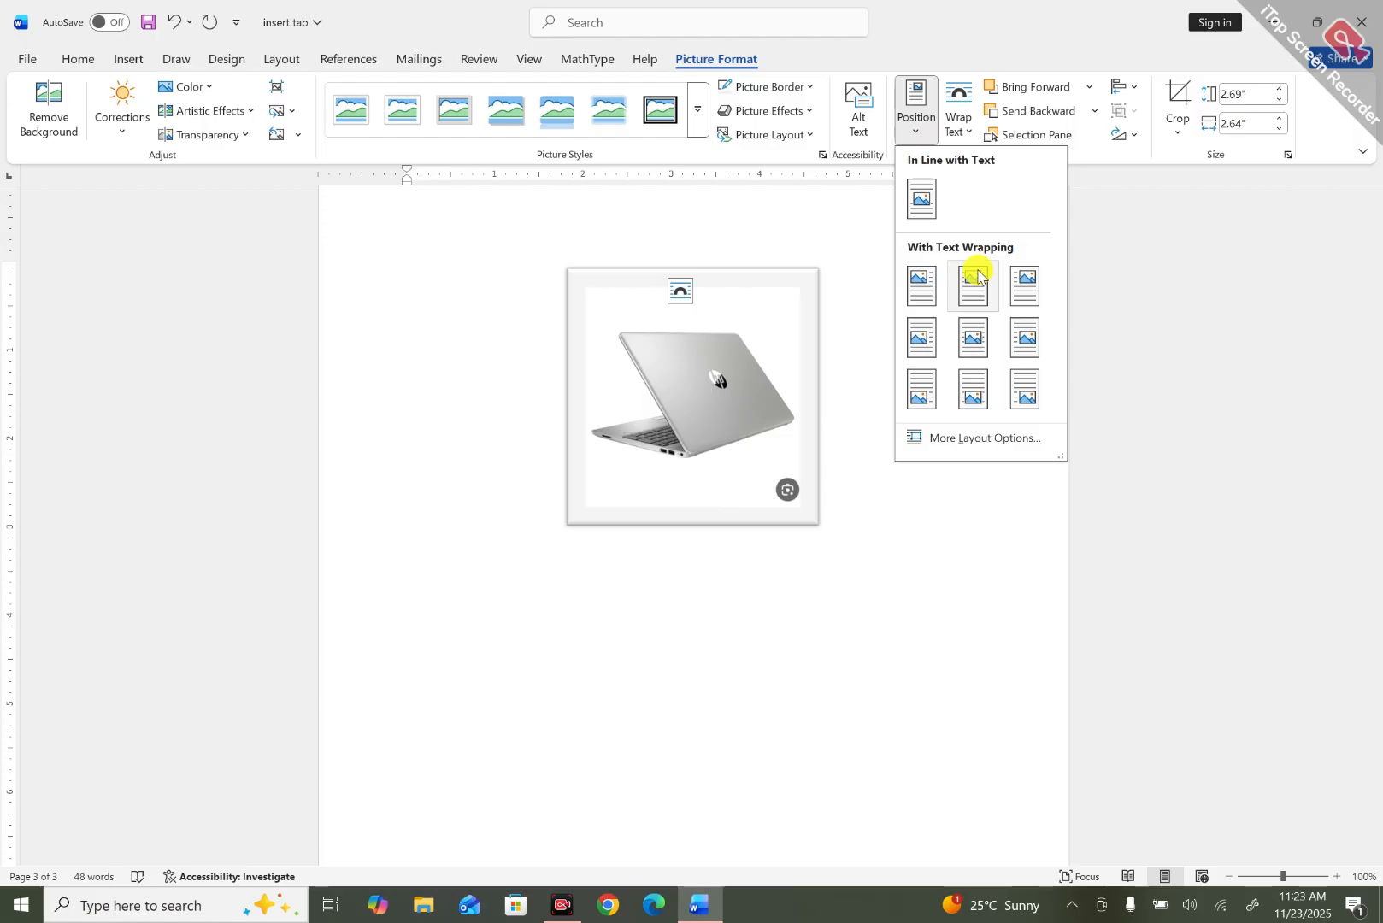
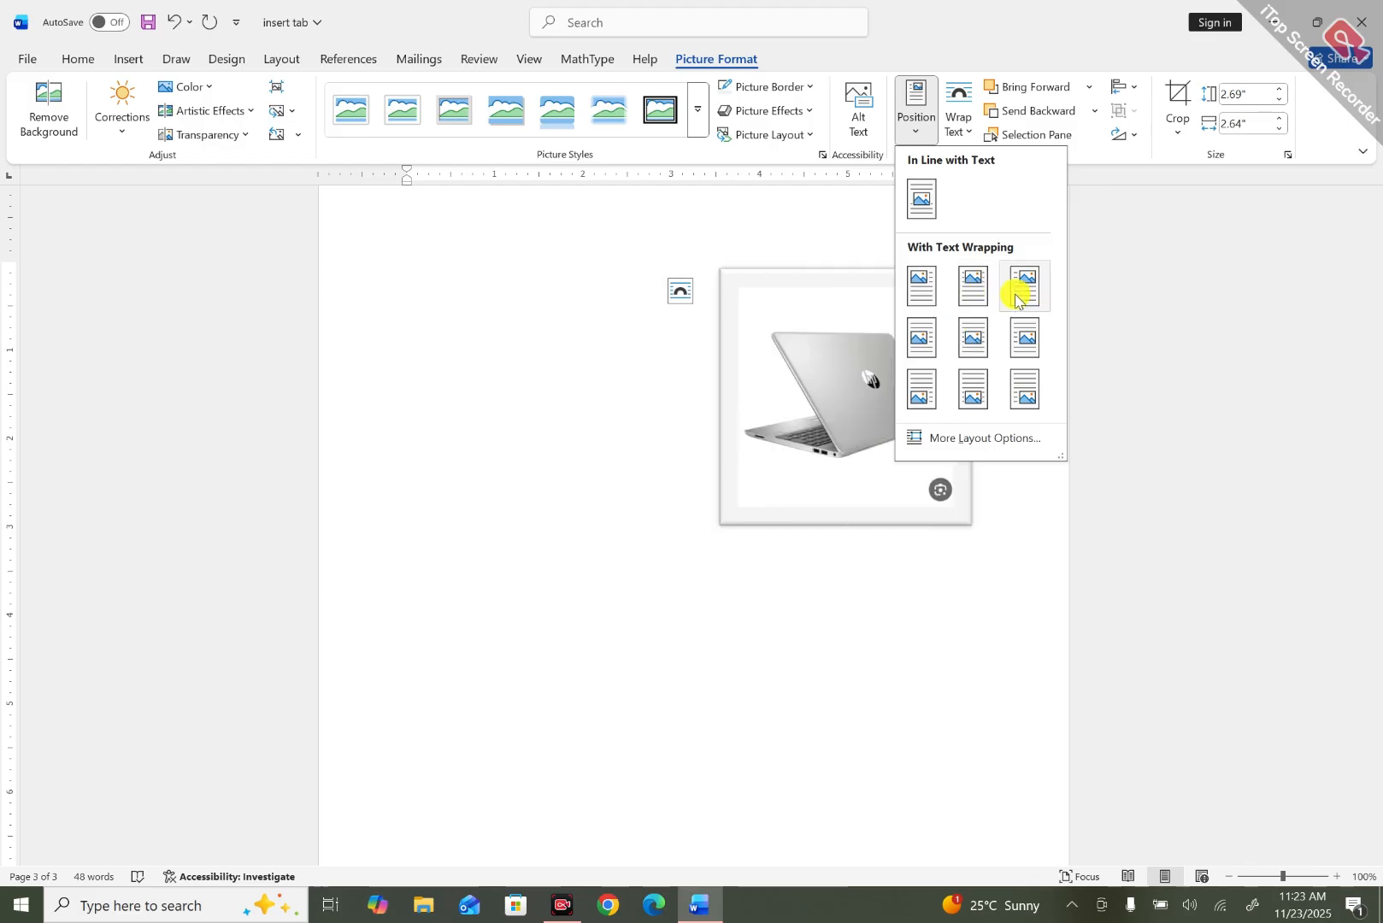
click(928, 289)
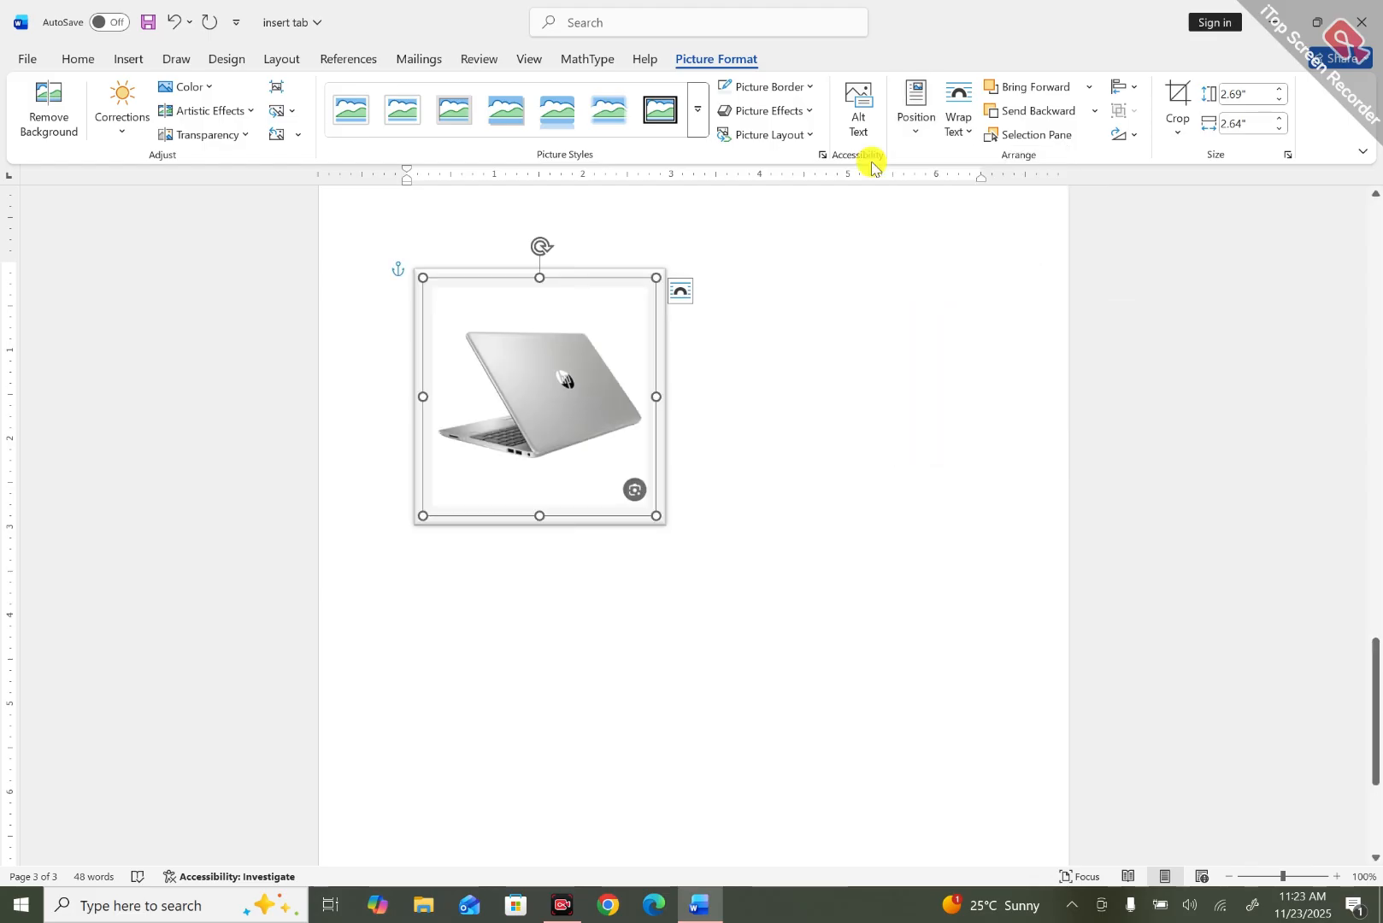
click(971, 128)
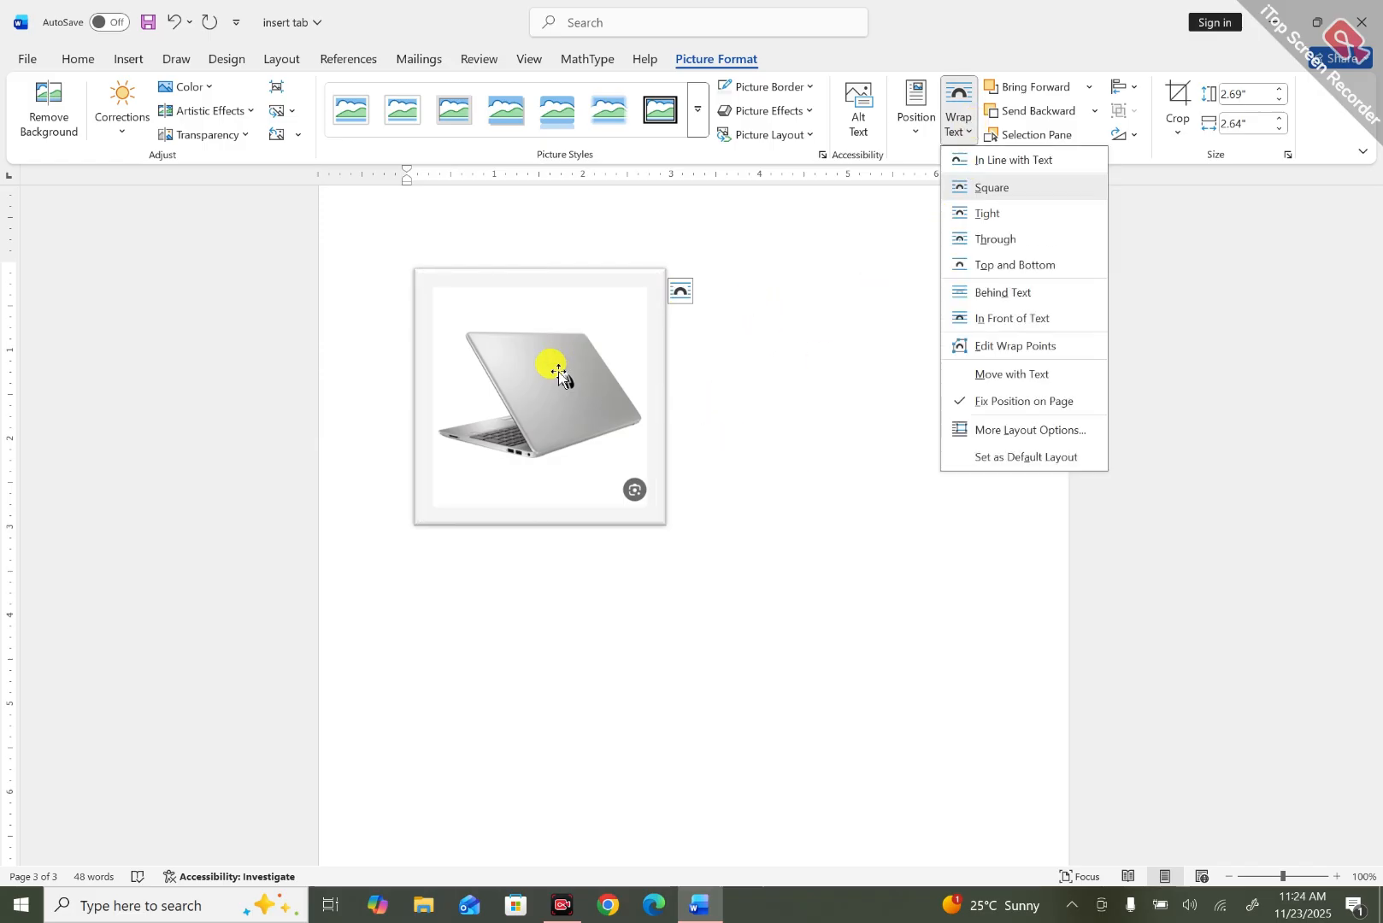
click(786, 382)
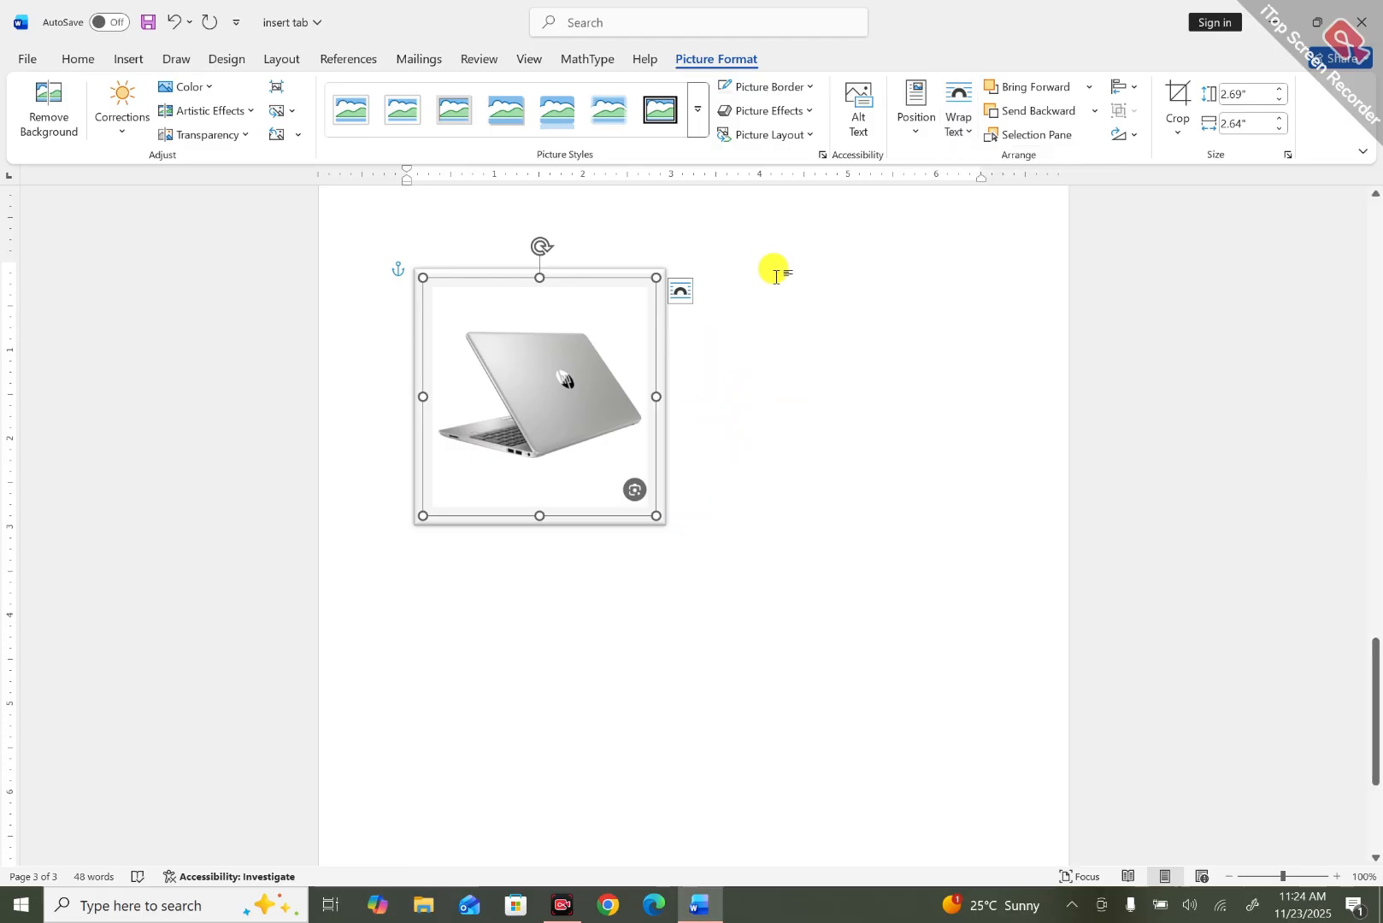
click(419, 238)
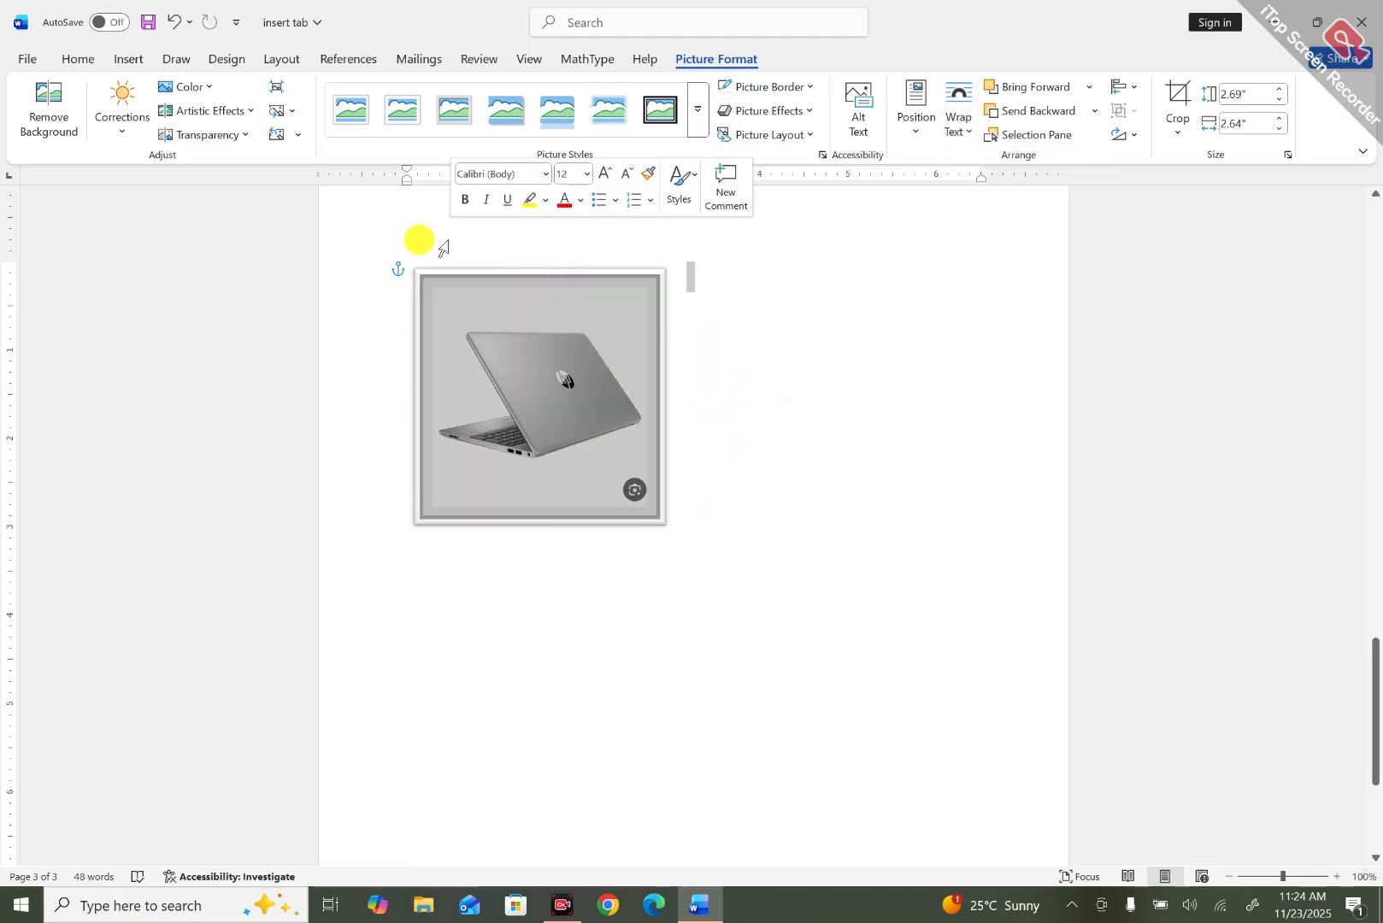
click(445, 356)
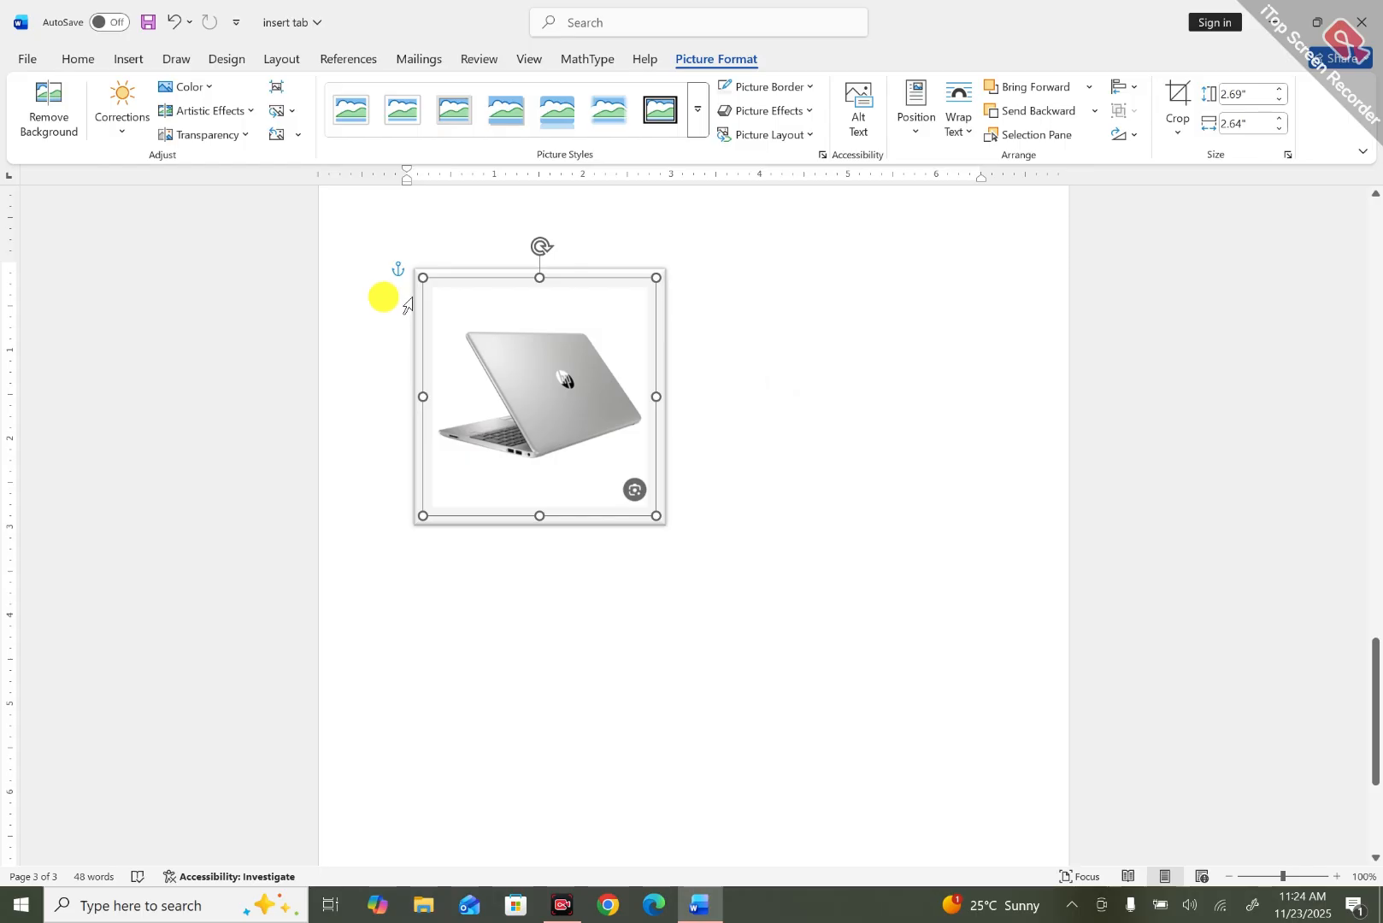
Generate sample paragraphs beside the laptop picture with =rand(10,10).
click(408, 305)
click(774, 385)
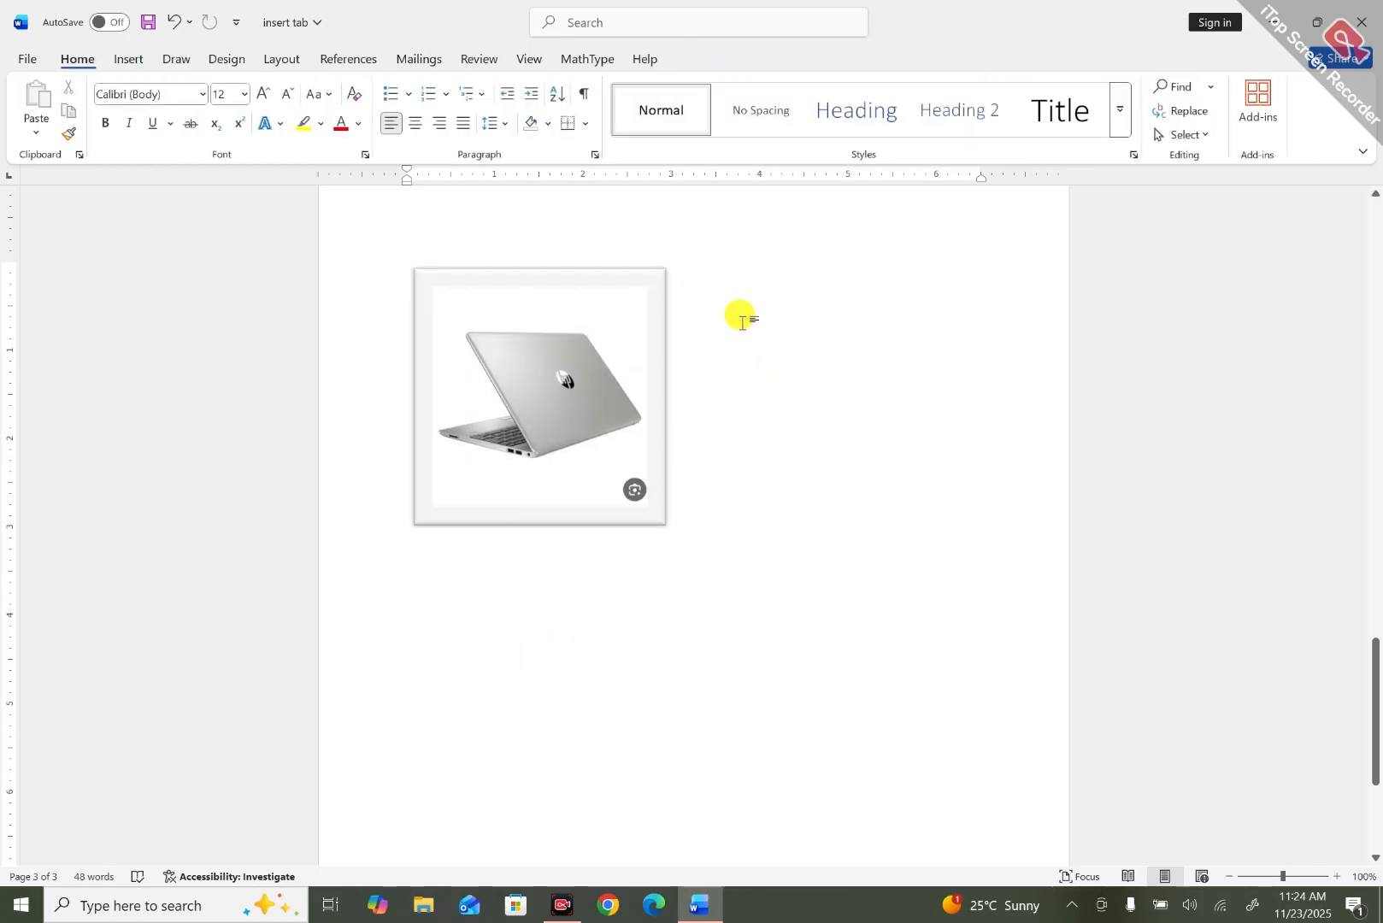
text(=ra)
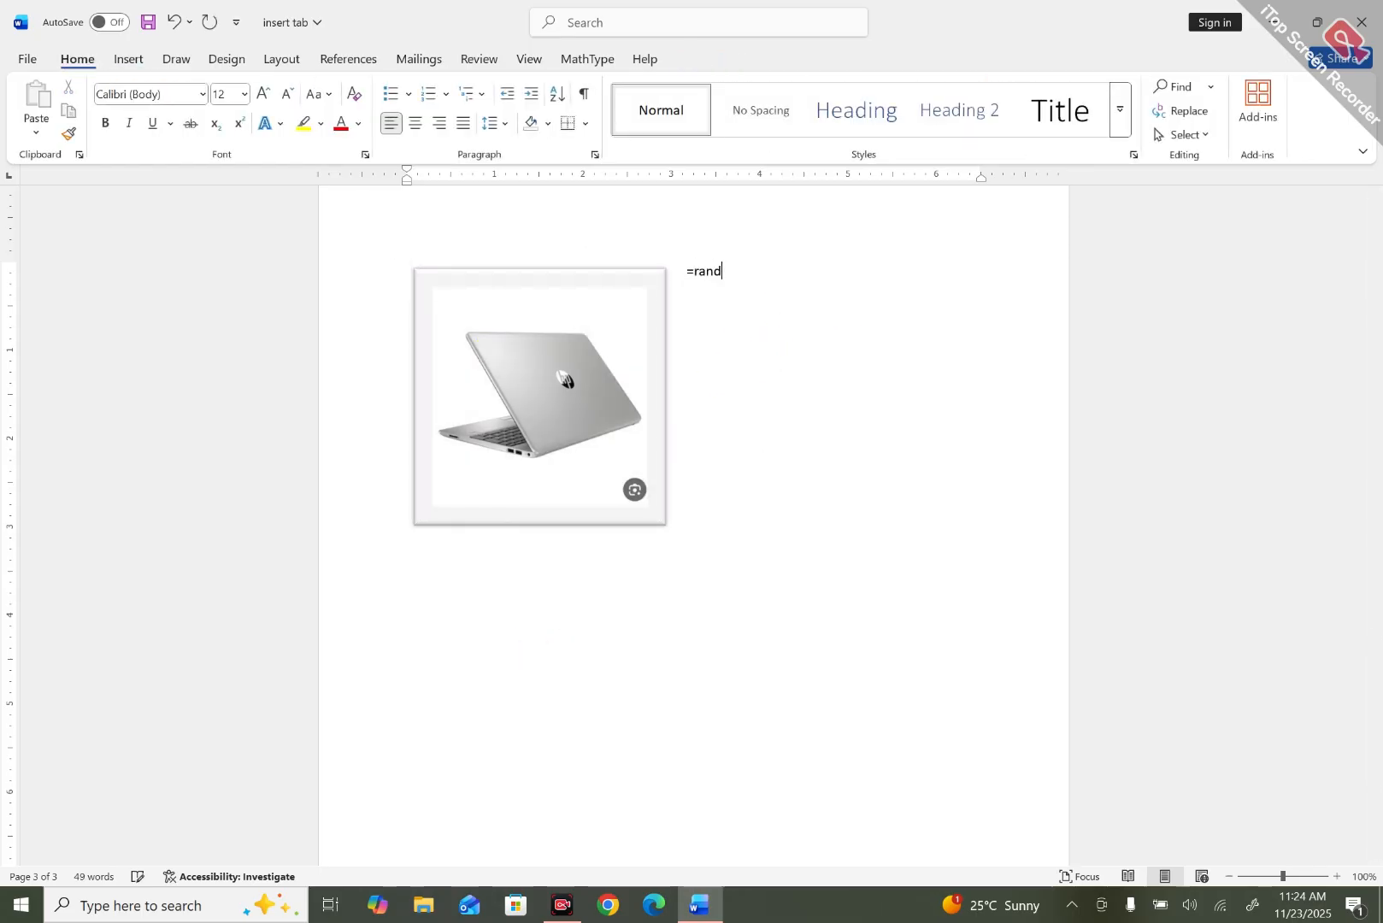
text(nd(10,10))
key(Return)
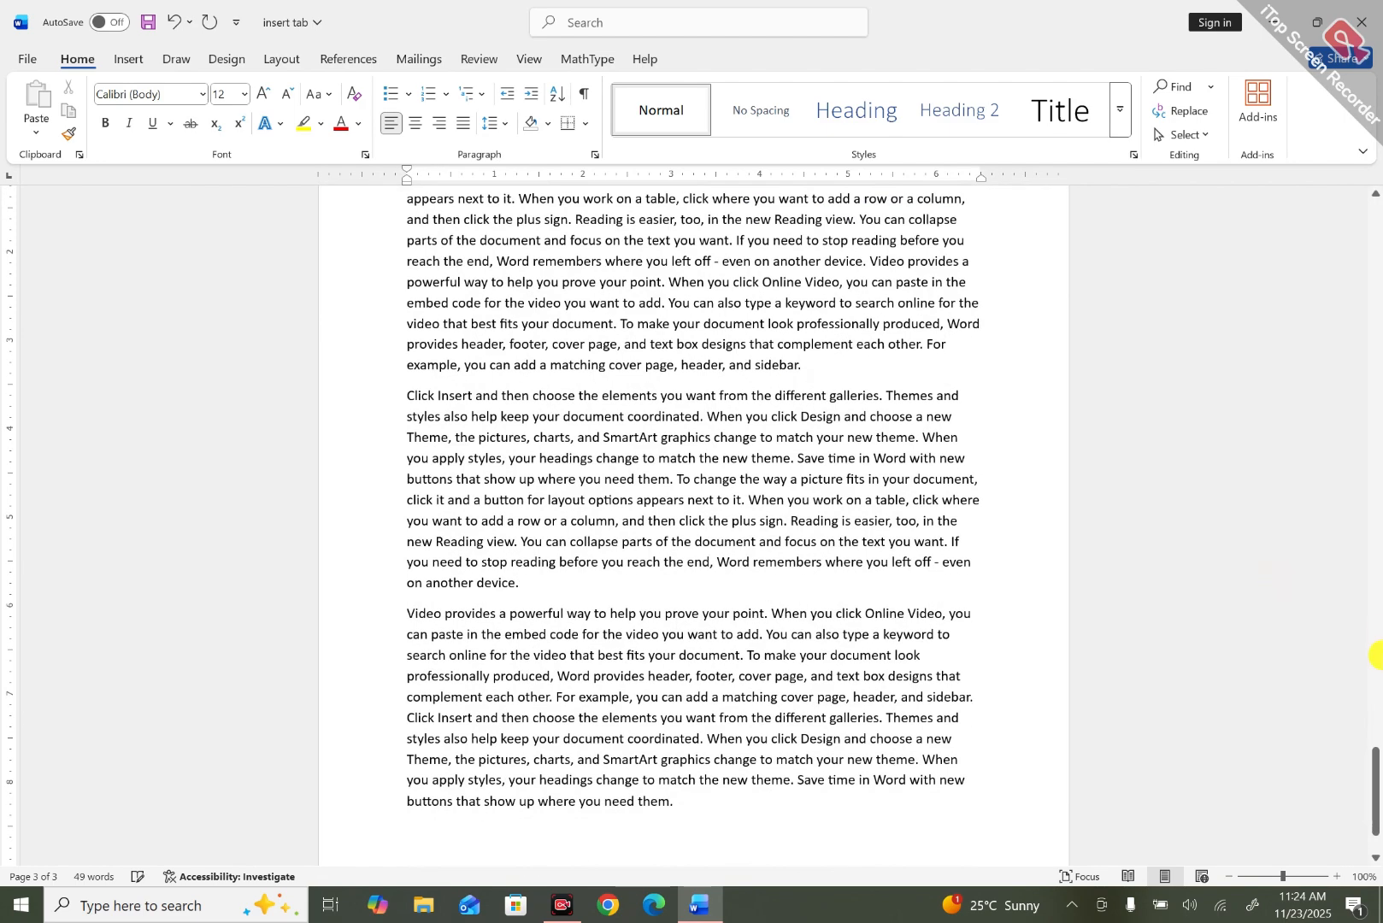
drag(1375, 802, 1375, 522)
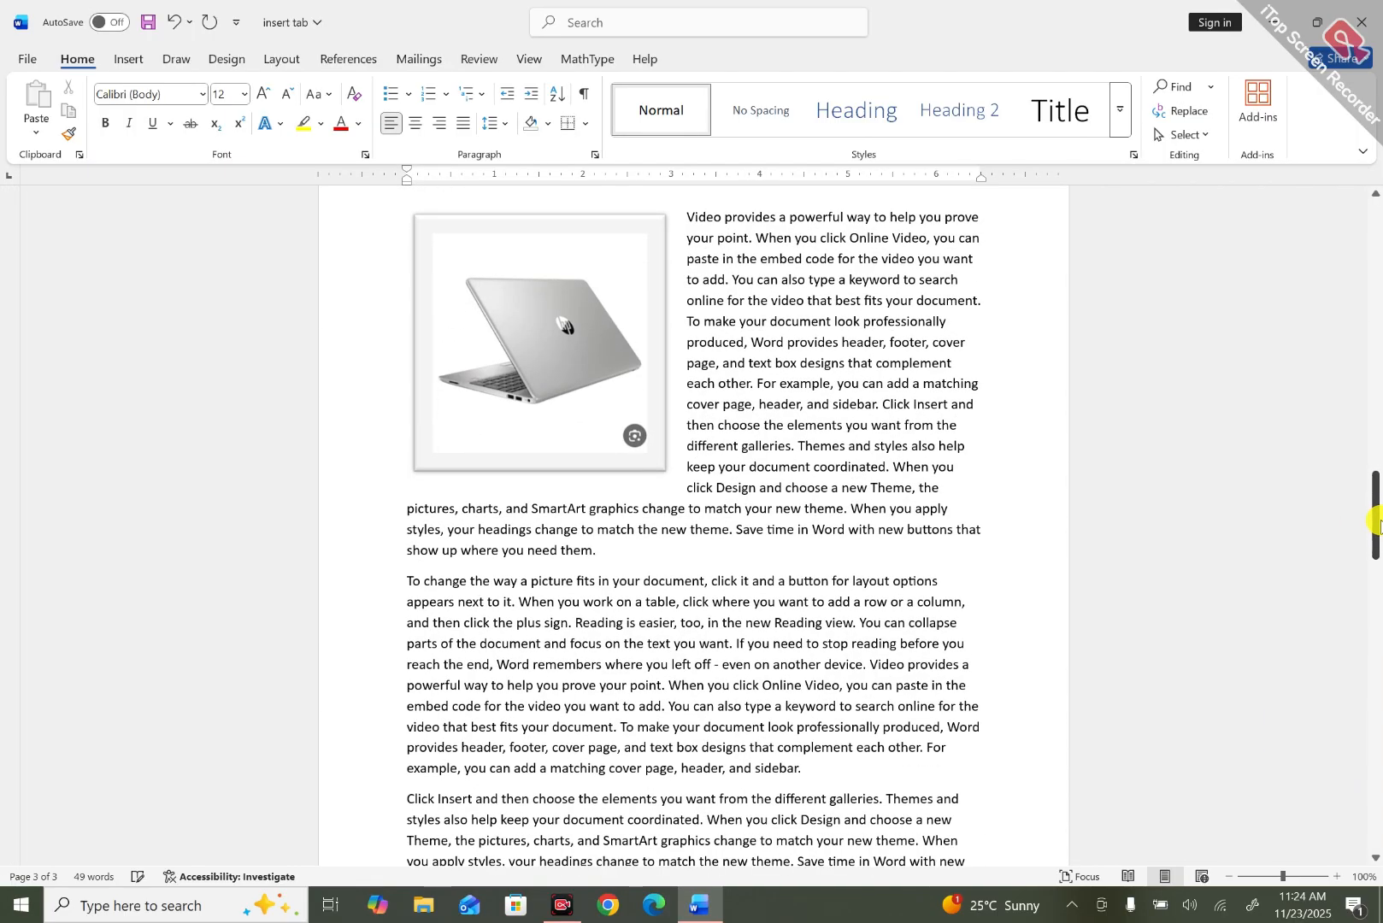
click(579, 401)
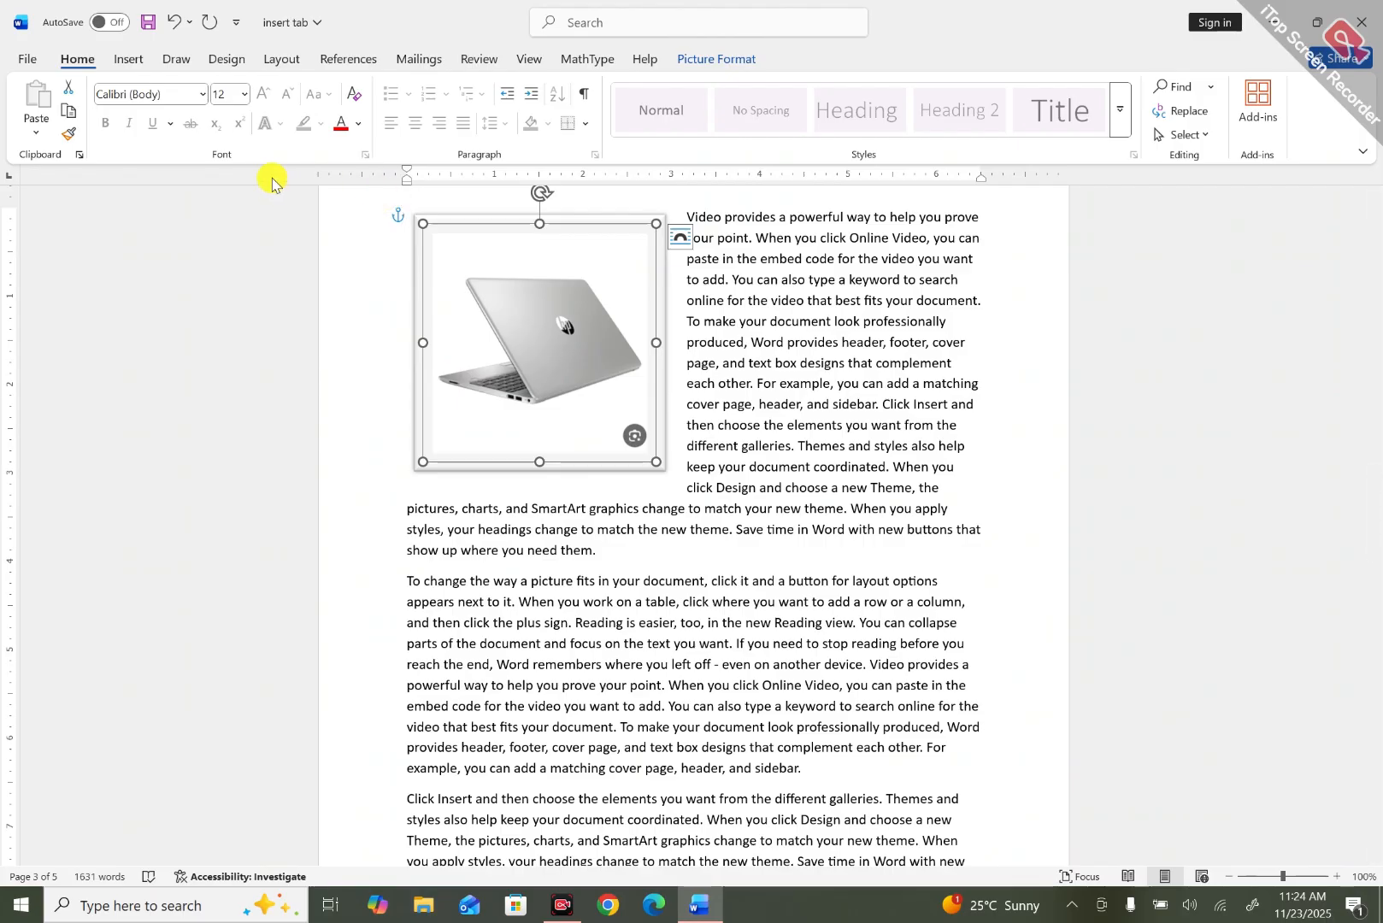
click(127, 59)
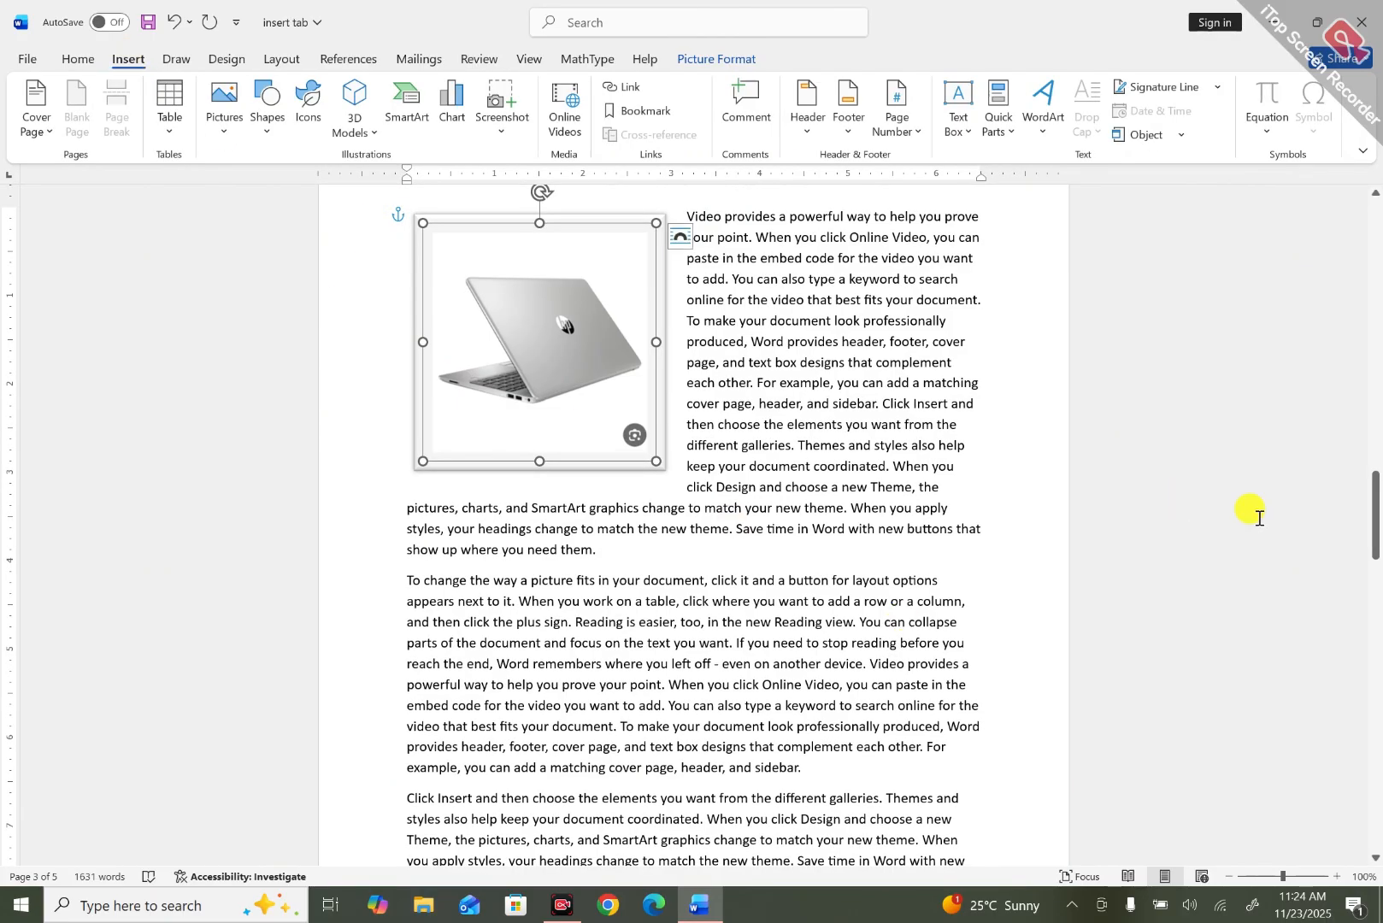
drag(1375, 537, 1375, 620)
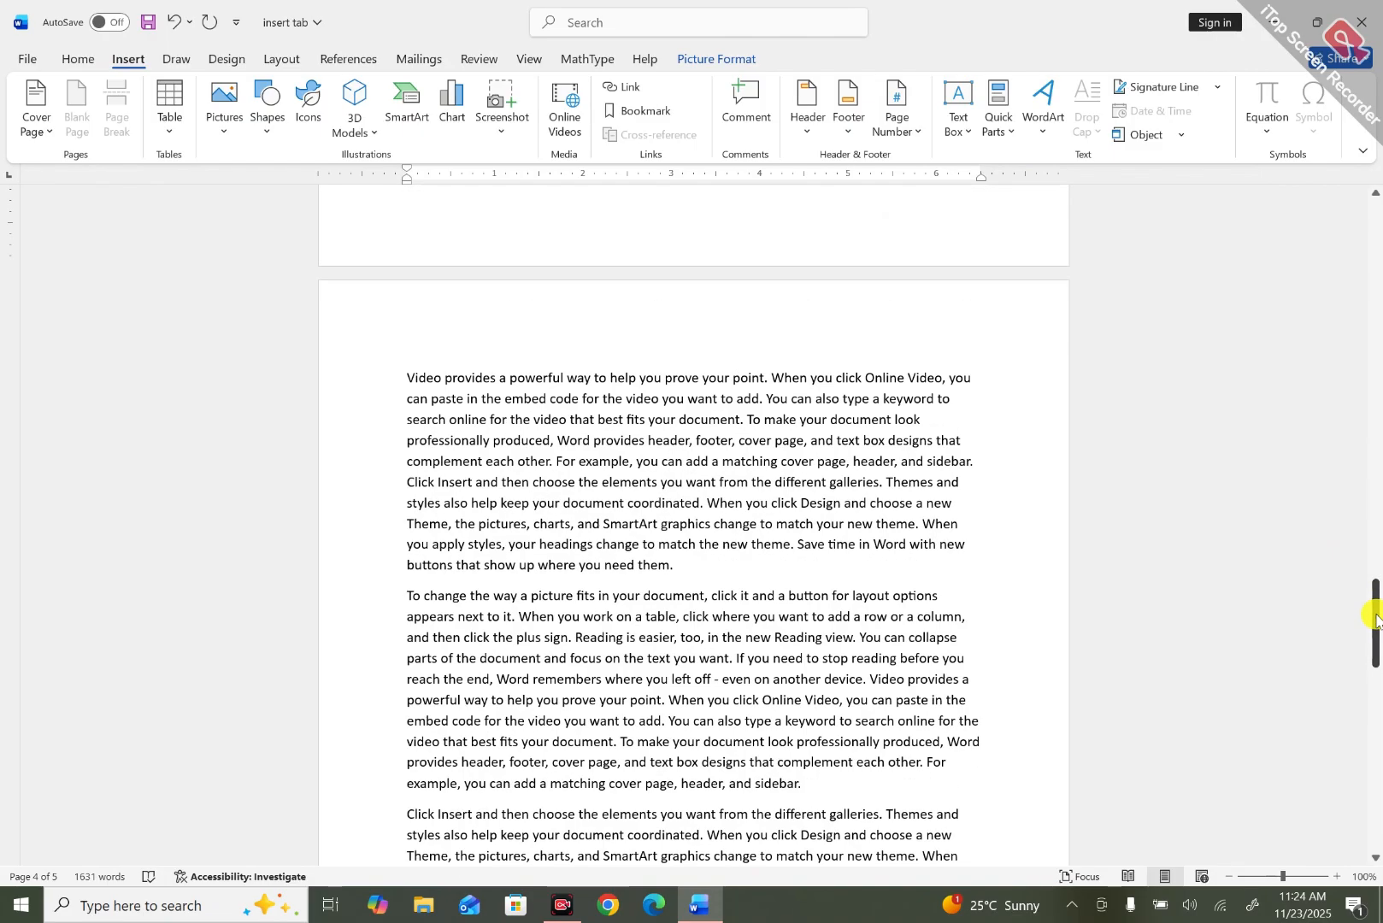
click(407, 380)
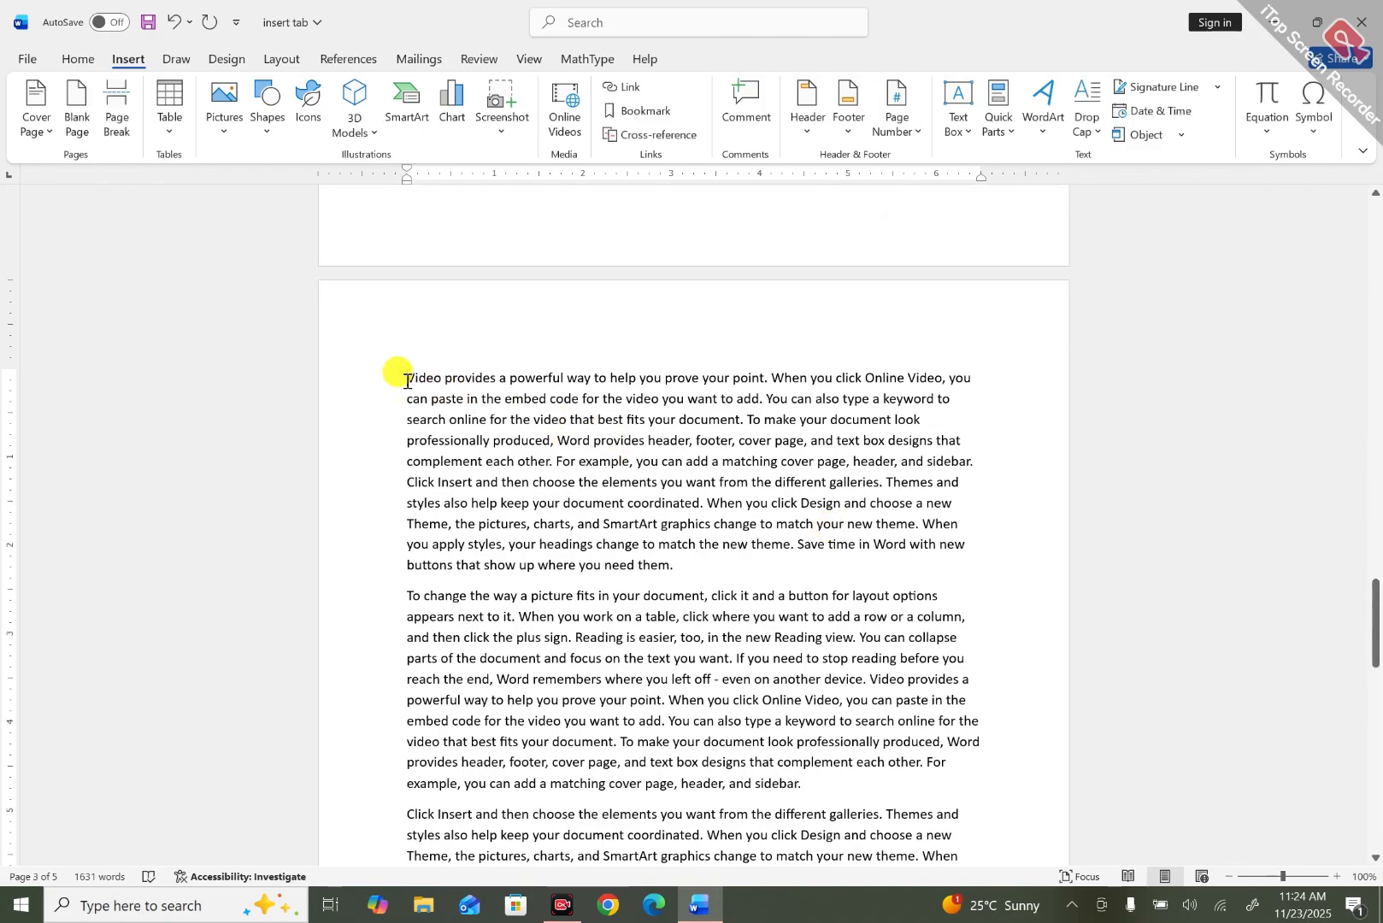
double_click(419, 378)
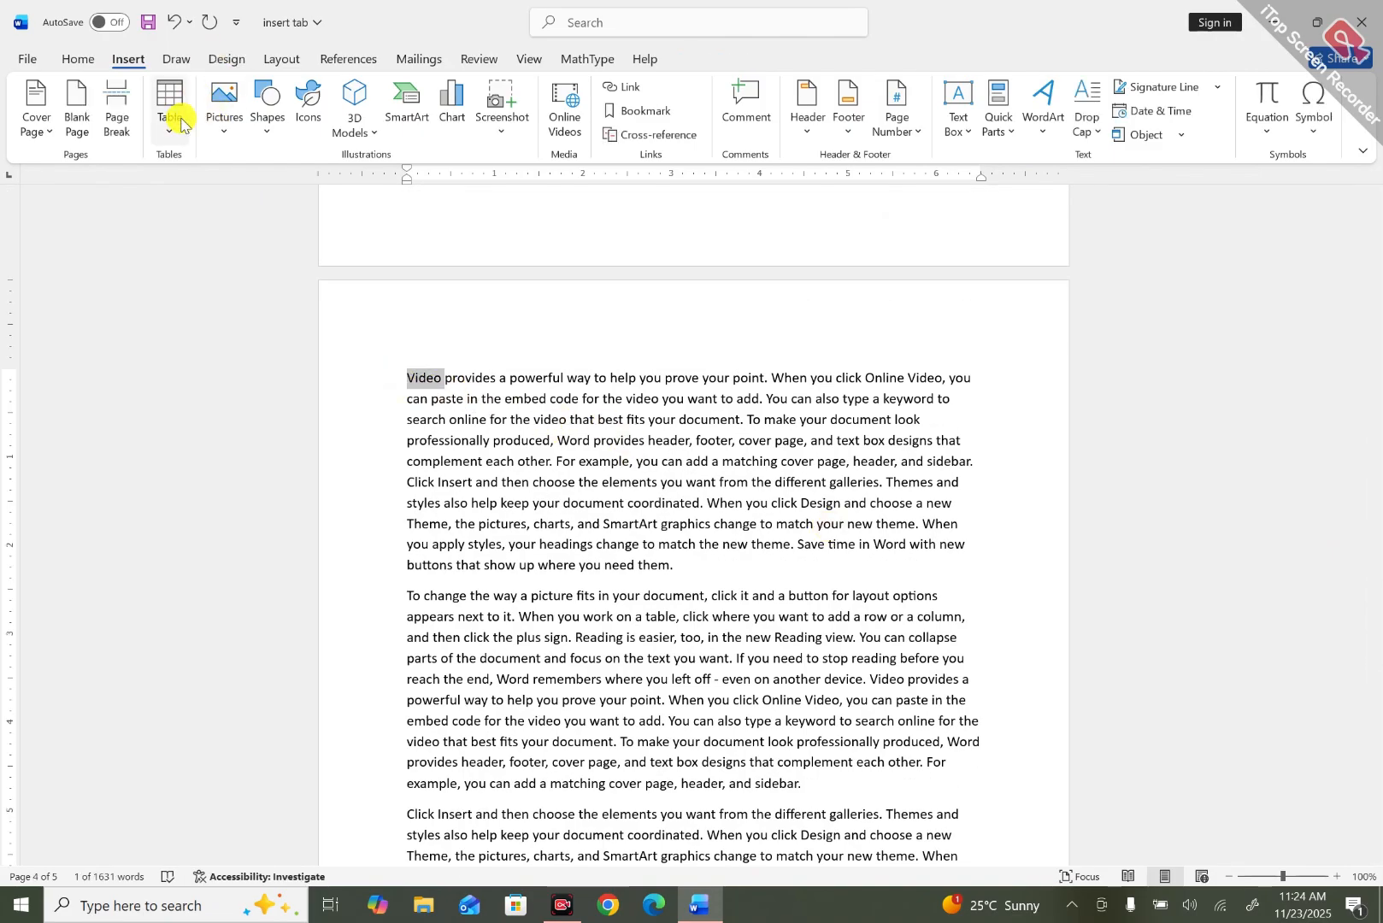
click(220, 108)
click(257, 188)
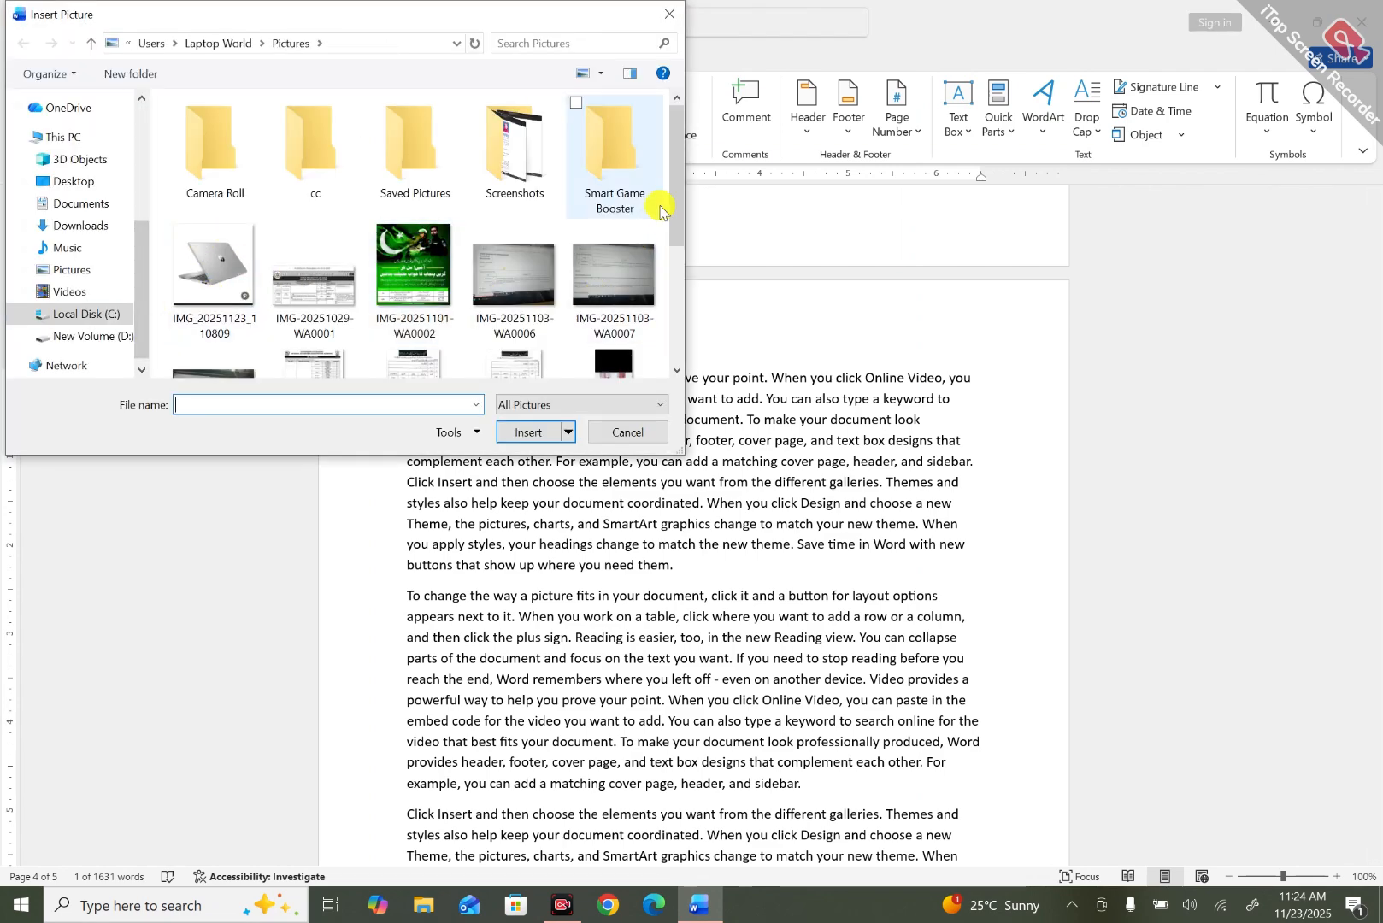
drag(672, 192, 681, 342)
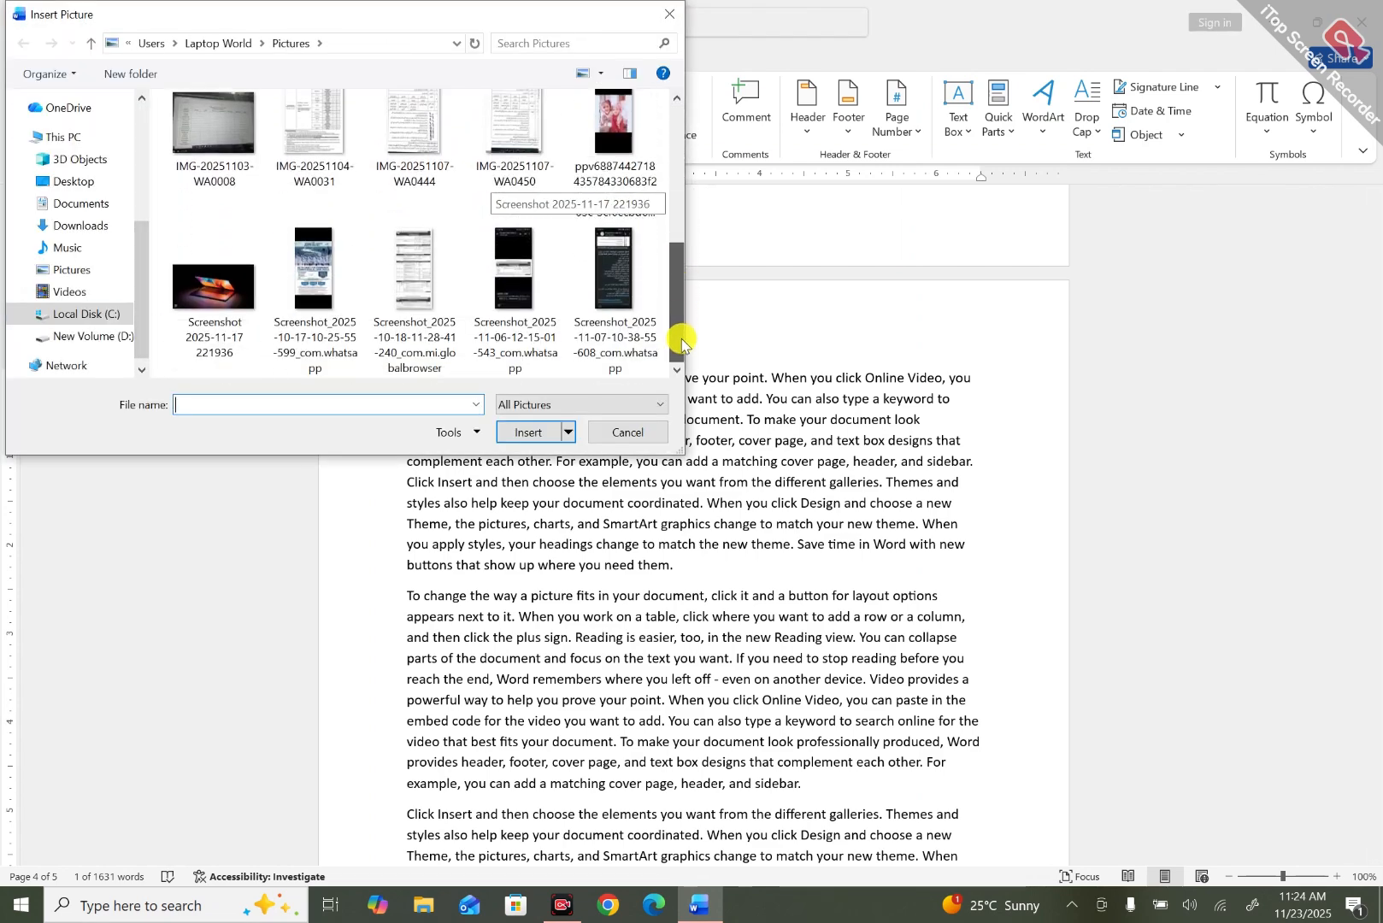
click(214, 291)
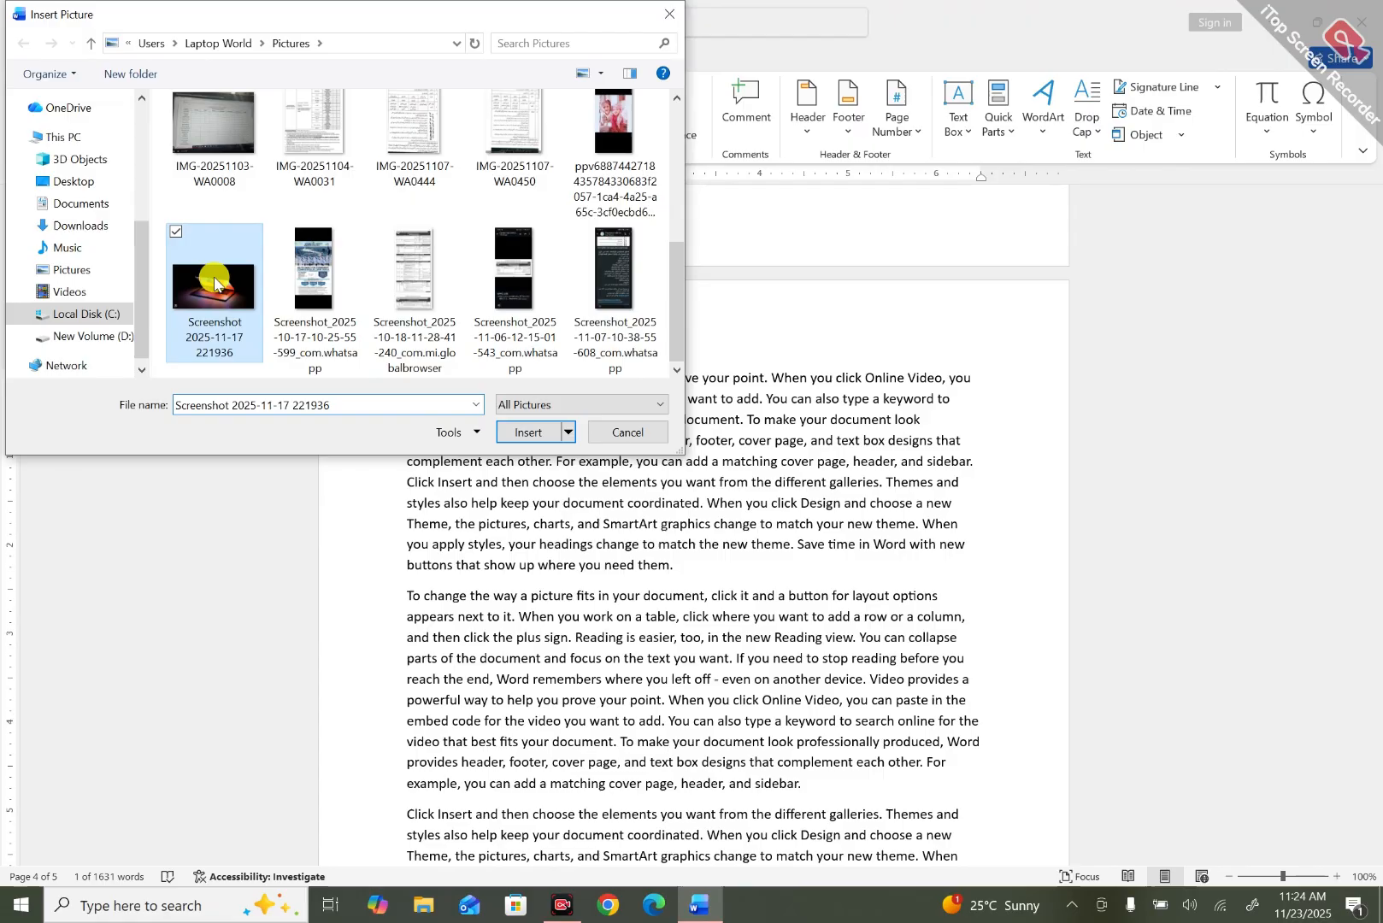
click(547, 433)
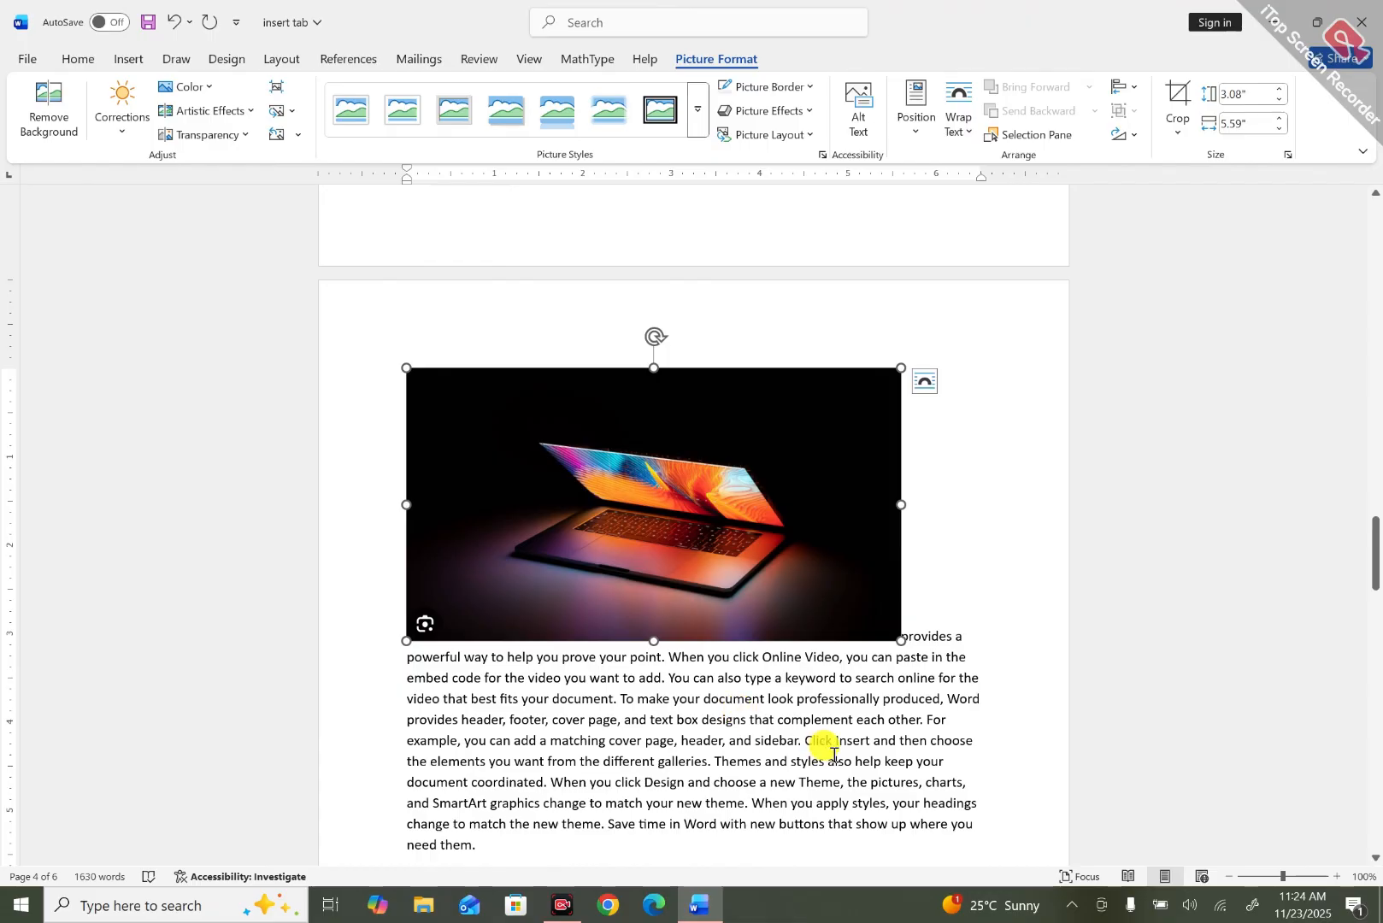
drag(798, 488, 768, 419)
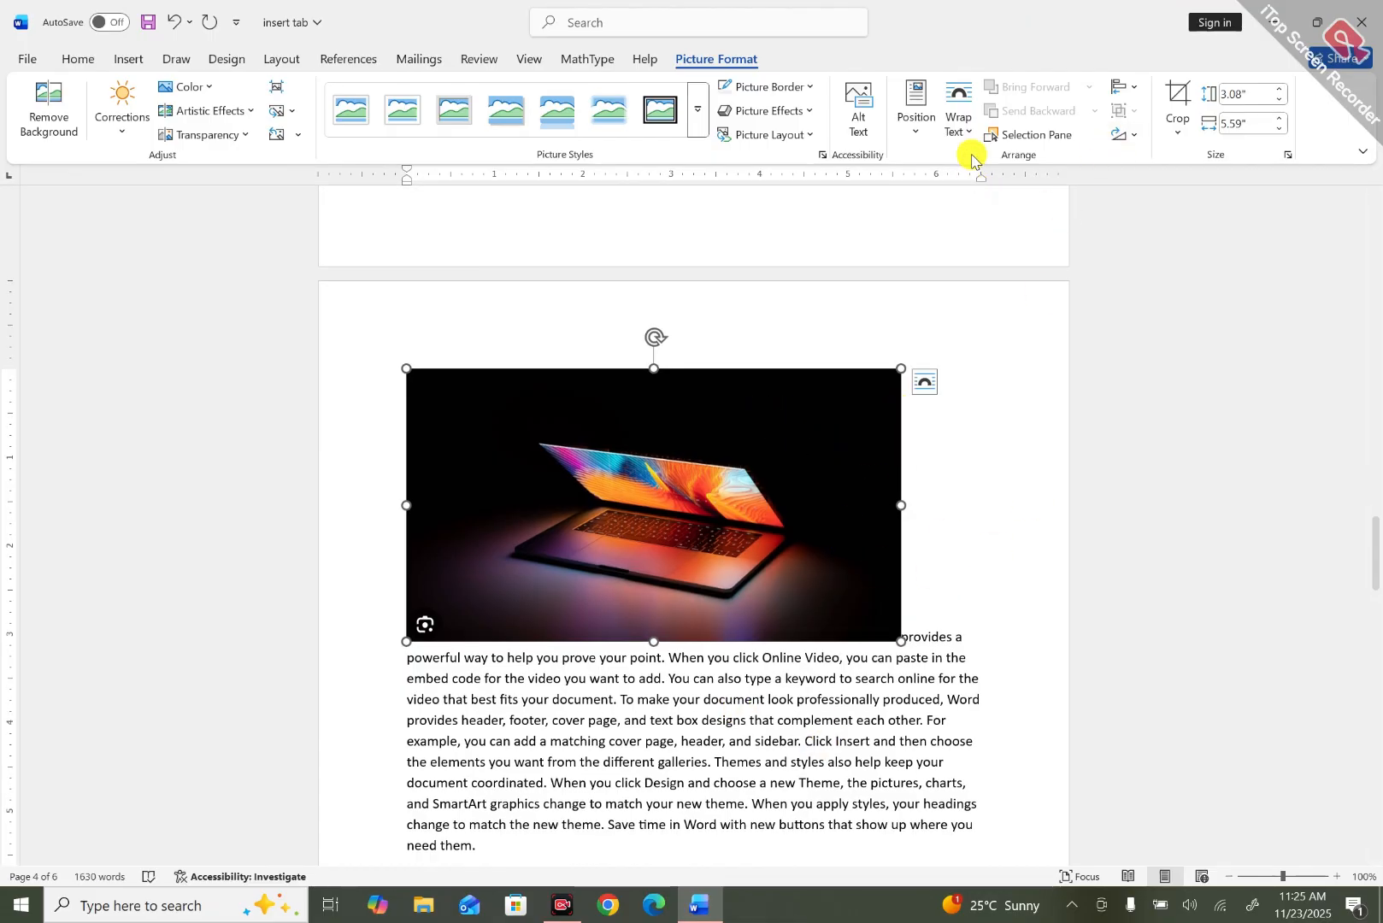
click(966, 121)
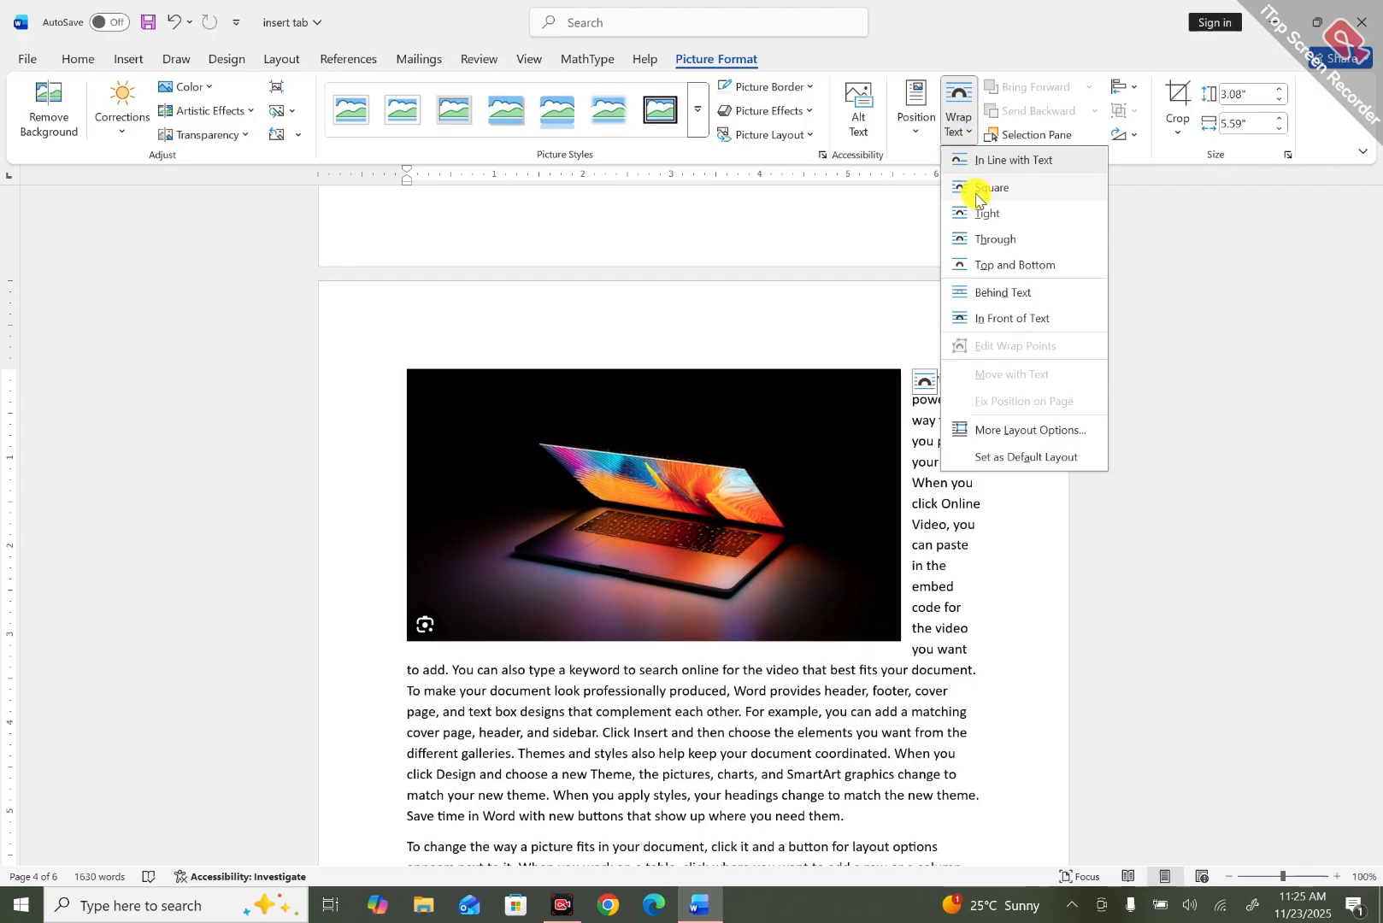
click(896, 367)
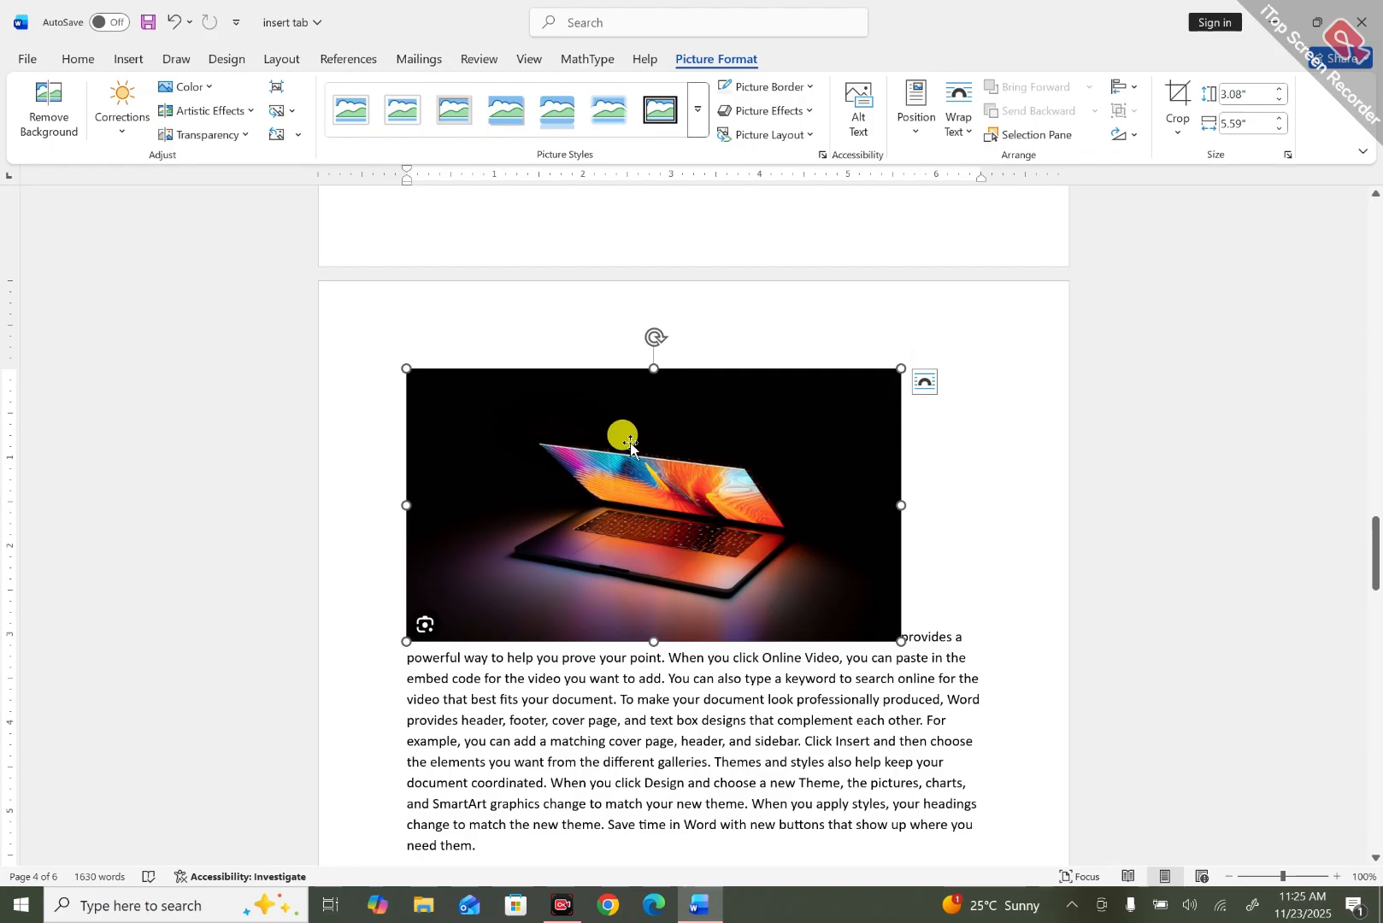
Crop the colourful laptop picture from its upper-right and lower-left corners to about 3.68 by 2.31 inches.
click(1177, 94)
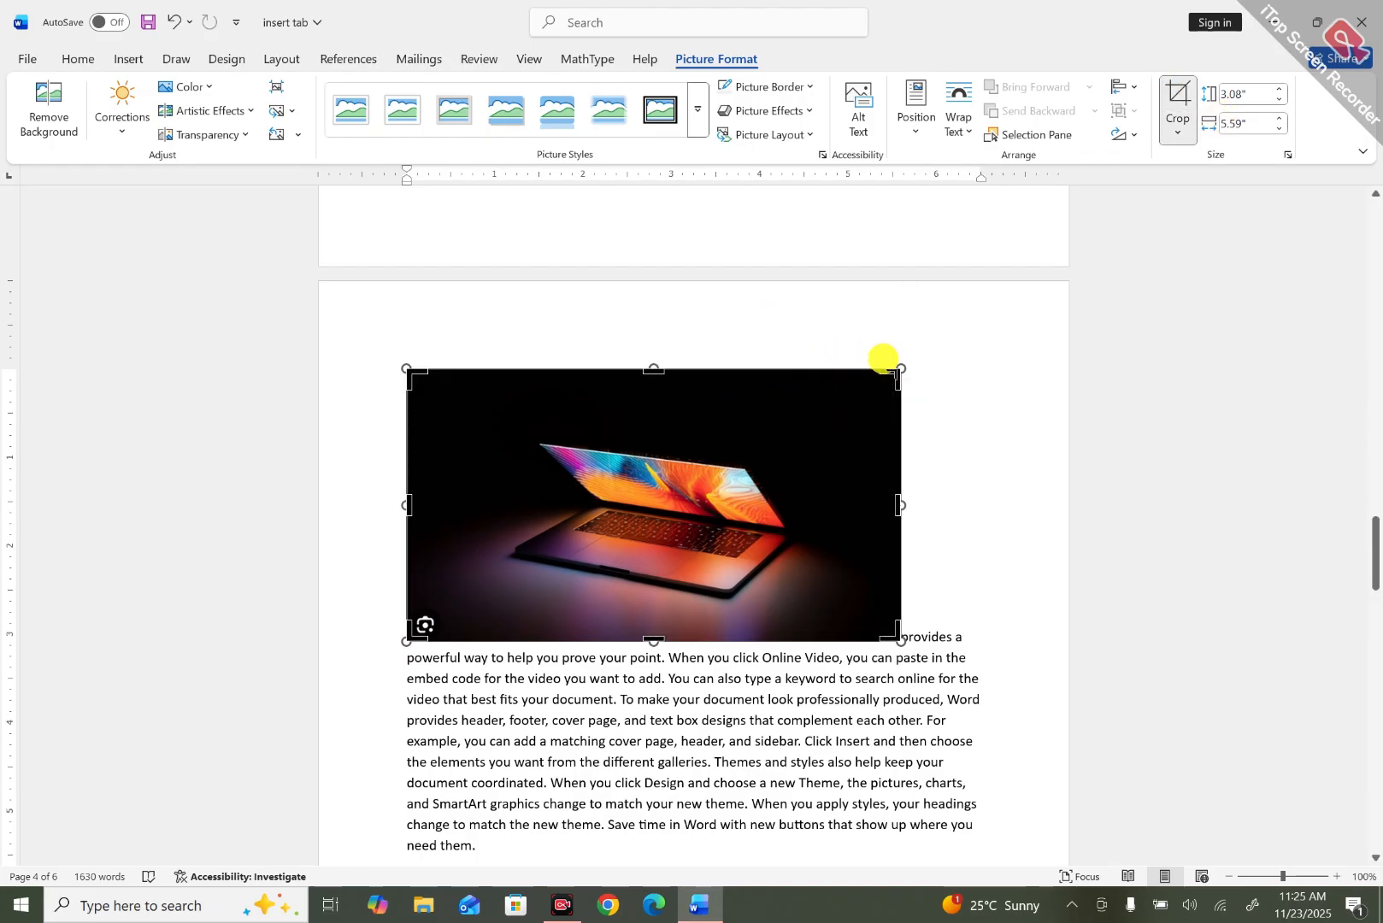
drag(883, 357, 816, 400)
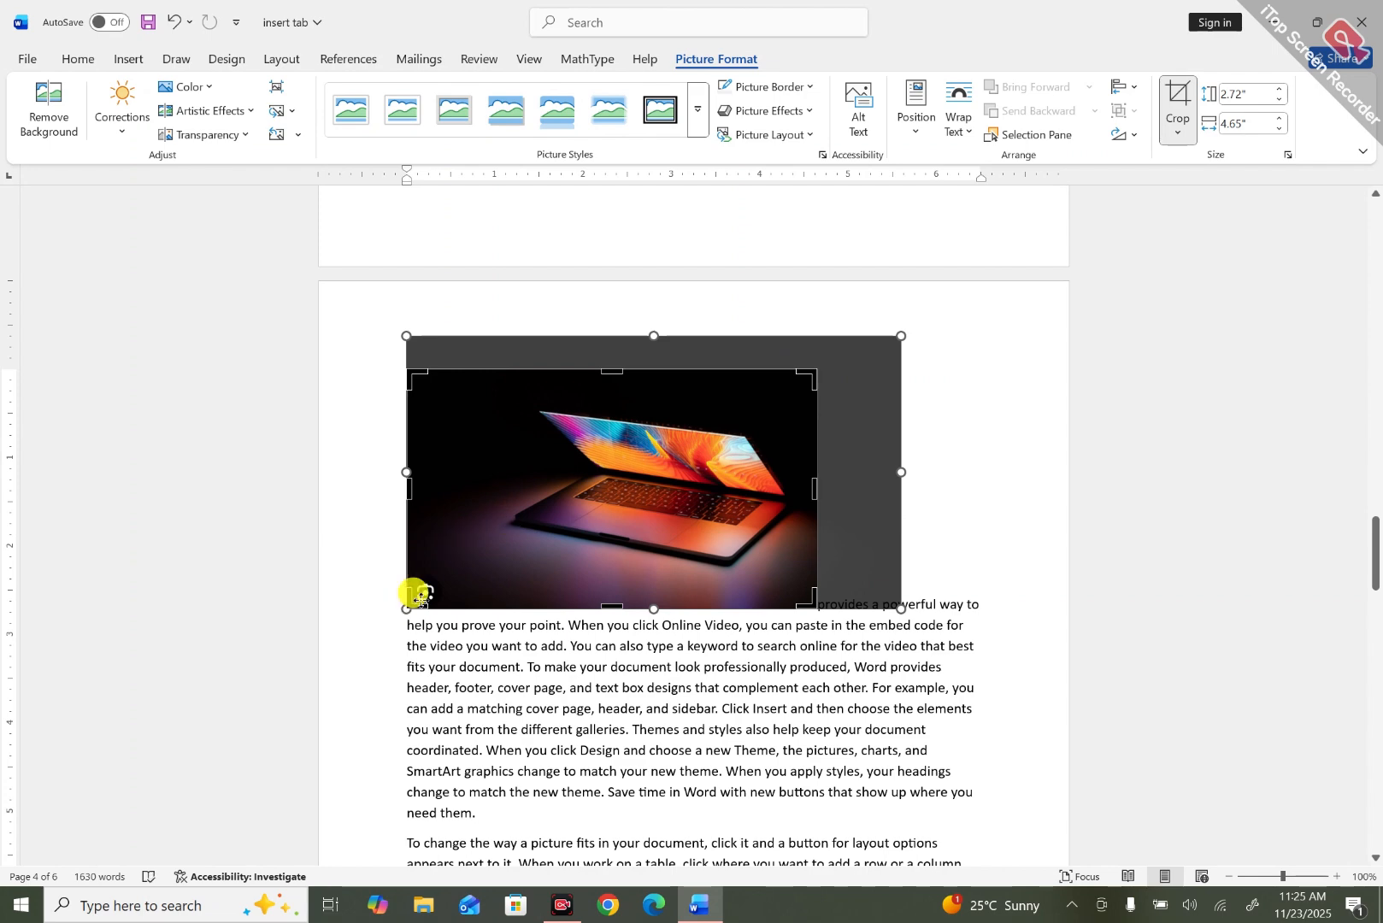
drag(401, 591, 485, 558)
click(909, 475)
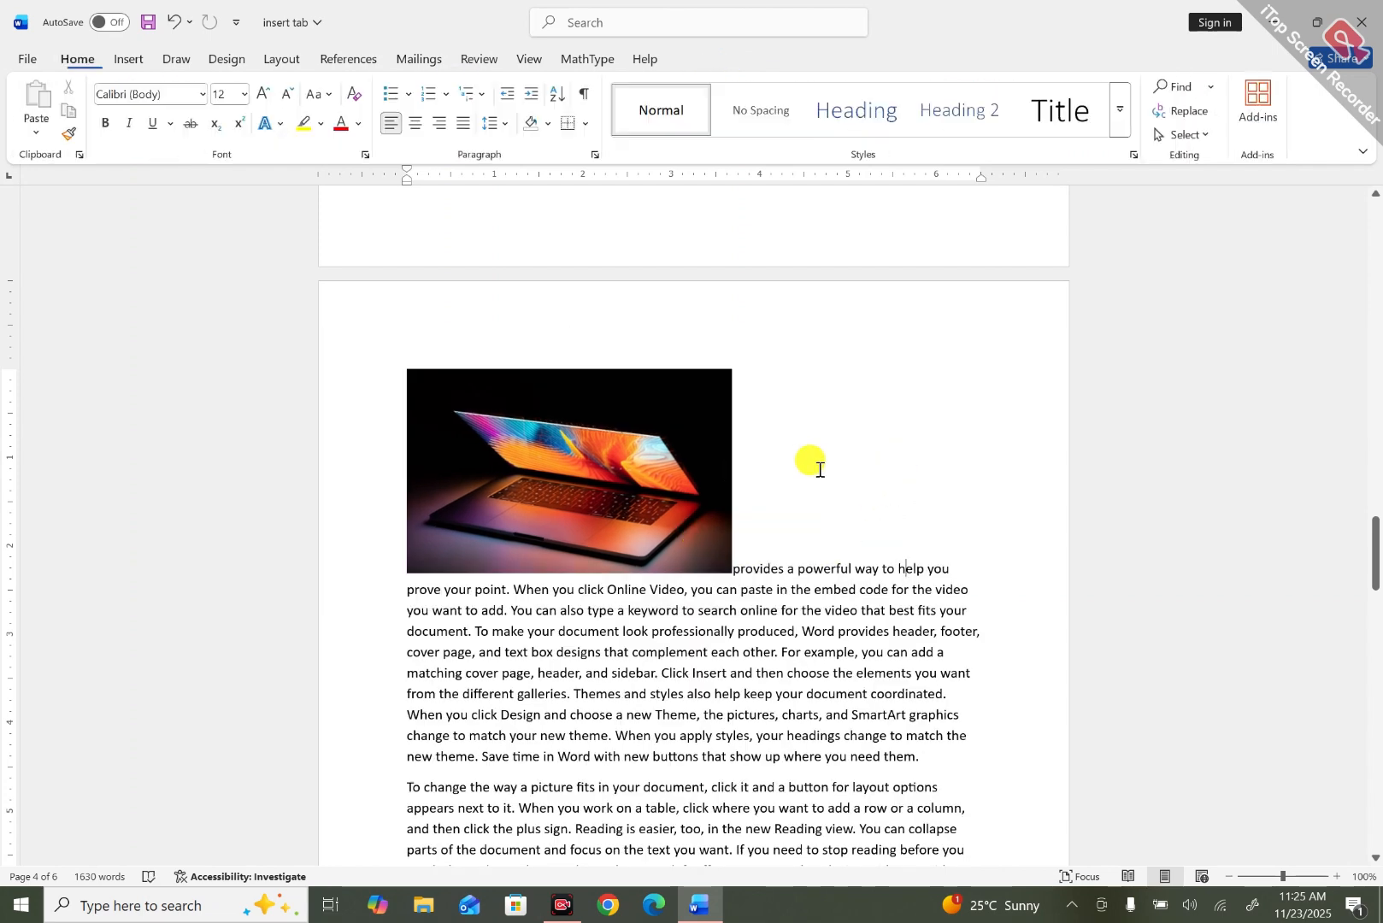
Set the text wrapping of the cropped picture on page 4 to Square.
click(557, 508)
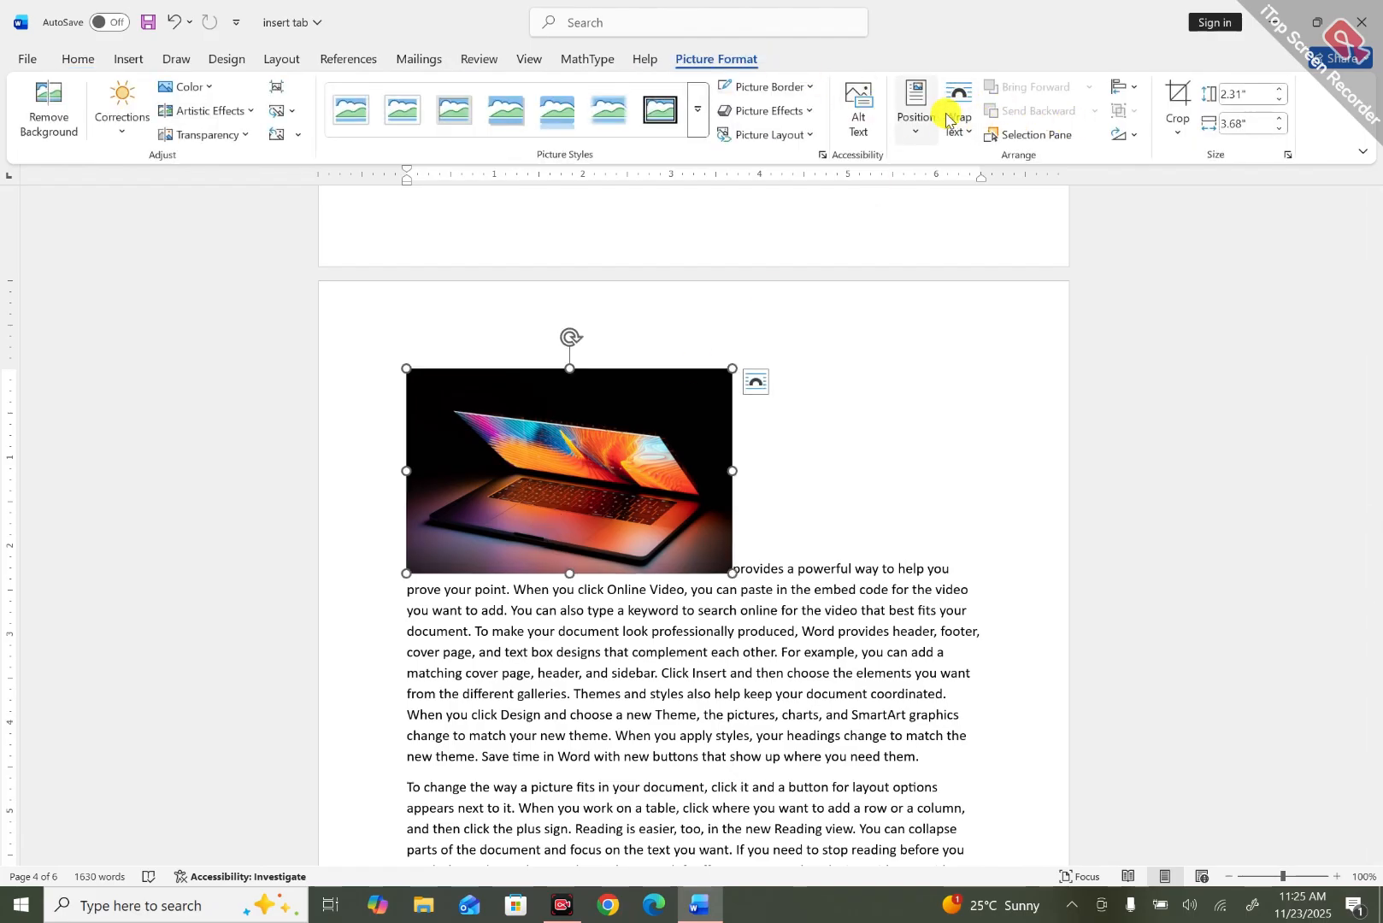
click(958, 120)
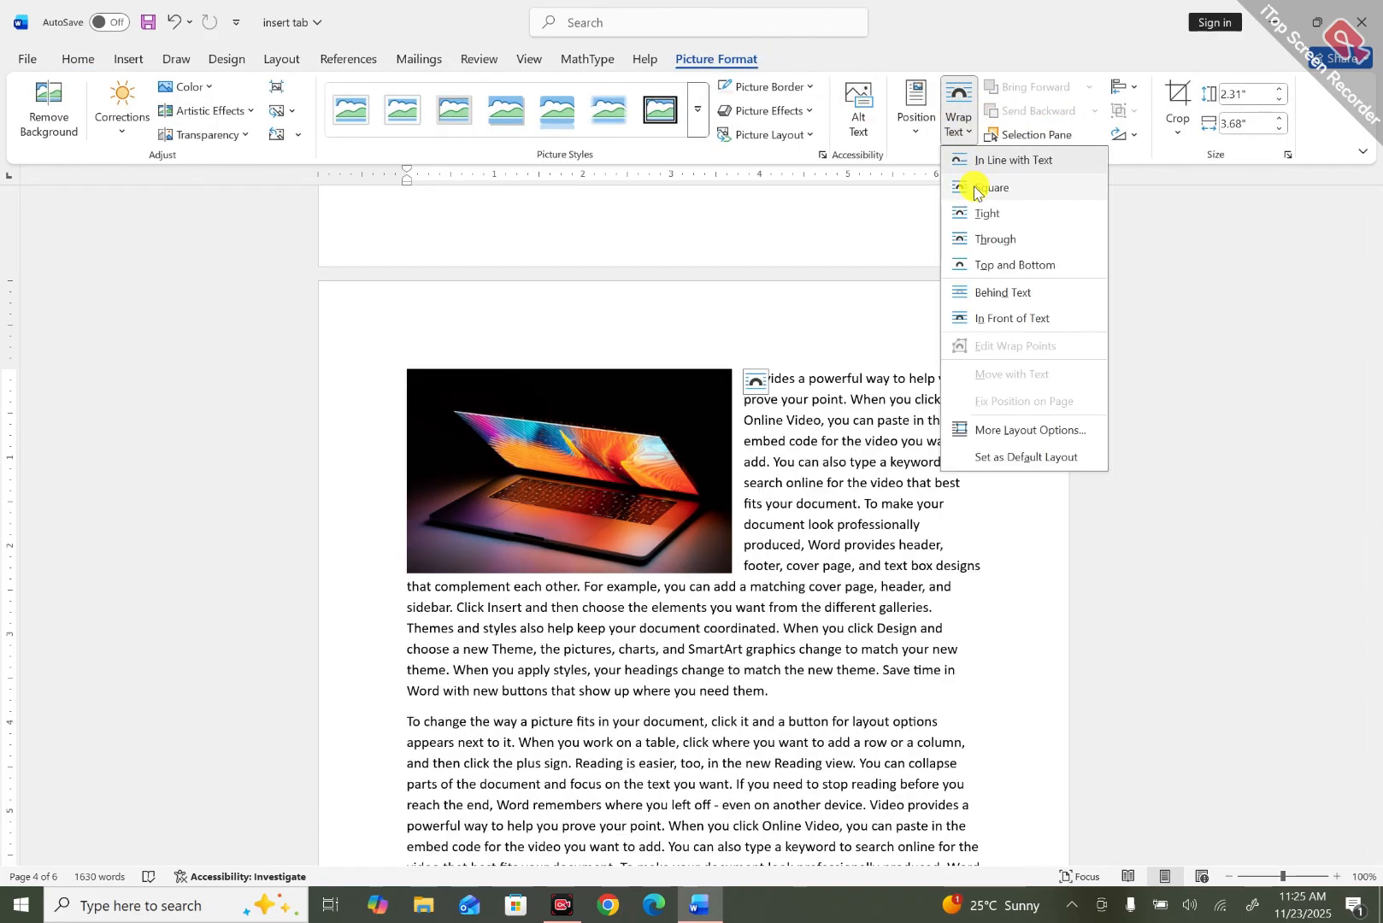
click(974, 187)
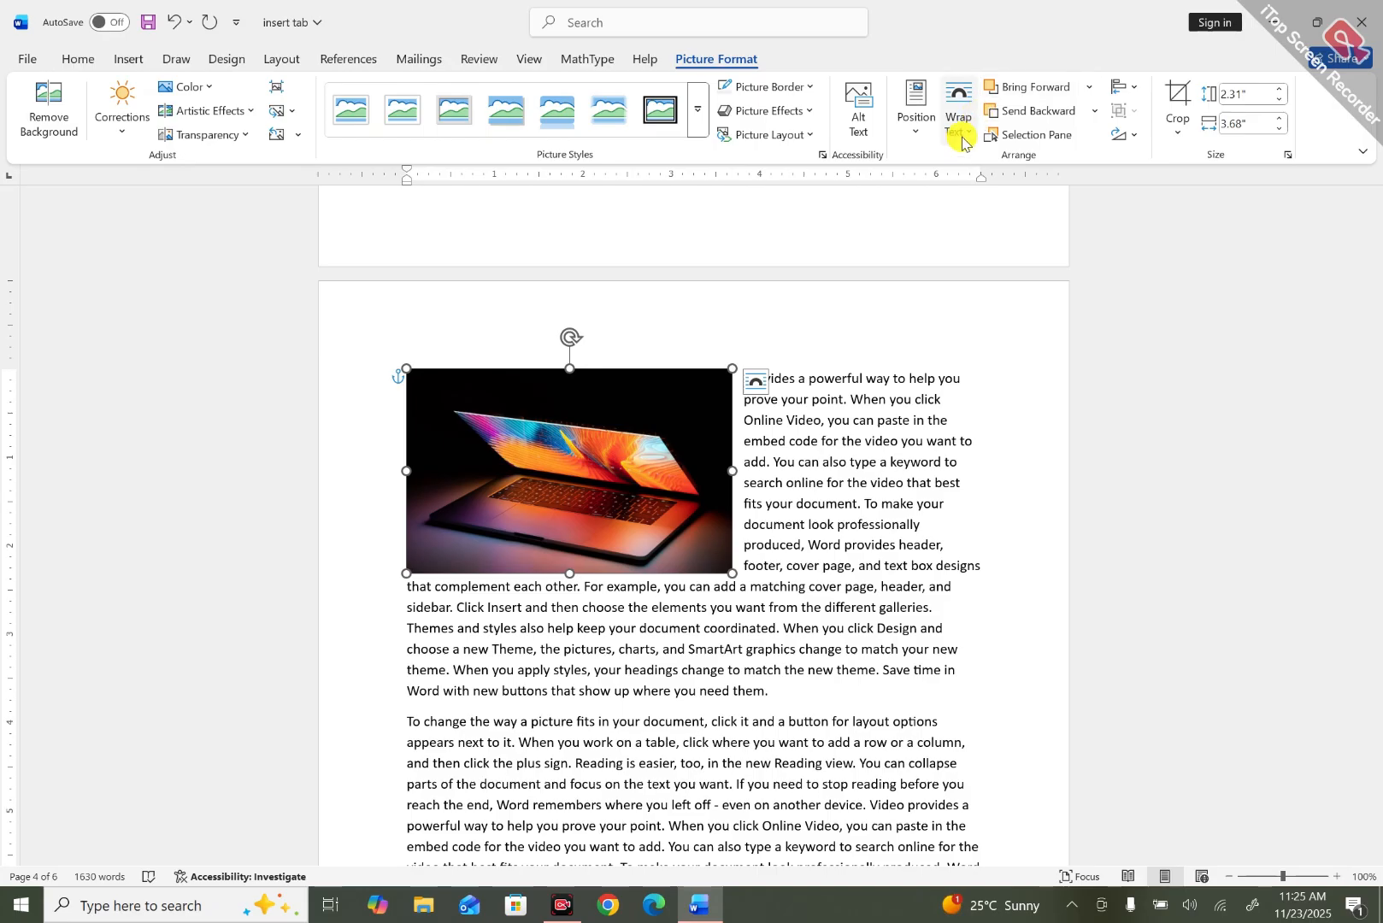
Set the cropped laptop picture's text wrapping to Tight and apply the oval picture style with a grey metal frame.
click(958, 127)
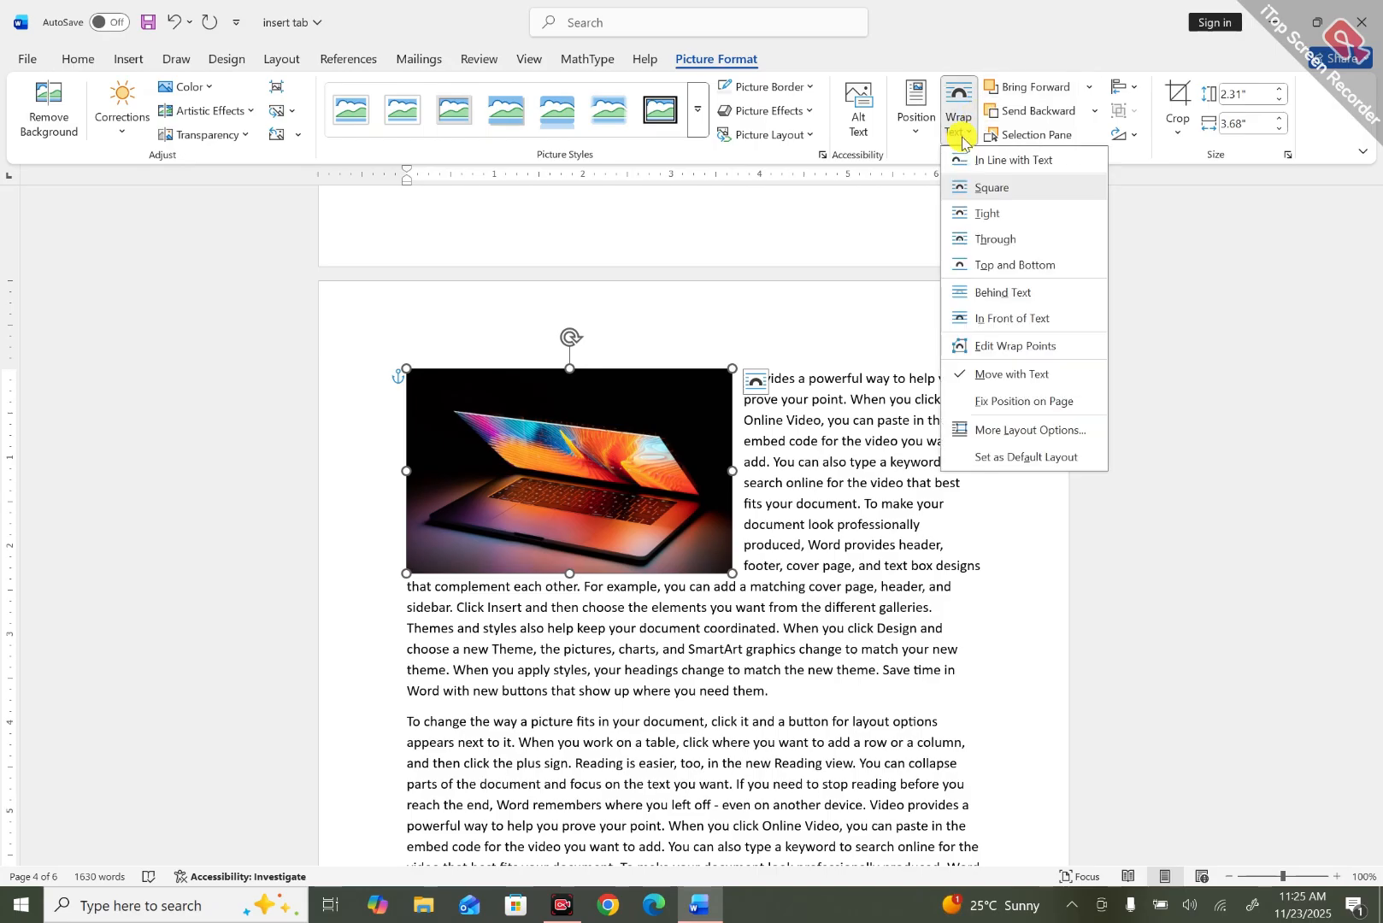
click(978, 190)
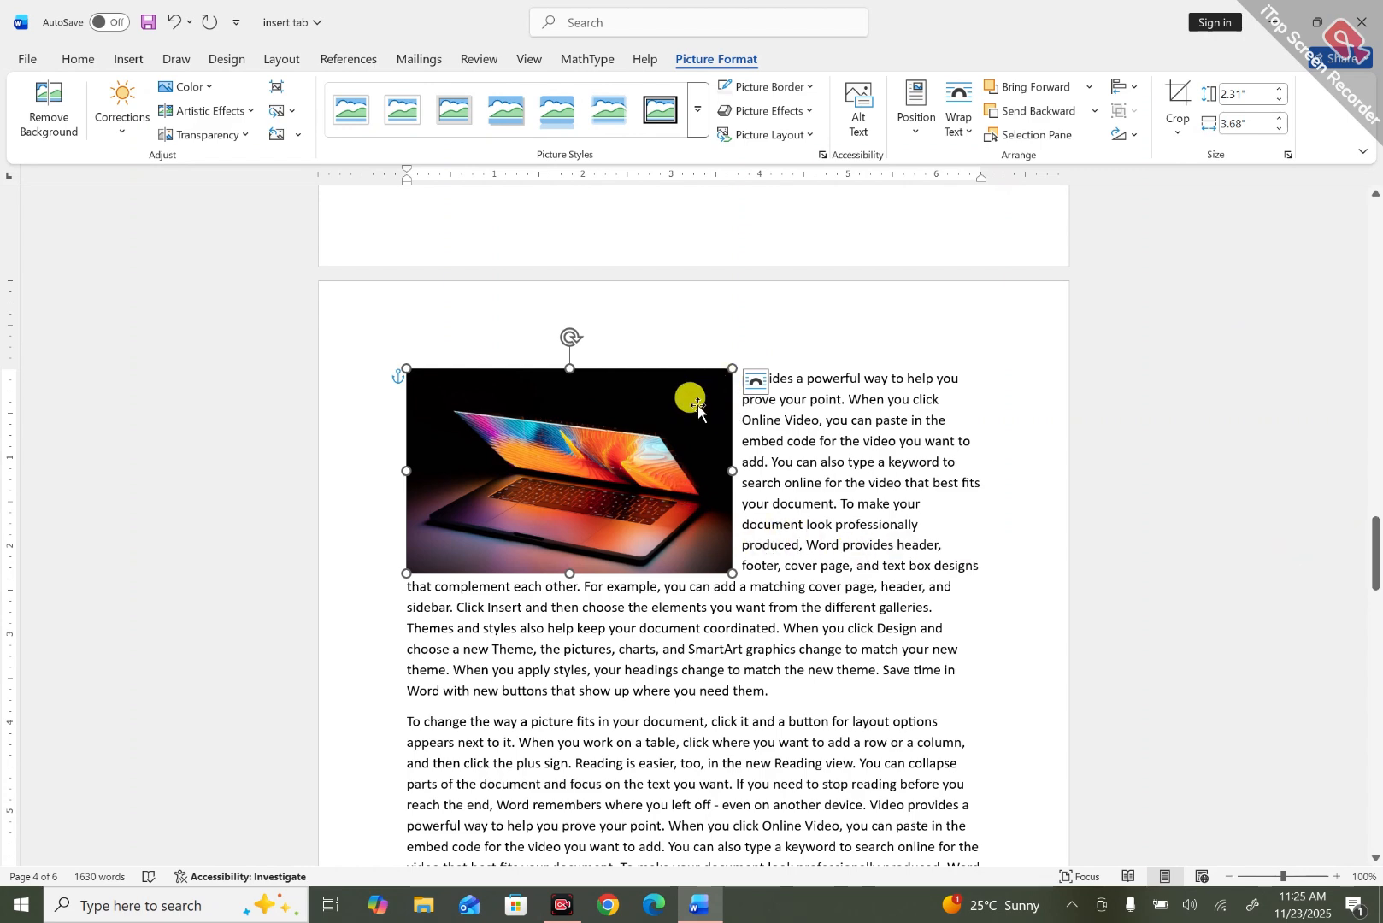
click(694, 122)
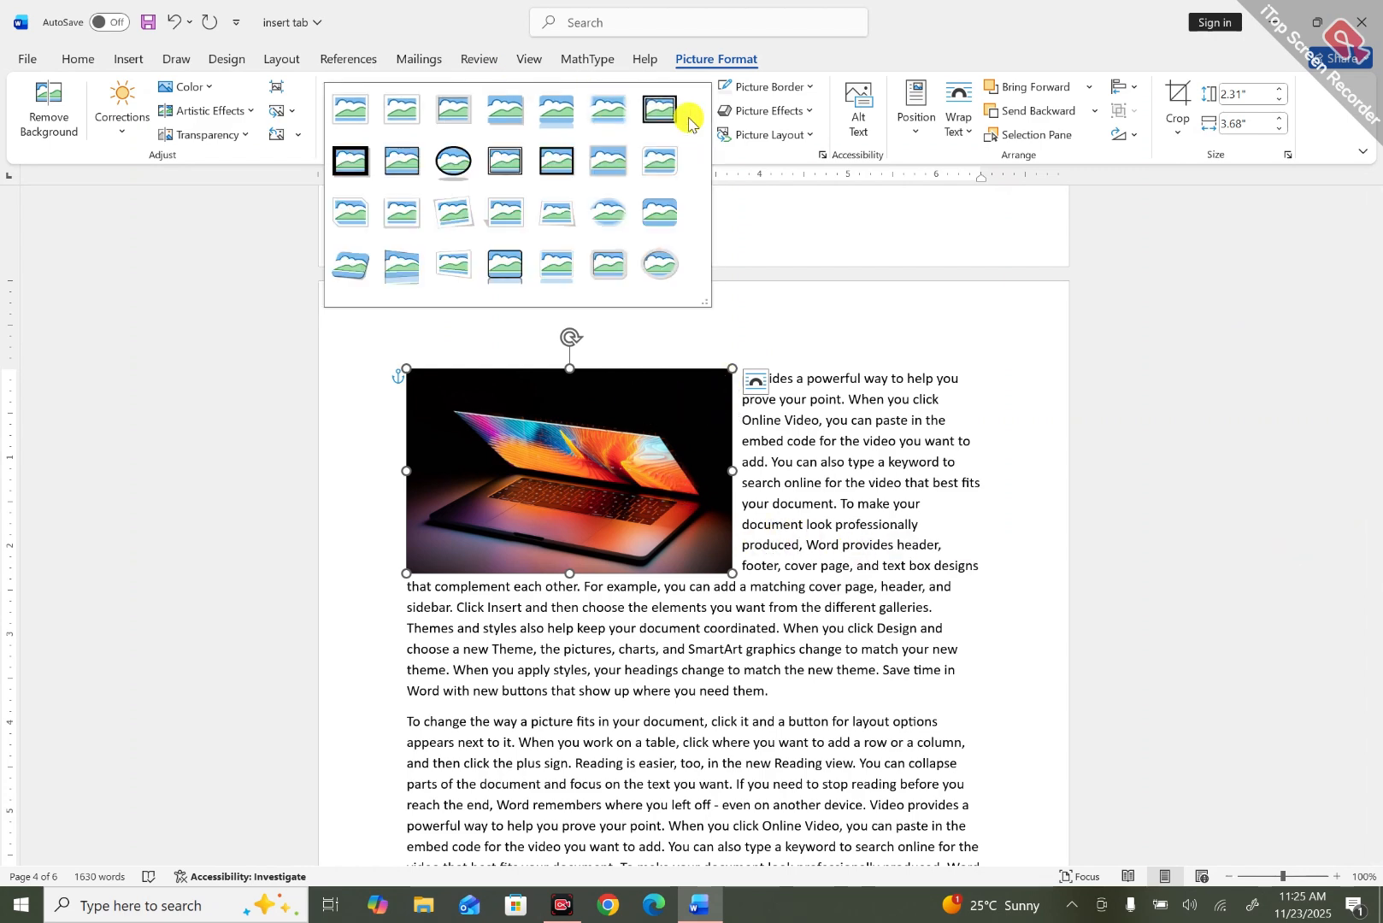
click(665, 267)
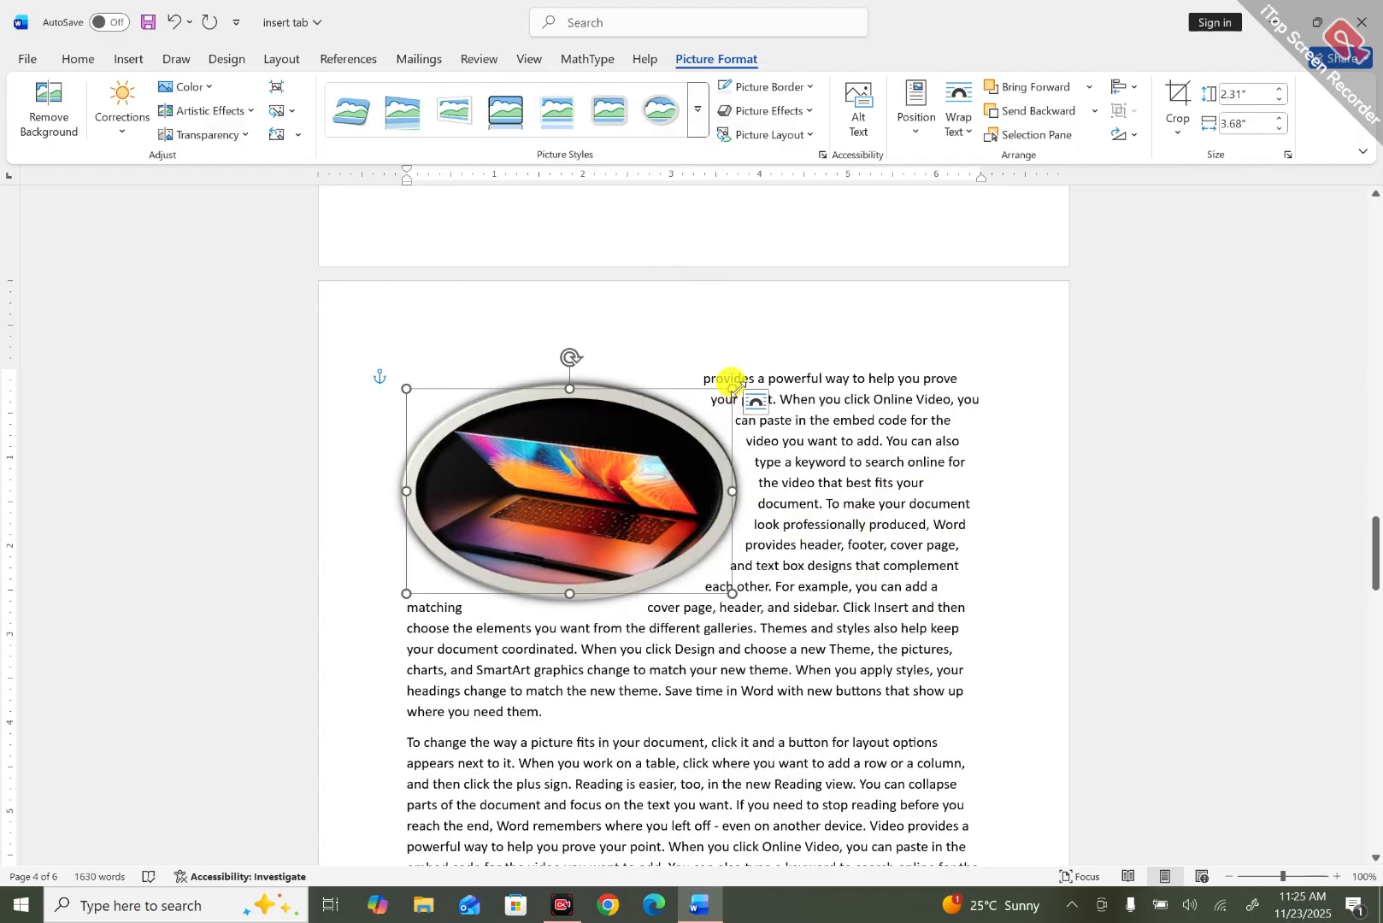
Switch the oval laptop picture's text wrapping to Square and then back to Tight.
click(971, 134)
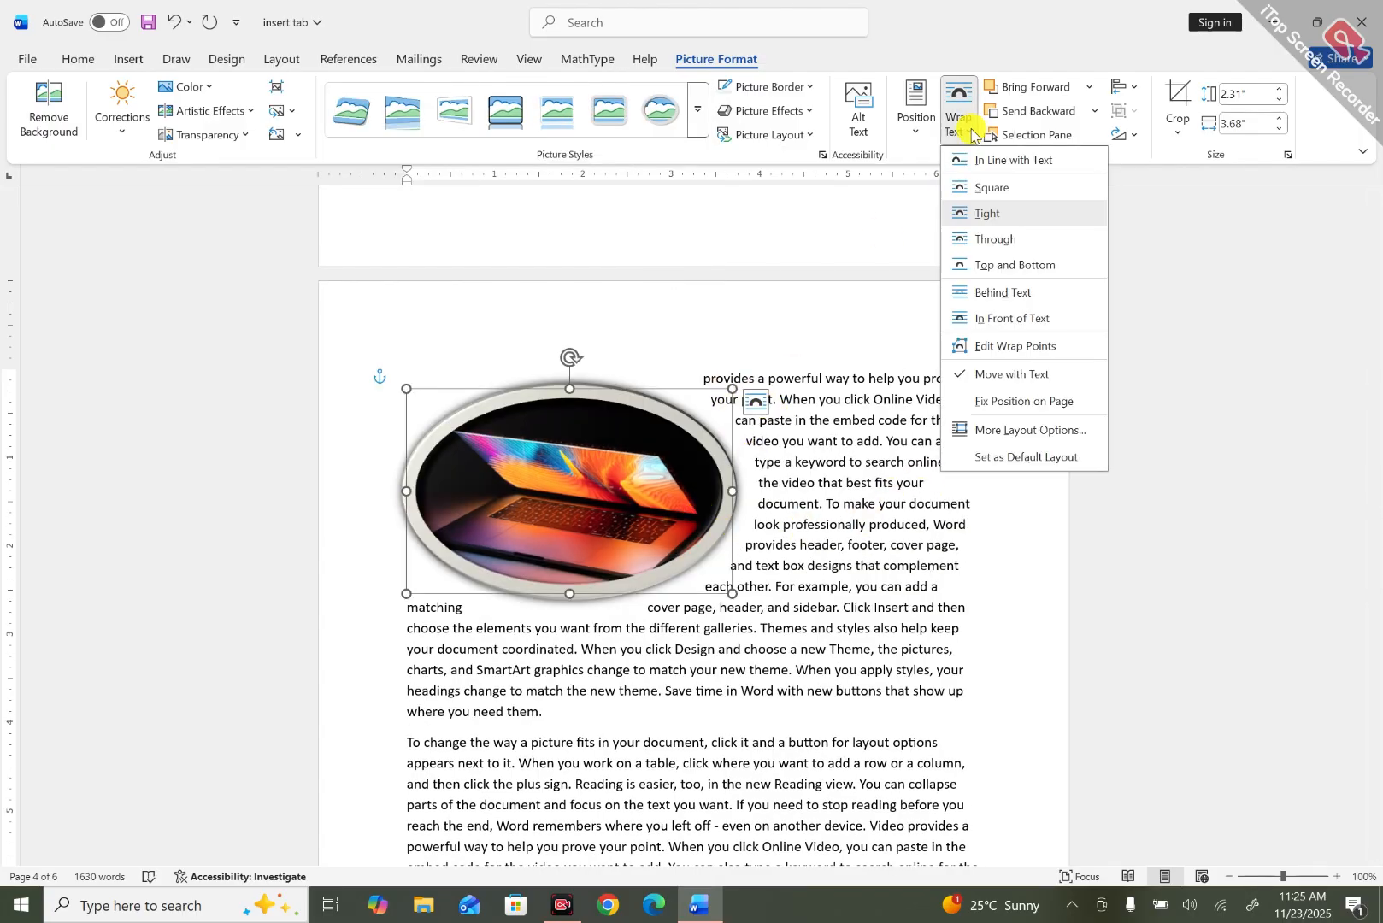
click(981, 185)
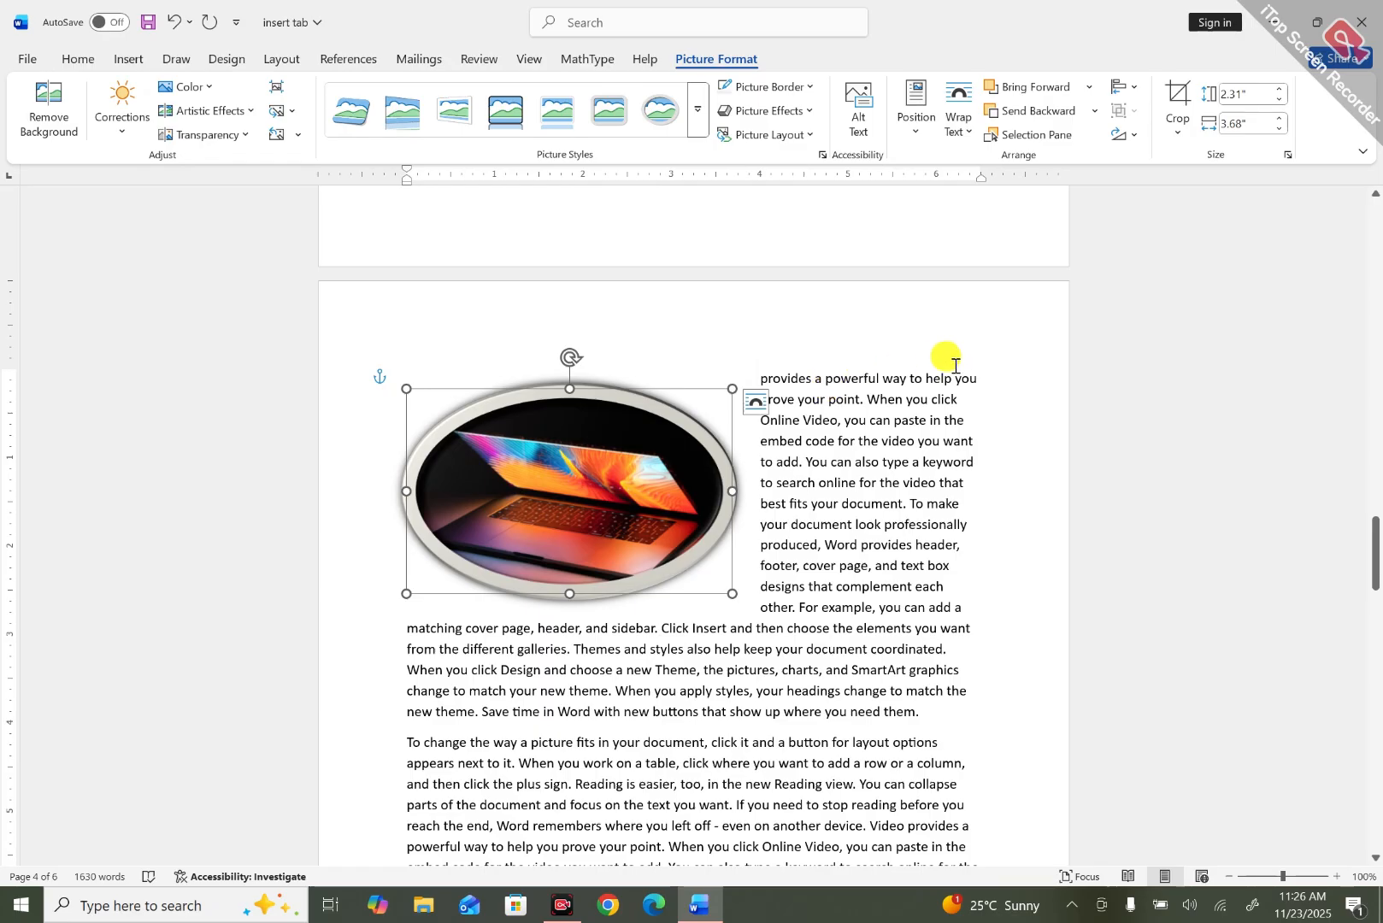
click(958, 117)
click(965, 224)
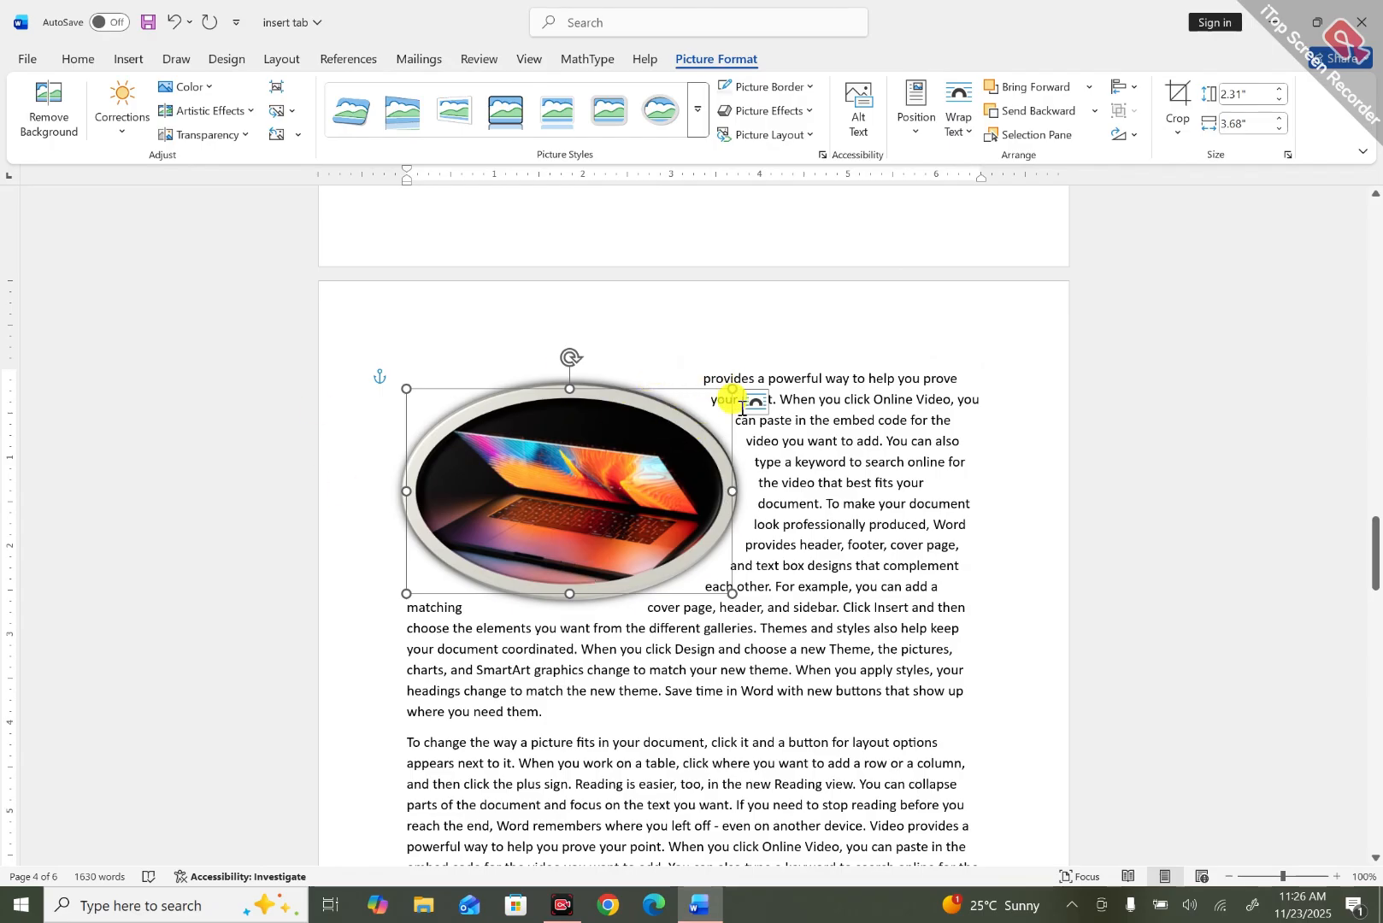
Set the oval picture's text wrapping to Top and Bottom and move it below the first paragraph on page 4.
click(958, 122)
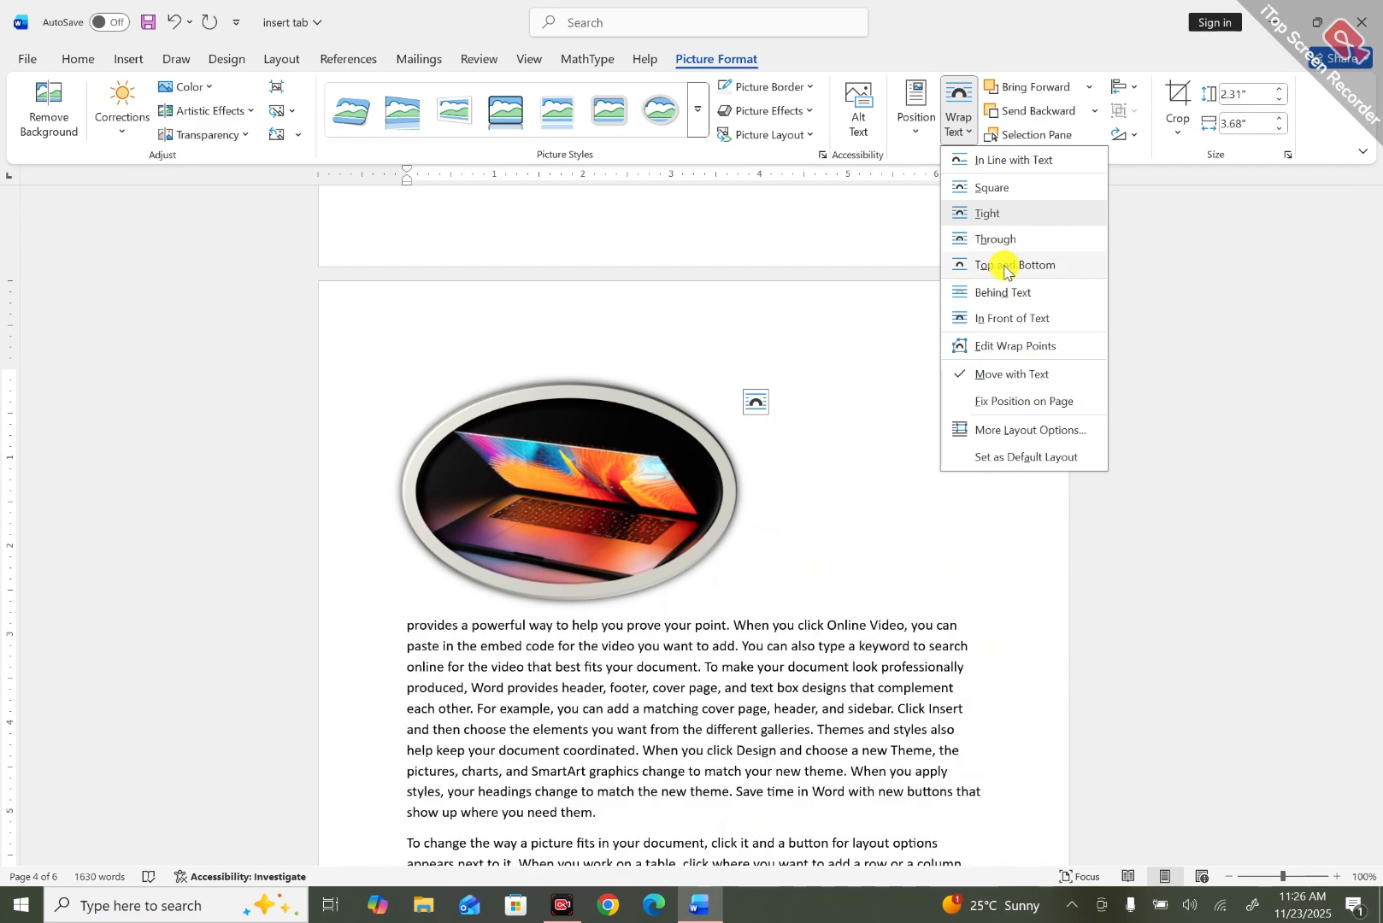
click(1006, 267)
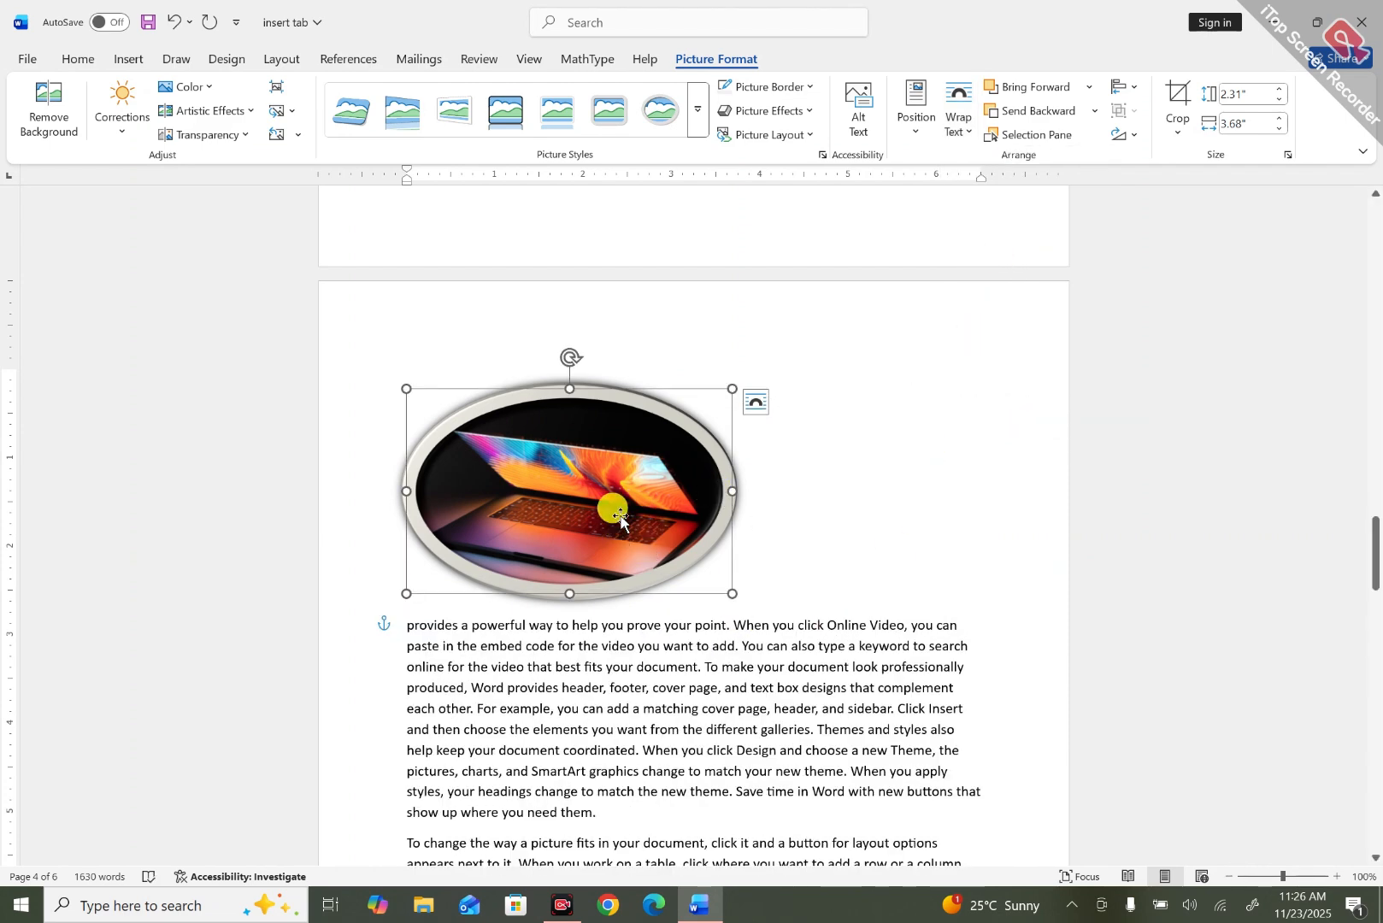
drag(624, 528, 707, 760)
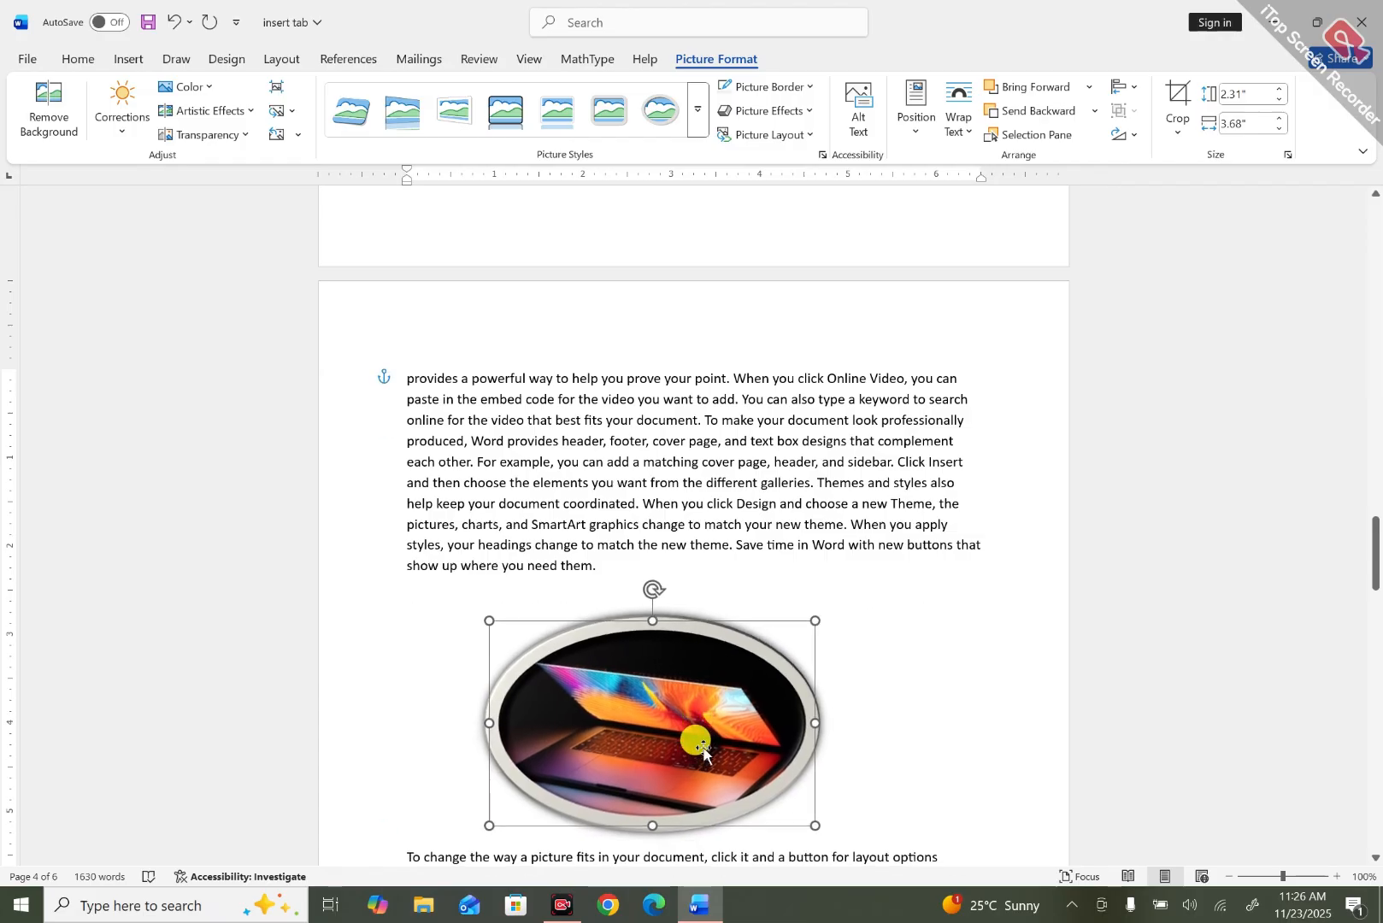
mouse_move(1376, 564)
mouse_down()
mouse_move(1376, 609)
mouse_move(1375, 585)
mouse_up()
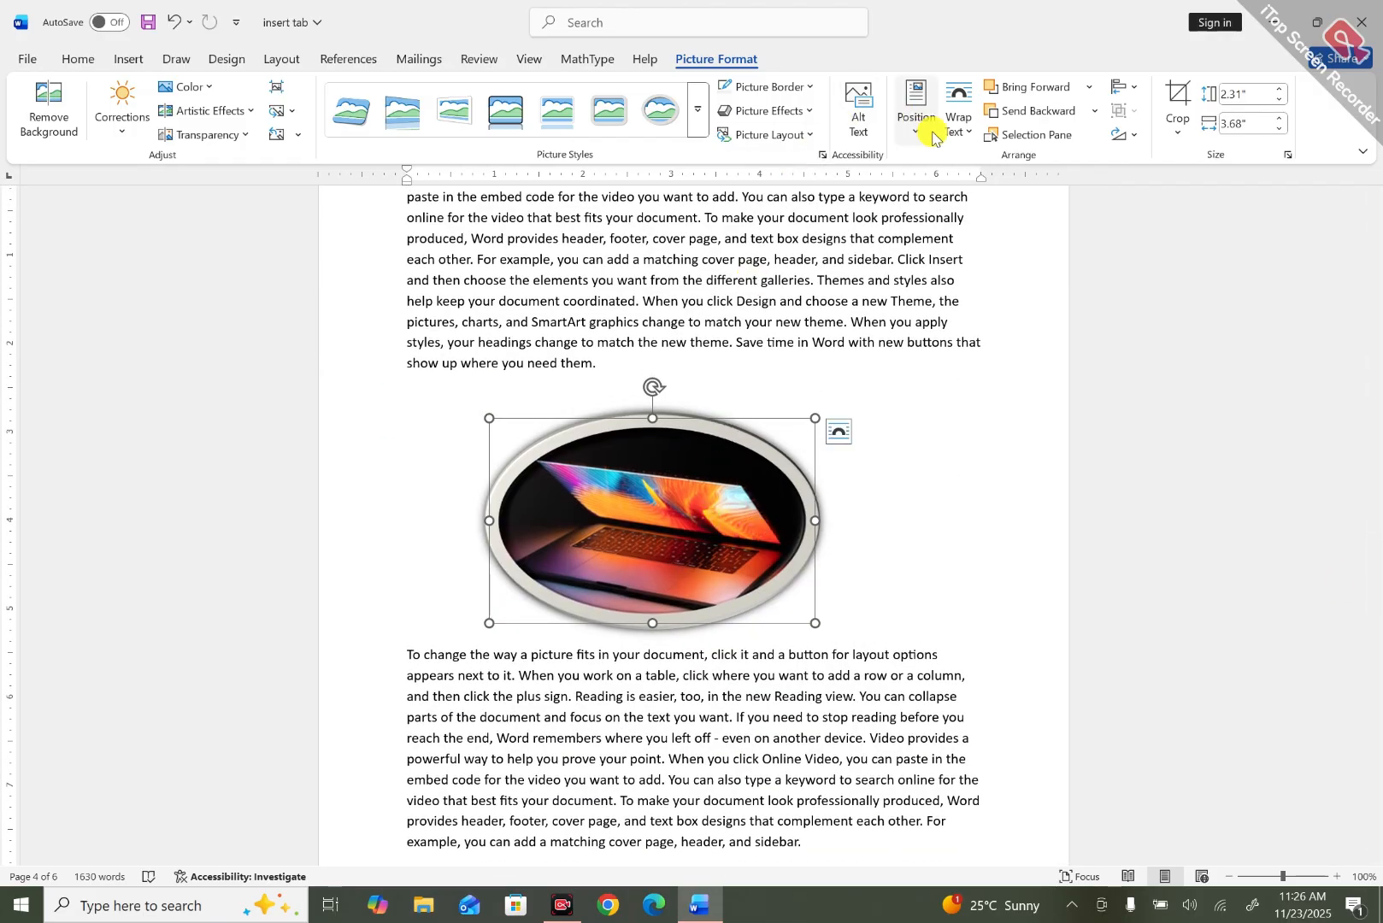
Set the text wrapping of the oval laptop picture between the paragraphs to Square.
click(962, 128)
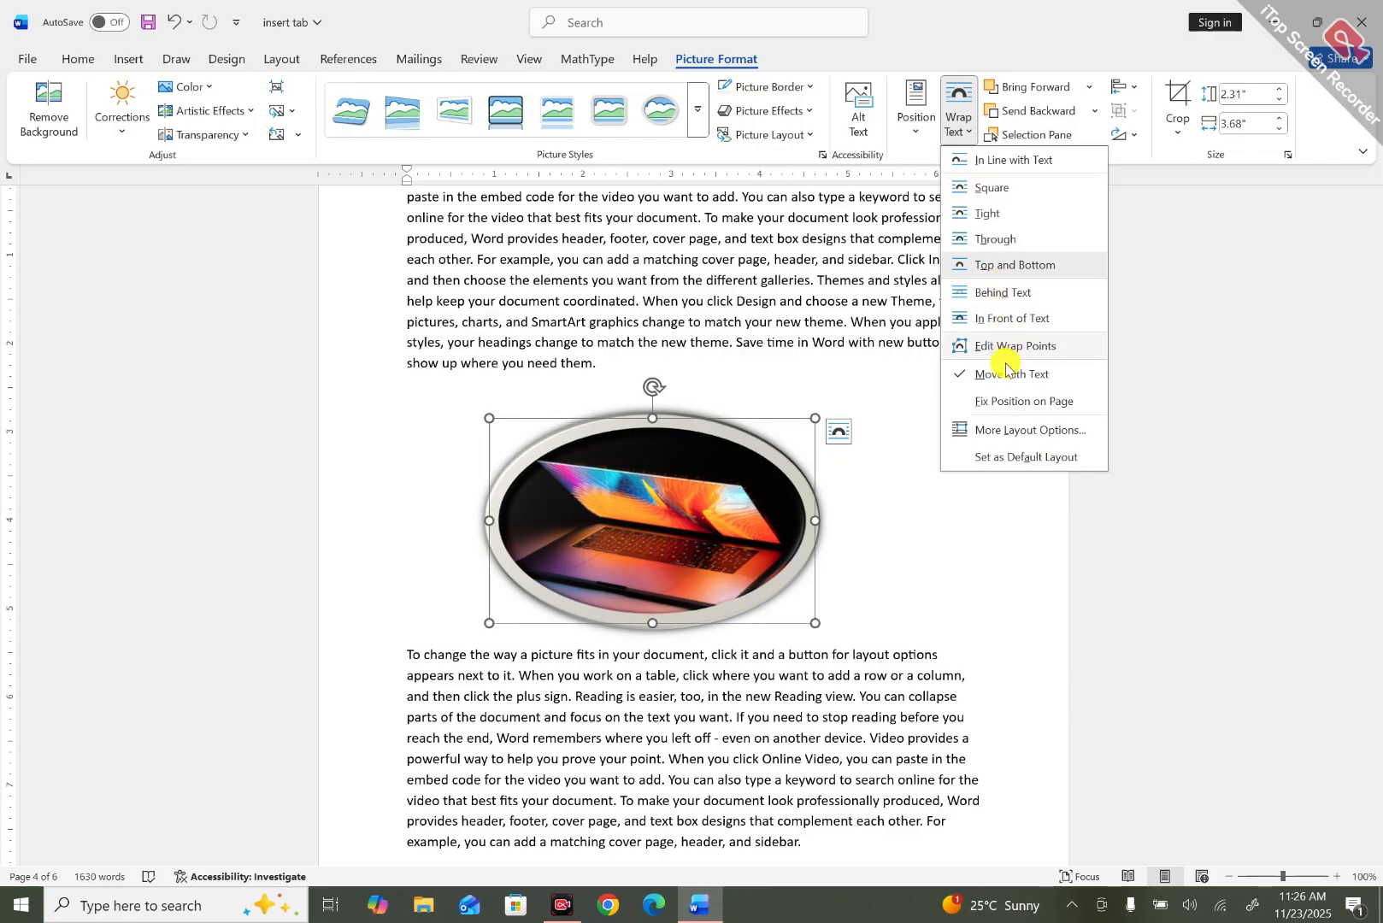
click(975, 188)
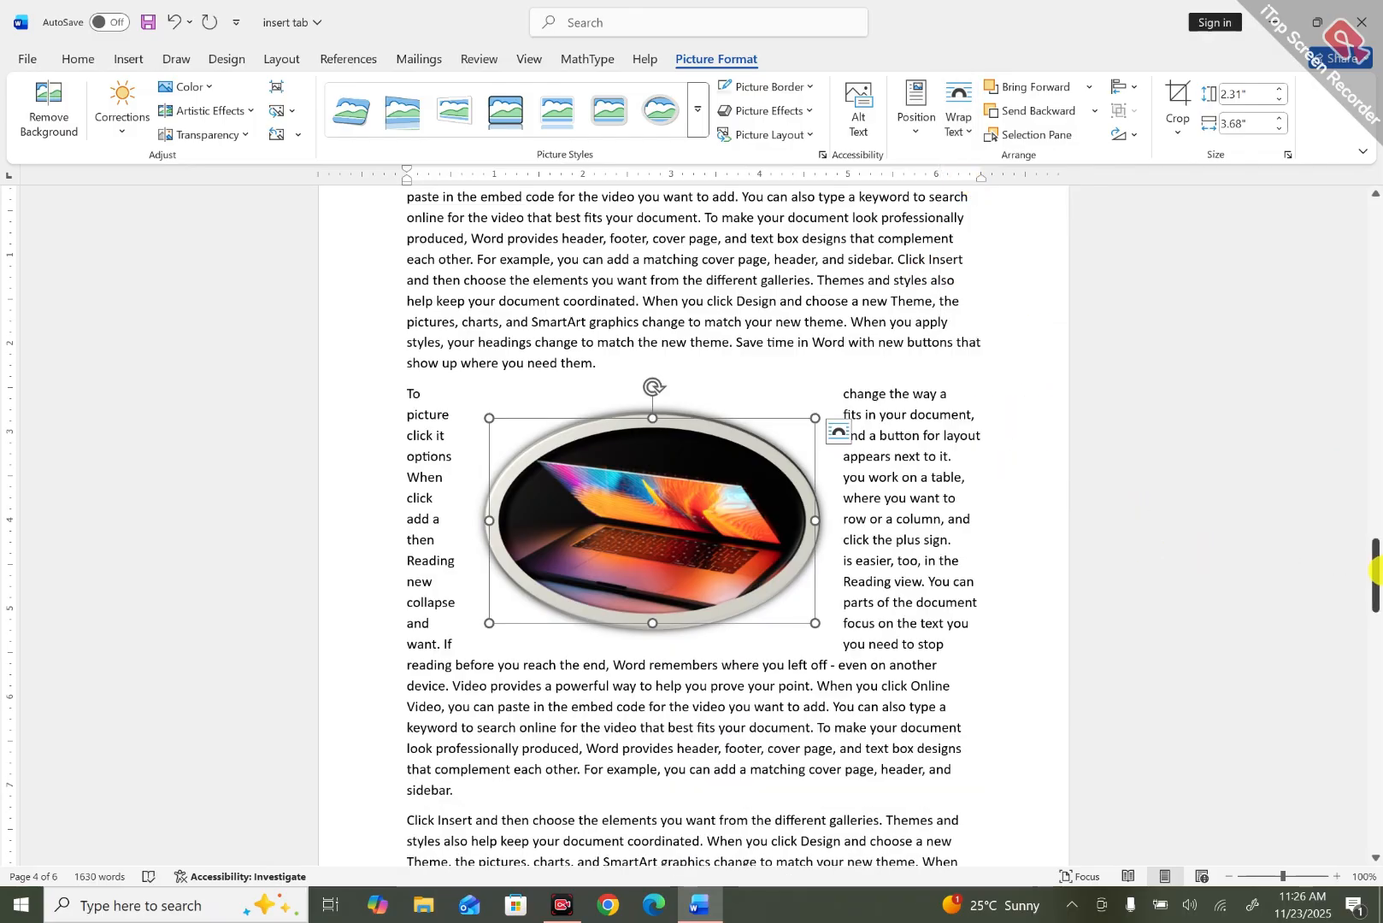
drag(1376, 577, 1373, 549)
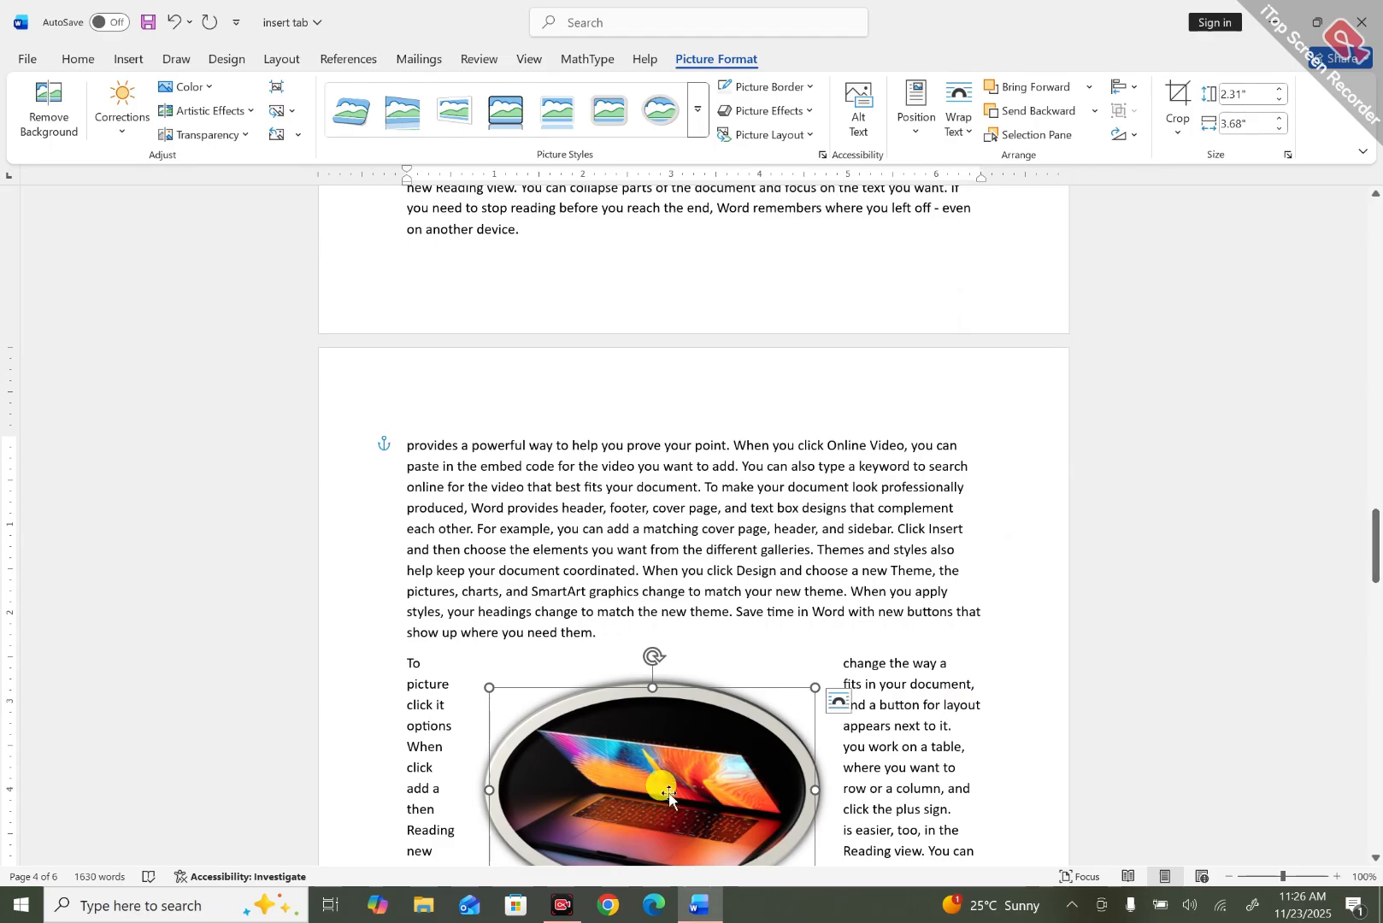
Move the oval picture into the left part of page 4's first paragraph and shrink it to about 2.37 by 1.49 inches.
drag(592, 690, 554, 590)
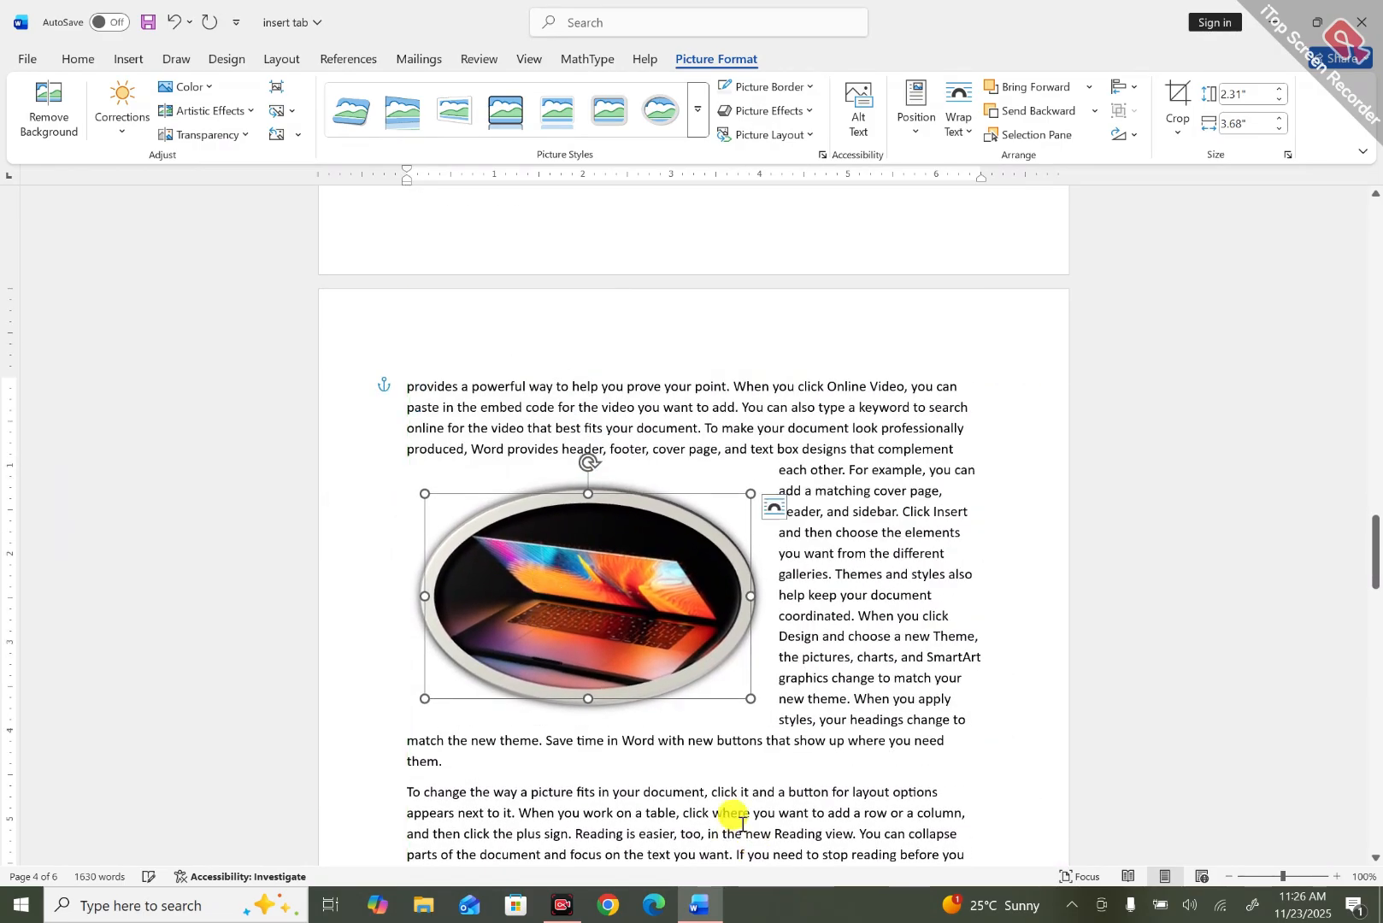
drag(745, 687, 597, 627)
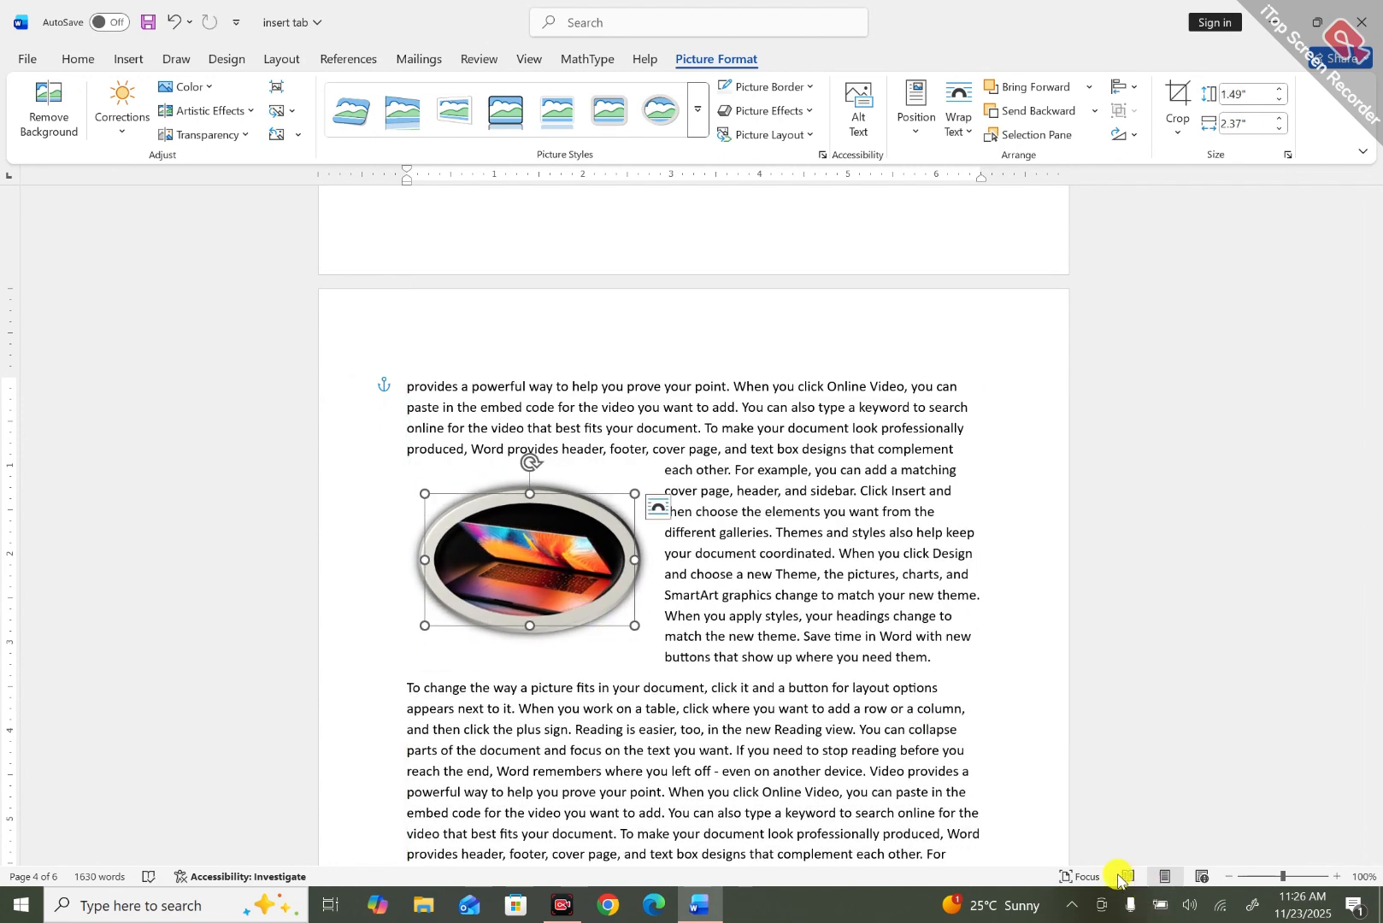
click(1055, 97)
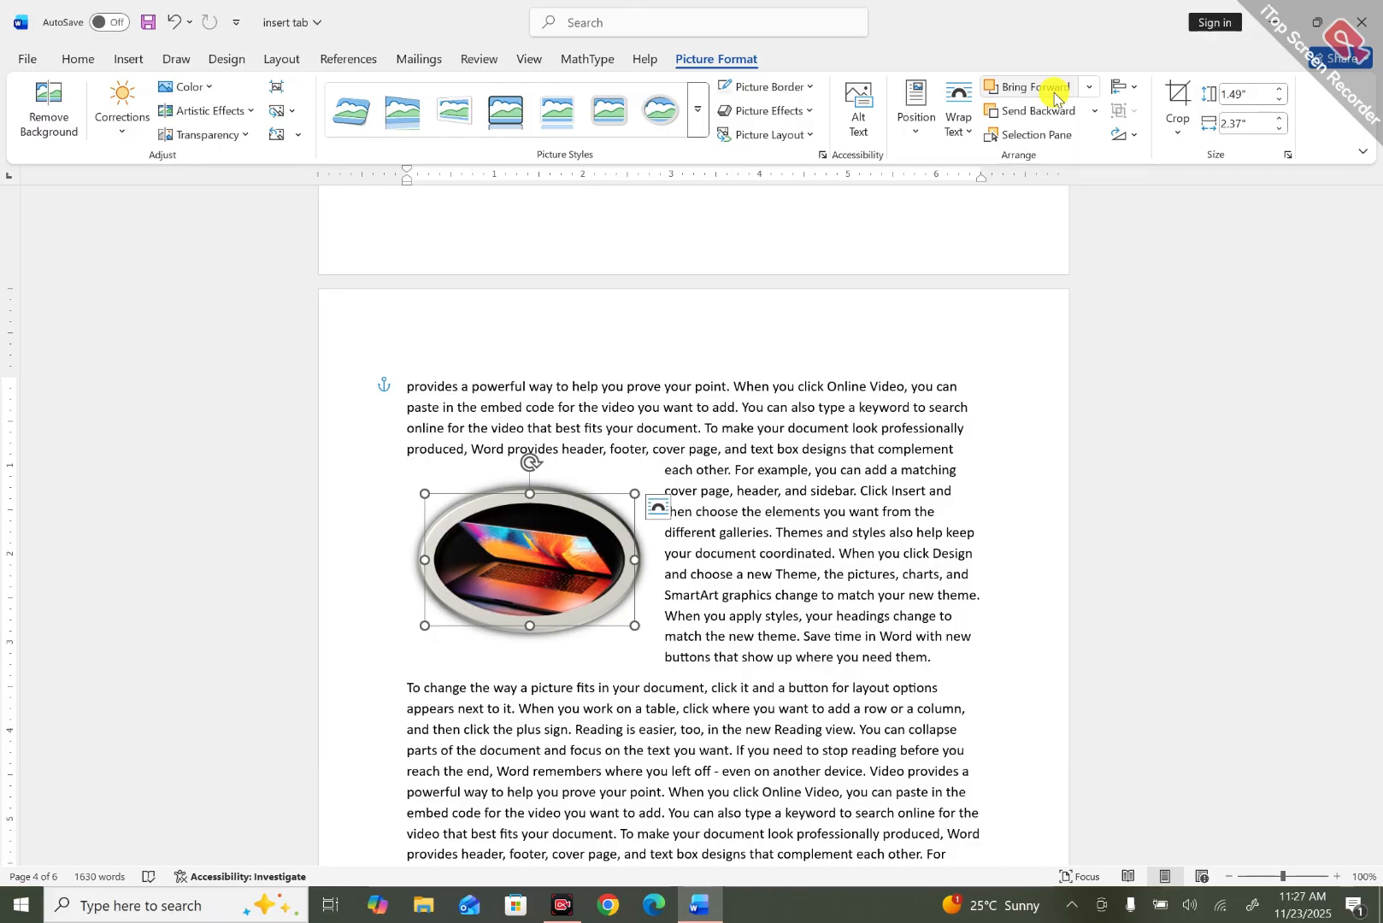
click(1027, 87)
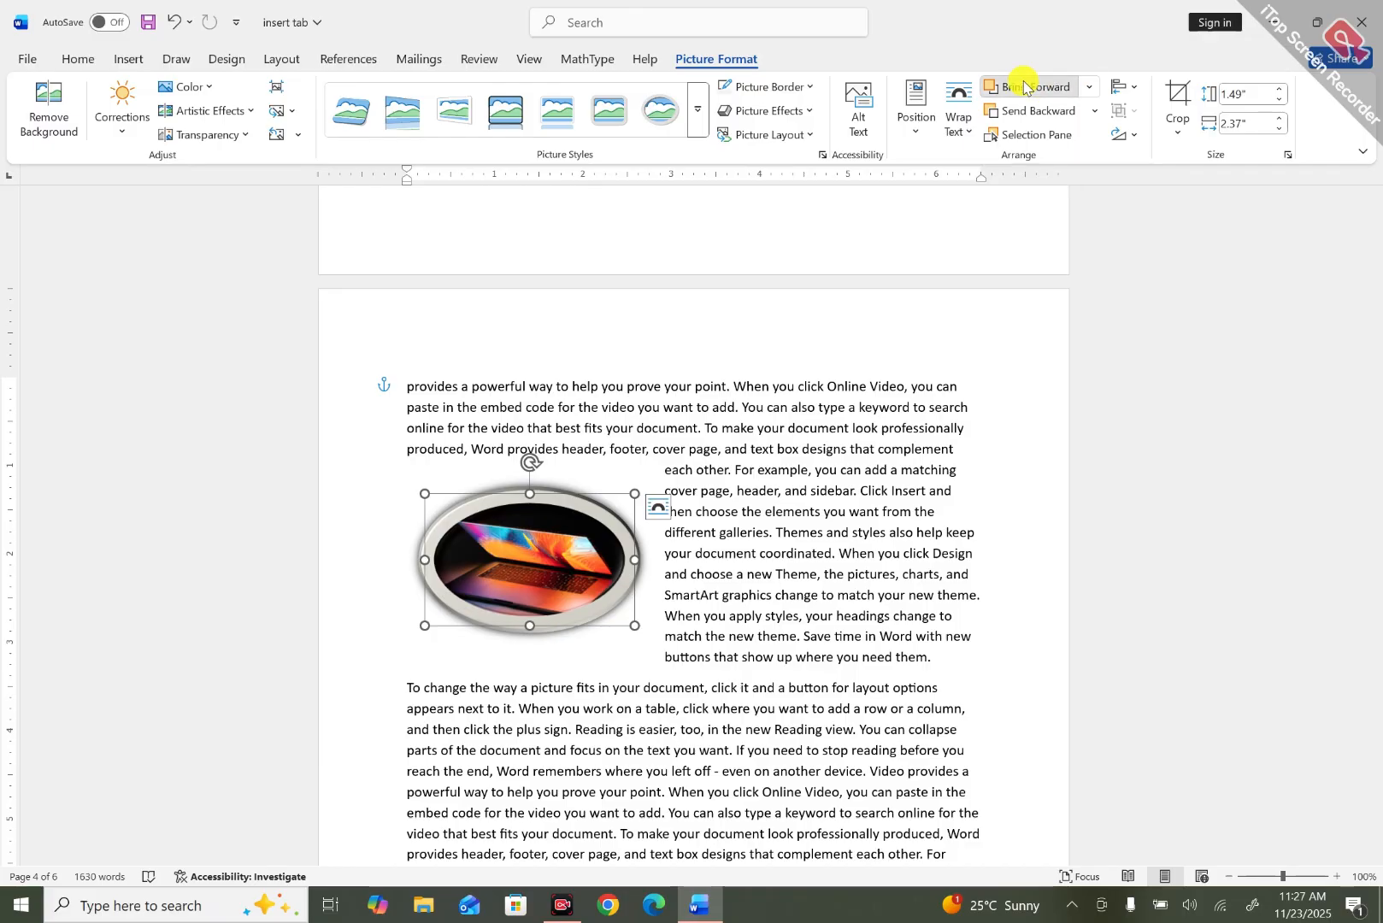
click(1039, 120)
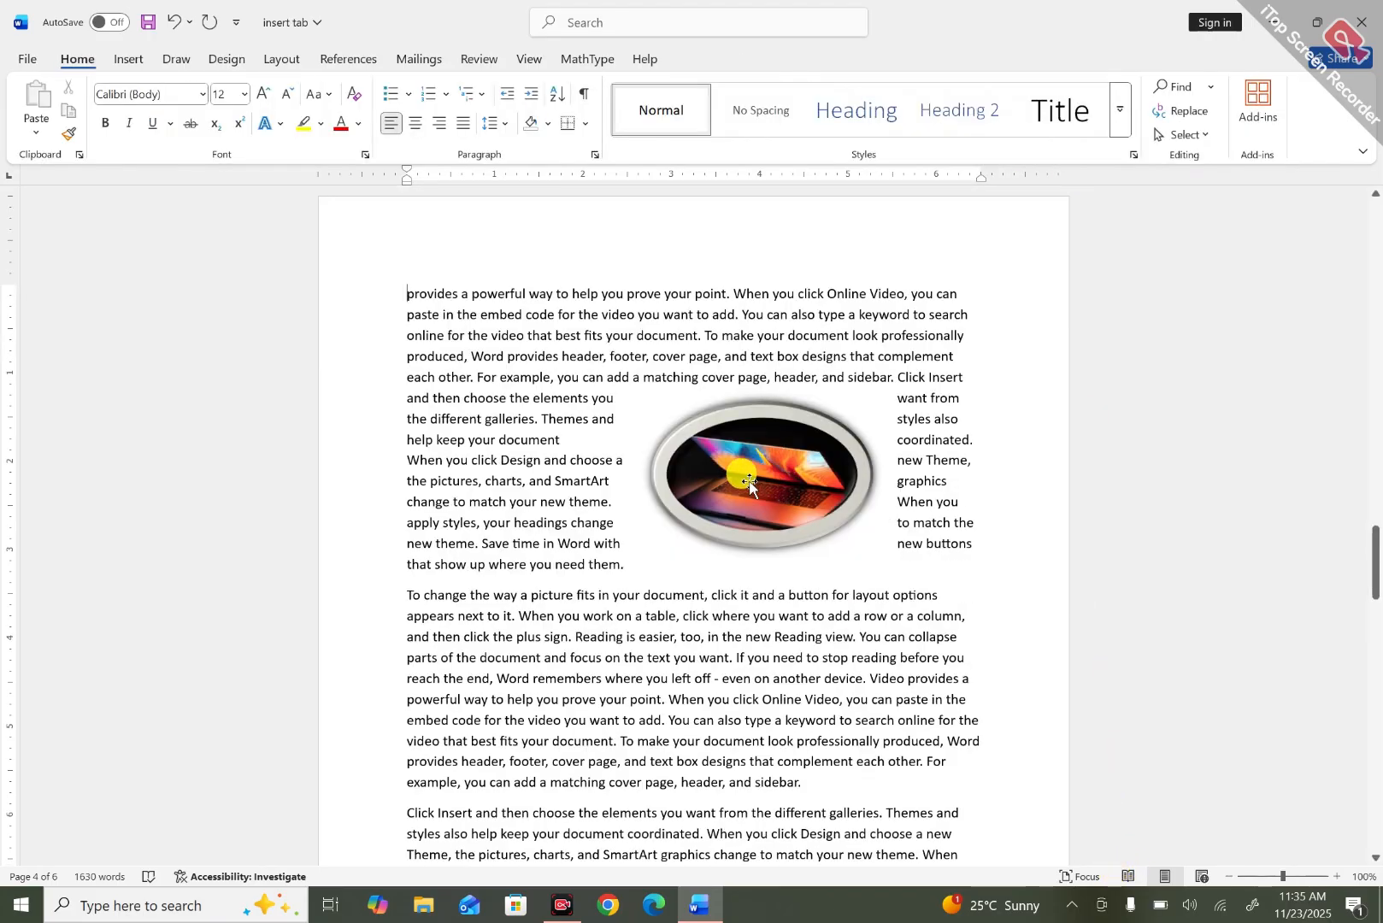
Insert the photo of two children, whose file name starts with "ppv6887442", from the Pictures folder on page 4.
click(749, 482)
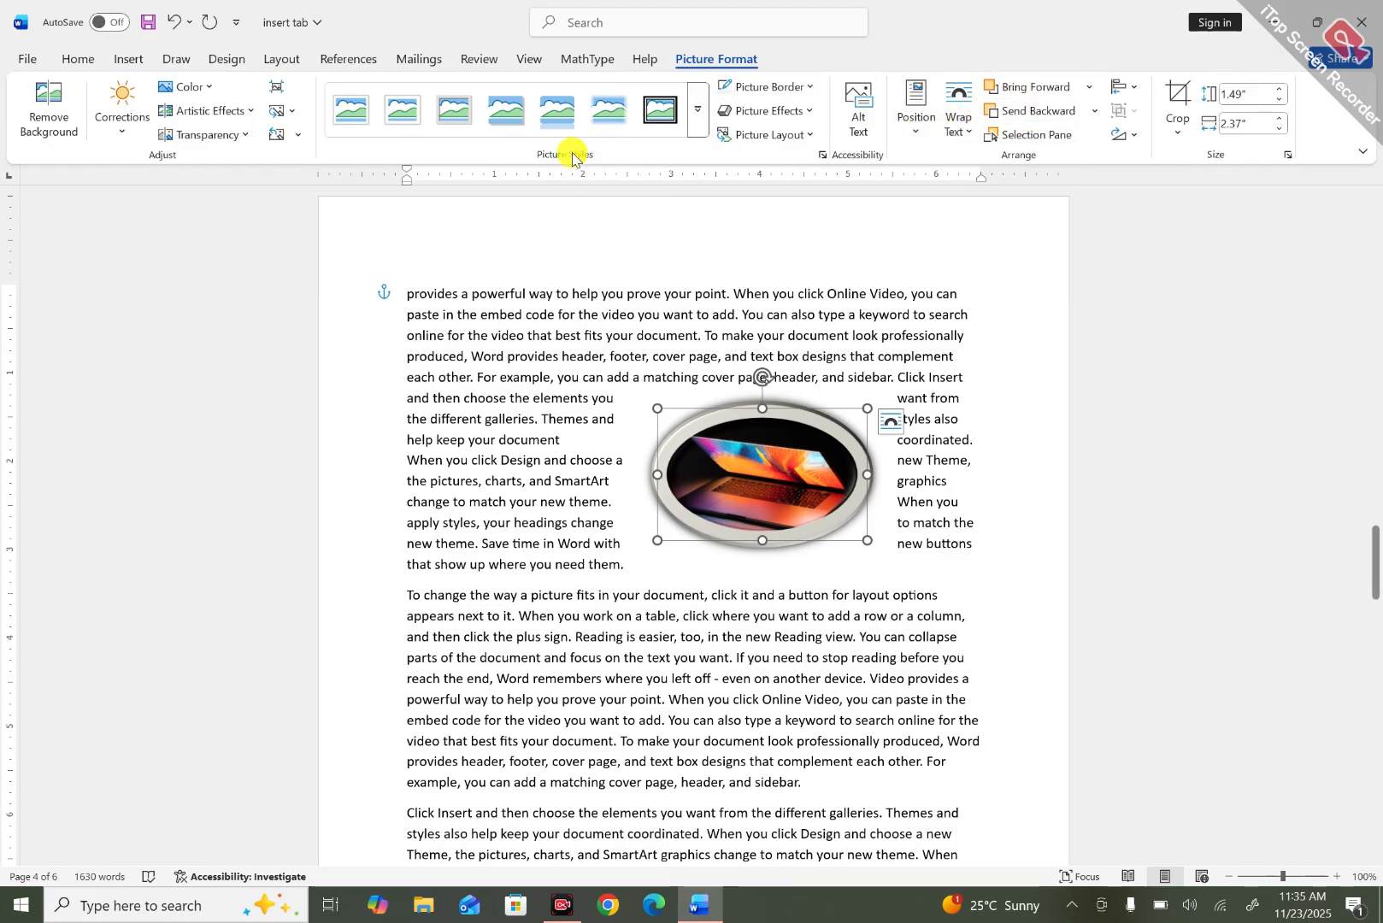
click(128, 58)
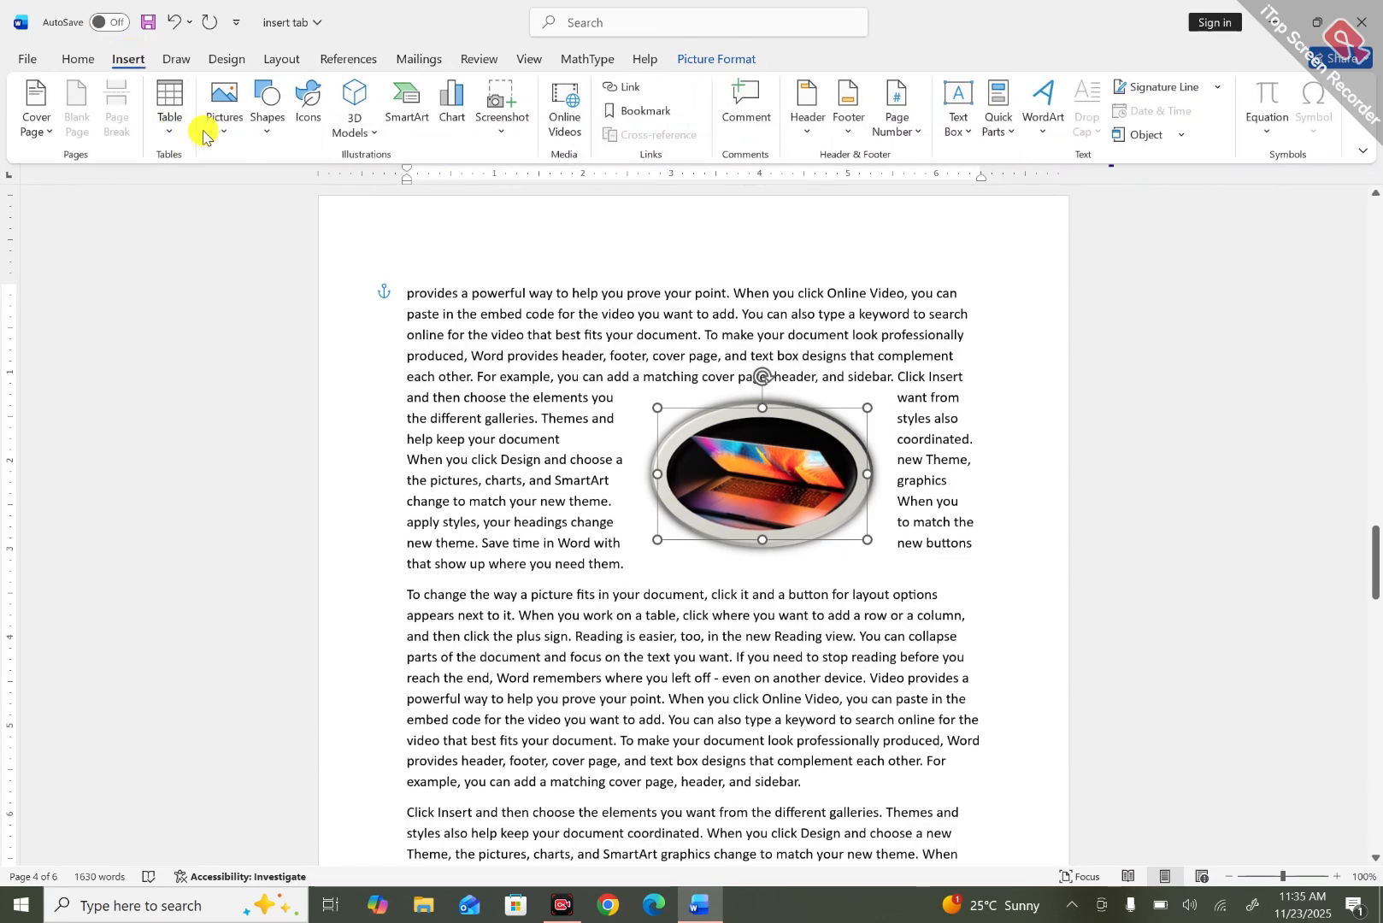
click(226, 111)
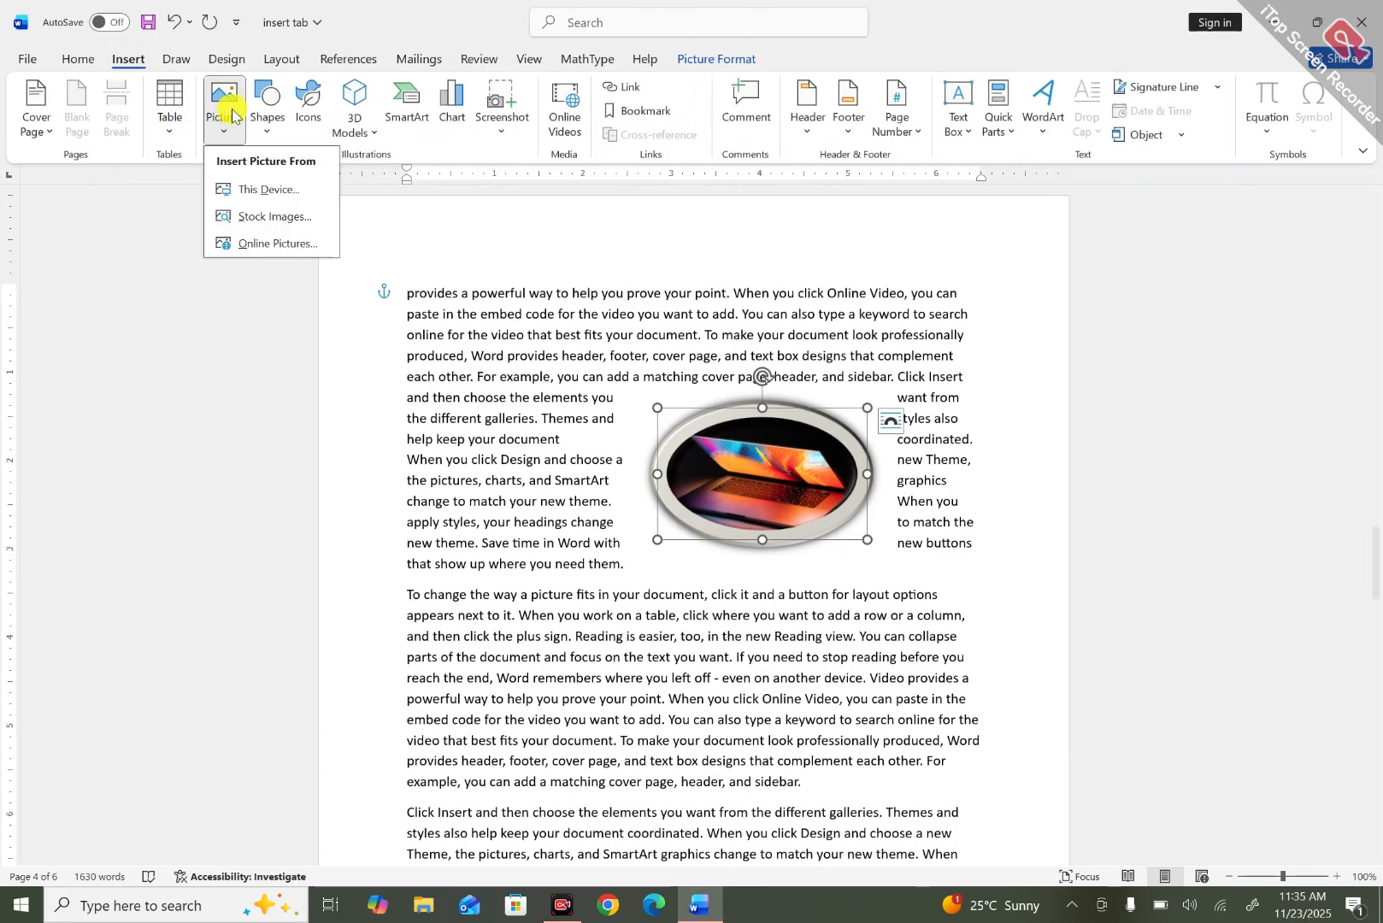
click(291, 188)
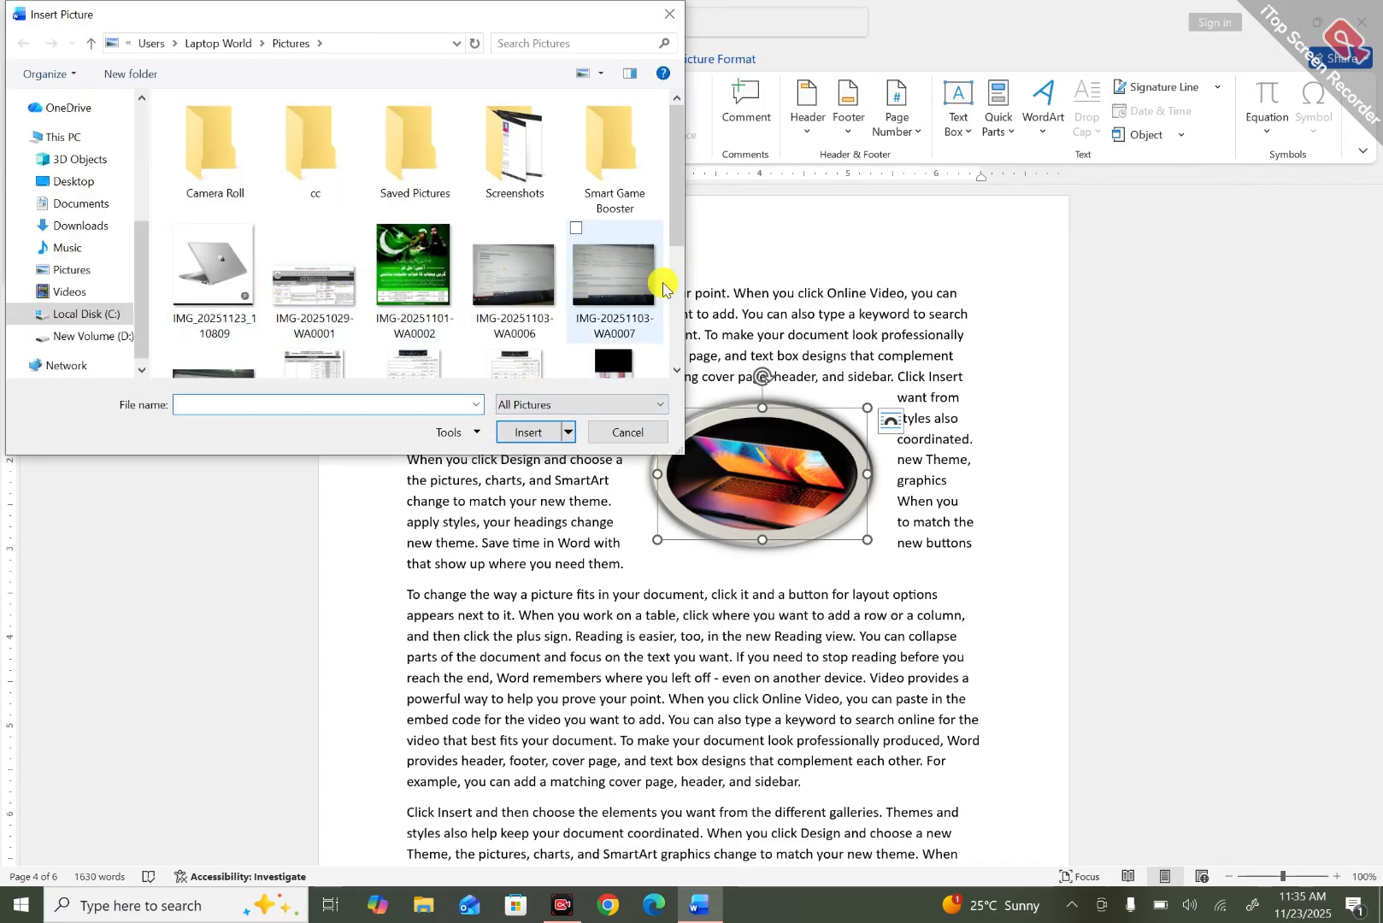
click(677, 295)
click(626, 137)
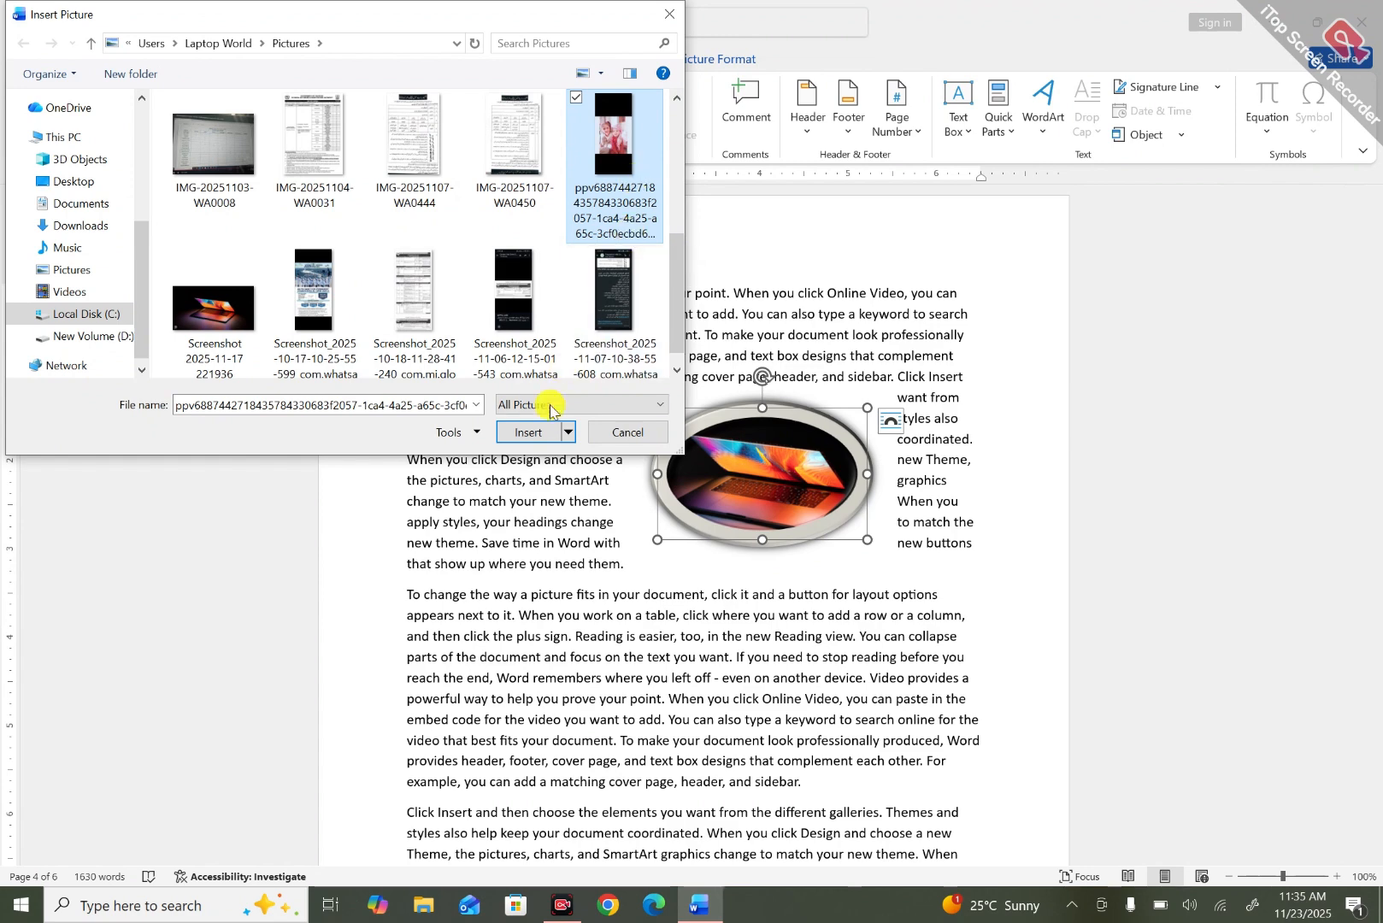
click(539, 433)
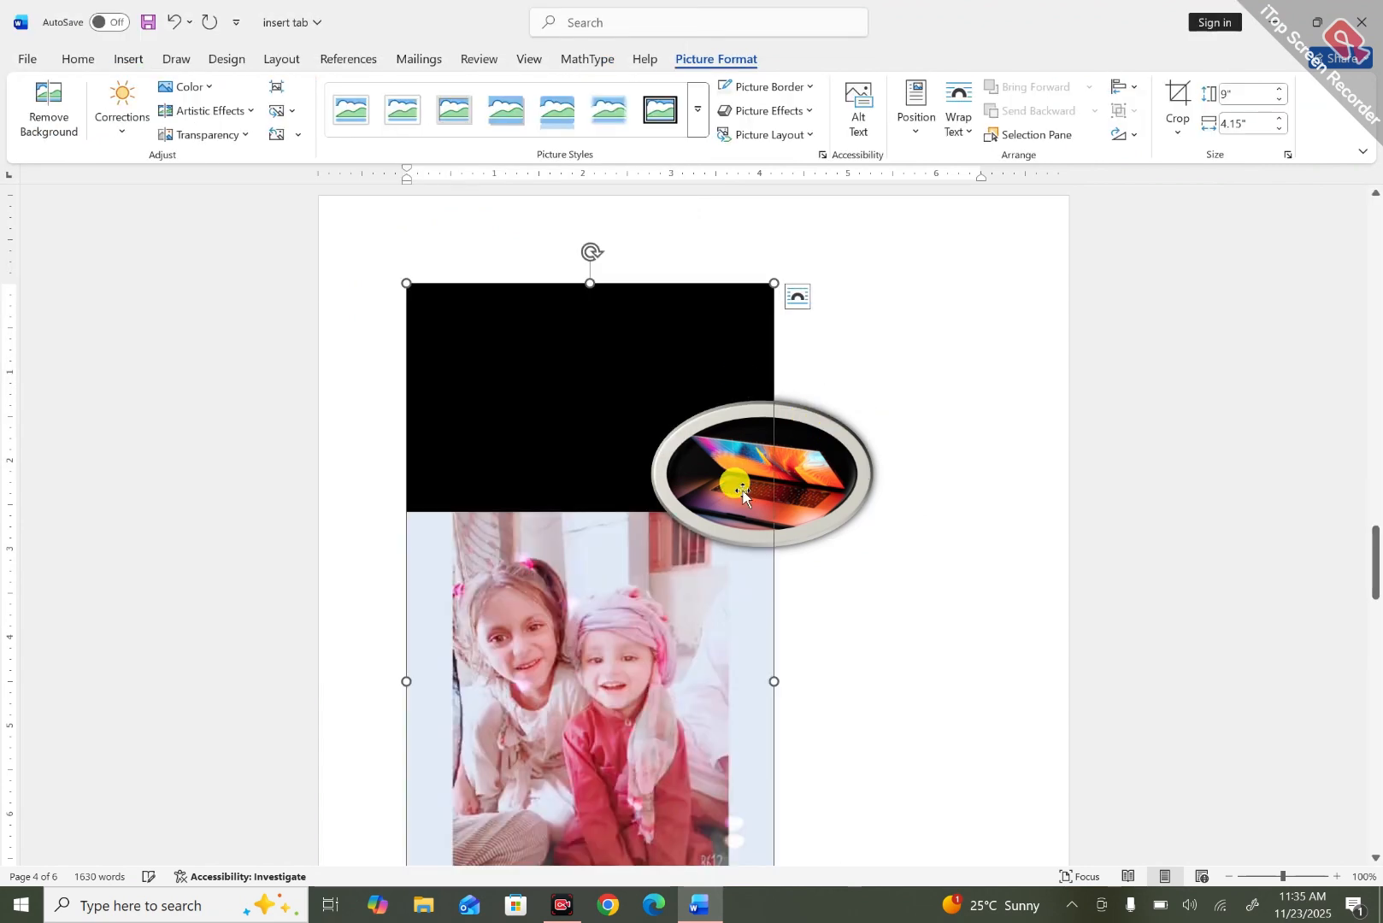
Crop the children's photo from its upper-right and lower-right corners to about 3.38 inches wide and 4.01 inches high.
click(1178, 94)
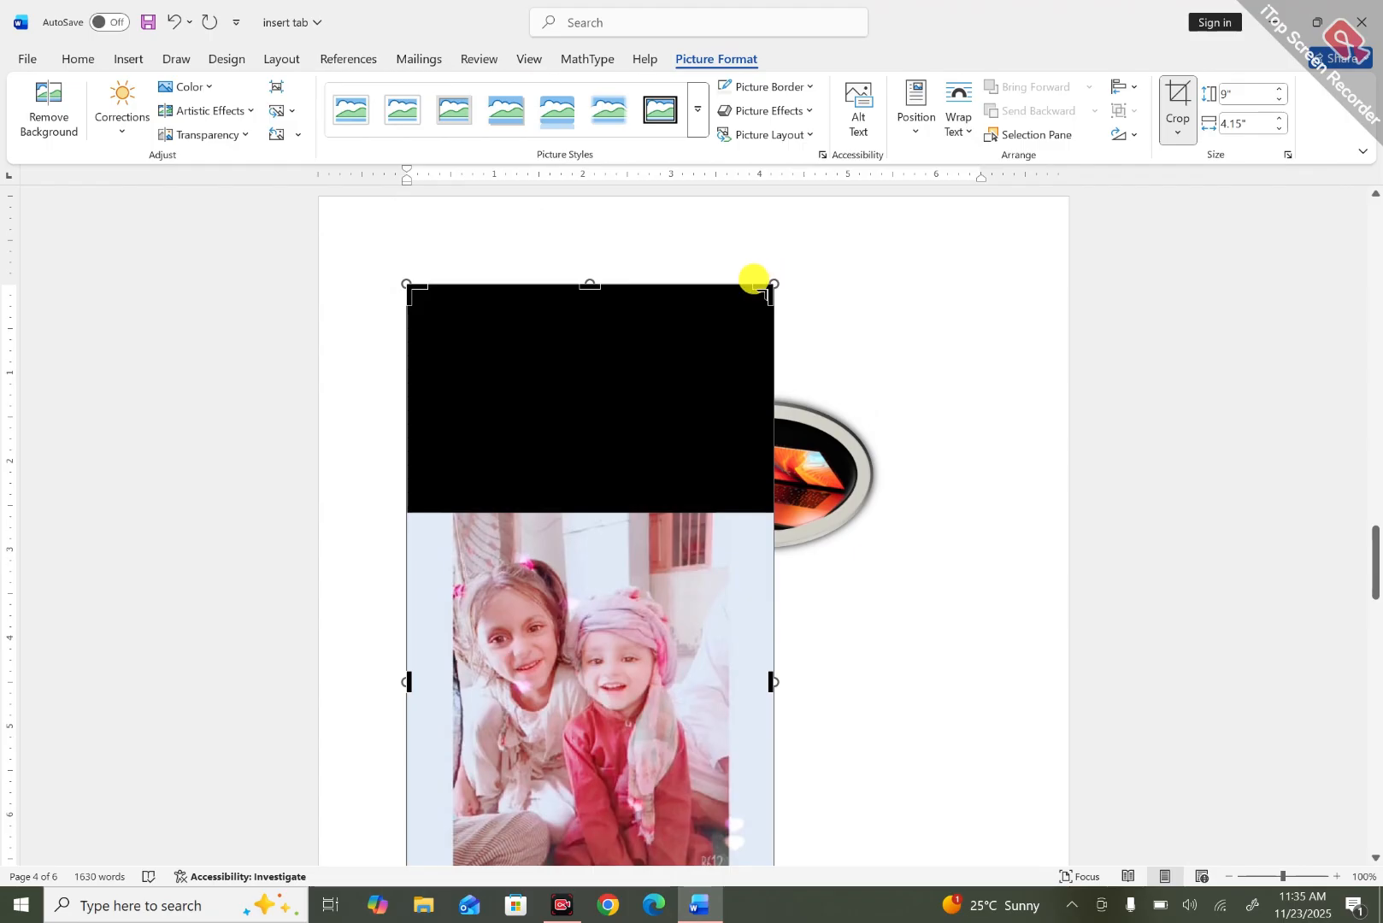
drag(767, 289, 734, 517)
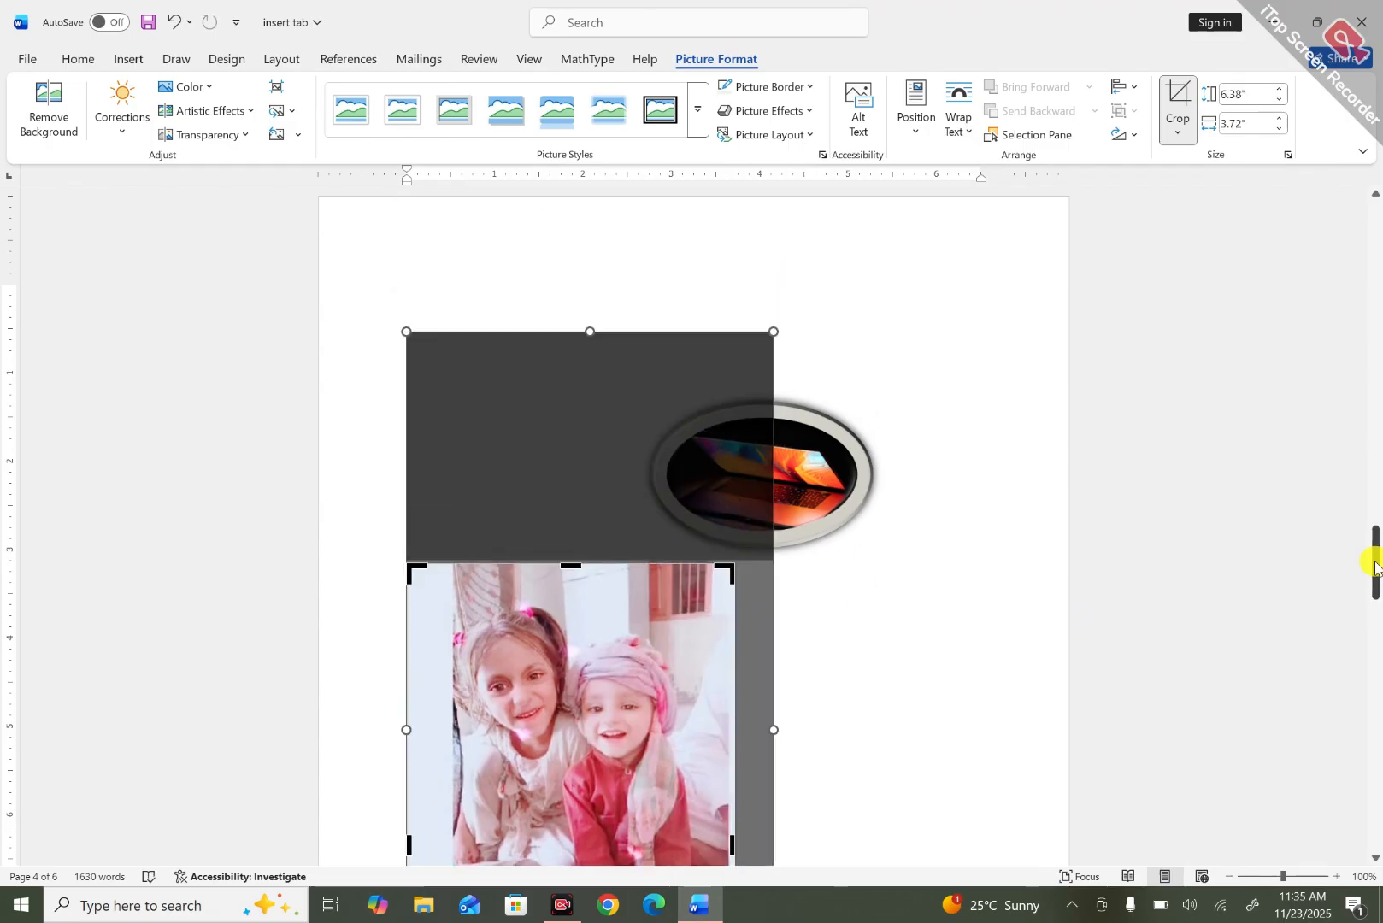
drag(1375, 566, 1373, 617)
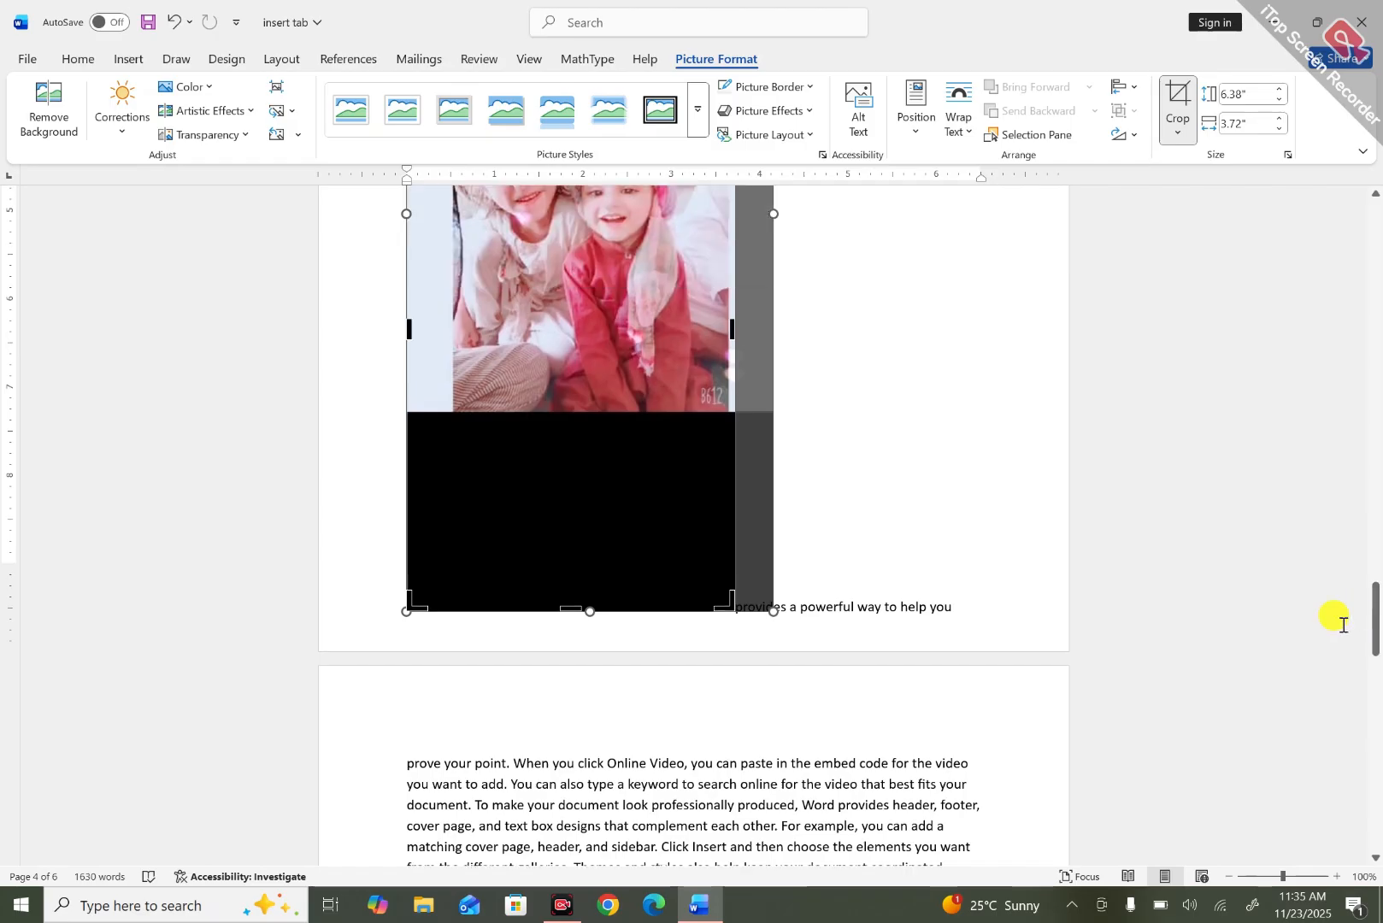
drag(729, 605, 704, 402)
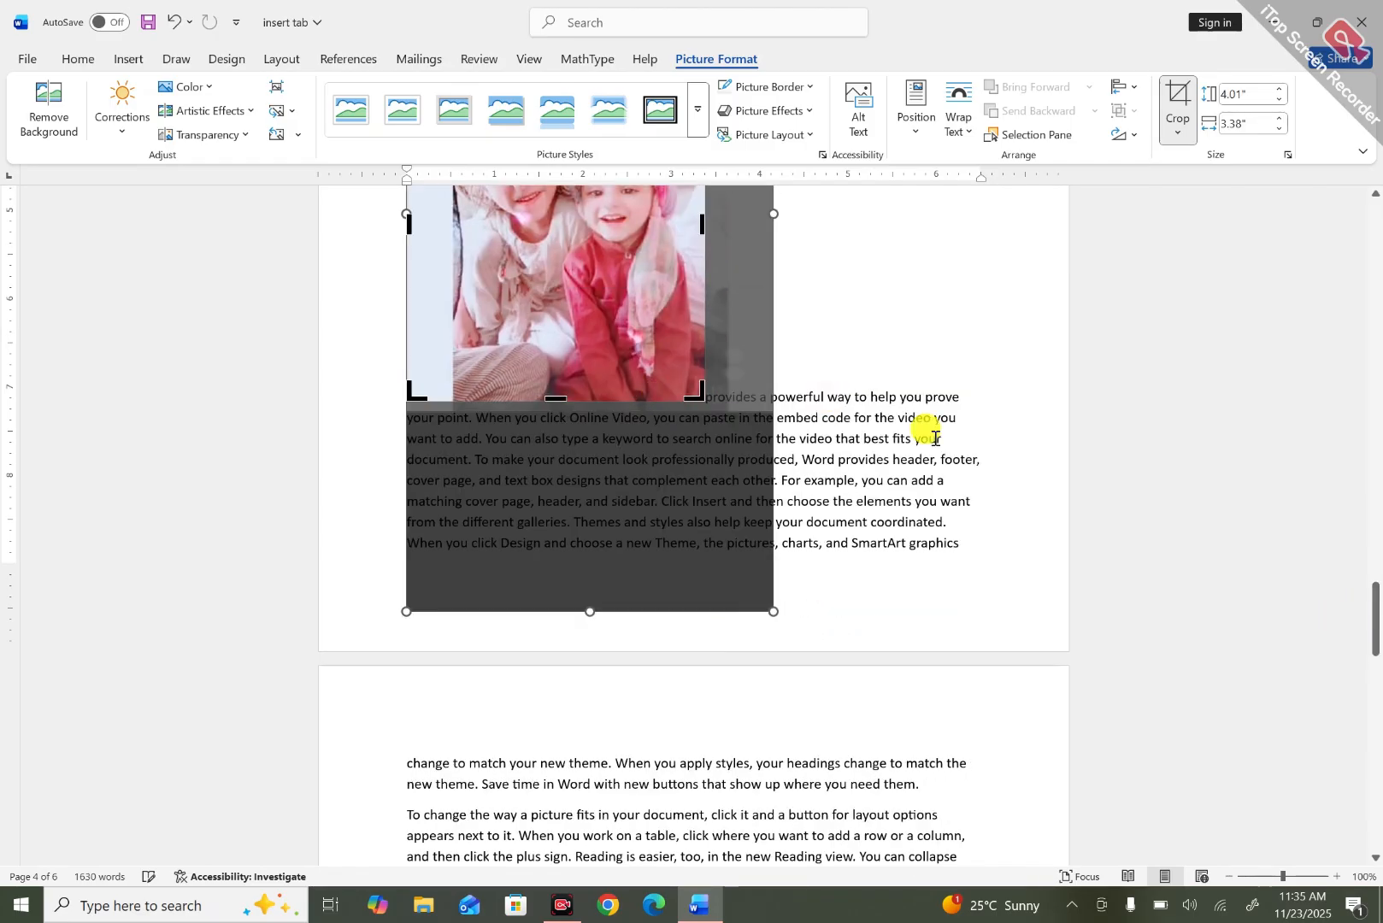
click(821, 540)
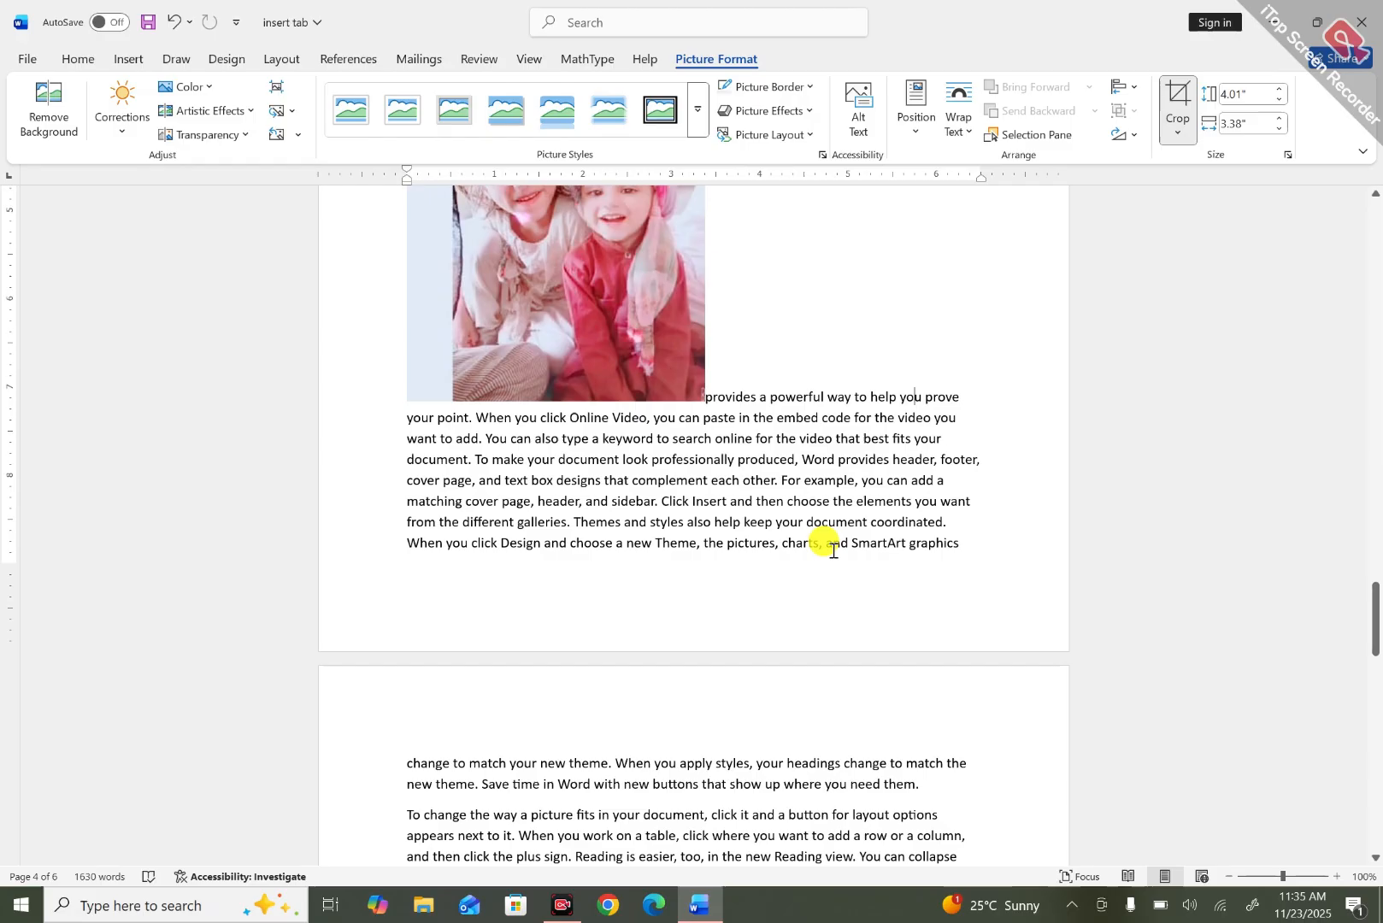
Shrink the children's photo to about 2.43 by 2.89 inches and set its text wrapping to In Front of Text.
click(692, 384)
drag(692, 383, 592, 301)
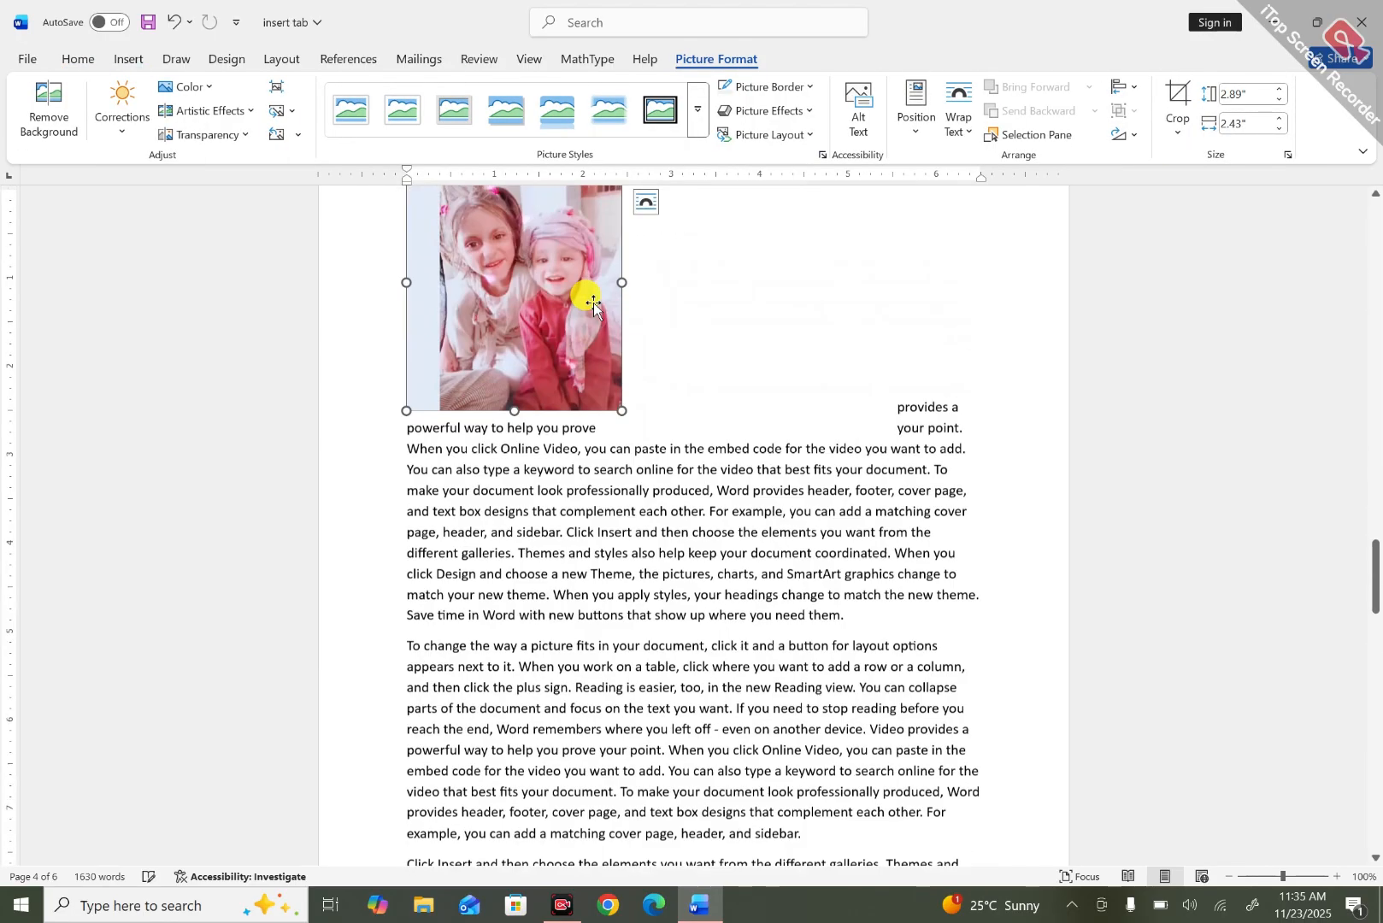
drag(1376, 575, 1369, 549)
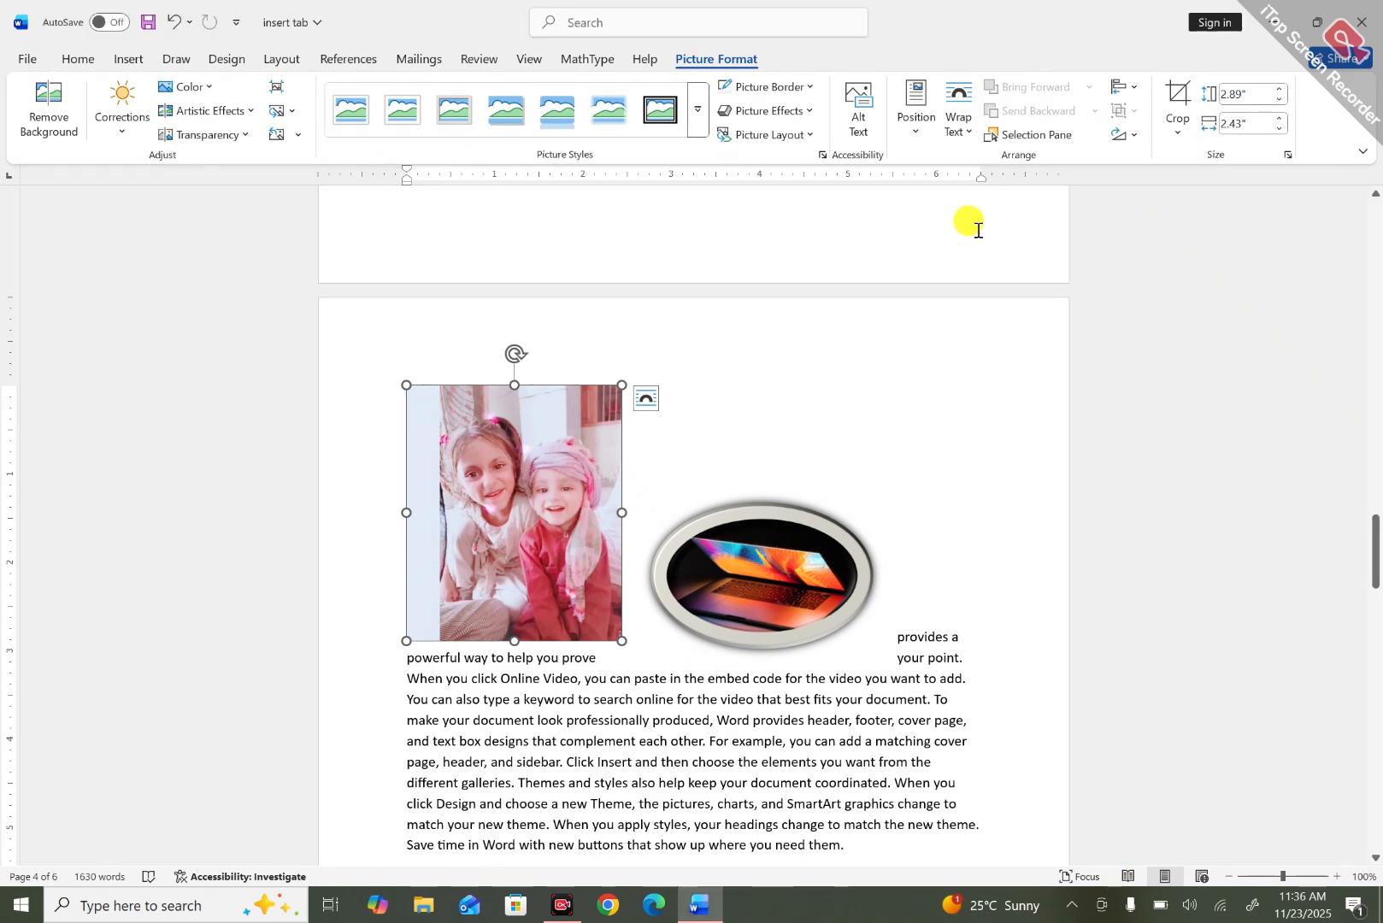
click(961, 134)
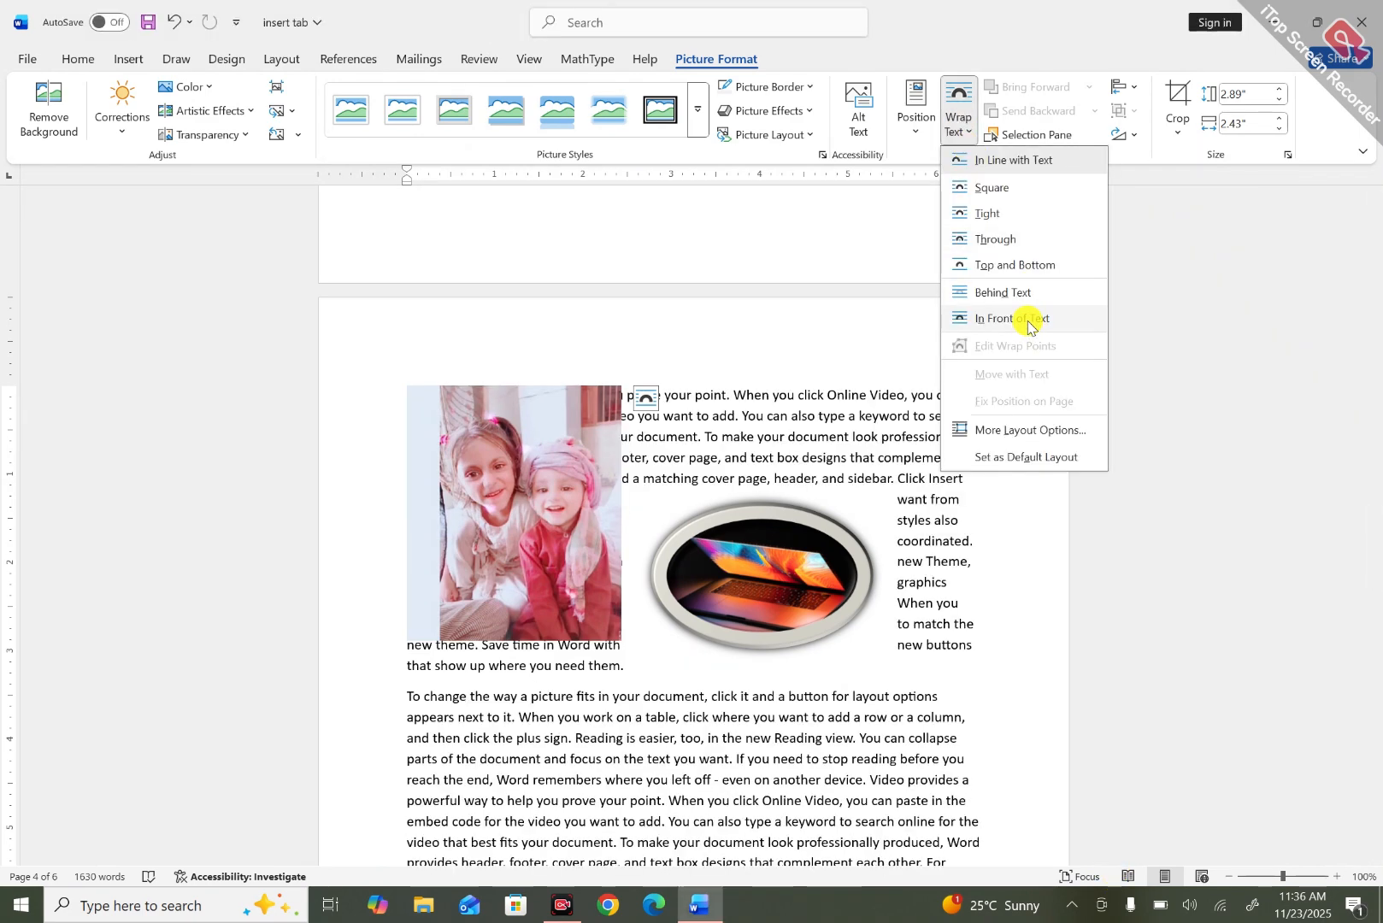
click(1030, 318)
Move the children's photo partly over the oval laptop picture and send it backward one level.
drag(549, 461, 808, 655)
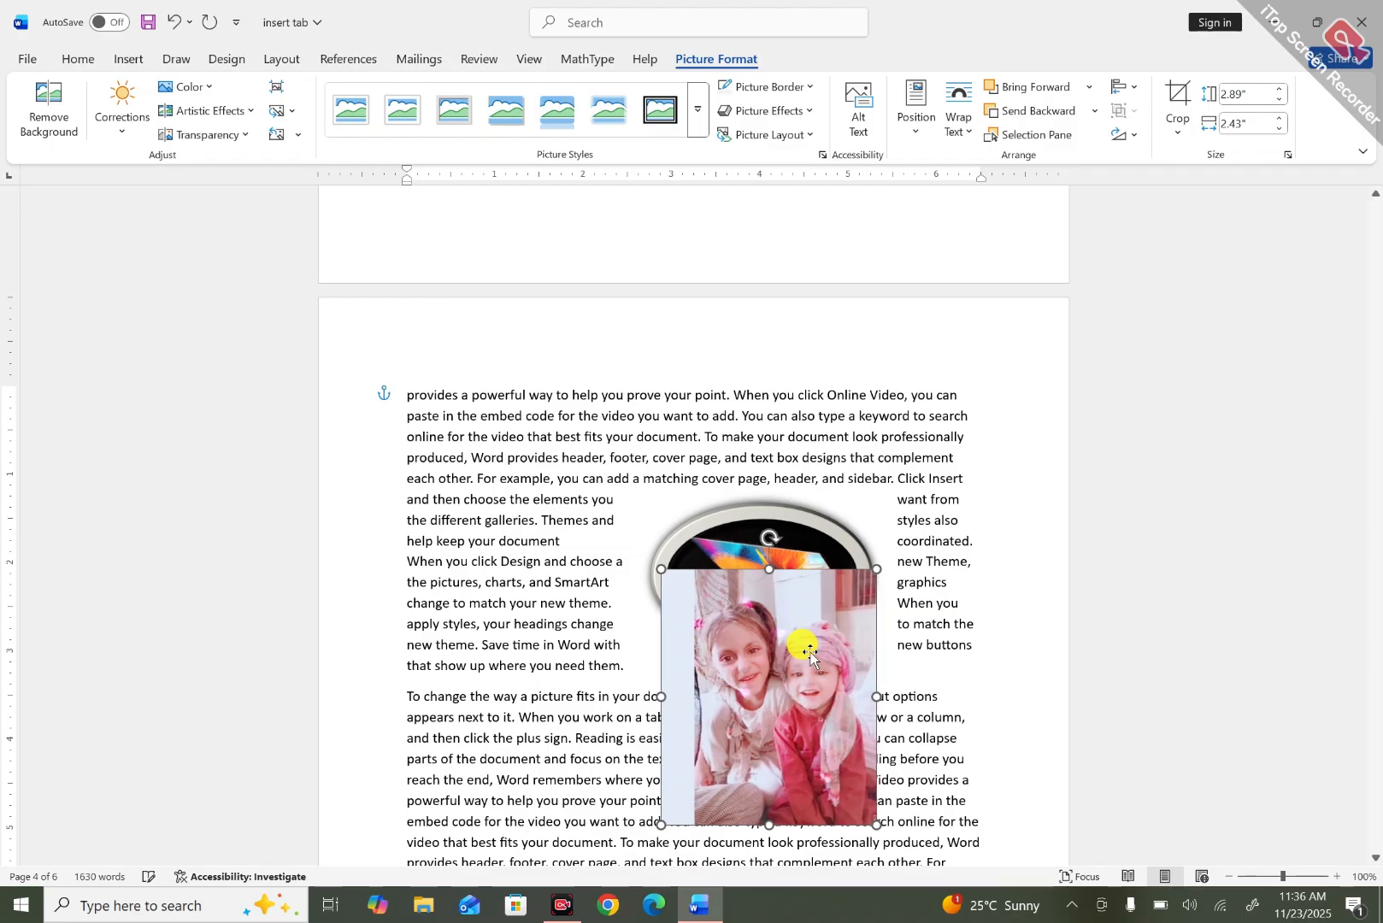
click(1094, 111)
click(1071, 135)
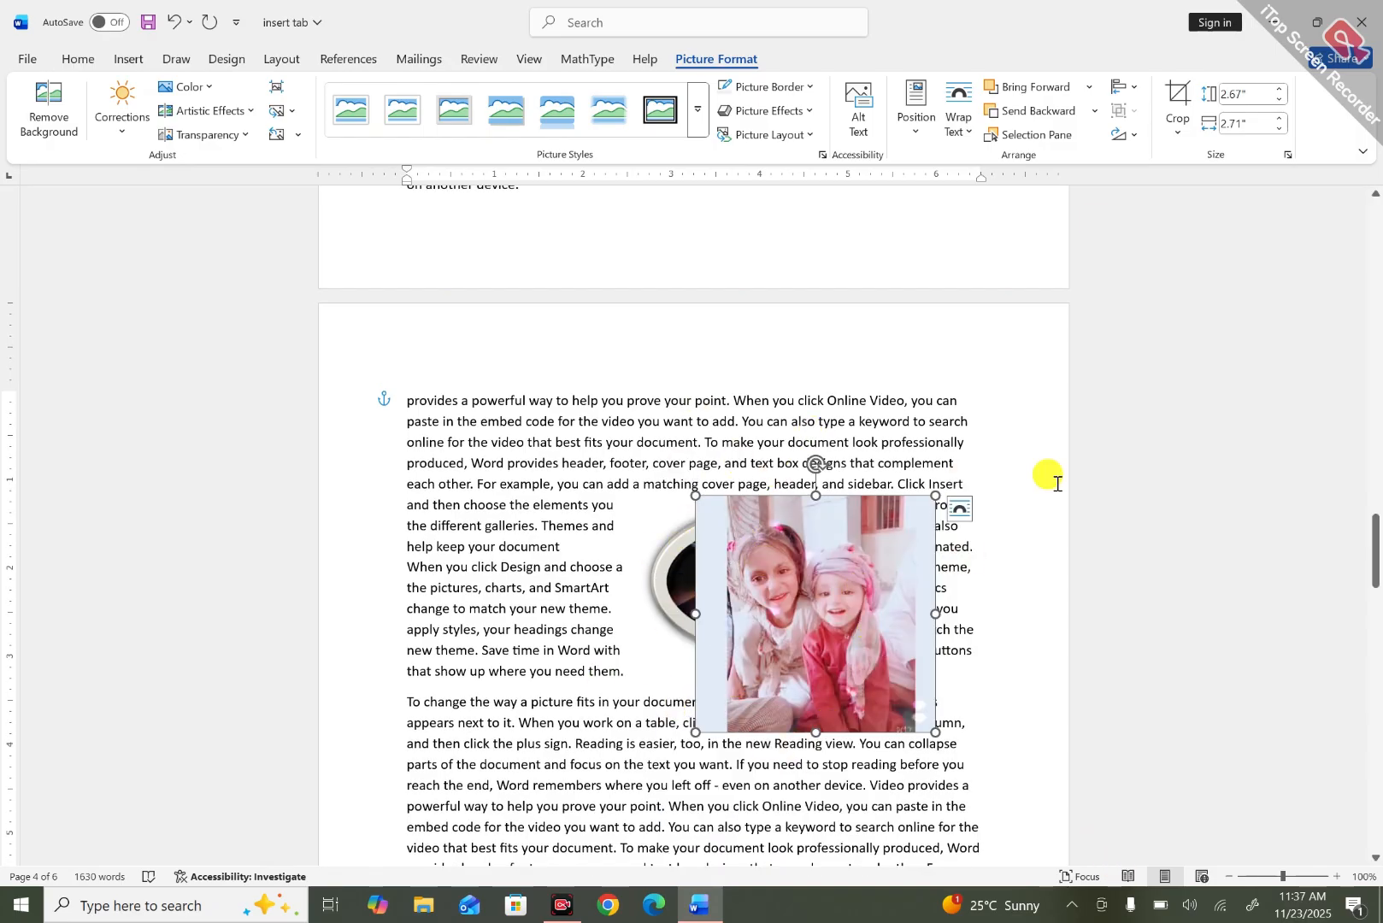
Send the children's photo behind the oval laptop picture, bring it forward again, and move it over the start of page 4's text.
click(1044, 118)
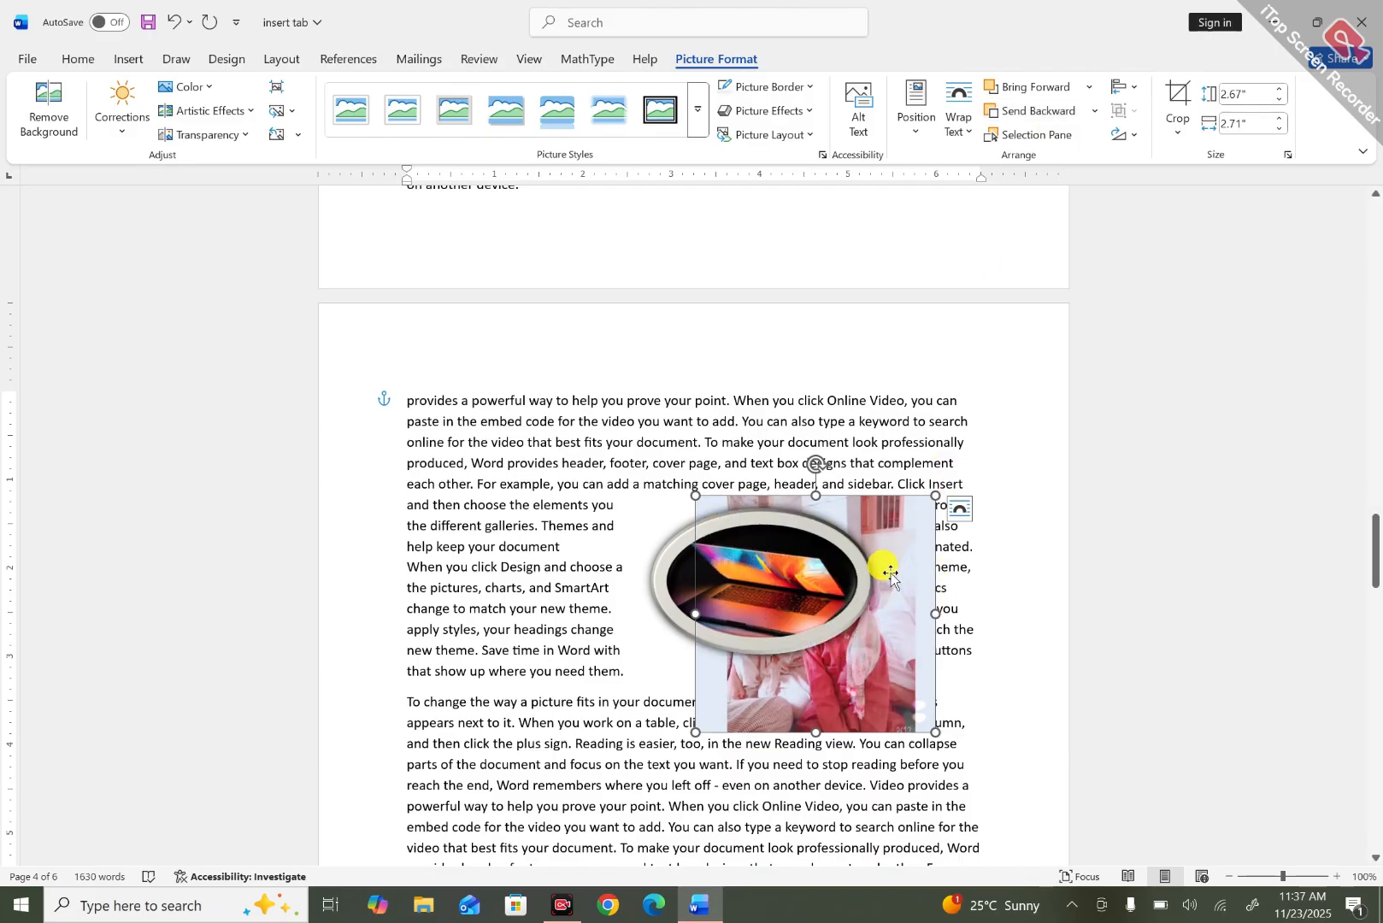
click(1024, 89)
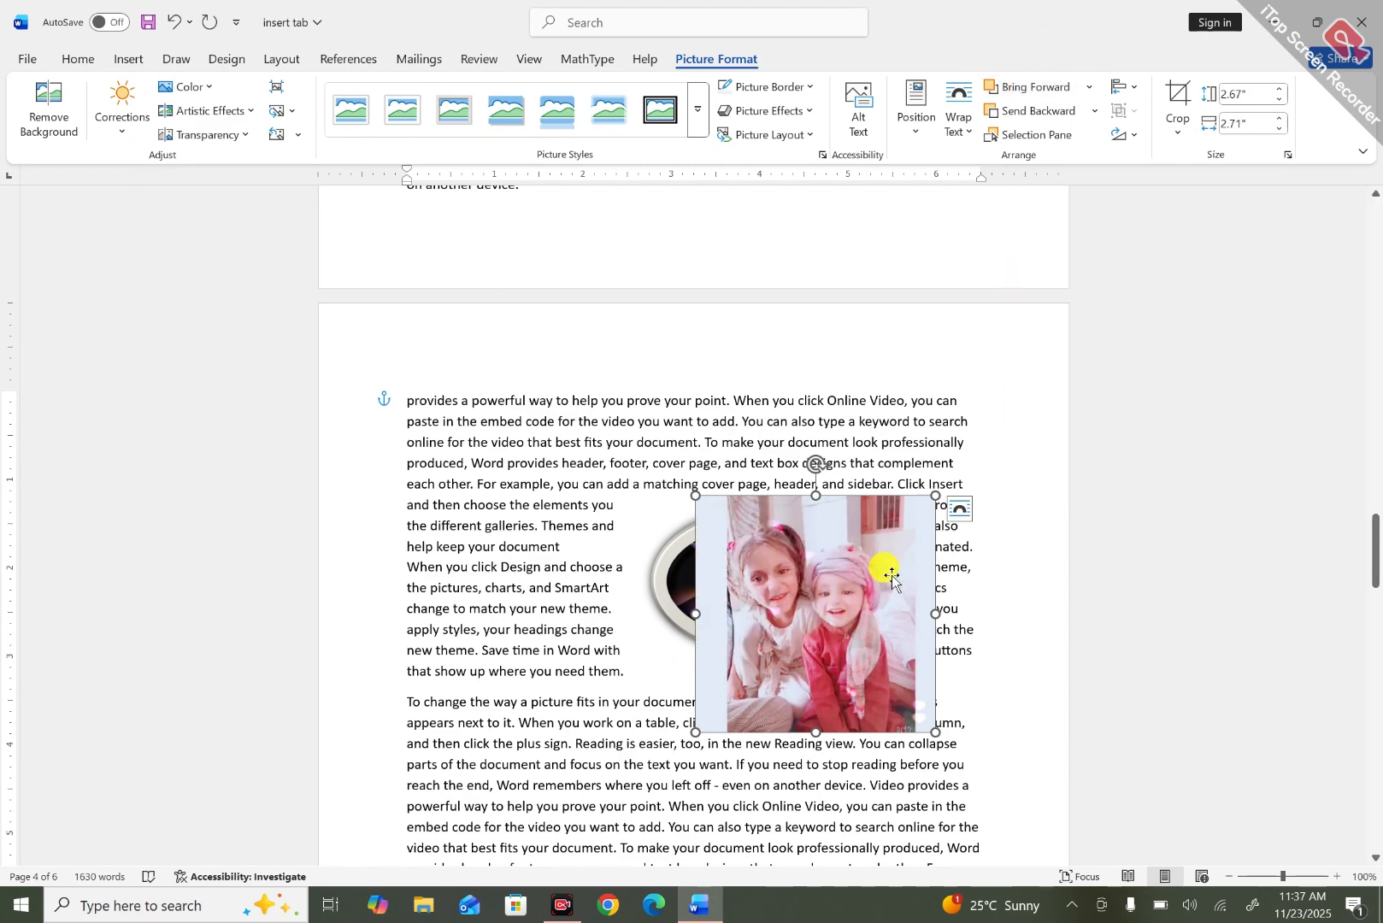
drag(892, 576, 582, 463)
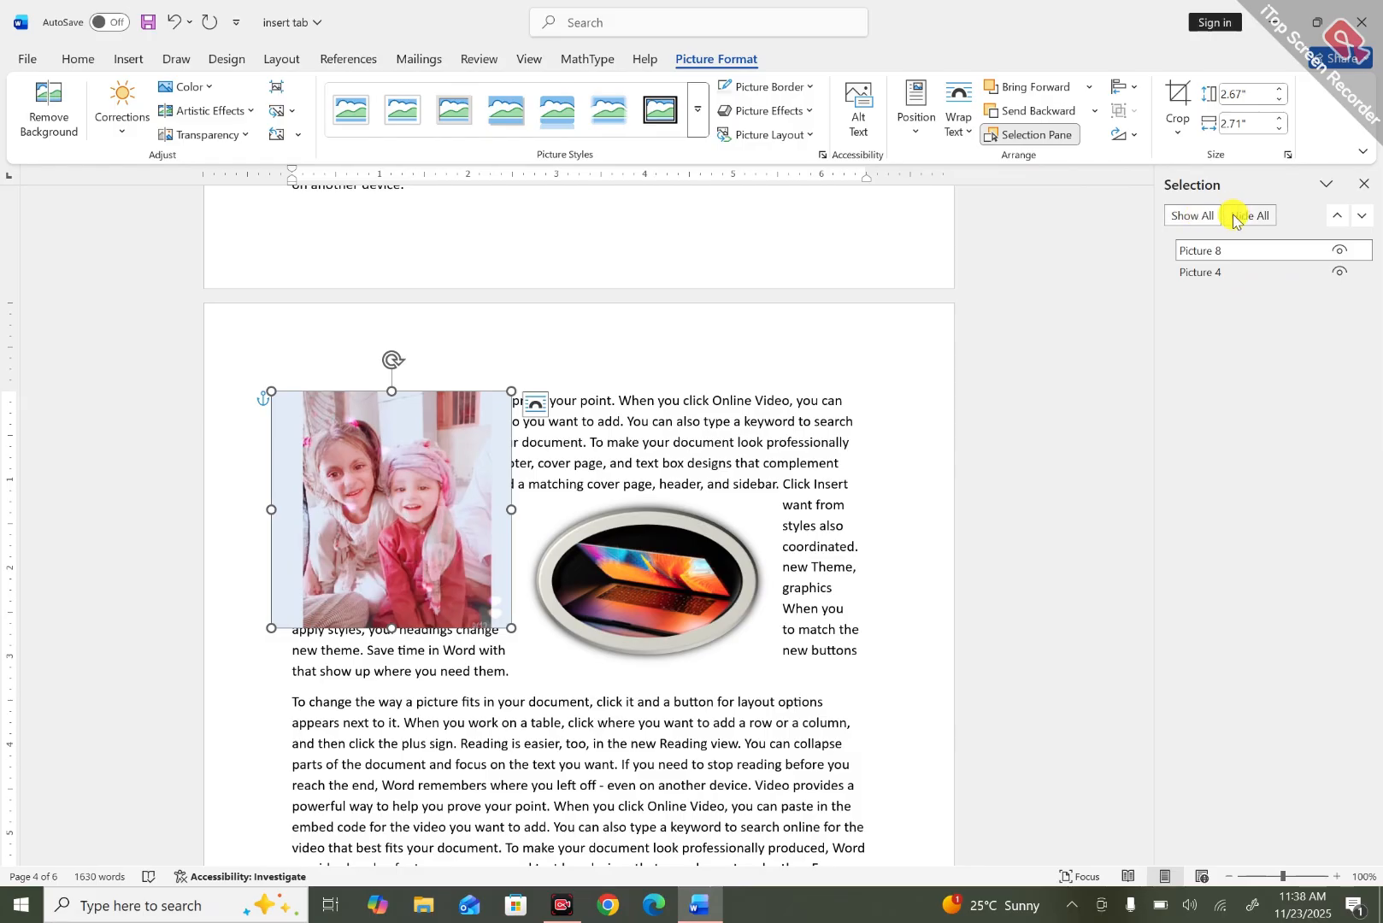
Use the Selection pane to hide and reshow both pictures, and toggle the visibility of Picture 8 and Picture 4 individually.
click(1262, 218)
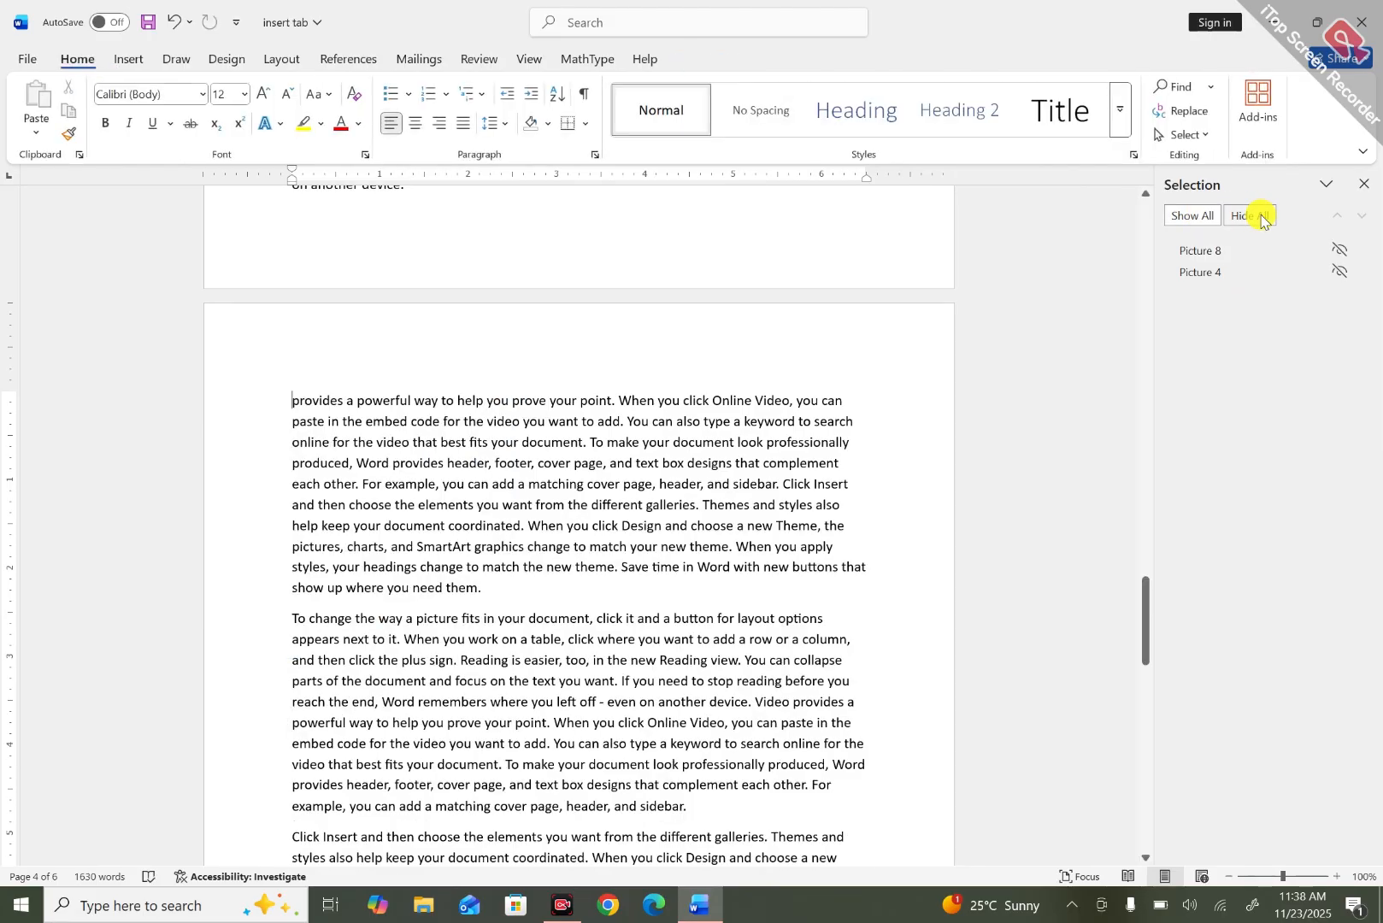
click(1338, 252)
click(1338, 270)
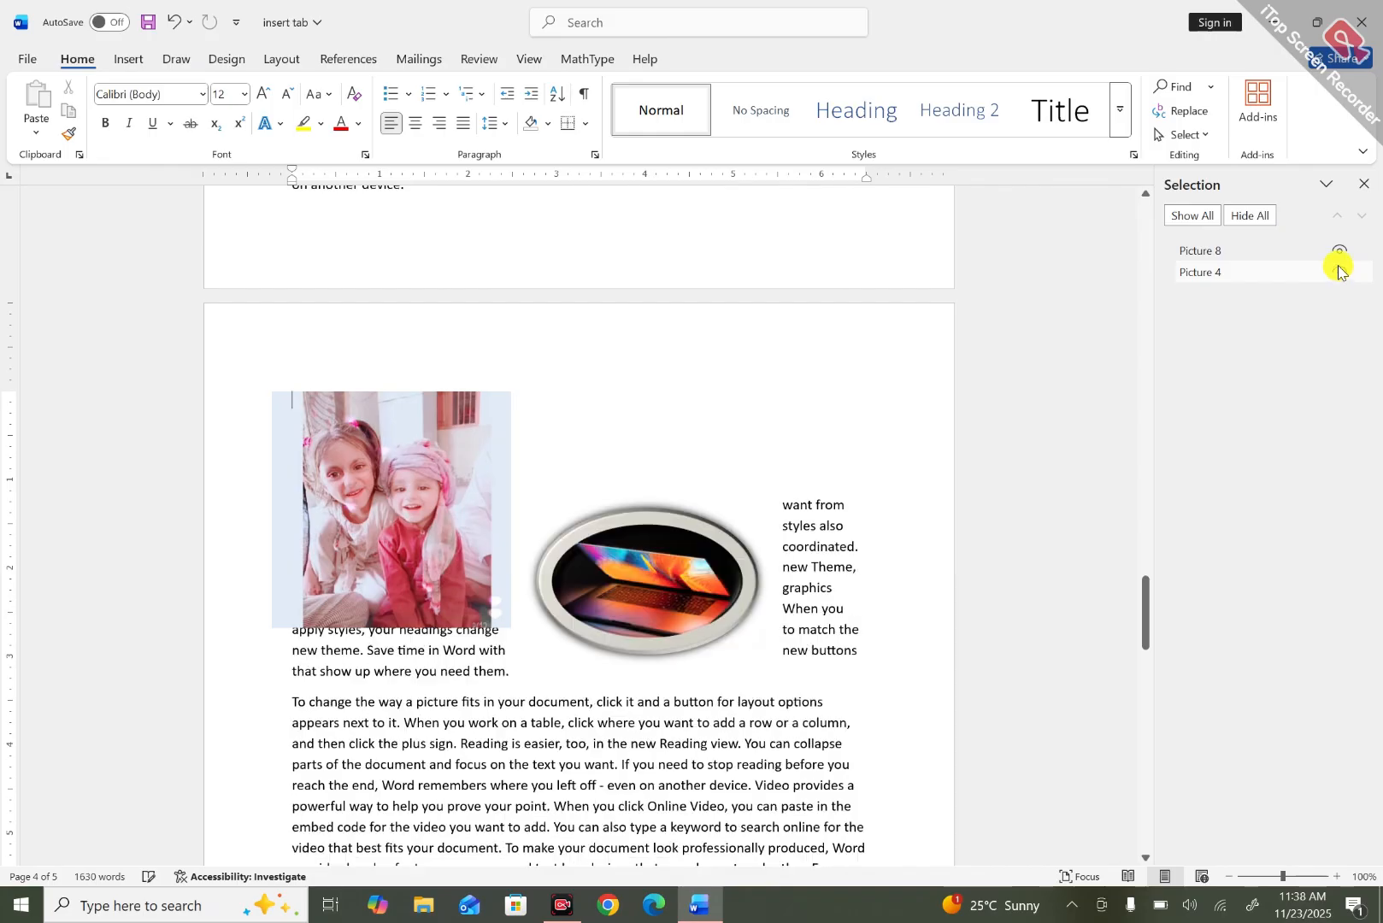
click(1338, 254)
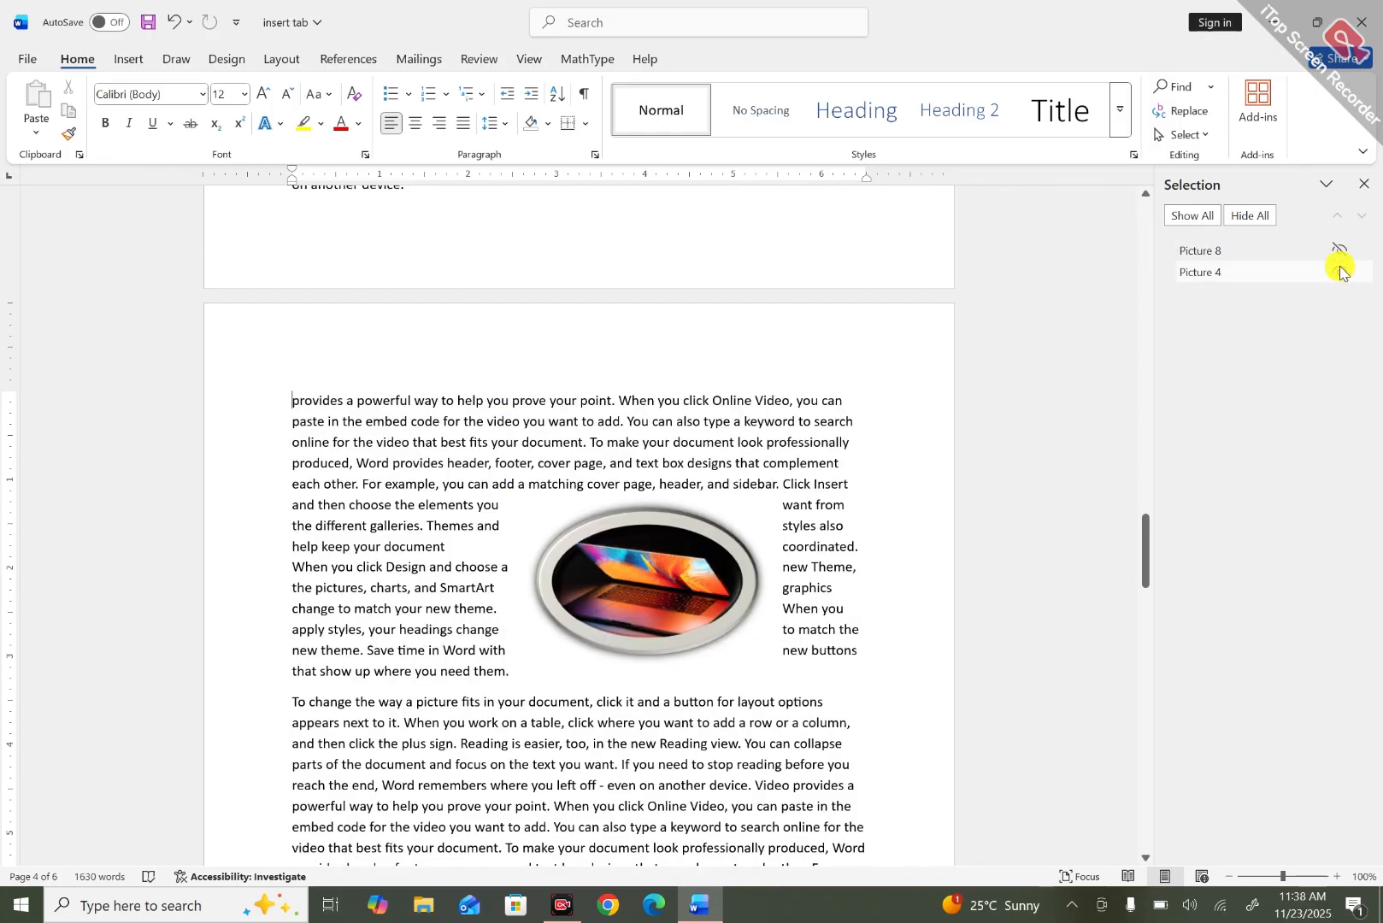
click(1338, 270)
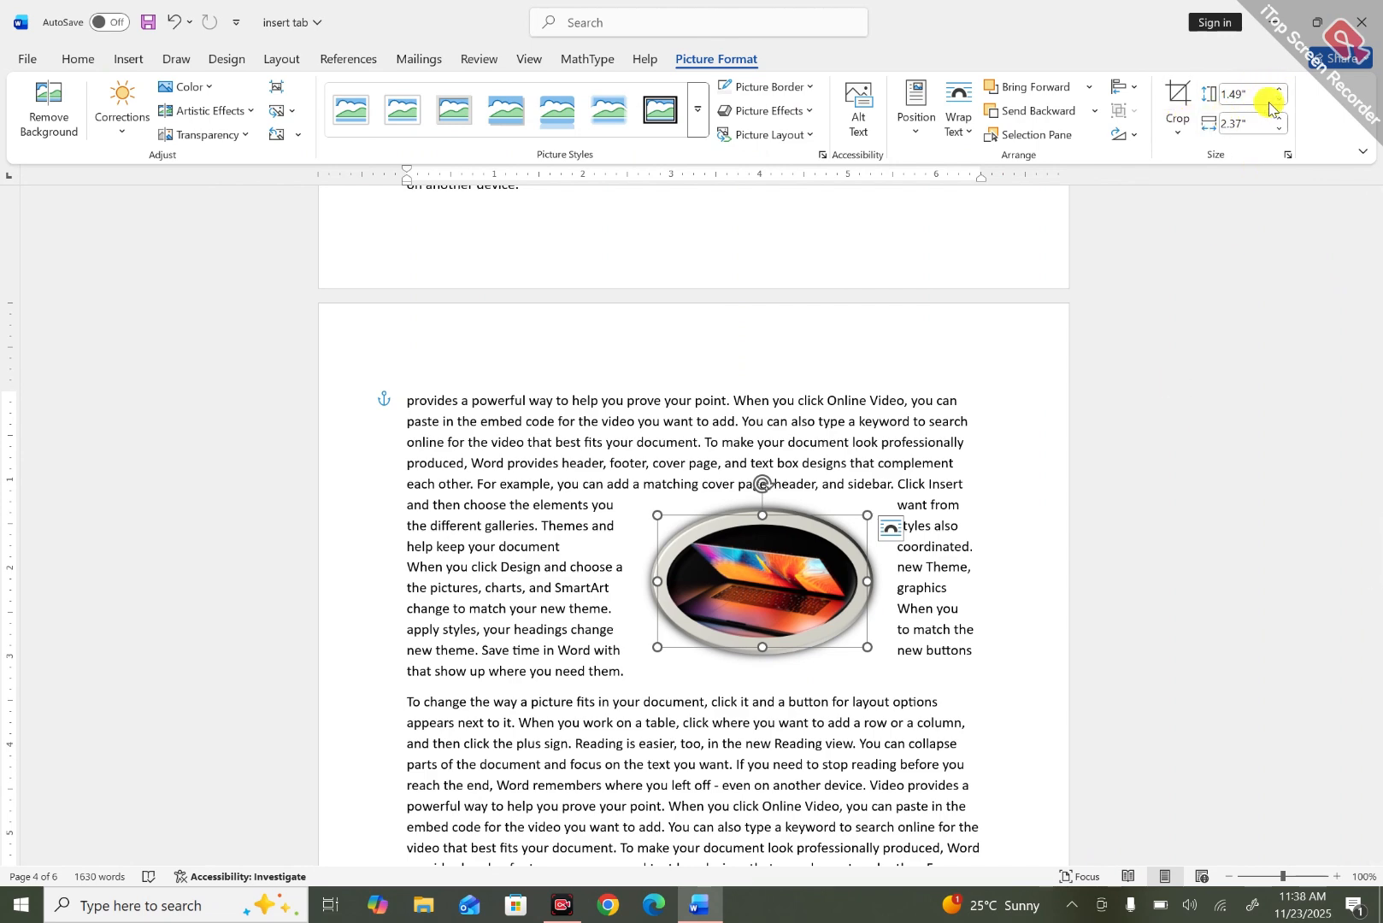
Increase the oval laptop picture's height to 2.1 inches and reduce it to 1.3 inches.
click(1280, 89)
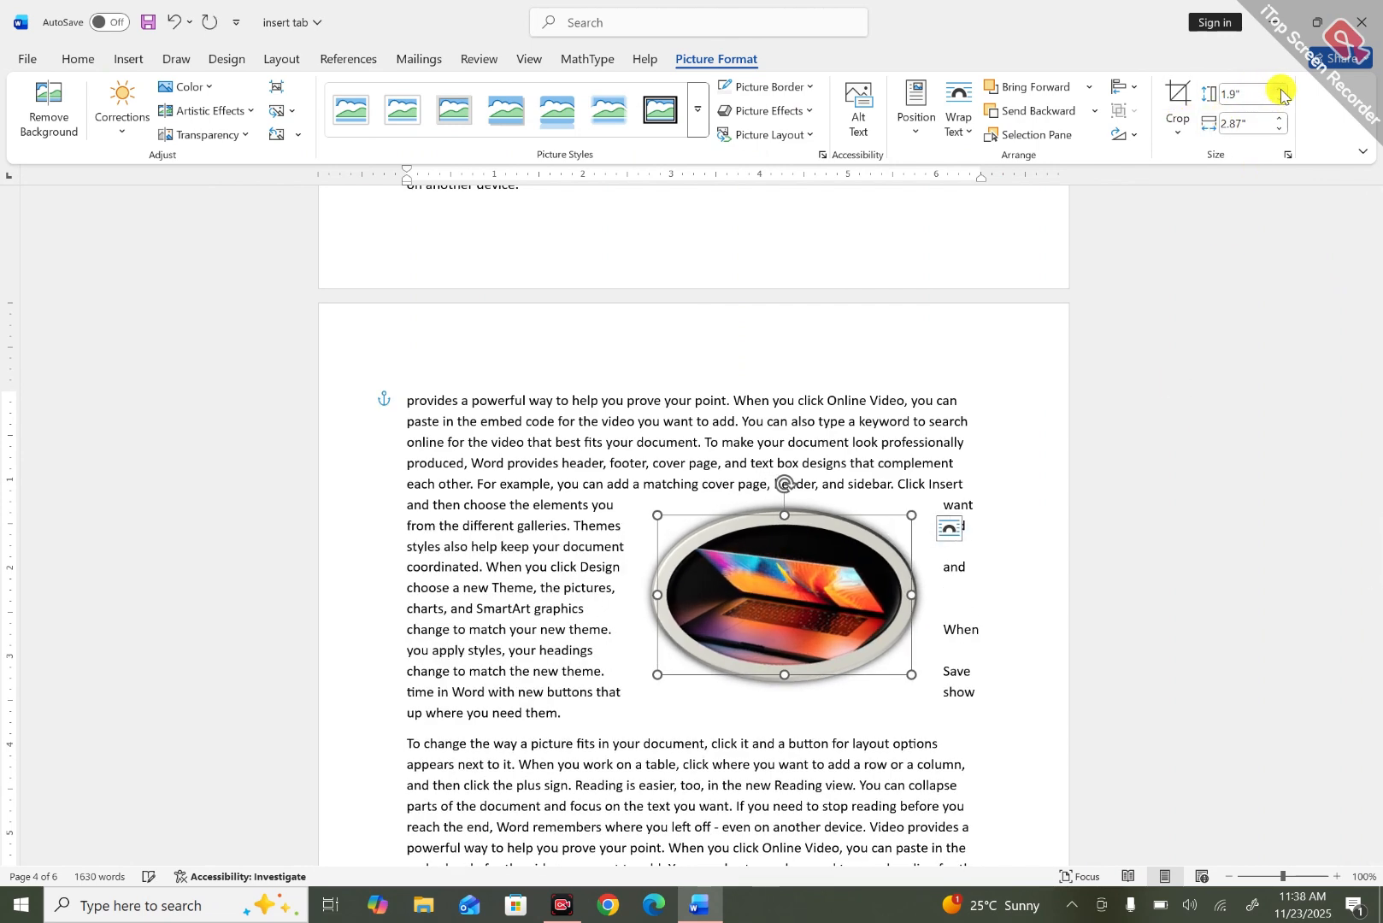
click(1280, 90)
click(1280, 90)
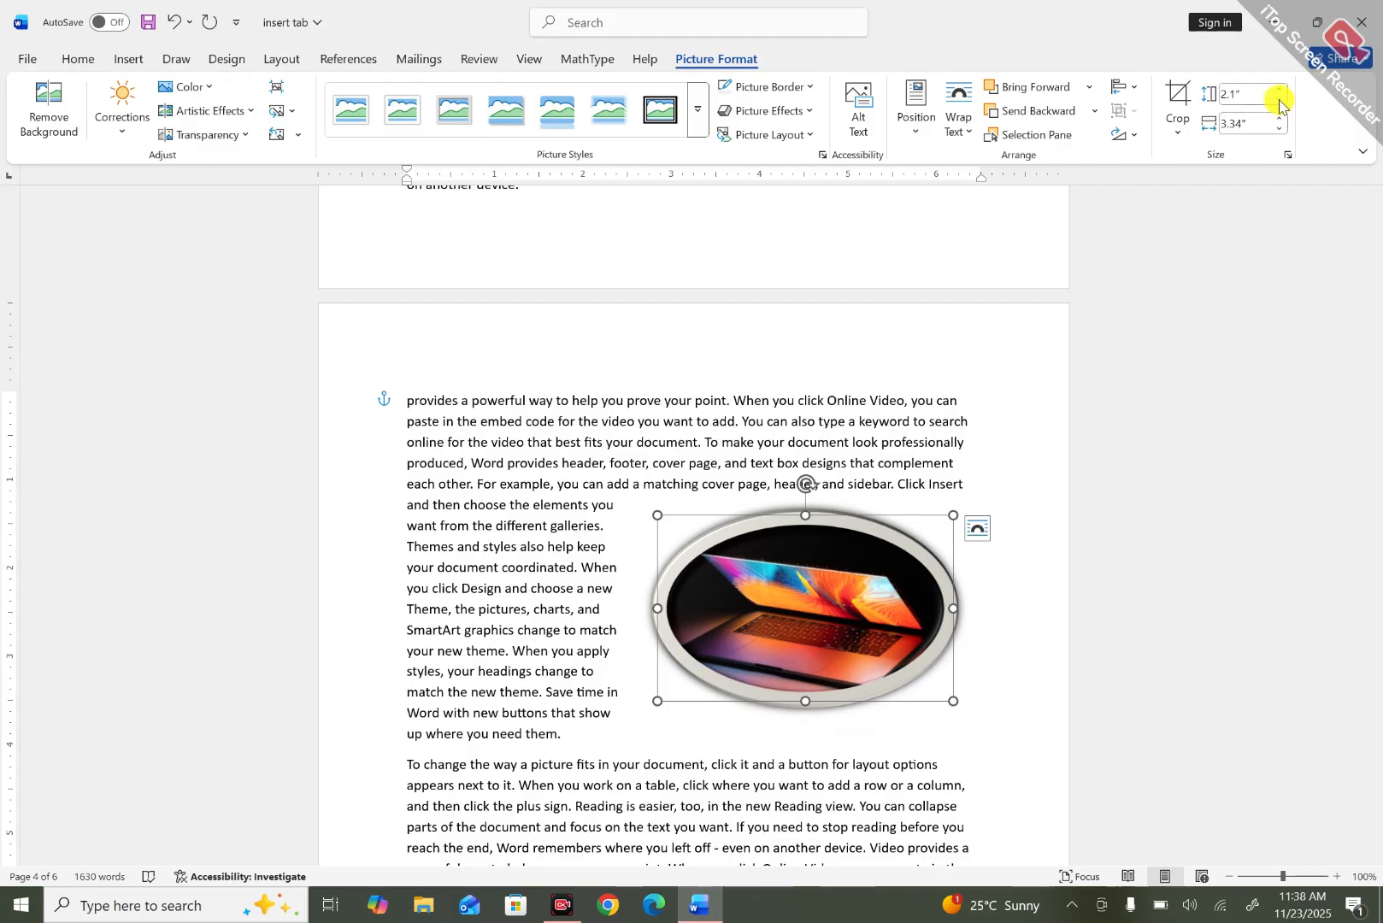
click(1280, 99)
click(1279, 99)
click(1280, 99)
click(1280, 99)
click(1279, 99)
click(1279, 100)
click(1280, 99)
click(1279, 100)
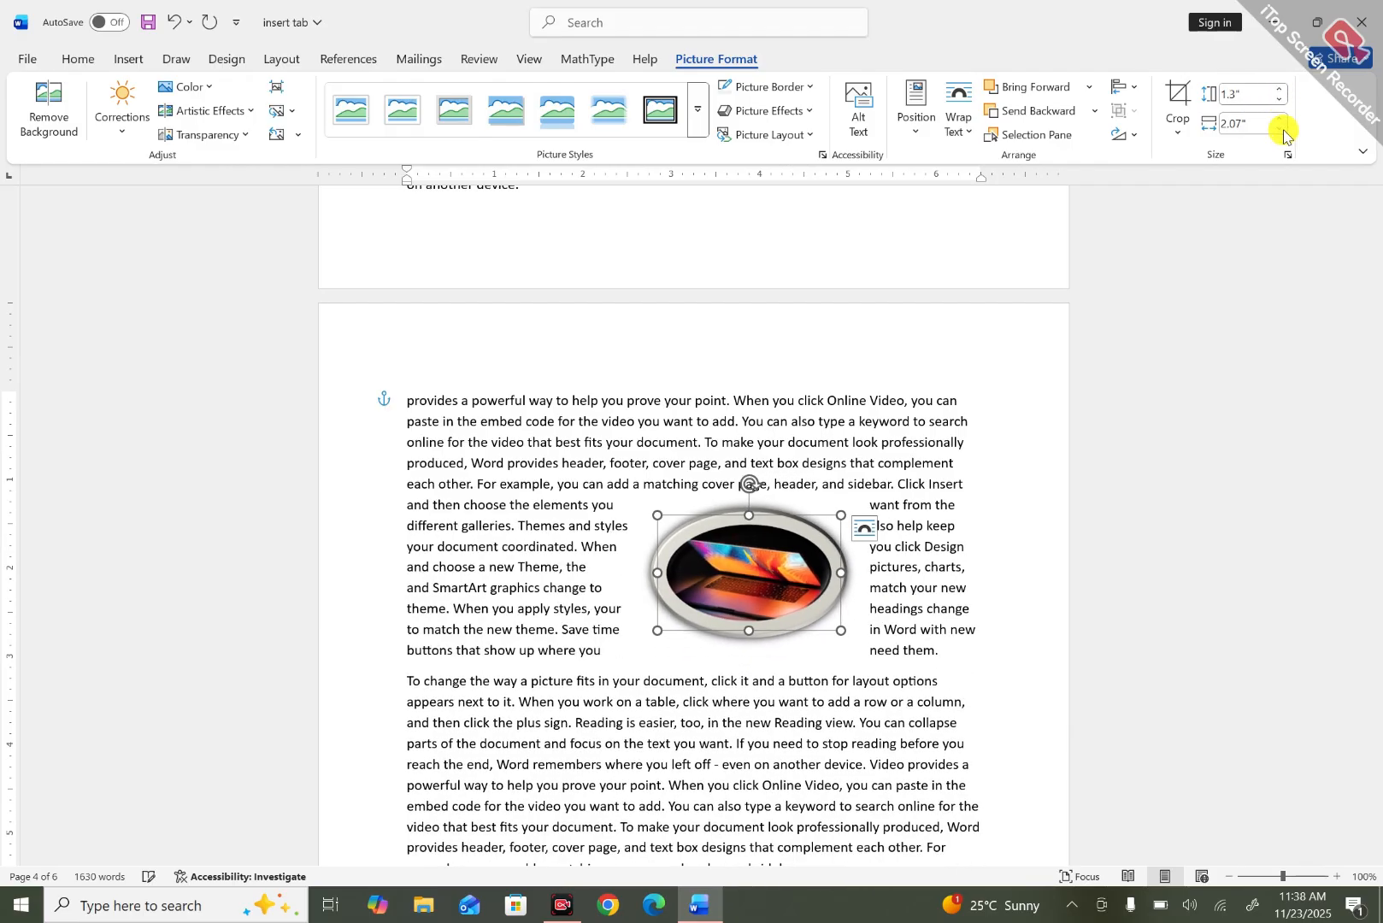
Widen the oval laptop picture to 2.5 inches and reduce its width again by a few increments.
click(1279, 119)
click(1279, 119)
click(1279, 118)
click(1279, 119)
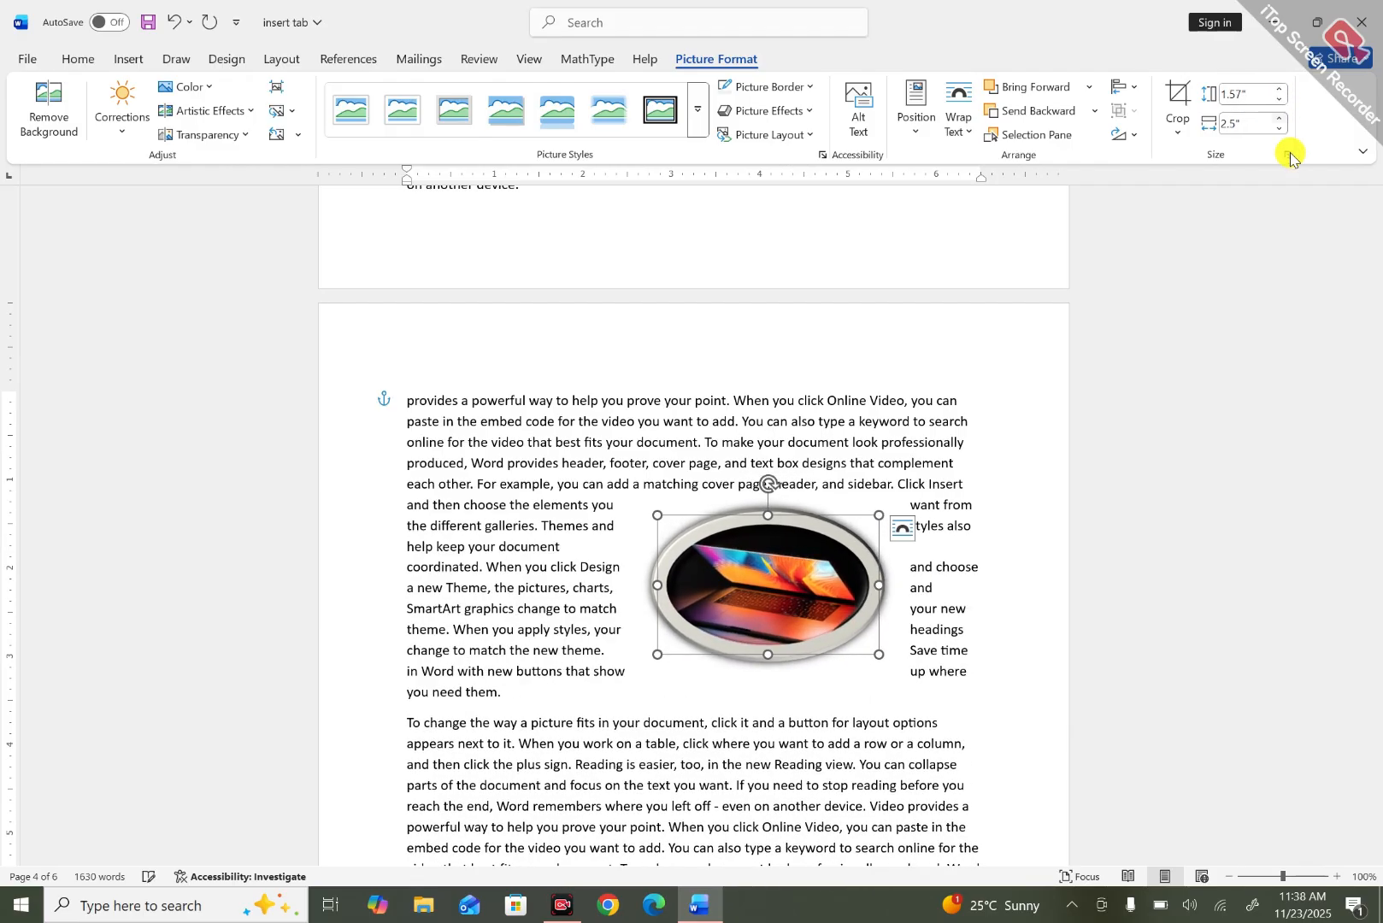
click(1279, 129)
click(1280, 129)
click(1279, 129)
click(1279, 129)
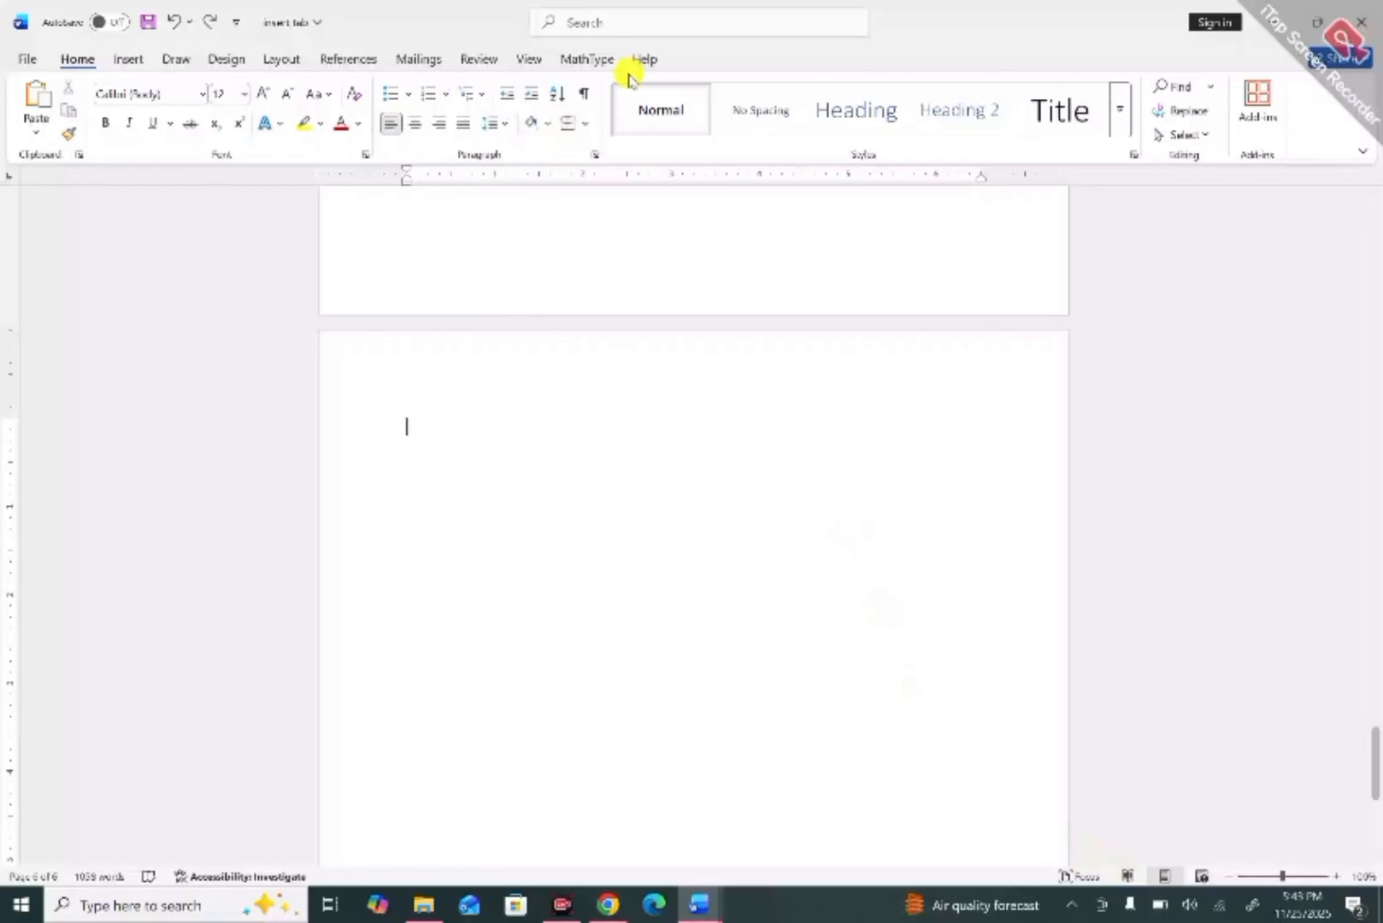
Draw two side-by-side text boxes on blank page 6, about 0.75 by 1.3 inches and 0.72 by 1.43 inches.
click(126, 58)
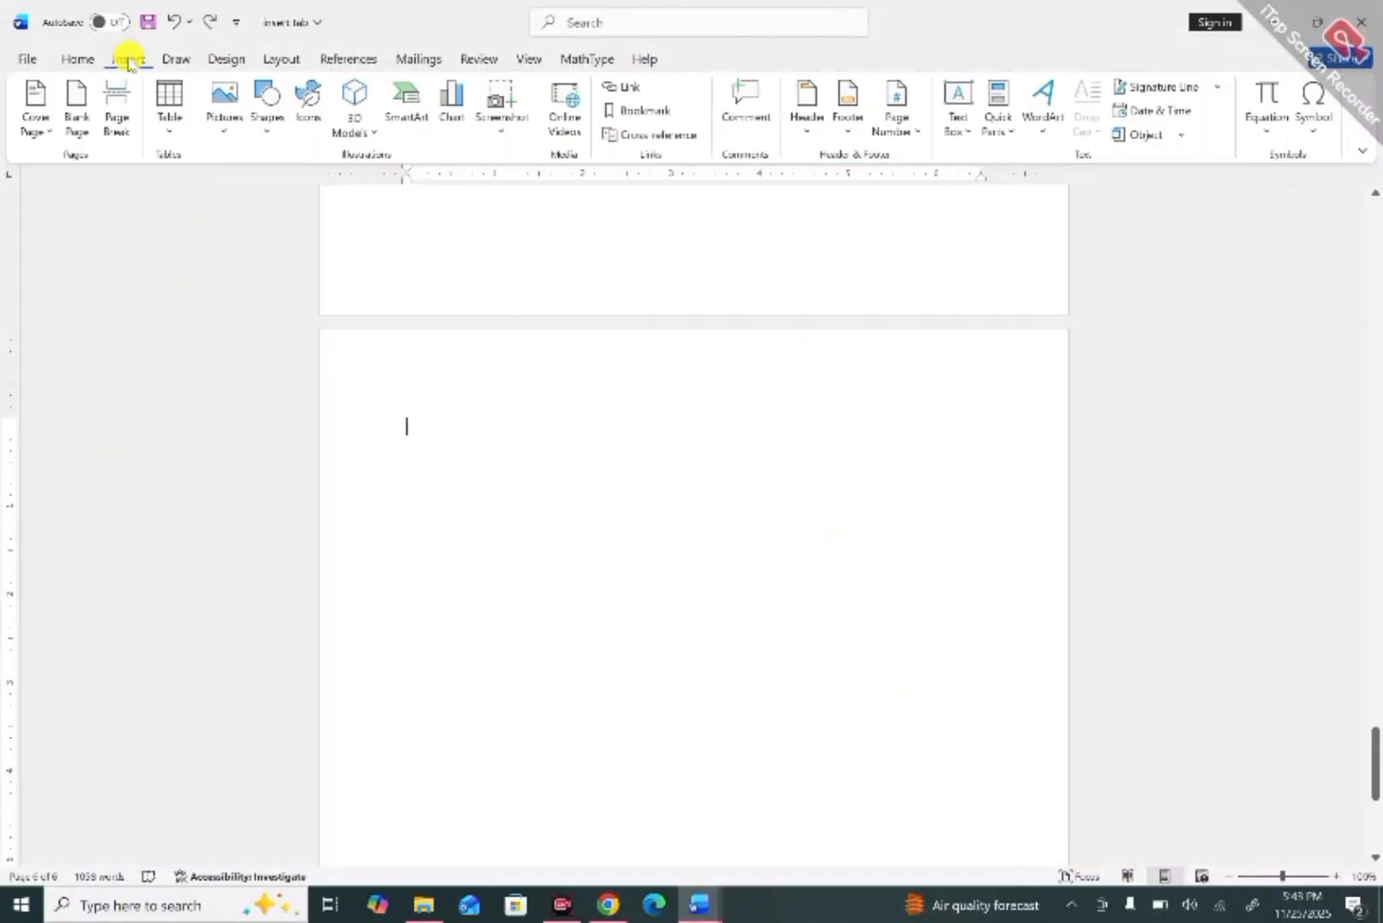
click(267, 101)
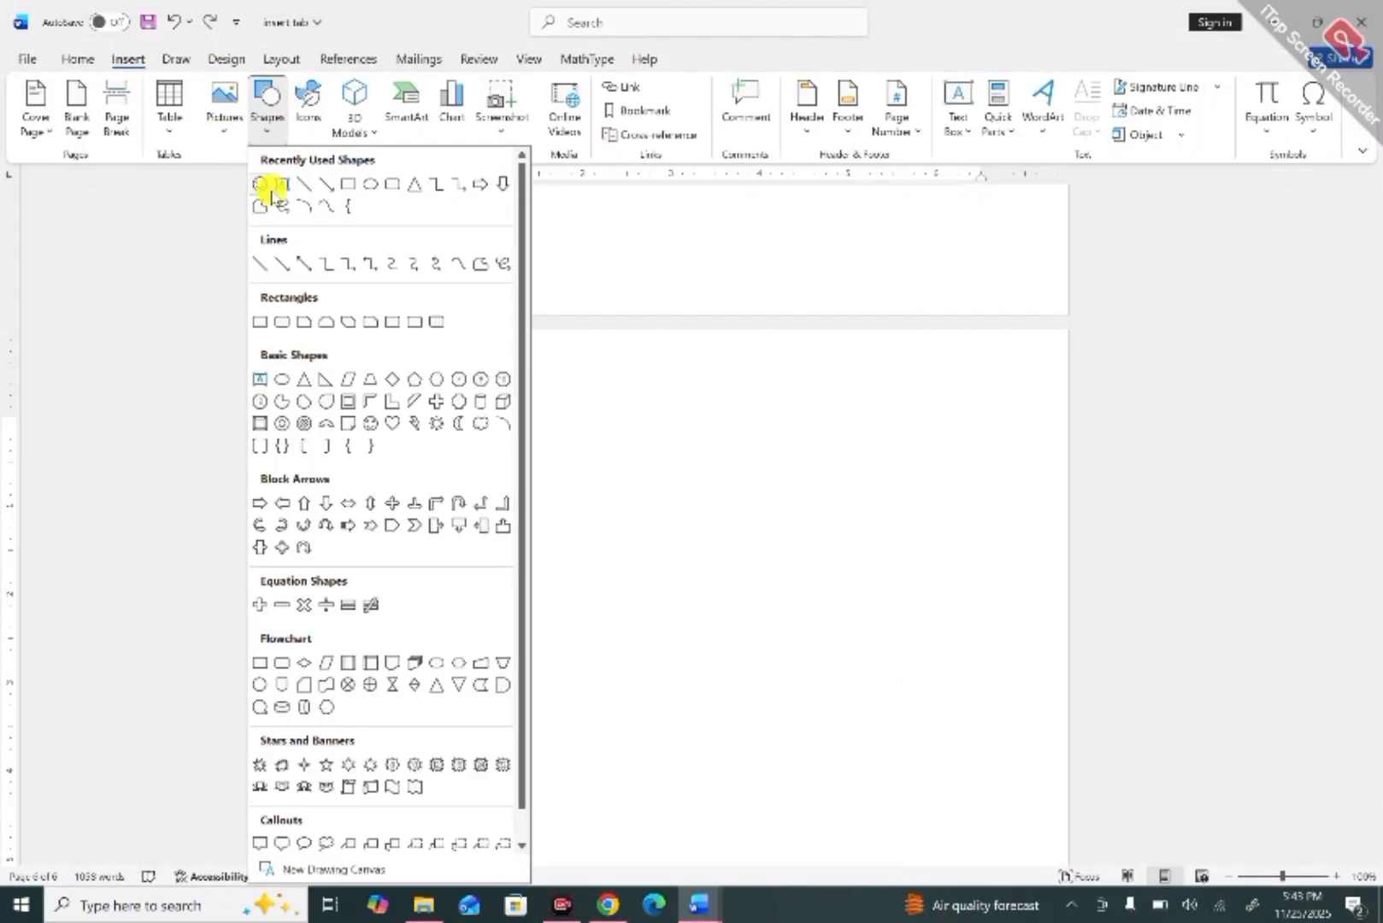
click(277, 185)
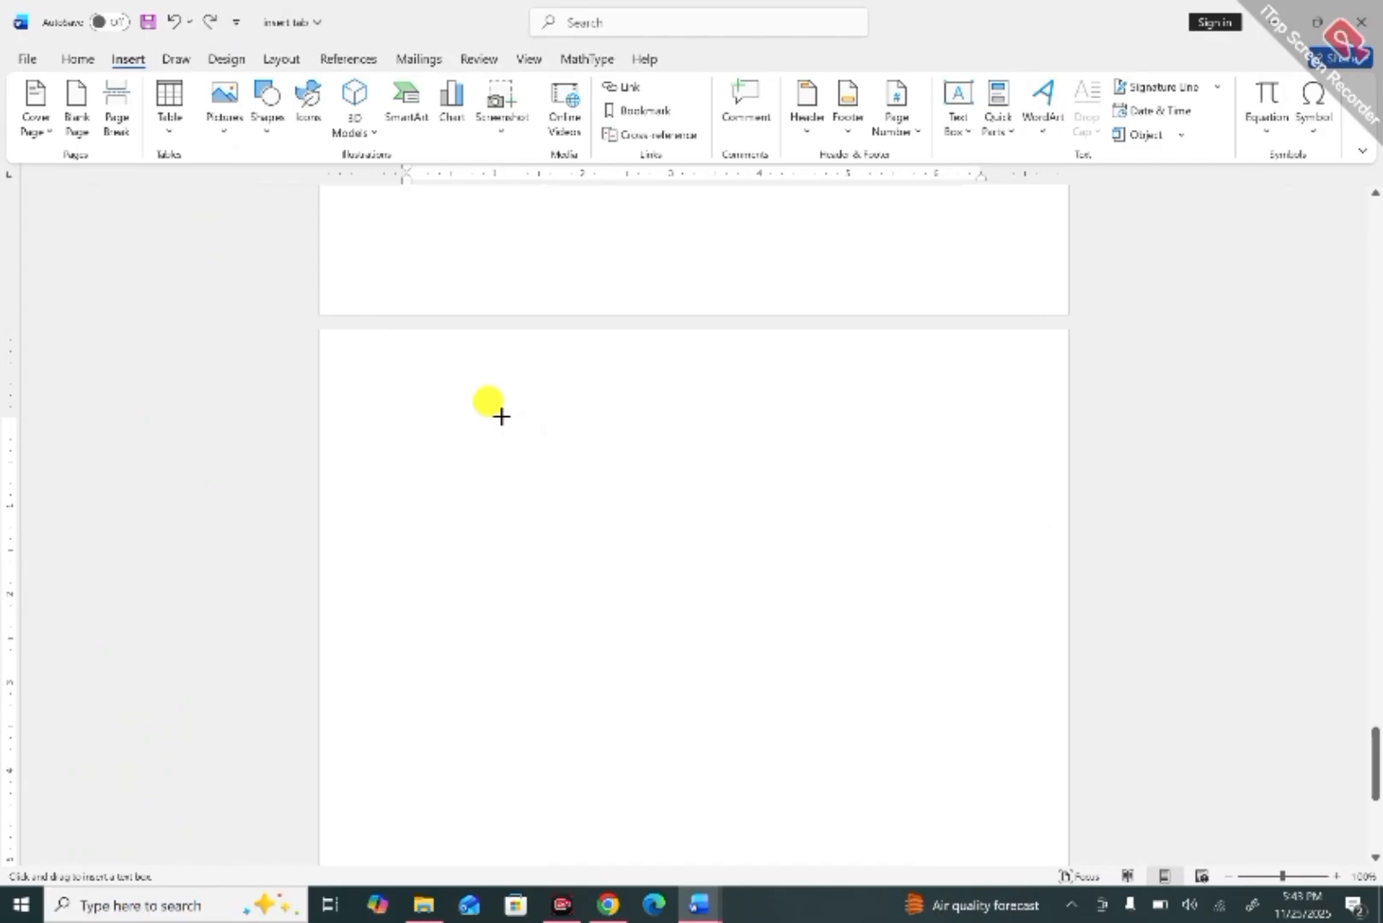
drag(501, 416, 568, 530)
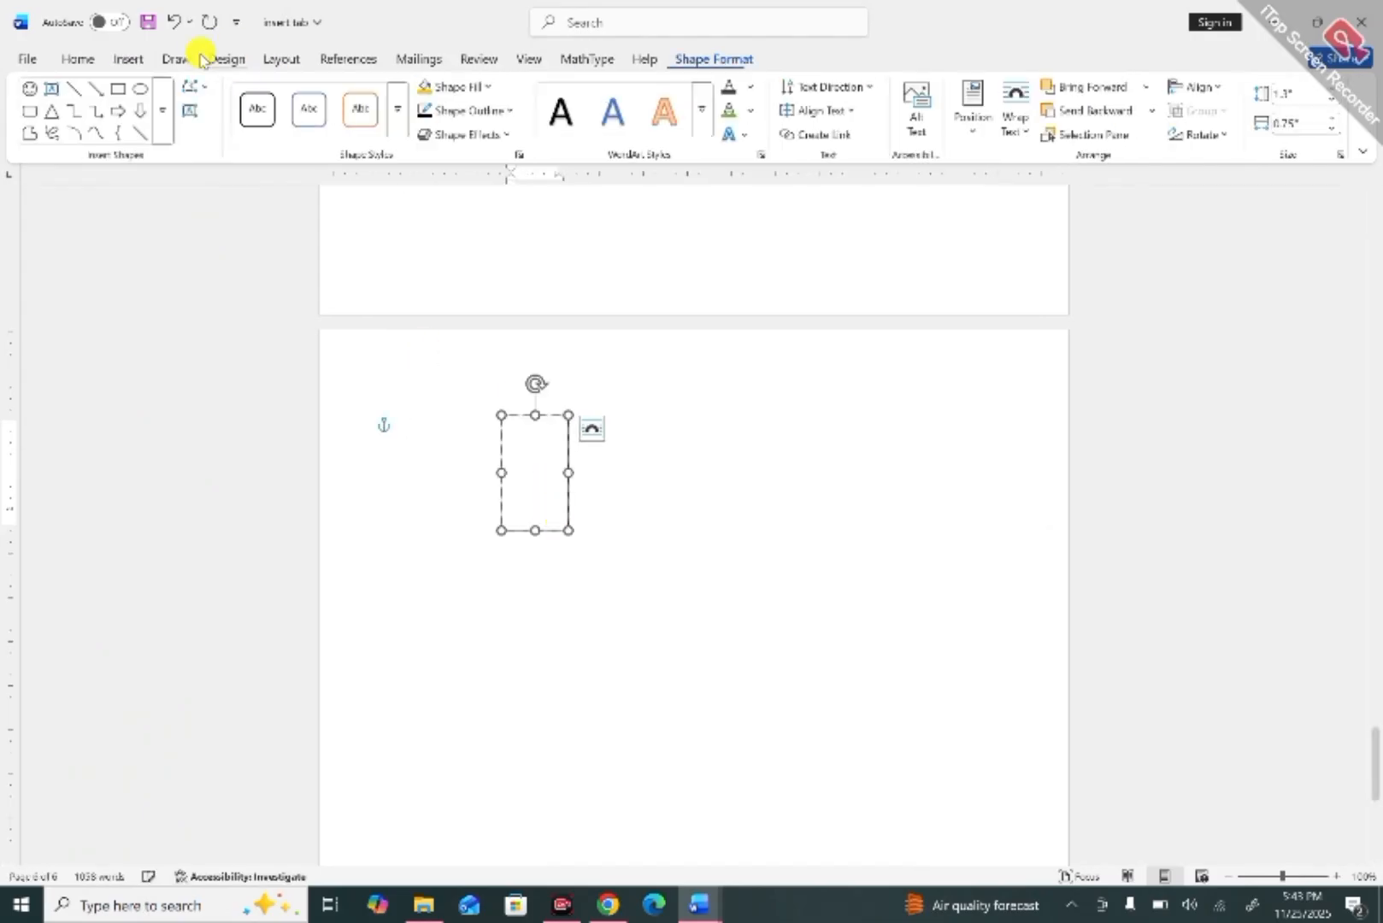
click(55, 89)
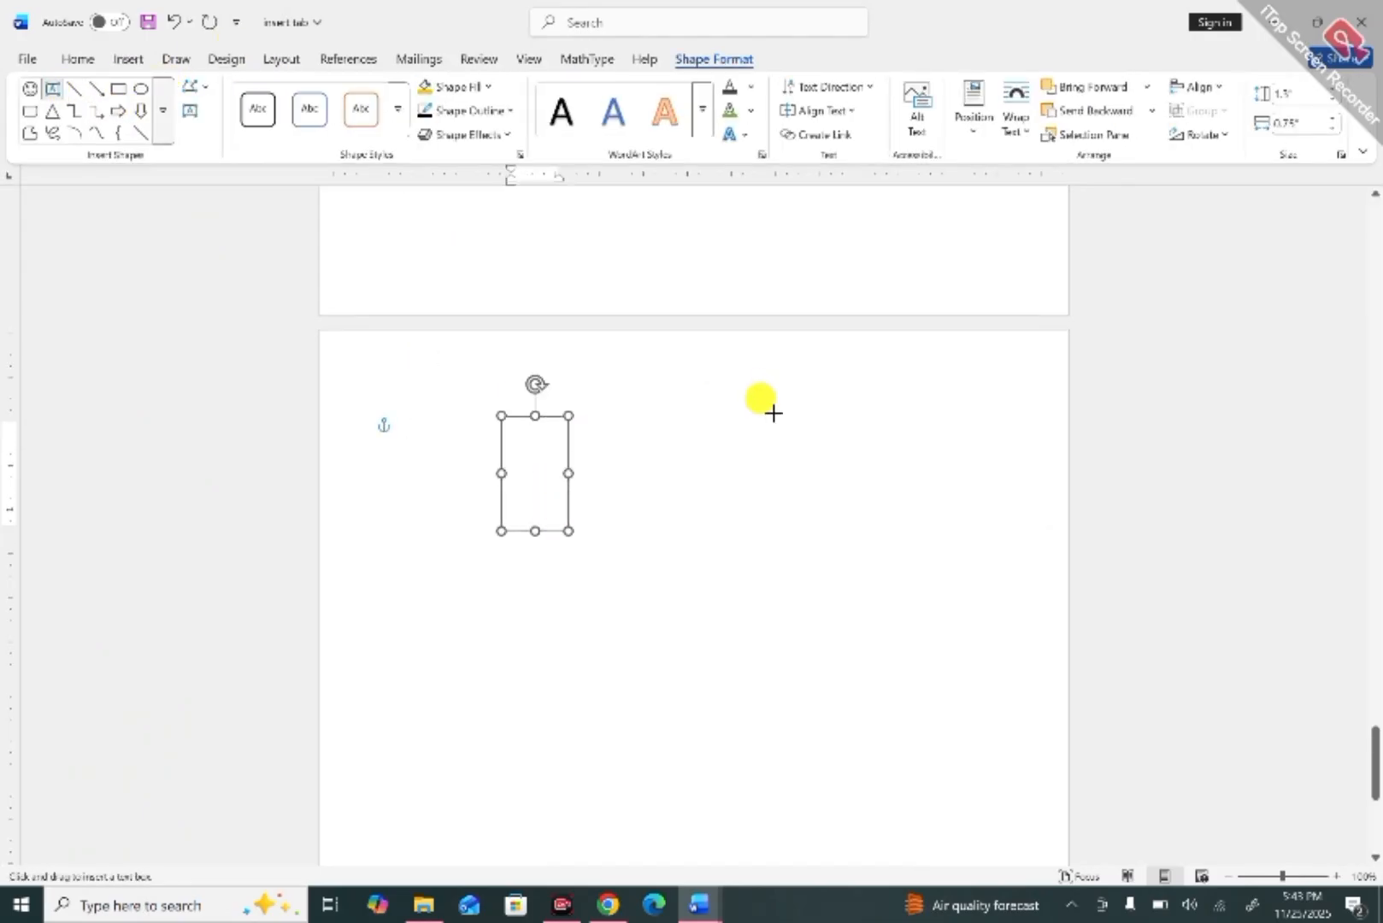
drag(619, 417, 683, 542)
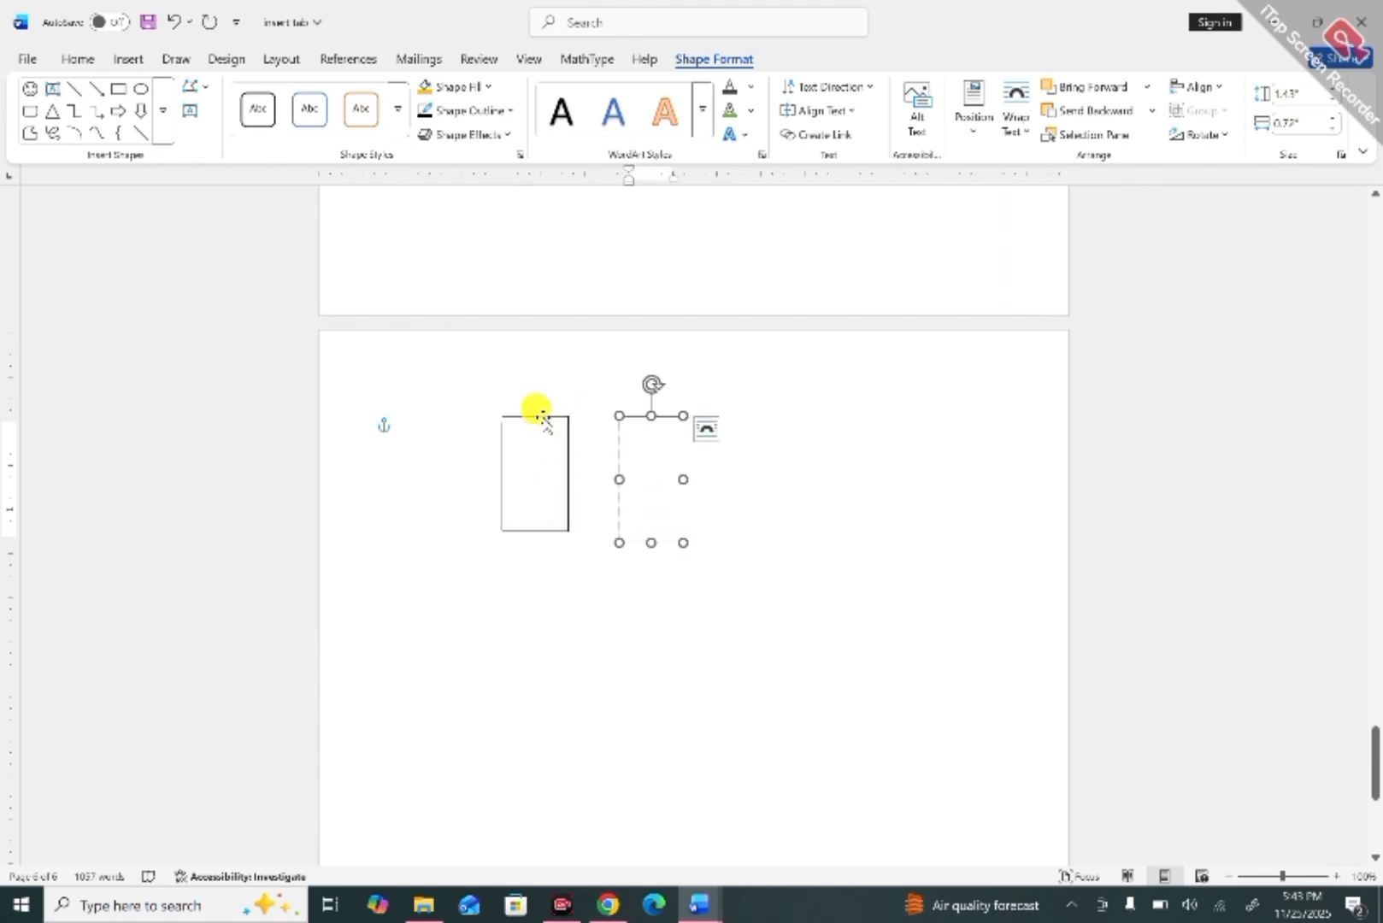
Create a text link from the first text box to the second one on page 6.
click(540, 416)
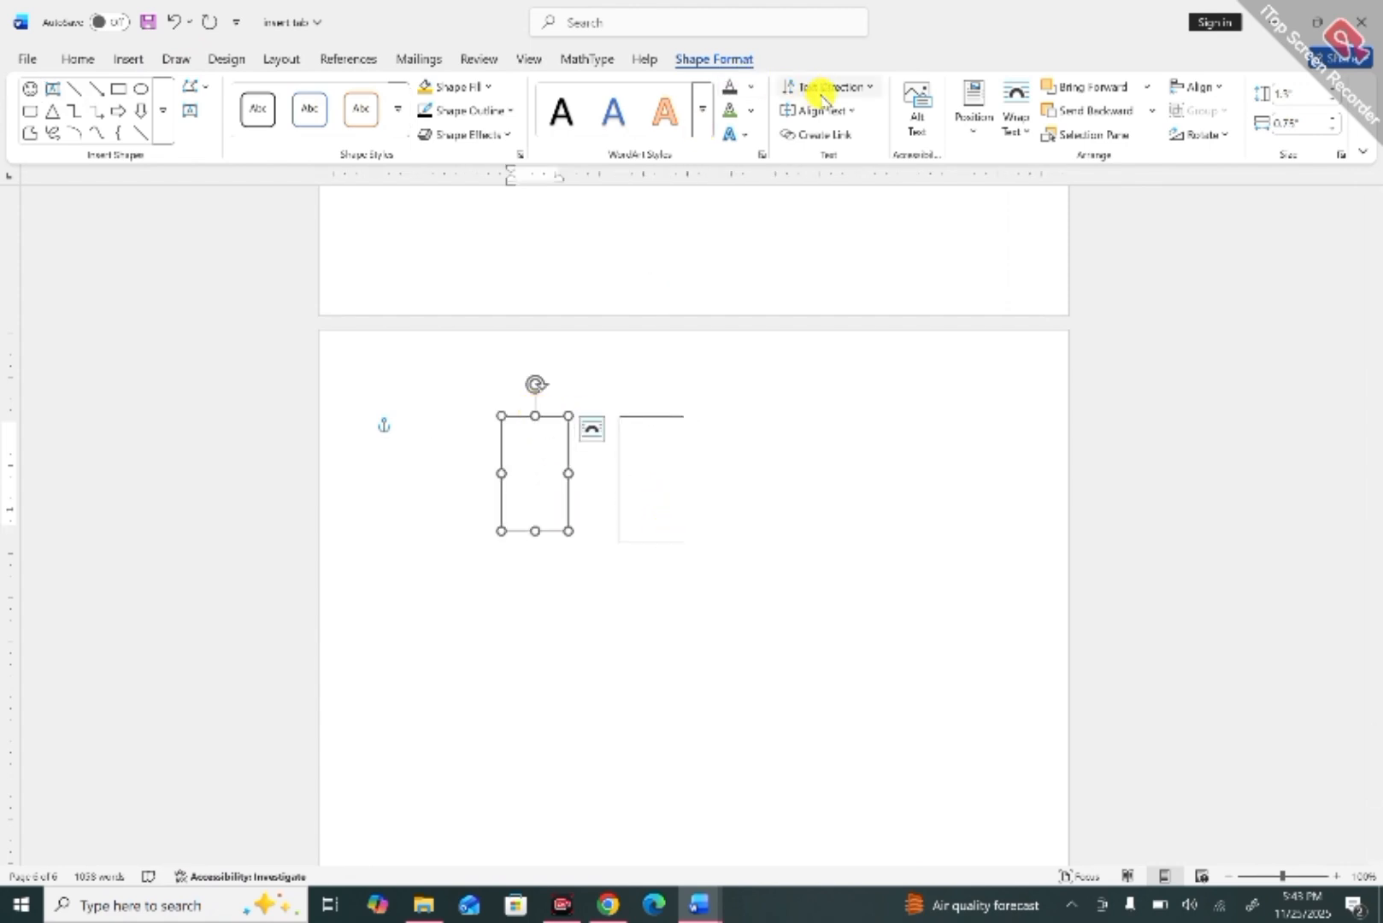
click(829, 135)
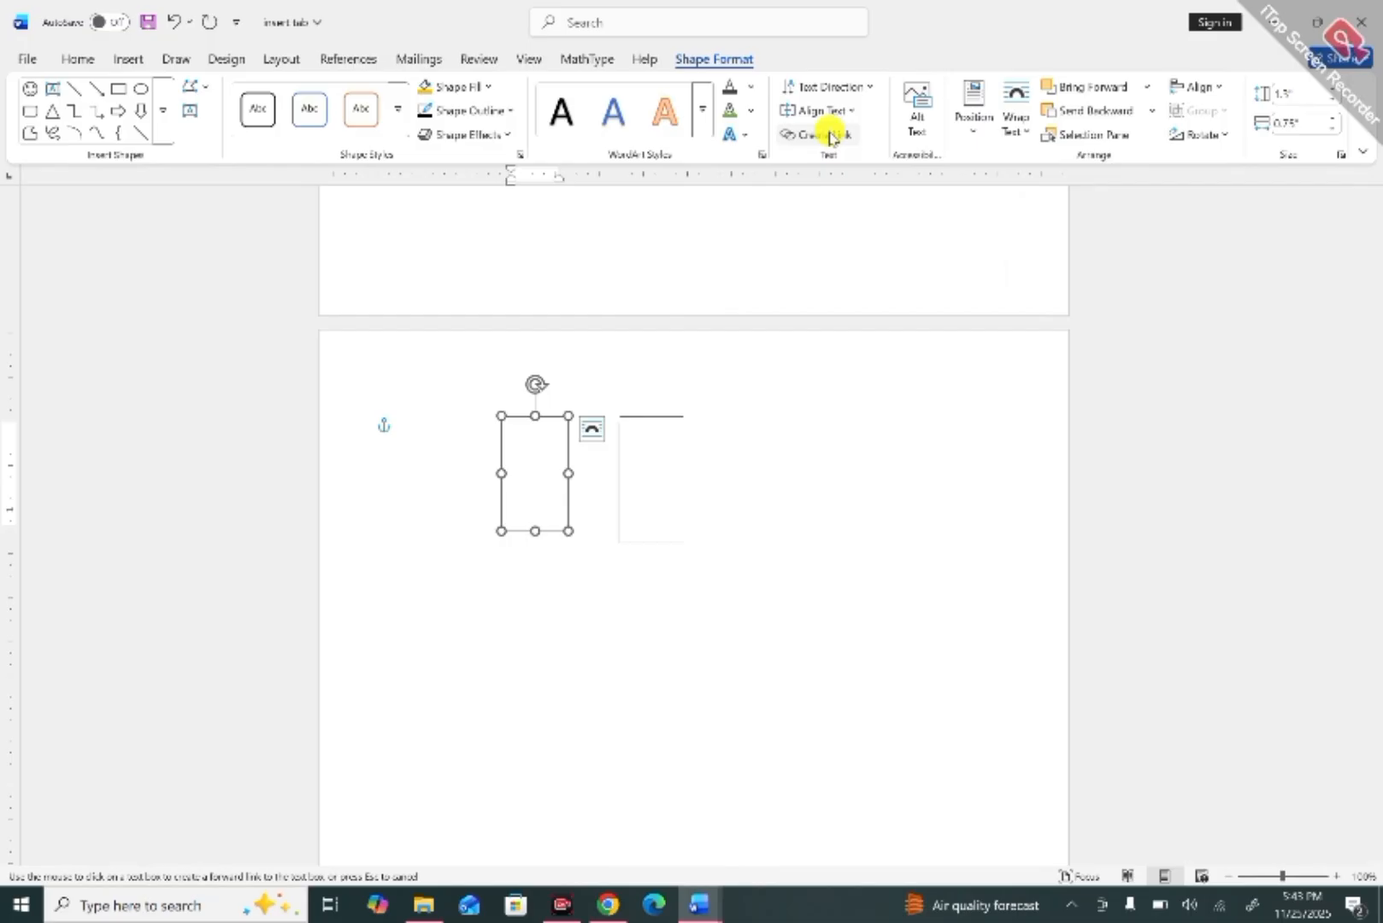
click(637, 432)
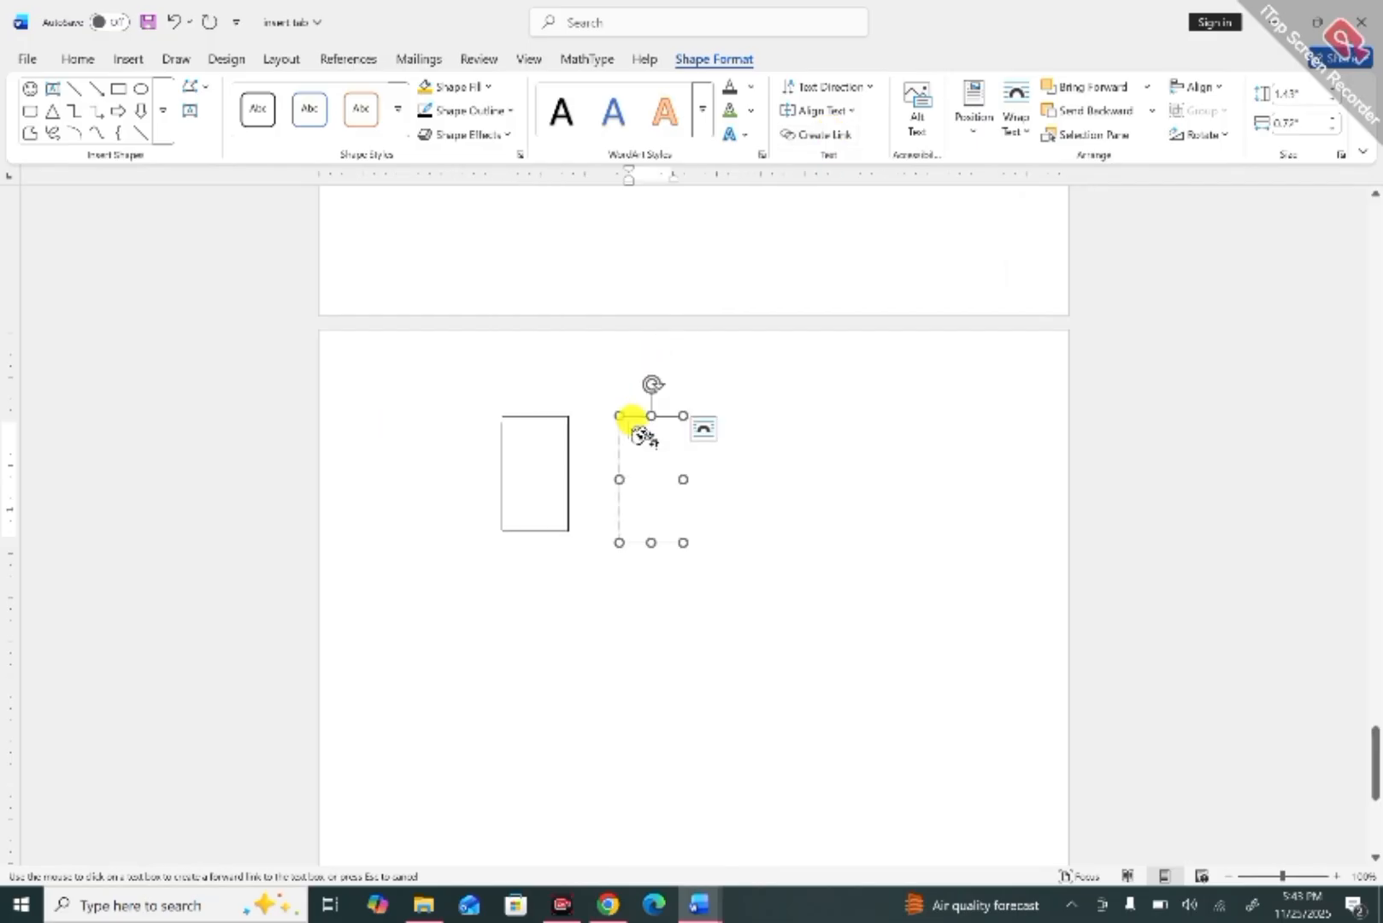
Fill the first linked text box with sample text starting "Asdklj vgkdlvj" until it flows into the second box, and delete both boxes.
click(516, 453)
text(aksghj)
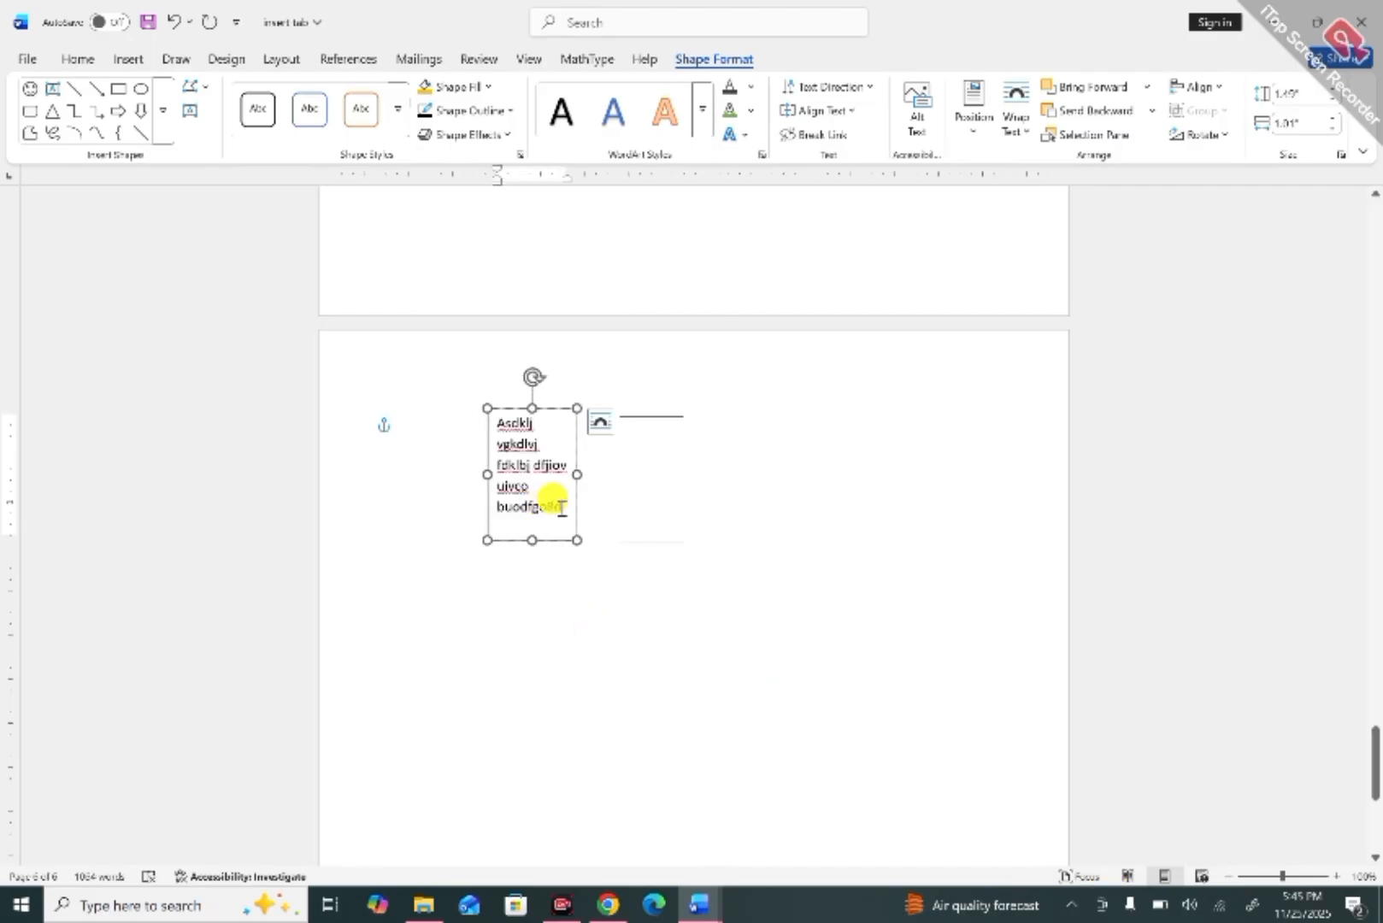
text(ksdfjg ilfbj iob)
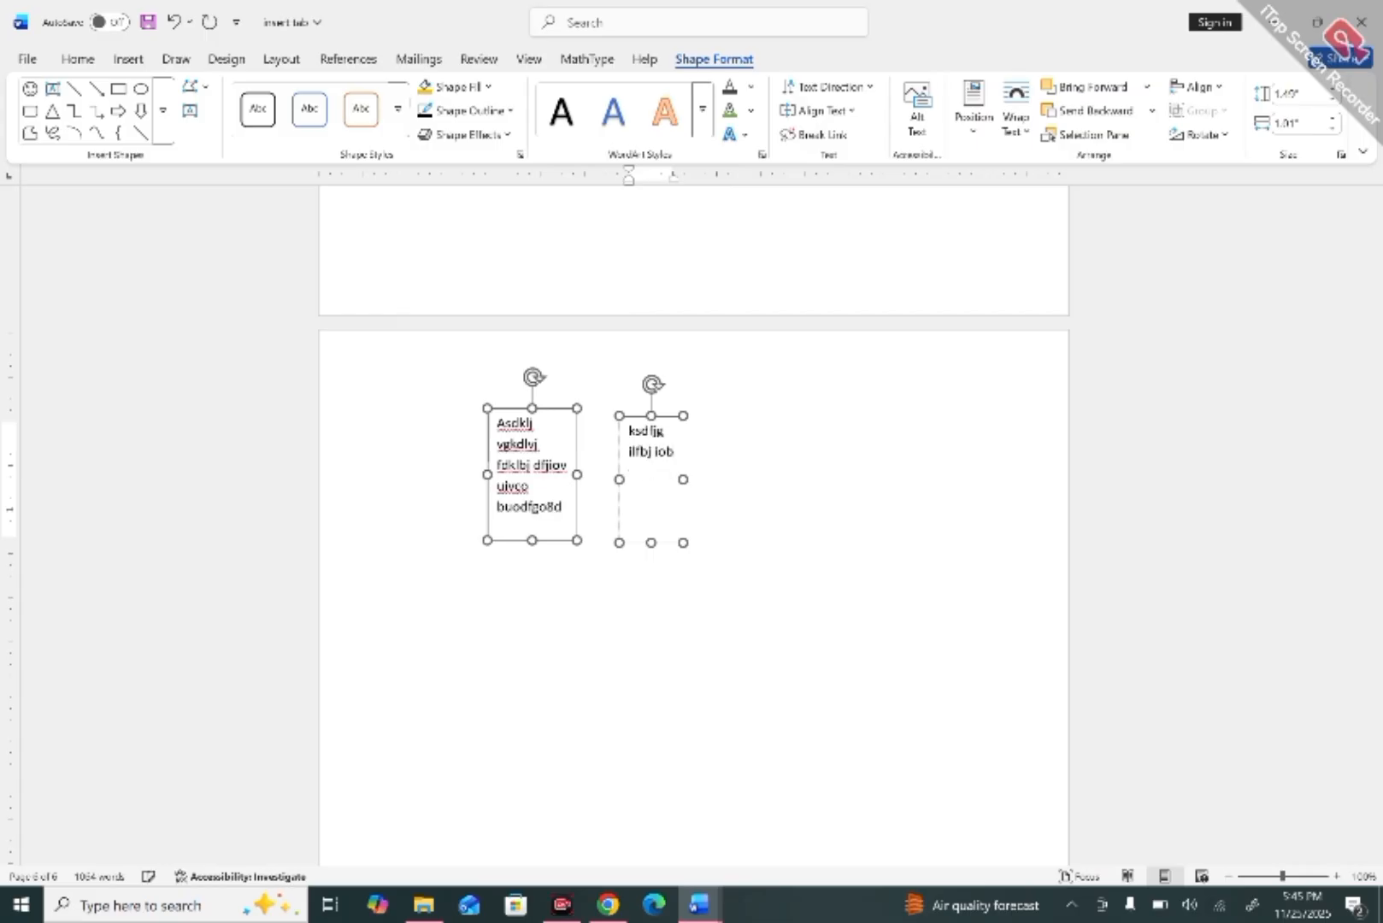
text(jcio gfdh o ofgk dflgdfl)
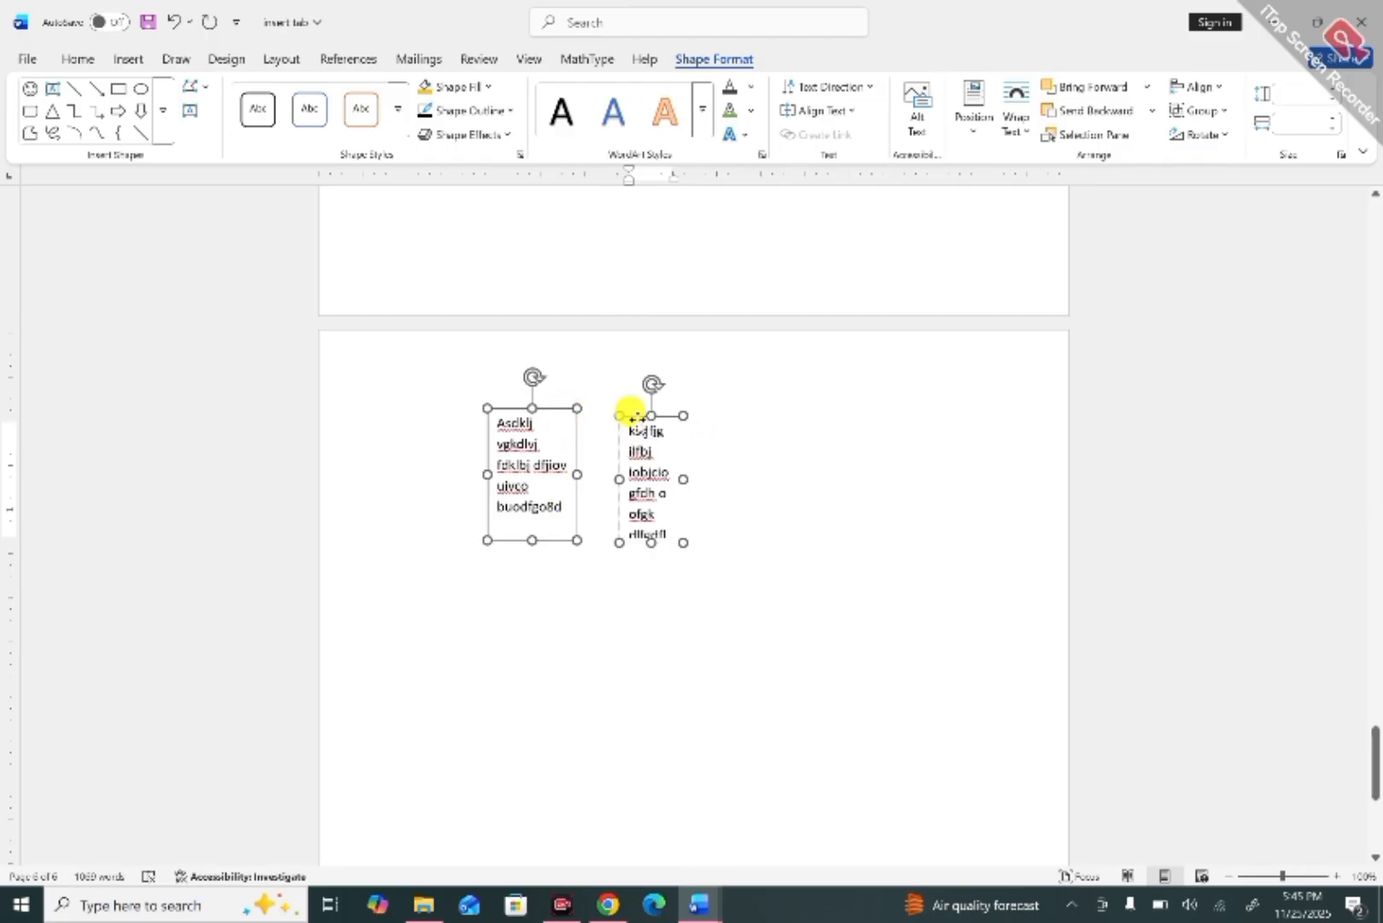
key(Delete)
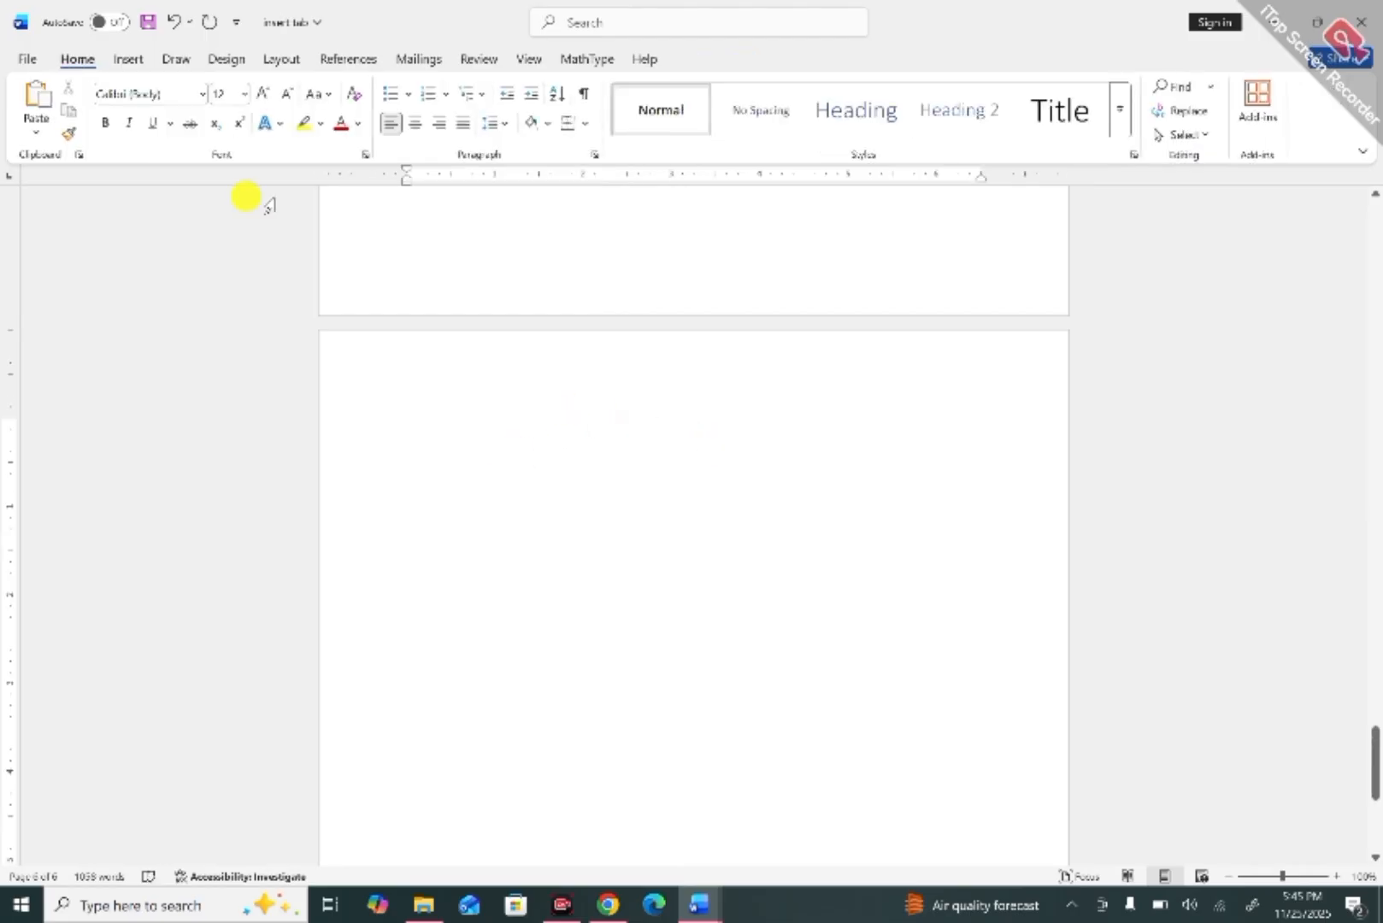
Draw a text box about 1.32 by 1.52 inches and a narrower one beside it, and enter sample text starting "Sdfjgn sdfkbj" in the first.
click(127, 61)
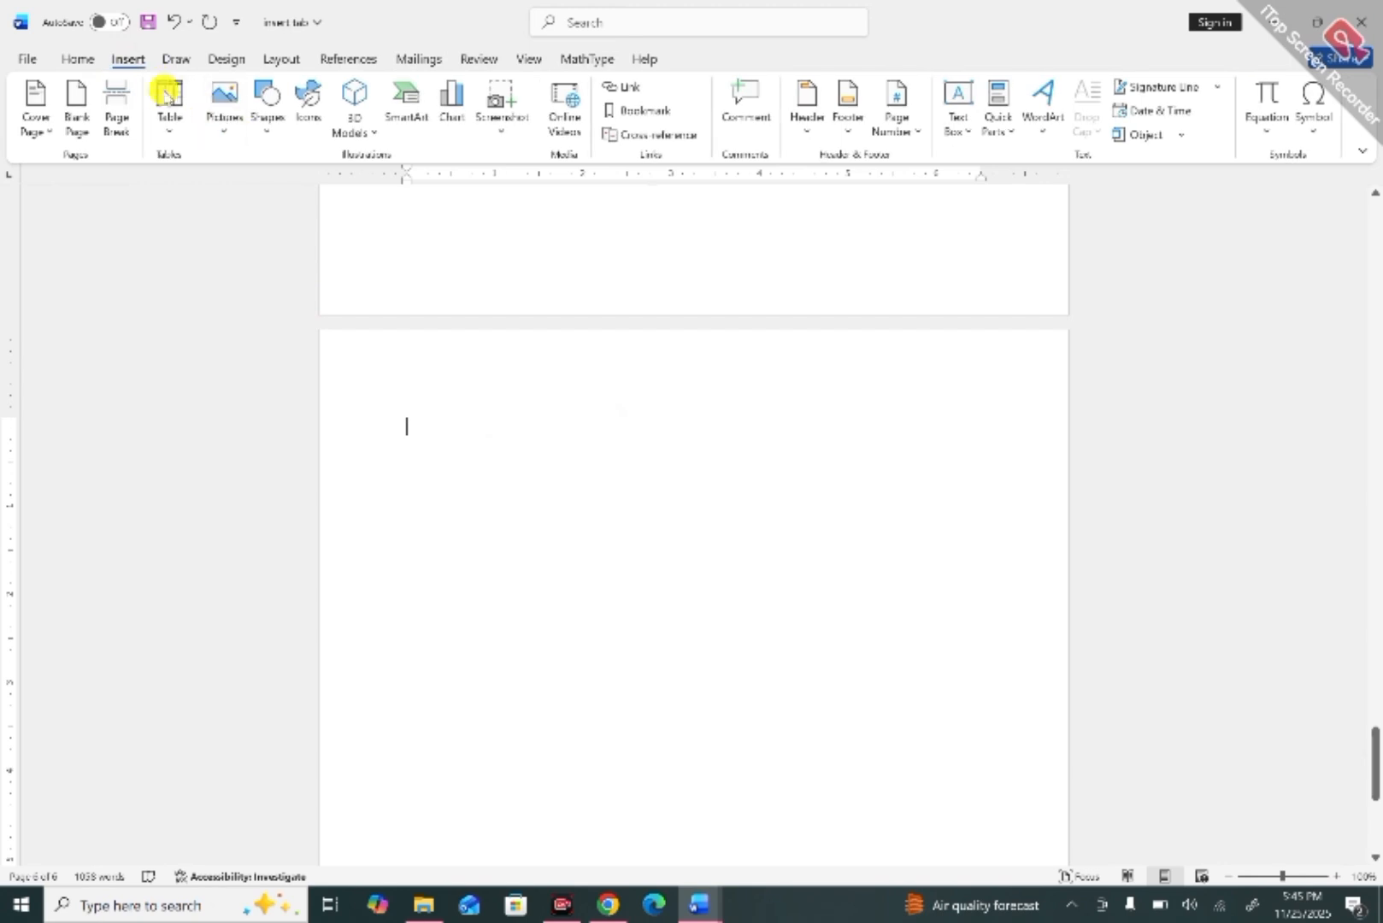
click(267, 115)
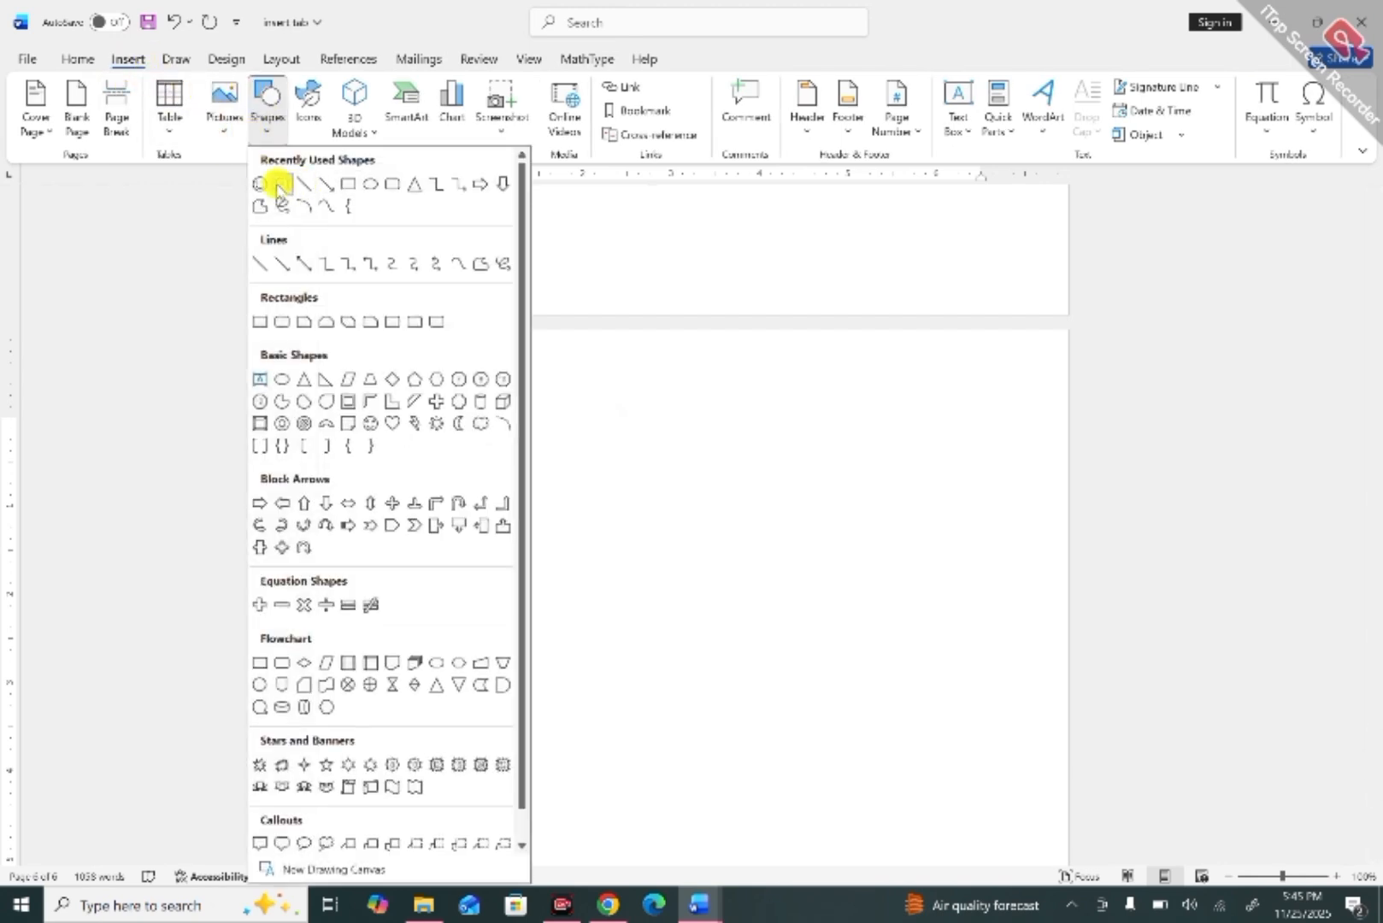
click(282, 182)
drag(563, 415, 680, 551)
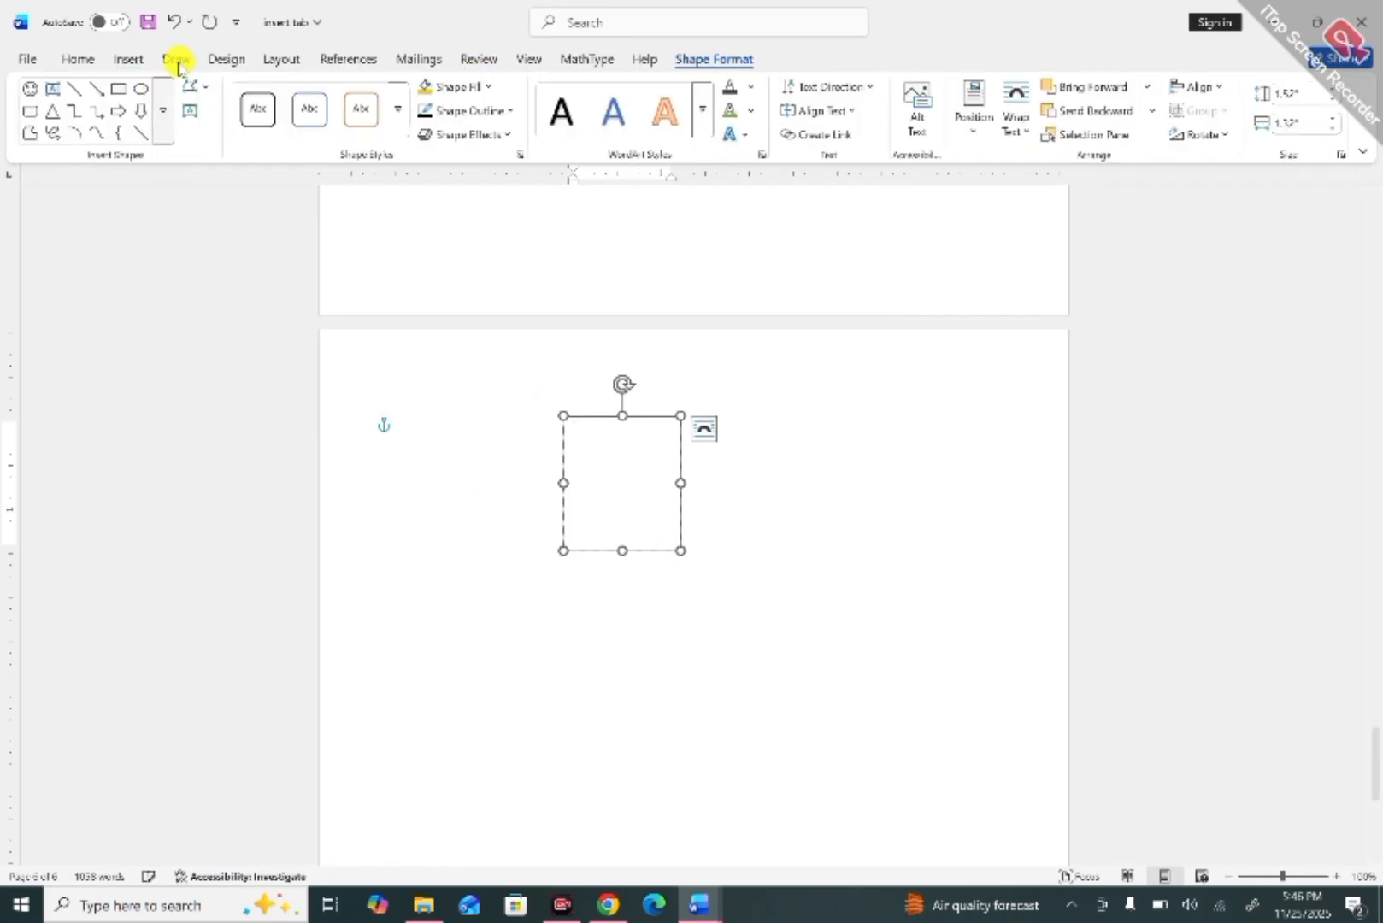
click(53, 88)
drag(755, 410, 822, 556)
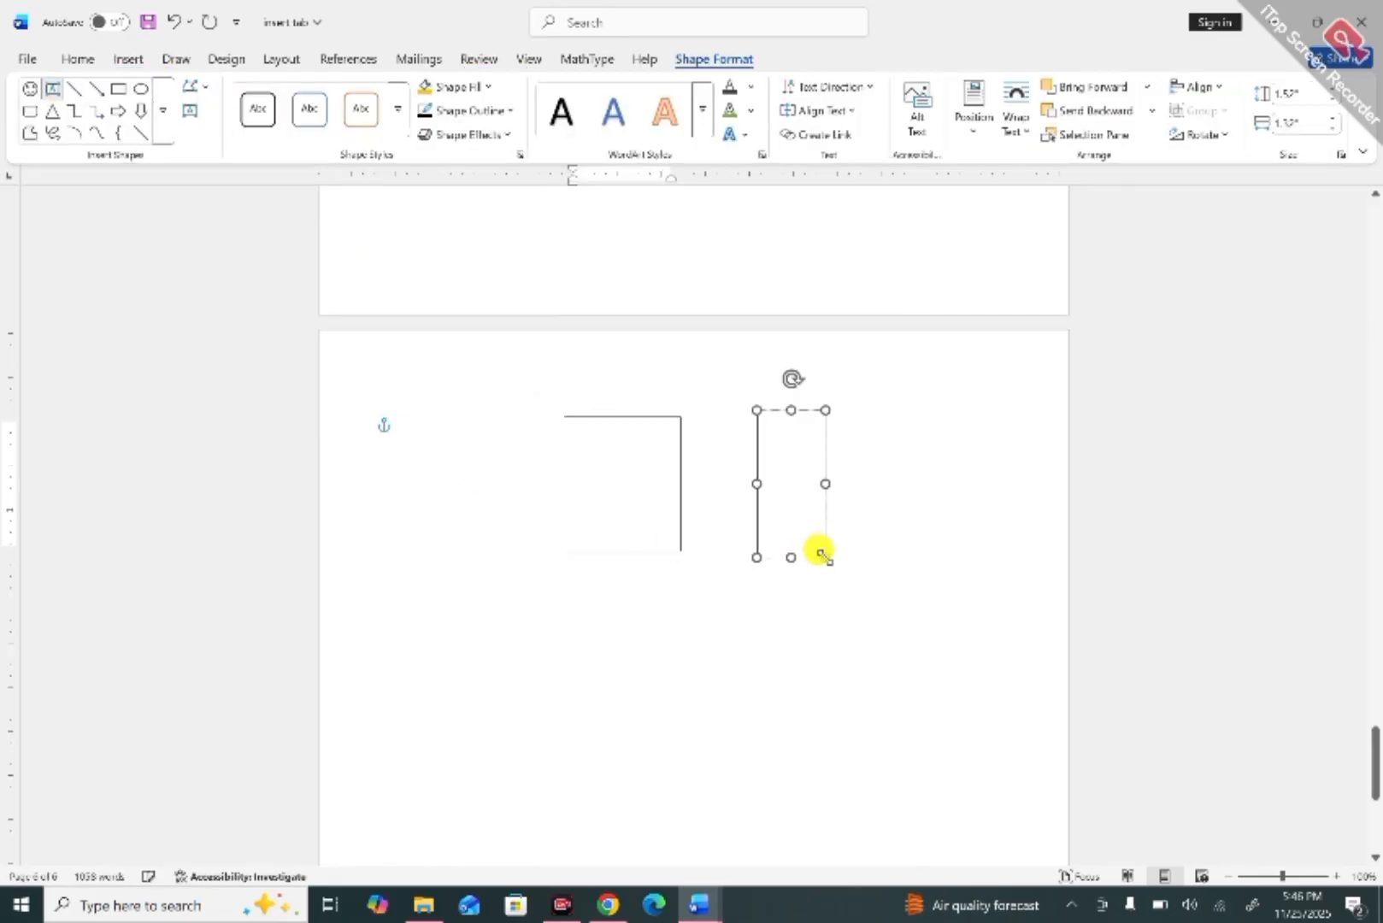
click(643, 449)
text(Sdfjgn sdfkbj)
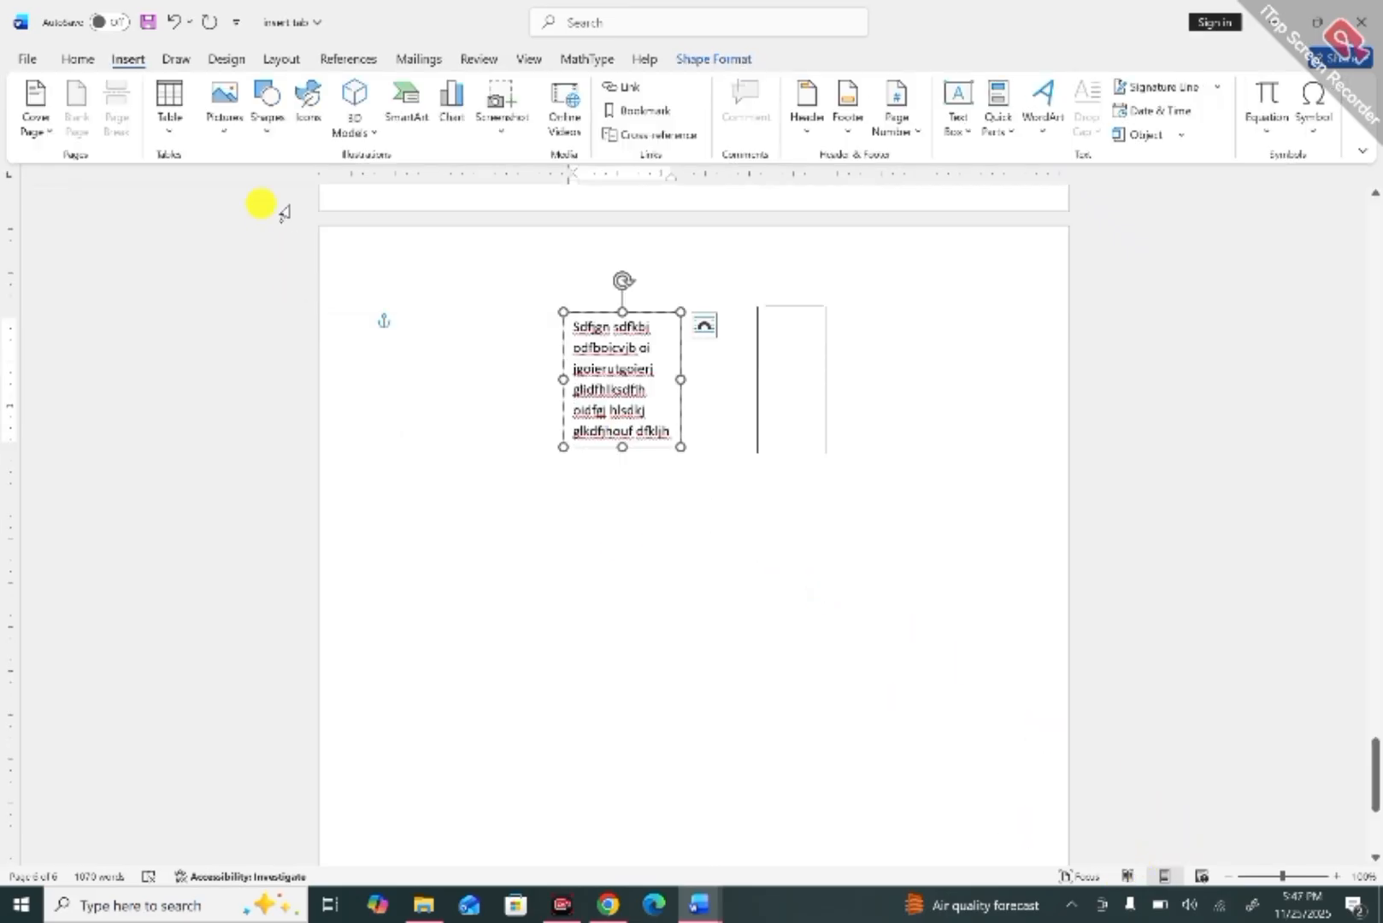
Insert the stock icon of three people above a rising zigzag arrow on page 6.
click(299, 103)
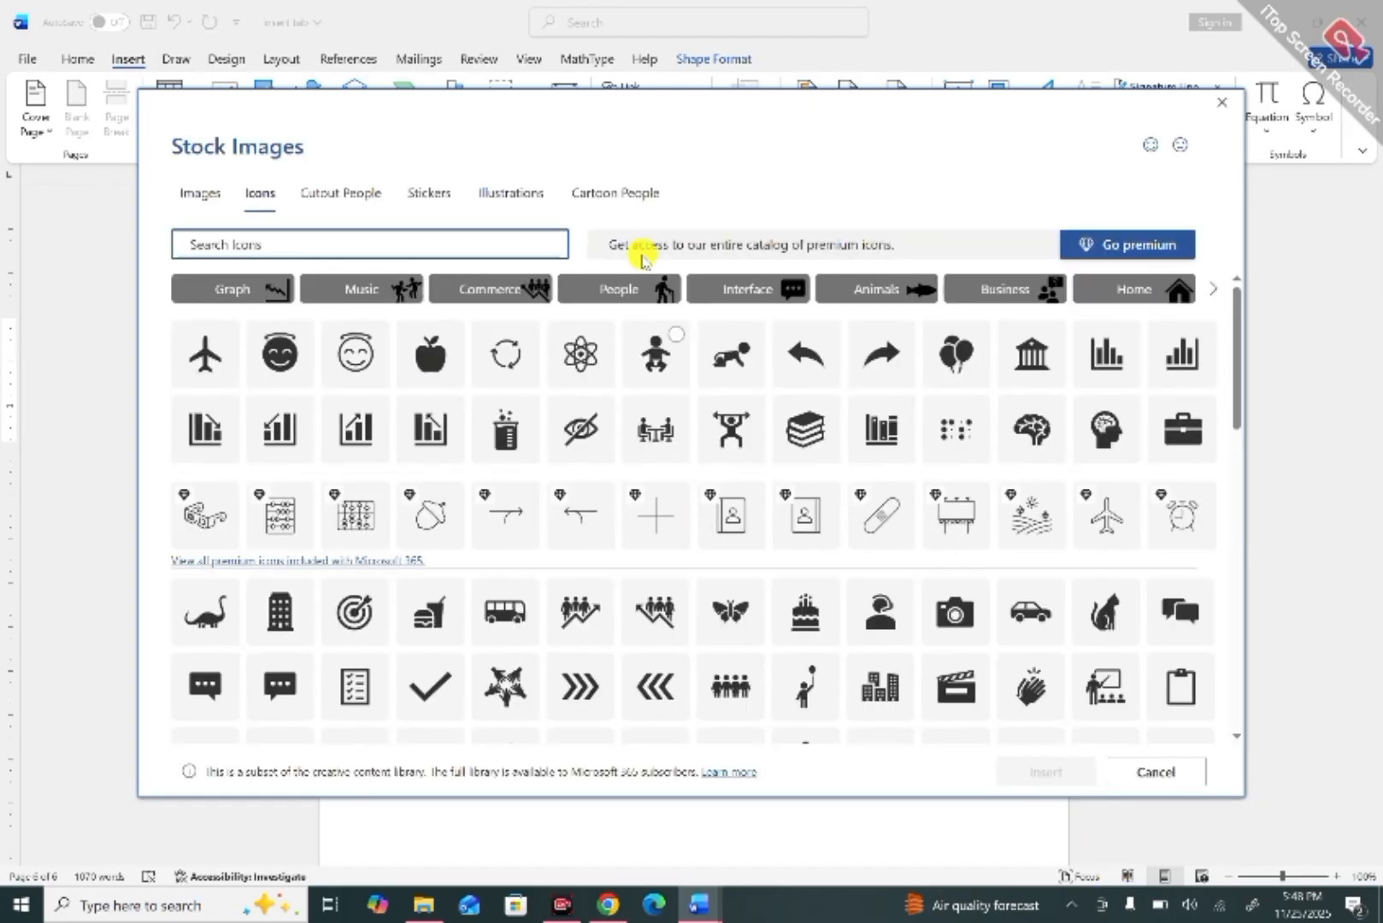
click(344, 190)
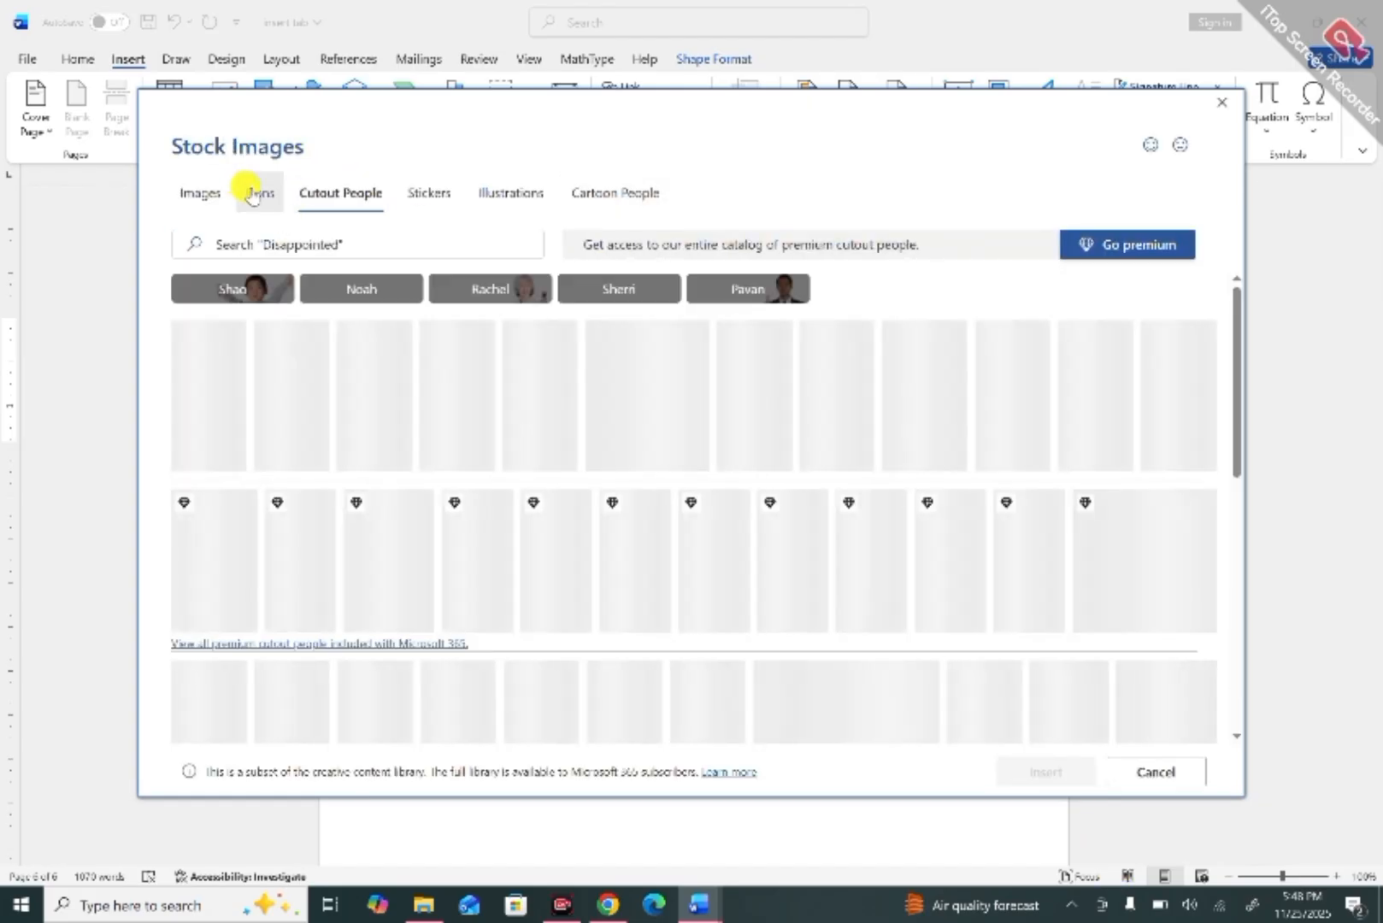
click(255, 192)
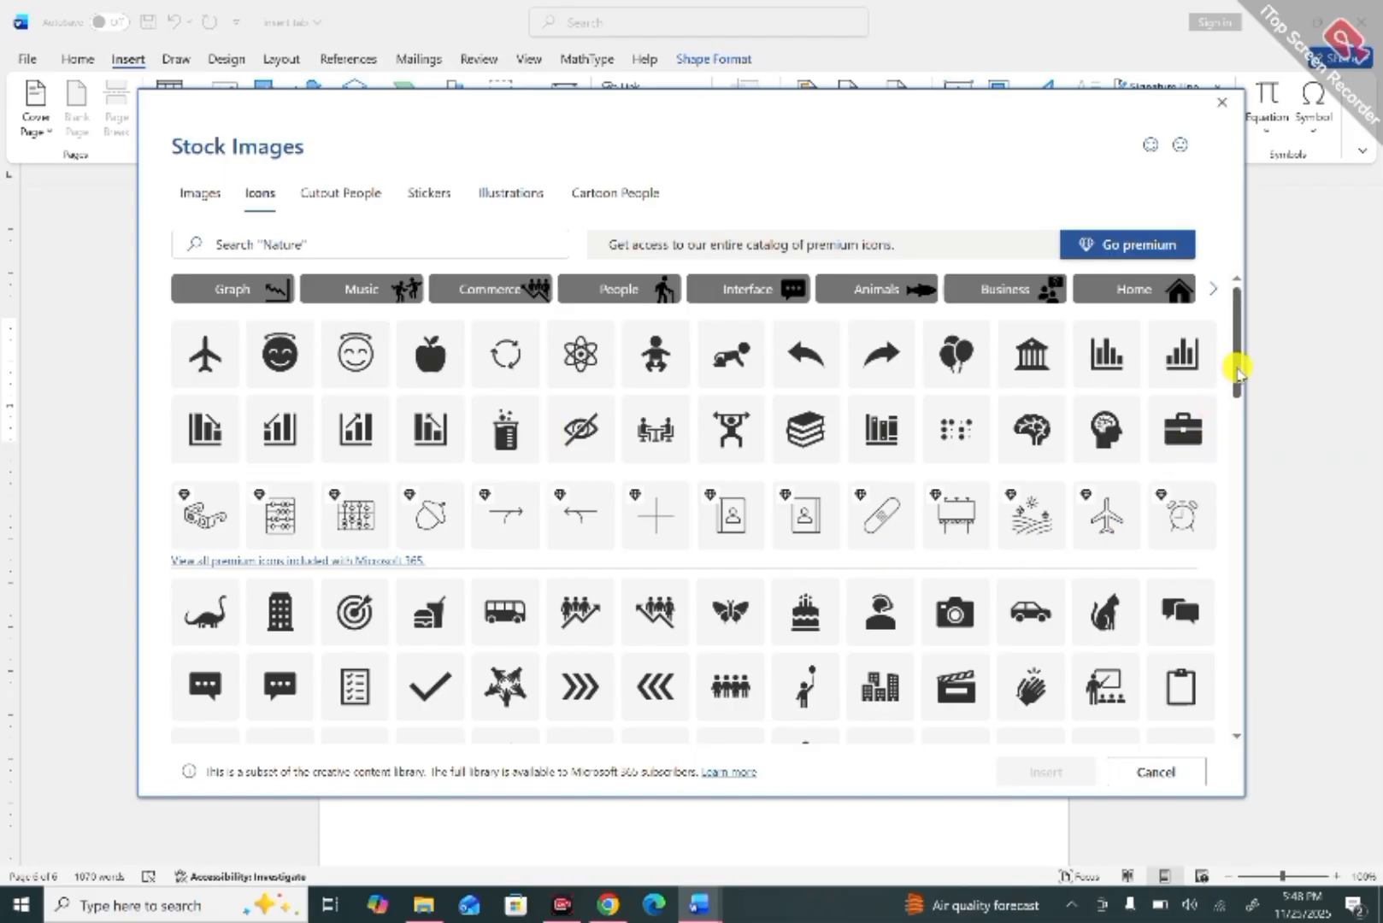
drag(1239, 372, 1182, 330)
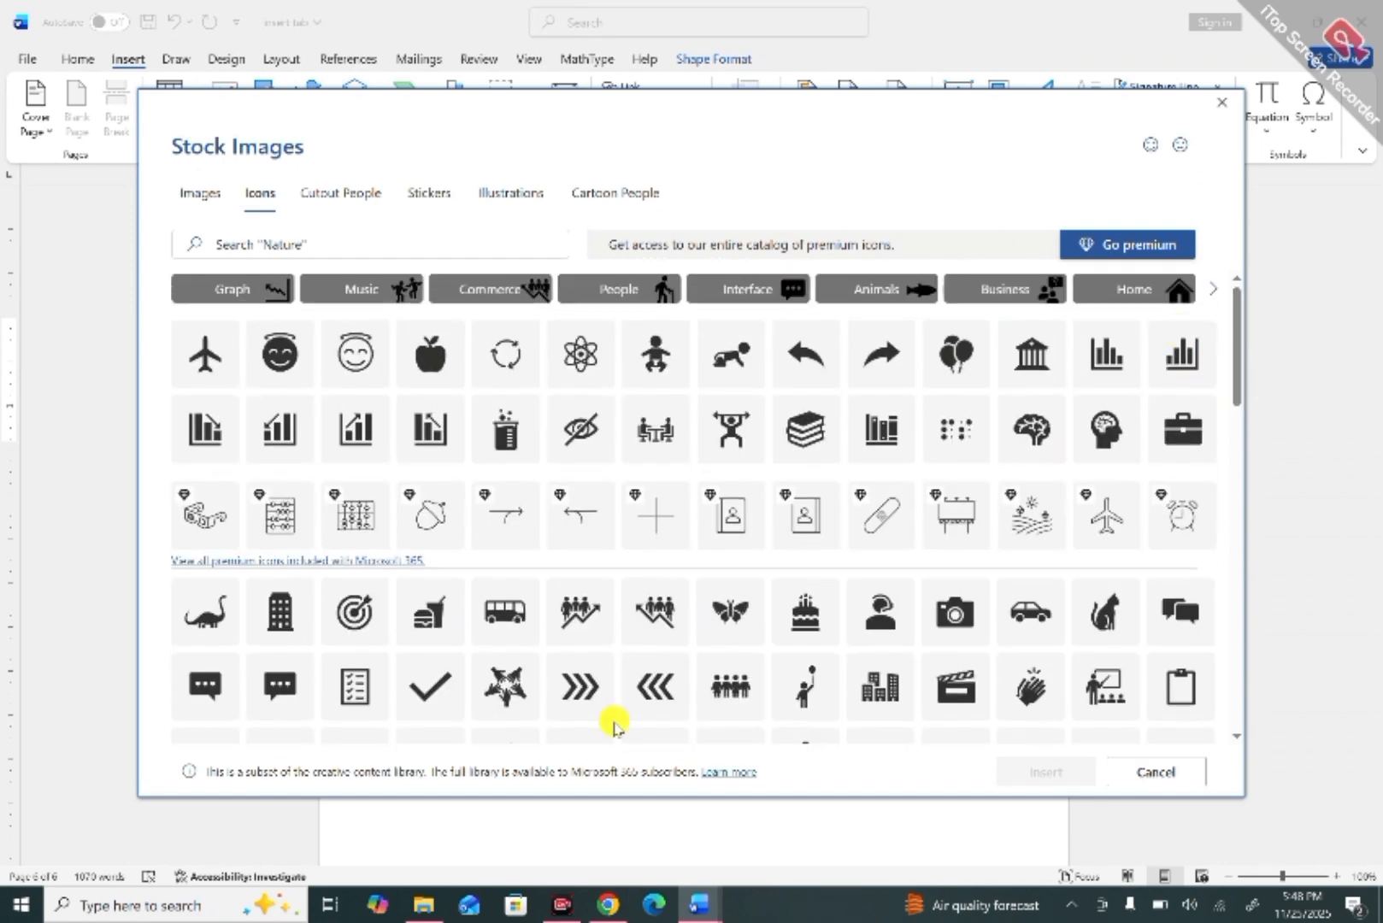
click(576, 607)
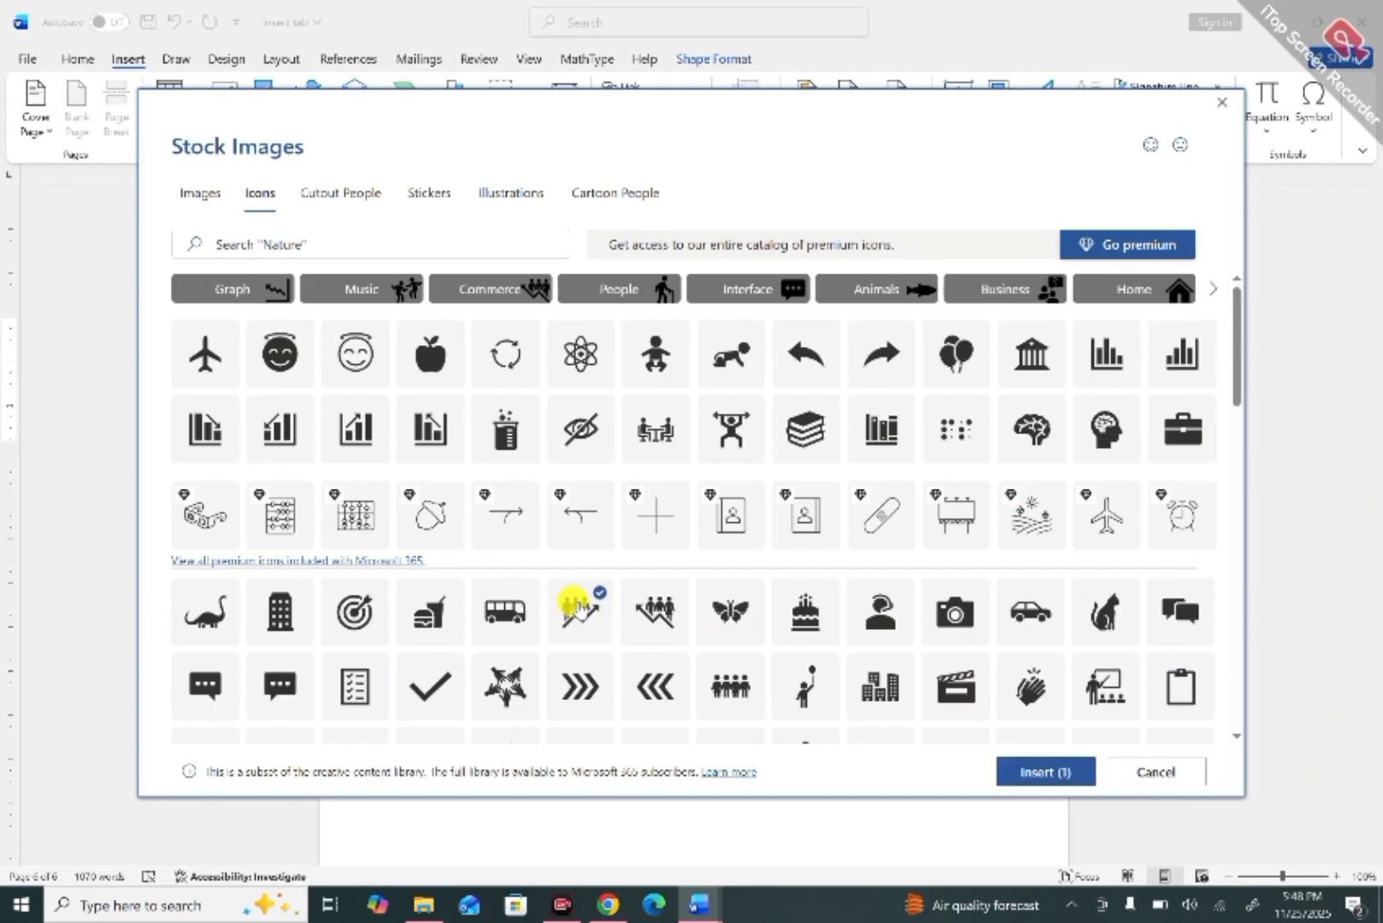
click(1029, 772)
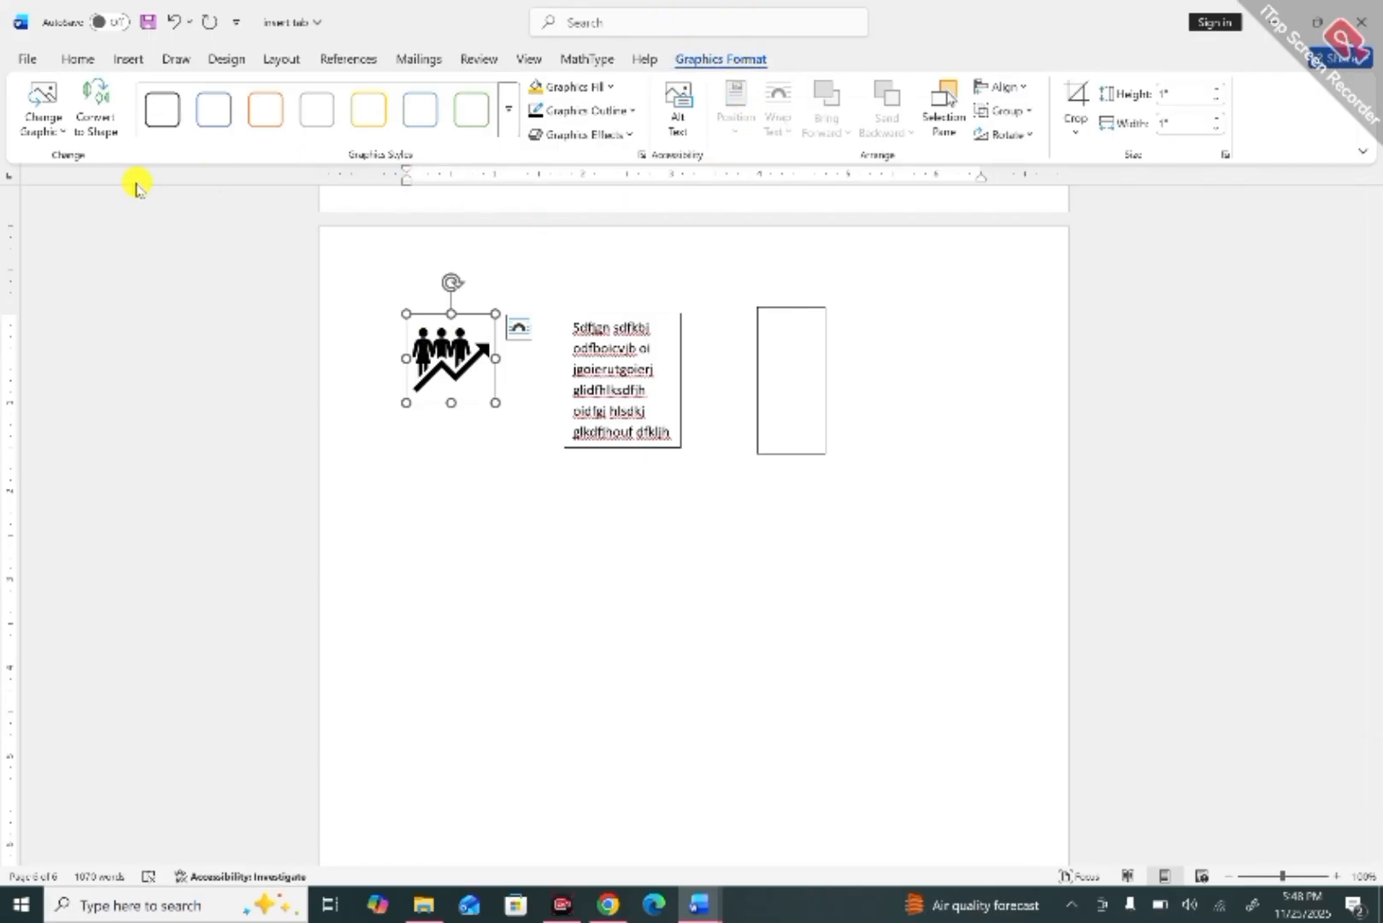
Convert the people-and-arrow icon to an editable shape and select one of its separate parts.
click(65, 132)
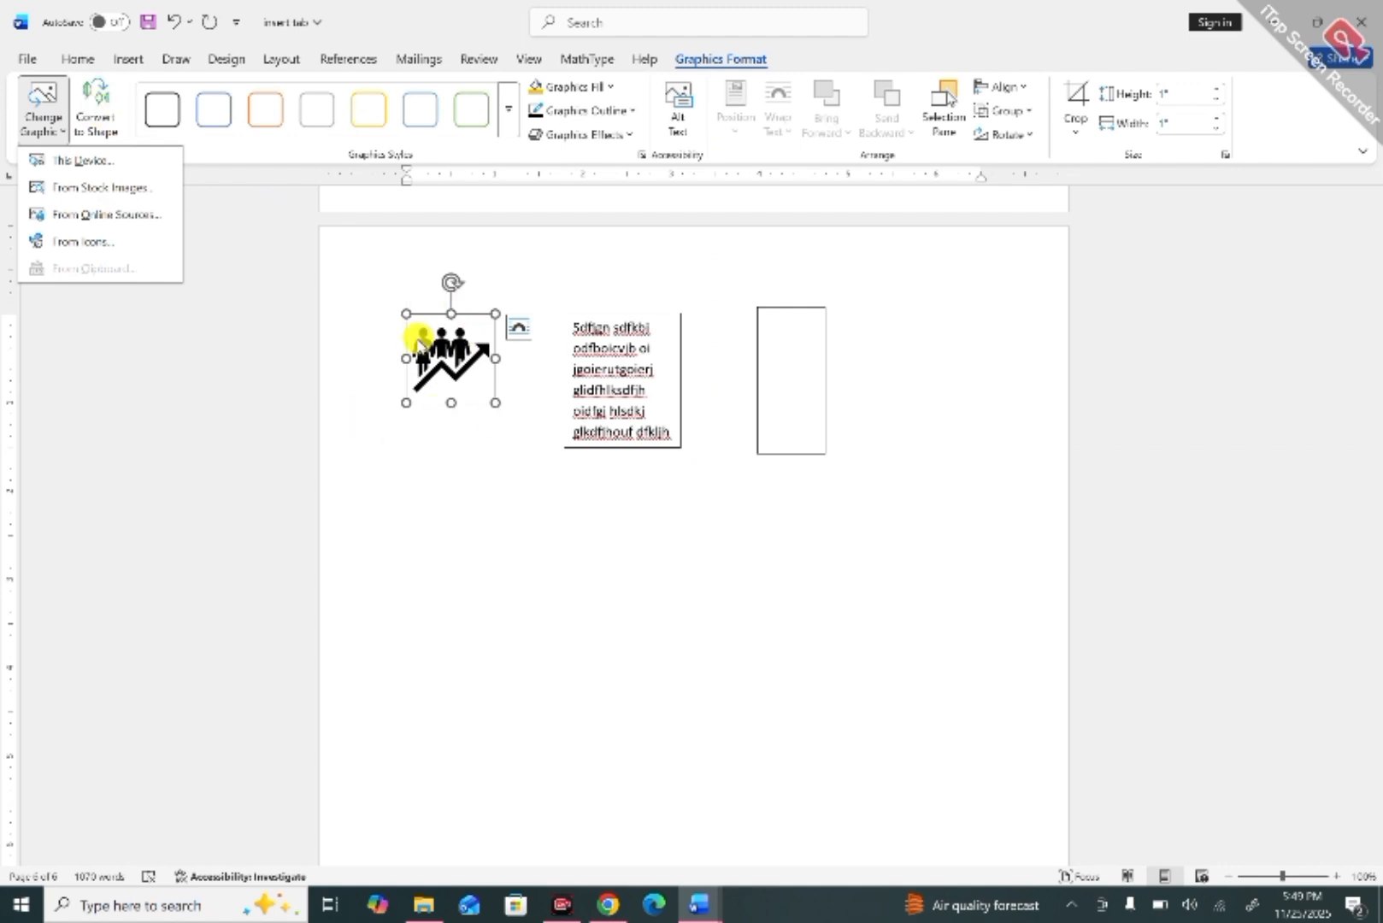
click(94, 94)
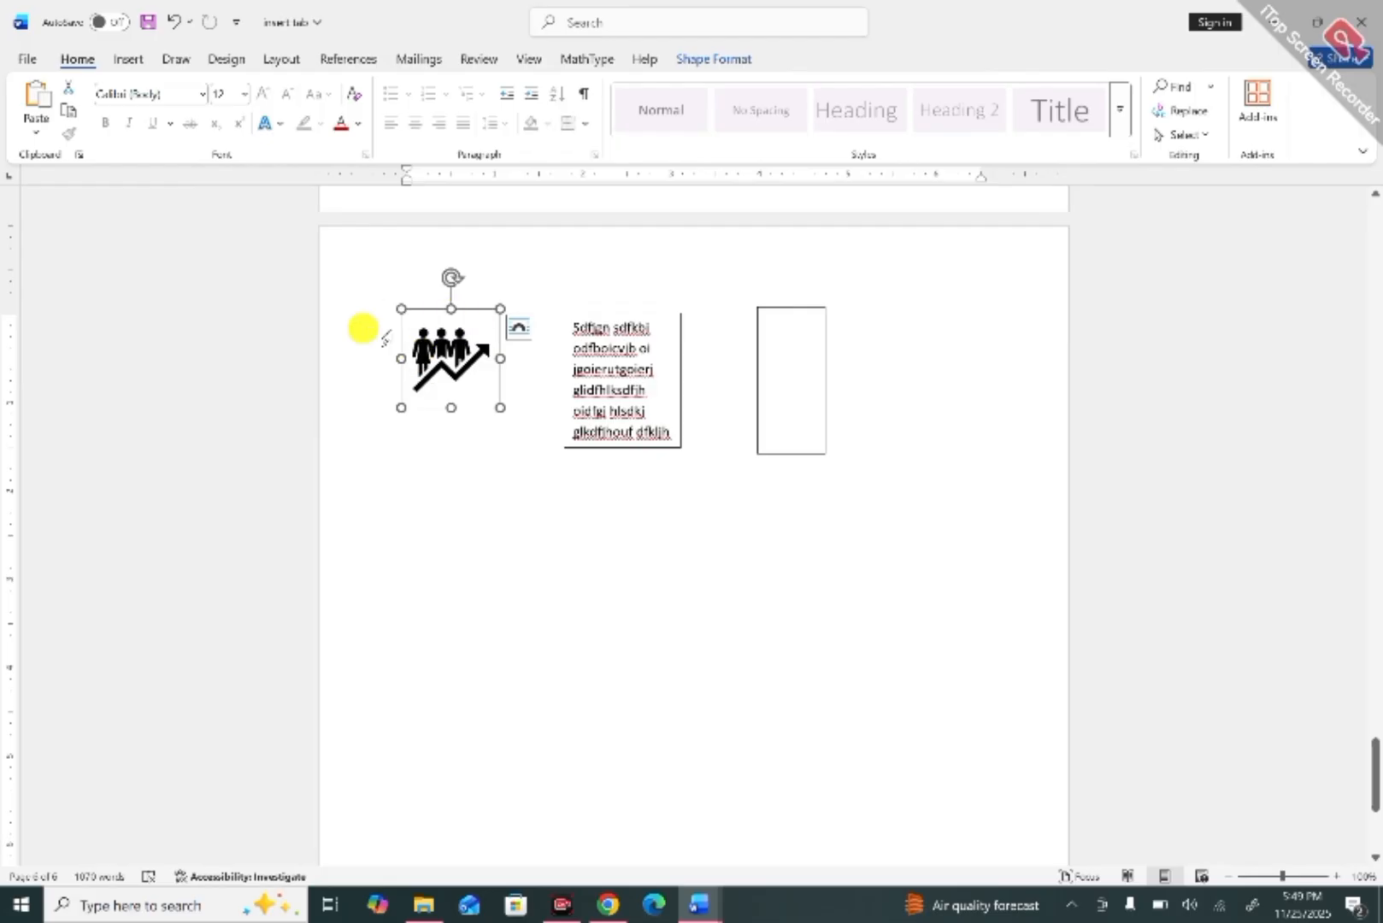
click(730, 59)
click(439, 337)
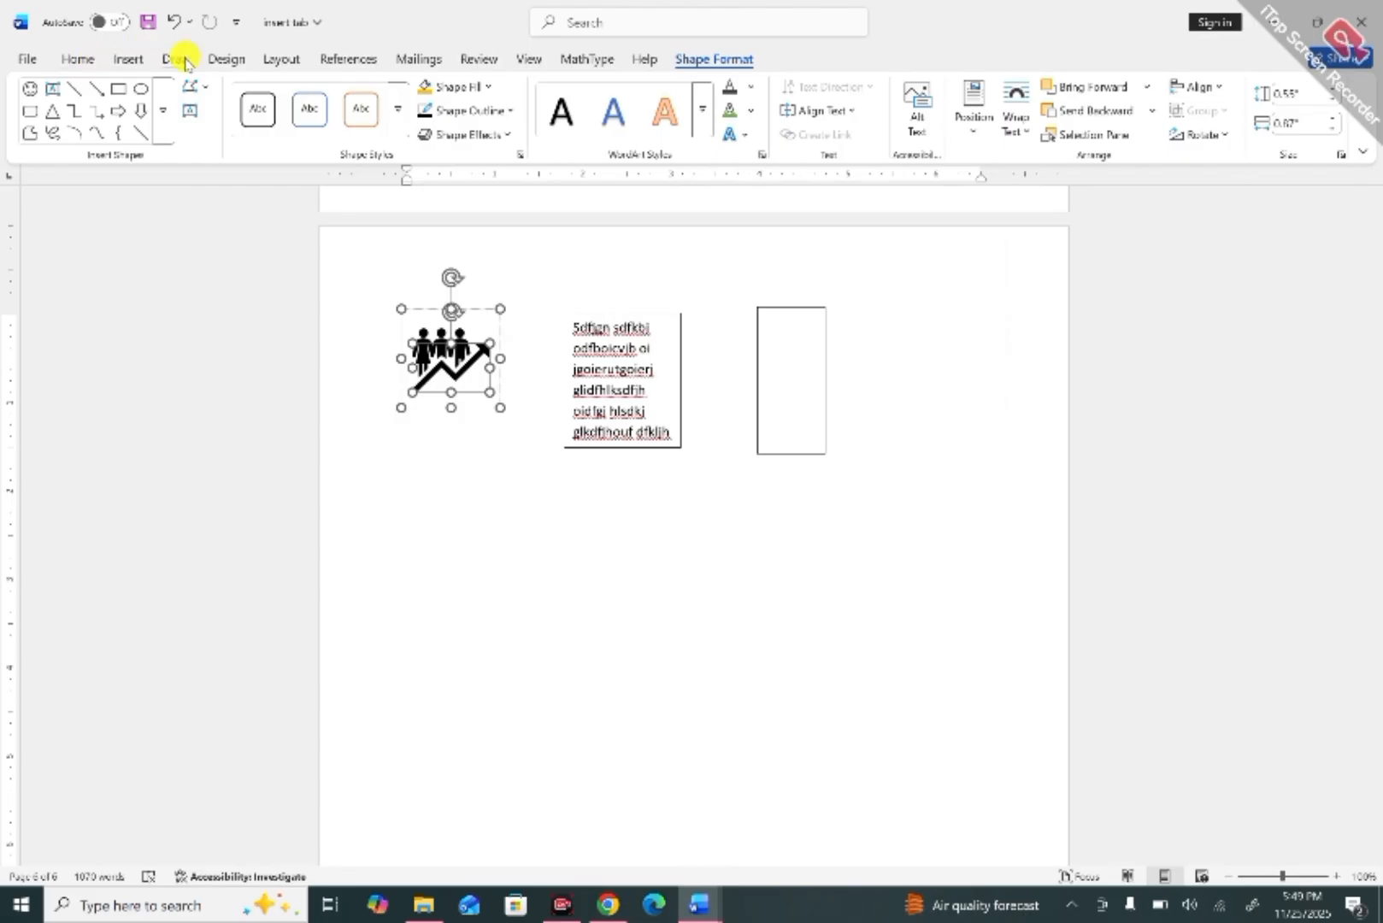
Insert the solid apple stock icon next to the people-and-arrow graphic.
click(128, 59)
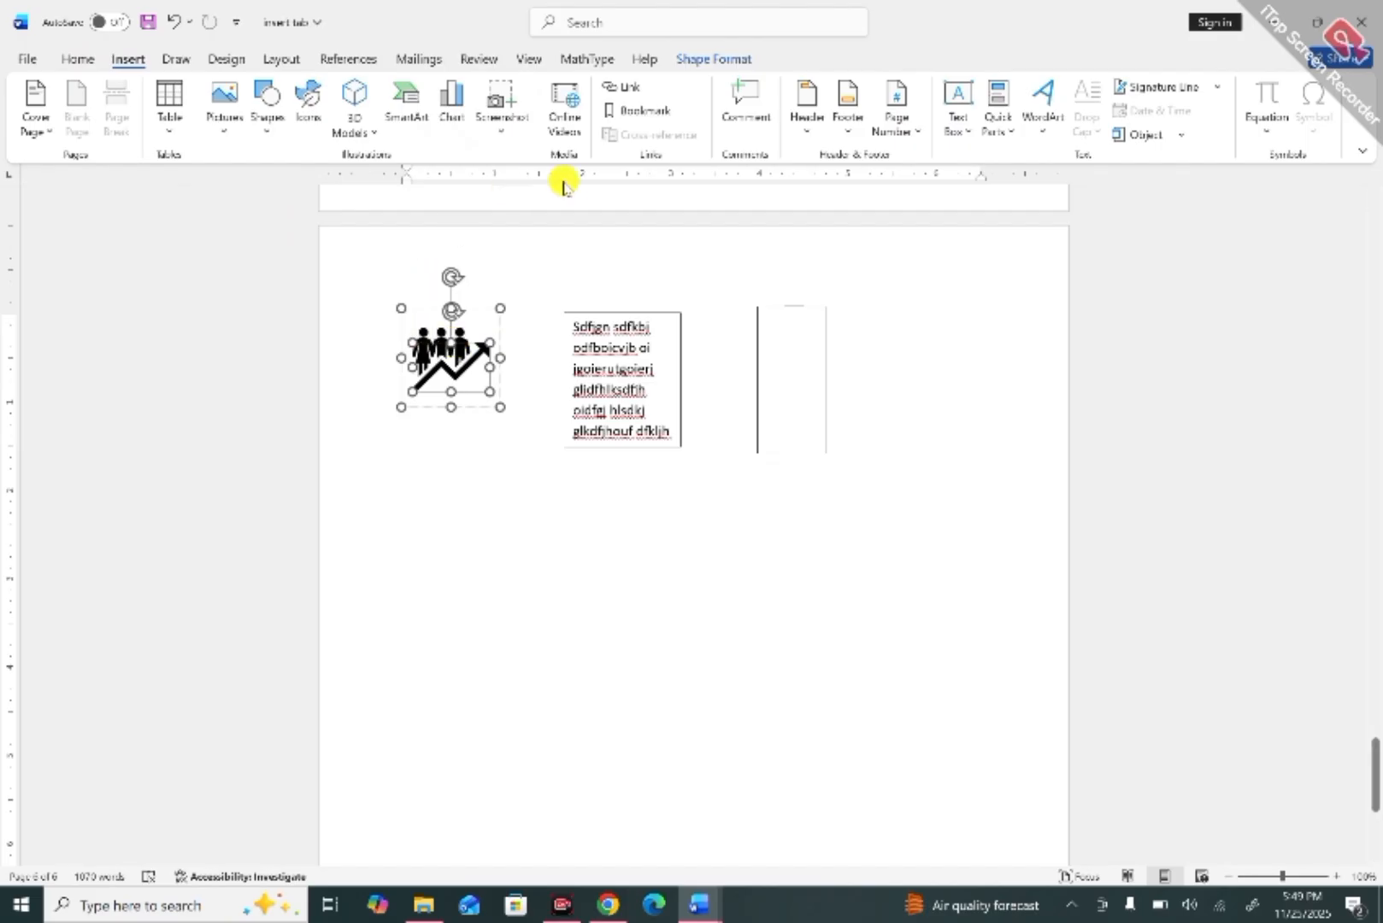
click(312, 107)
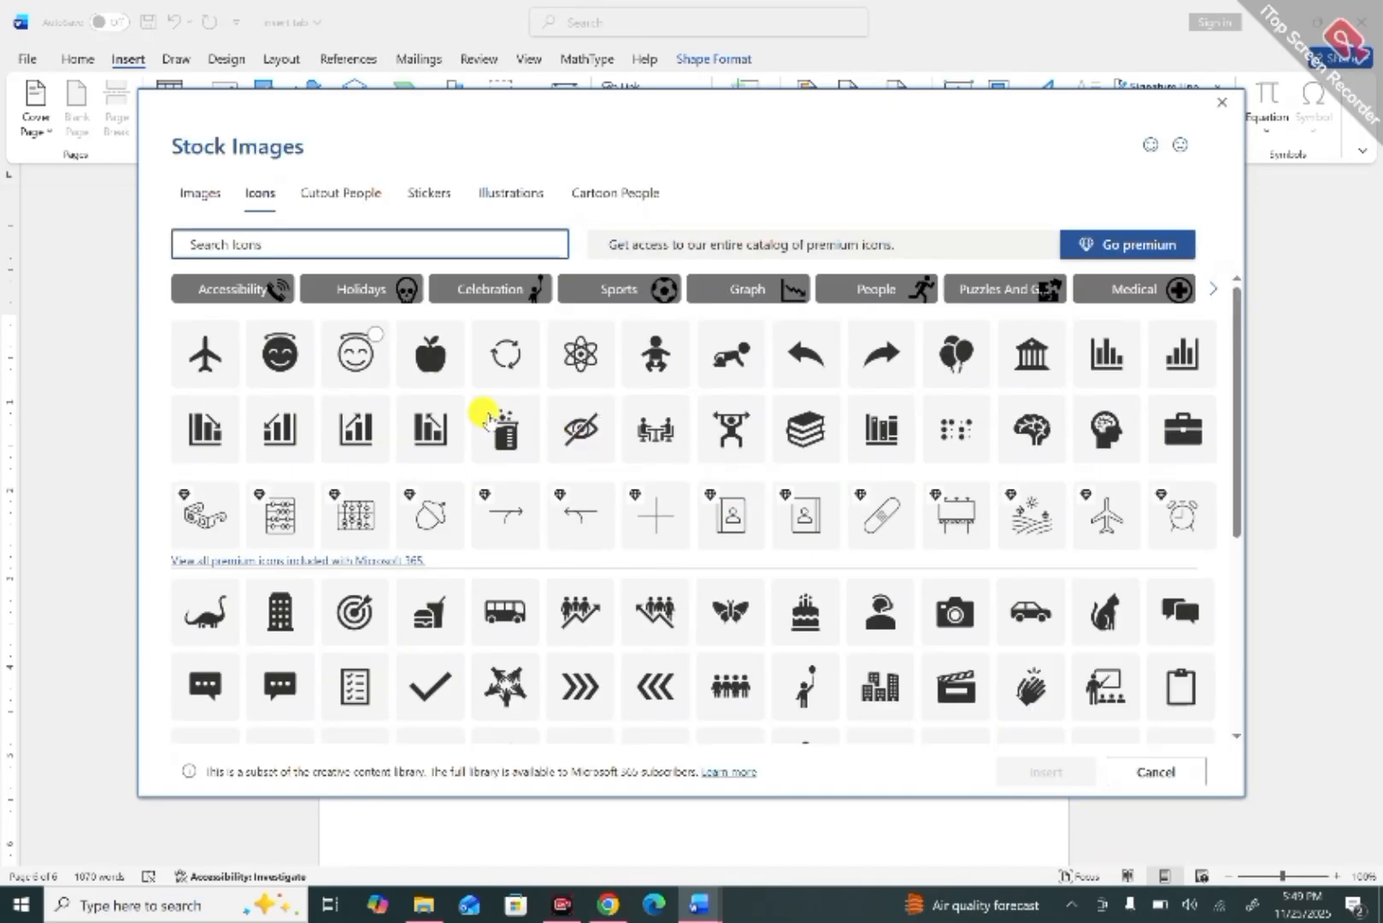
click(432, 353)
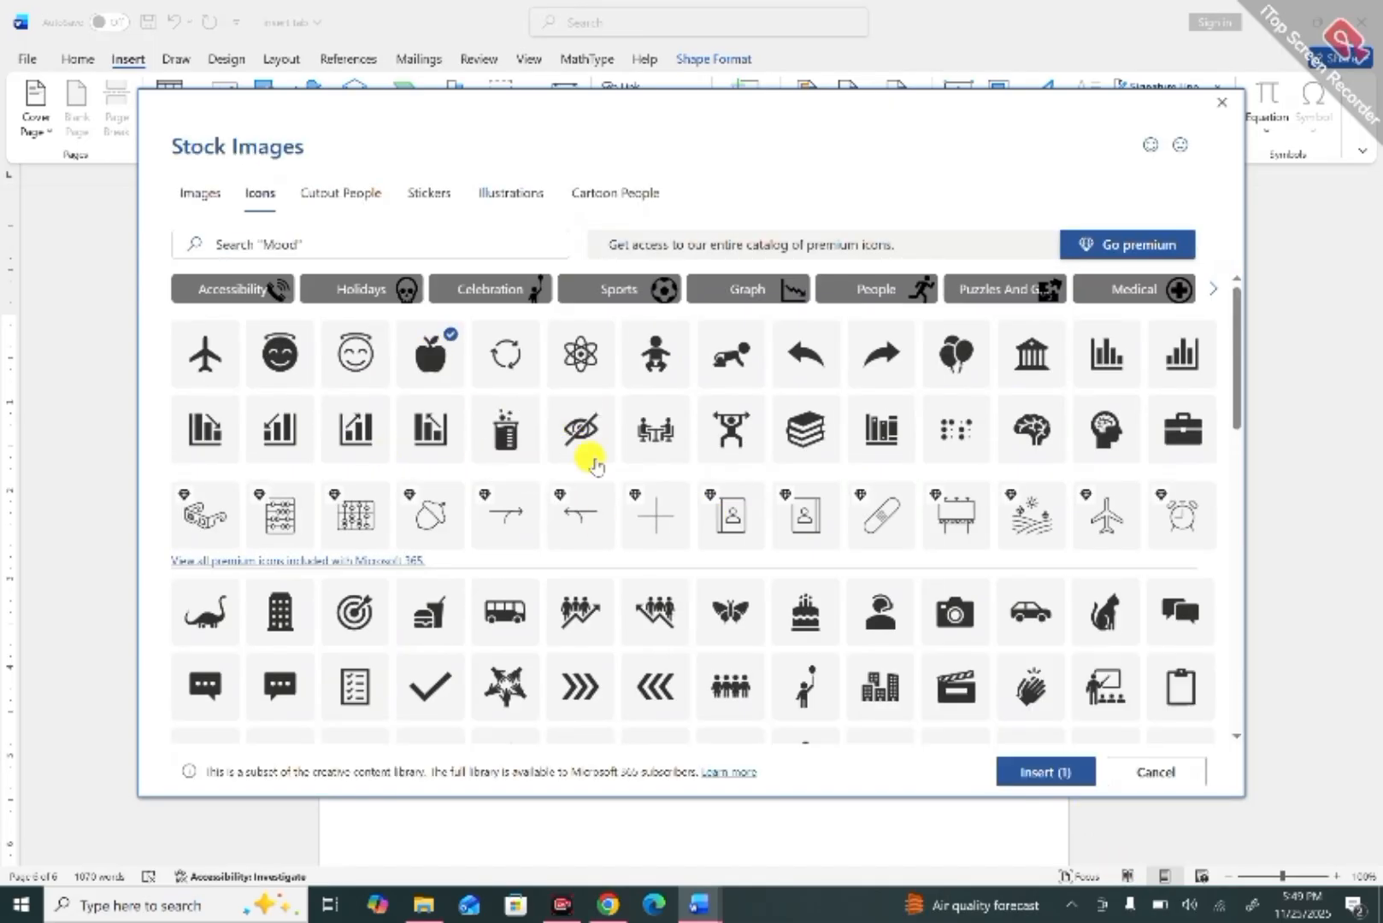
click(1024, 774)
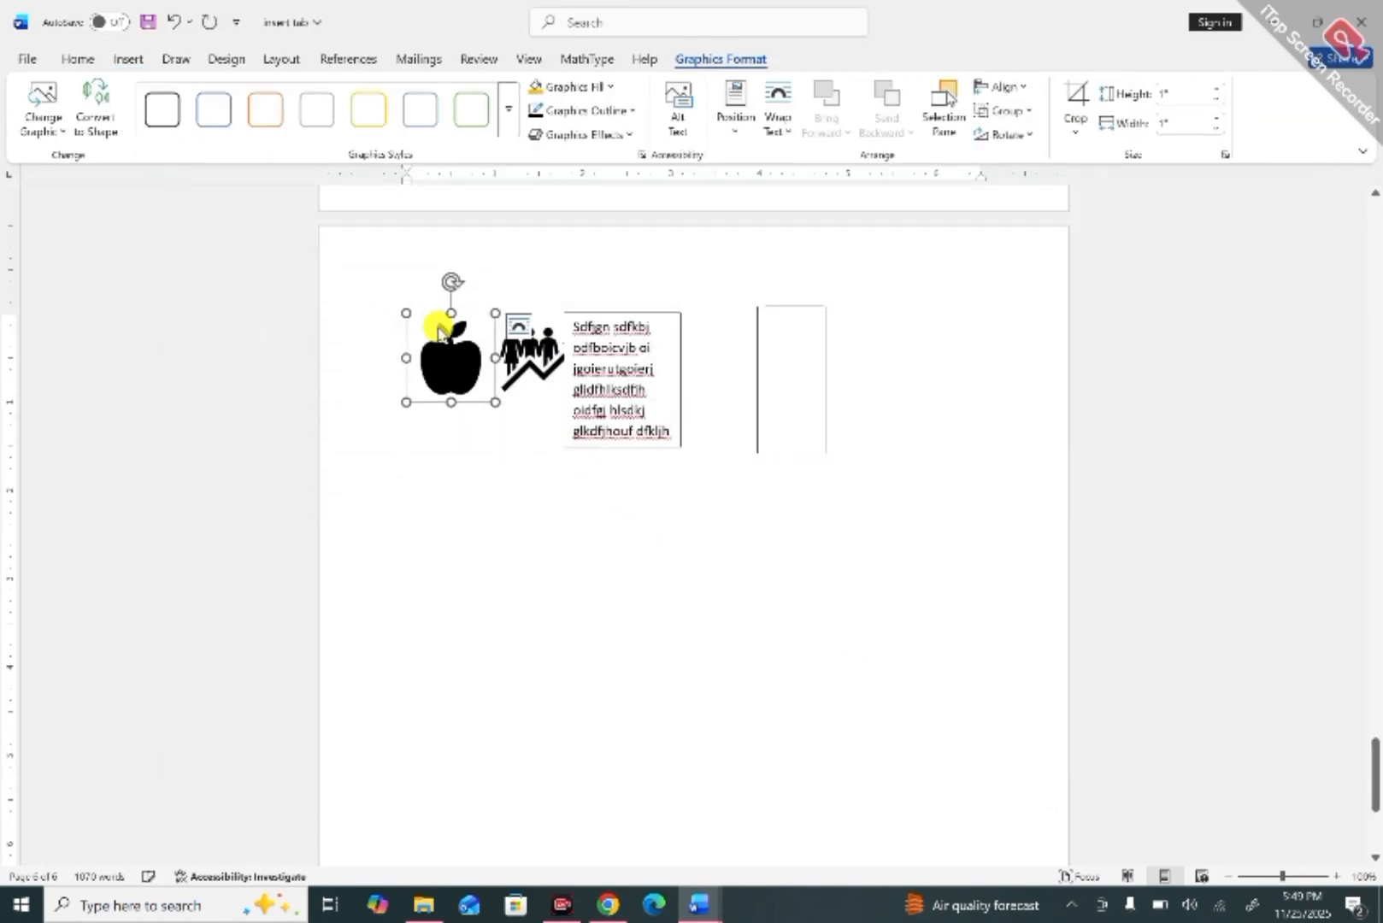
Try to move the inline apple icon lower on the page and check its text wrapping options.
drag(435, 317, 576, 603)
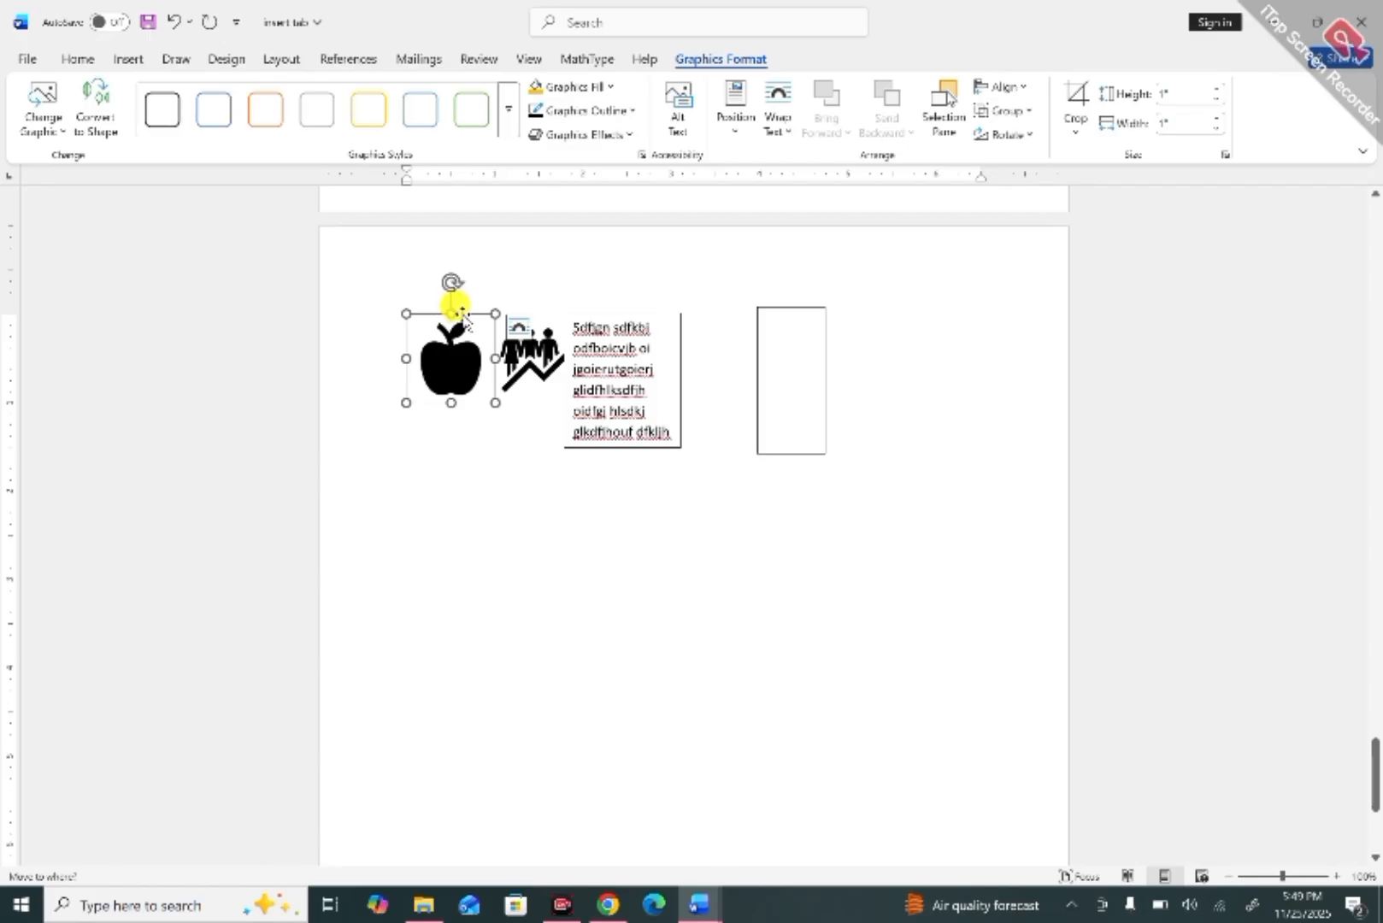
drag(462, 329, 541, 522)
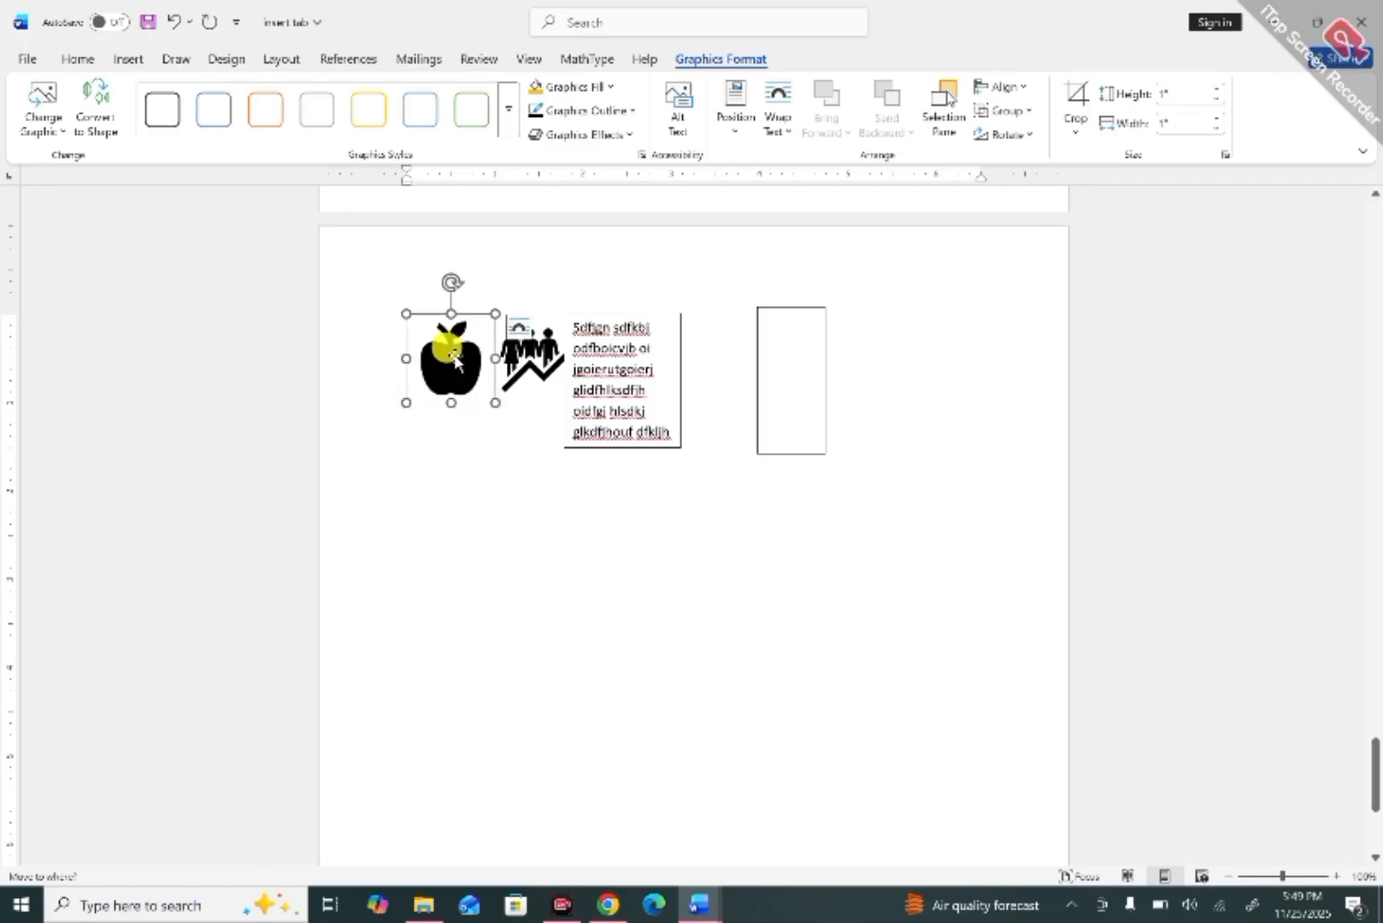
mouse_move(456, 360)
mouse_down()
mouse_move(549, 550)
mouse_move(464, 378)
mouse_up()
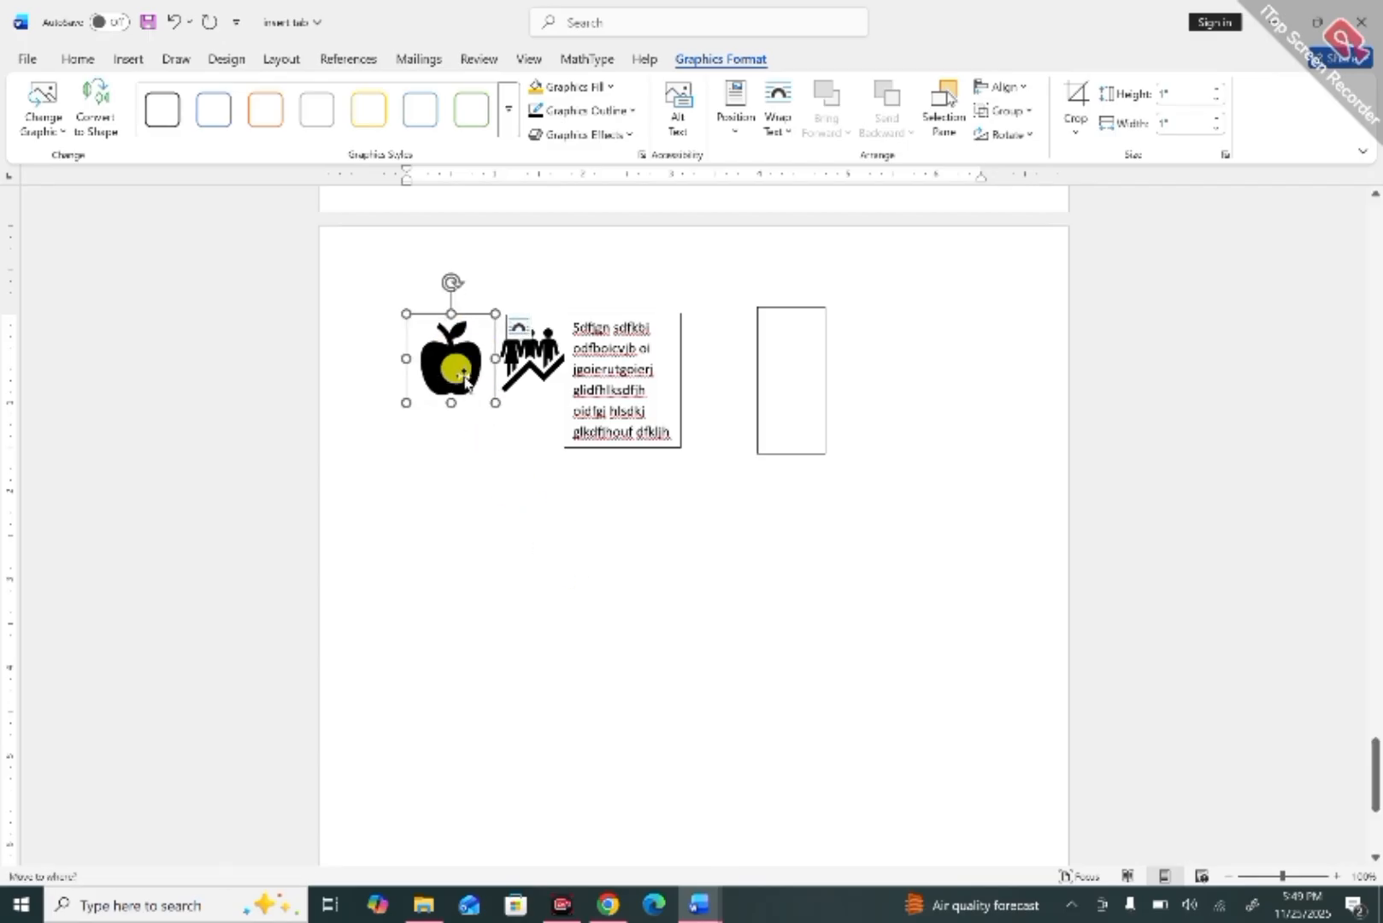
click(518, 325)
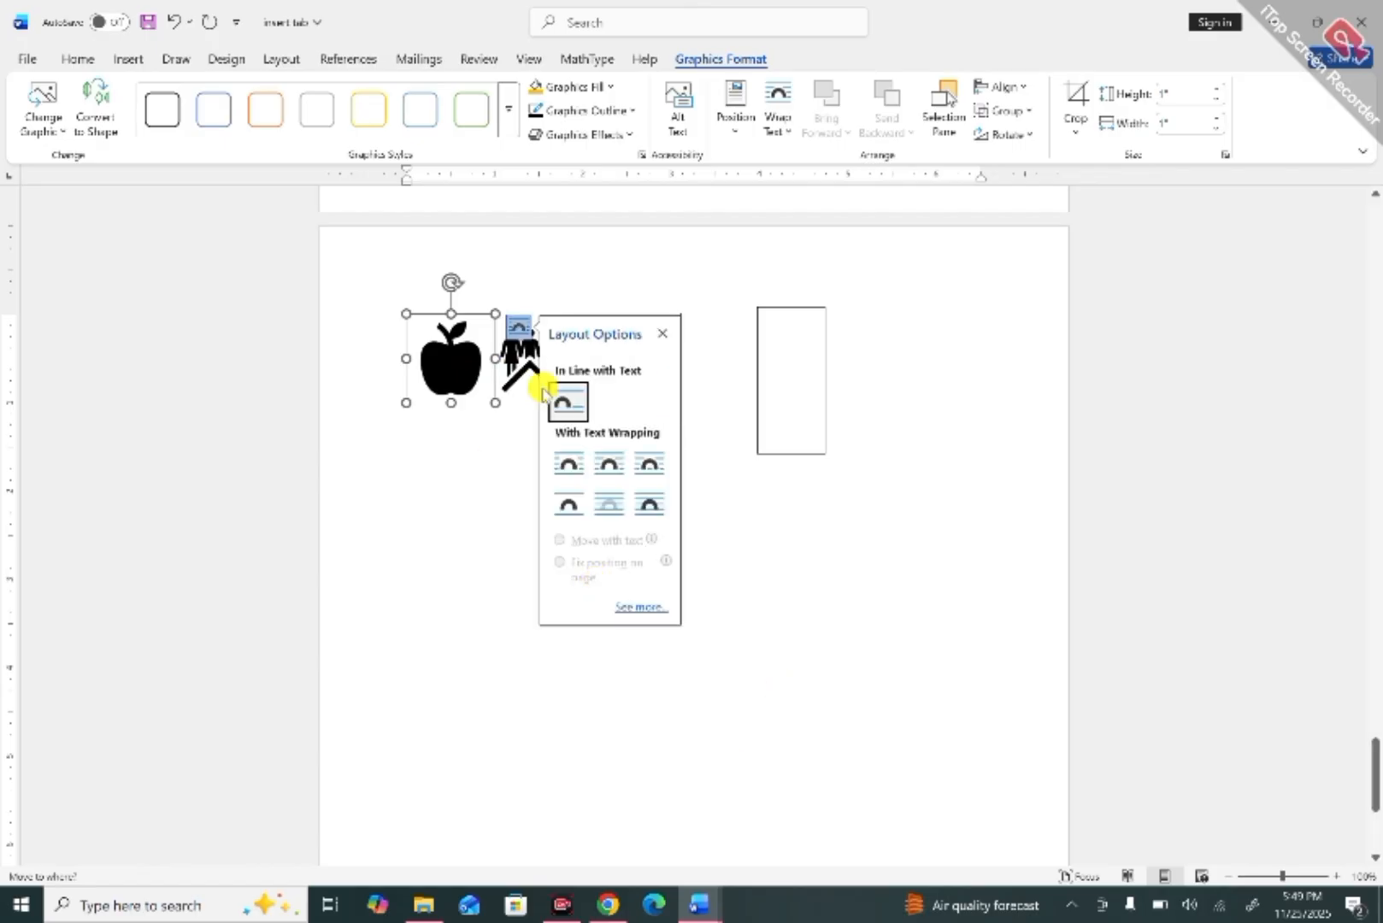
click(660, 333)
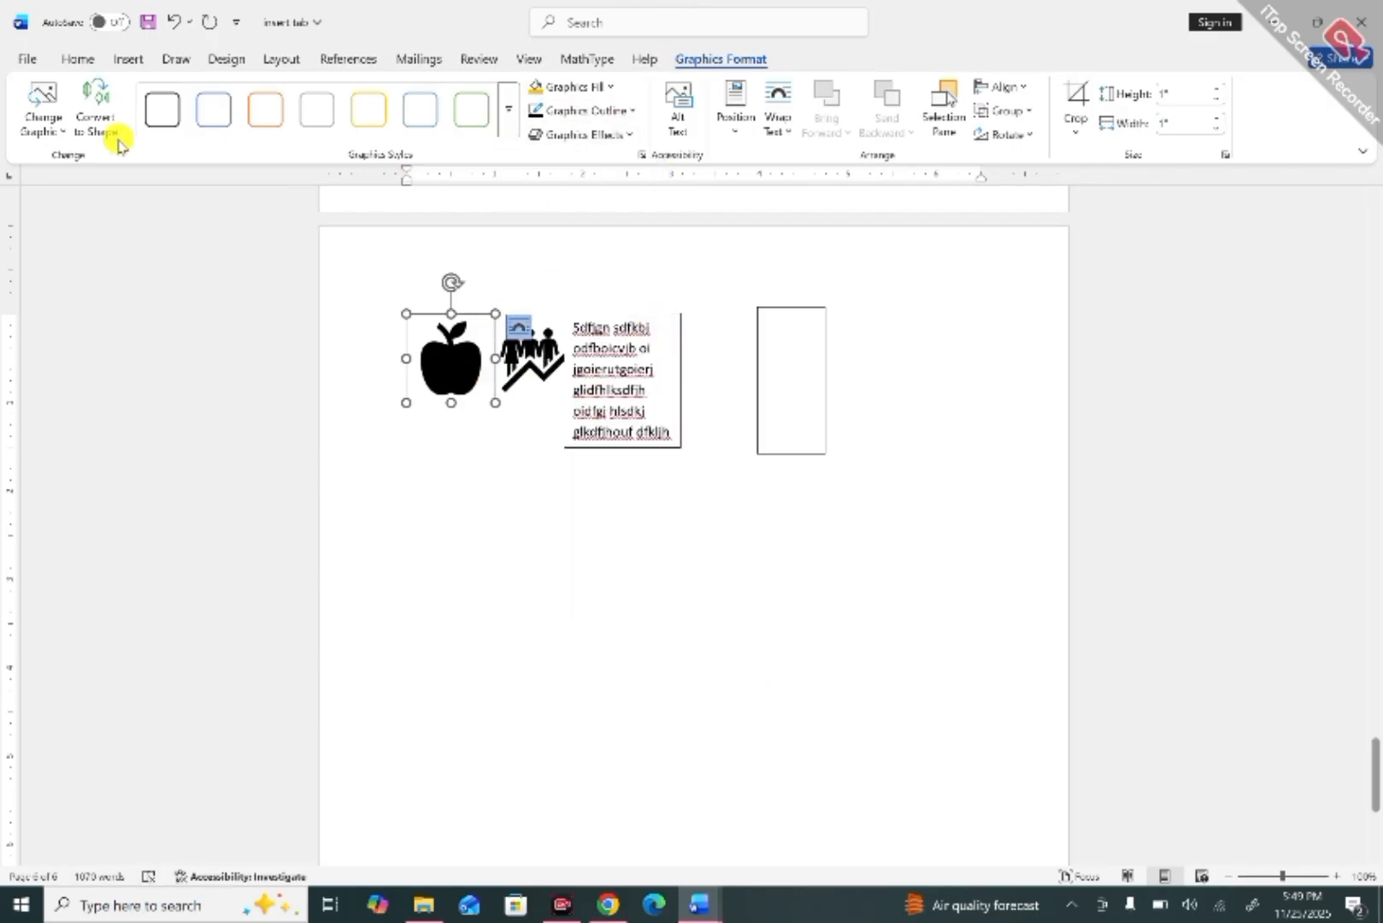
Apply the orange colored-fill, no-outline graphics style to the apple icon and change its fill to standard red.
click(508, 109)
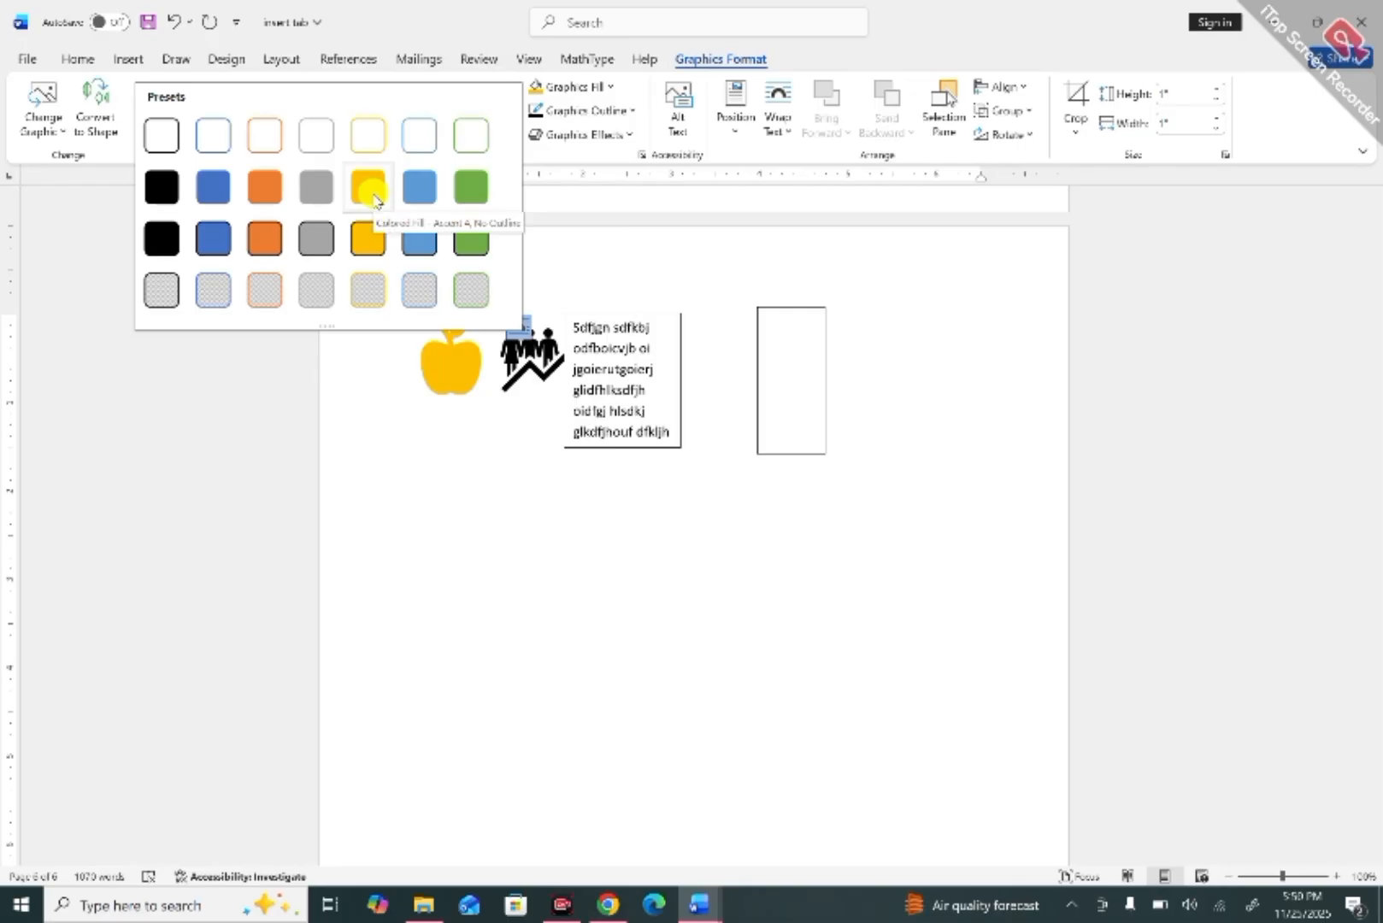
click(258, 181)
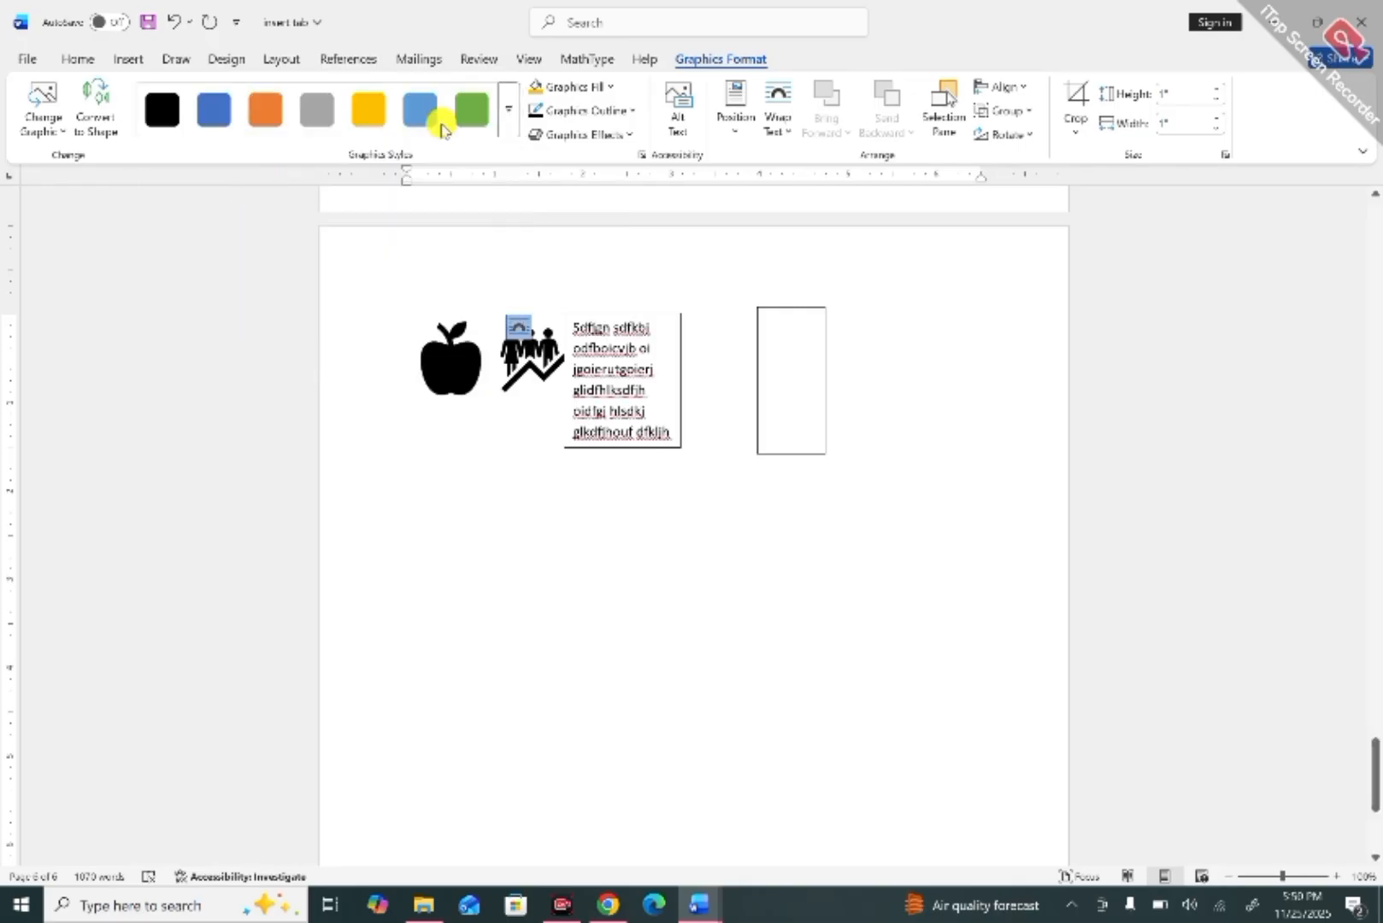
click(612, 86)
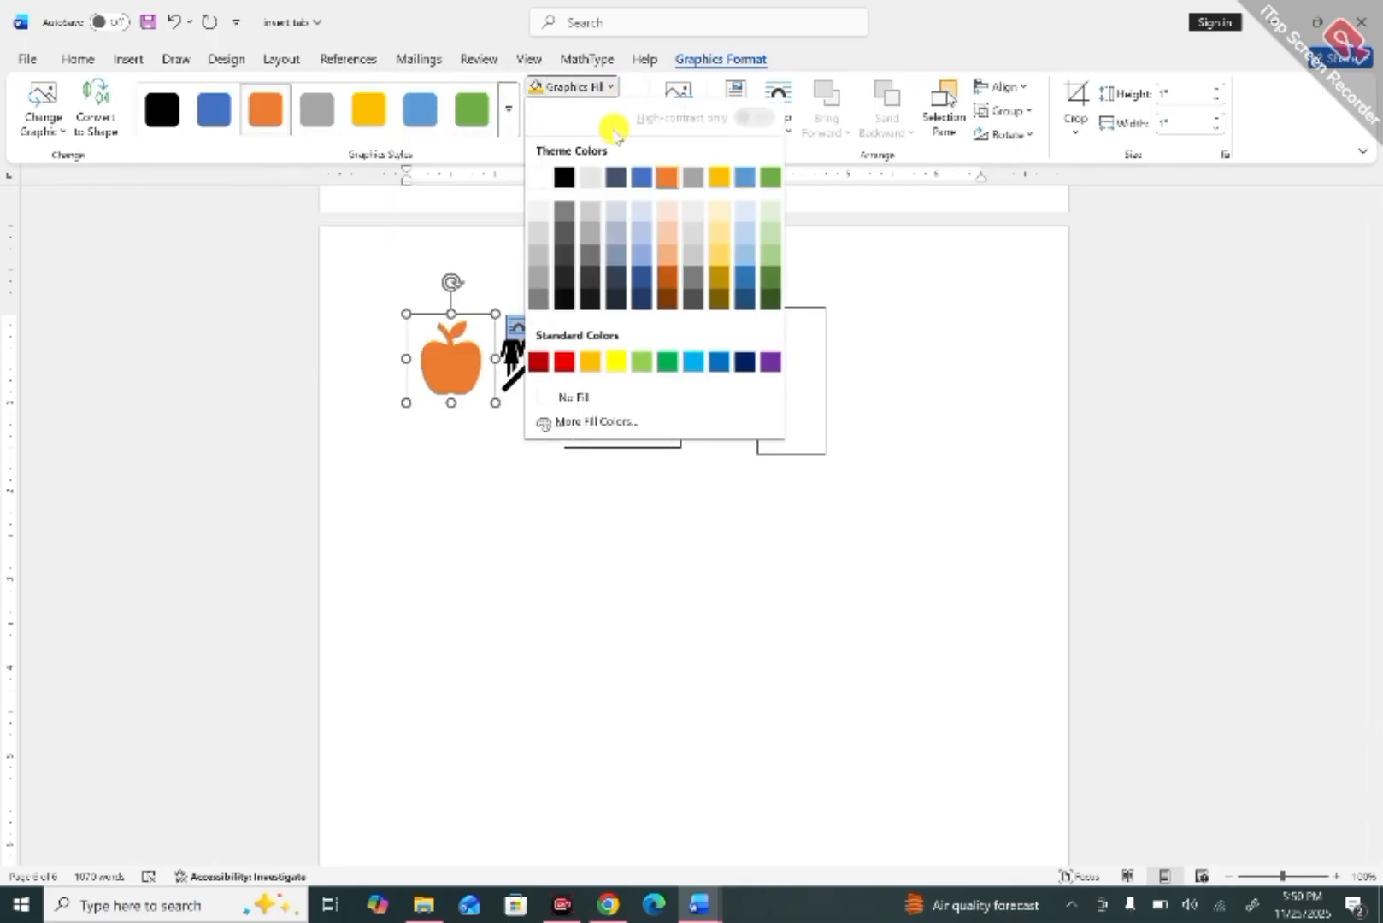
click(564, 362)
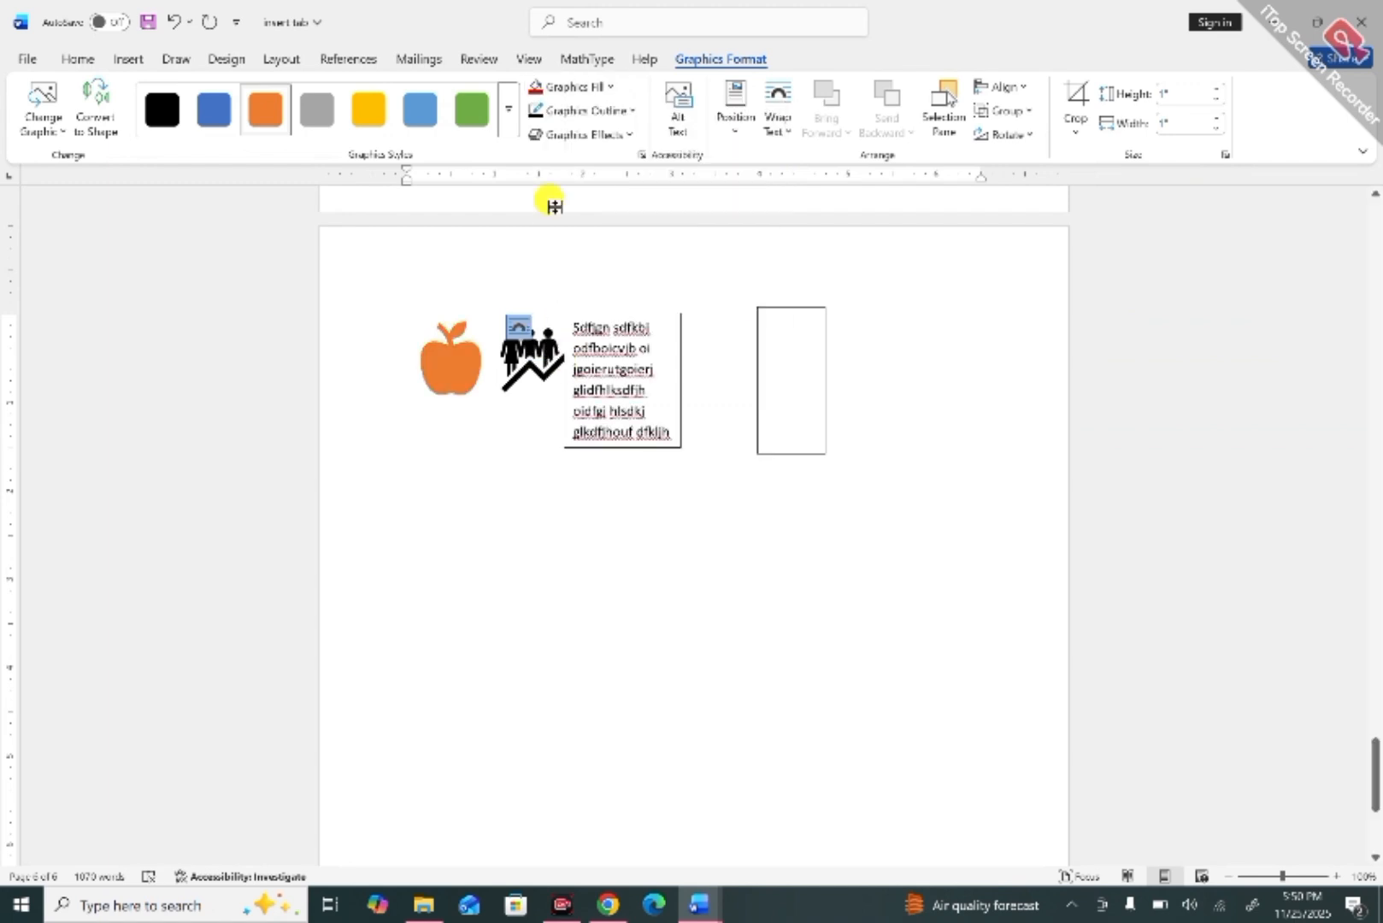
Give the apple icon a light gold outline and apply a Perspective 3-D rotation effect to it.
click(633, 110)
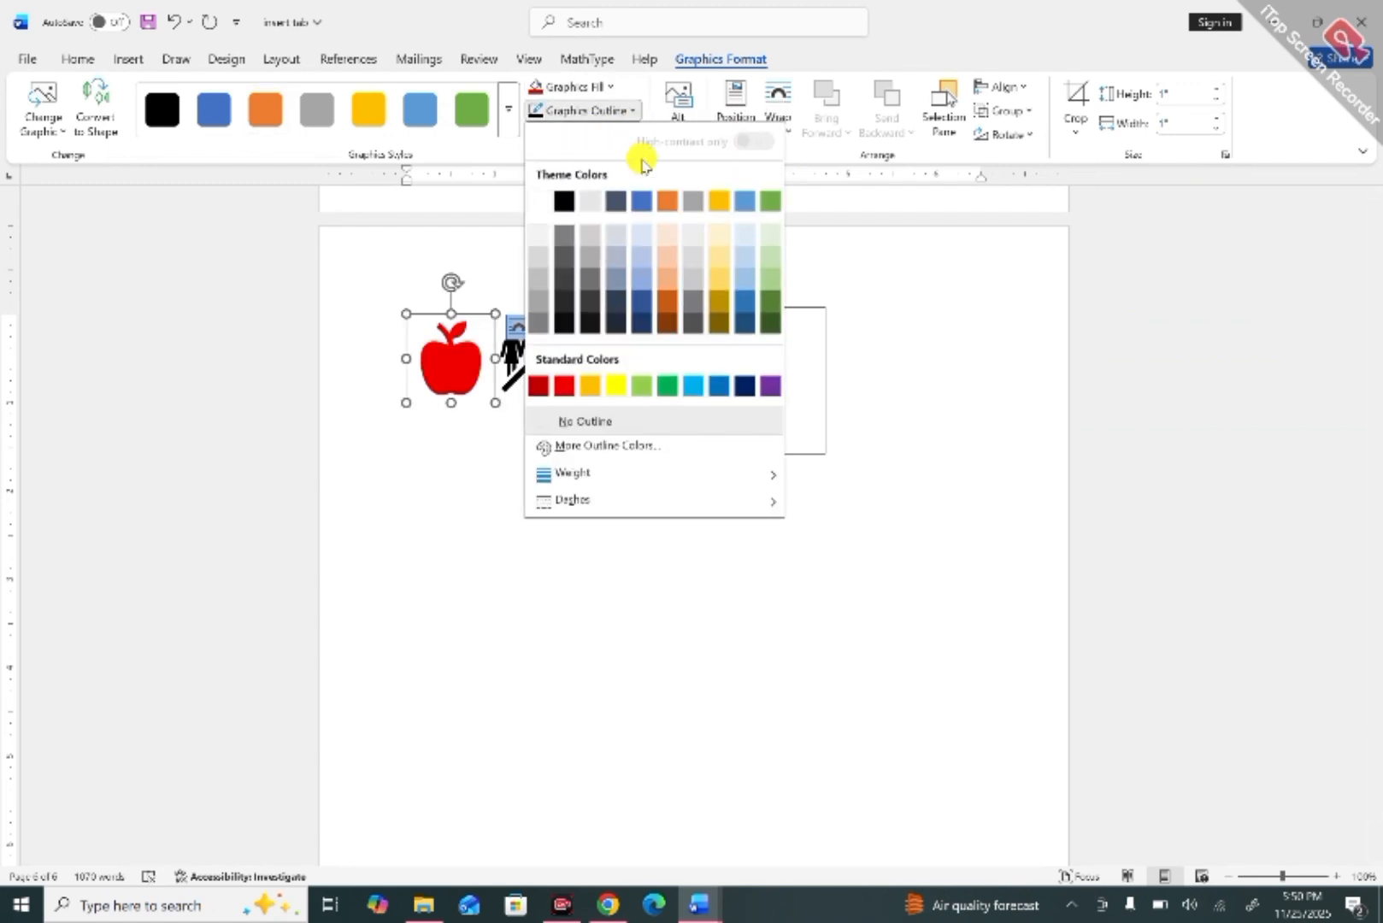
click(719, 256)
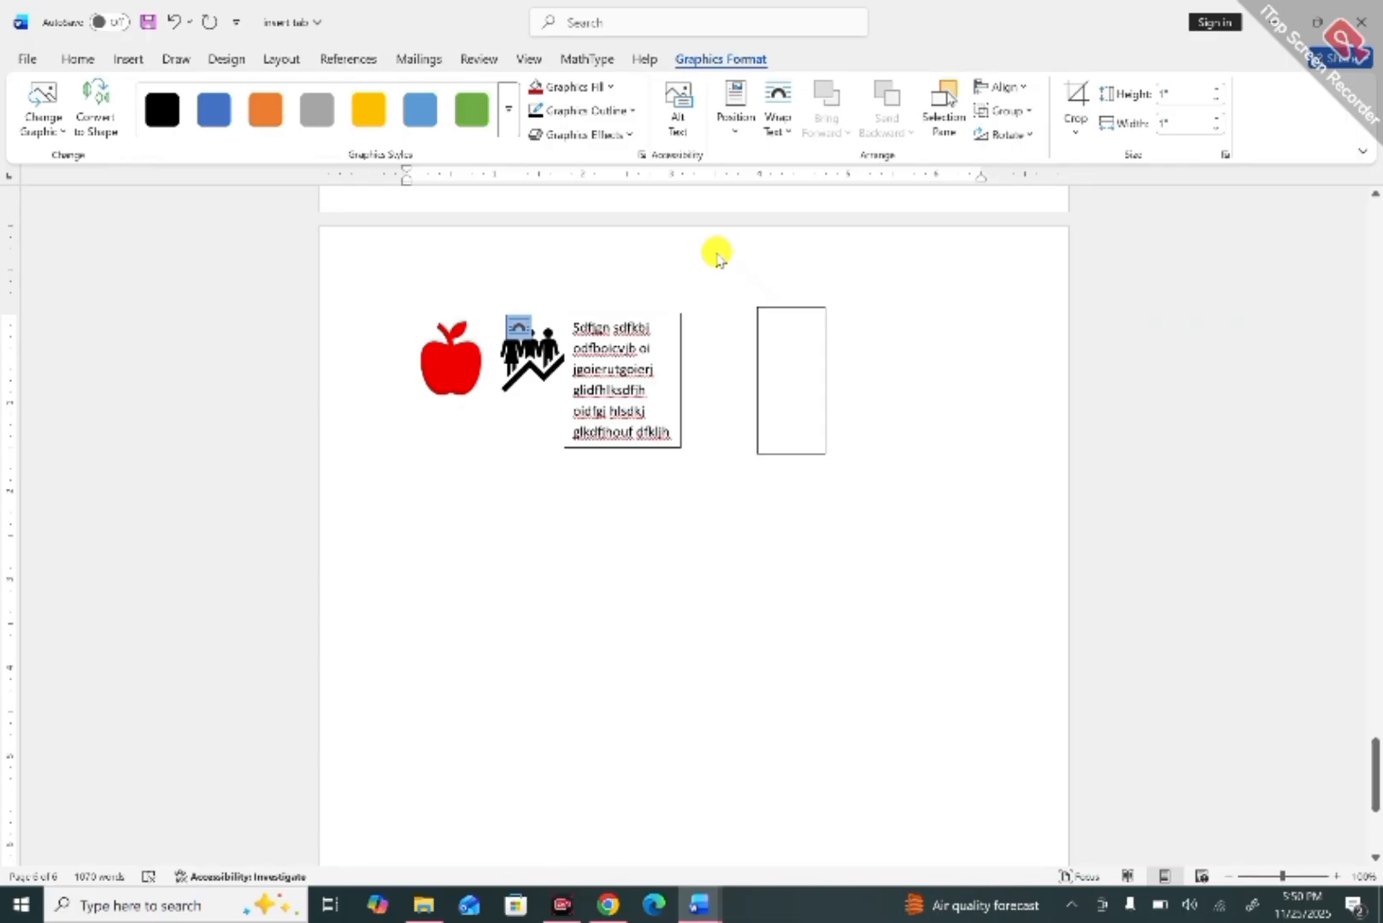
click(631, 134)
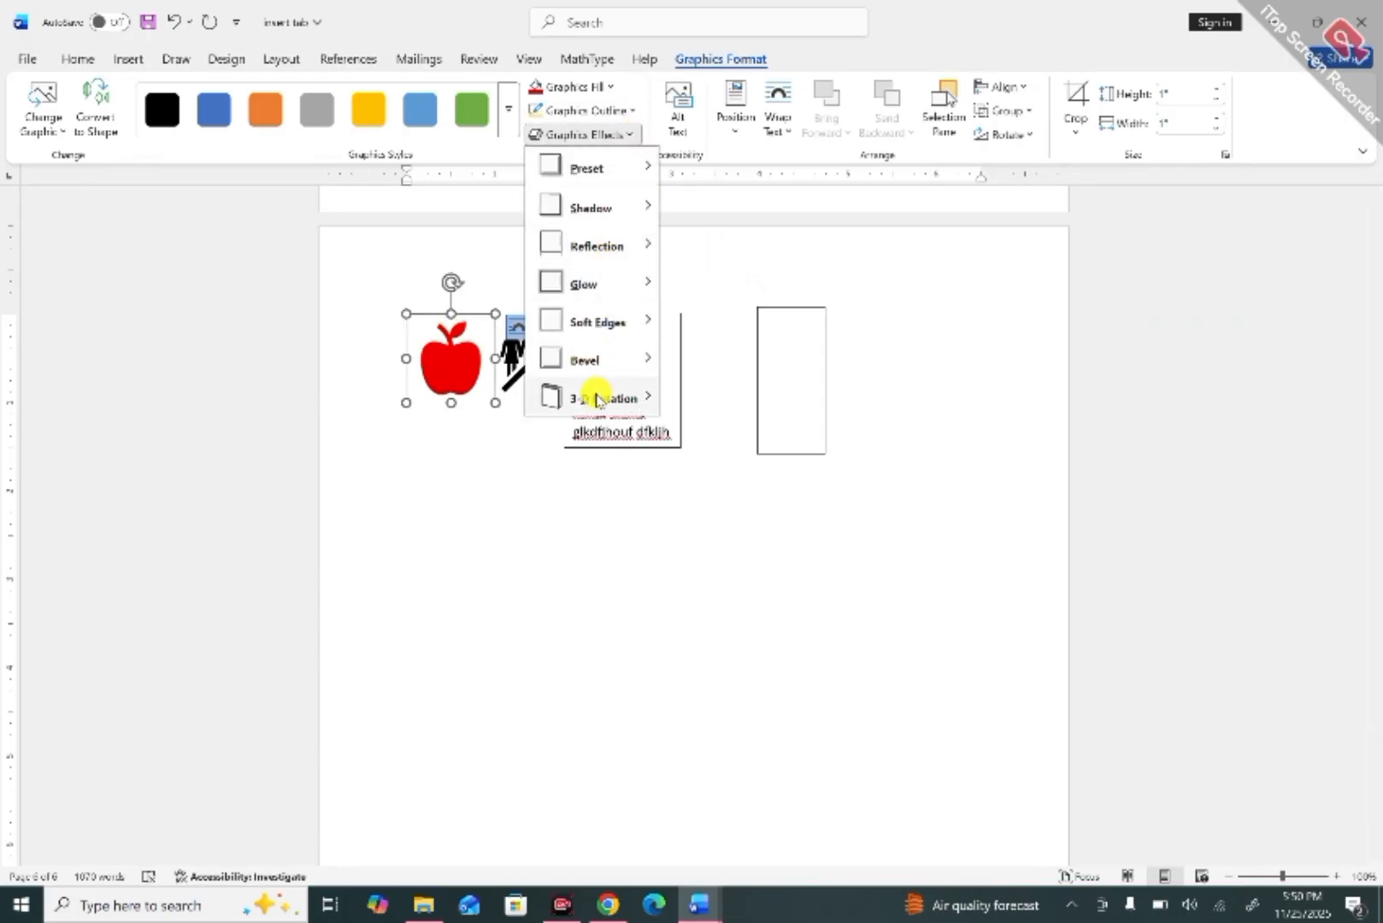
mouse_move(598, 398)
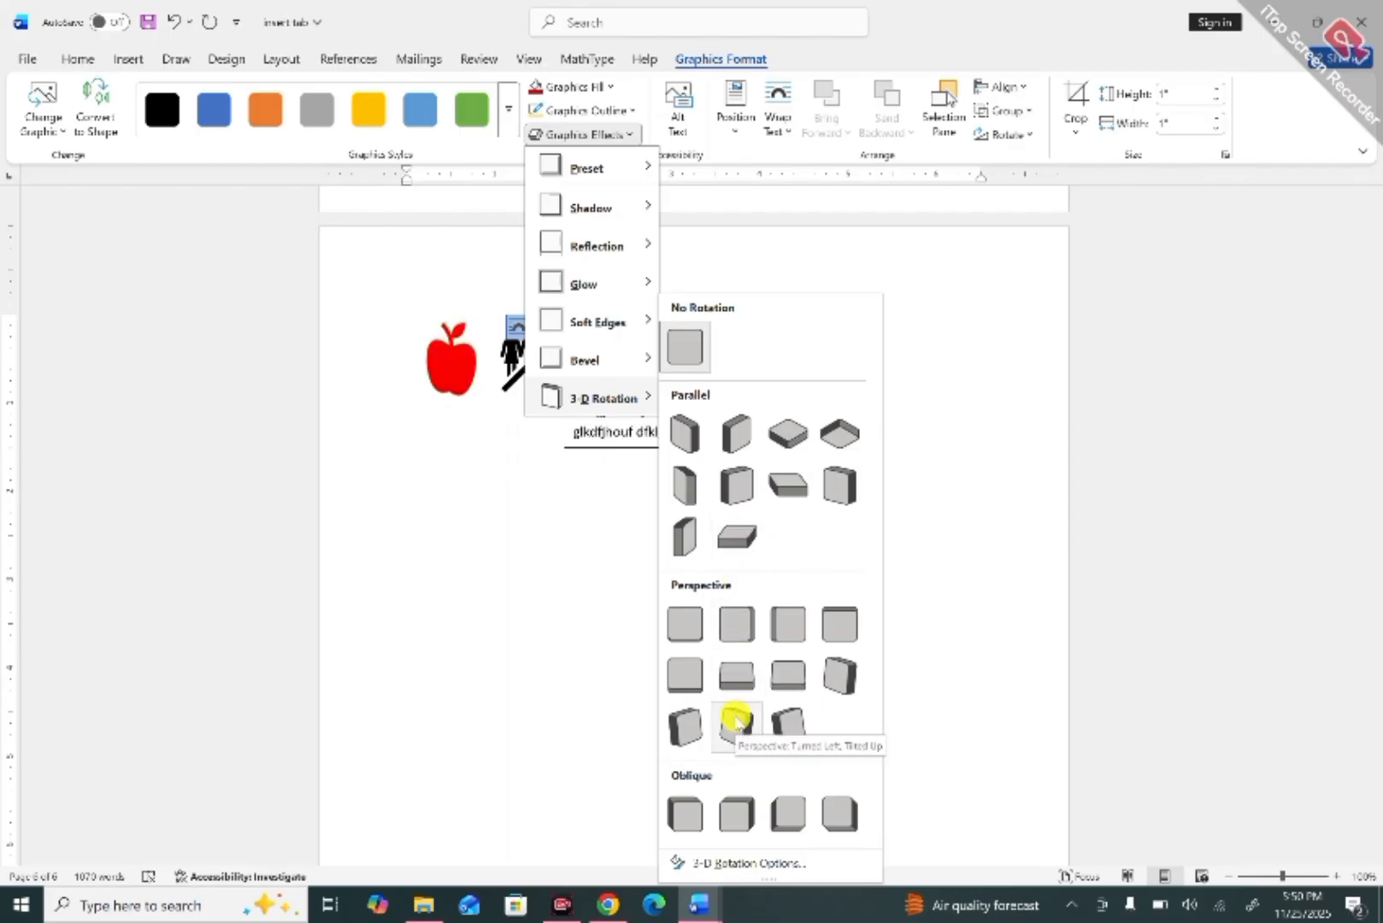
click(855, 680)
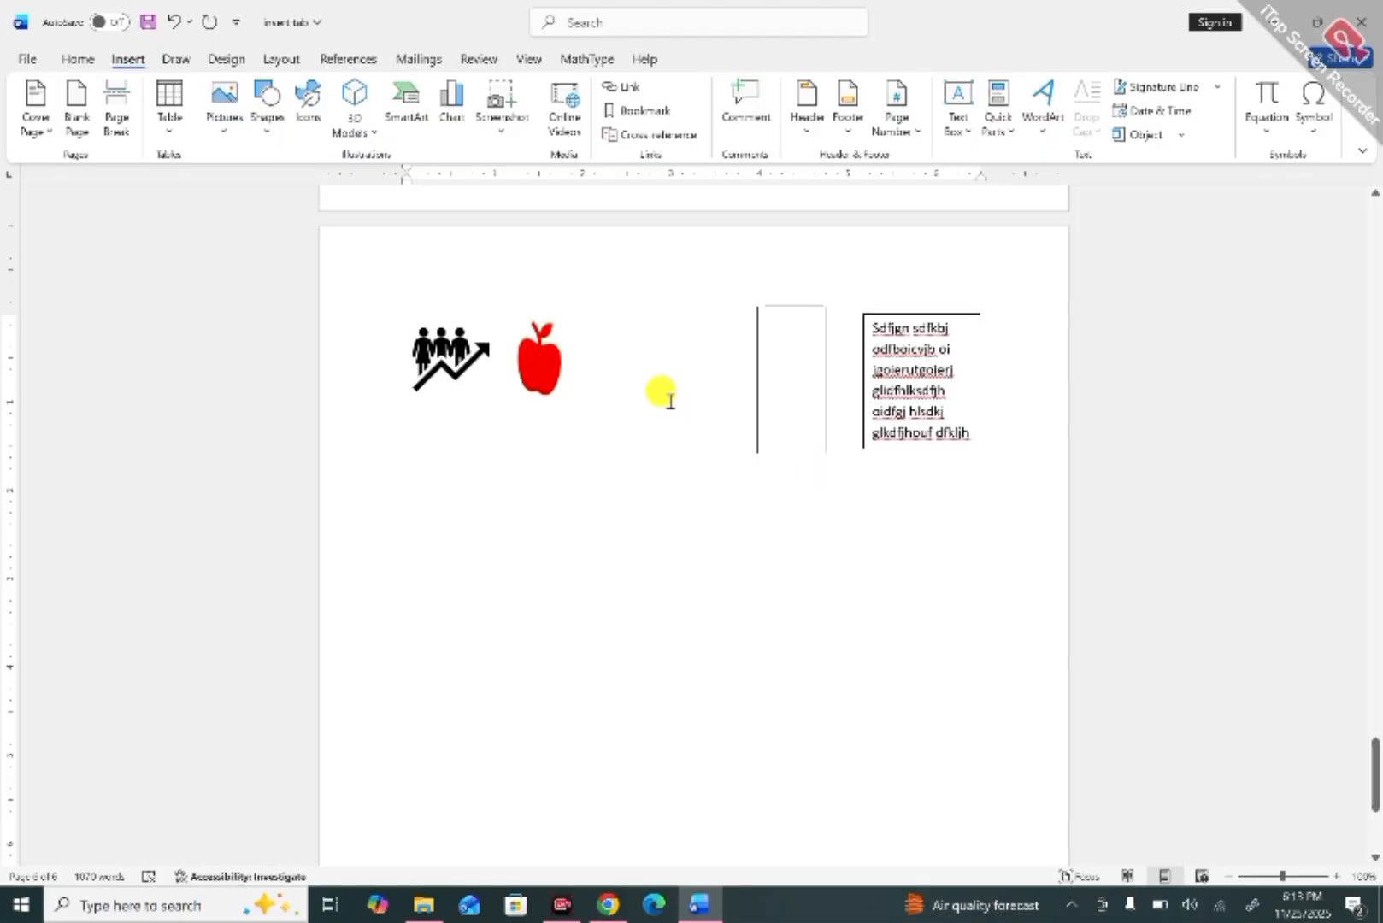
Search the online 3D models for "lion" and insert the realistic standing lion with the dark mane.
click(351, 104)
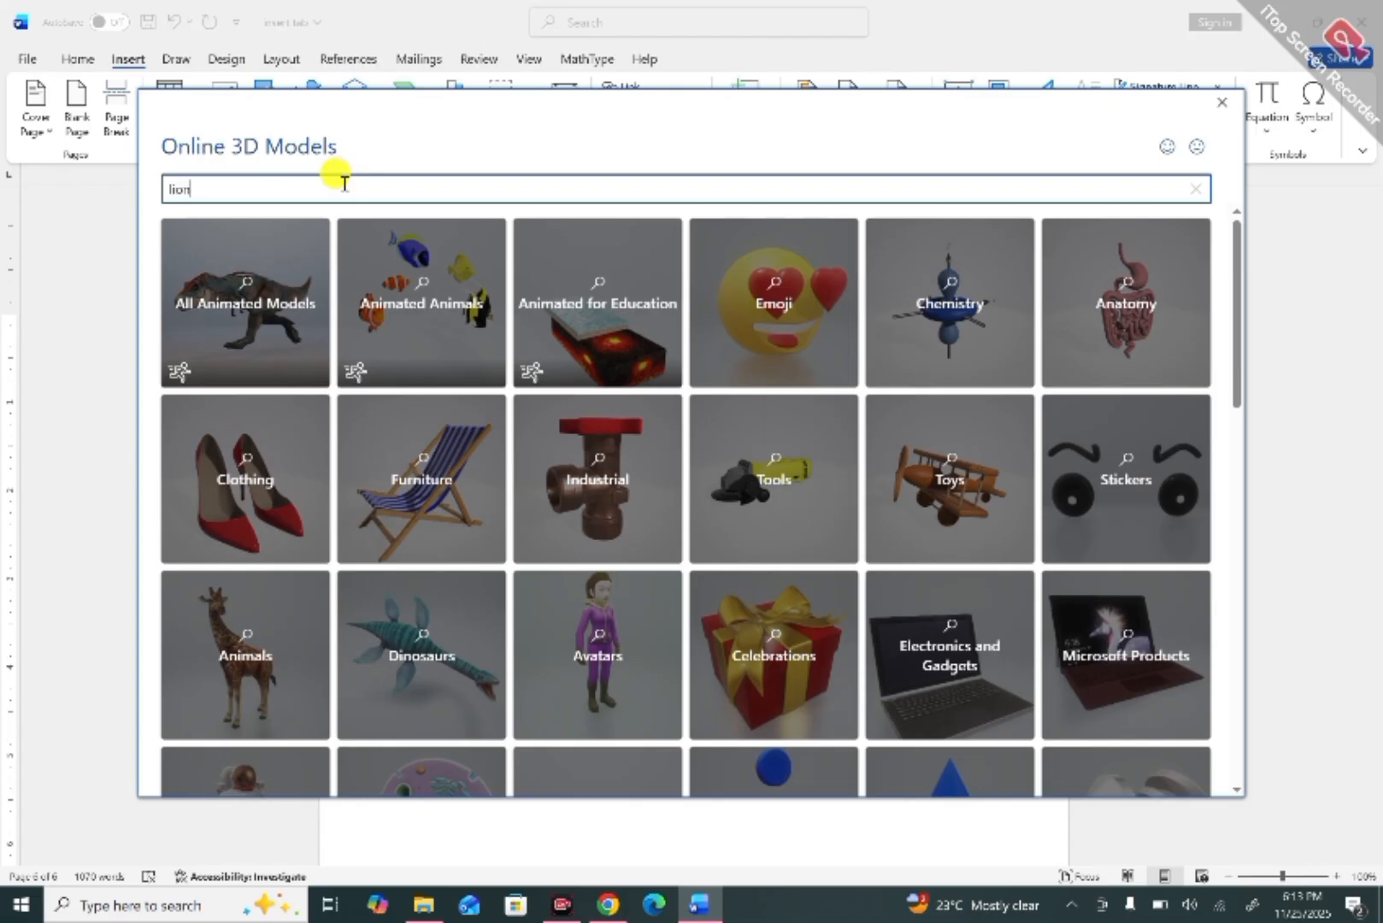
key(Return)
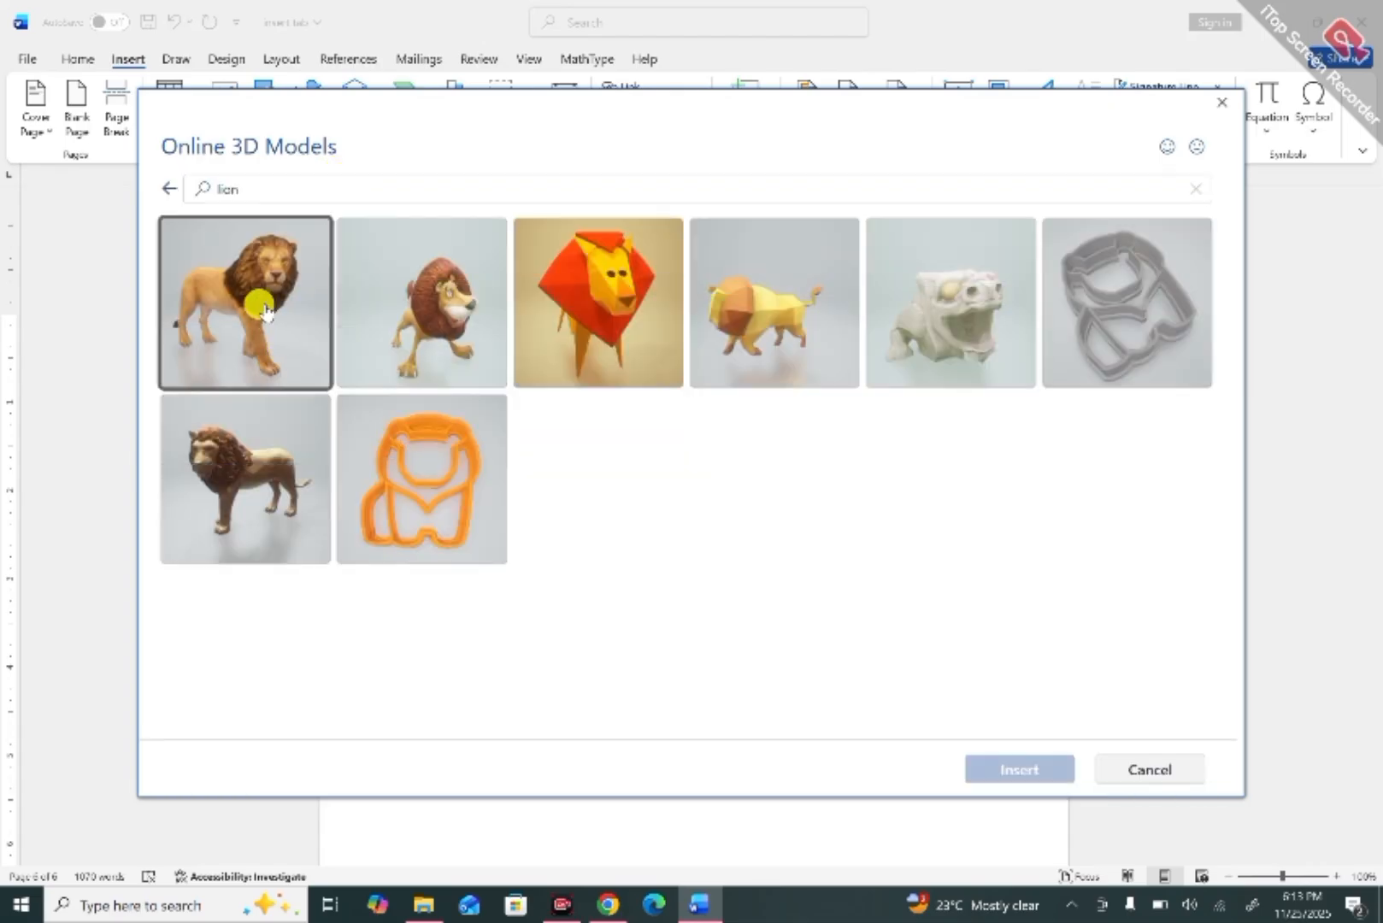
click(265, 309)
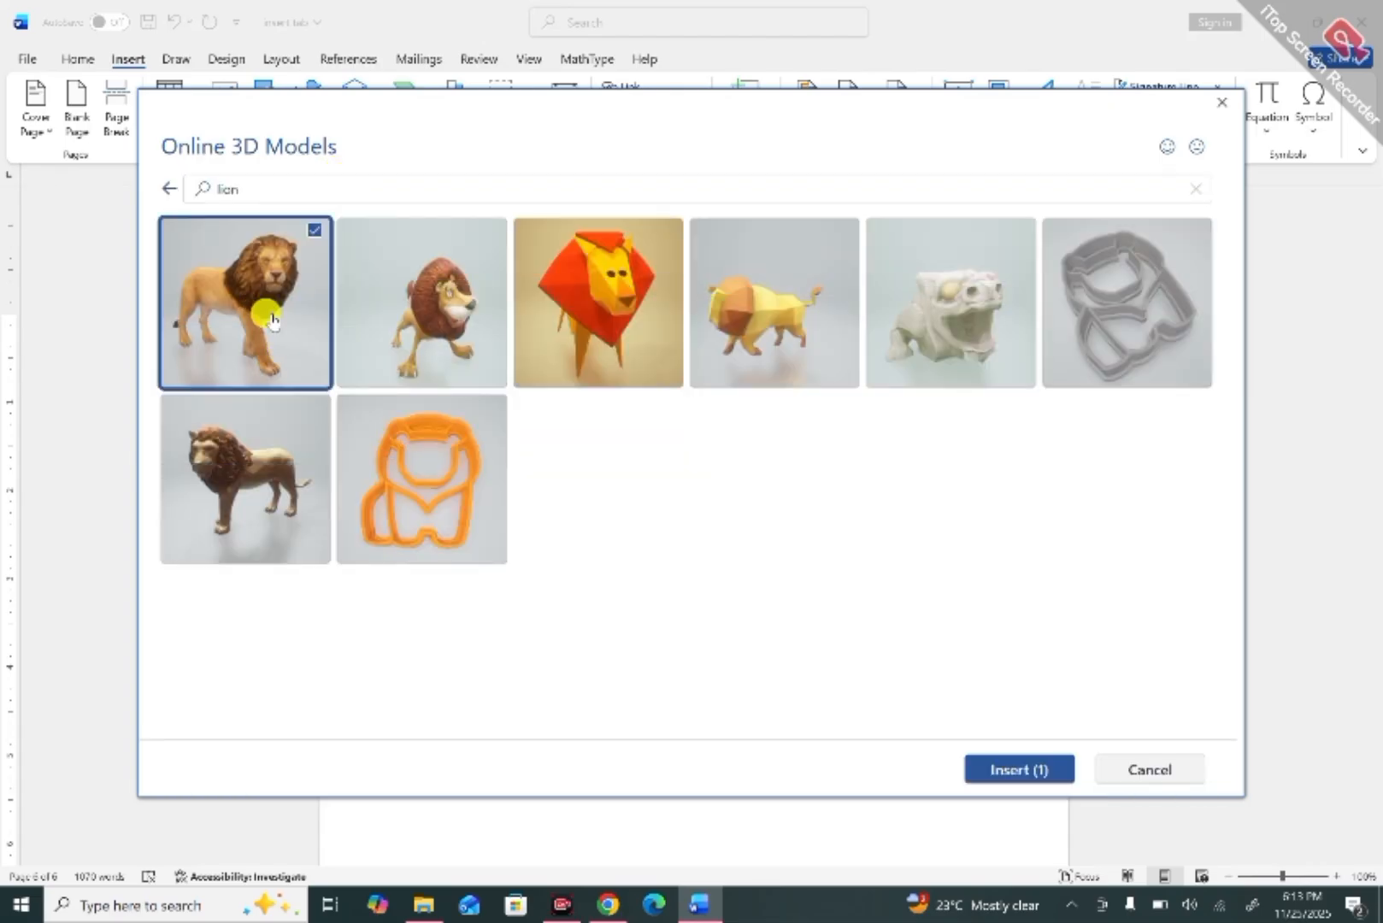
click(1019, 770)
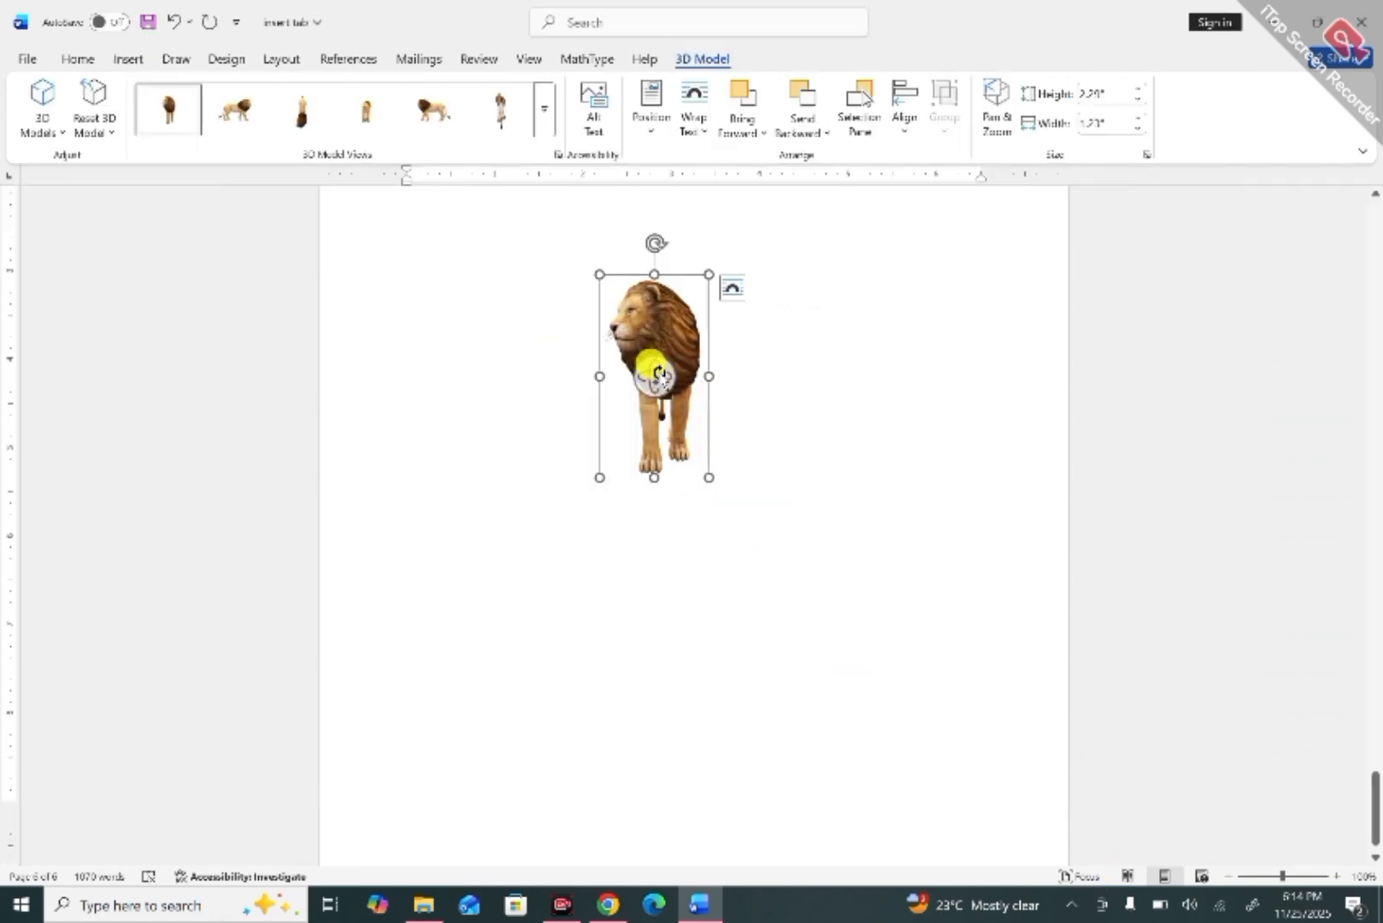
Rotate the lion 3D model freely in several directions and switch it to the preset view from behind.
drag(657, 374, 670, 229)
drag(701, 280, 924, 293)
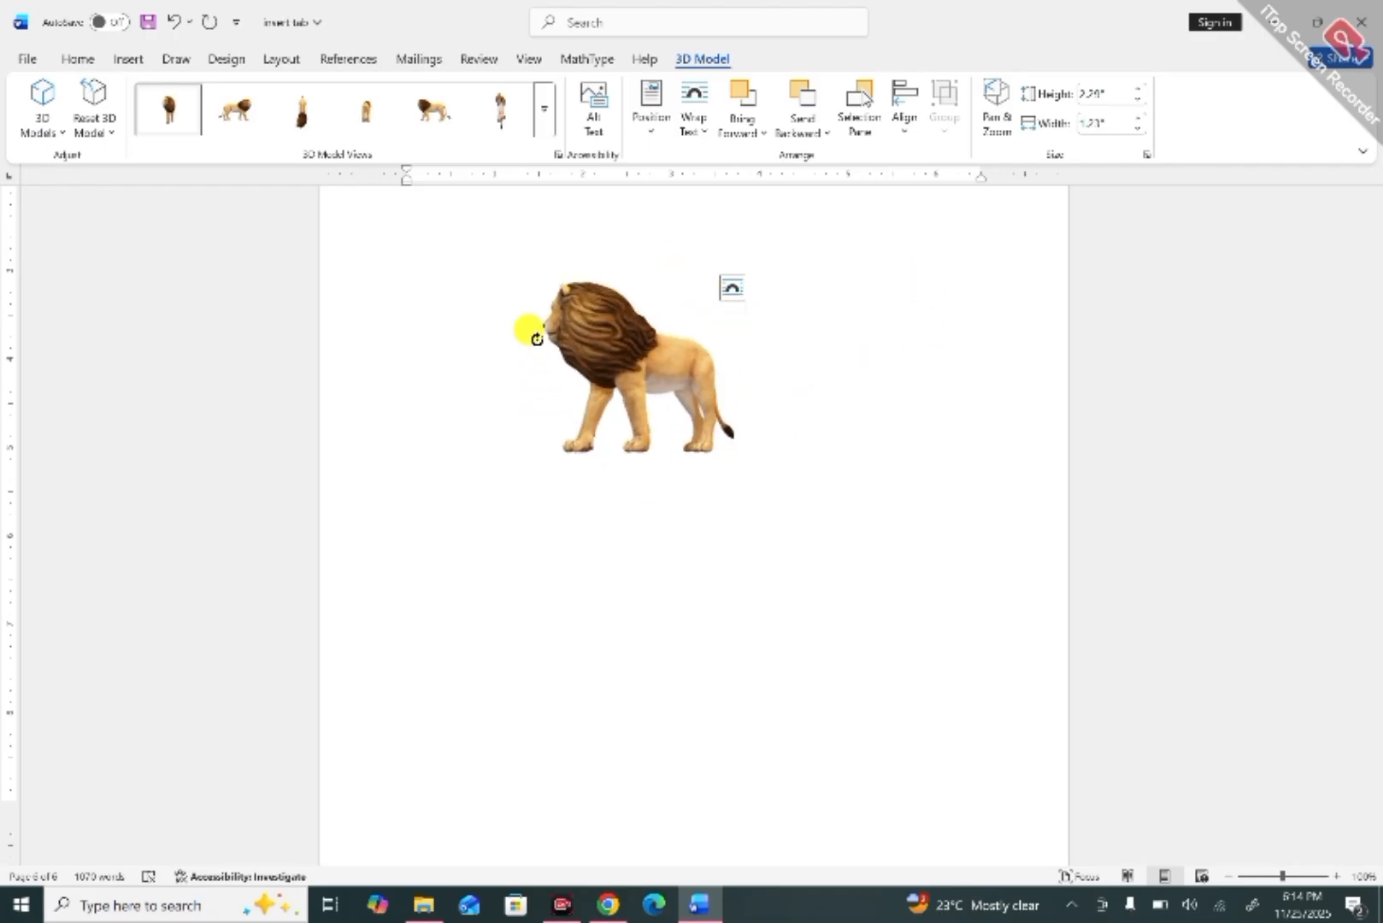
drag(538, 370, 740, 402)
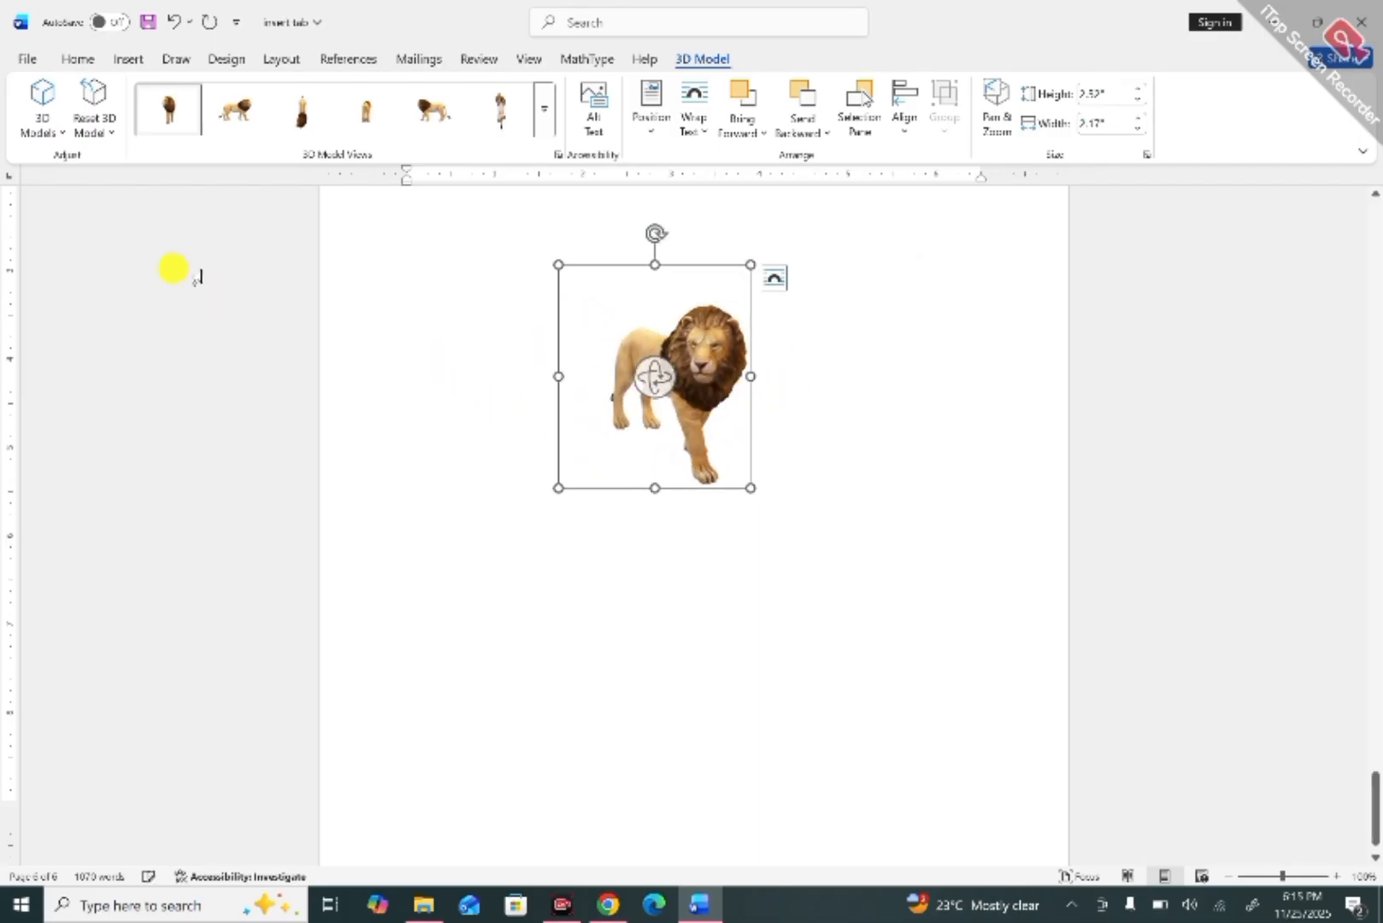
click(234, 108)
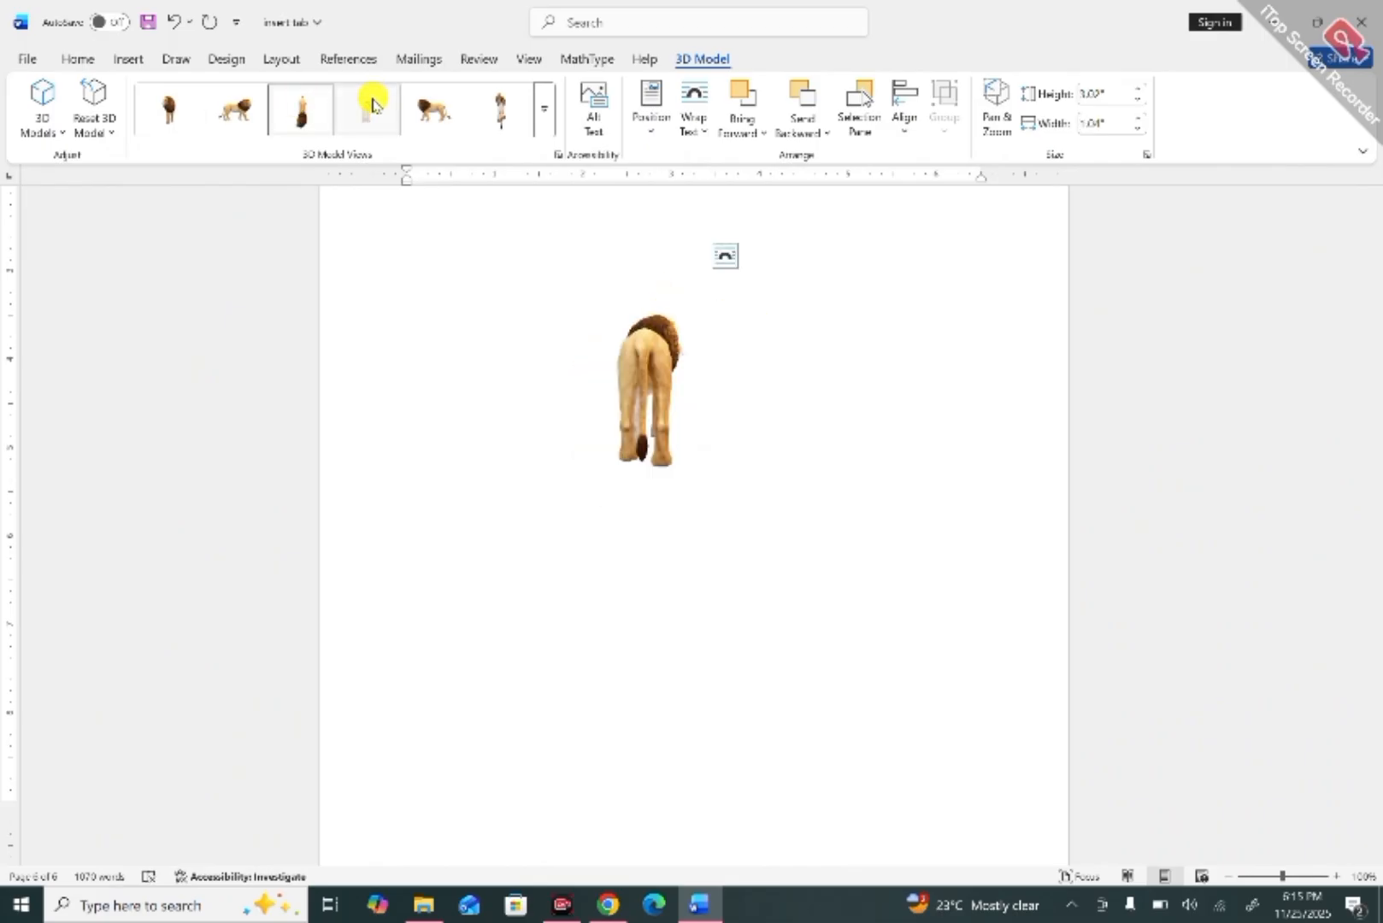
click(370, 103)
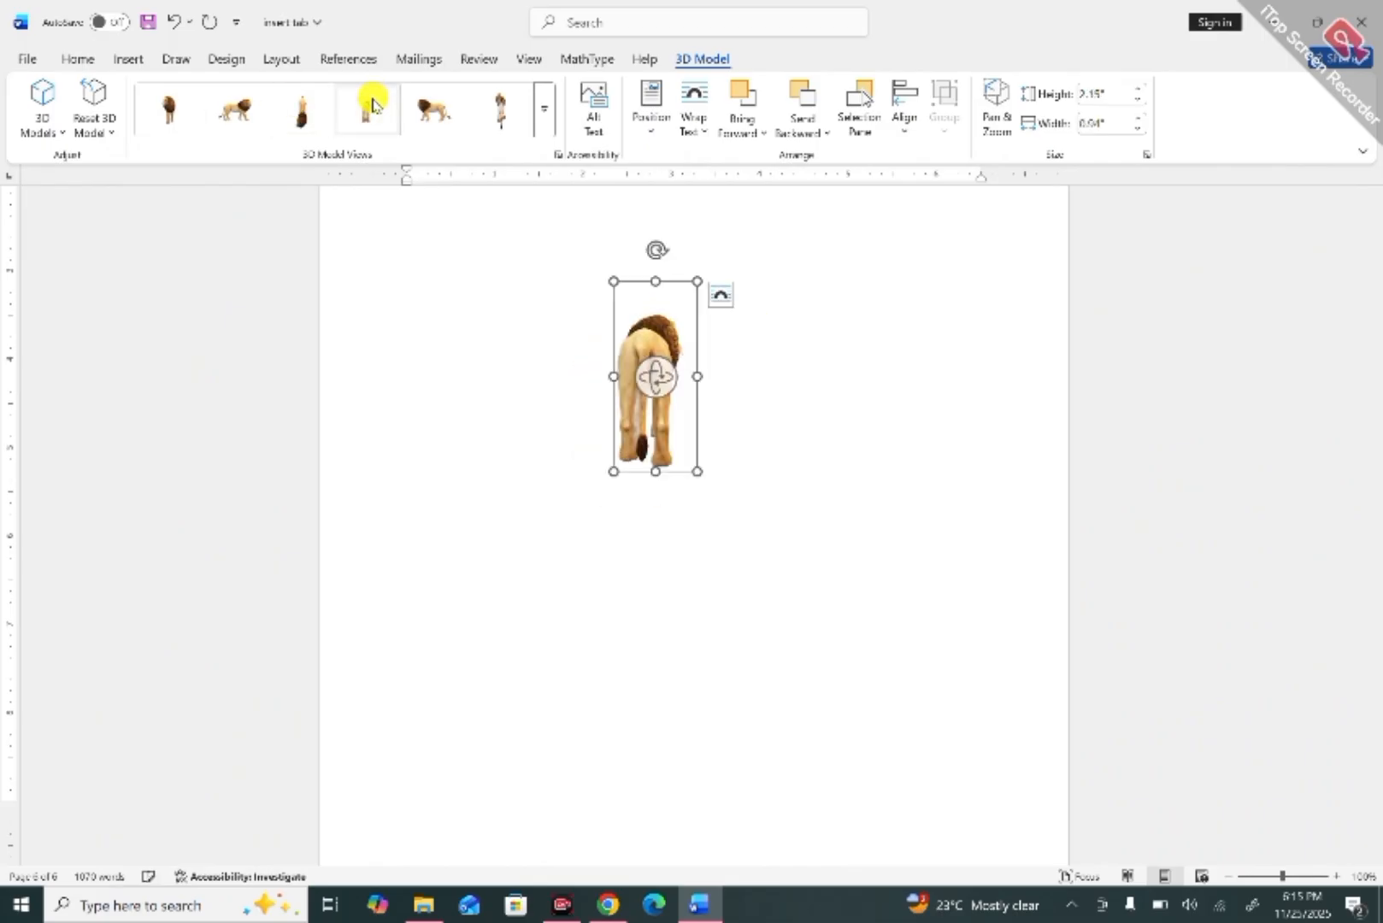
Switch the lion 3D model to the side view facing left and finish on the Bottom preset view.
click(430, 104)
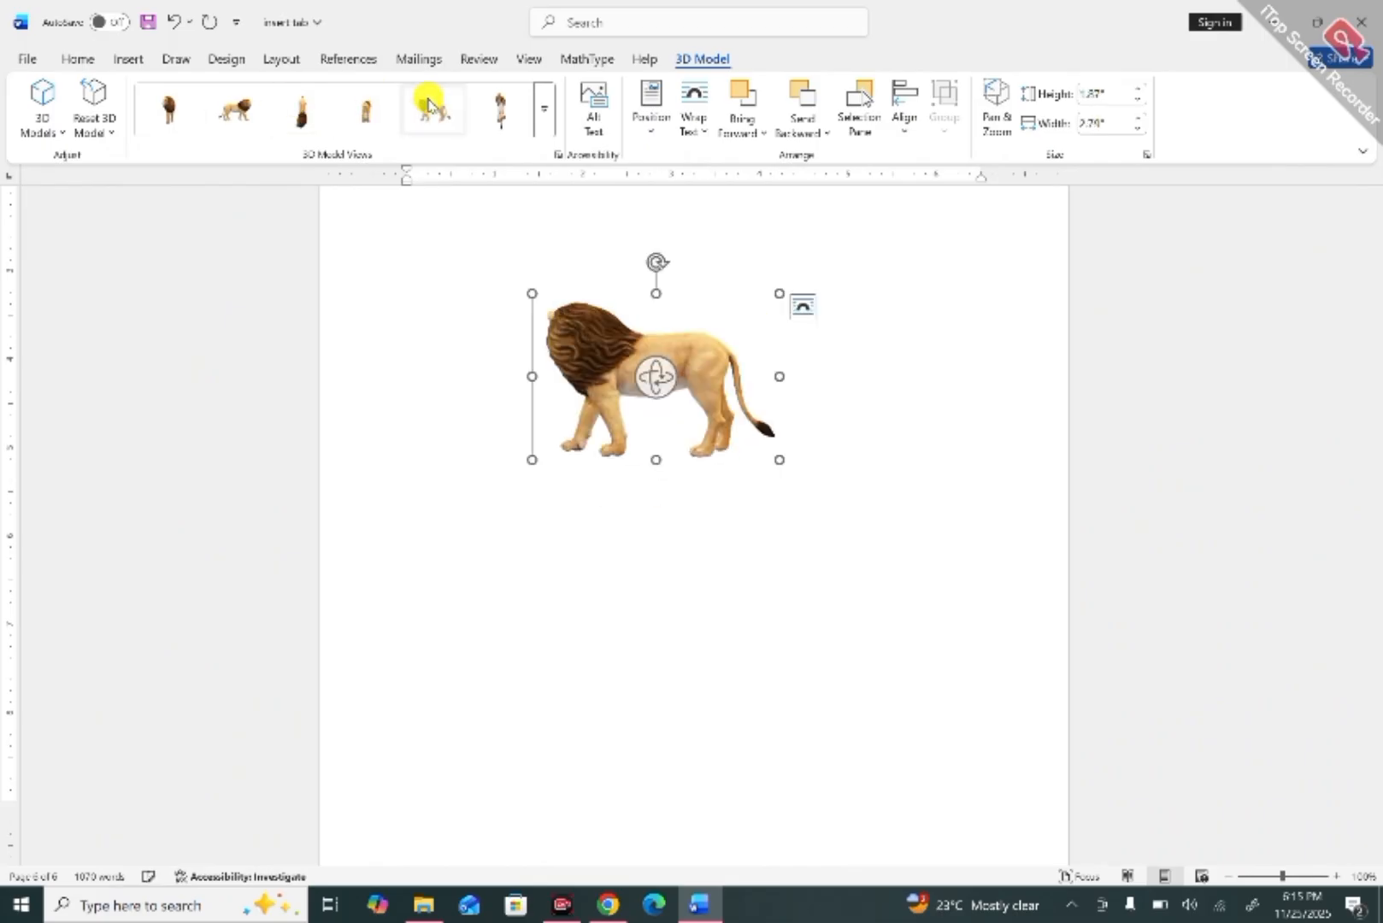
click(510, 109)
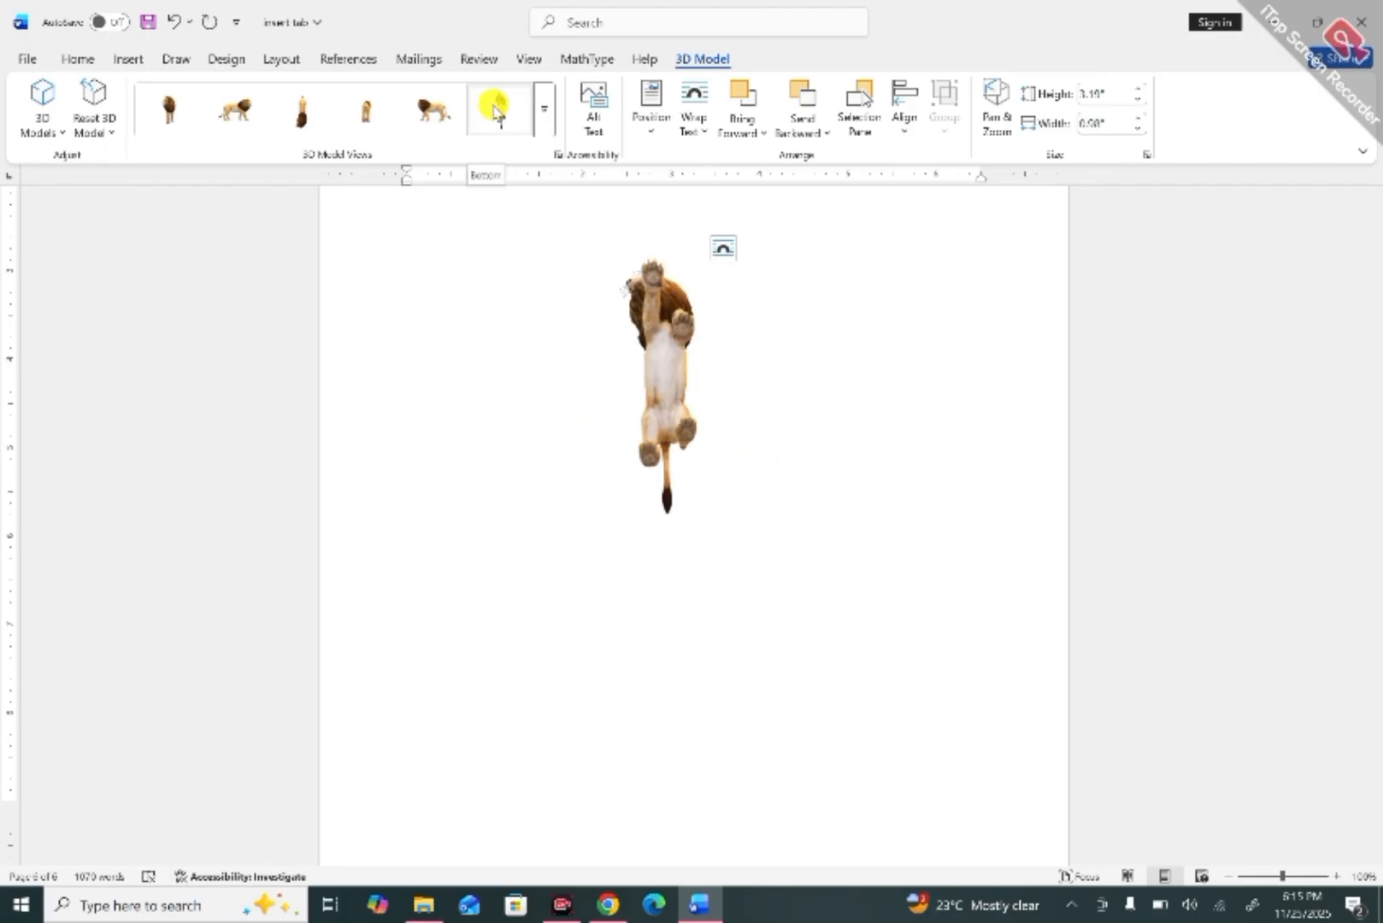
click(498, 112)
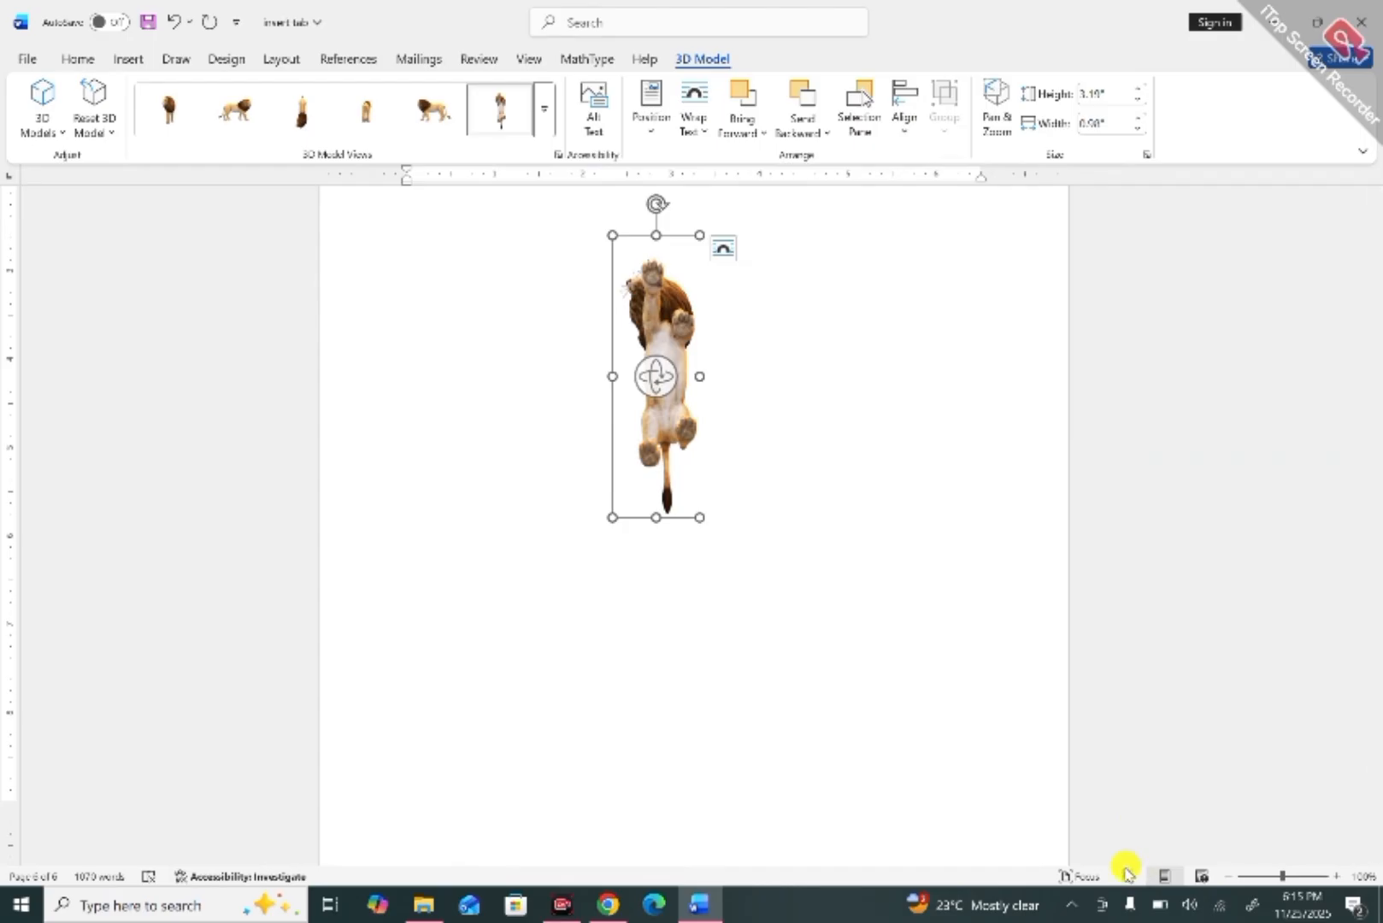
Insert a Picture Caption List SmartArt graphic on the blank page after the lion model.
click(128, 58)
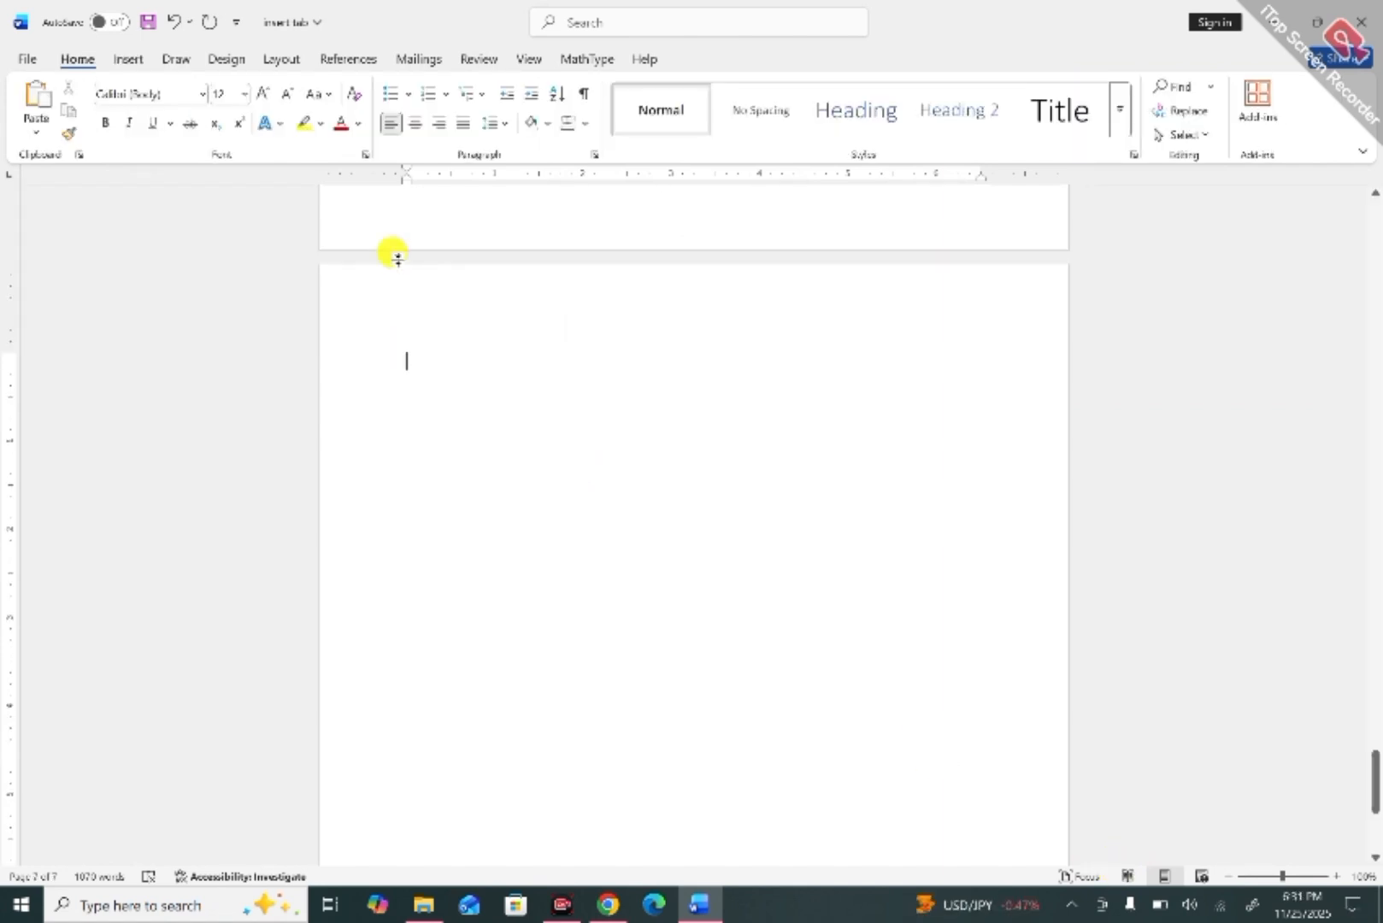
click(128, 59)
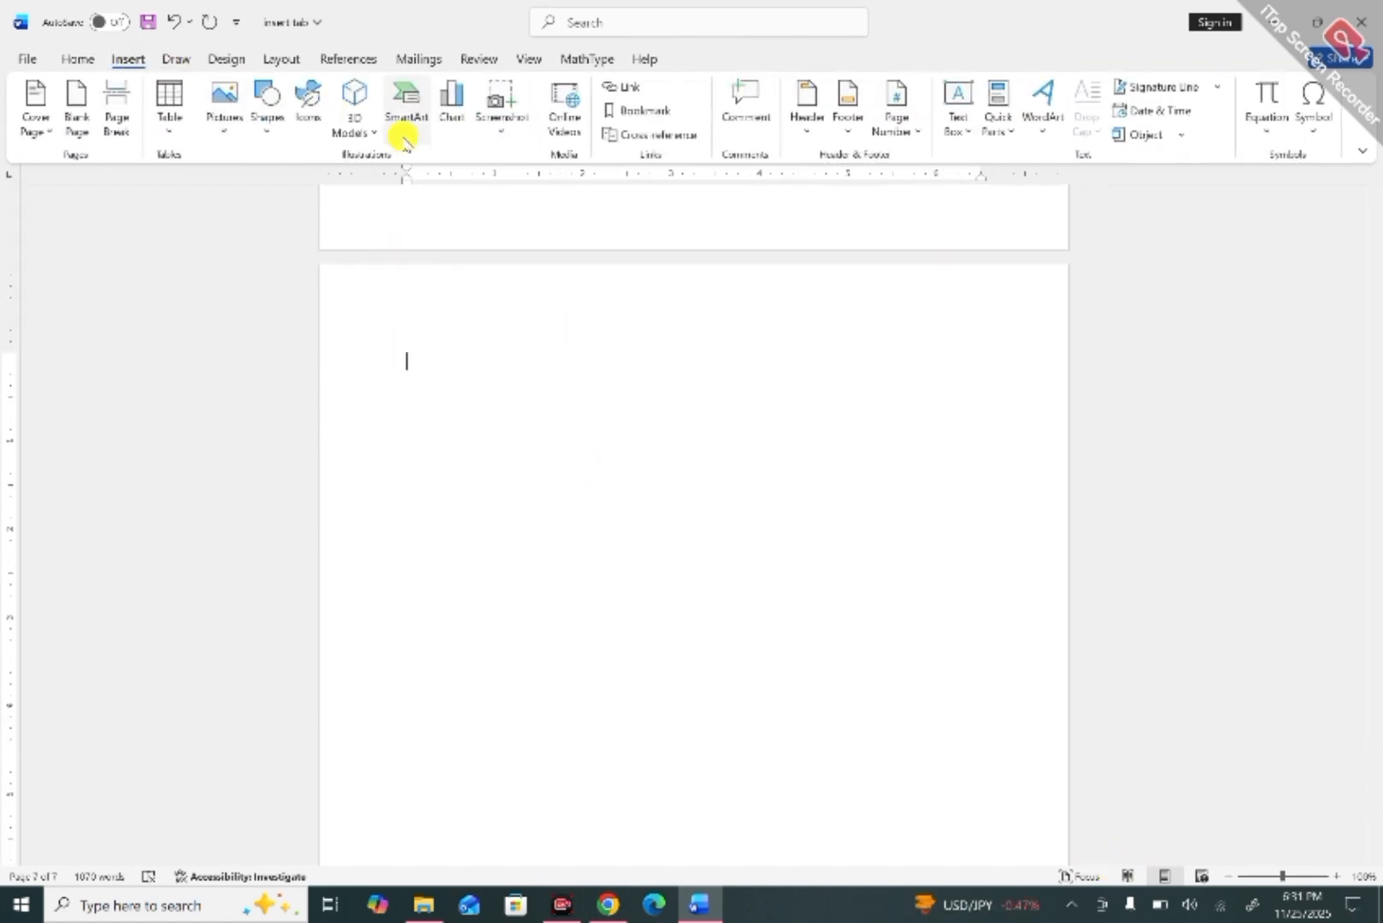
click(407, 109)
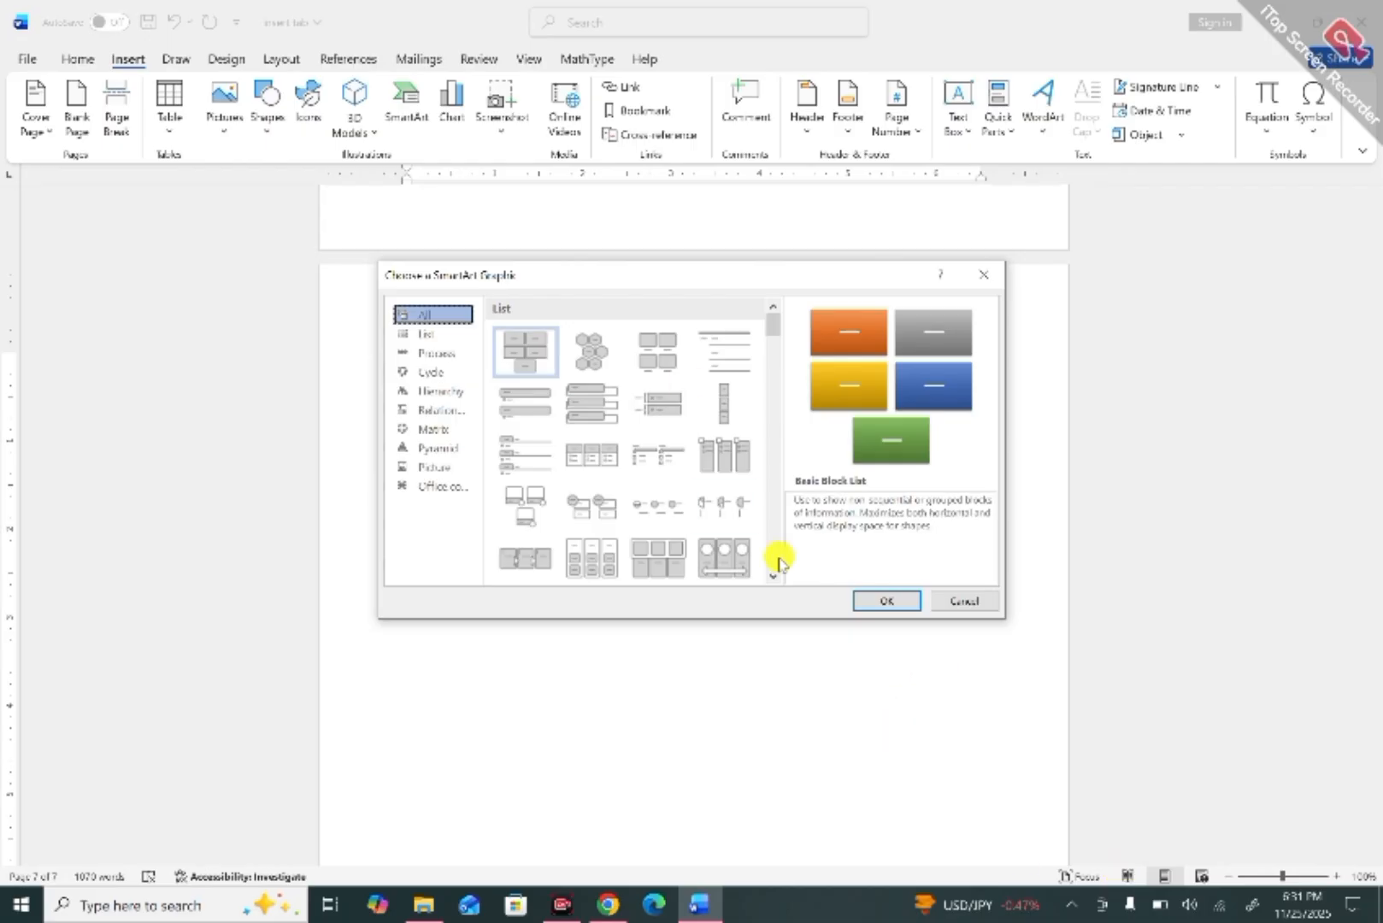
click(655, 359)
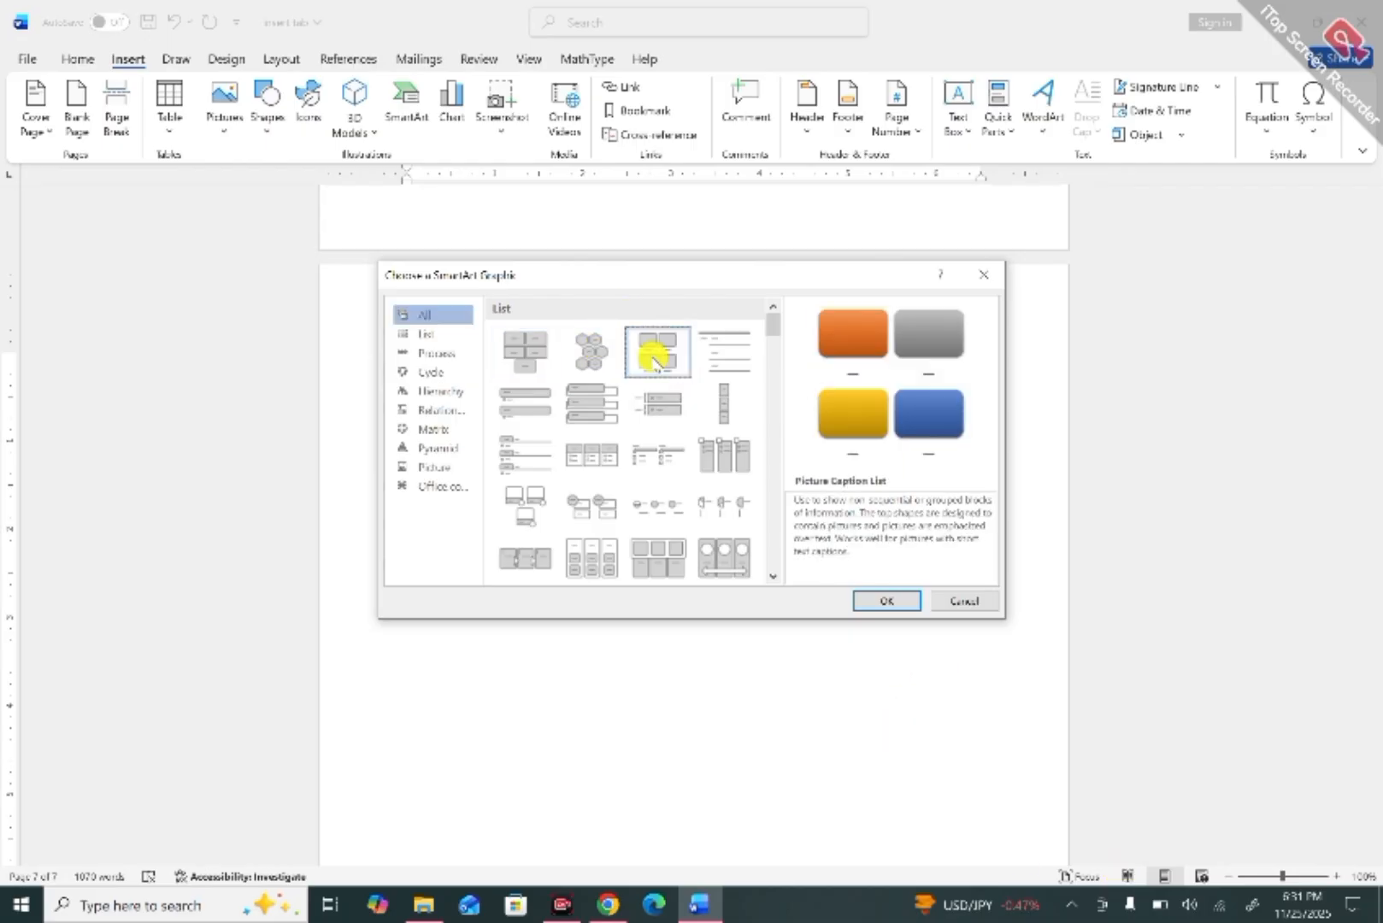
click(885, 600)
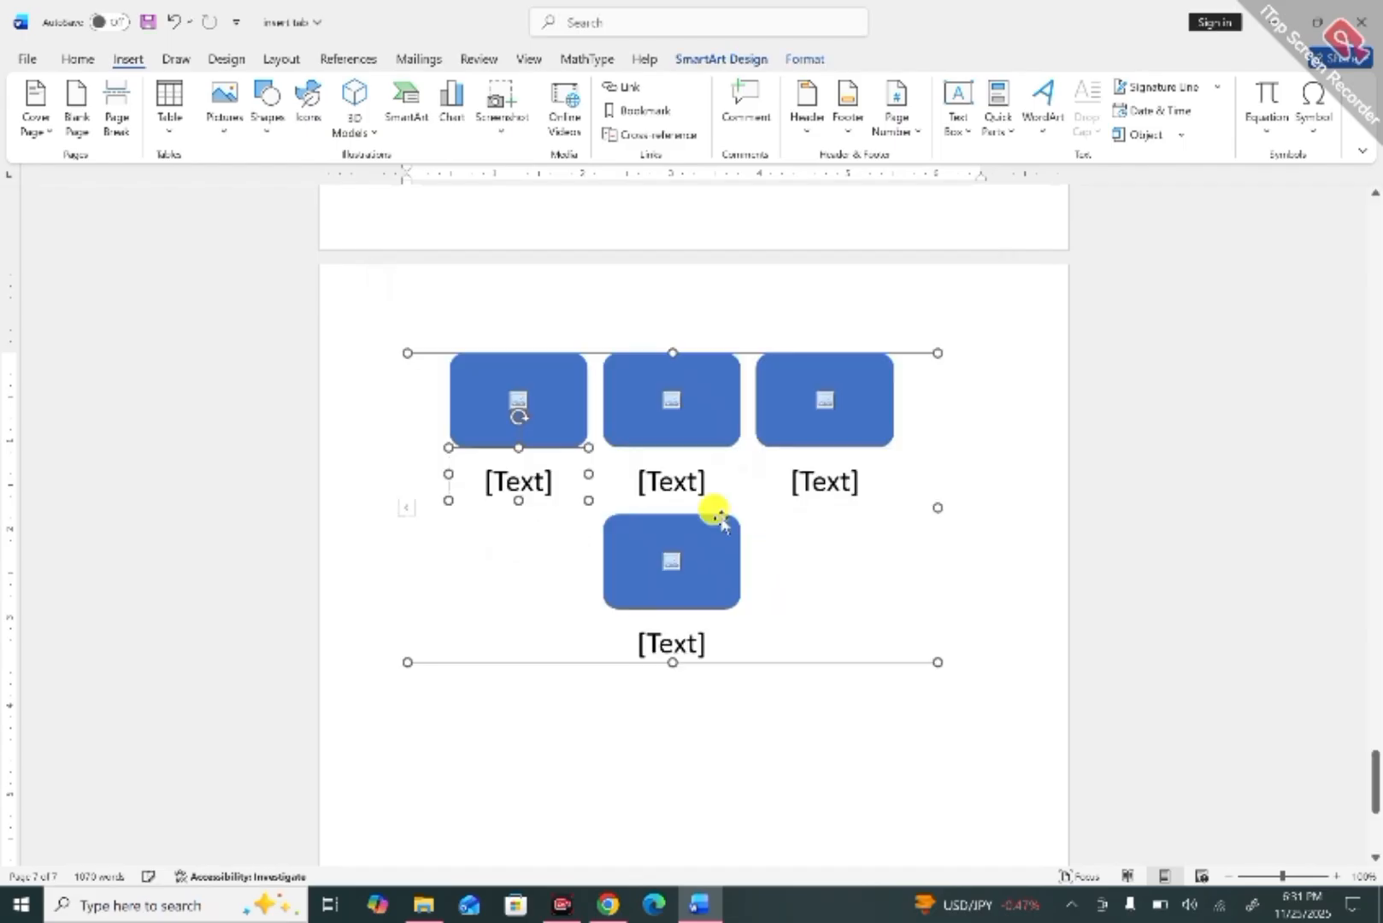
Fill the first SmartArt picture placeholder with the "laptop" stock image of a girl at a laptop and caption it "laptop".
click(517, 400)
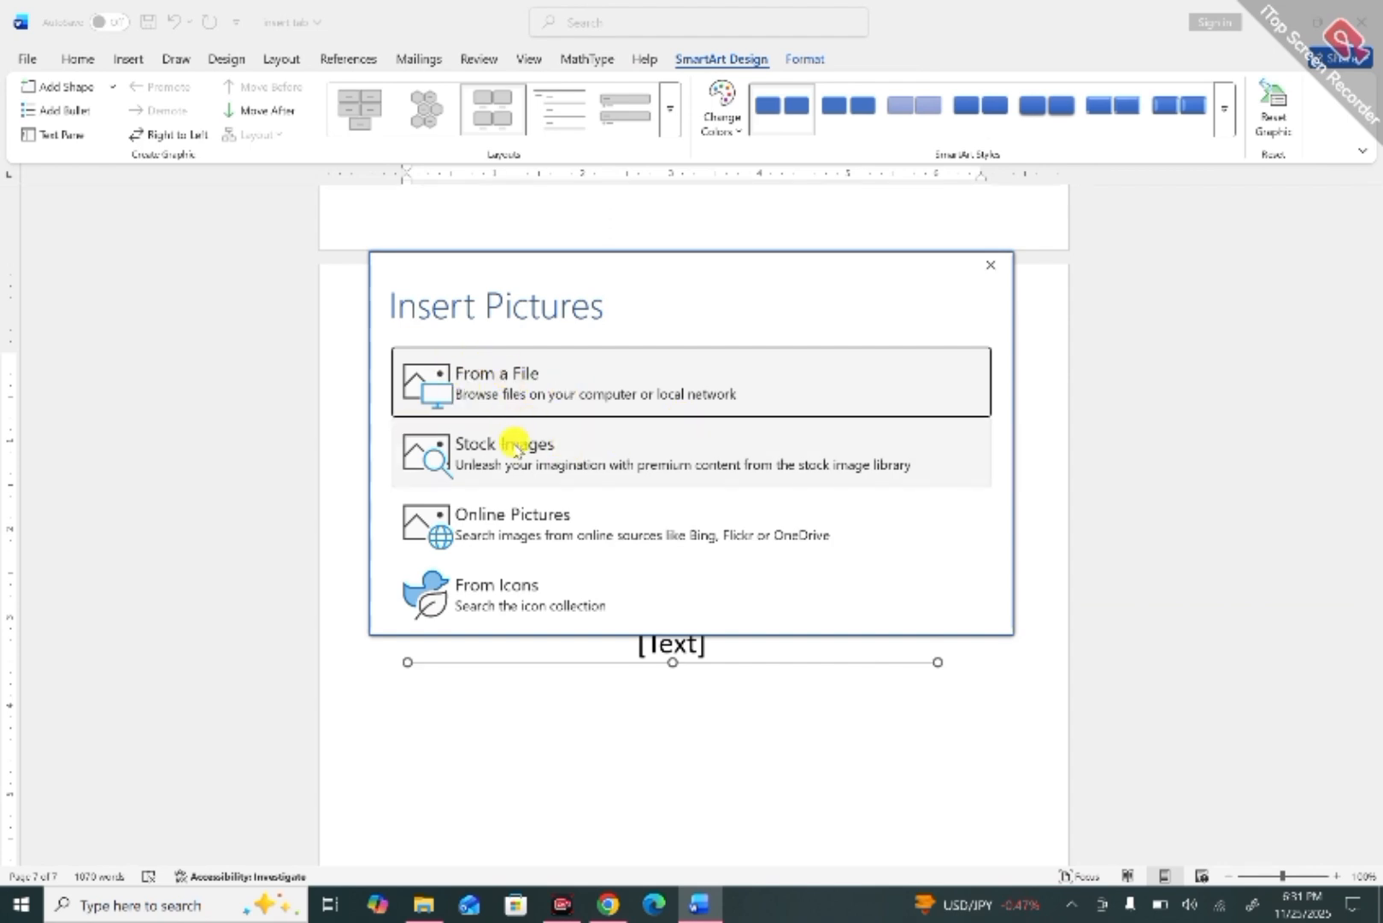
click(515, 449)
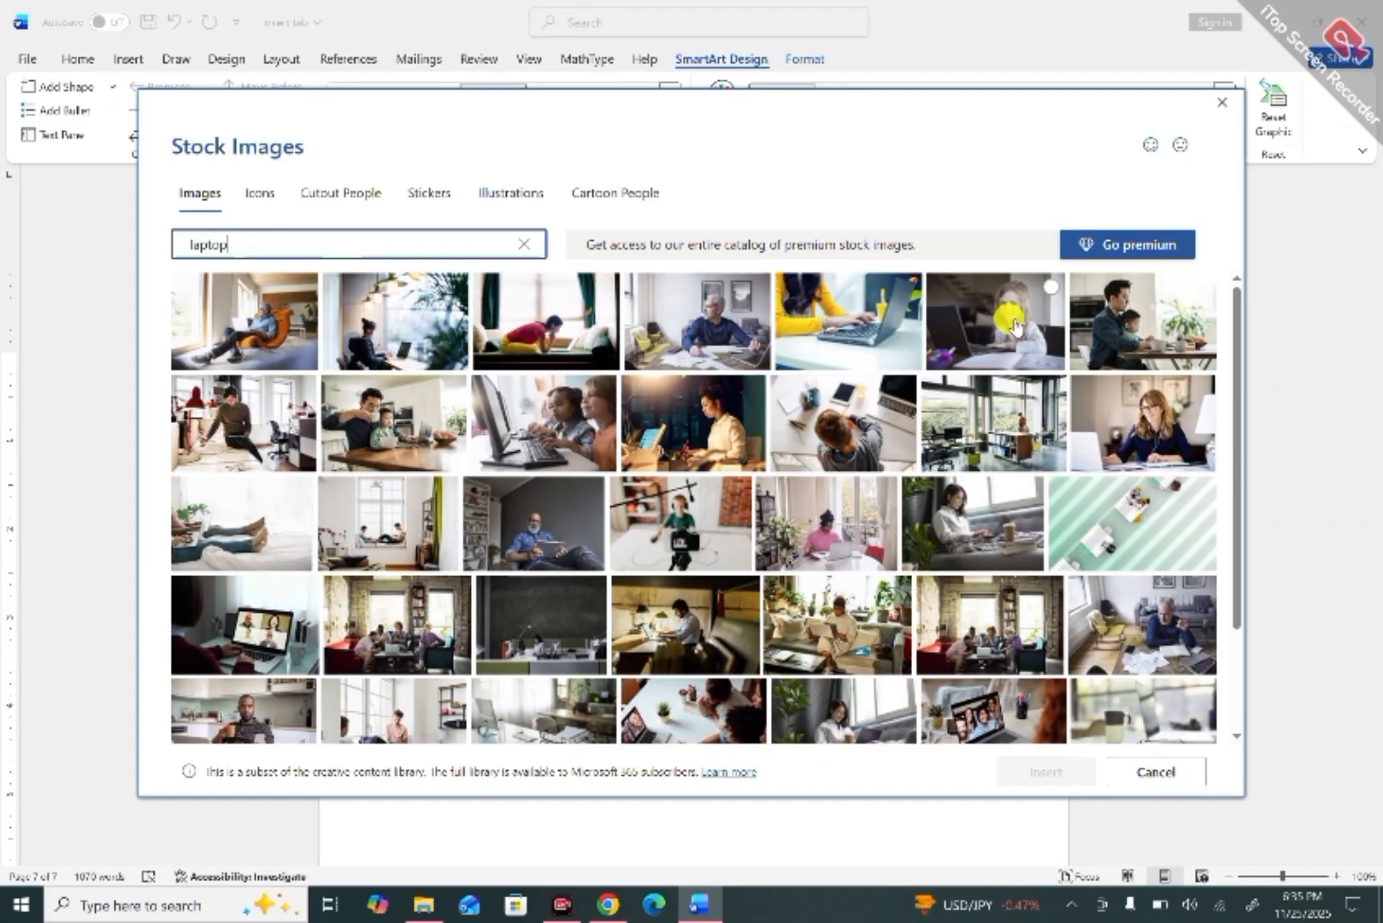
click(1014, 325)
click(1036, 772)
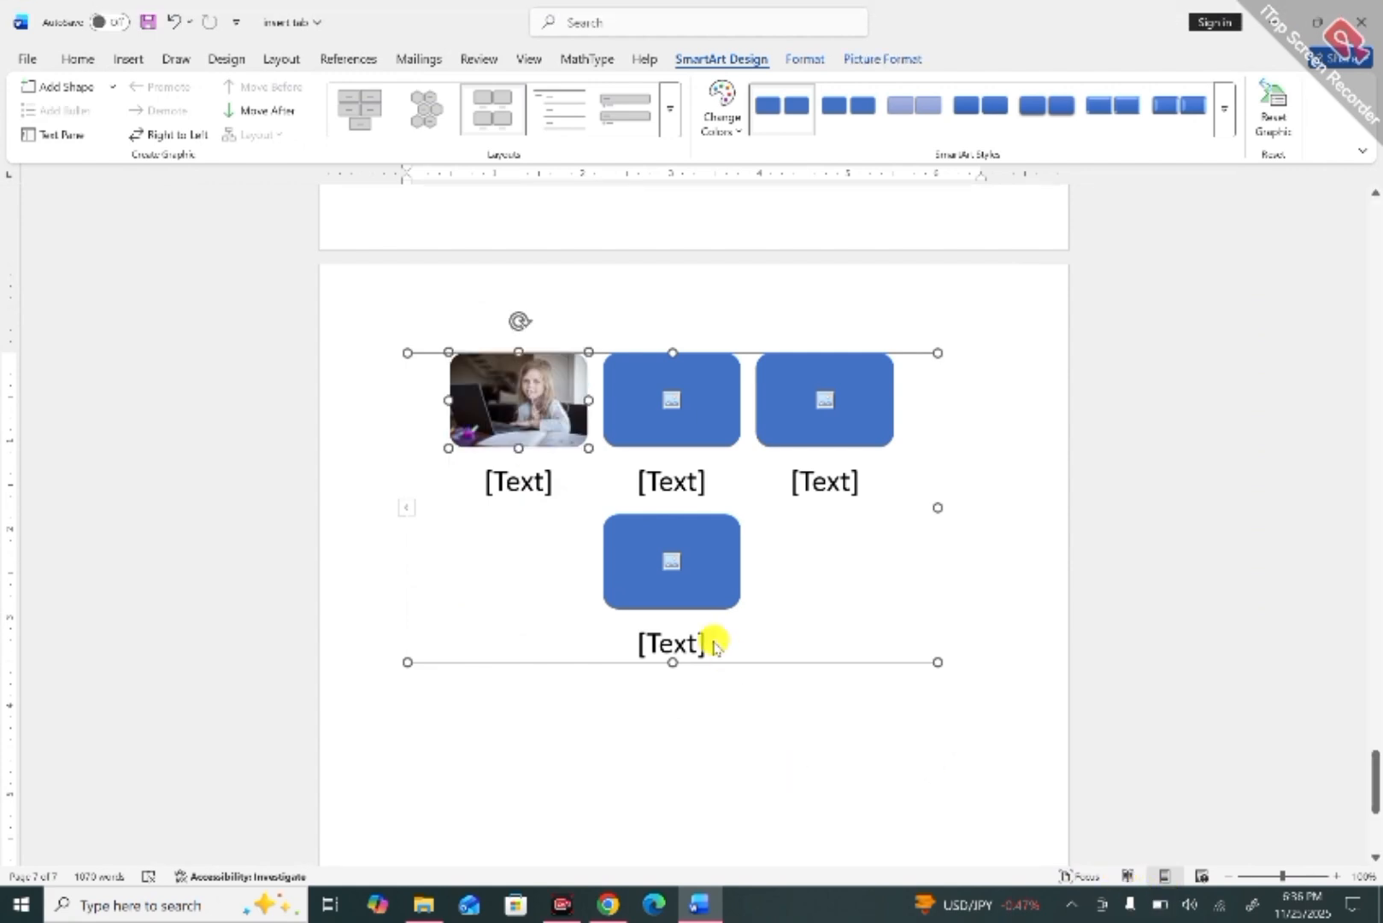
click(522, 477)
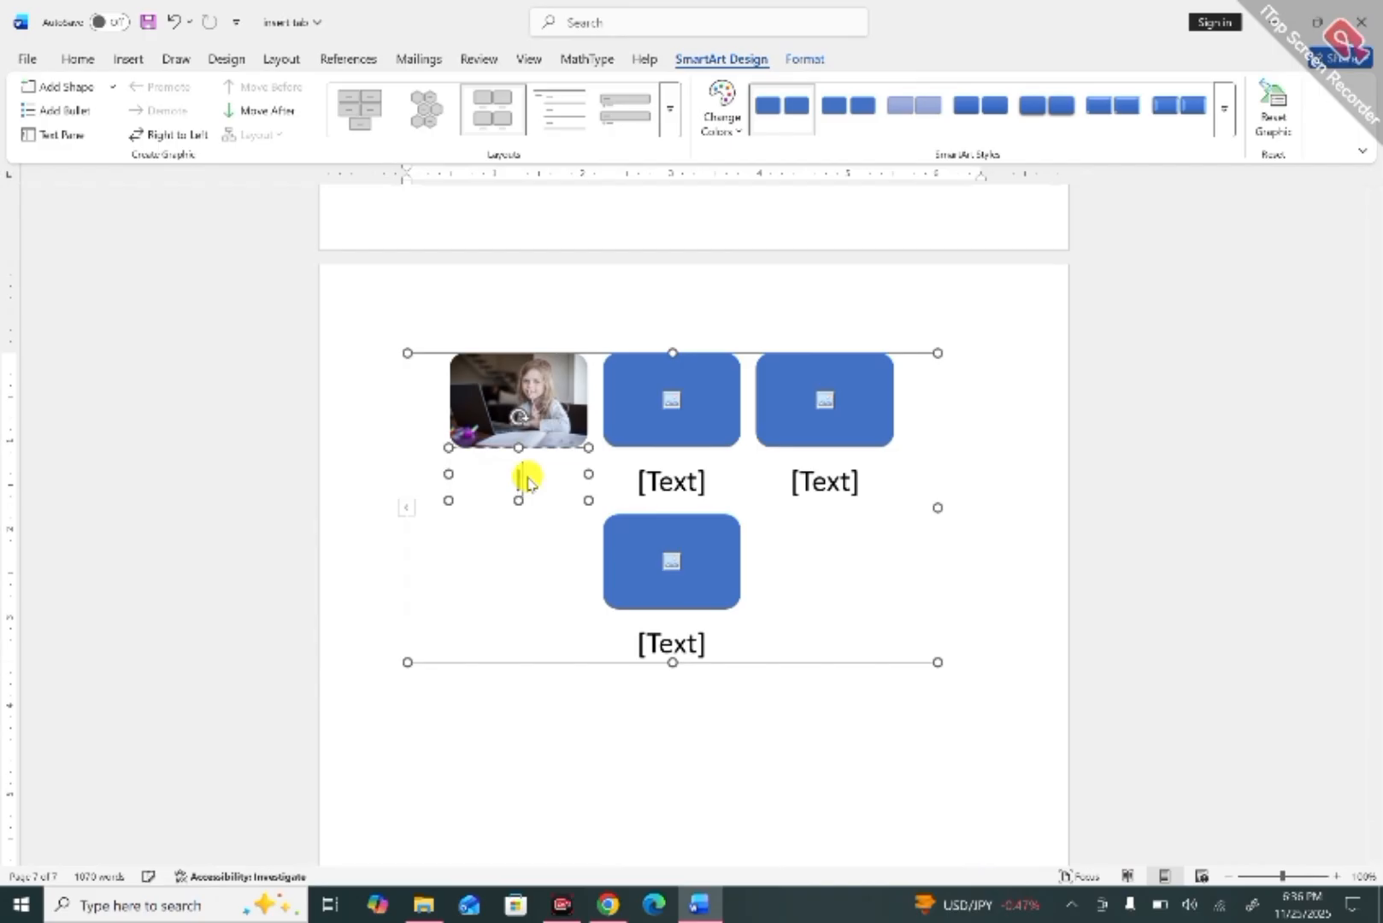
text(laptop)
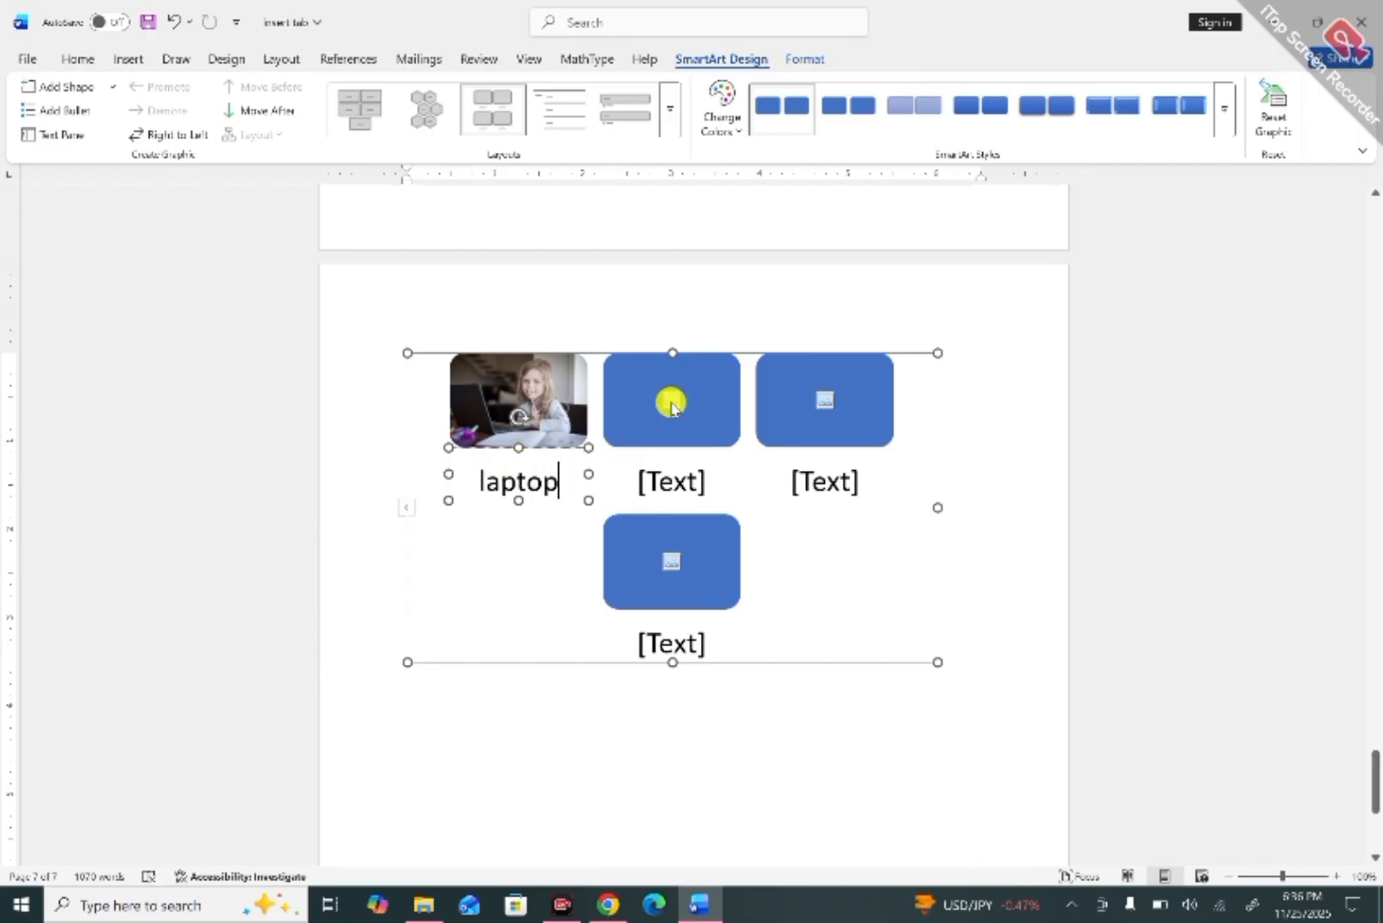
Fill the second picture placeholder with the pink plumeria stock image found under "flower" and caption it "flower".
click(671, 403)
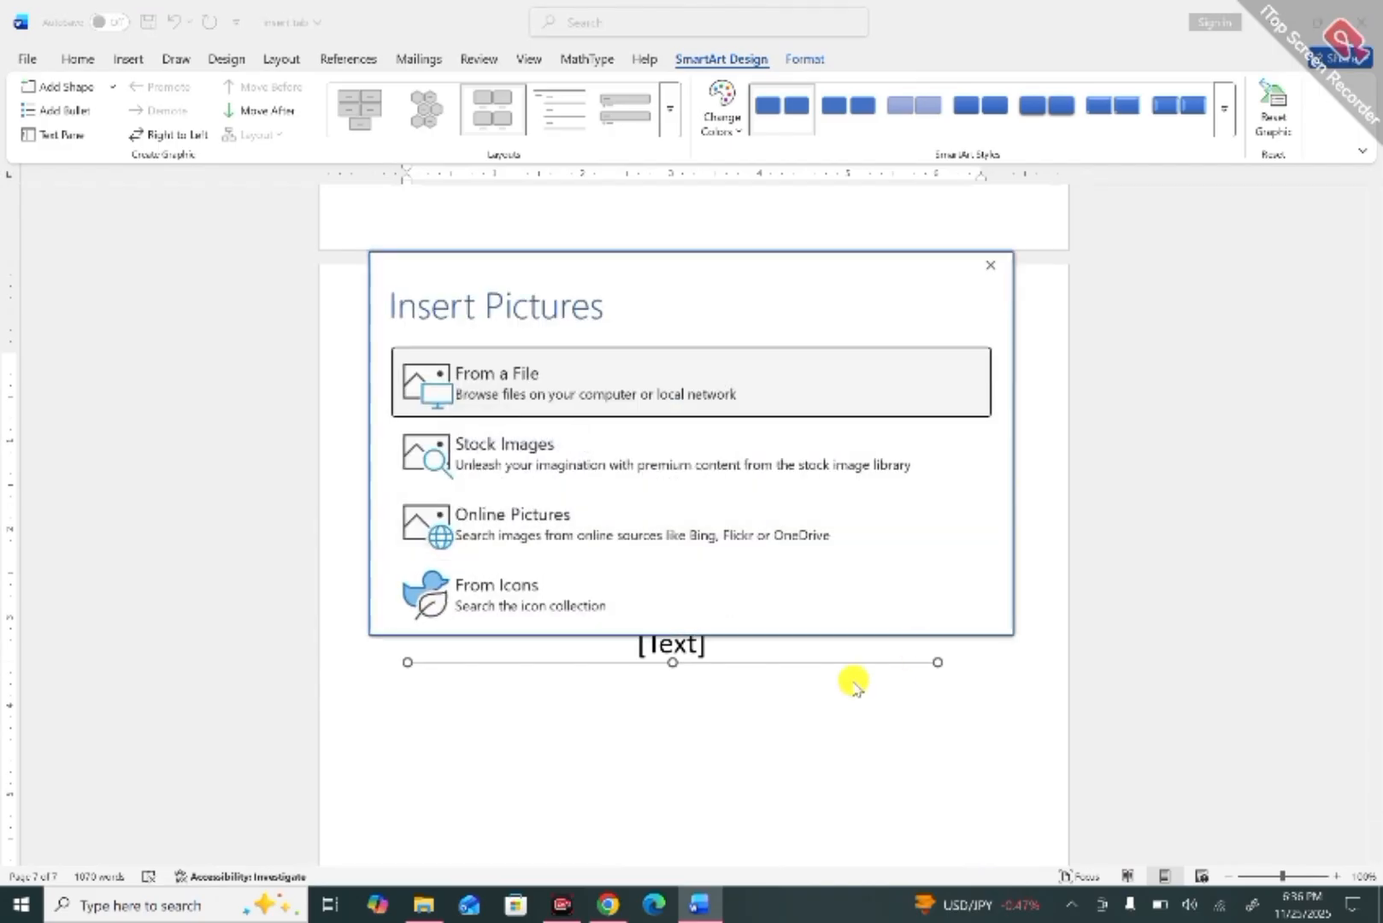
click(642, 456)
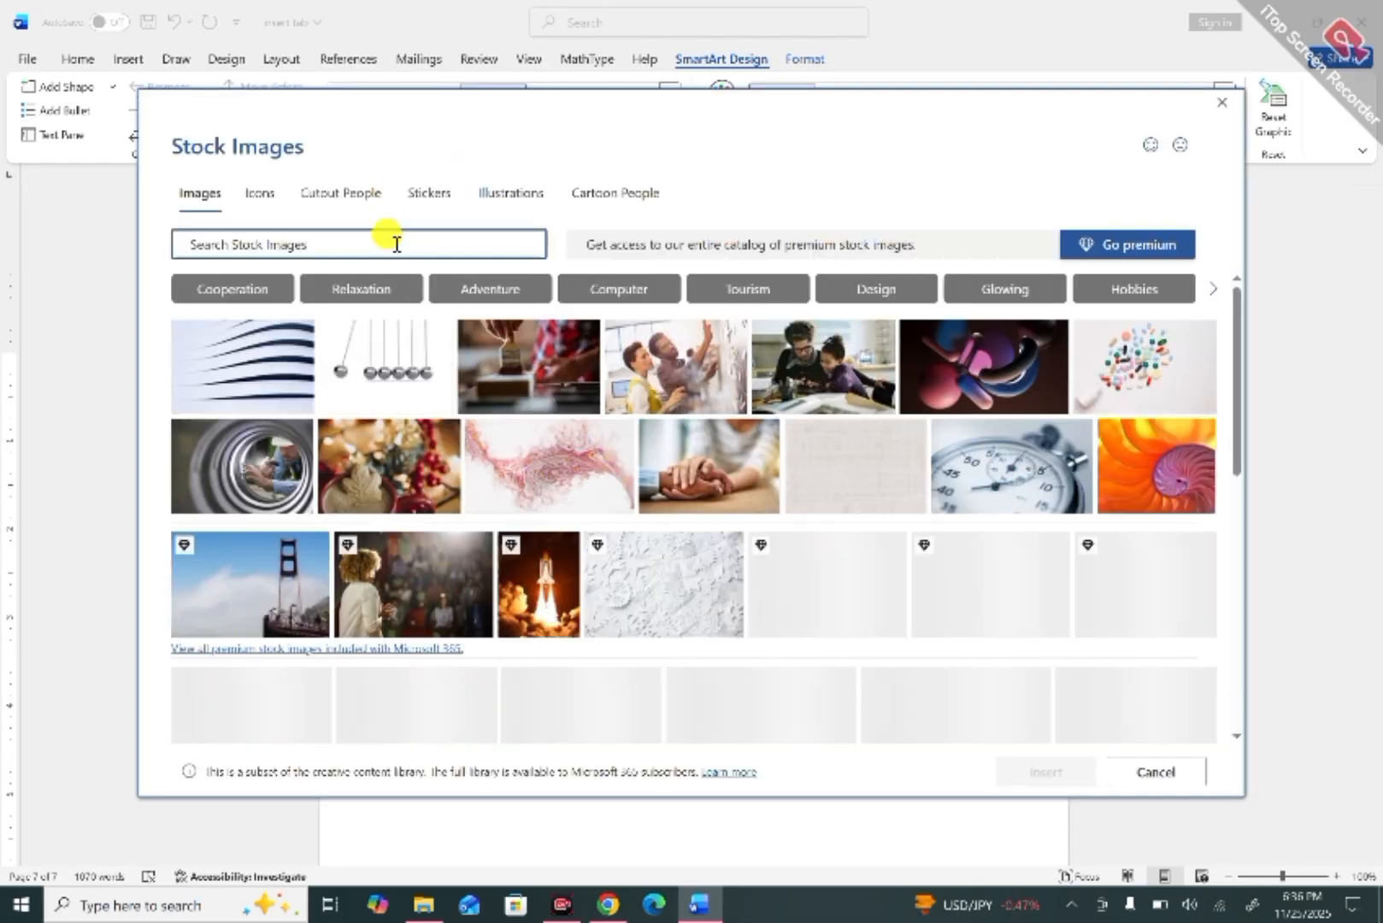
text(flower)
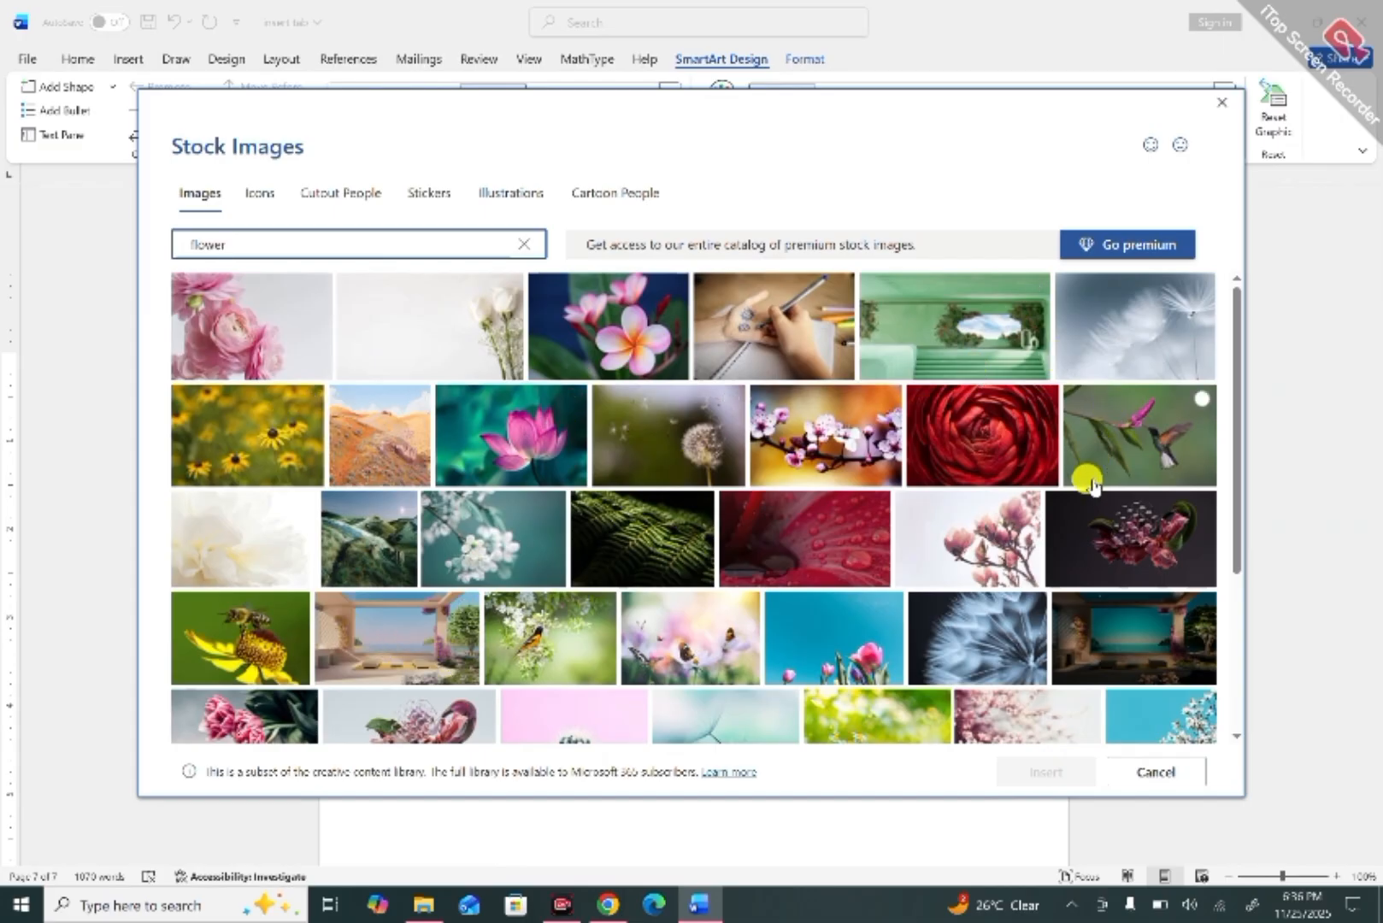
click(610, 339)
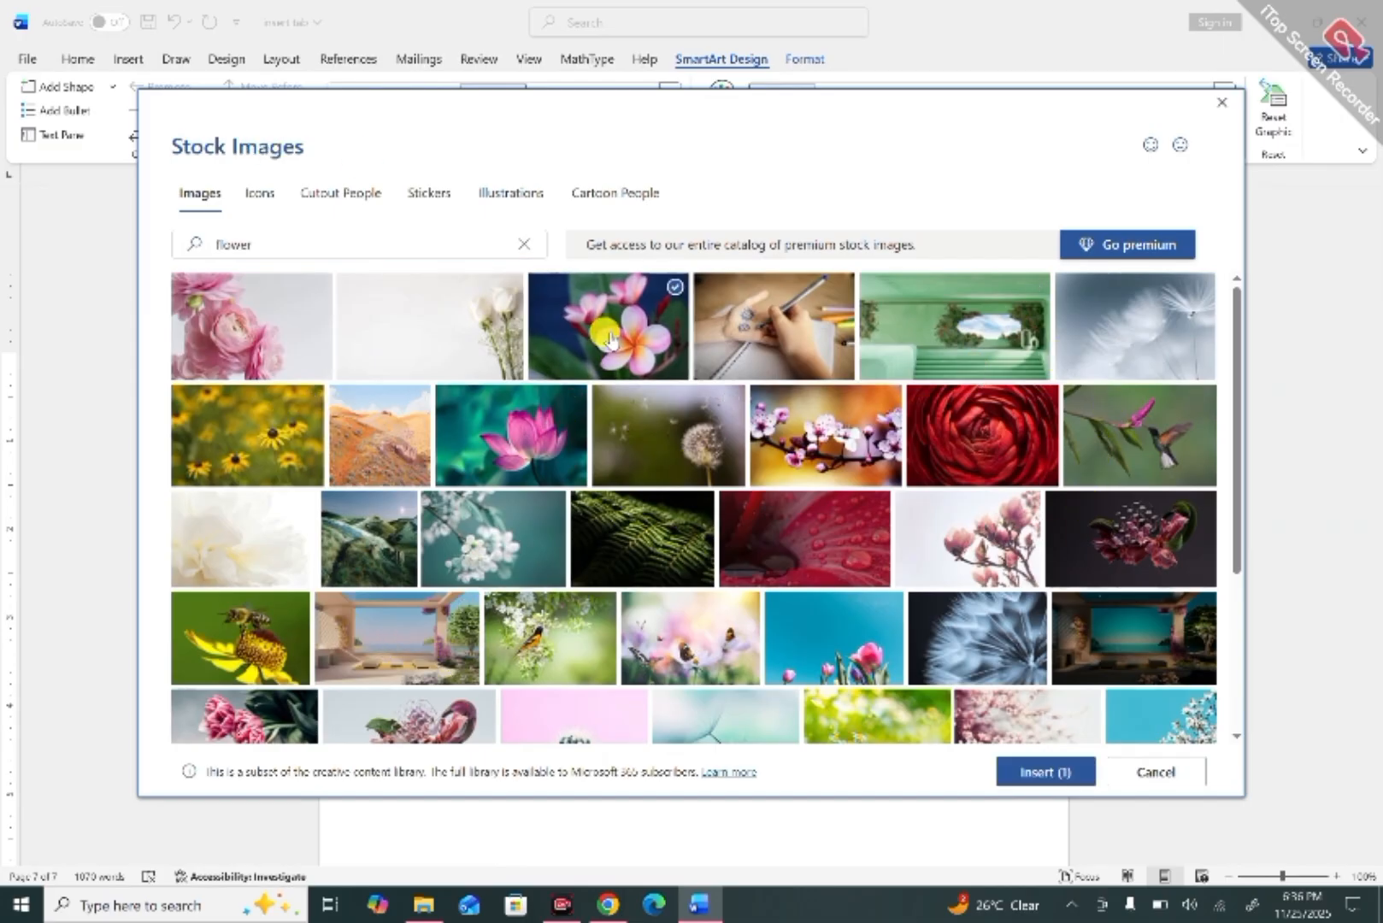
click(1046, 772)
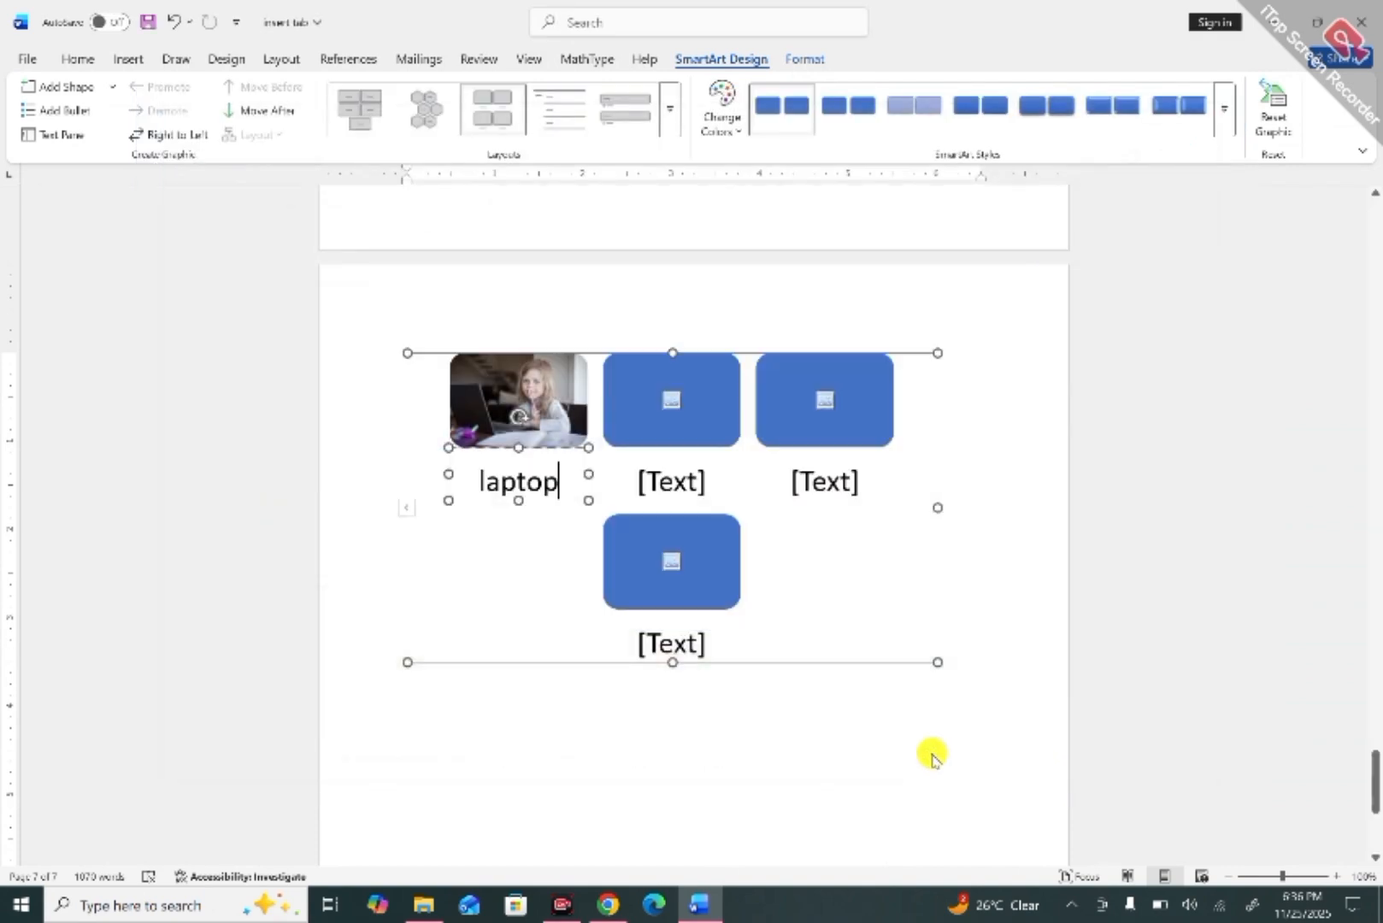
click(679, 485)
text(f)
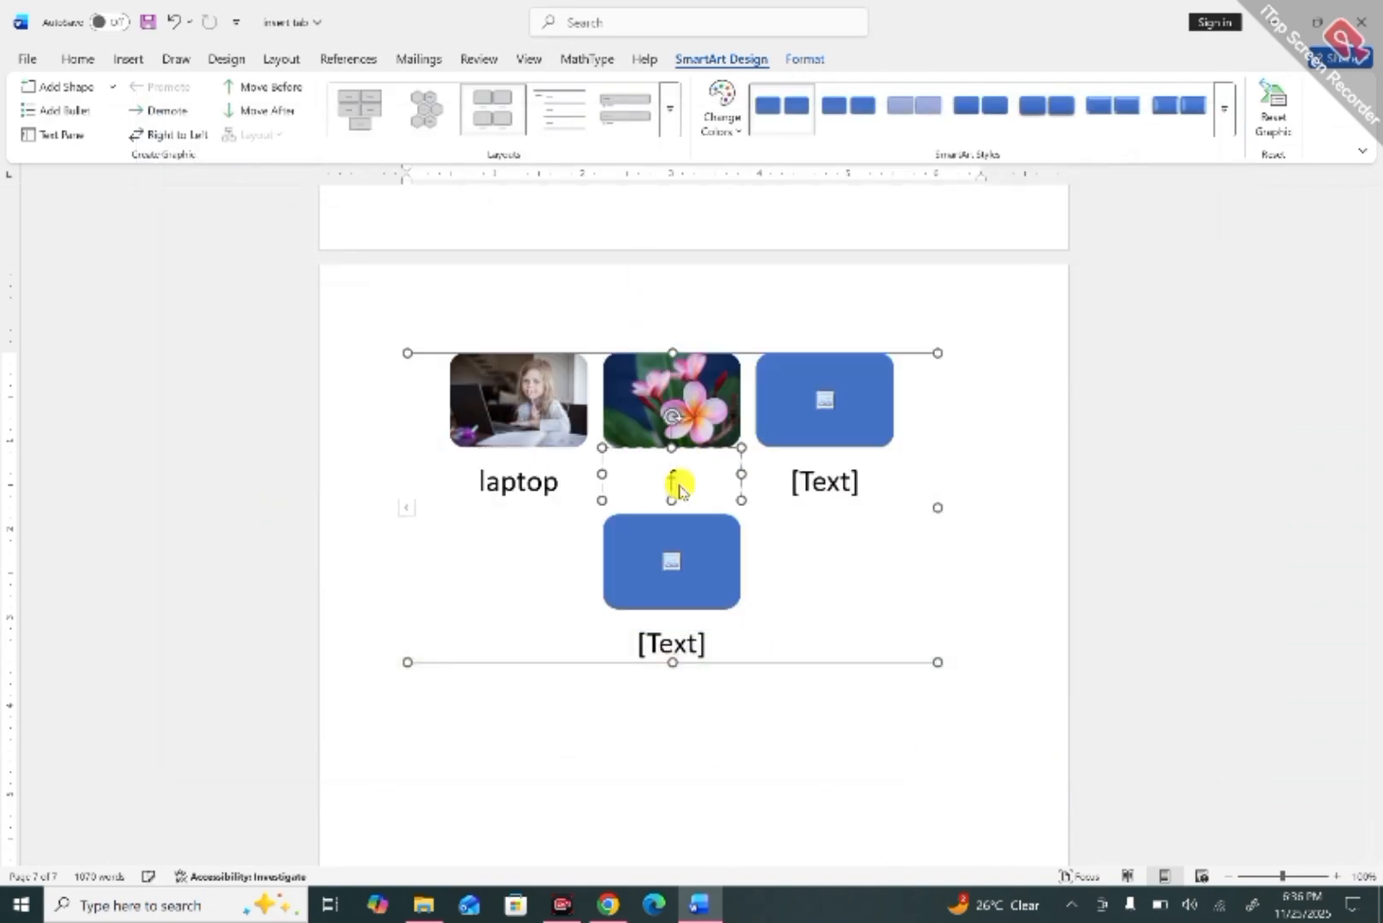
text(lower)
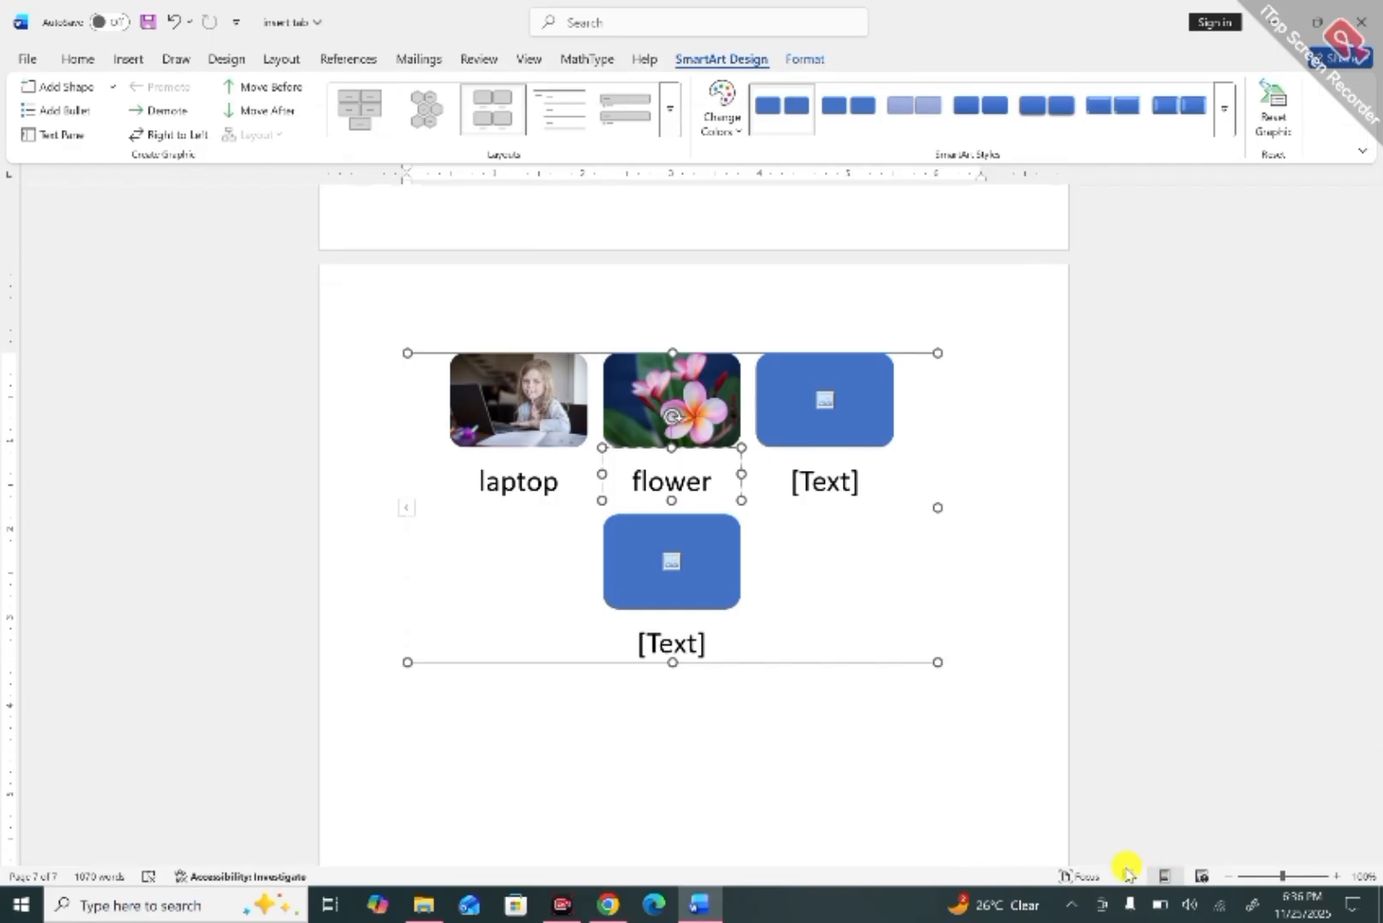
Fill the third picture placeholder with the wooden block tower stock image found under "toys" and caption it "toys".
click(825, 399)
click(826, 403)
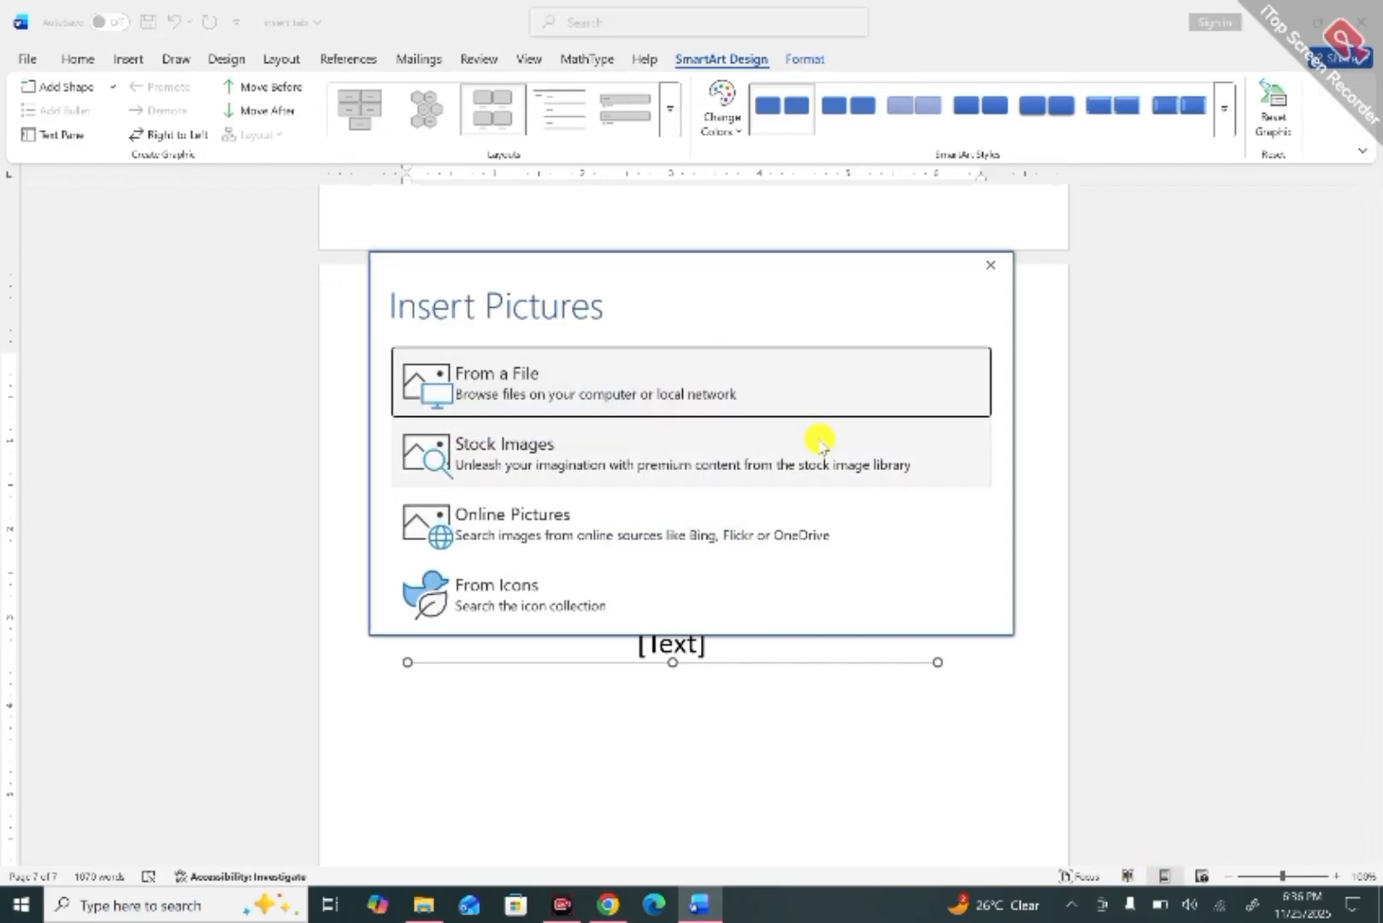
click(581, 473)
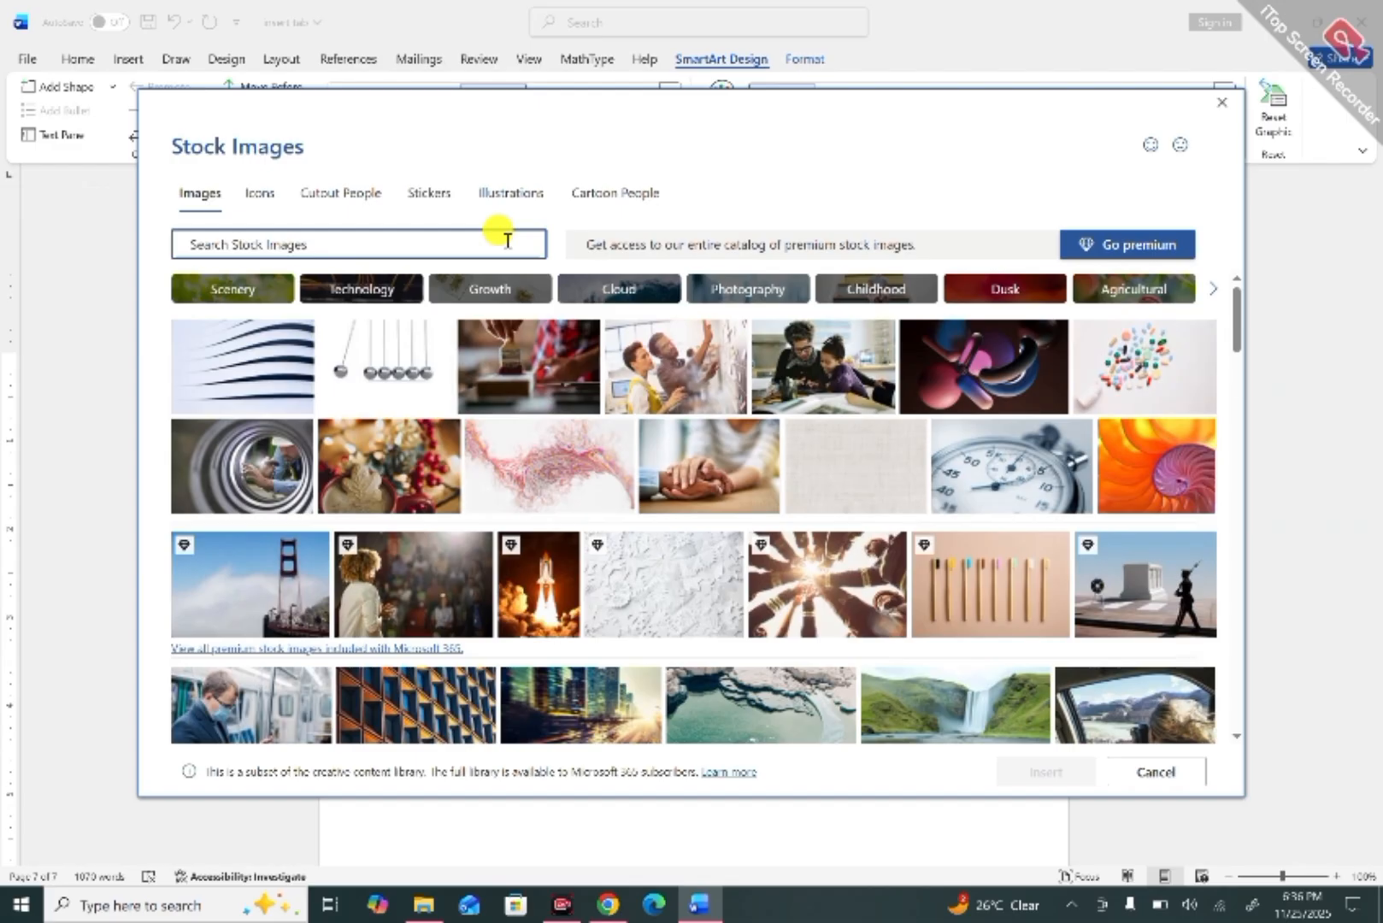
text(toys)
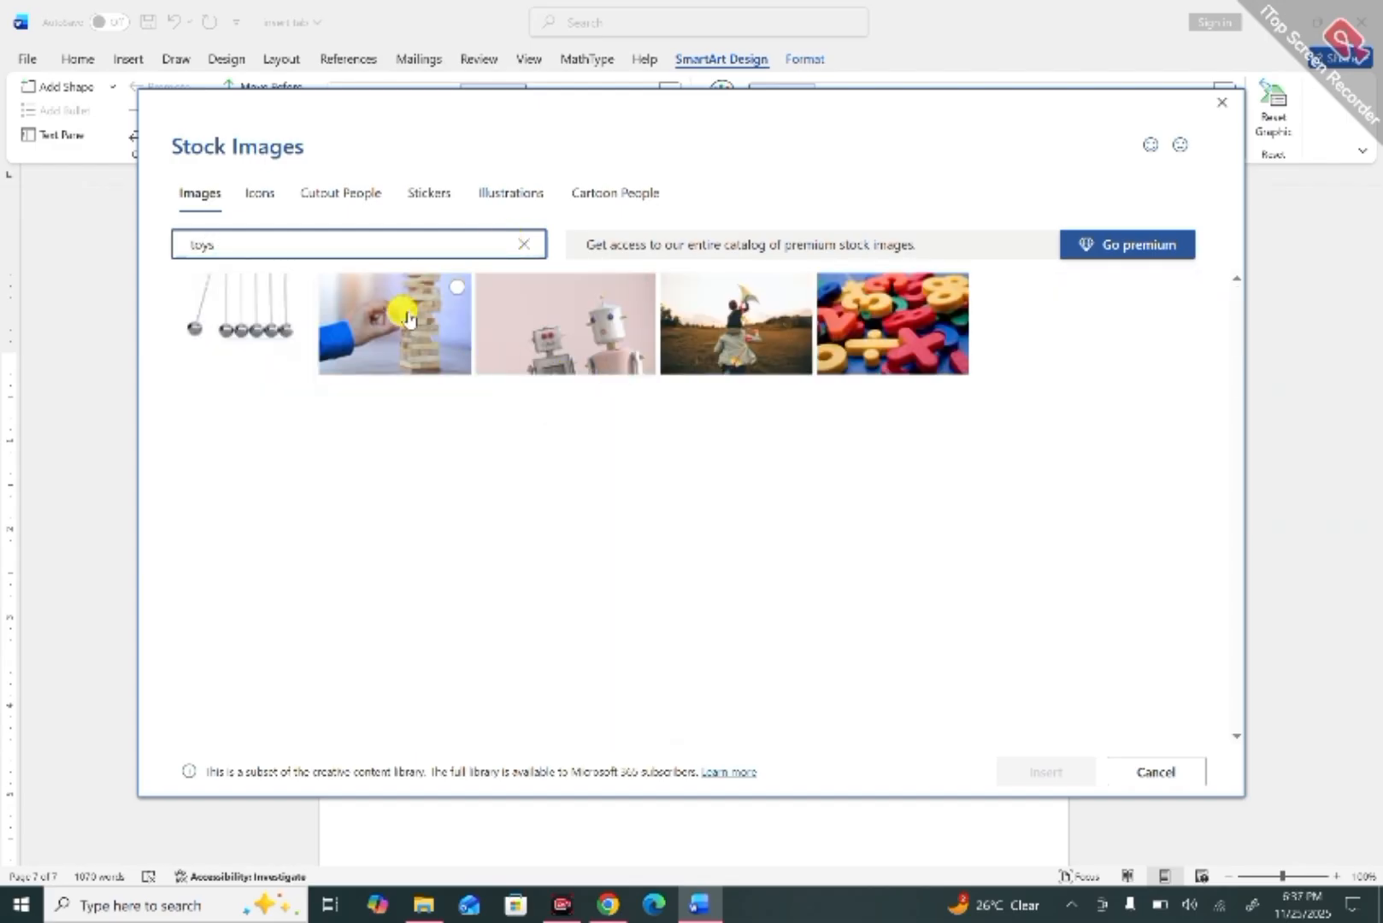
click(418, 329)
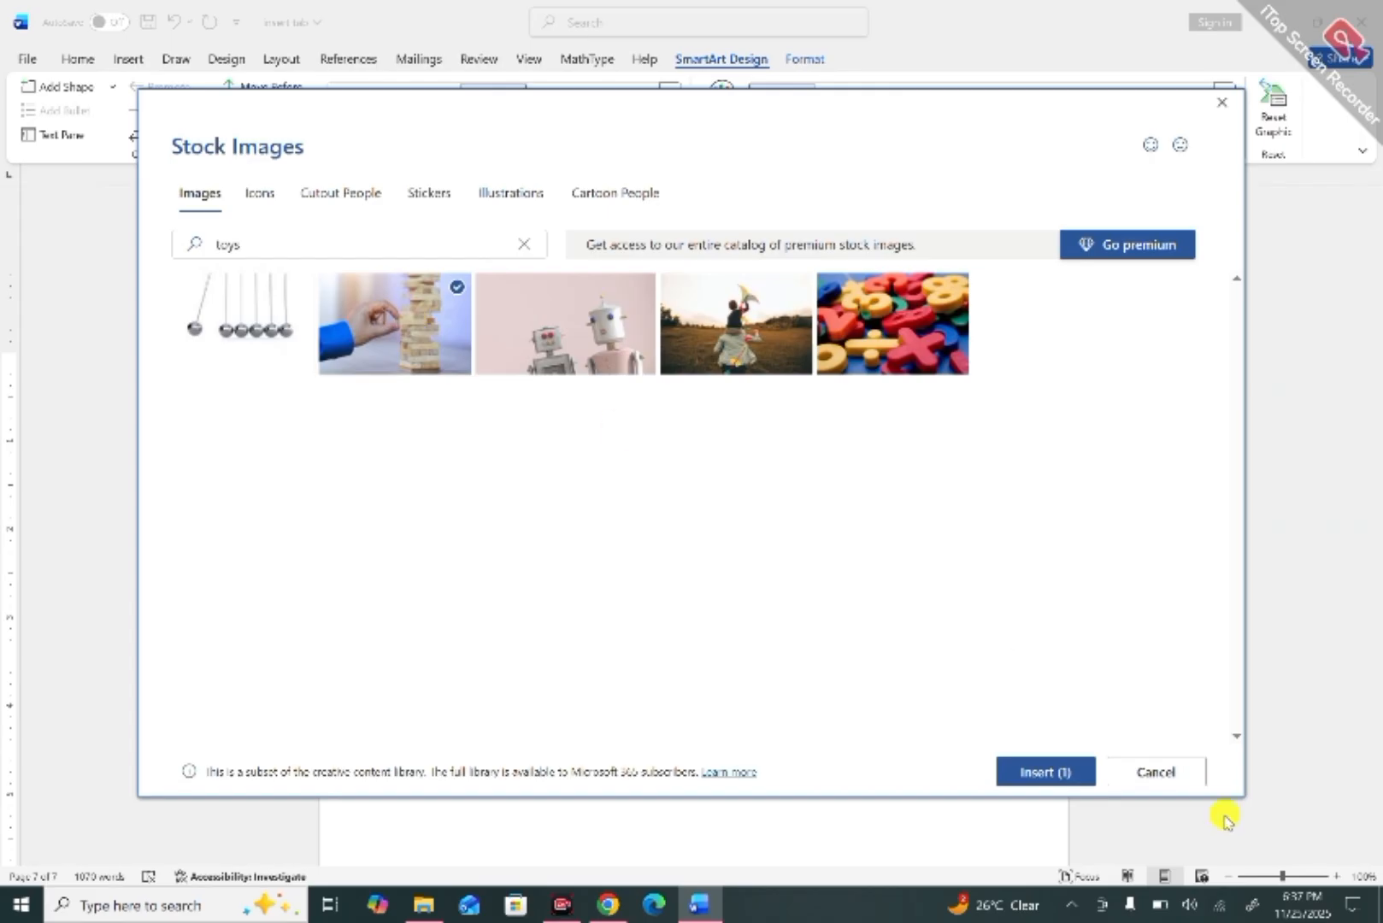
click(1058, 773)
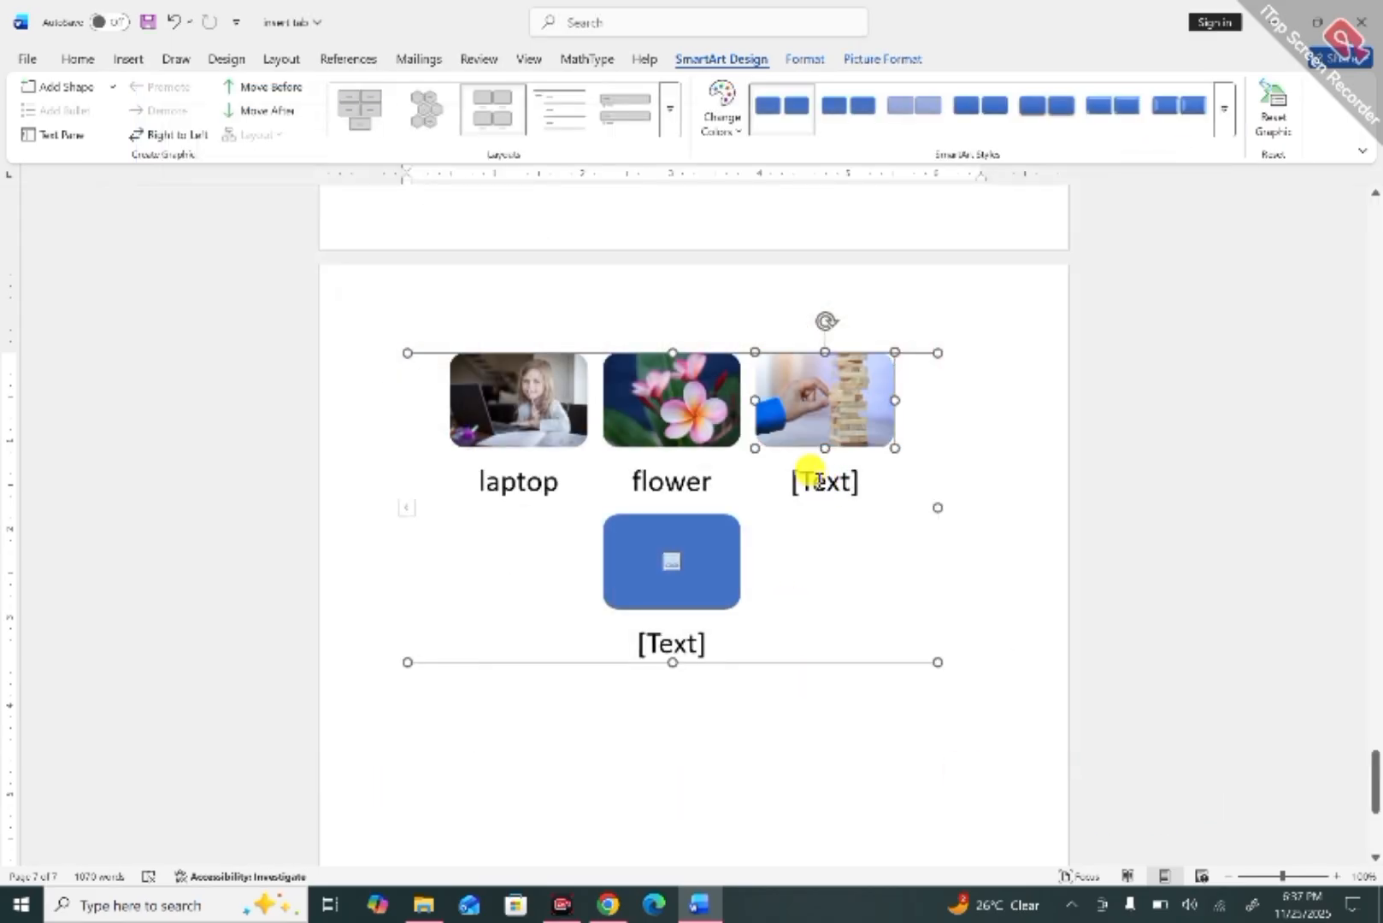
click(818, 481)
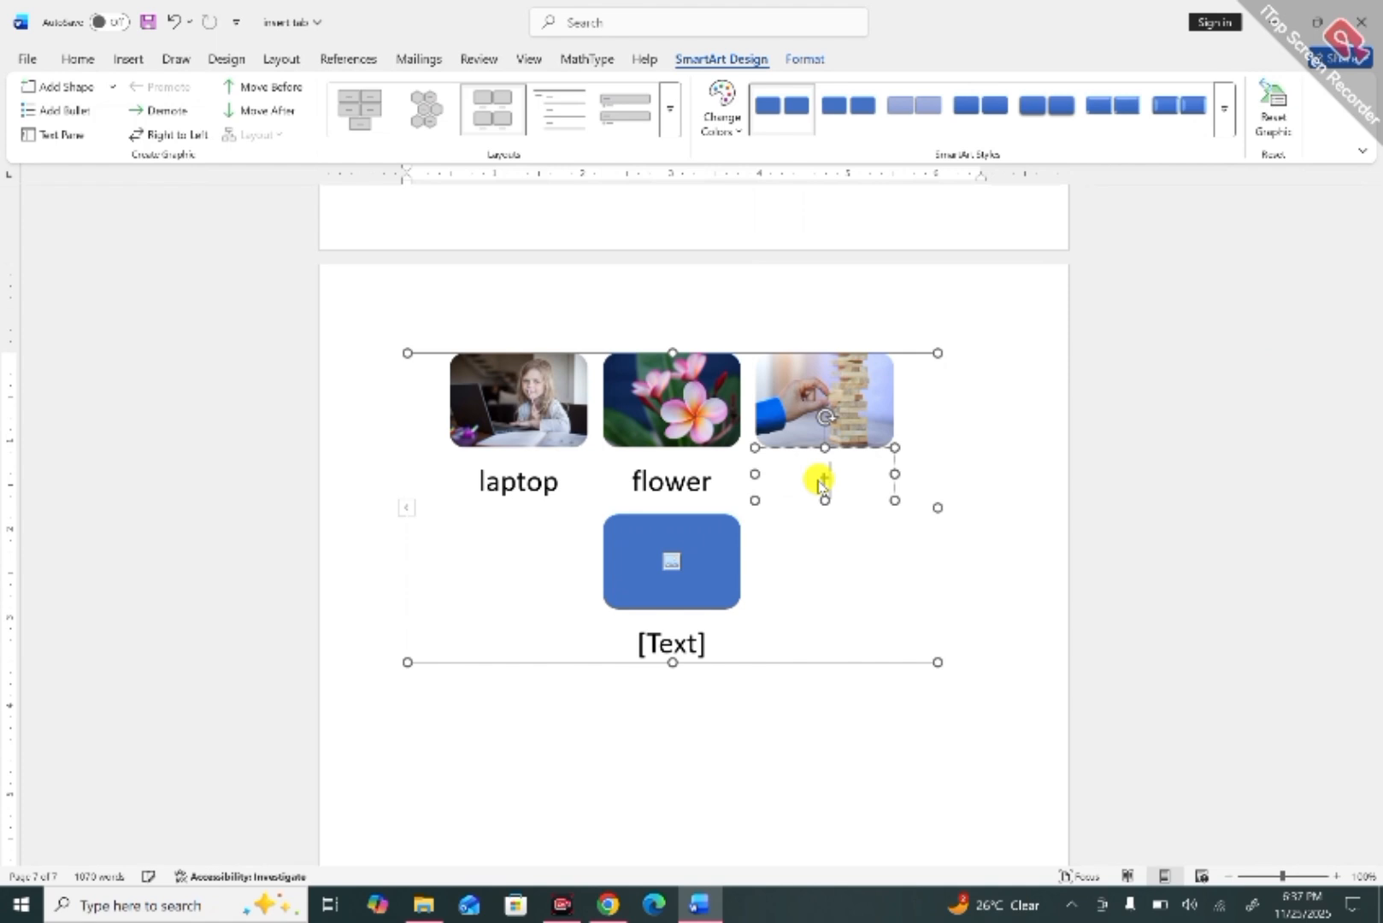
text(toys)
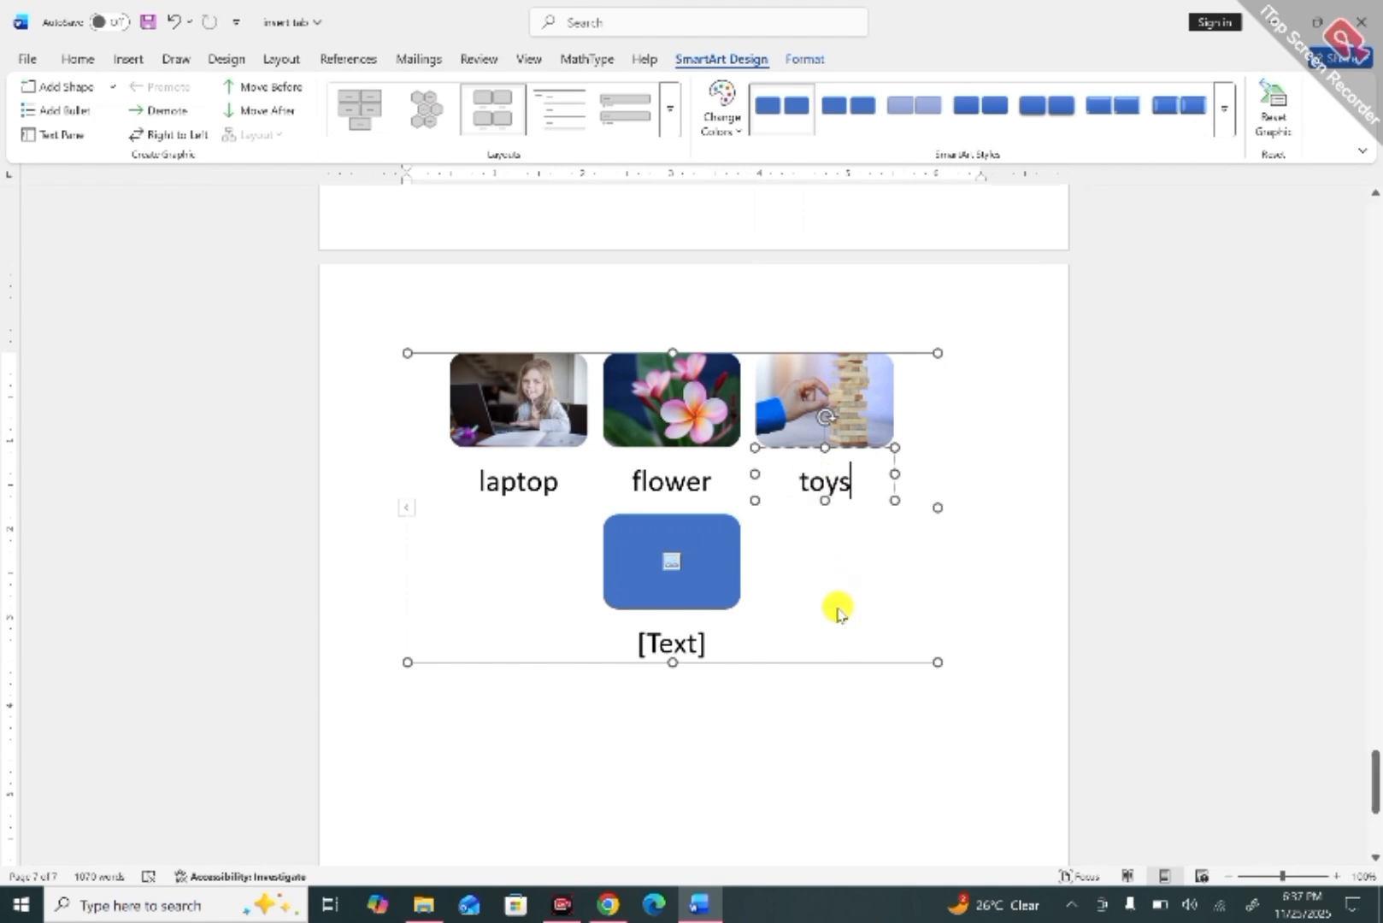
Fill the fourth picture placeholder with the stopwatch stock image and caption it "stopwatch".
click(664, 568)
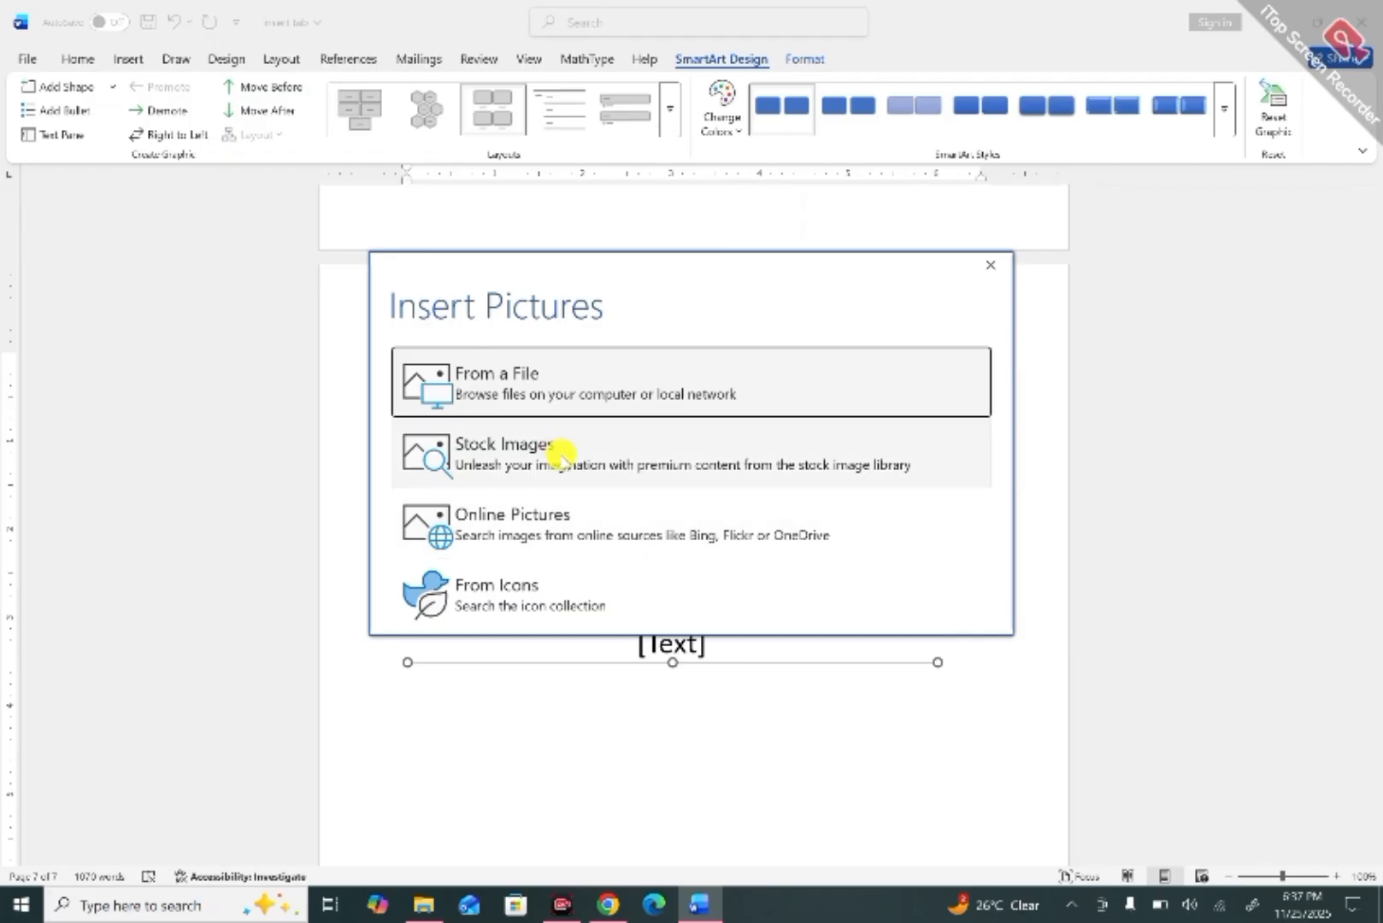
click(562, 459)
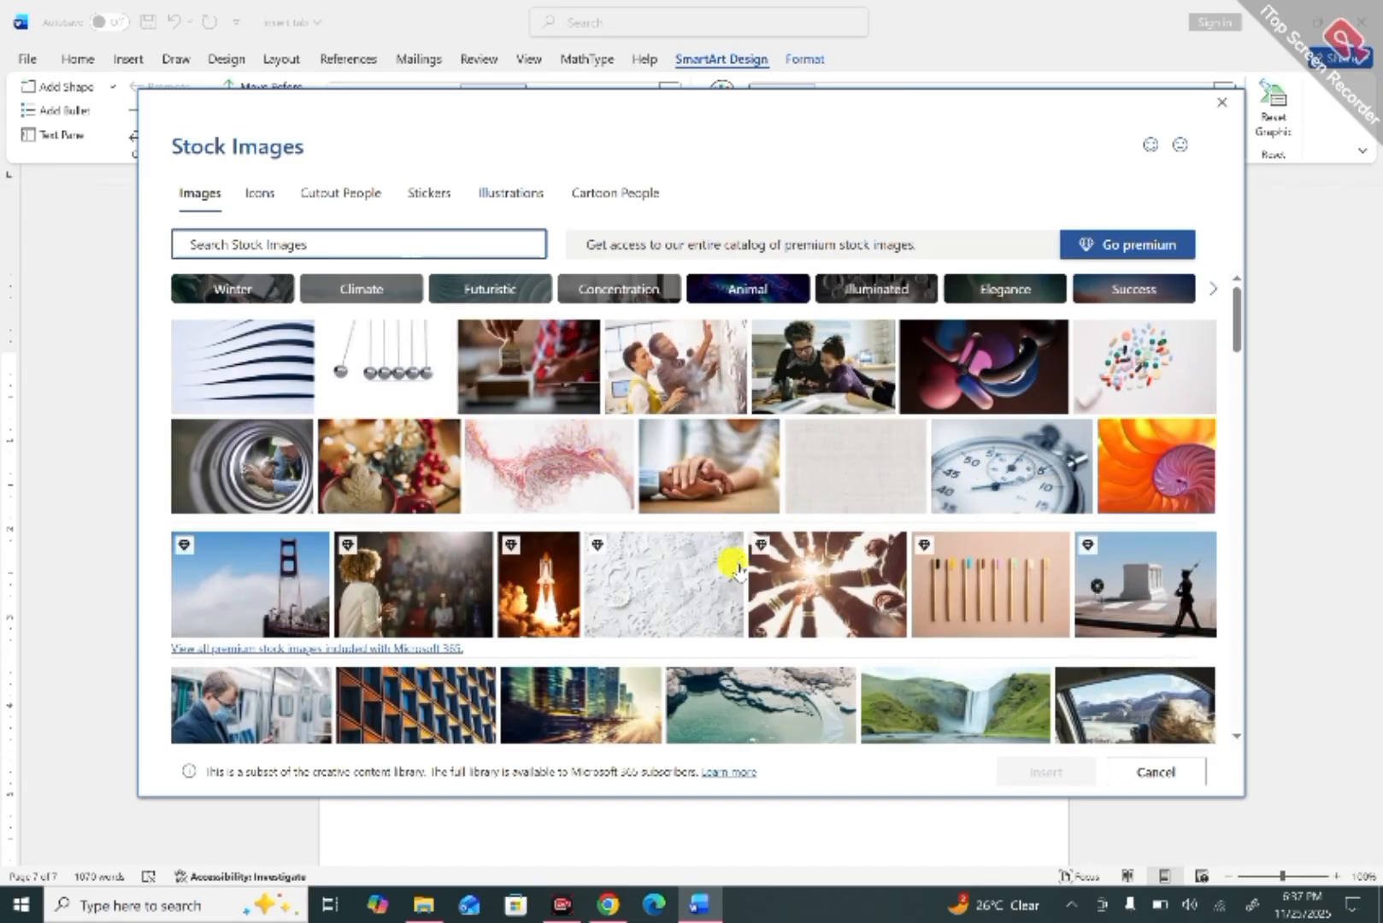
click(998, 468)
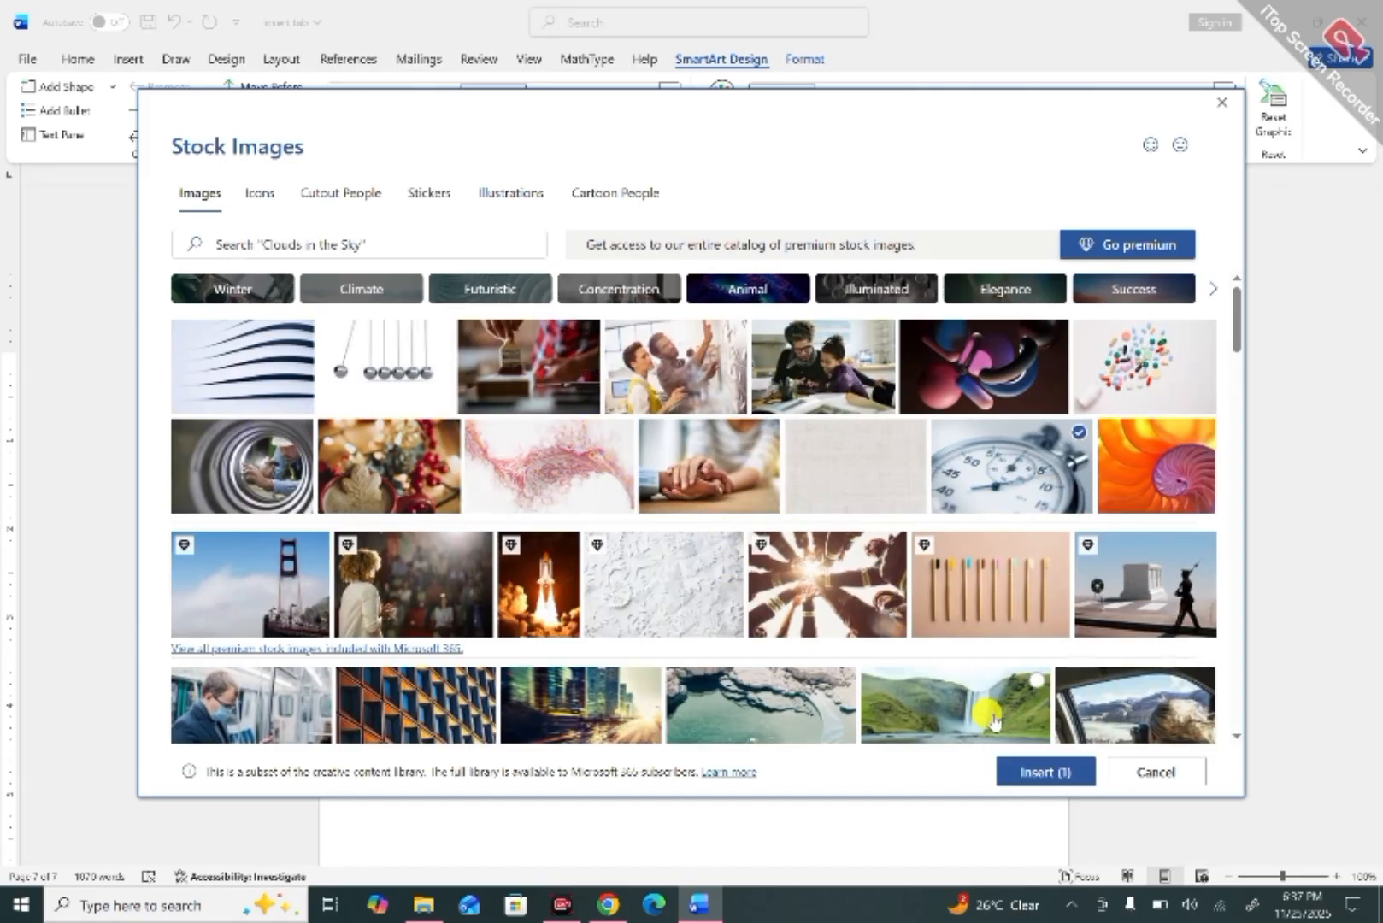
click(1026, 770)
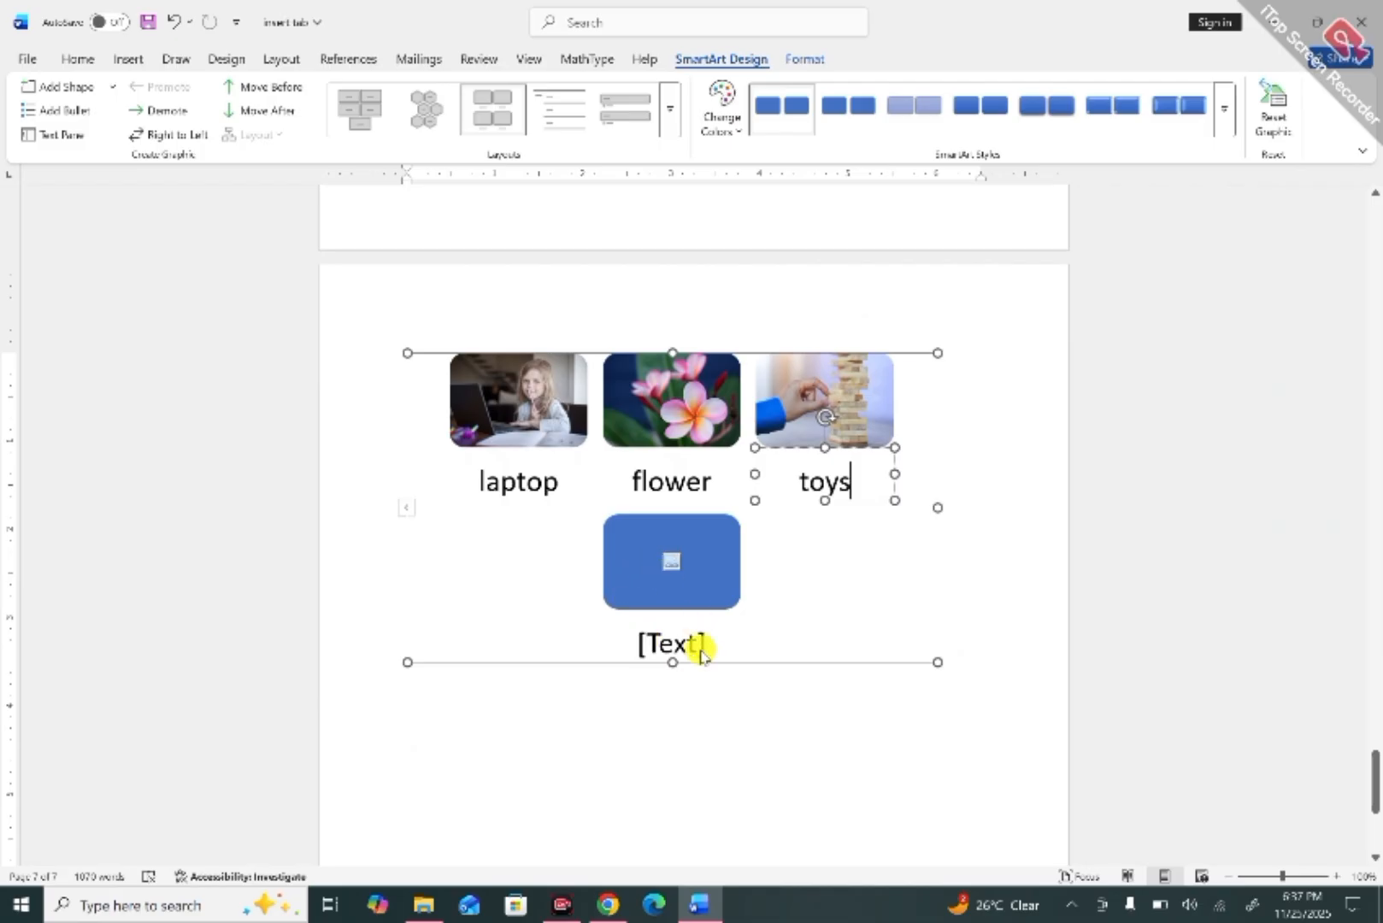
click(663, 642)
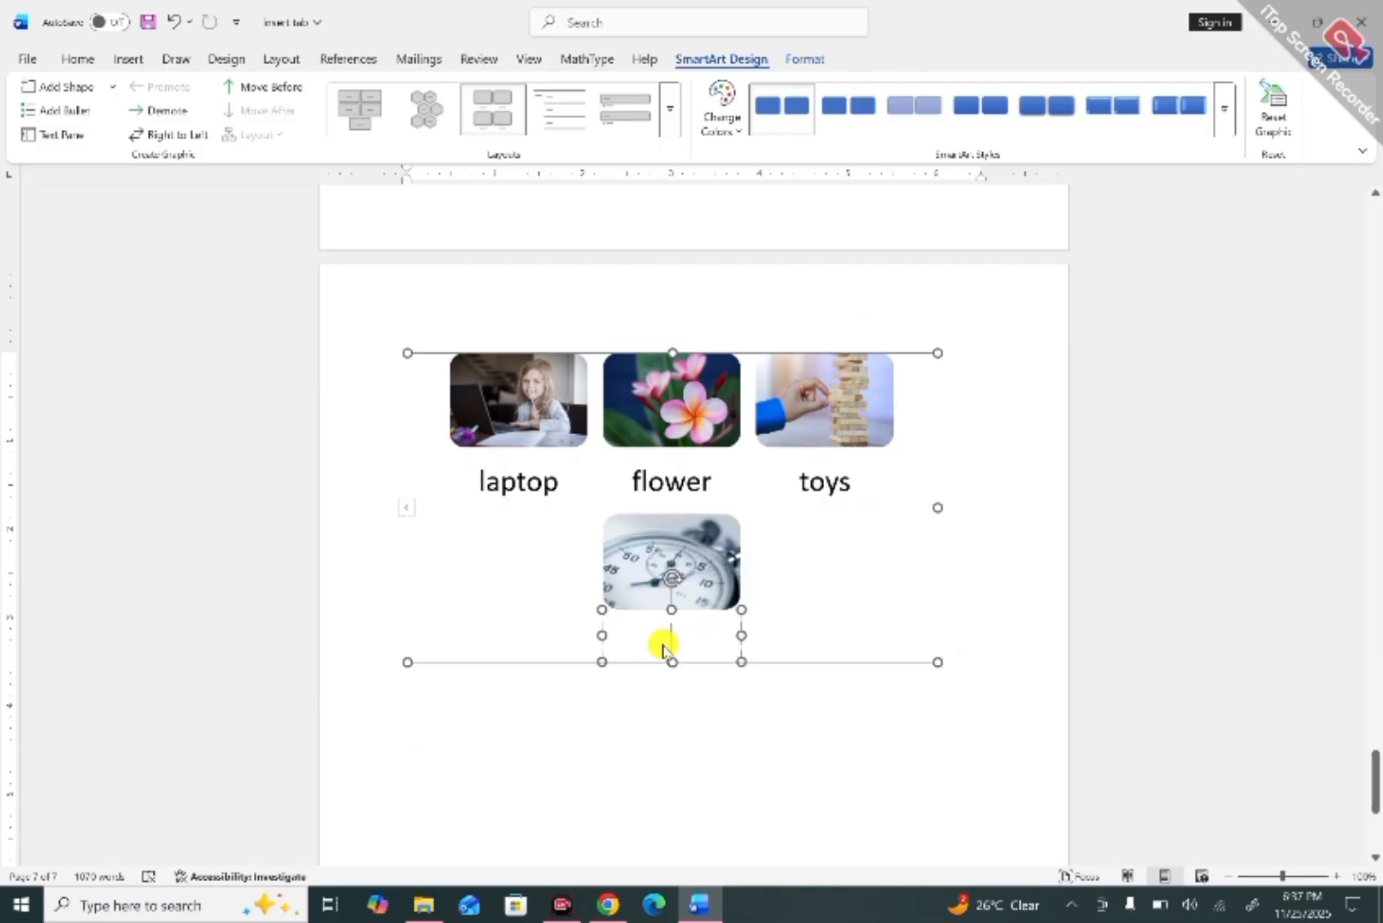
text(stopwat)
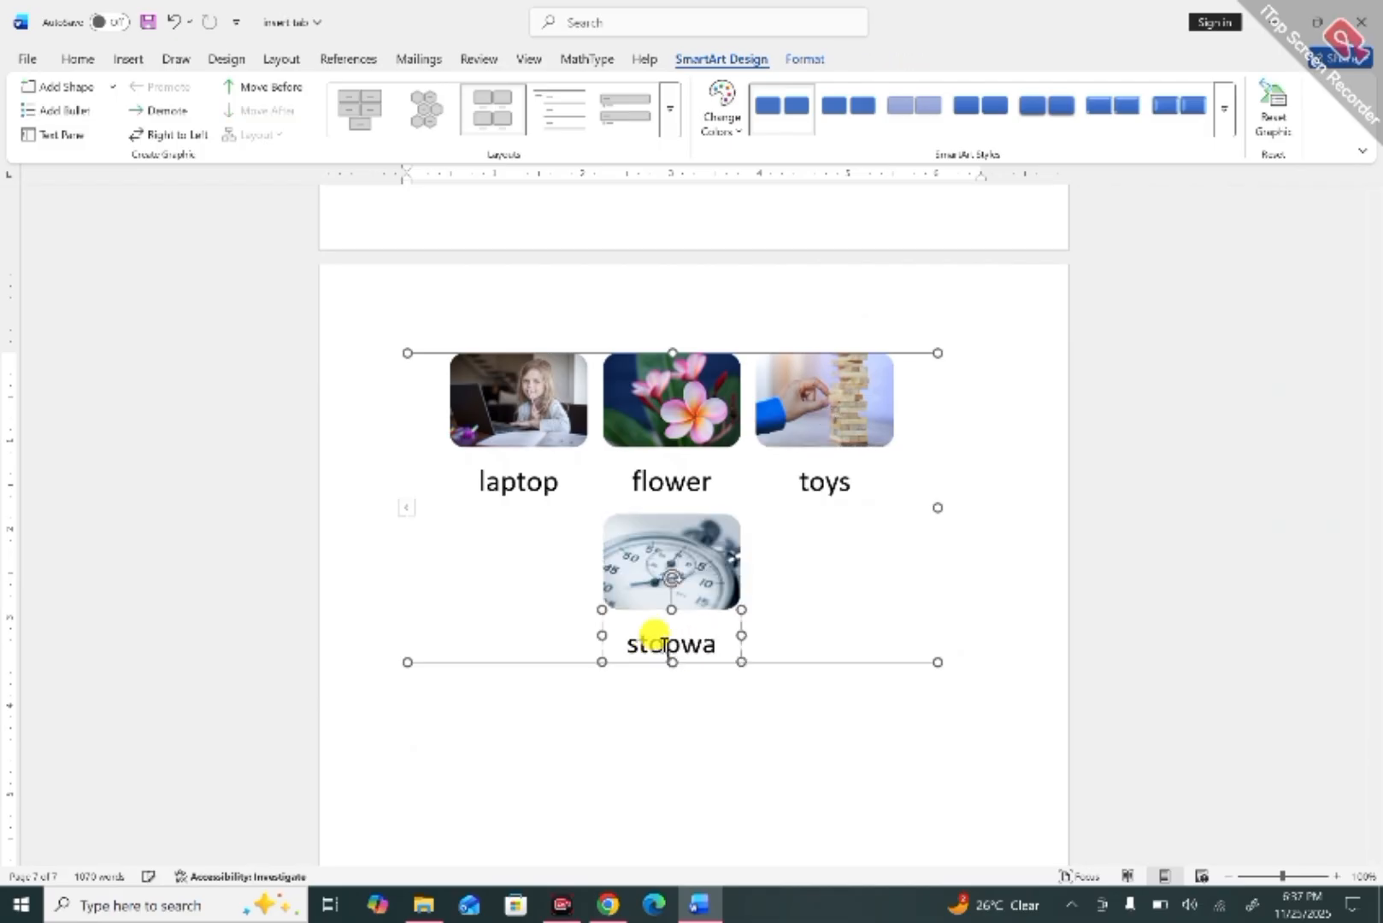
text(ch)
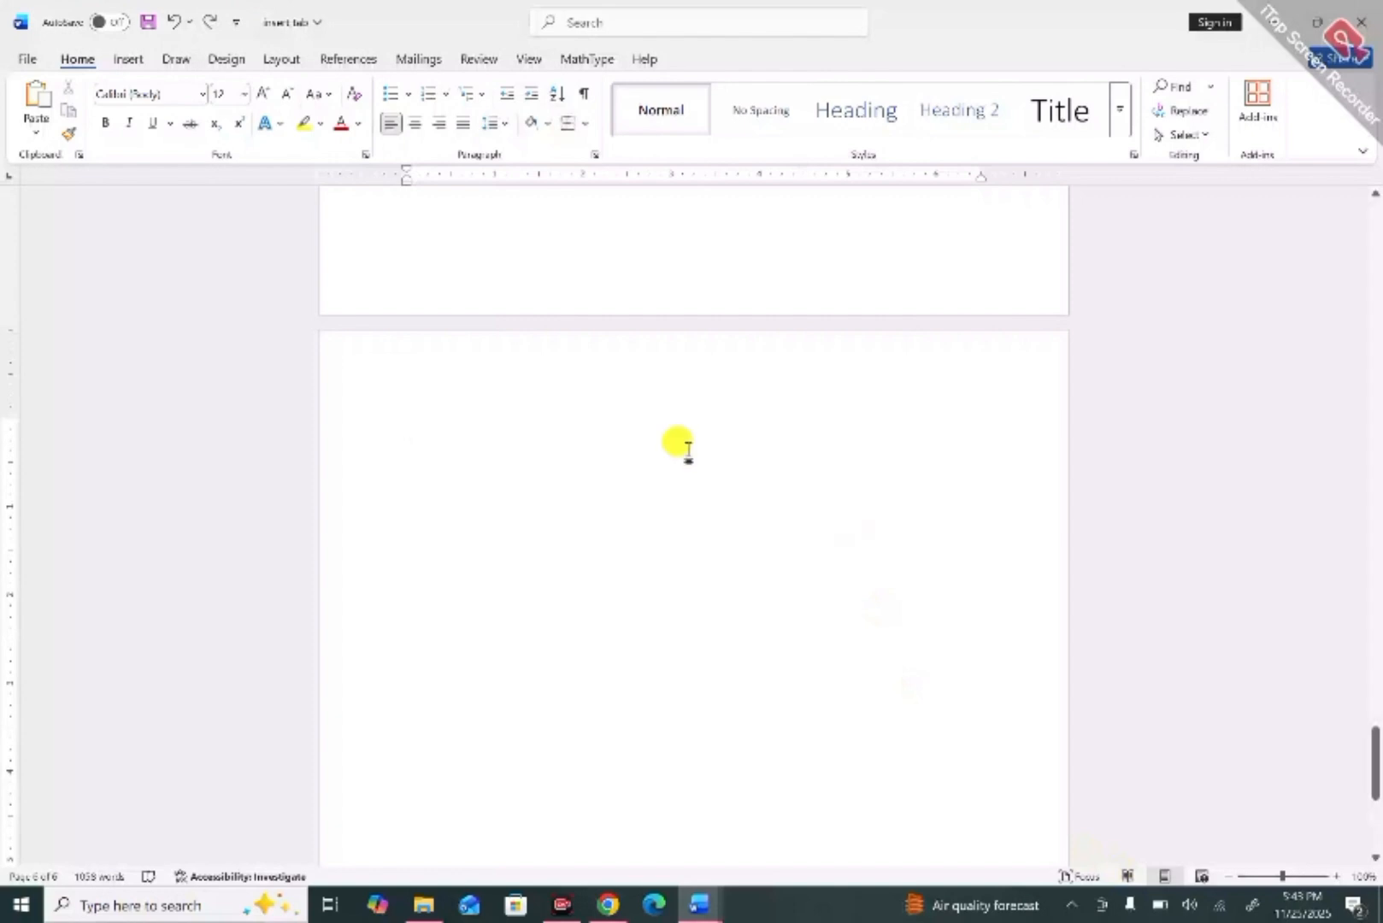
Draw two text boxes side by side on the blank last page, about 1.3" by 0.75" and 1.43" by 0.72".
click(126, 58)
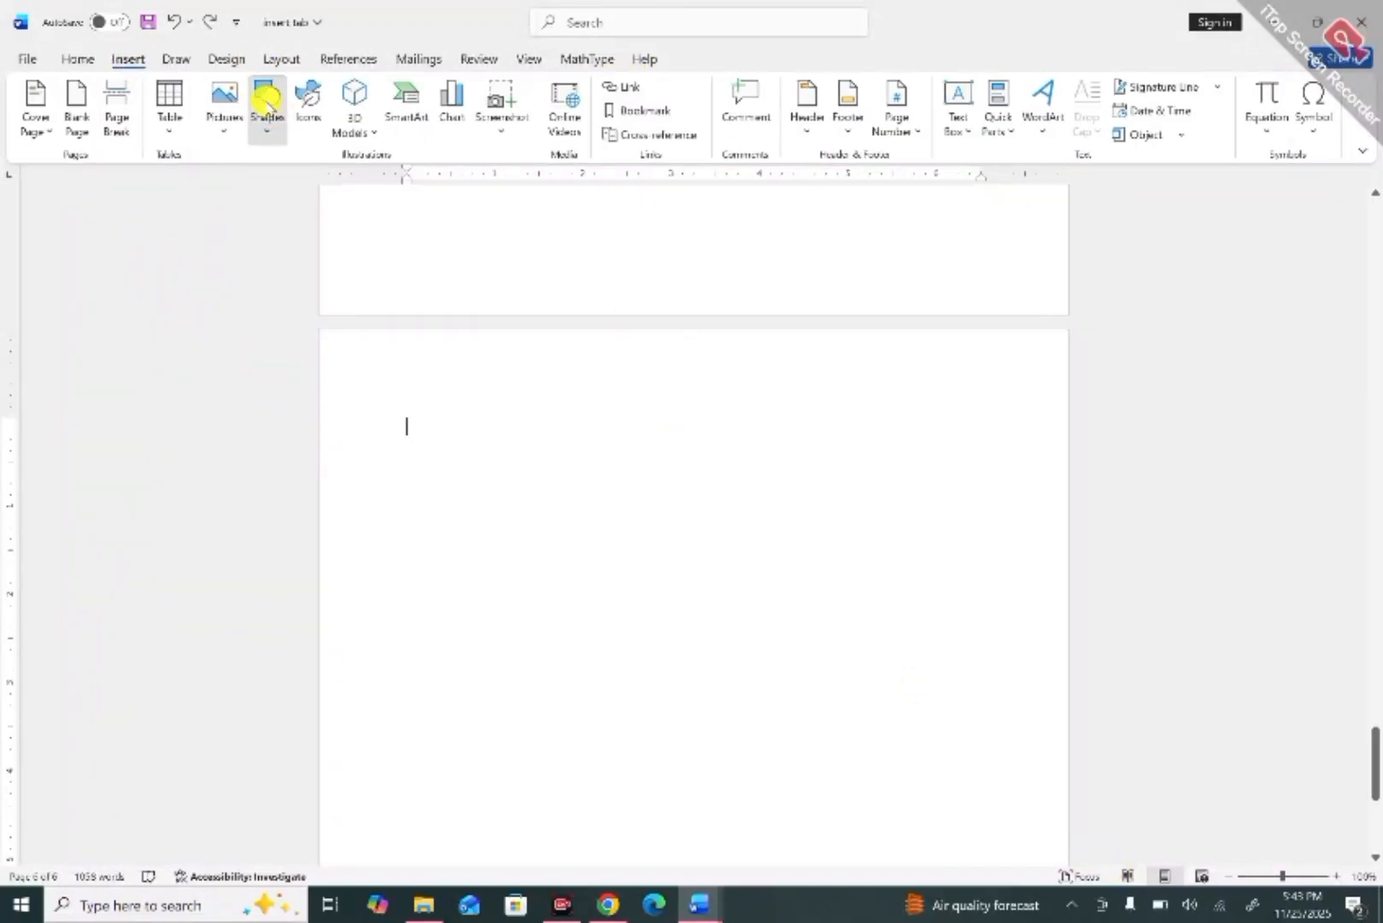
click(266, 101)
click(279, 184)
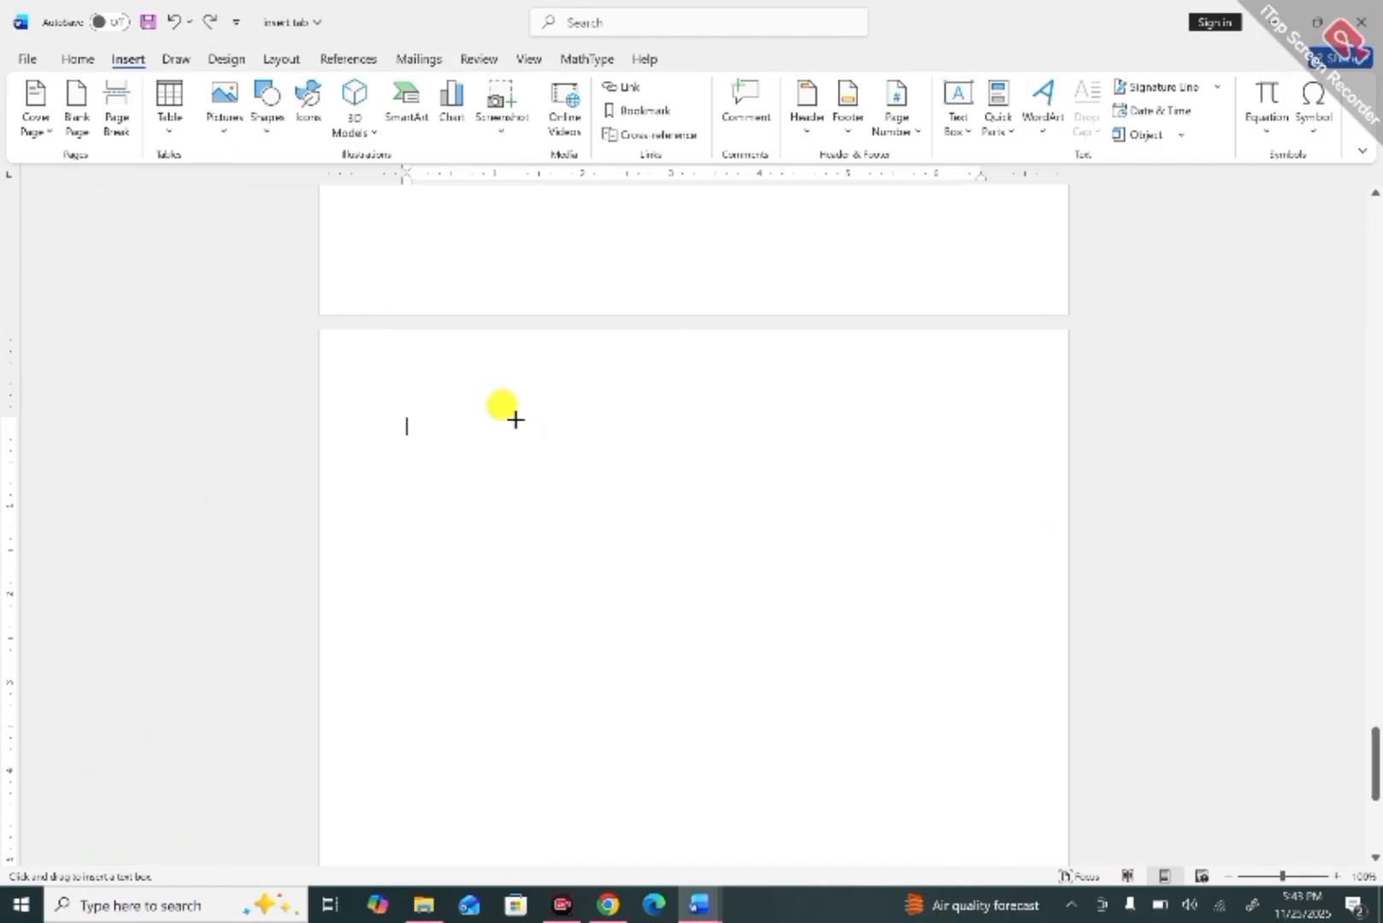
mouse_move(501, 416)
mouse_down()
mouse_move(577, 515)
mouse_move(568, 530)
mouse_up()
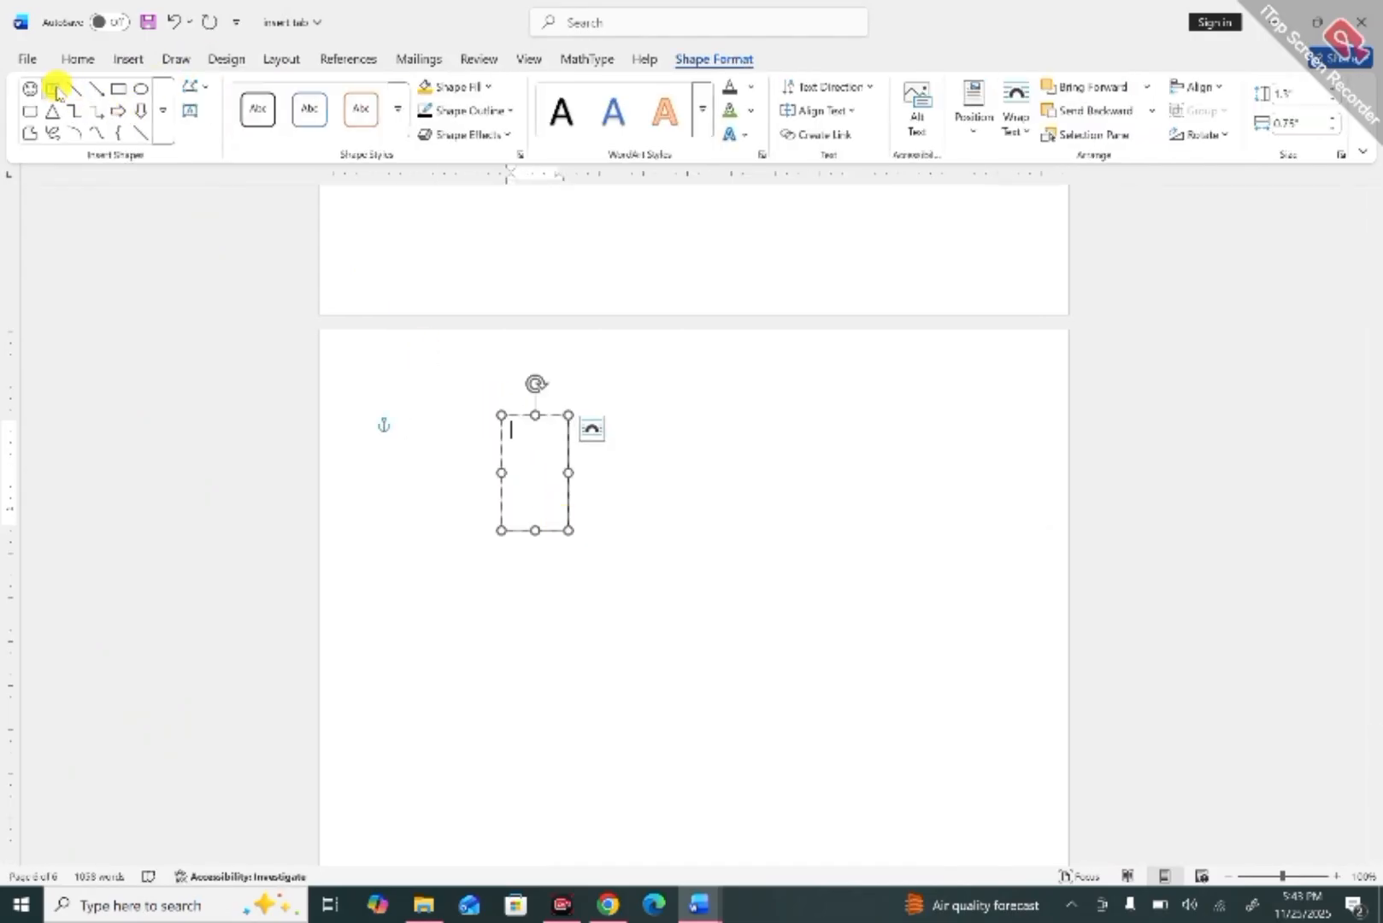
click(53, 88)
drag(620, 416, 683, 542)
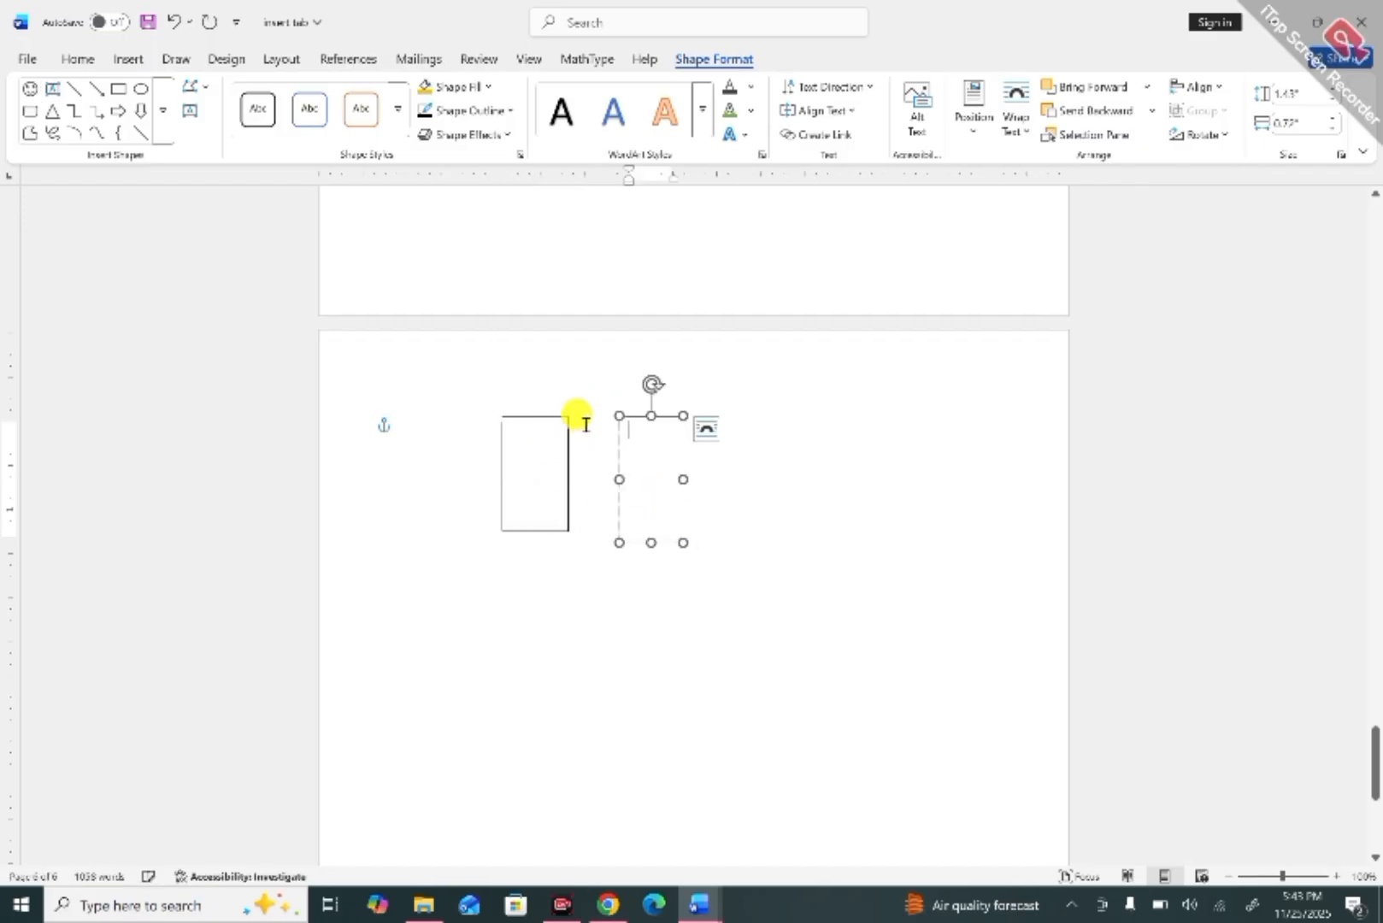
Link the first text box to the second so its overflowing text continues there.
click(540, 416)
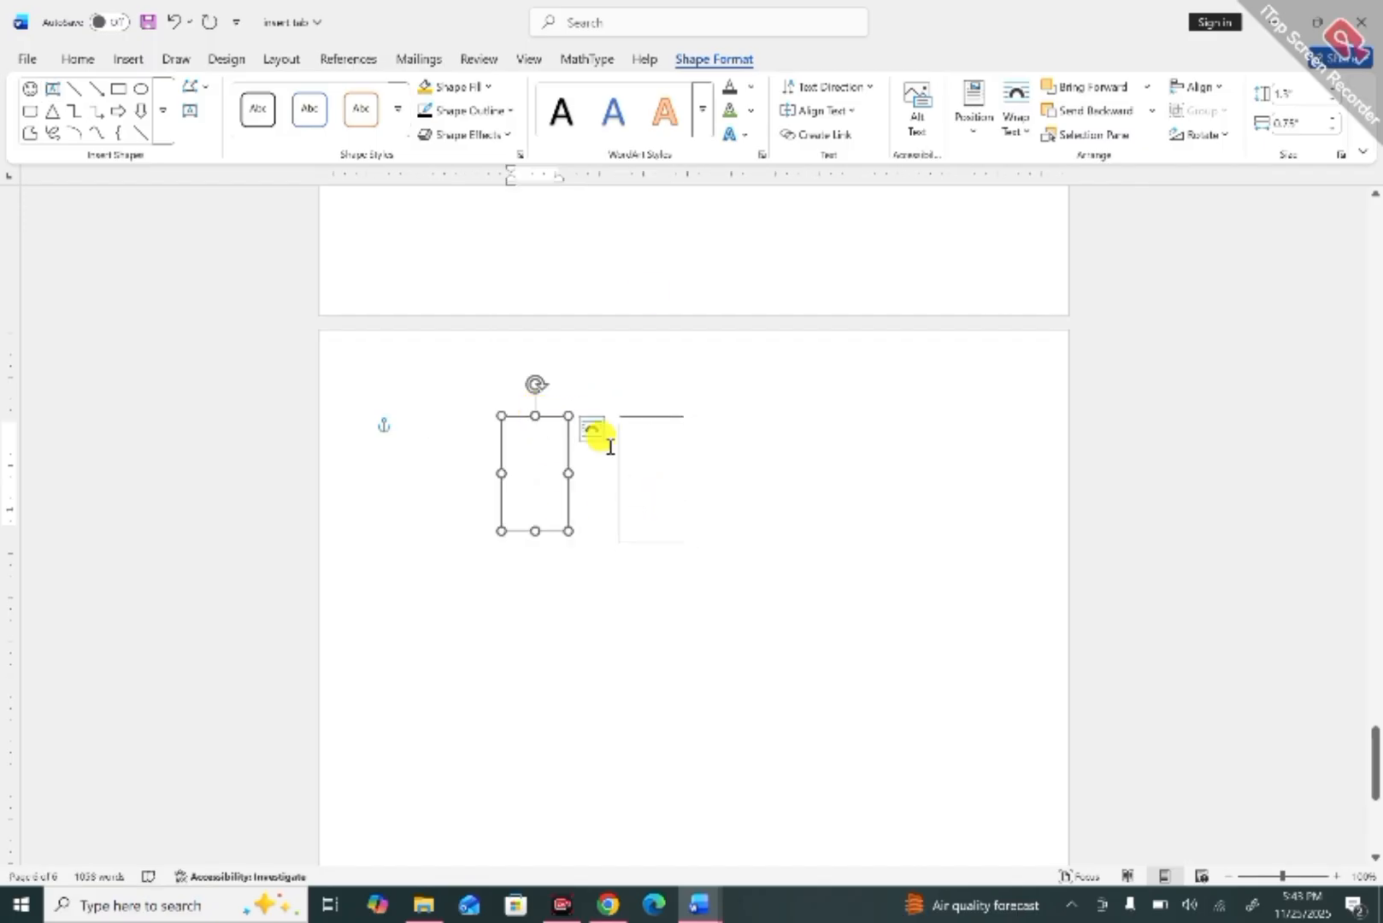
click(828, 135)
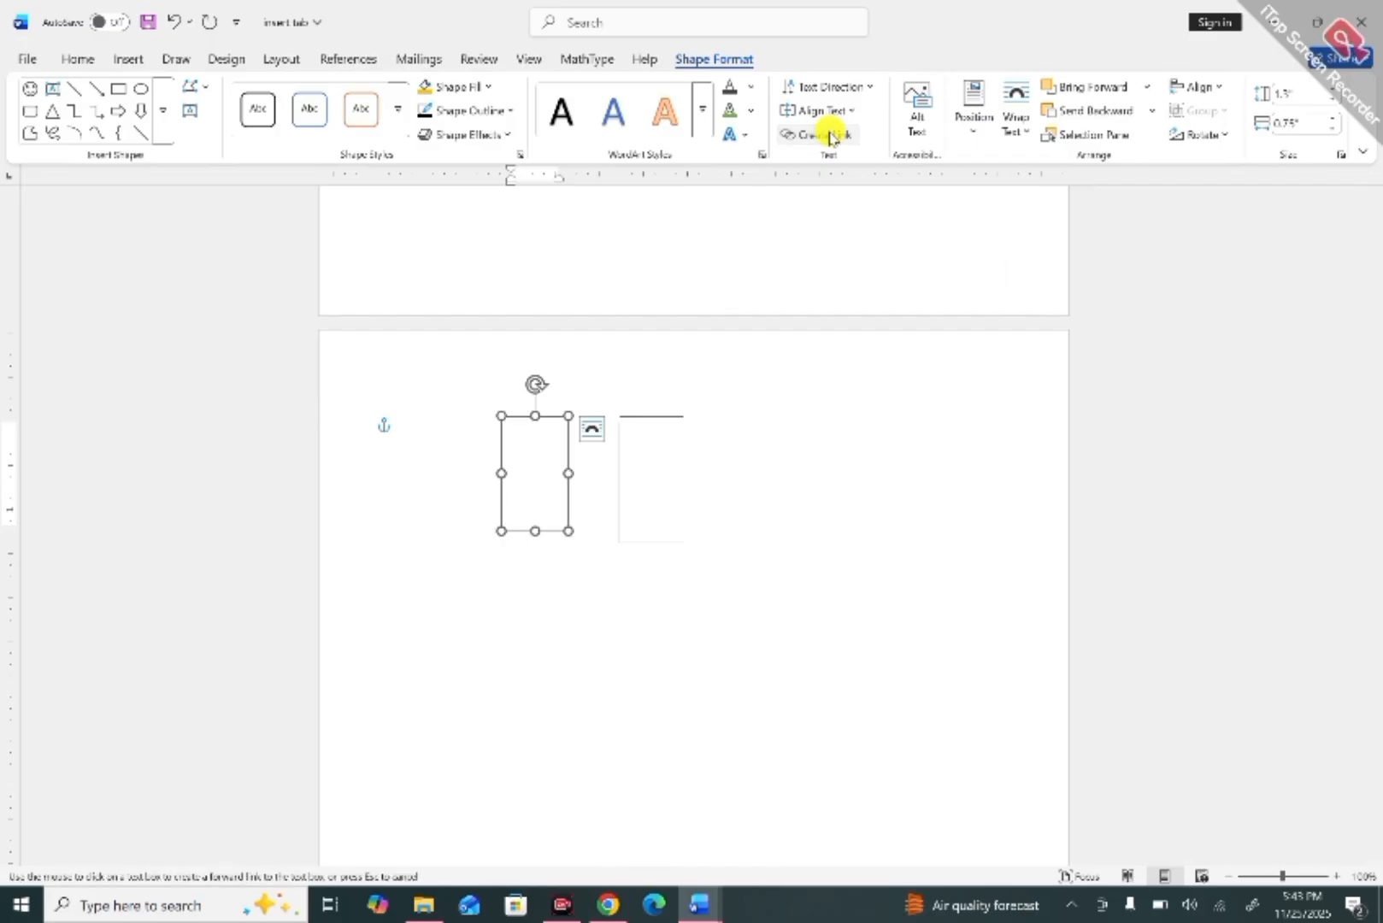
click(640, 433)
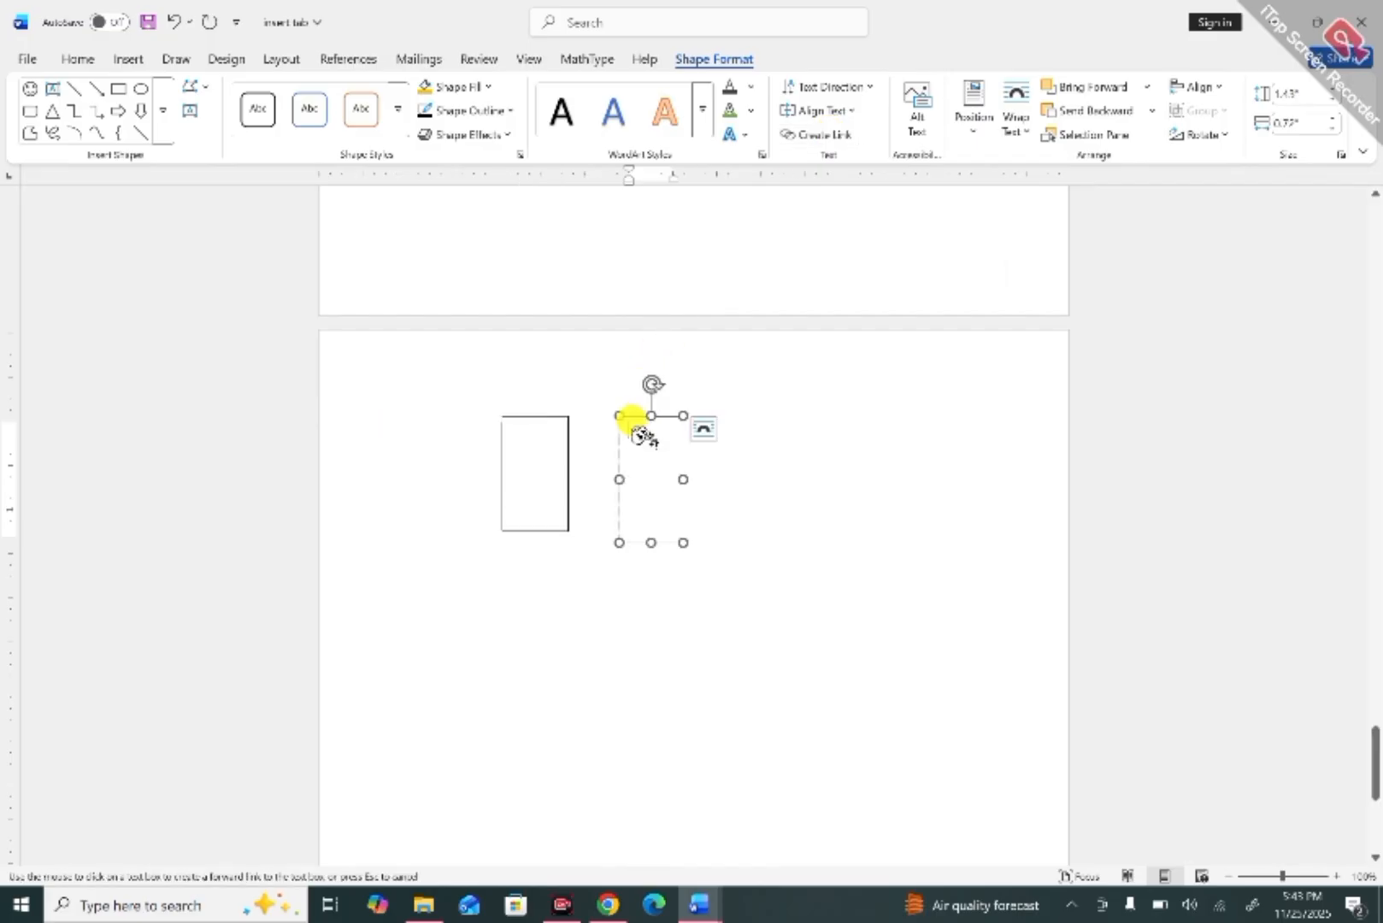
Enter filler text that flows through both linked text boxes, and delete the two boxes.
click(517, 453)
text(aksghj)
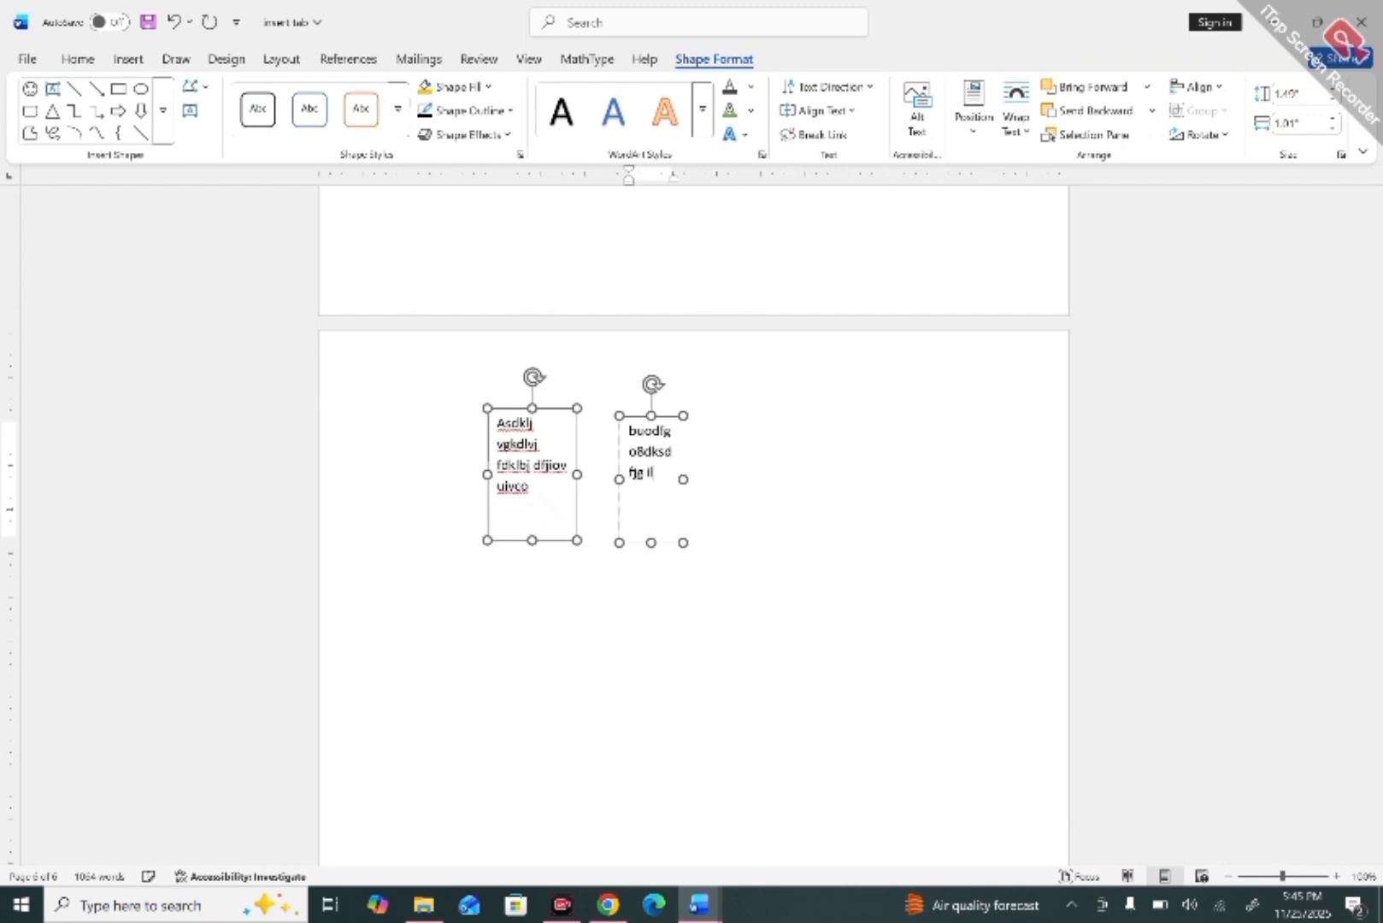
text(gf)
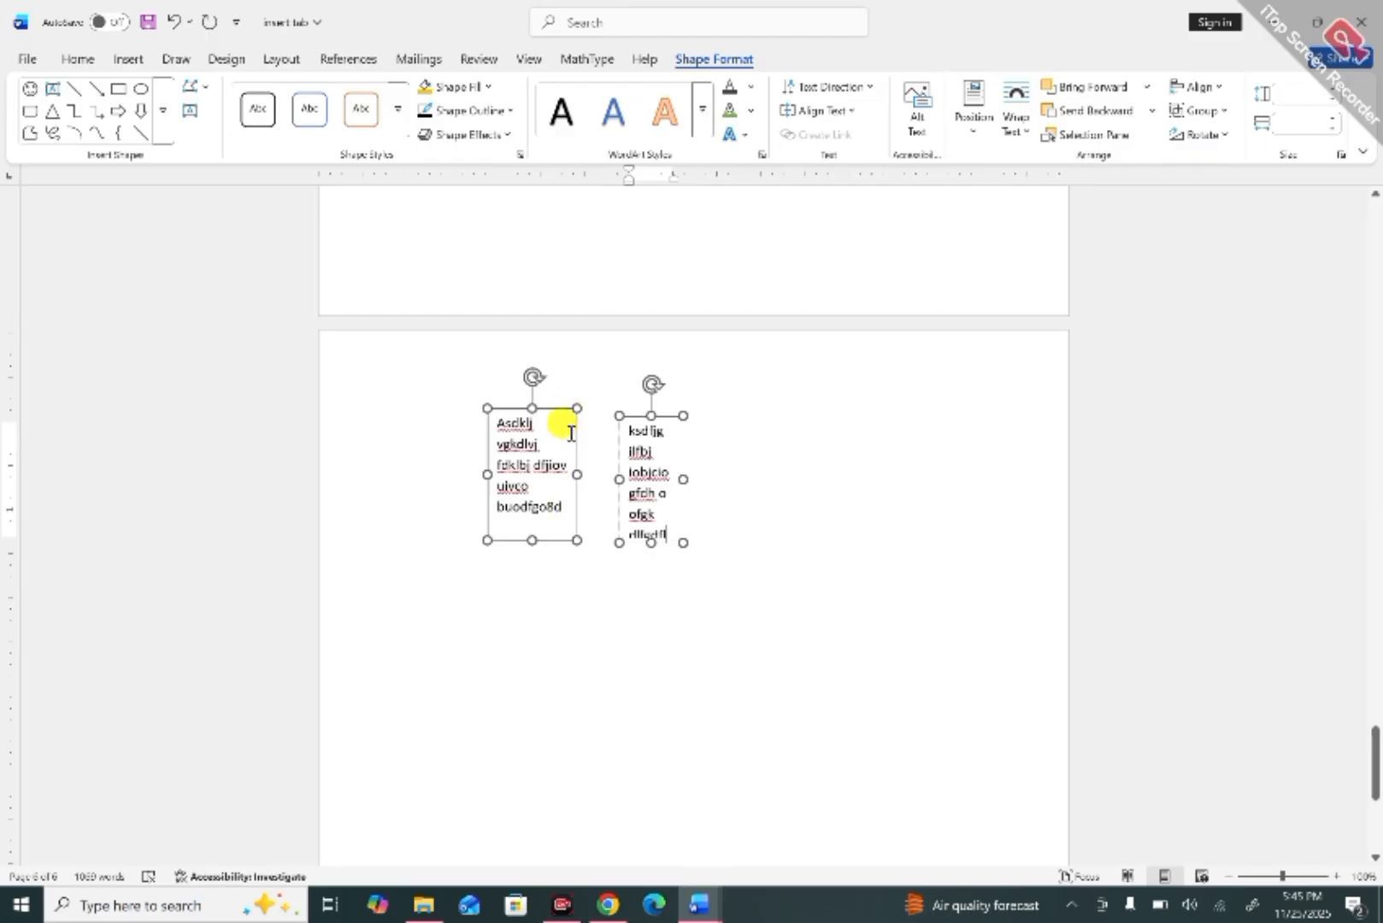
key(Delete)
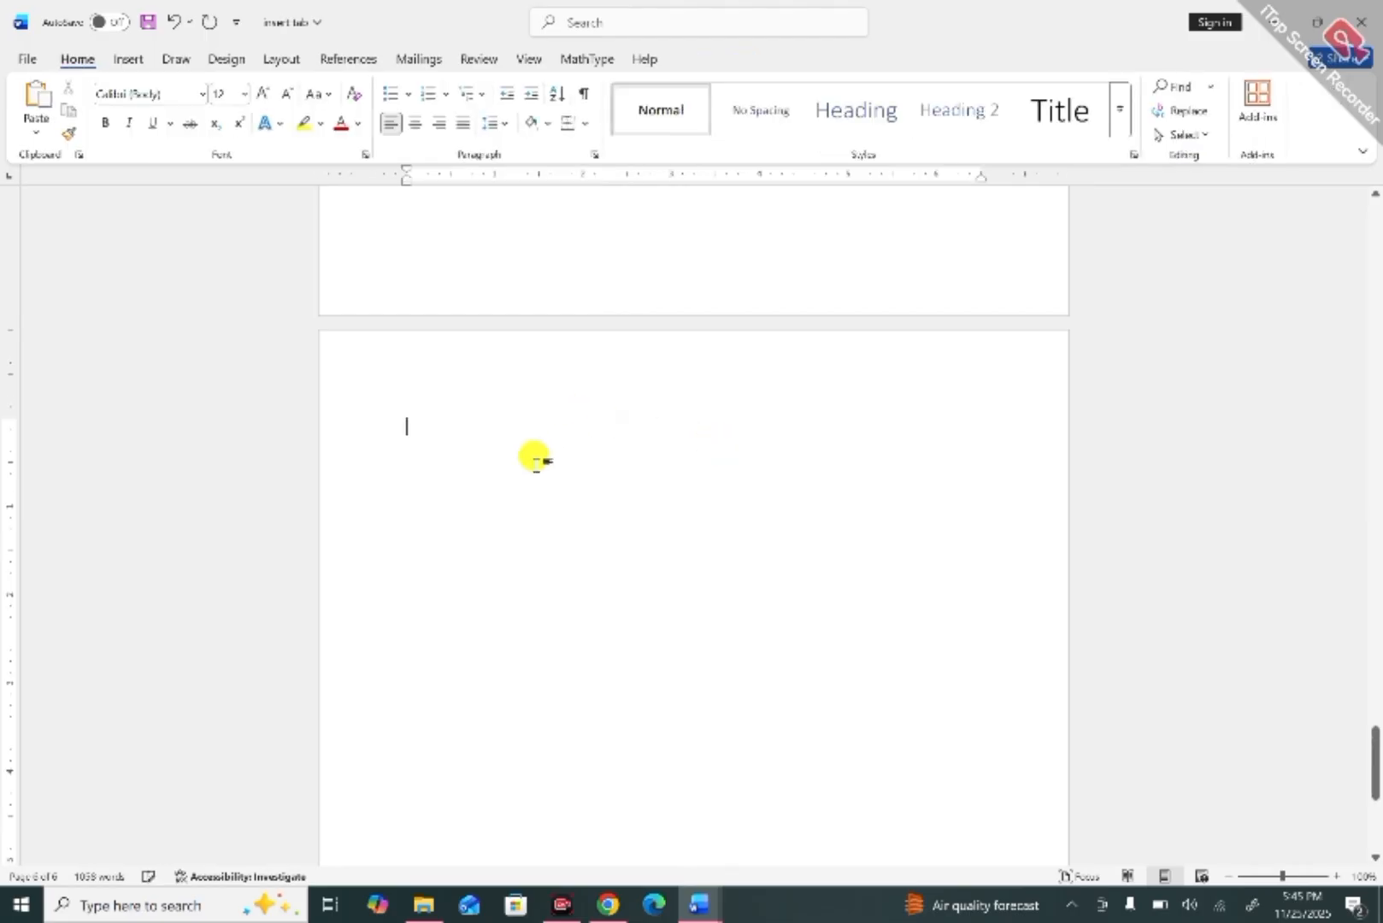
Draw a new text box about 1.52" high and 1.32" wide with a narrower one beside it, and enter filler text in the first.
click(128, 60)
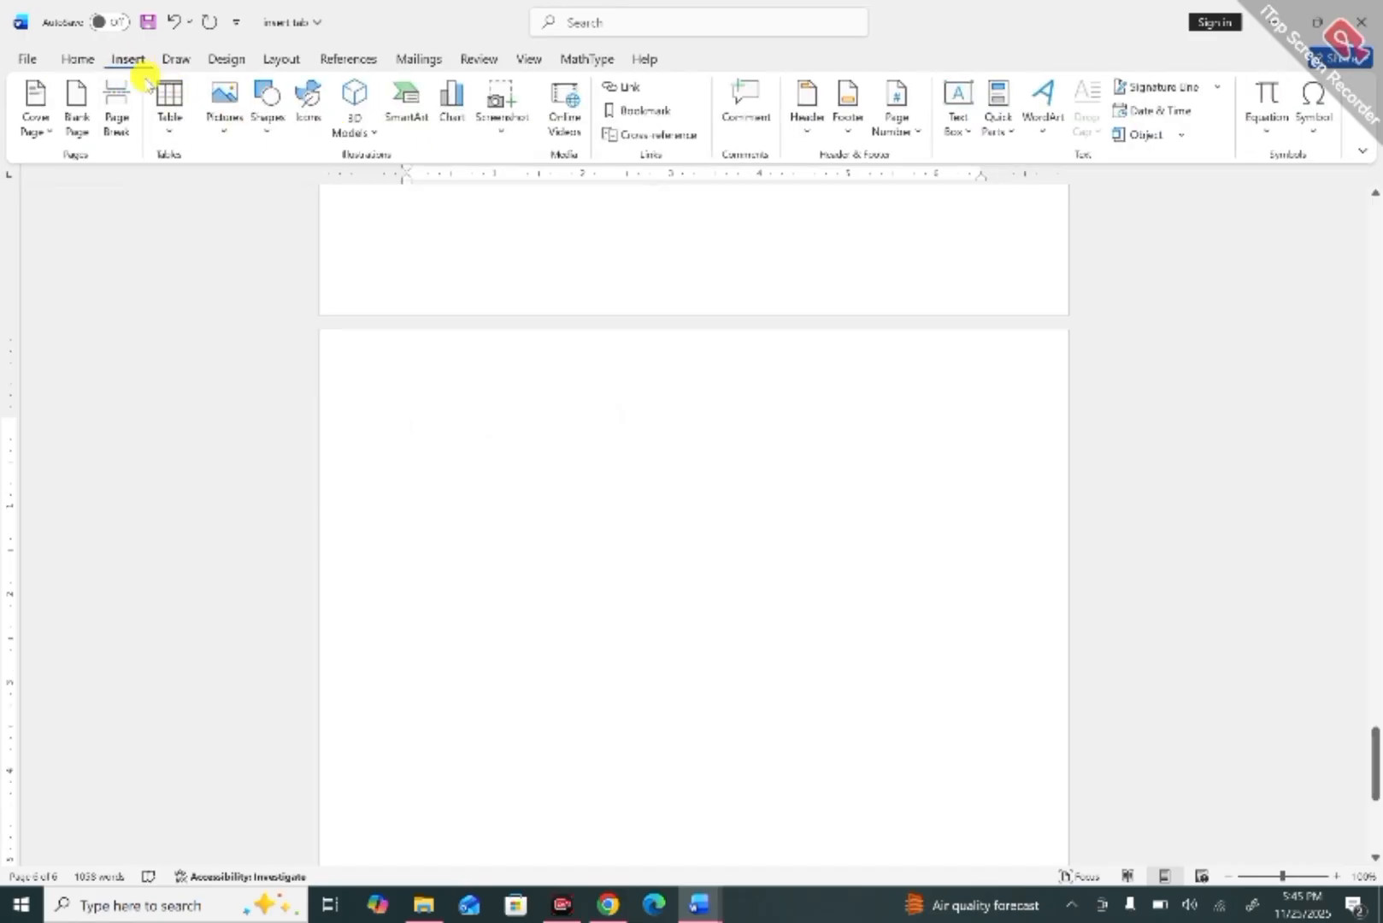
click(266, 110)
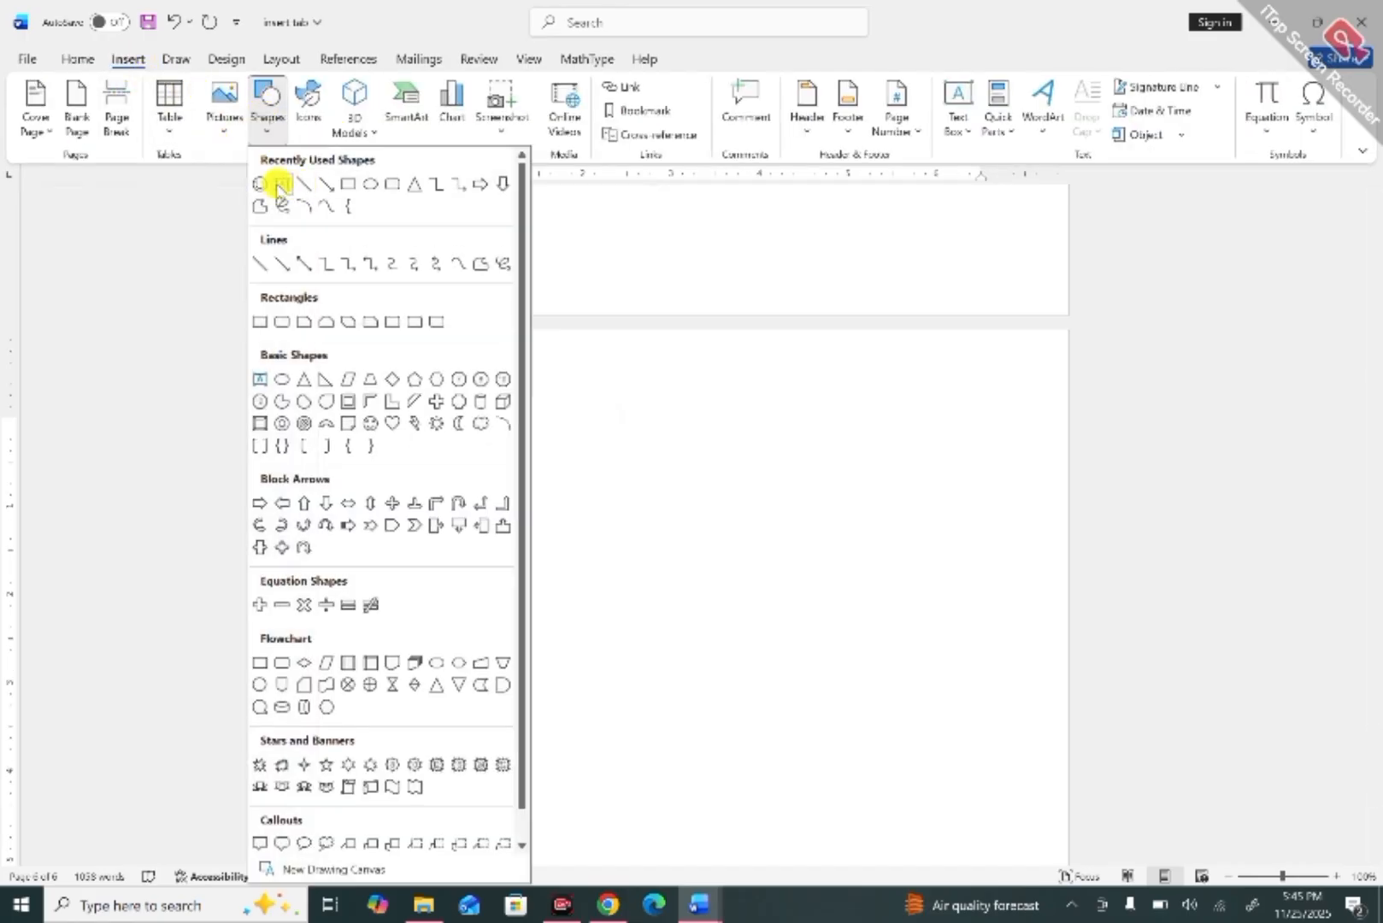
click(282, 182)
drag(562, 416, 679, 550)
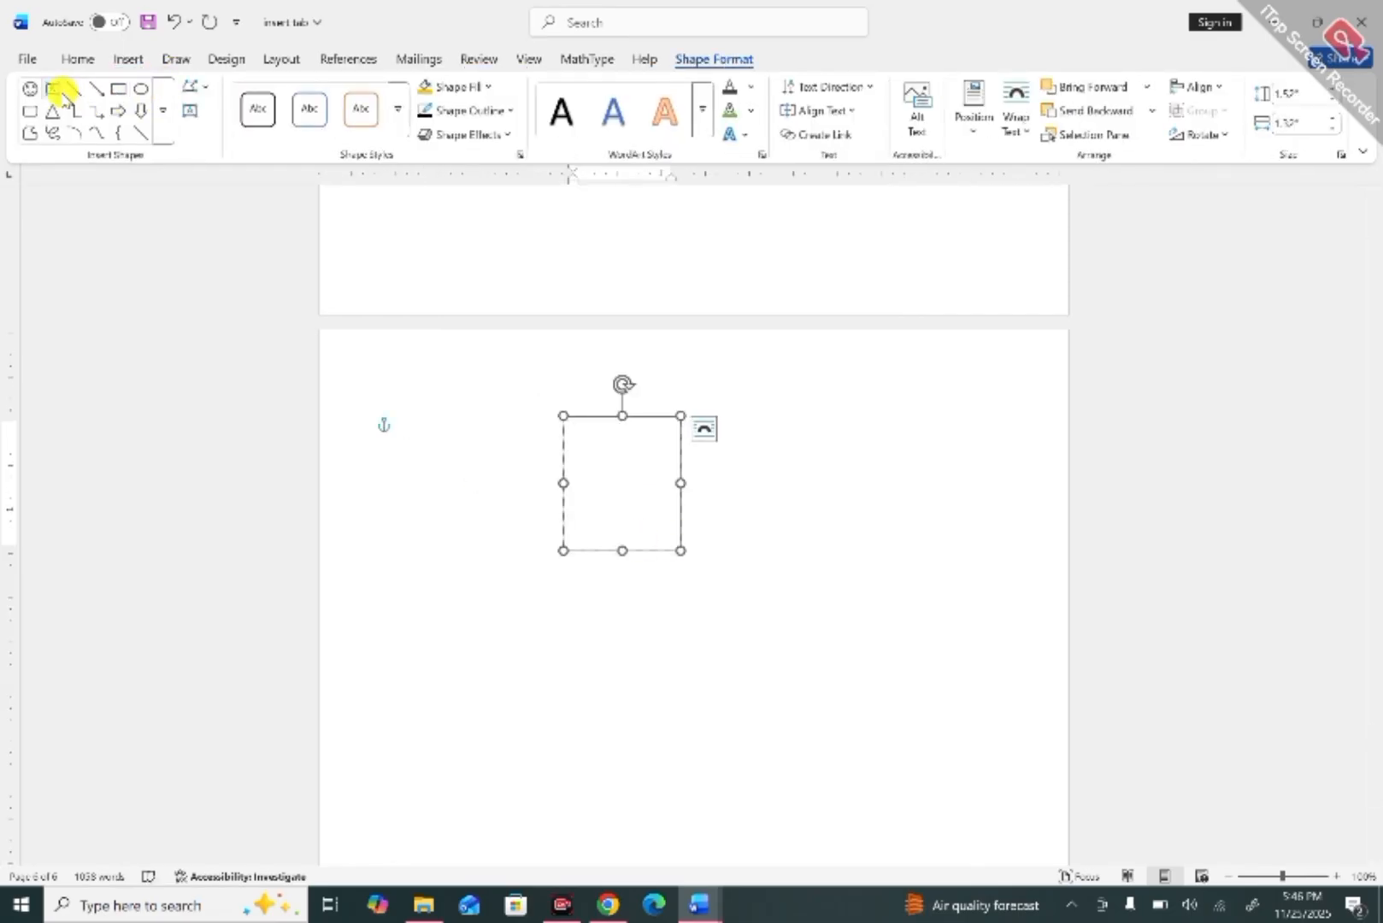
click(56, 88)
drag(757, 410, 825, 556)
click(654, 455)
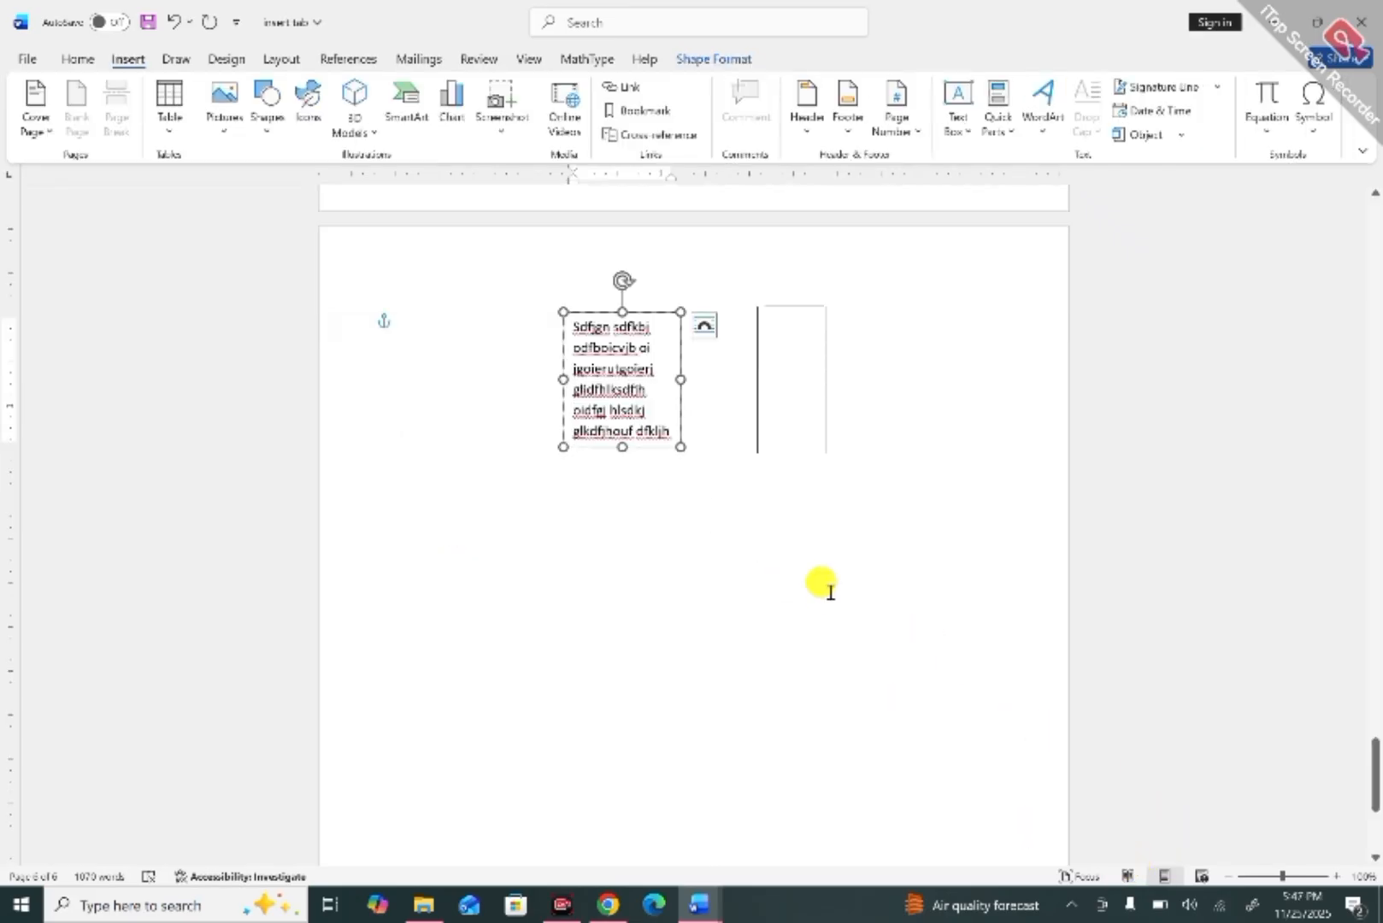
Insert the stock icon of three people above a rising arrow on the last page.
click(299, 104)
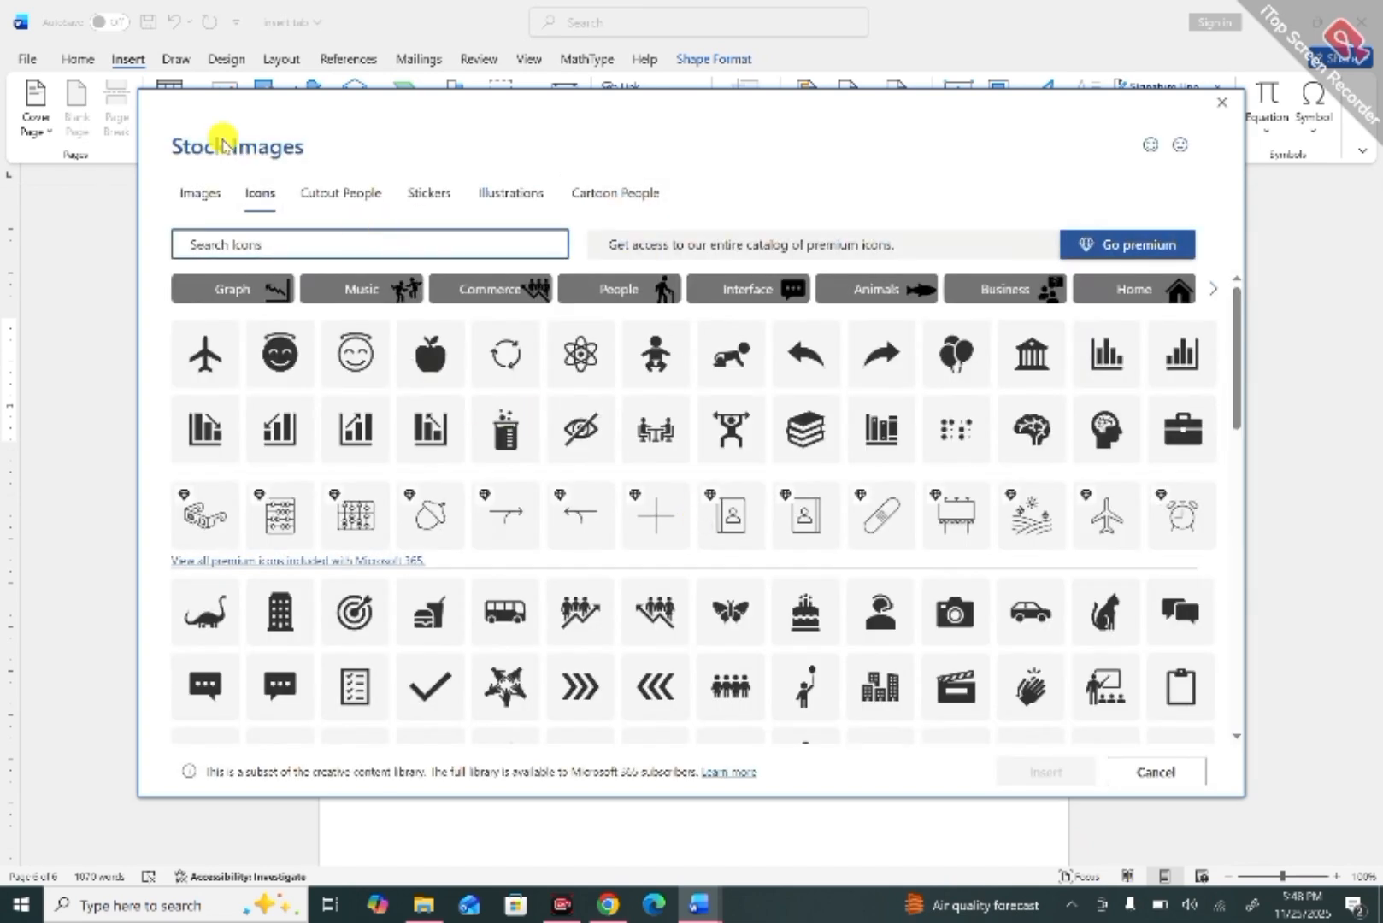
click(348, 189)
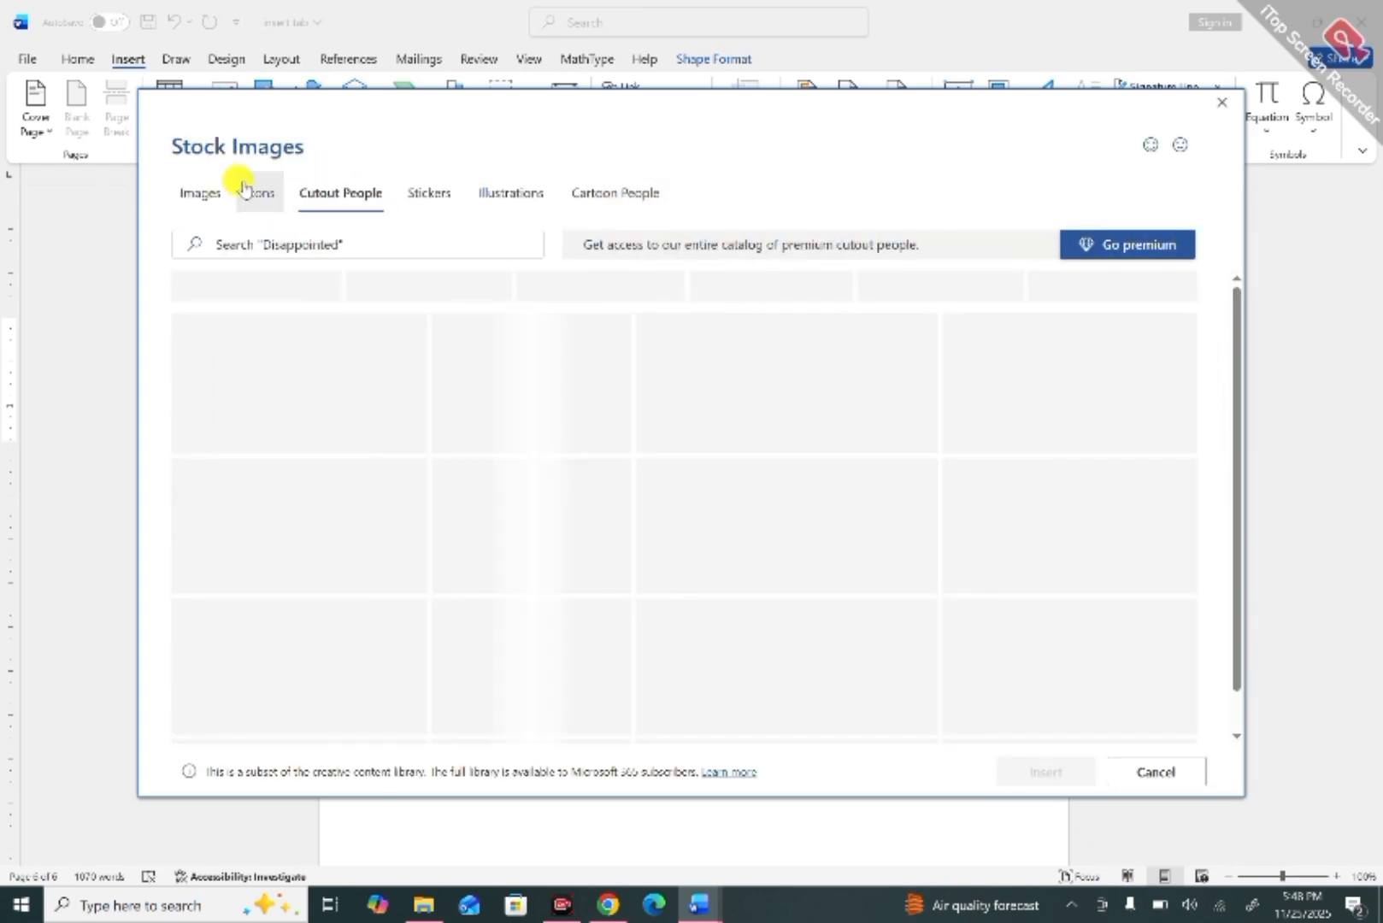
click(244, 190)
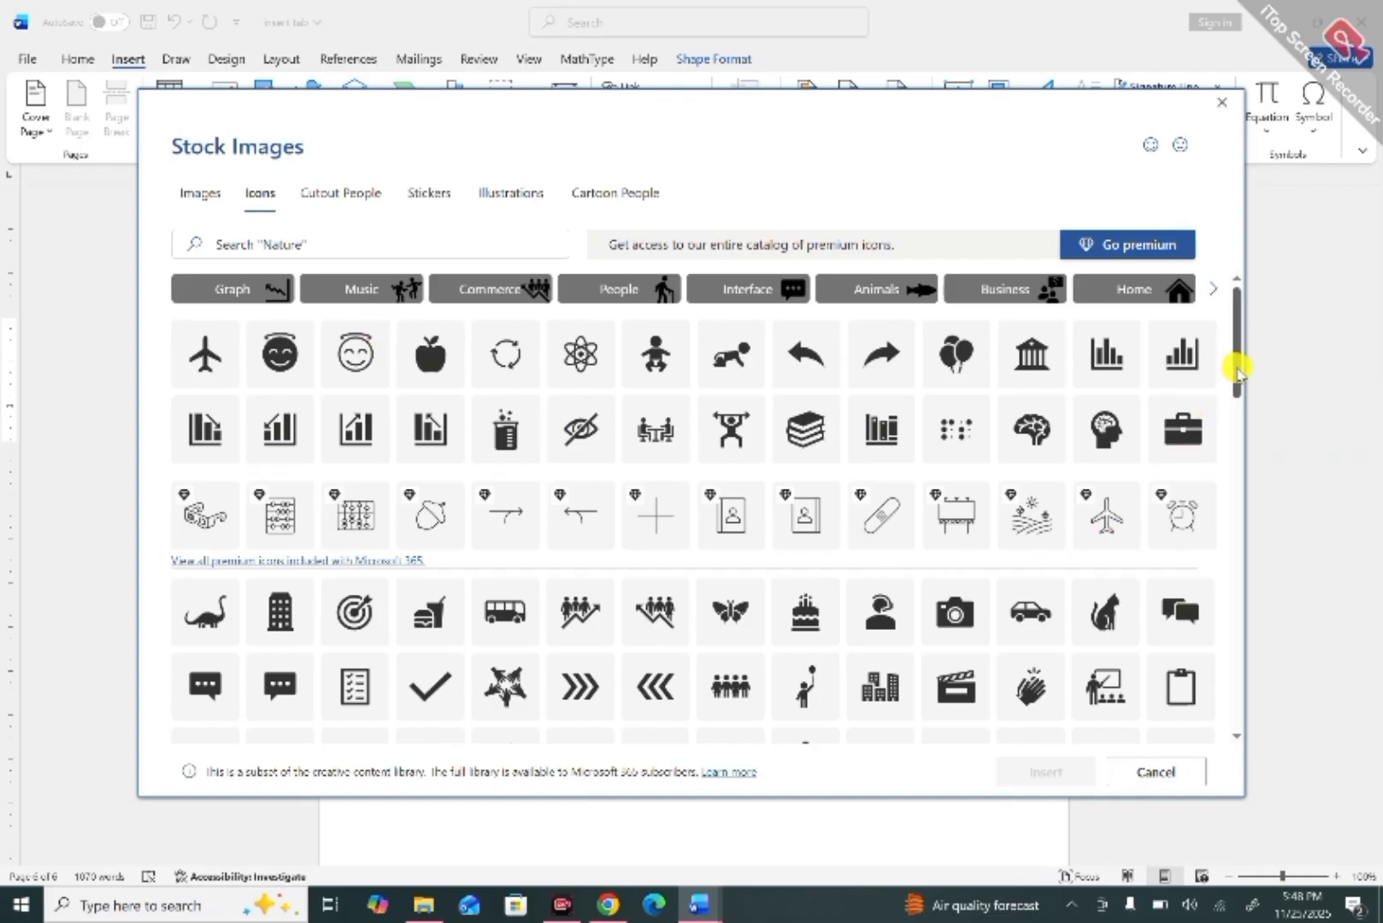
drag(1238, 372, 1198, 331)
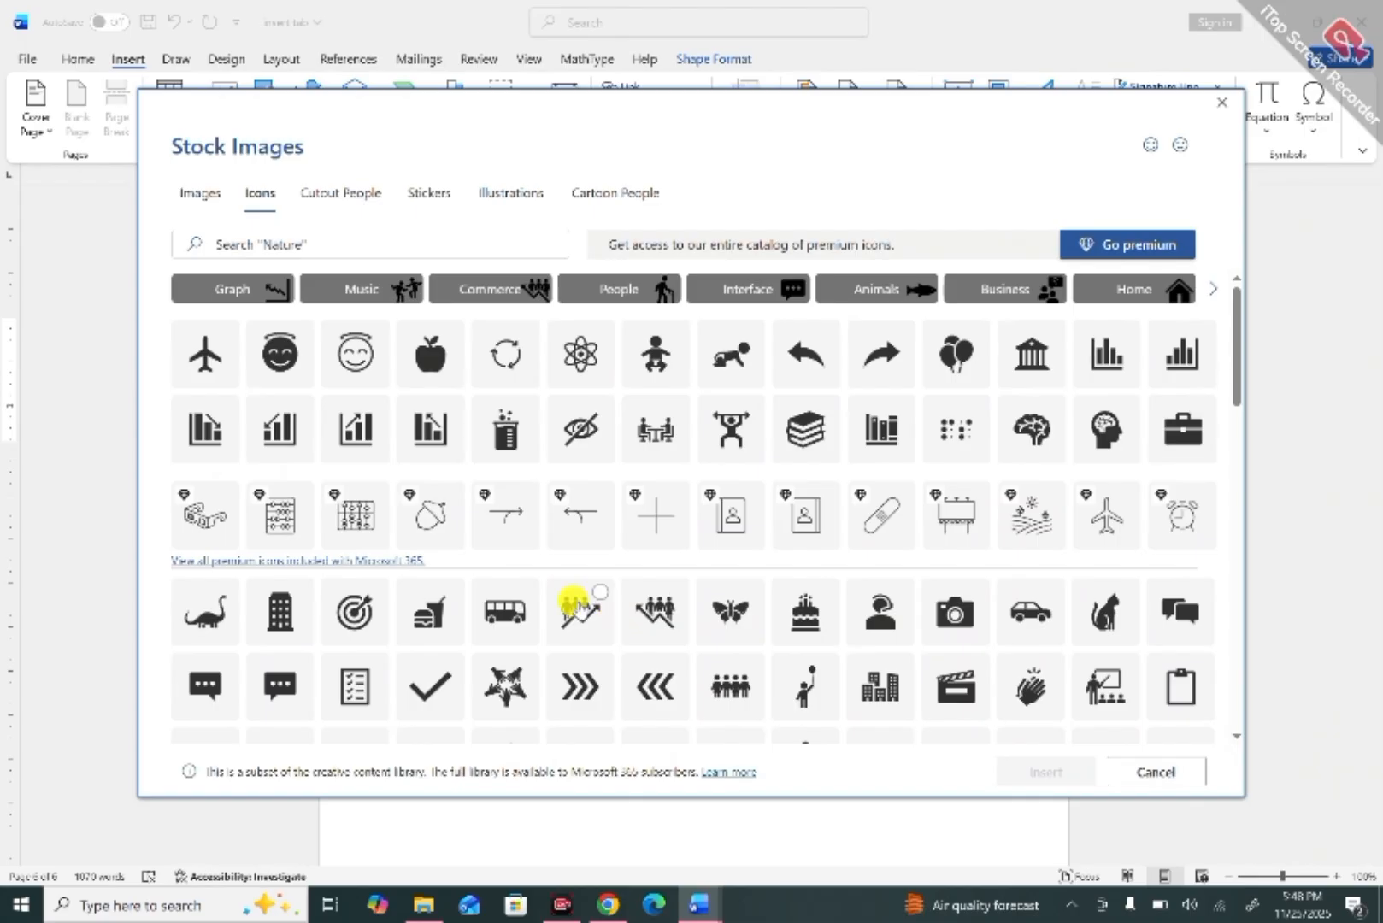
click(575, 607)
click(1036, 787)
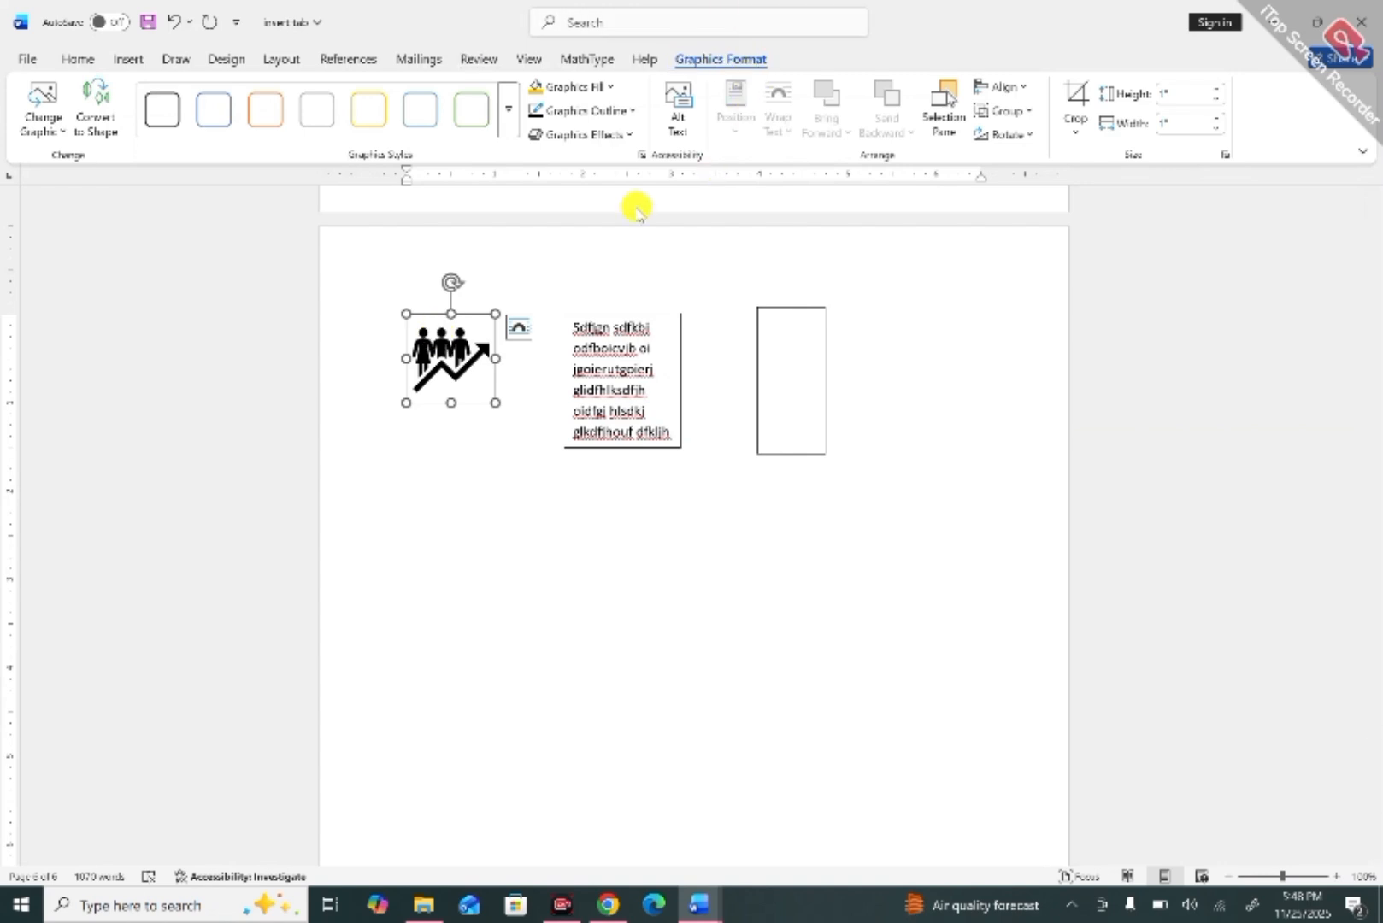
Convert the people-and-arrow icon to a shape and select its arrow as a separate part.
click(64, 134)
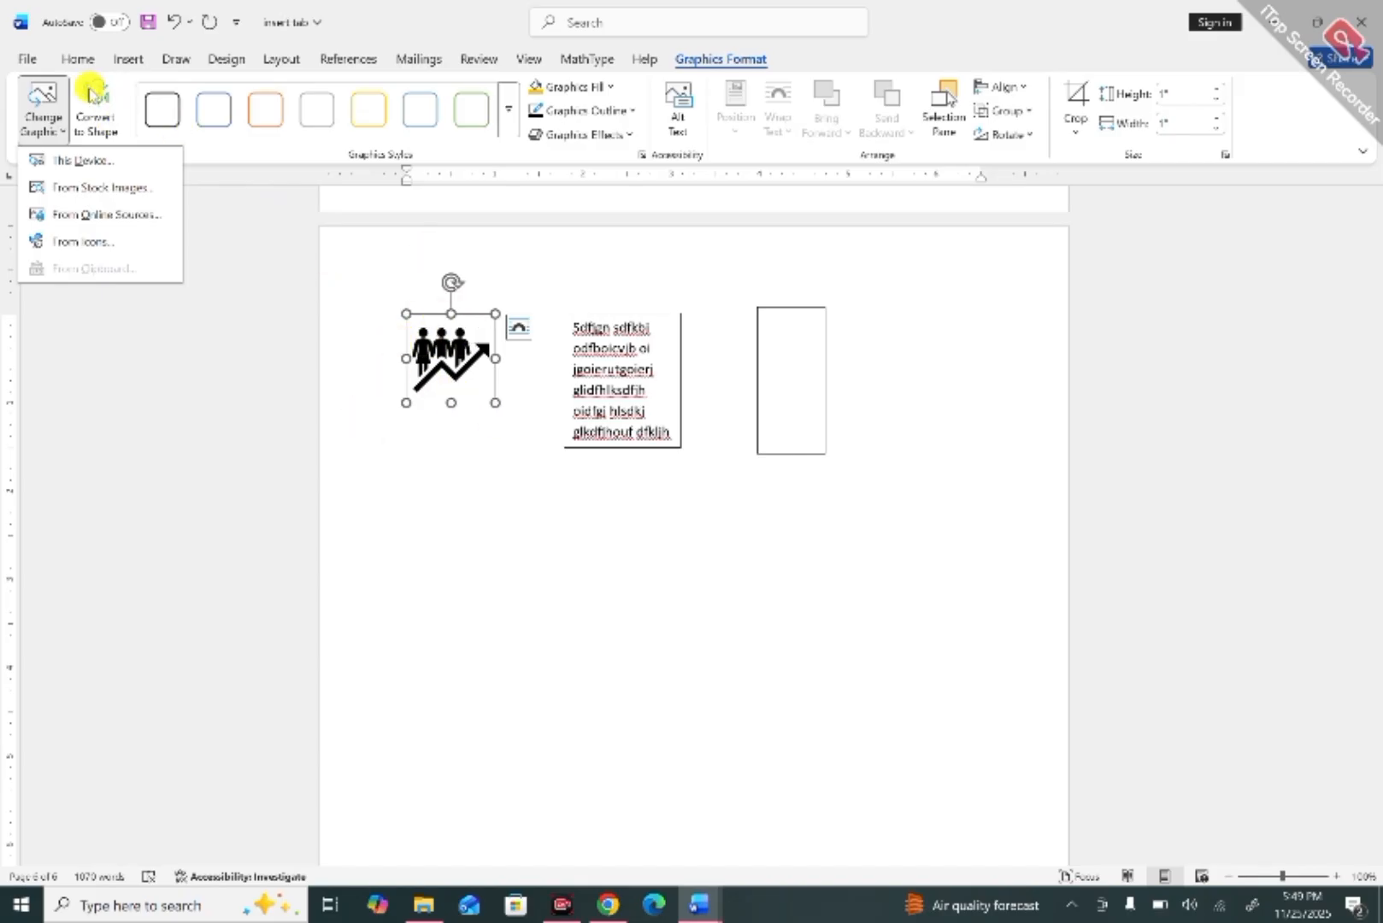
click(95, 94)
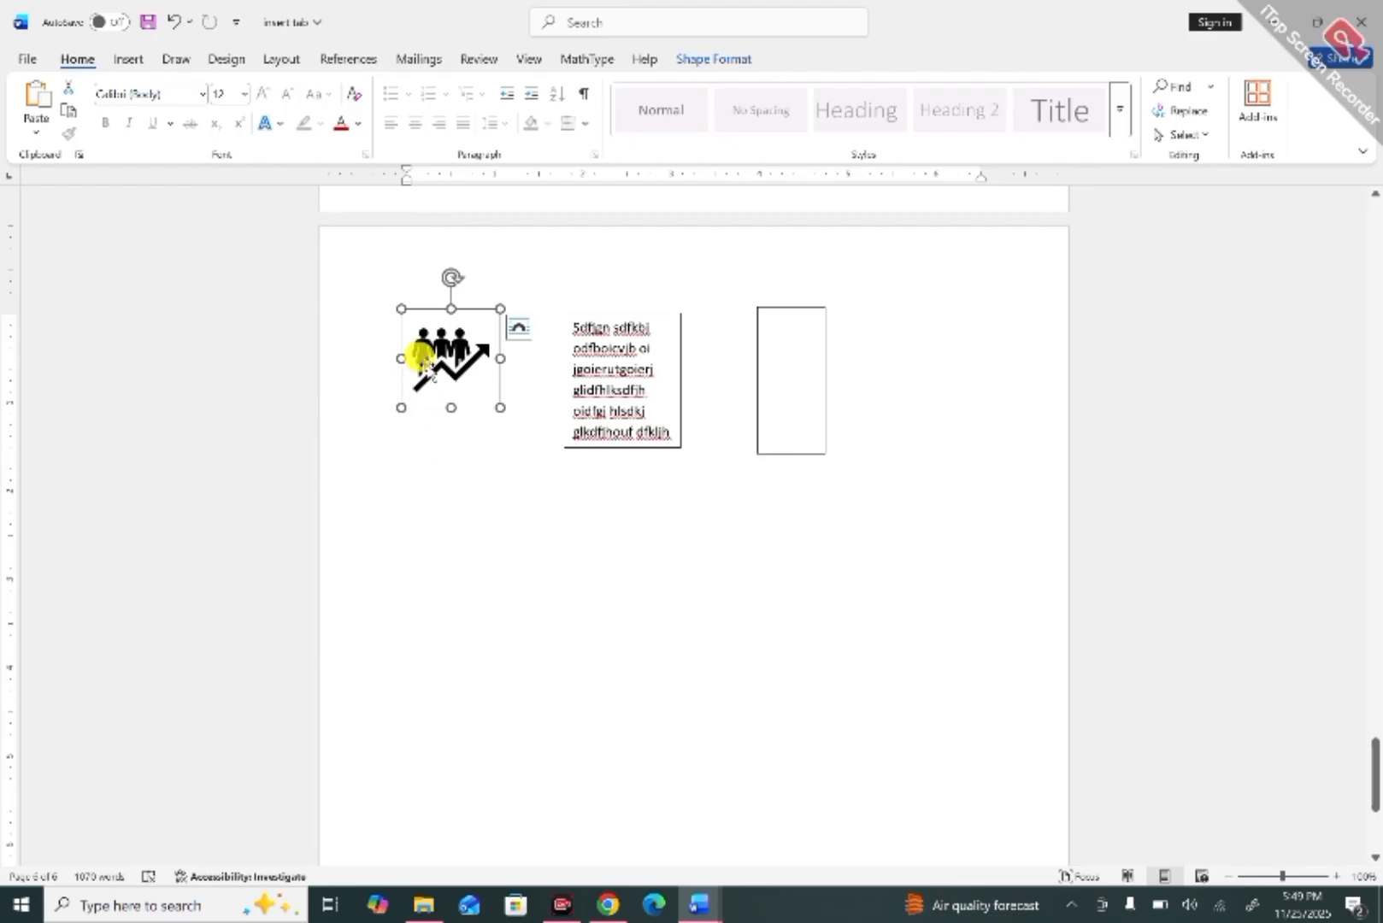
click(732, 58)
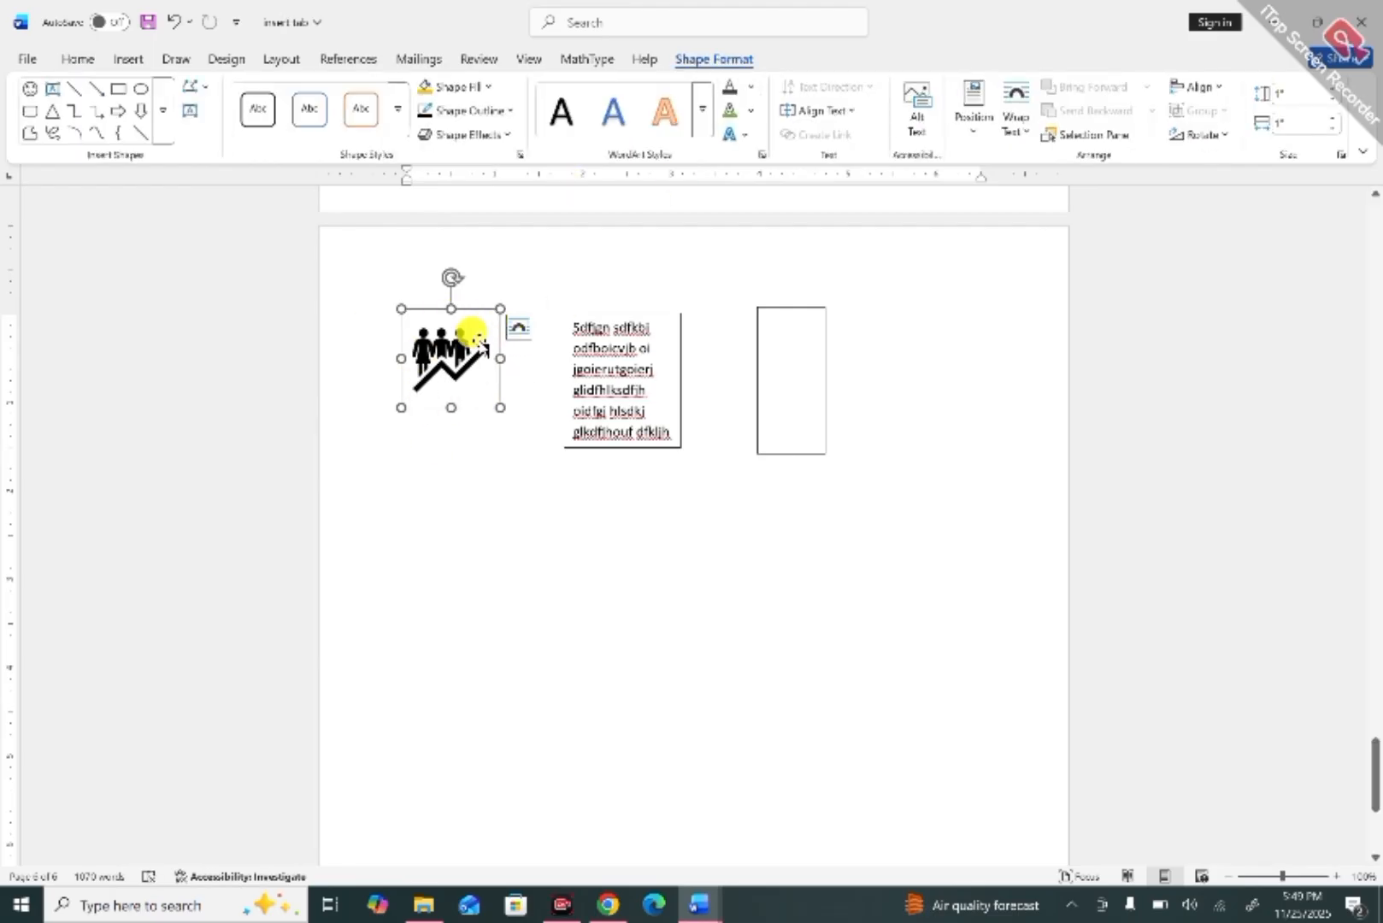
click(441, 338)
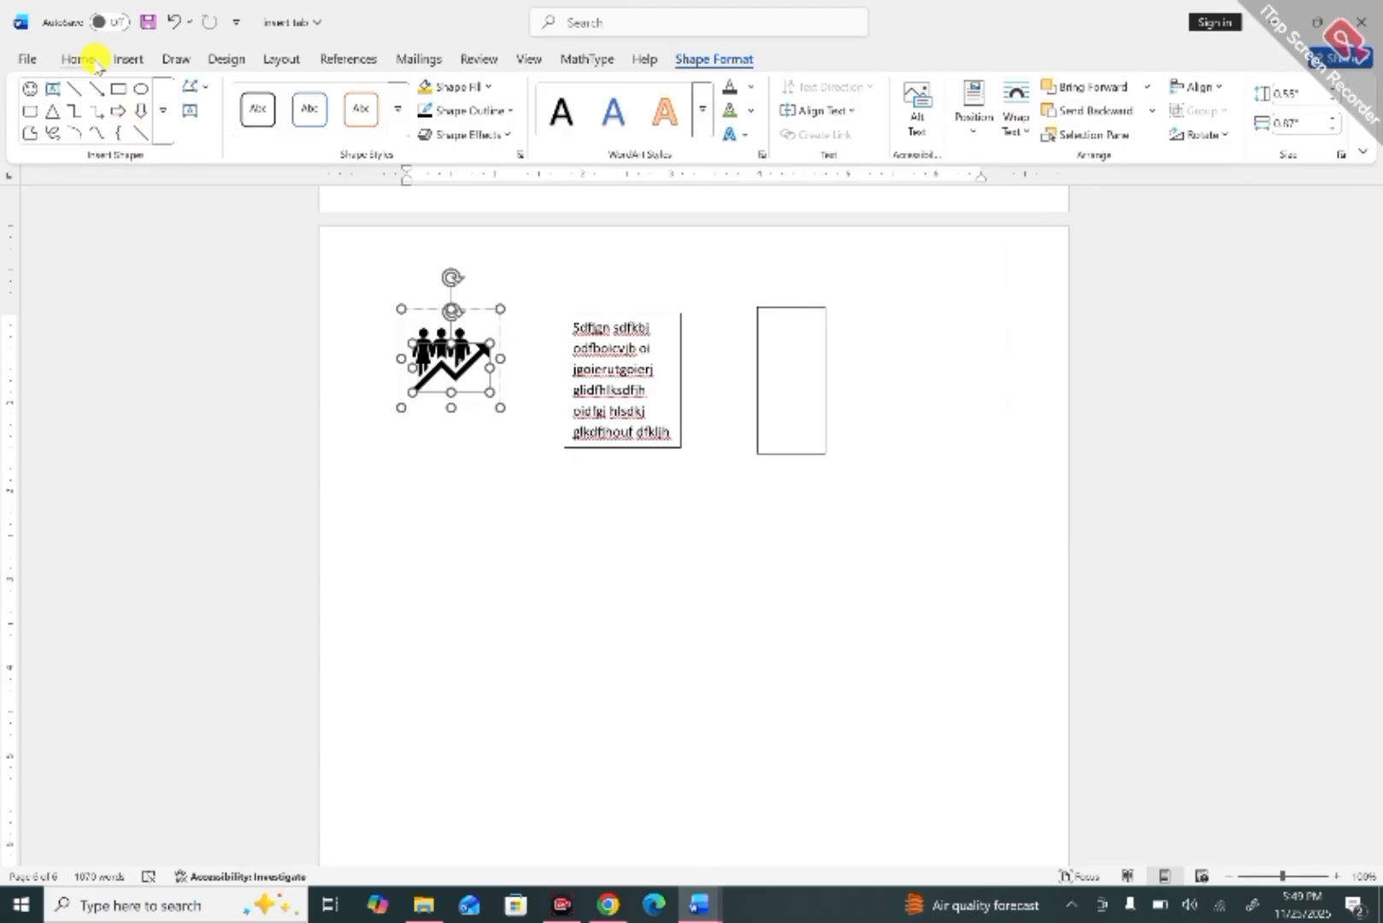
Insert the apple stock icon on the same page.
click(128, 58)
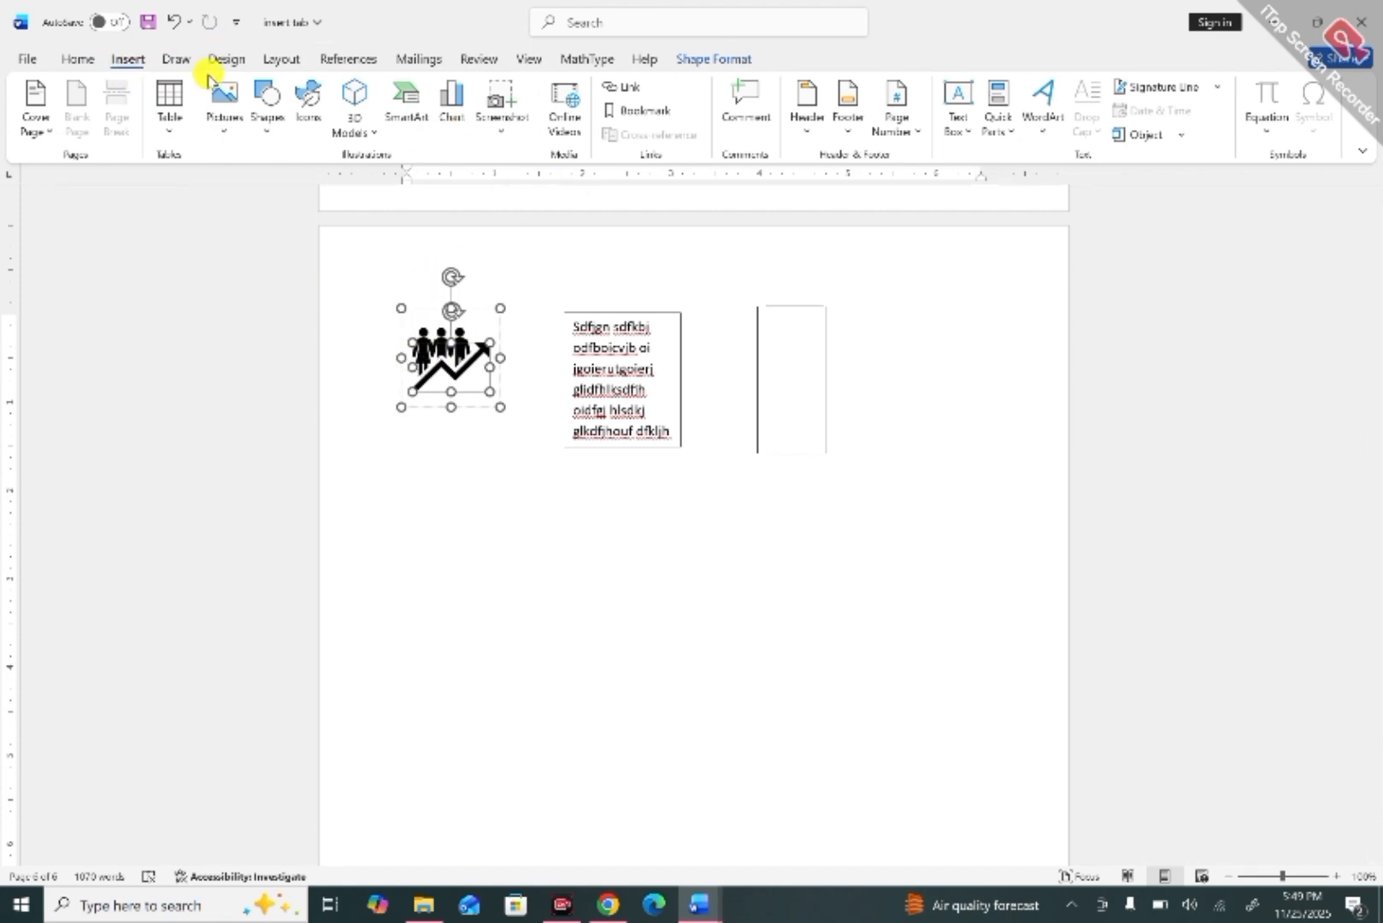
click(314, 107)
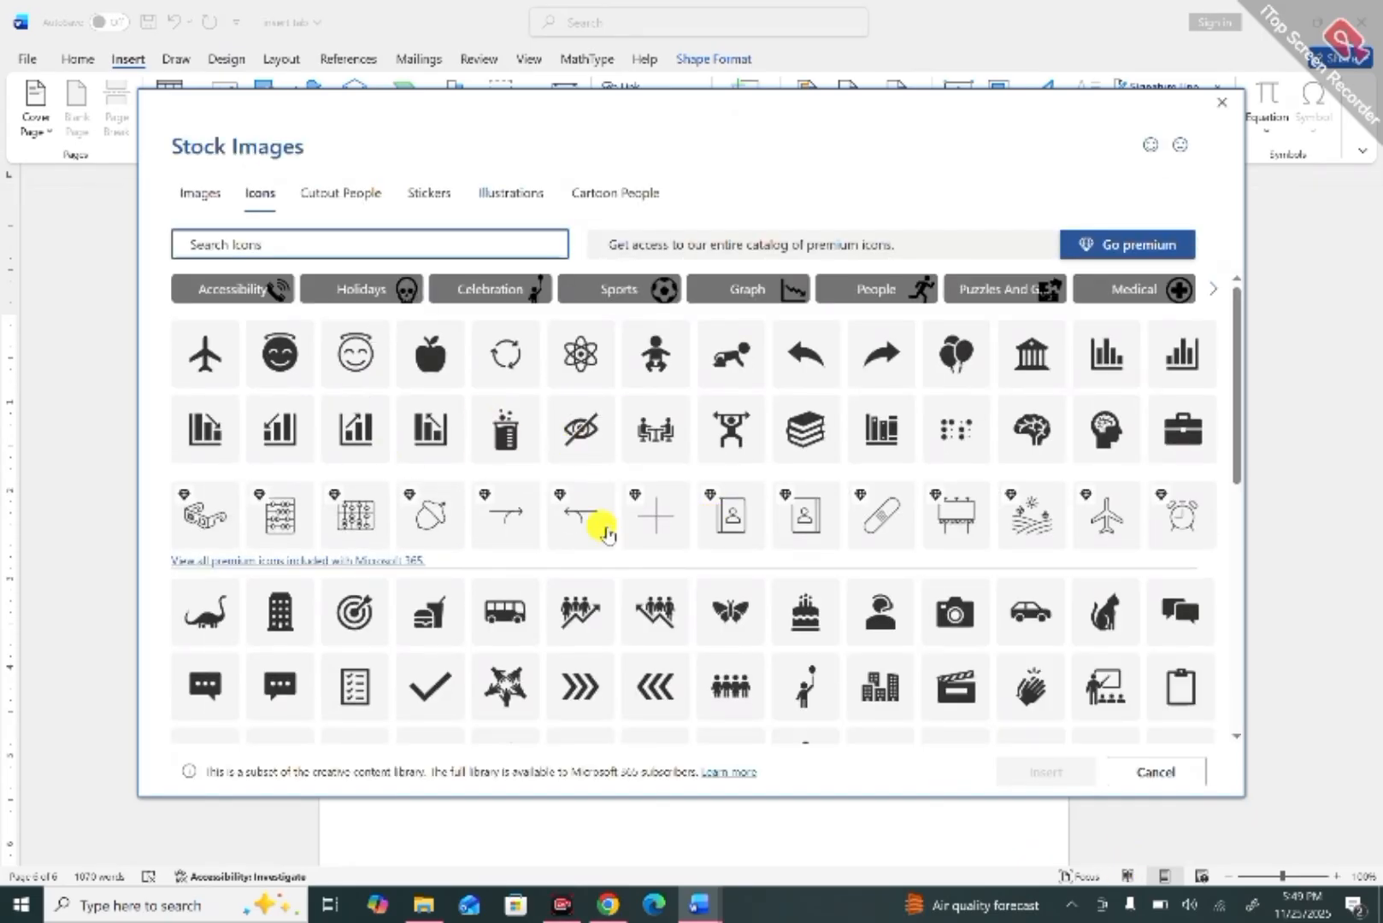
click(430, 352)
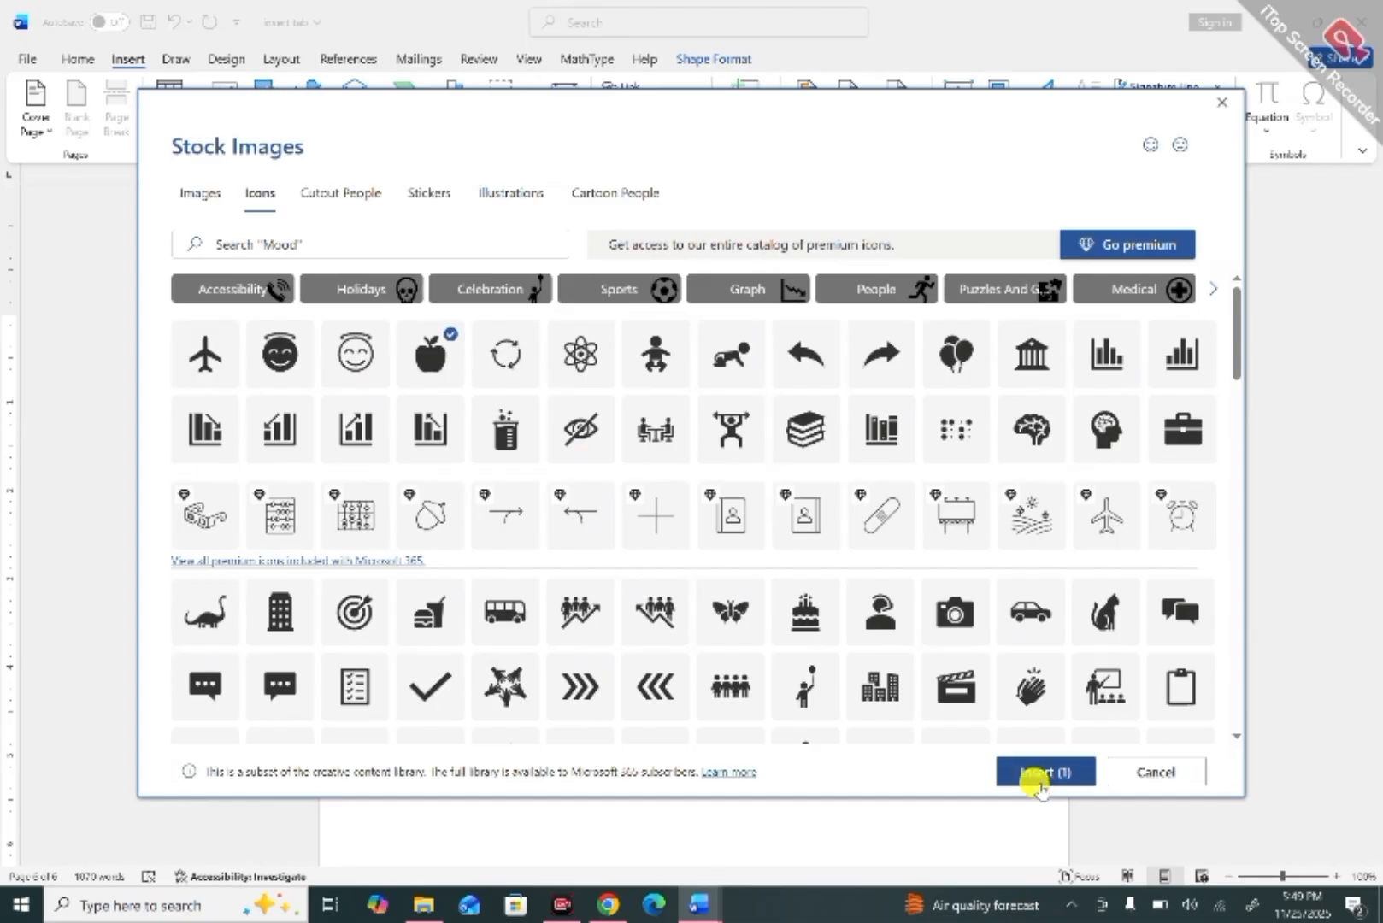
click(1025, 774)
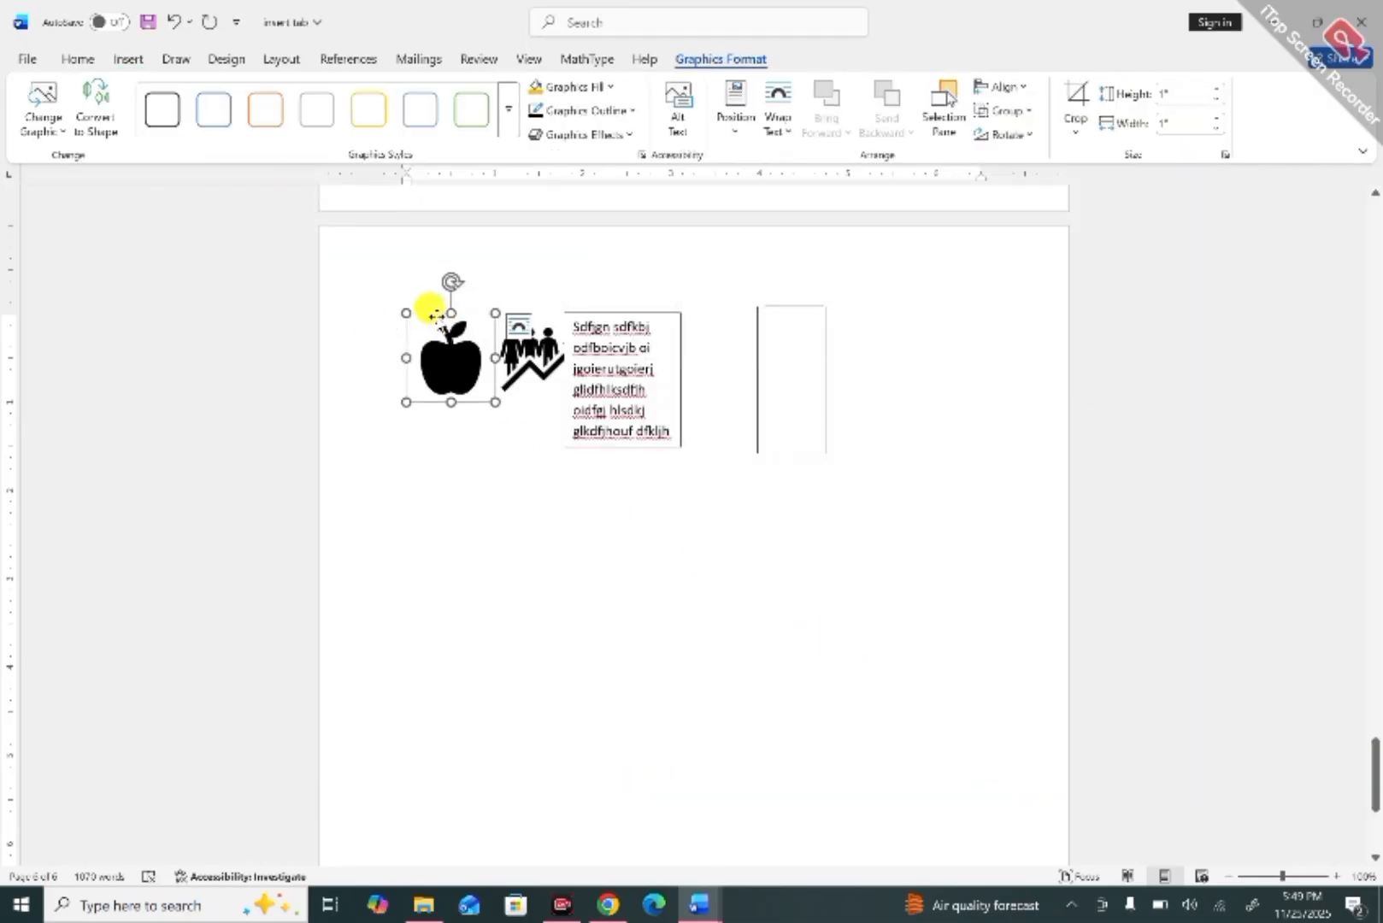
Try to move the apple icon further down the page and check its layout options.
drag(437, 319, 573, 600)
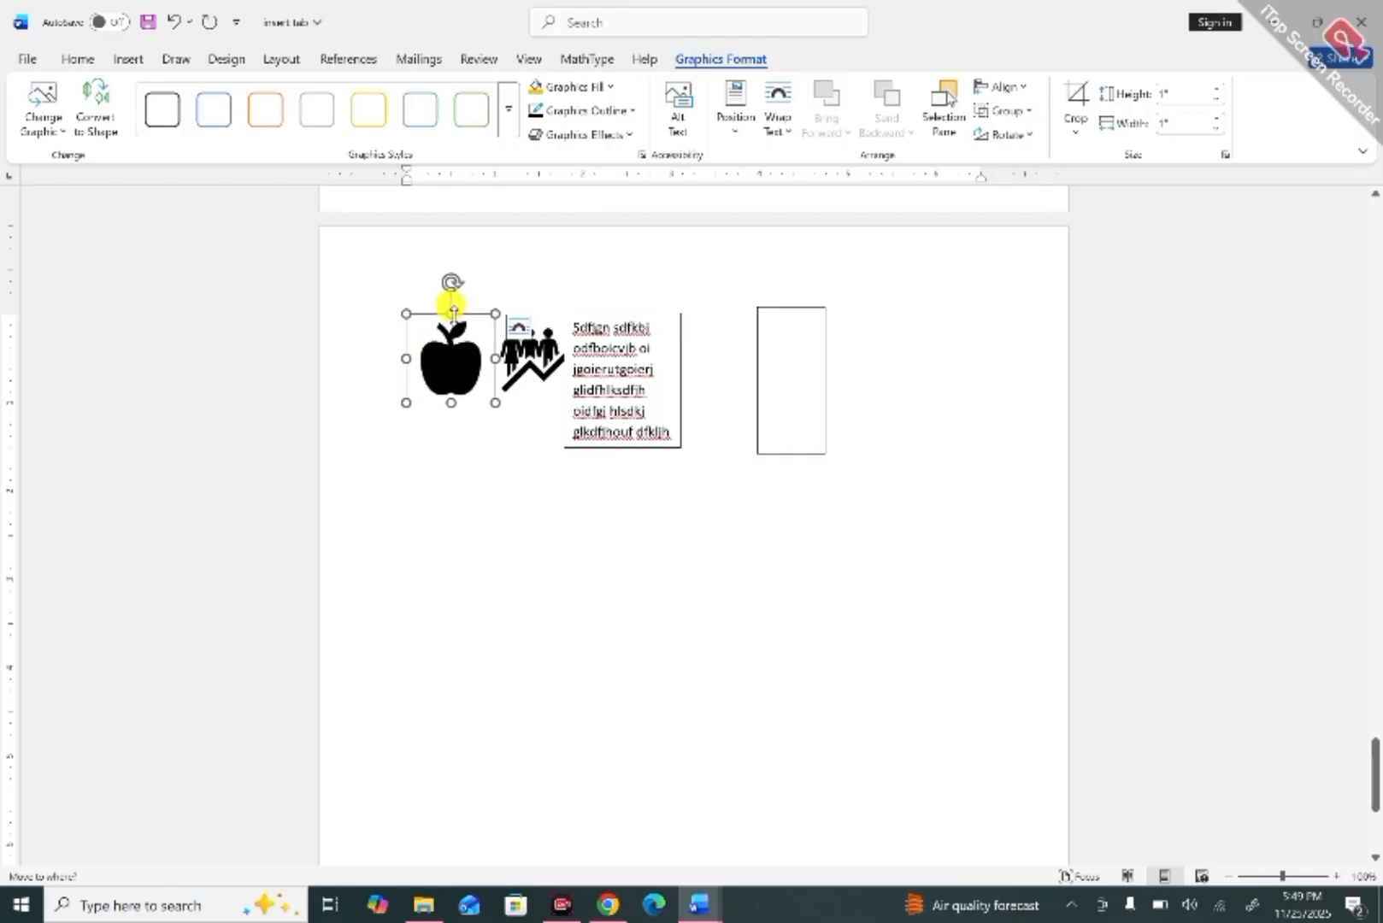
drag(463, 329, 541, 519)
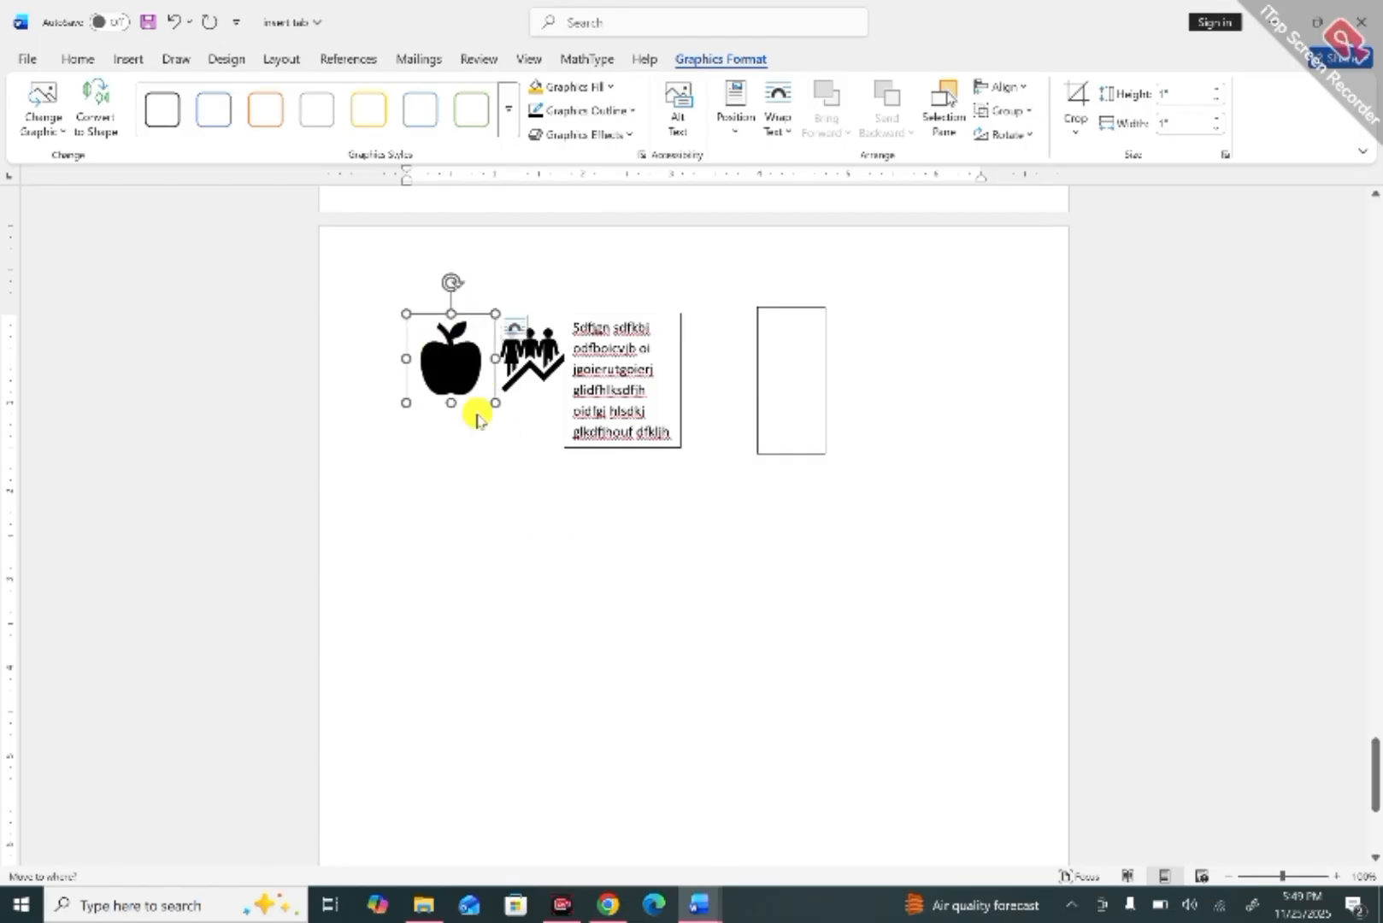
mouse_move(454, 361)
mouse_down()
mouse_move(546, 549)
mouse_move(462, 376)
mouse_up()
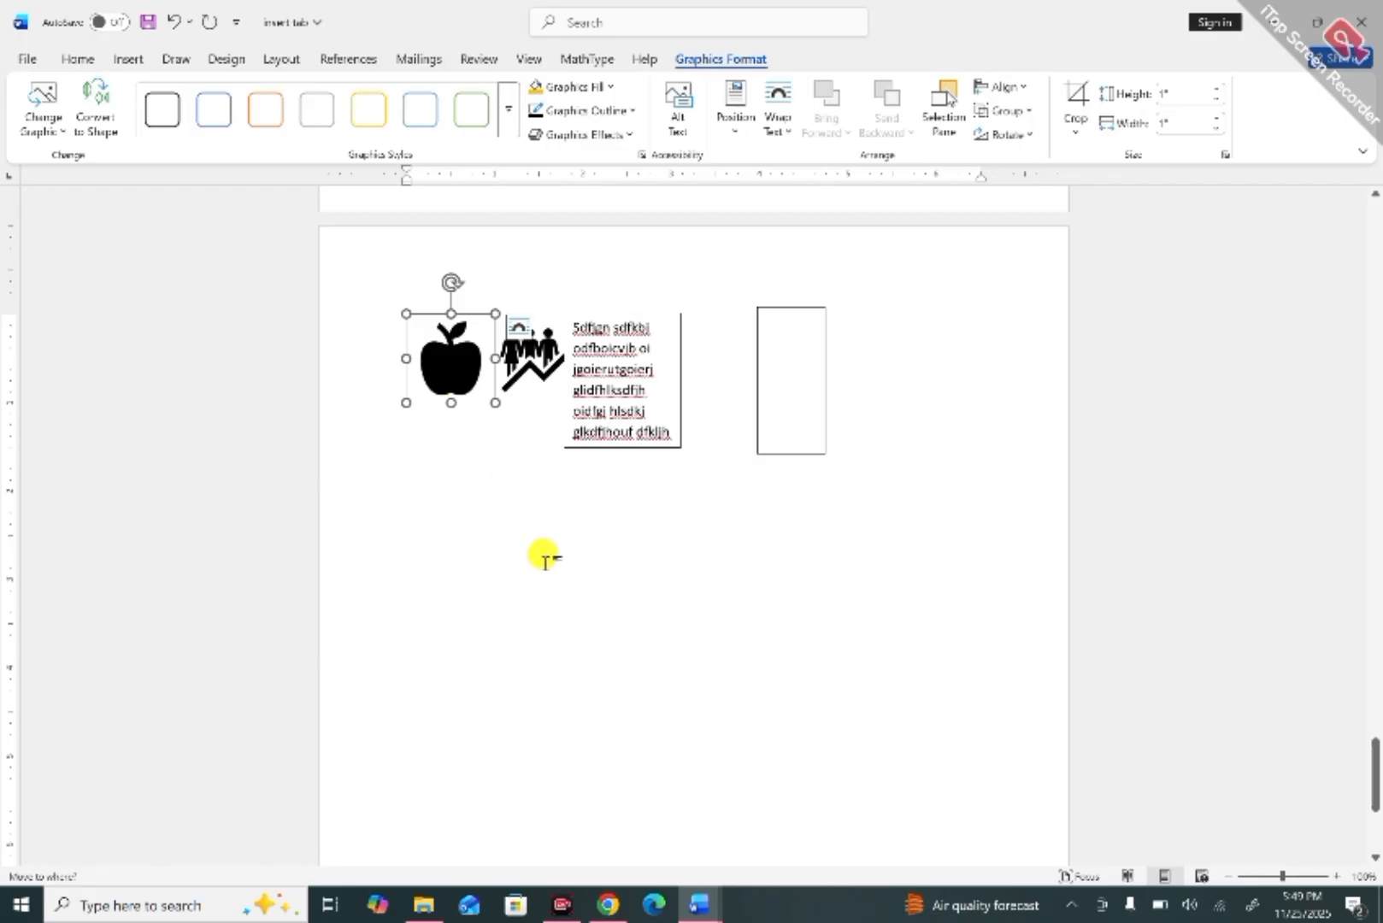
click(519, 327)
click(662, 333)
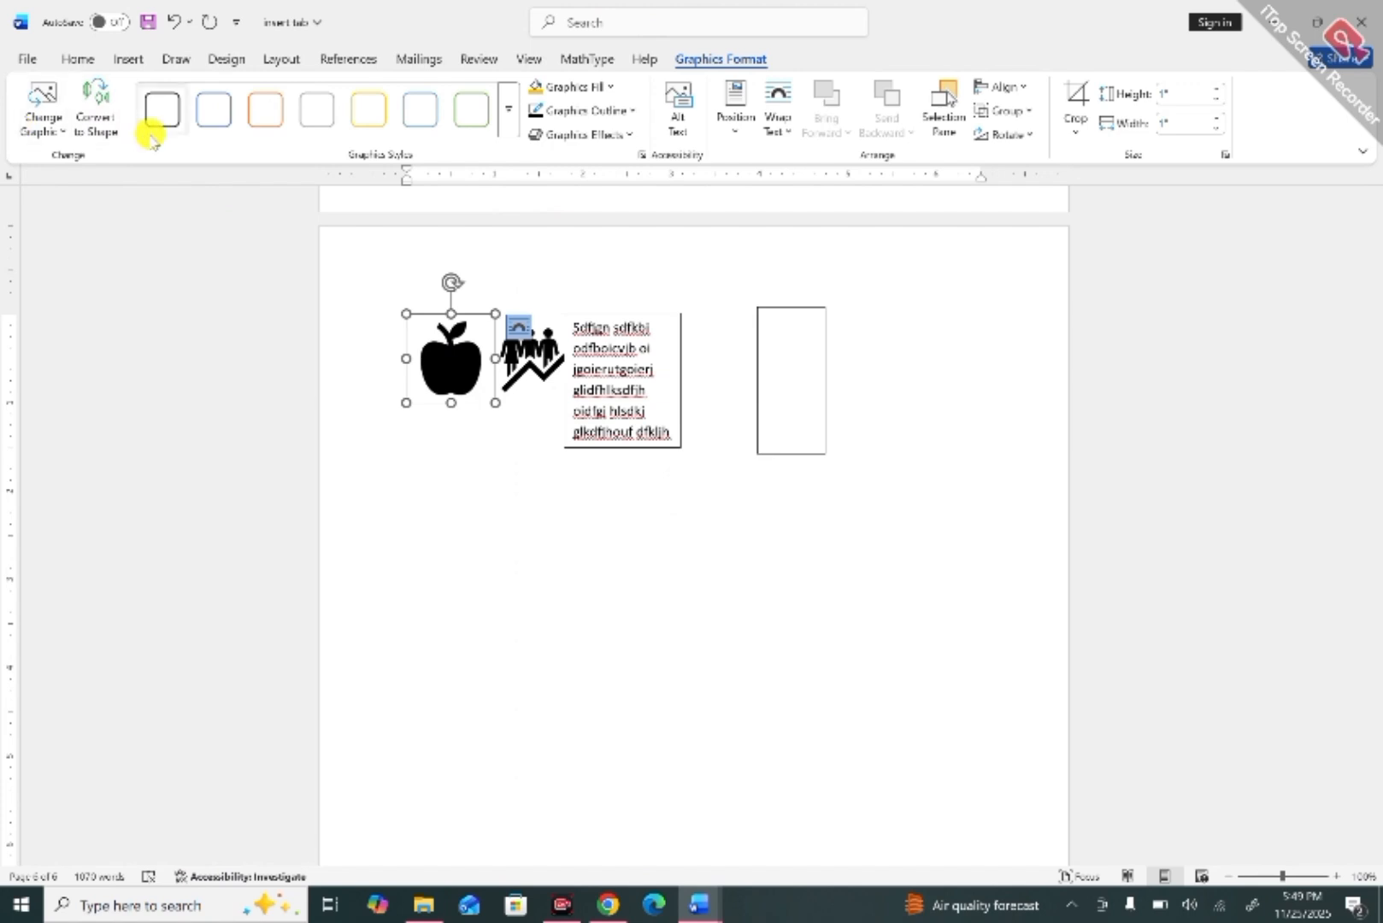
Apply the solid orange preset style to the apple icon and set its graphics fill to standard red.
click(509, 111)
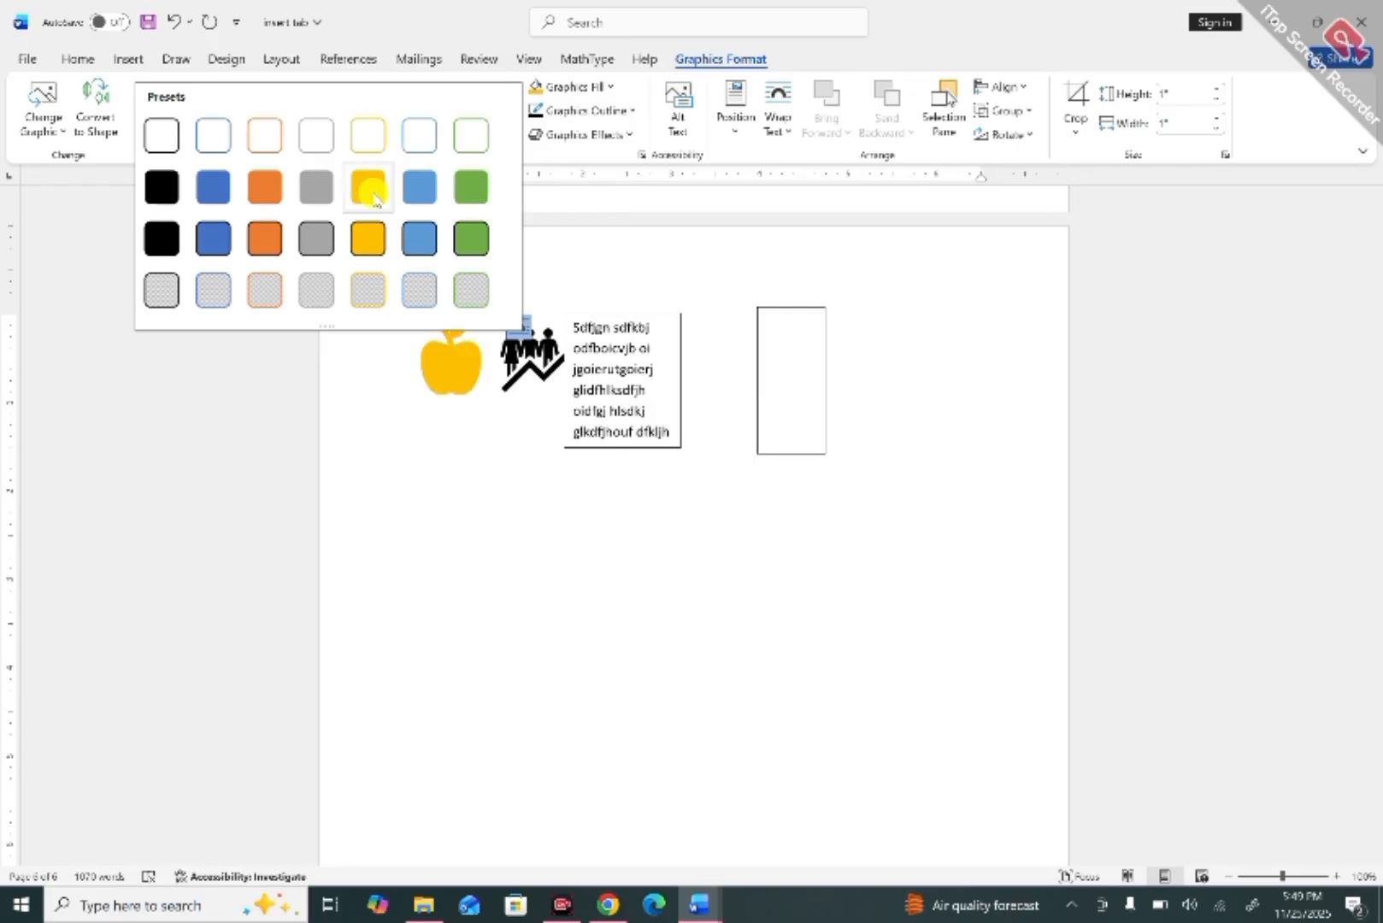
click(265, 187)
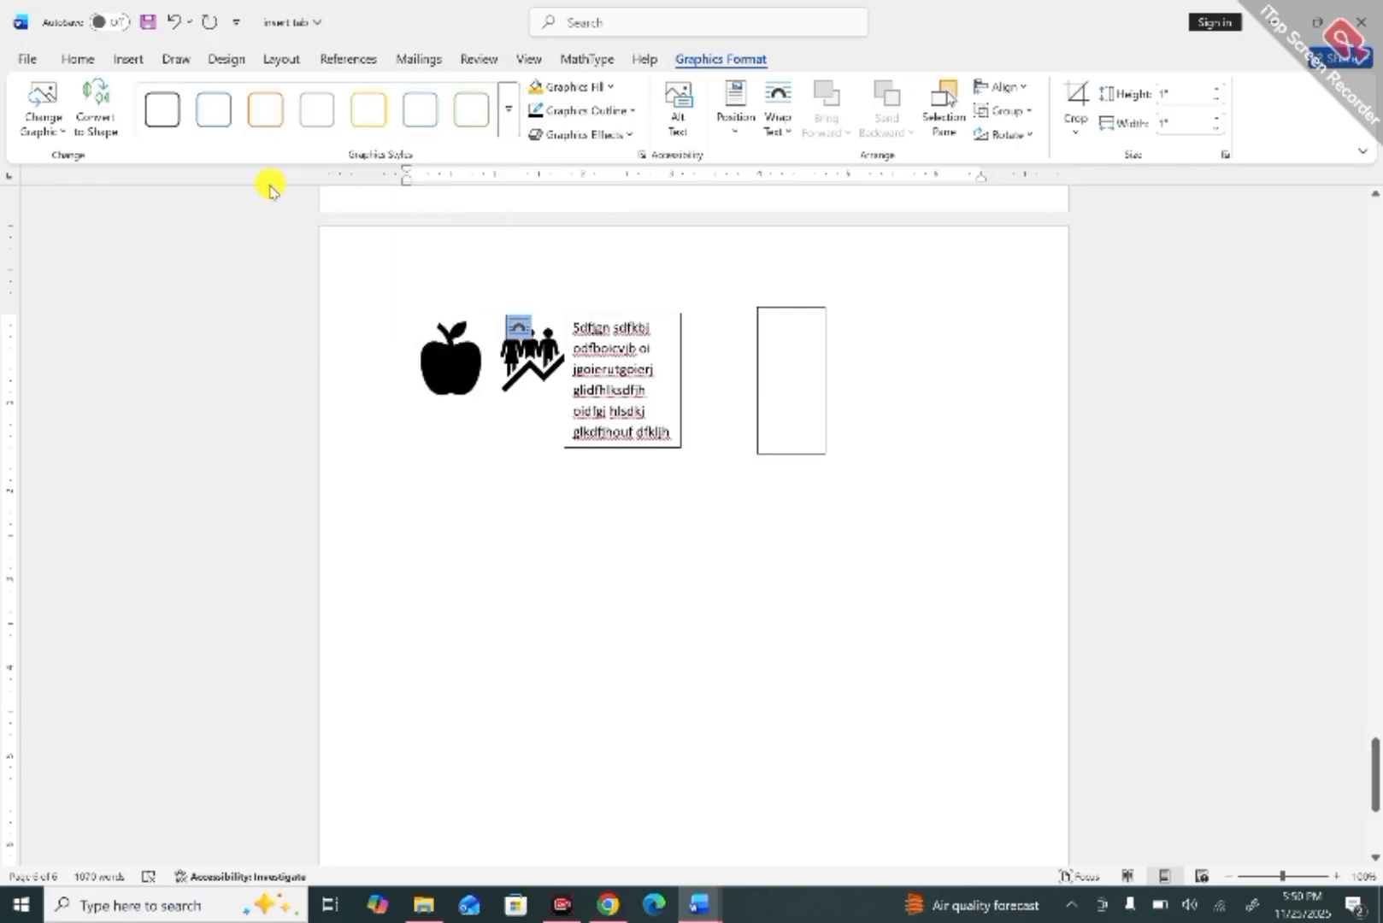
click(612, 86)
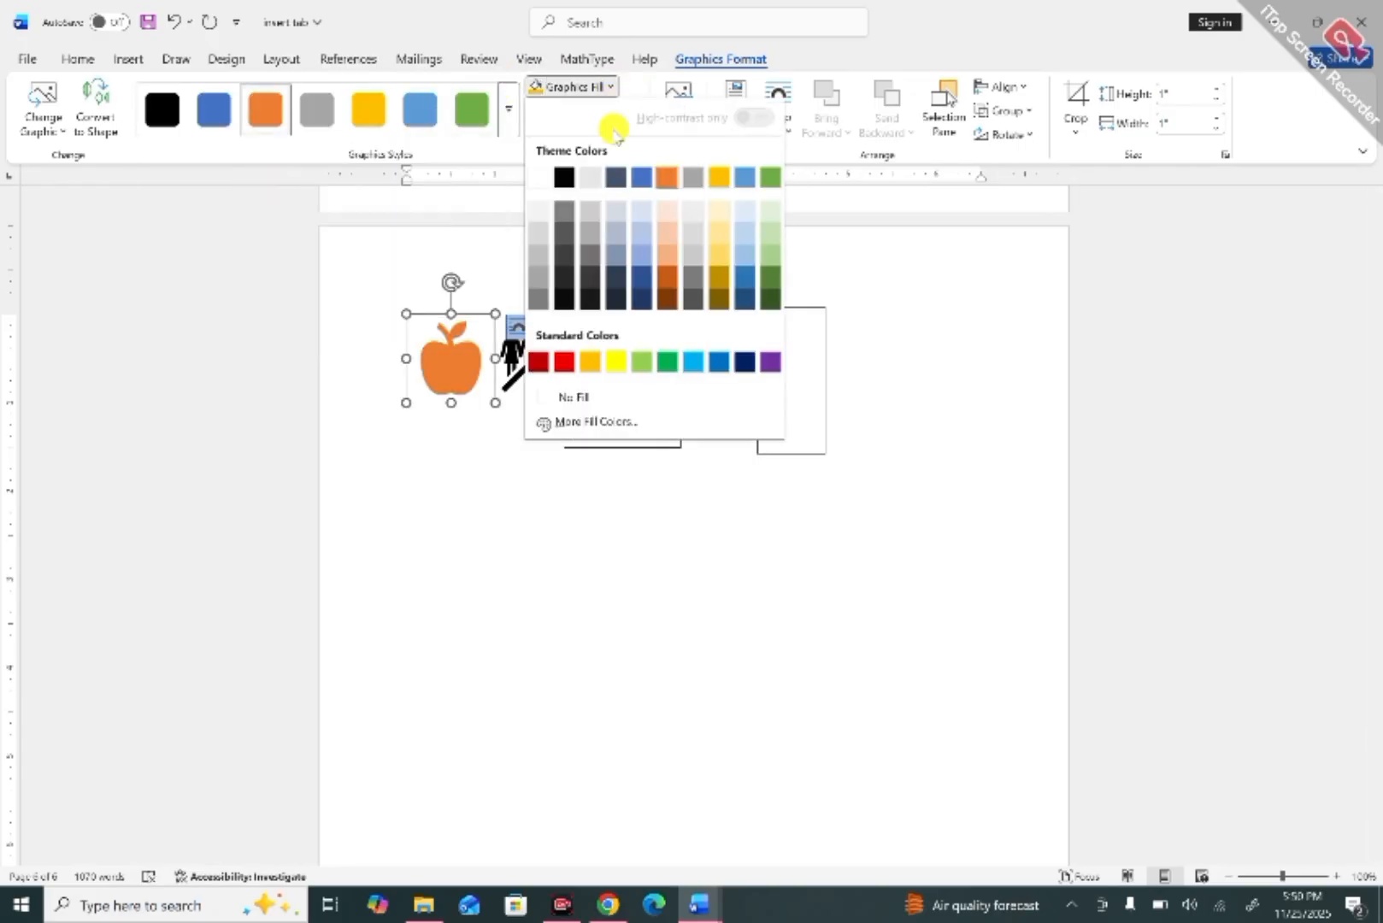
click(561, 362)
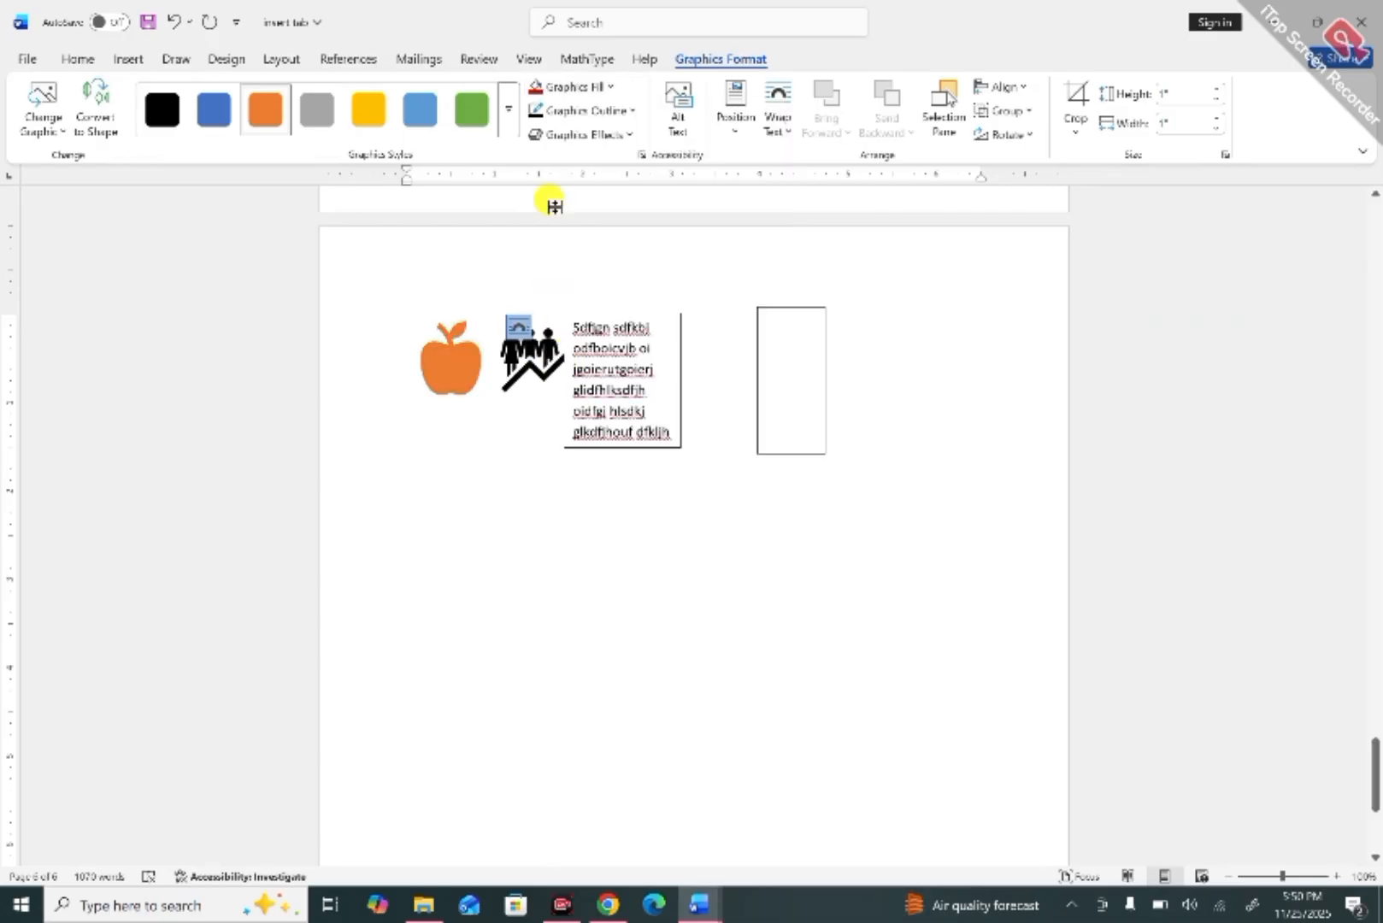
Apply a 3-D rotation preset from the Perspective group to the red apple icon.
click(631, 111)
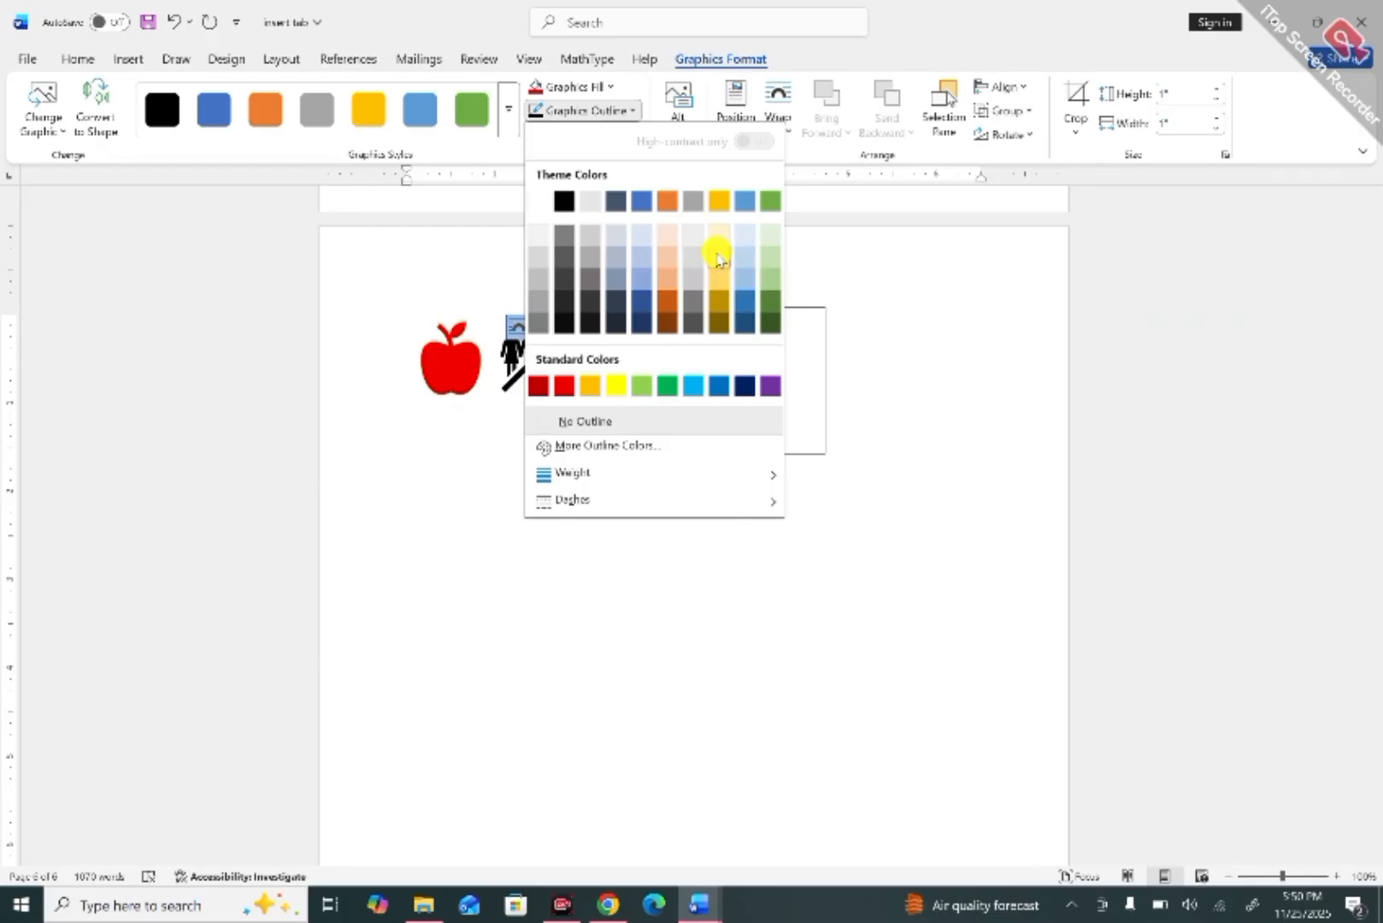
click(634, 115)
click(627, 135)
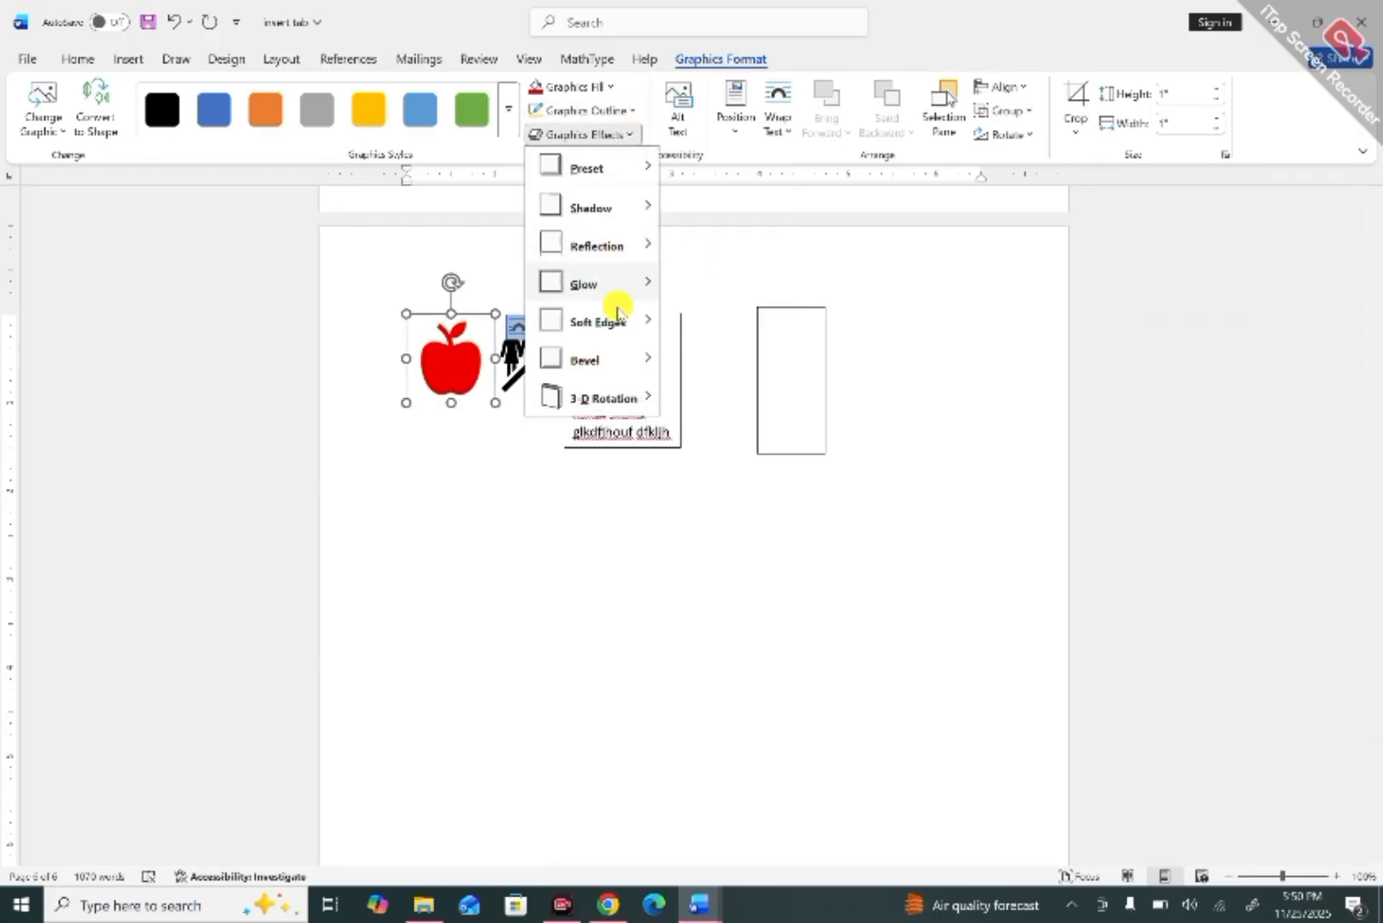
mouse_move(598, 399)
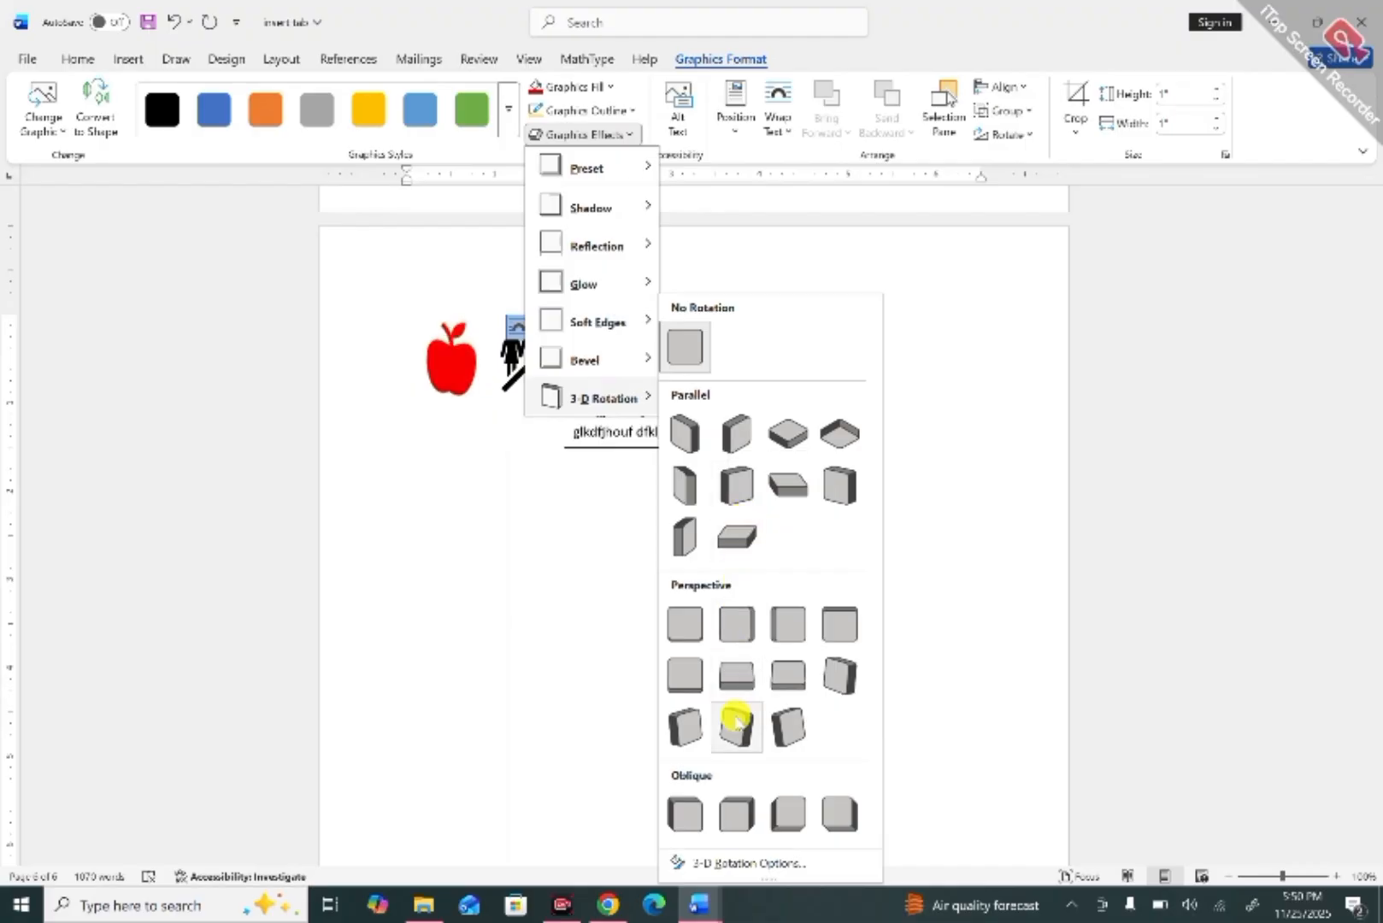
click(846, 677)
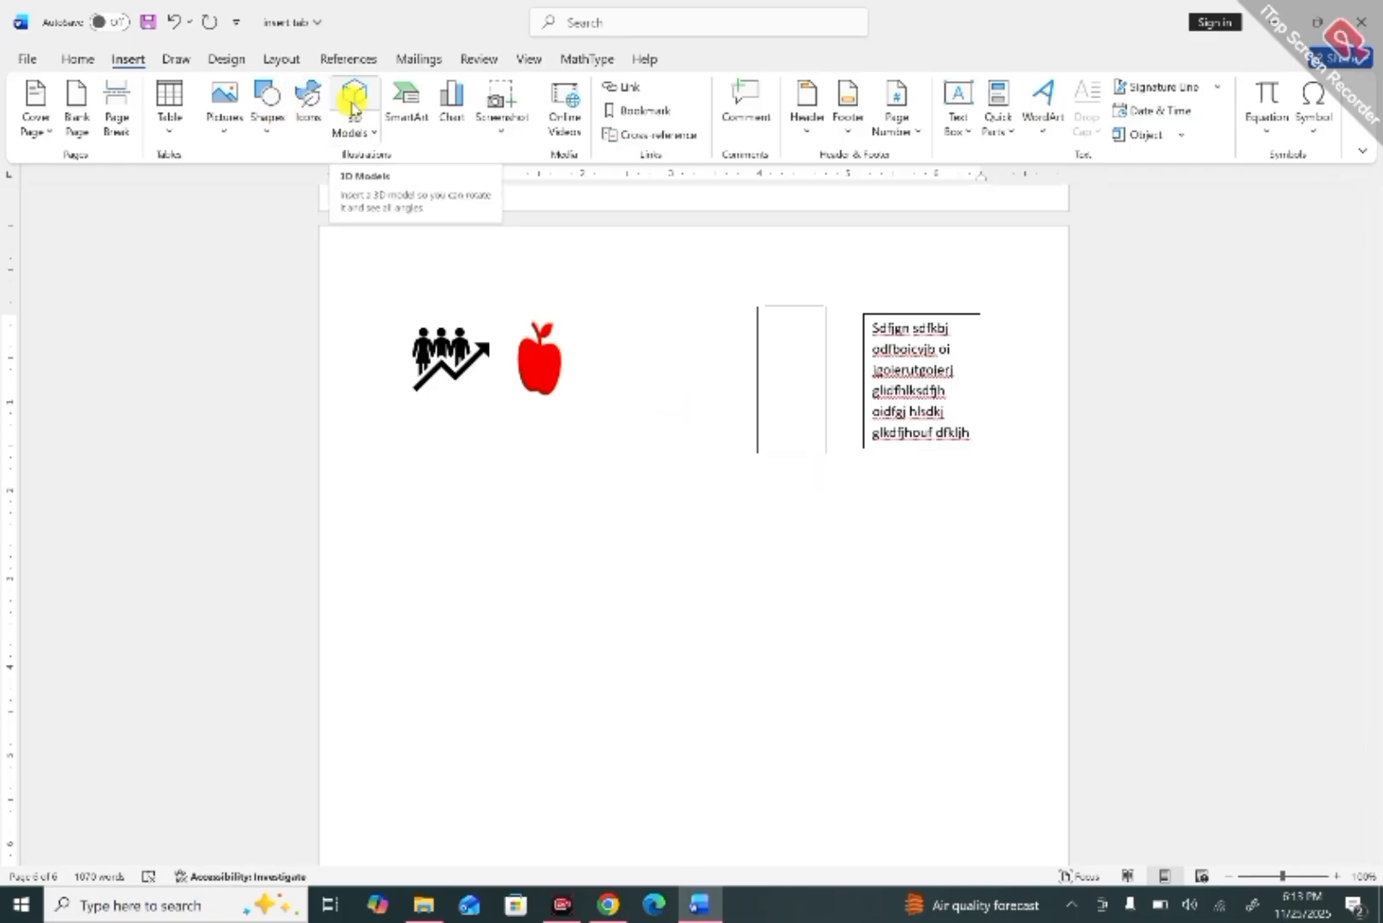
Search the online 3D models for "lion" and insert the realistic standing lion with the dark mane.
click(352, 101)
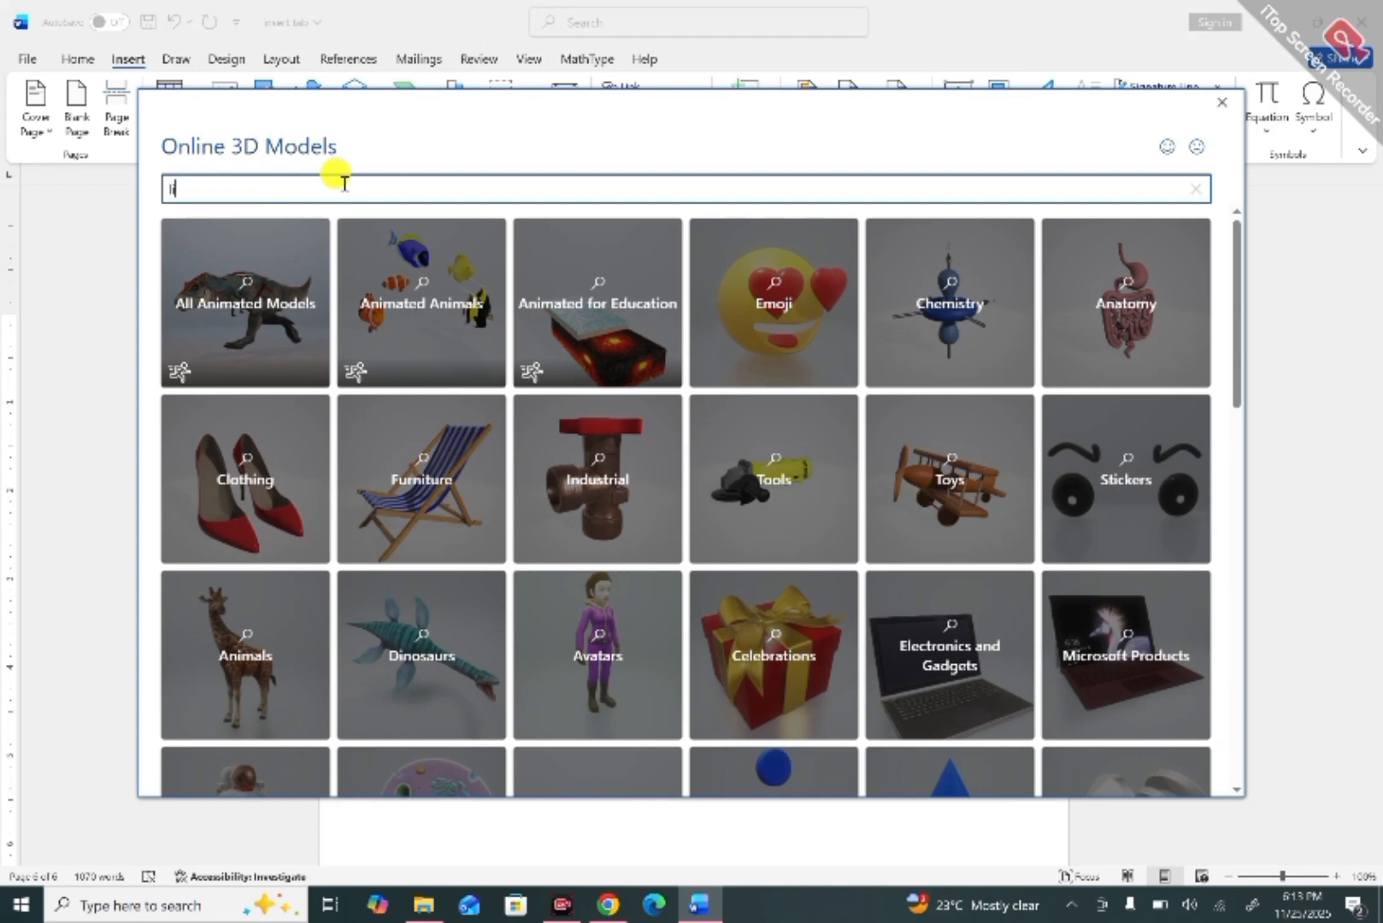
key(Return)
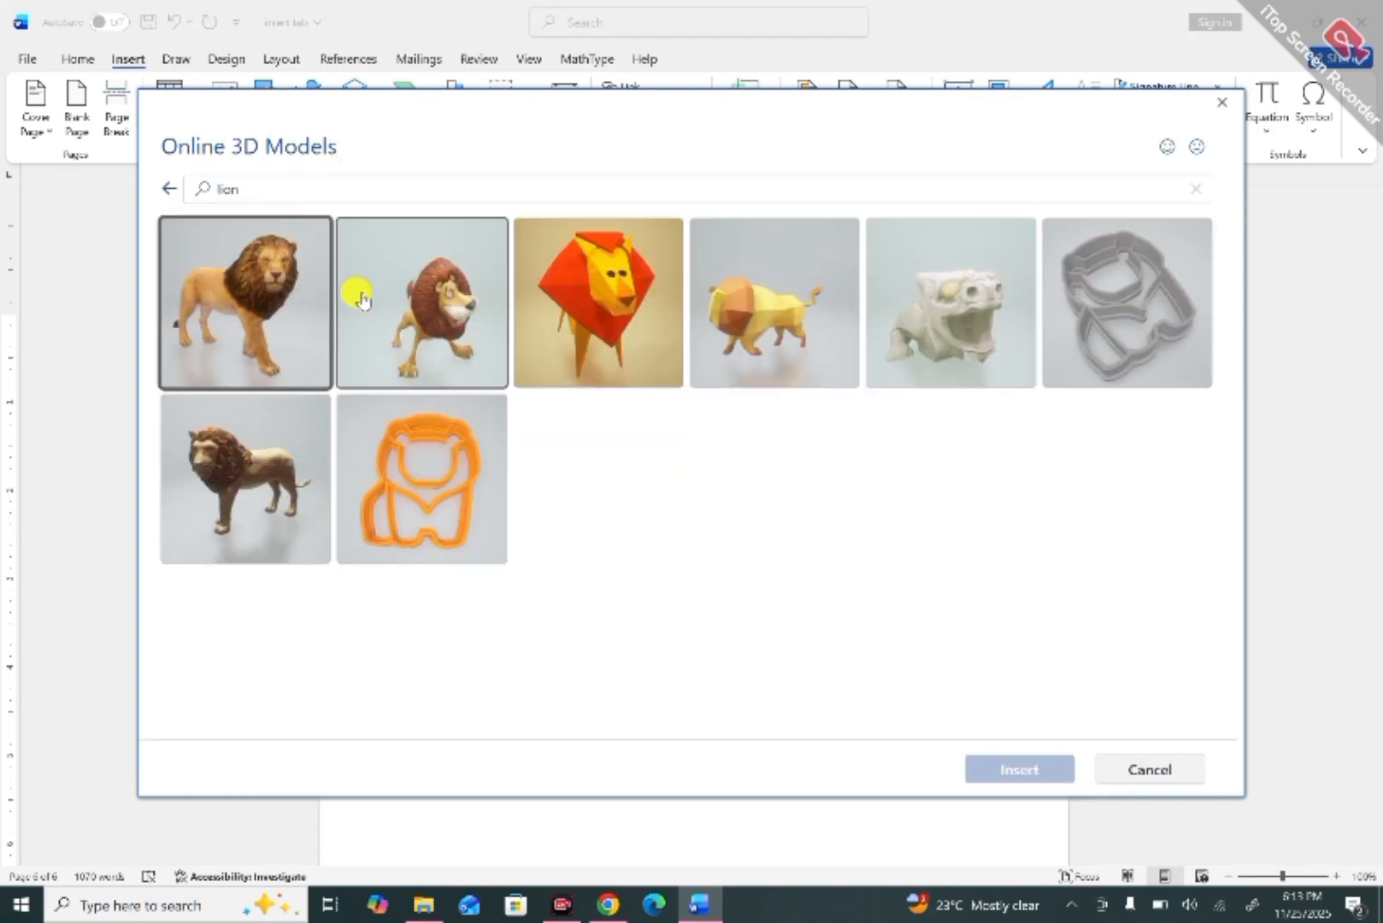
click(264, 310)
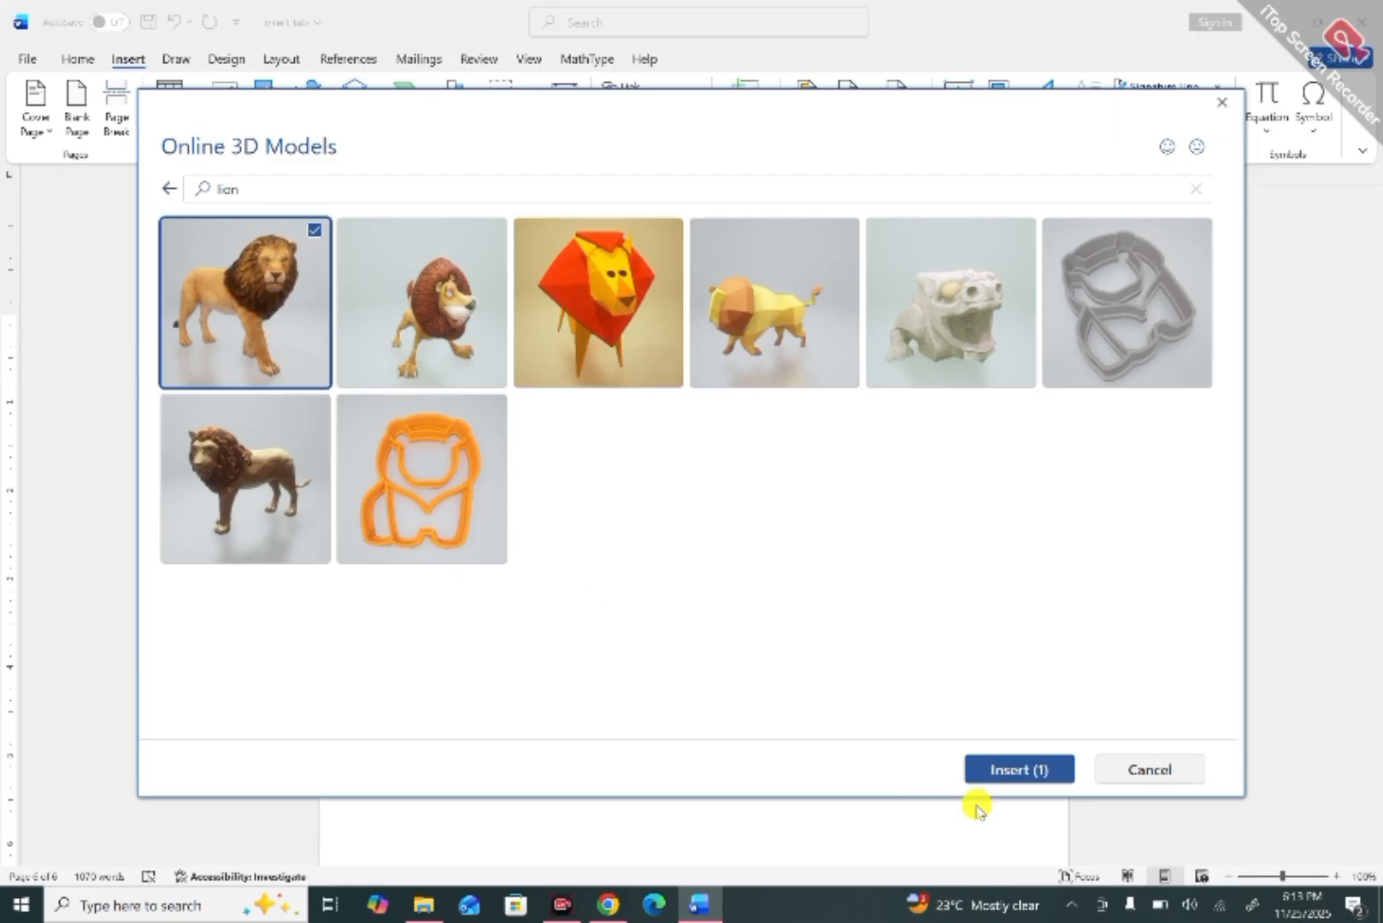
click(1017, 772)
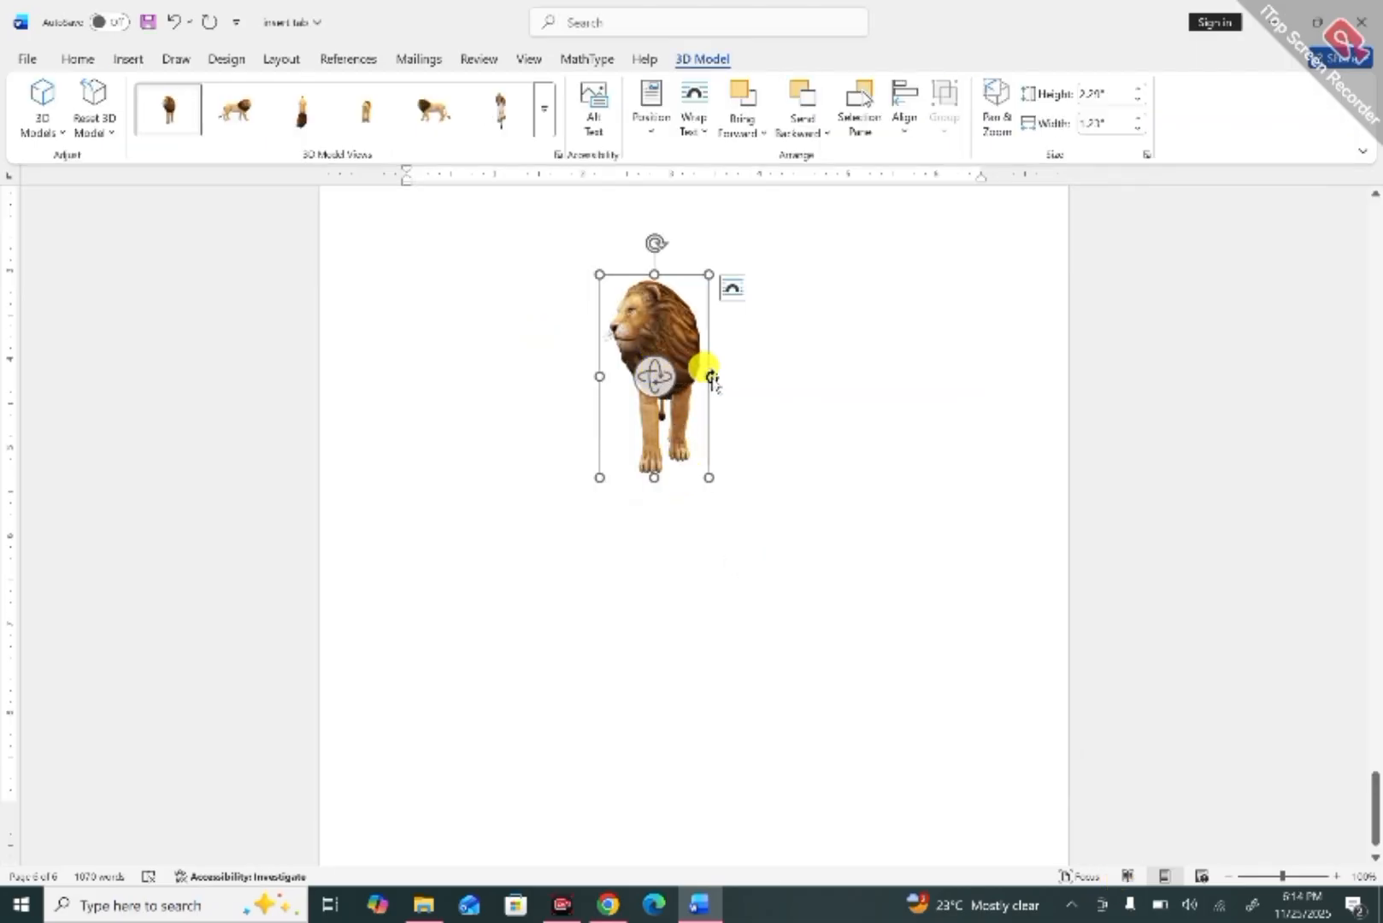
Rotate the lion model freely in 3D, try its preset views and set it to the view from below.
drag(712, 377, 677, 441)
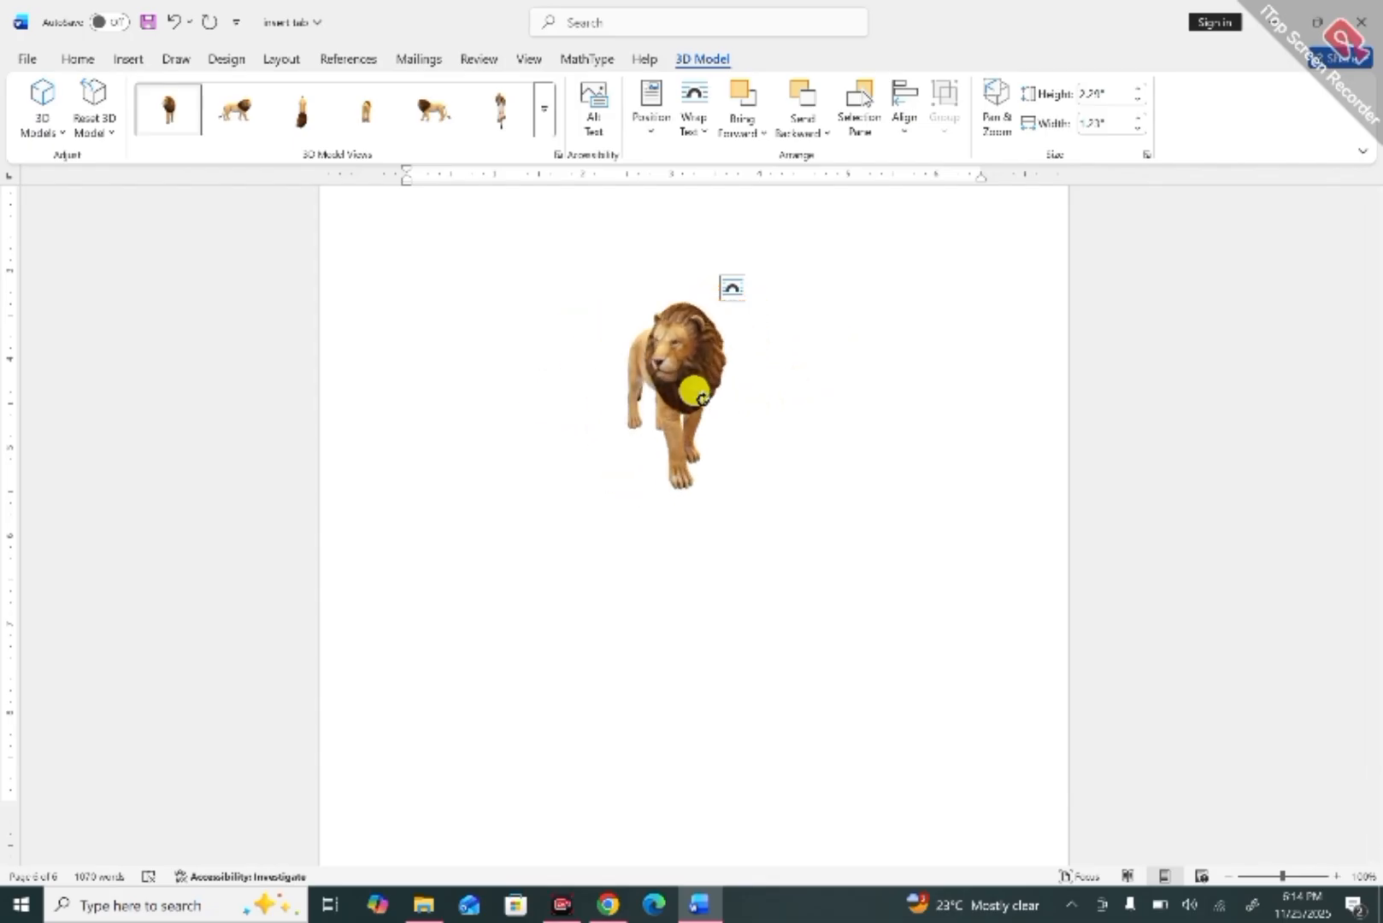
drag(694, 356, 223, 296)
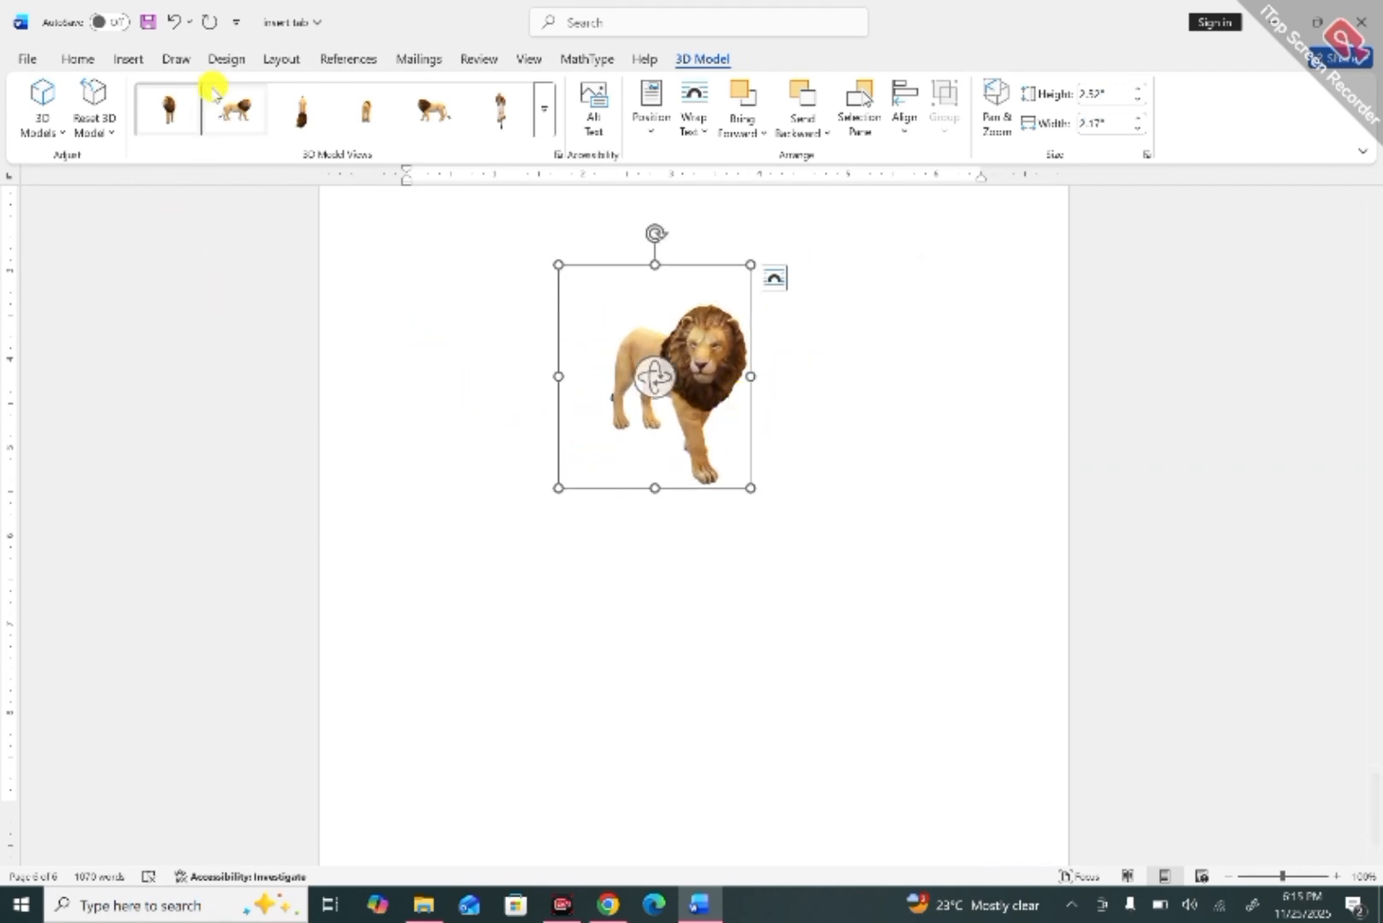
click(296, 104)
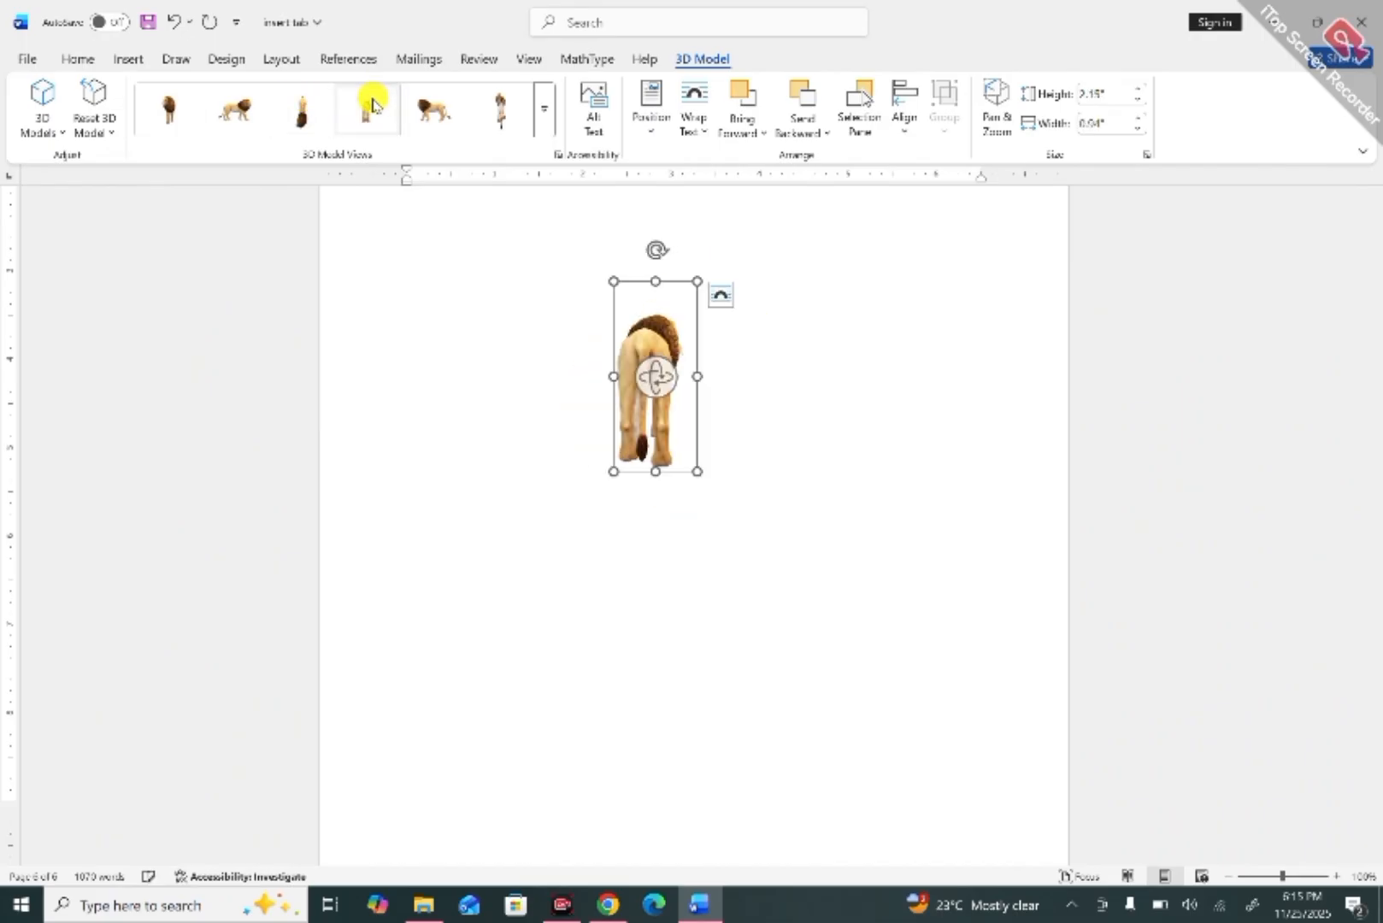
click(429, 103)
click(507, 106)
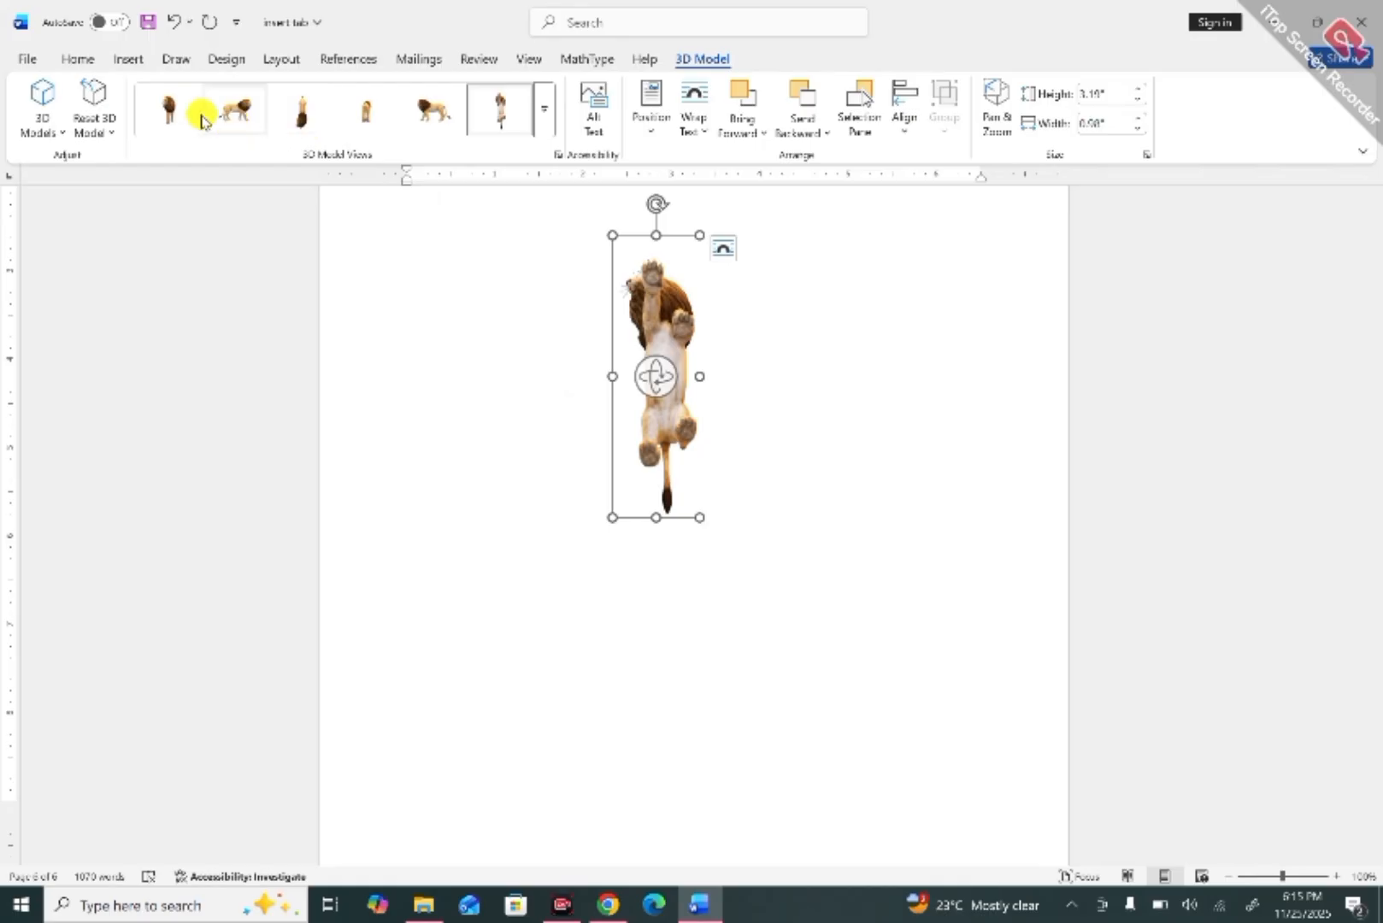
Compare the lion model's top, back, front and side preset views, ending on the view from below.
click(316, 114)
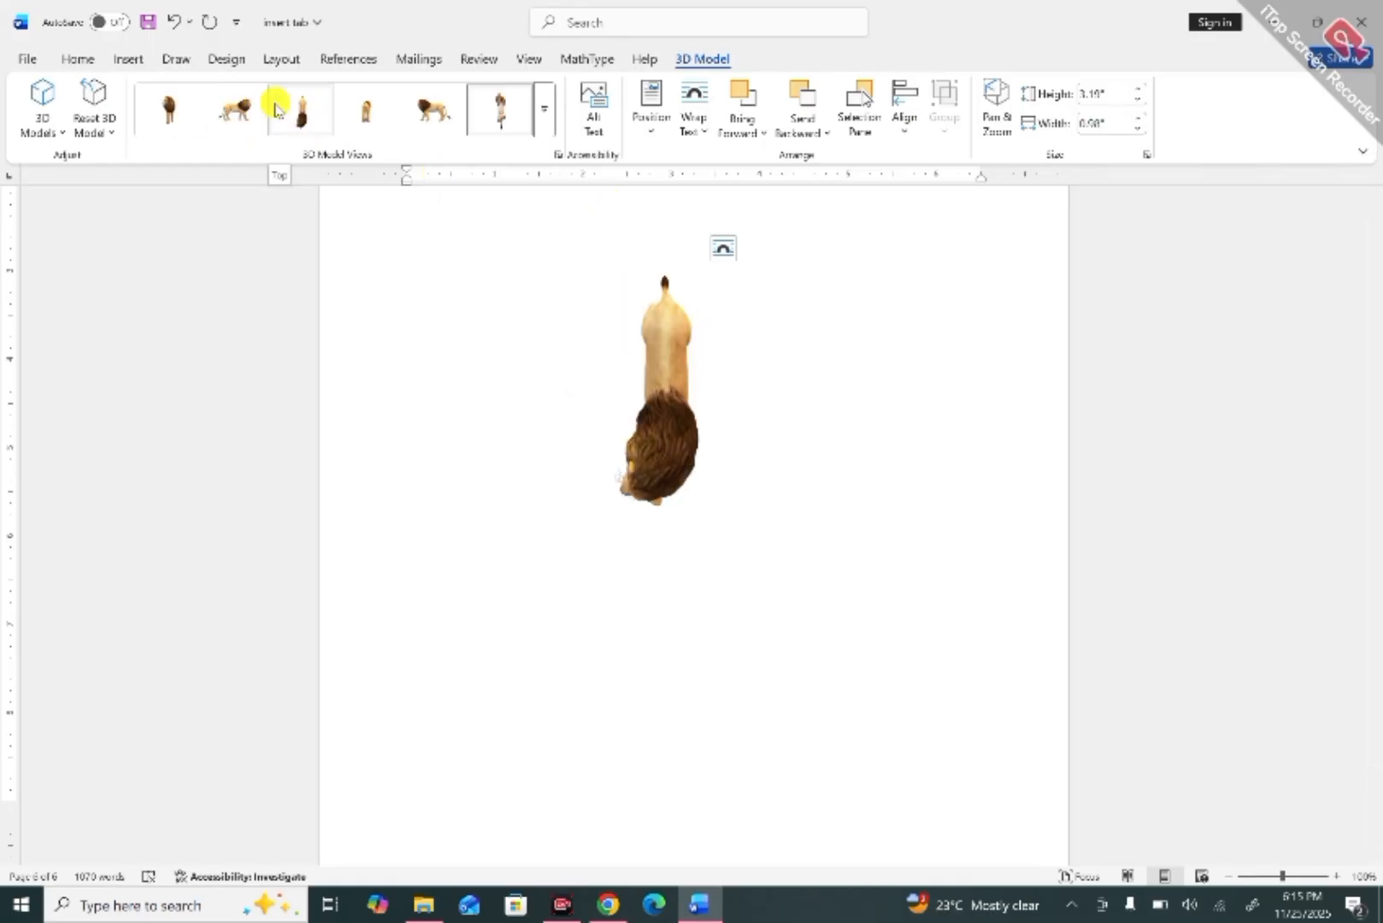
click(370, 102)
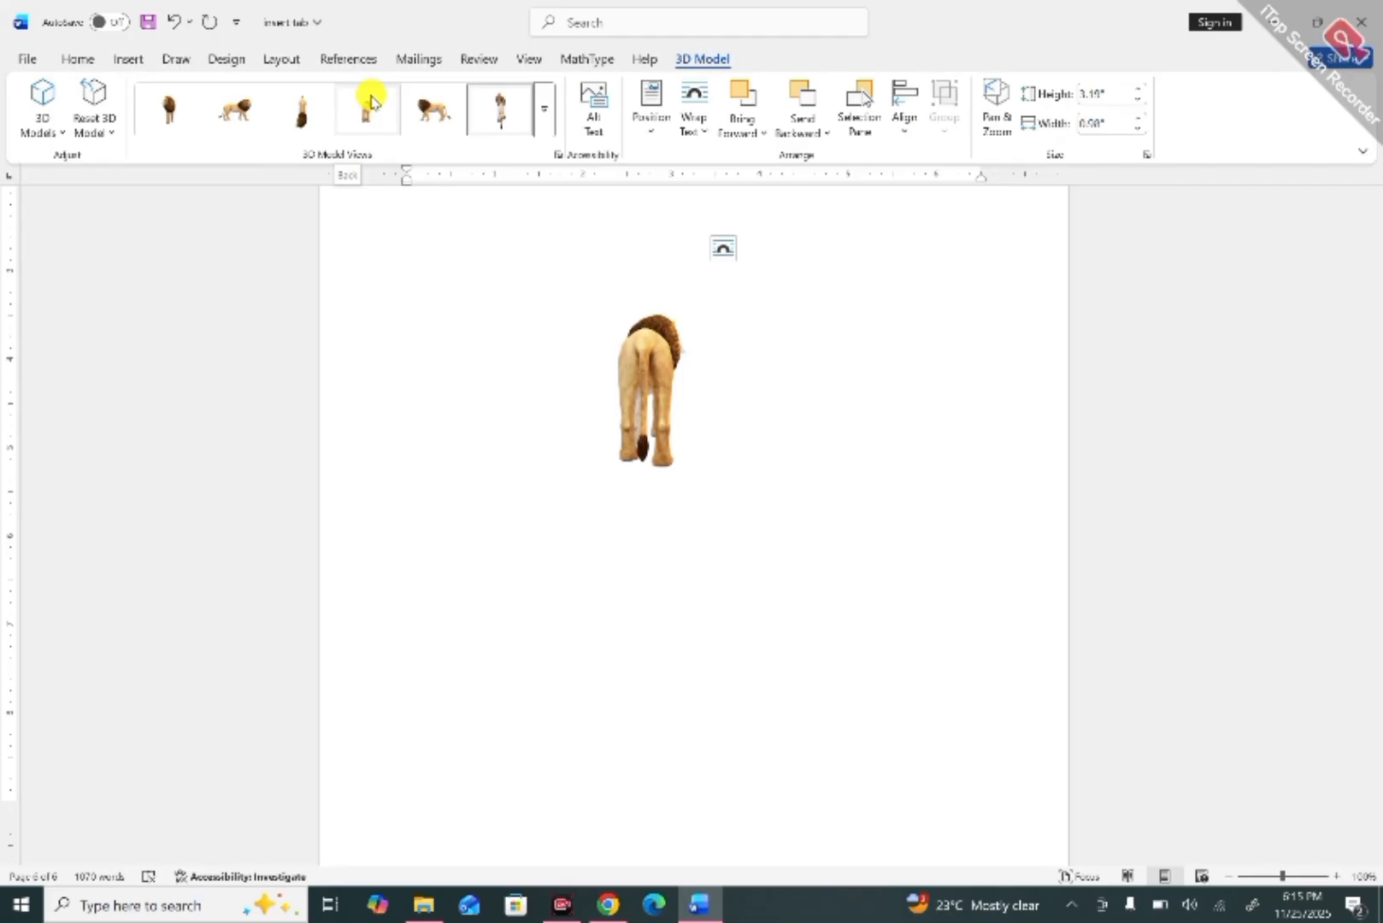
click(294, 115)
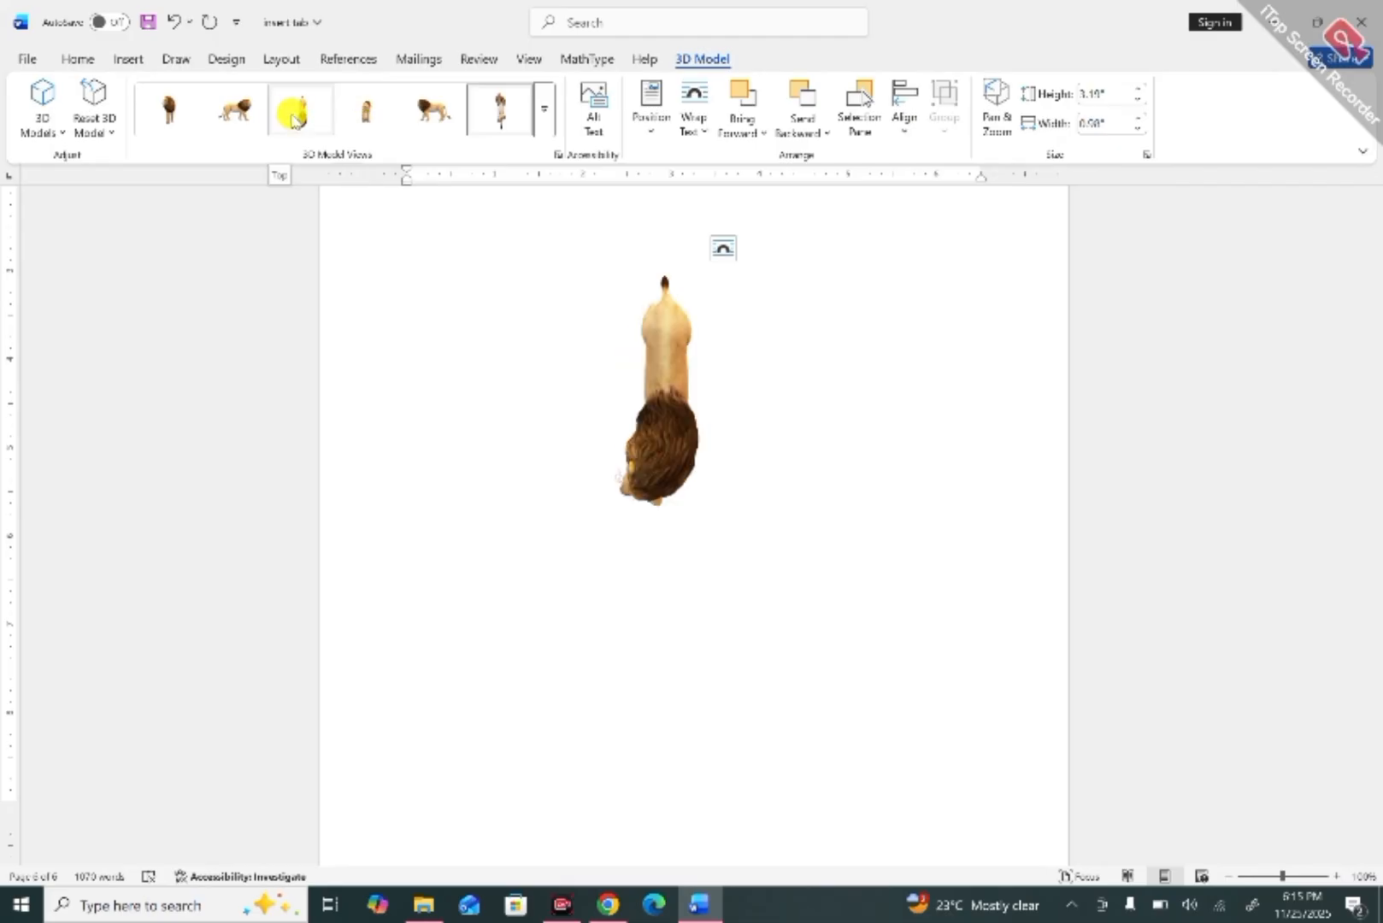
click(223, 112)
click(181, 110)
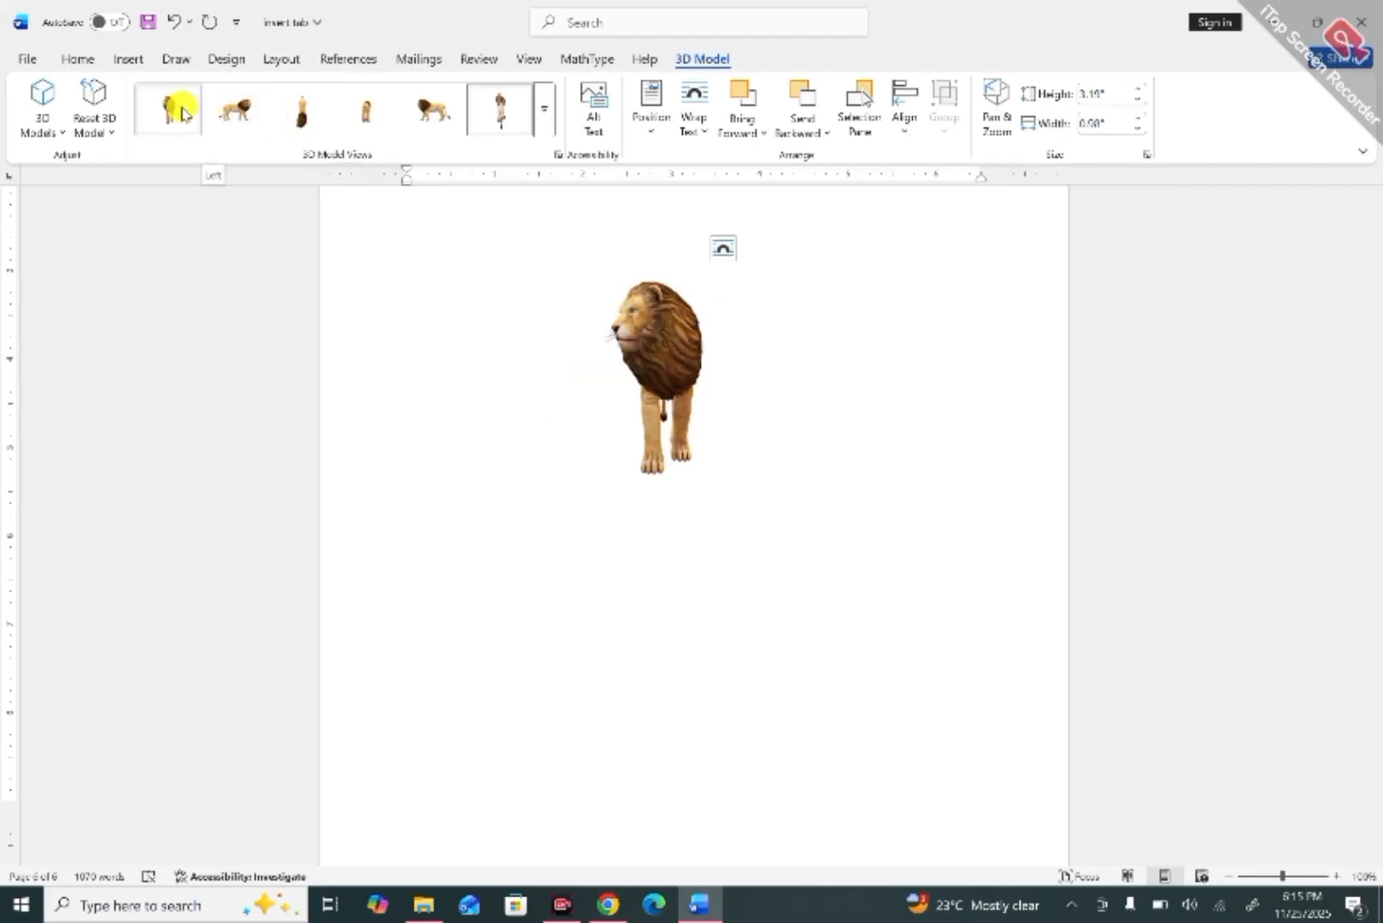
click(375, 111)
click(425, 111)
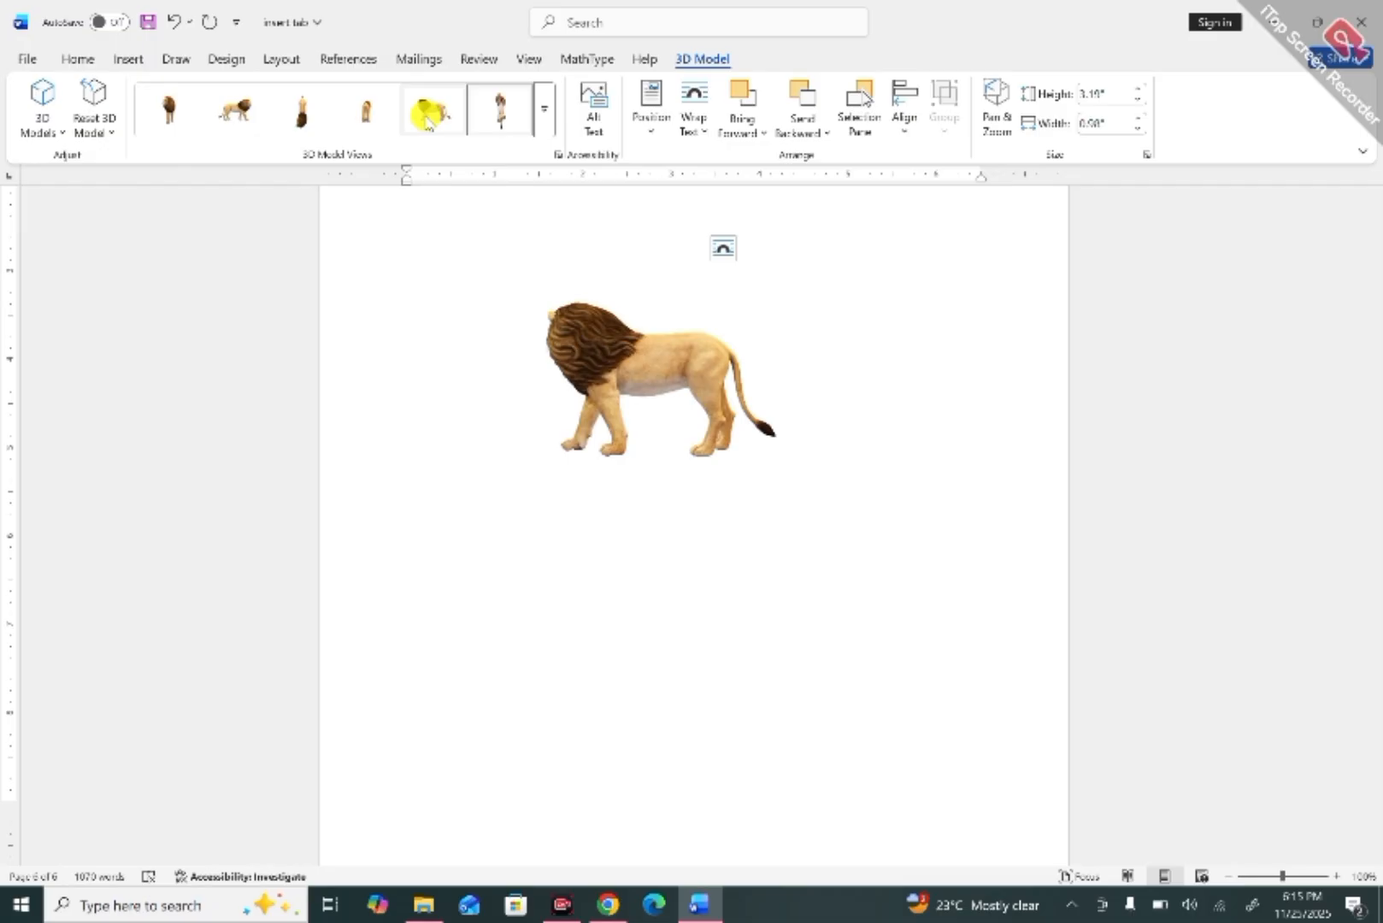
click(494, 109)
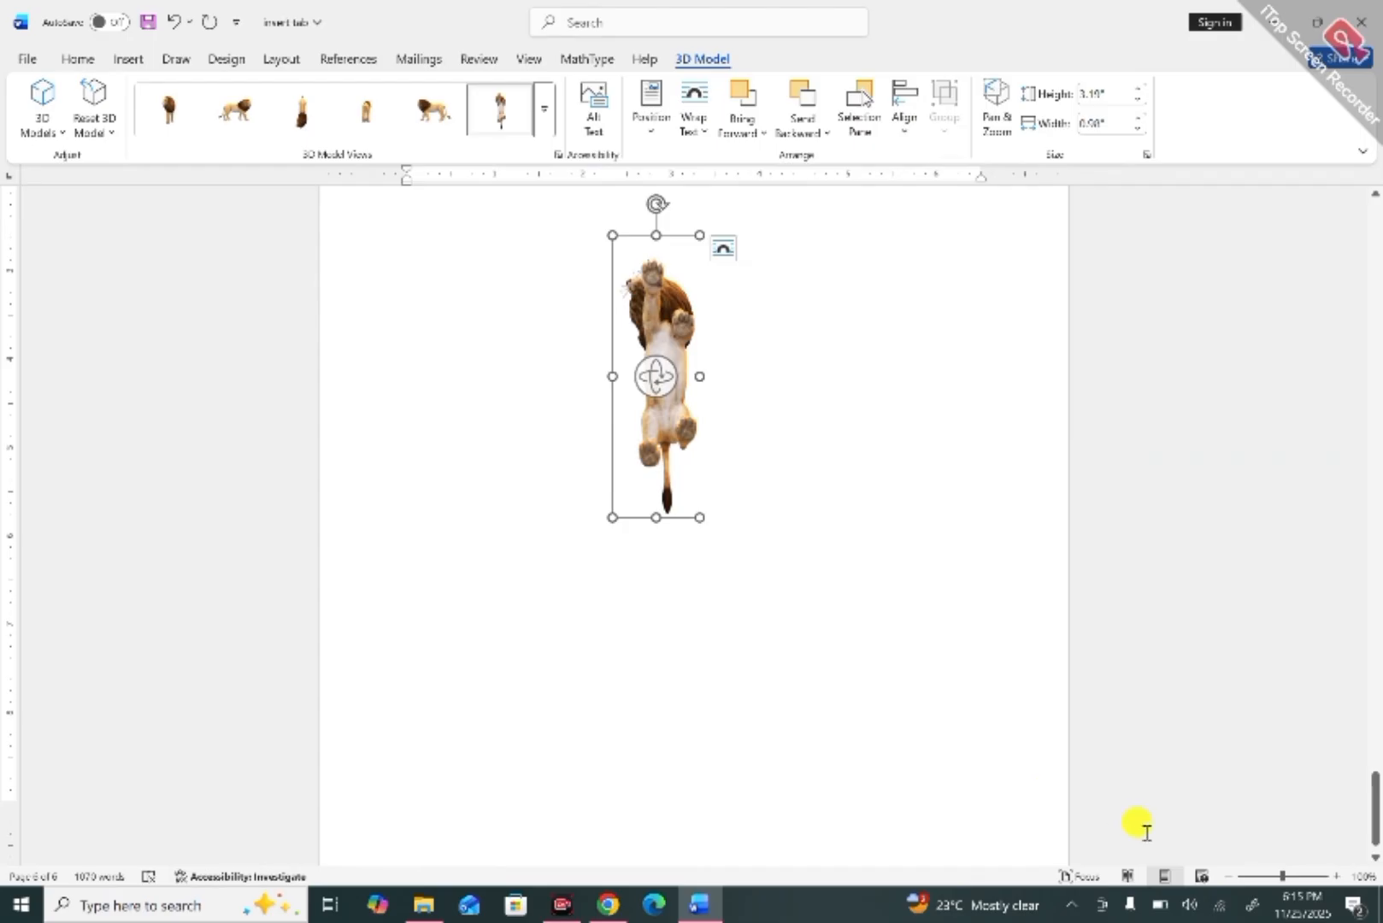
Insert a Picture Caption List SmartArt graphic on the blank page 7.
click(128, 58)
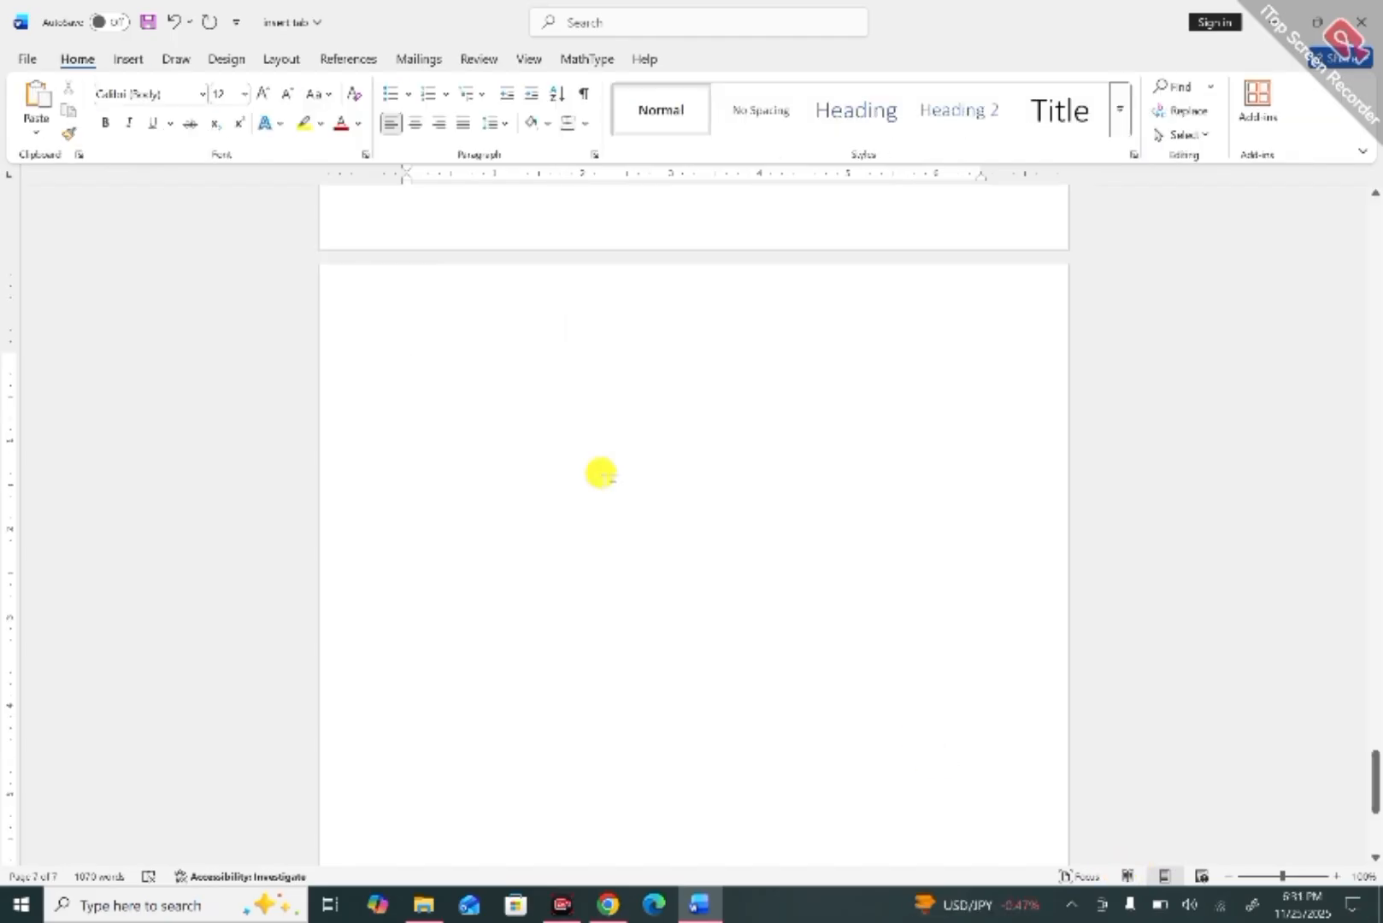
click(128, 58)
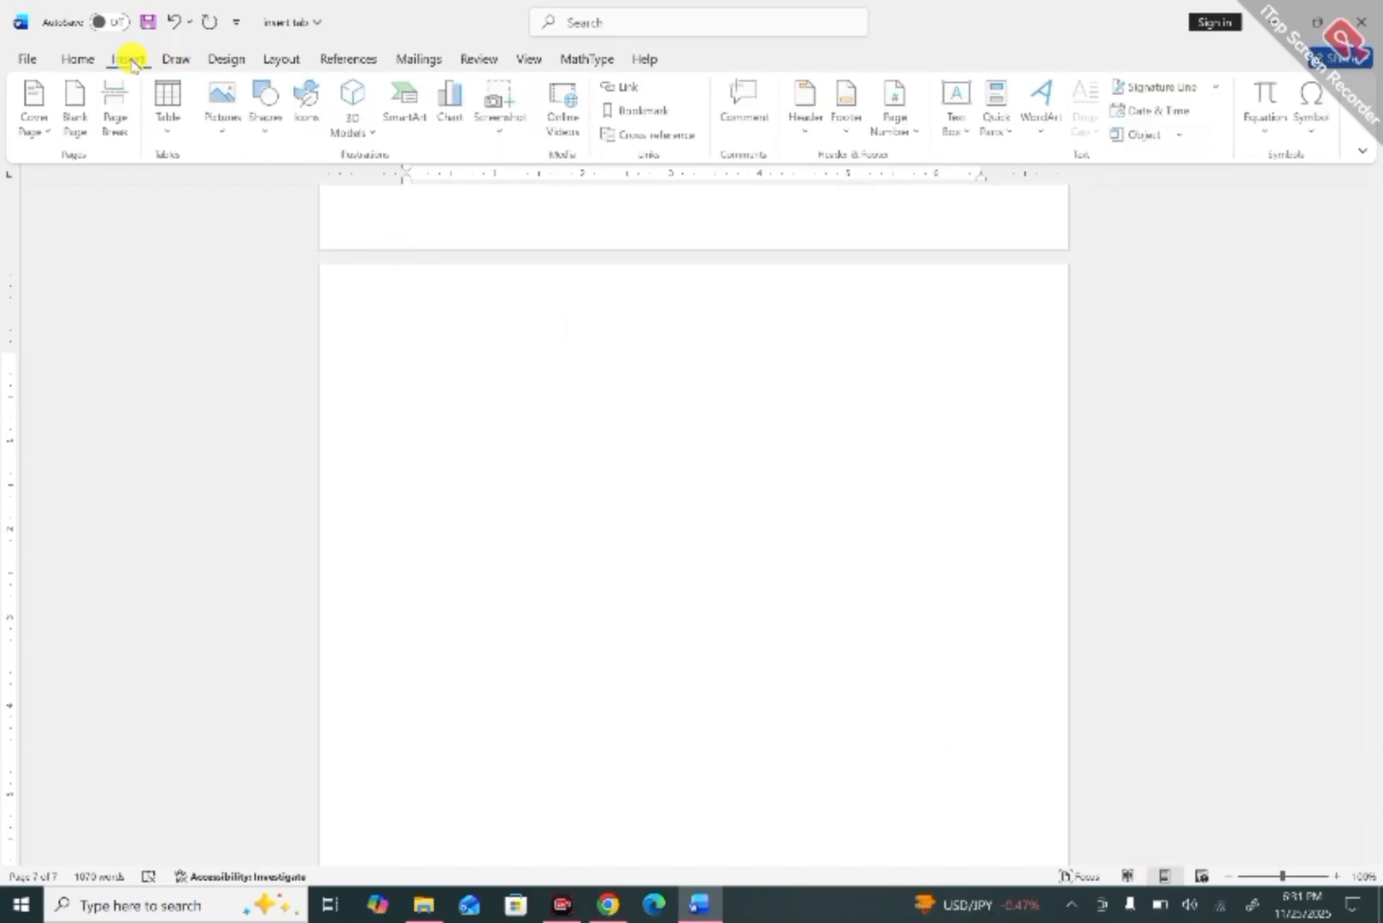
click(406, 107)
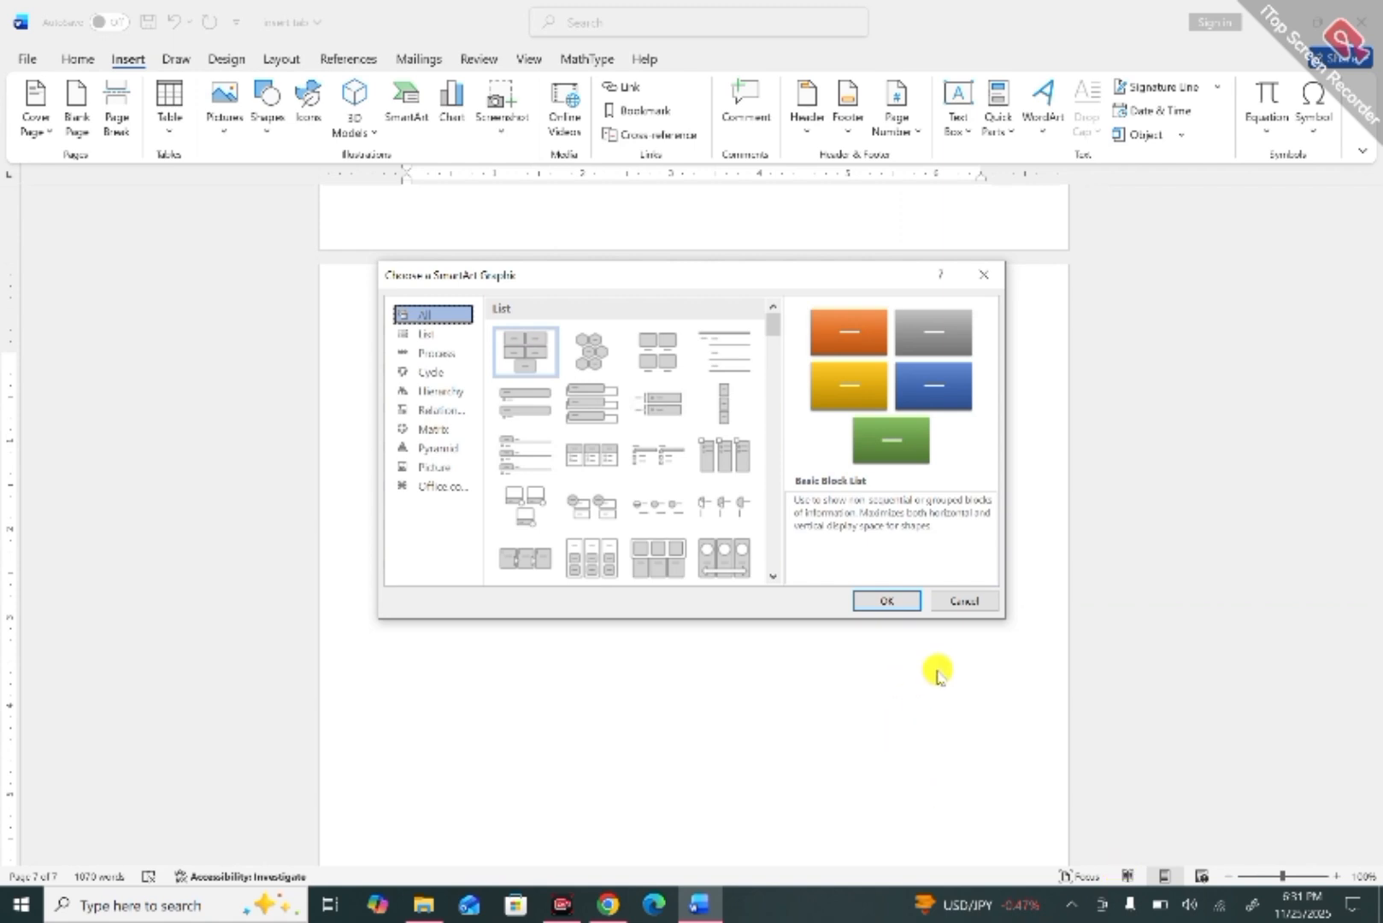
click(651, 350)
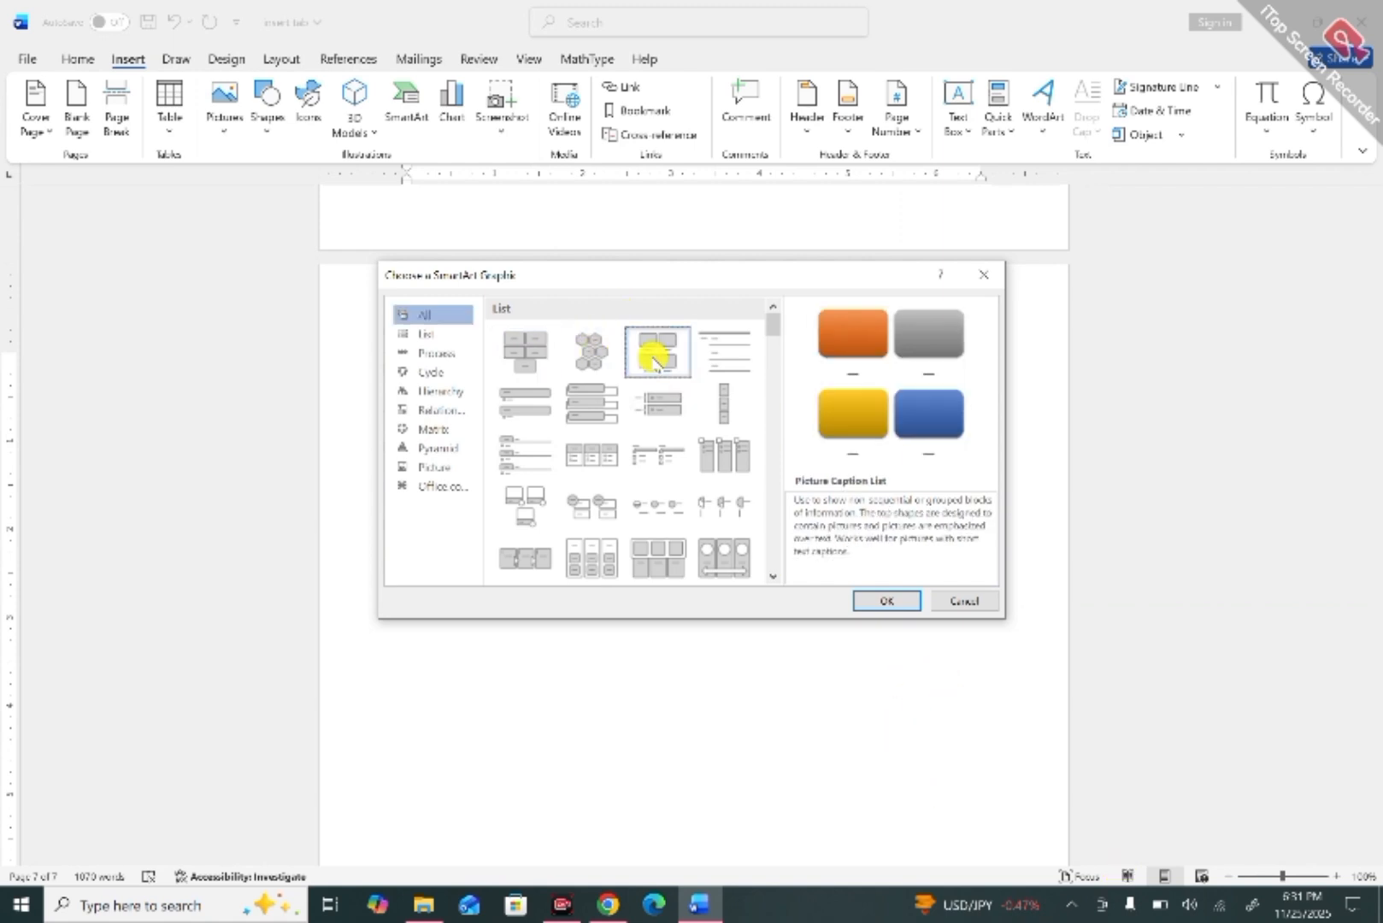
click(886, 601)
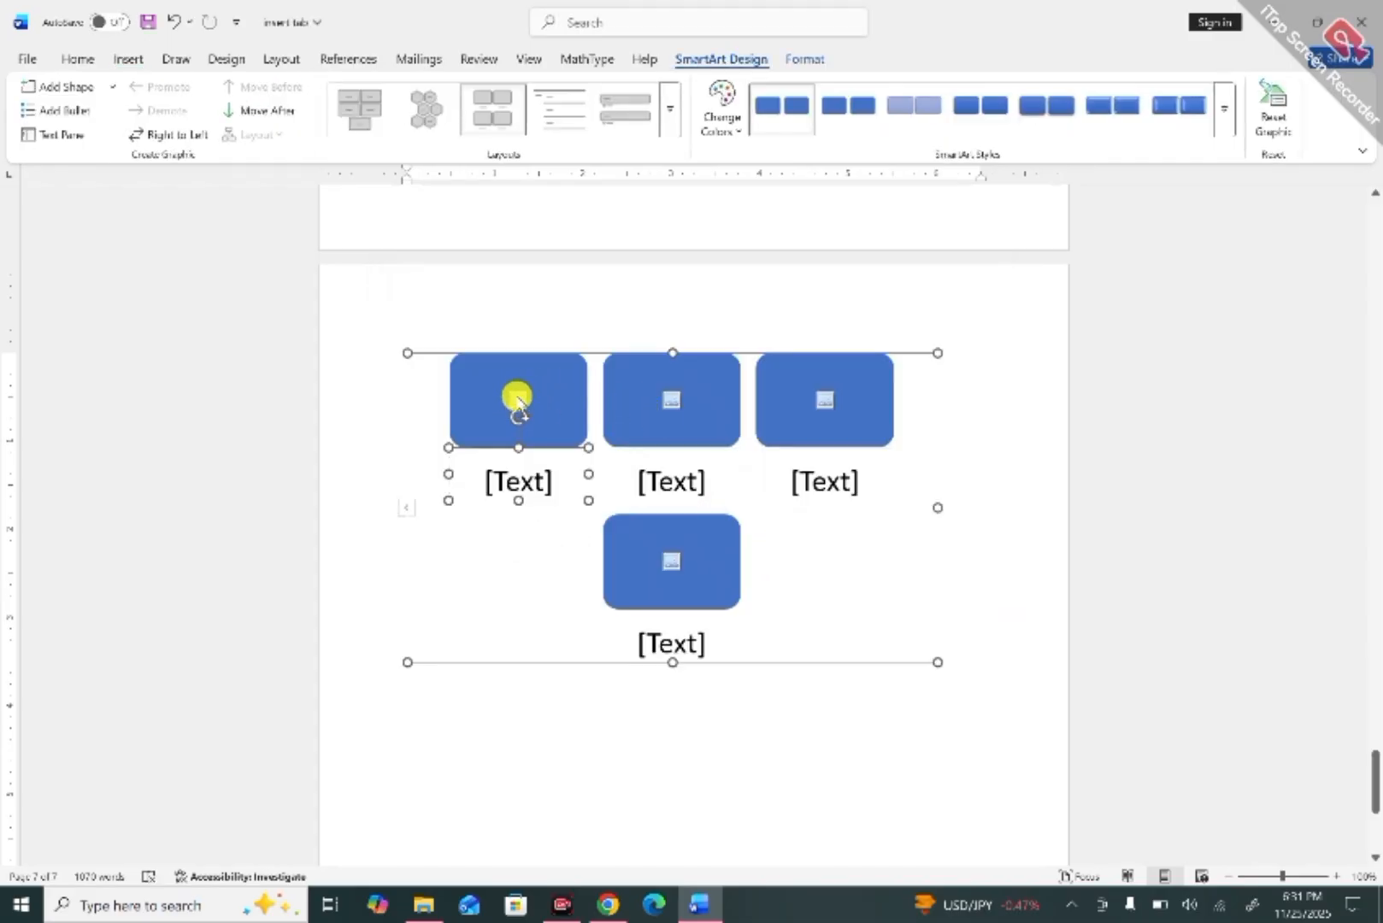
Fill the first SmartArt picture shape with the "laptop" stock image of a girl at a laptop and caption it "laptop".
click(517, 402)
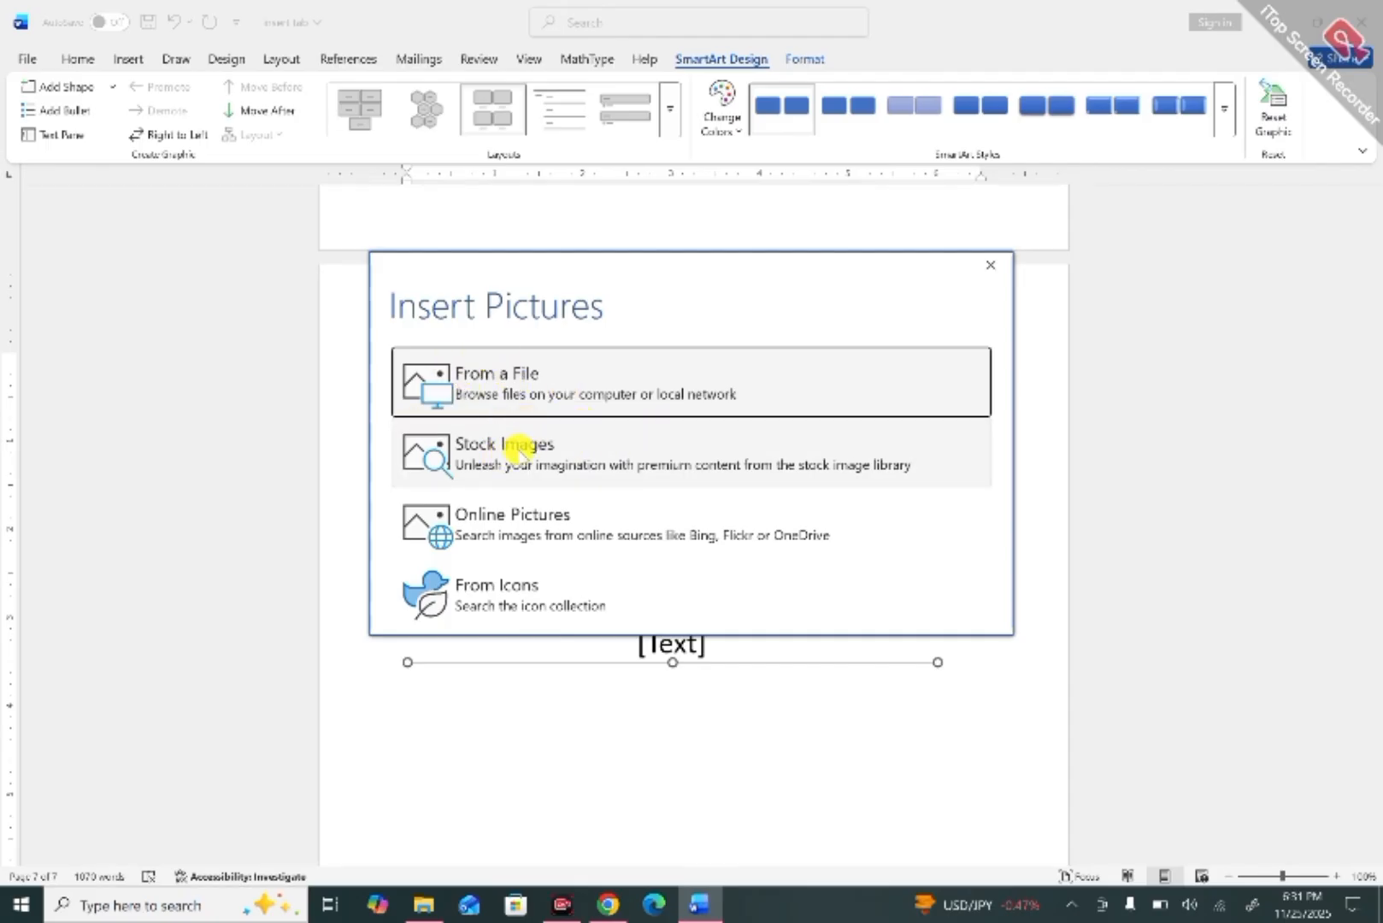
click(517, 448)
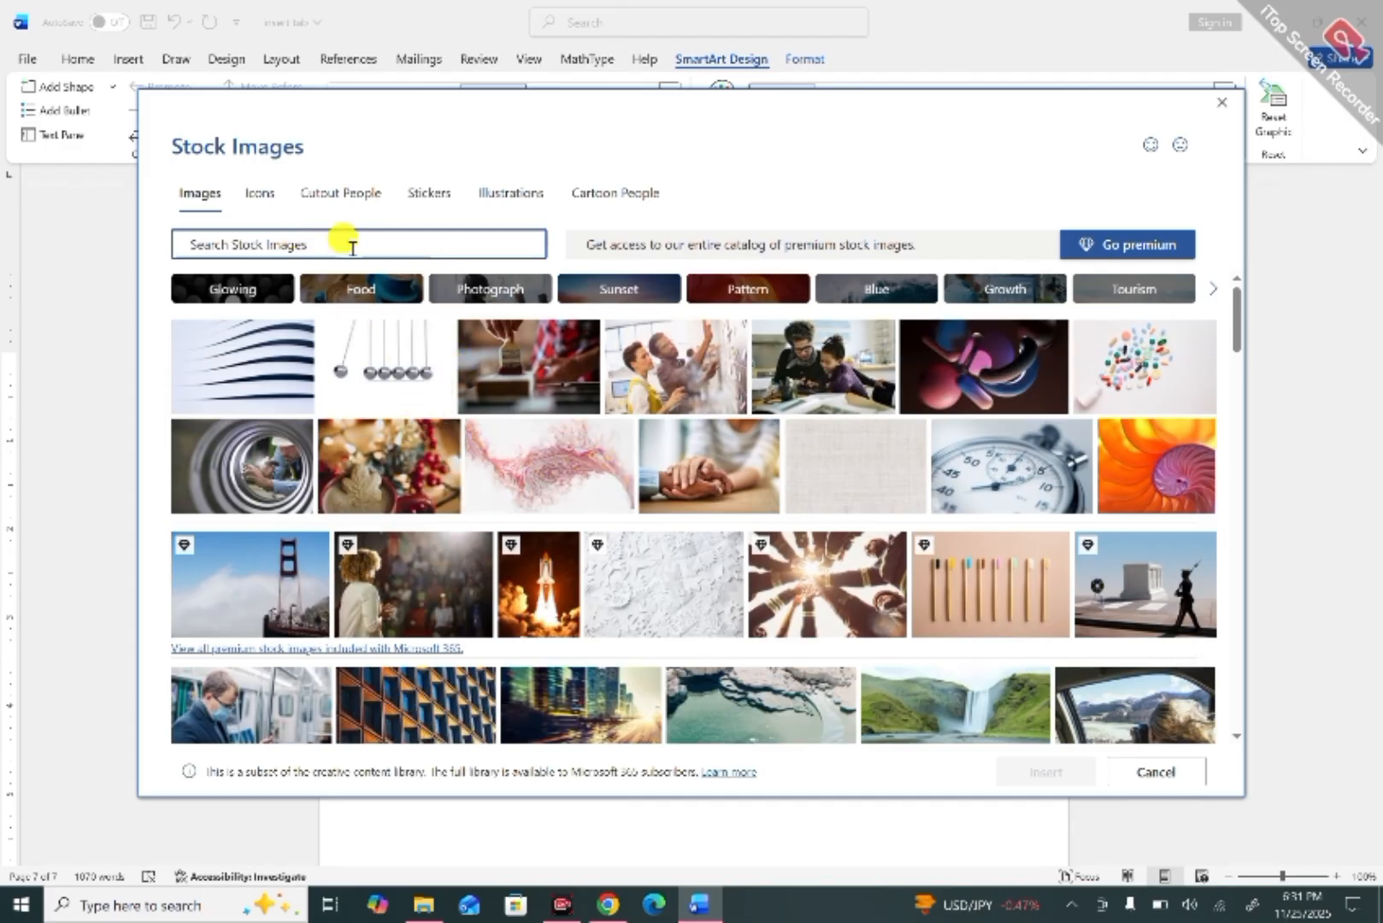
click(352, 248)
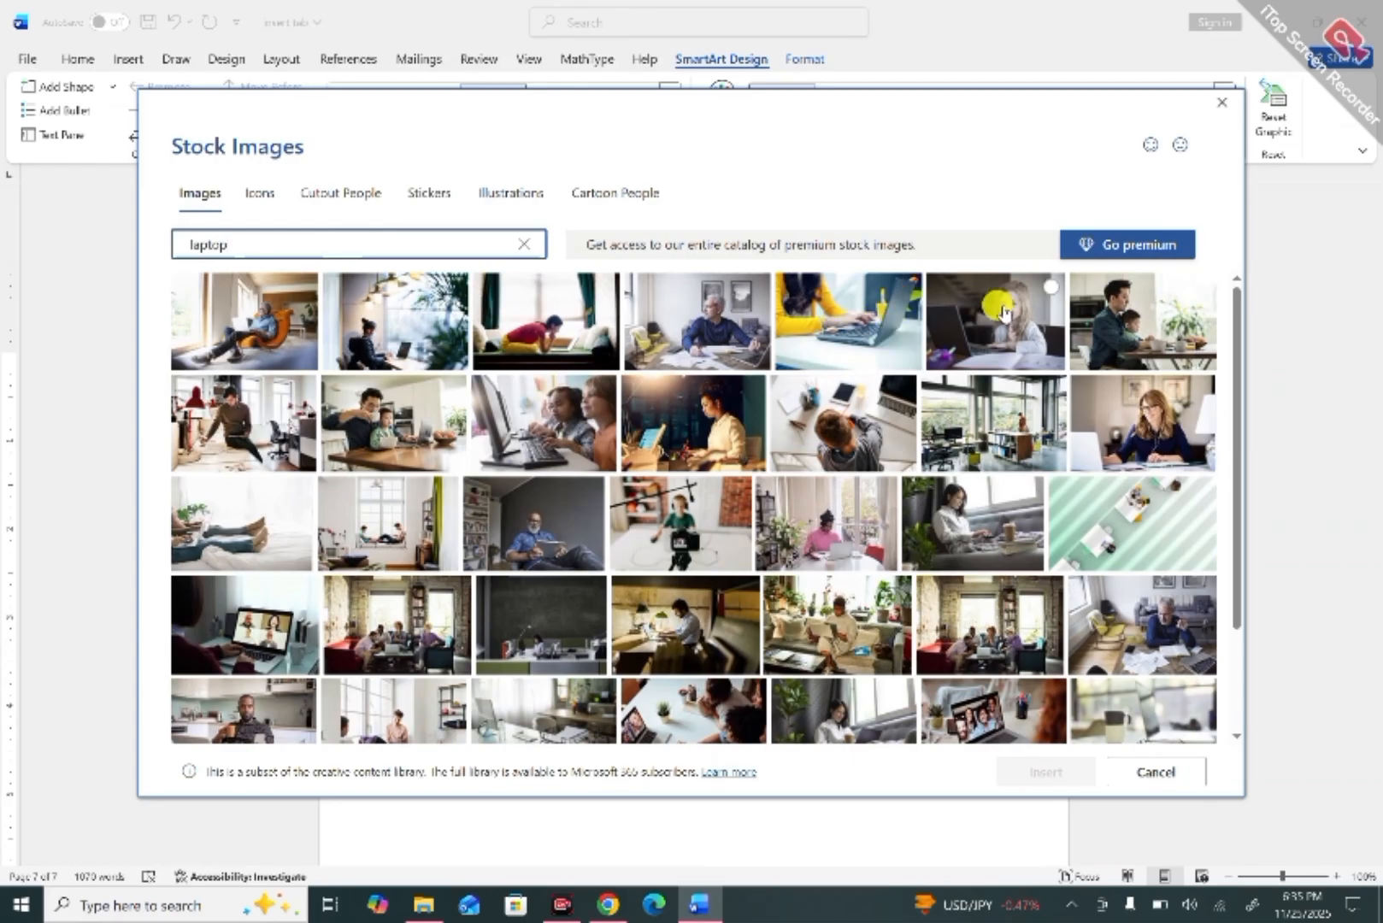
click(1014, 325)
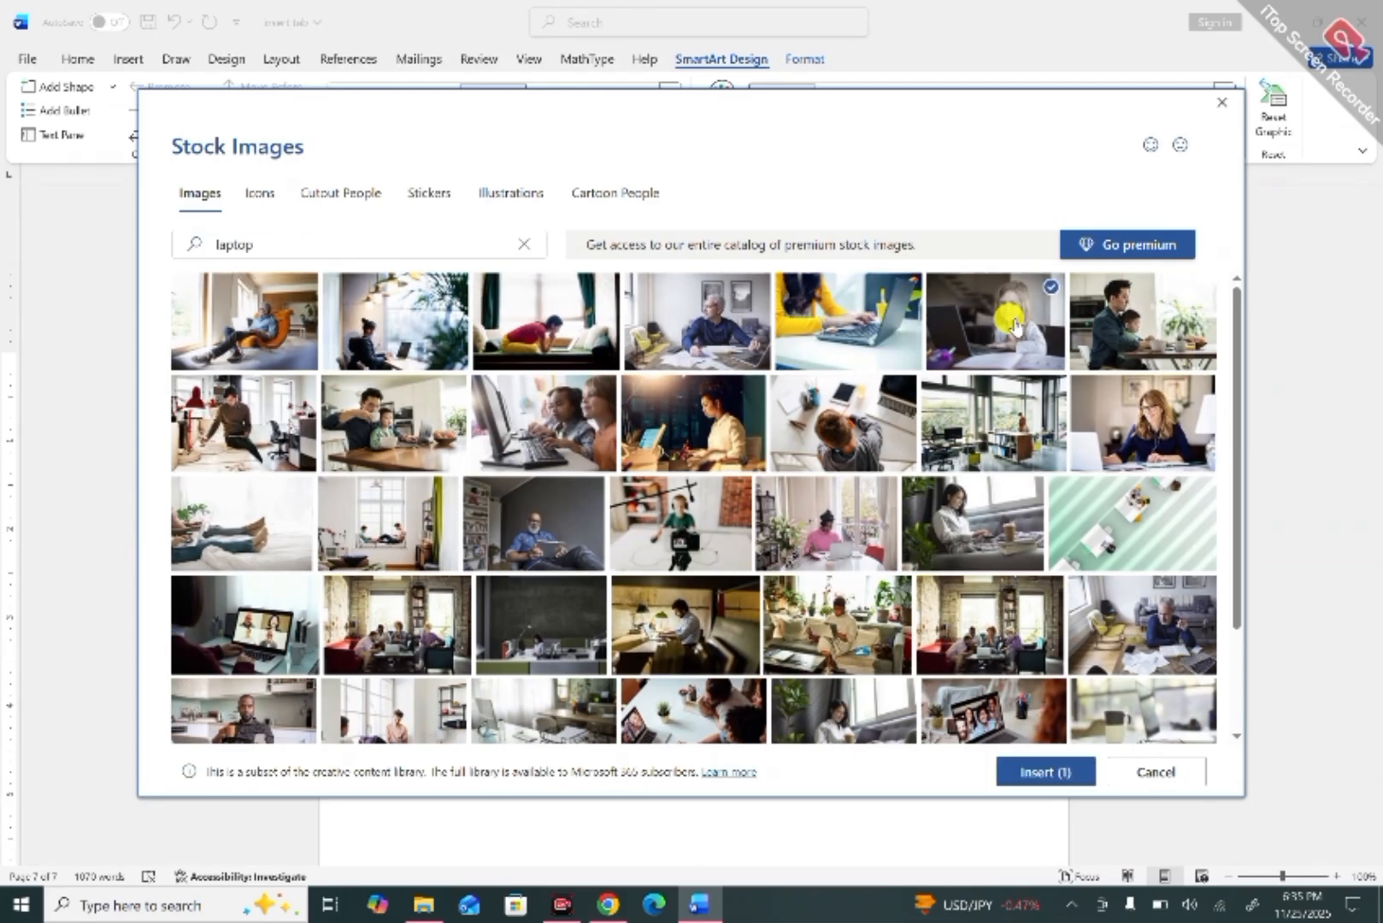
click(1043, 773)
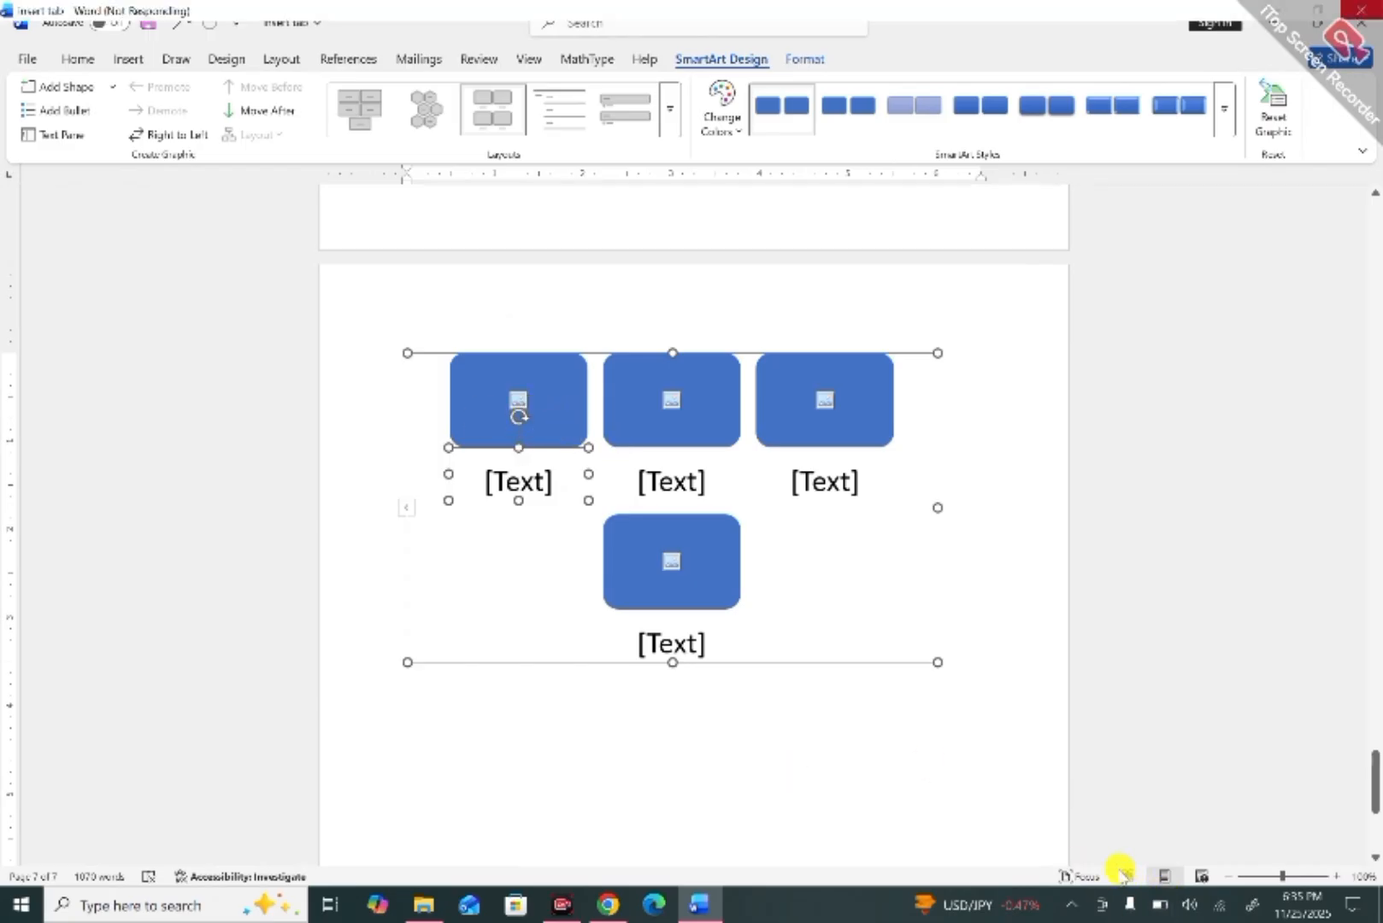
click(523, 478)
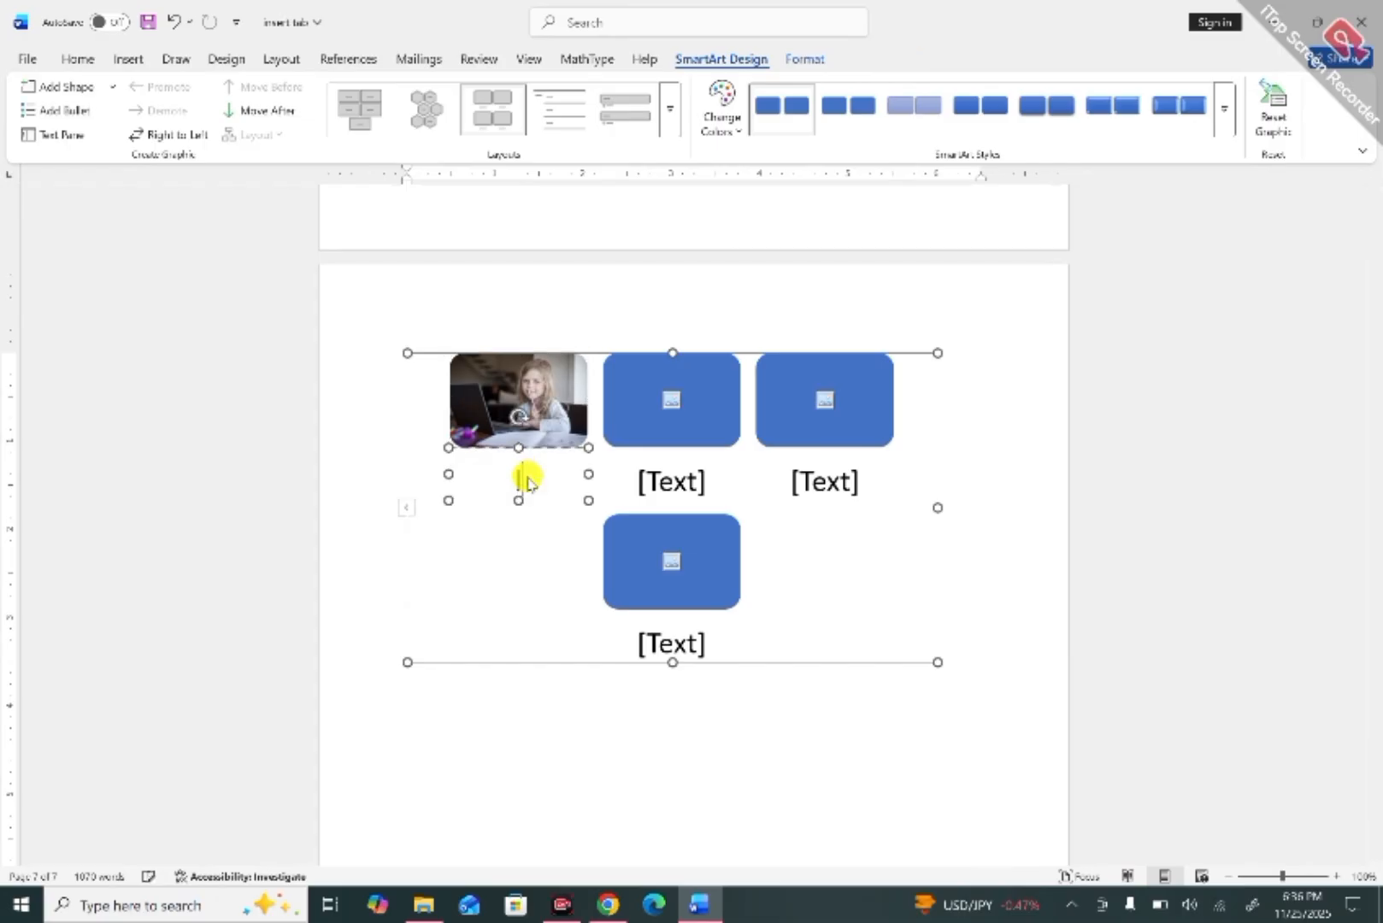
text(laptop)
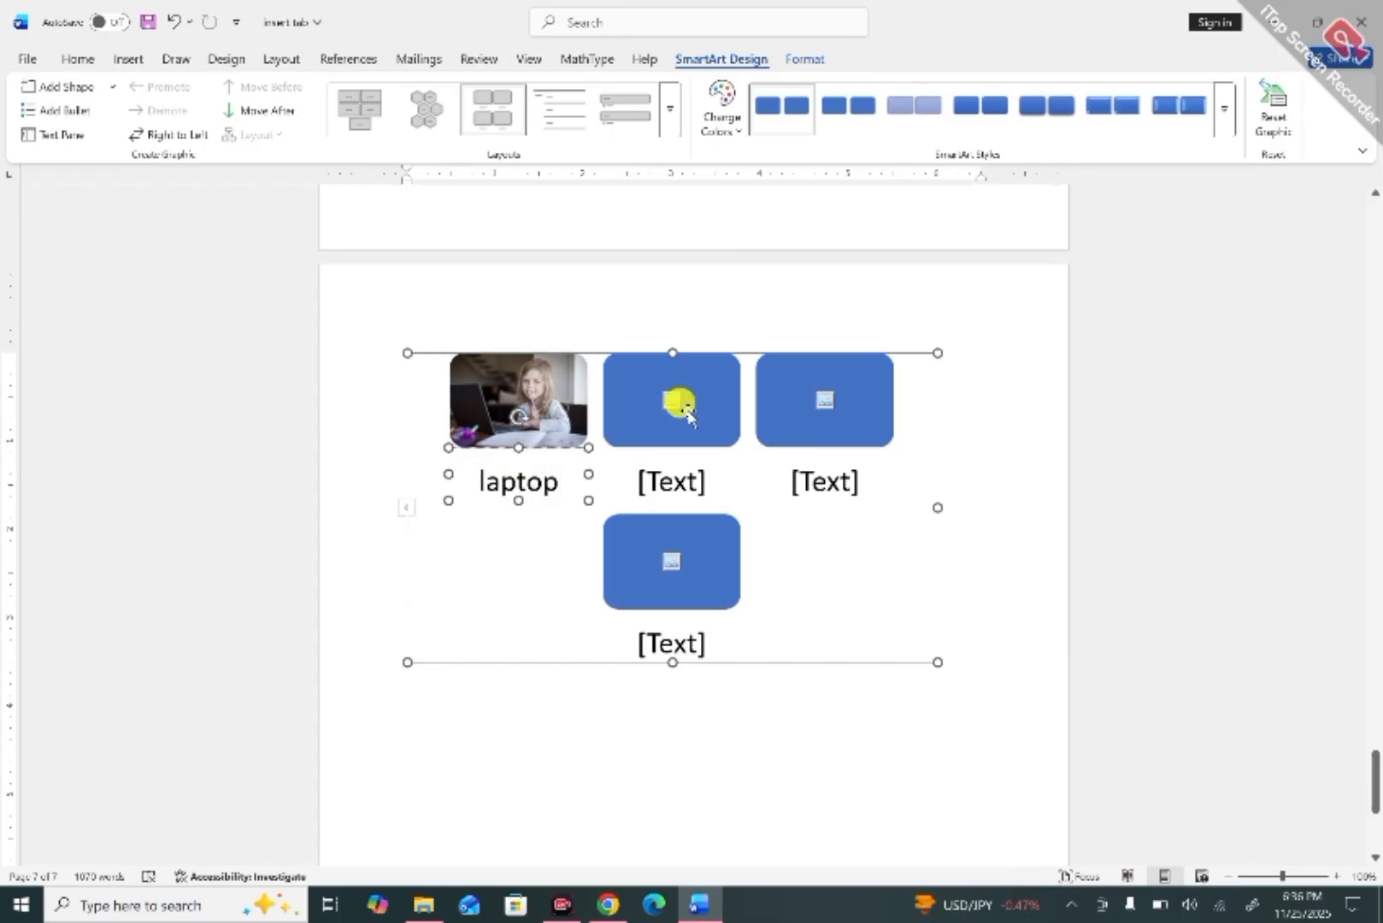
Fill the second SmartArt picture shape with the pink plumeria stock image found by searching "flower".
click(670, 404)
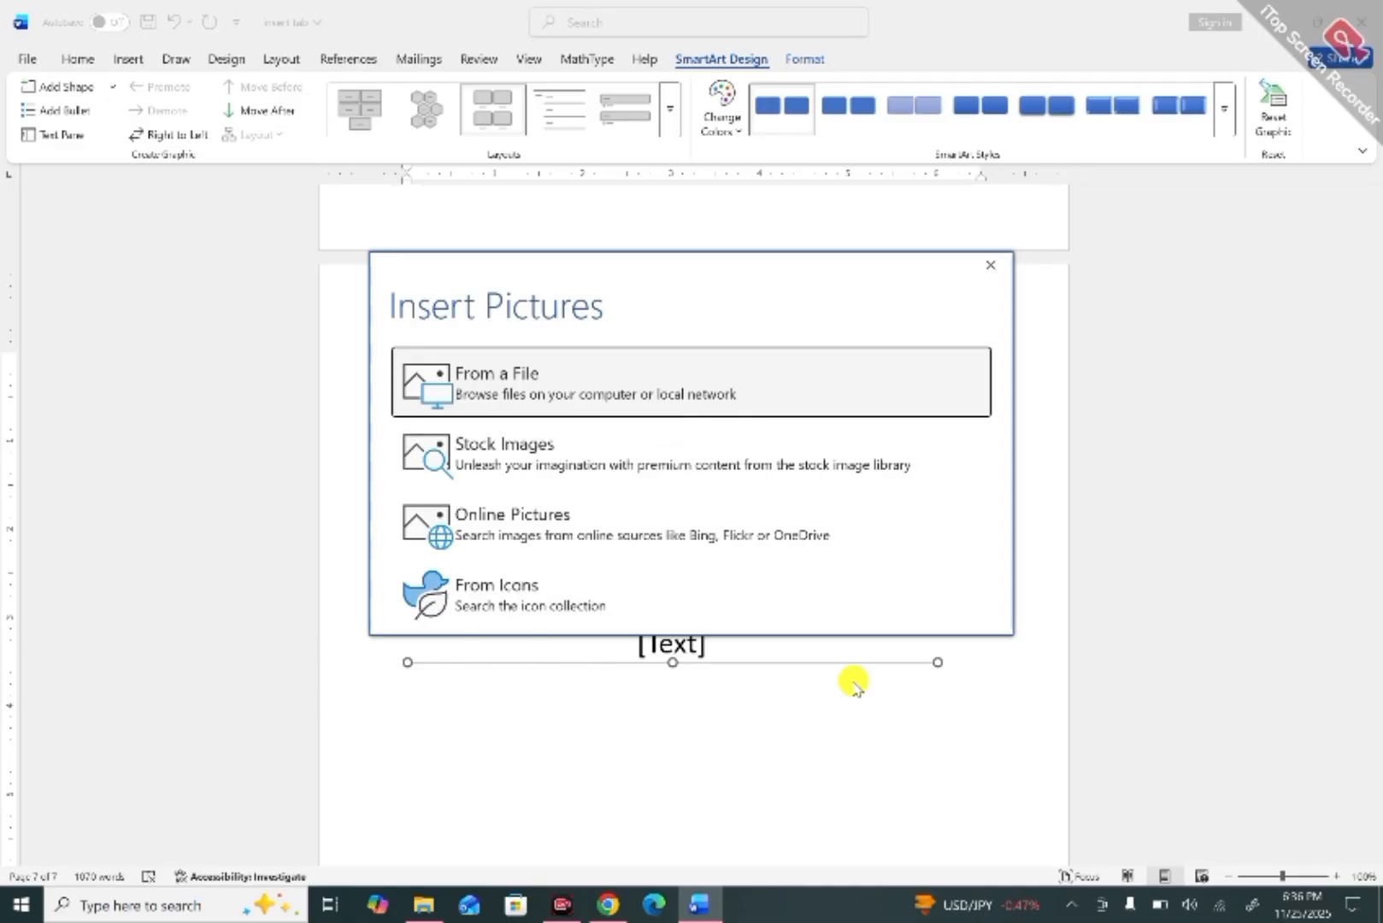
click(640, 459)
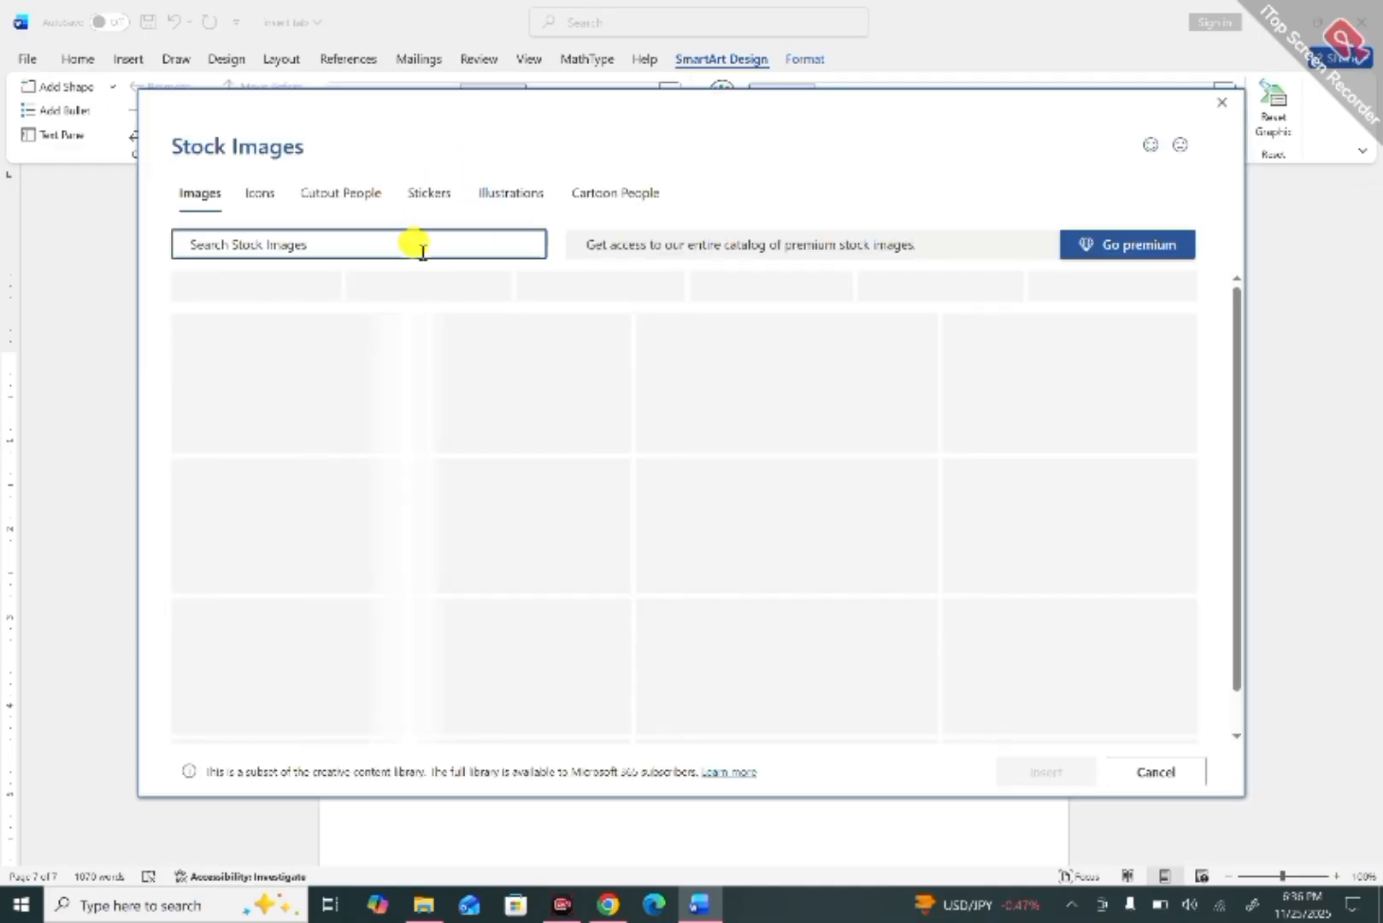
click(395, 244)
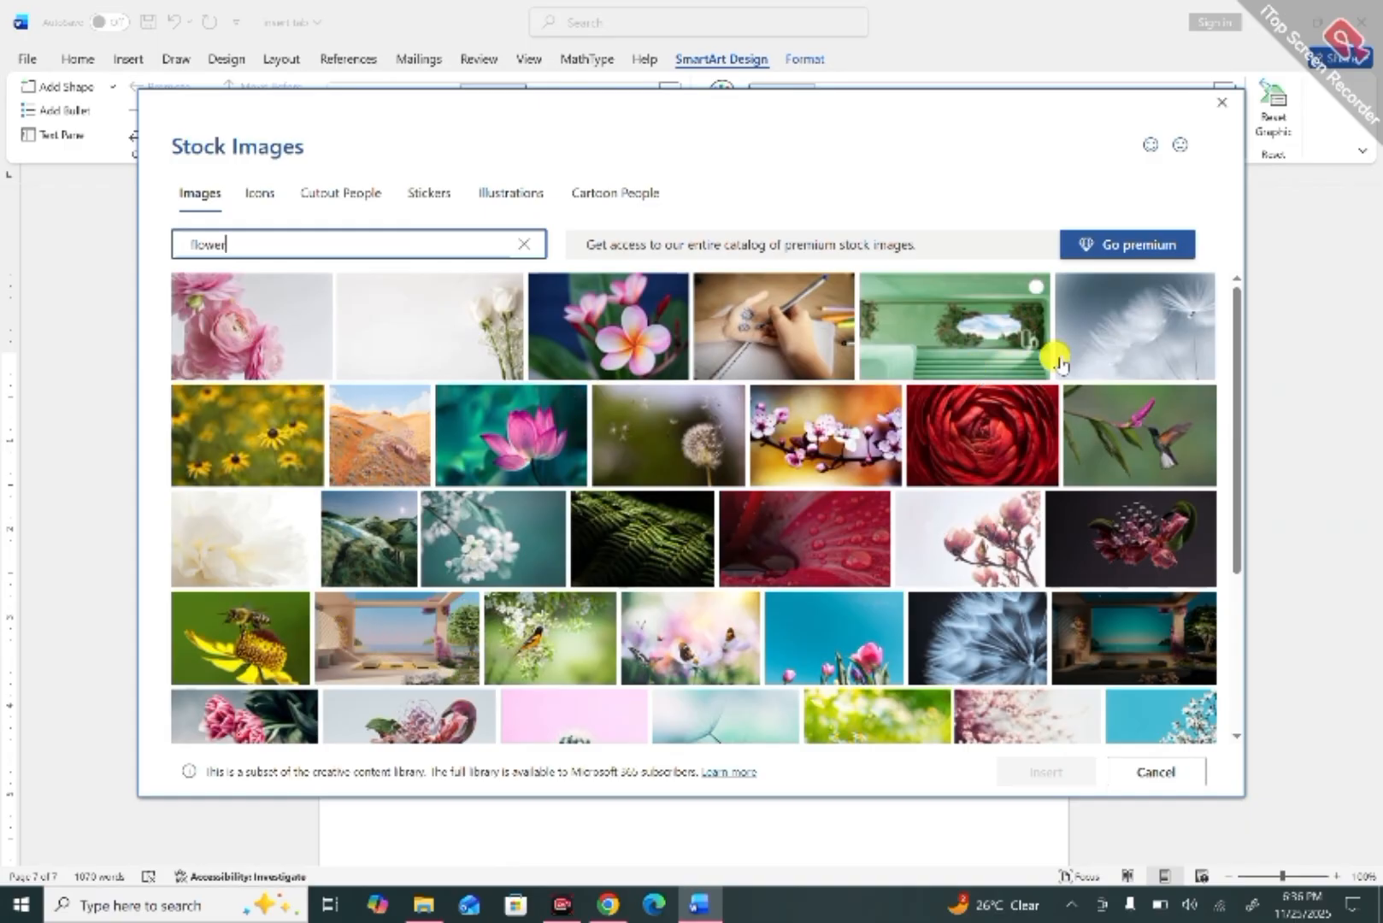
click(609, 339)
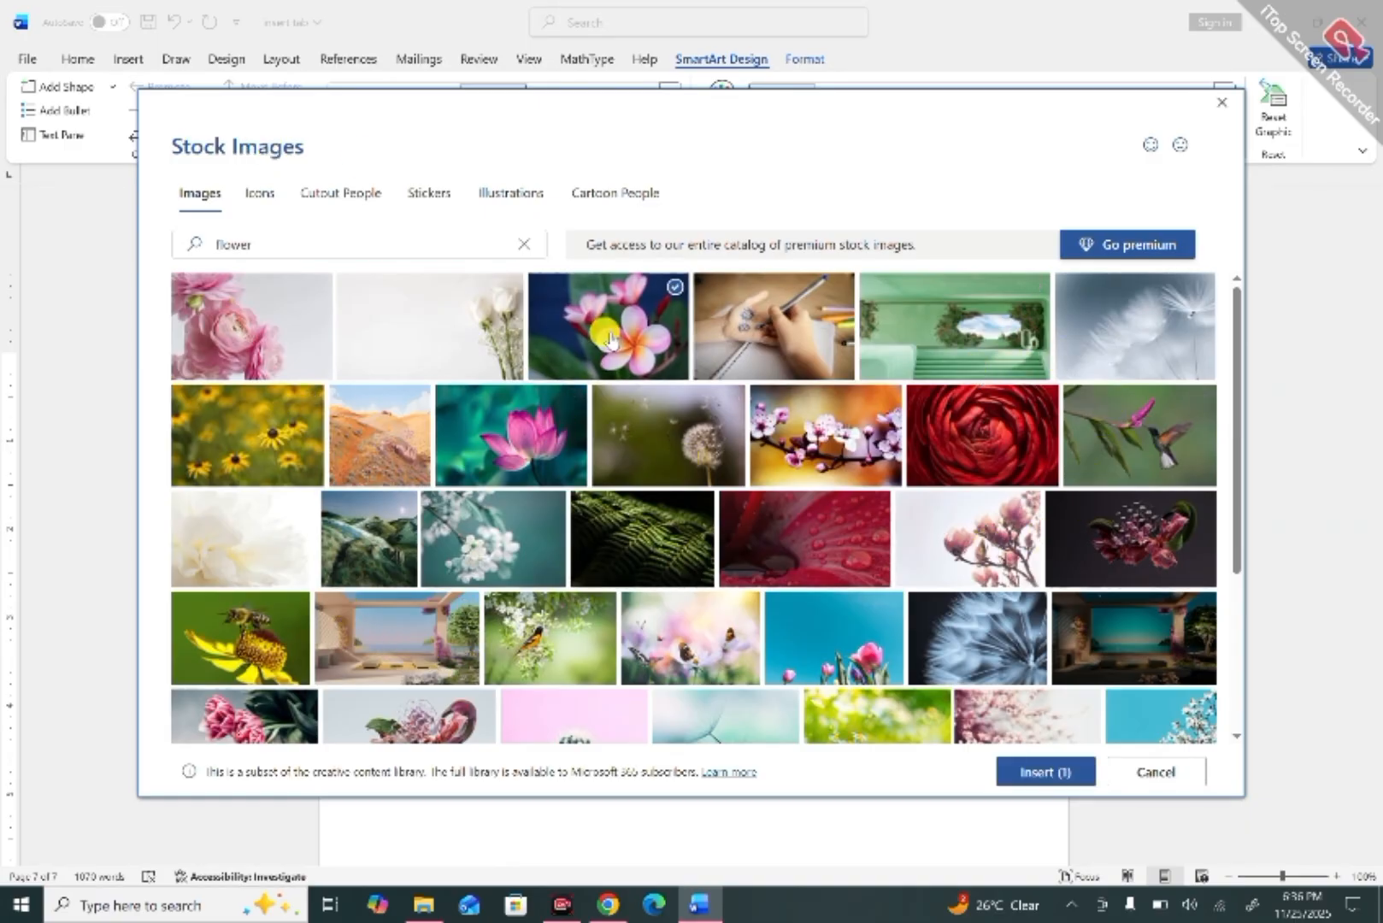
click(1043, 772)
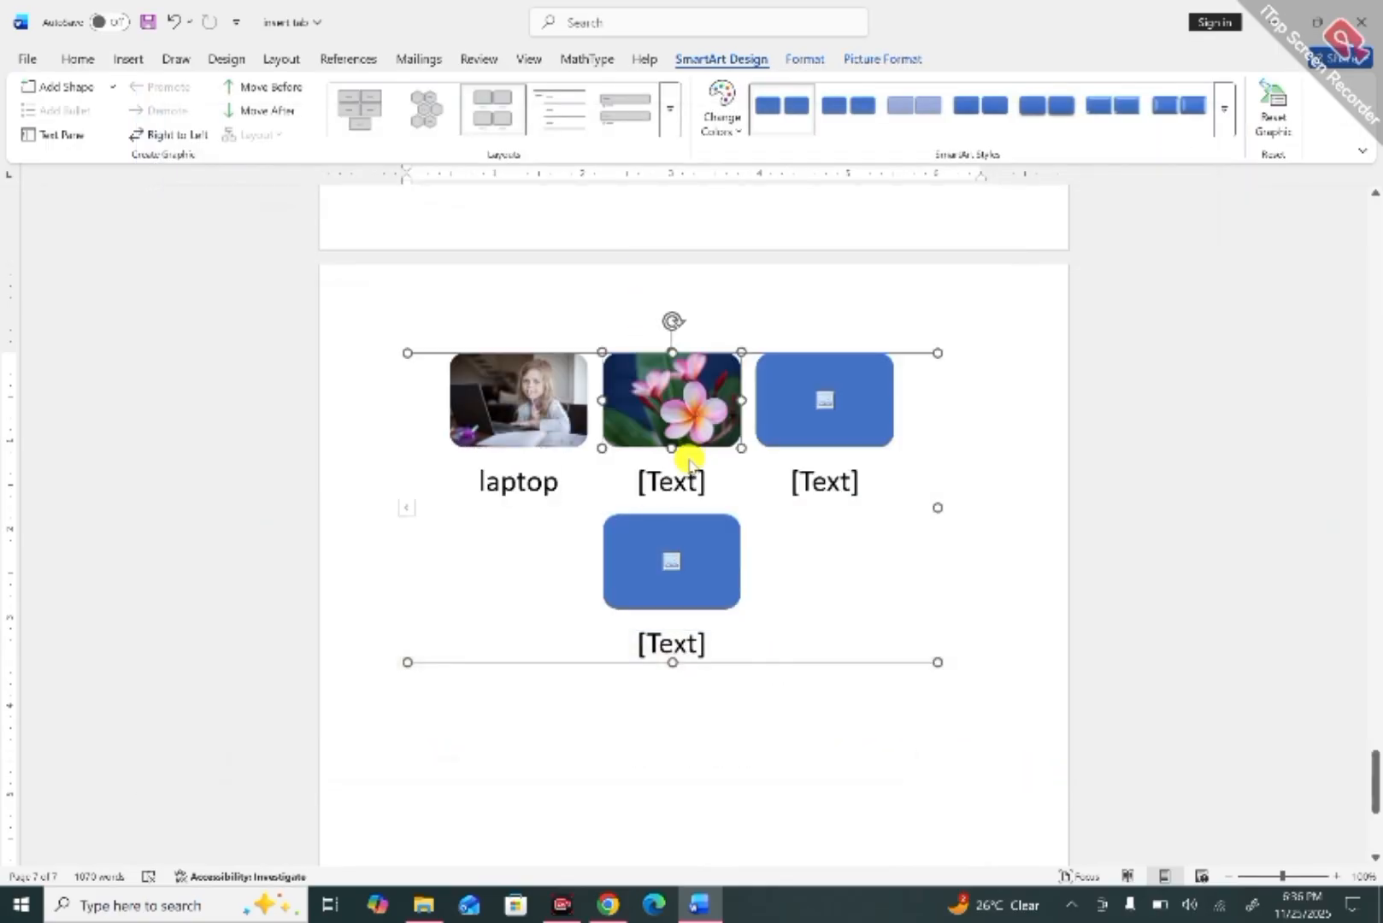
Caption the second SmartArt picture "flower".
click(674, 481)
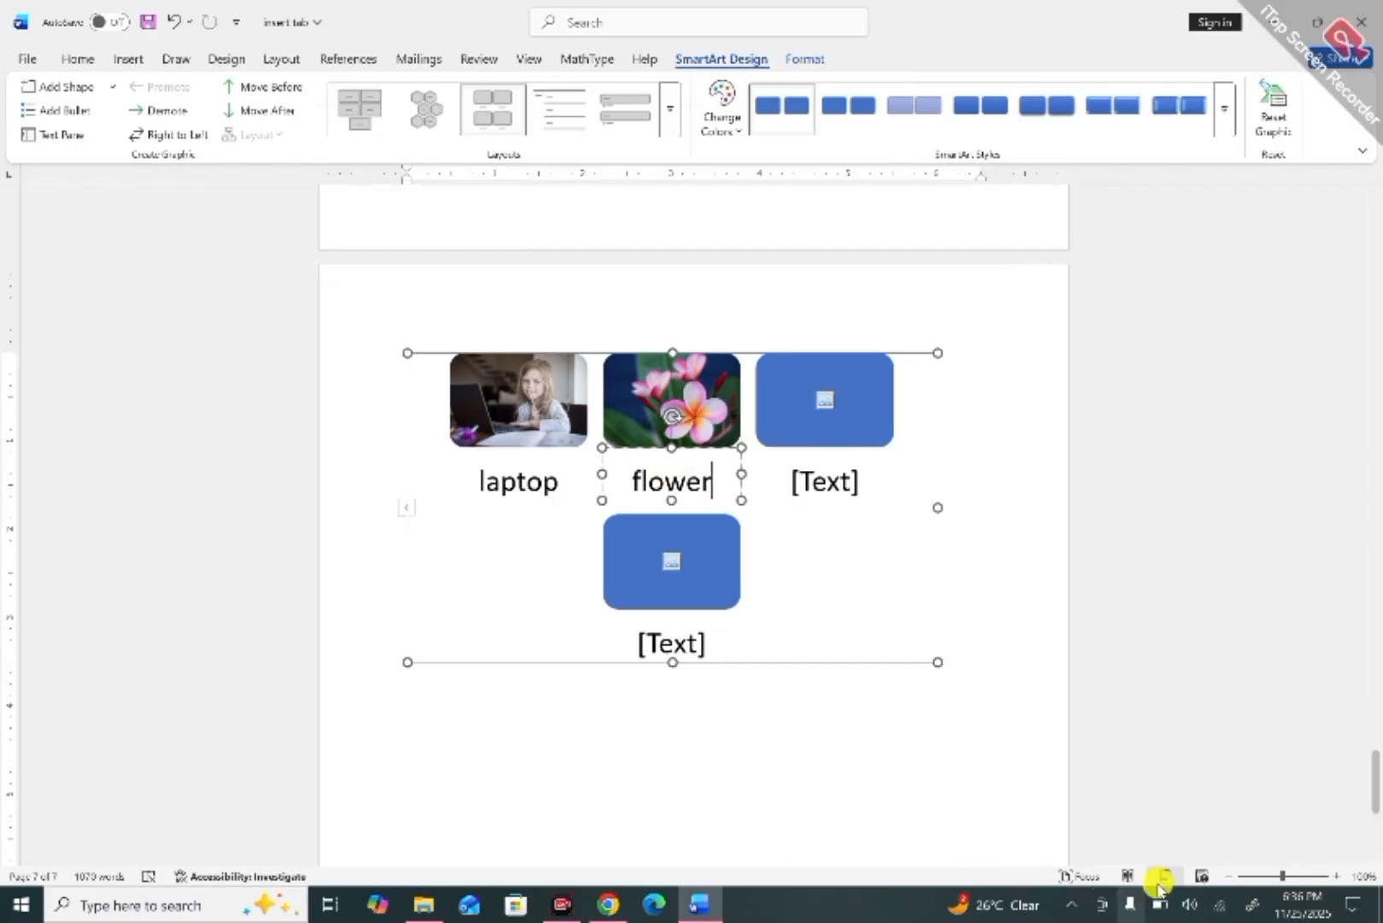
Fill the third SmartArt picture shape with the wooden block tower stock image found by searching "toys" and caption it "toys".
click(823, 400)
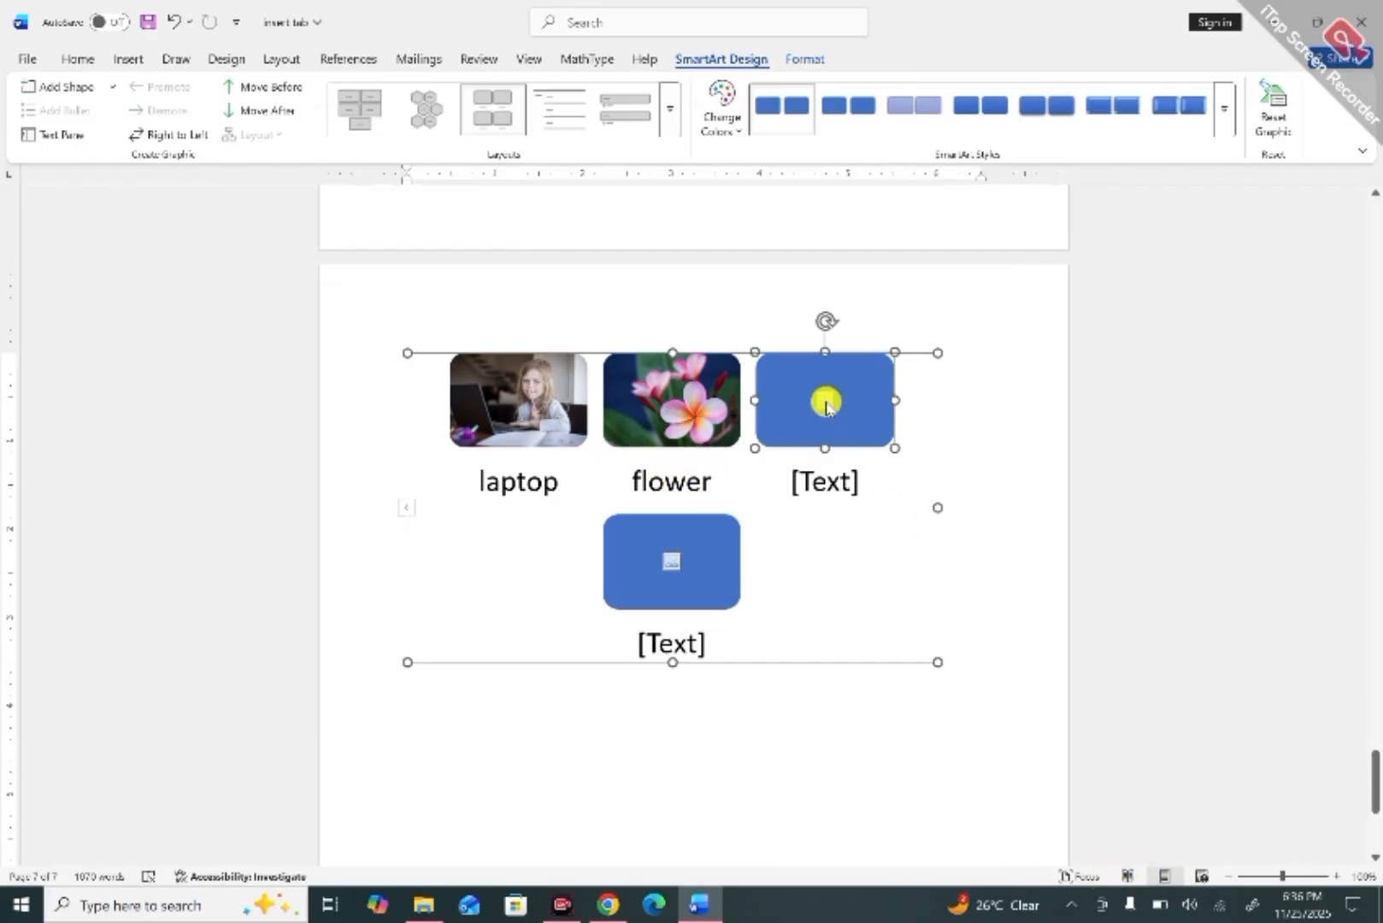
click(825, 403)
click(583, 473)
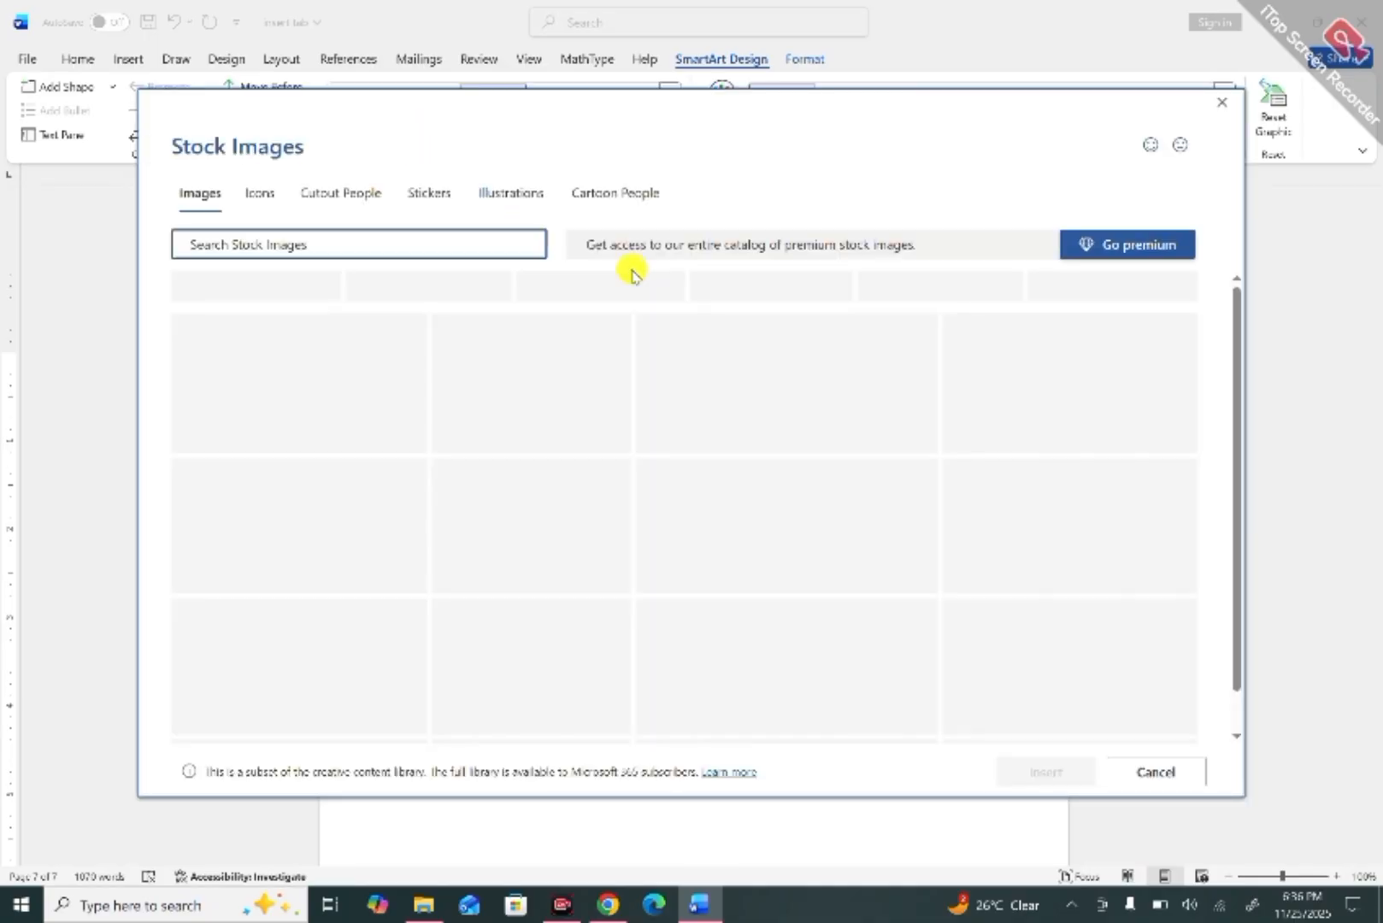
click(508, 243)
text(toys)
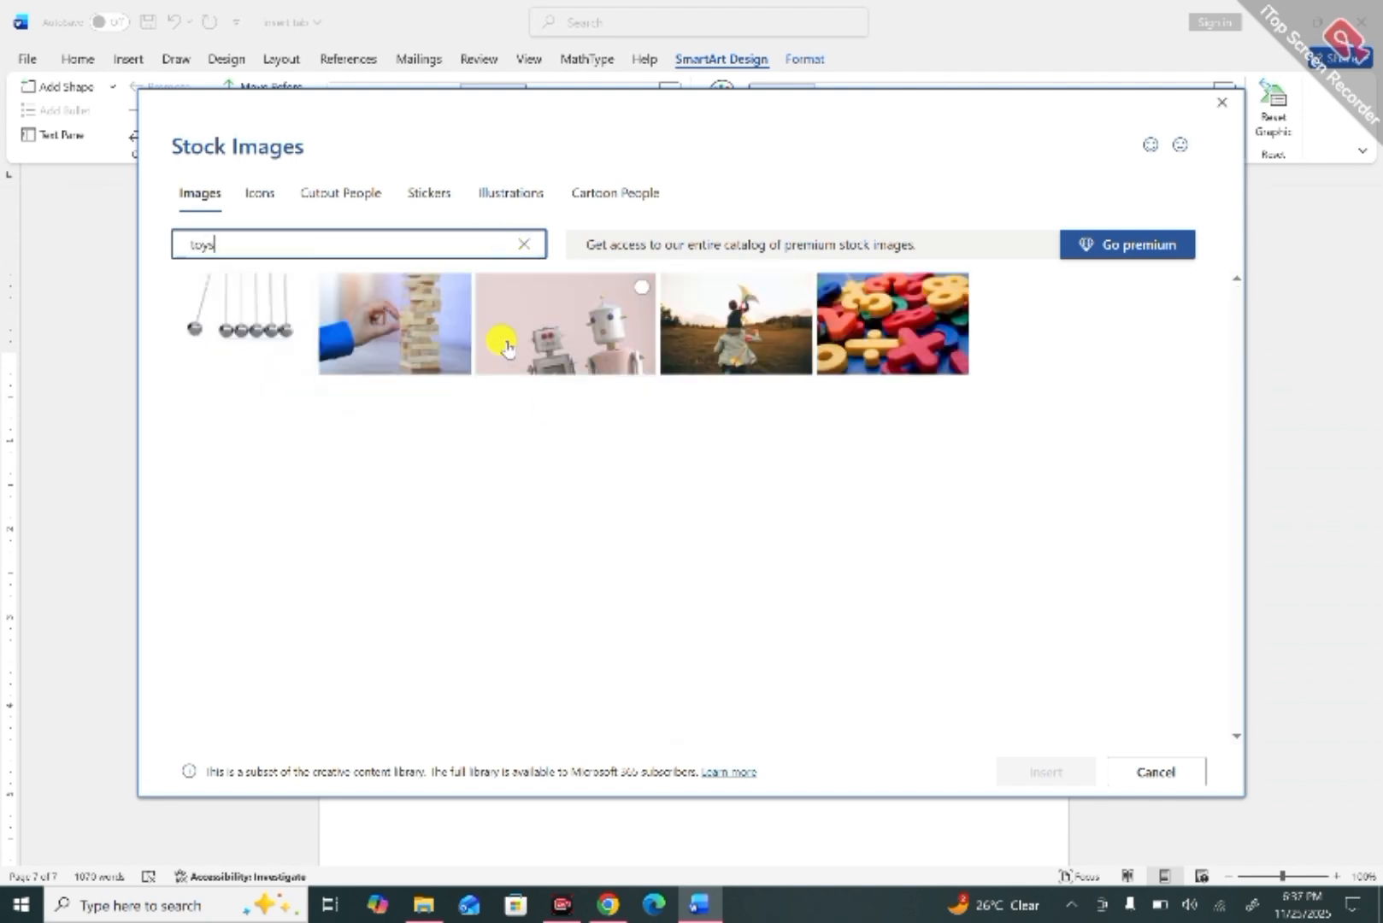
click(417, 329)
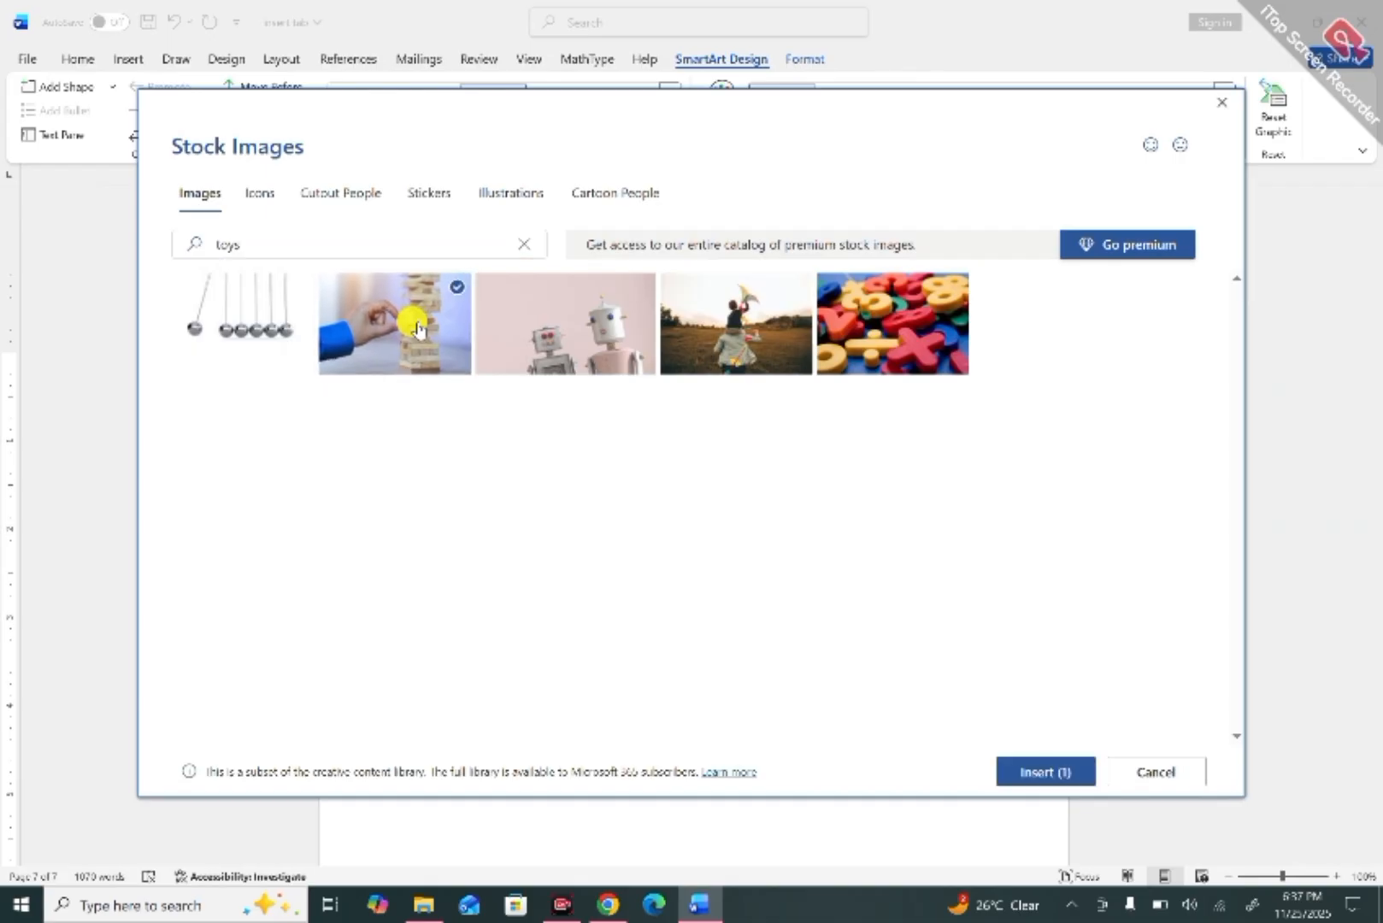
click(1057, 772)
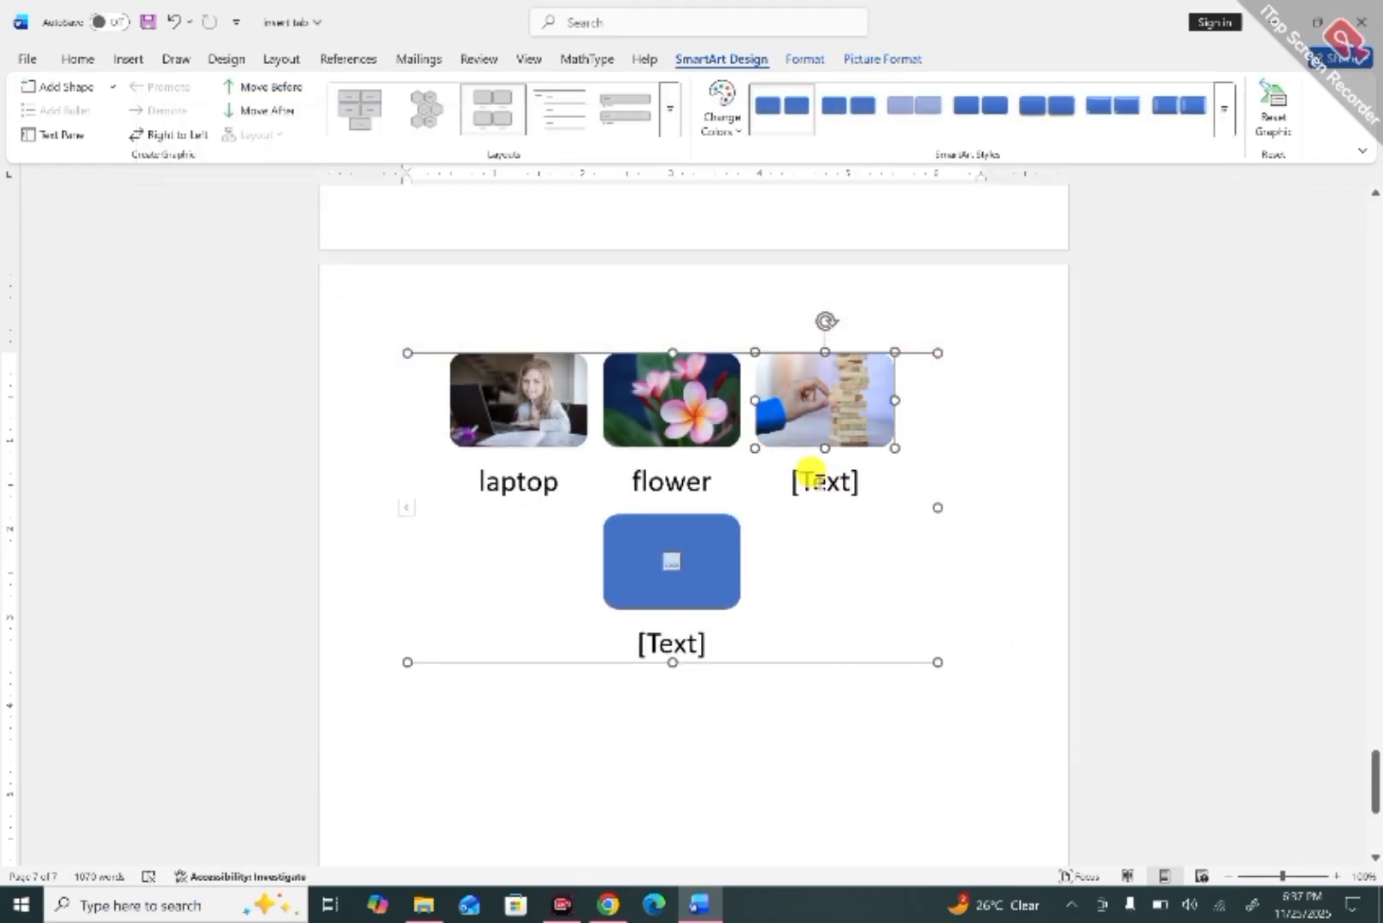
click(819, 481)
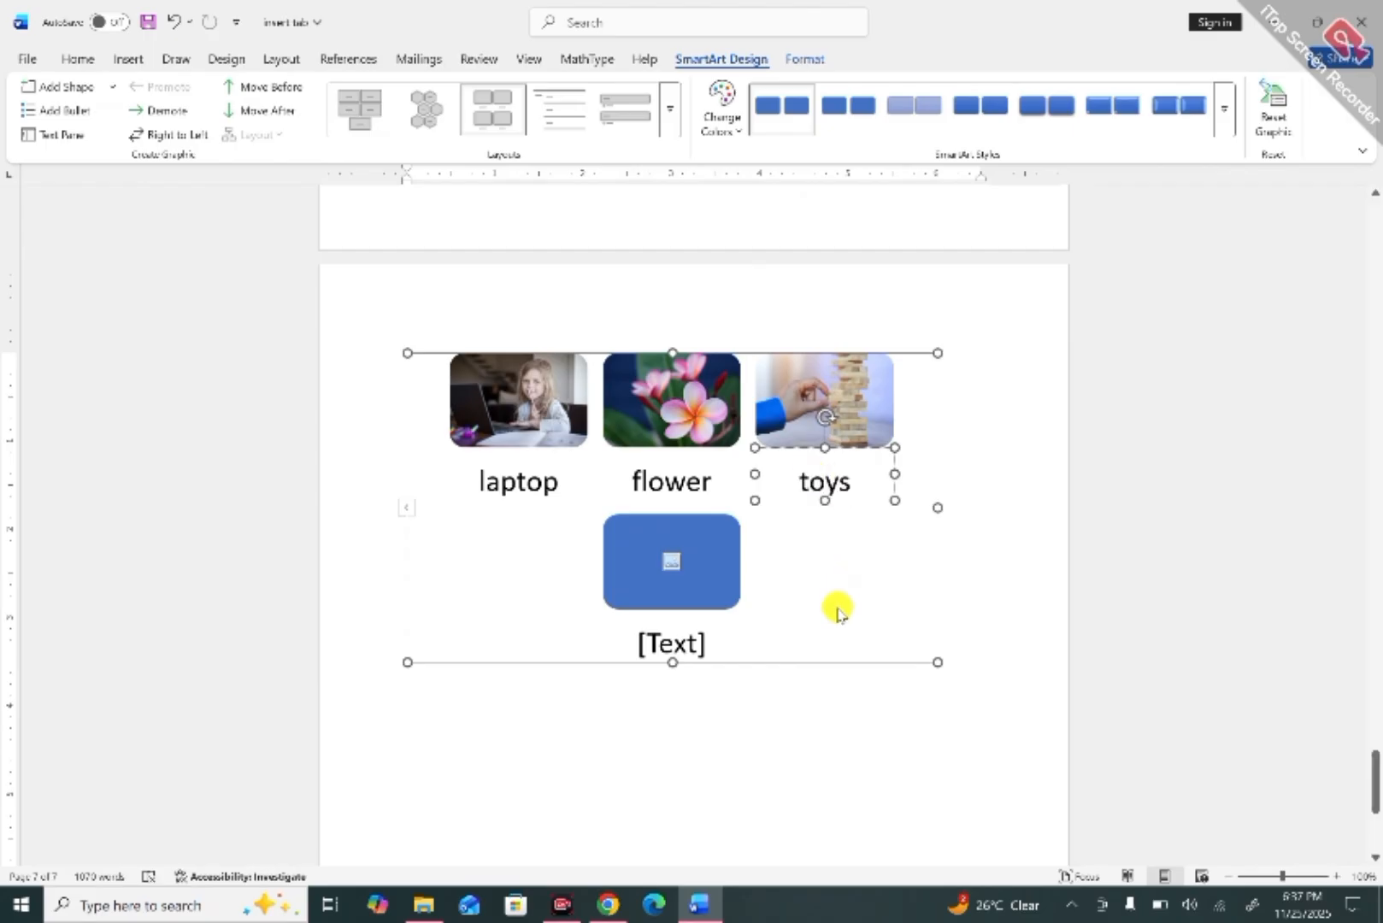
Fill the fourth SmartArt picture shape with the stopwatch stock image and caption it "stopwatch".
click(665, 557)
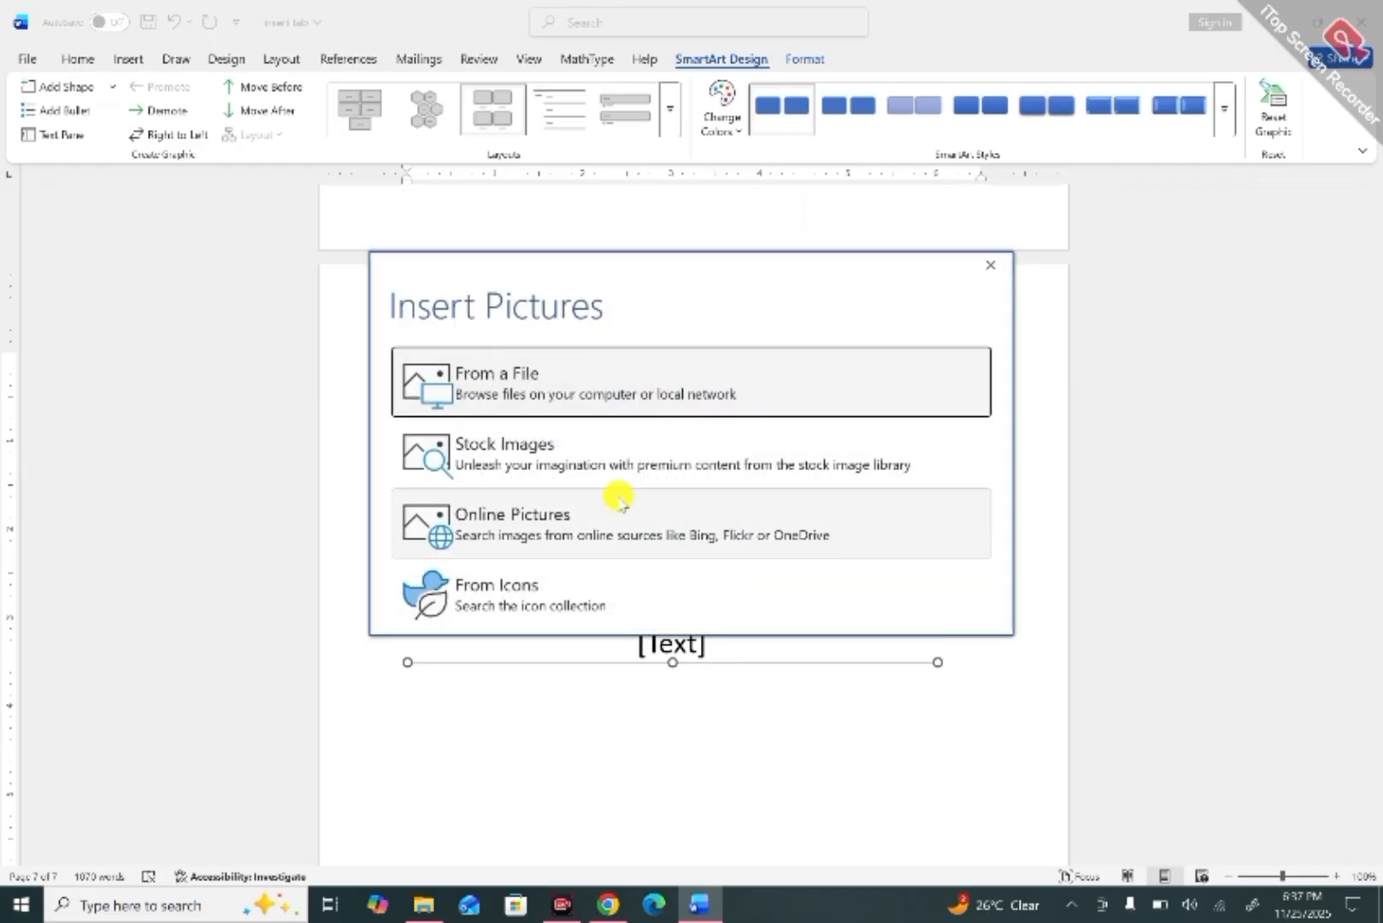
click(569, 454)
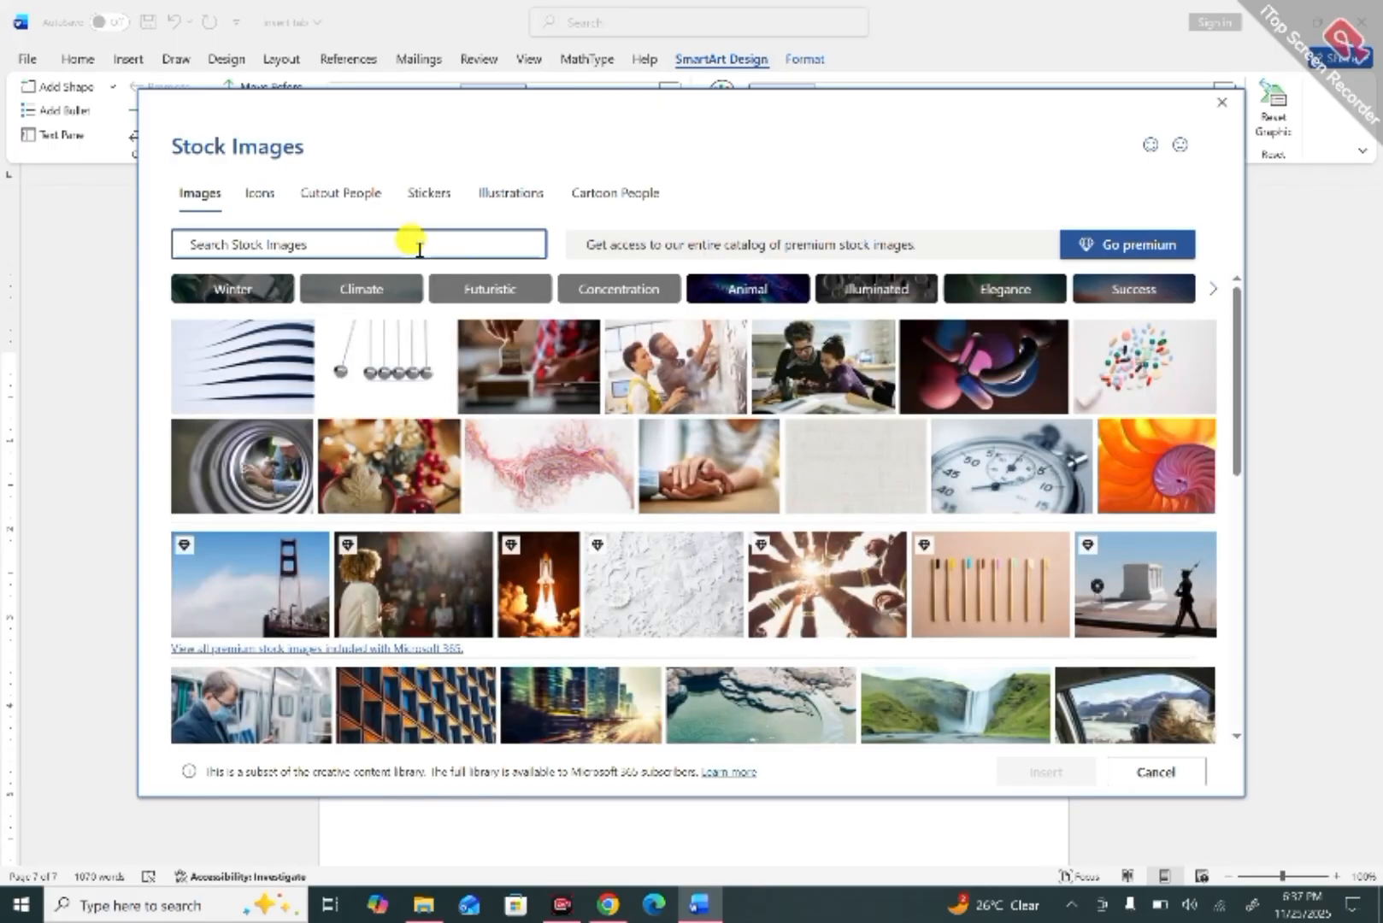
click(1001, 463)
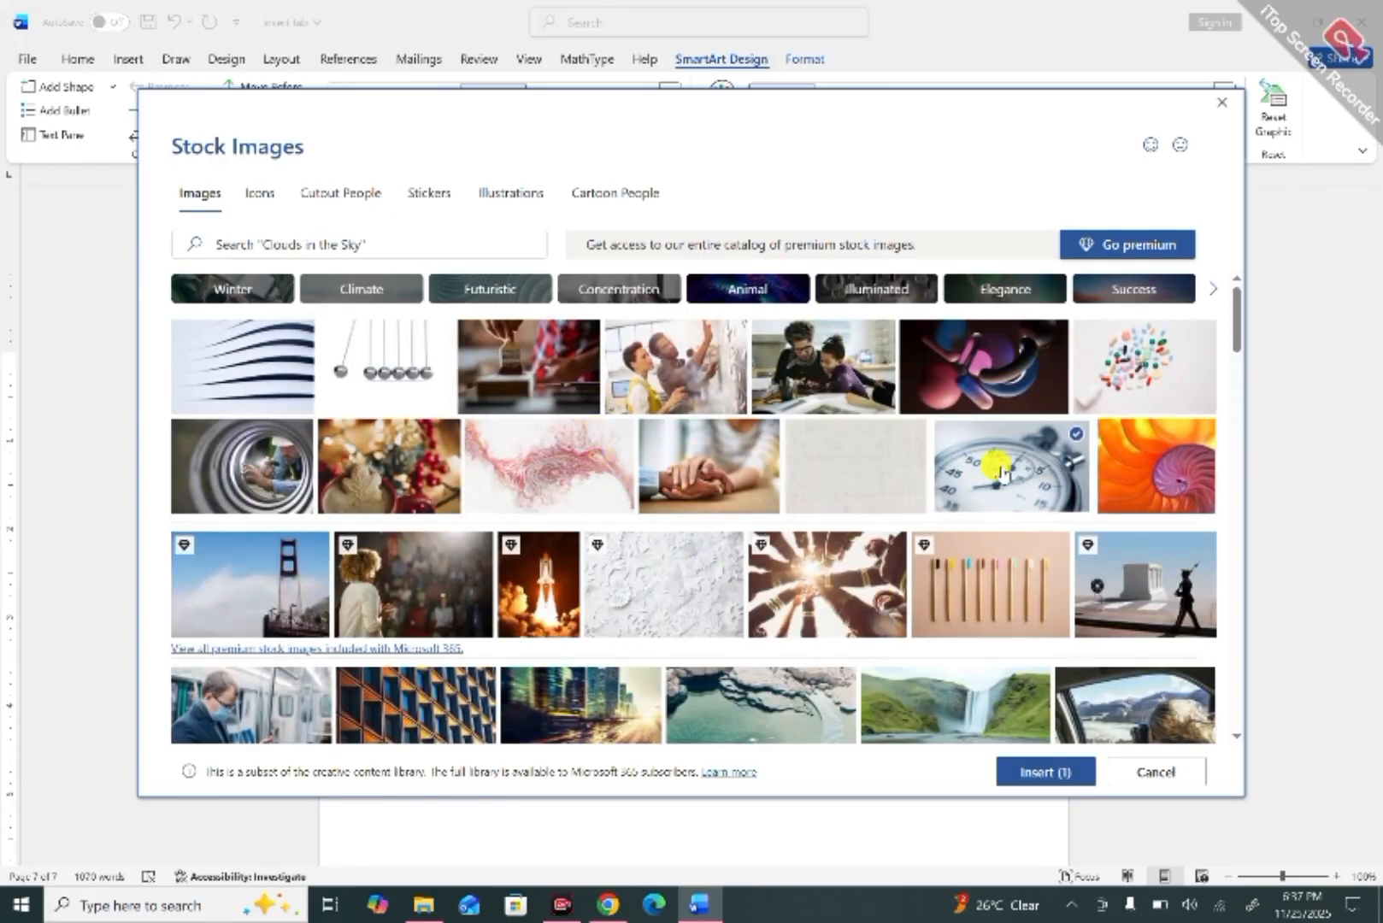
click(1022, 769)
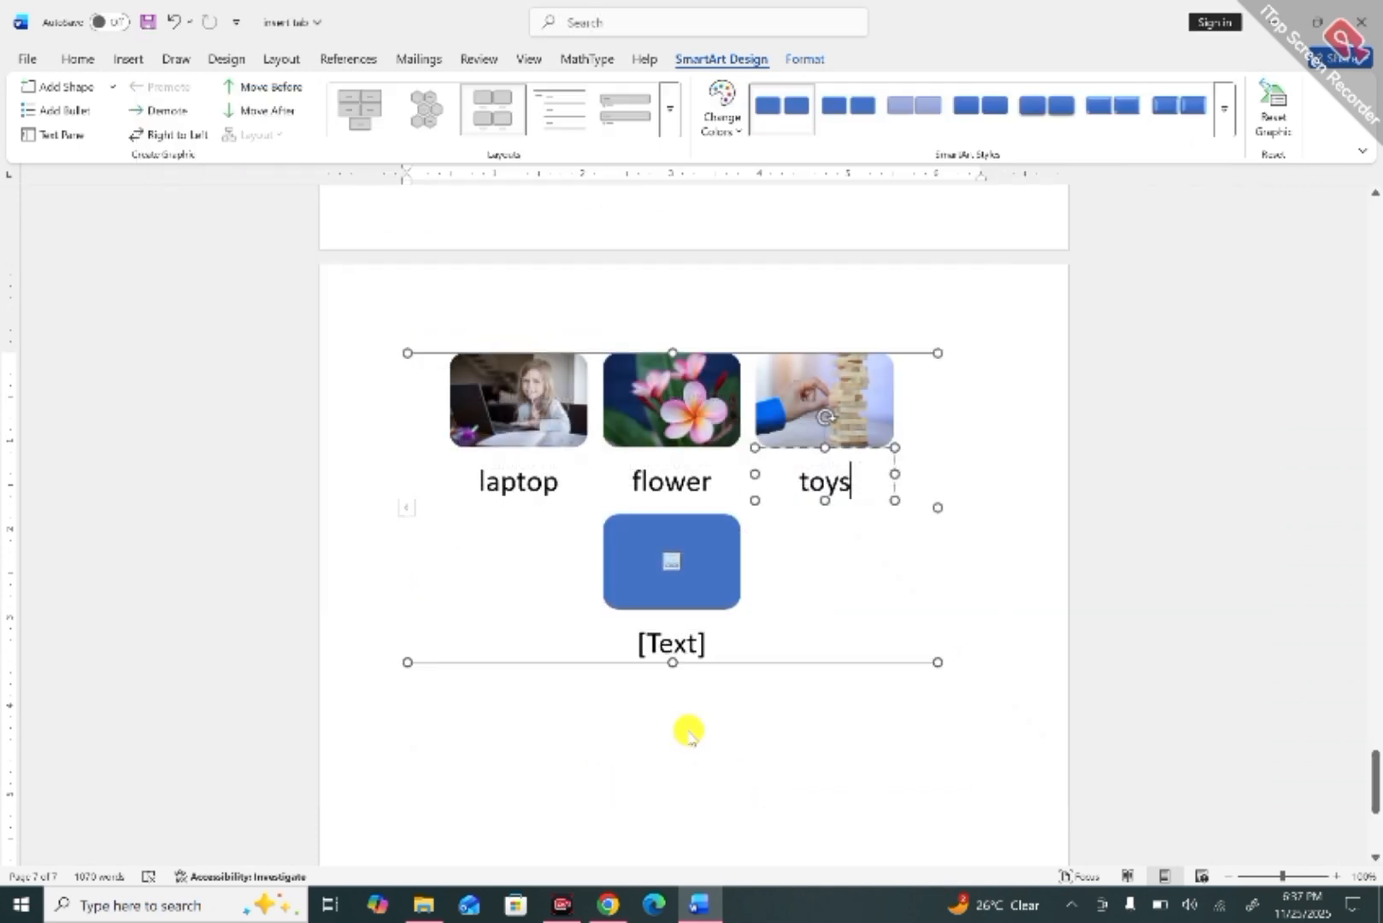
click(663, 646)
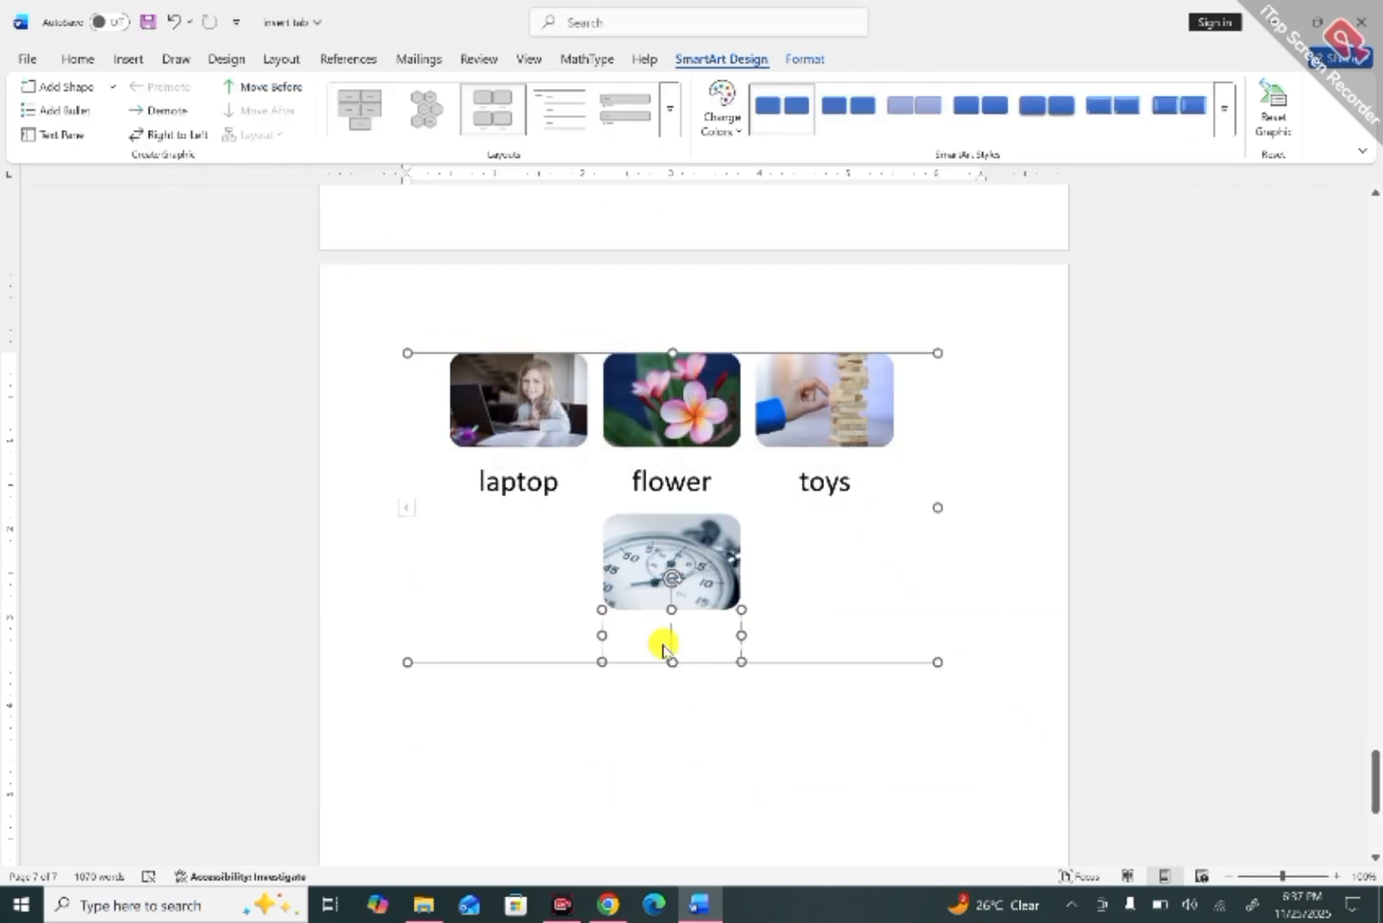
text(stop)
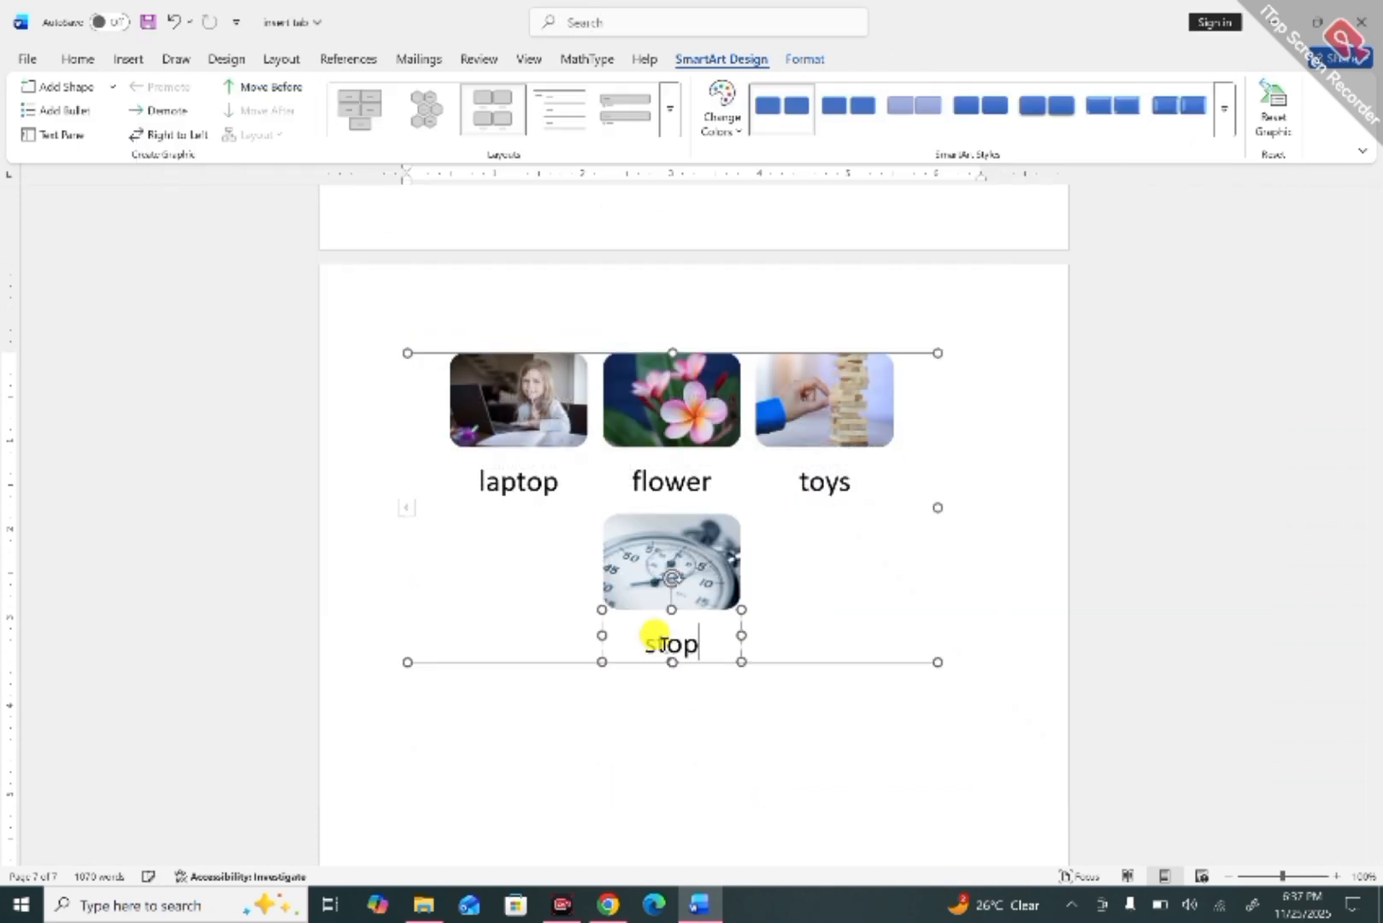
text(watch)
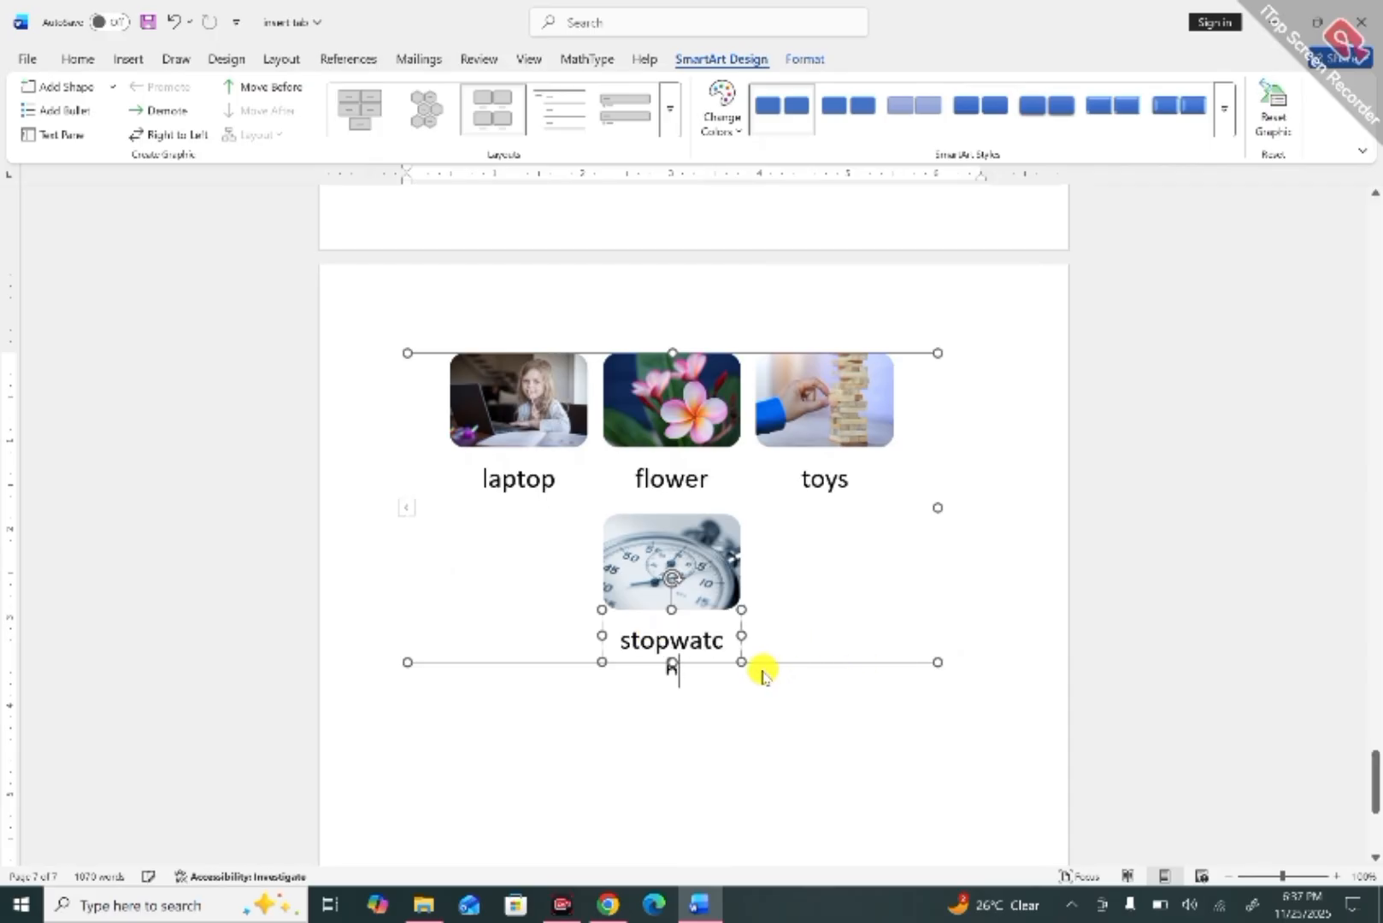
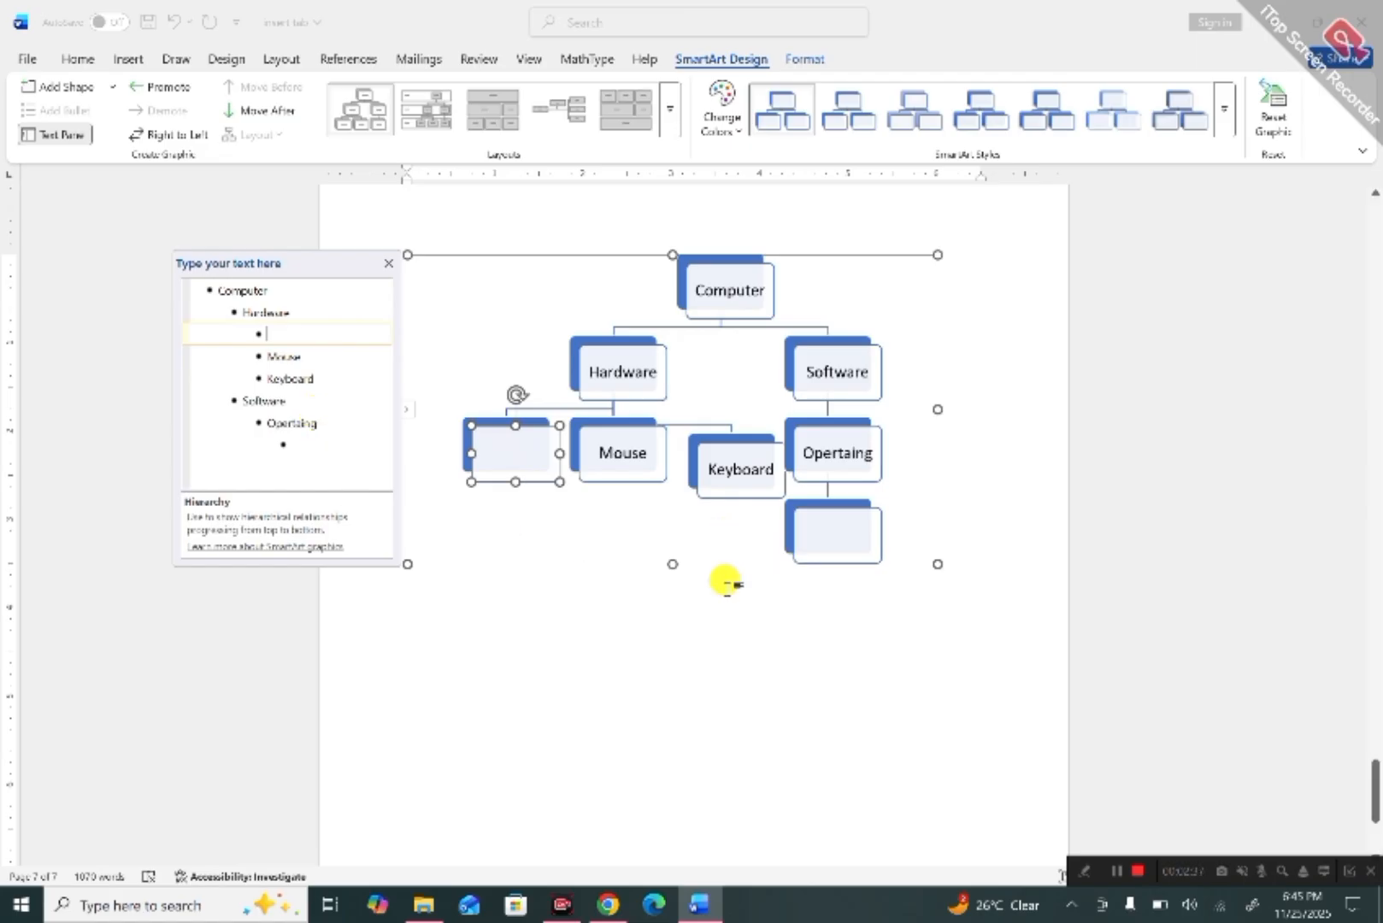
Delete the empty bullet under Hardware in the hierarchy SmartArt's text outline and close the outline.
key(BackSpace)
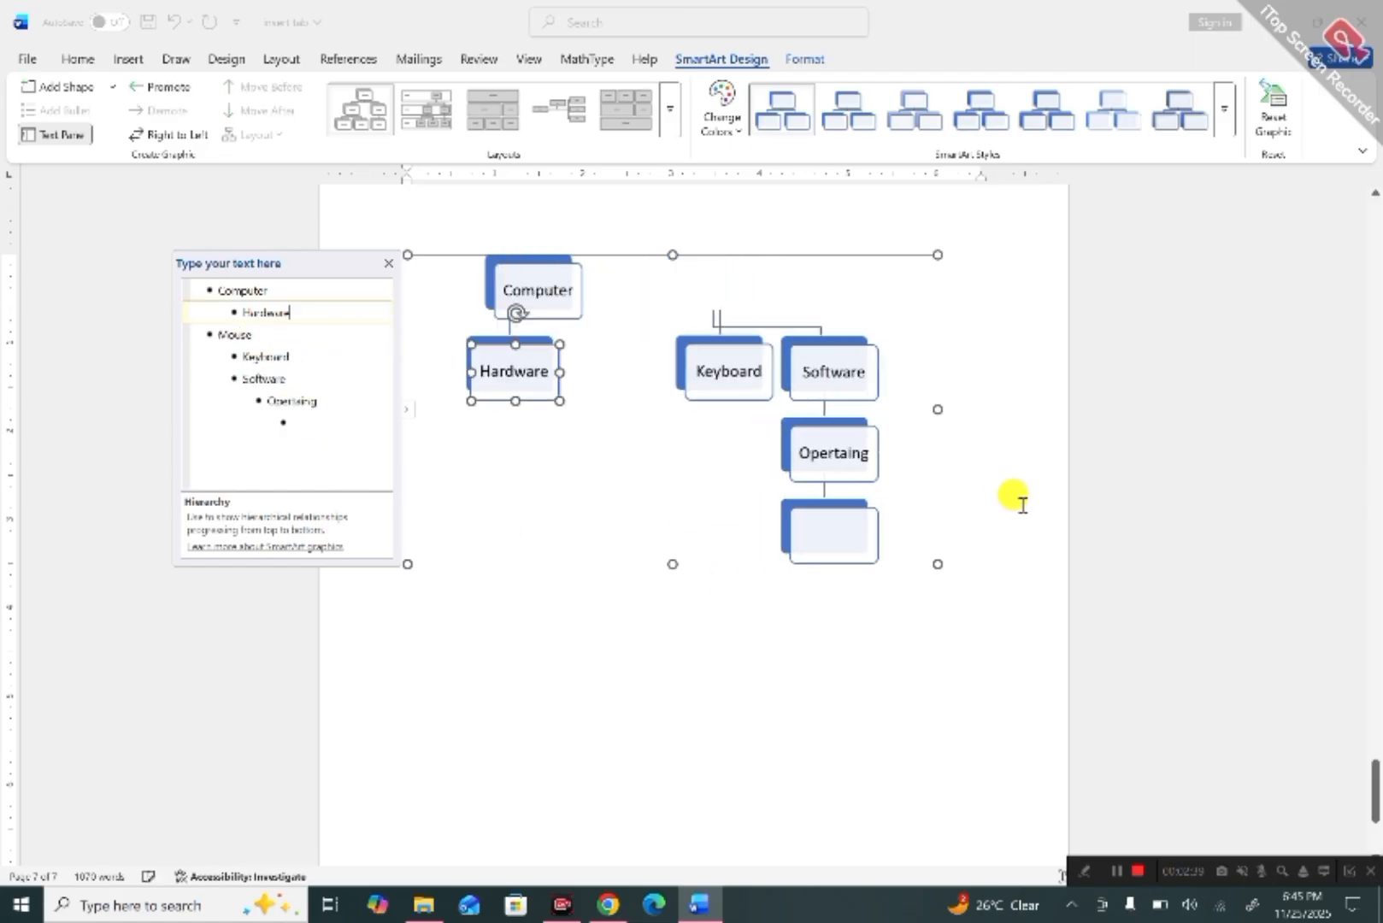
key(BackSpace)
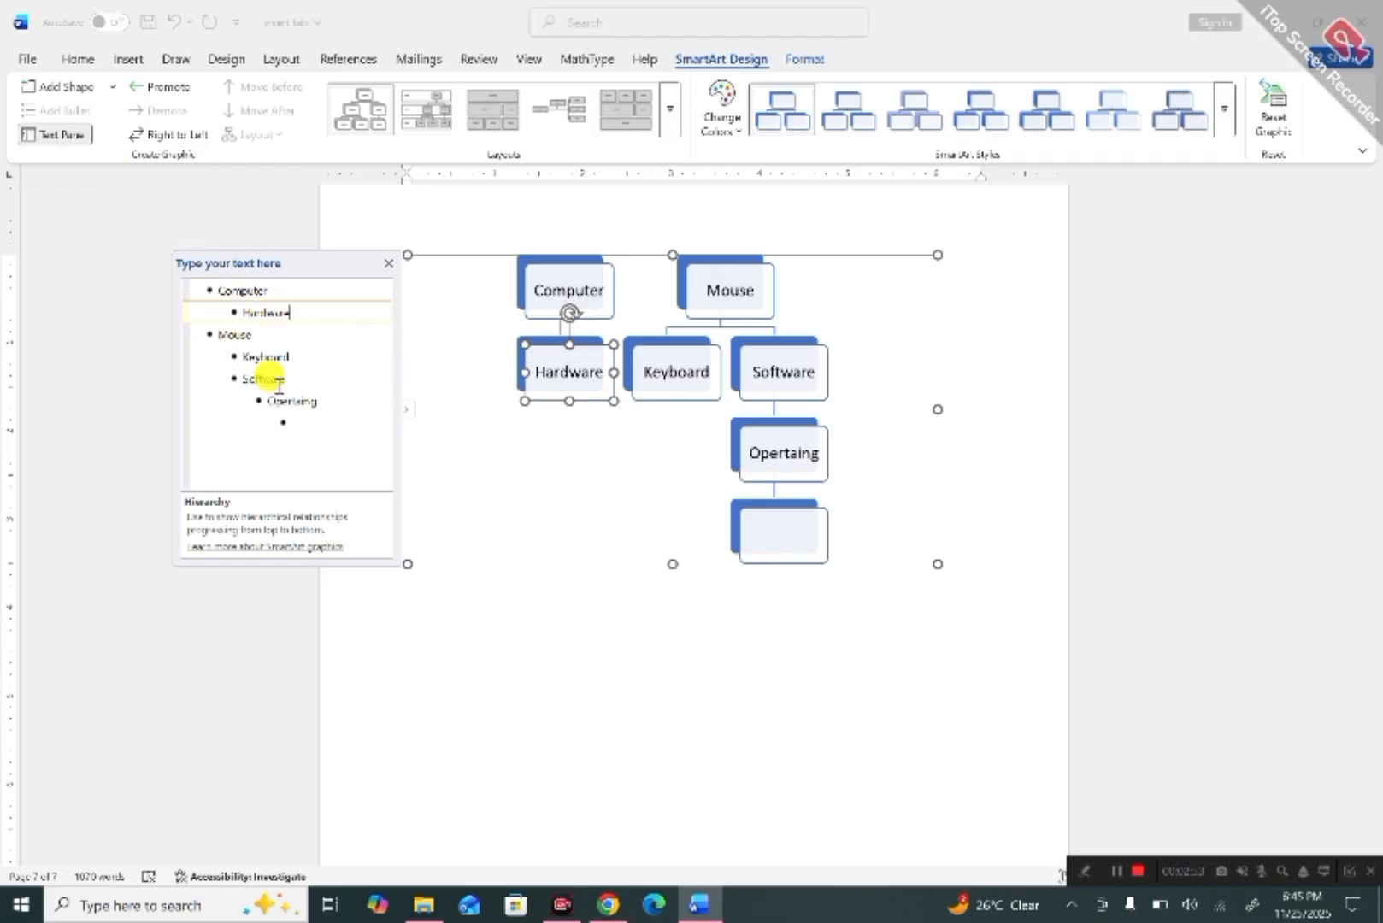
click(75, 134)
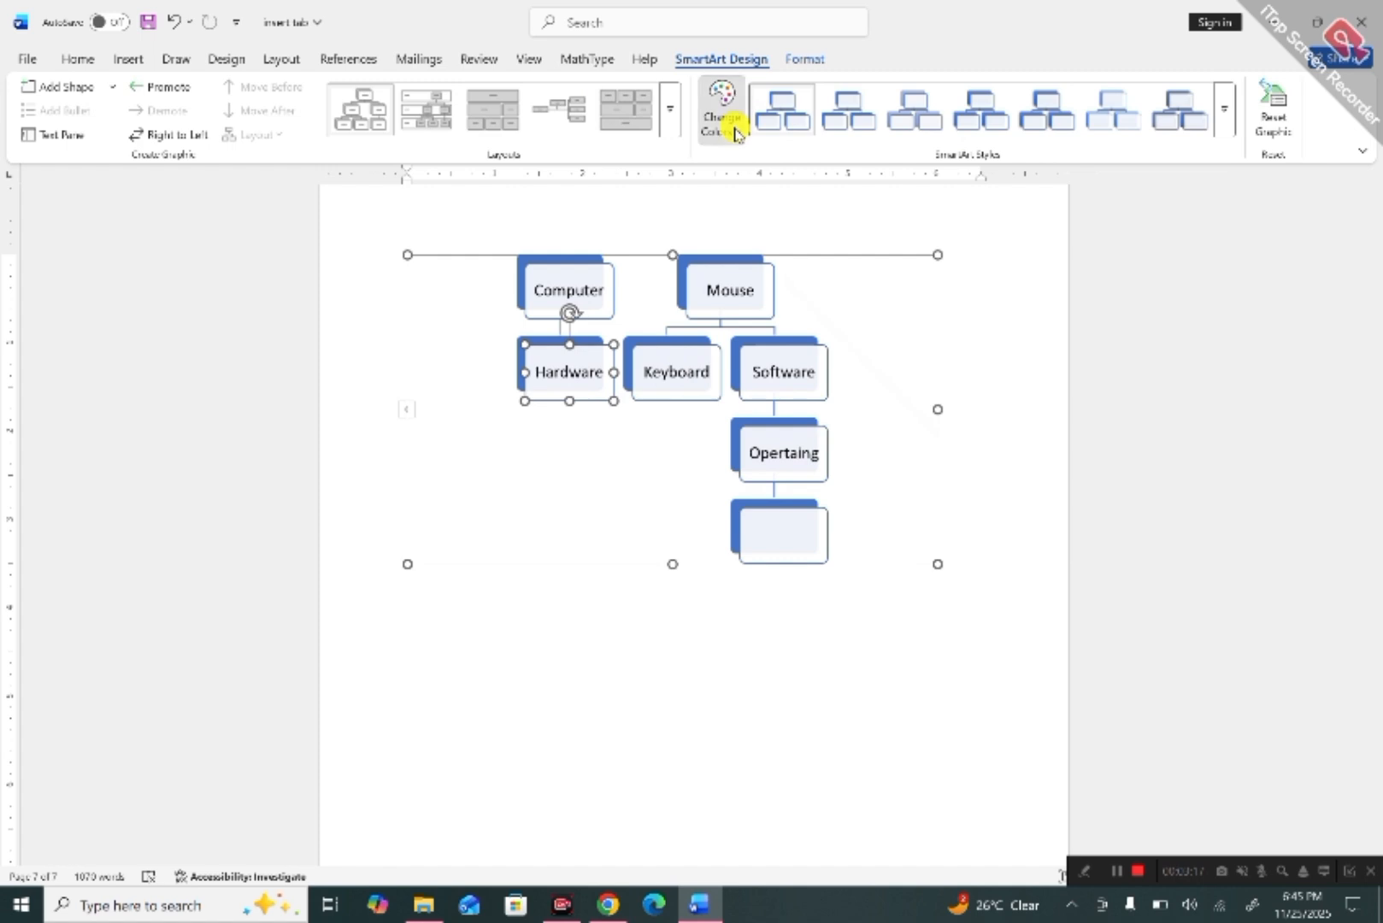
Recolour the hierarchy SmartArt with the Colorful orange, yellow, blue and green scheme and apply the Metallic Scene 3-D style.
click(733, 122)
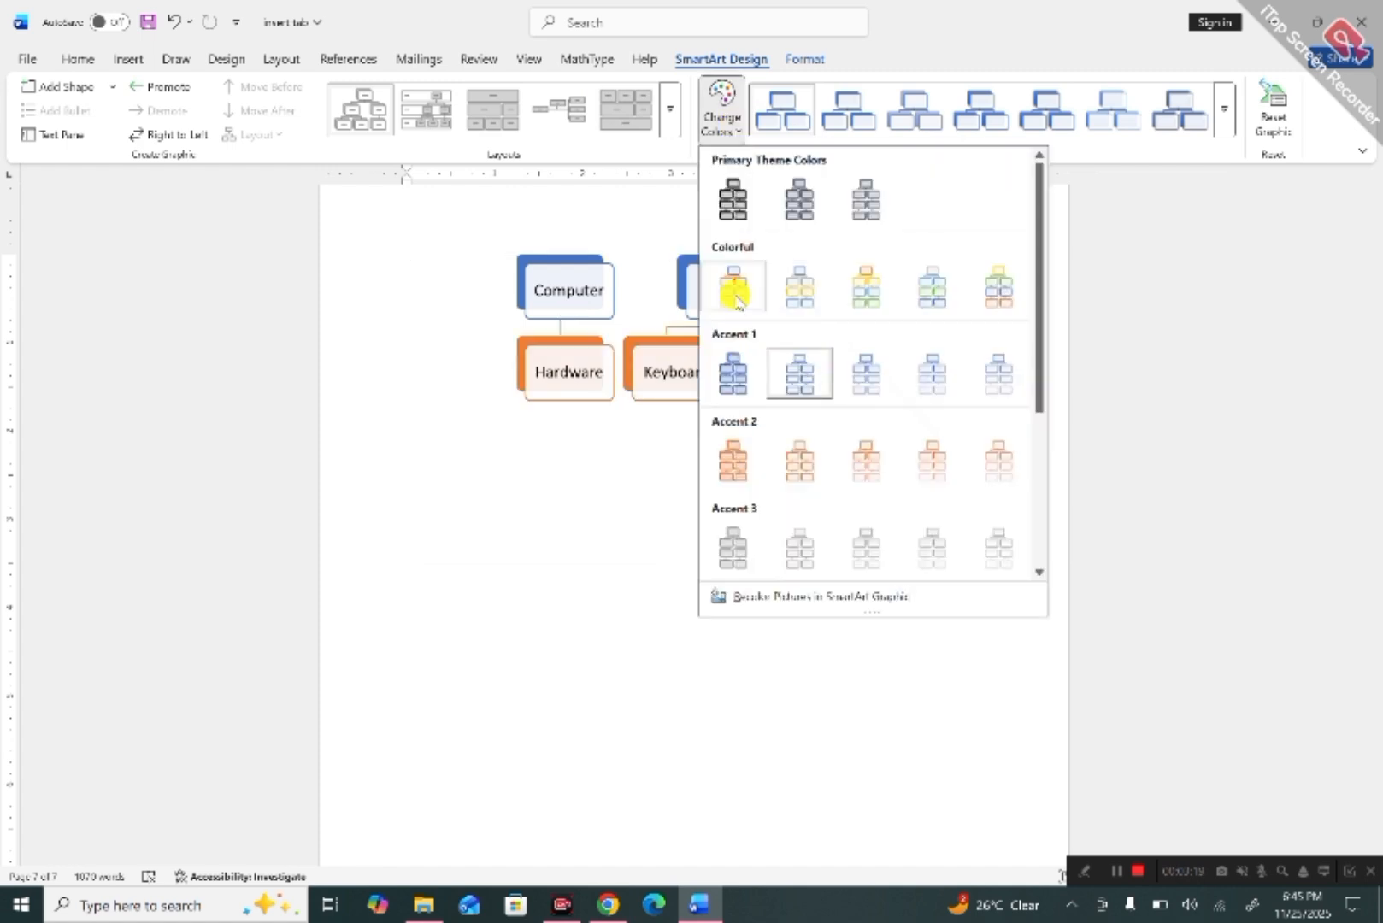
click(859, 289)
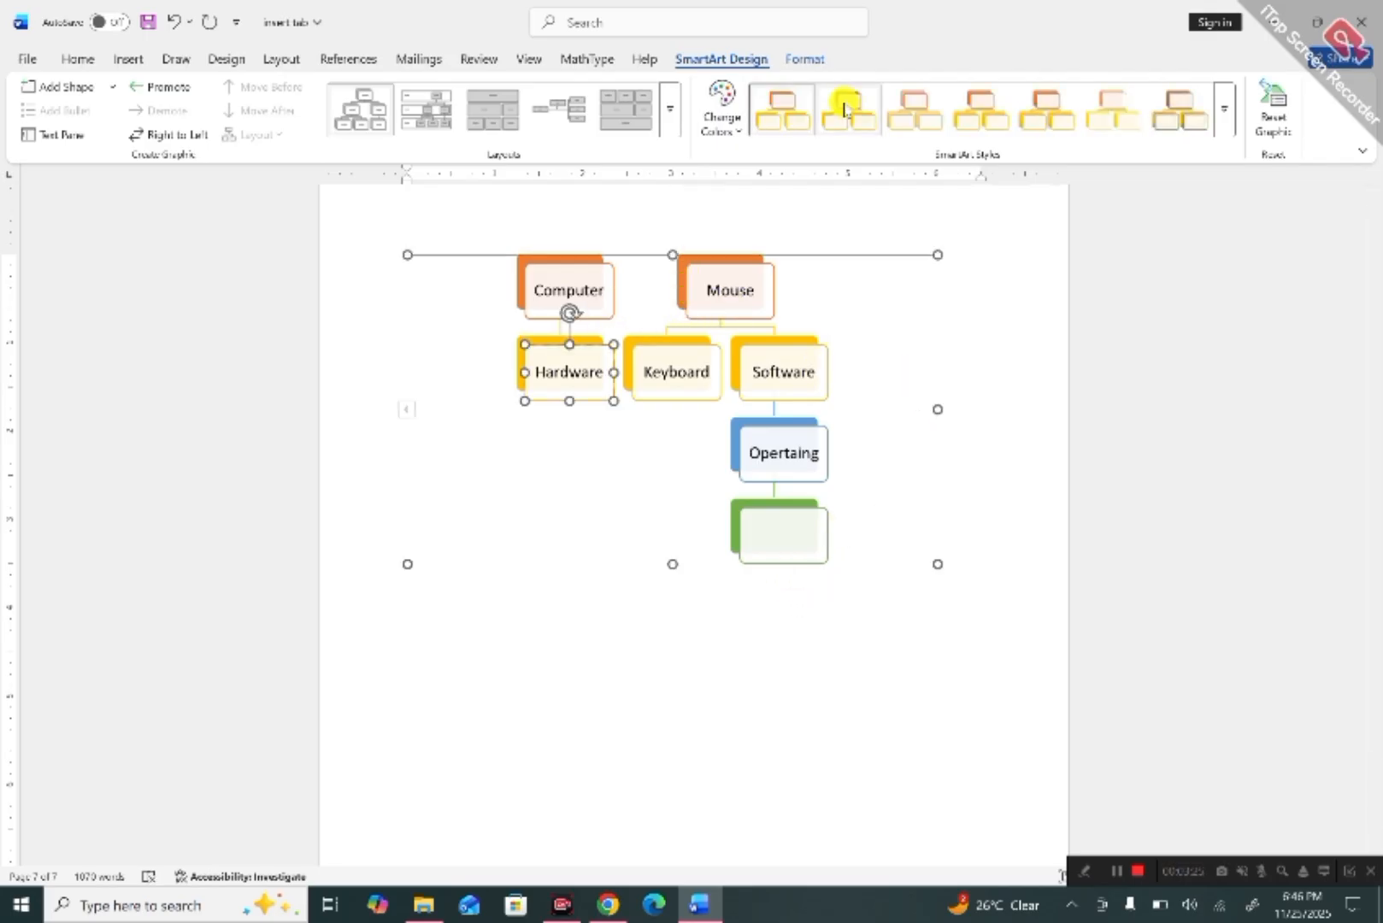
click(1224, 119)
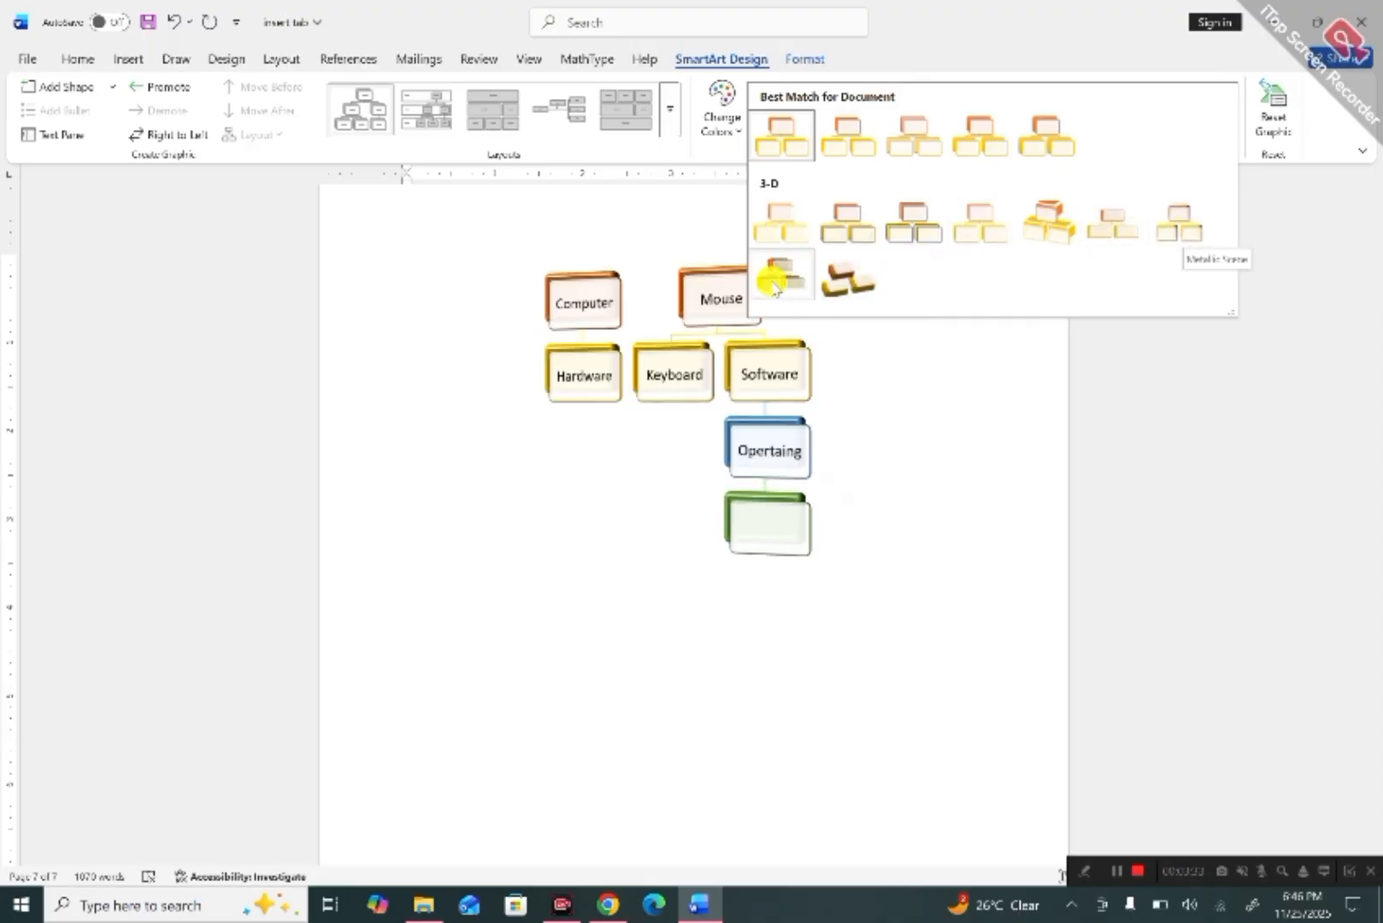
click(1179, 246)
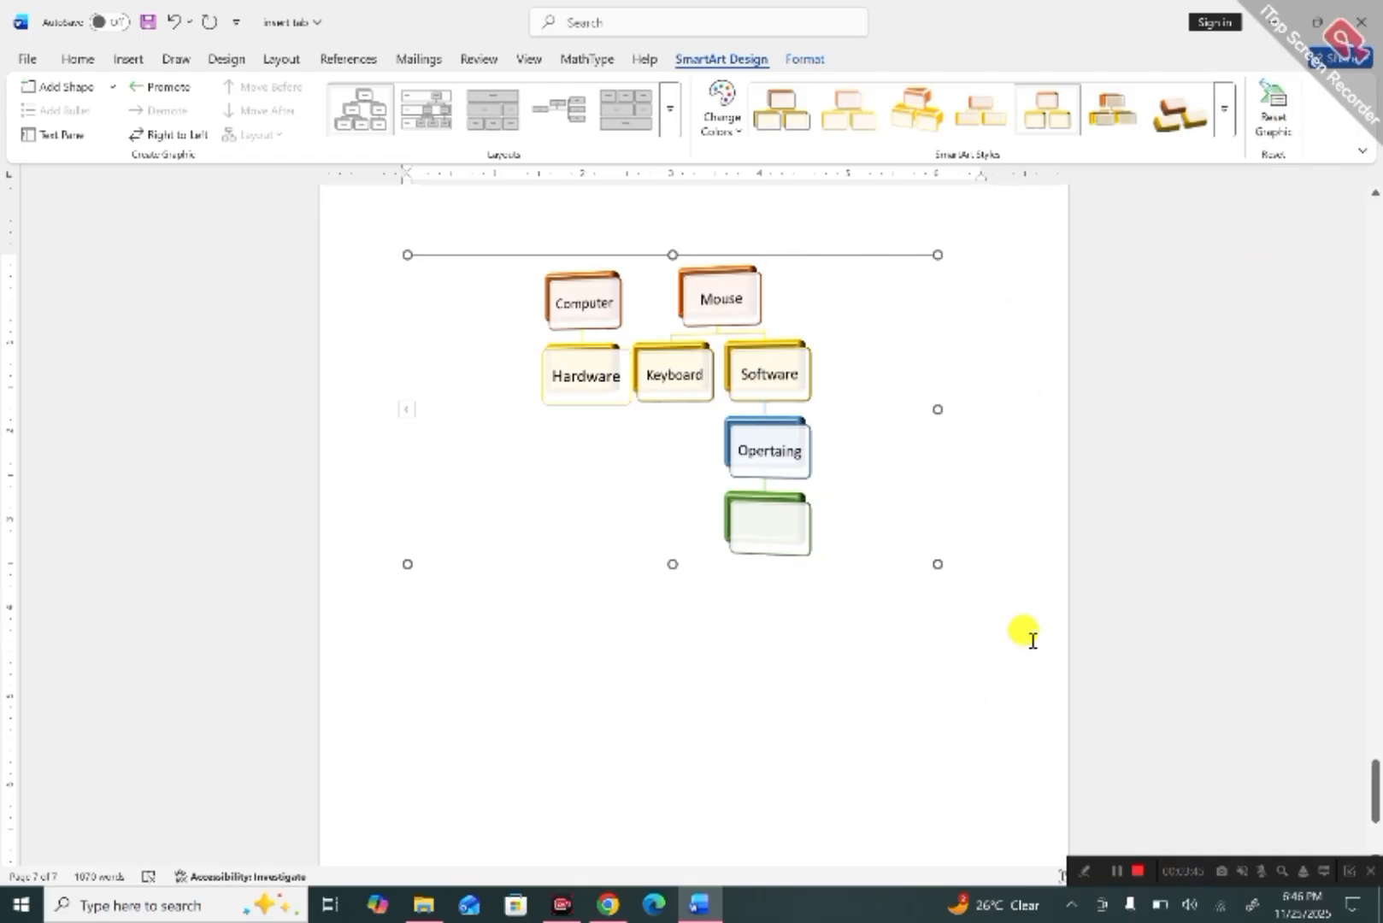
click(1118, 870)
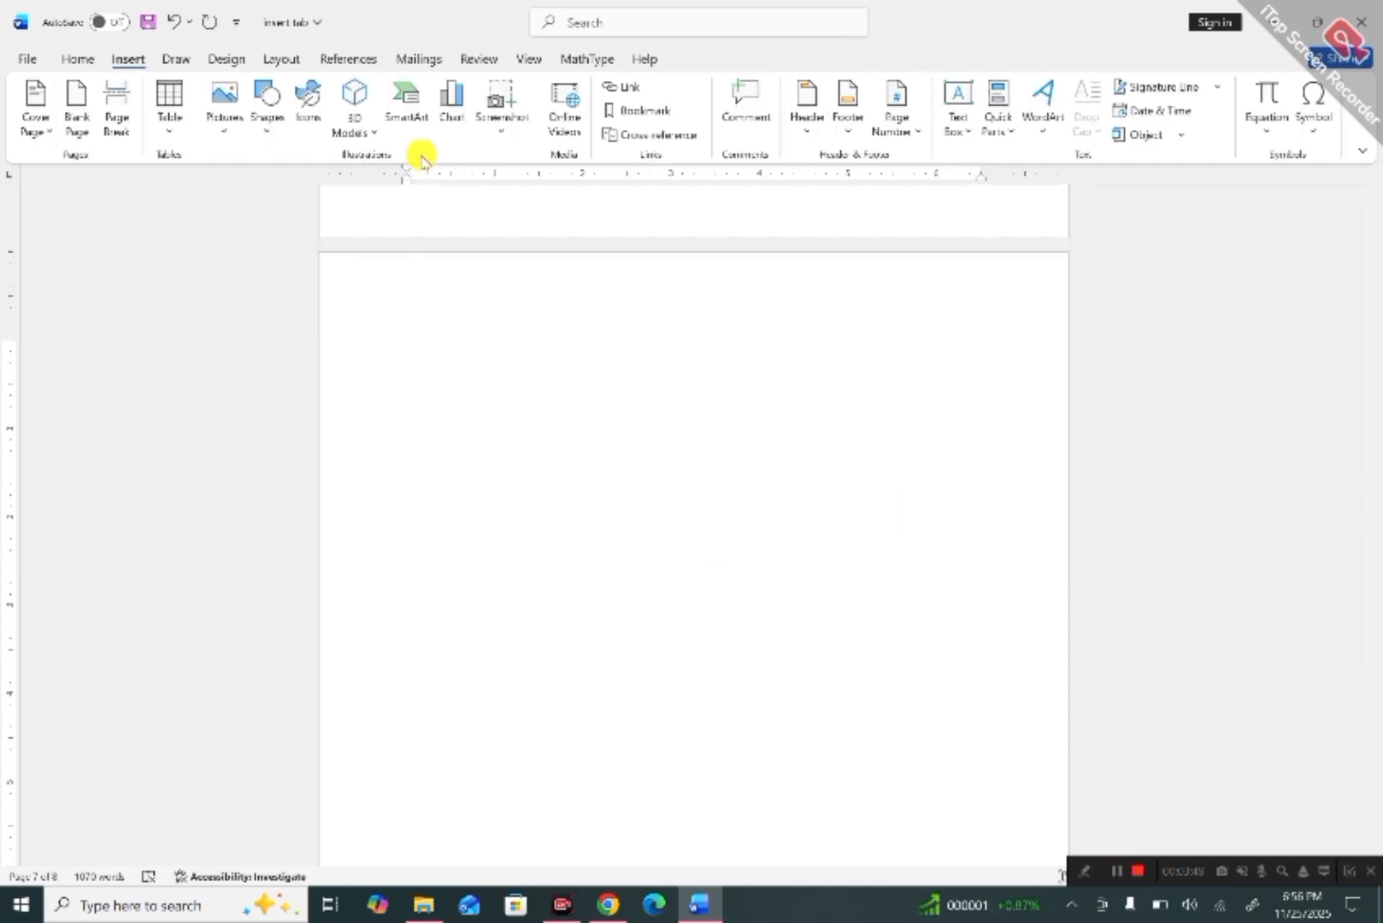
Preview the line, pie, bar and area chart types, and insert a Clustered Column chart above the hierarchy SmartArt.
click(453, 101)
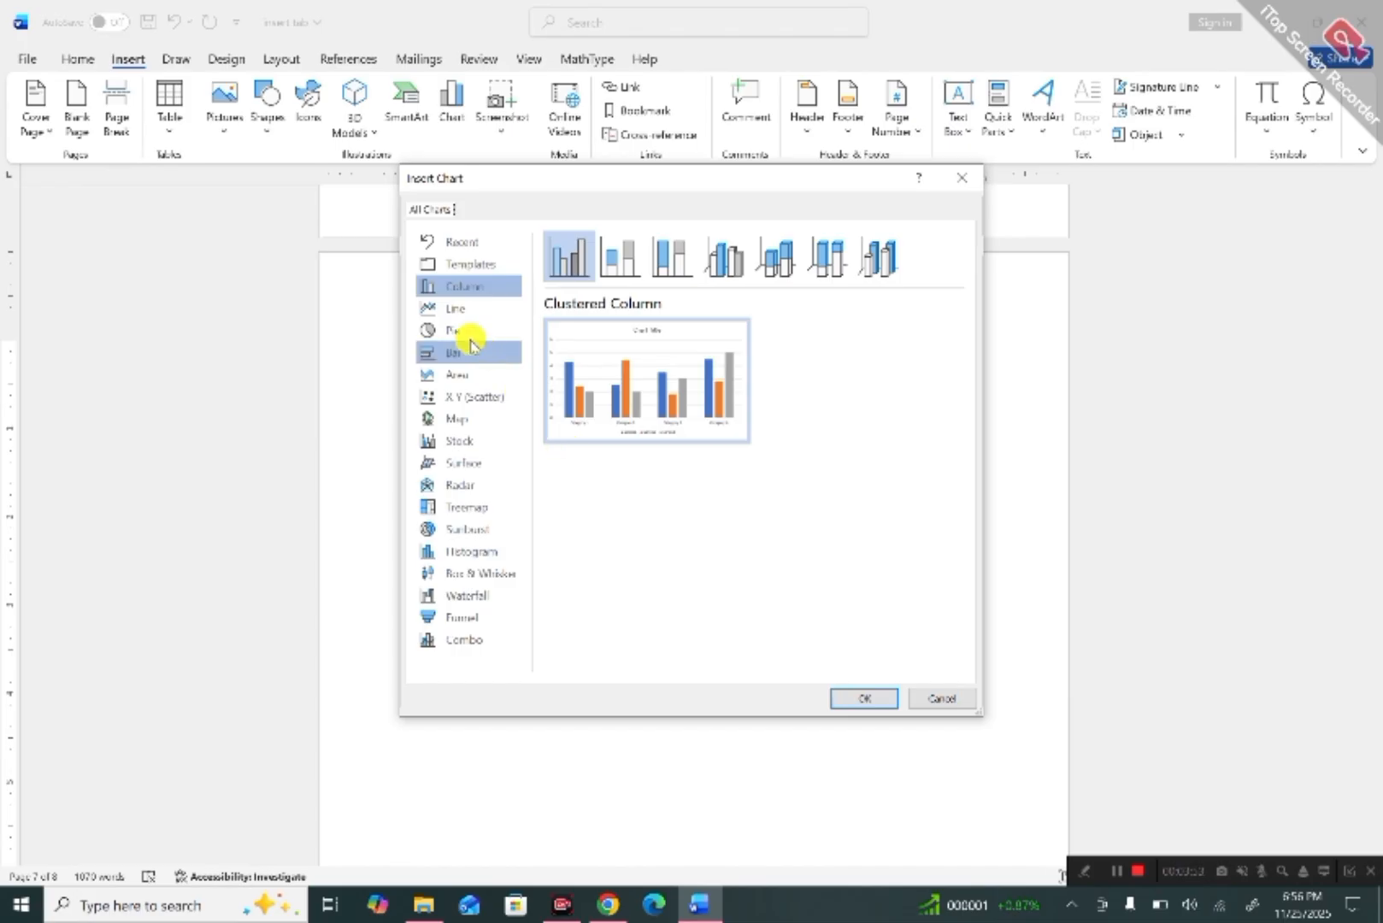
click(460, 309)
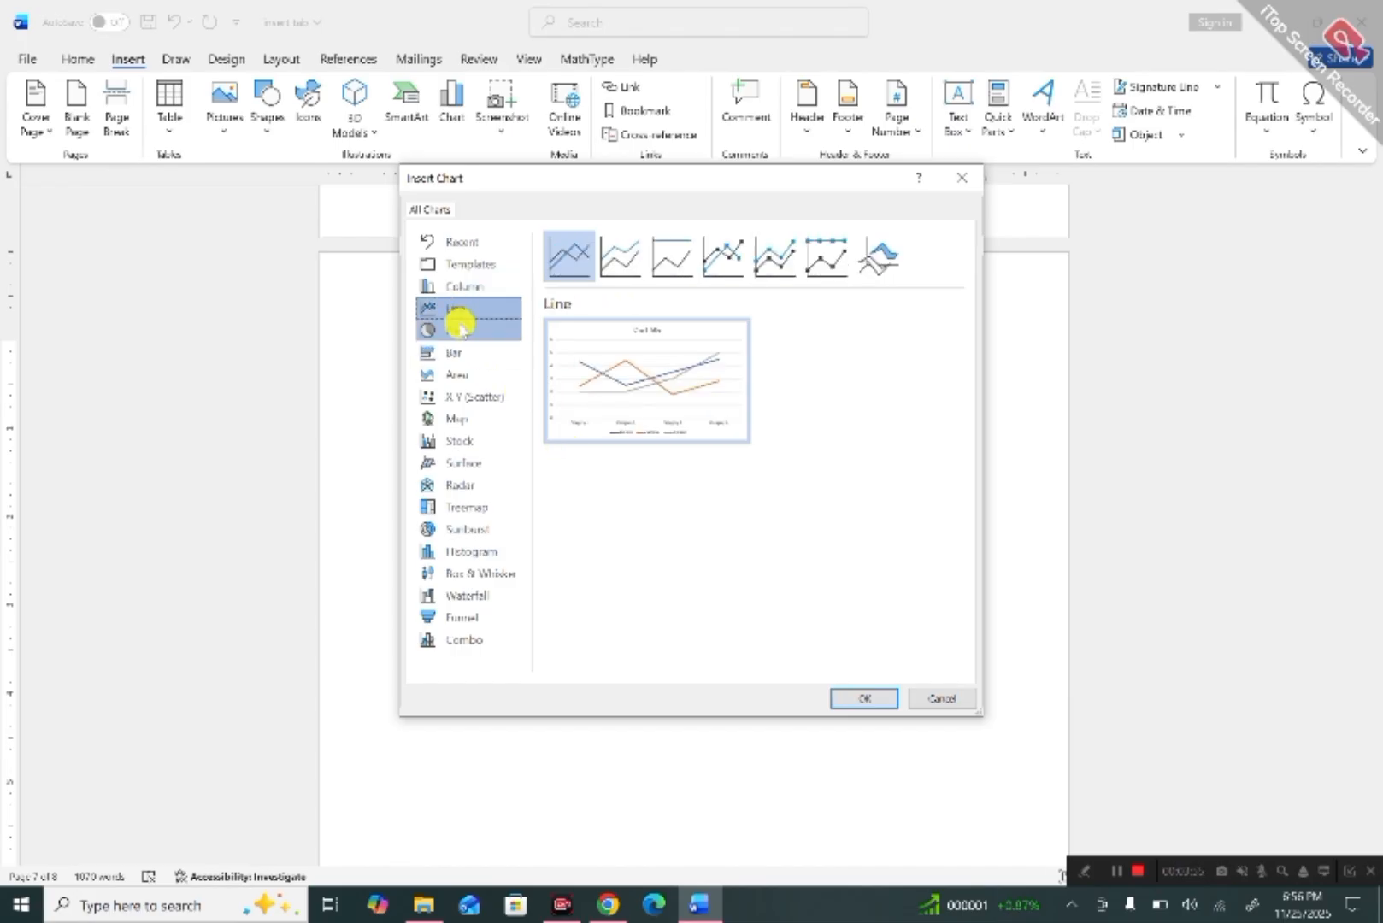
click(461, 329)
click(462, 350)
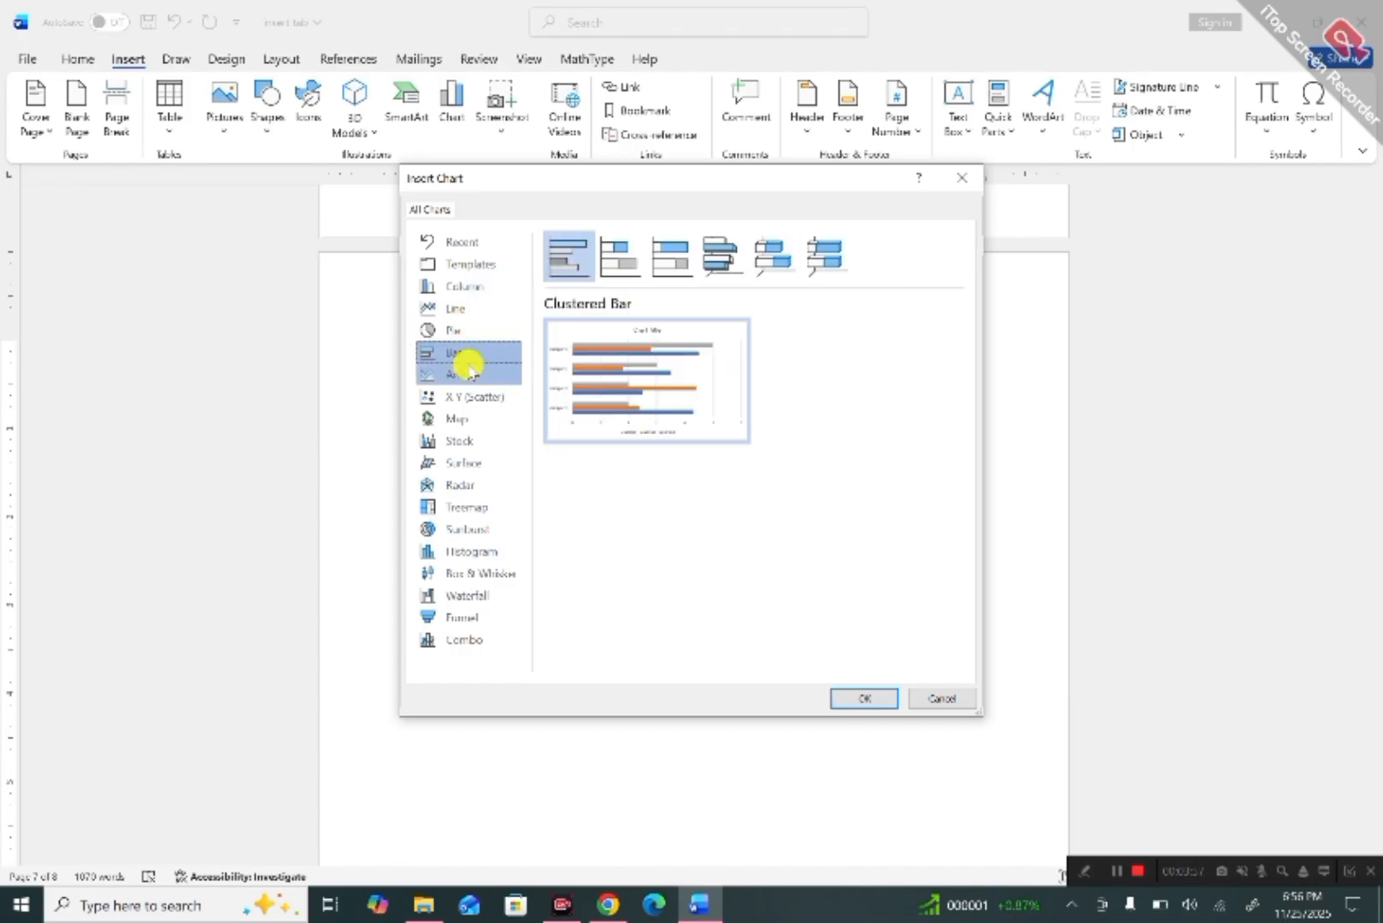
click(466, 375)
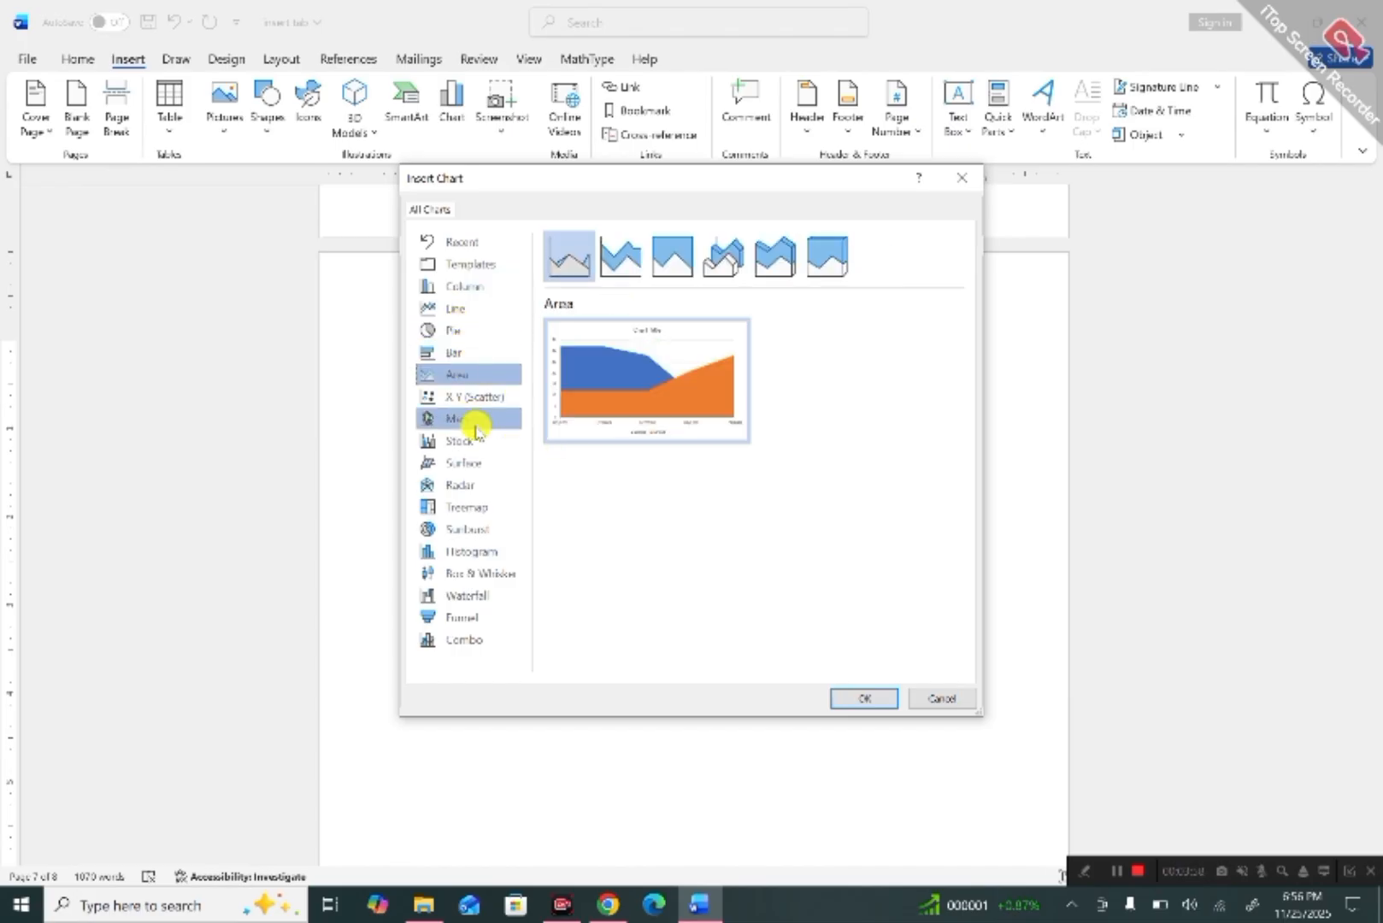
click(493, 291)
mouse_move(708, 447)
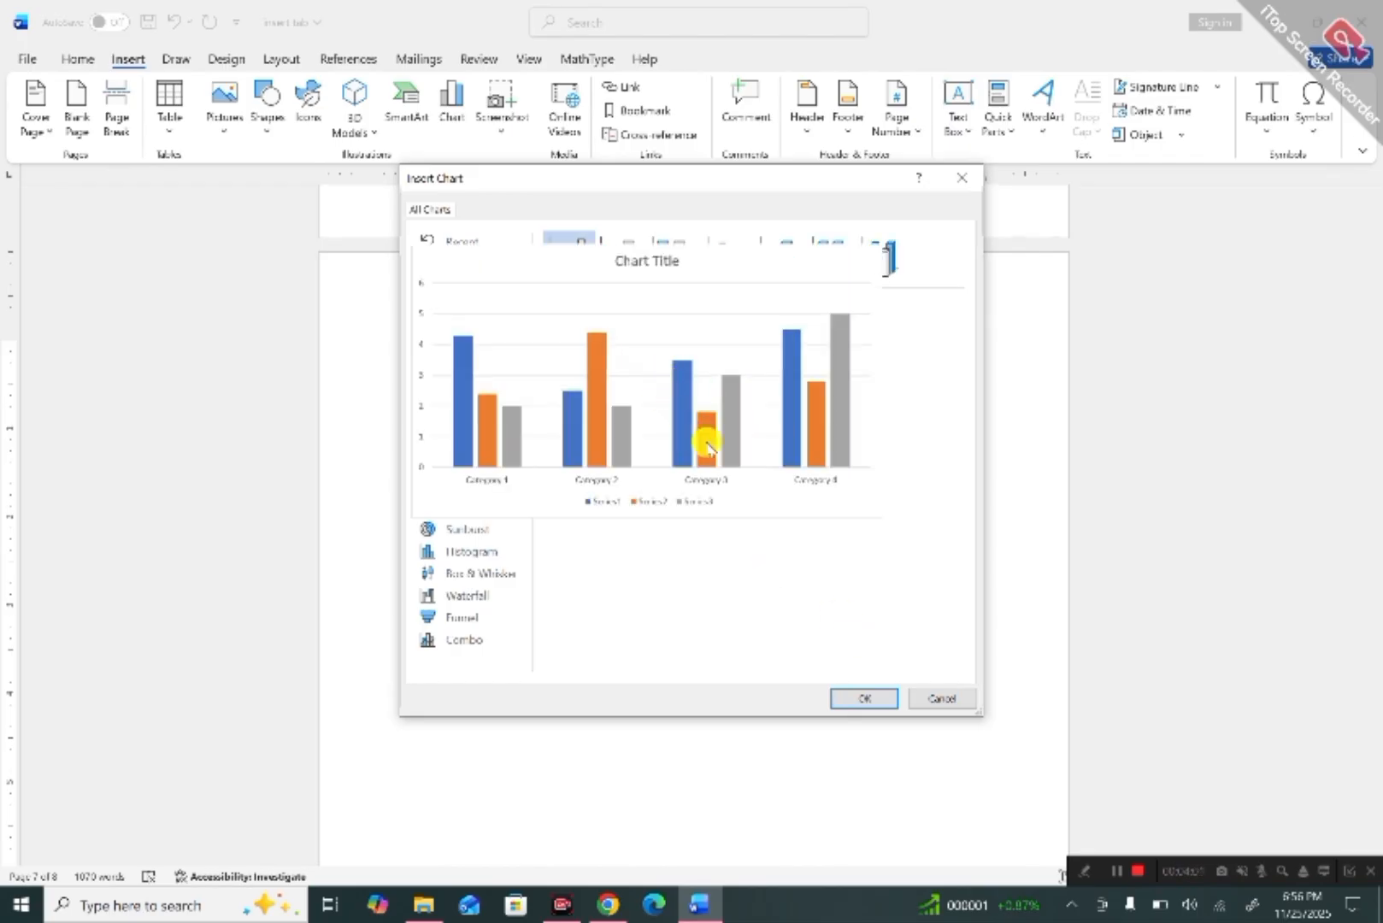
click(863, 698)
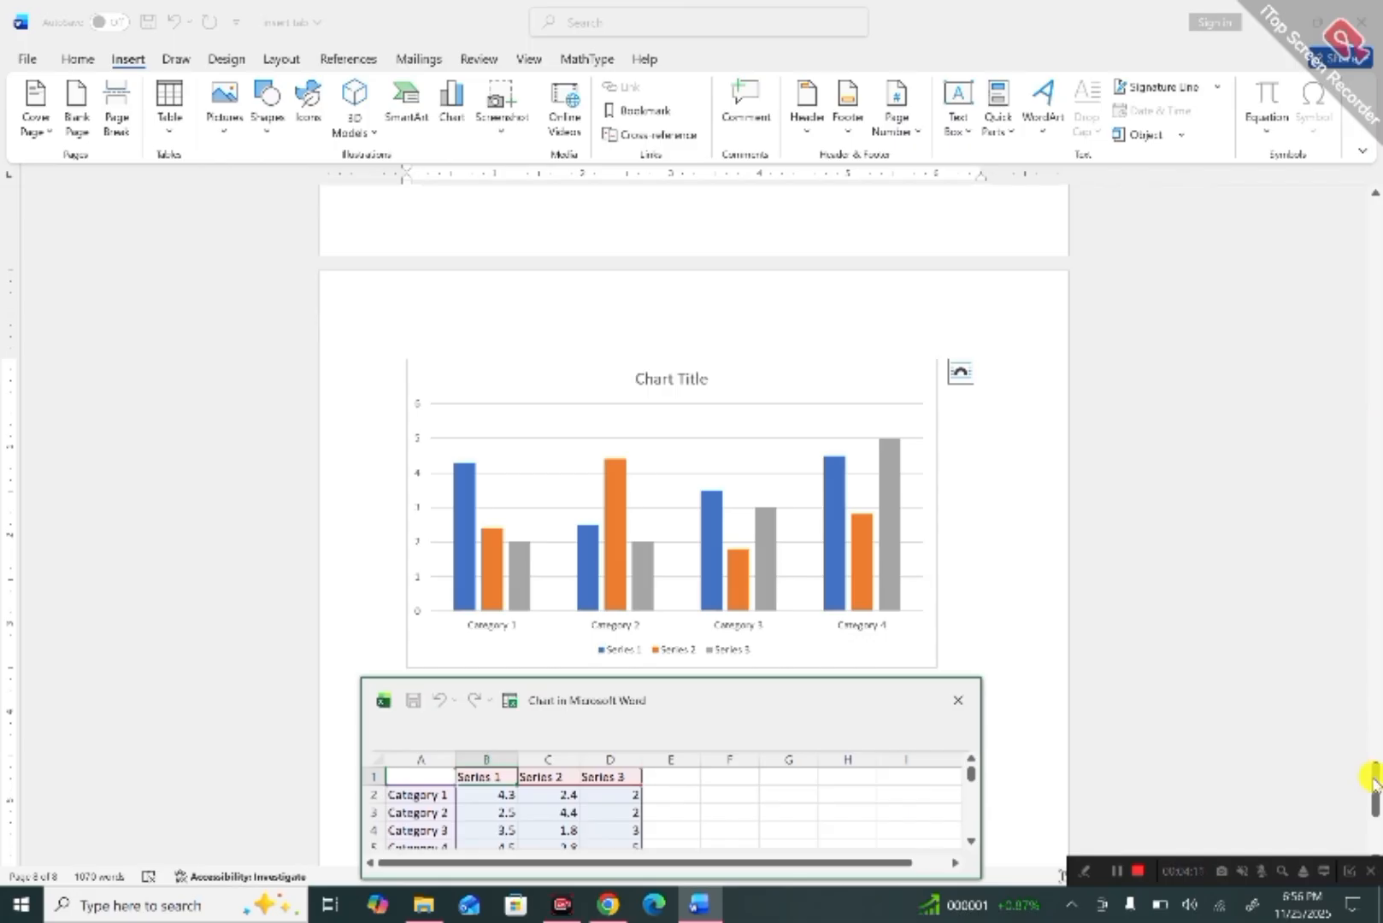
Replace the four category labels in cells A2 to A5 of the chart's data sheet with people's first names.
drag(1375, 784, 1374, 825)
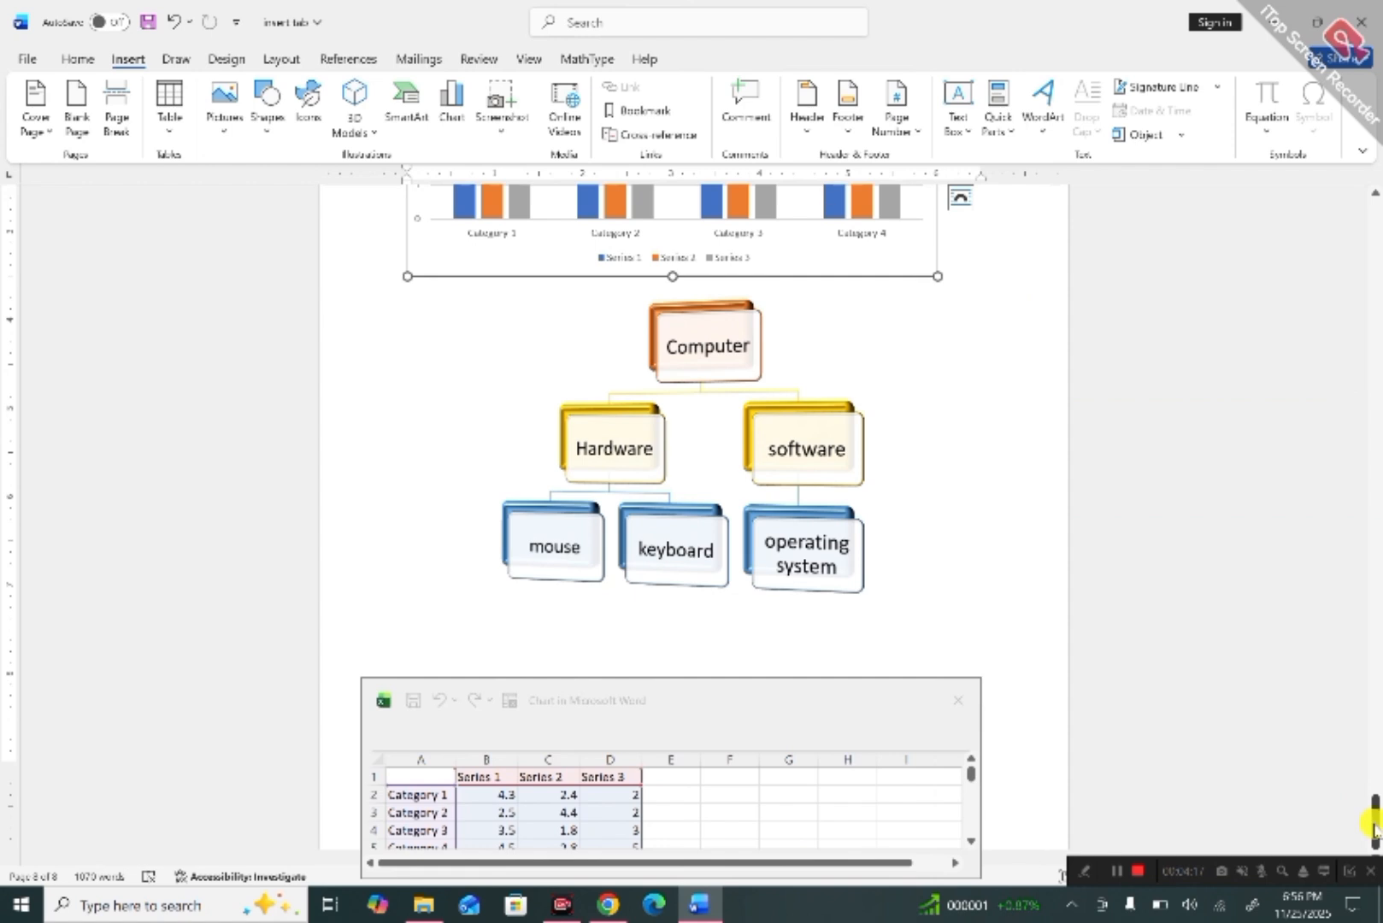
scroll(1374, 825, up, 3)
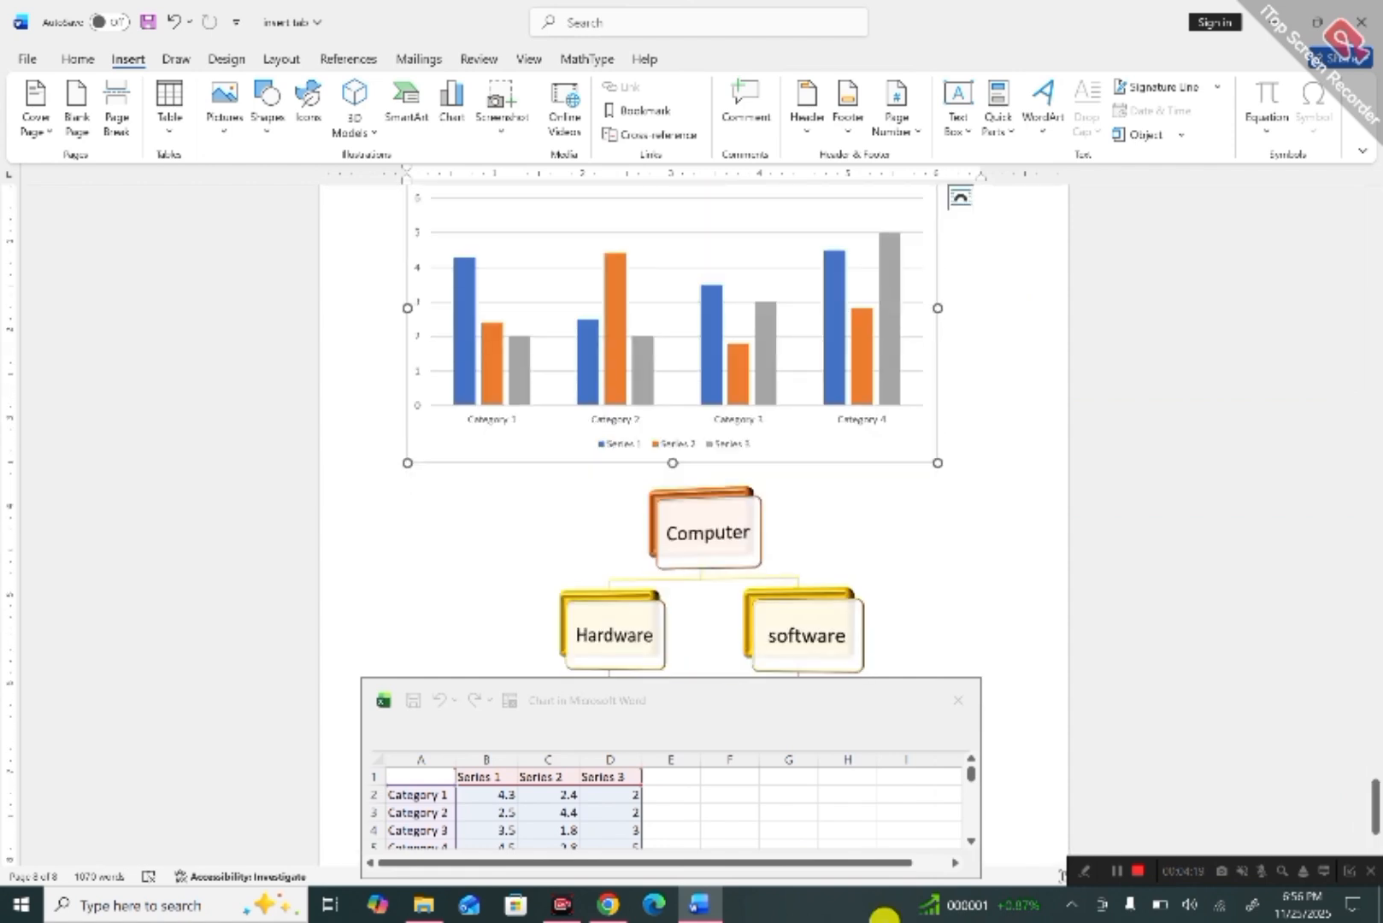
click(445, 792)
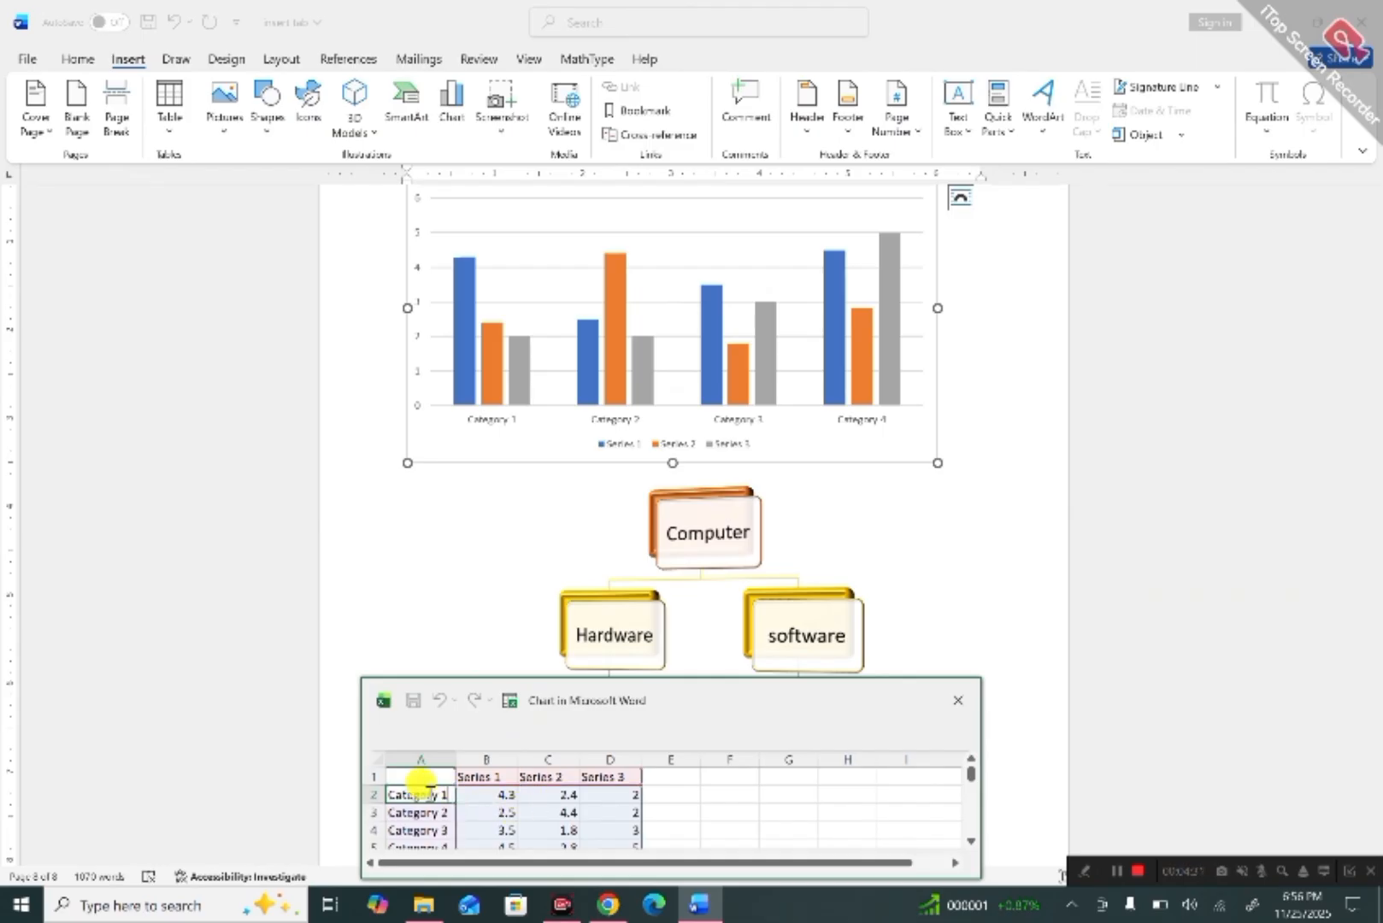
text(Ali)
click(423, 812)
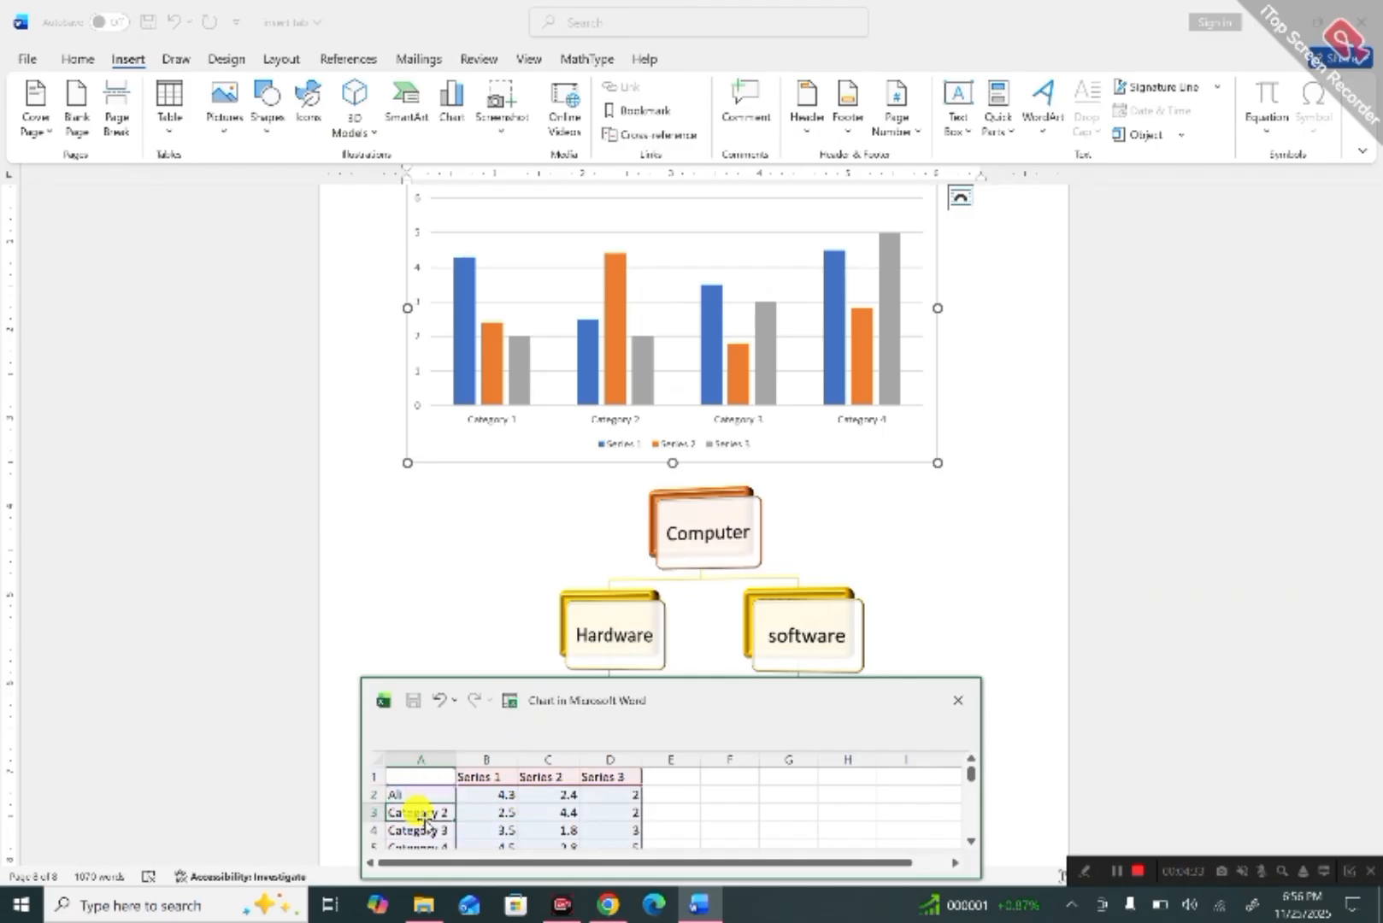
text(Ahmad)
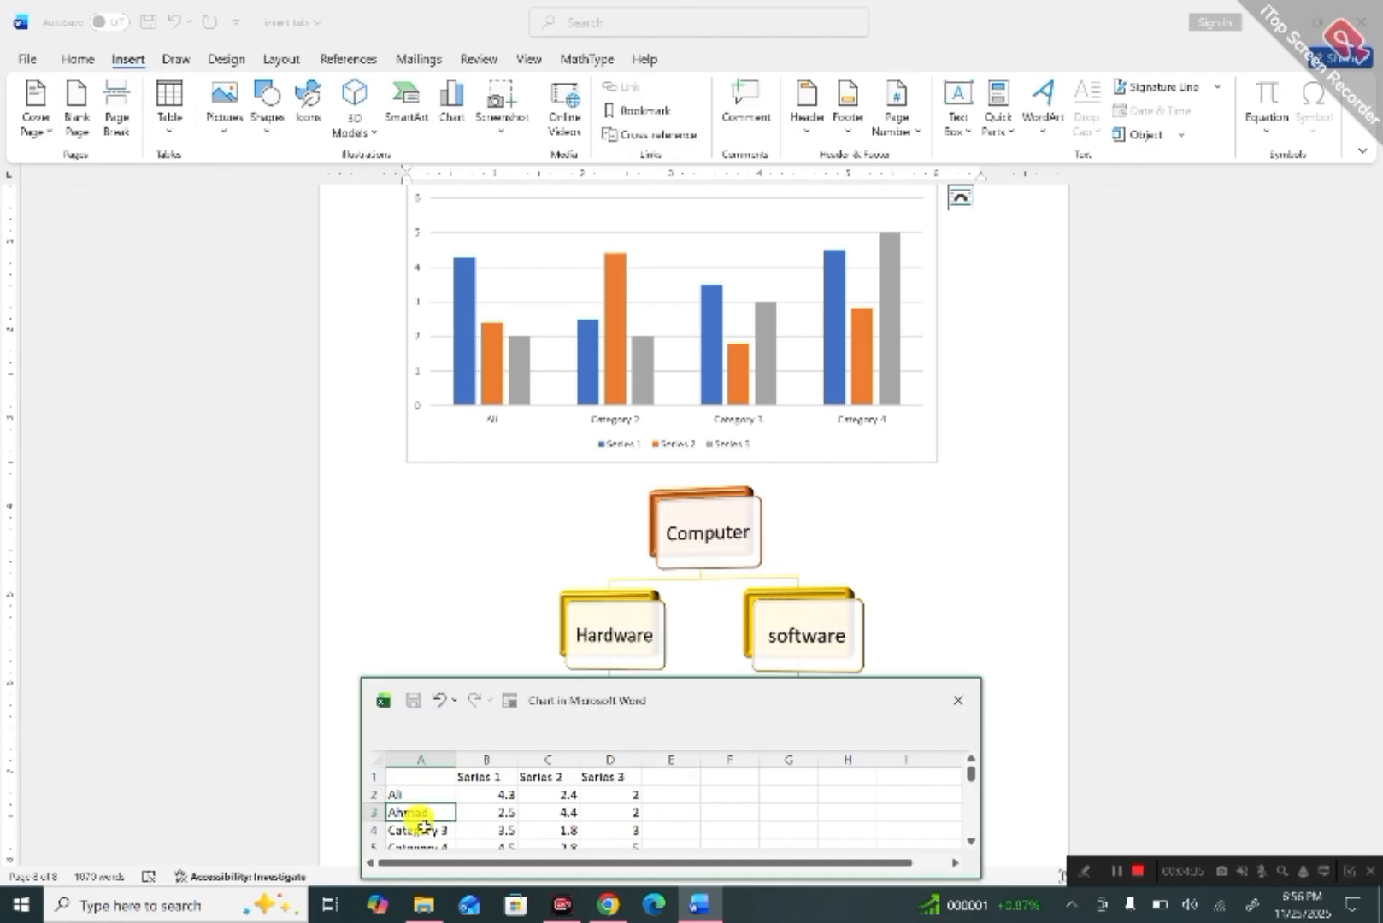
click(421, 830)
text(Un)
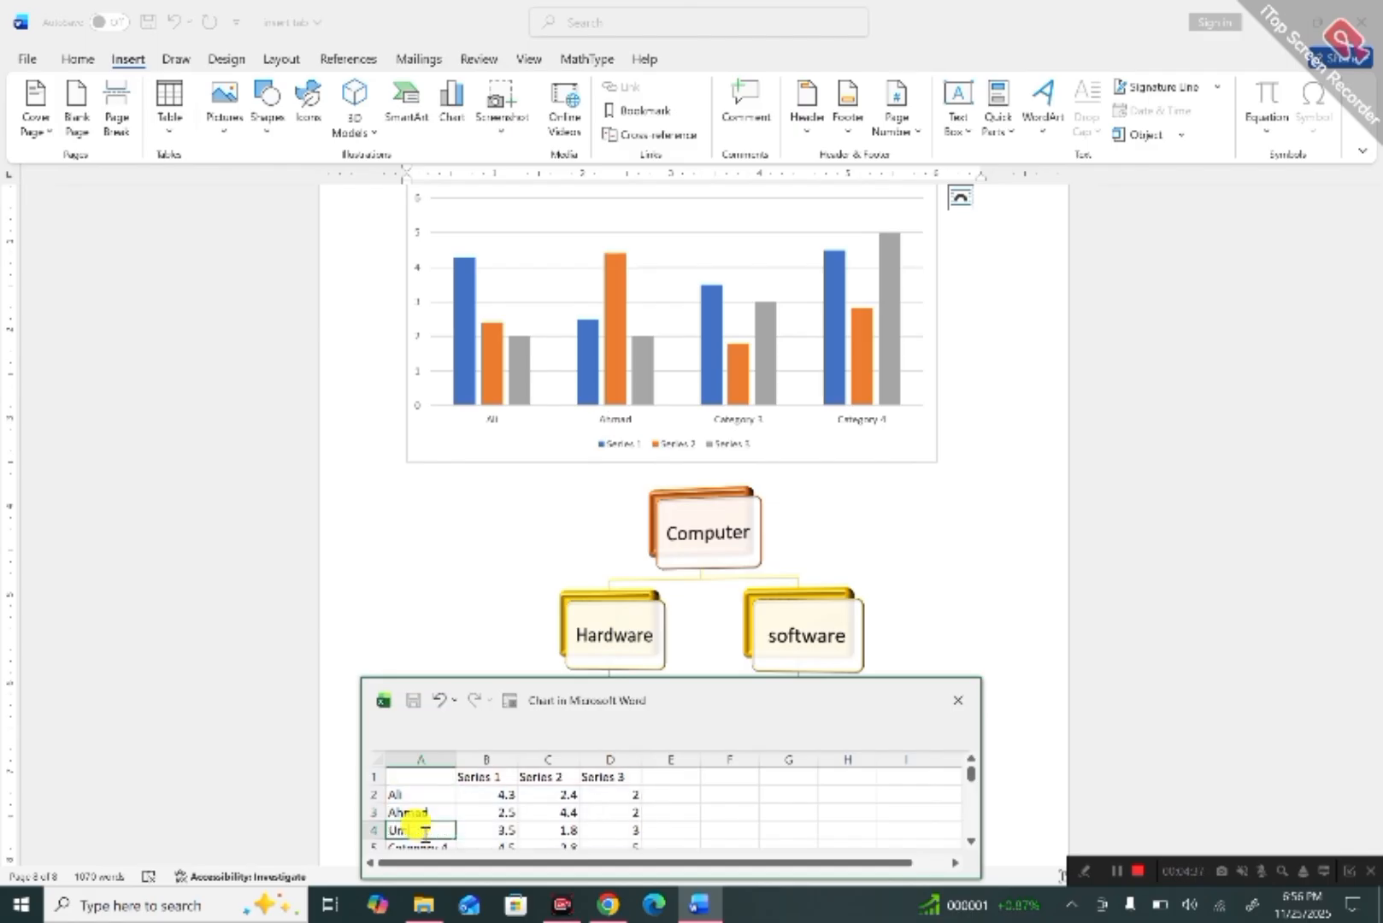
scroll(425, 833, down, 3)
scroll(424, 833, up, 4)
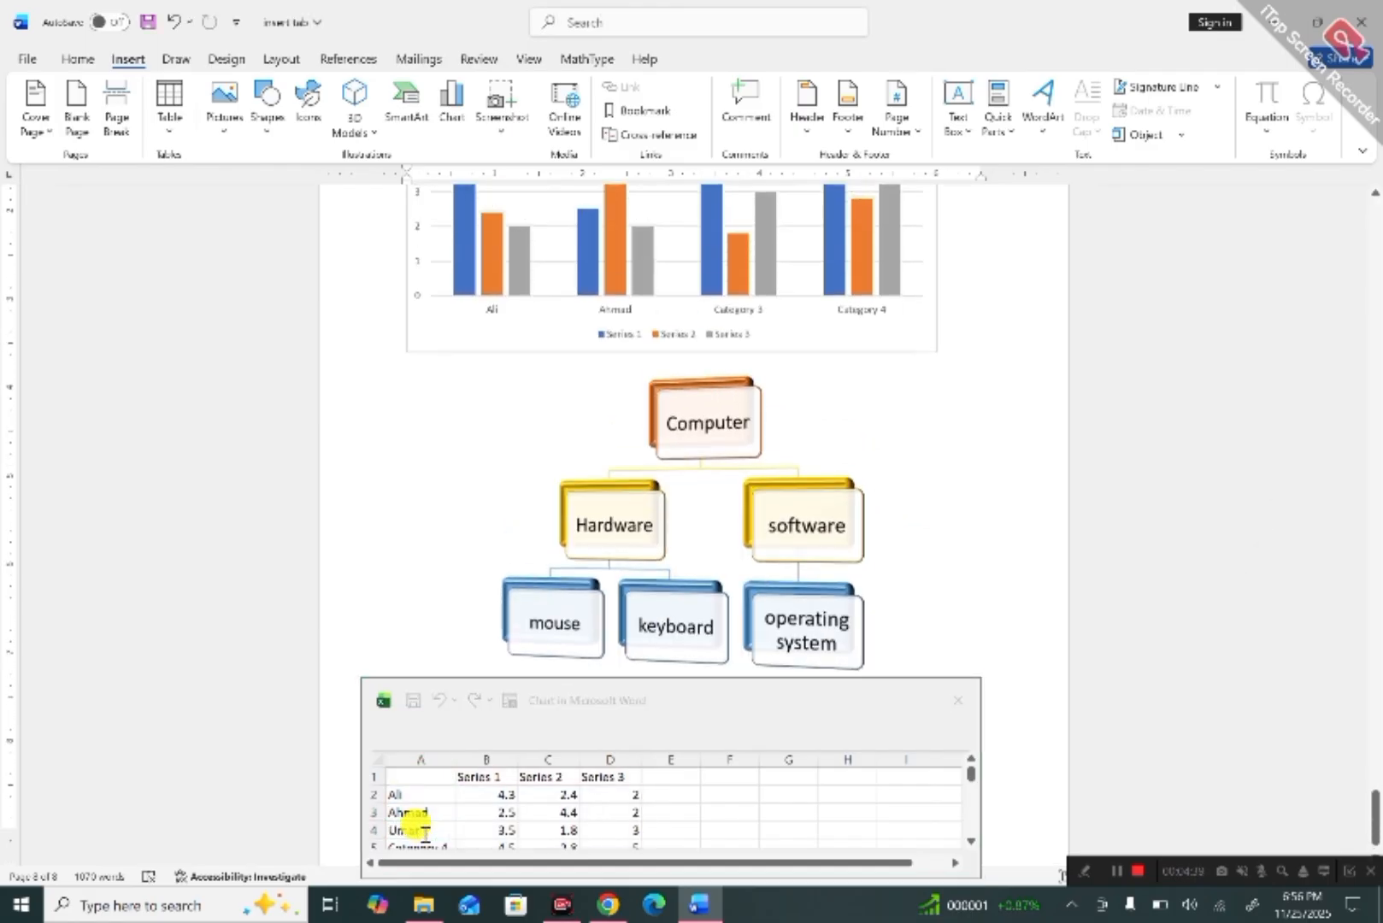
mouse_move(970, 776)
mouse_down()
mouse_move(966, 821)
mouse_move(975, 778)
mouse_up()
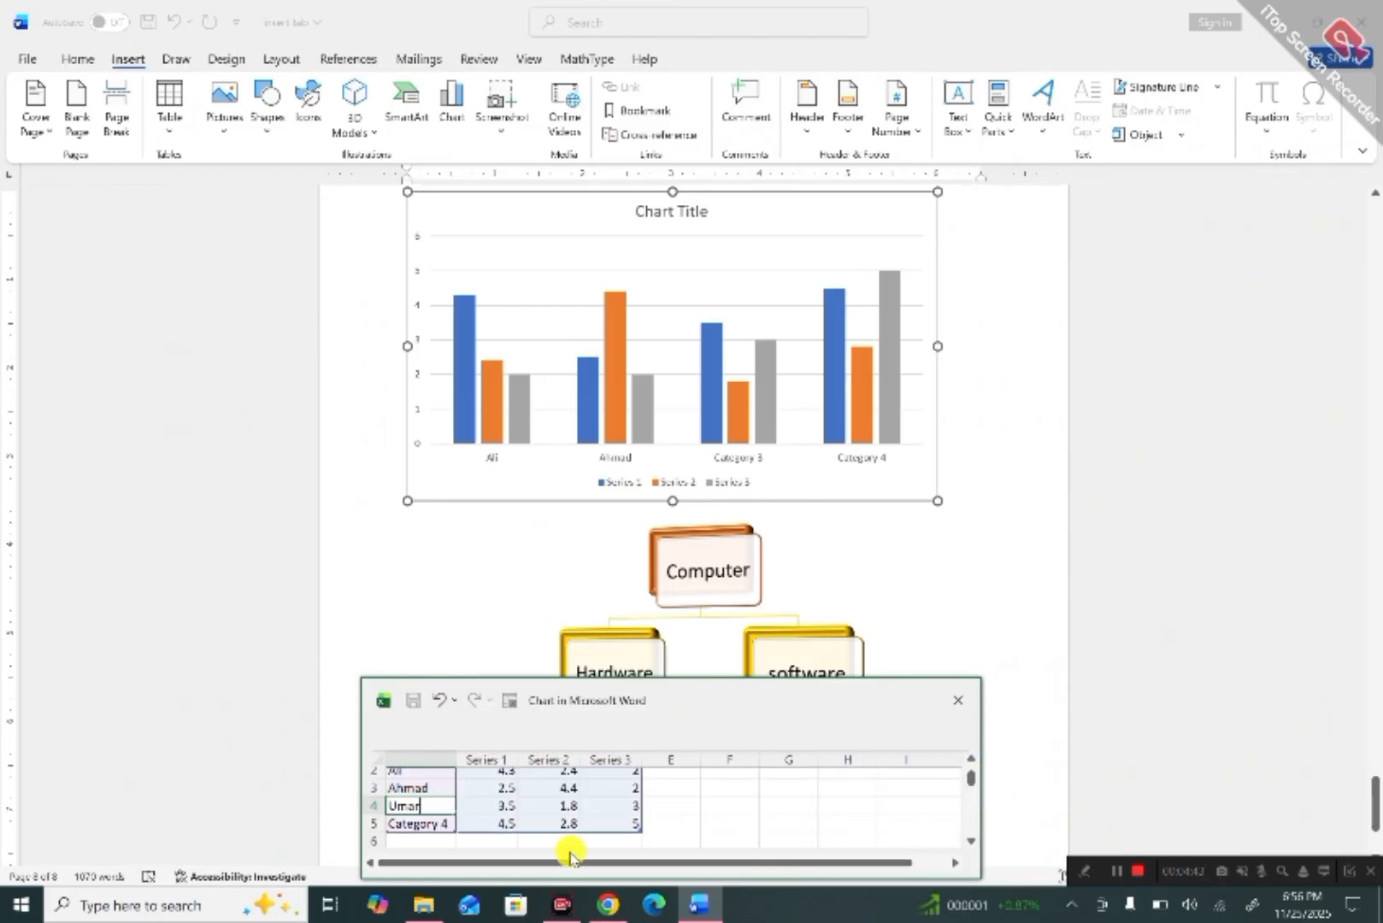
click(437, 824)
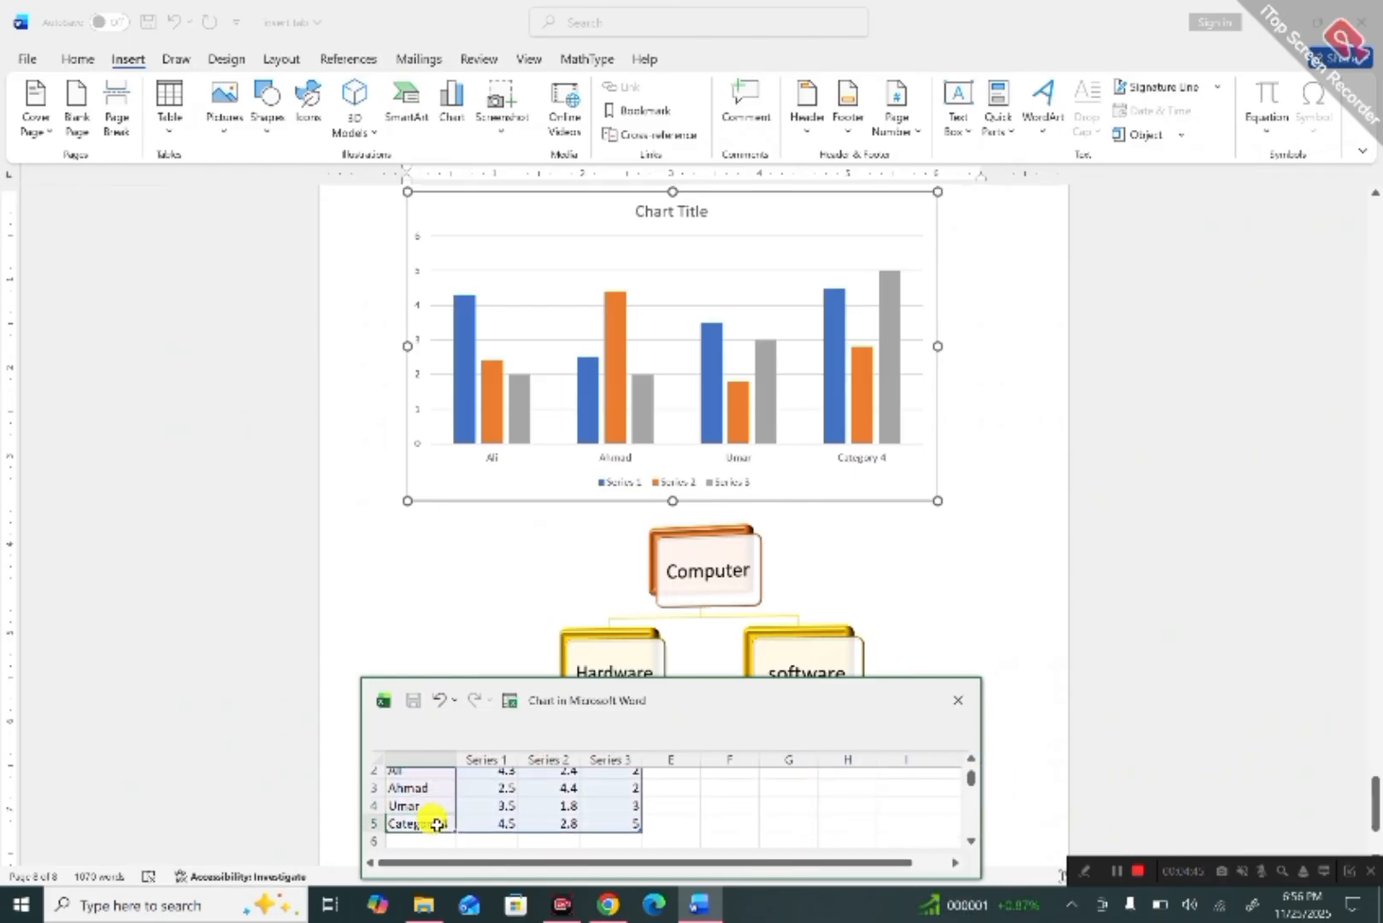
text(Ayan)
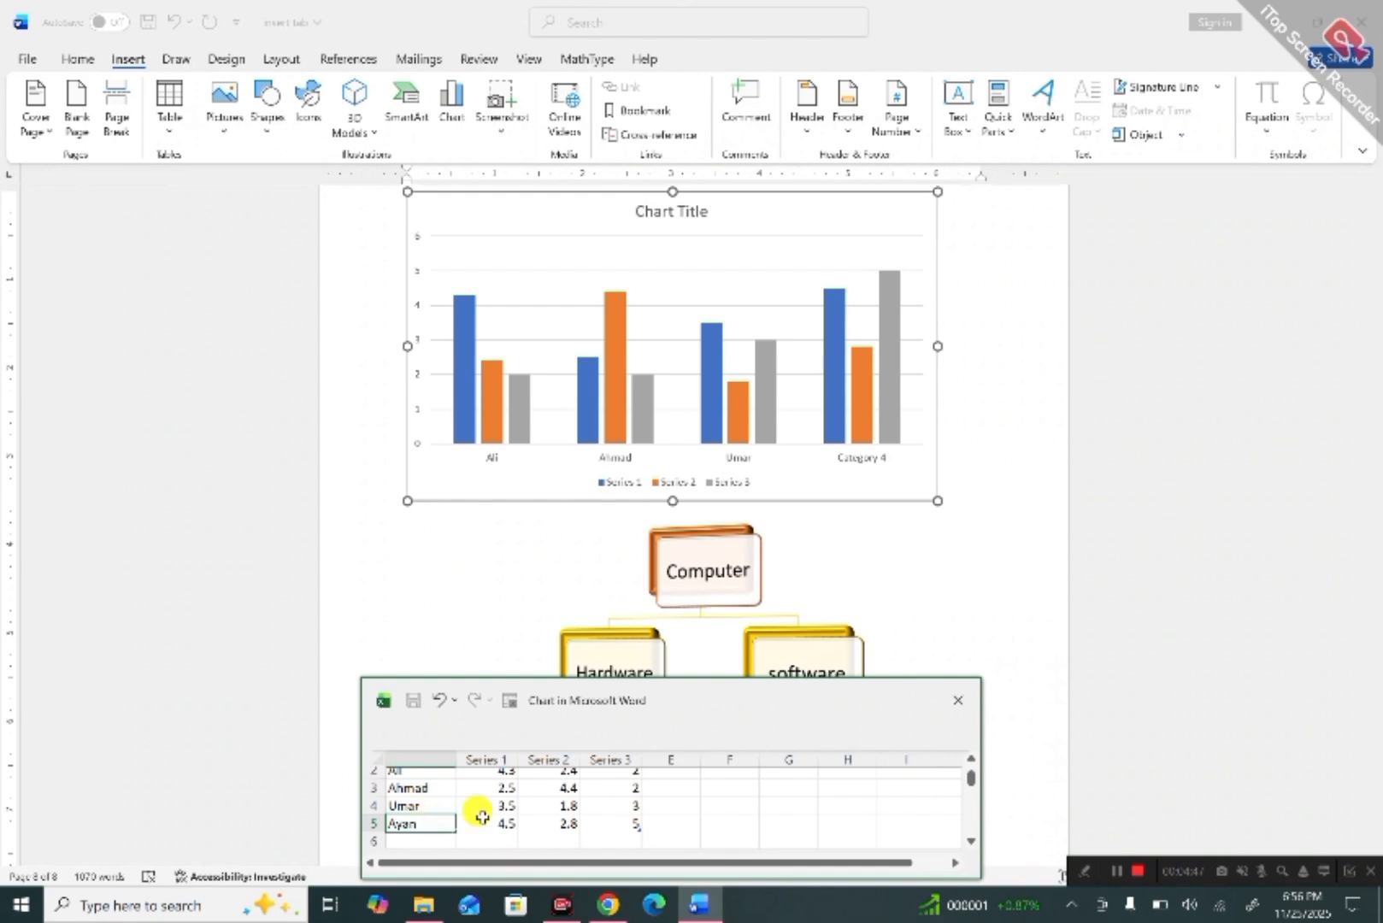
Rename the three series headings in the chart's data sheet to Eng, Math and Urdu.
click(971, 758)
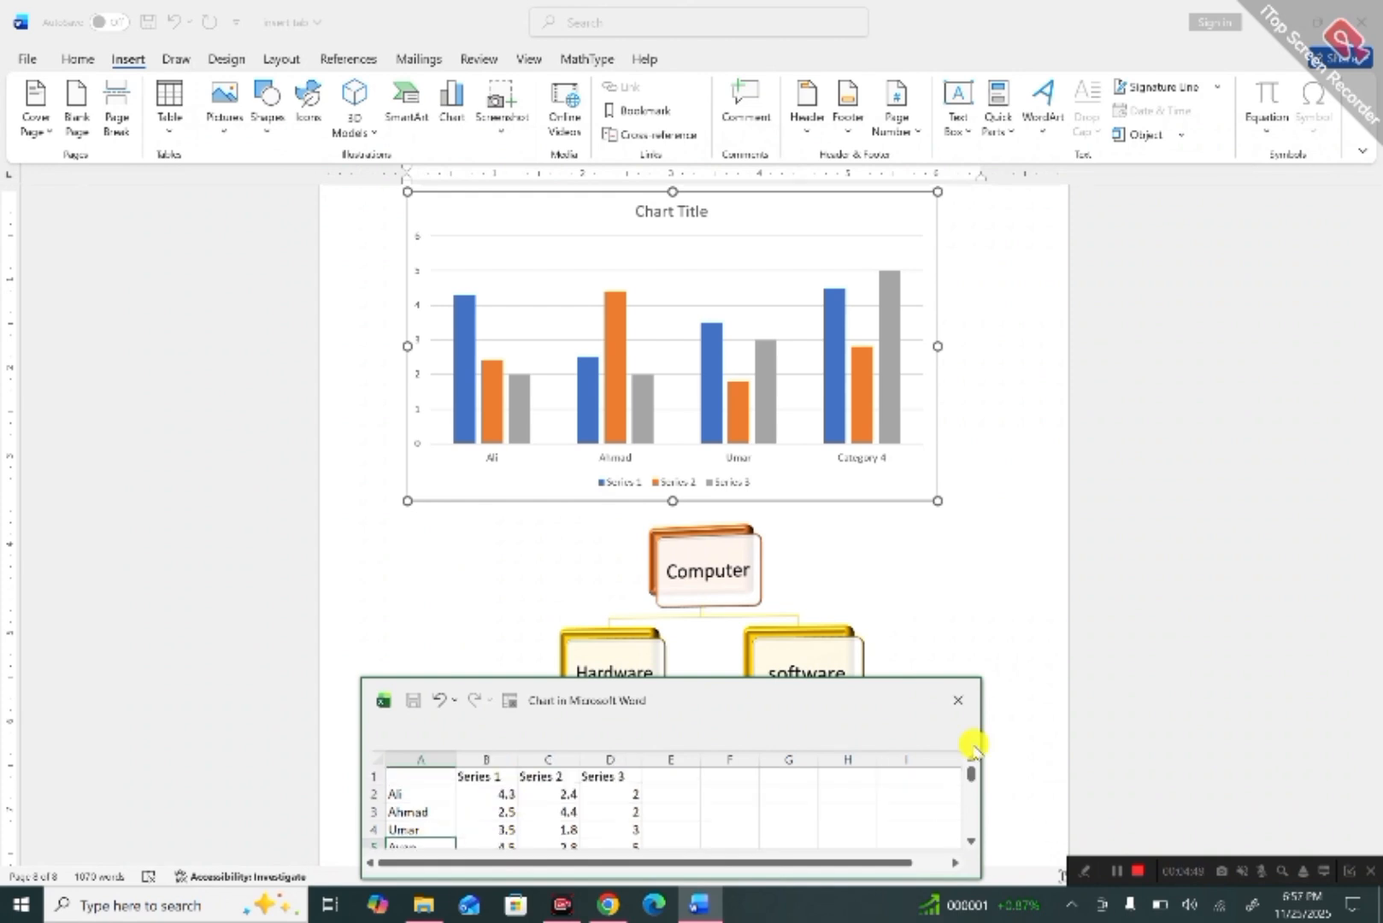
click(487, 776)
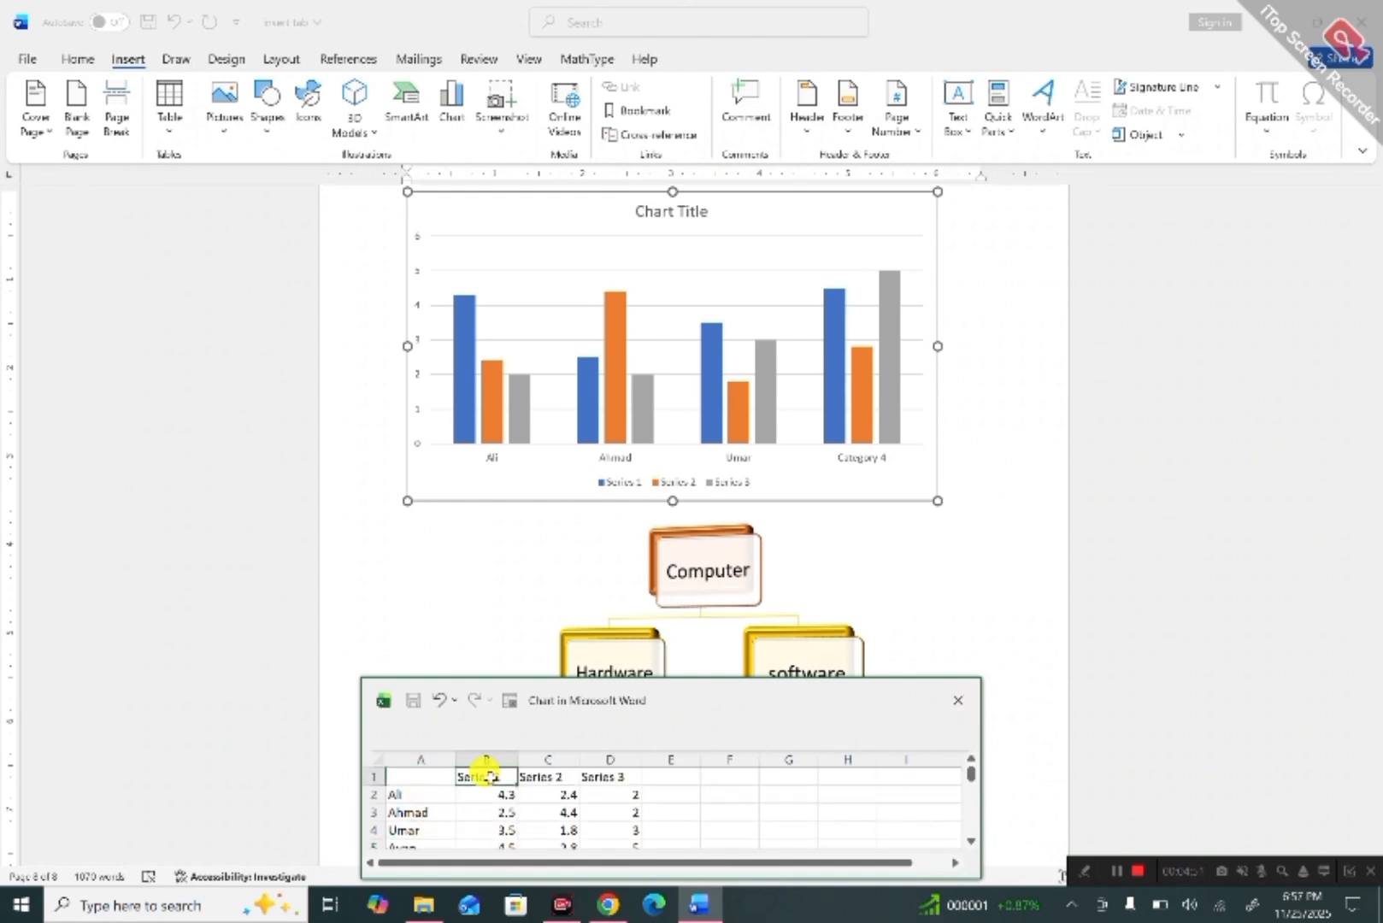
text(Er)
text(g)
key(Tab)
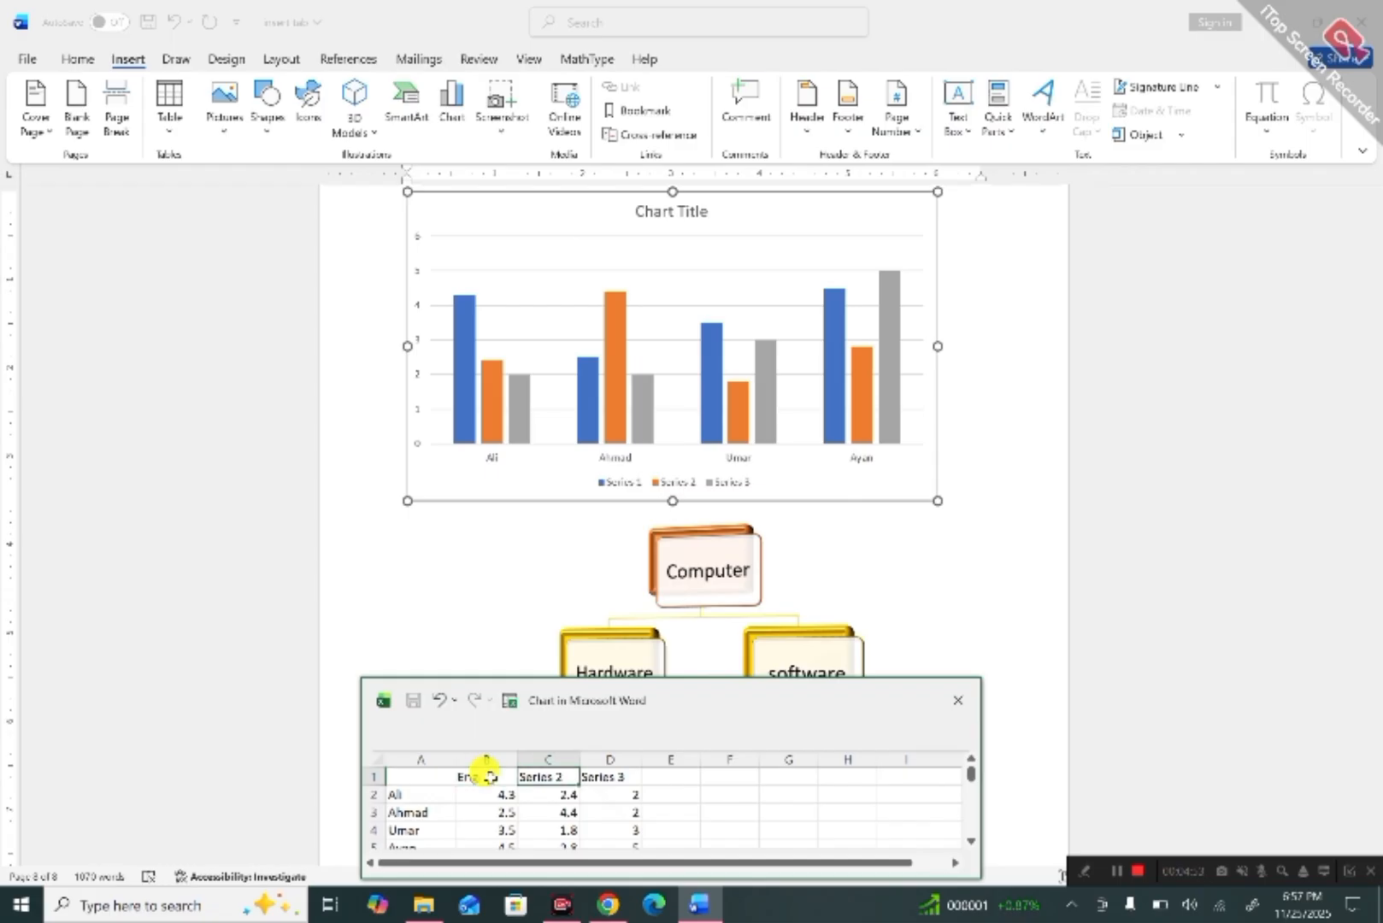
text(Math)
key(Tab)
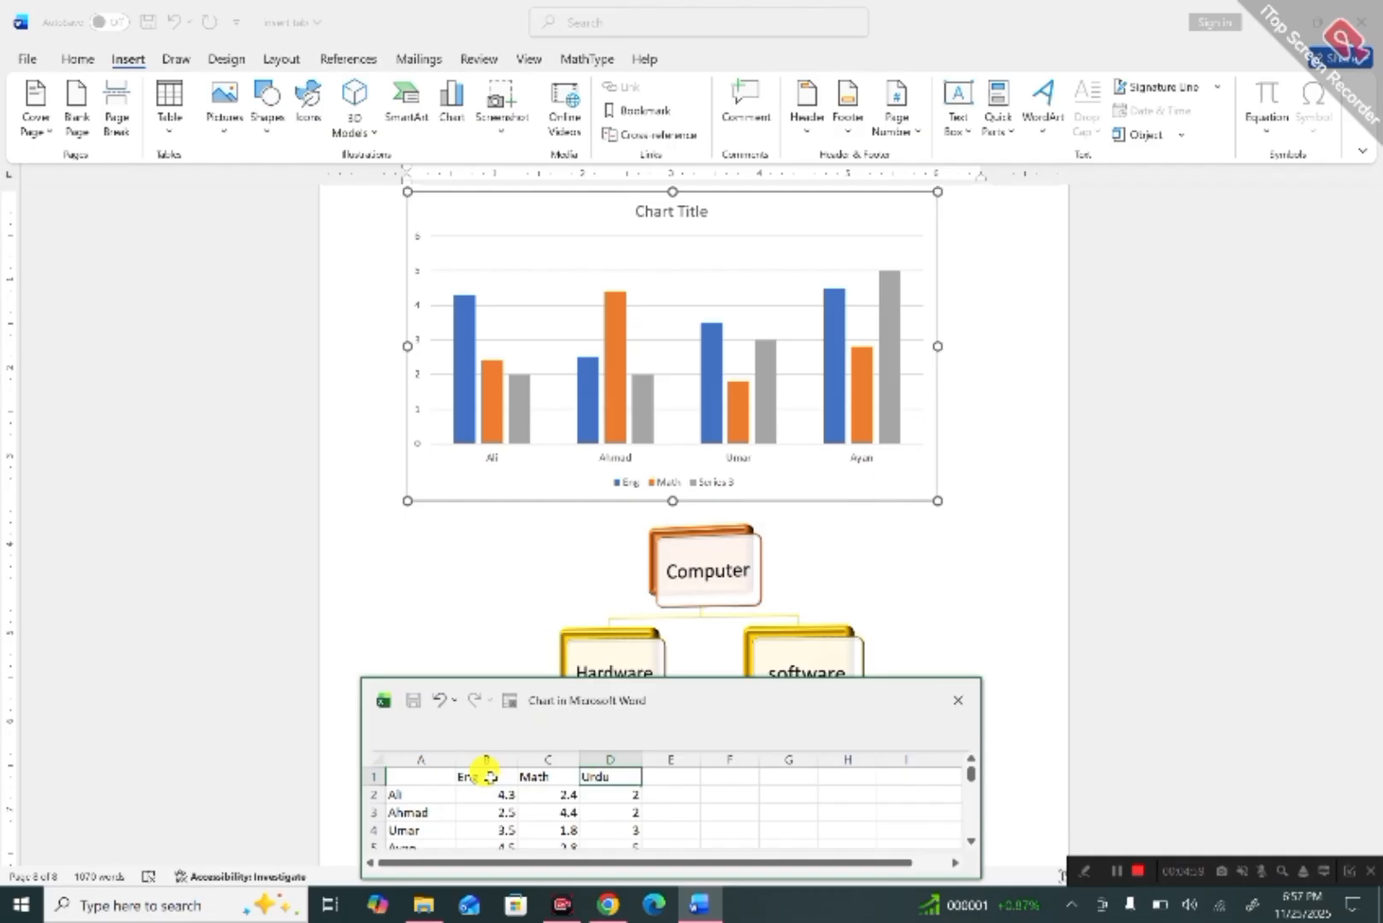
Enter 67 for Math and 78 for Urdu in row 2 of the chart data.
click(490, 794)
key(Tab)
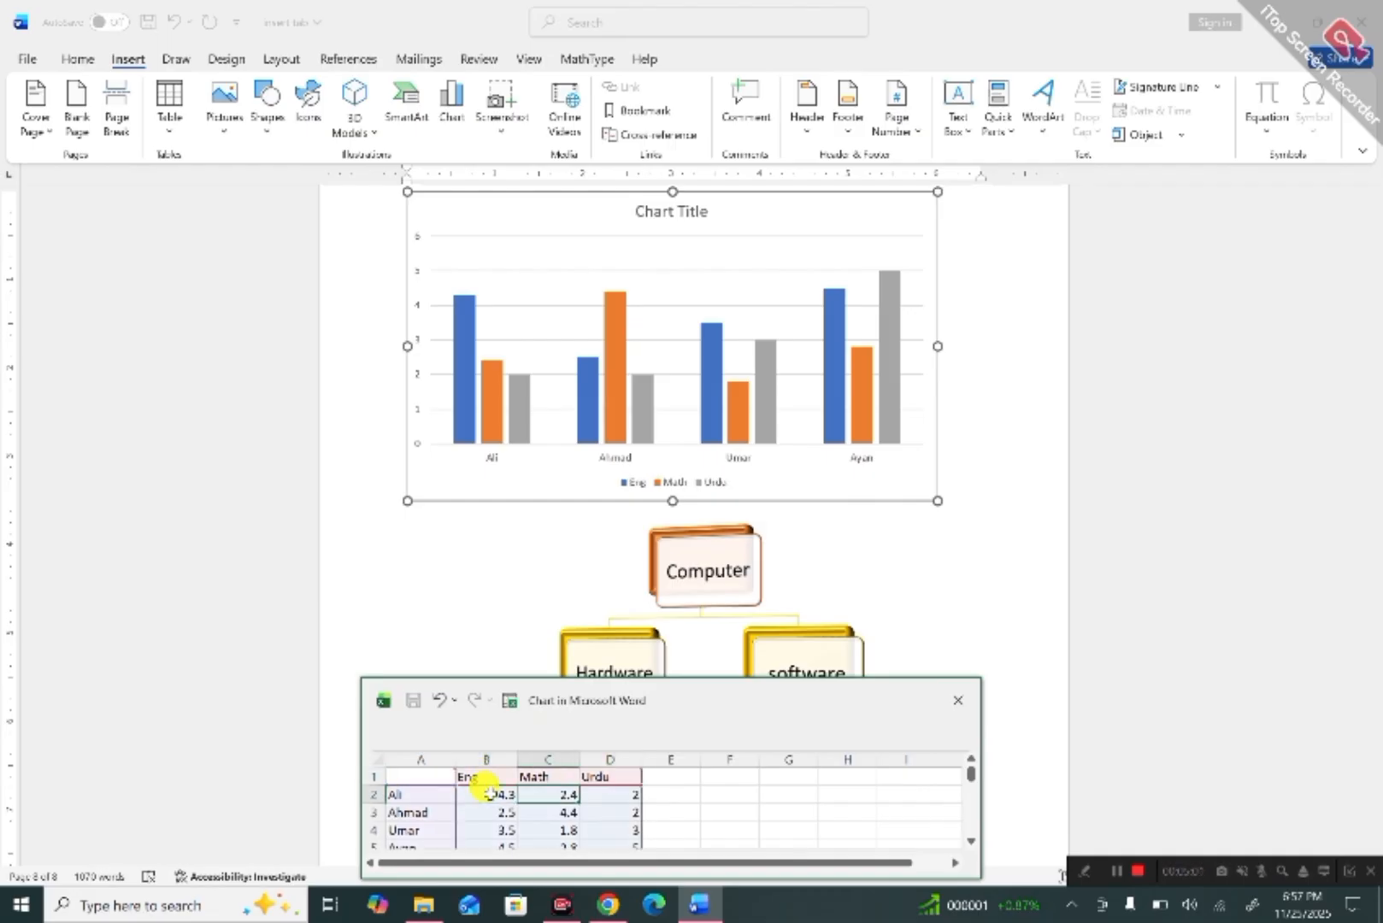
text(67)
key(Tab)
text(78)
key(Return)
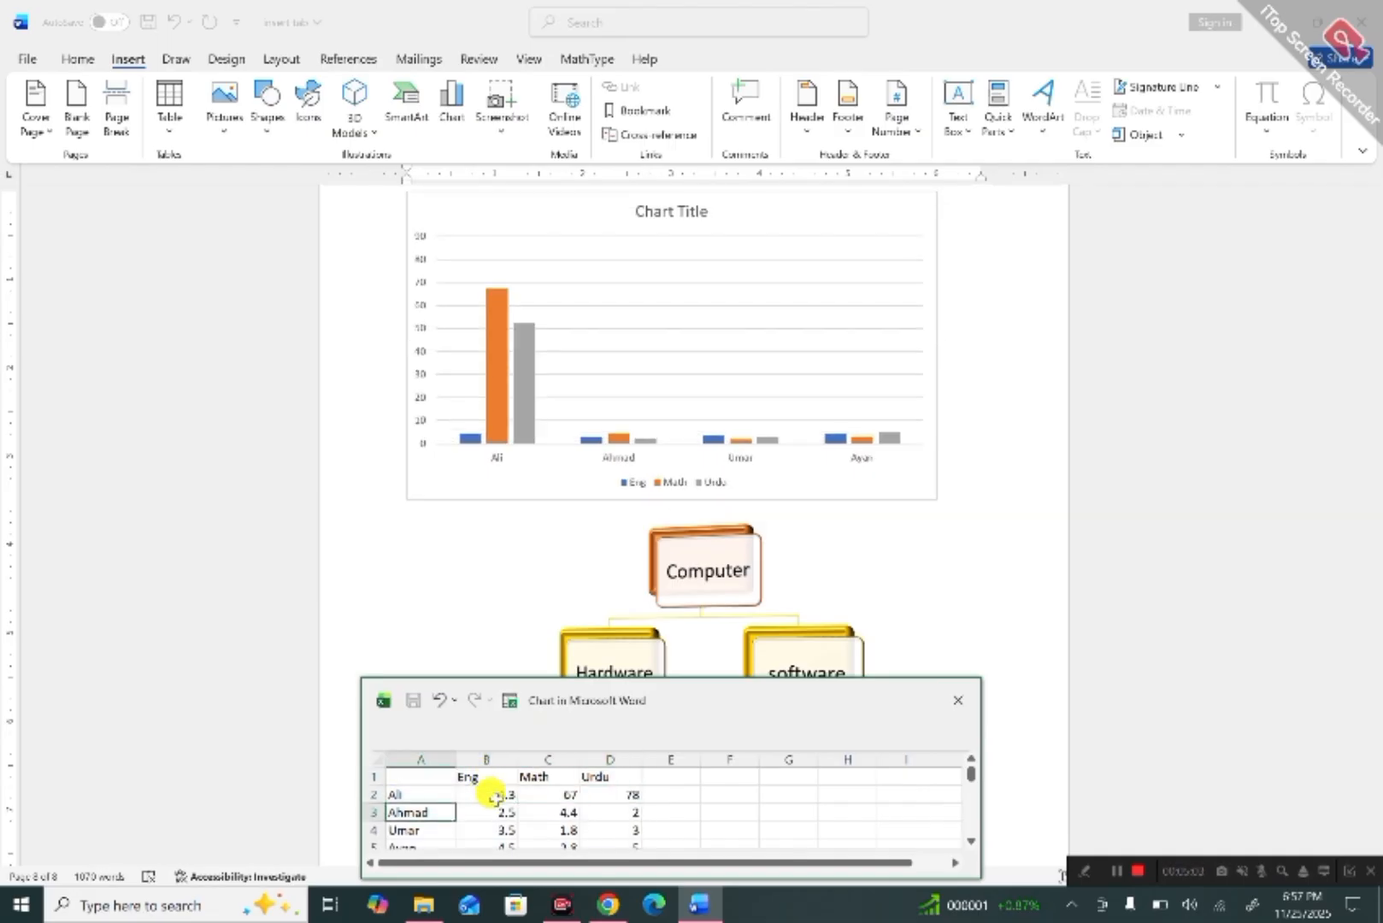
Set the row 3 marks to 78 for Eng, 90 for Math and 9 for Urdu.
text(9)
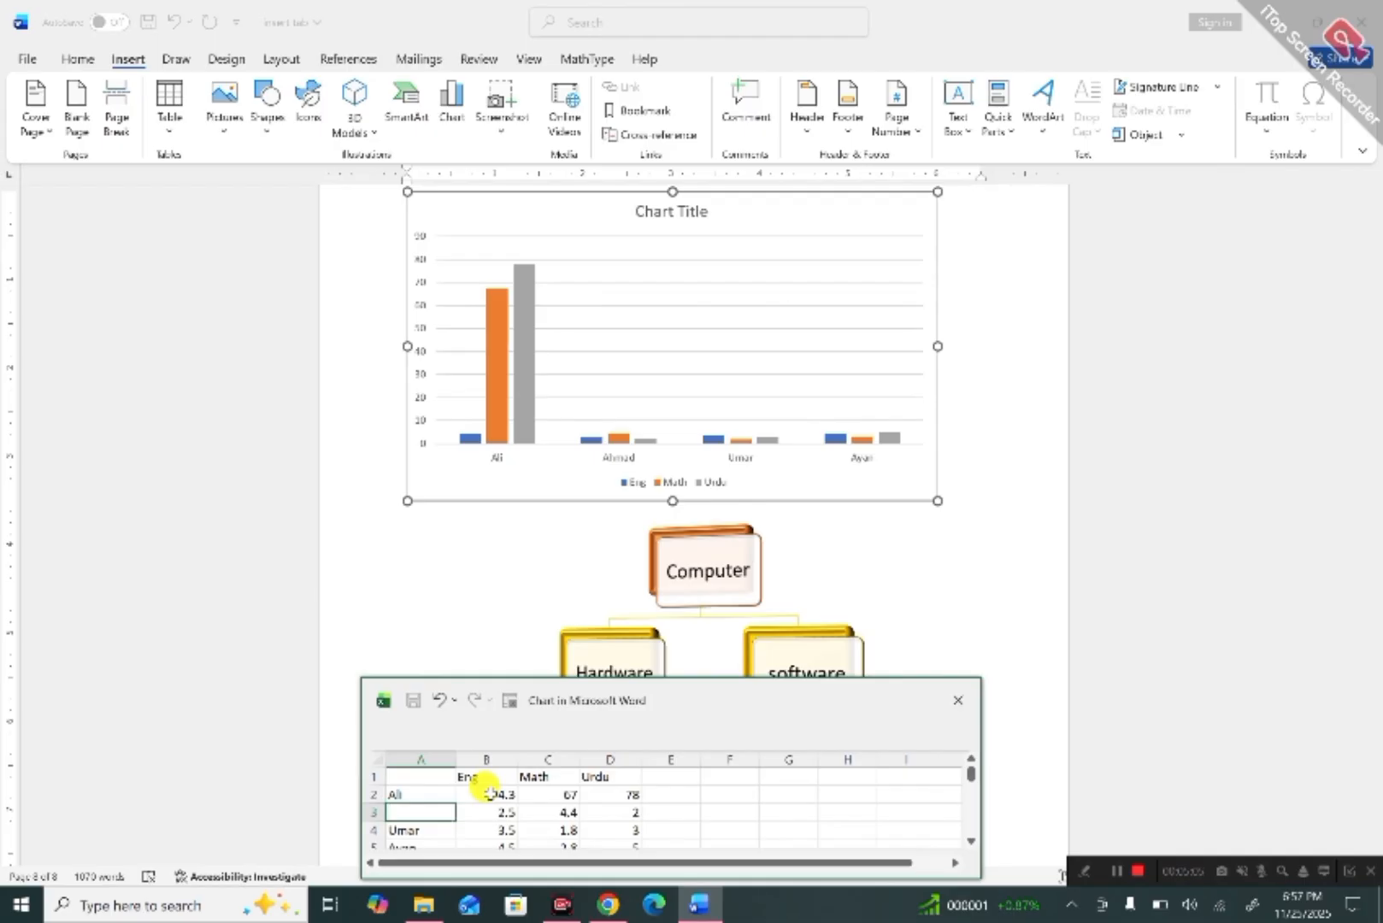
key(Escape)
key(Tab)
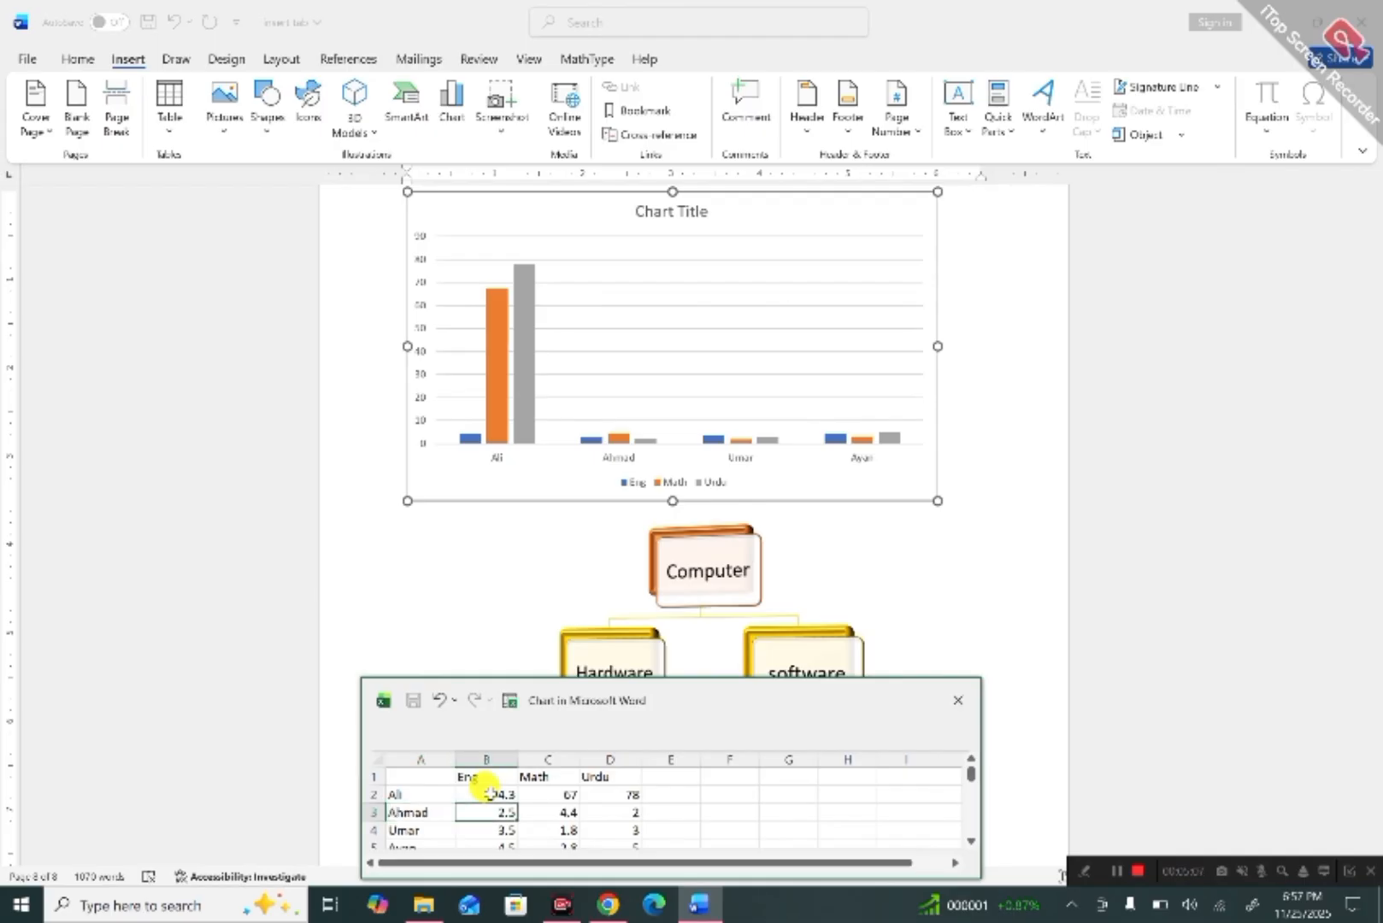
key(Tab)
text(90)
key(Tab)
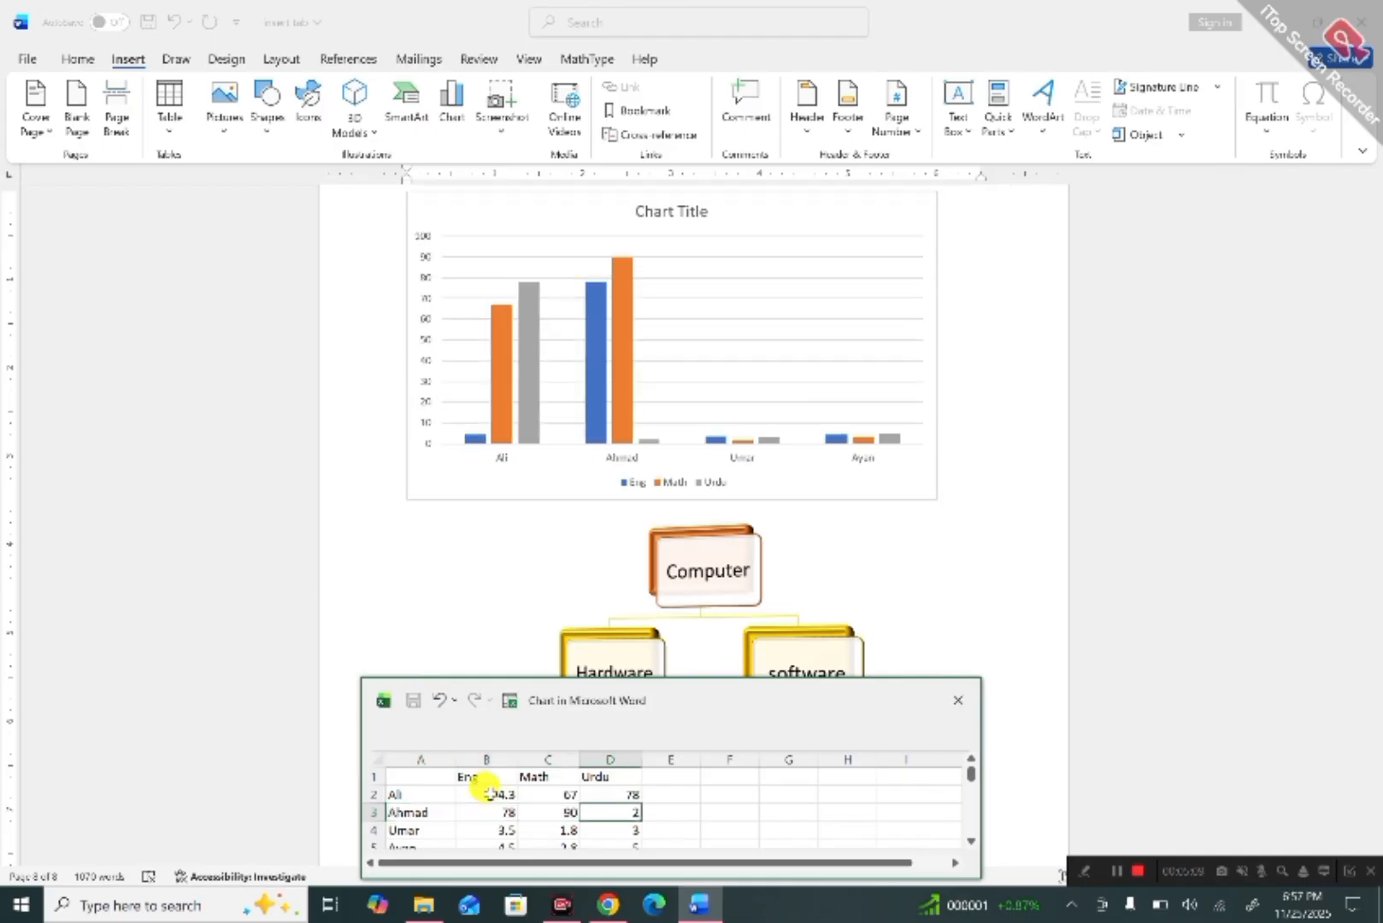
text(09)
key(Return)
Set the row 4 marks to 67 for Eng, 5 for Math and 45 for Urdu.
key(Tab)
text(67)
key(Tab)
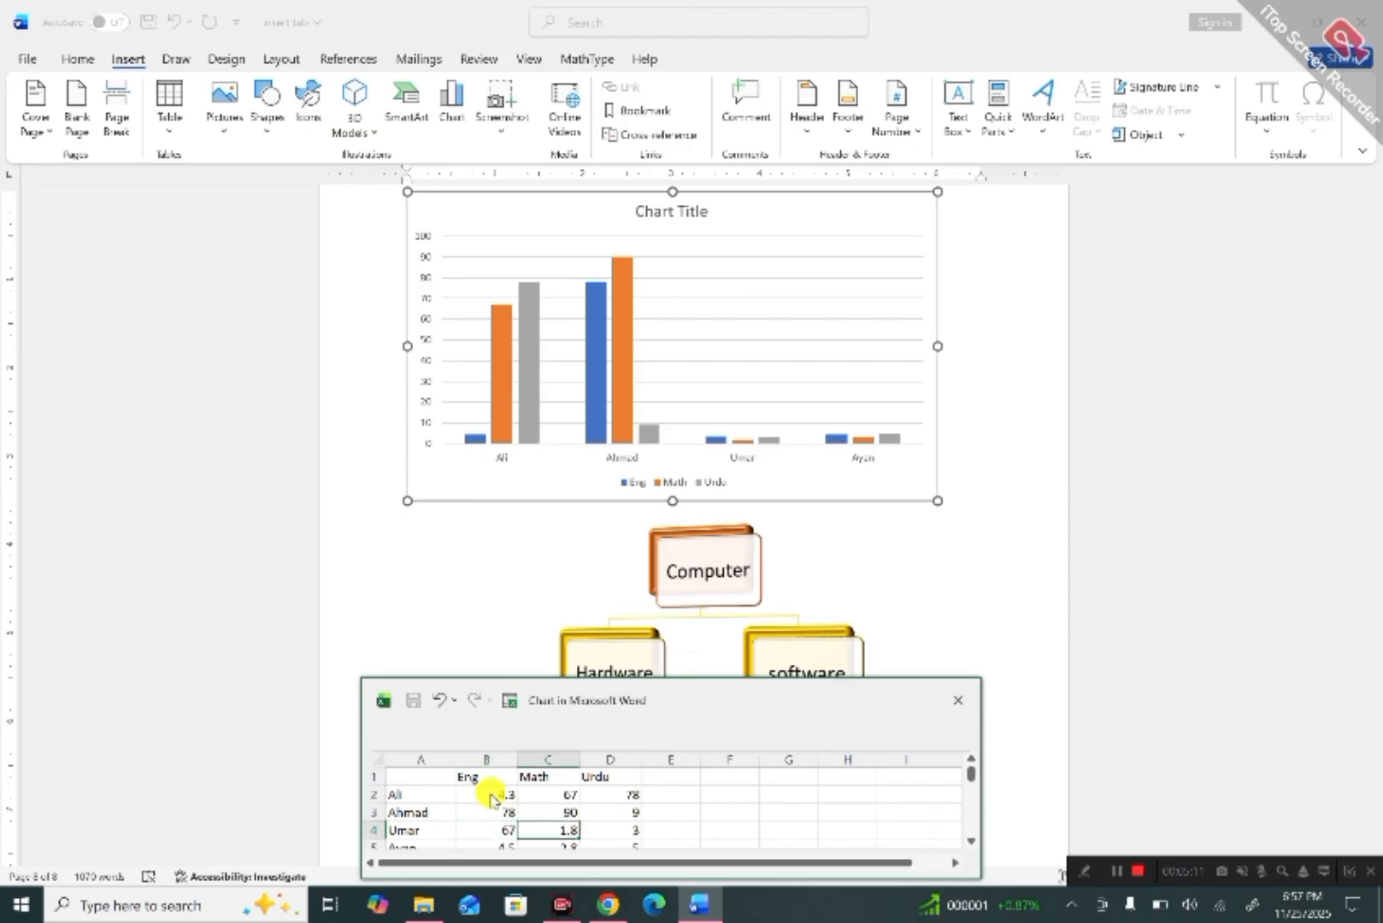
text(5)
key(Tab)
text(45)
key(Return)
Re-enter the student's name in row 5 in lowercase and set the marks to Eng 67, Math 88 and Urdu 43.
text(4)
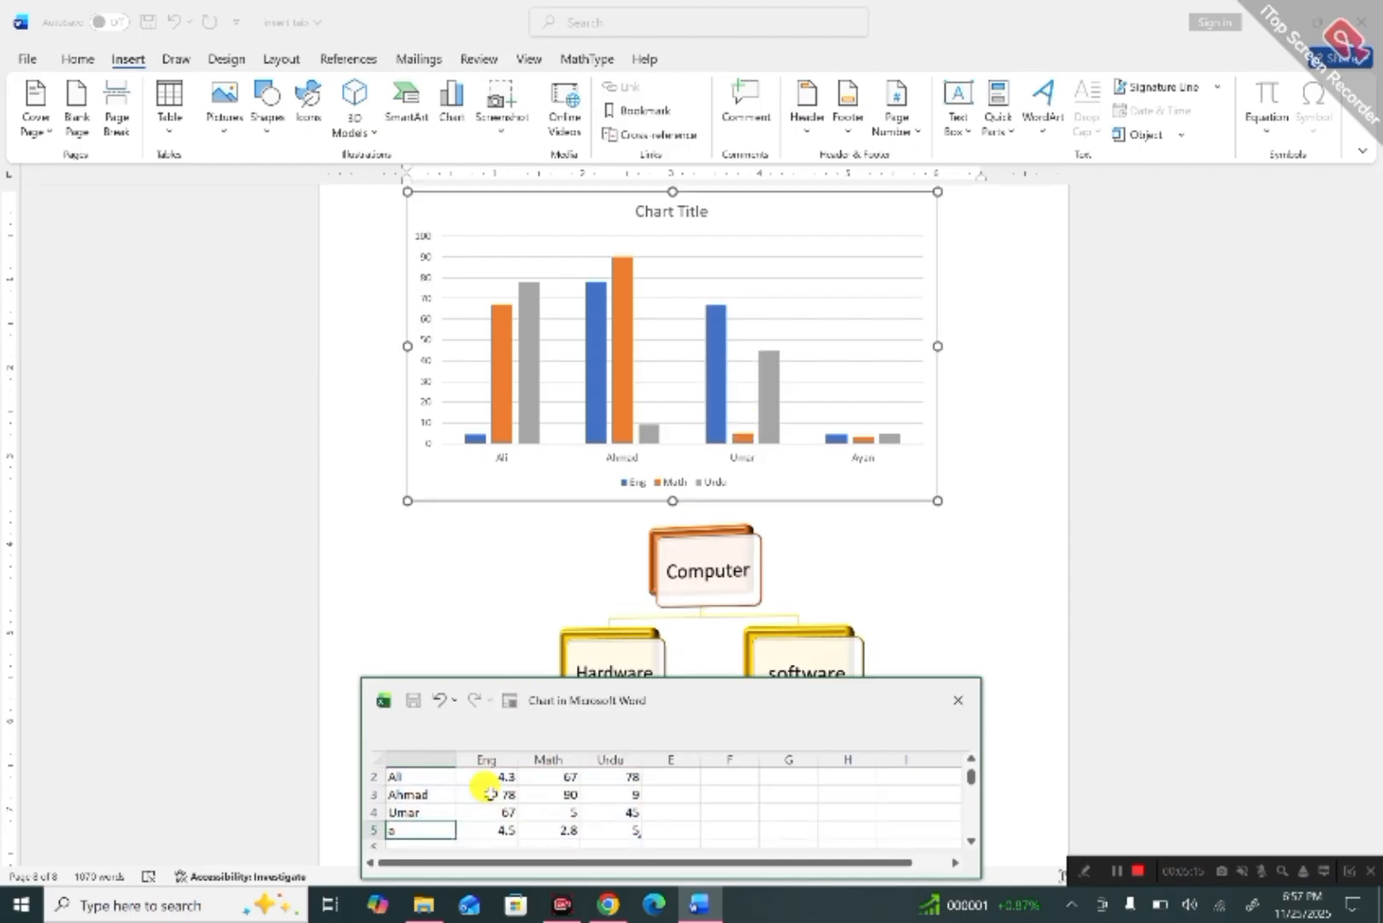
key(Tab)
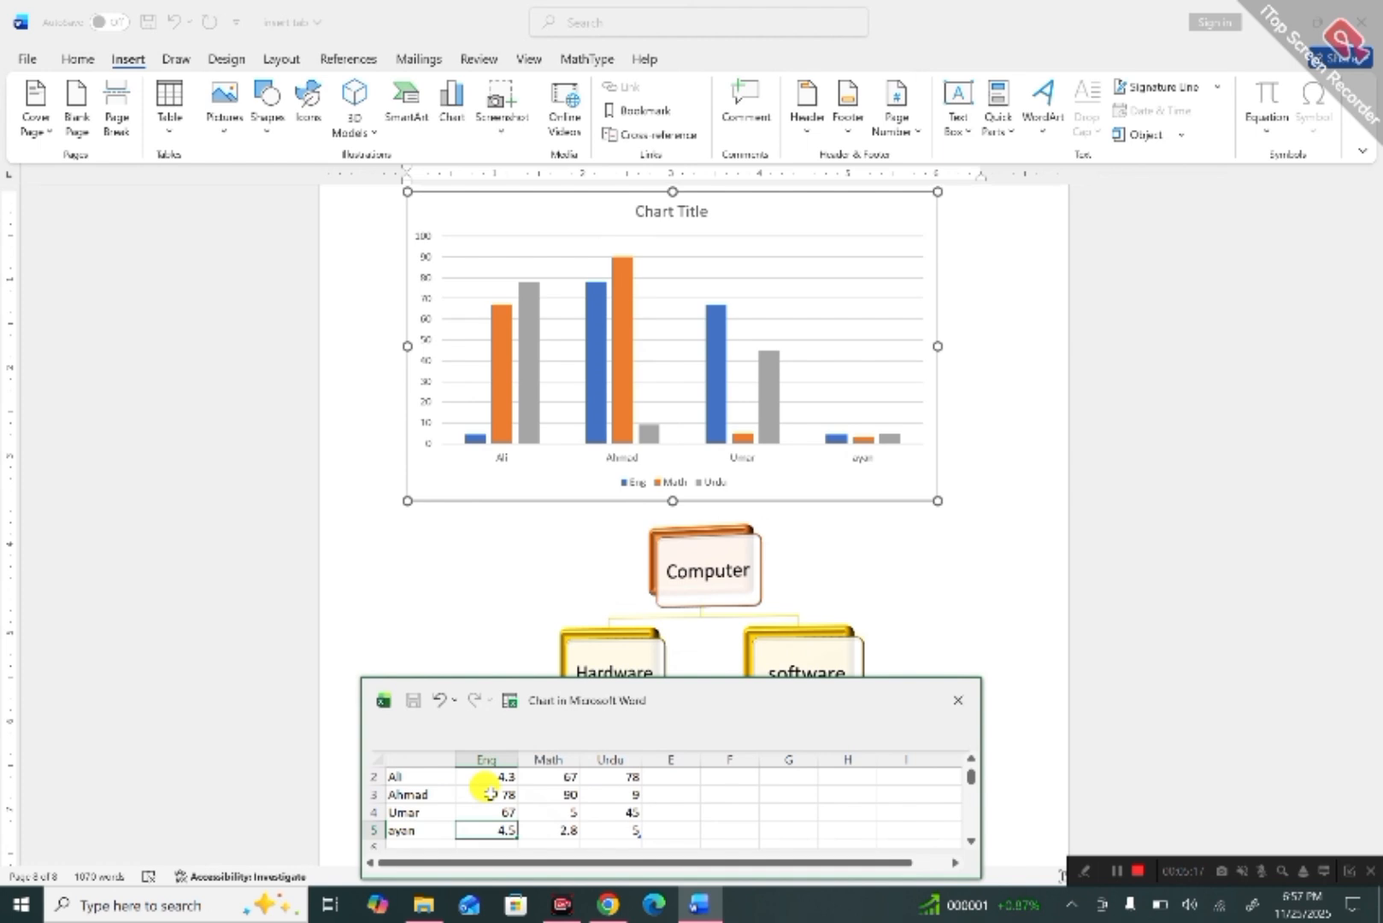
text(67)
key(Tab)
text(88)
key(Tab)
text(4)
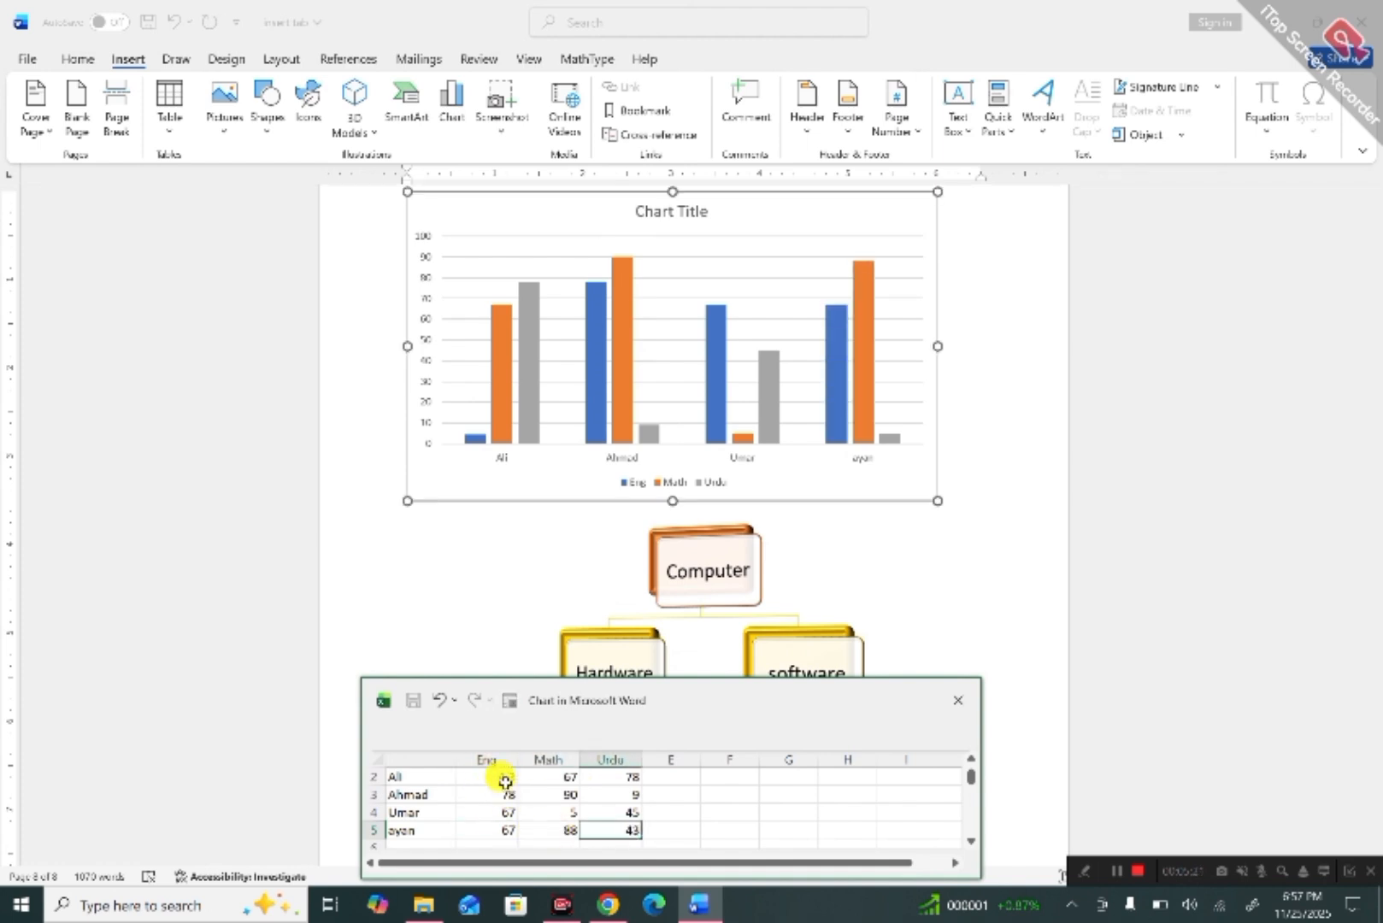
text(3)
Set the Eng mark in row 2 to 89 and close the chart's data sheet.
click(505, 778)
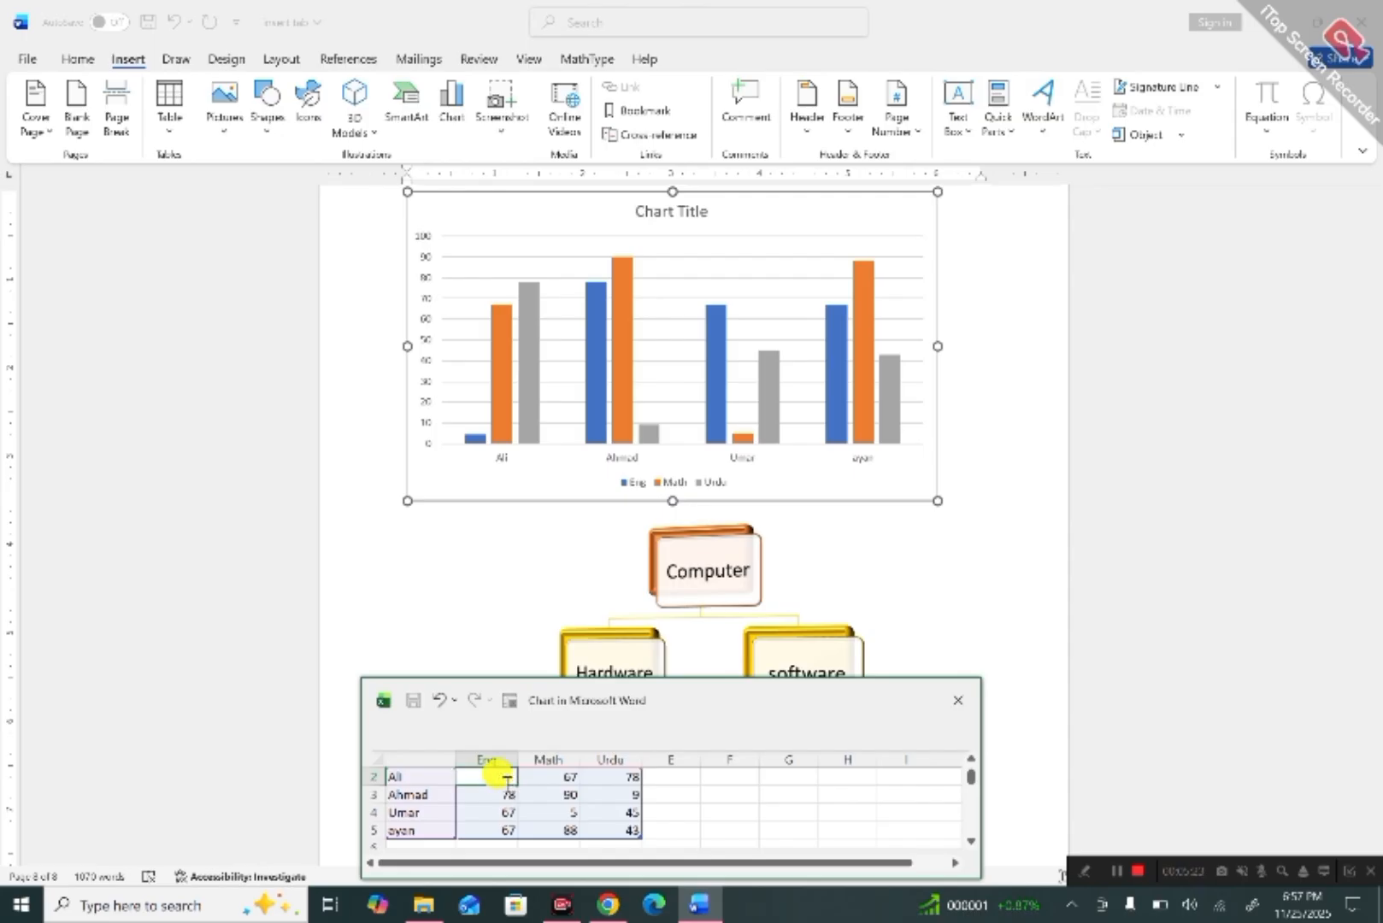
text(89)
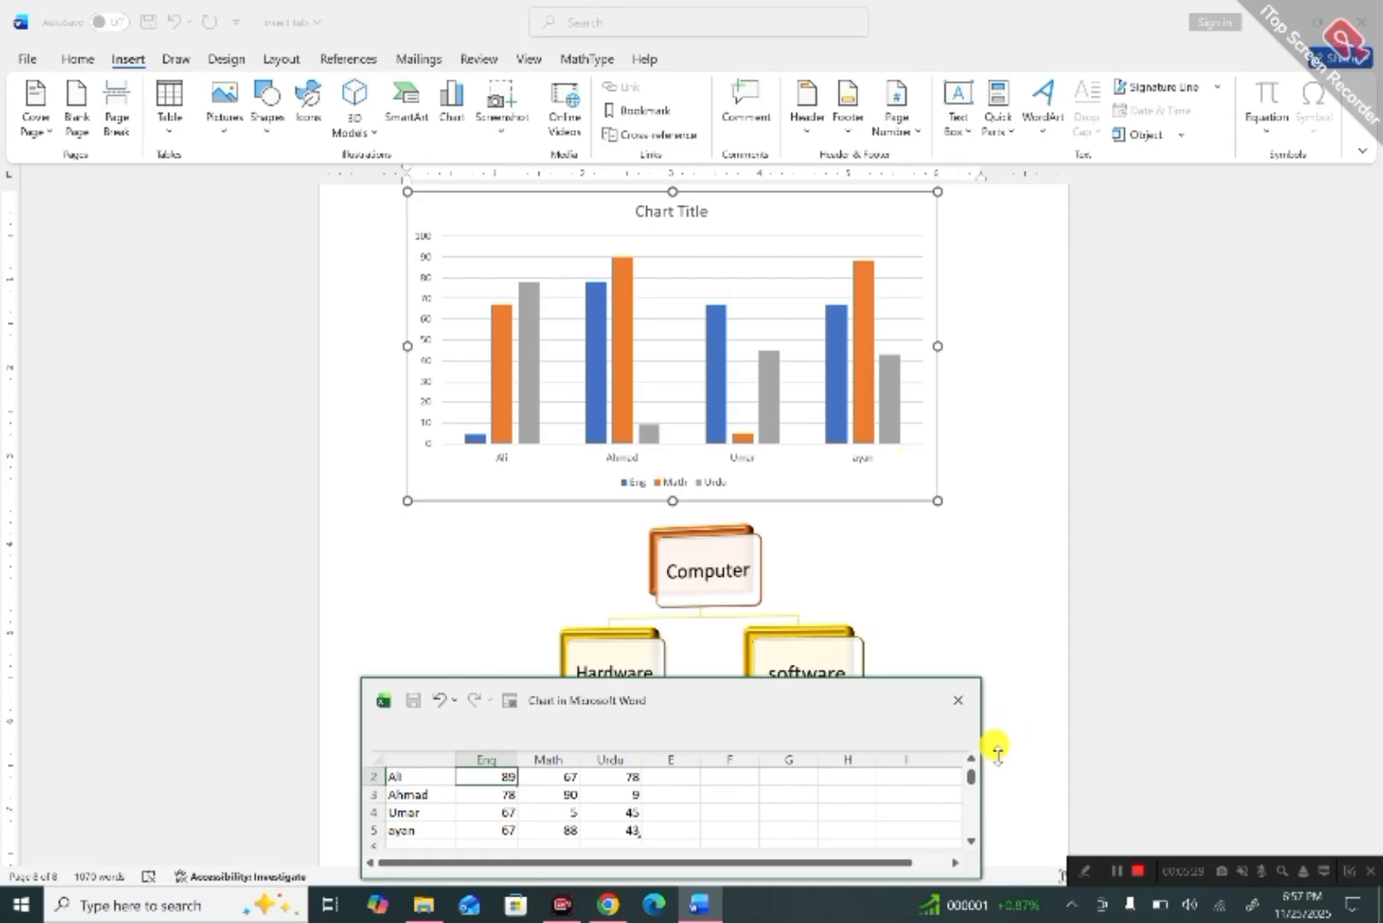
scroll(974, 777, up, 1)
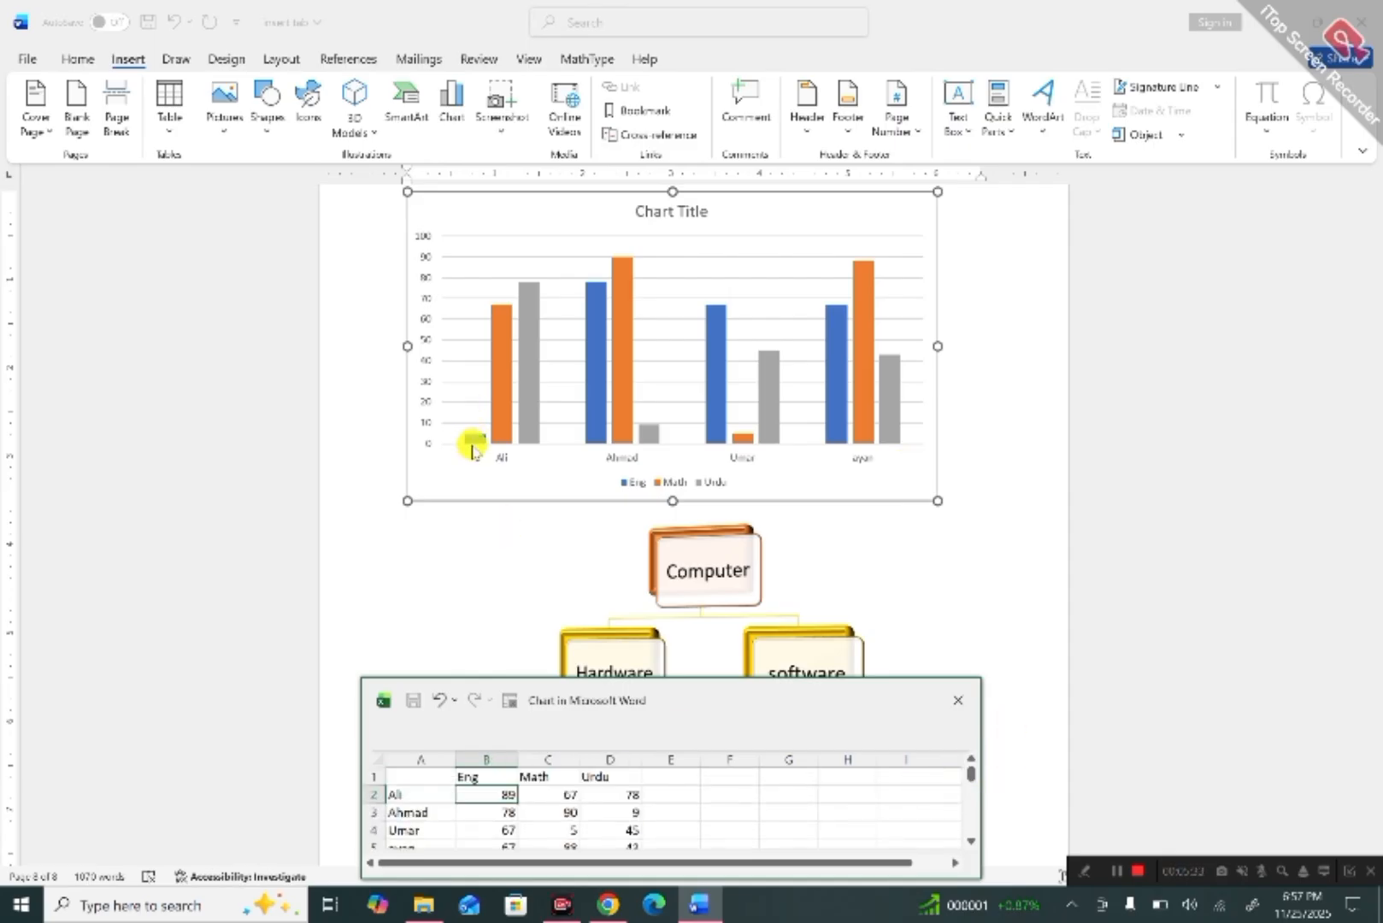
click(594, 829)
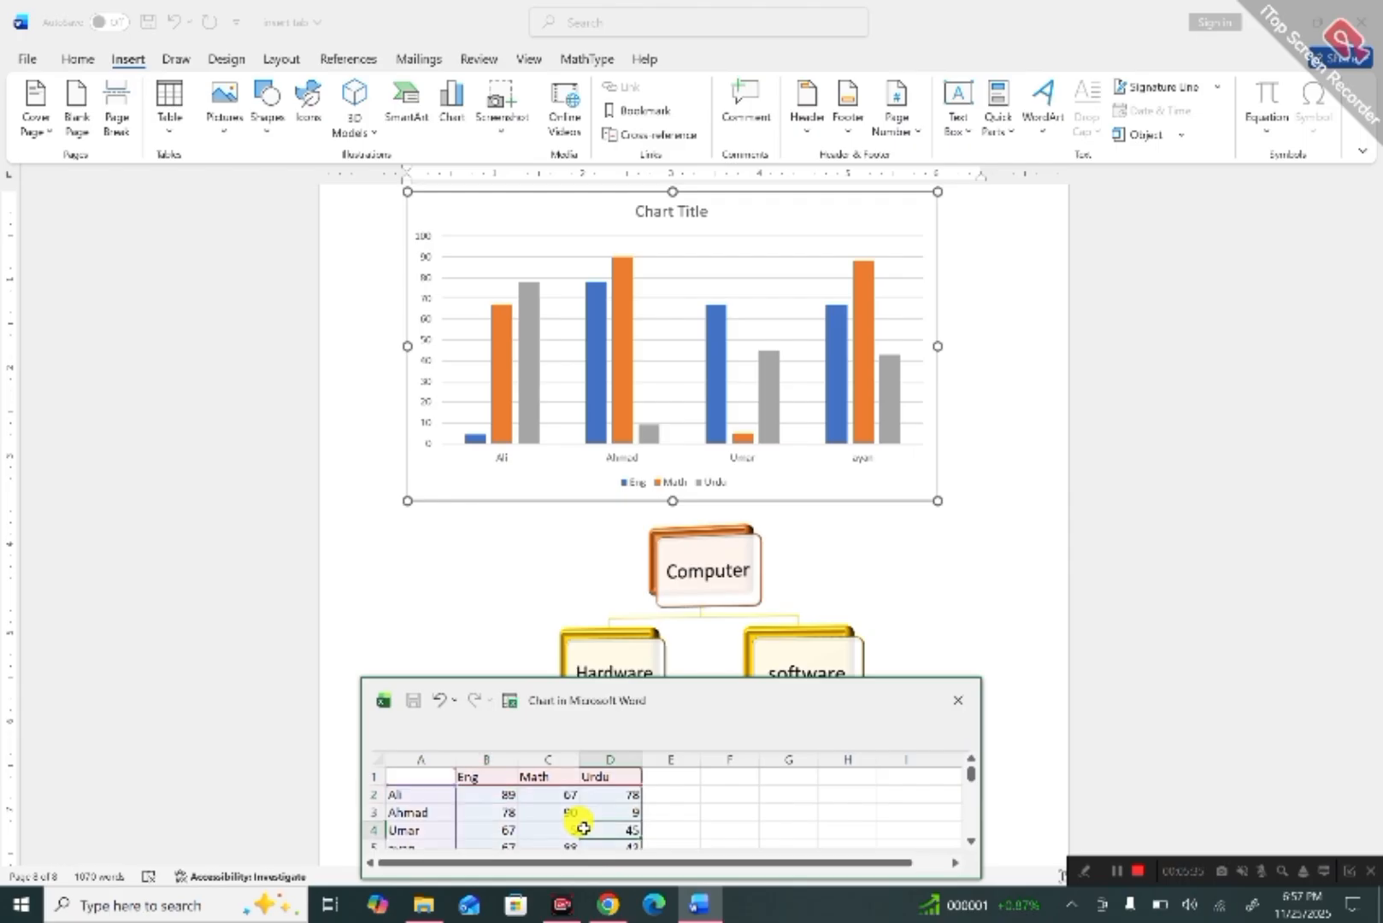
click(425, 483)
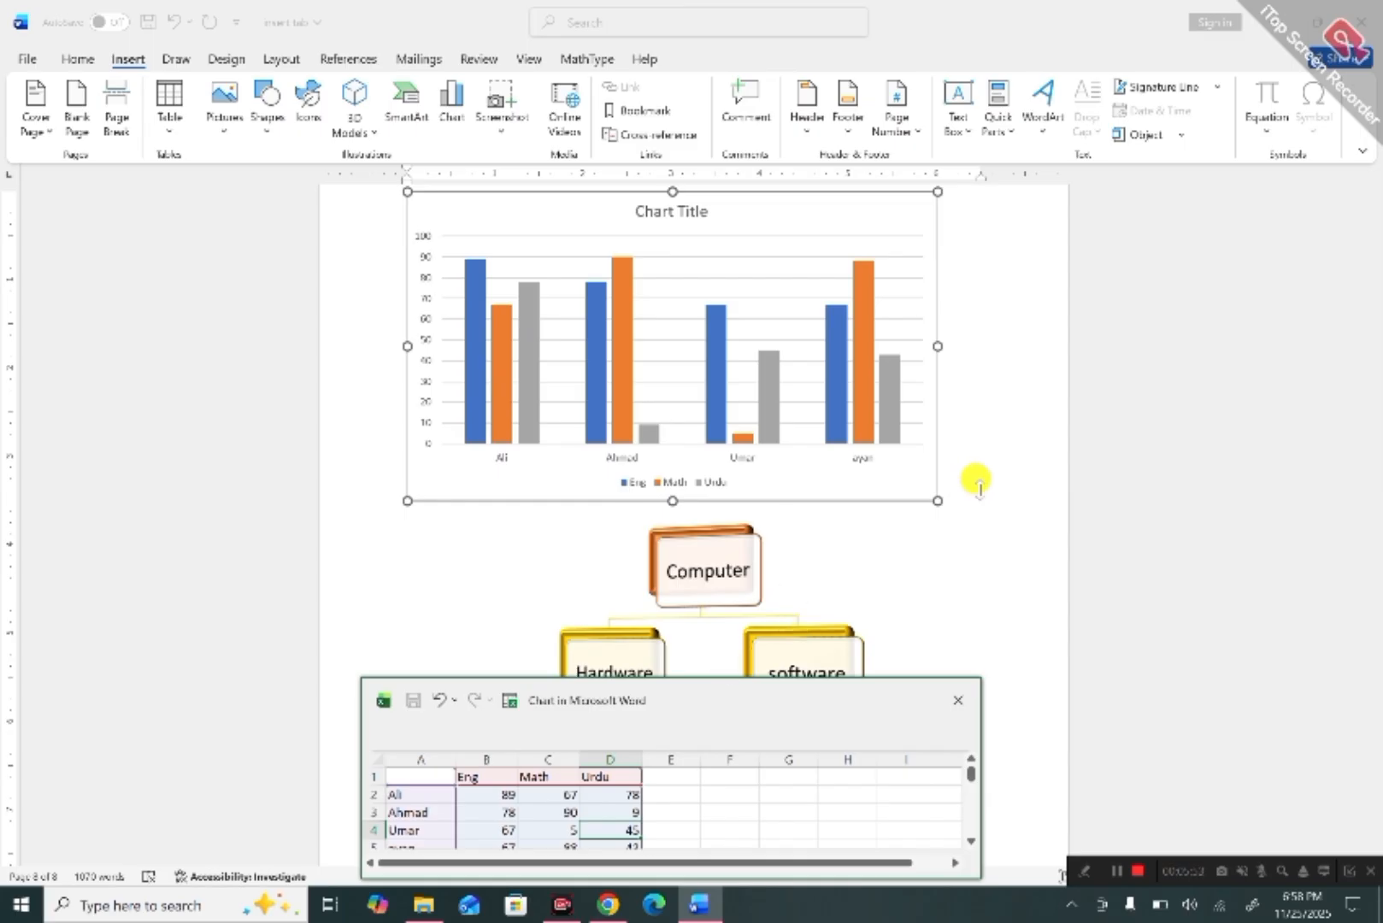
click(957, 700)
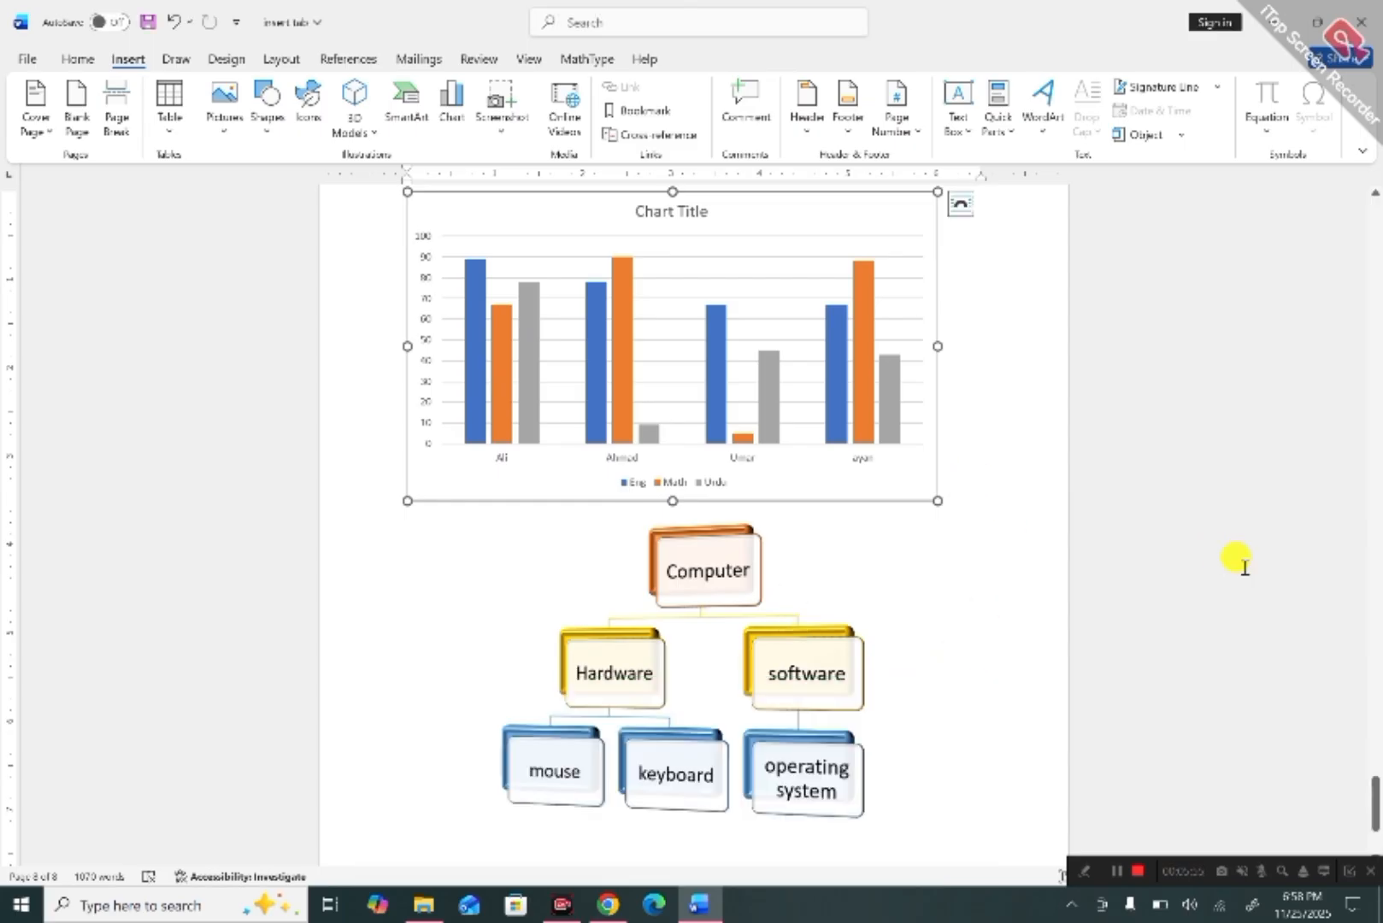
click(406, 101)
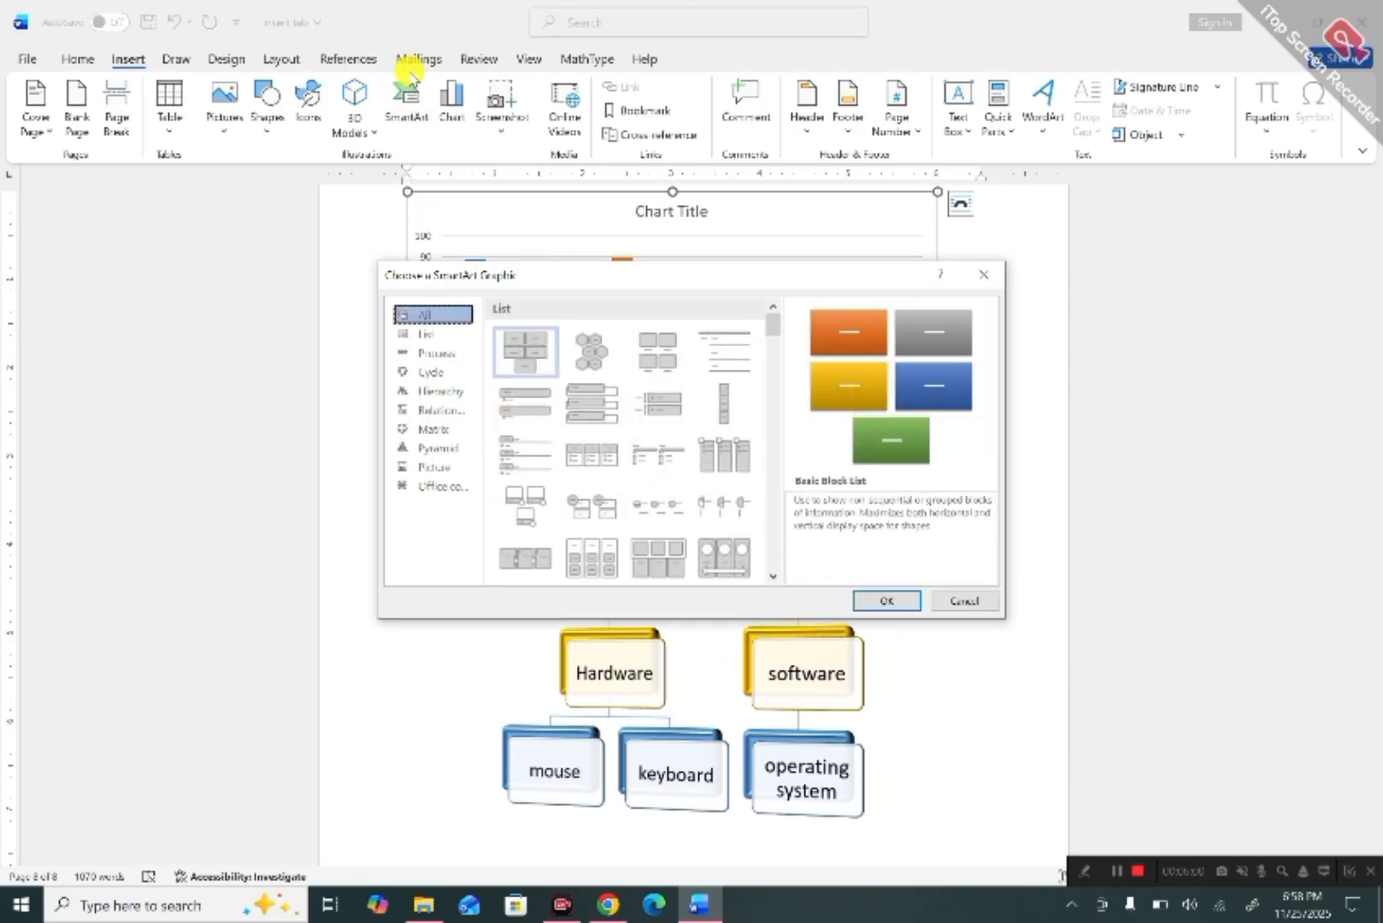
click(441, 334)
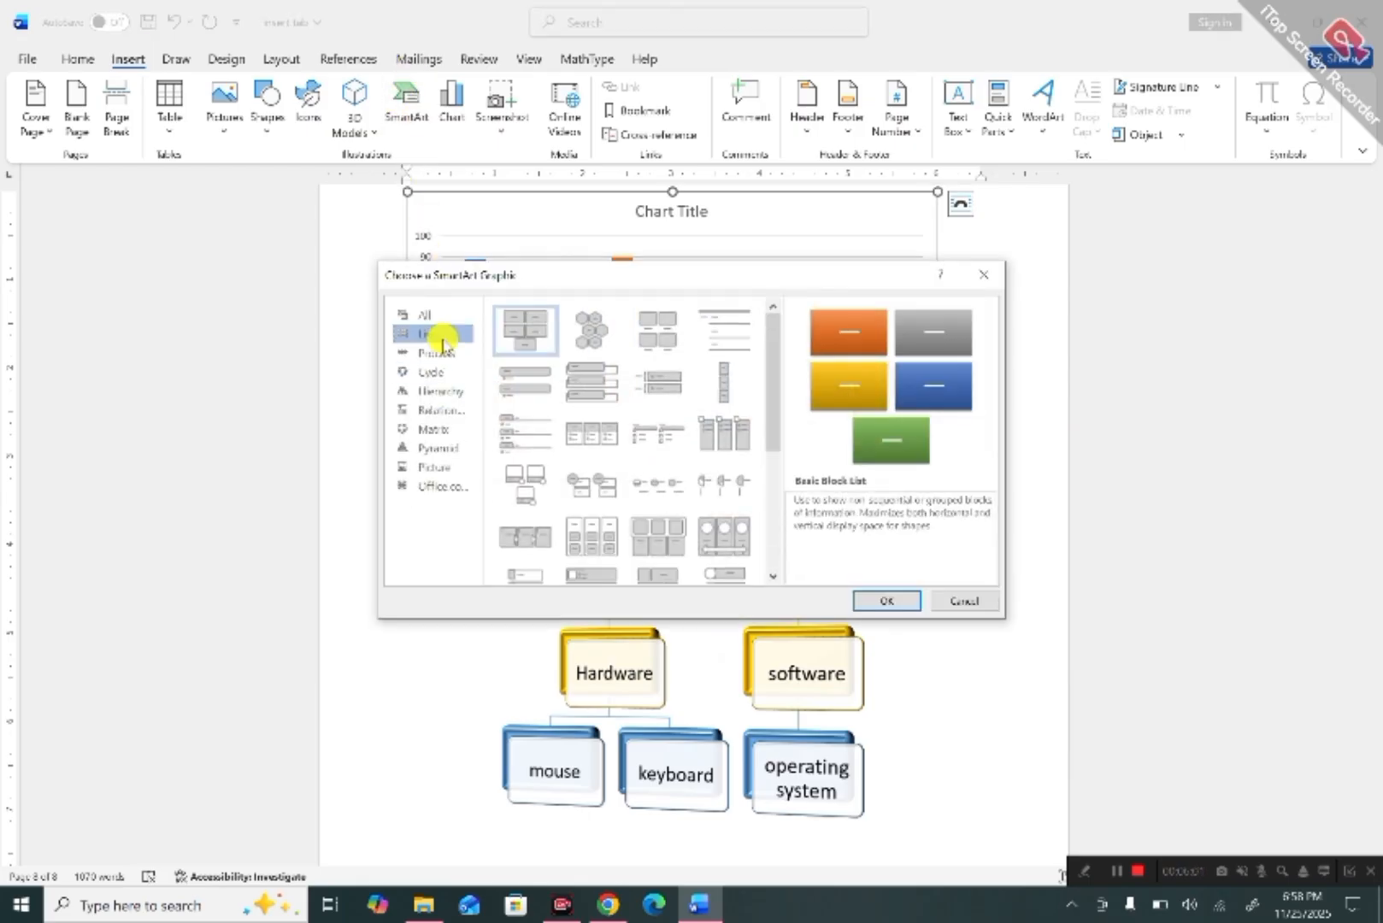
click(449, 113)
click(983, 275)
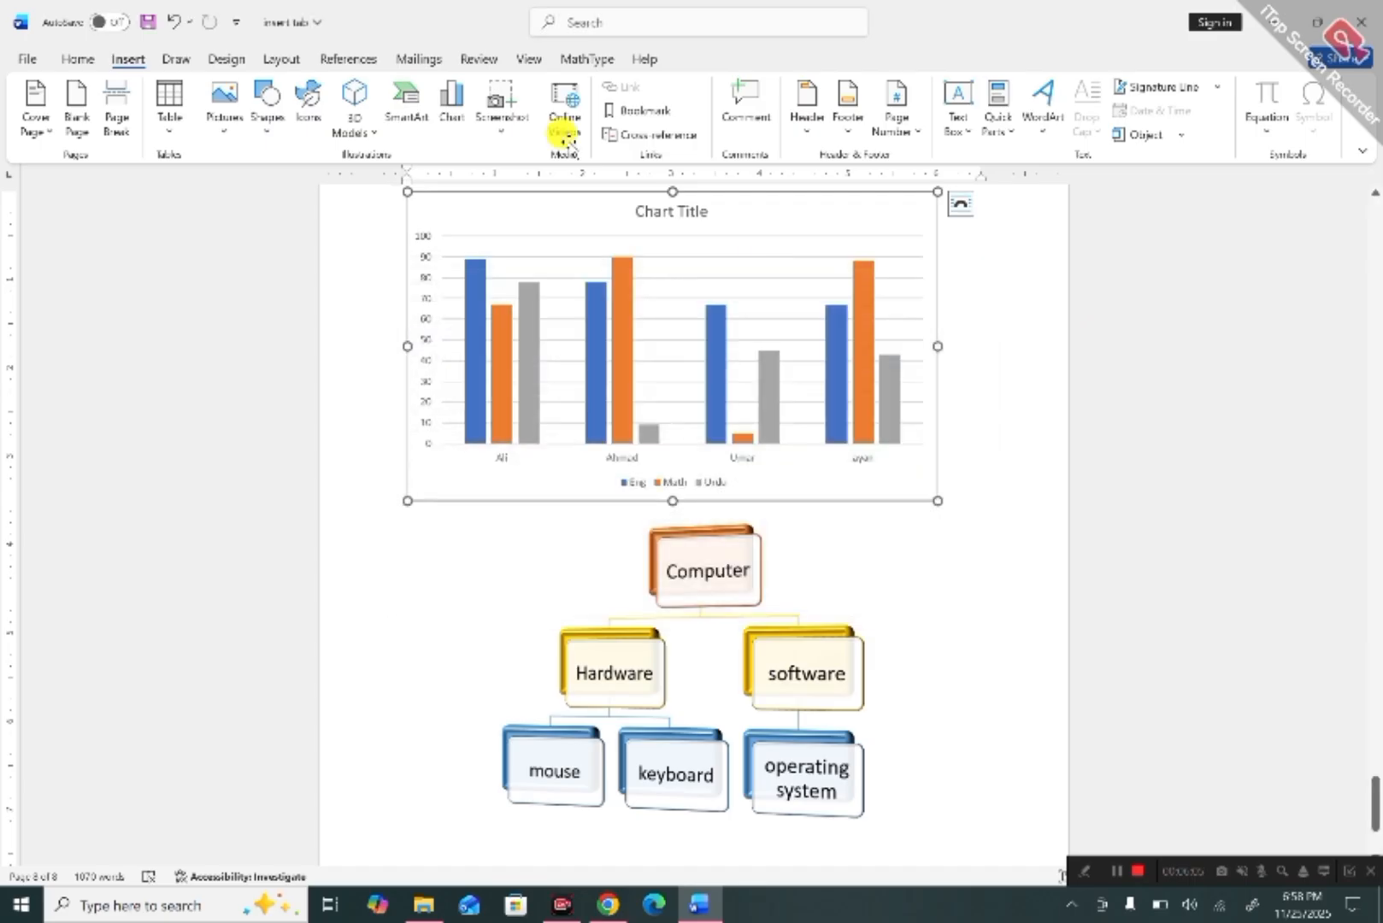
Preview the Pie, Bar, Area, X Y (Scatter) and Map chart types for the column chart, keeping its current type.
click(452, 104)
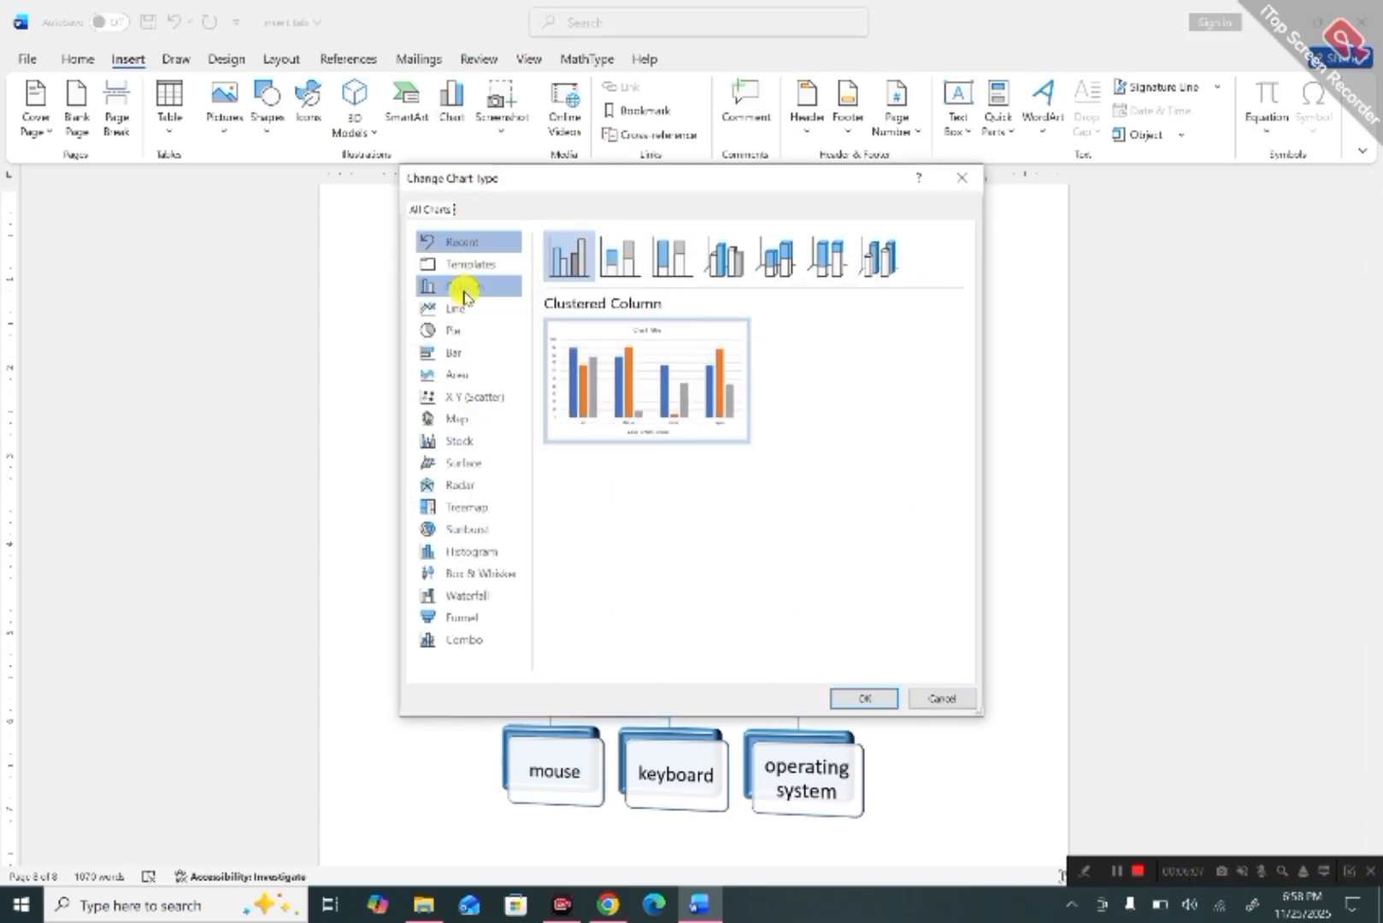
click(459, 333)
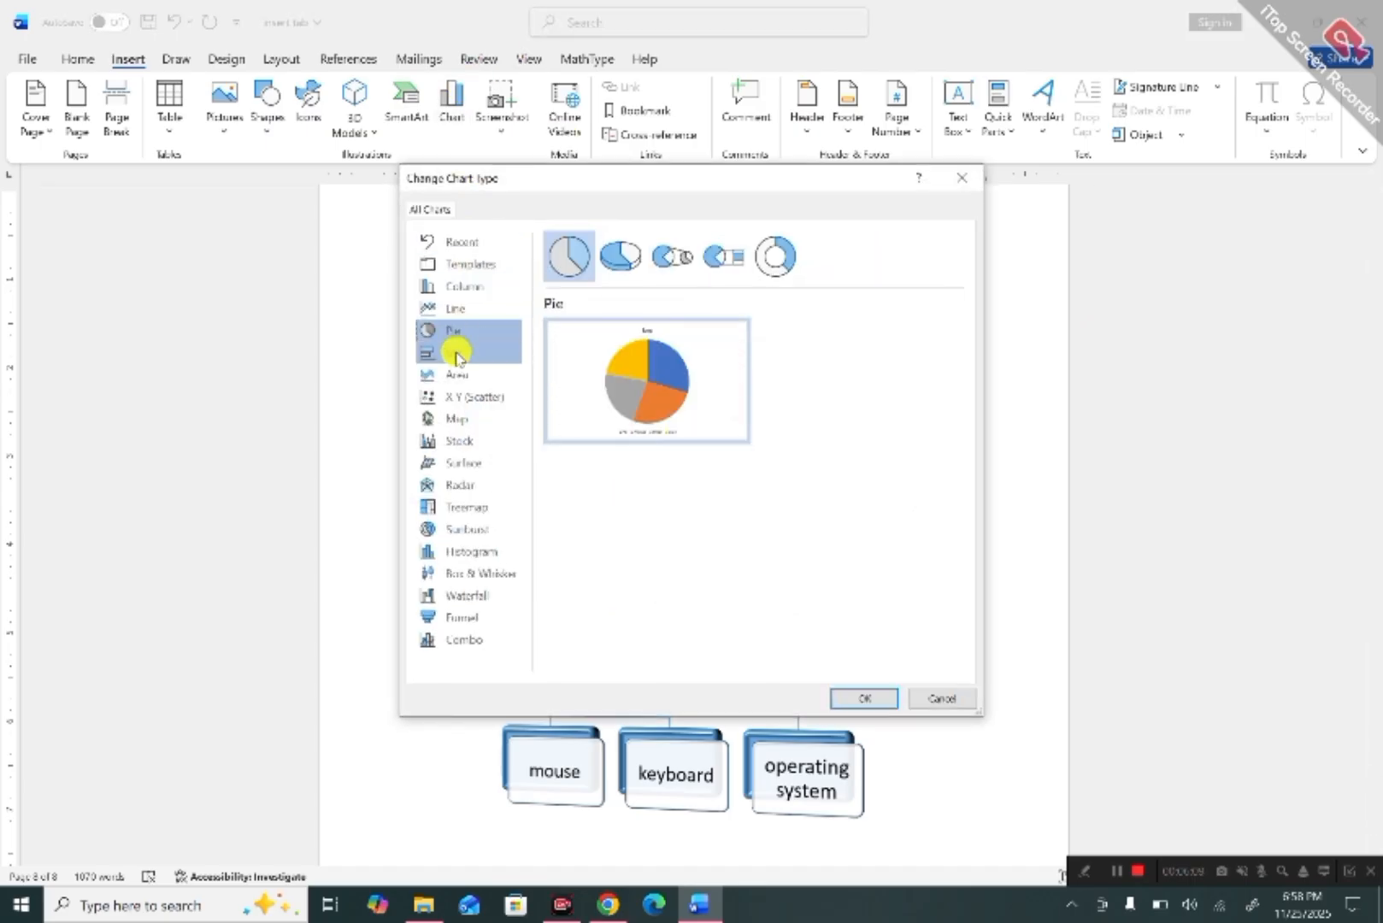
click(458, 353)
click(457, 374)
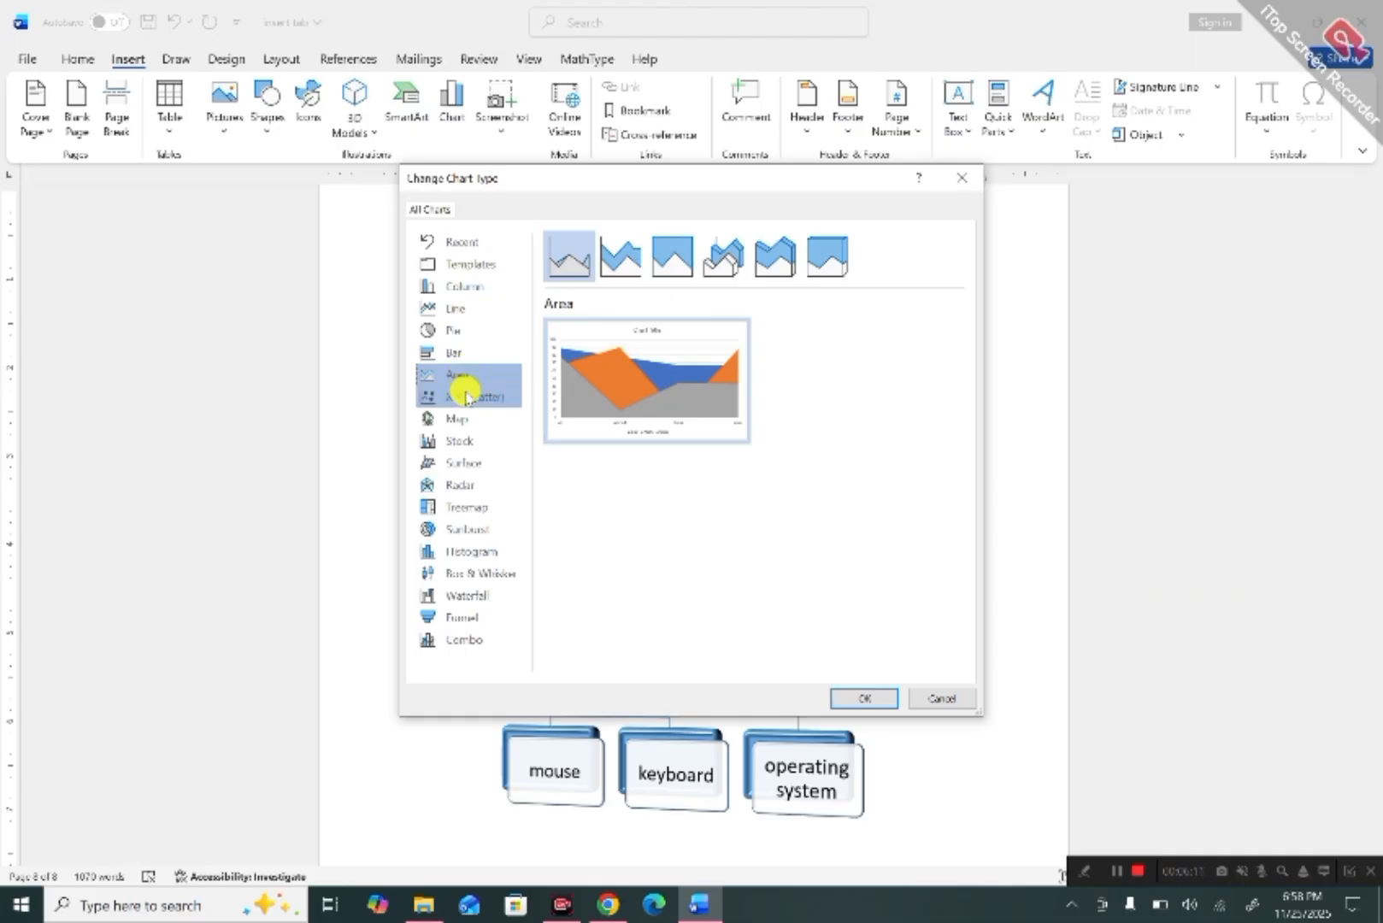
click(466, 397)
click(457, 418)
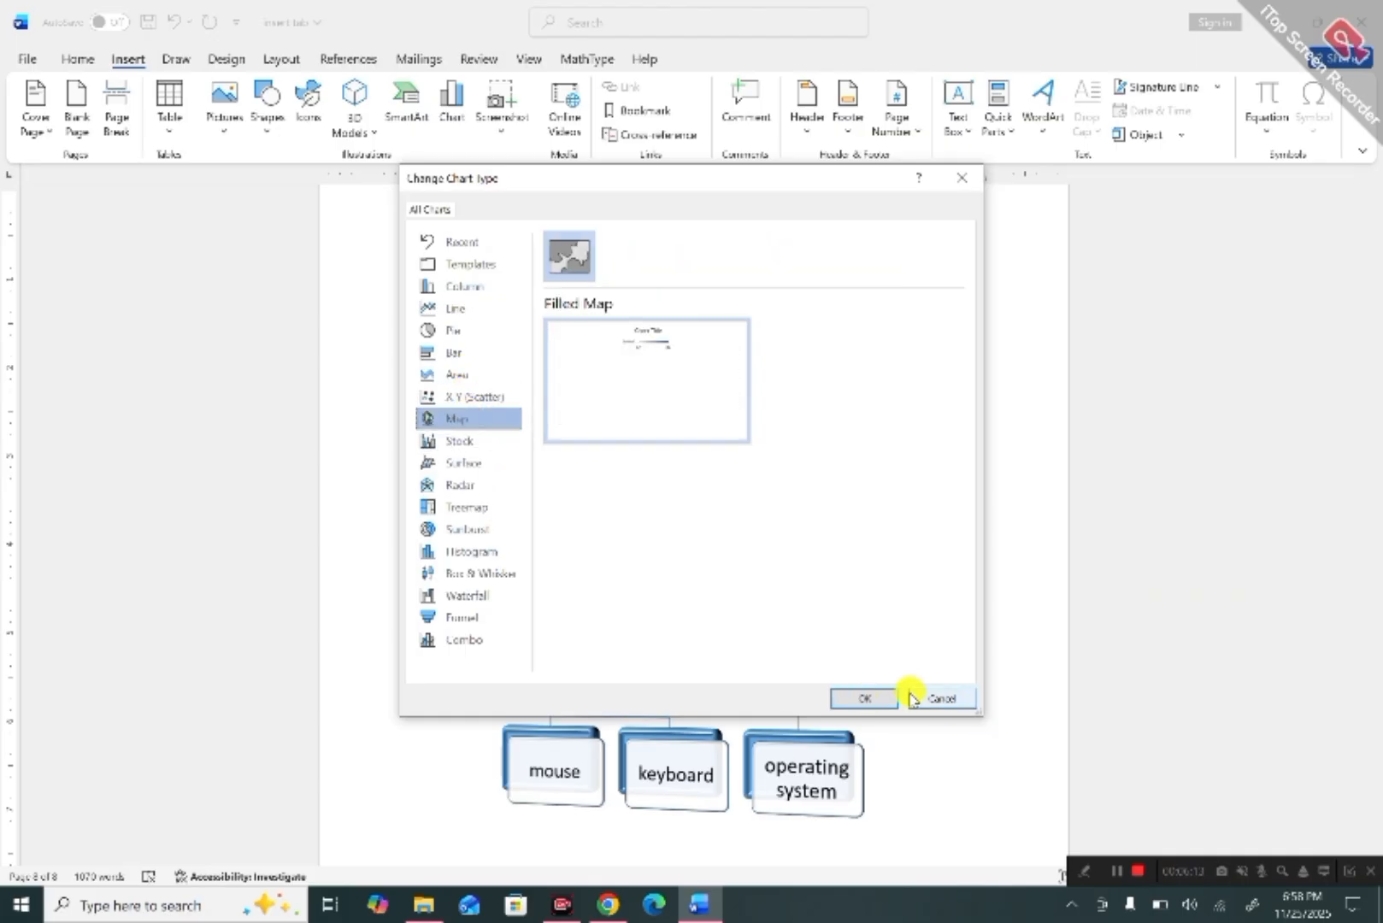
click(941, 699)
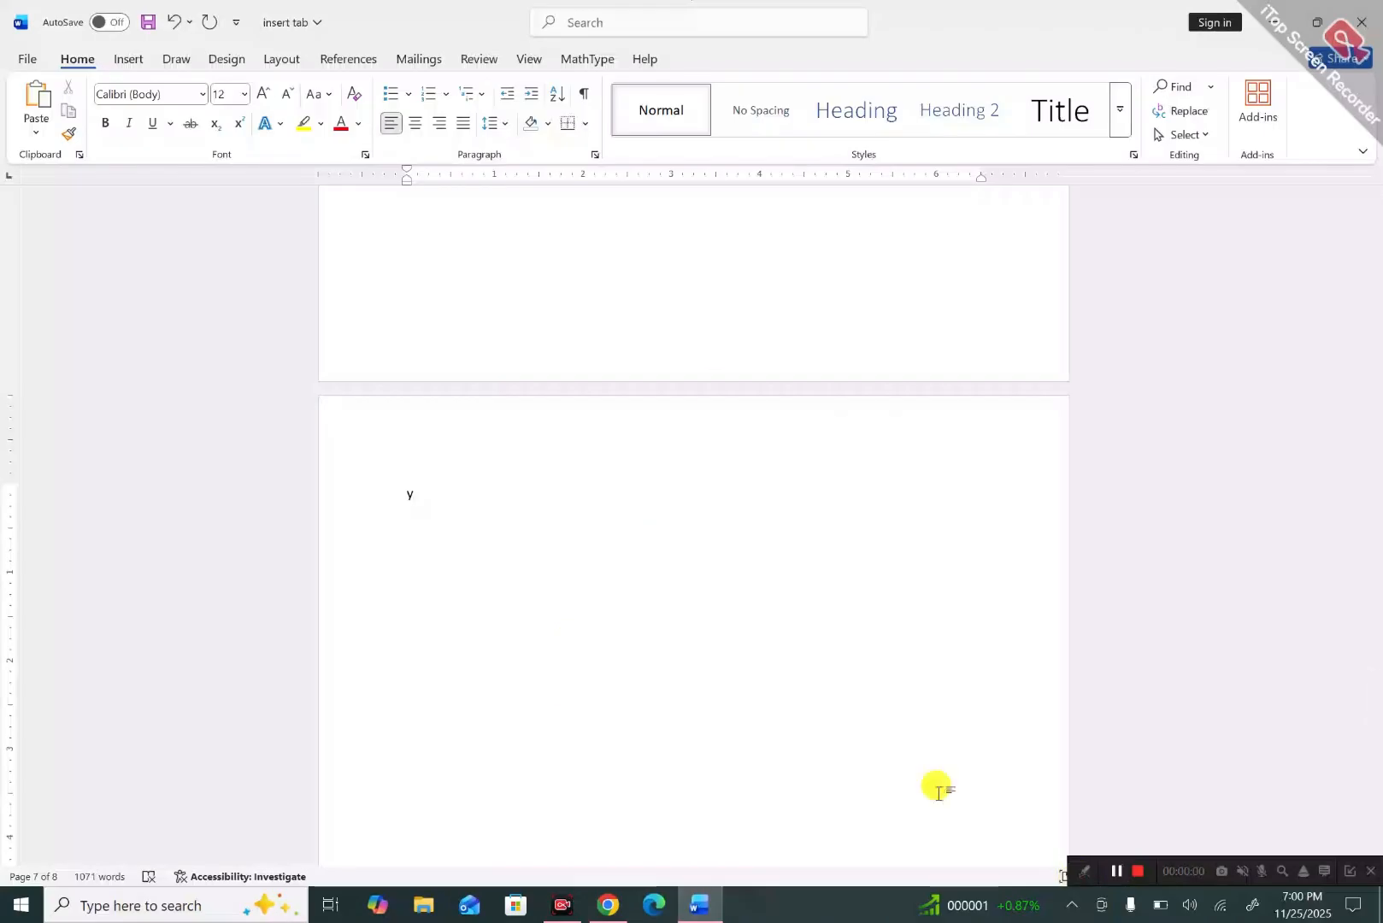
Insert a screen clipping of the flower on the desktop wallpaper below the letter y on page 7.
click(129, 58)
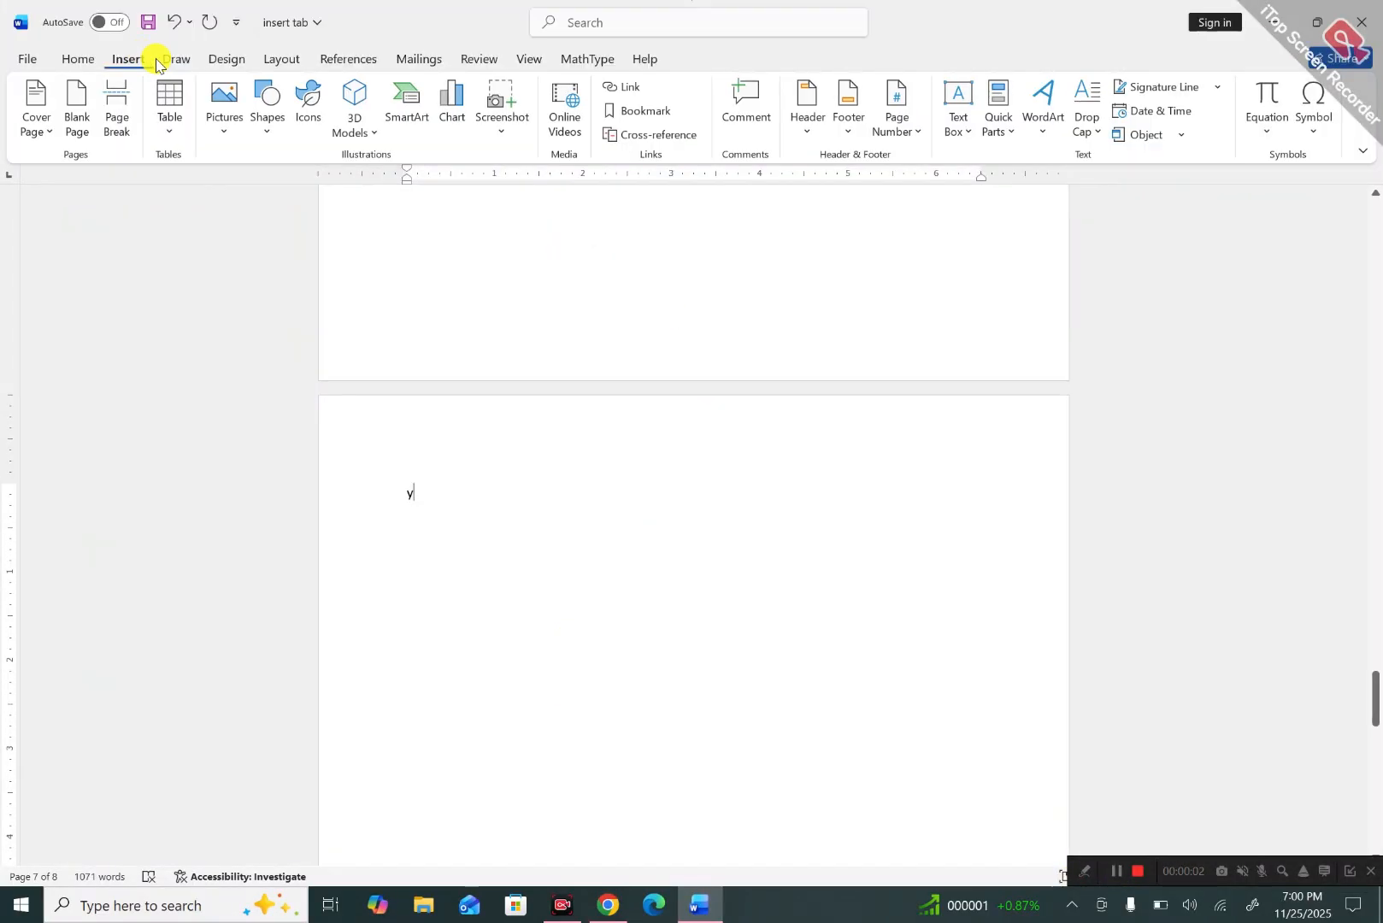
click(494, 101)
click(545, 292)
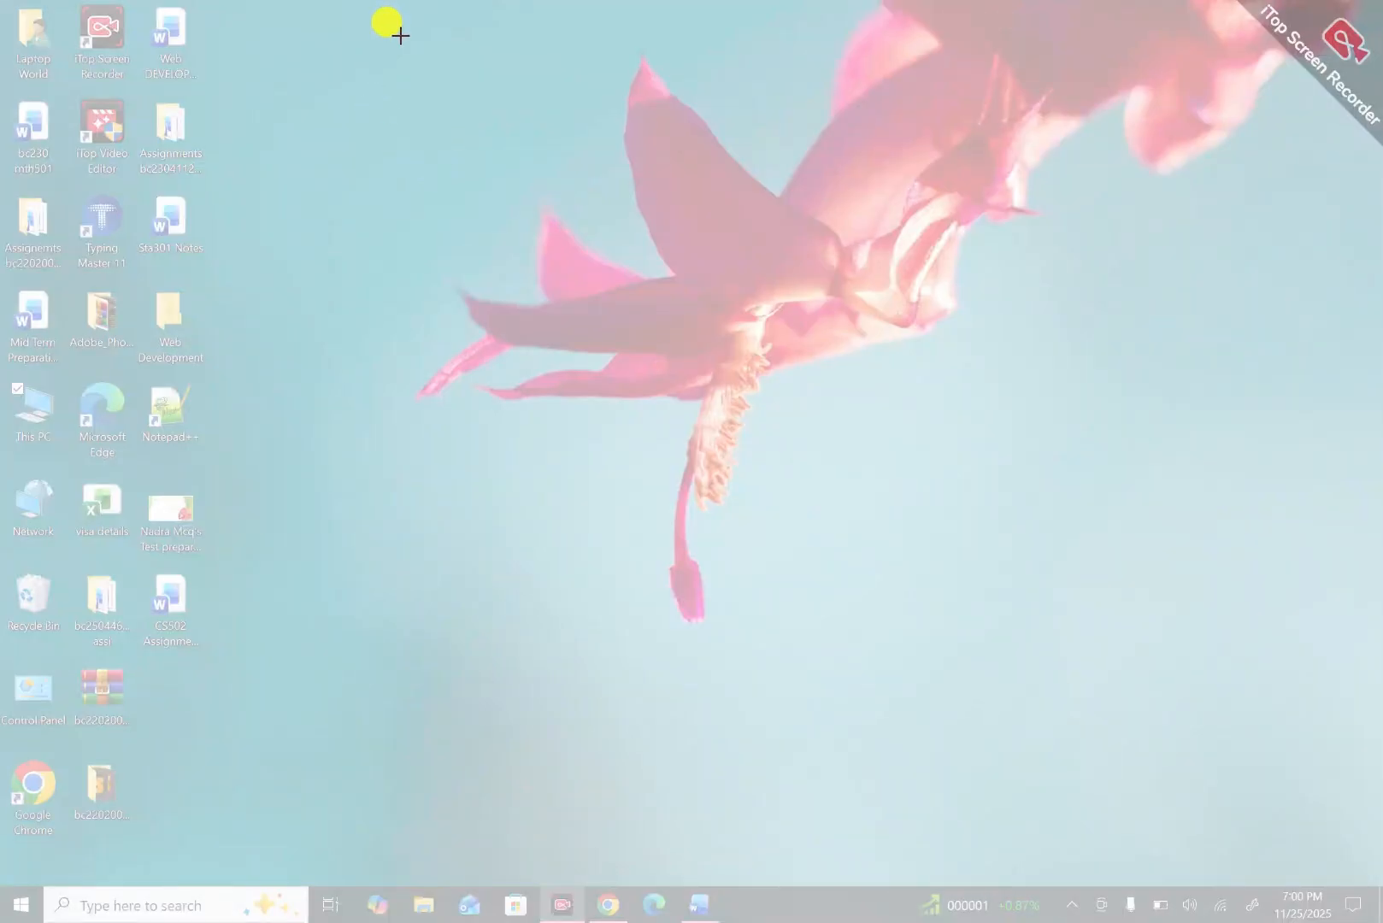
drag(400, 35, 1068, 643)
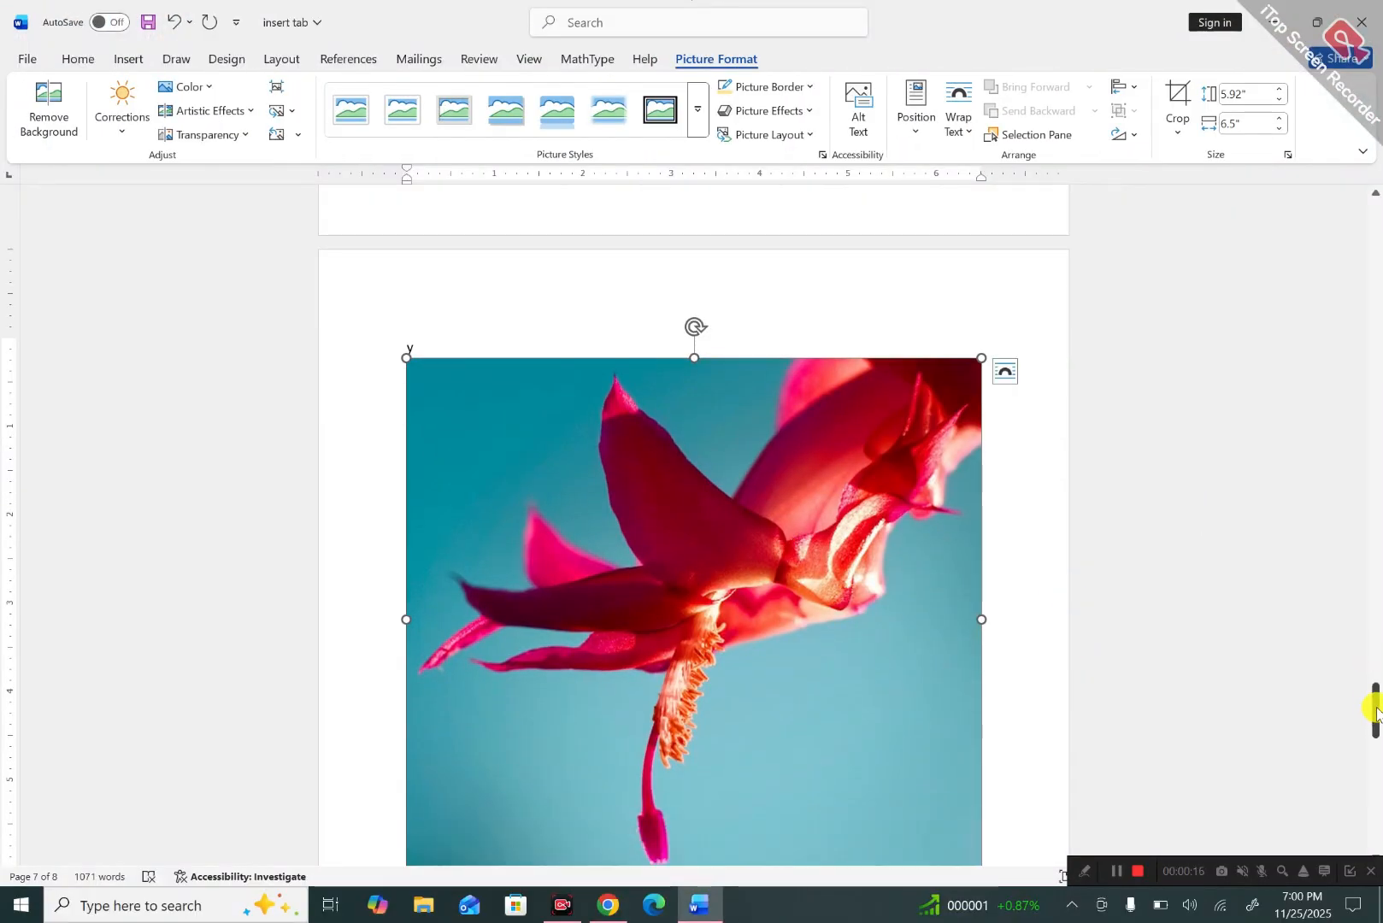
mouse_move(1376, 709)
mouse_down()
mouse_move(1376, 731)
mouse_move(1367, 690)
mouse_up()
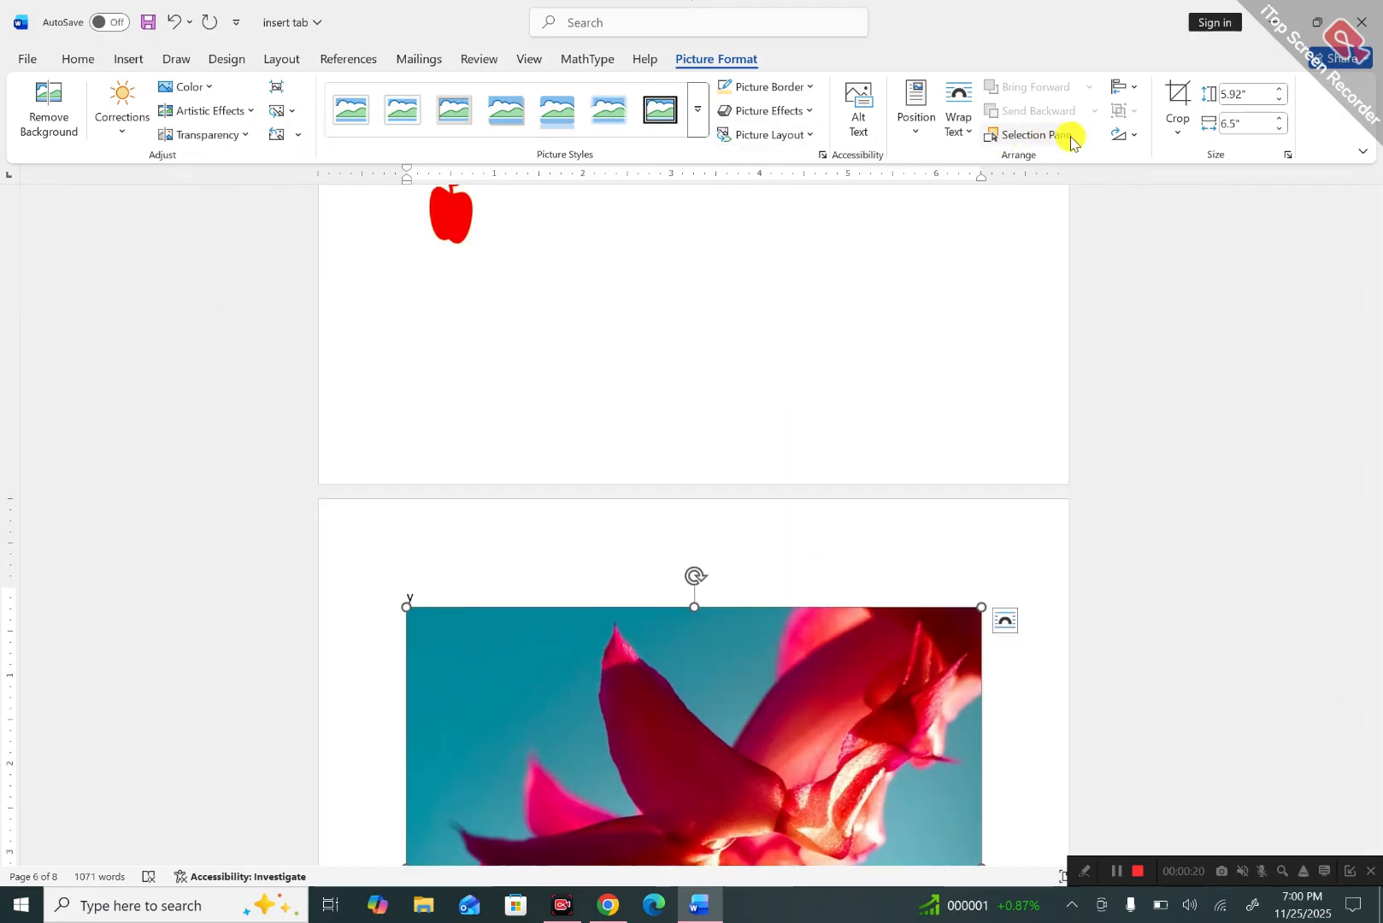
Draw a smiley face about 2.16" high and 2" wide near the top of the blank document's page.
click(139, 60)
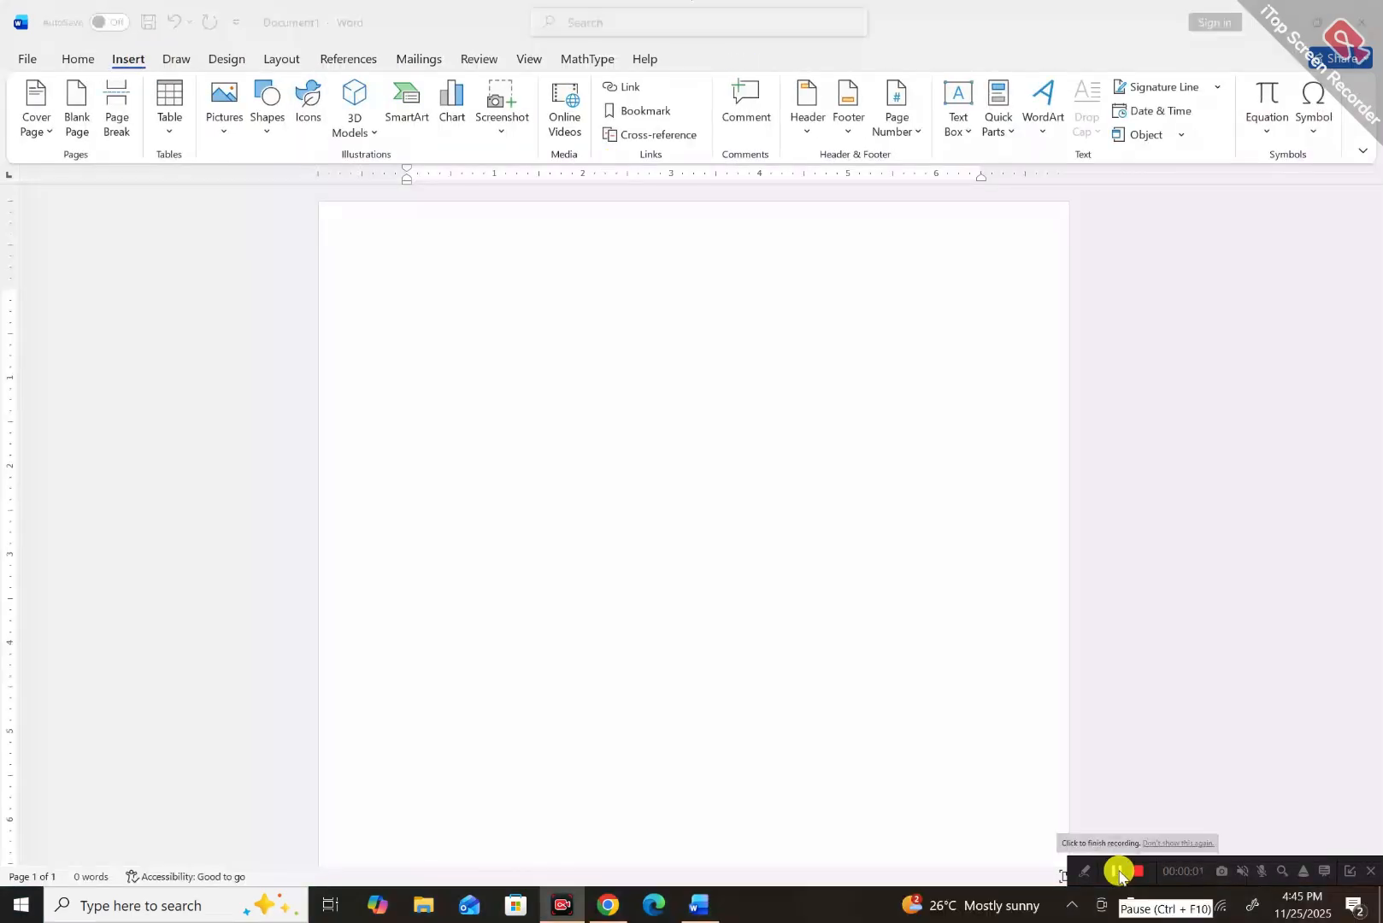
click(258, 127)
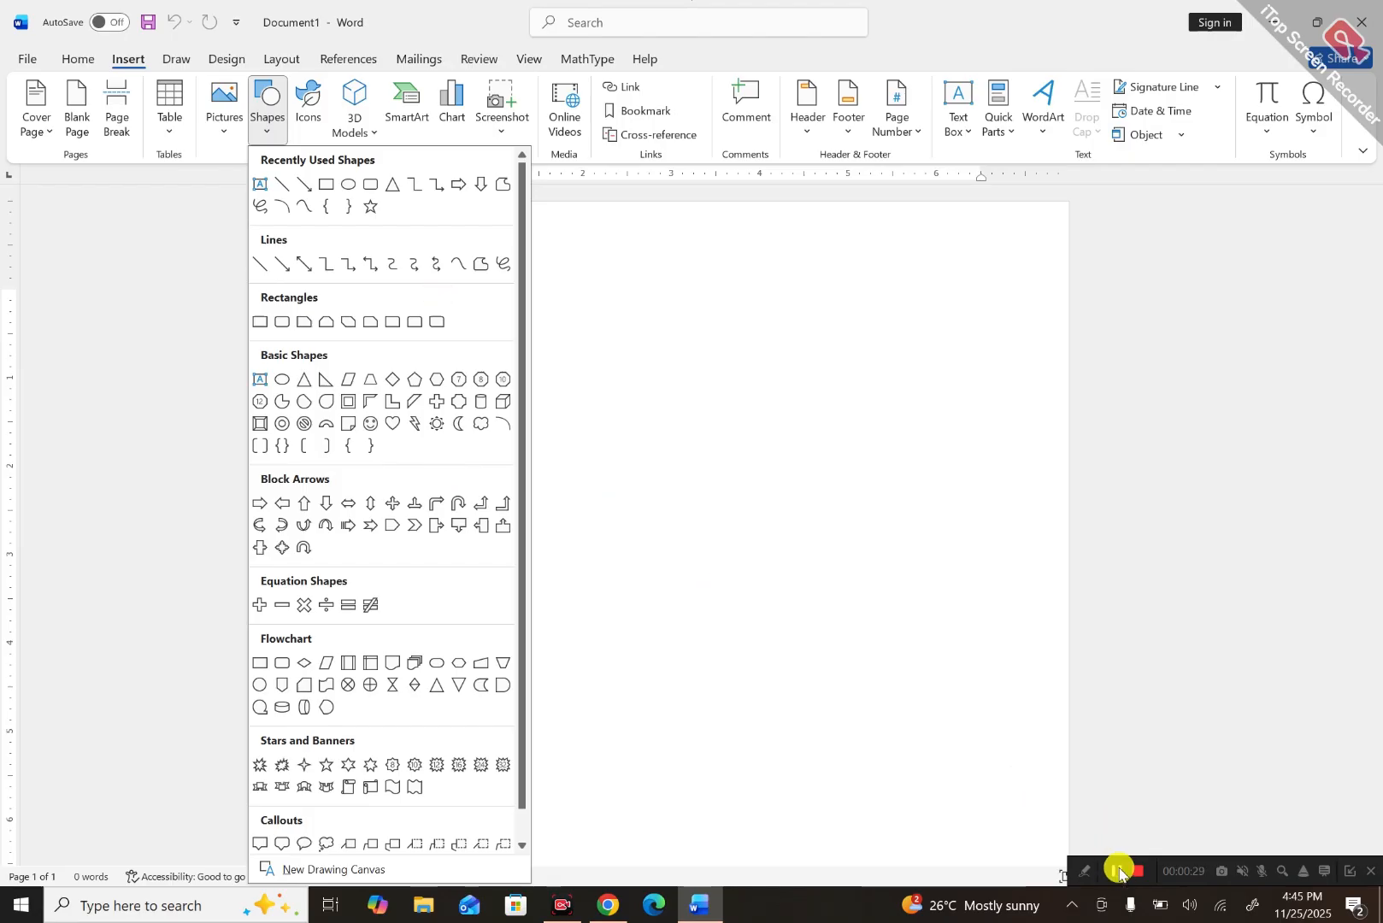
click(1120, 872)
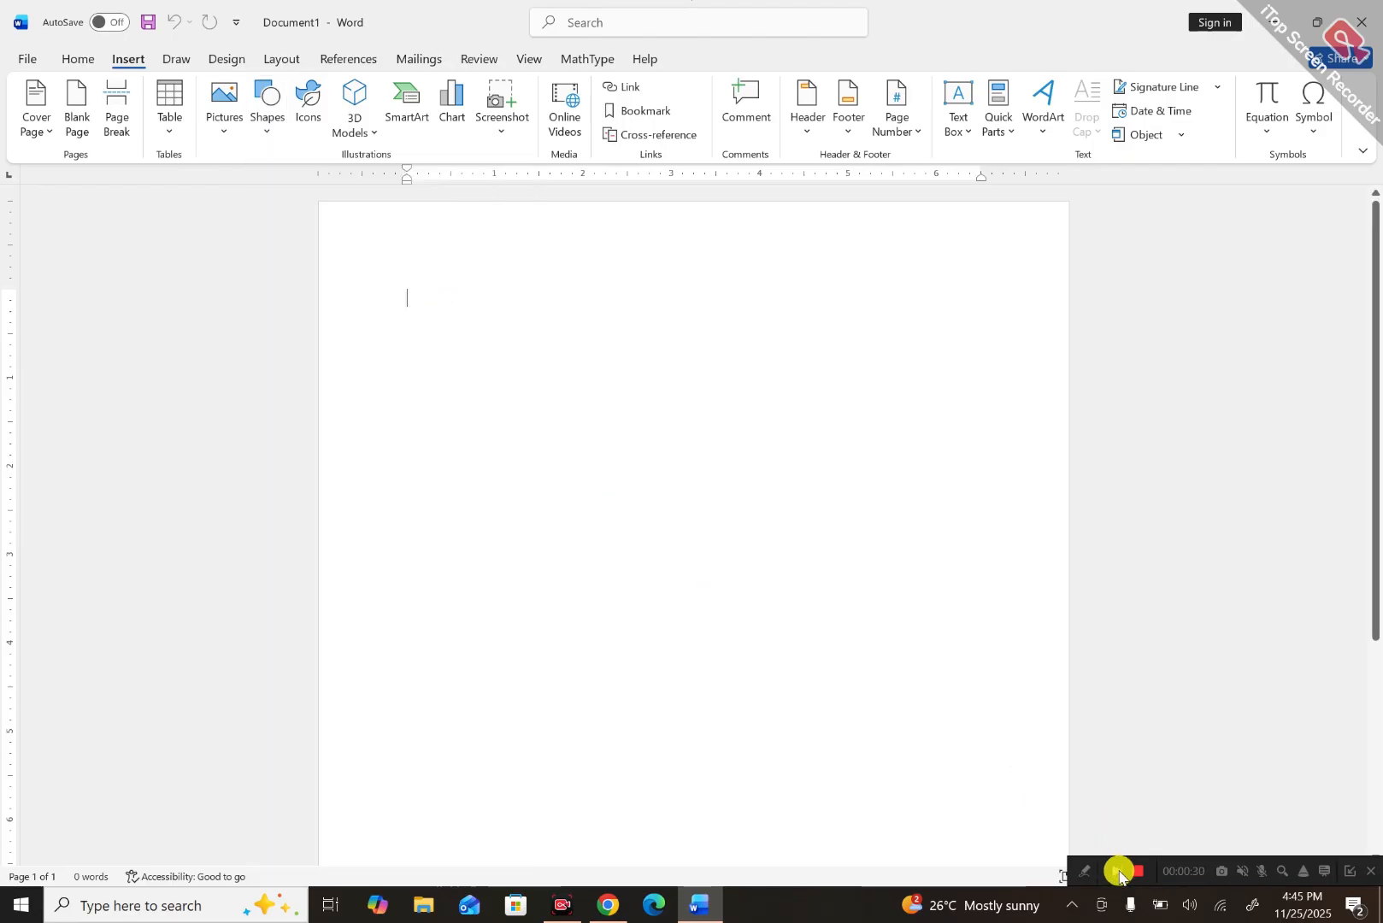
click(264, 129)
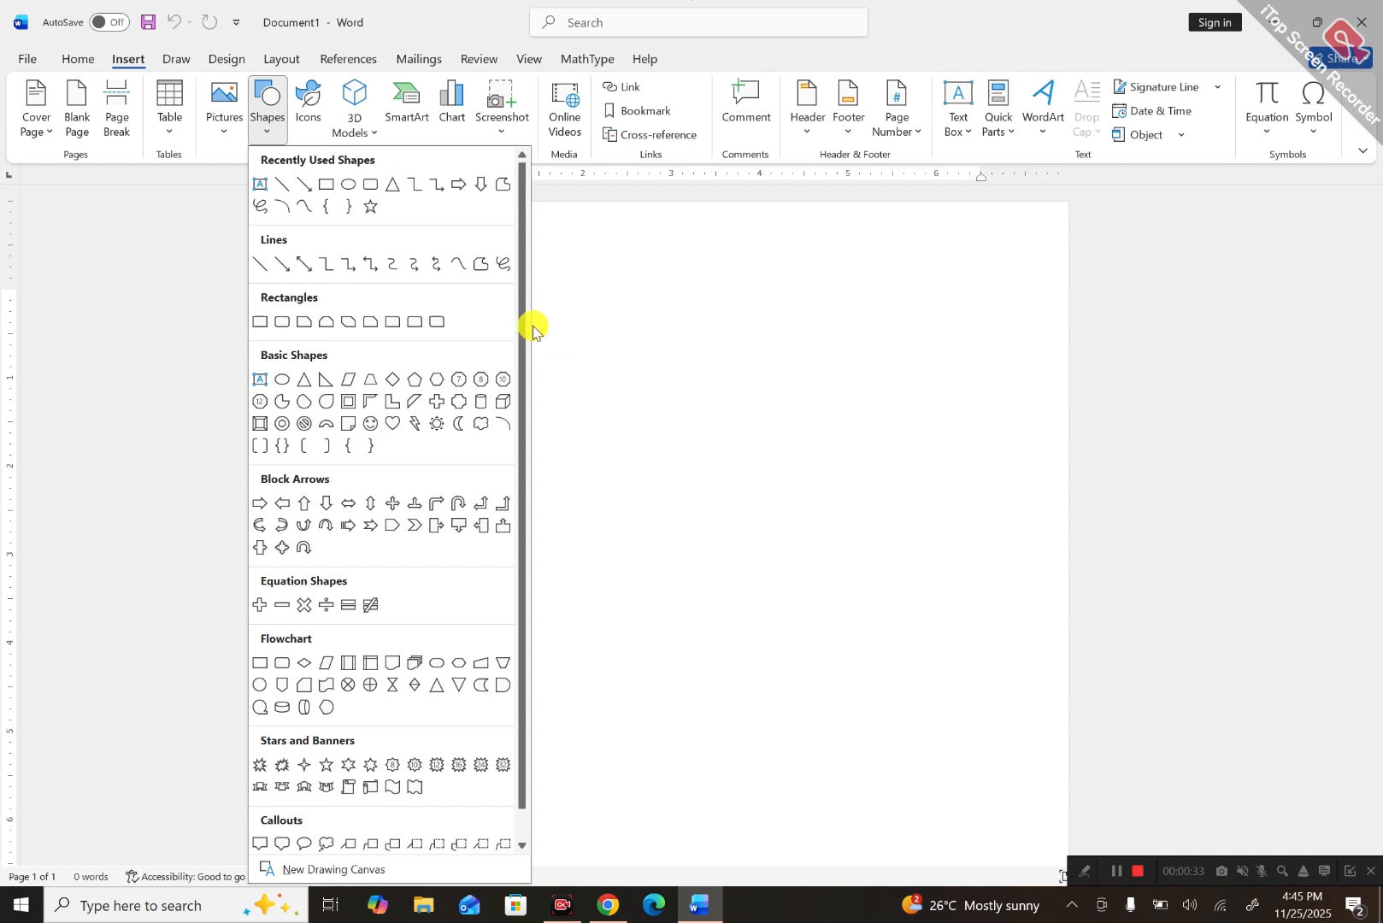
scroll(523, 419, down, 1)
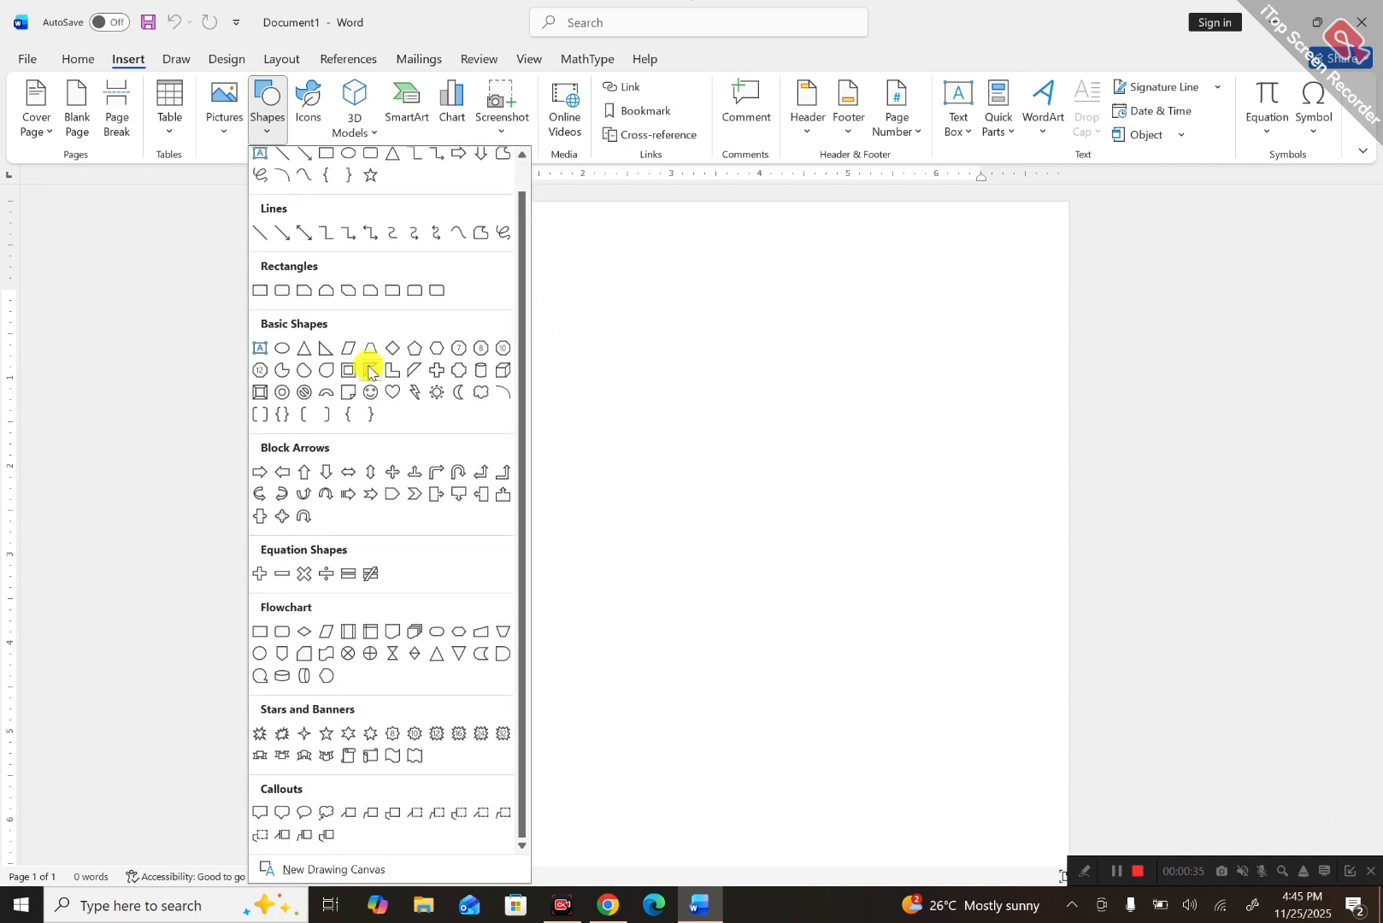
click(376, 395)
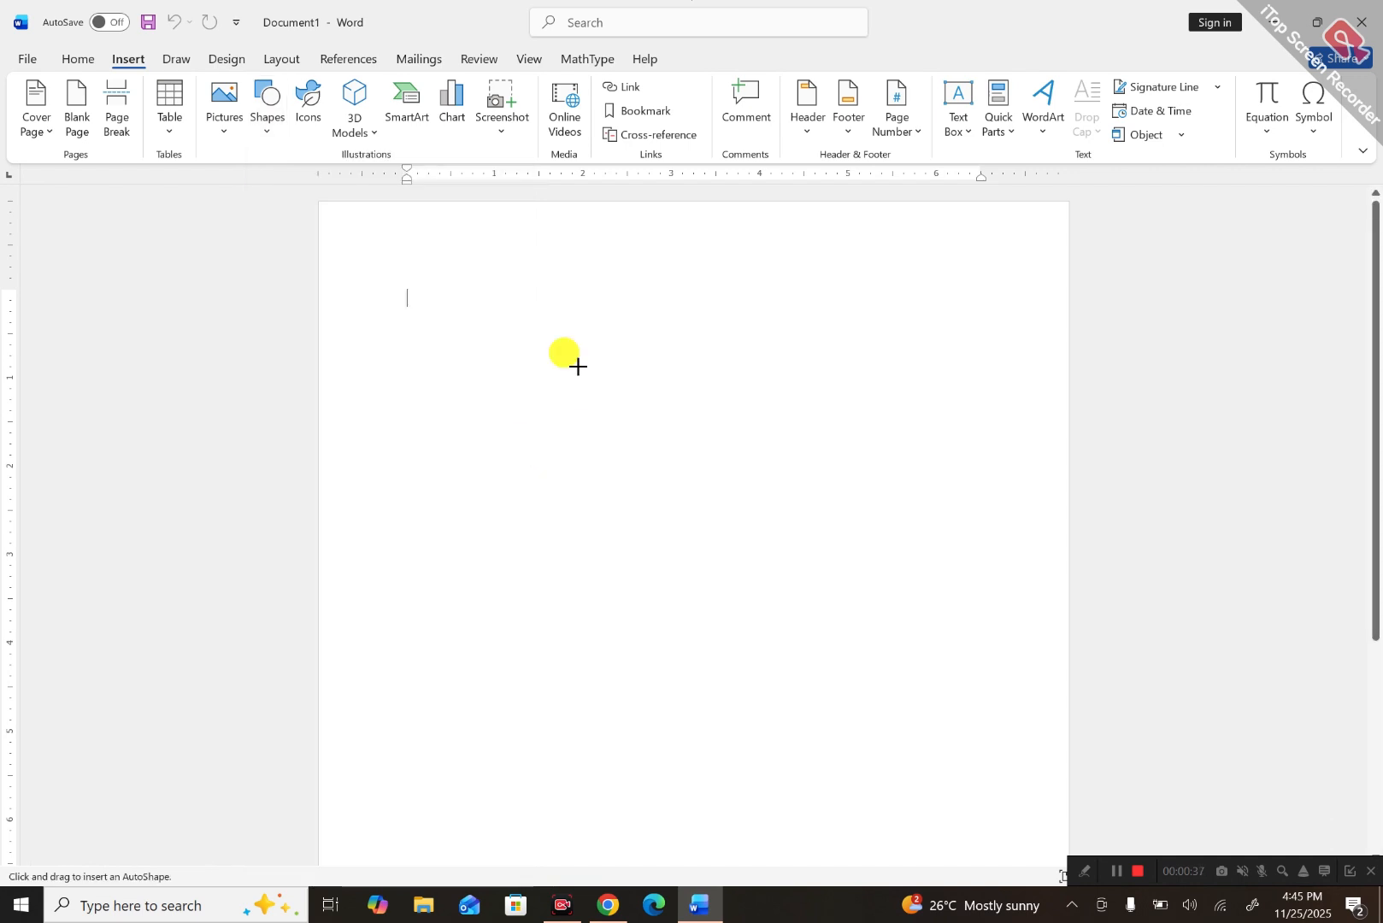
drag(543, 336, 721, 530)
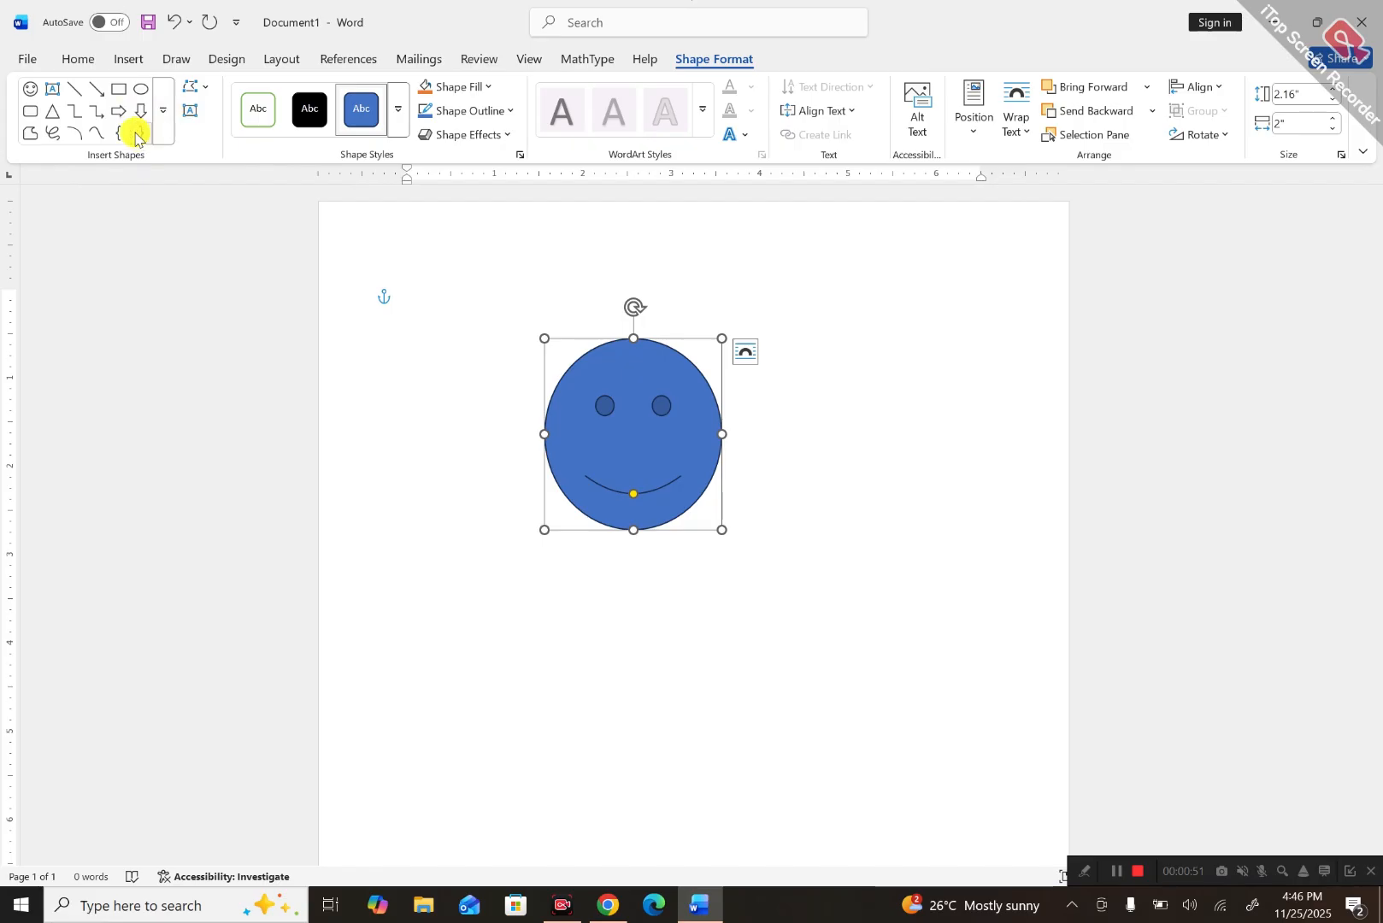
Change the smiley face into a cube, keeping its position and size.
click(165, 127)
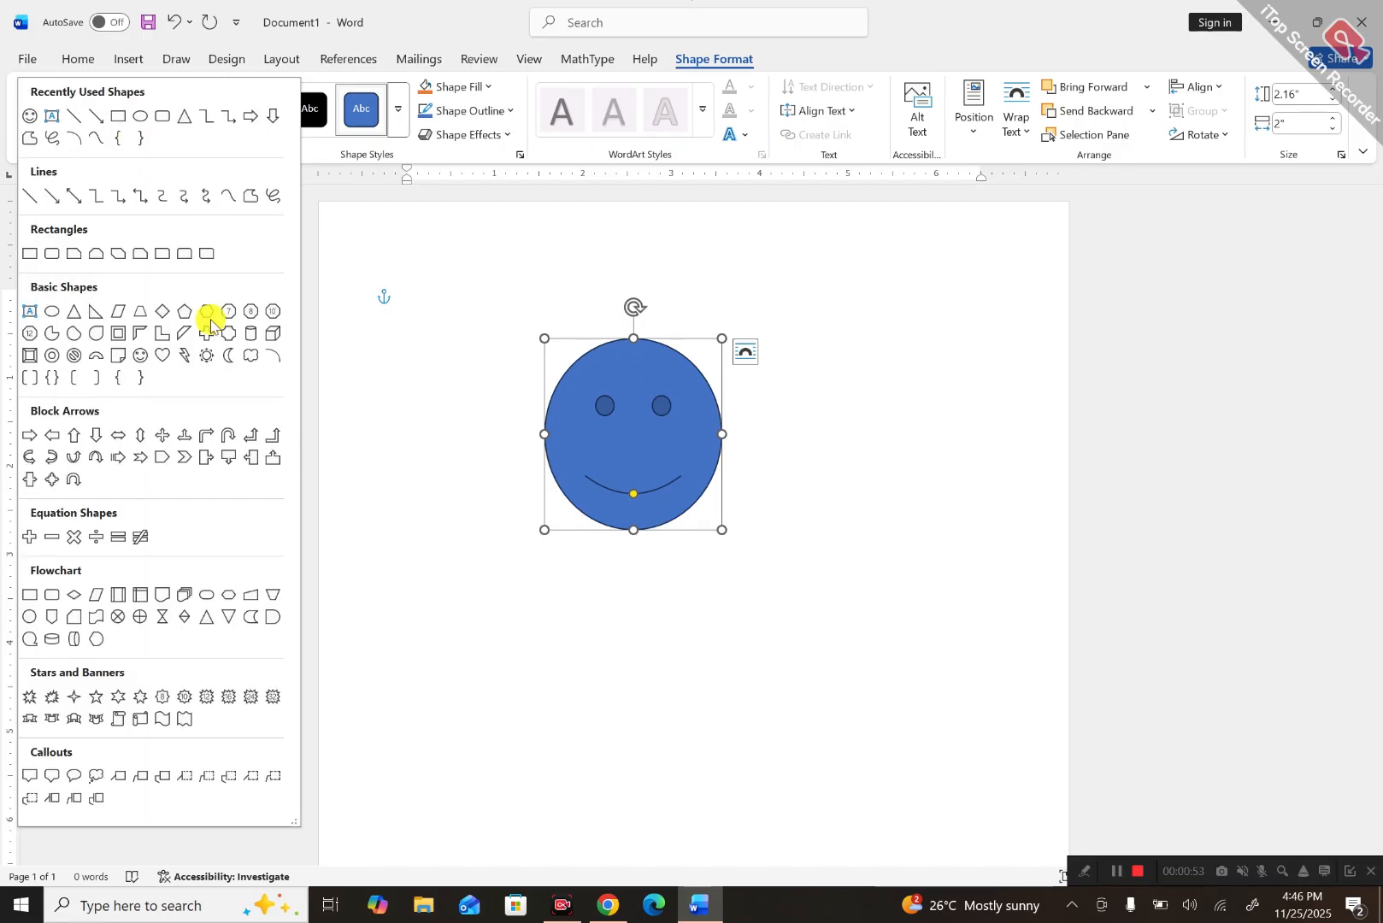
click(392, 551)
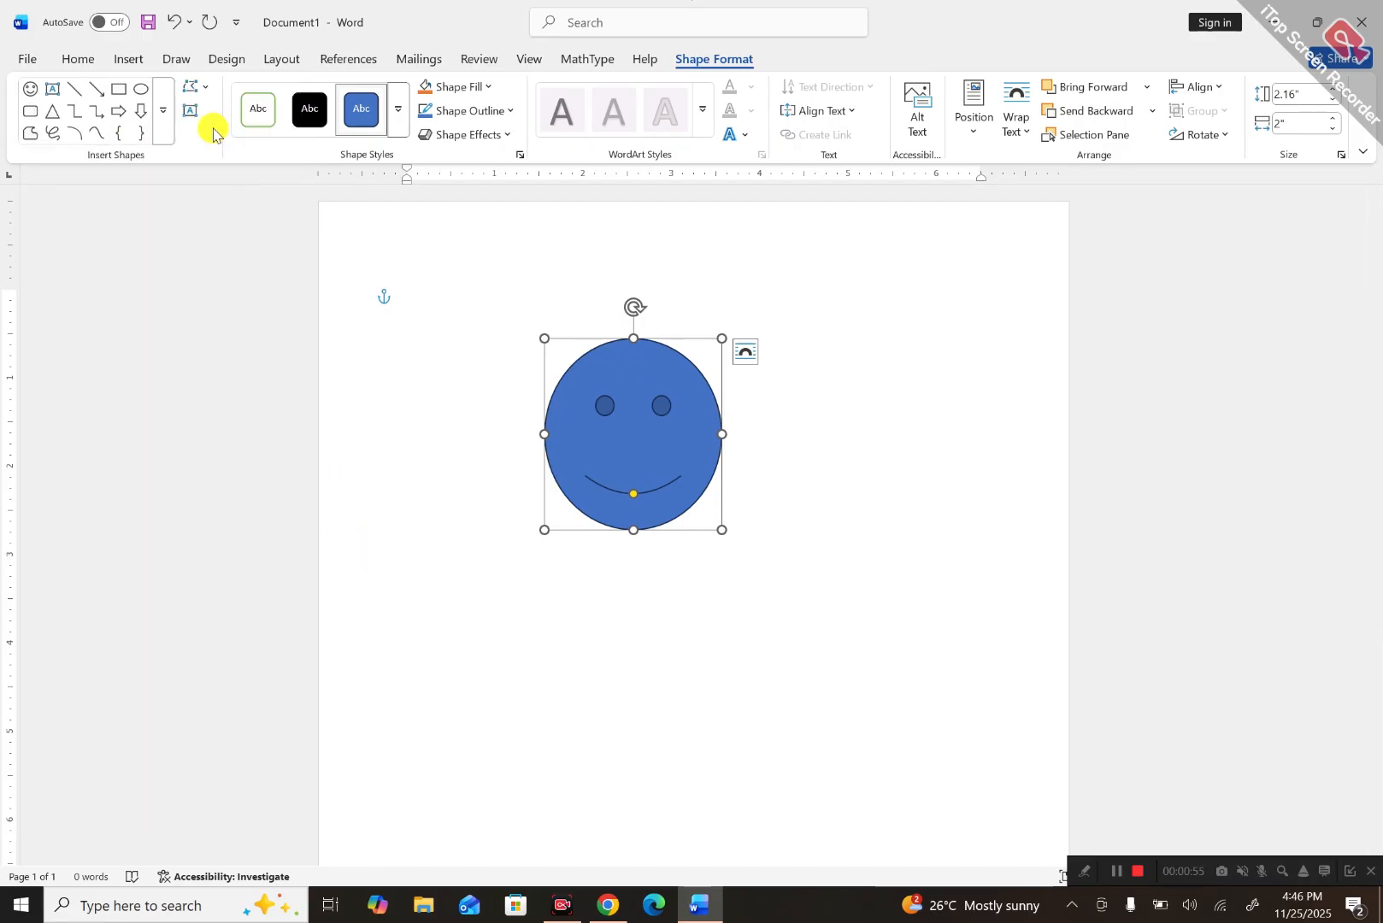
click(193, 86)
mouse_move(229, 116)
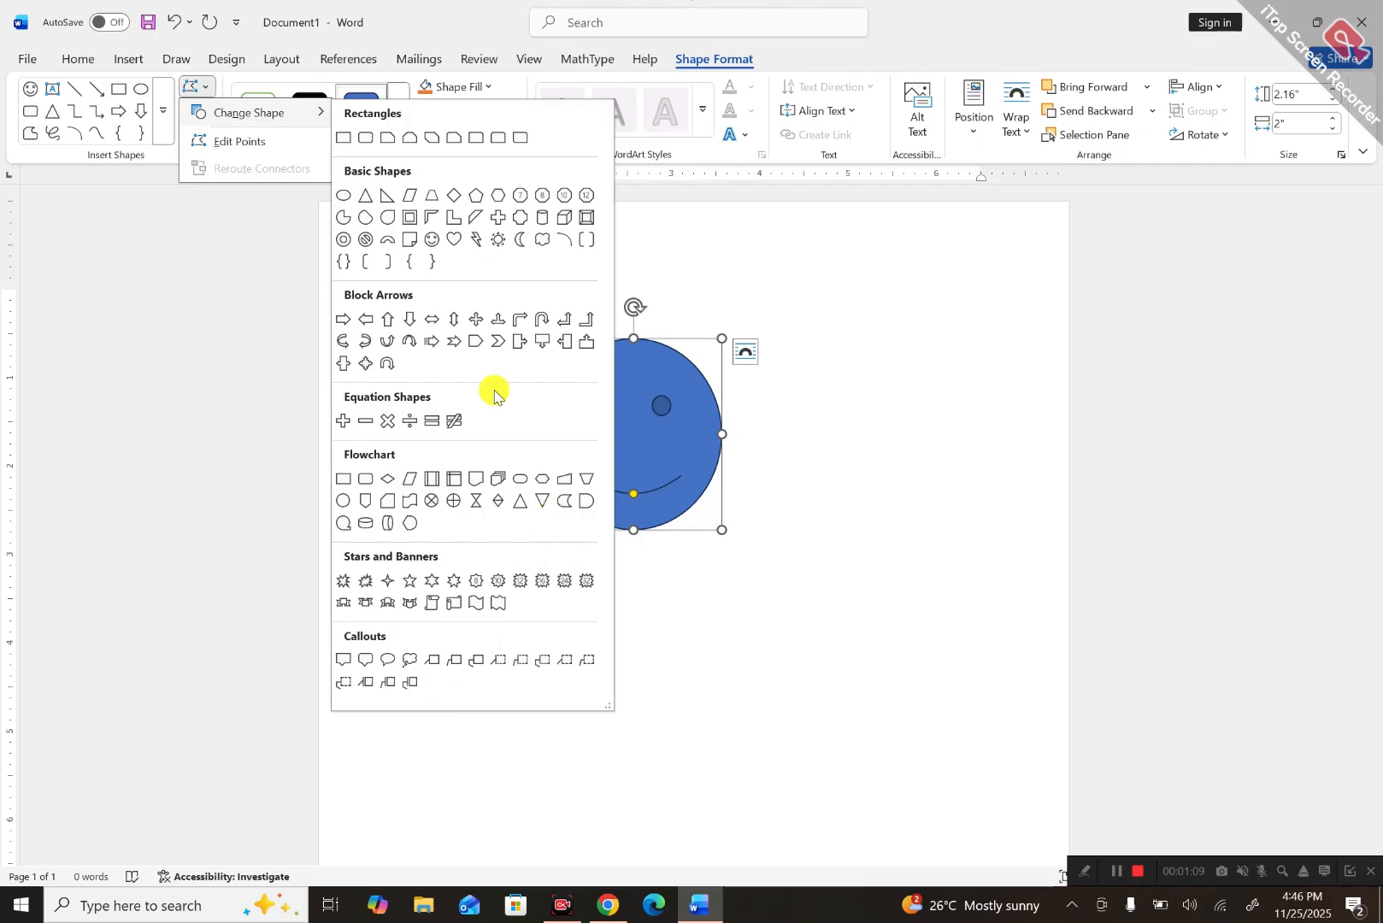
click(564, 220)
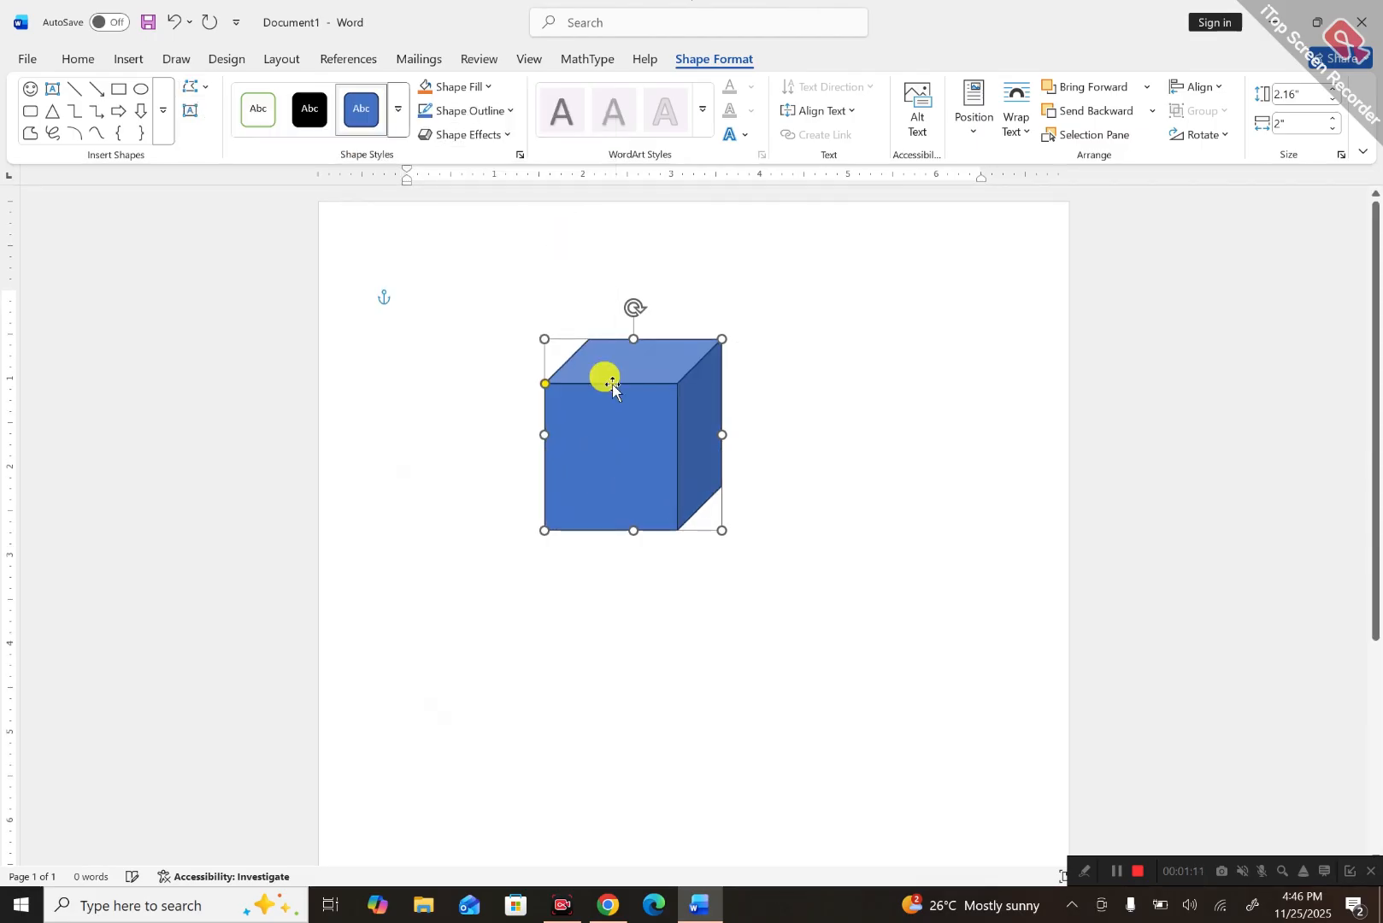
Edit the cube's points, pulling its right and left edges outward into curved bulges for an overall width of about 3.2".
click(205, 88)
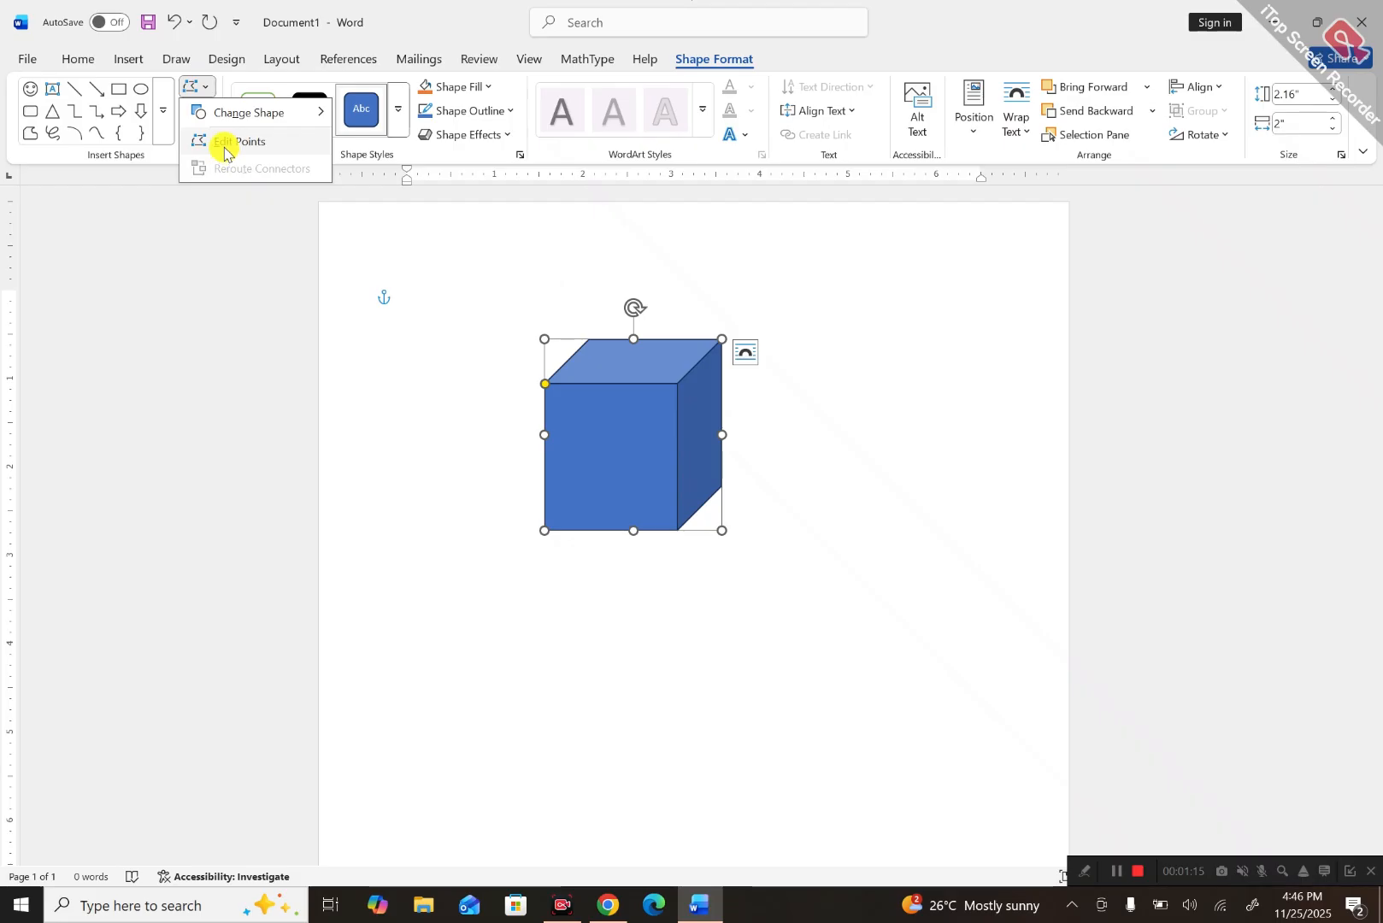
click(225, 145)
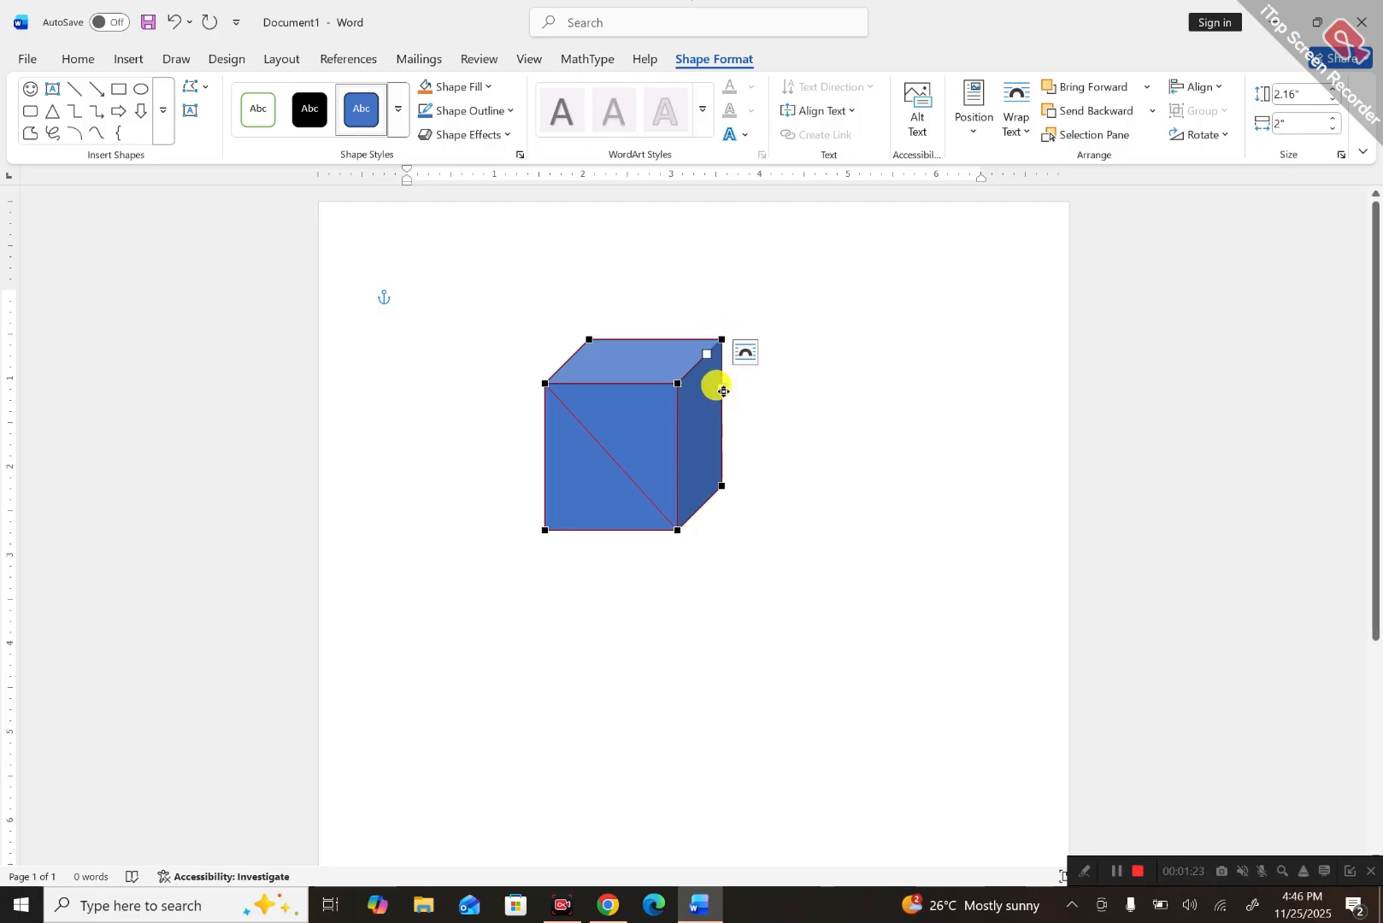
drag(723, 391, 831, 336)
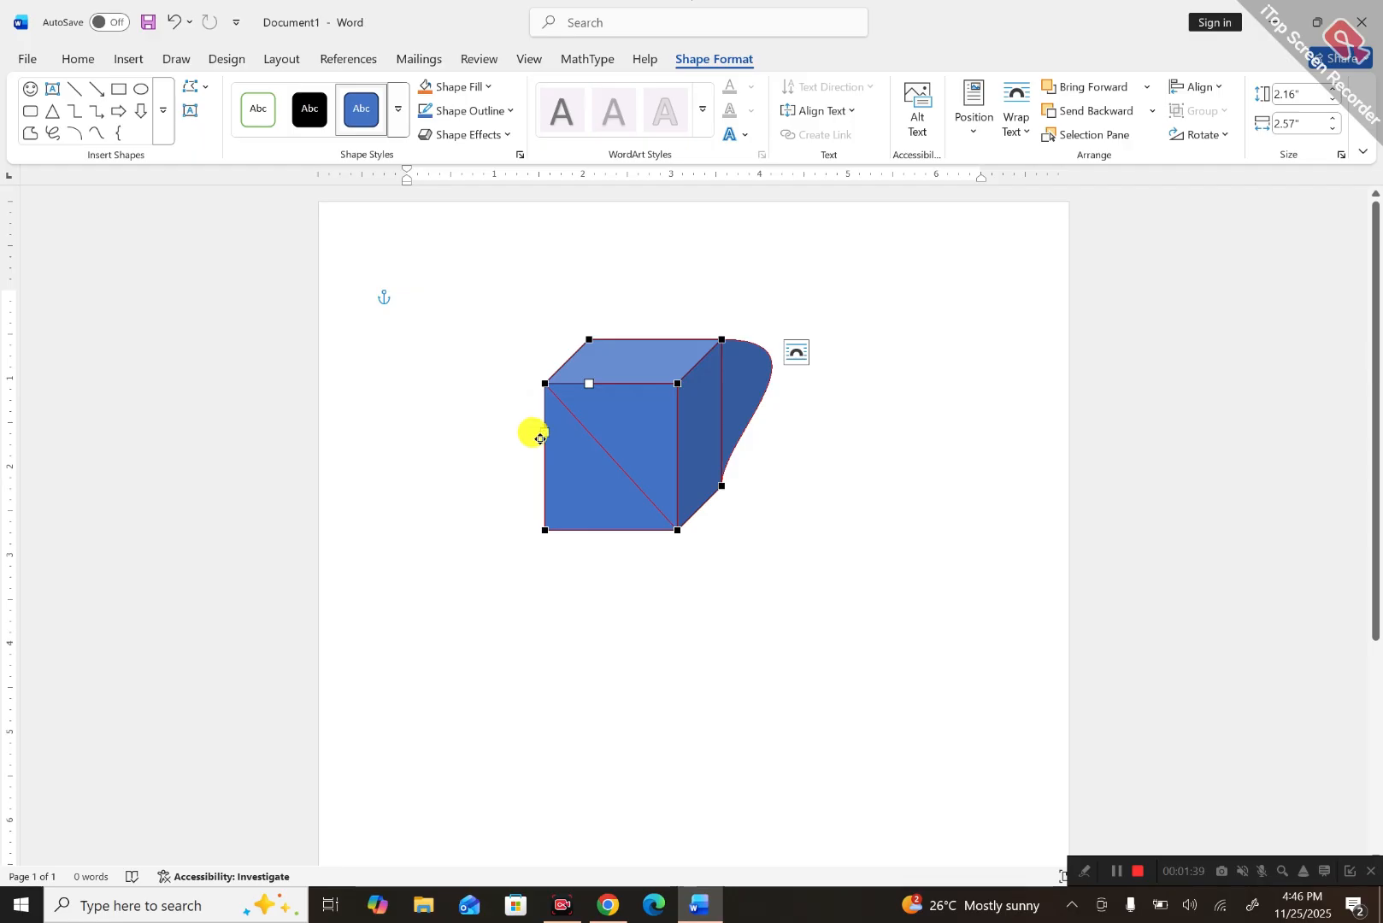
drag(540, 439, 419, 486)
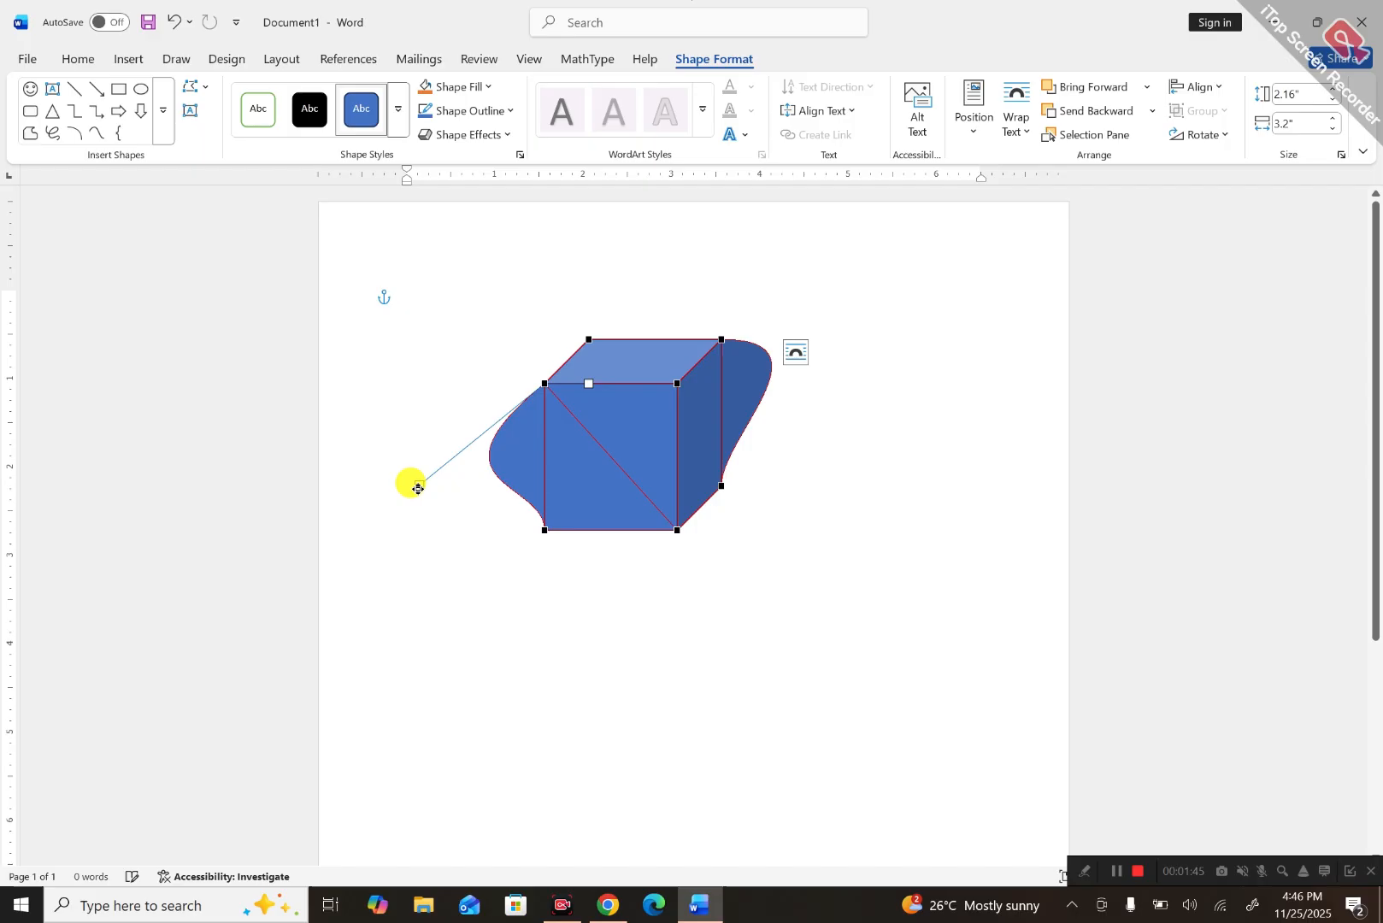
click(847, 673)
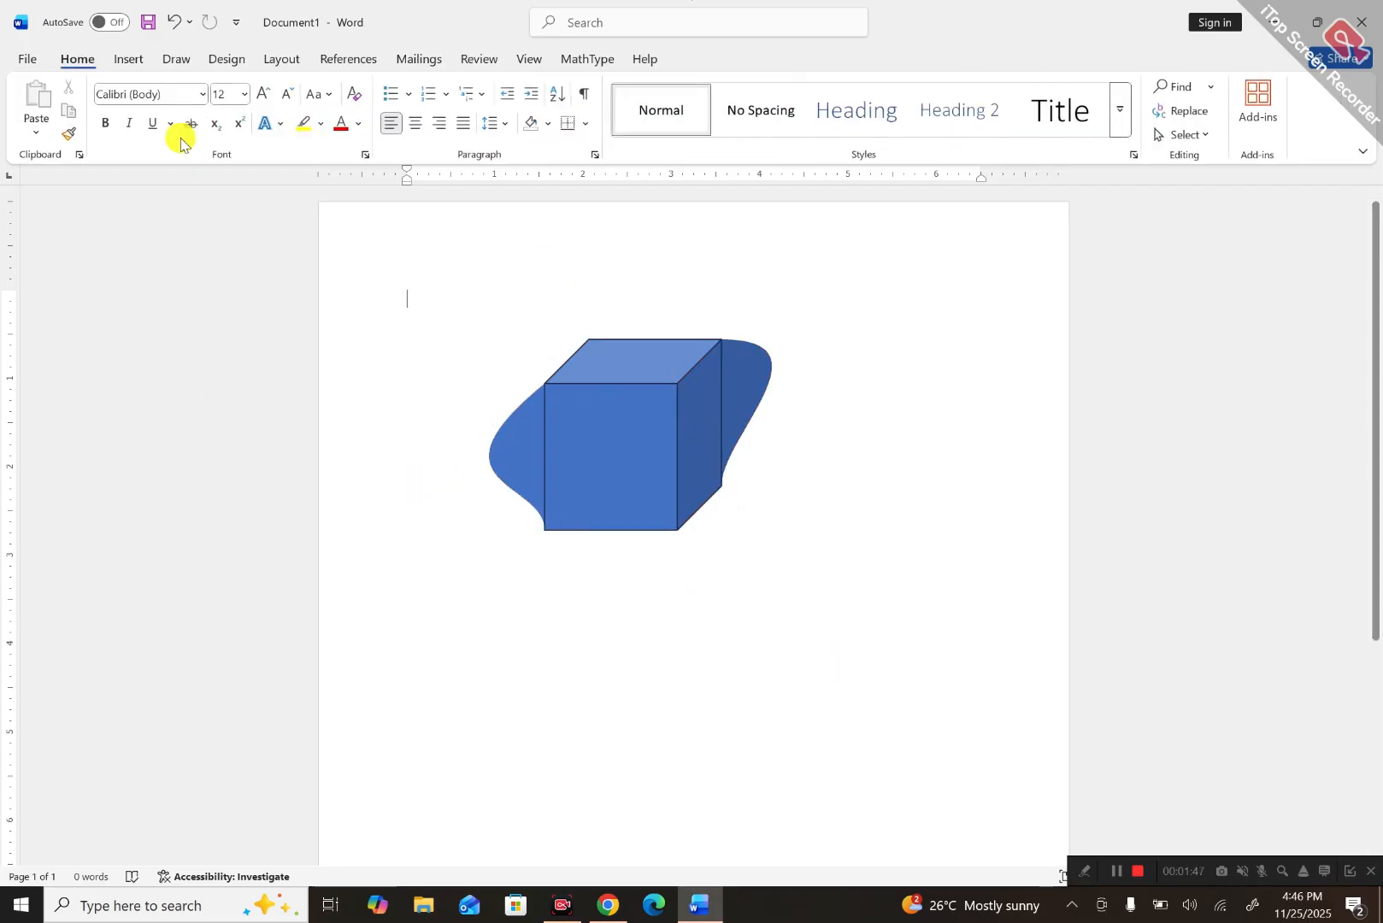
click(624, 430)
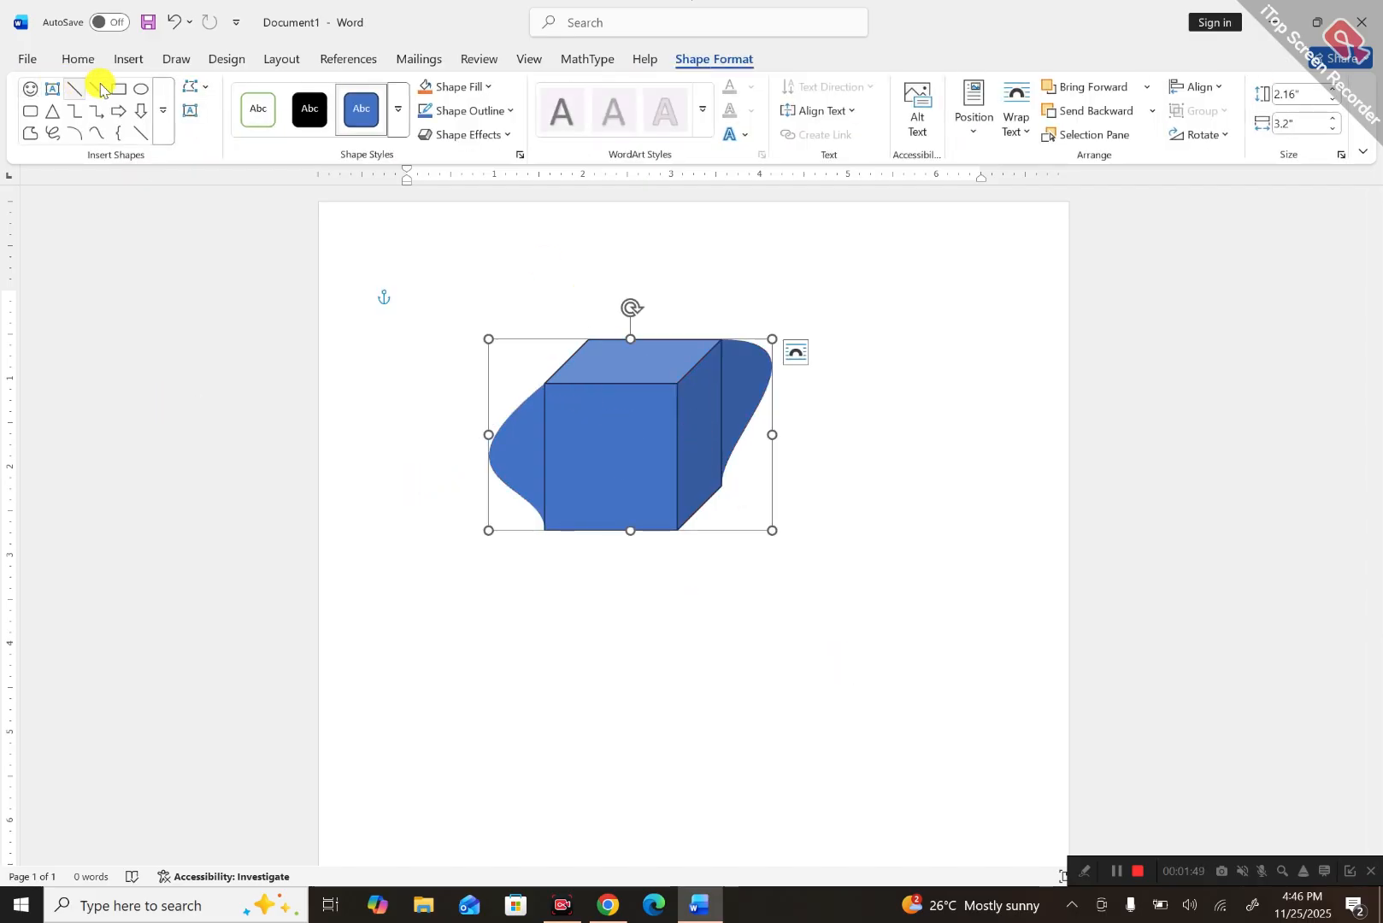
click(197, 87)
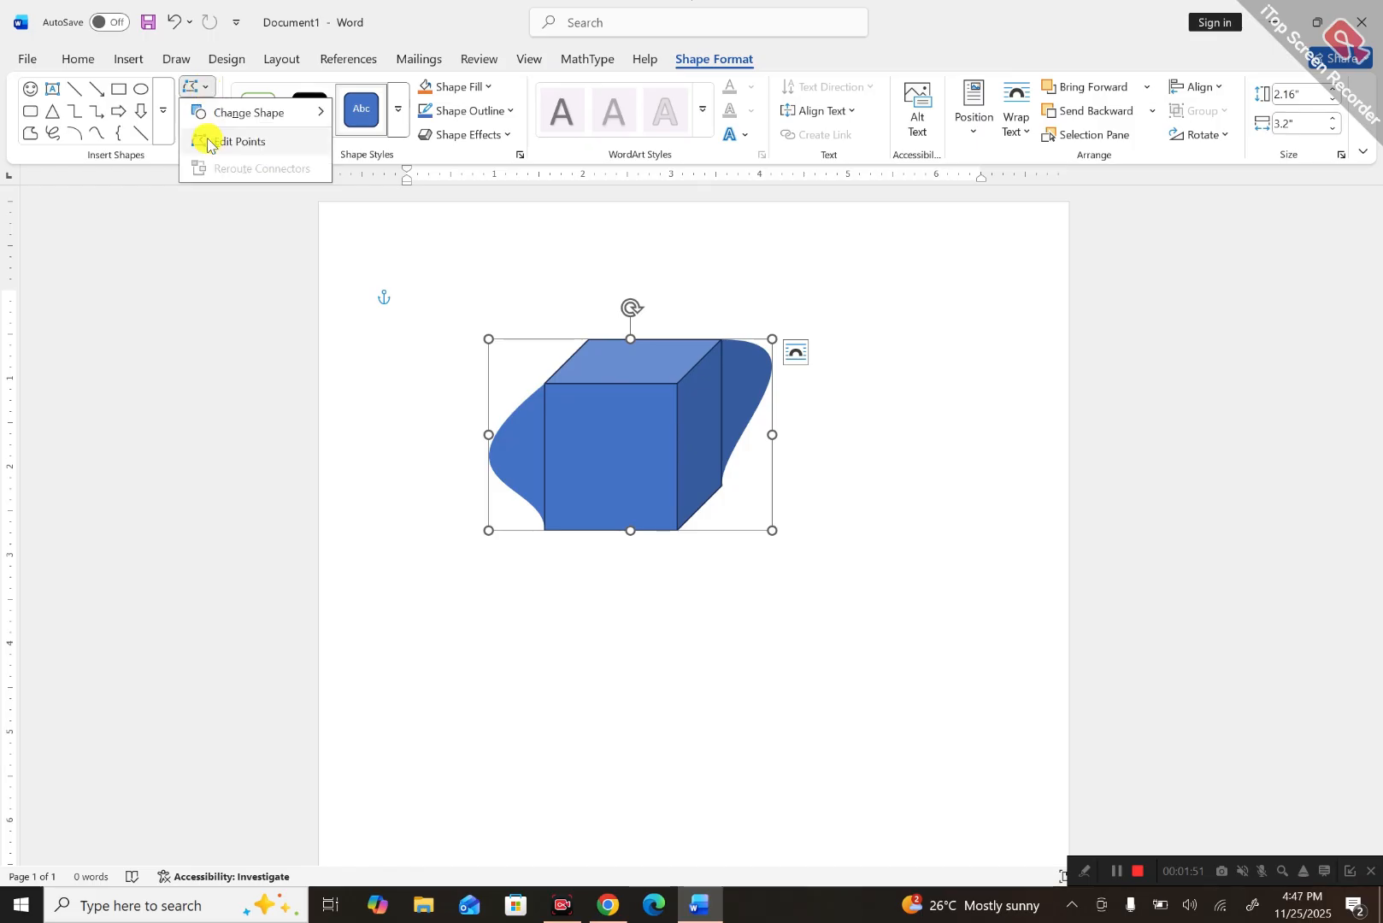
click(654, 398)
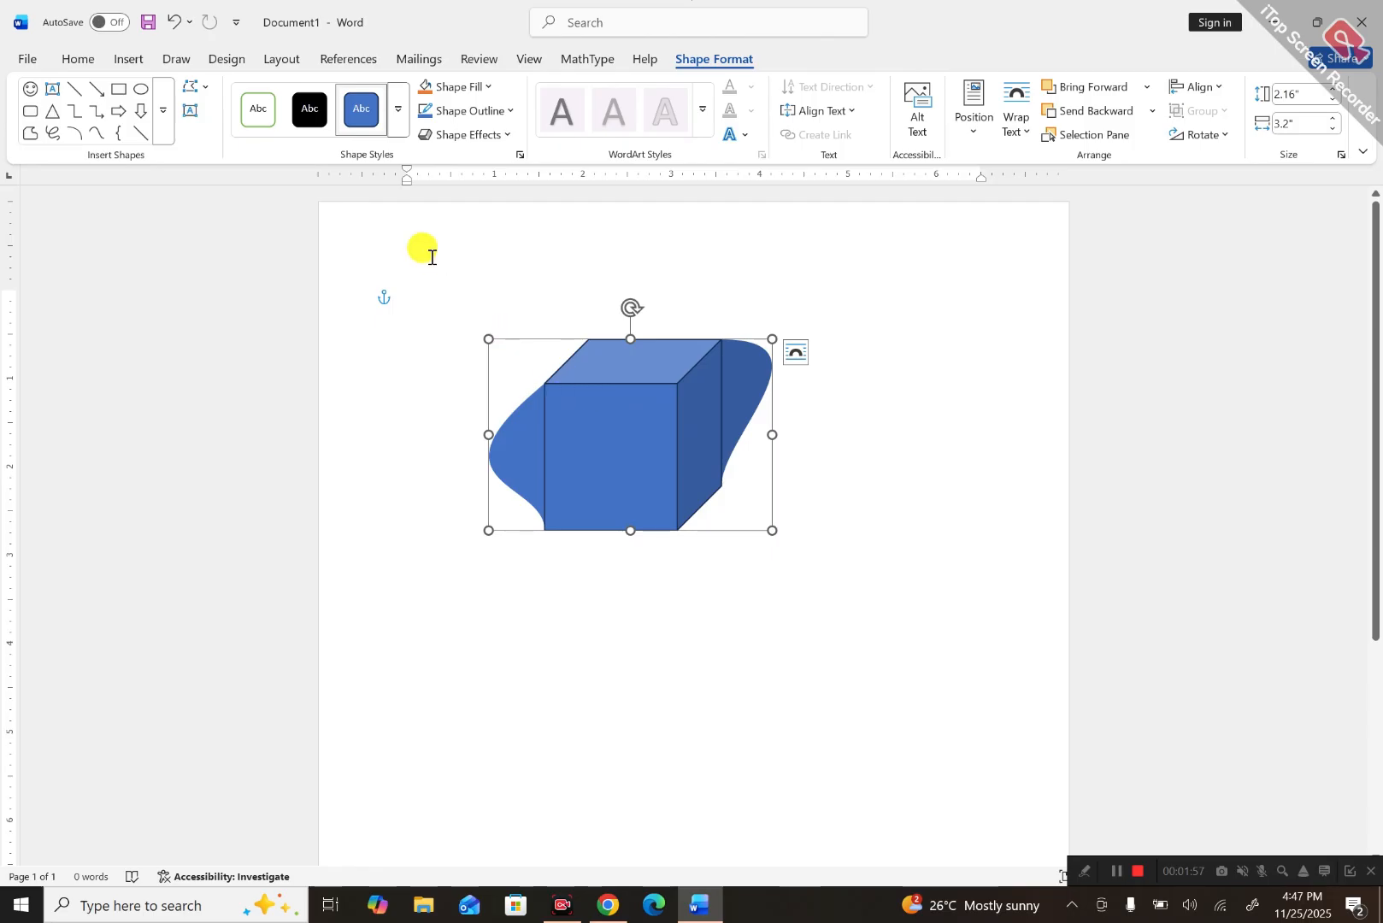
click(714, 615)
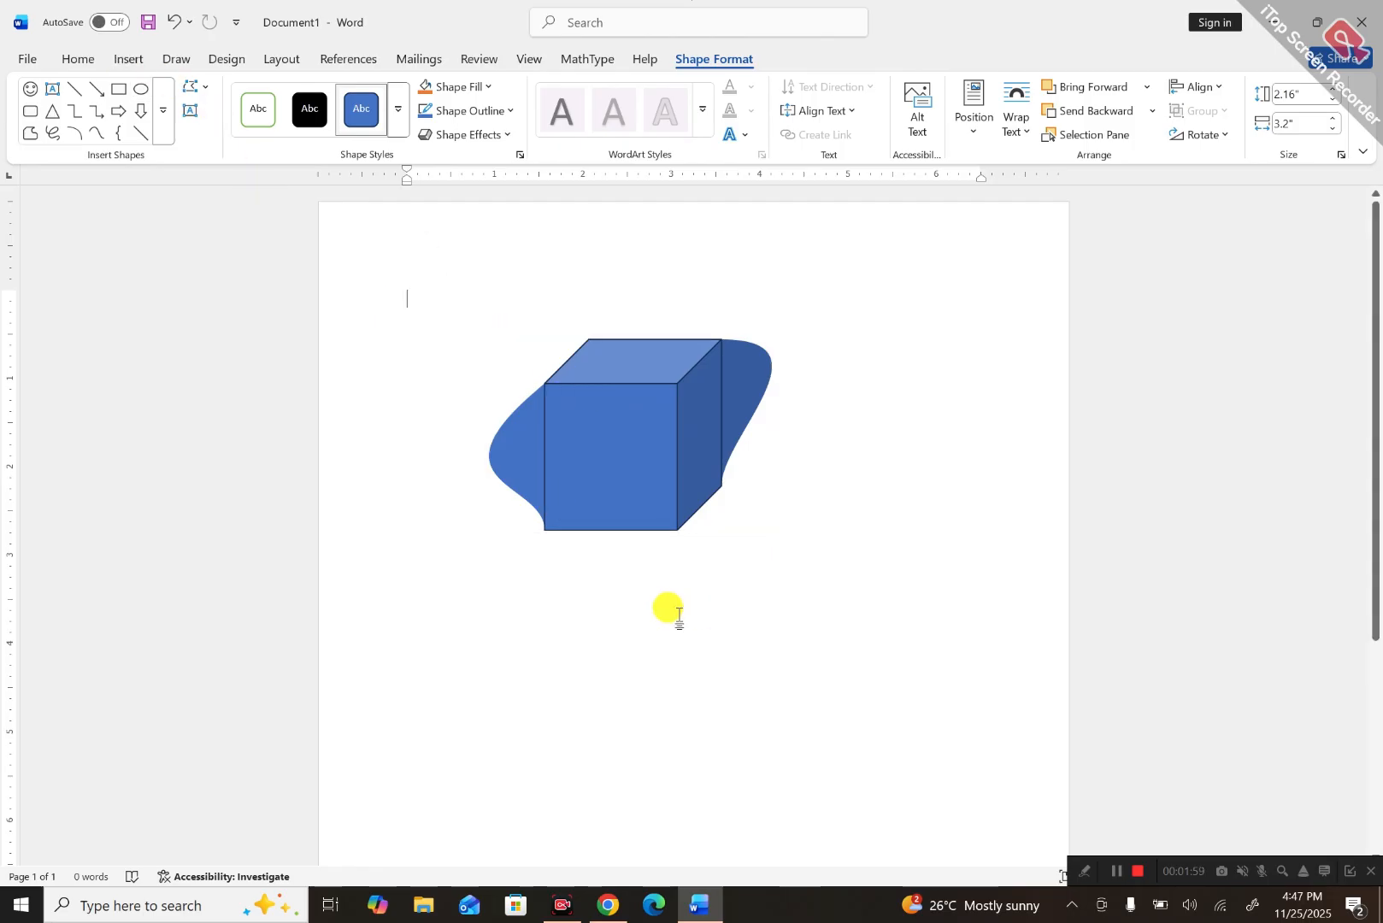
Draw a text box about 1.28" high and 1.36" wide on the cube's front face containing "Pak Jobs Alerts".
click(601, 455)
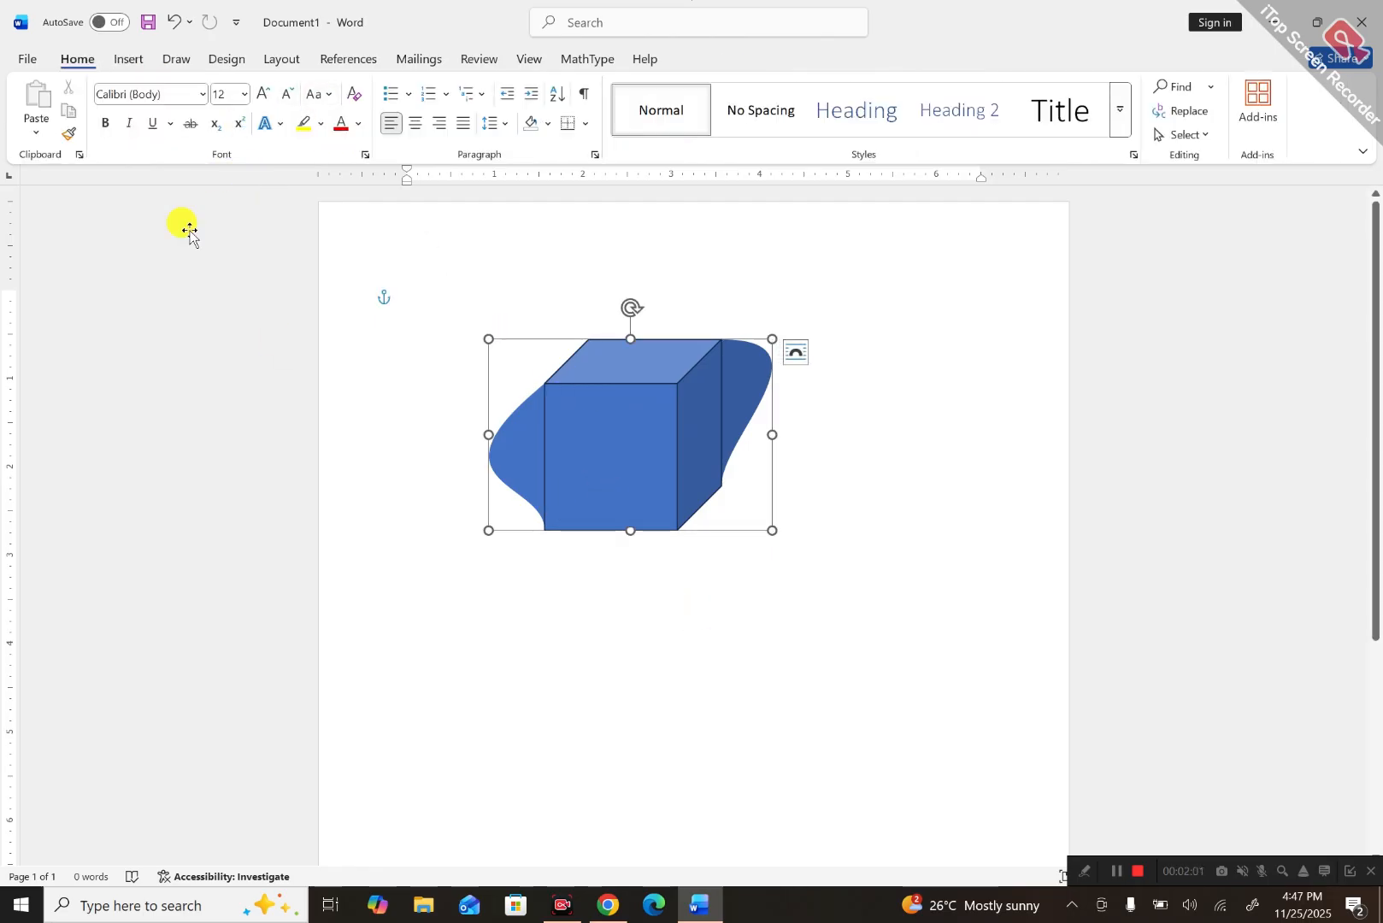
click(190, 112)
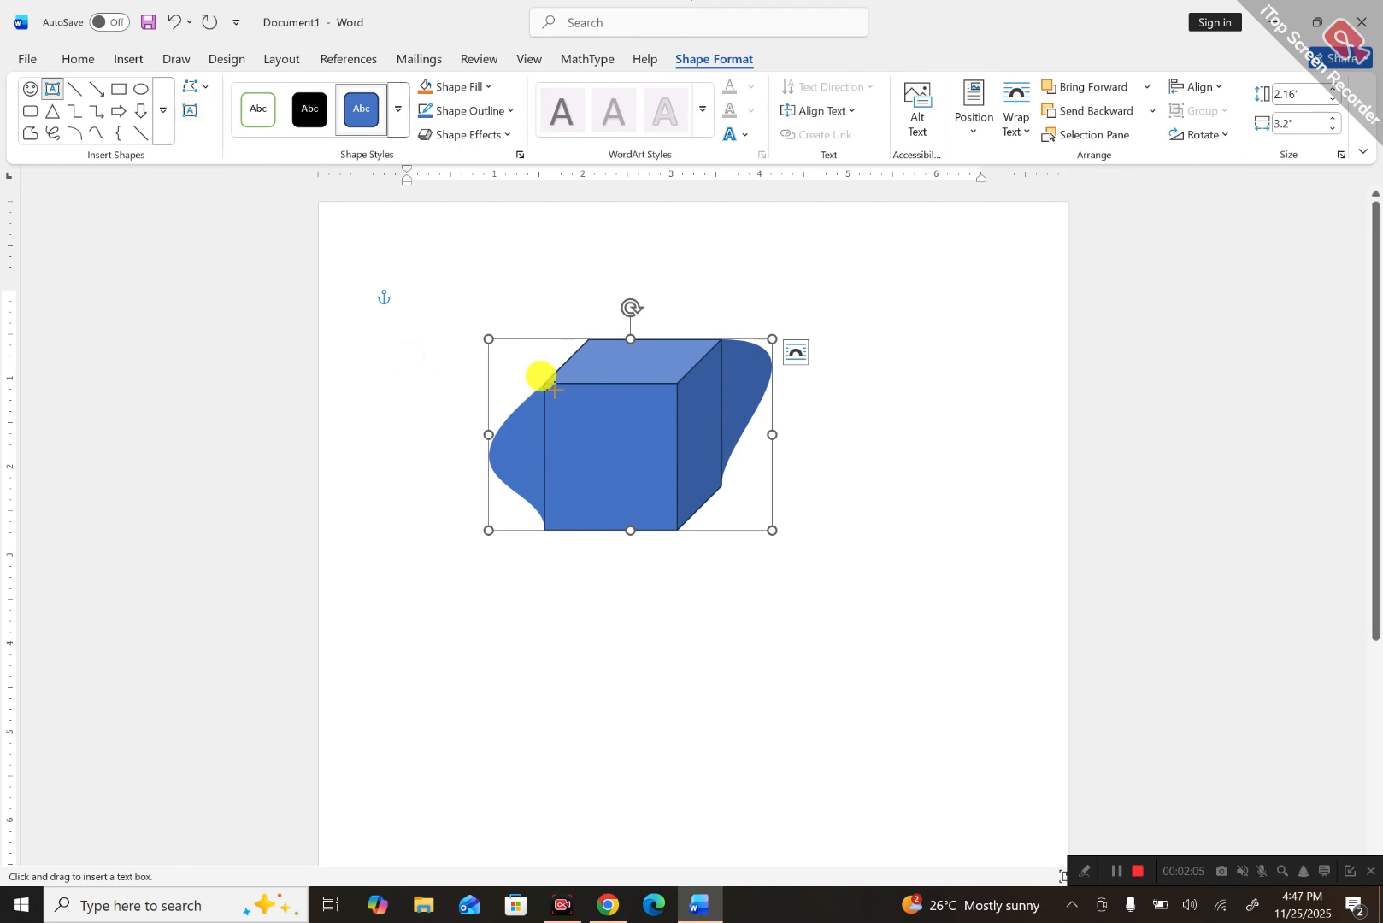
drag(554, 389, 675, 503)
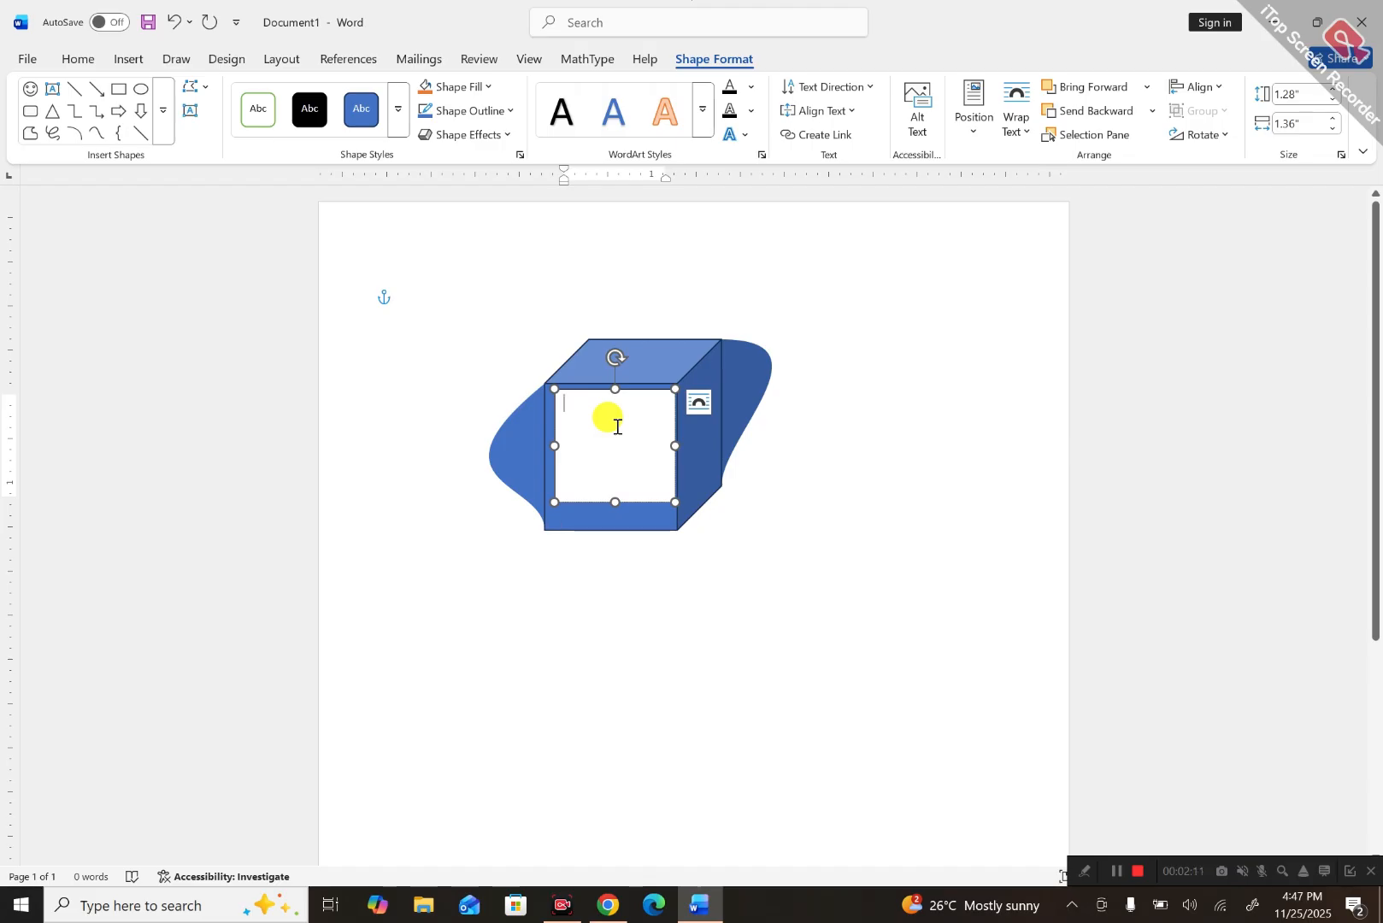
text(PAk)
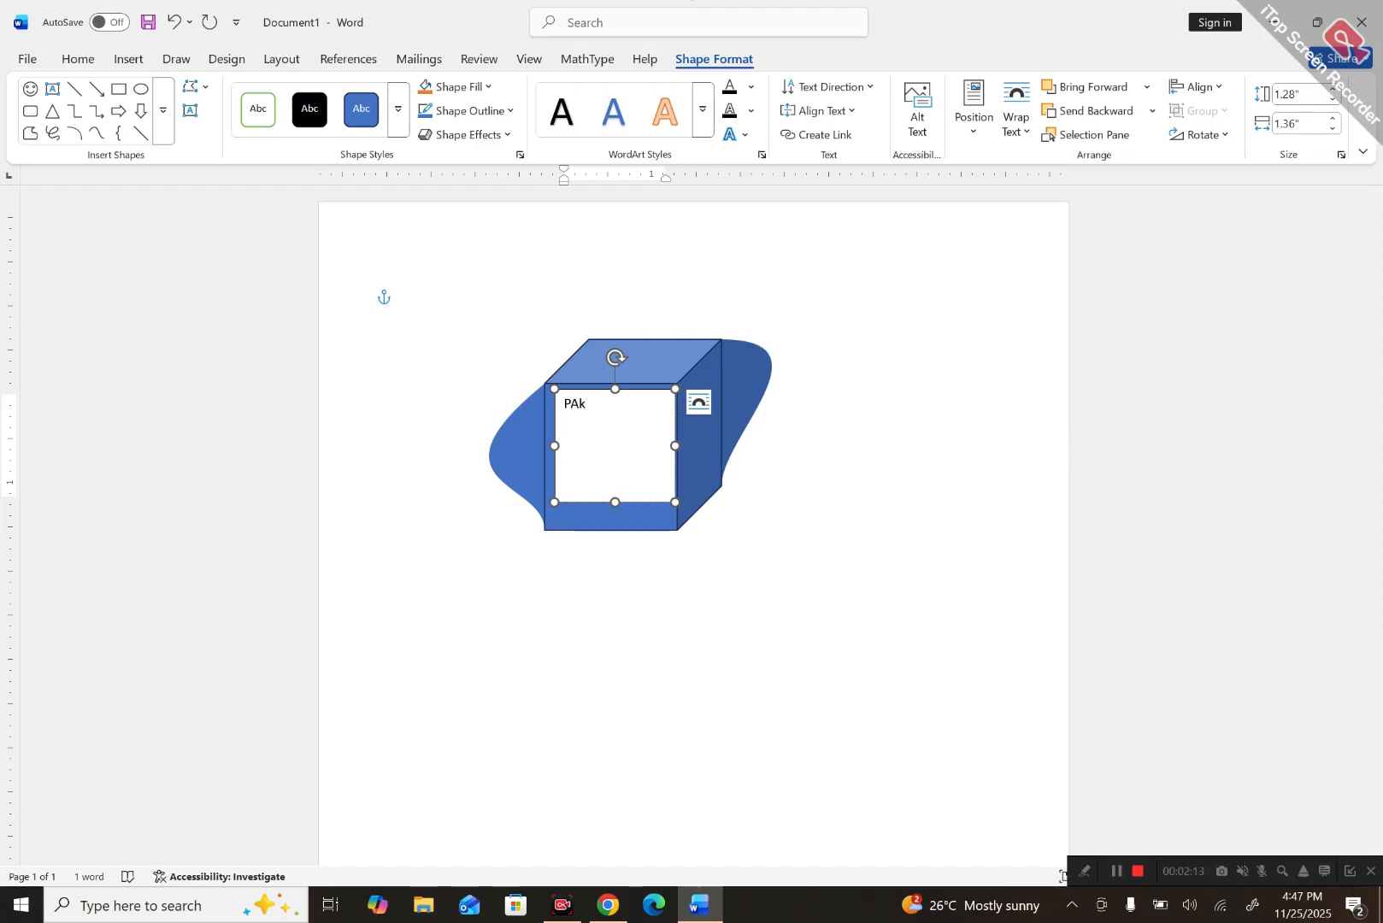
text( JObs Alerts)
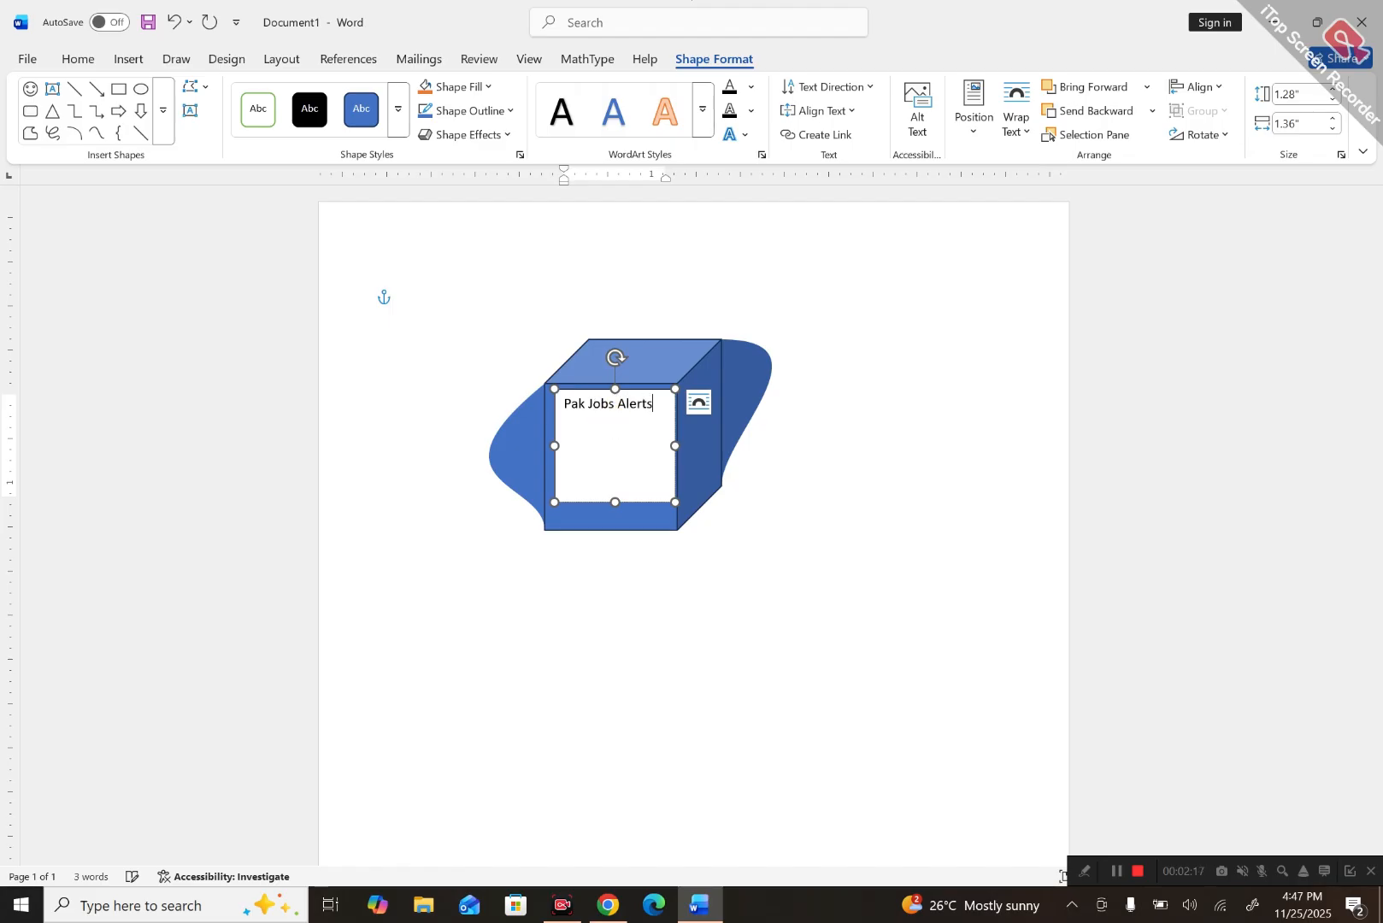
Set the text box's shape fill to blue, matching the cube's front face.
click(492, 88)
click(531, 177)
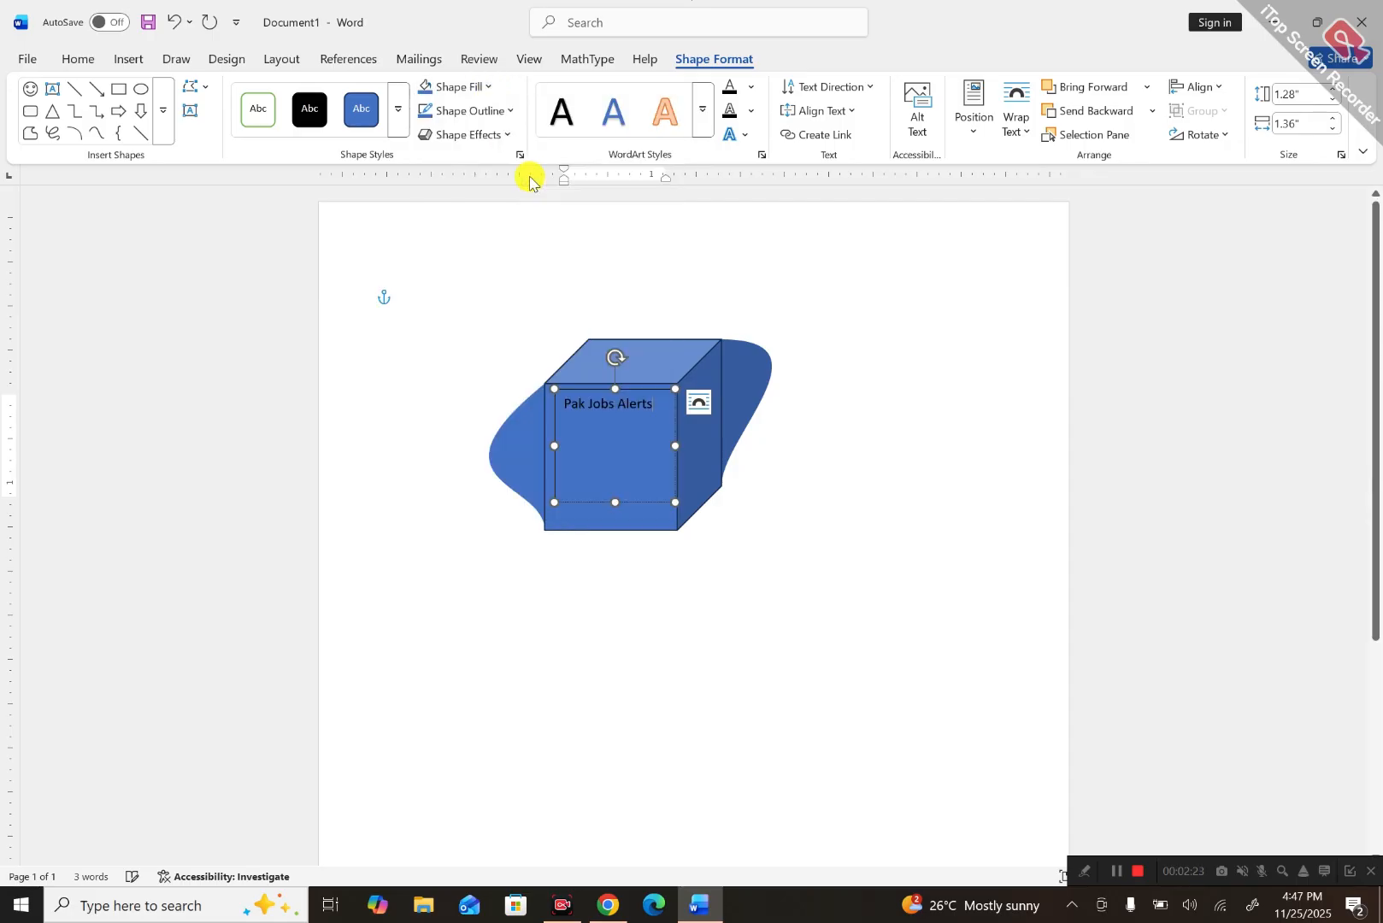
click(1116, 871)
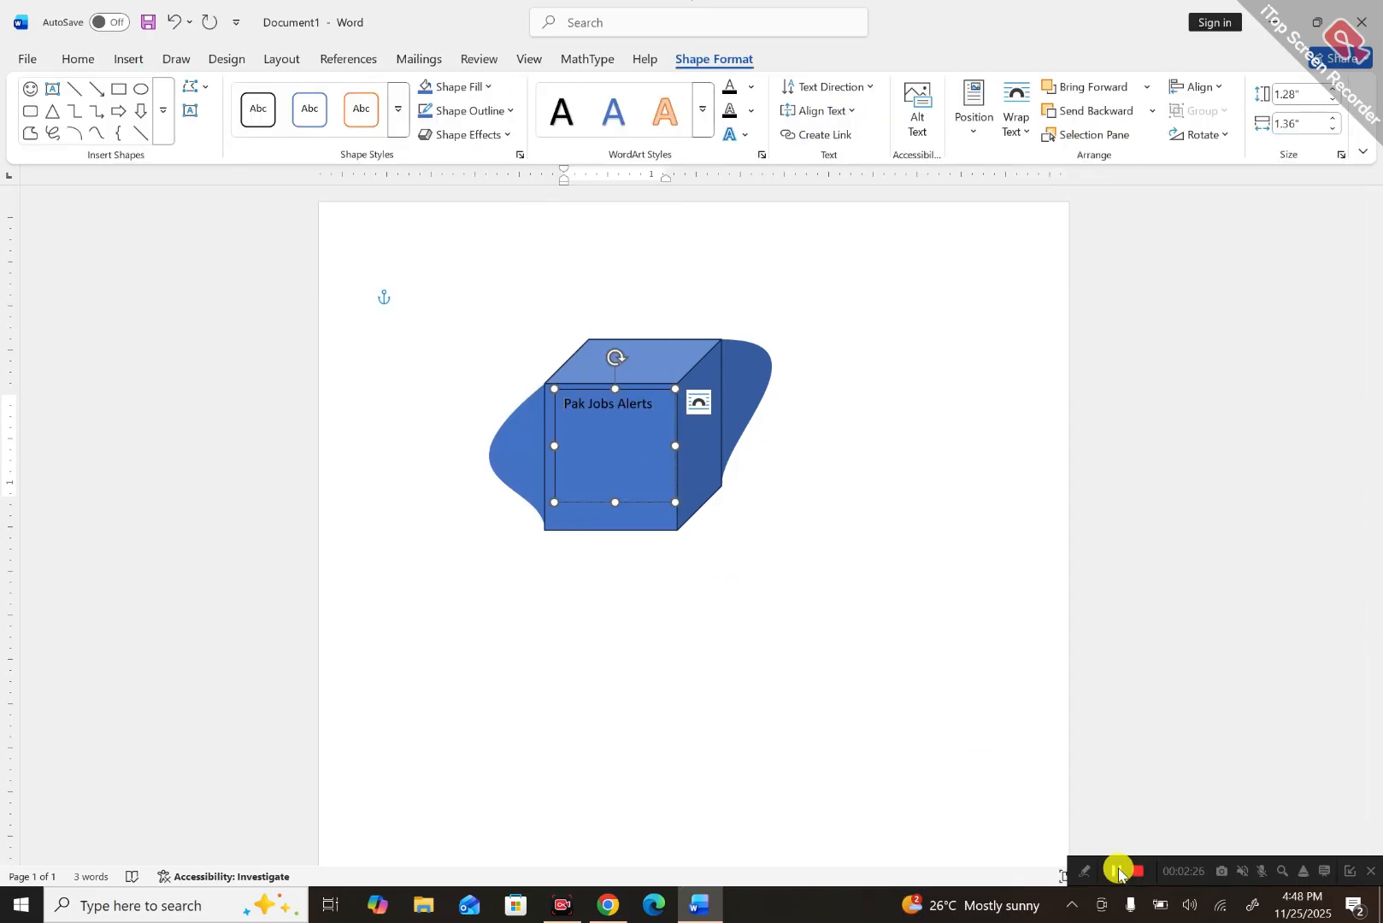
Apply the Colored Outline - Blue, Accent 5 theme style to the text box on the cube.
click(398, 125)
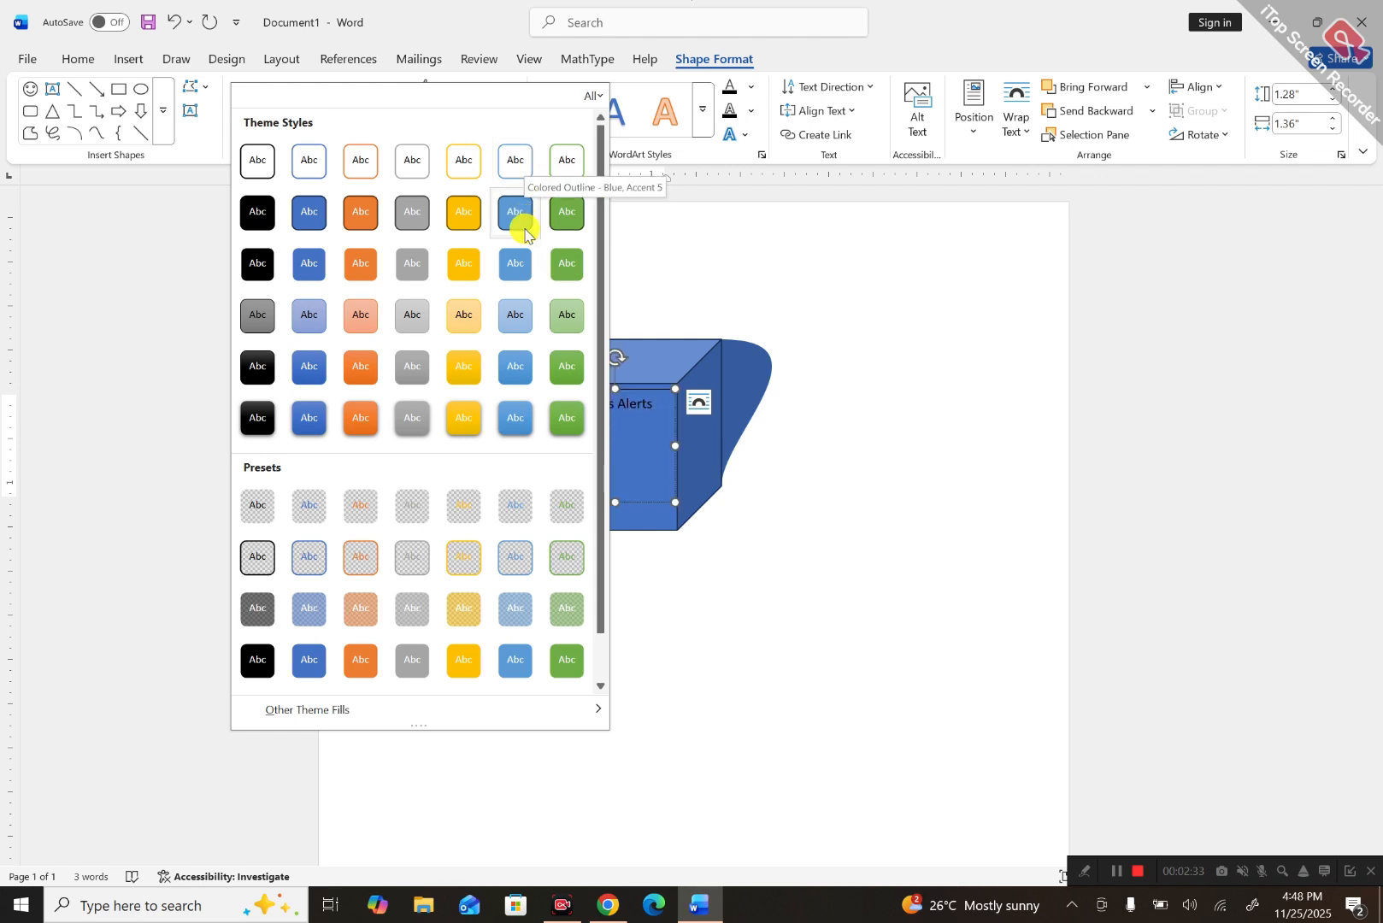
click(517, 163)
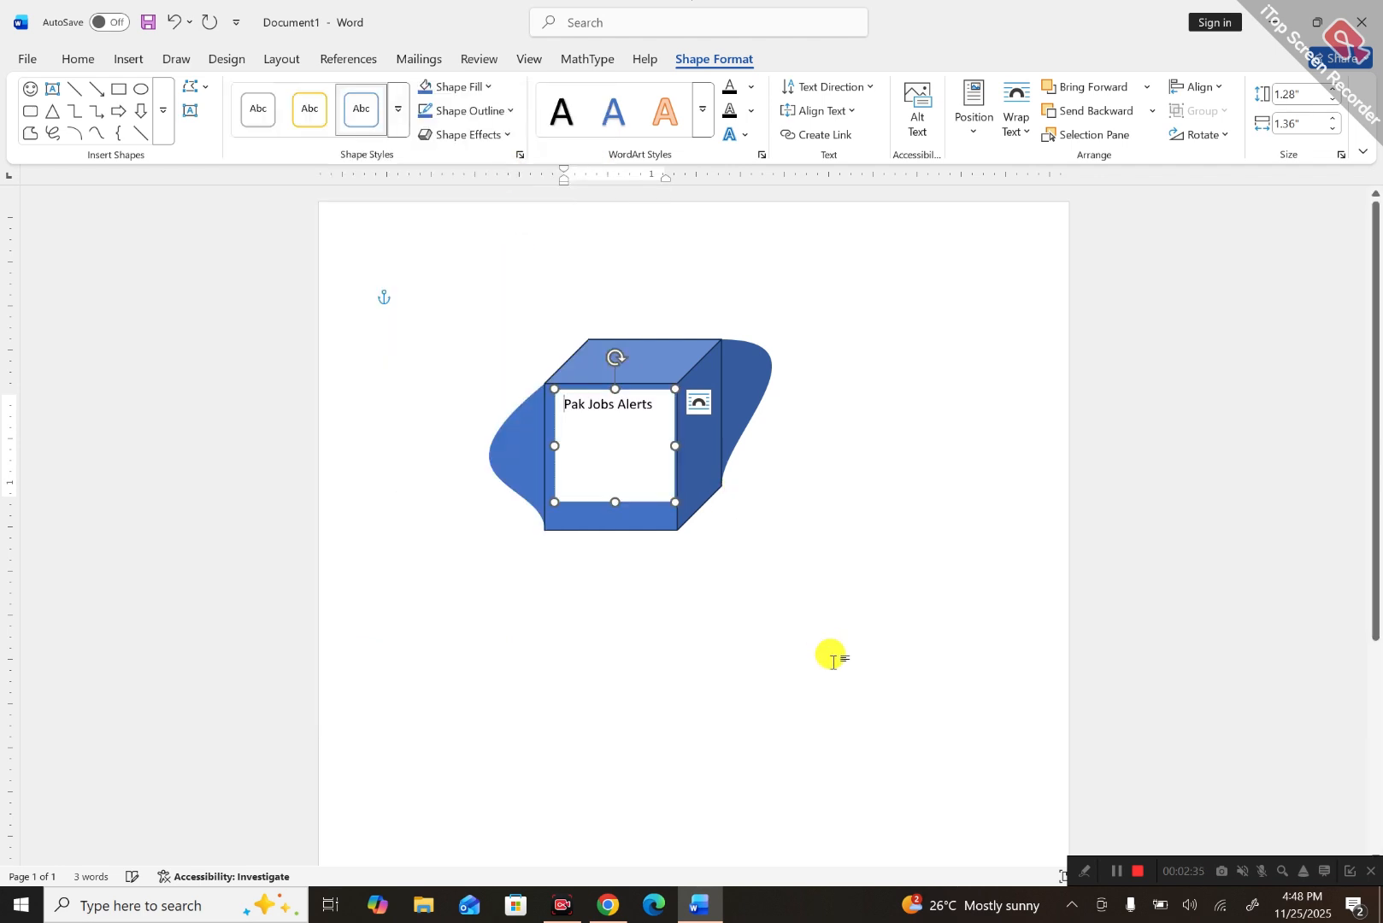
click(402, 114)
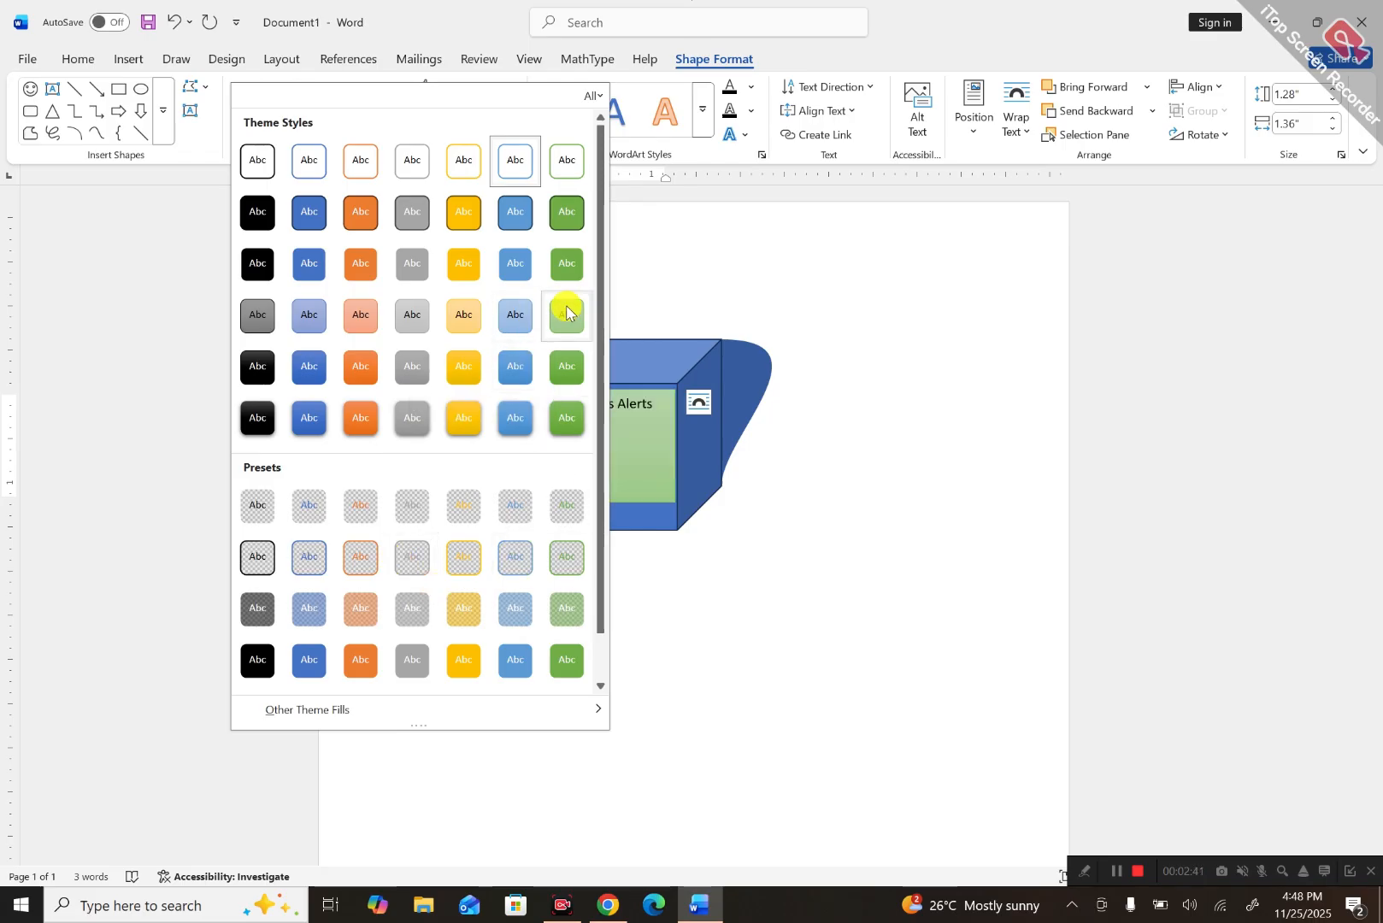
click(935, 402)
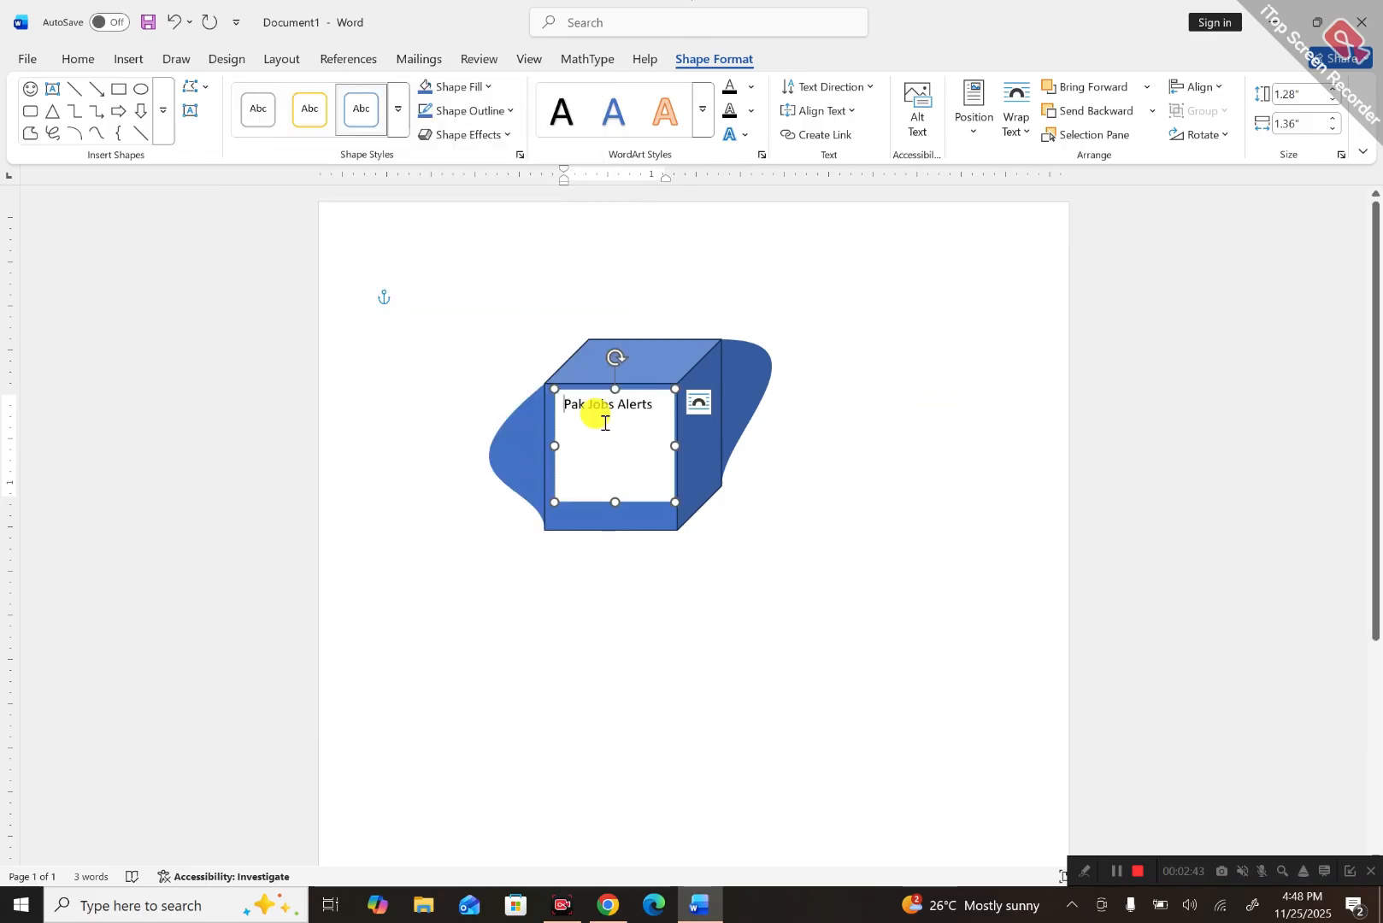
click(895, 676)
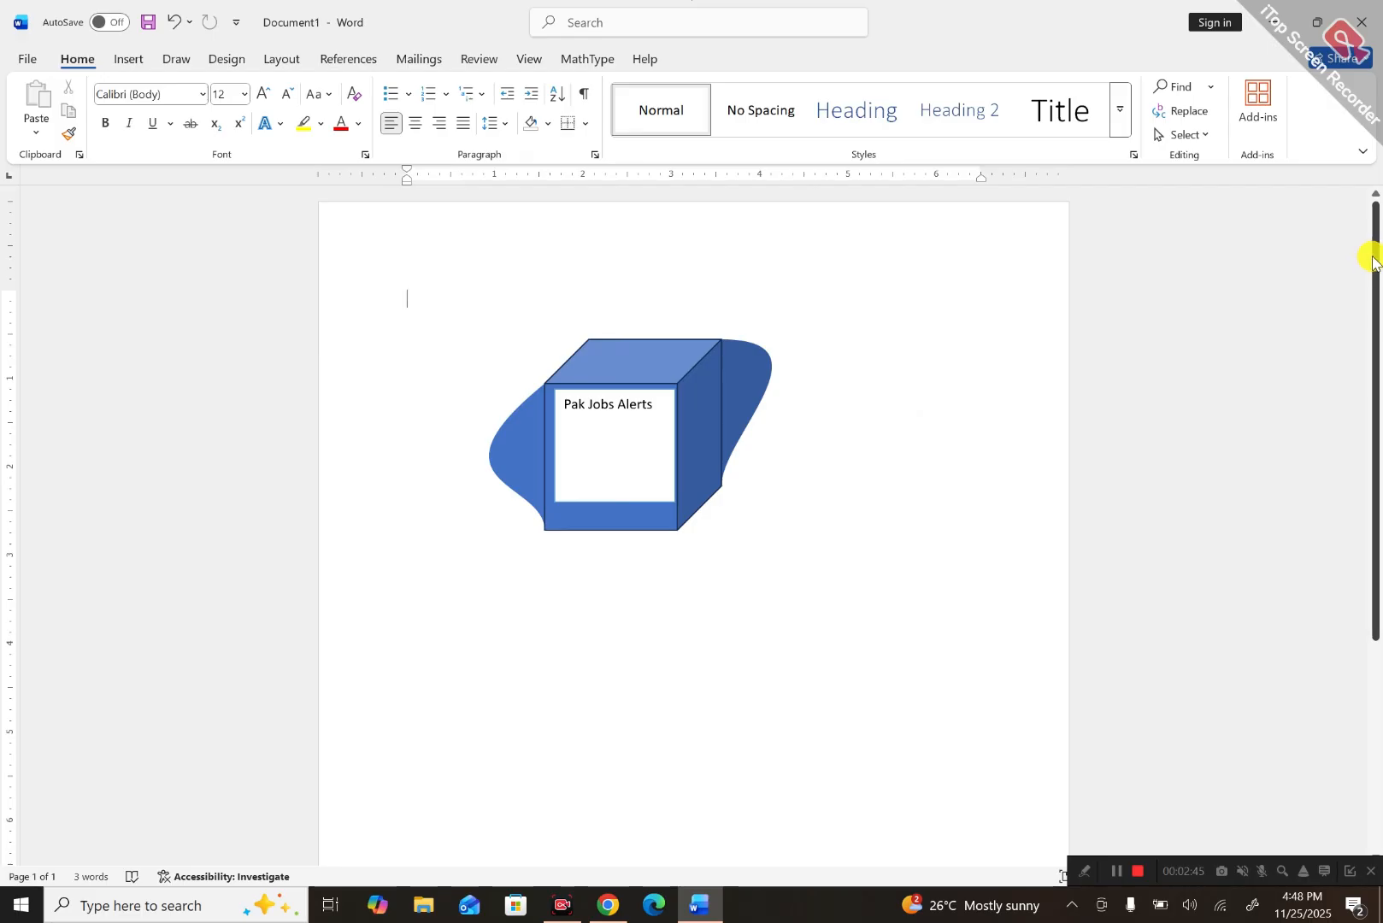
Draw a smiley face shape about 2.19" high and 2.17" wide on the page below the cube.
drag(1373, 261, 1370, 297)
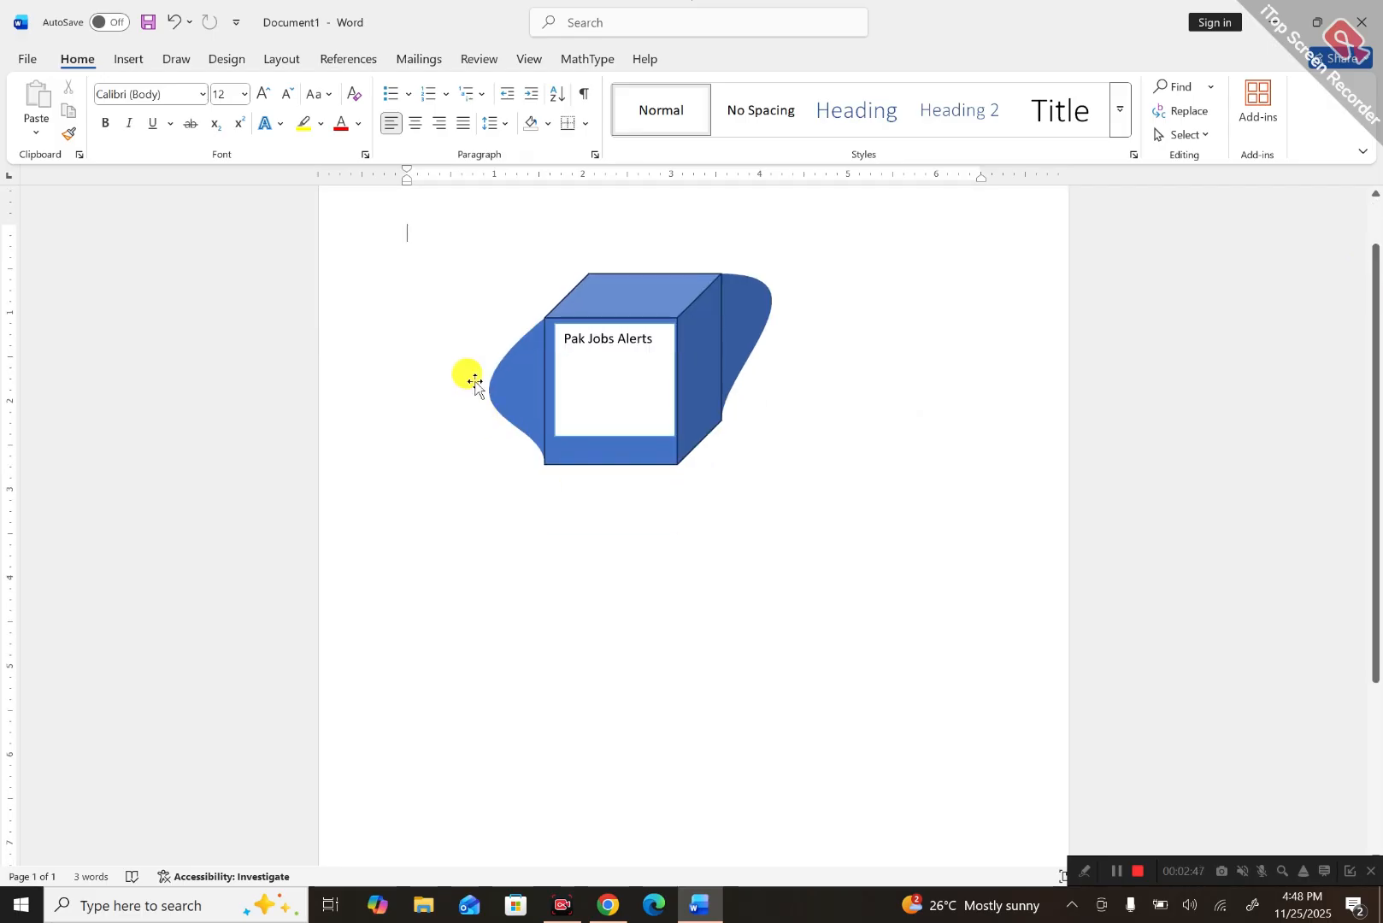
click(128, 60)
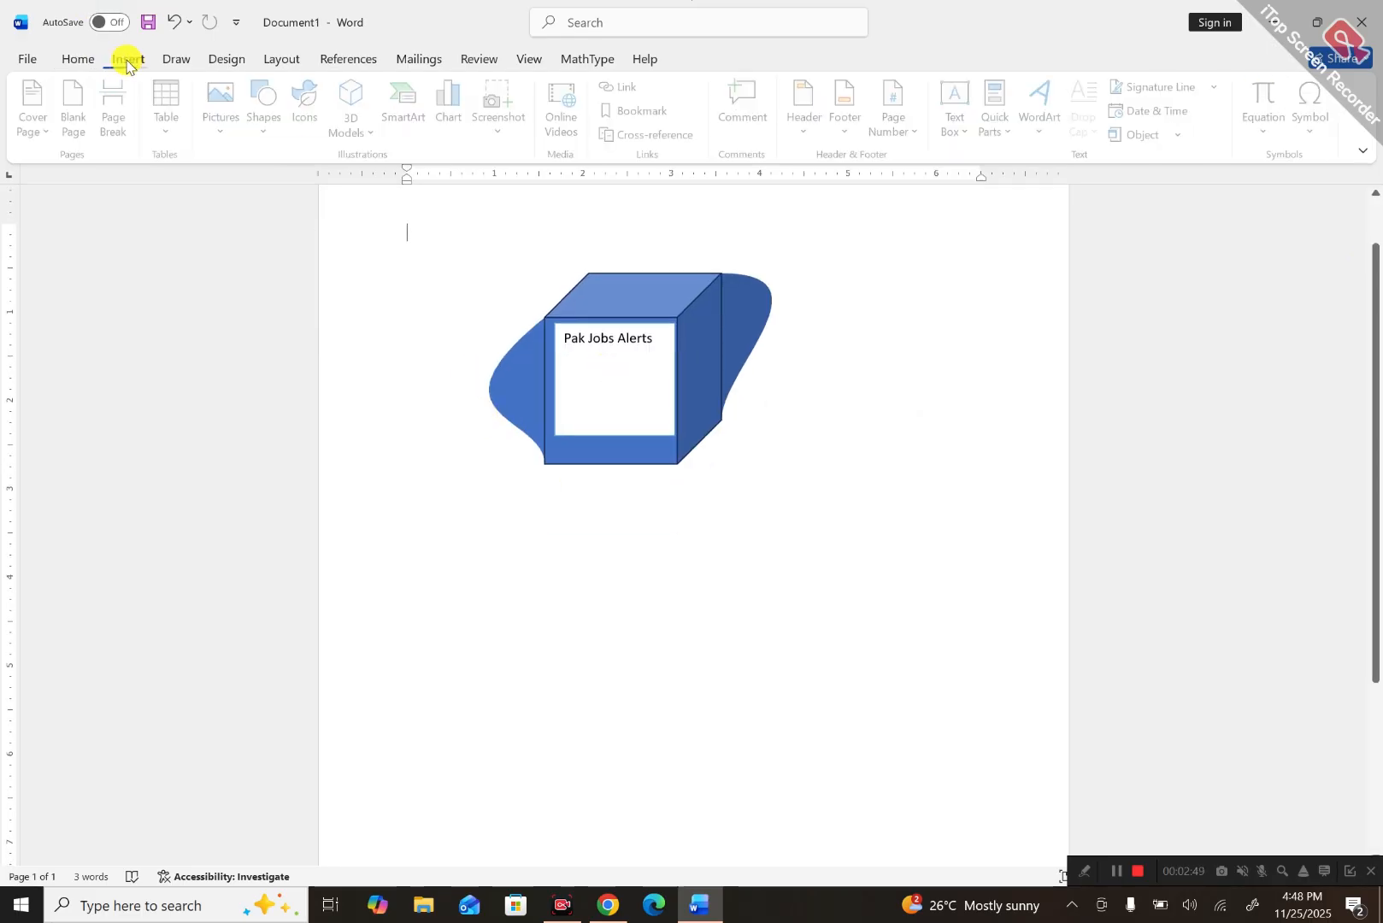
click(284, 123)
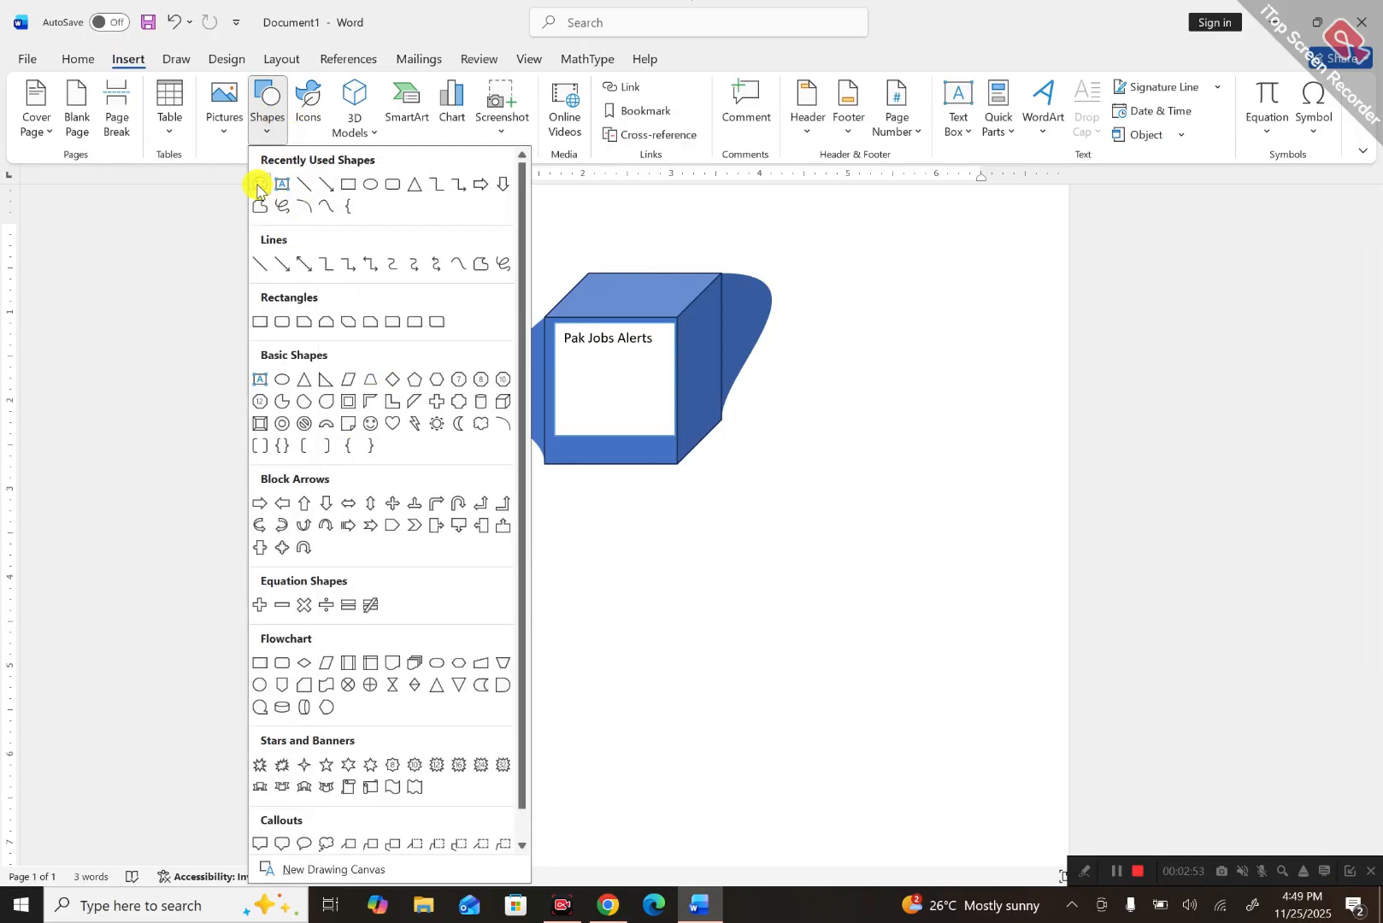
click(370, 423)
drag(633, 549, 816, 744)
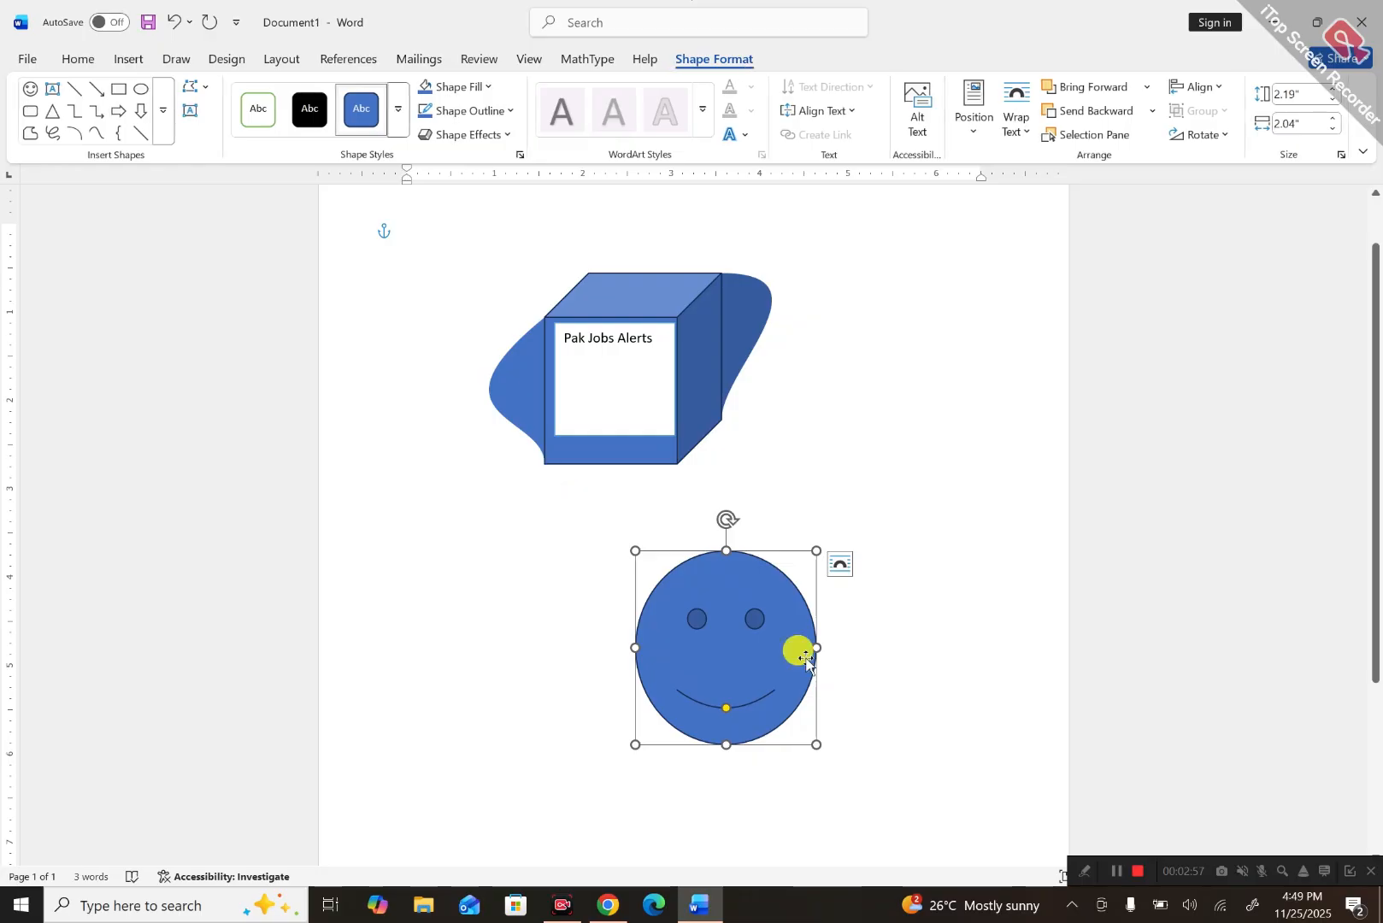
drag(819, 657, 828, 653)
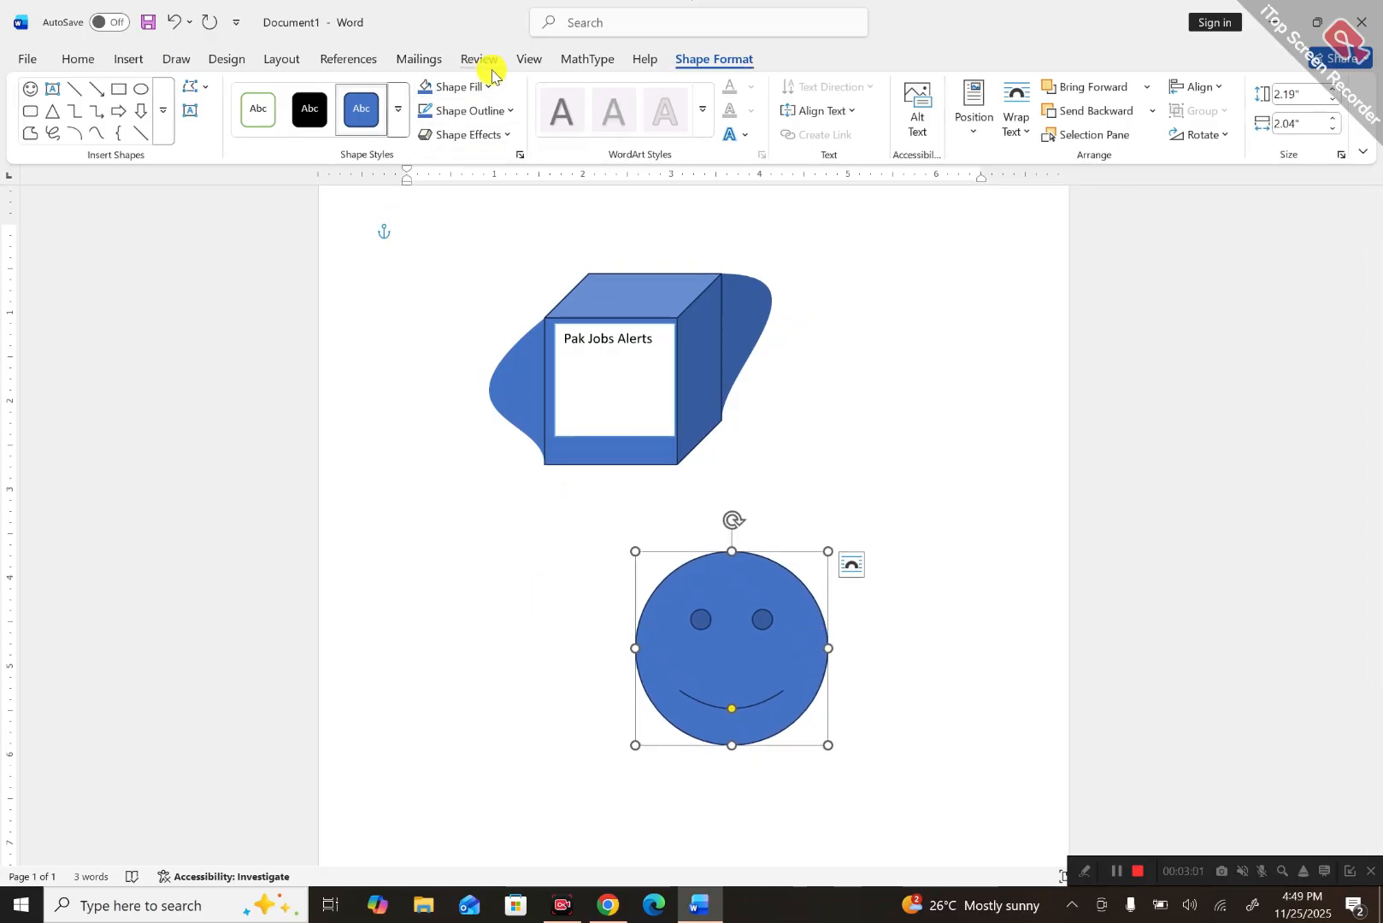
Set the smiley face's shape fill to the standard golden orange and its outline to black.
click(398, 111)
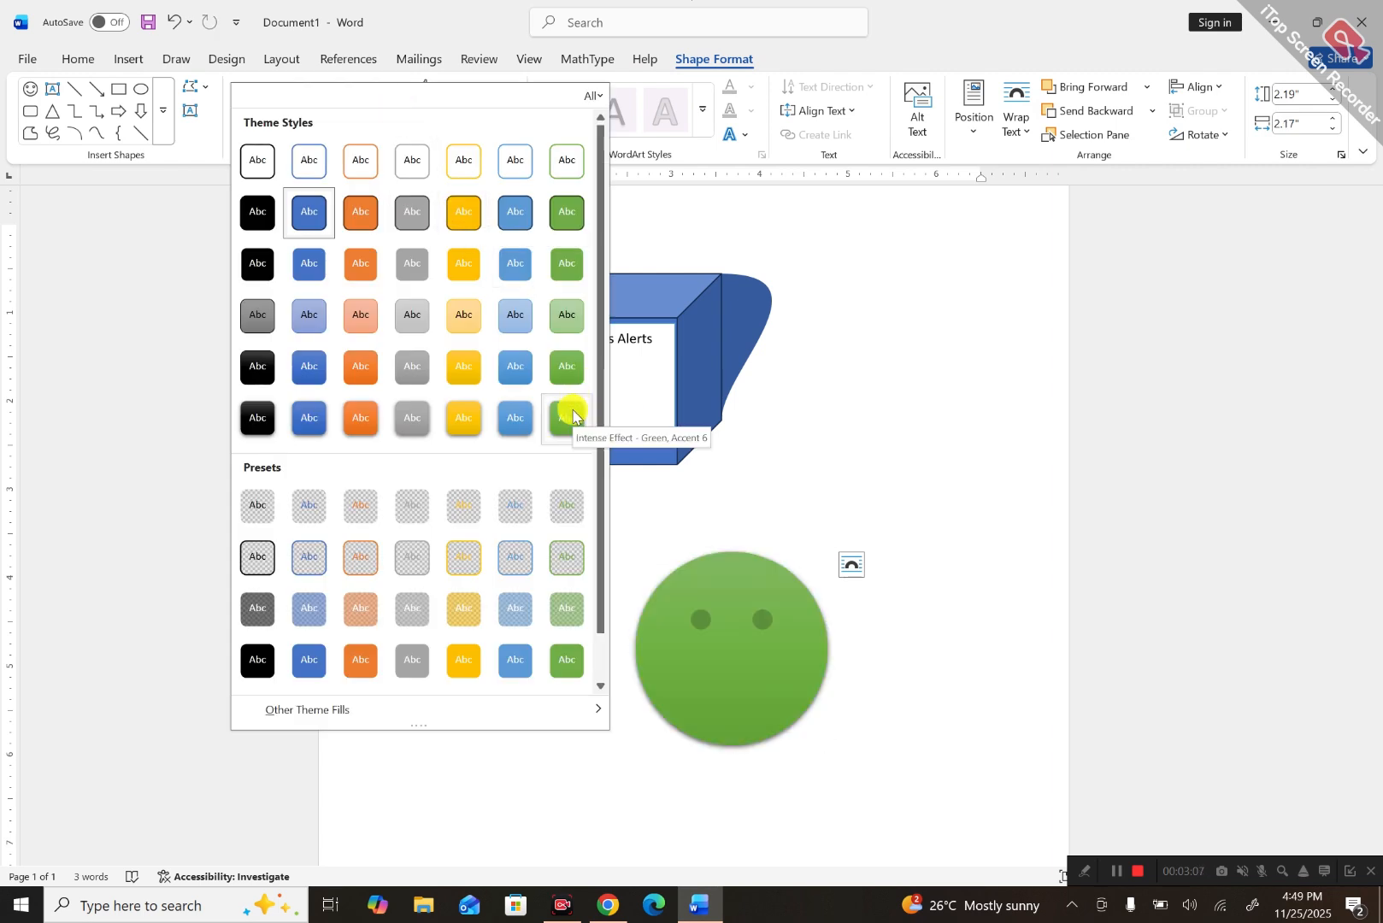
click(853, 297)
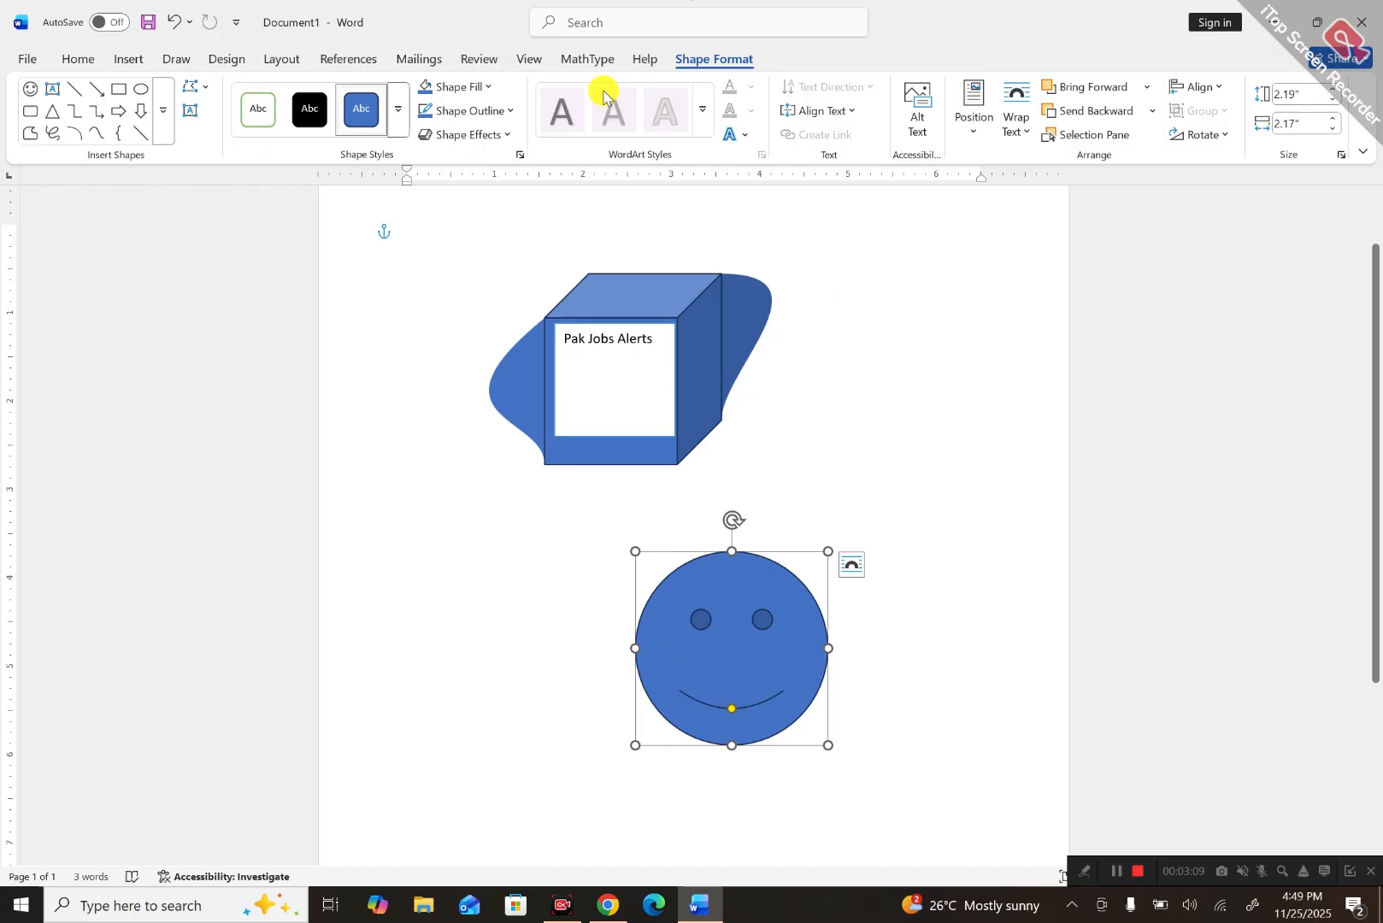
click(489, 87)
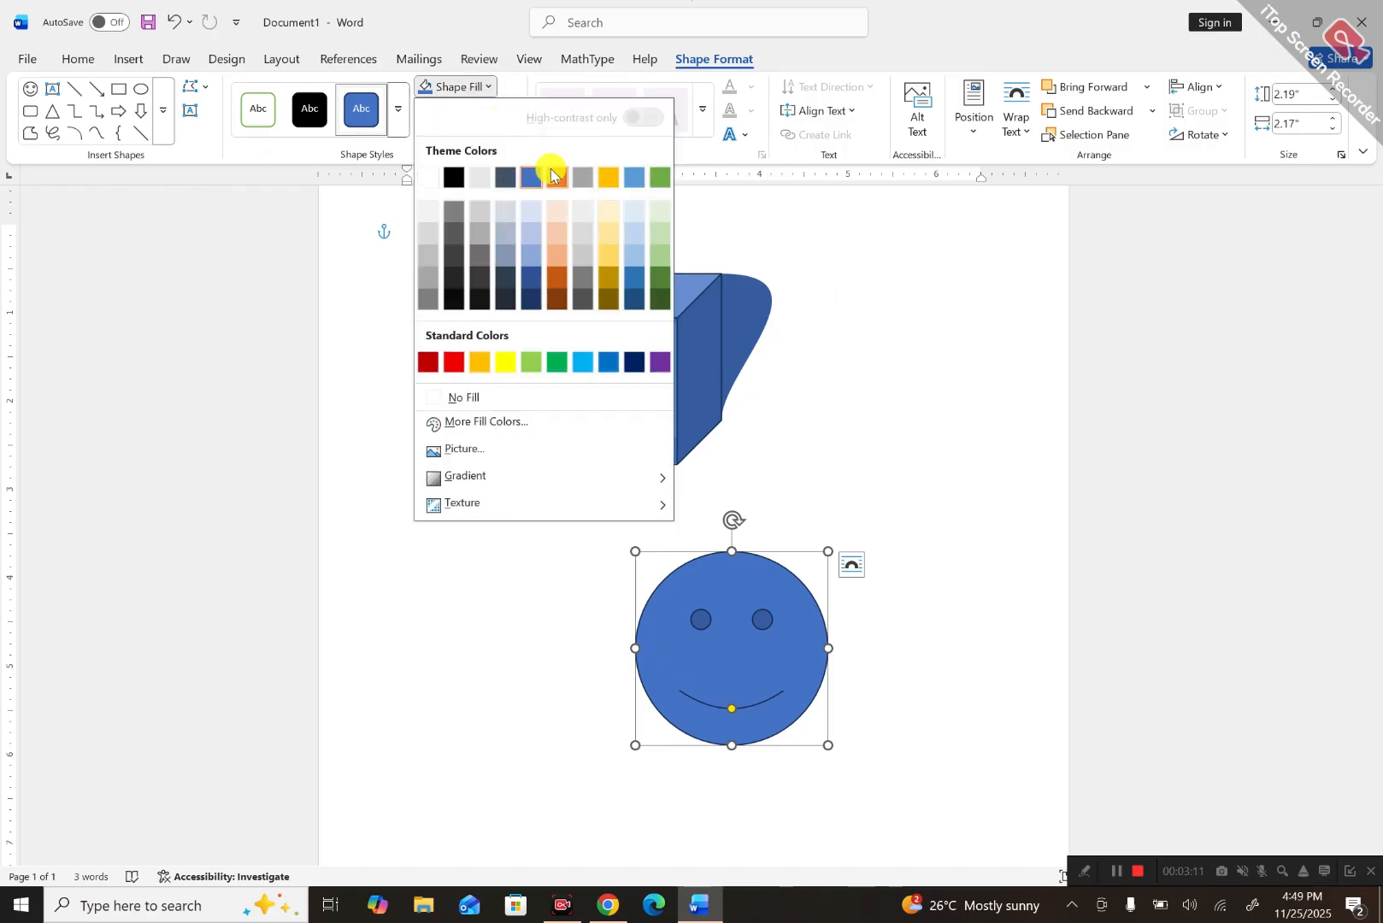
click(478, 363)
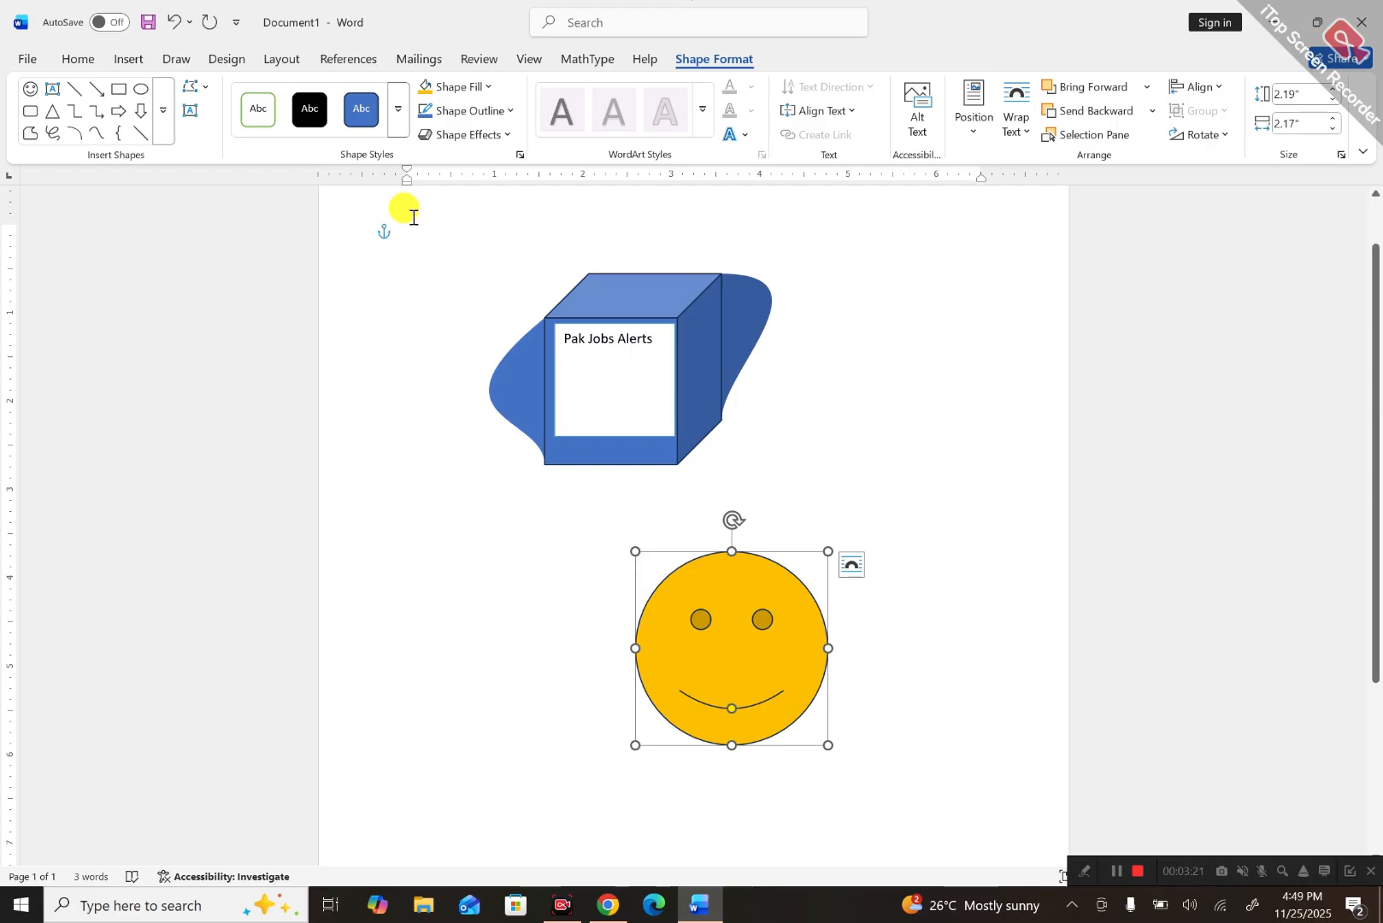
click(510, 112)
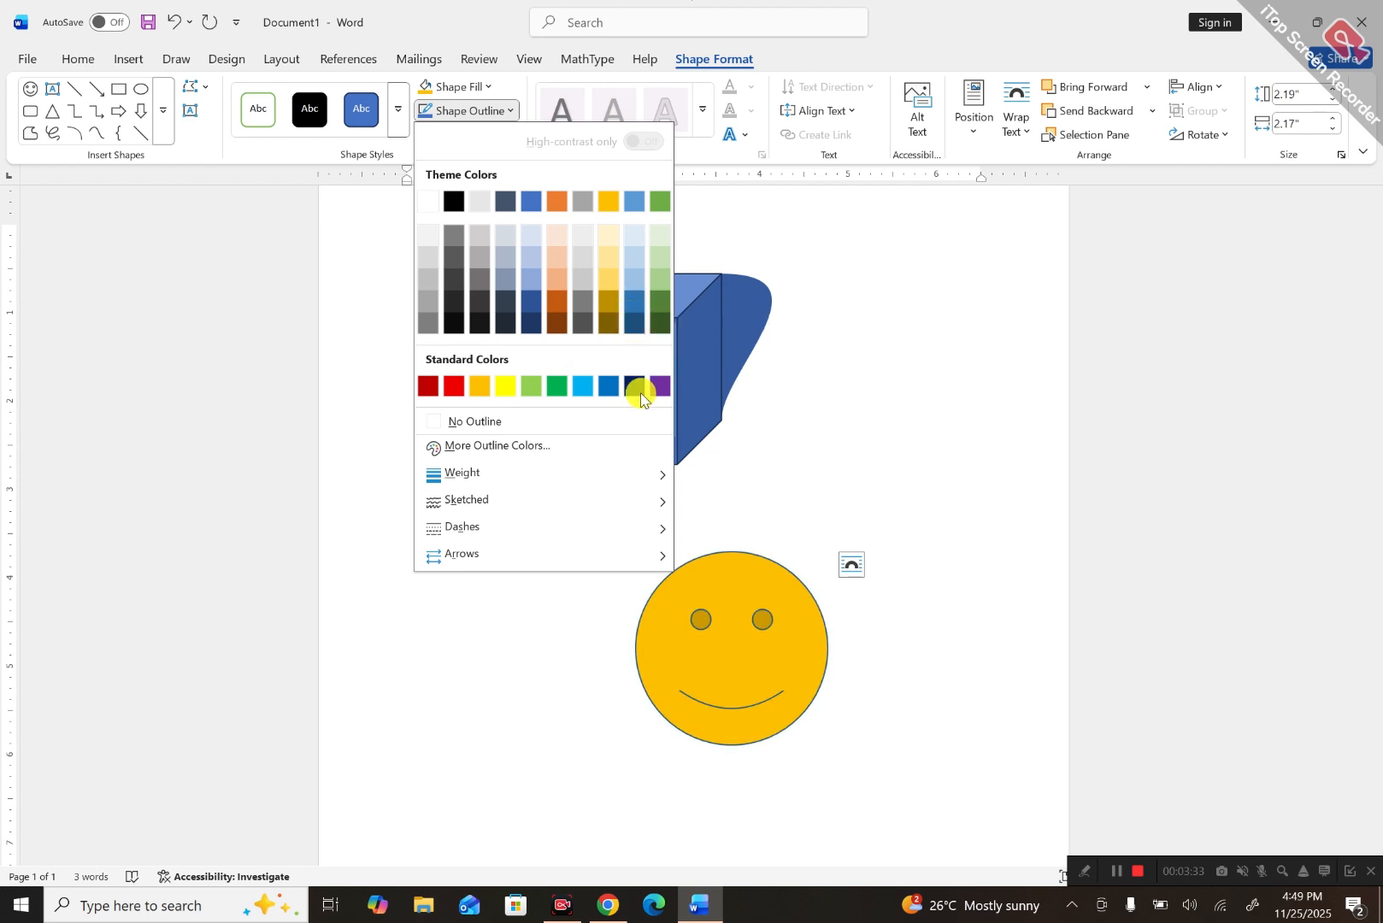
click(456, 200)
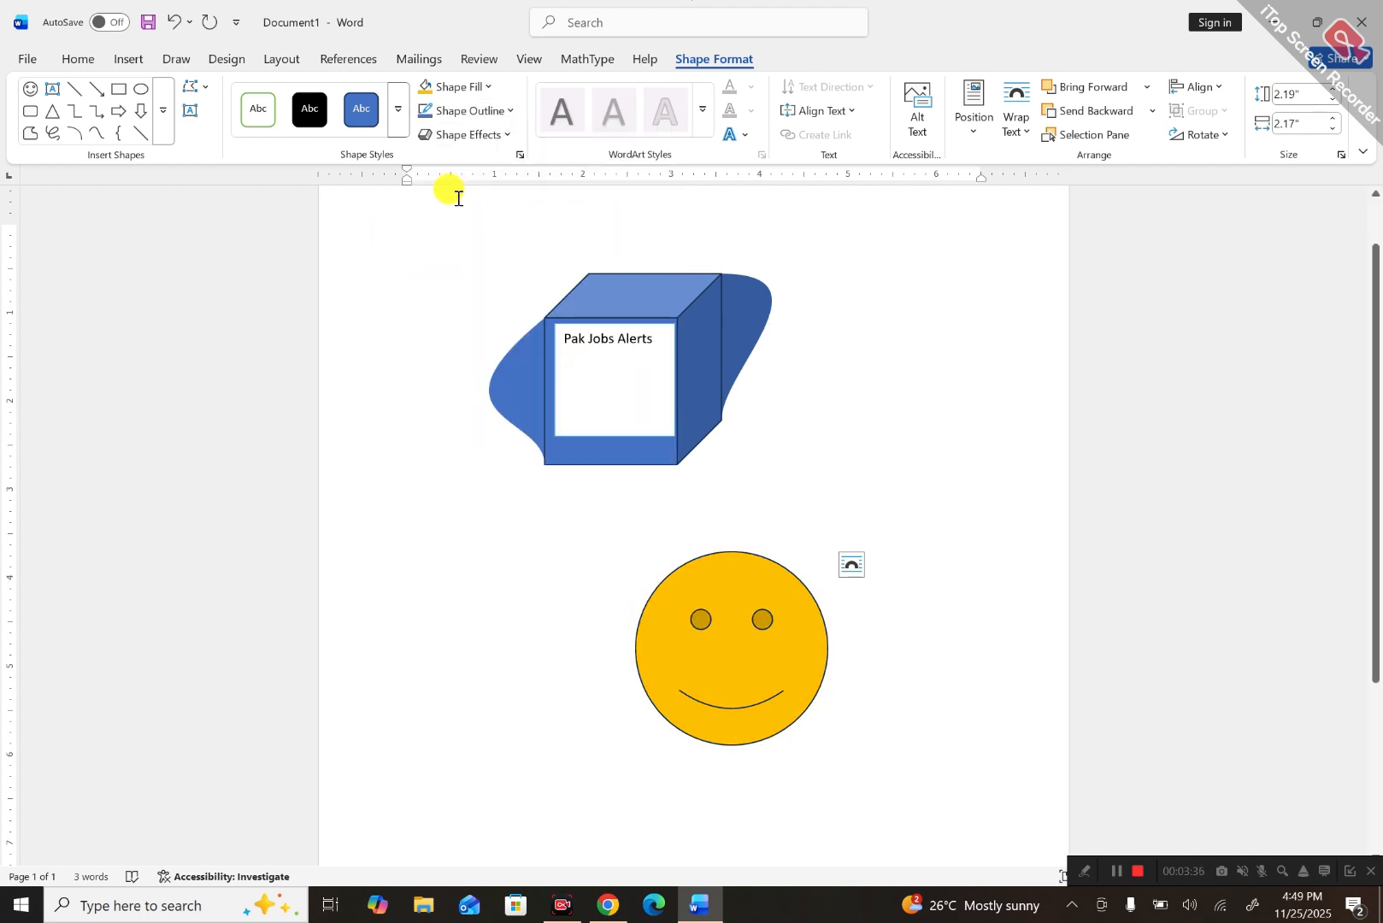
Apply the tilted 3-D preset effect, second in the third row of presets, to the smiley face.
click(509, 136)
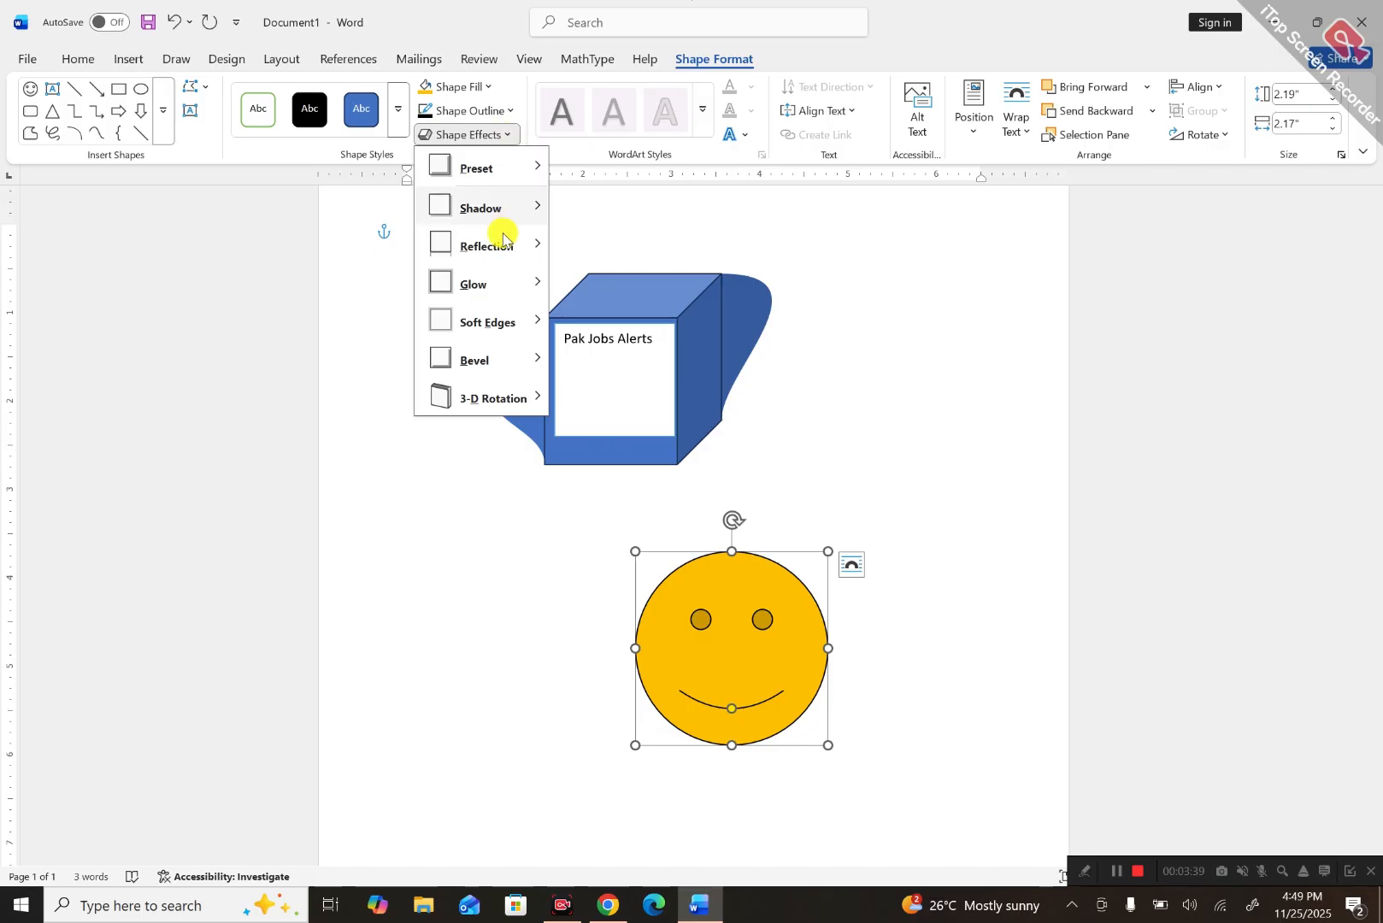
mouse_move(483, 168)
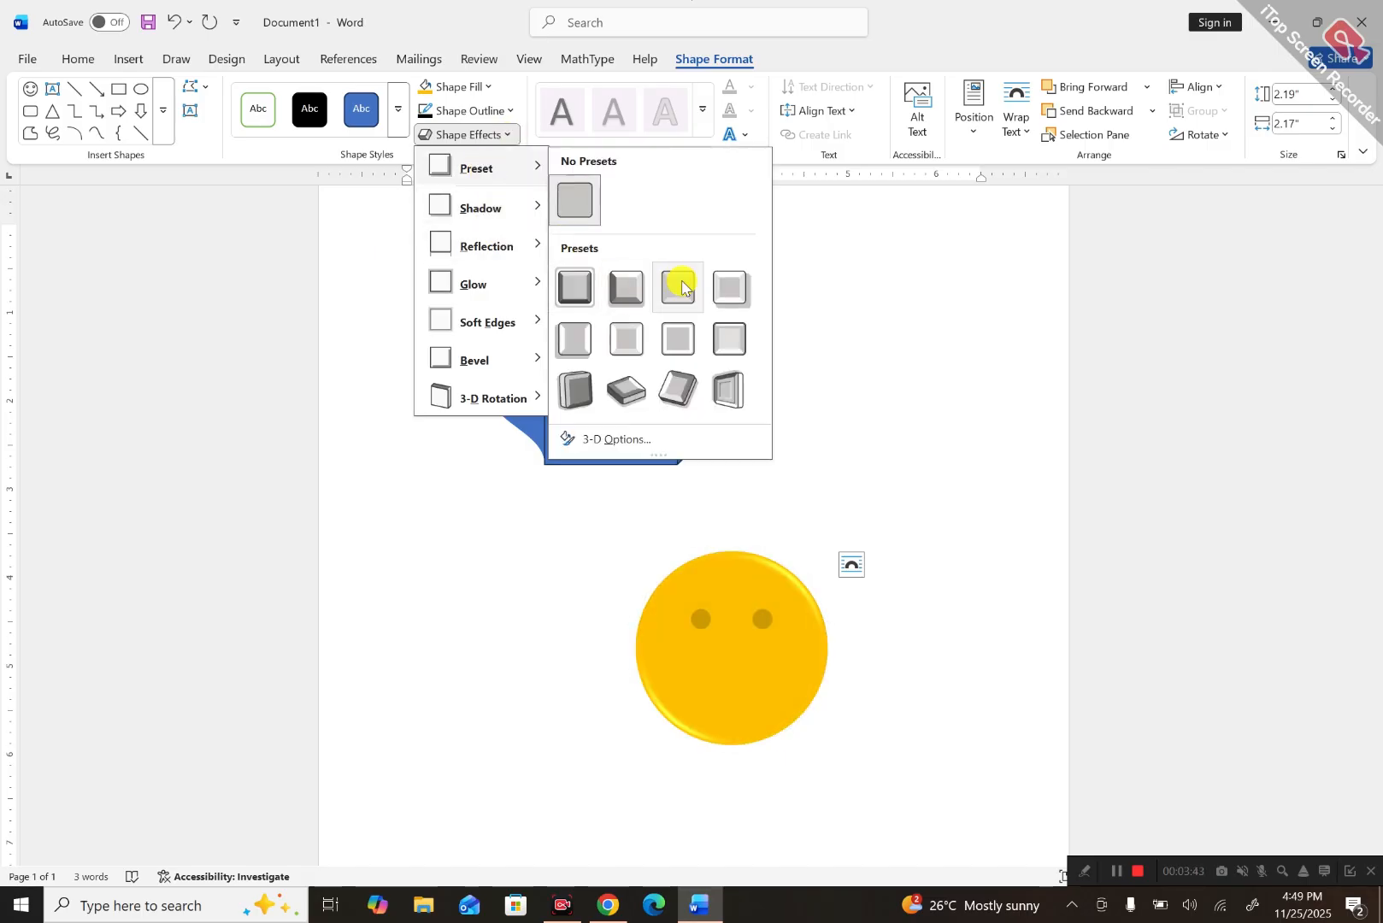
click(630, 395)
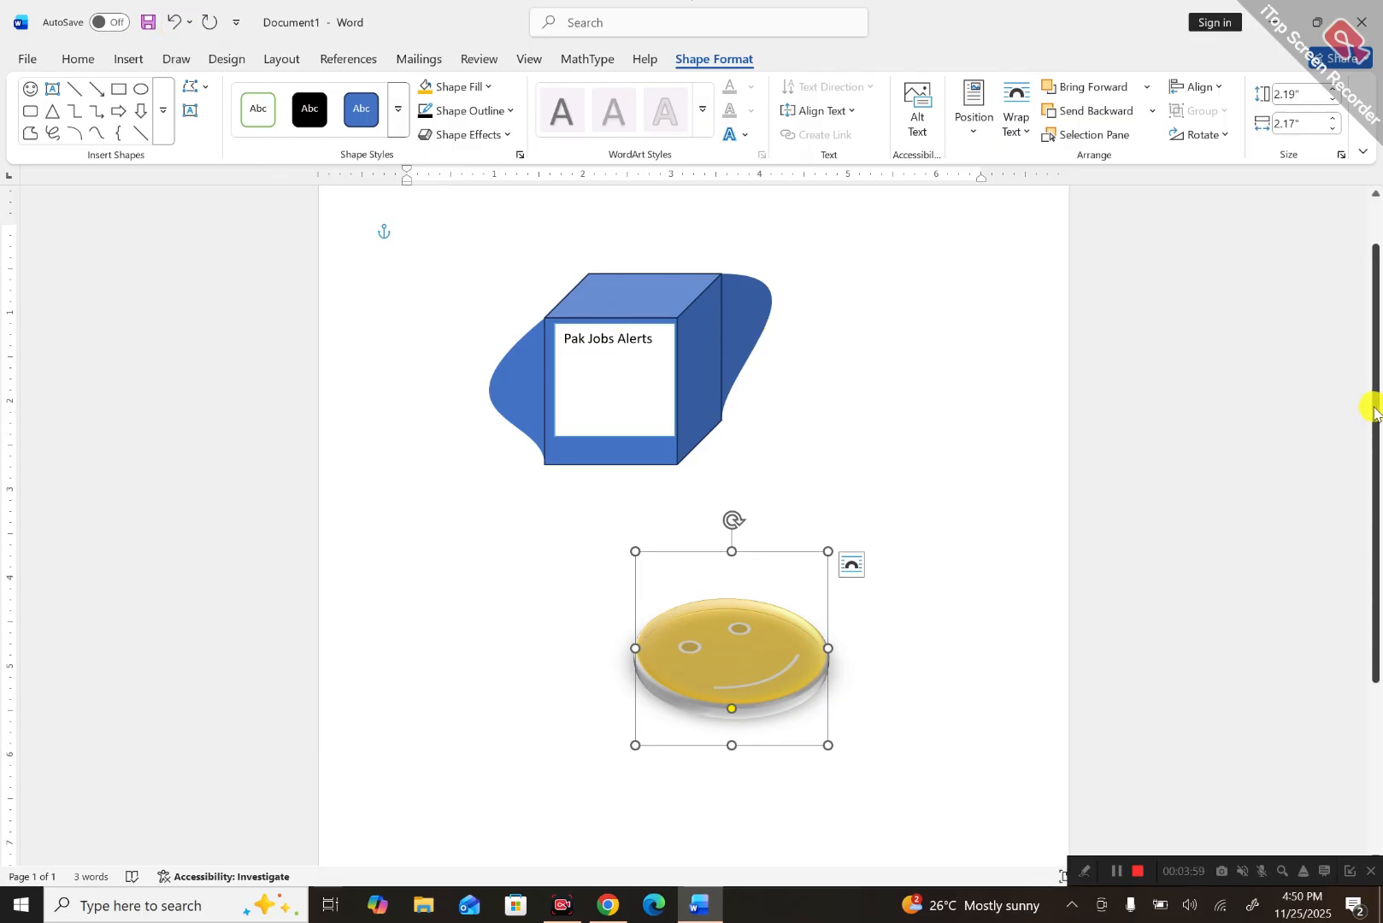
drag(1376, 410, 1358, 456)
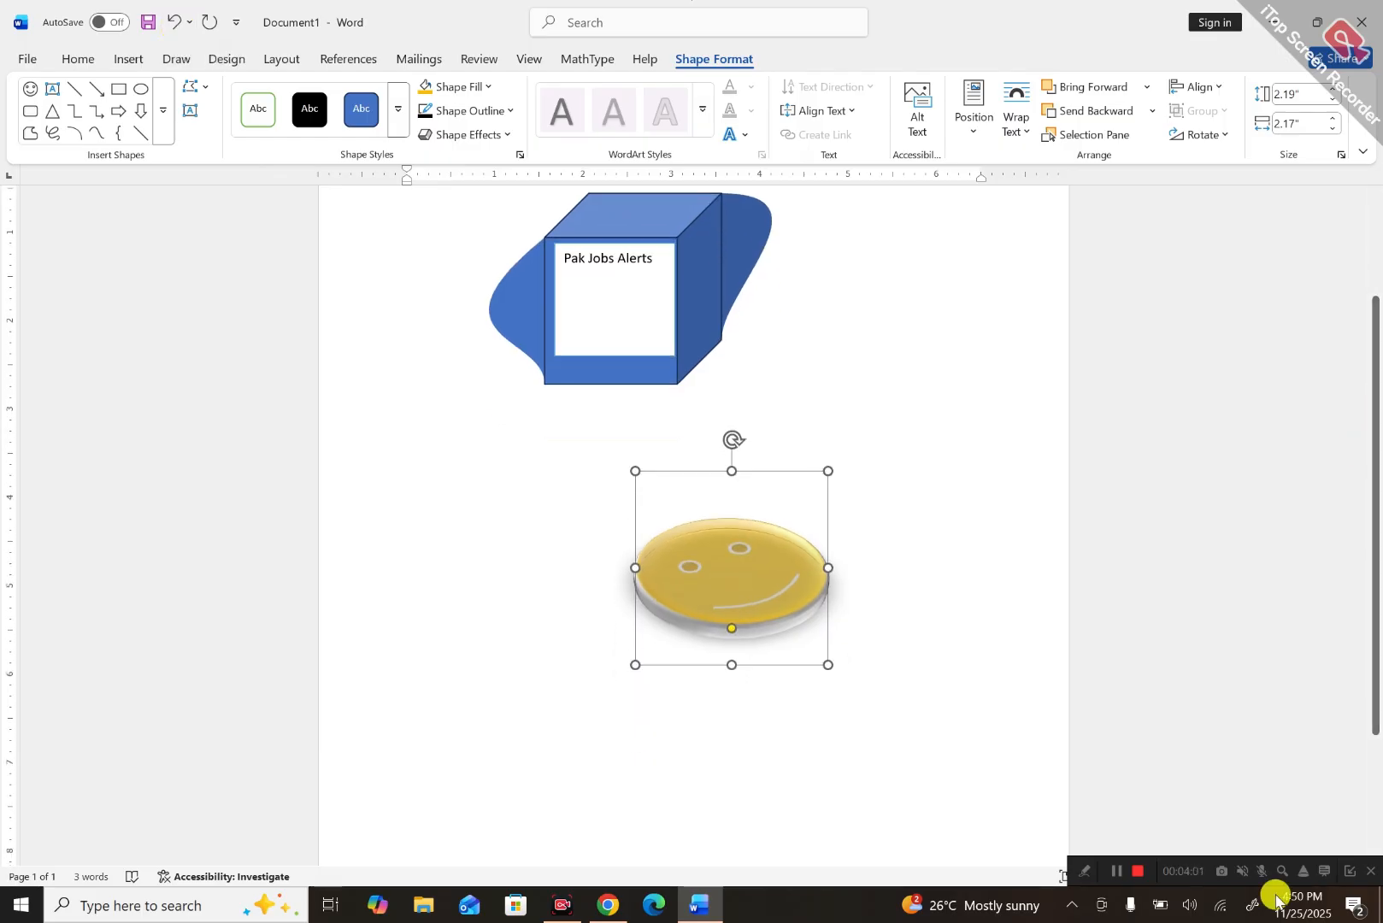
click(1118, 871)
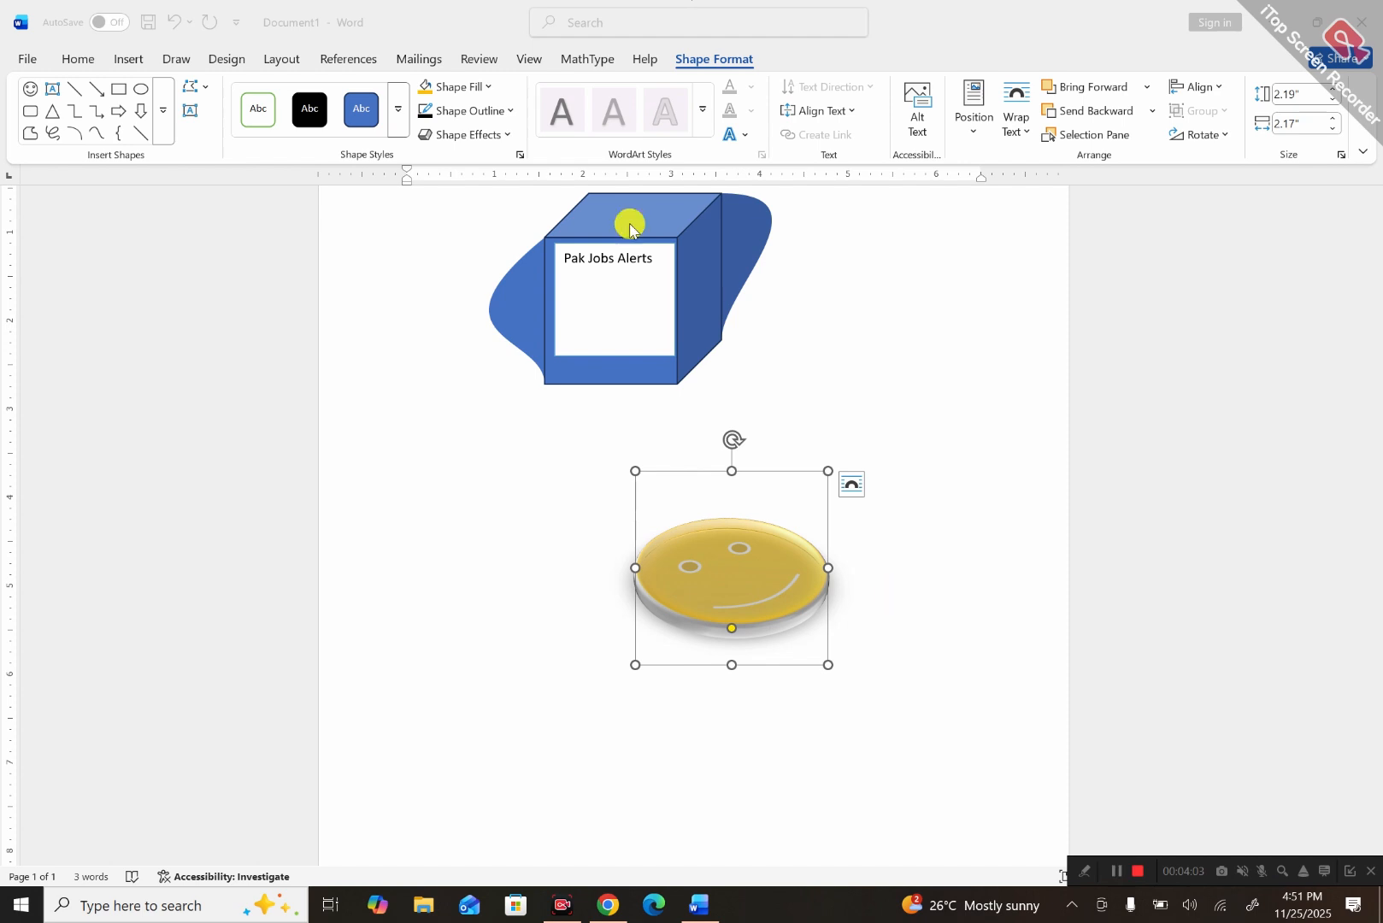
Apply the third 3-D rotation in the second Parallel row to the smiley face, tilting it into a flatter disc.
click(509, 133)
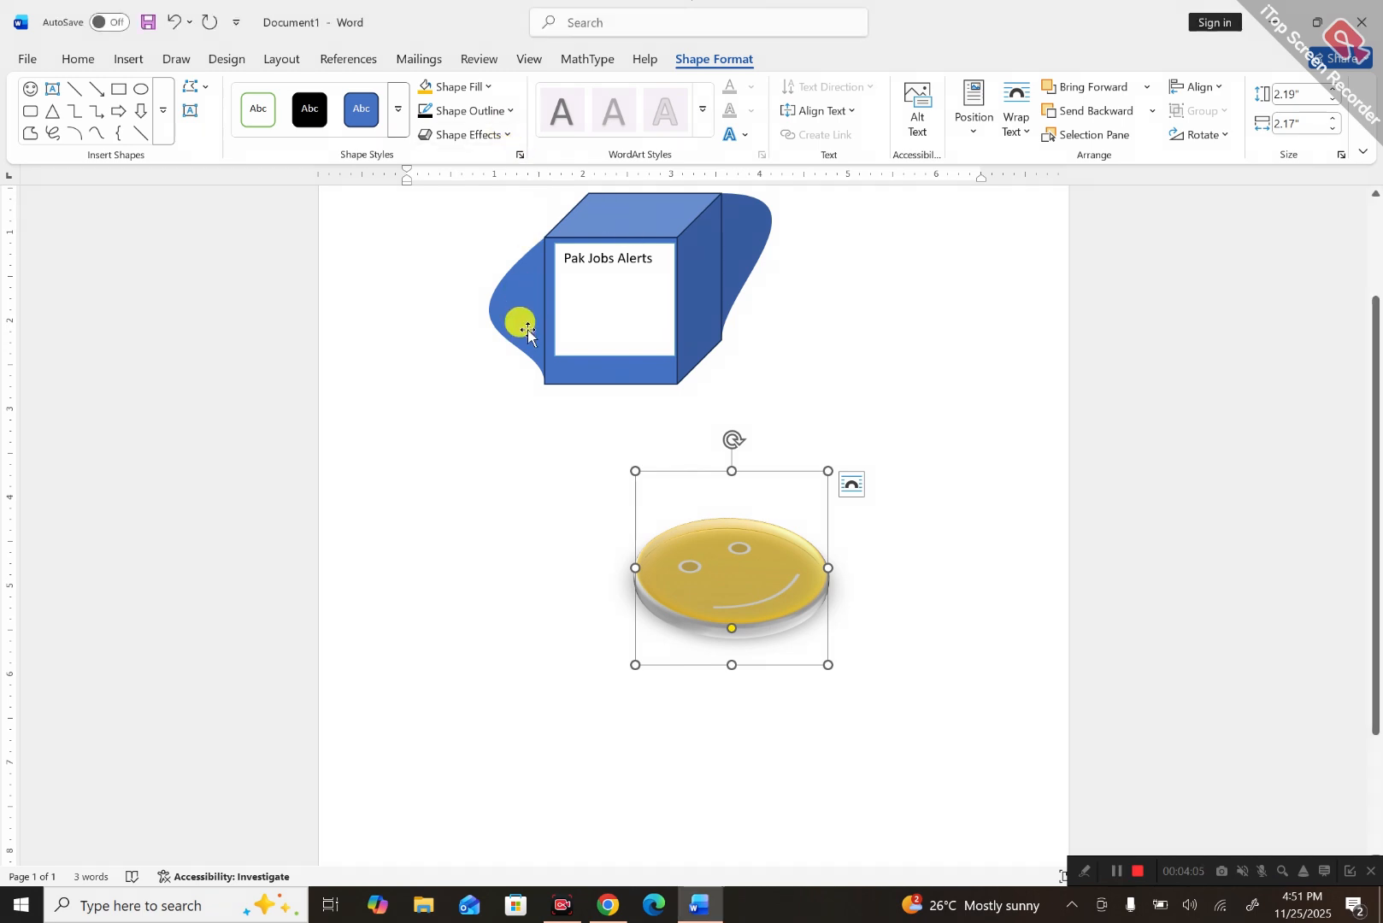
click(510, 136)
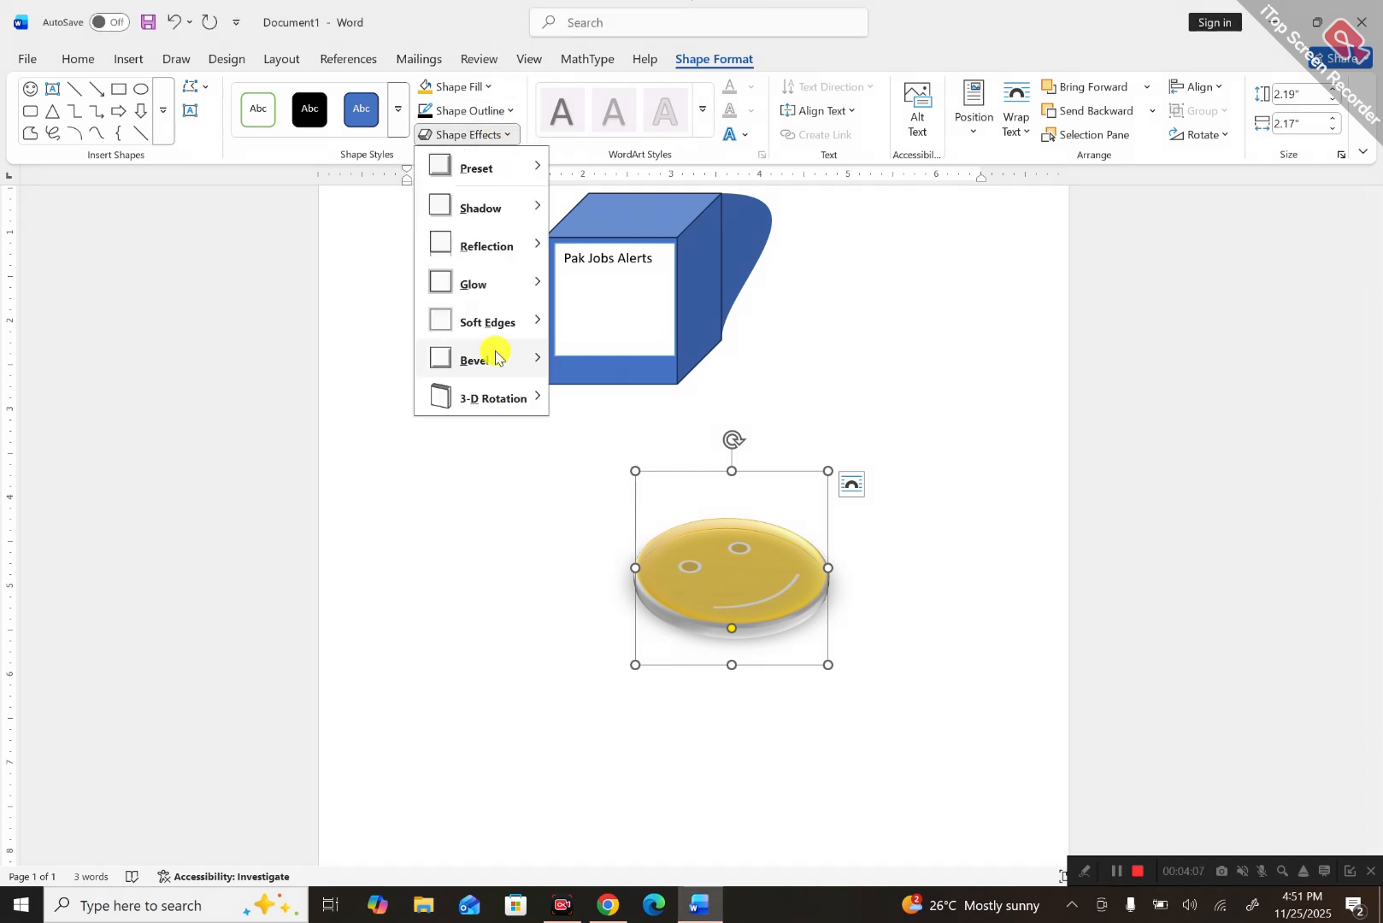
mouse_move(494, 395)
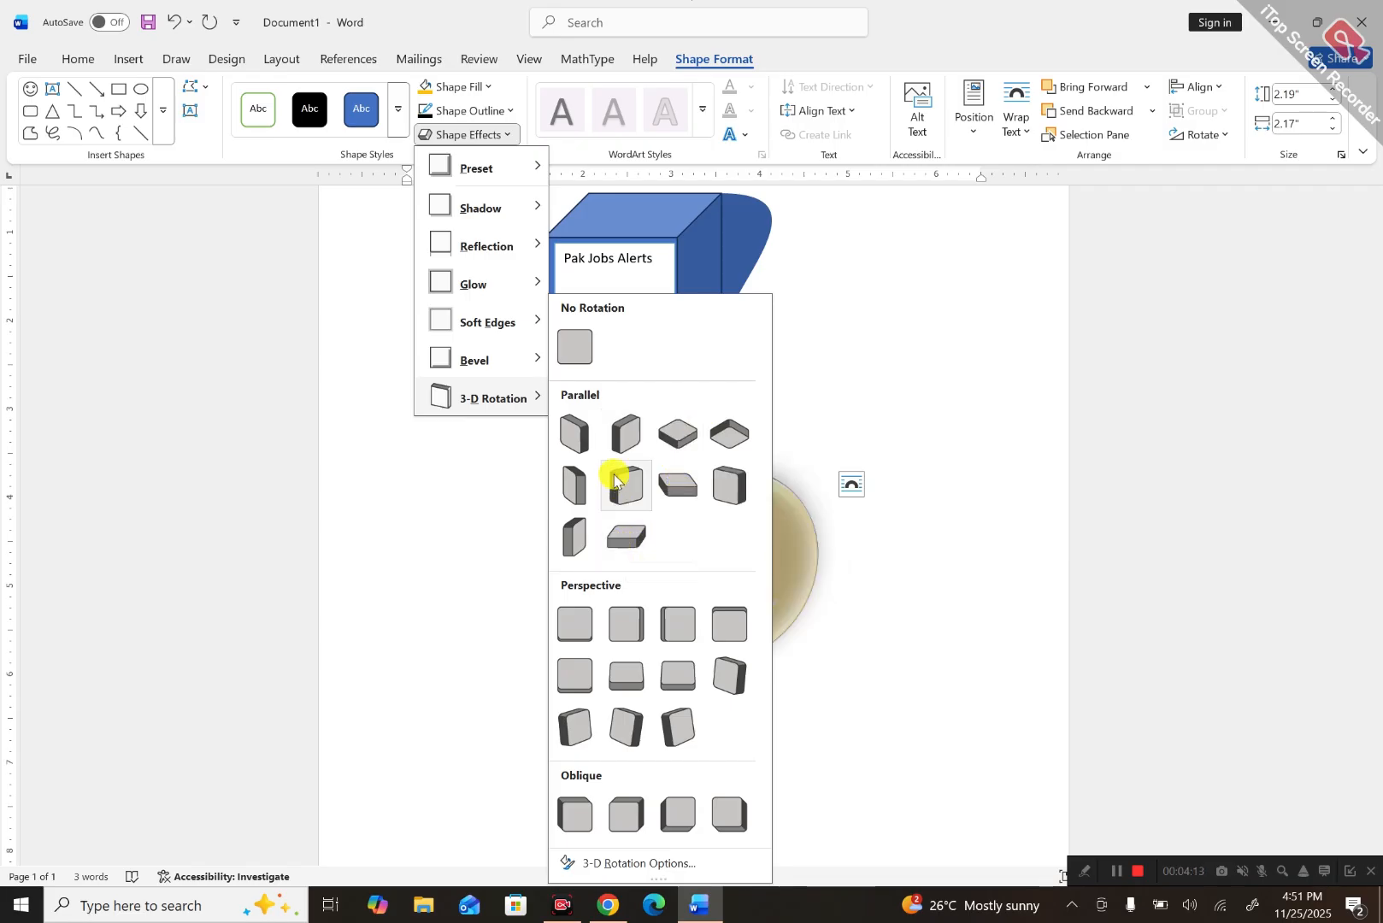
click(677, 483)
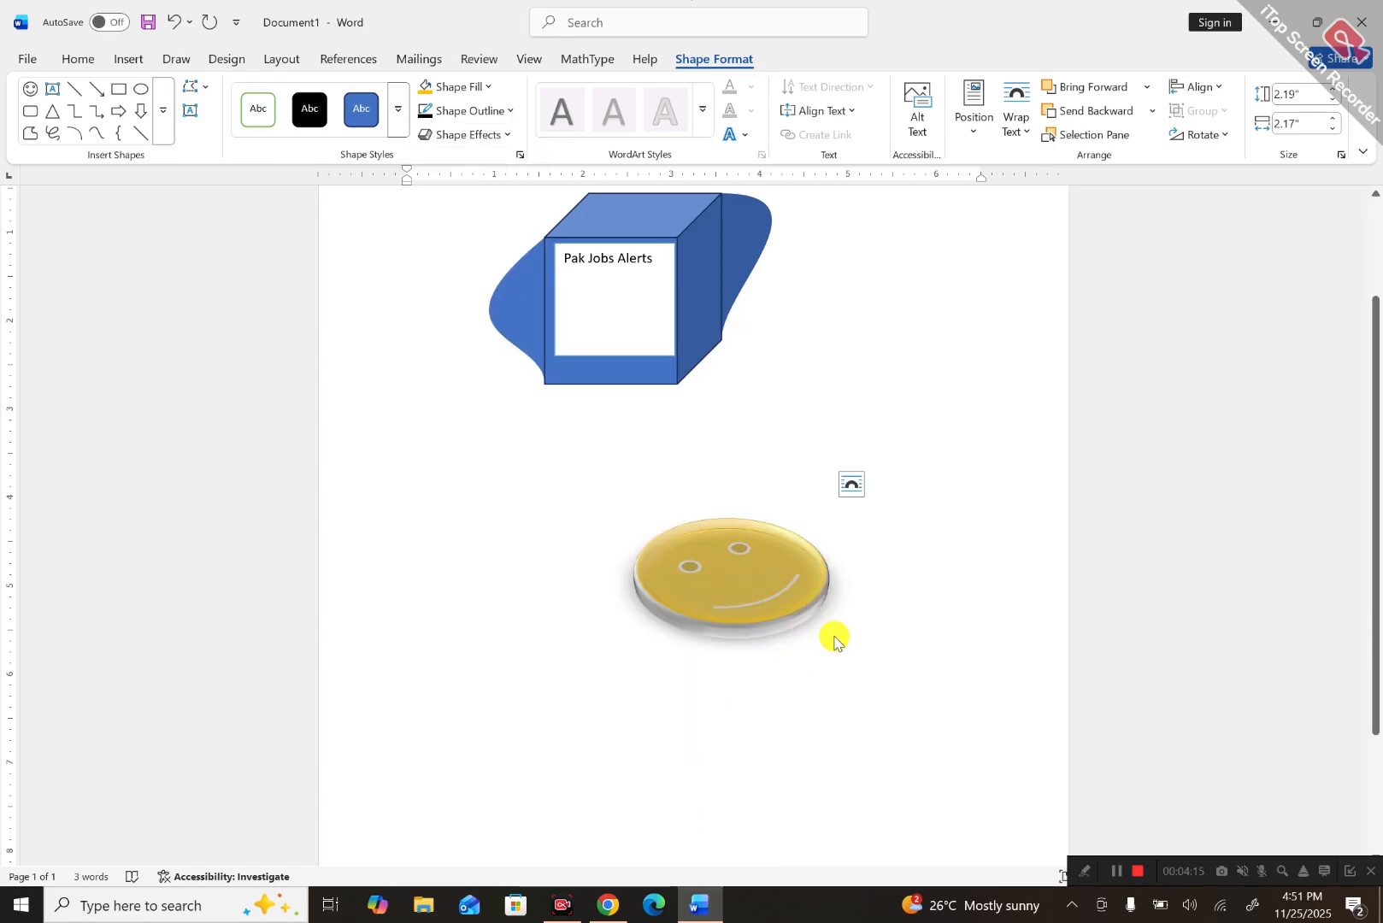
click(864, 681)
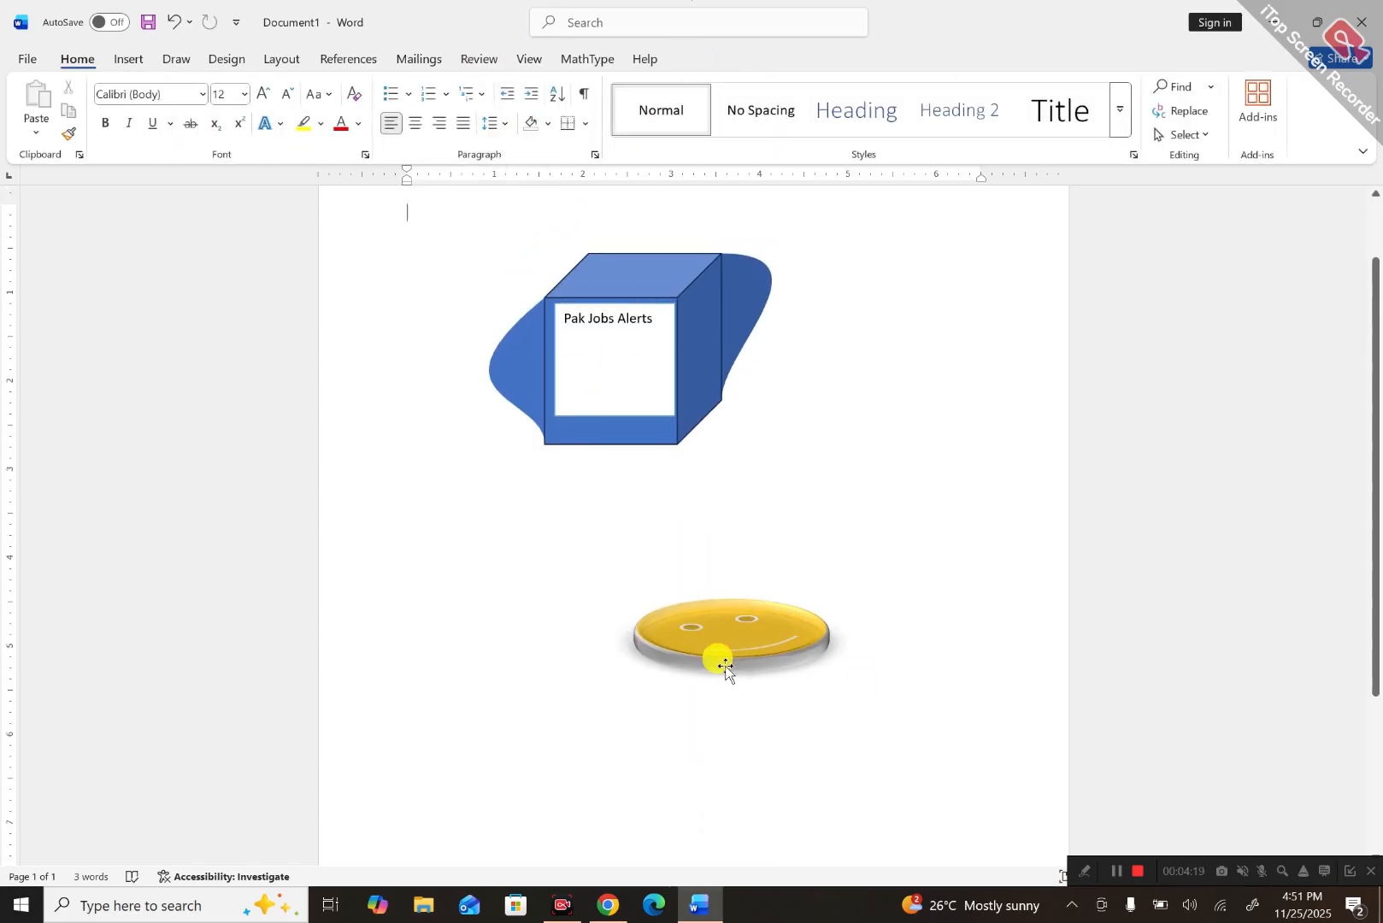
click(723, 636)
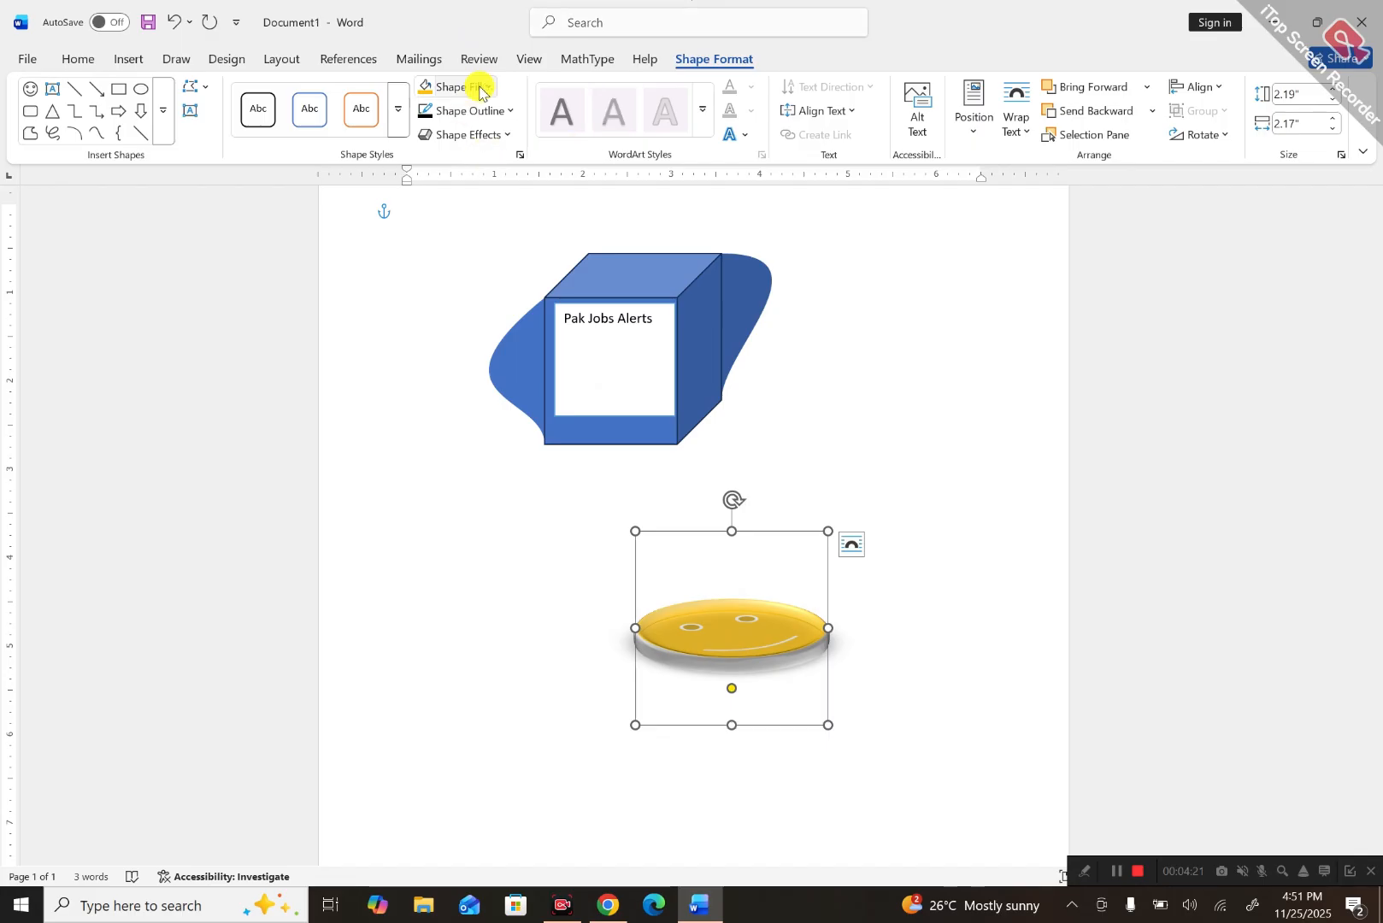
Apply the blue gradient WordArt style with reflection to the "Pak Jobs Alerts" text on the cube.
click(661, 319)
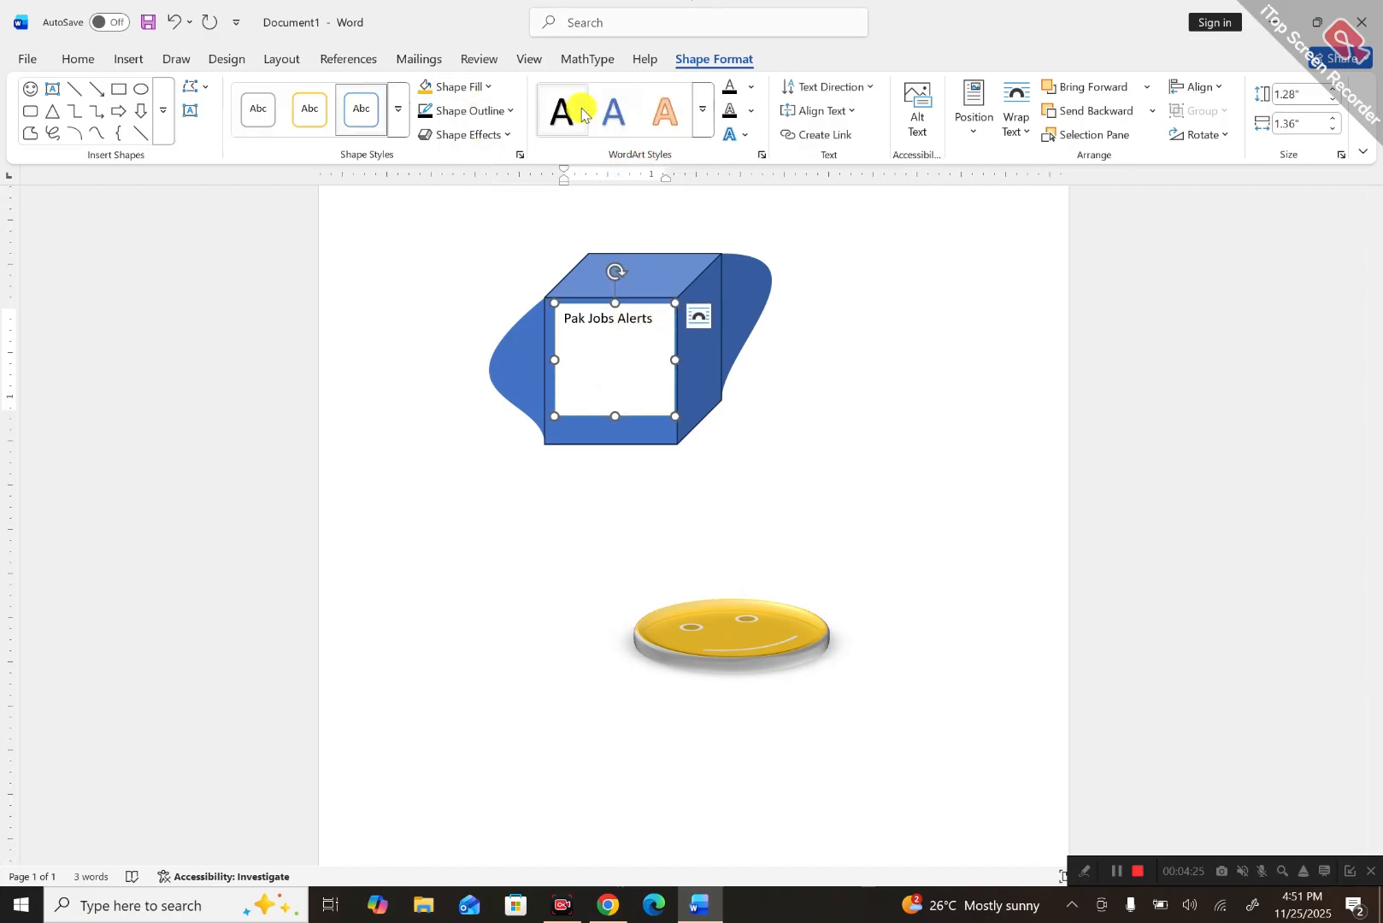
drag(657, 319, 545, 308)
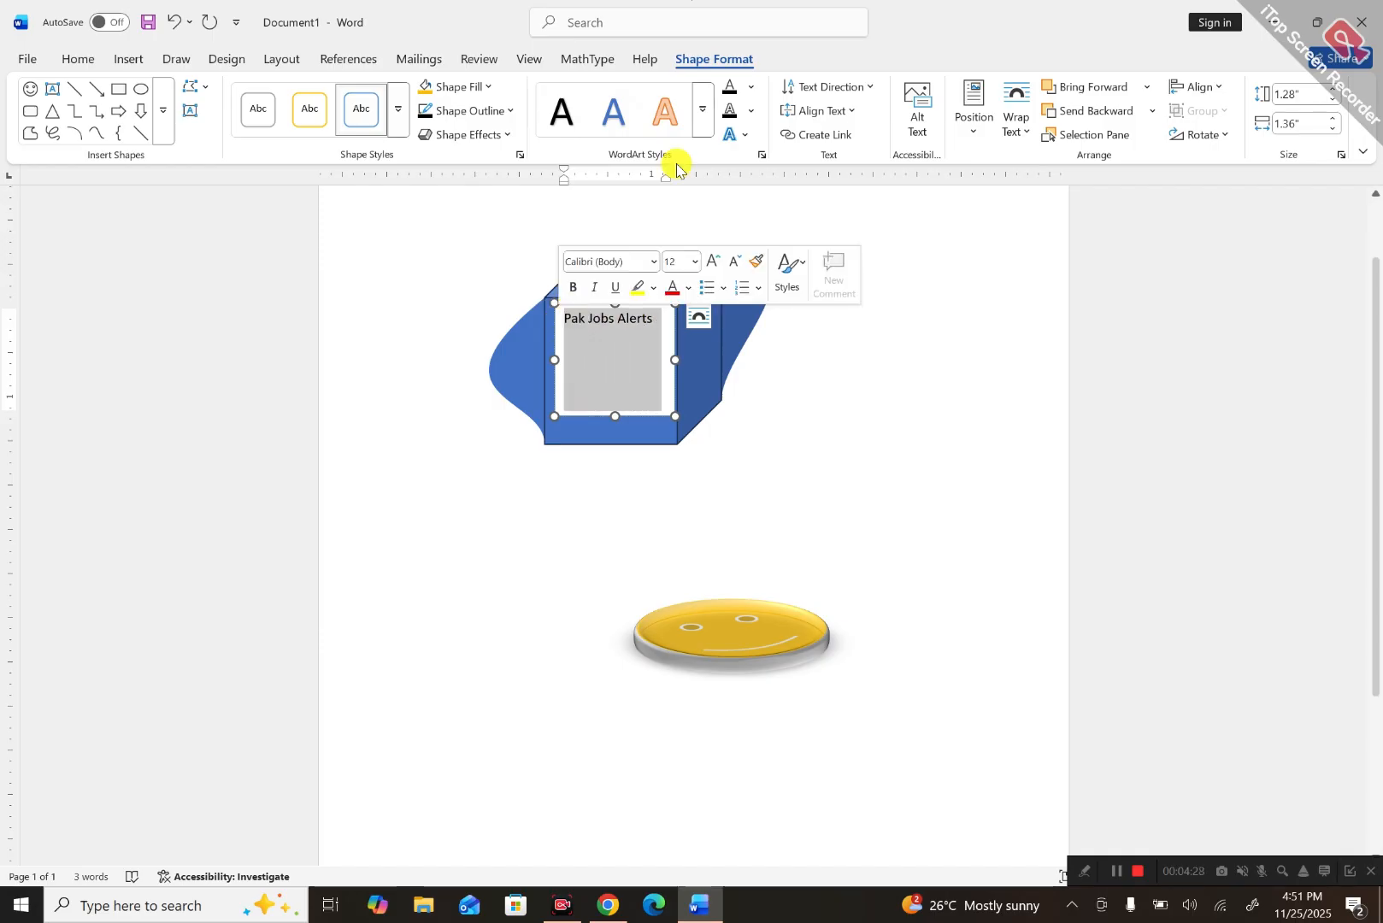
click(705, 111)
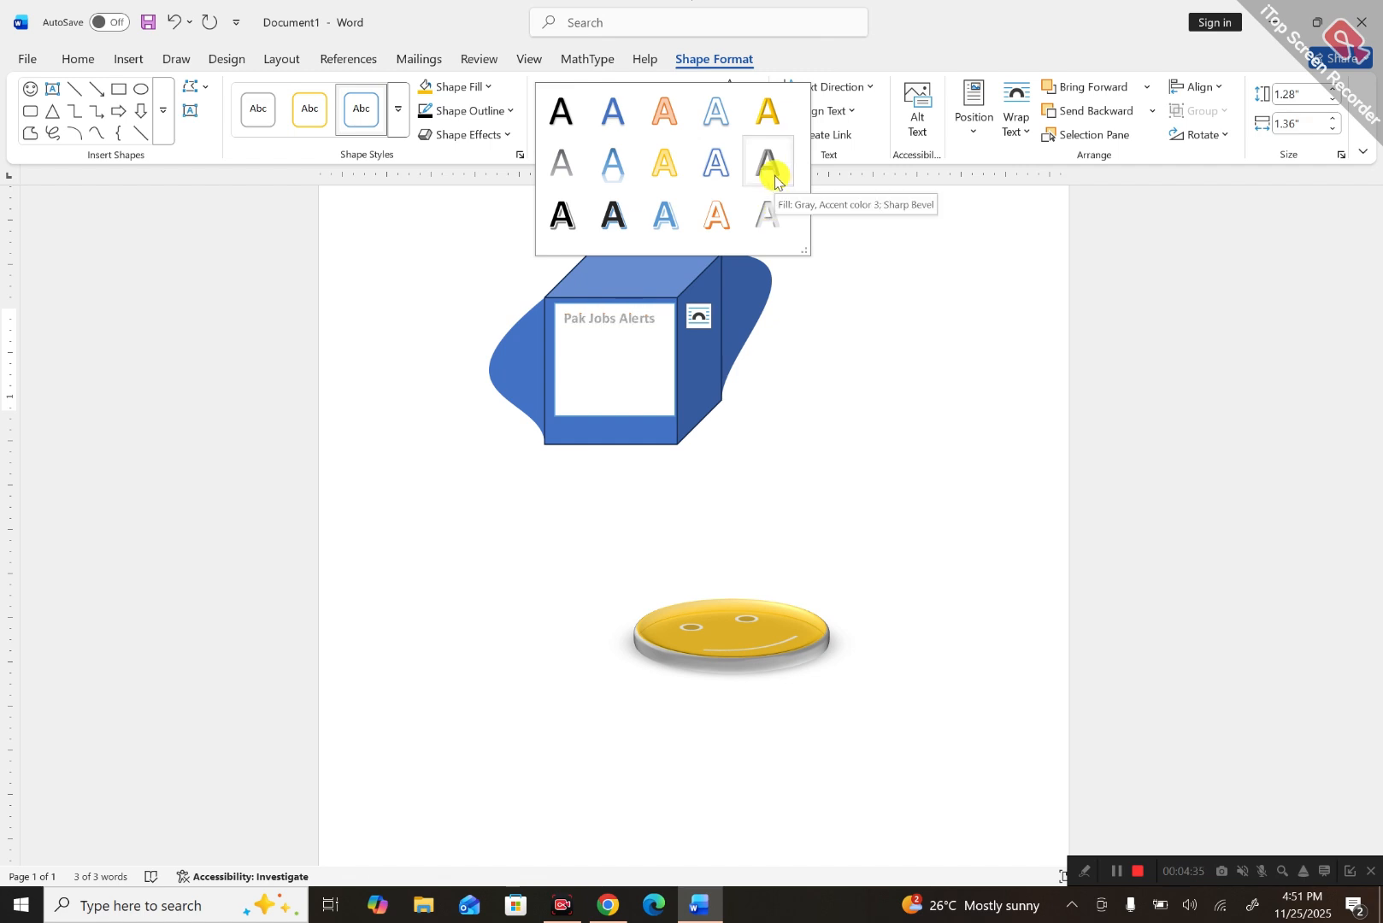
click(619, 169)
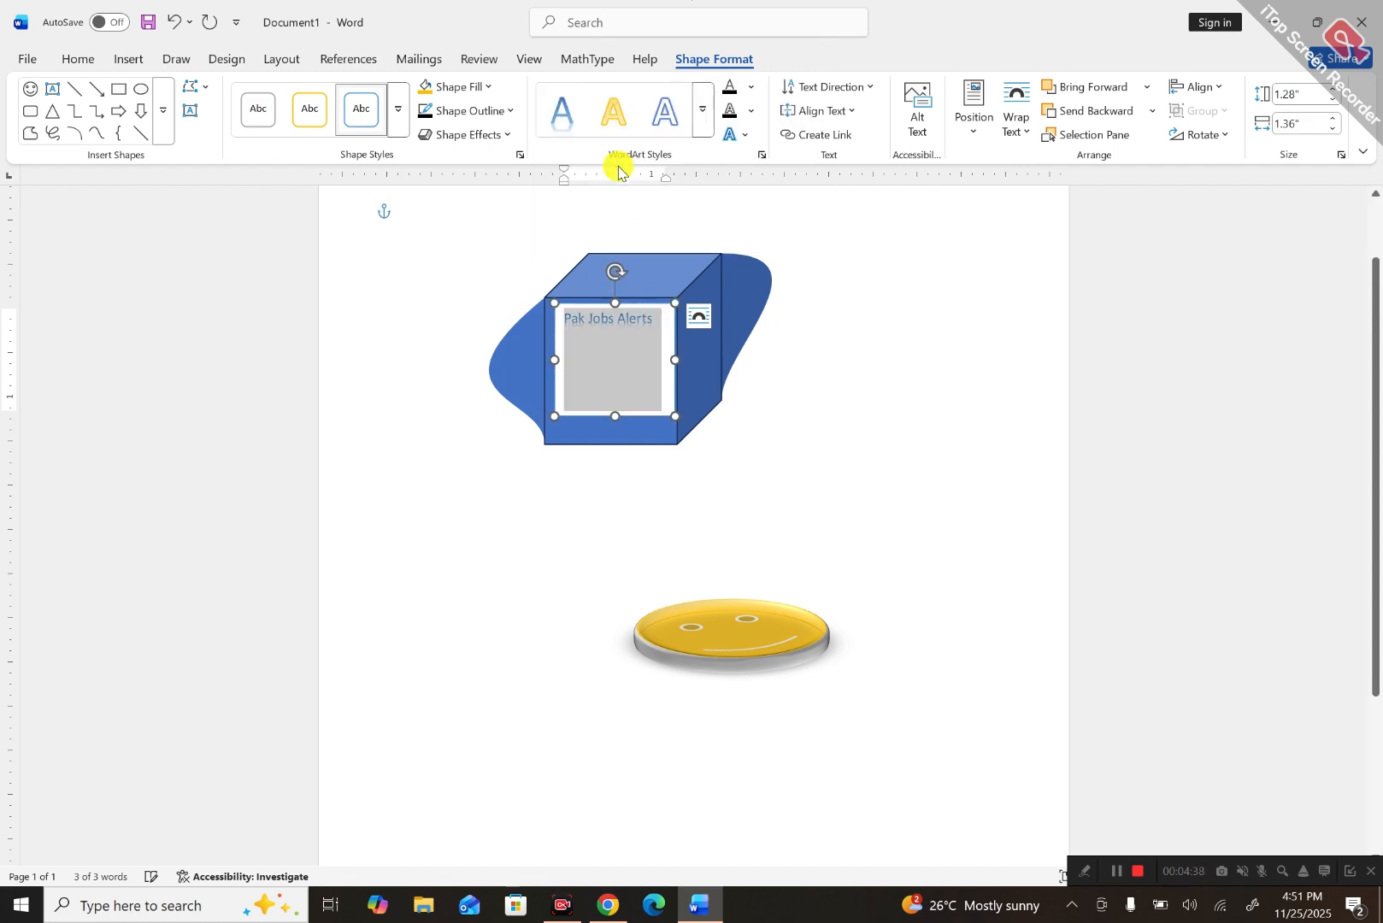
Set the "Pak Jobs Alerts" text fill to dark gray and its text outline to the green theme color.
click(751, 91)
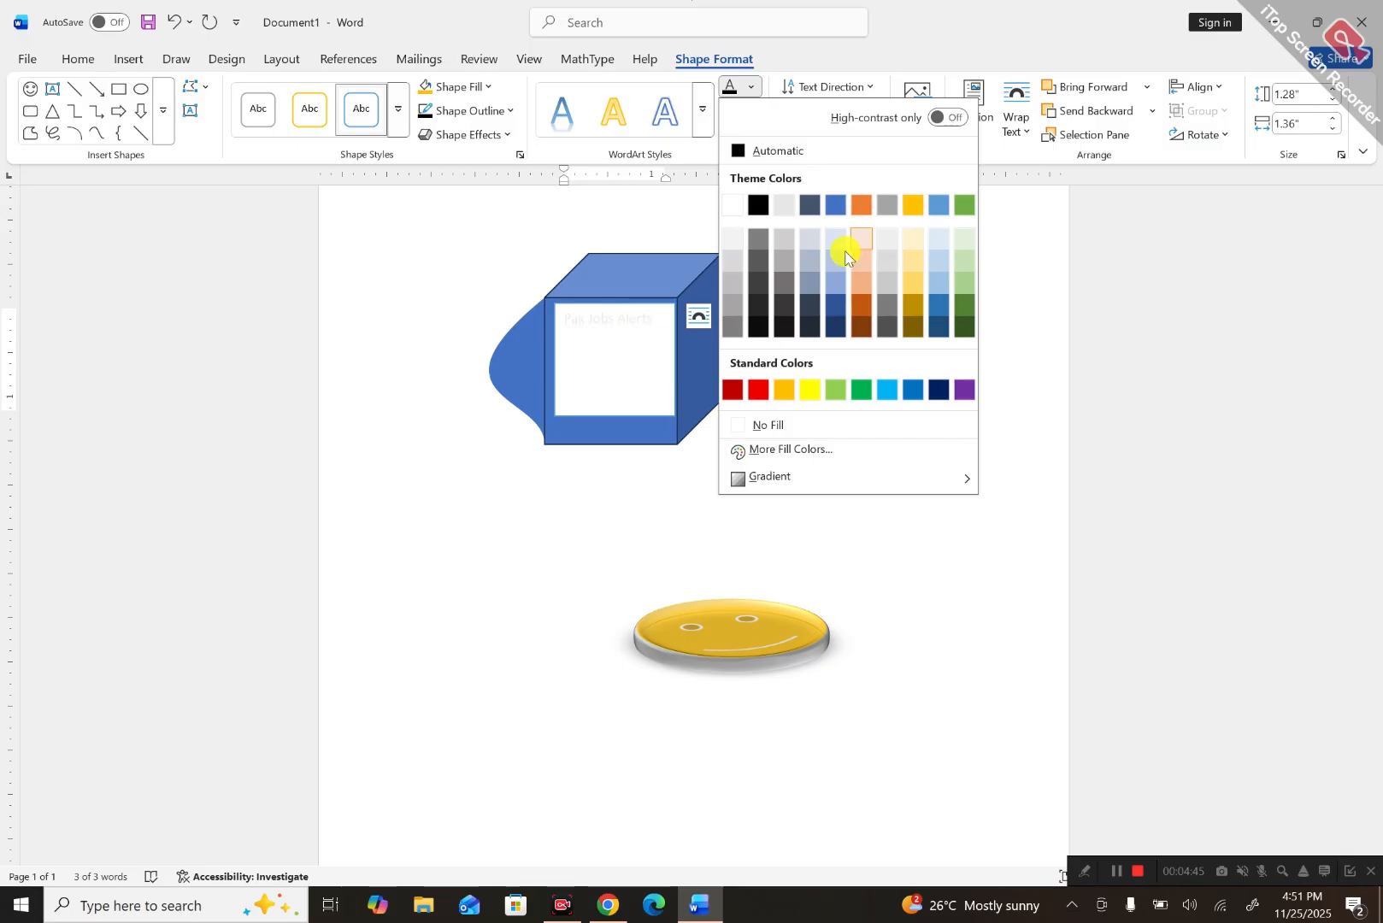
click(756, 289)
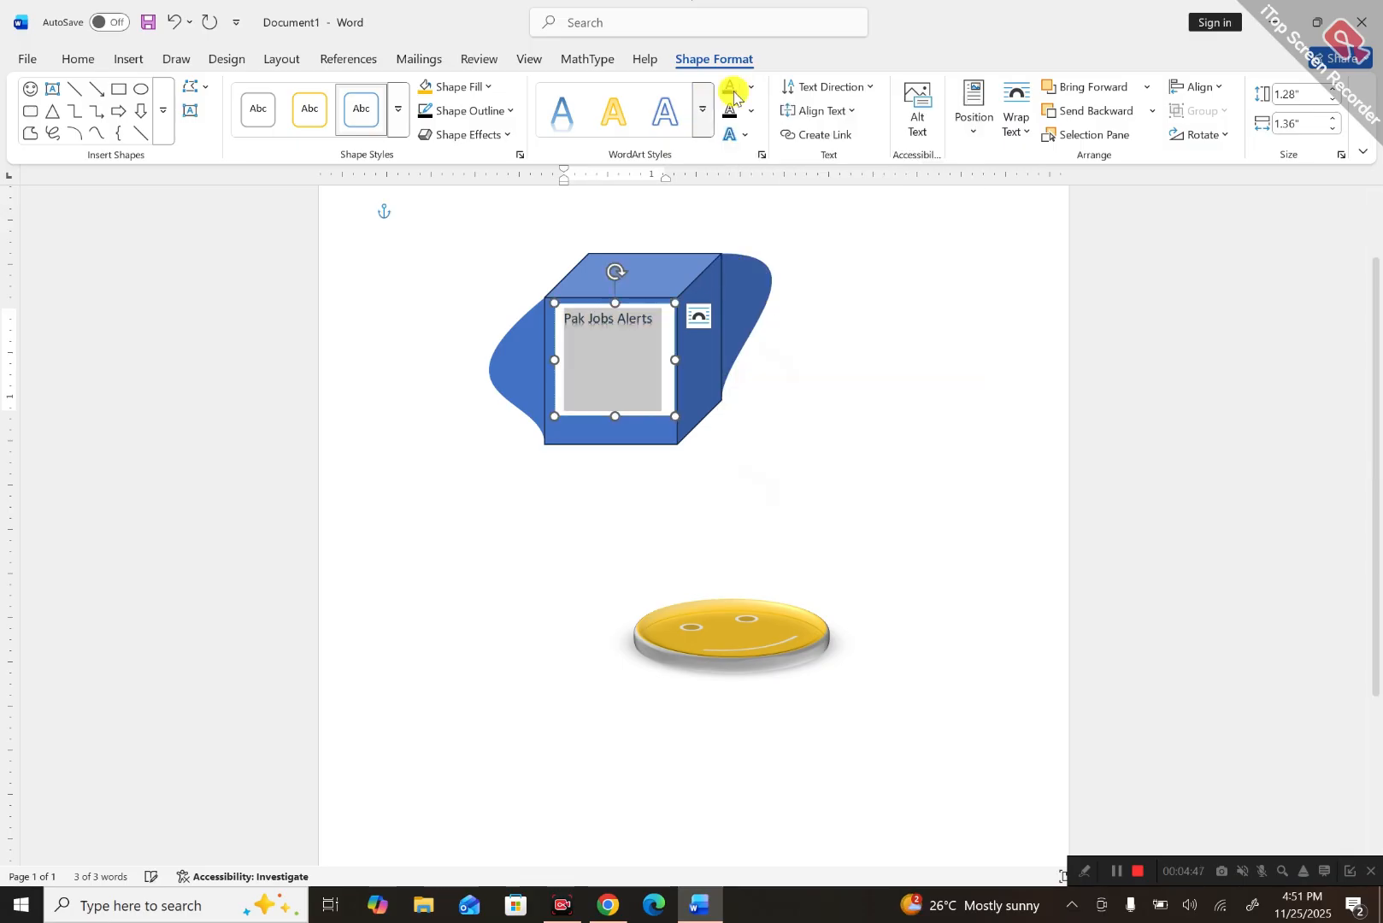
click(755, 112)
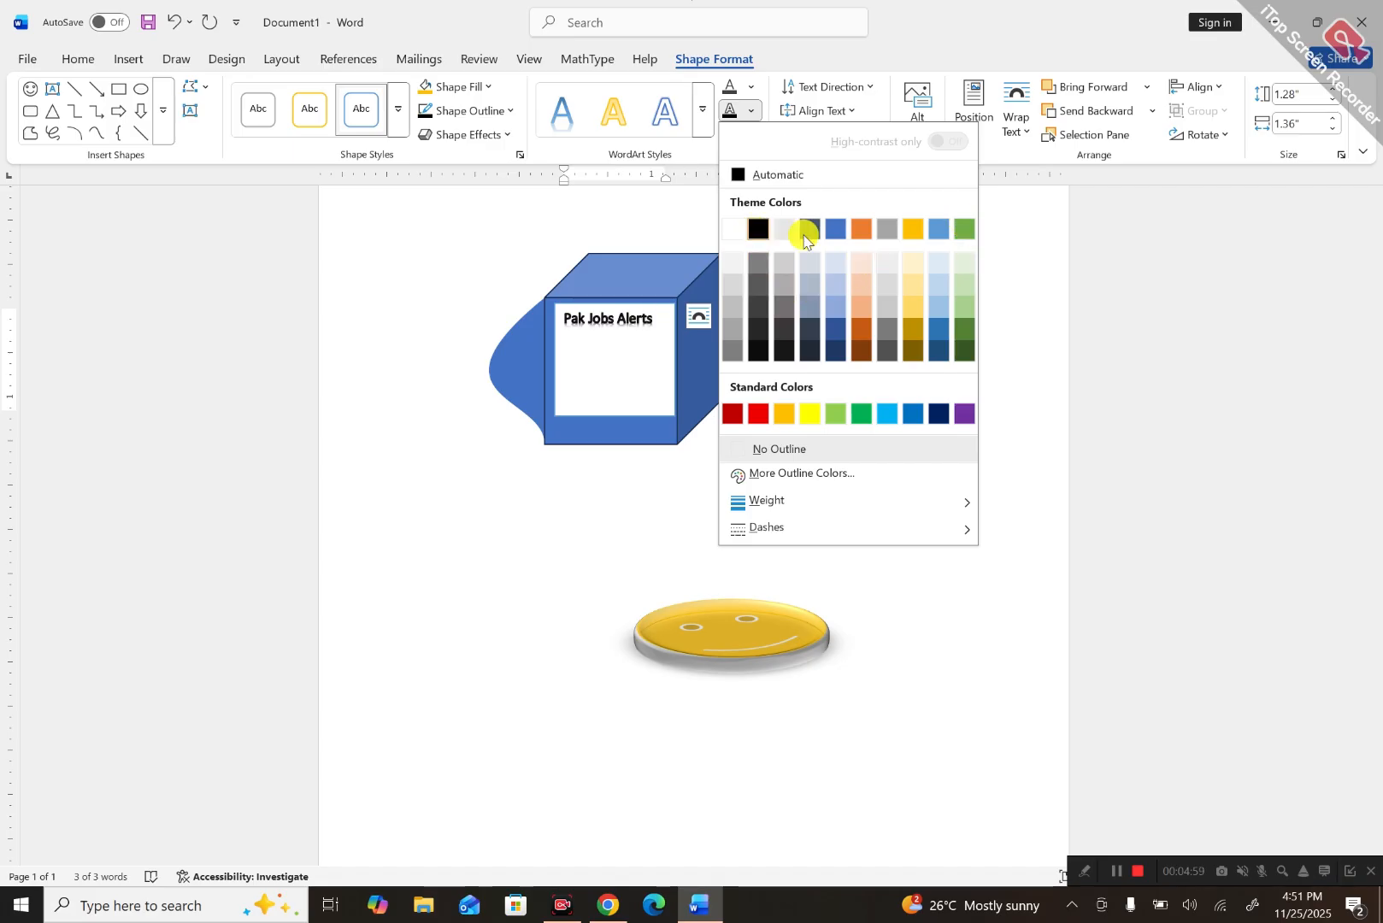
click(964, 229)
Add the first shadow in the second Inner row to the "Pak Jobs Alerts" text.
click(749, 133)
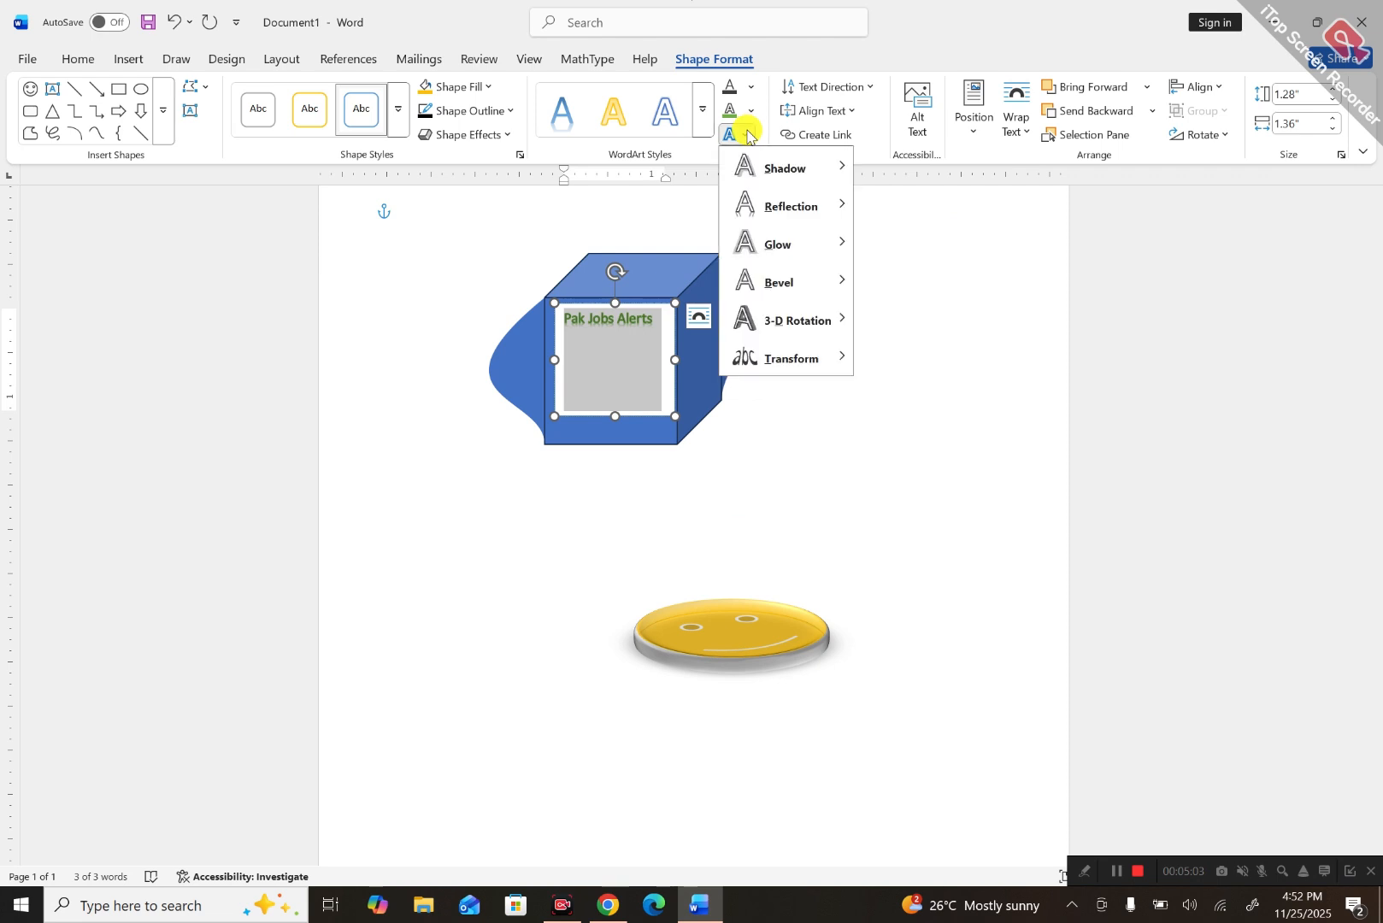
mouse_move(795, 184)
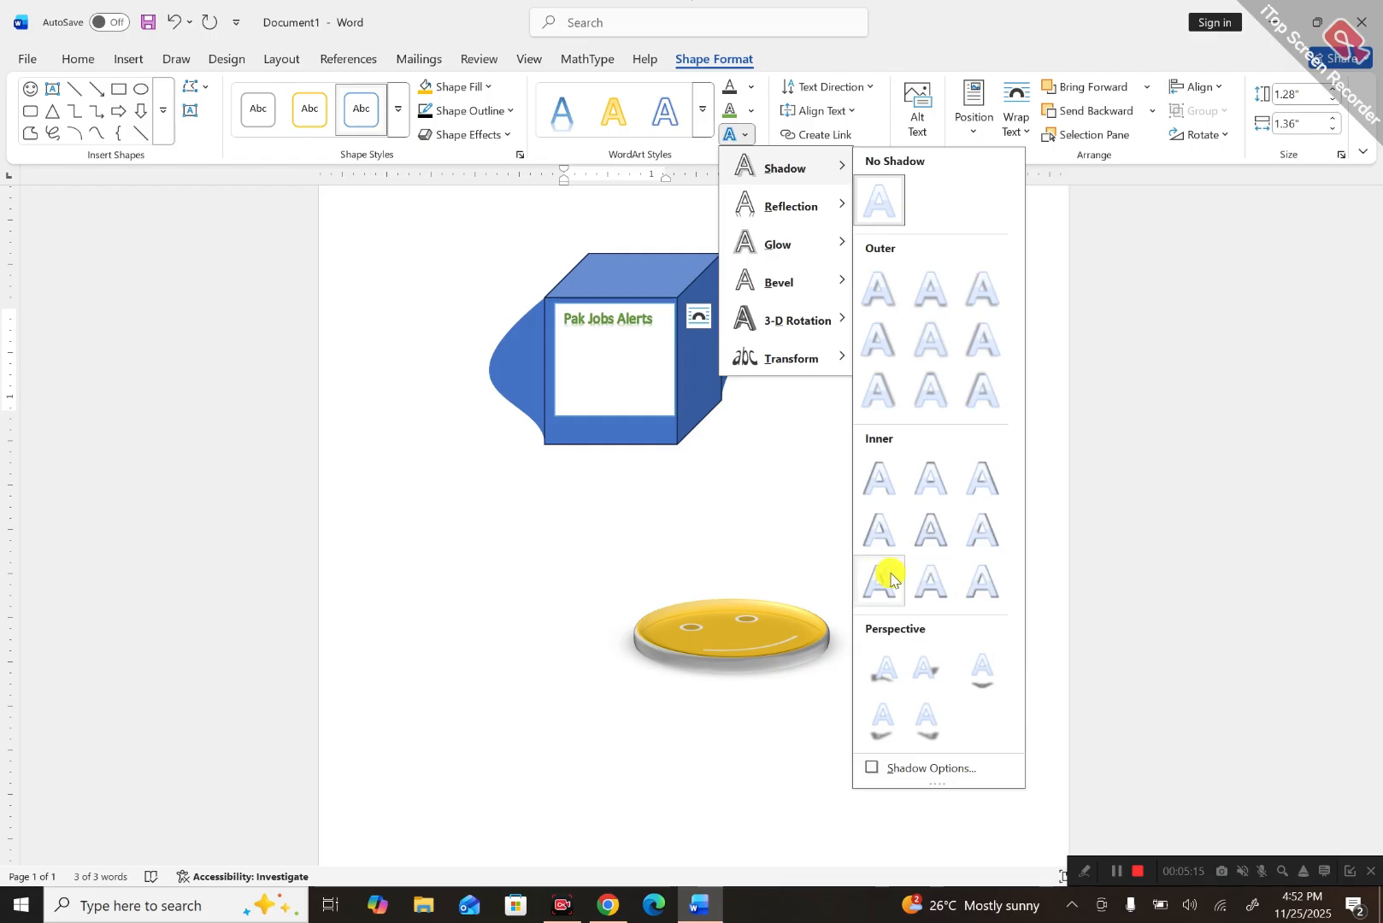
click(885, 535)
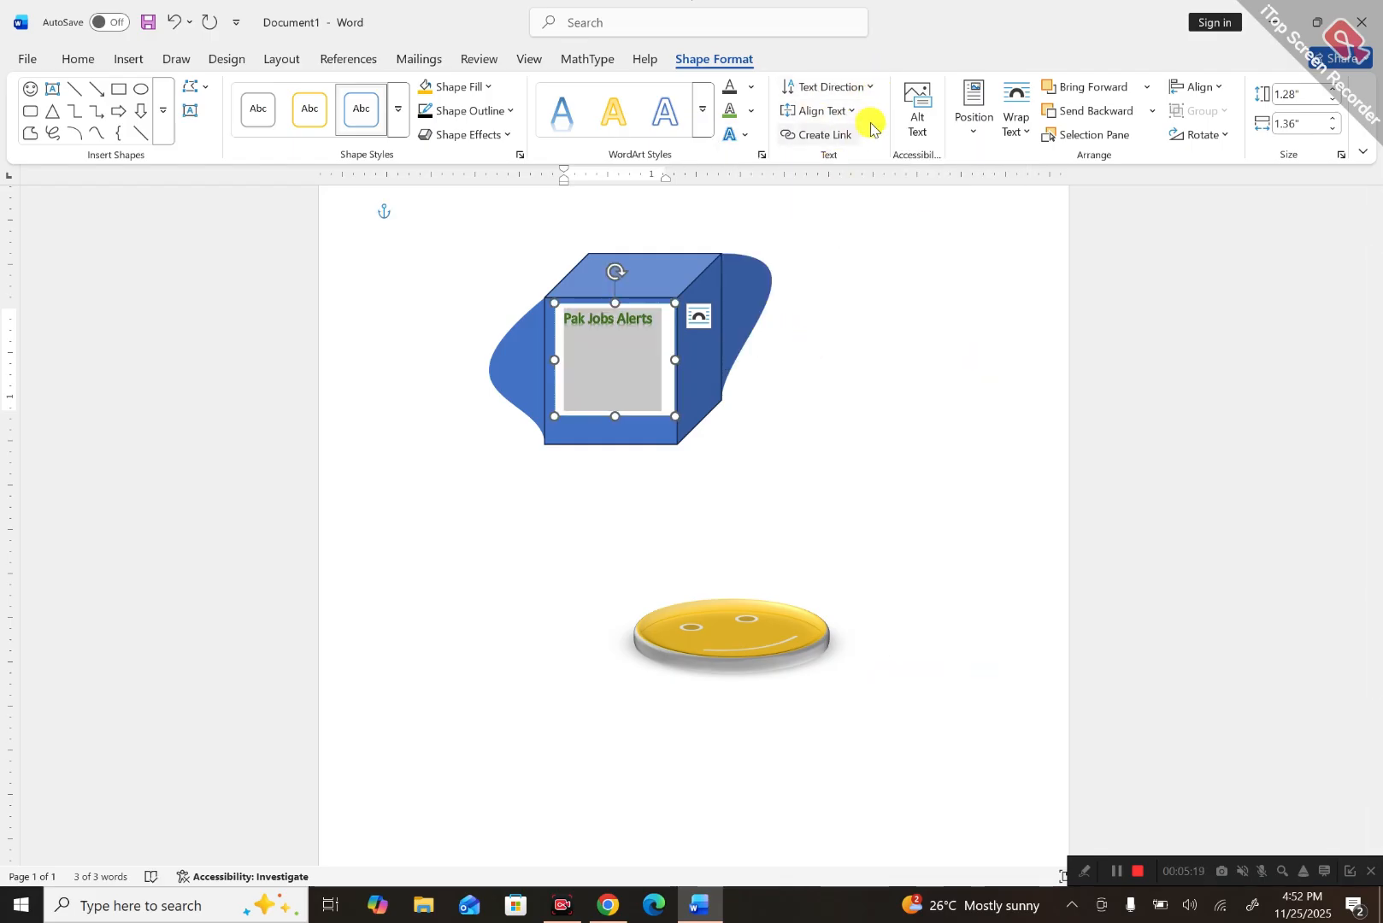
Rotate the "Pak Jobs Alerts" text by 90° and set its direction back to horizontal.
click(872, 85)
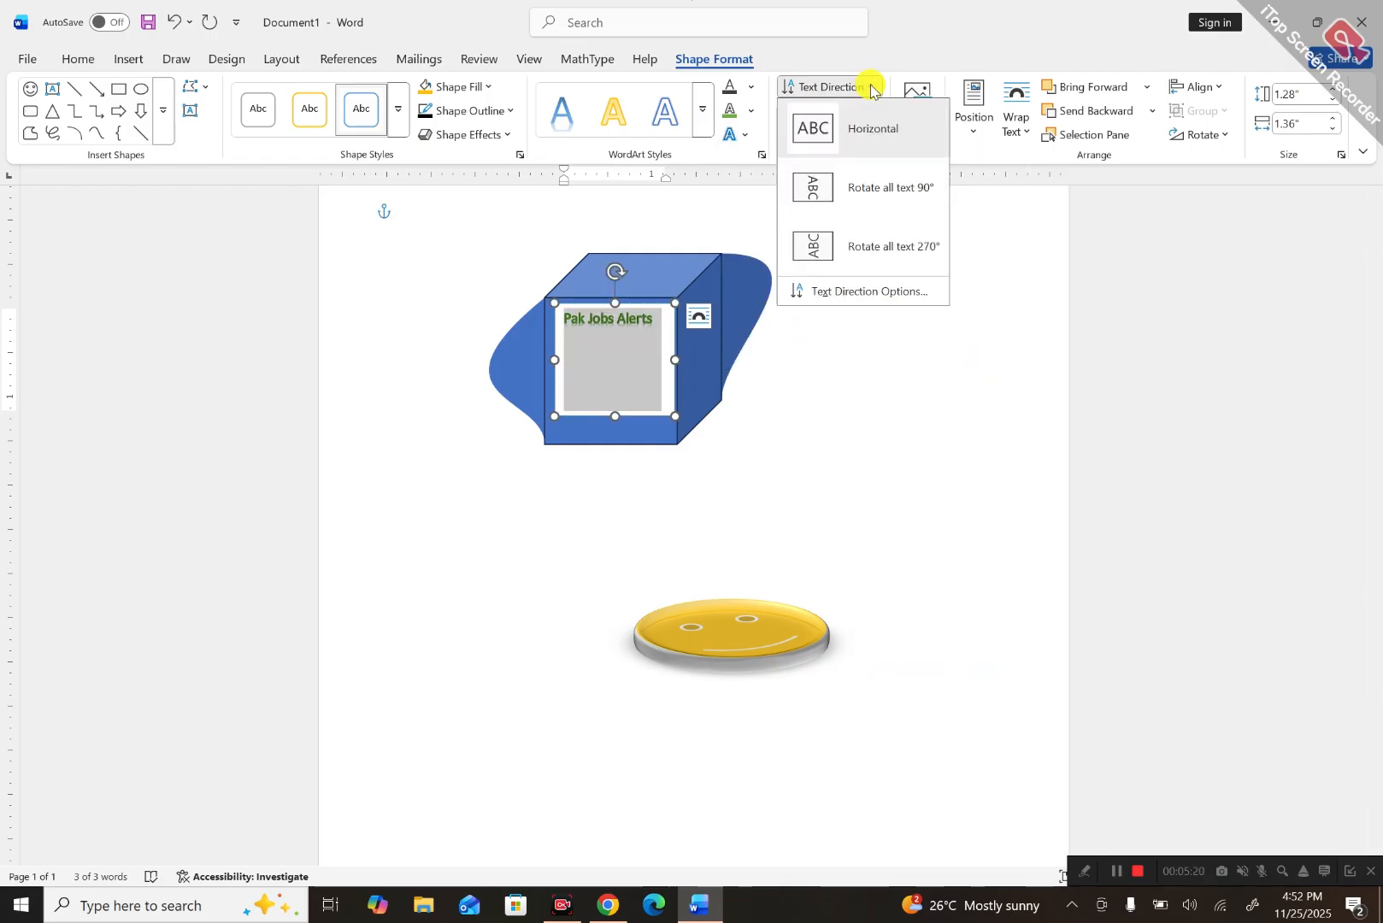
click(825, 191)
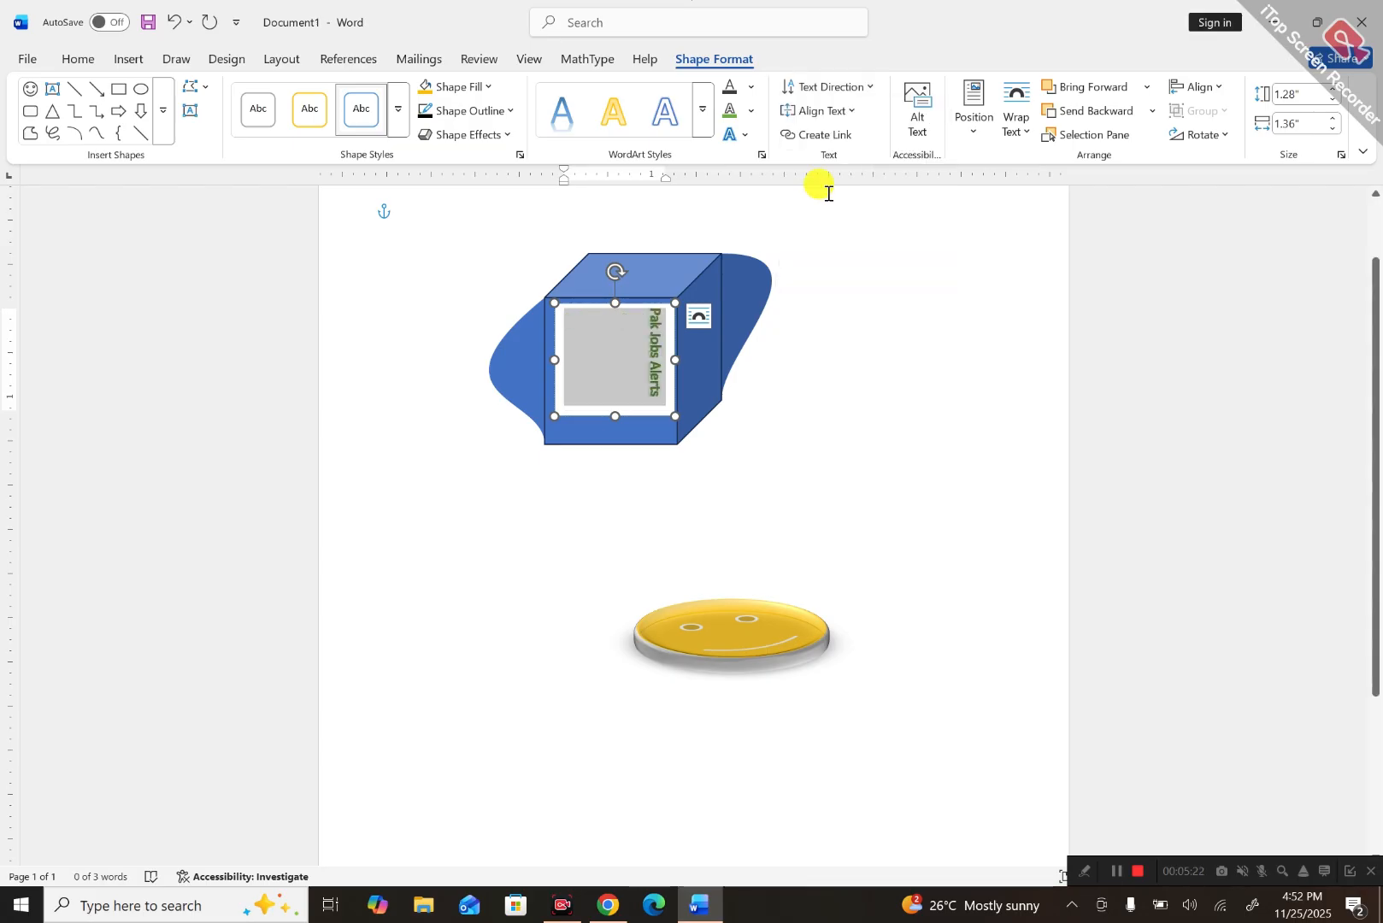
click(871, 87)
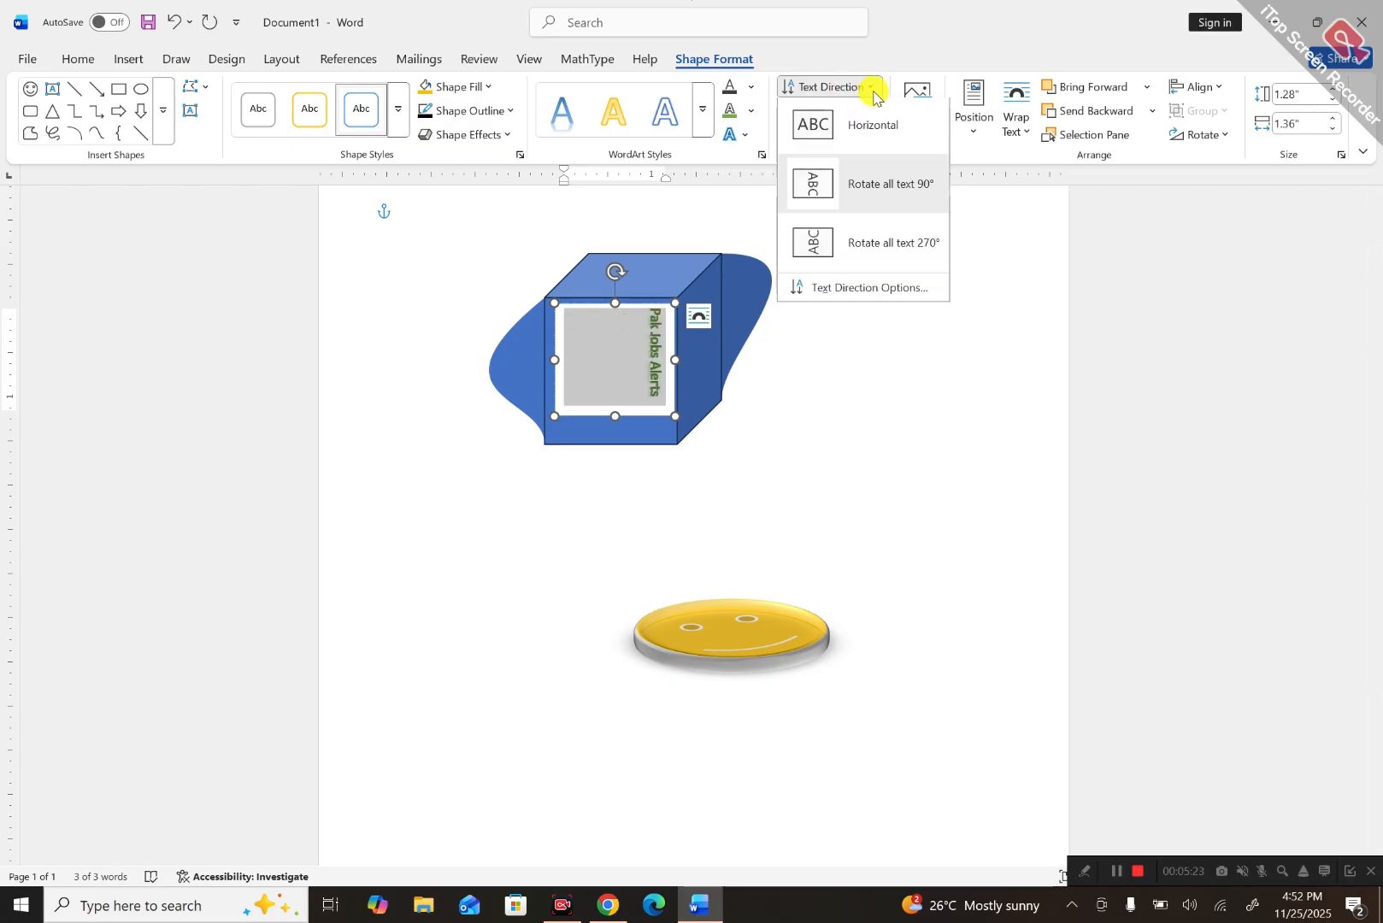
click(835, 124)
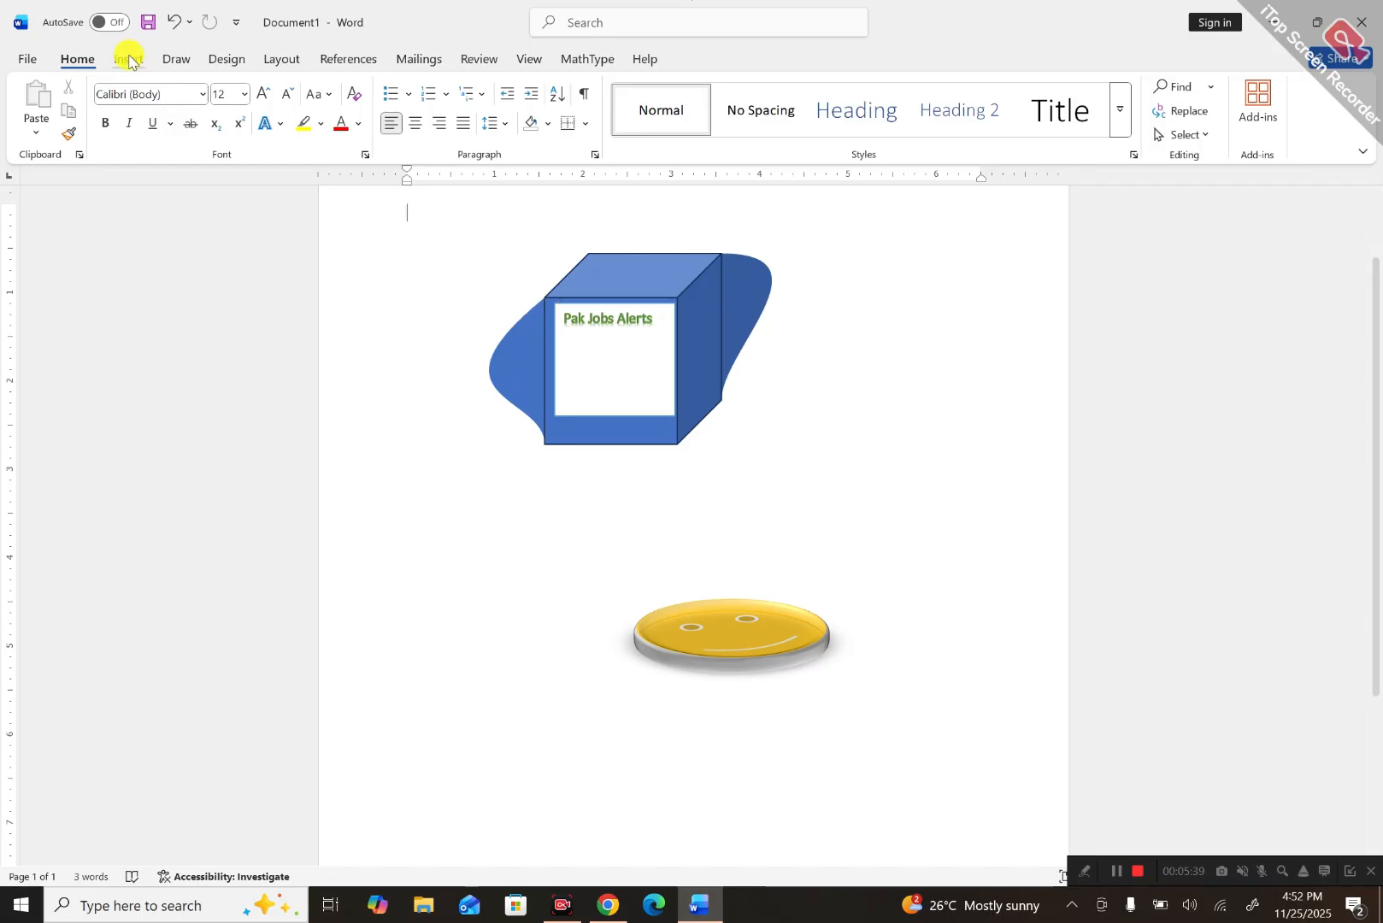
Move the smiley disc right to the page margin and the cube shape toward the upper left of the page.
click(703, 379)
click(759, 621)
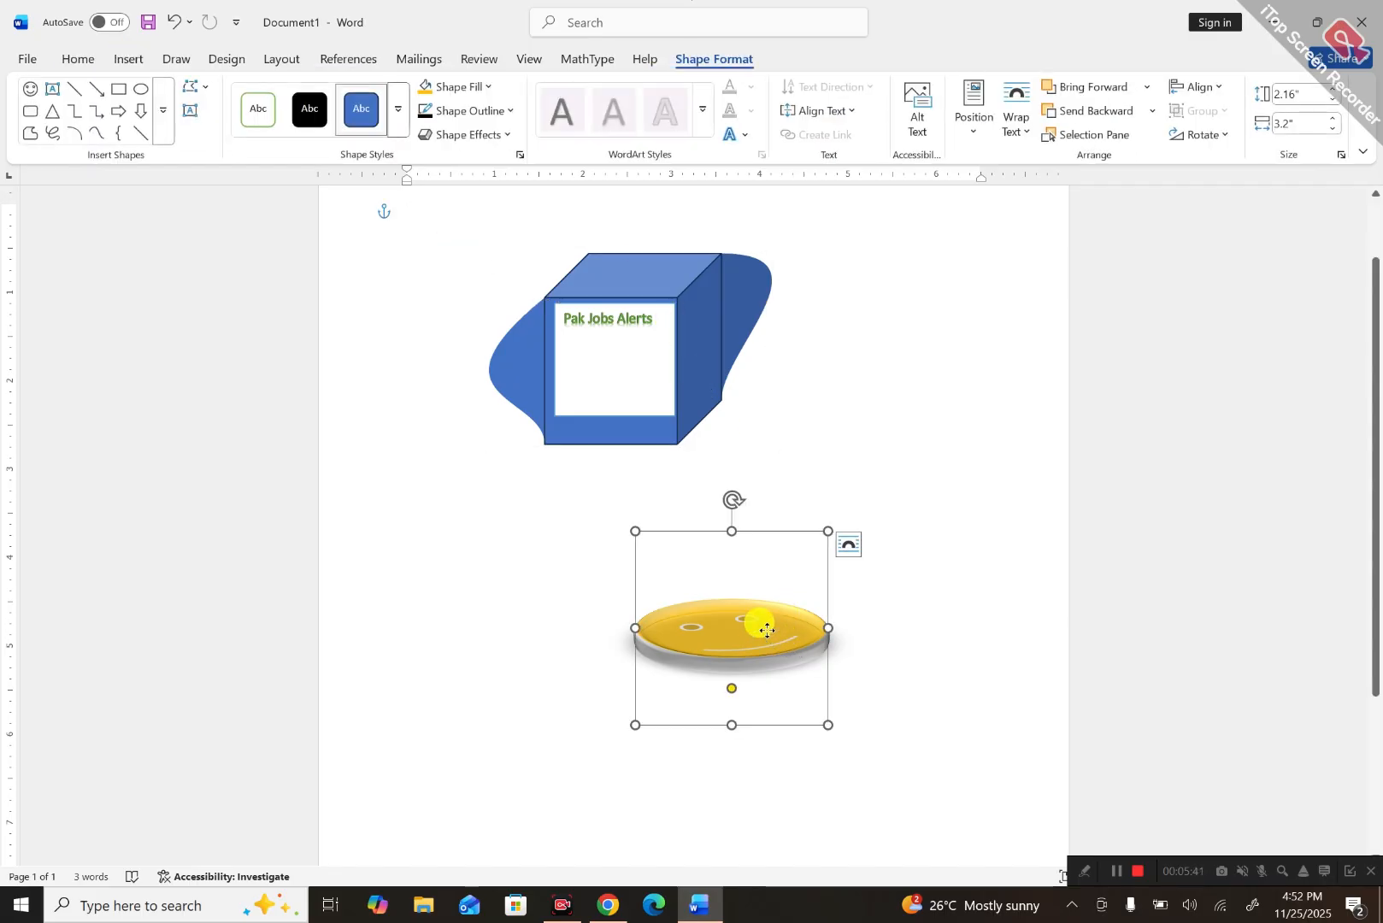
drag(751, 617, 901, 621)
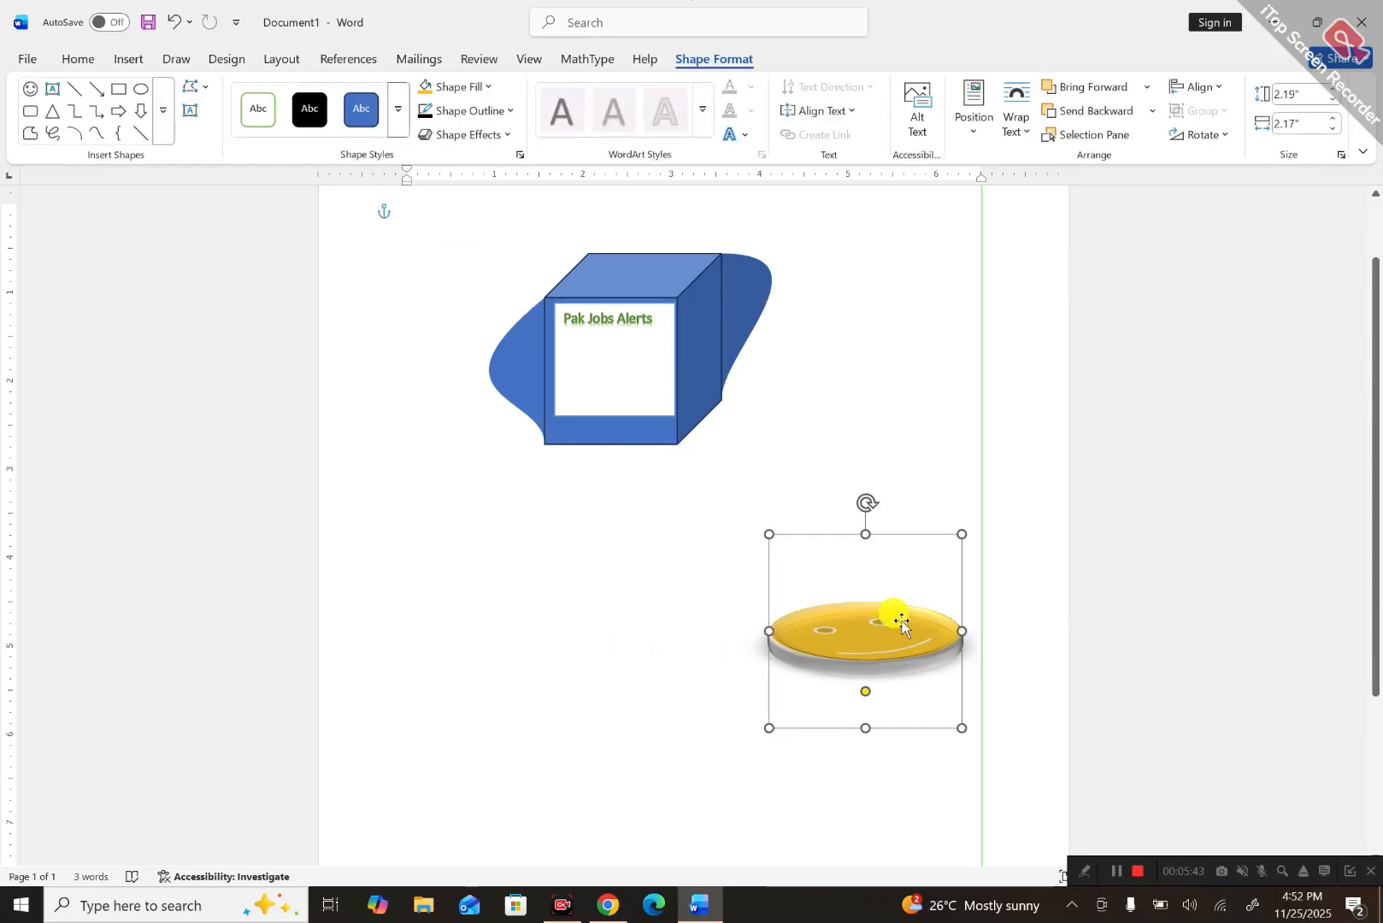
click(633, 380)
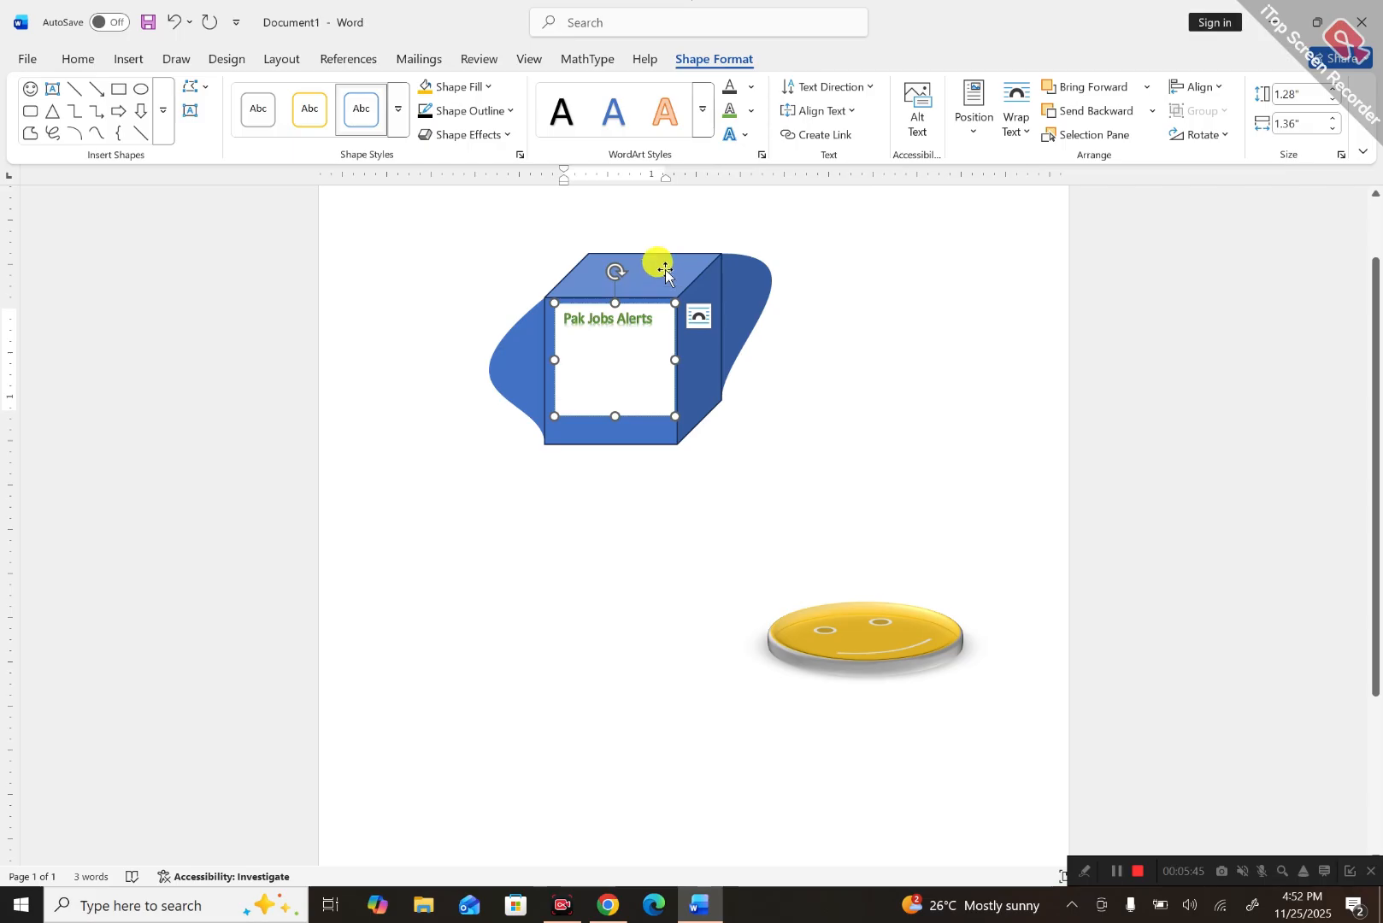
drag(659, 277, 538, 234)
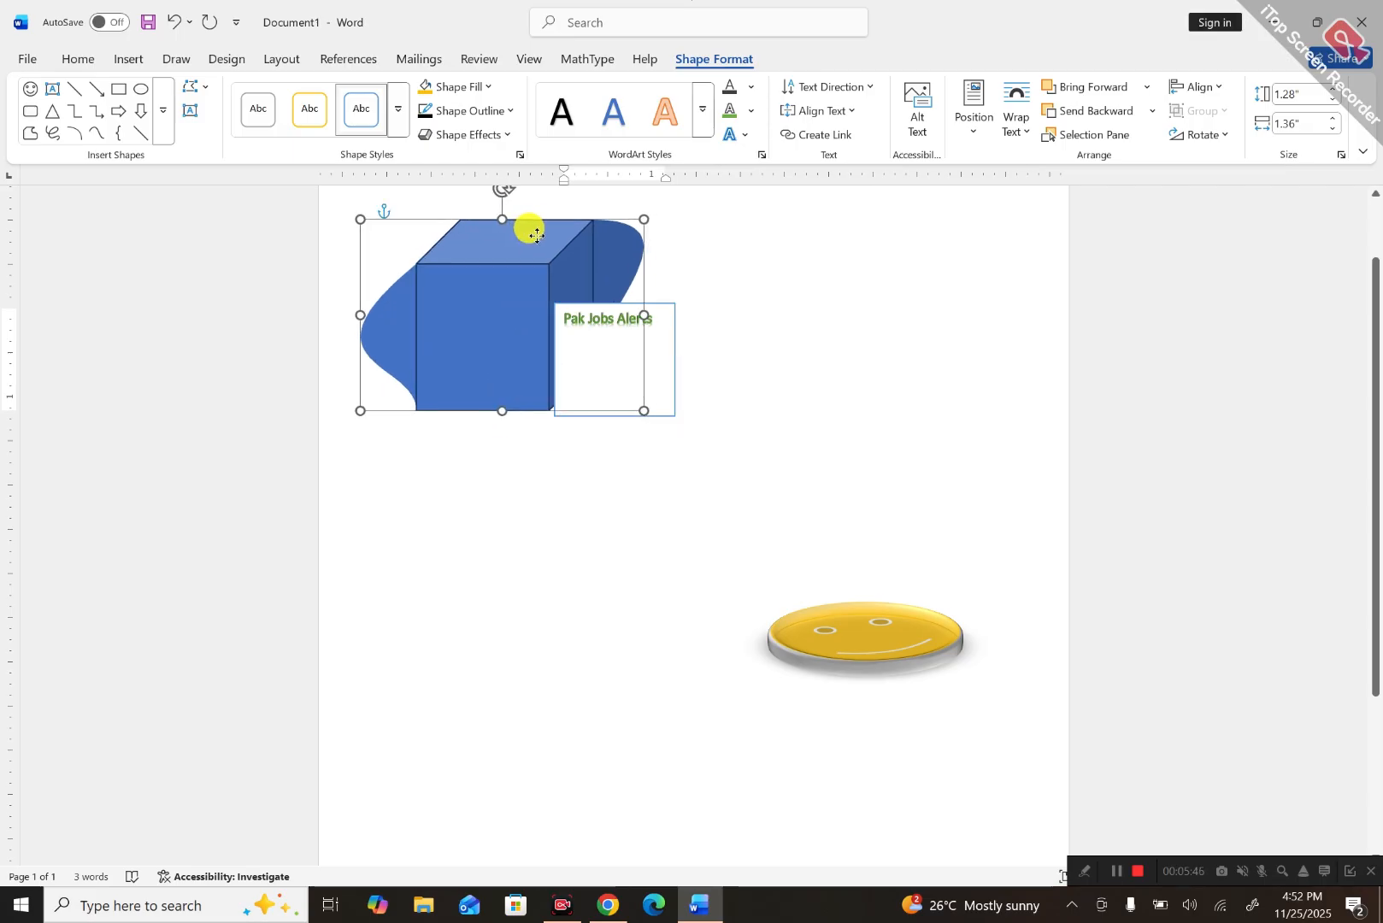
Move the "Pak Jobs Alerts" text box back onto the cube's front face and shrink its height to one line of text.
click(665, 354)
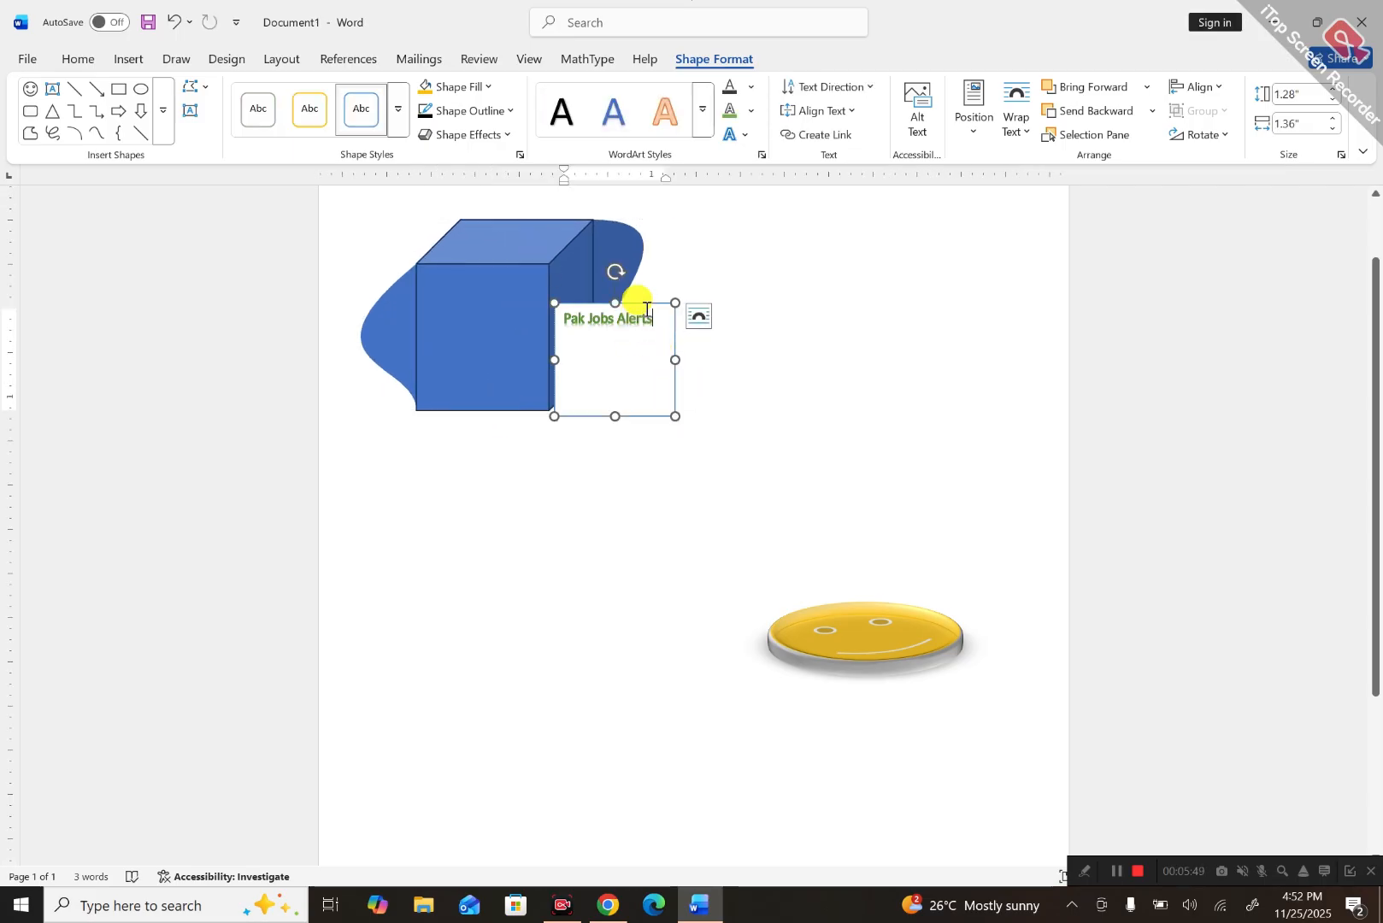
drag(645, 304, 510, 277)
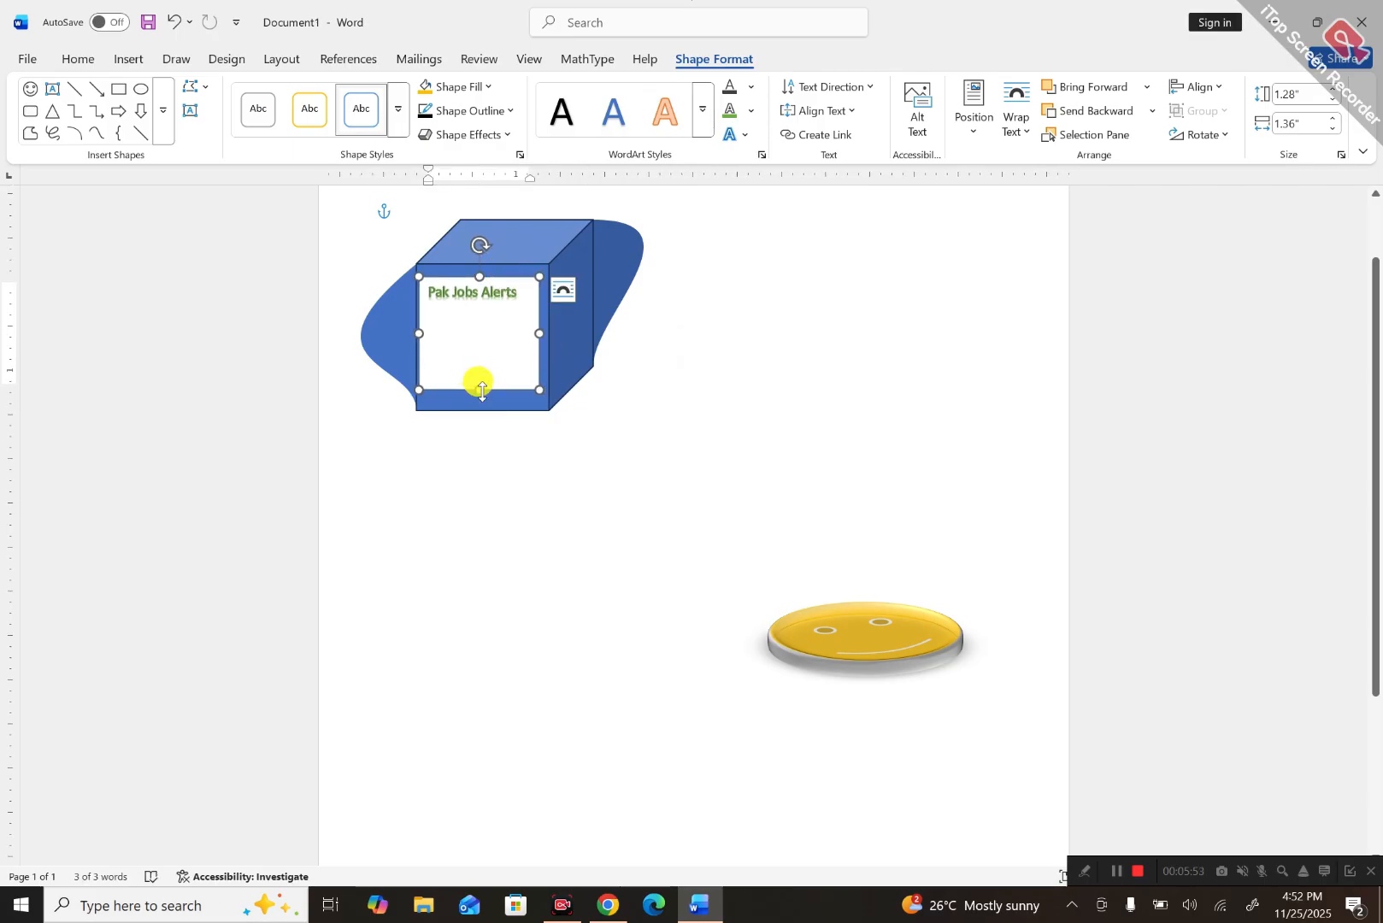
drag(482, 389, 482, 303)
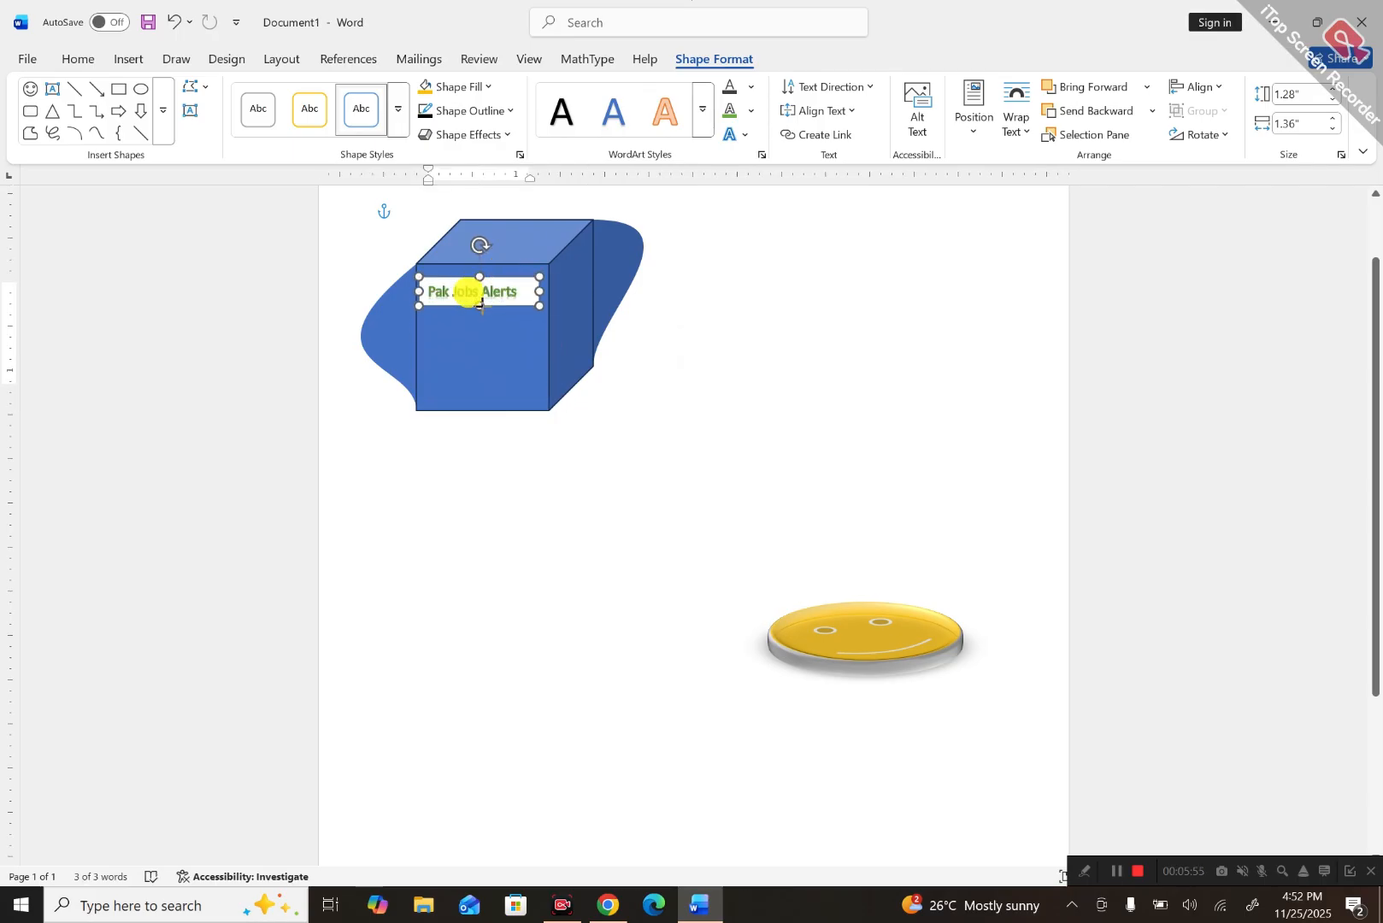
click(559, 565)
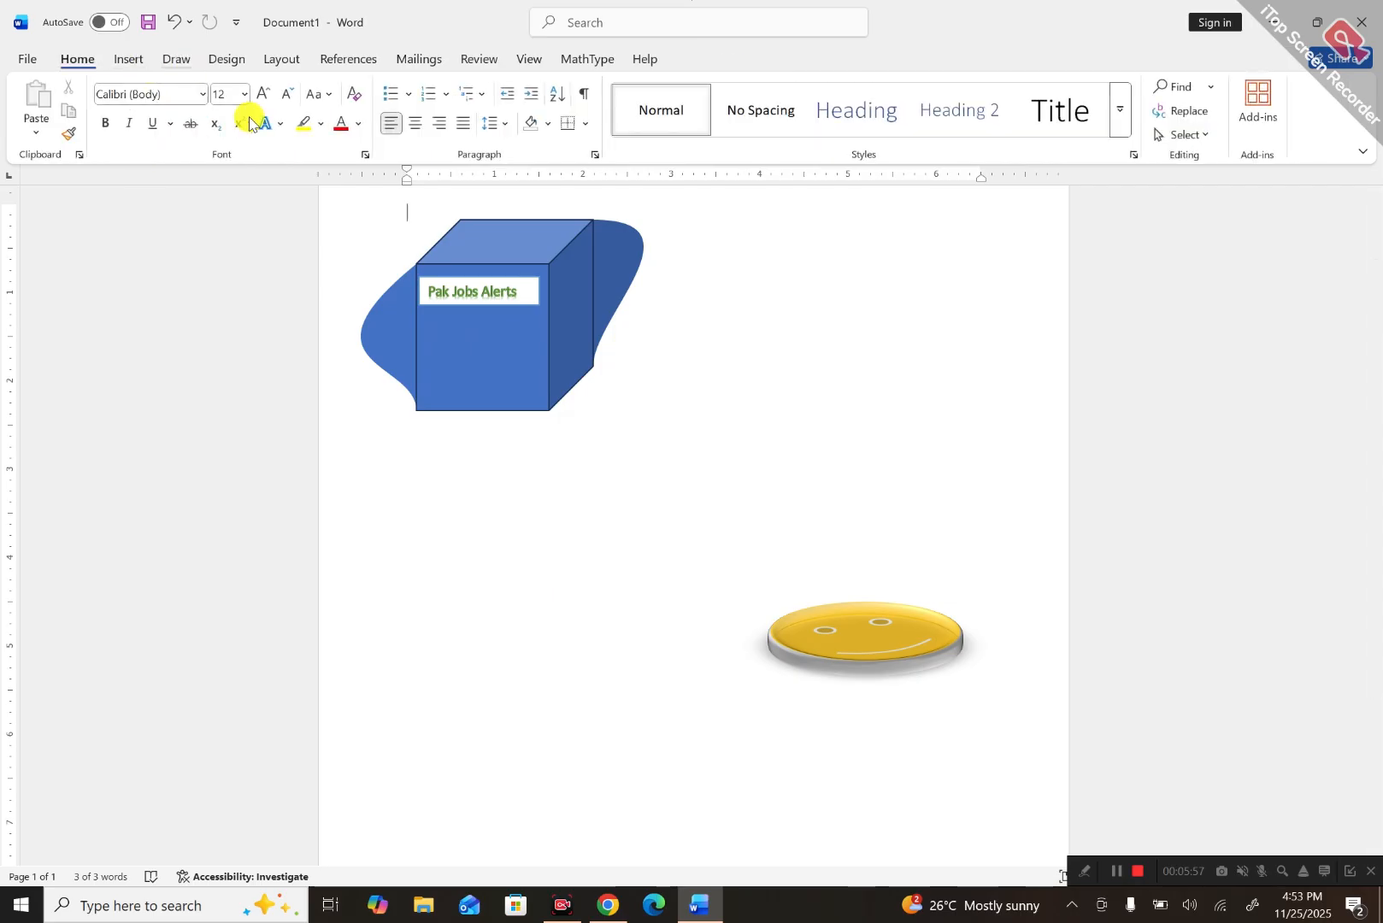
Draw an elbow arrow connector from the cube shape's right edge to the smiley disc, about 4.36" high and 1.3" wide.
click(475, 355)
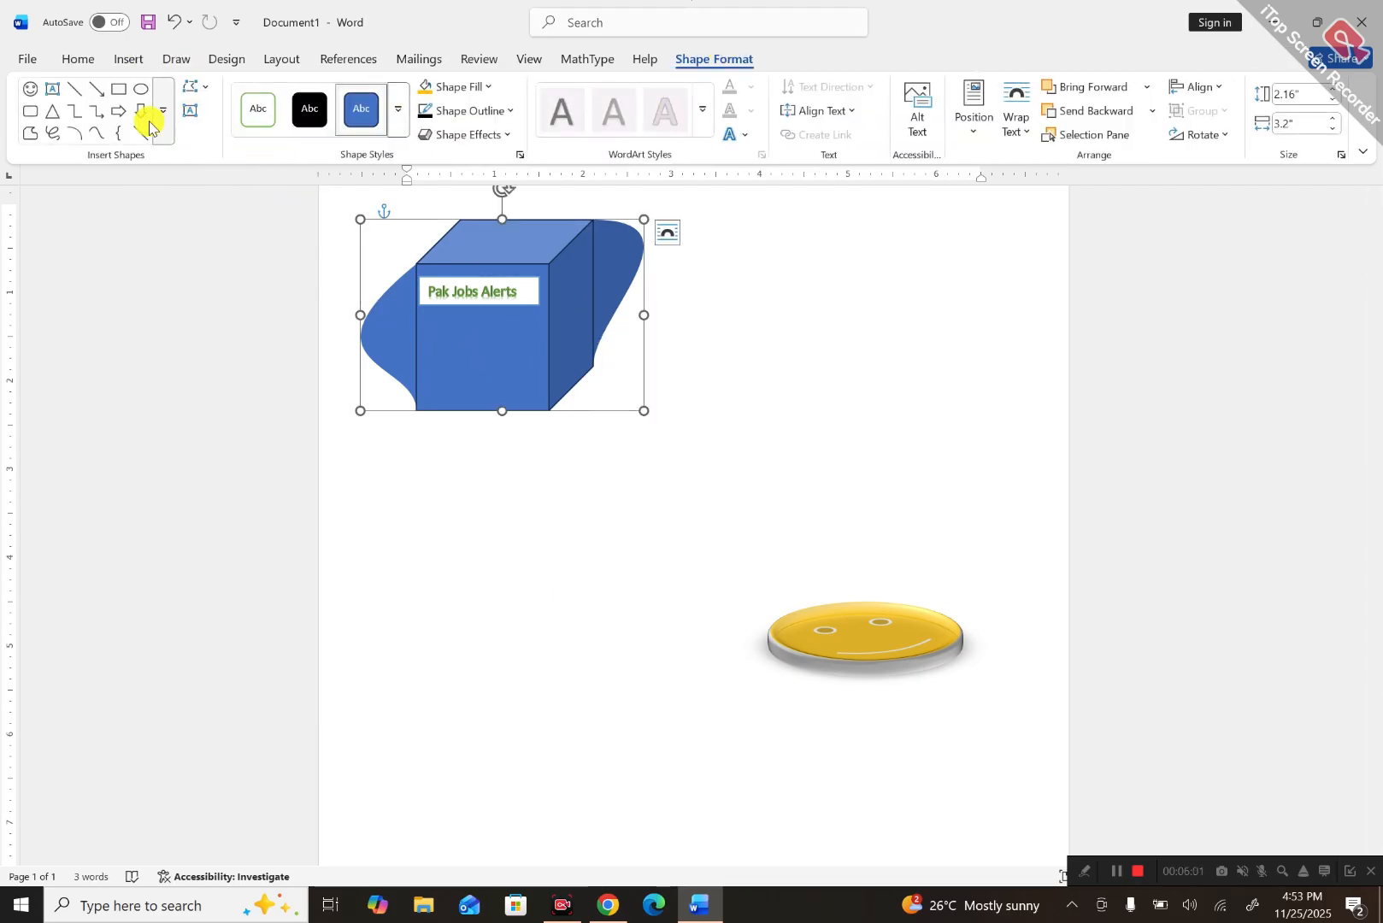
click(94, 116)
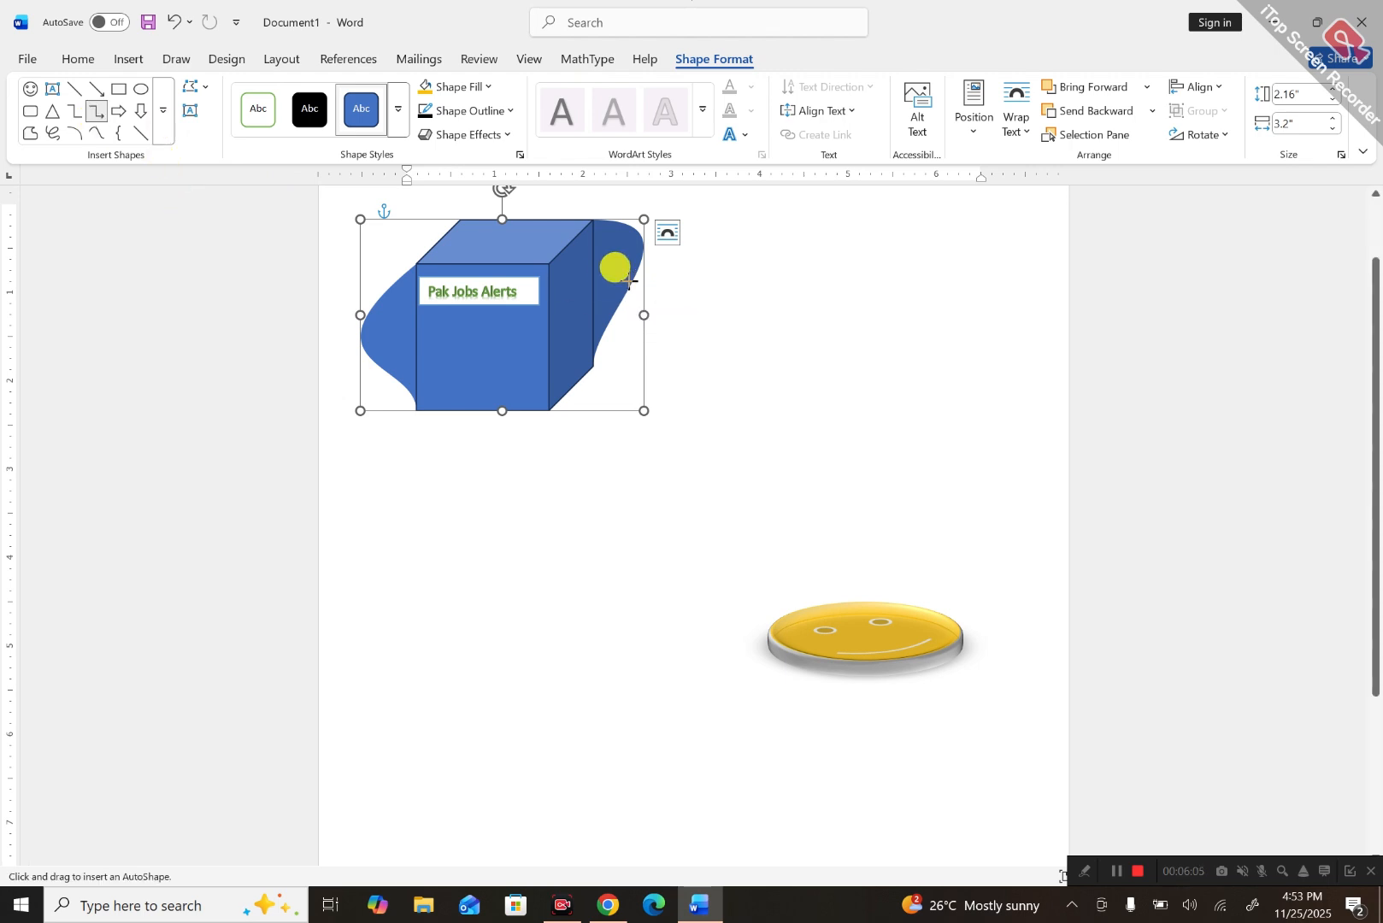
drag(646, 254, 759, 640)
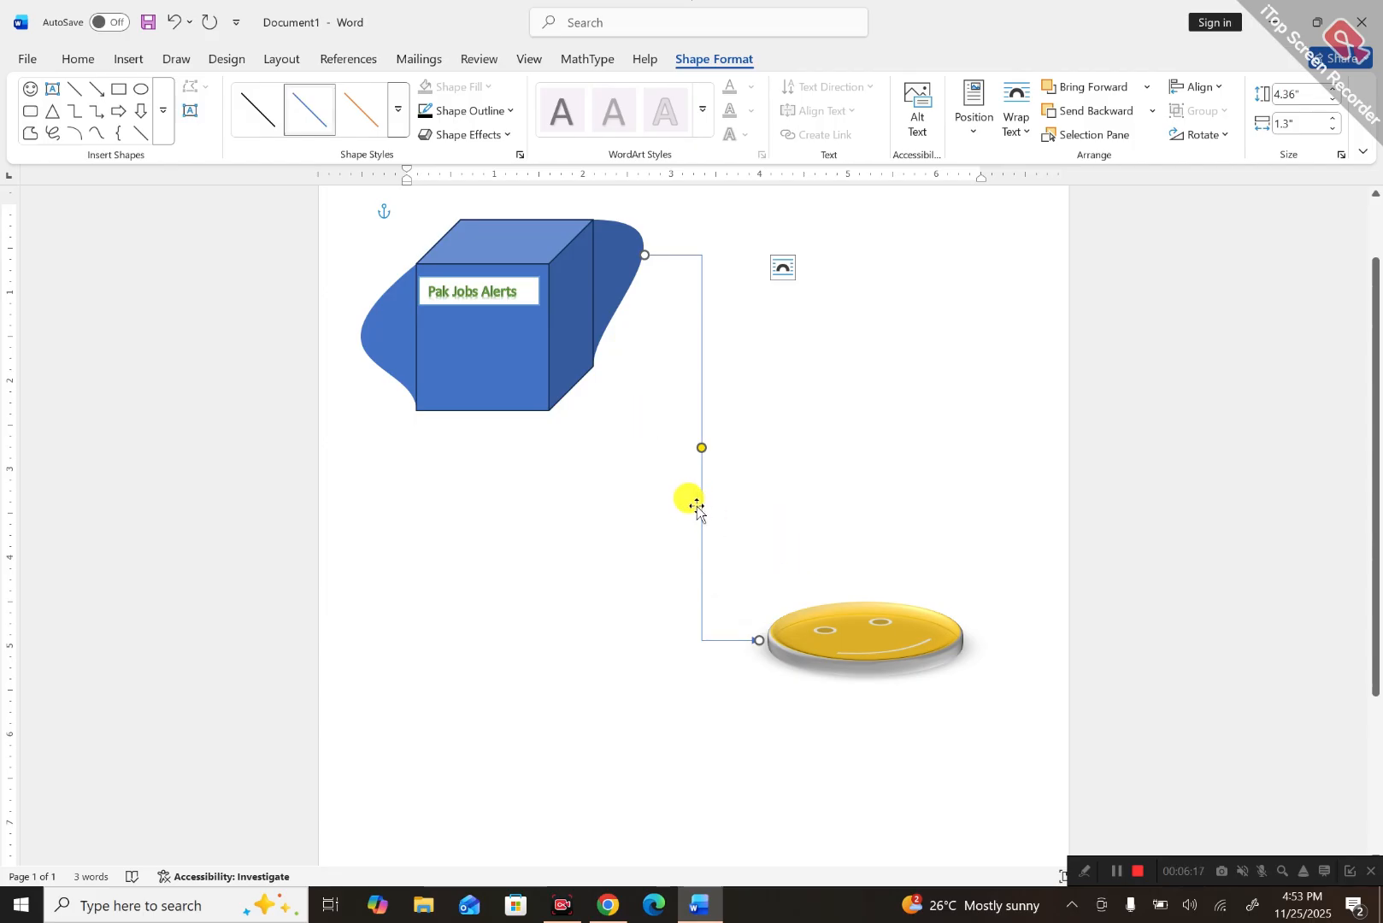
Add a text box beside the connector, sized about 0.31" high and 1.81" wide, containing "Asiognasdjkgn oerngje".
click(190, 112)
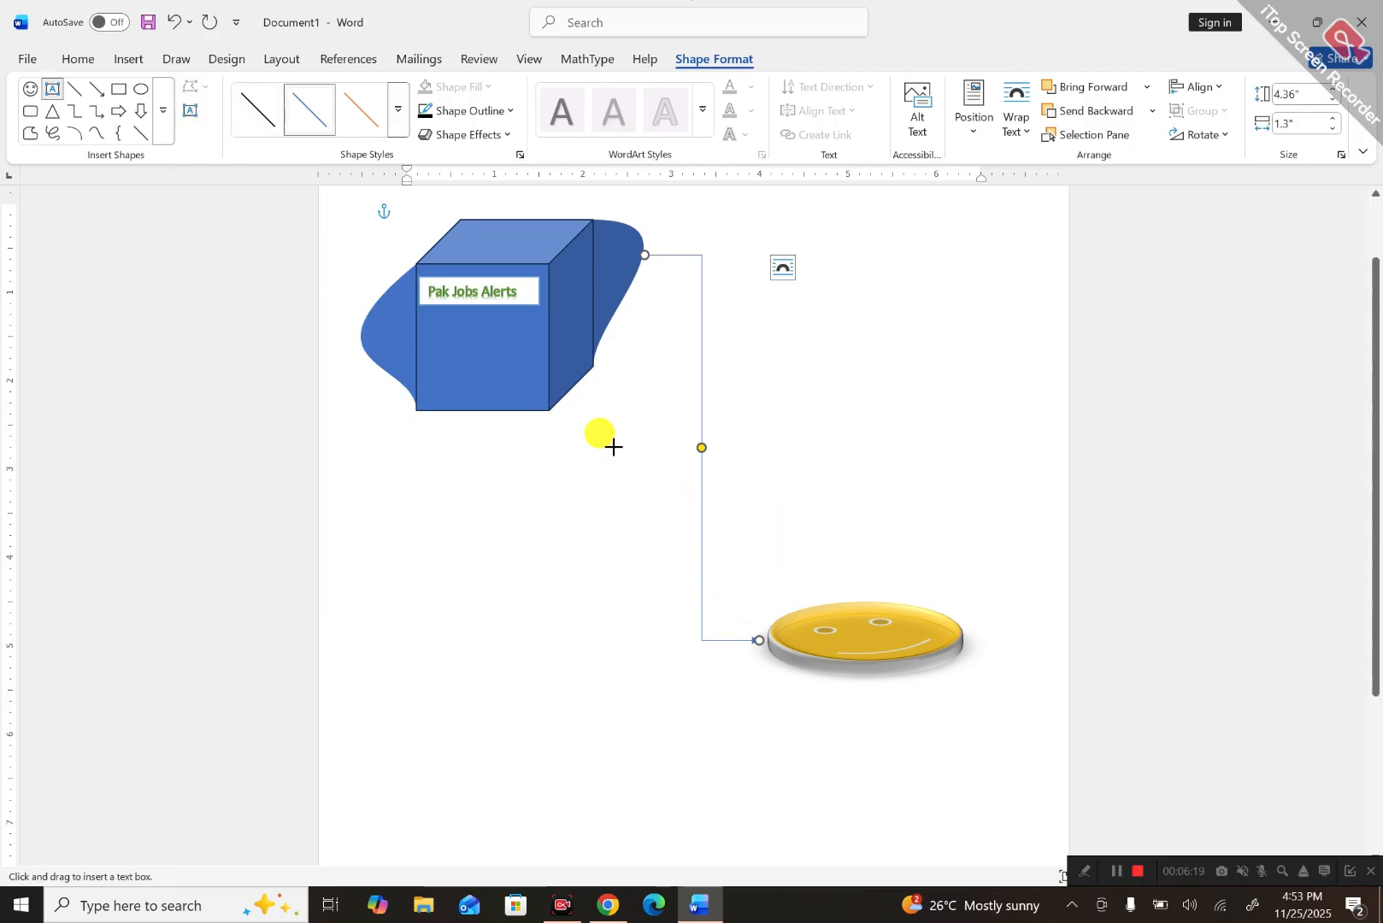
drag(709, 387, 737, 474)
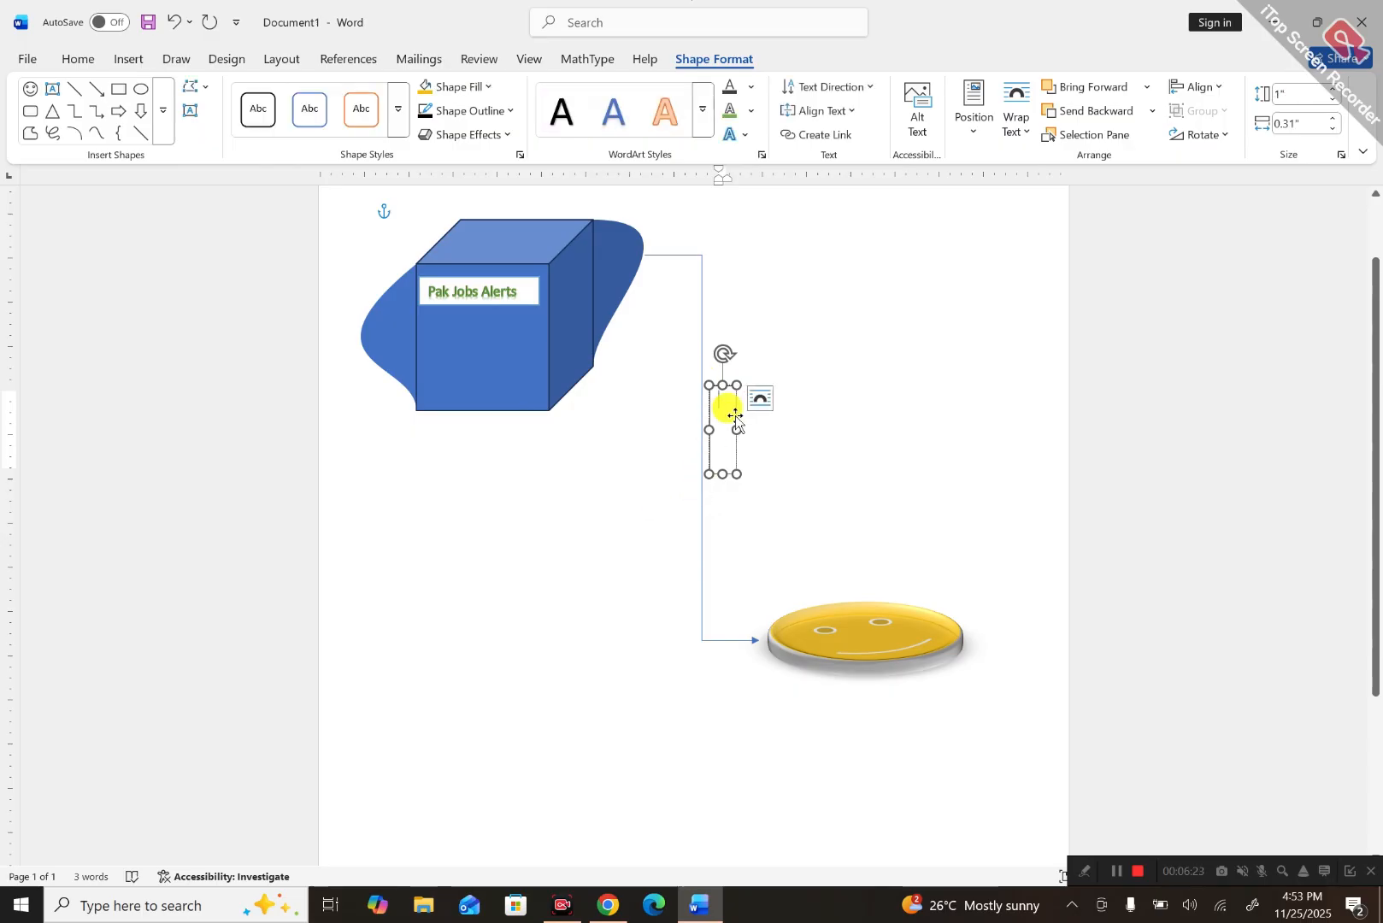
drag(744, 437, 870, 406)
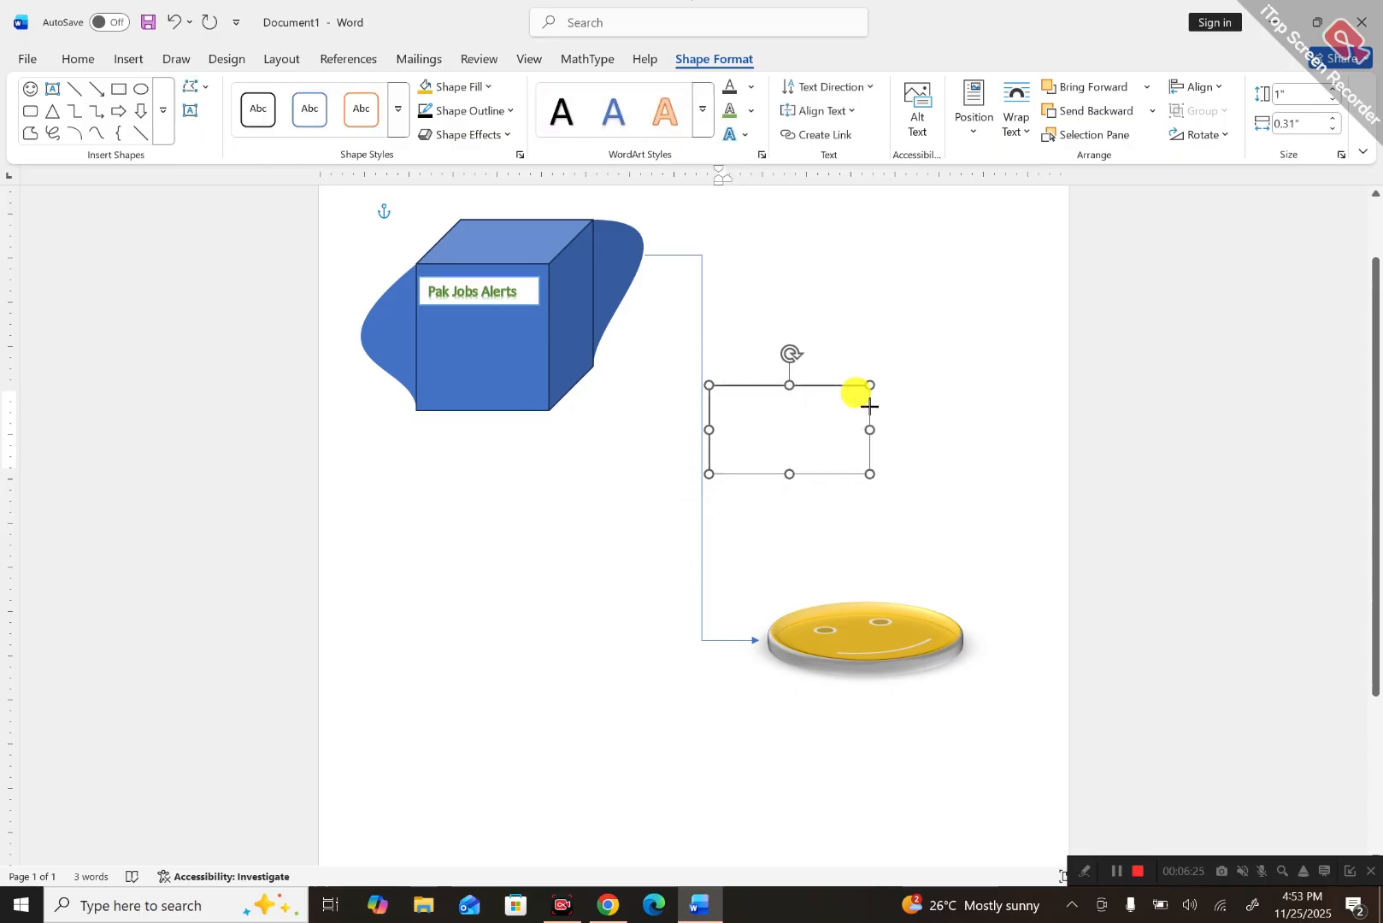
drag(791, 473, 793, 412)
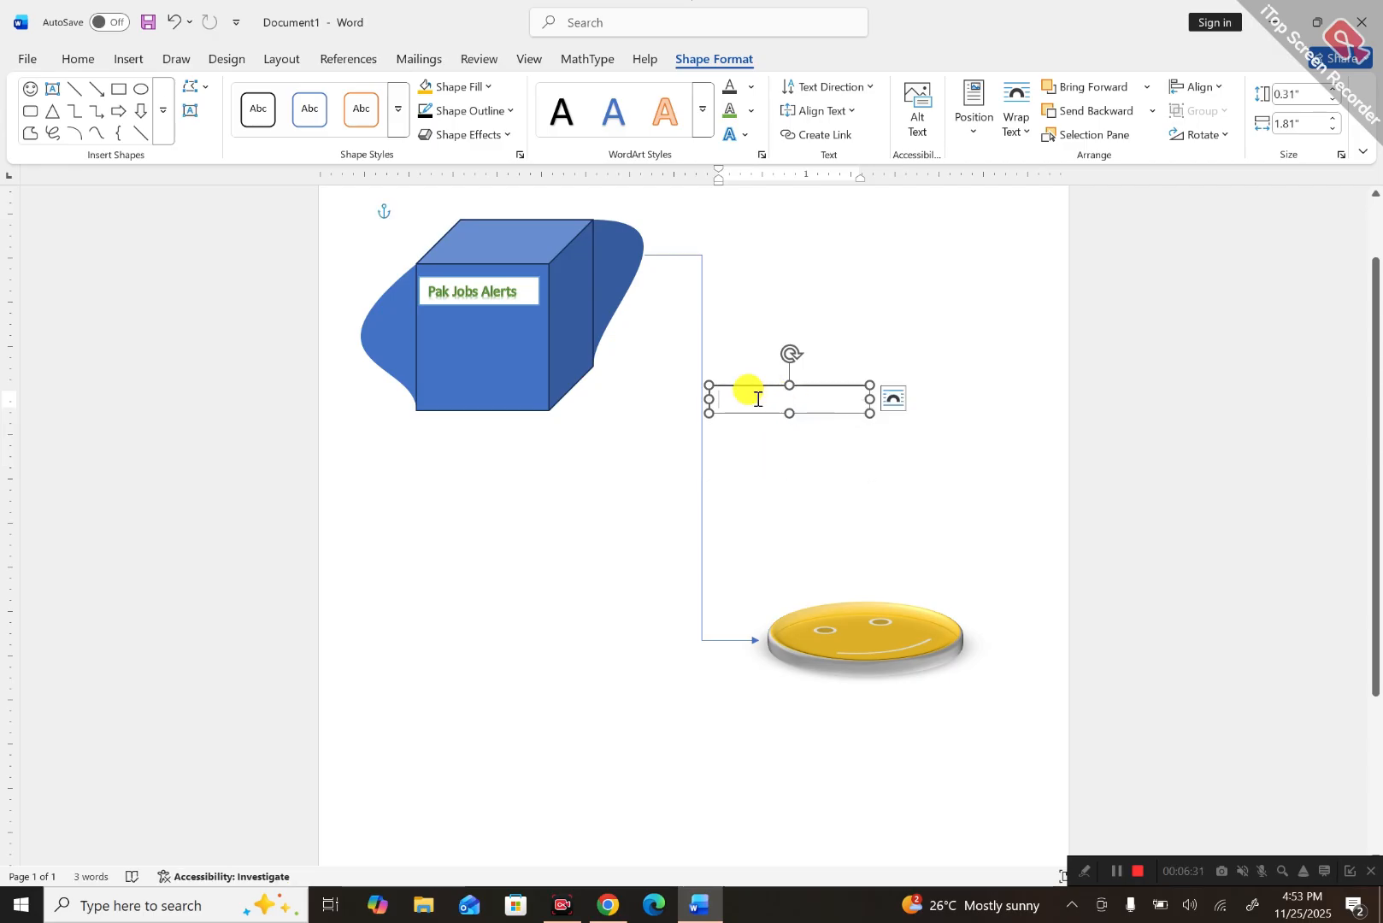
click(757, 399)
text(asi)
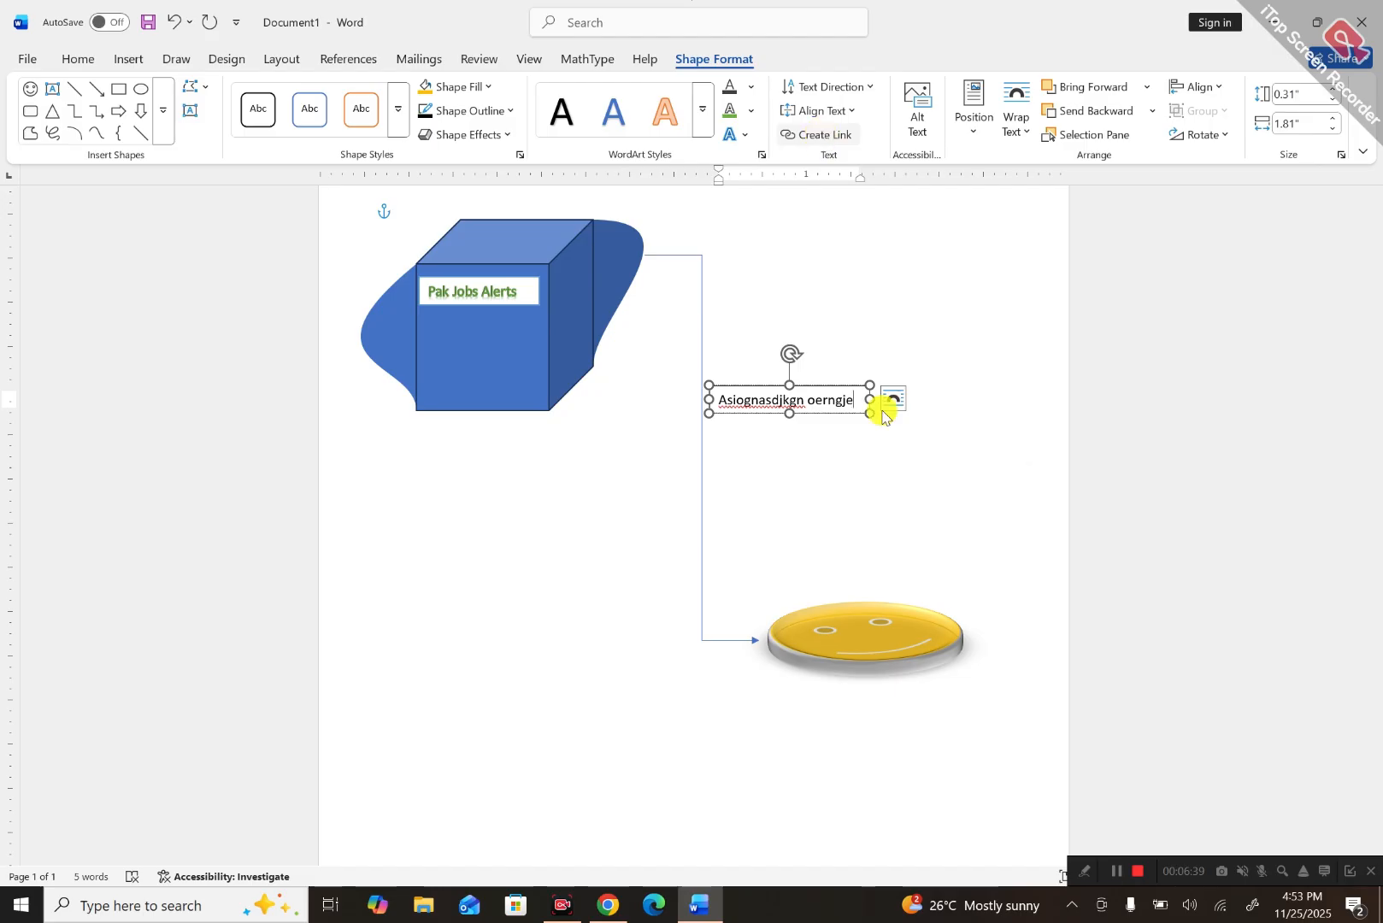
Resize the text box beside the connector to about 0.33" high and 1.56" wide, and delete it.
click(829, 472)
click(839, 402)
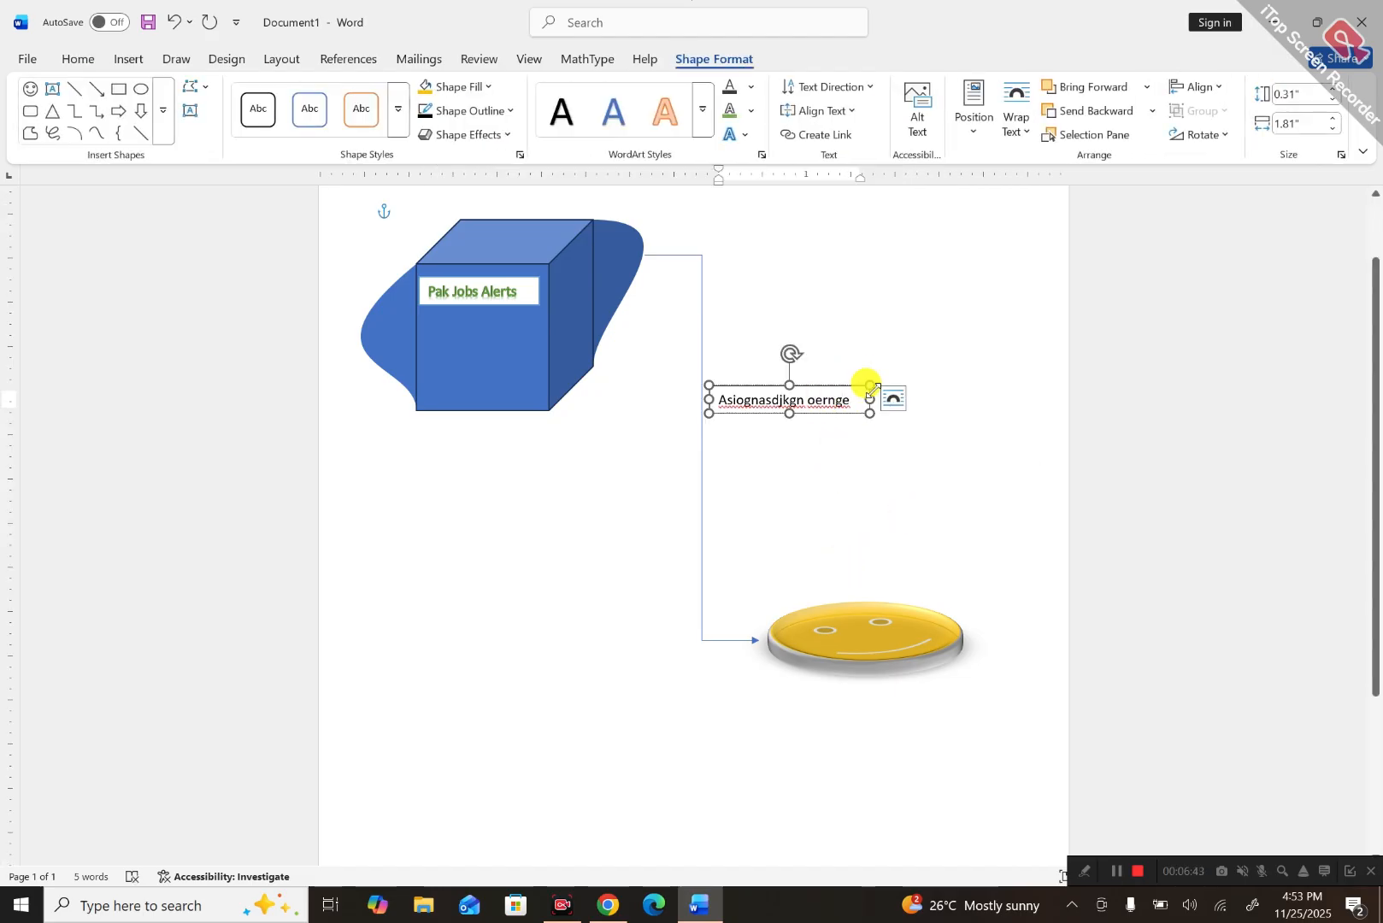
drag(869, 383, 833, 370)
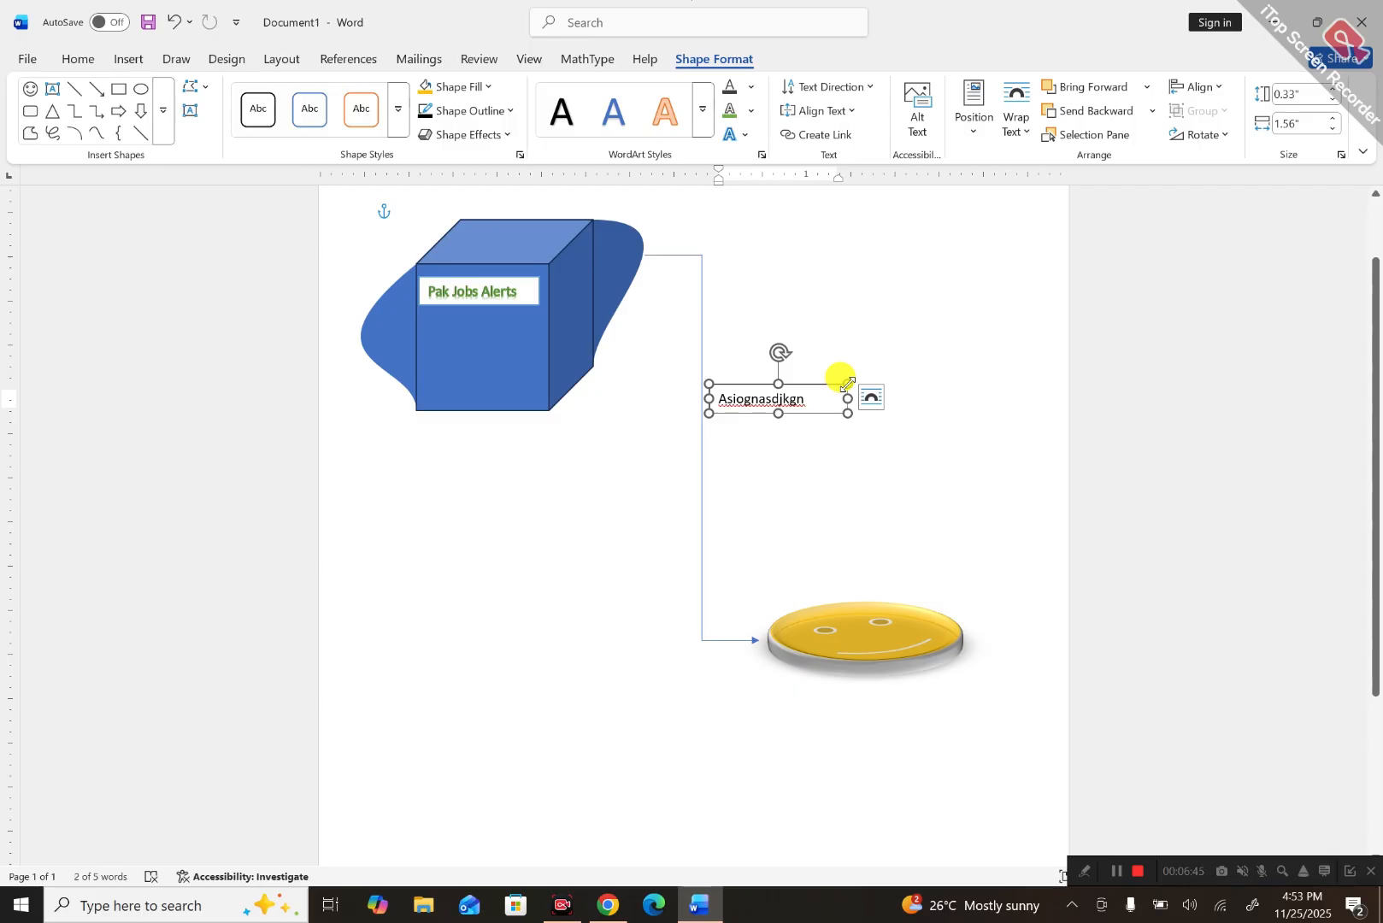
click(846, 382)
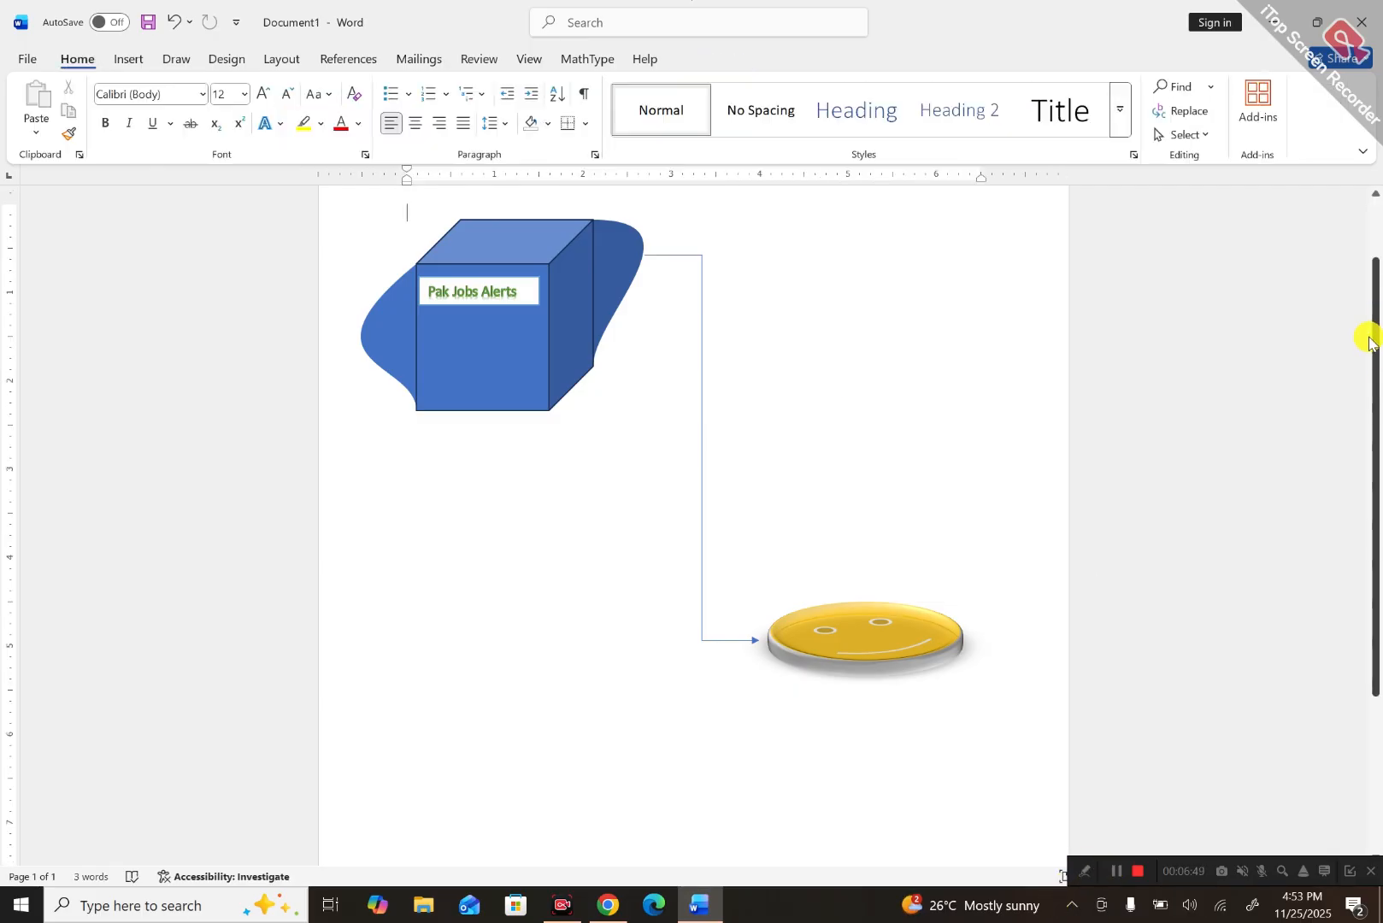
Below the cube, draw an ellipse about 1.04" high and 1.66" wide, and below the smiley disc a triangle about 1.86" high and 1.59" wide.
drag(1376, 369, 1368, 598)
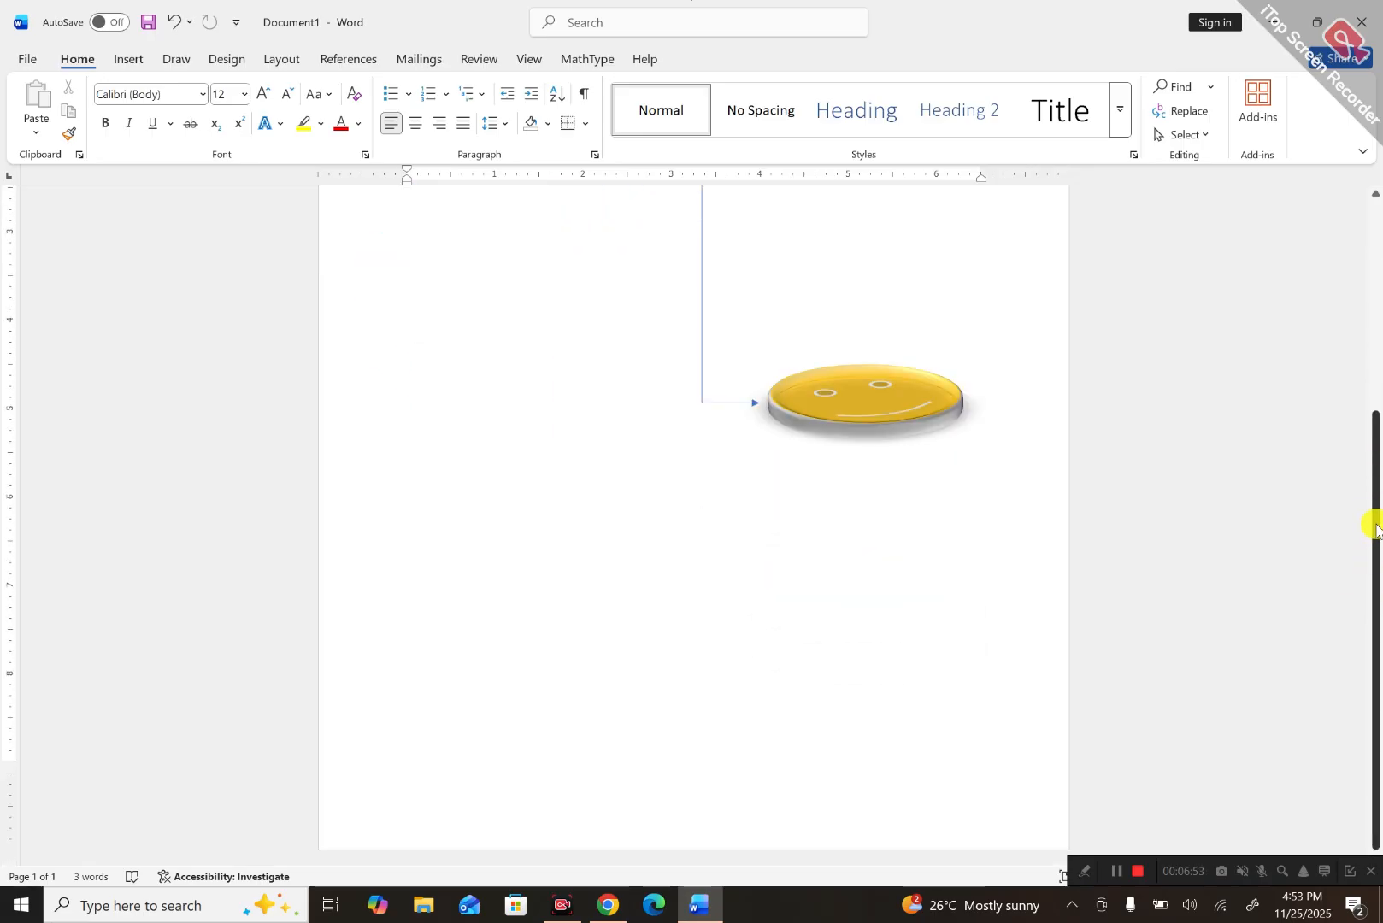
click(128, 59)
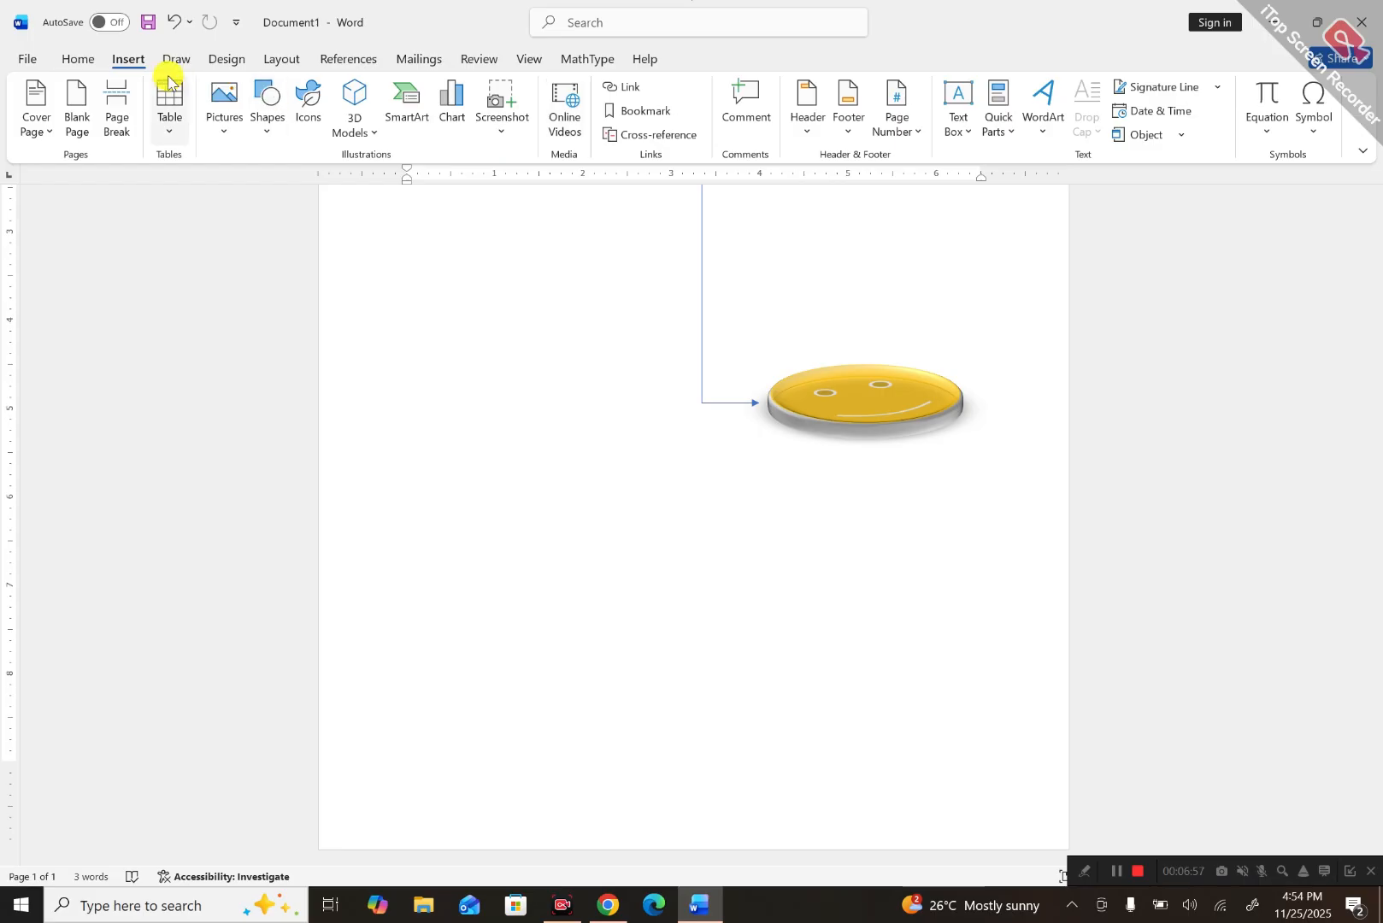
click(267, 111)
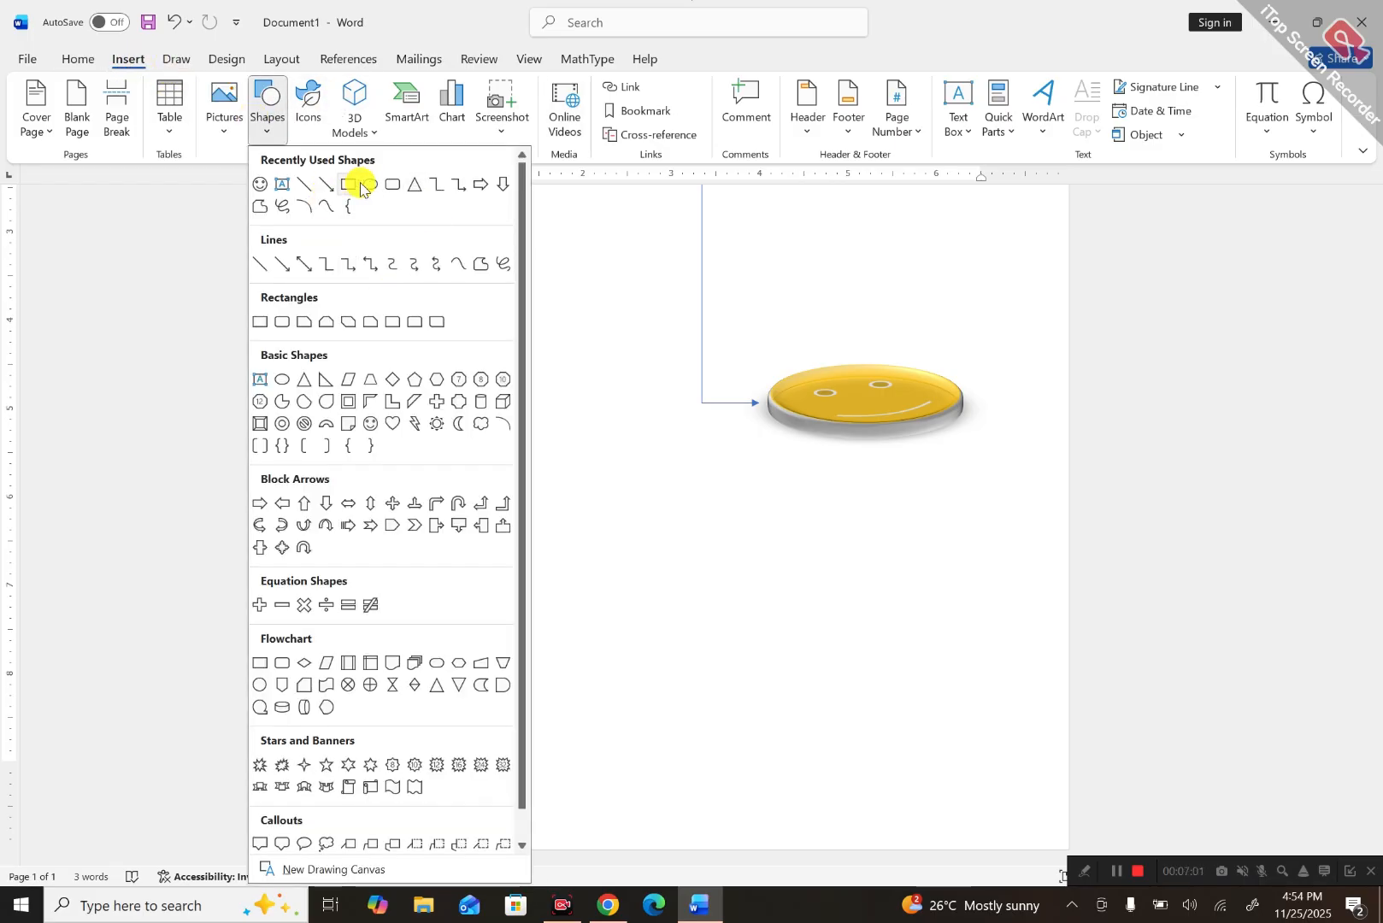
click(365, 186)
drag(414, 447, 562, 542)
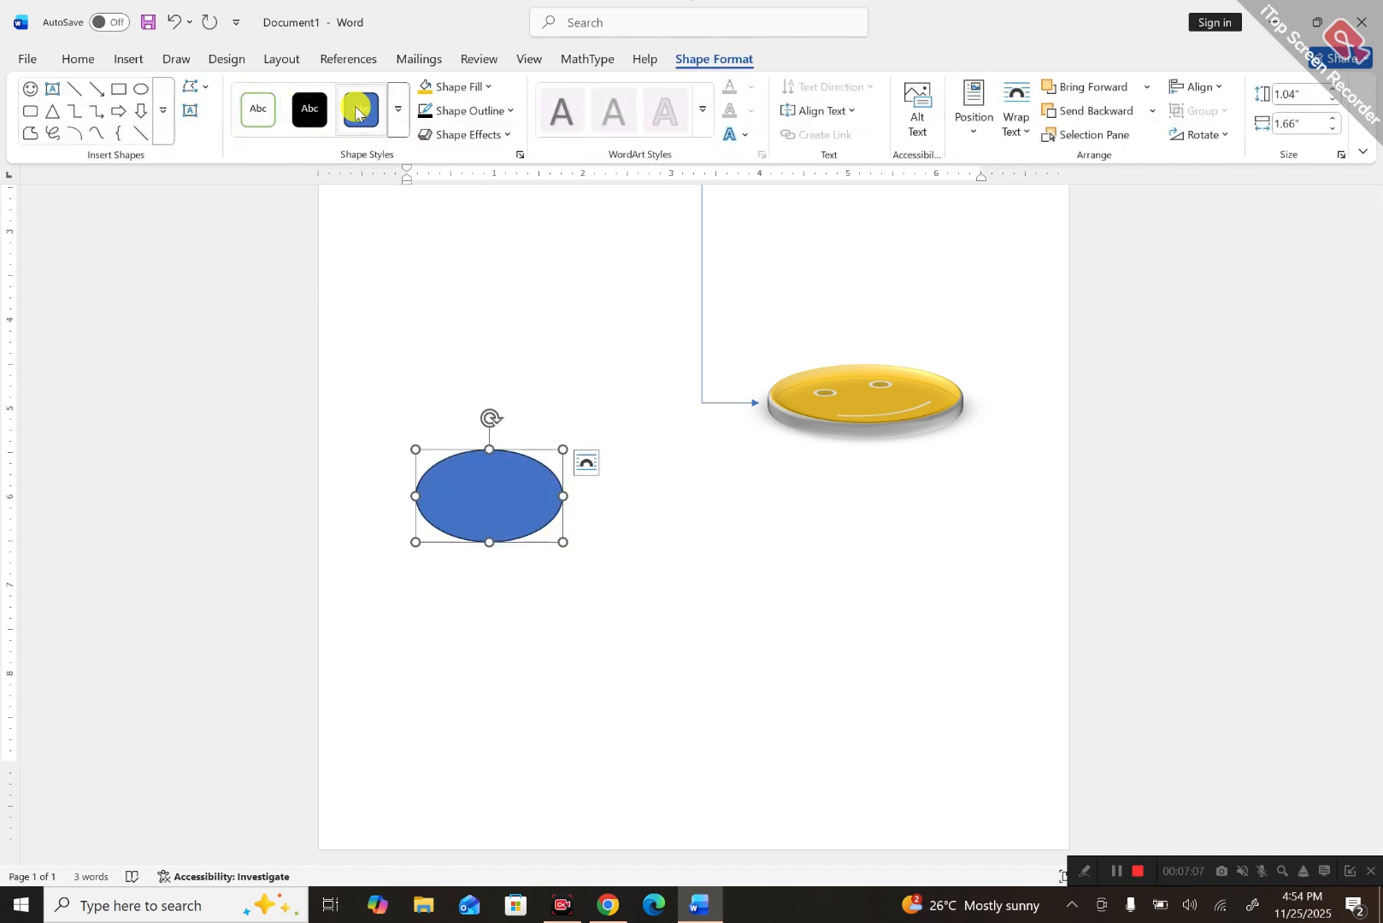
click(51, 120)
mouse_move(676, 533)
mouse_down()
mouse_move(748, 713)
mouse_move(816, 700)
mouse_up()
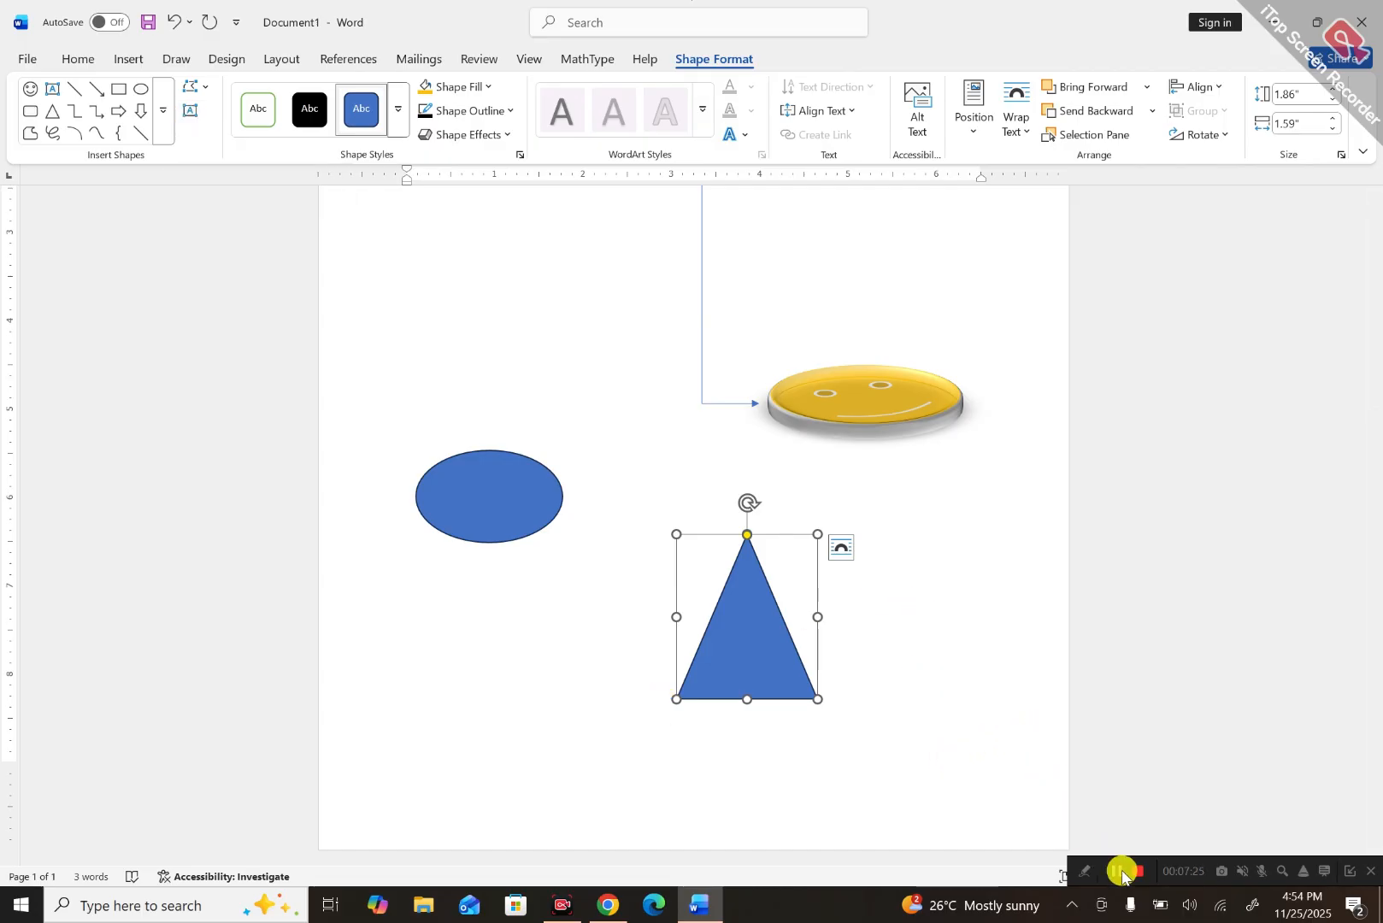
Draw a text box about 1.26" high and 2.78" wide between the cube and ellipse, containing "Kldg oiadn bfjds hborei nbsdklfc hbo8ier nbo".
click(52, 88)
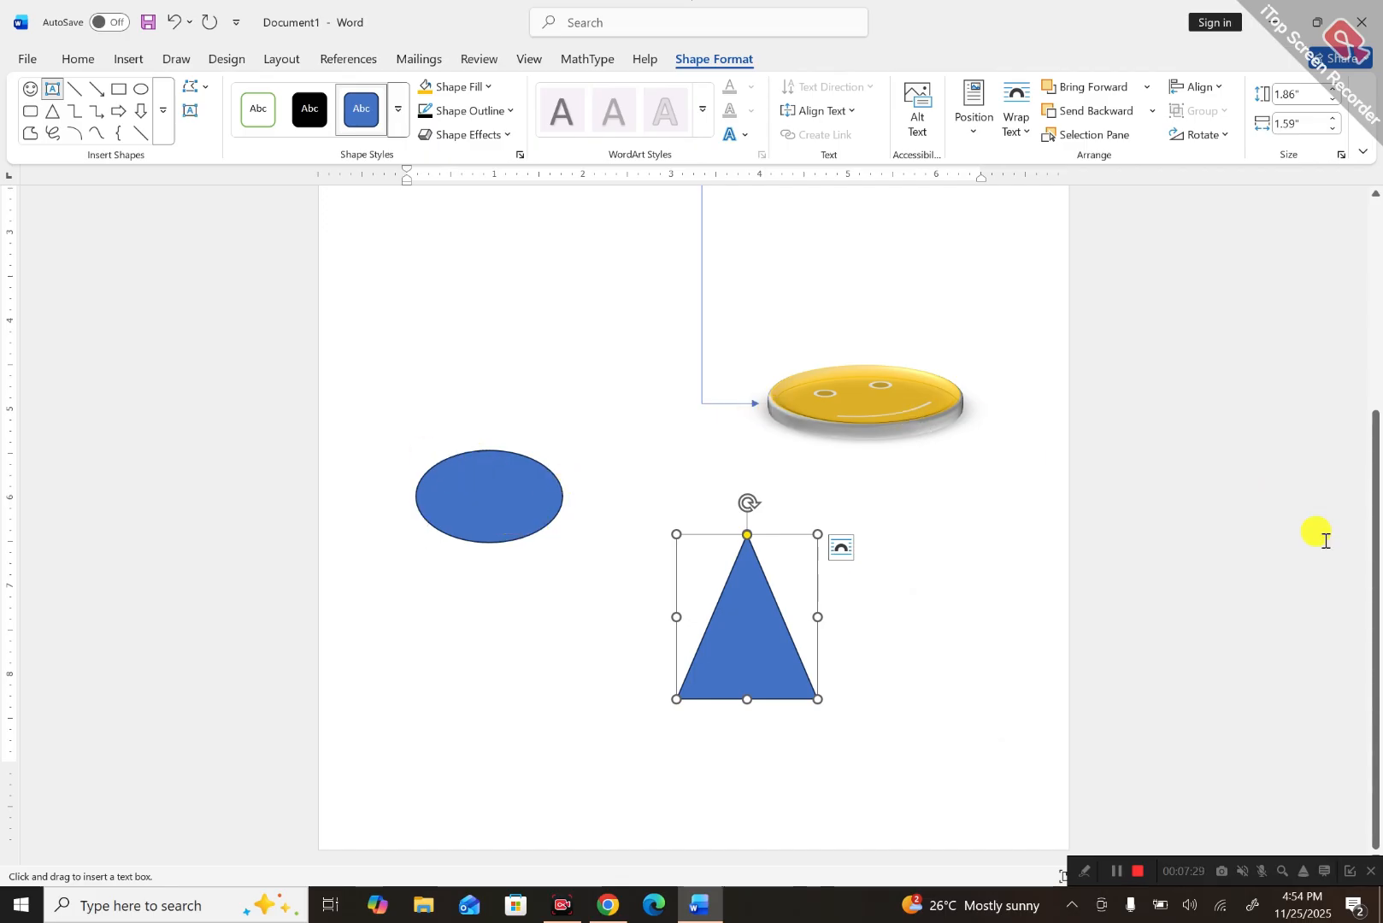
drag(1376, 585, 1376, 441)
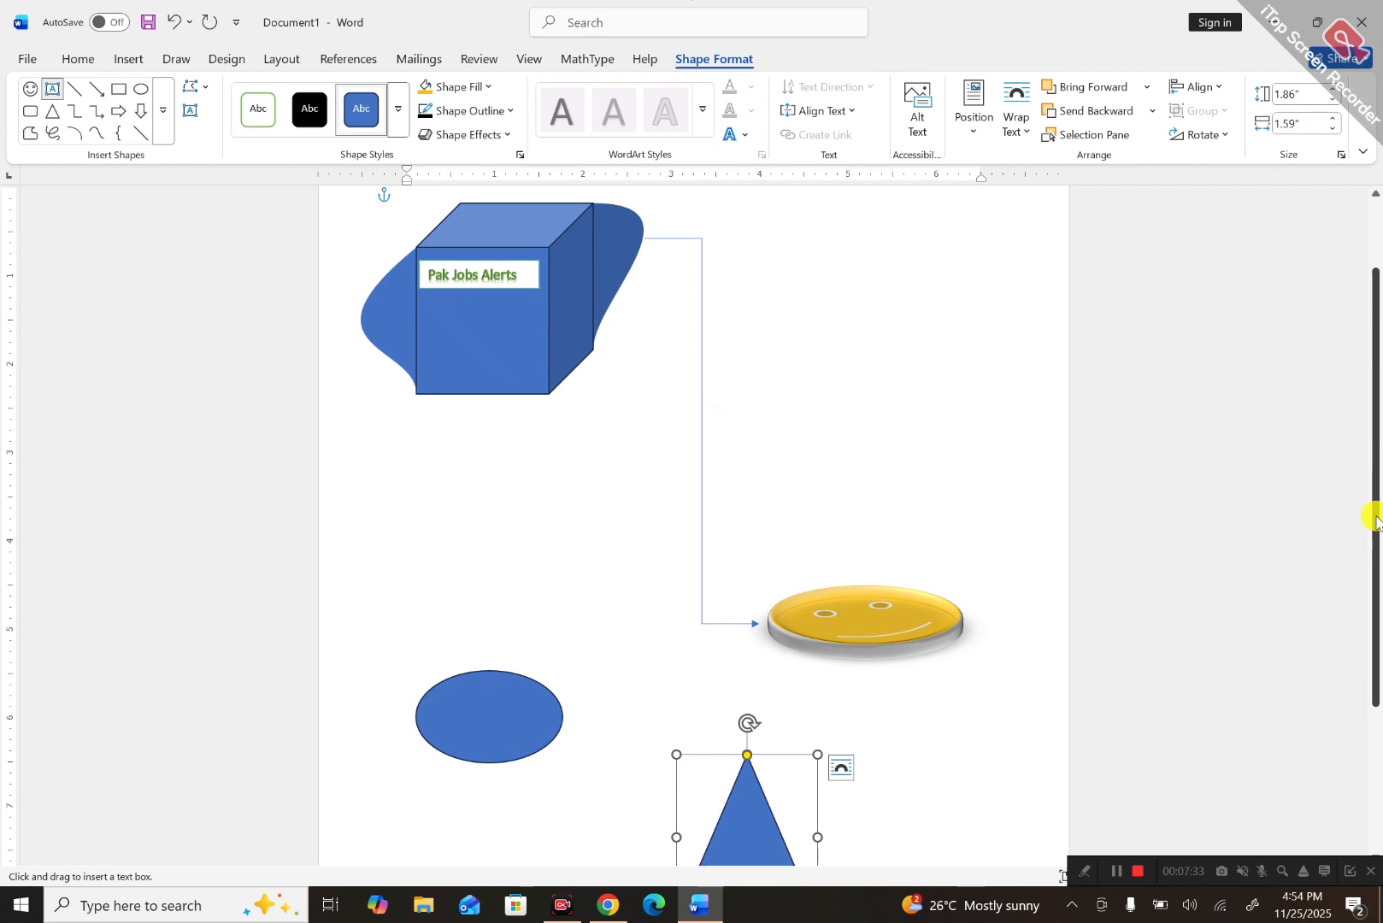
drag(1375, 519, 1368, 592)
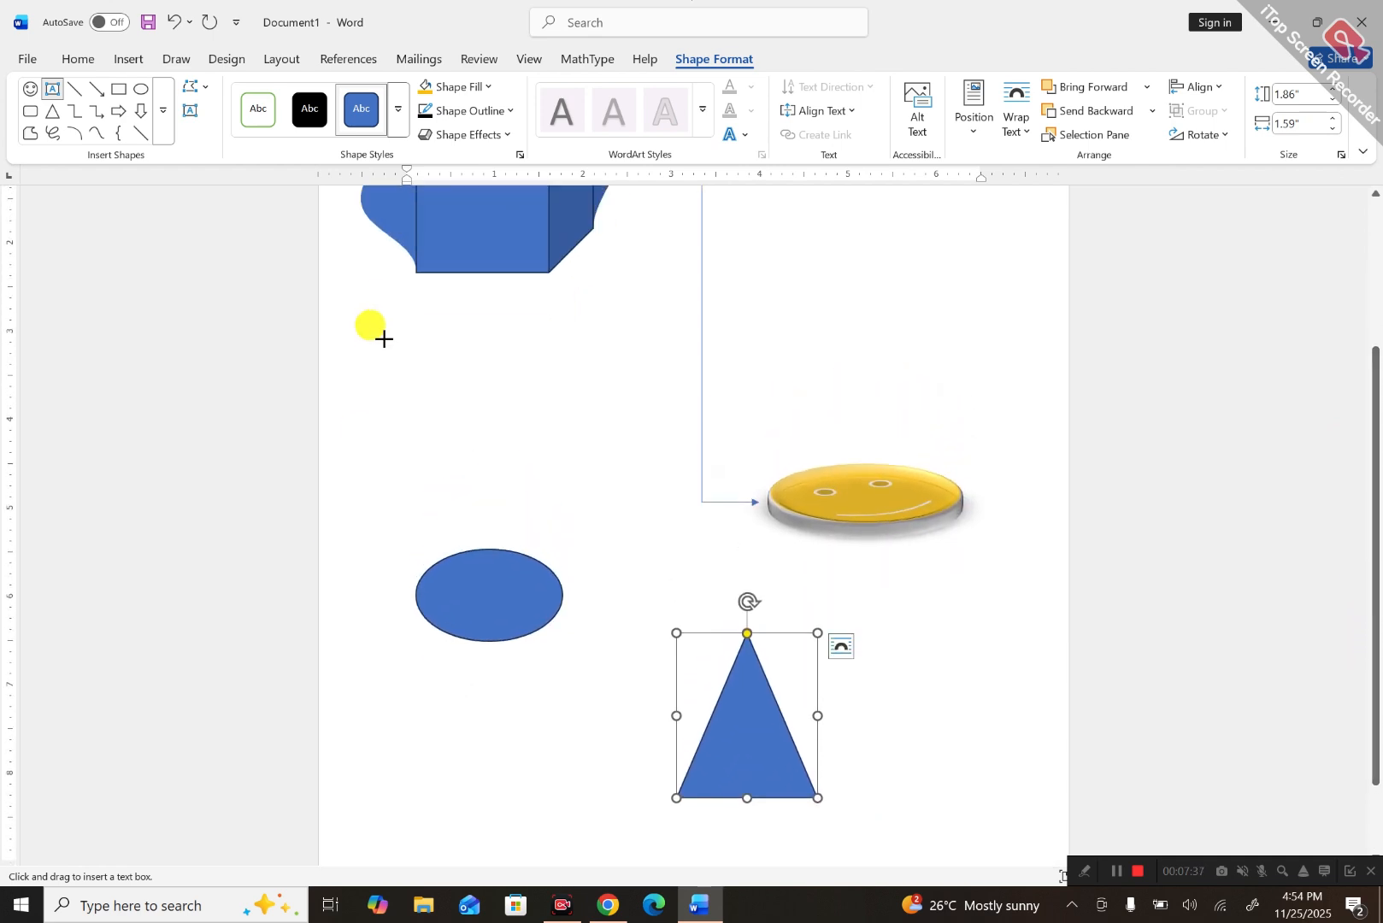
mouse_move(381, 334)
mouse_down()
mouse_move(537, 423)
mouse_move(627, 445)
mouse_up()
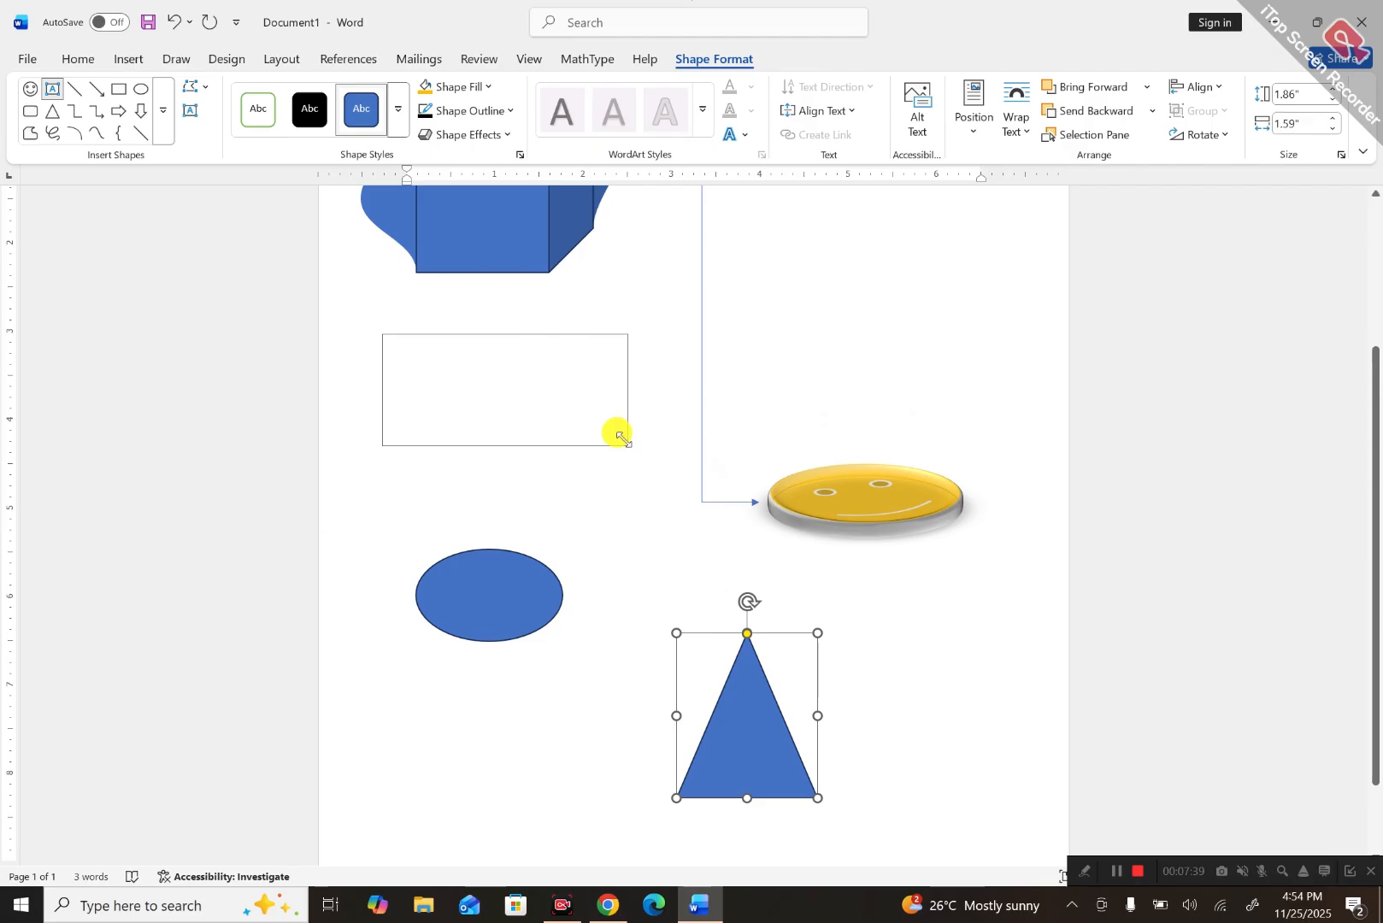
text(Kldg oiadn bfjds)
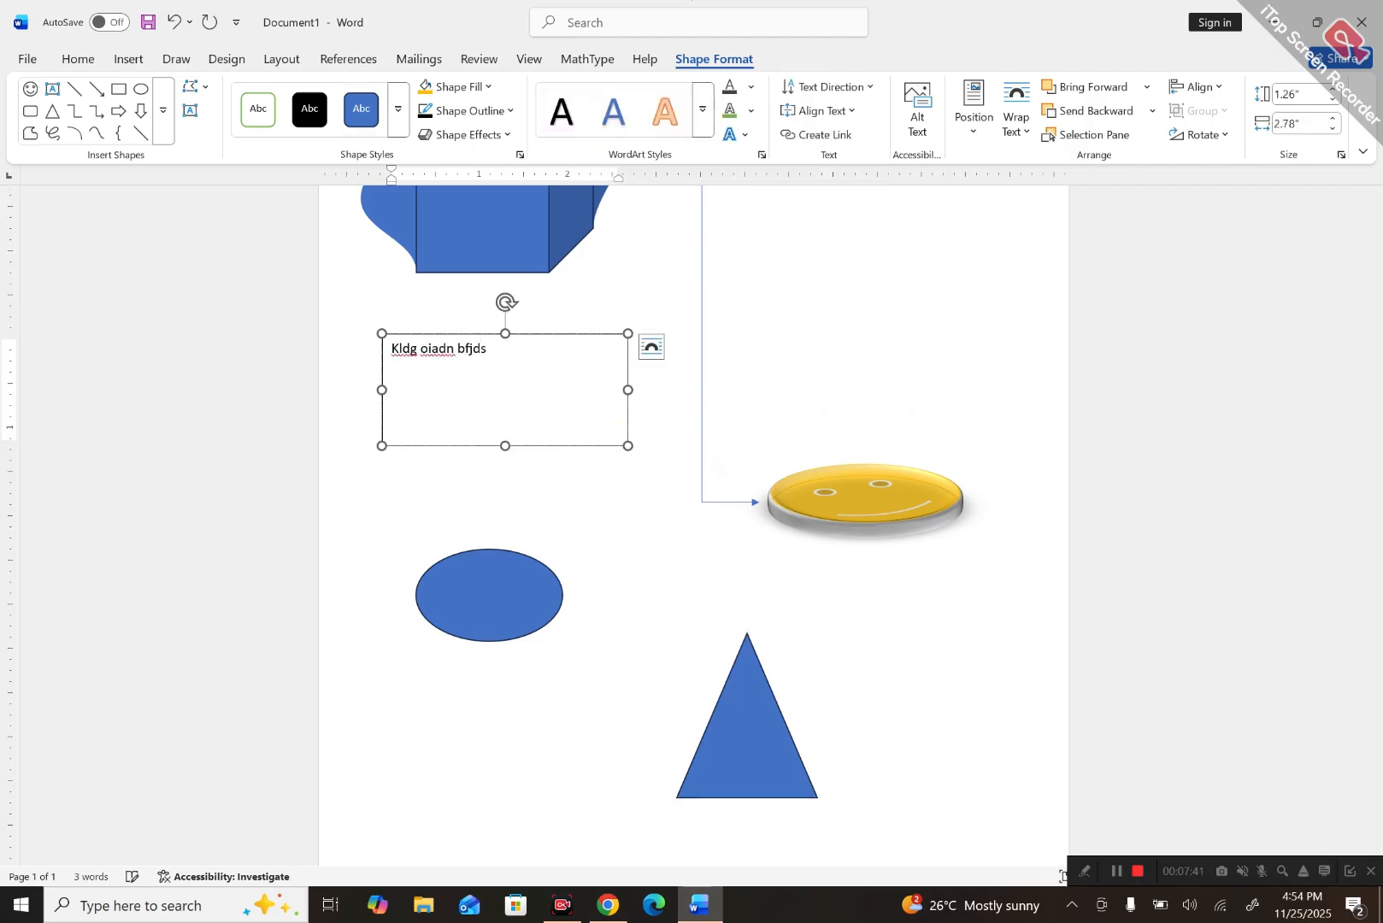
text( hborei nbsdklfc hbo8ier nbo)
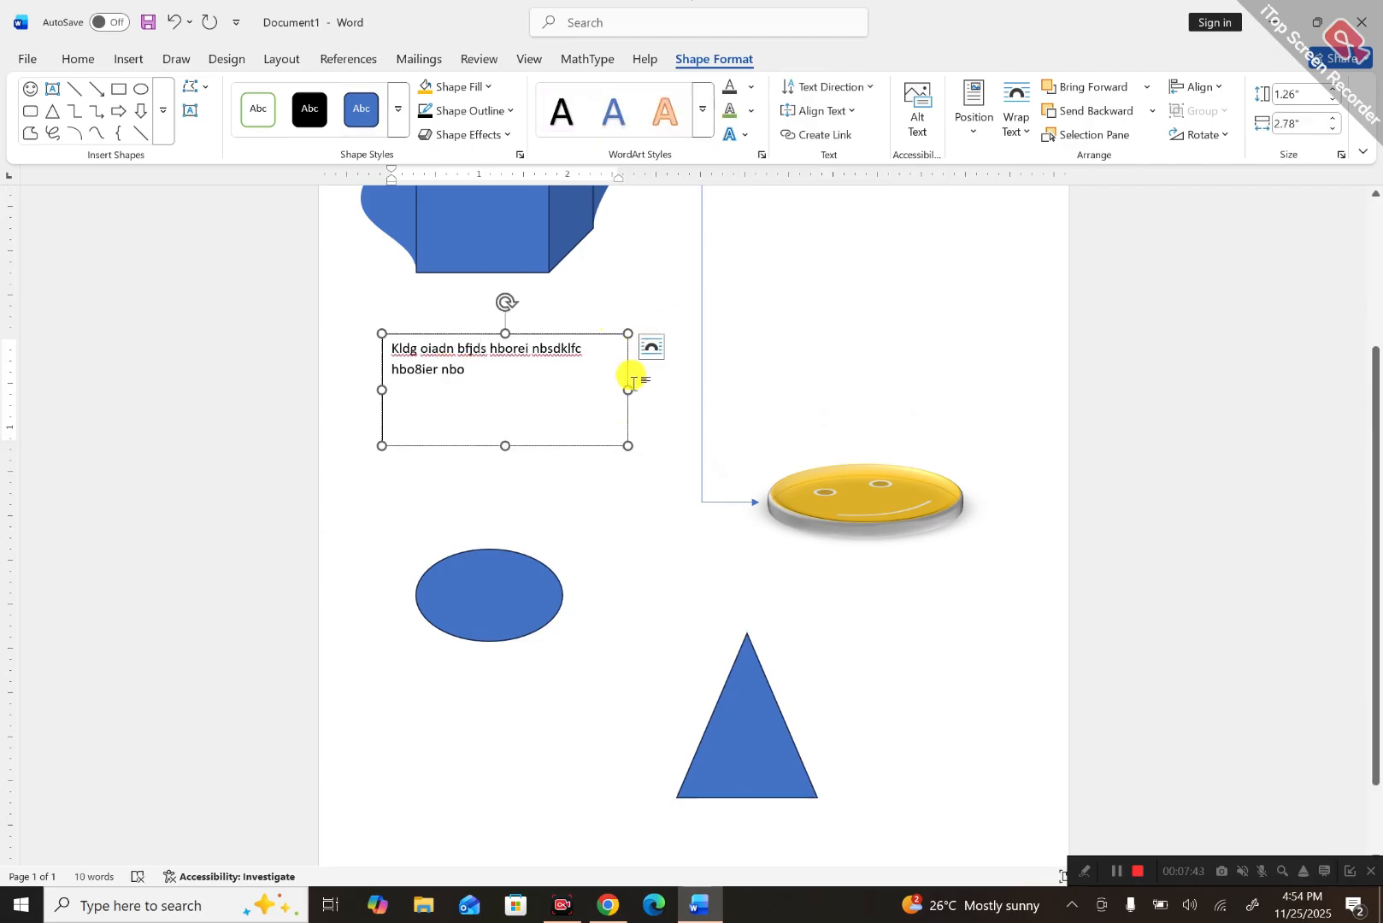
Narrow the text box below the cube to about 0.92" wide and draw an empty text box about 1.38" high and 1.02" wide beside it.
drag(628, 390, 463, 390)
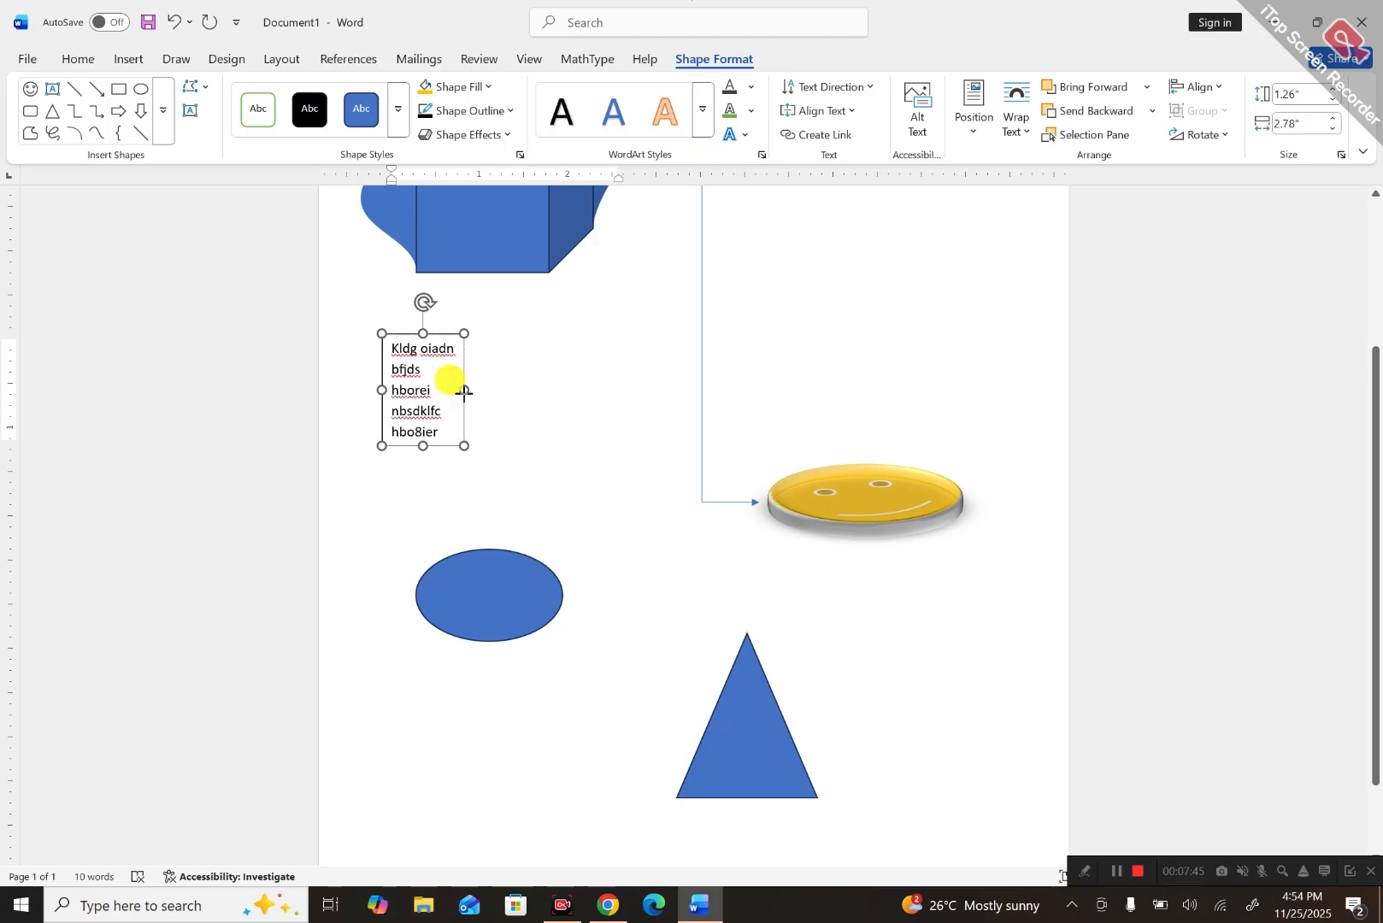
click(53, 88)
drag(506, 331, 596, 452)
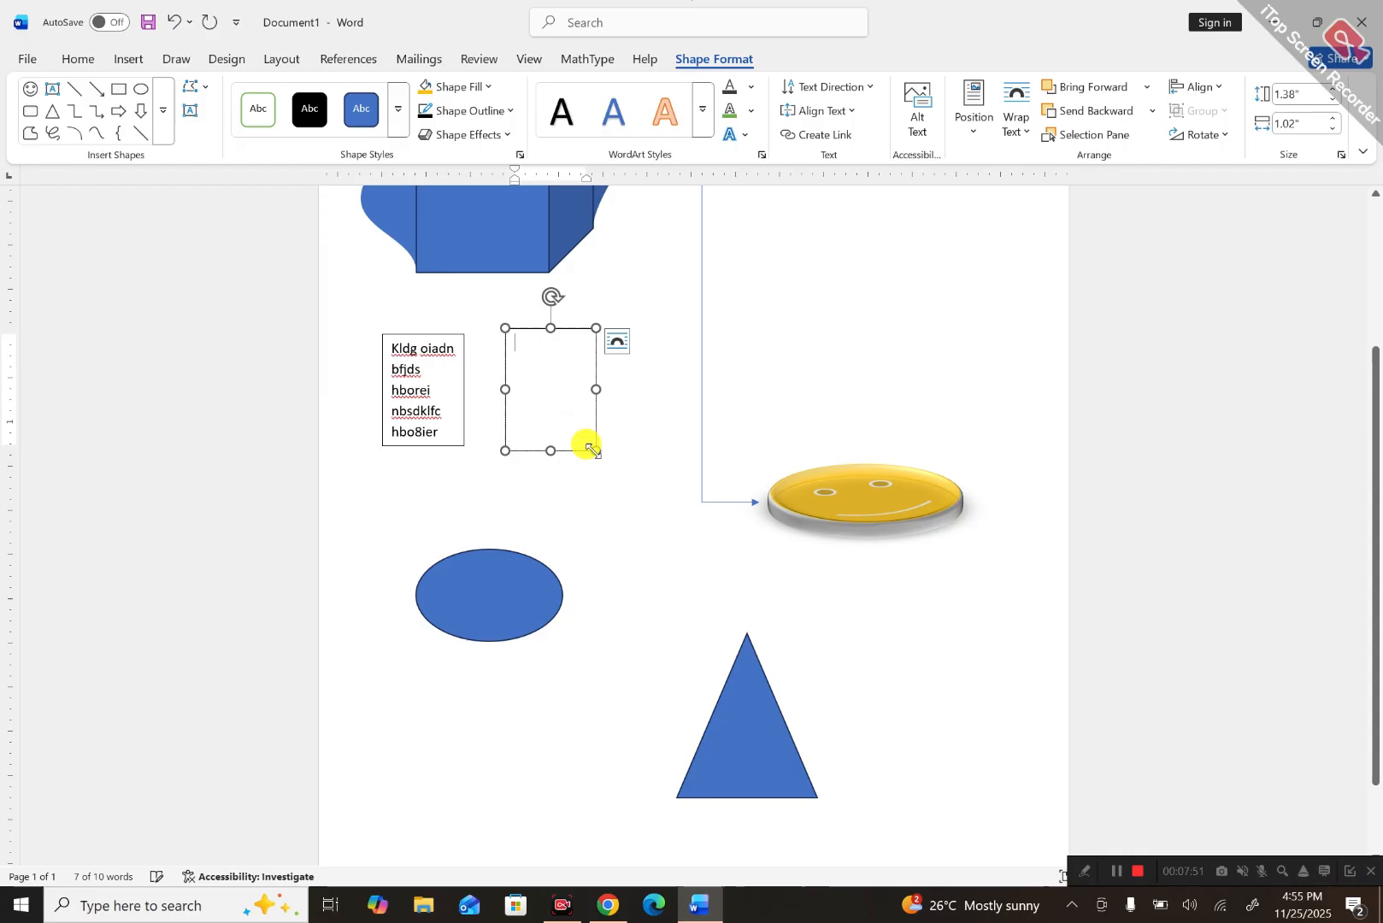
Try to link the "Kldg oiadn" text box to the empty one beside it, and append "ak" after "hbo8ier" in the first box.
click(452, 369)
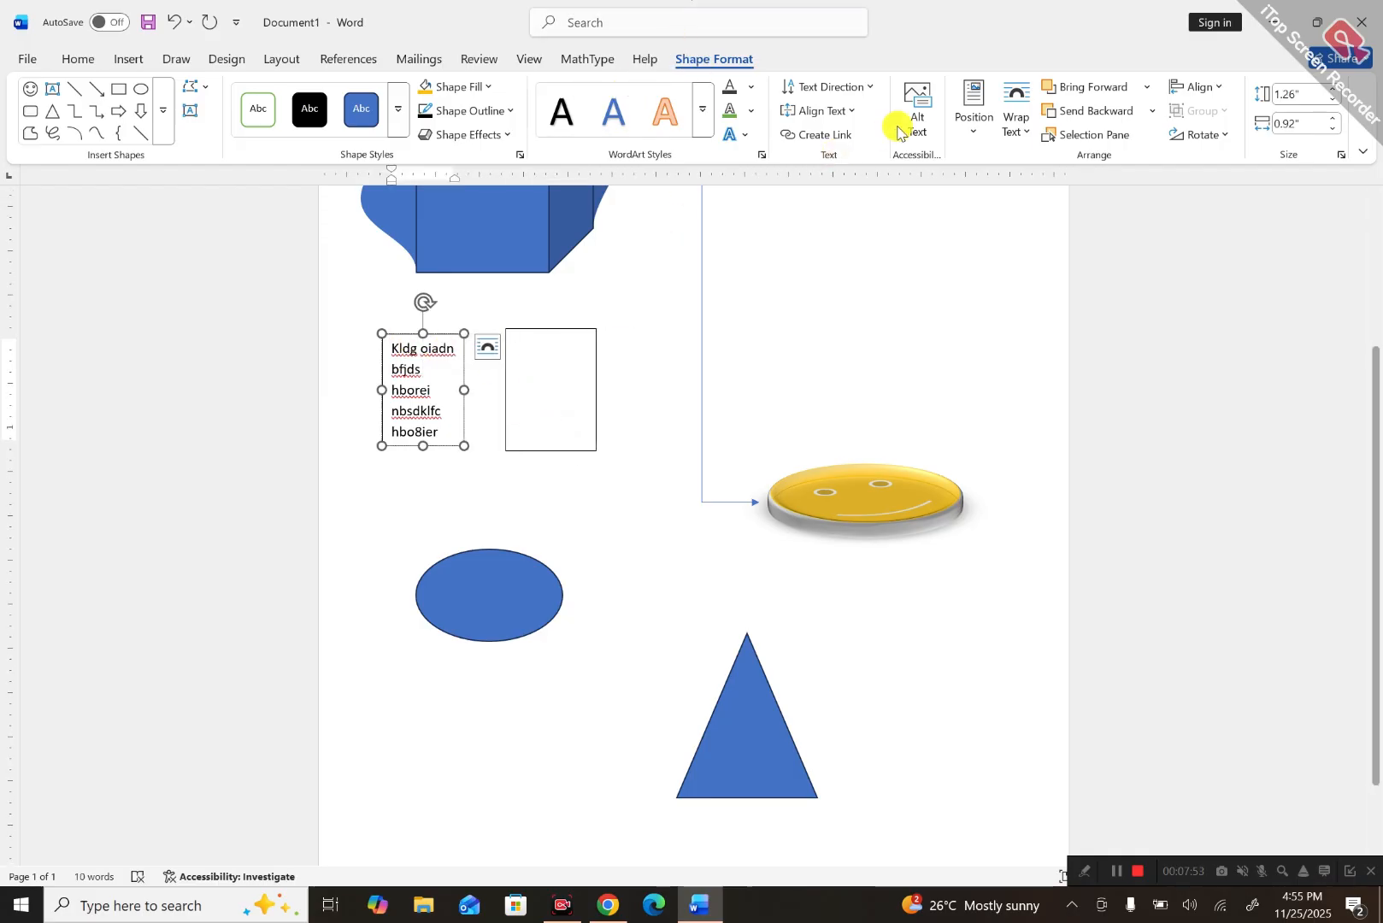
click(827, 136)
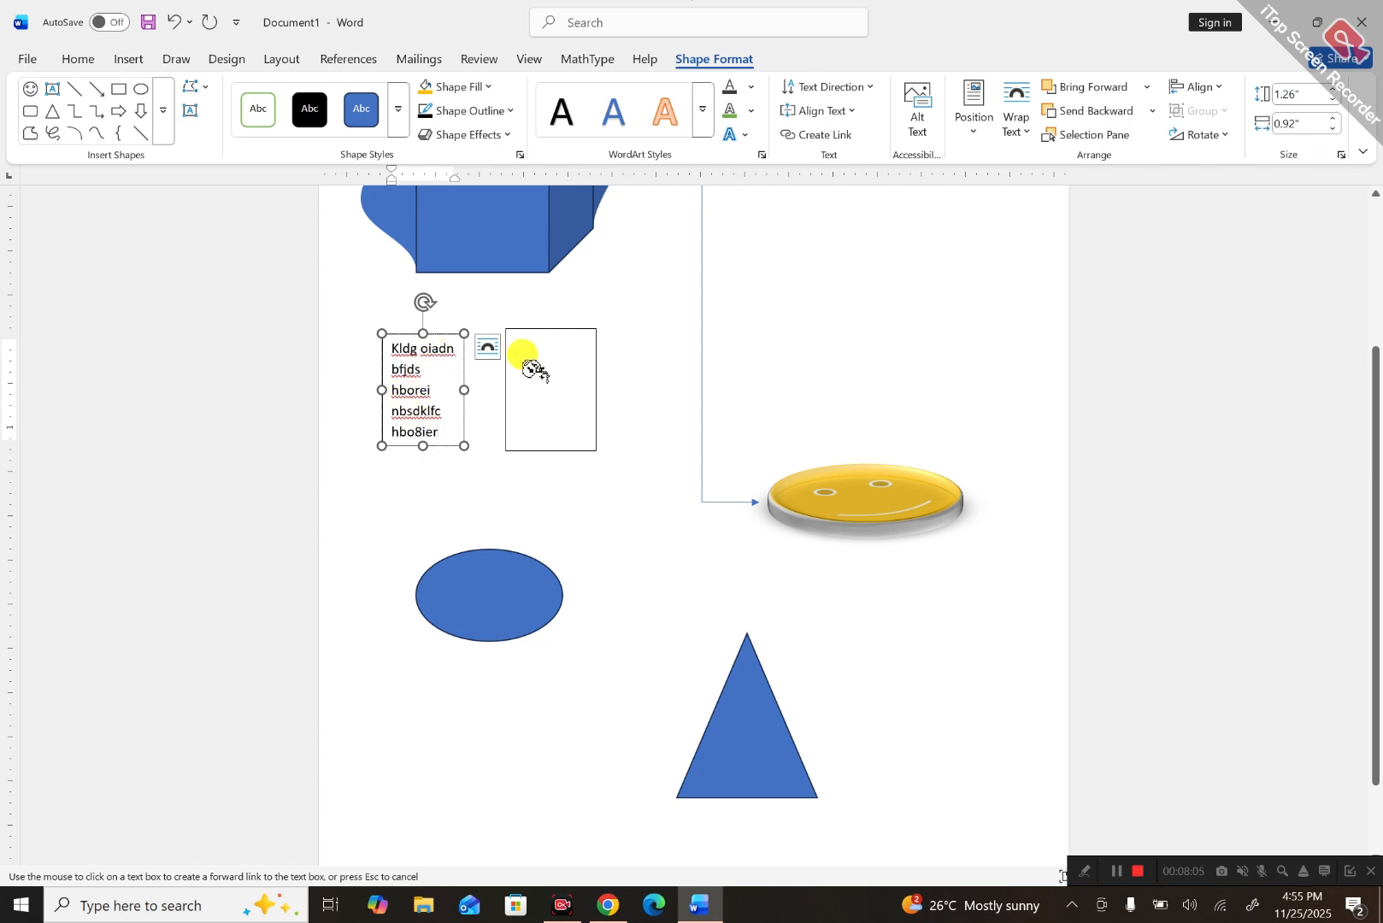
click(551, 396)
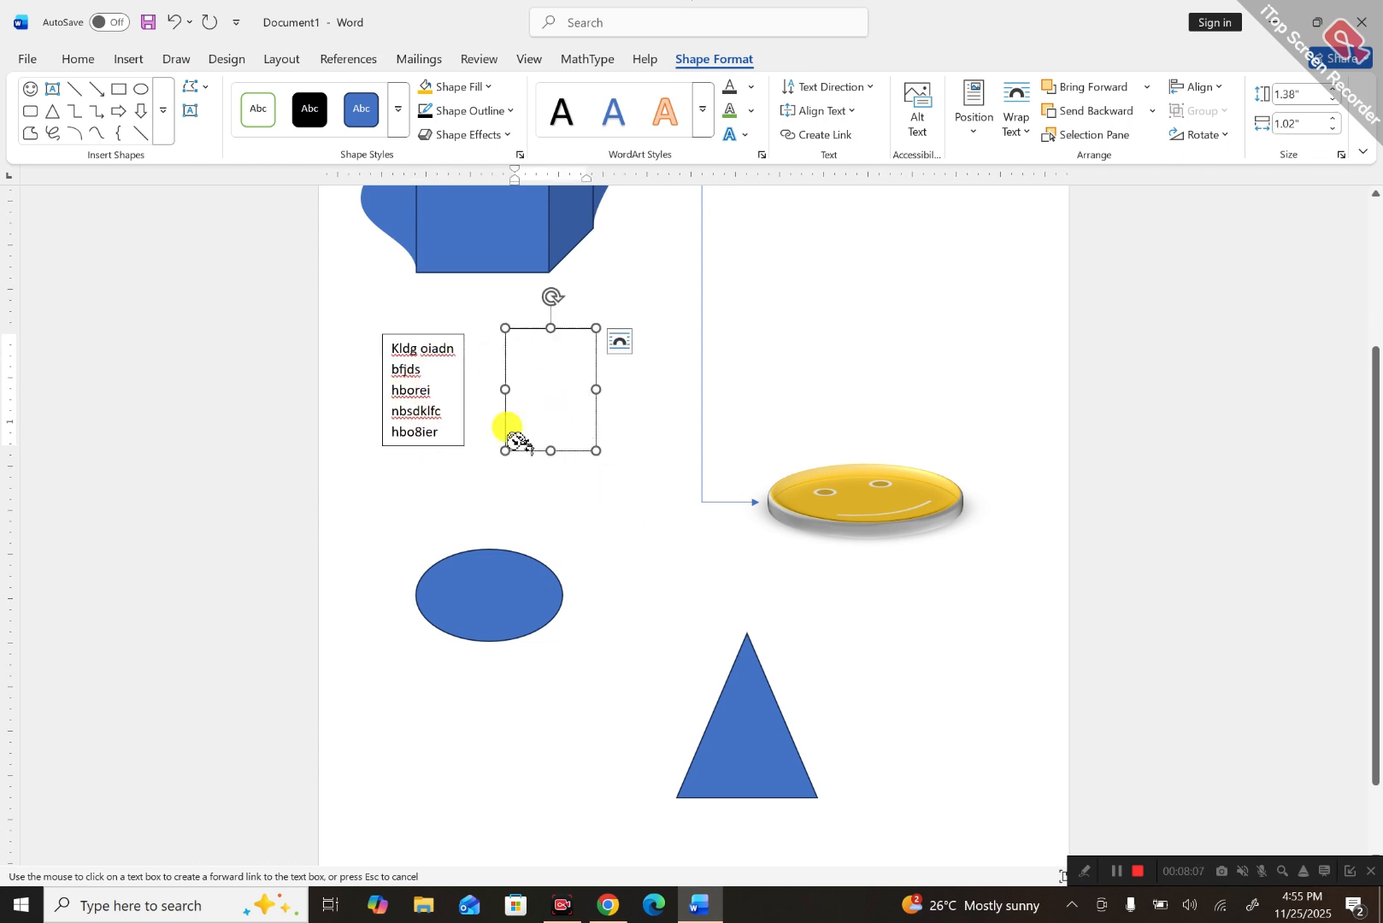
click(435, 430)
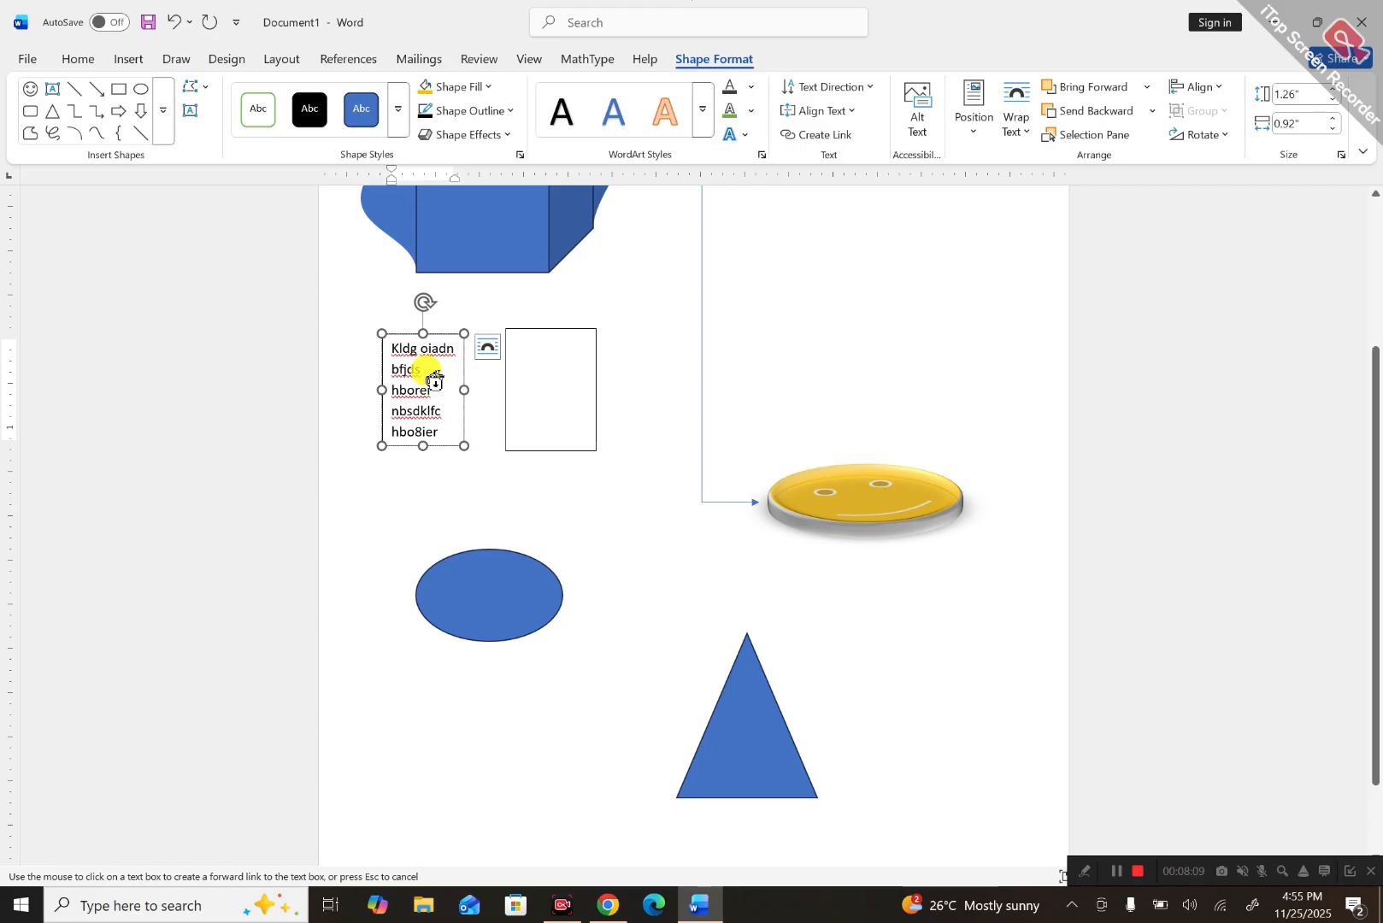
text(ak)
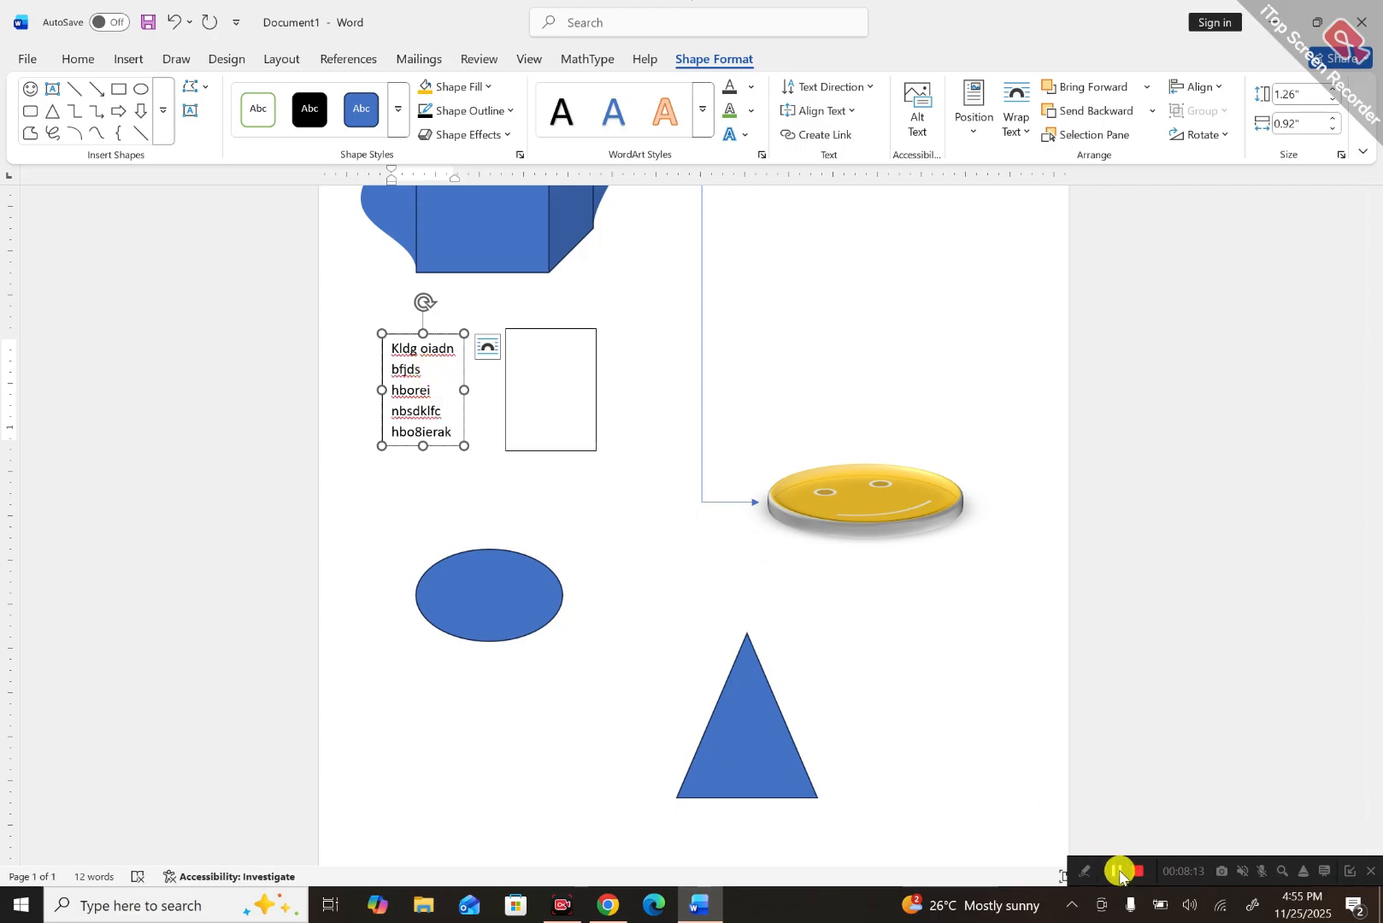
Retry creating a text link from the filled text box to the empty text box beside it.
click(442, 334)
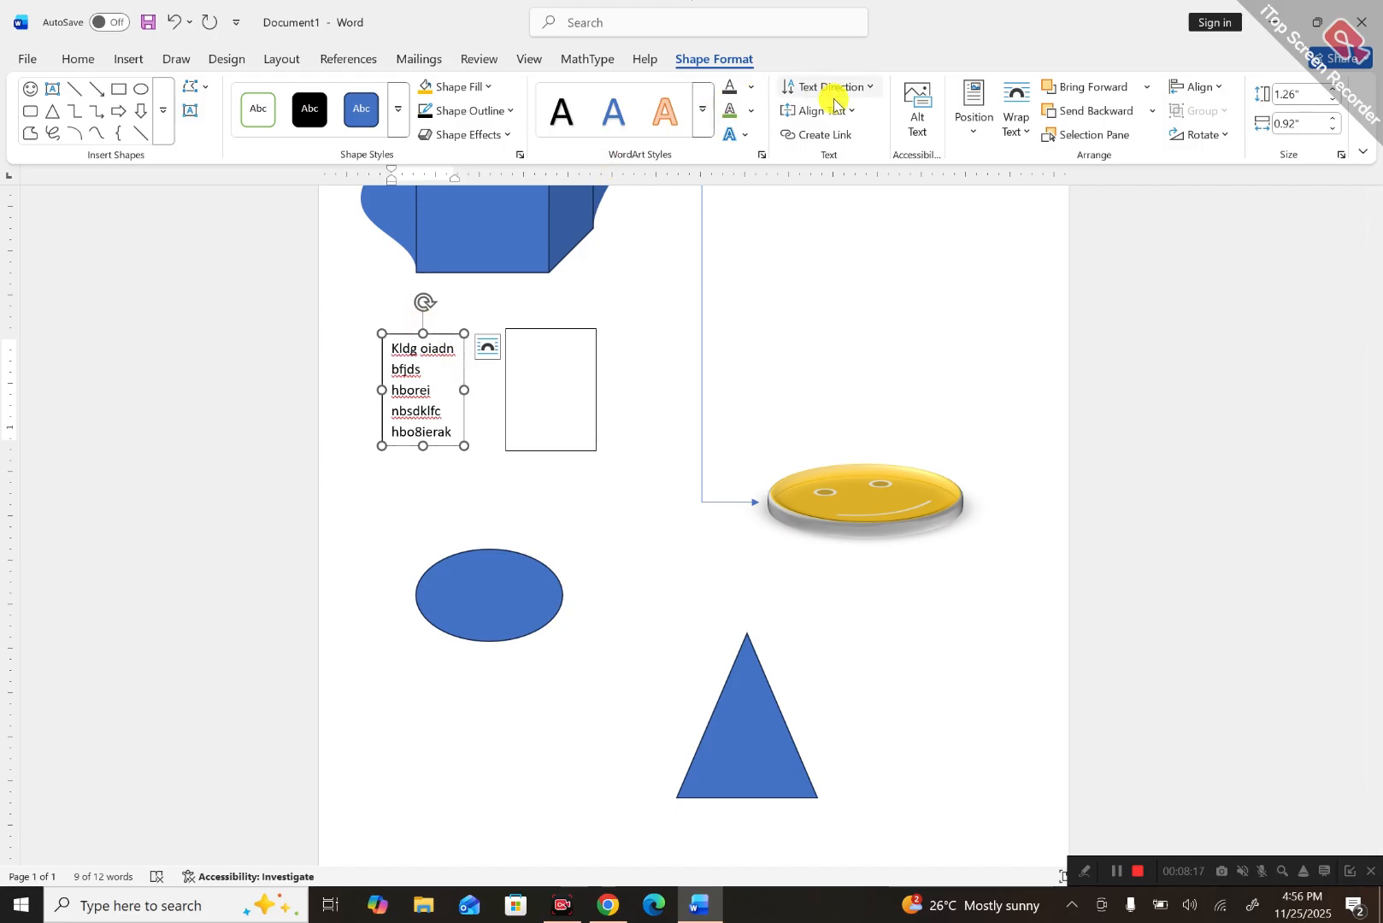
click(826, 136)
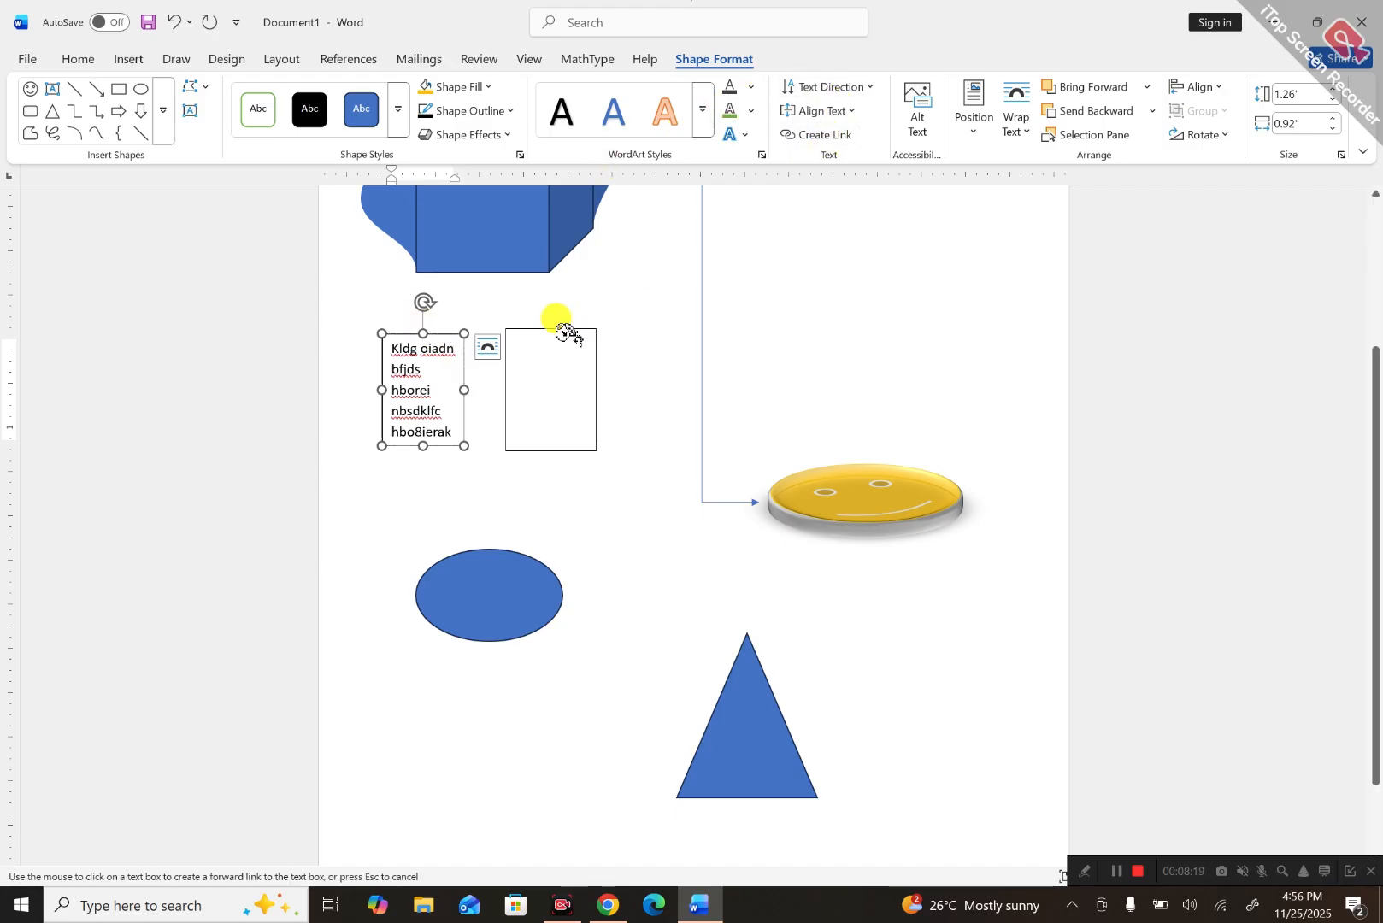
click(553, 359)
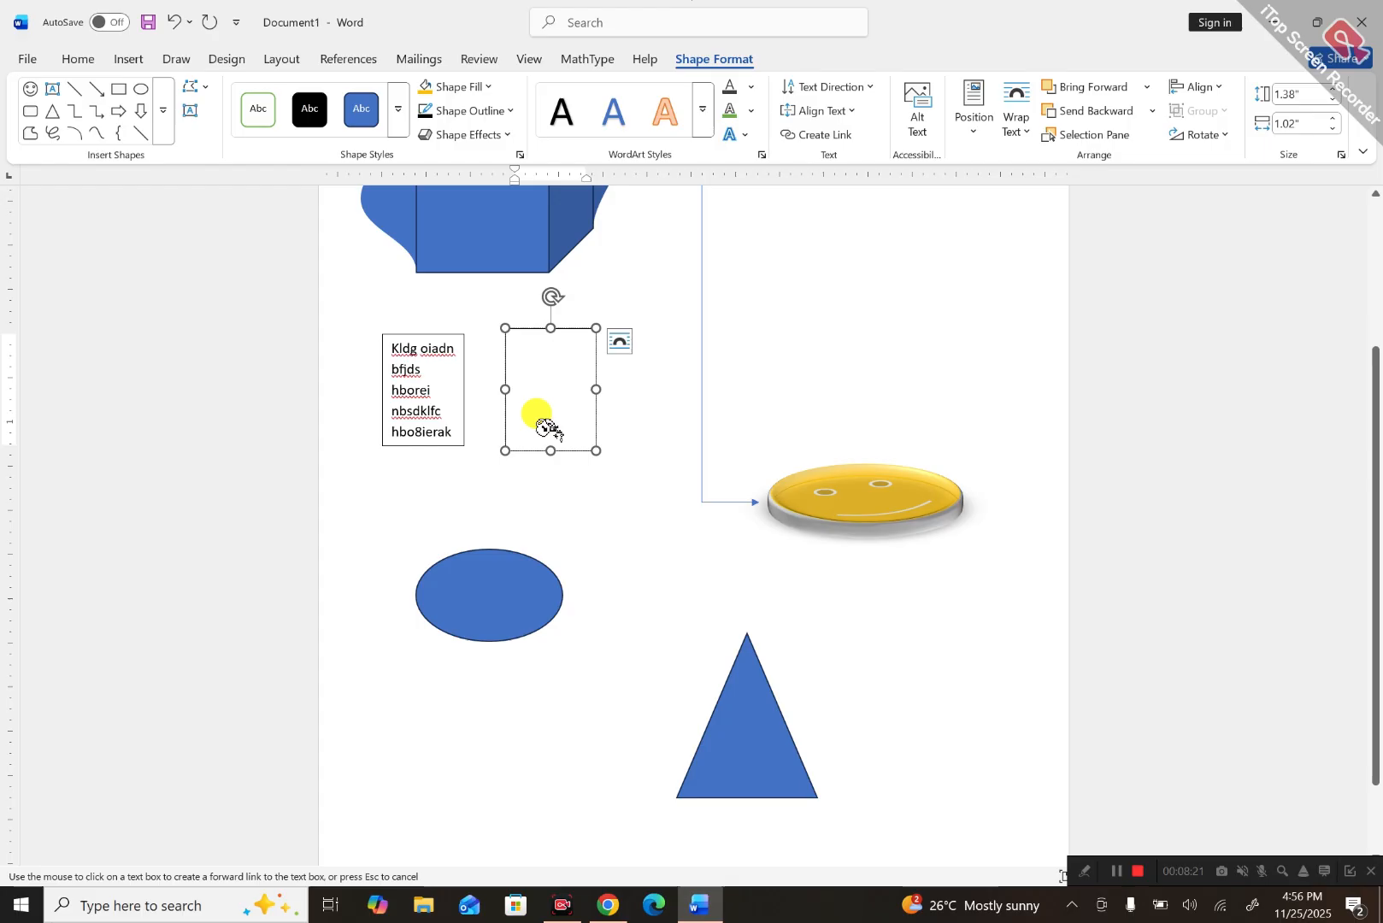
Insert "sadgasdgasdgasdgsdgsdg" after "hbore" in the filled text box, and enter "dsds" in the empty one.
click(422, 380)
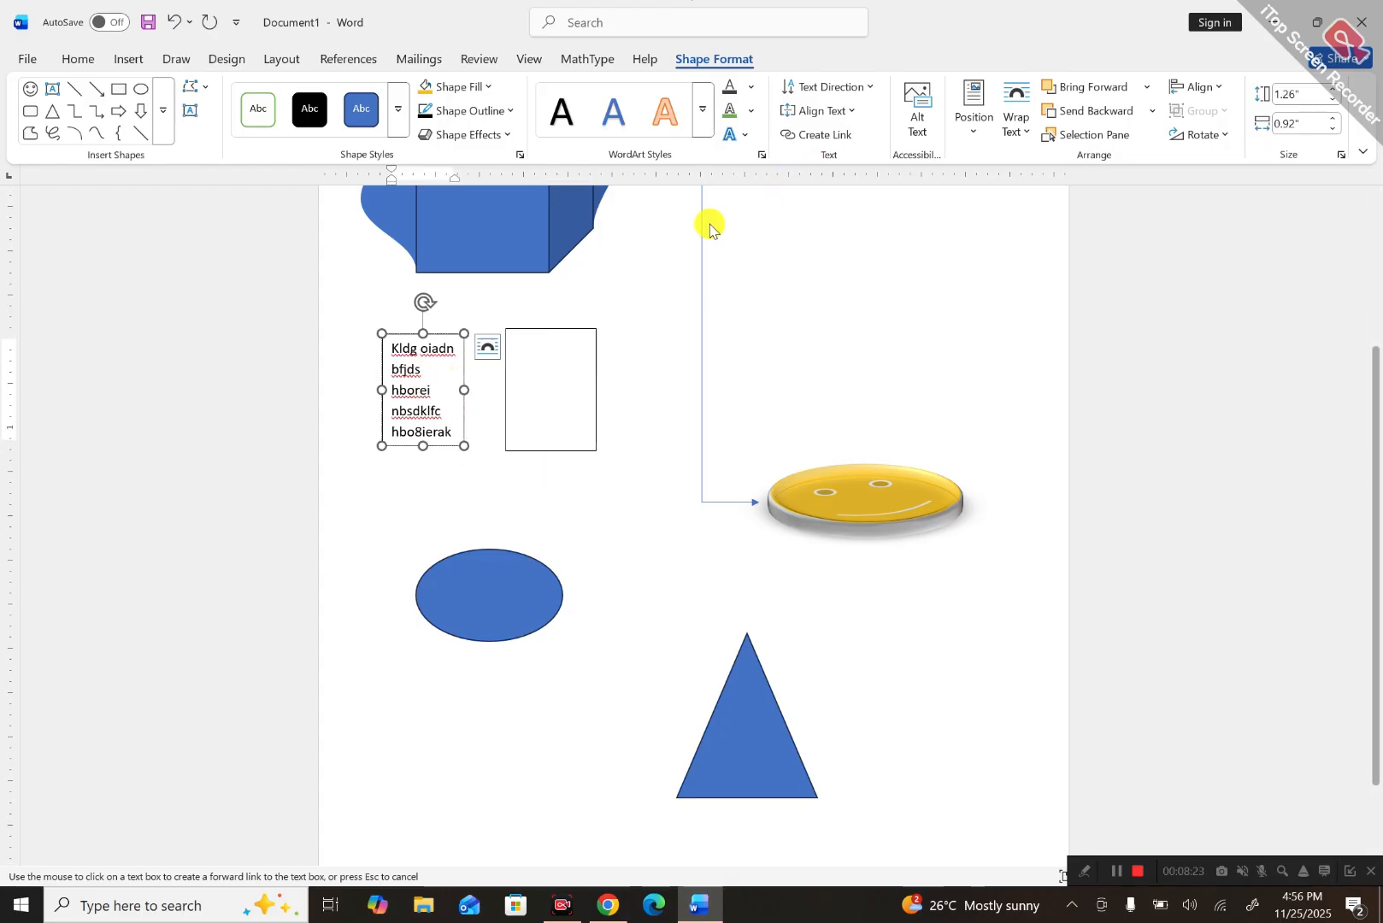
text(sadgasi)
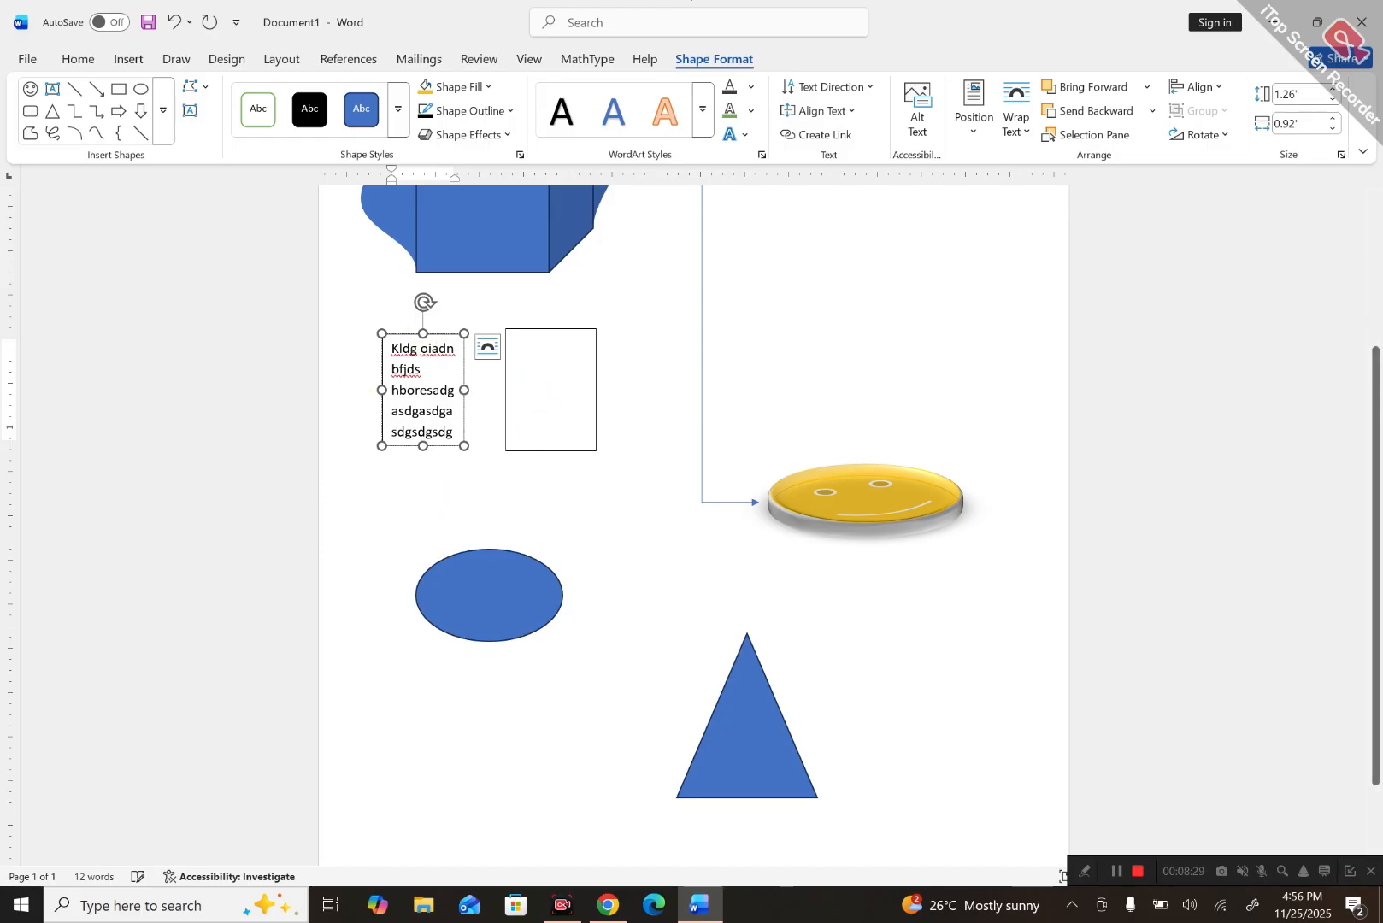
click(544, 359)
text(dsds)
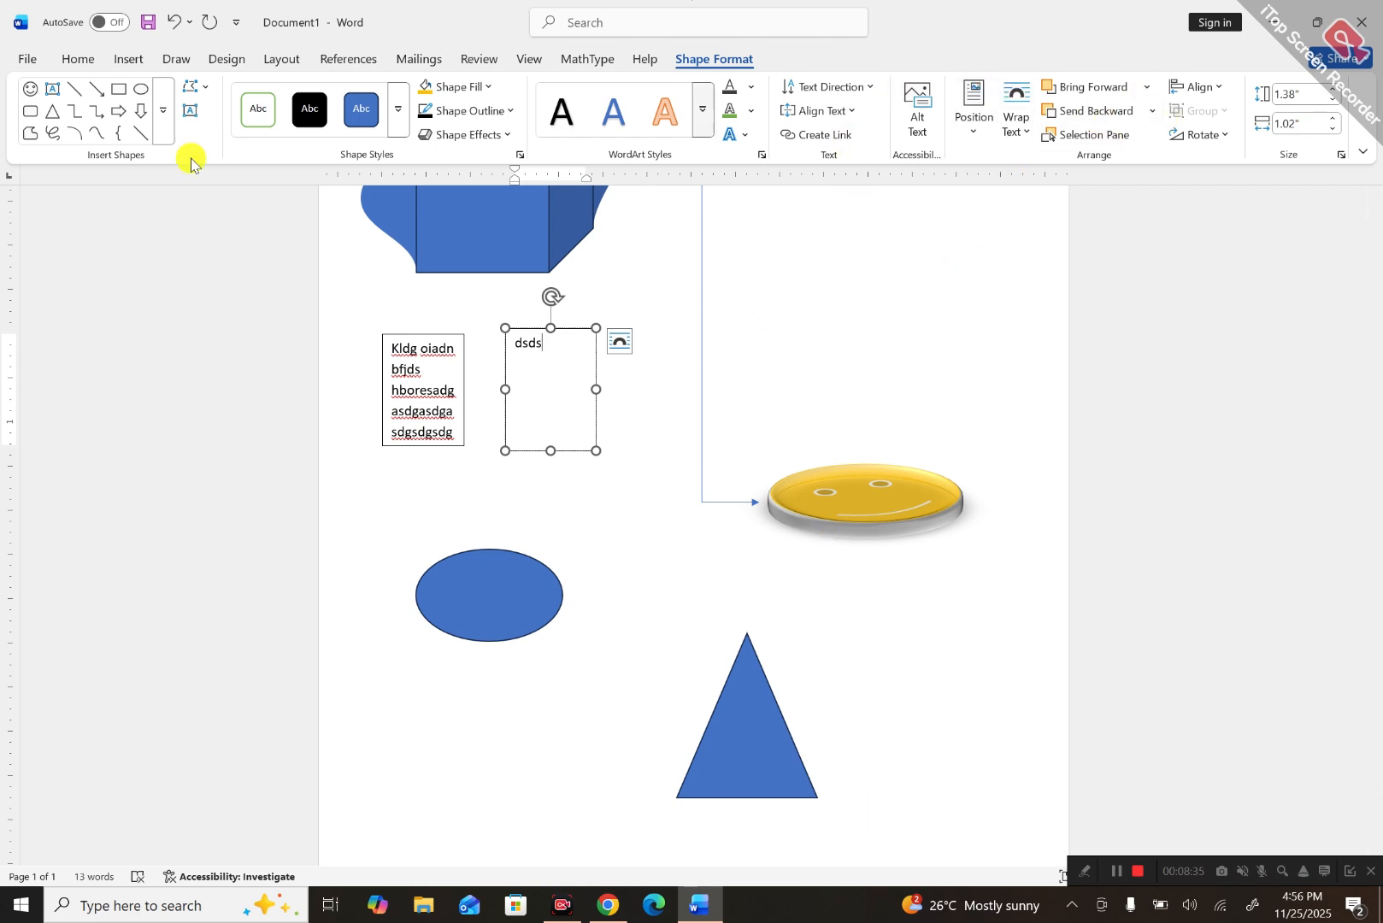
click(130, 58)
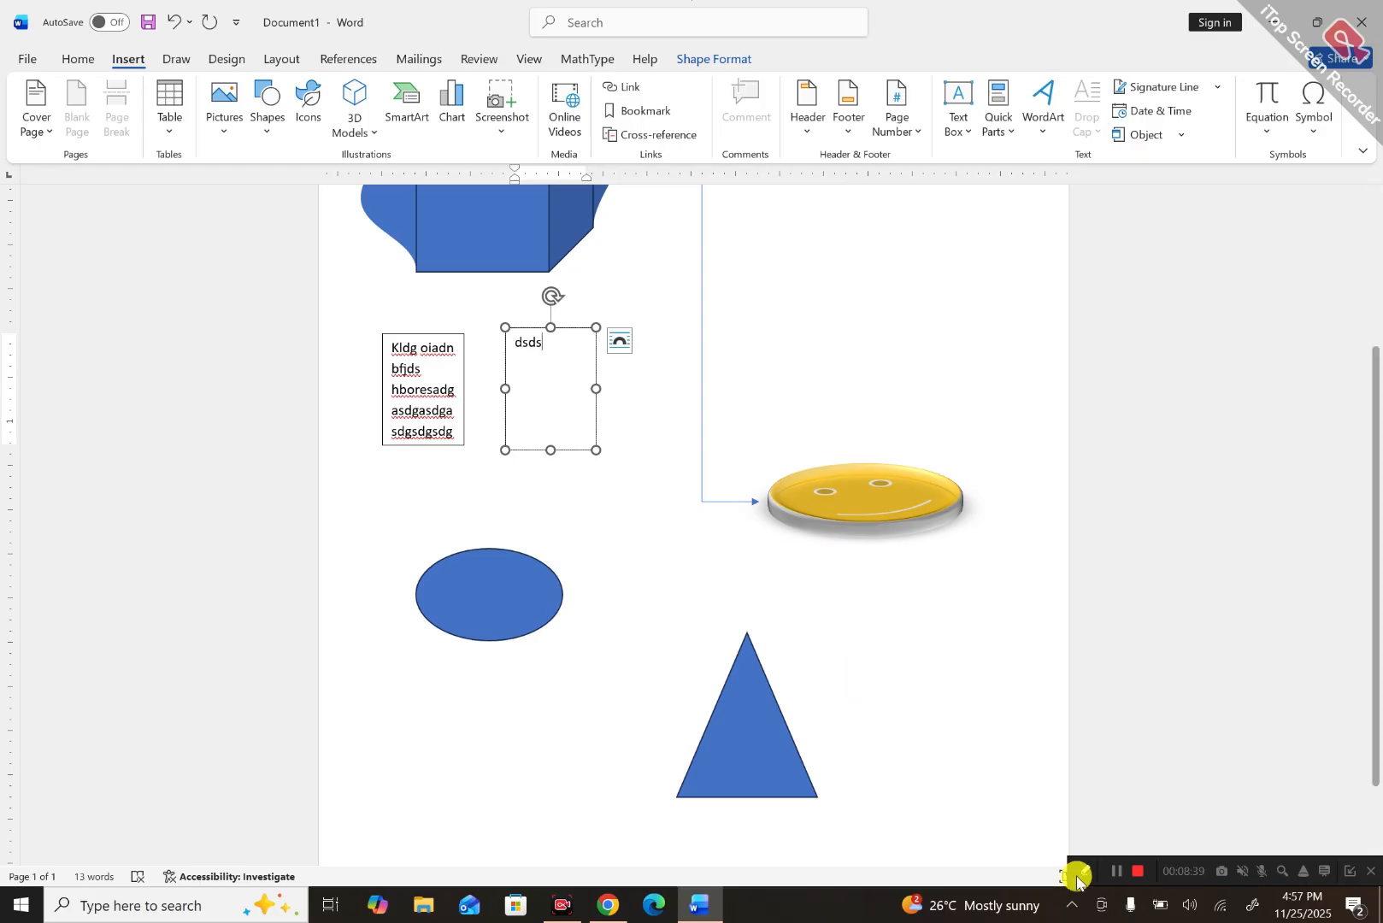
click(1116, 871)
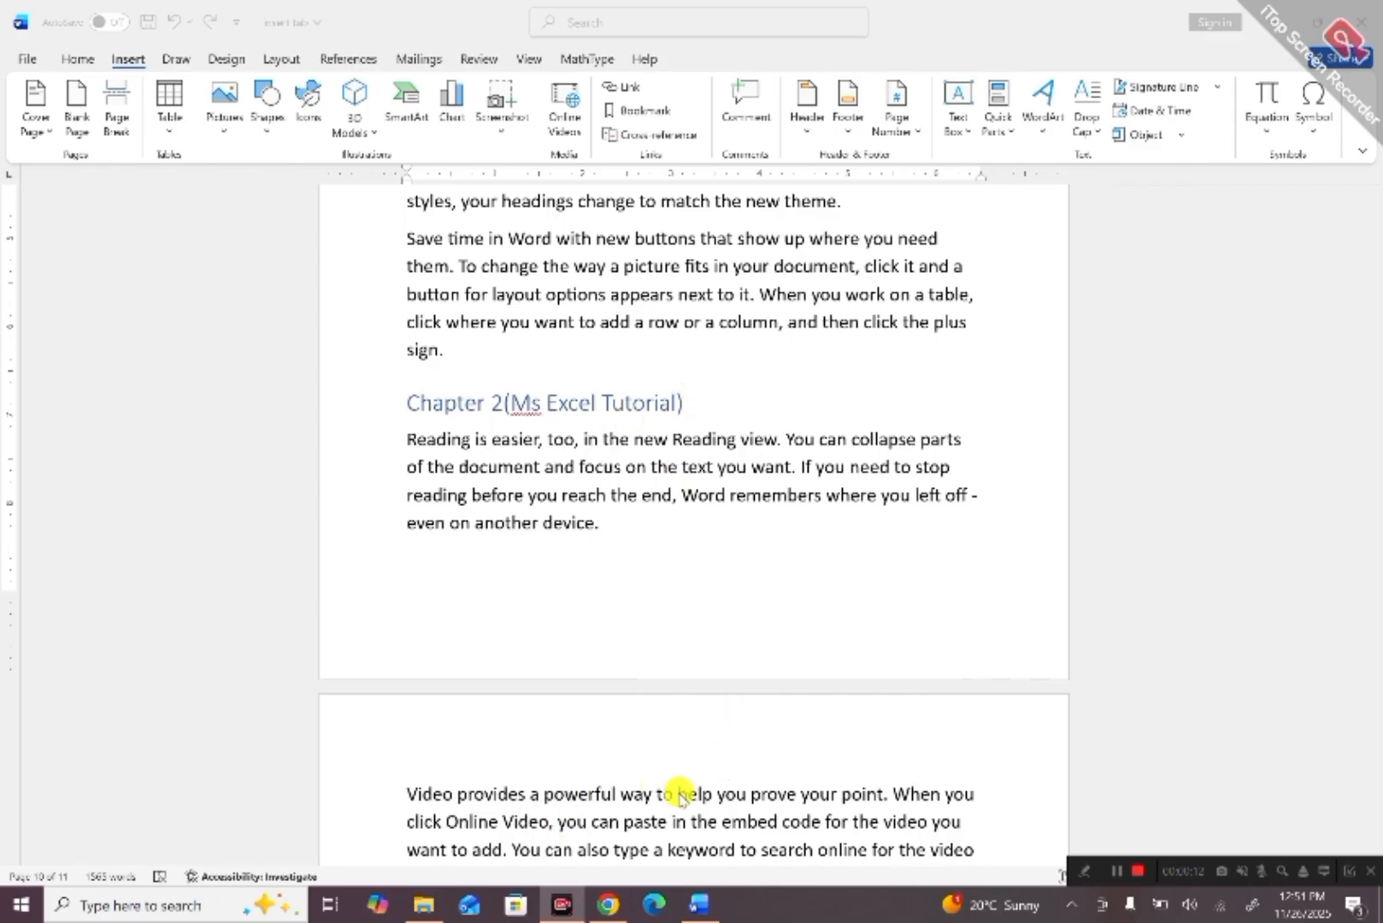
On the page starting with the Chapter 1 heading, insert the built-in header with an orange band and right-aligned document title.
scroll(677, 793, down, 3)
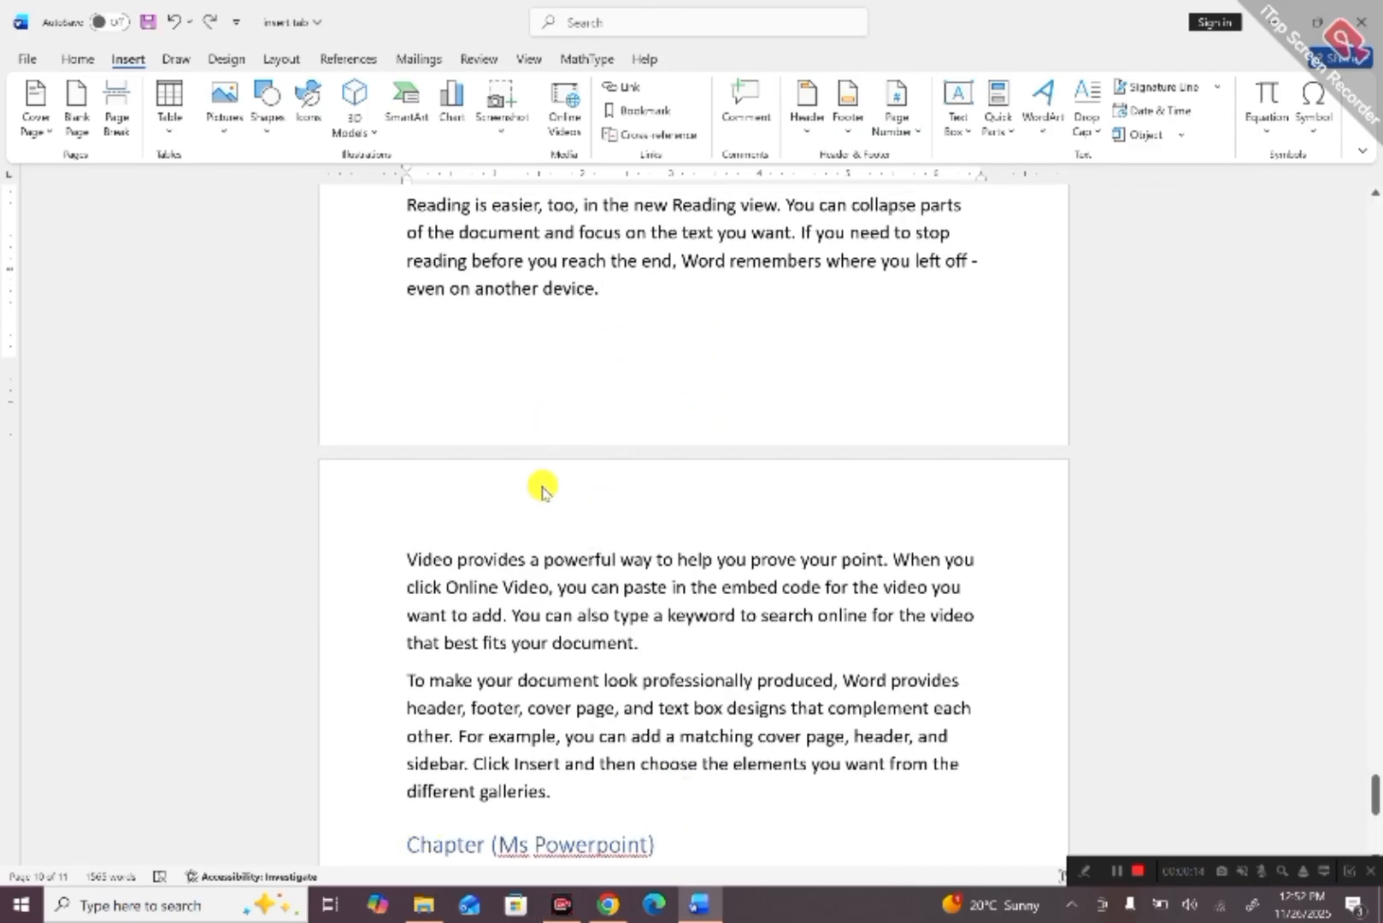
scroll(697, 540, up, 4)
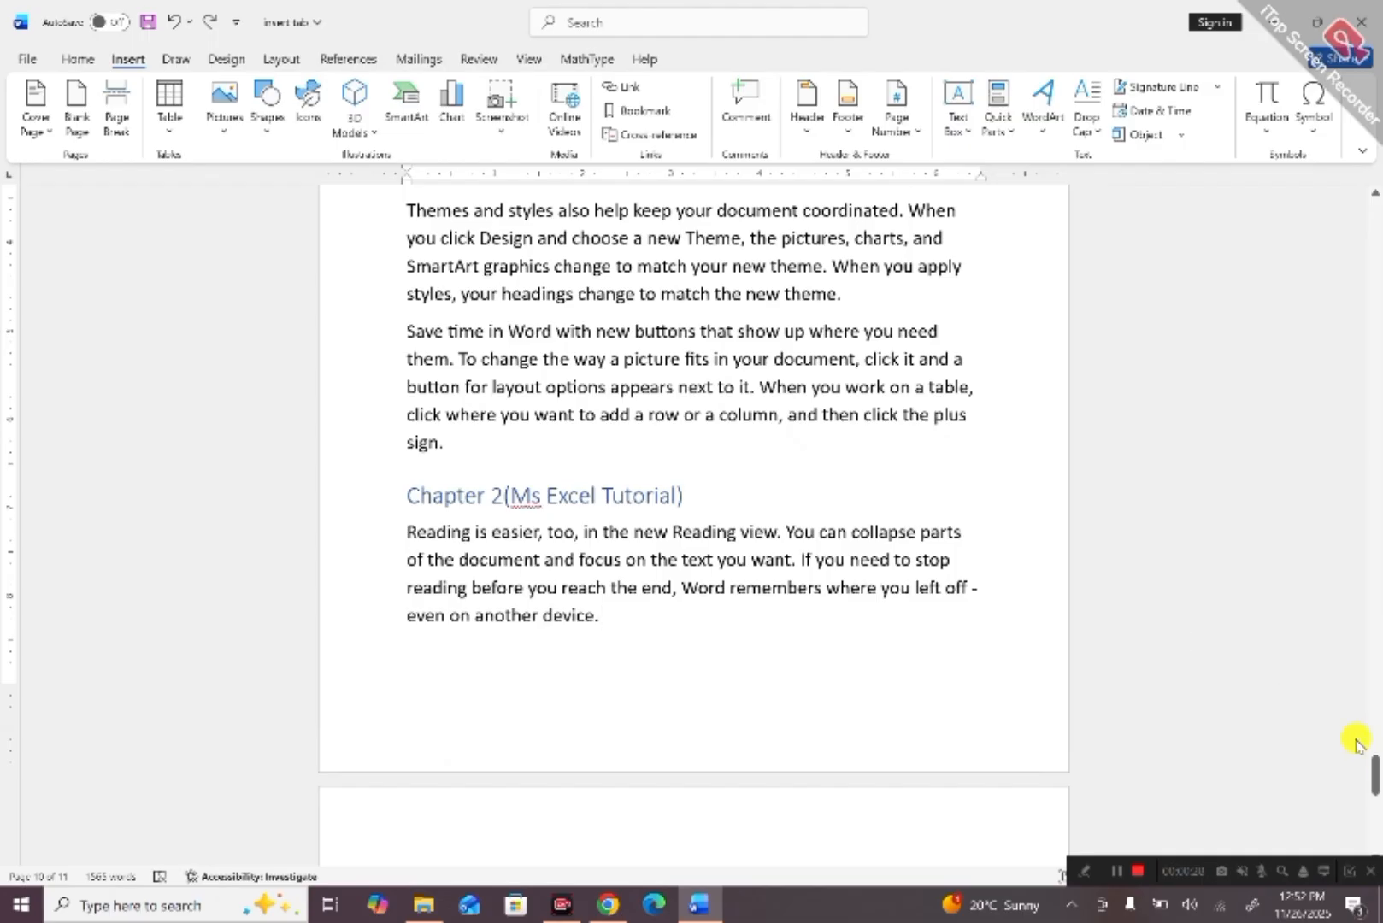
mouse_move(1374, 773)
mouse_down()
mouse_move(1370, 613)
mouse_move(1370, 752)
mouse_up()
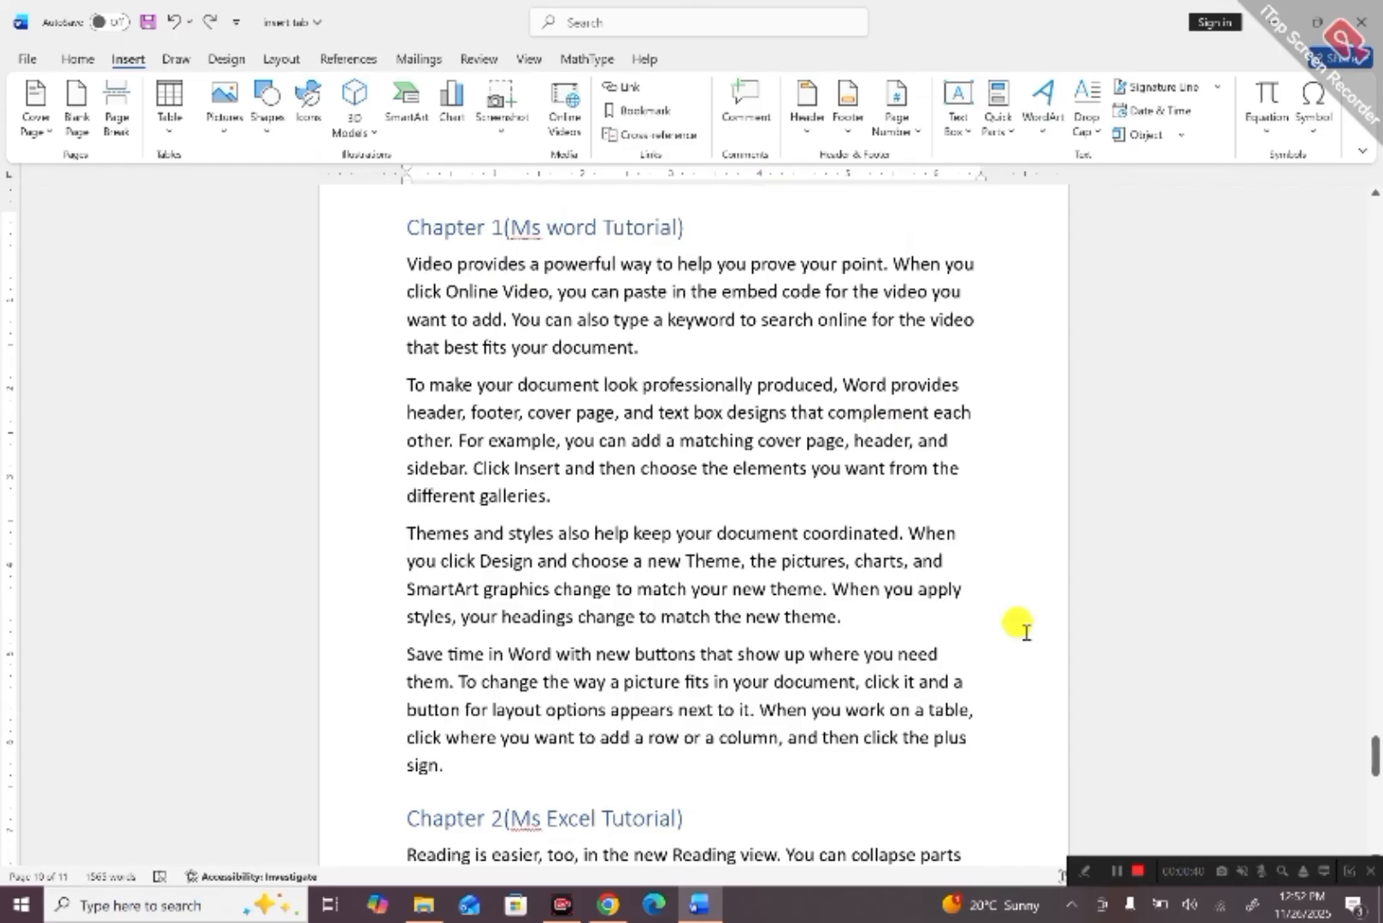
drag(1370, 757, 1370, 737)
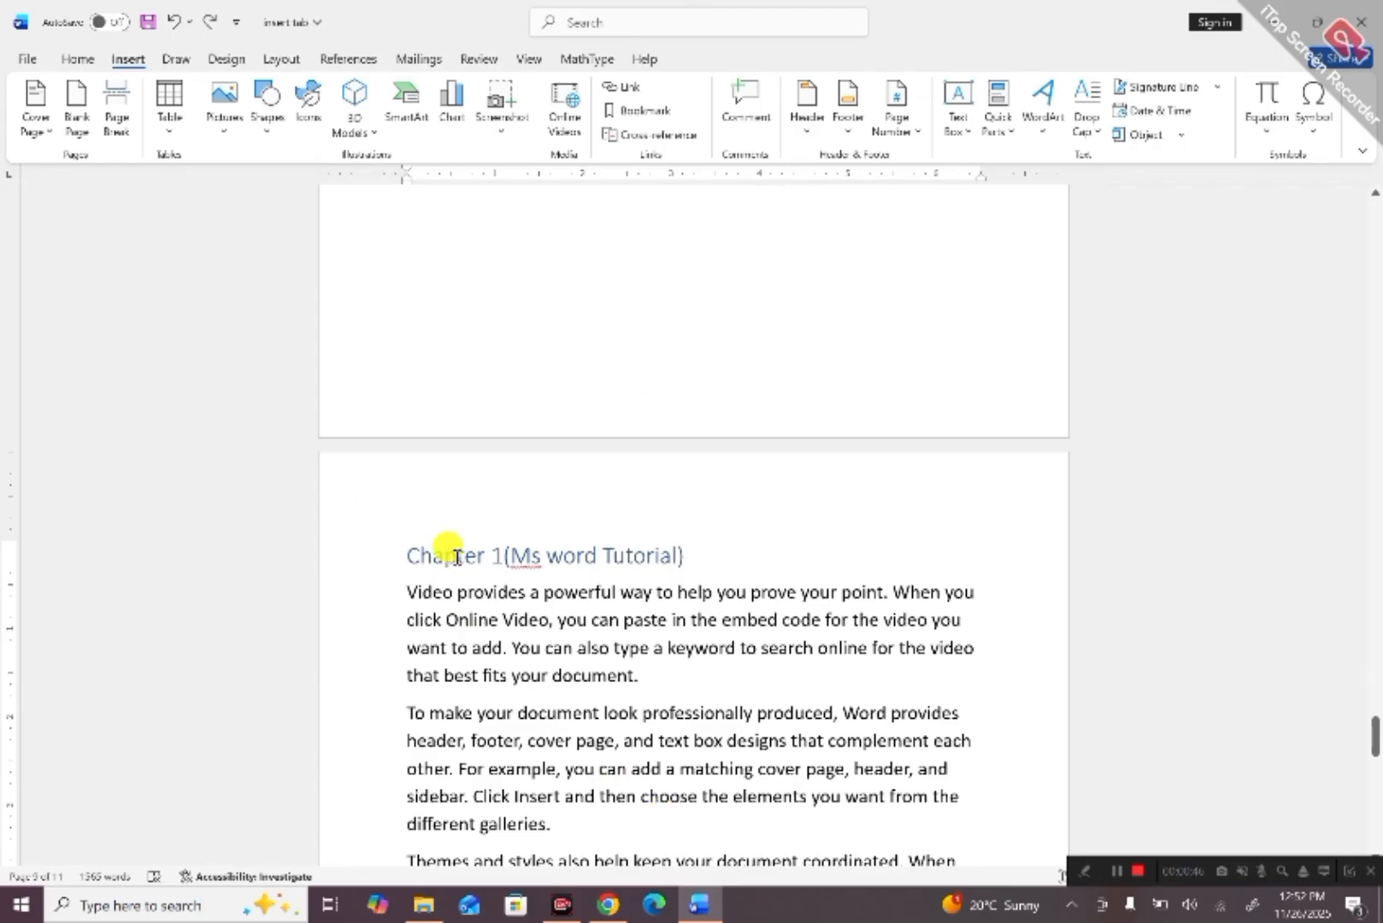
click(807, 103)
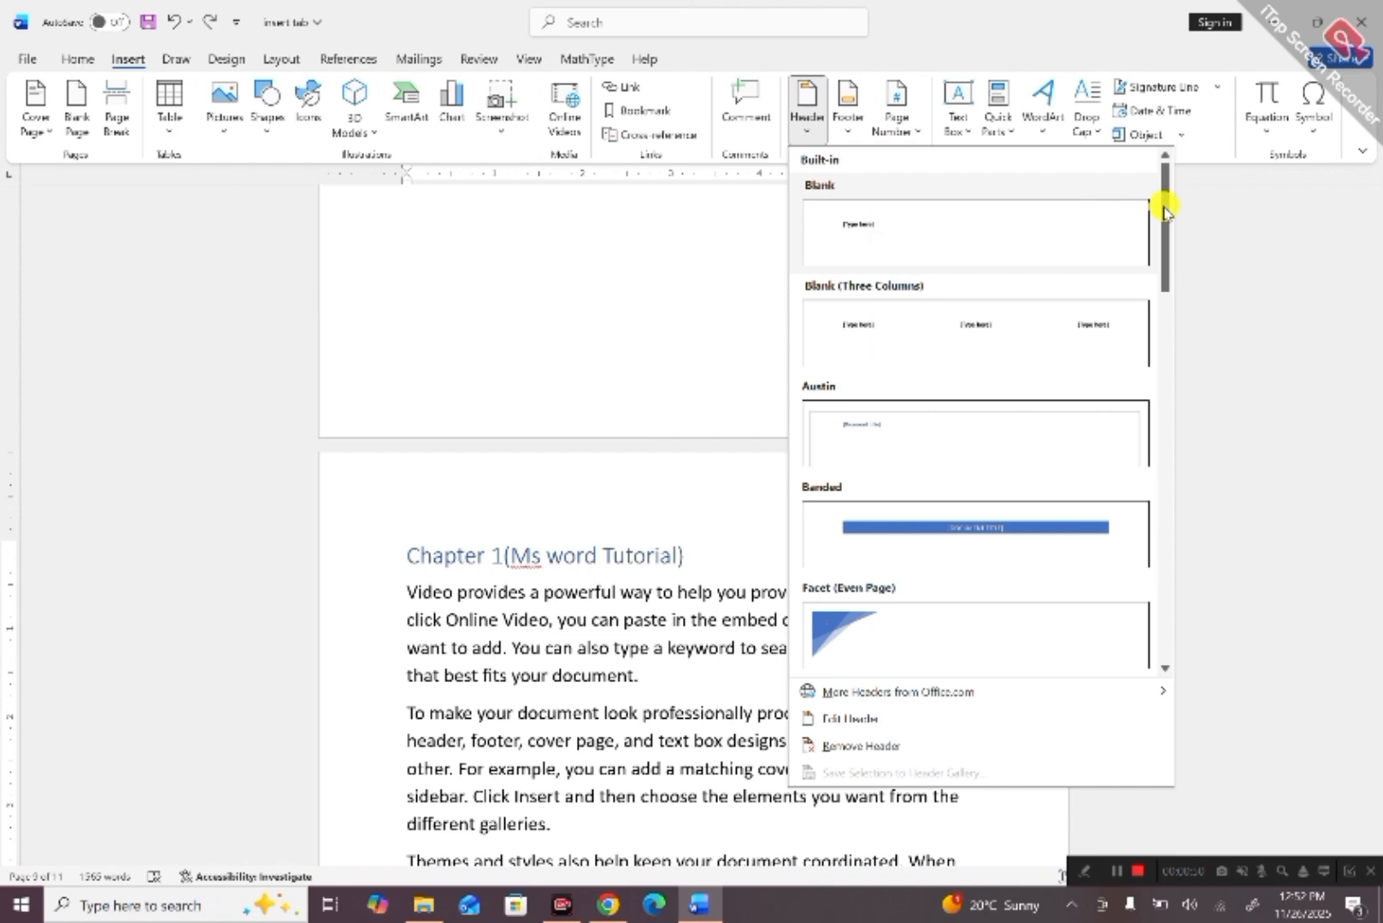
drag(1164, 205, 1150, 355)
click(982, 442)
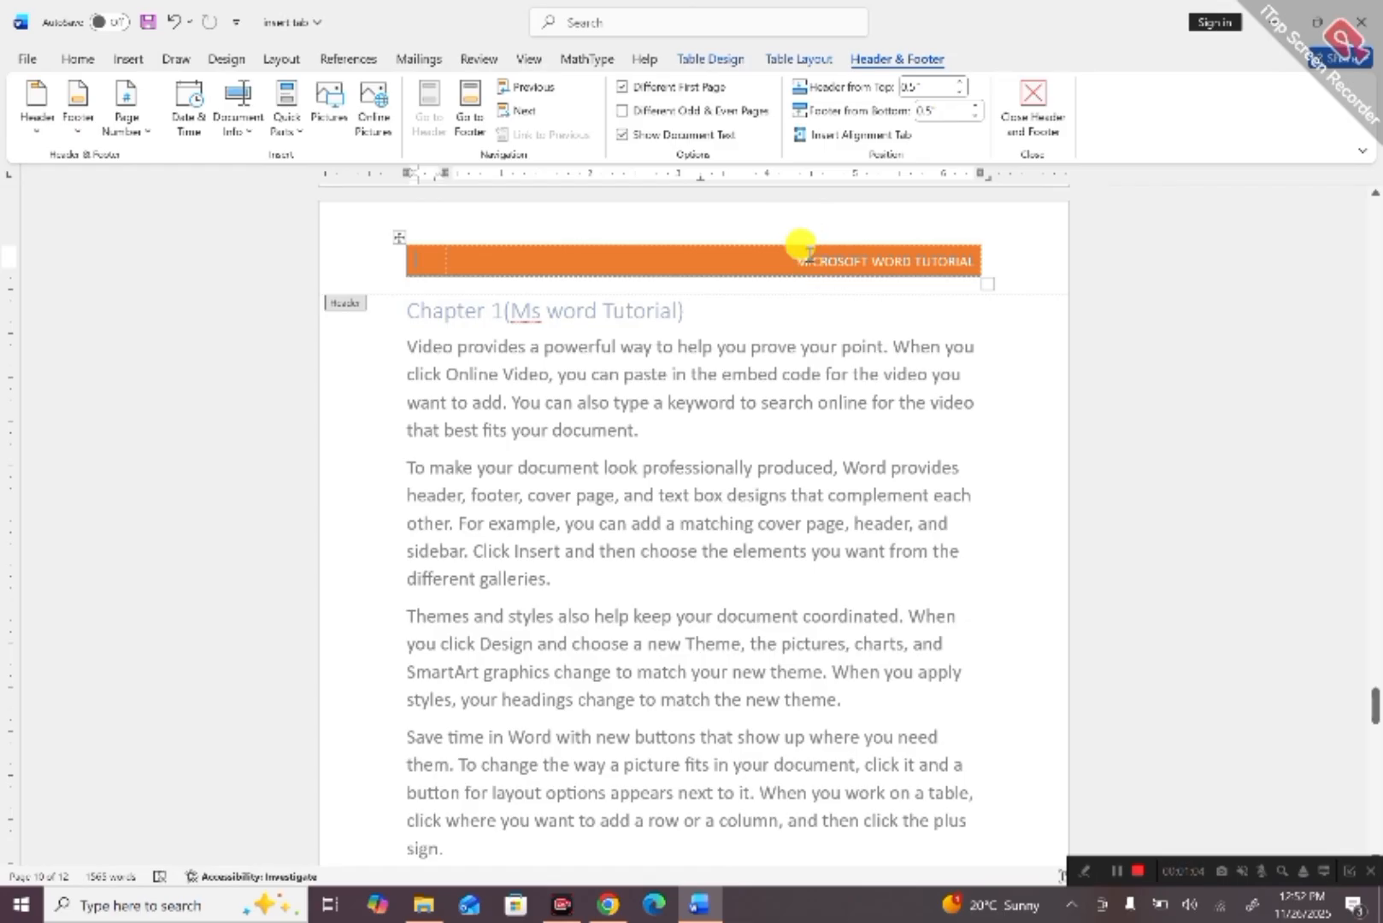
Change the title in the orange header band to "MICROSOFT WORD NOTES".
click(973, 257)
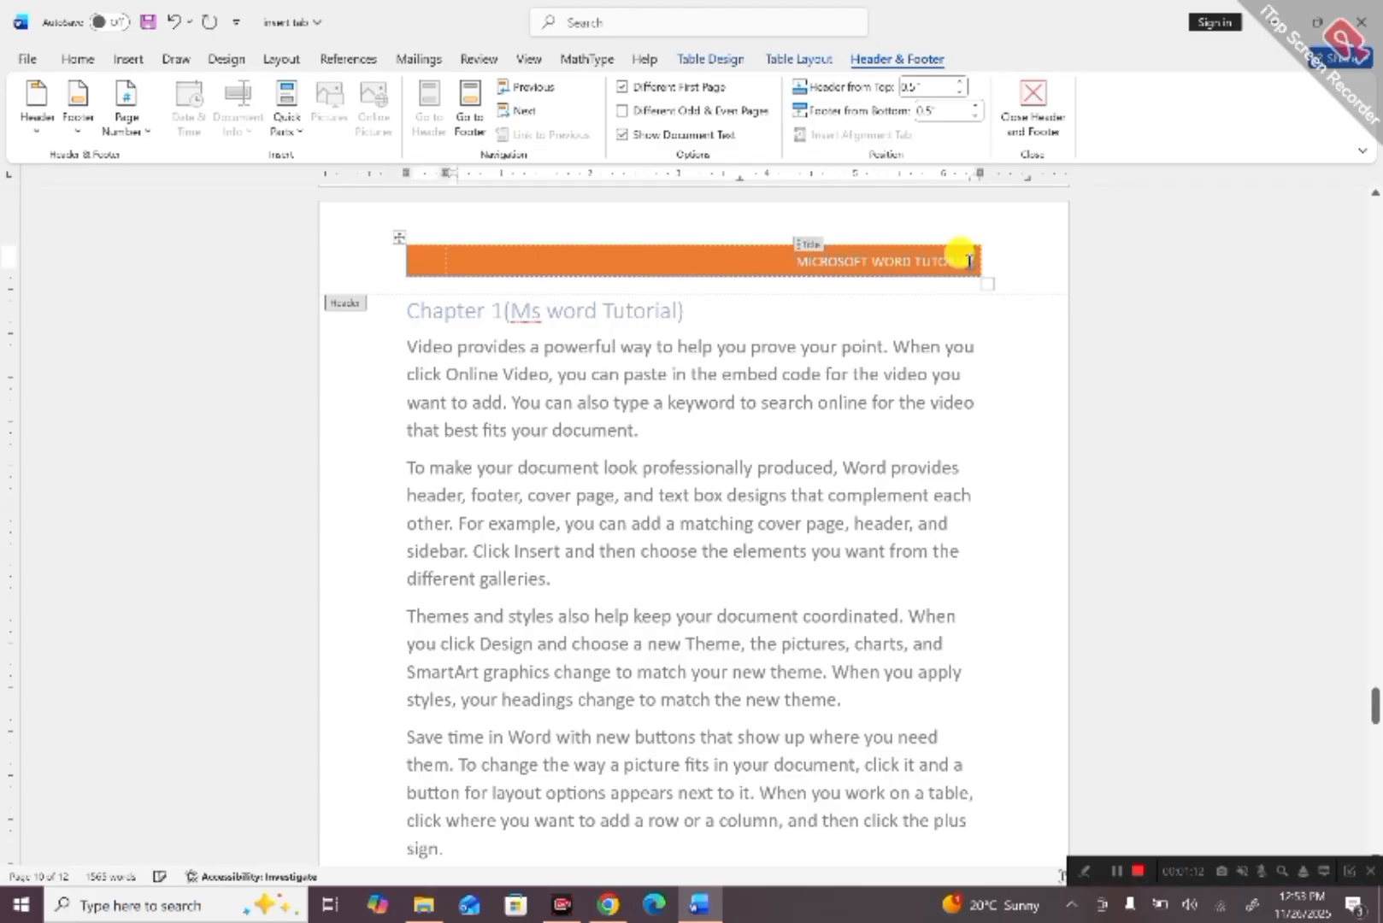
text(M!)
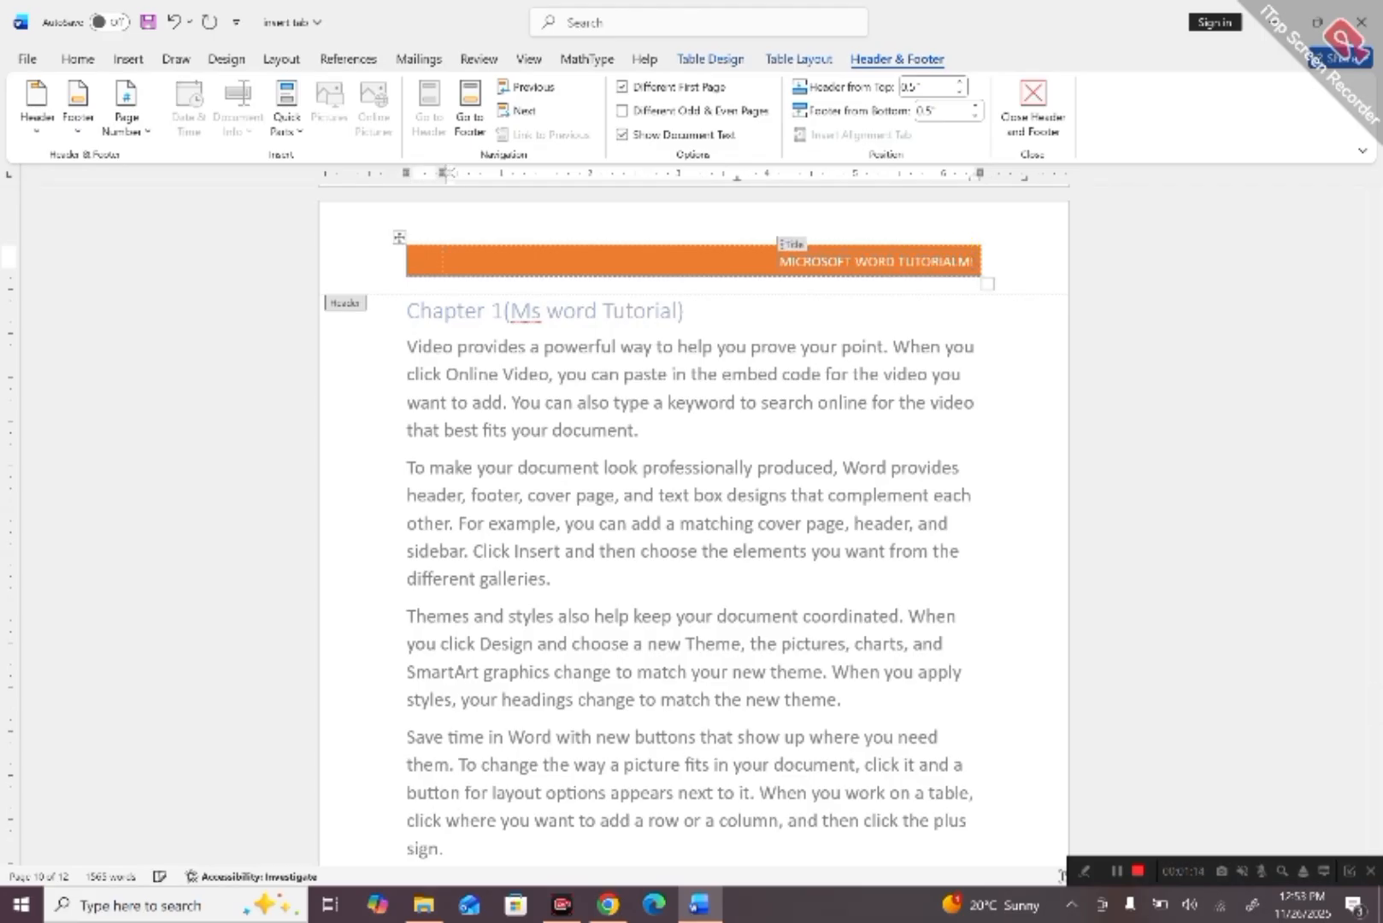
key(BackSpace)
key(BackSpace)
key(BackSpace)
key(BackSpace)
key(BackSpace)
key(BackSpace)
key(BackSpace)
key(BackSpace)
key(BackSpace)
key(BackSpace)
key(BackSpace)
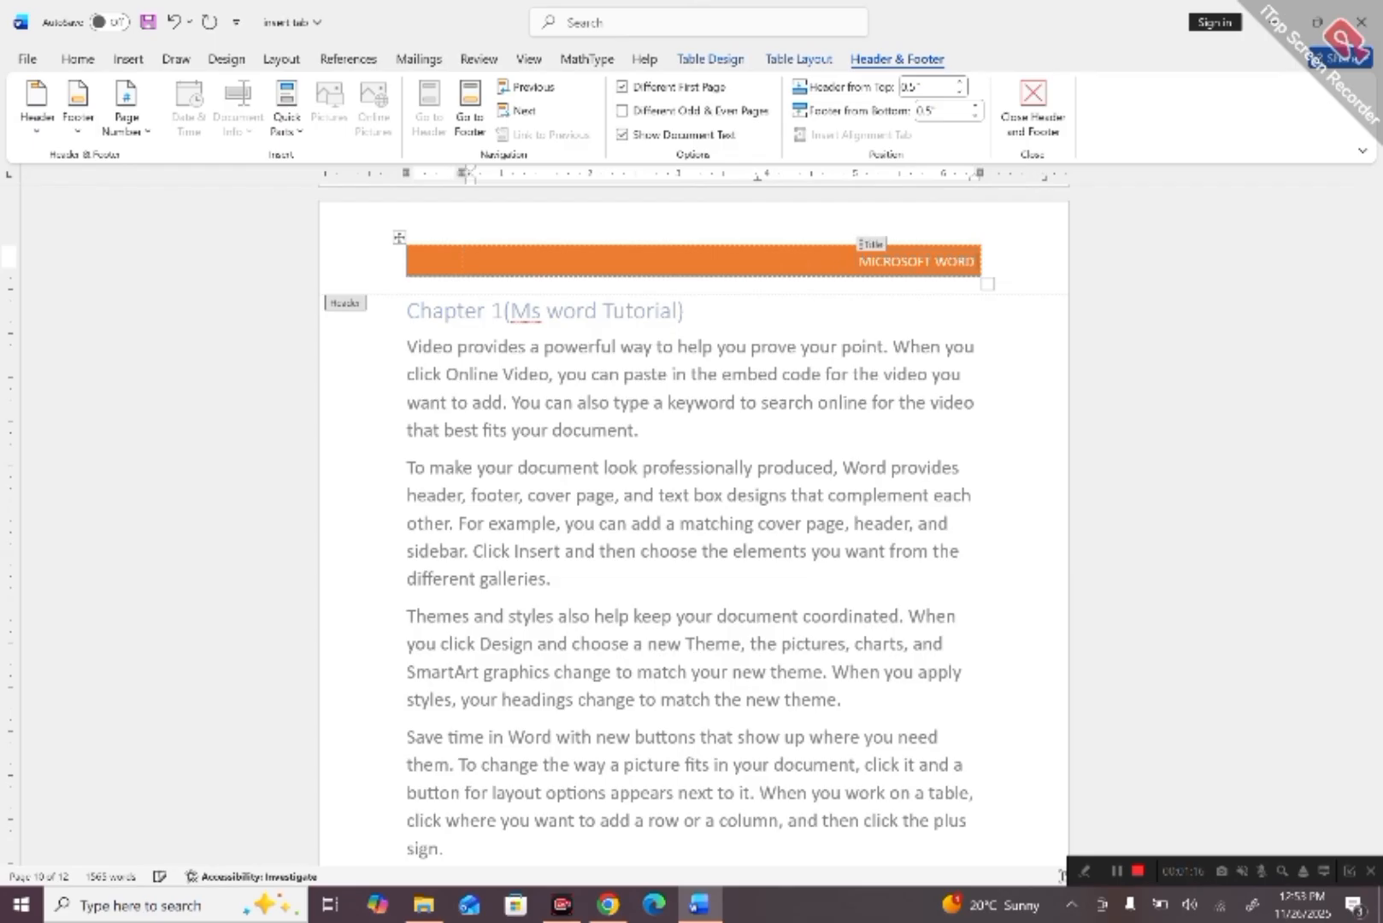
text(NOTES)
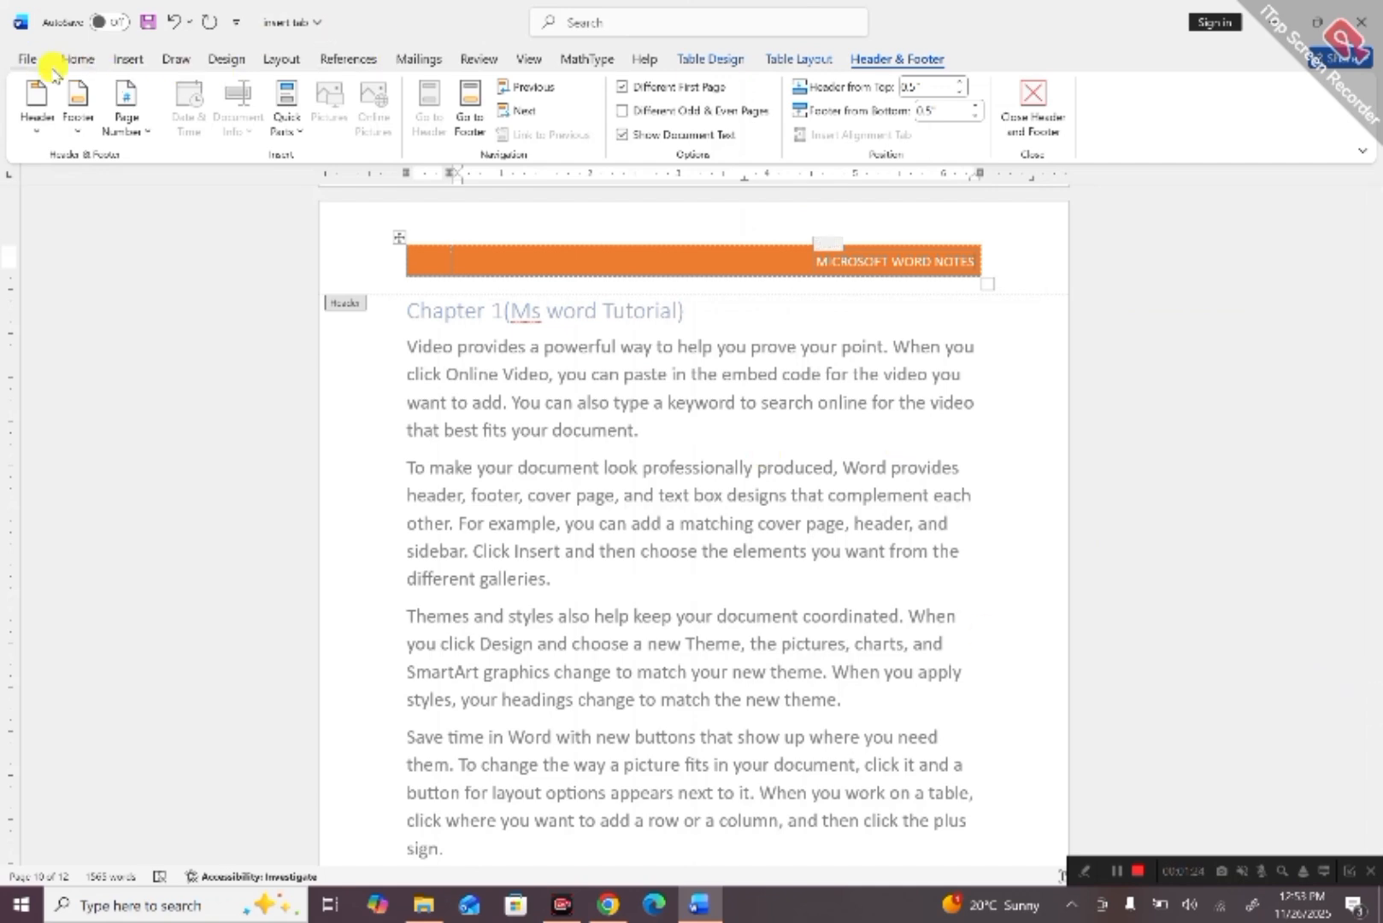
Browse the built-in footer designs and insert the Blank (Three Columns) footer.
click(75, 100)
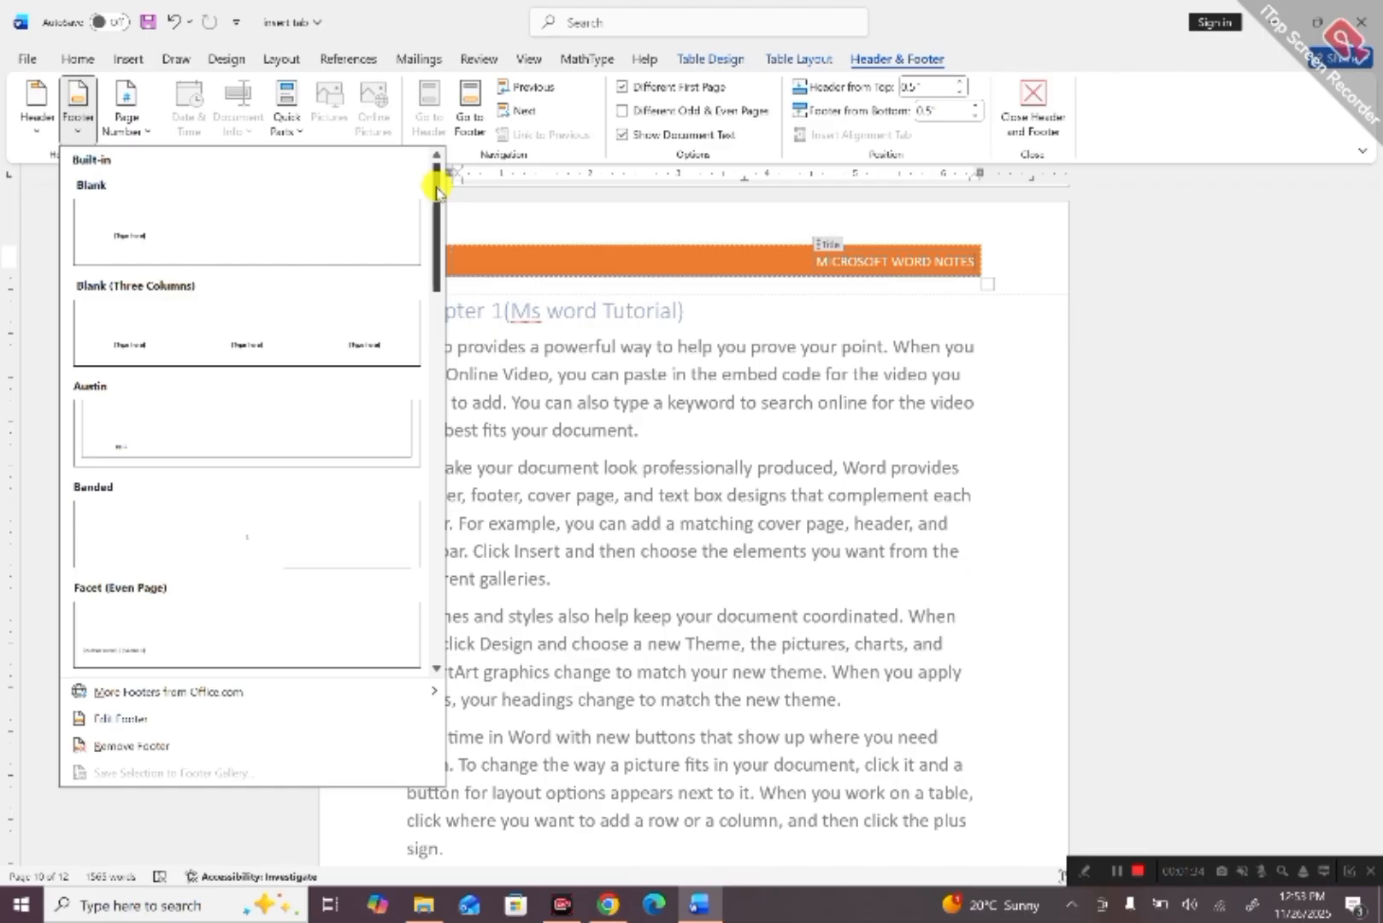
drag(436, 193, 456, 253)
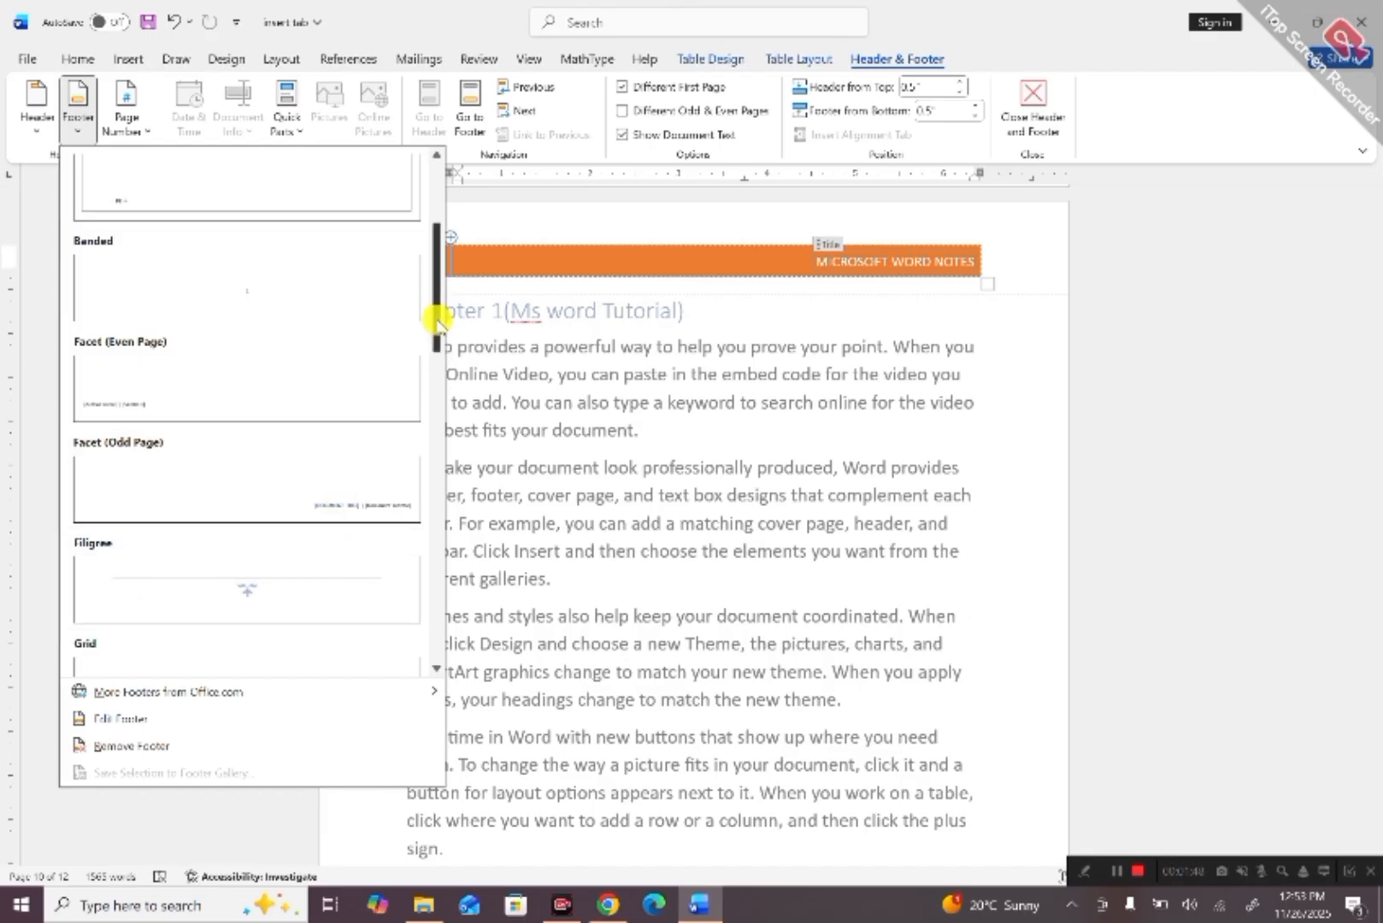
drag(438, 322, 410, 253)
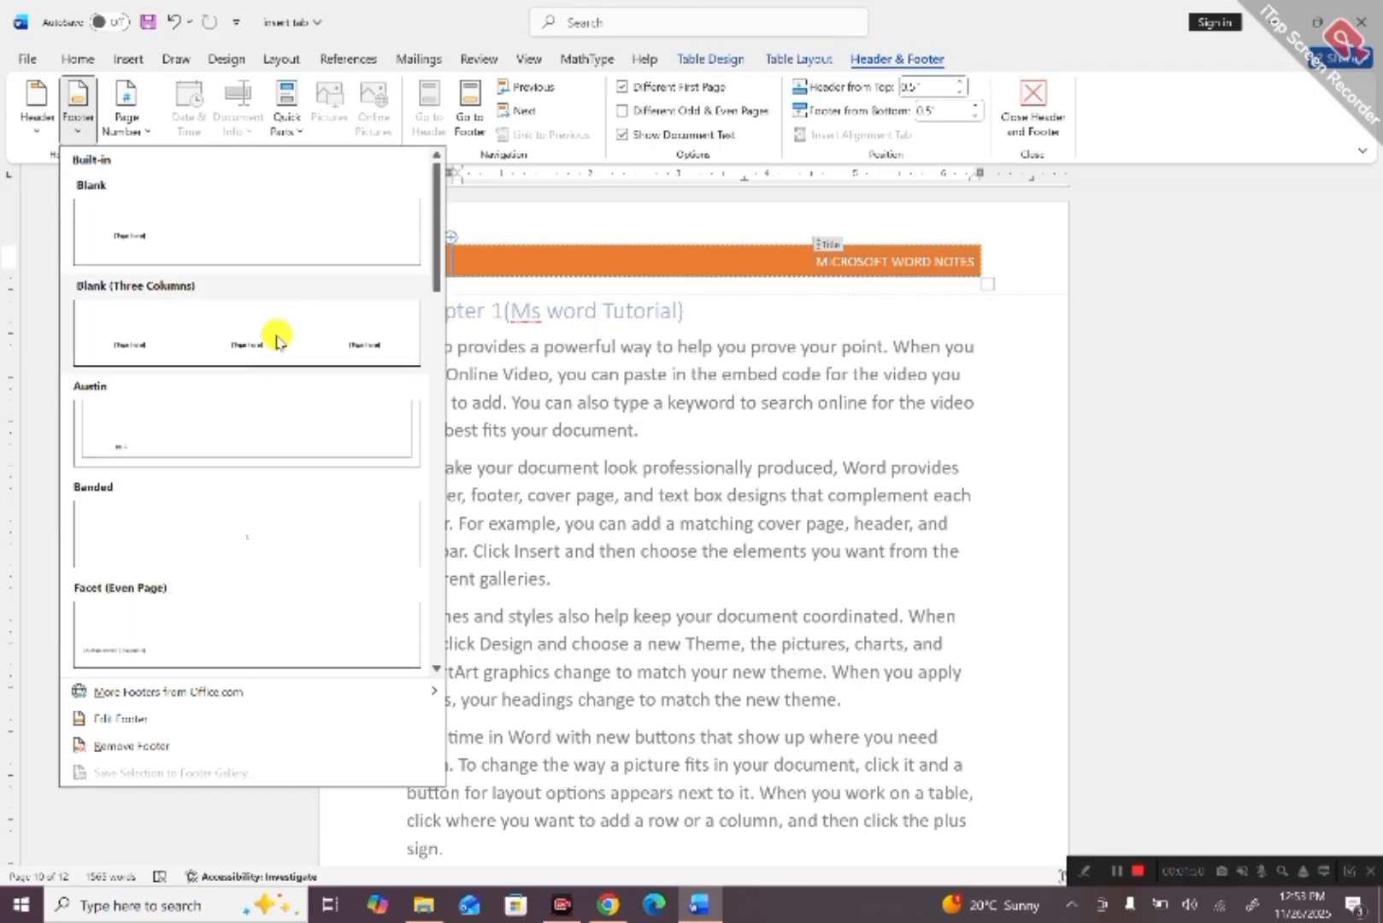
click(278, 340)
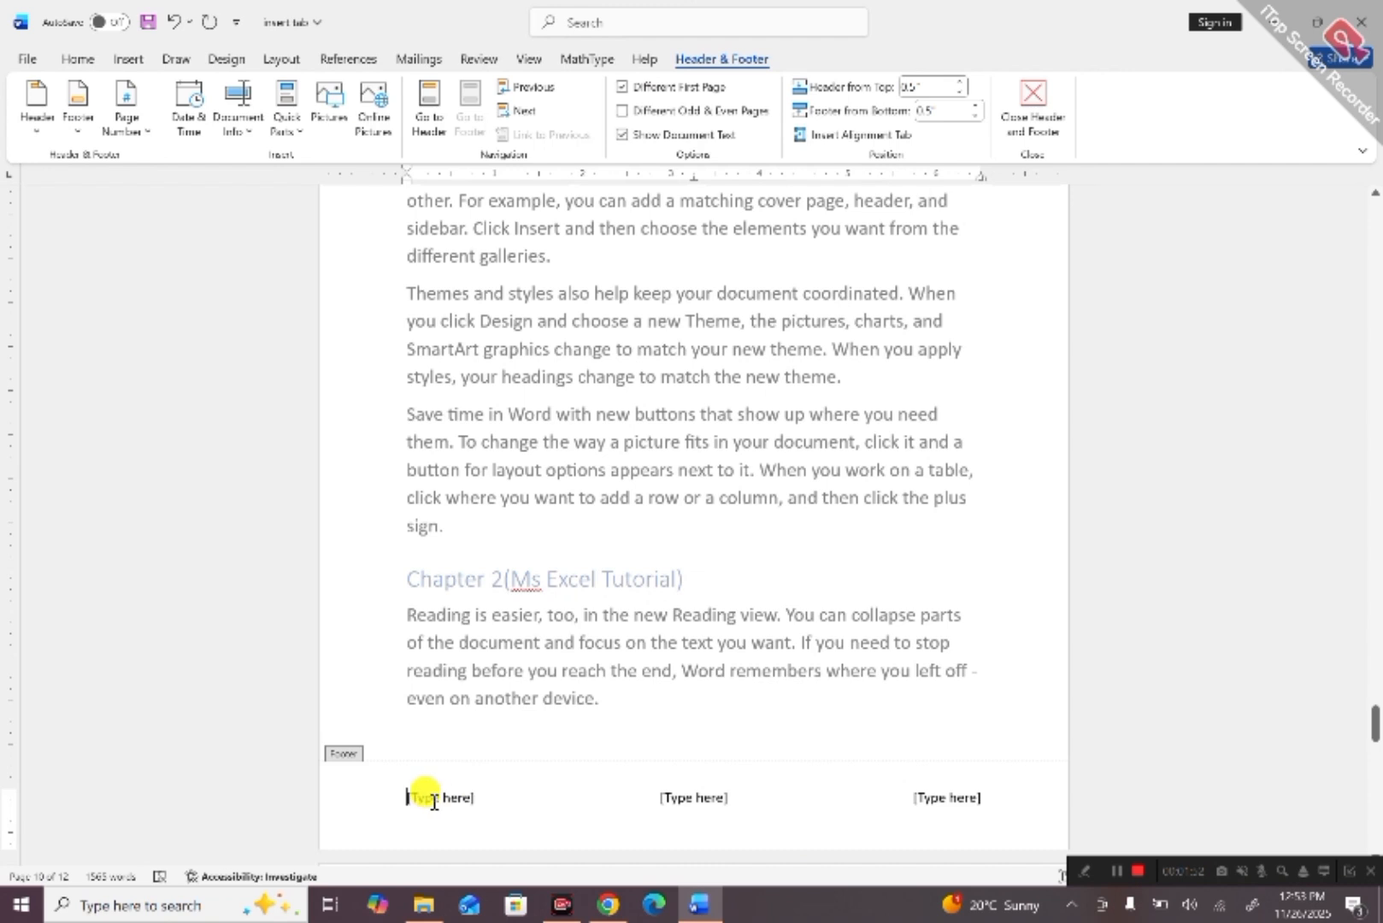
Replace the first footer placeholder with the document's Author field.
click(435, 804)
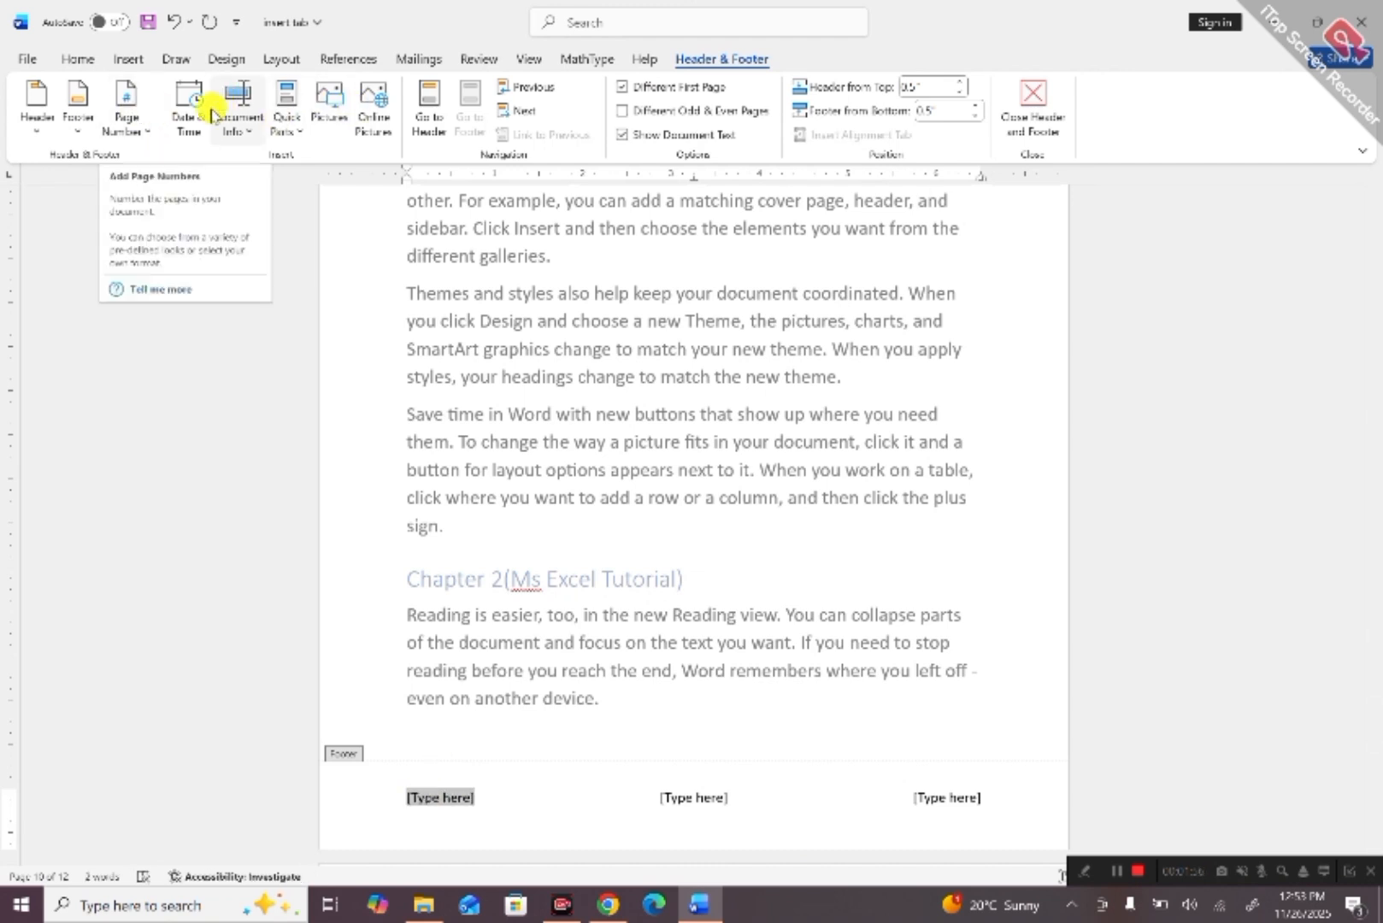
click(240, 116)
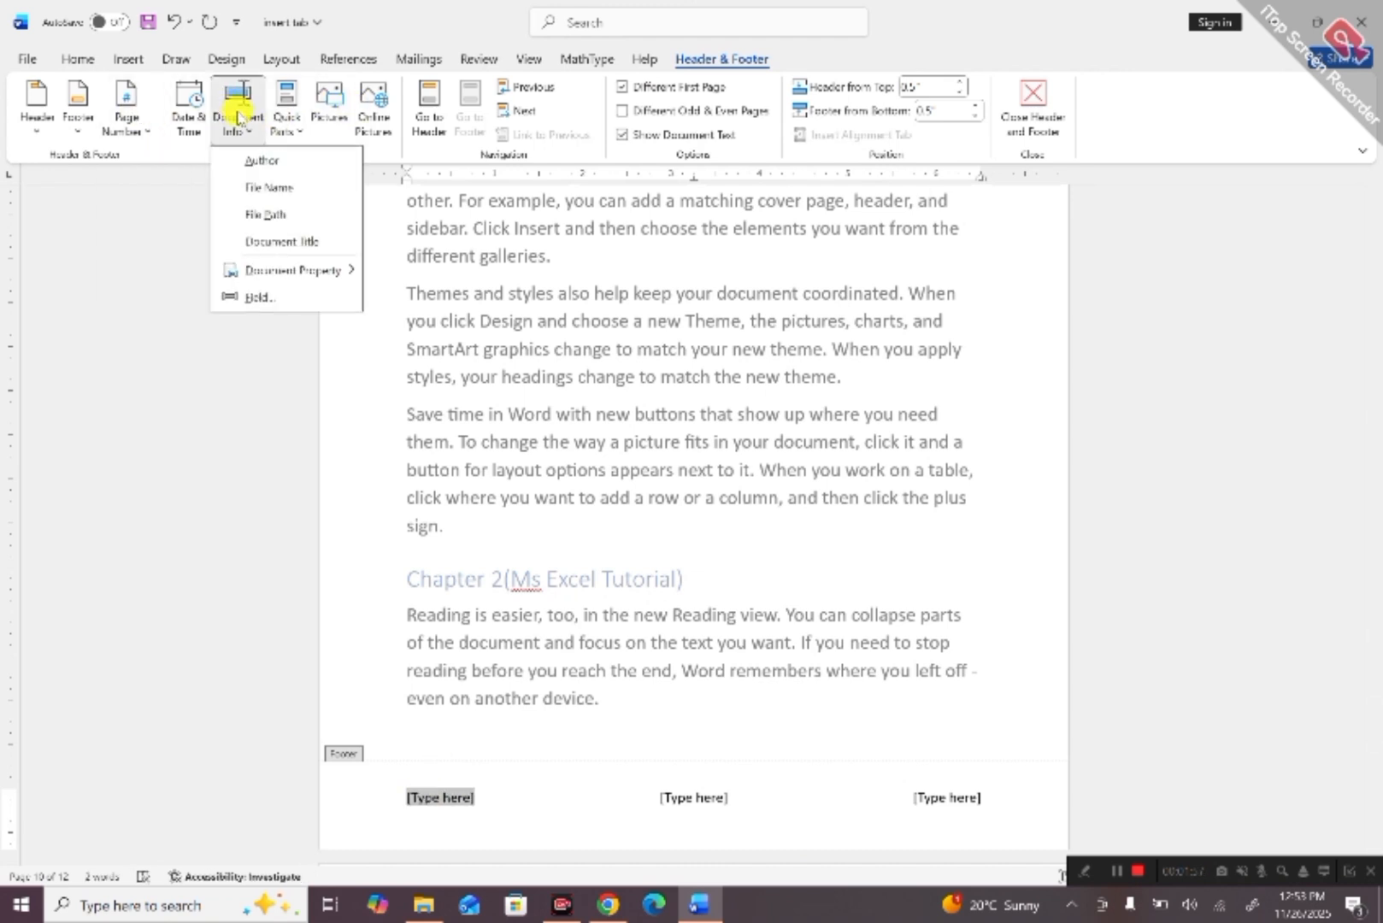
click(261, 161)
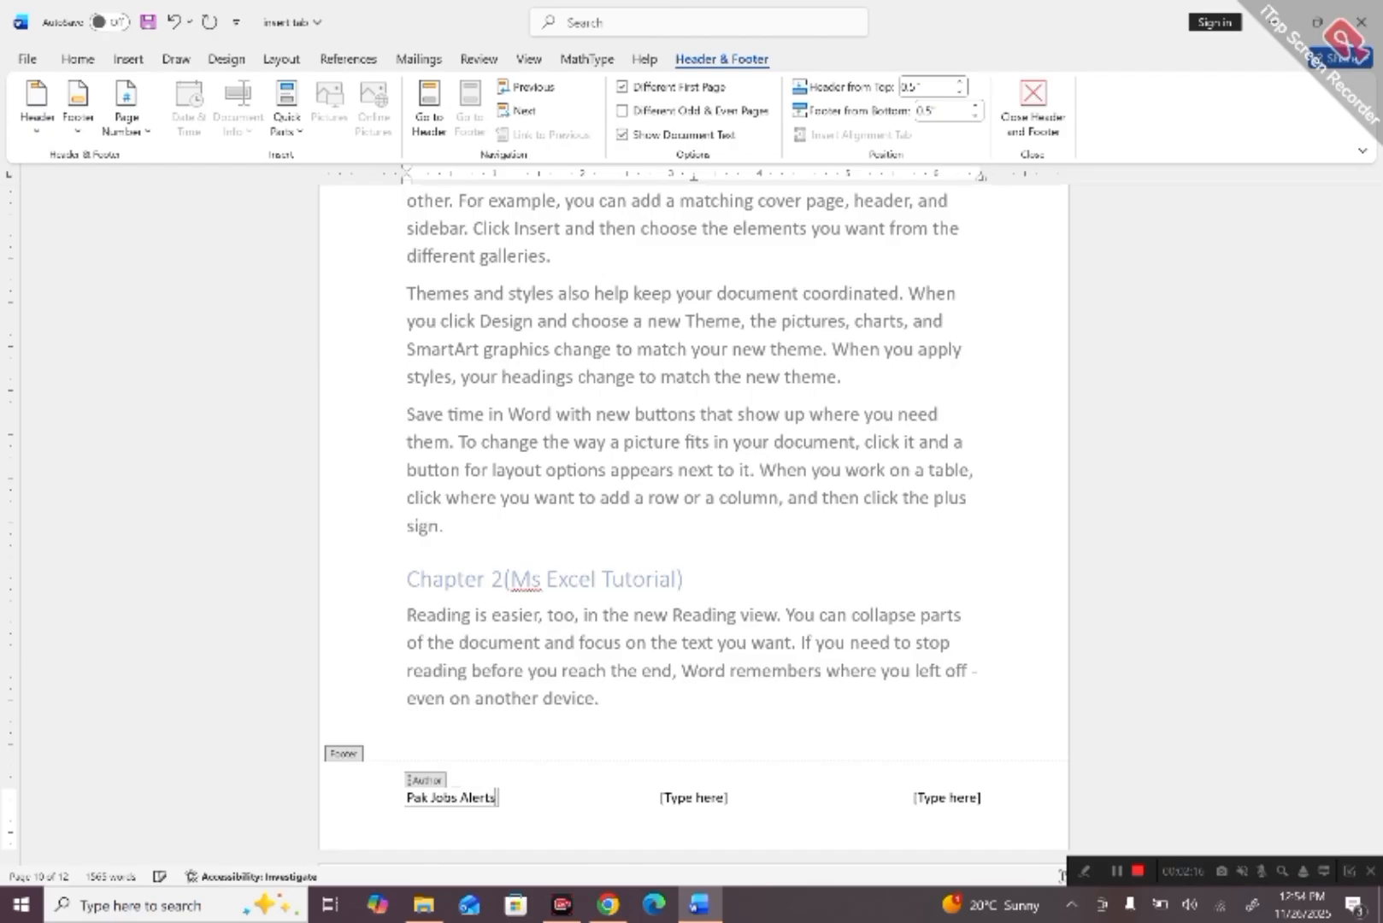
Replace the middle footer placeholder with a page number at the current position in the Accent Bar 2 style.
click(693, 795)
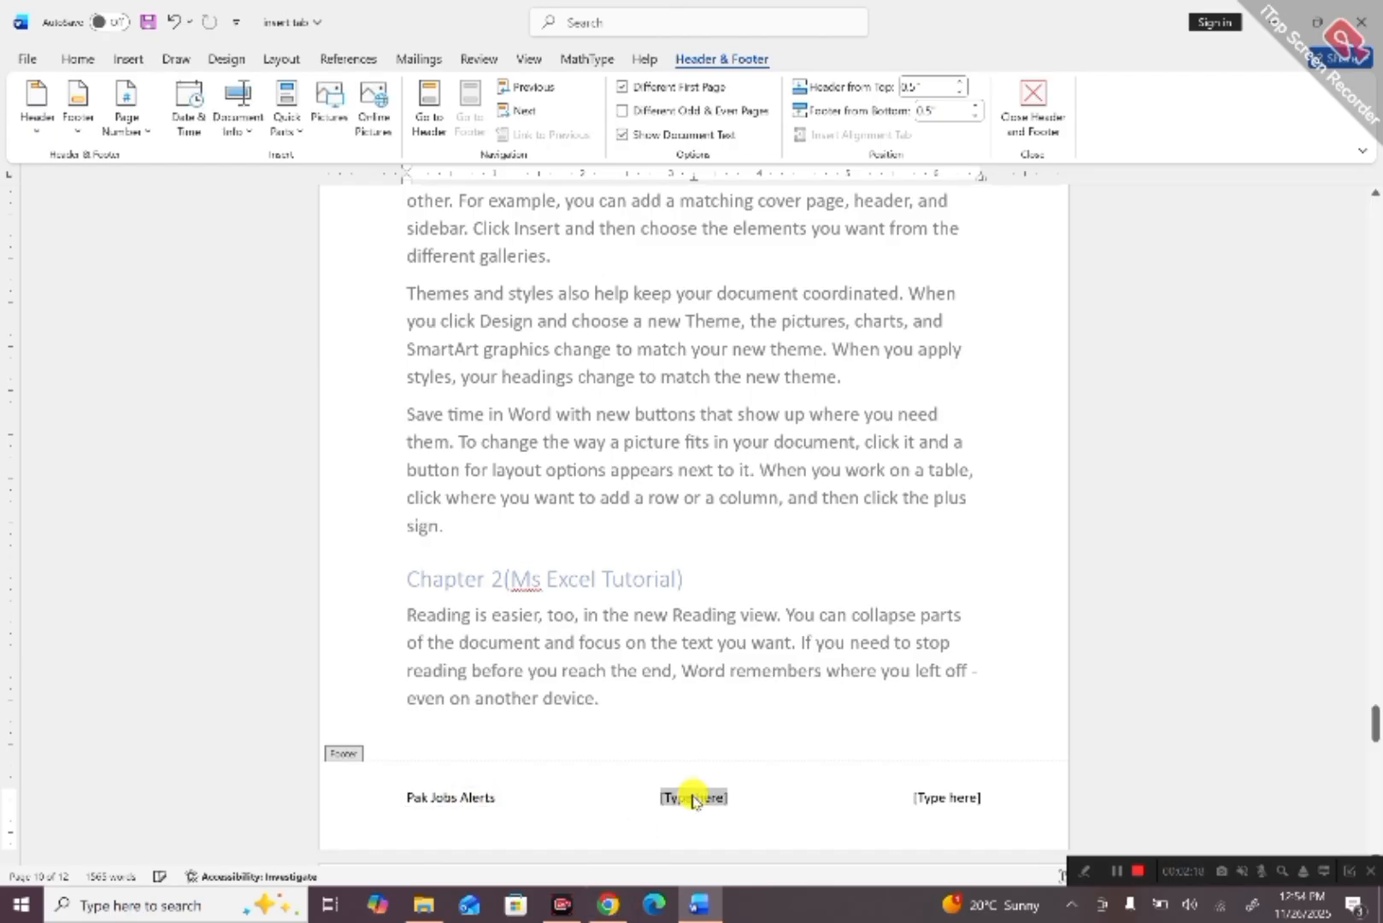
click(146, 128)
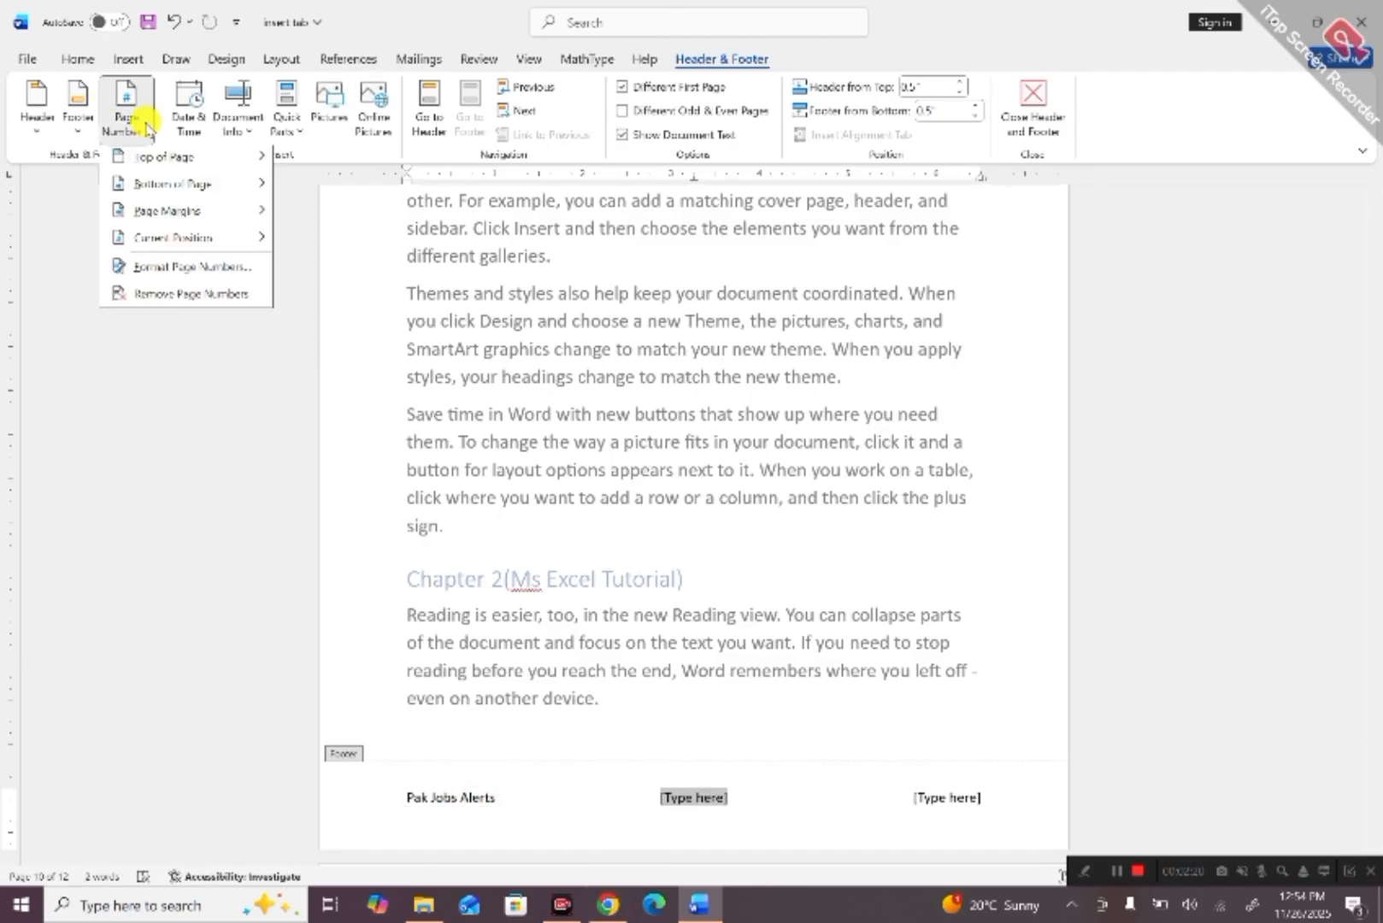
mouse_move(213, 170)
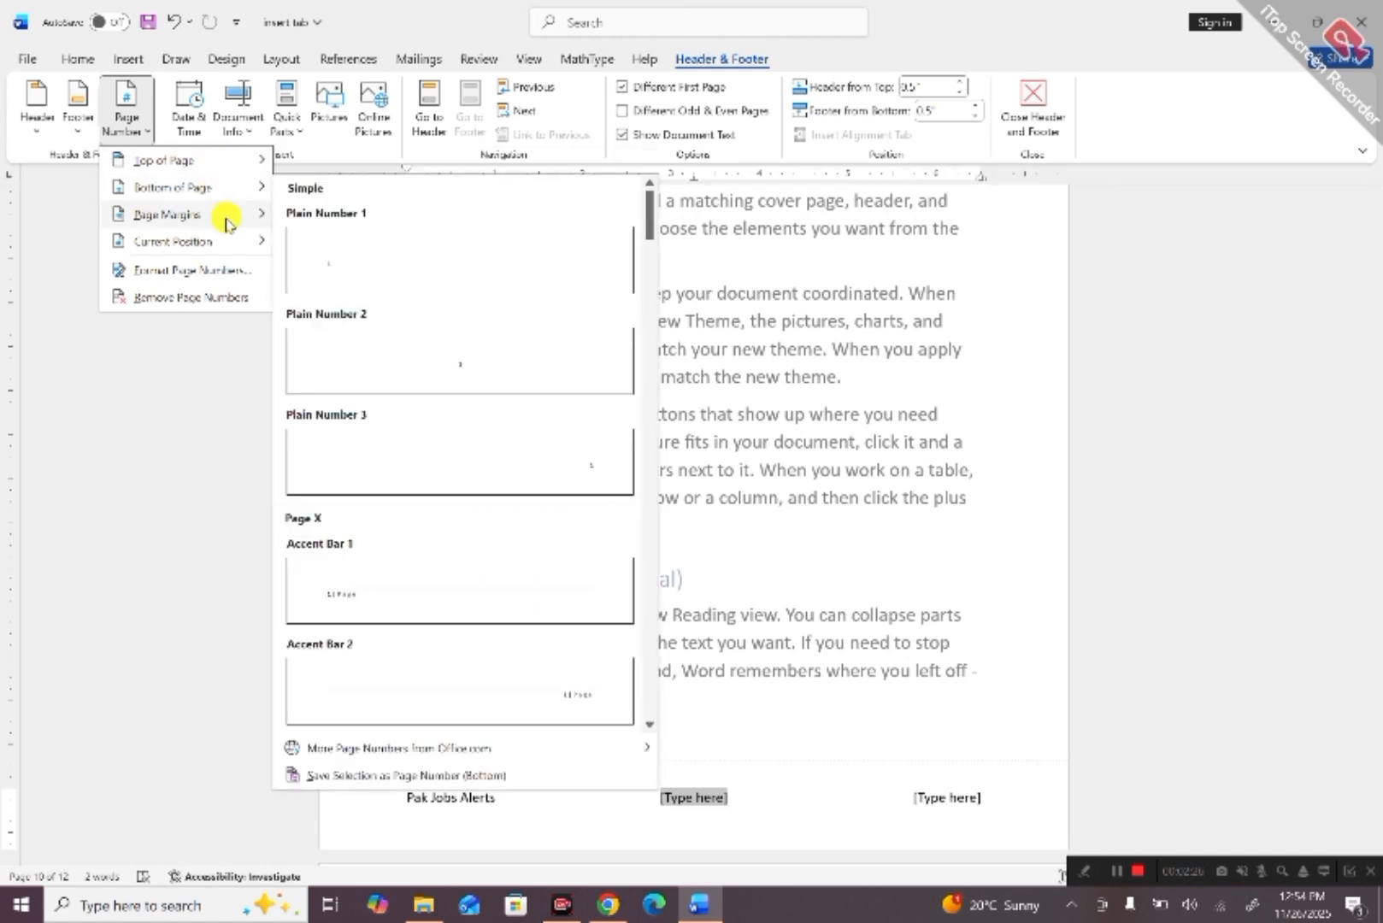
mouse_move(233, 244)
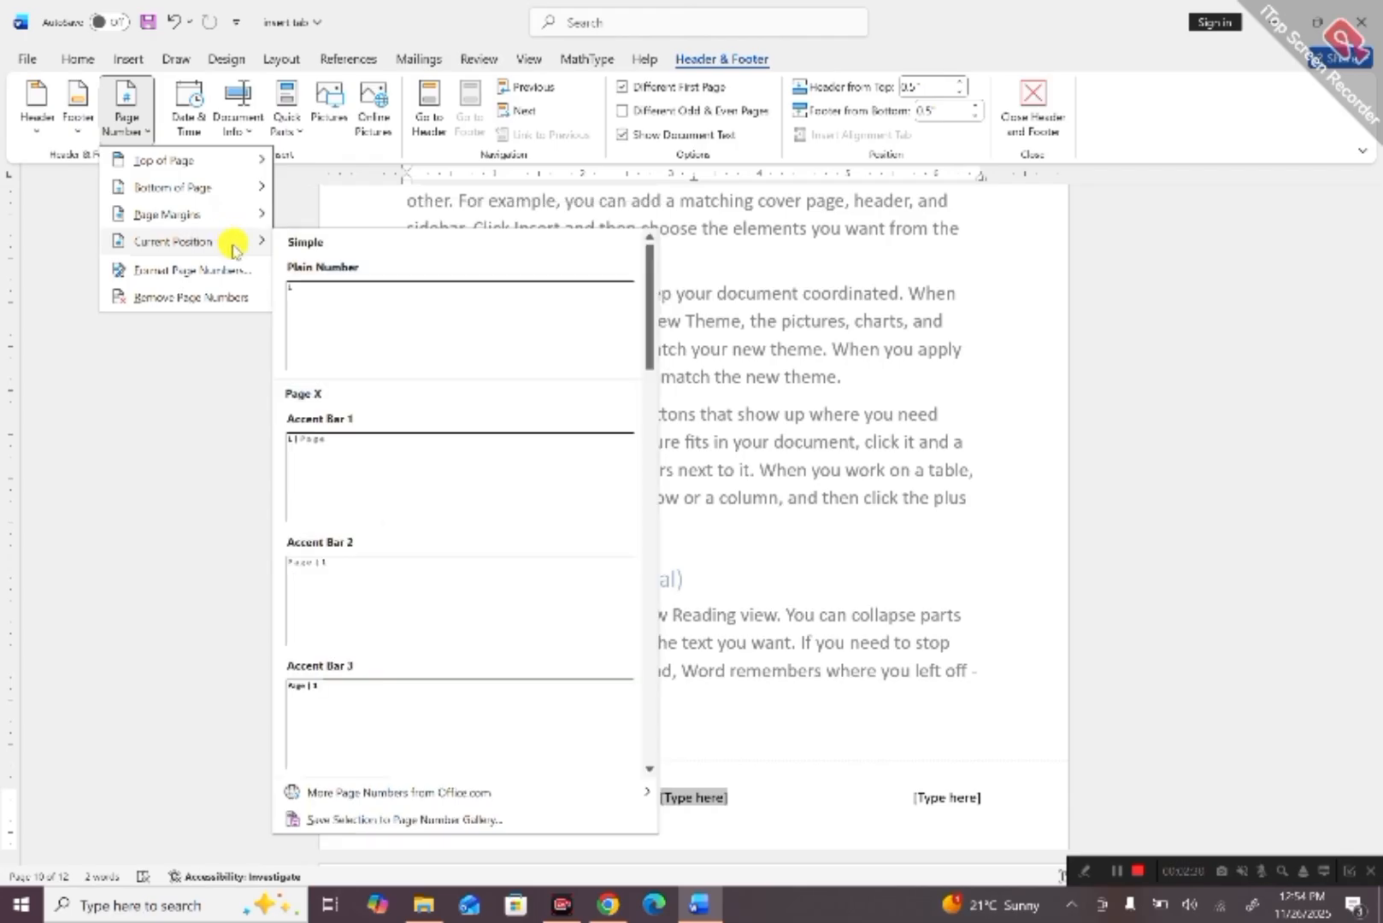
click(323, 560)
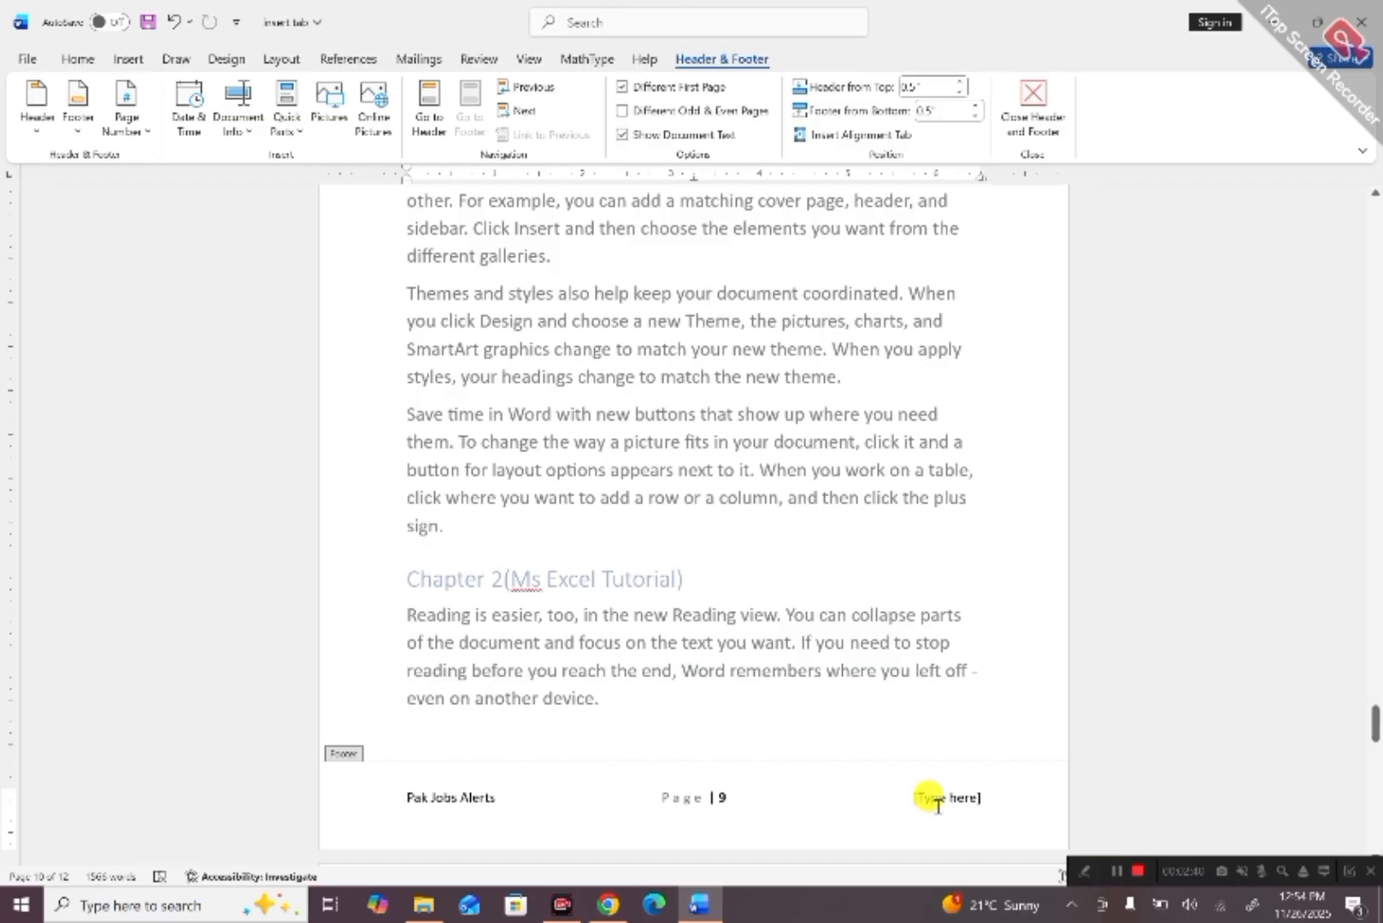
Replace the last footer placeholder with the date in the "November 26, 2025" format and close header and footer editing.
click(938, 799)
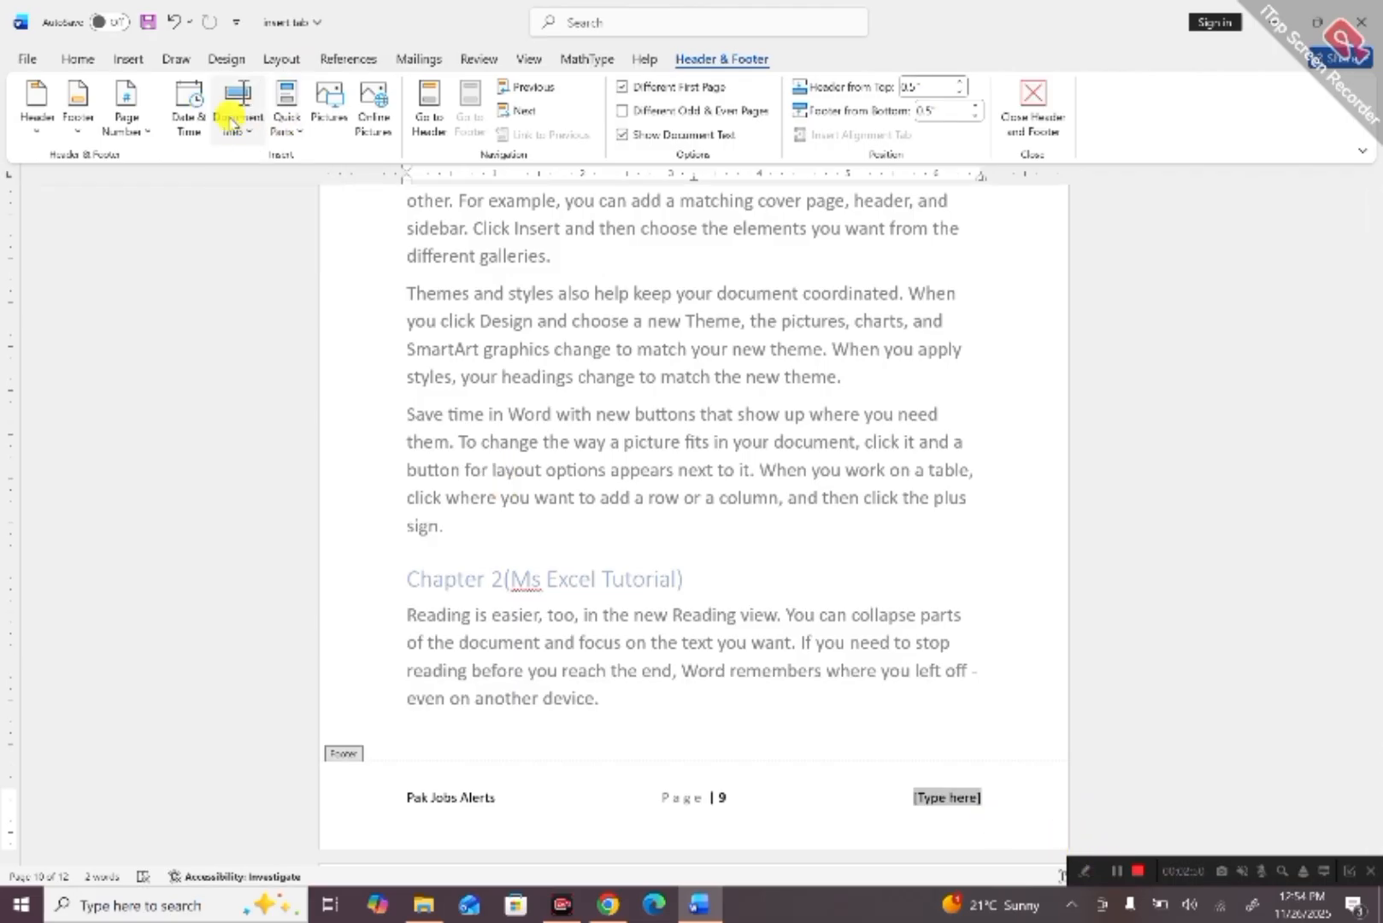
click(189, 115)
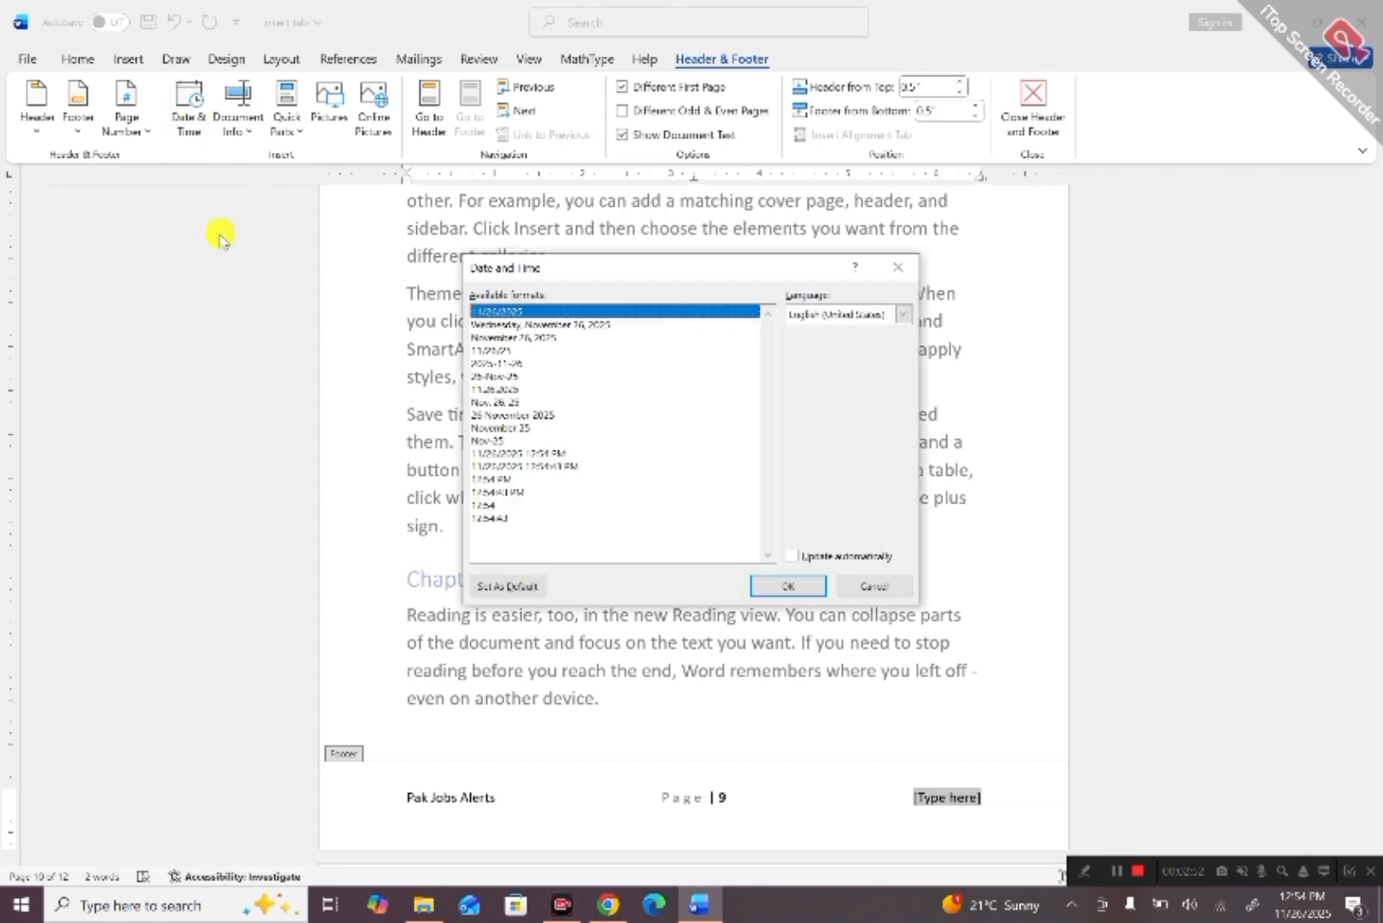
click(492, 338)
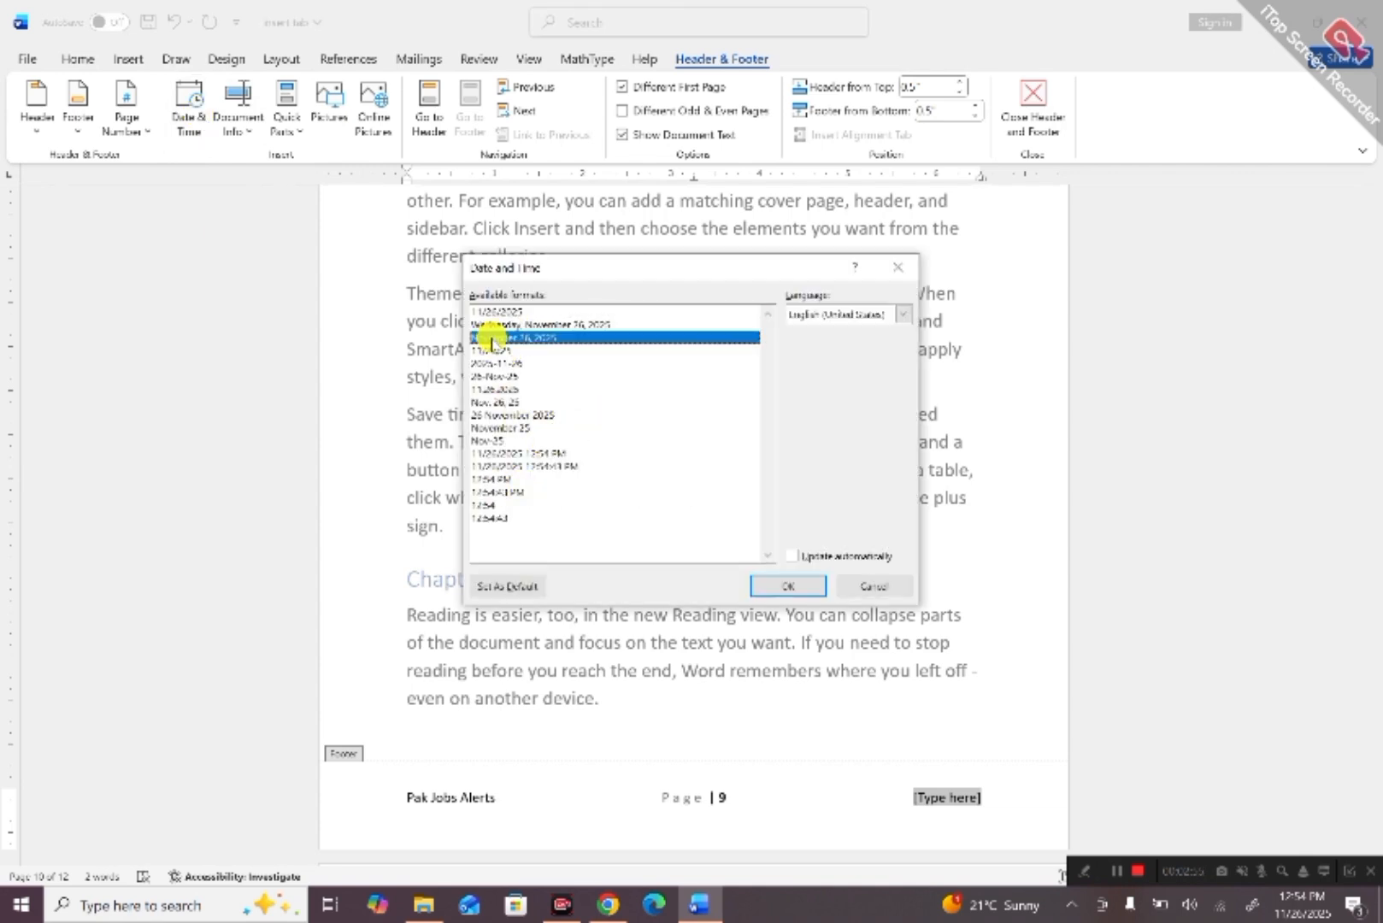
click(767, 584)
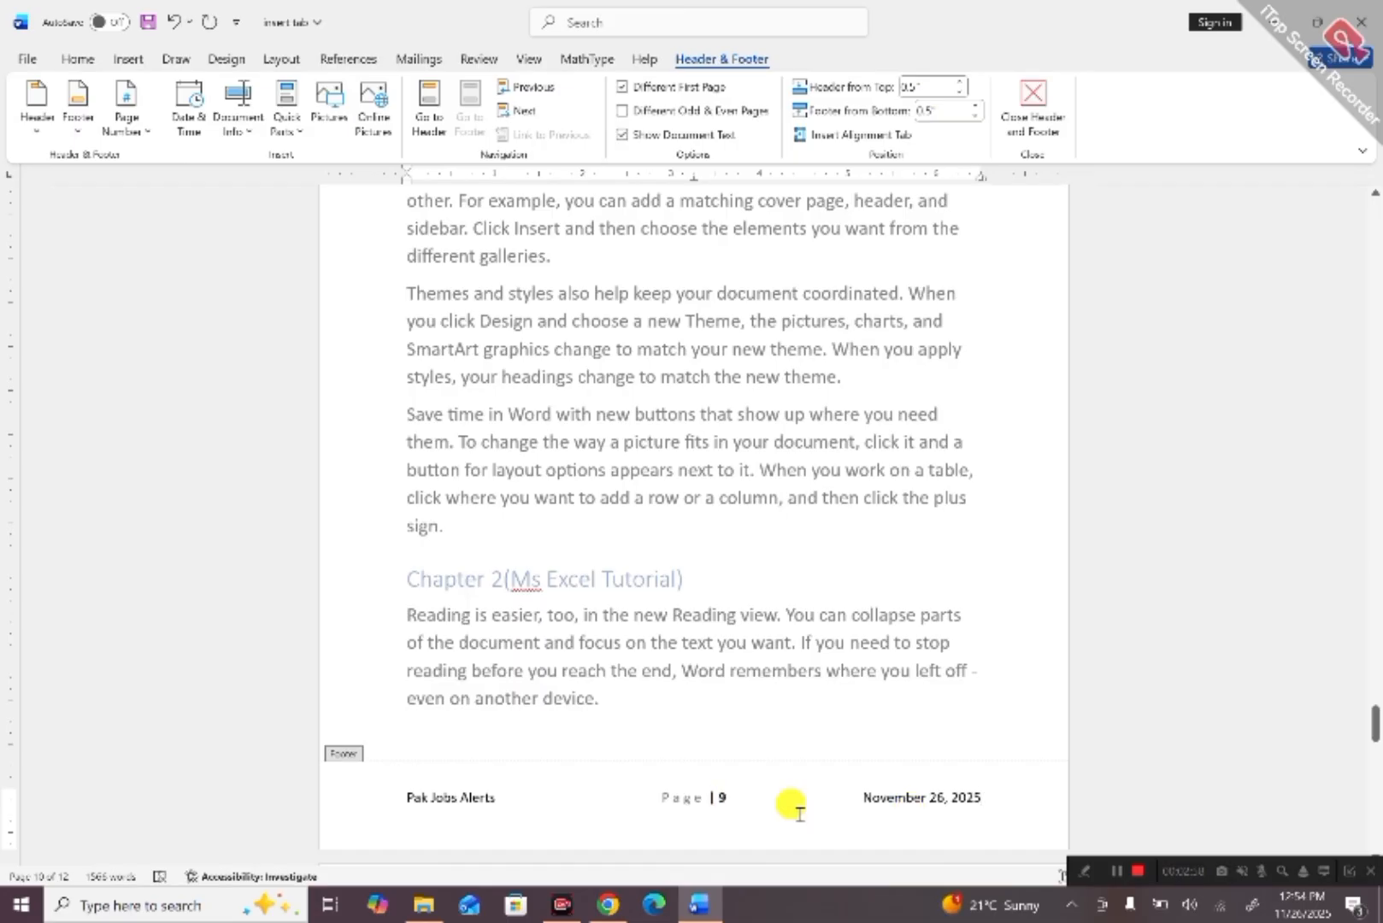
scroll(1353, 619, up, 10)
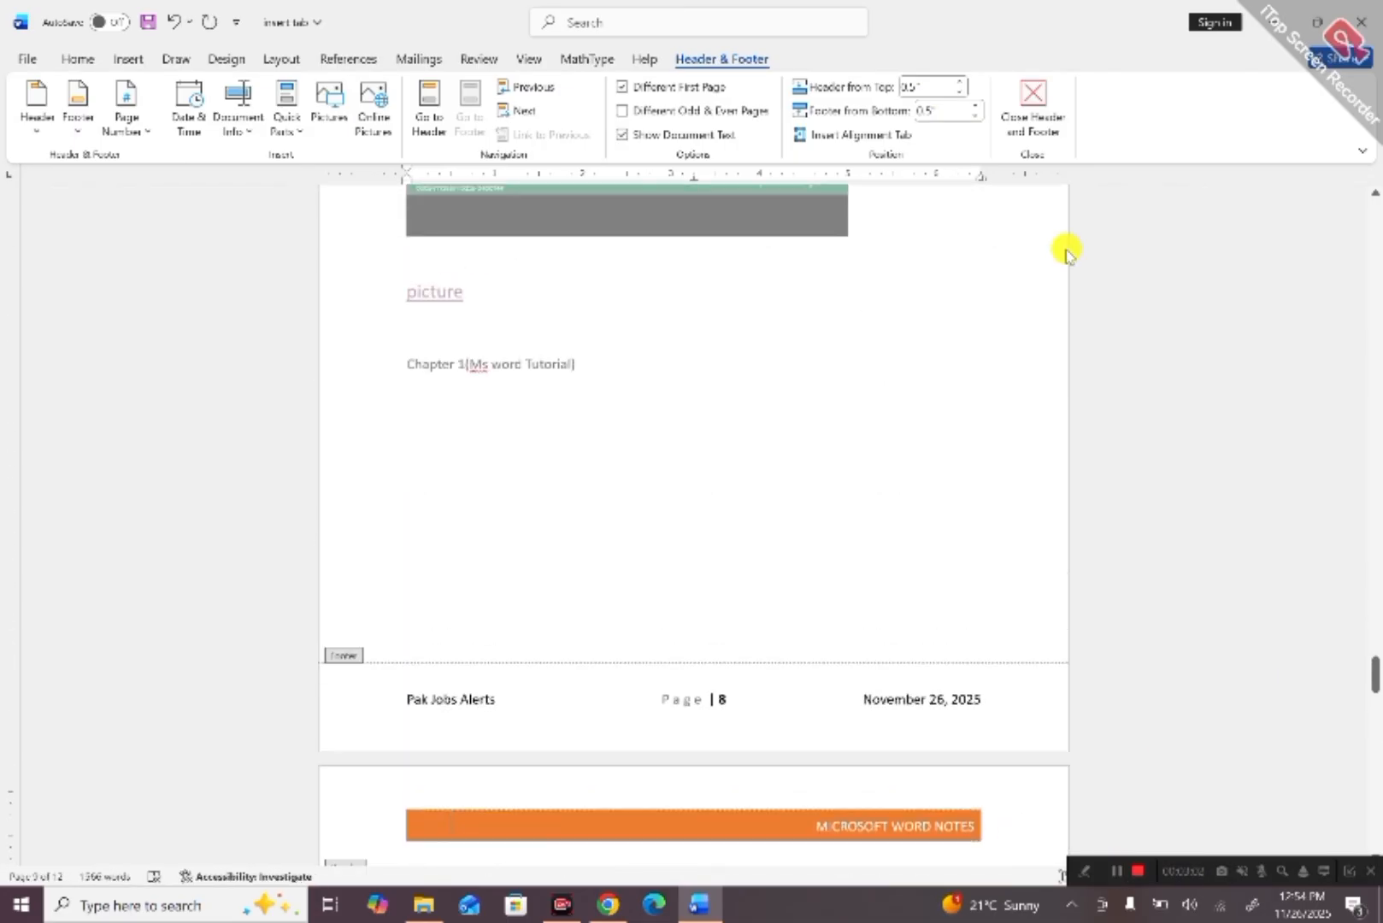
click(1041, 122)
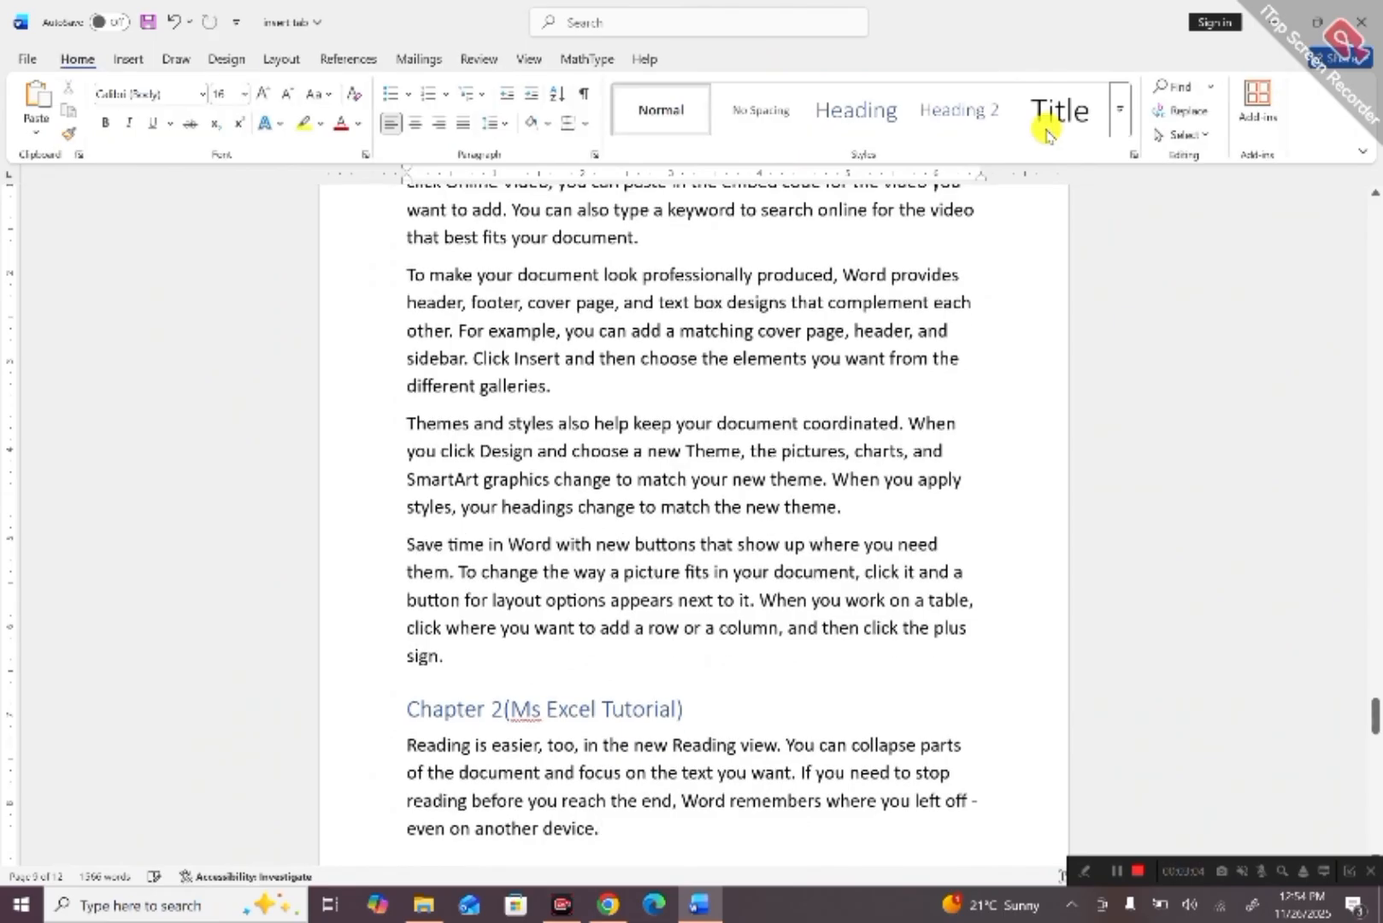
On the empty last page, insert the built-in Retrospect Quote text box and move it up to just below the header band.
scroll(1048, 135, up, 5)
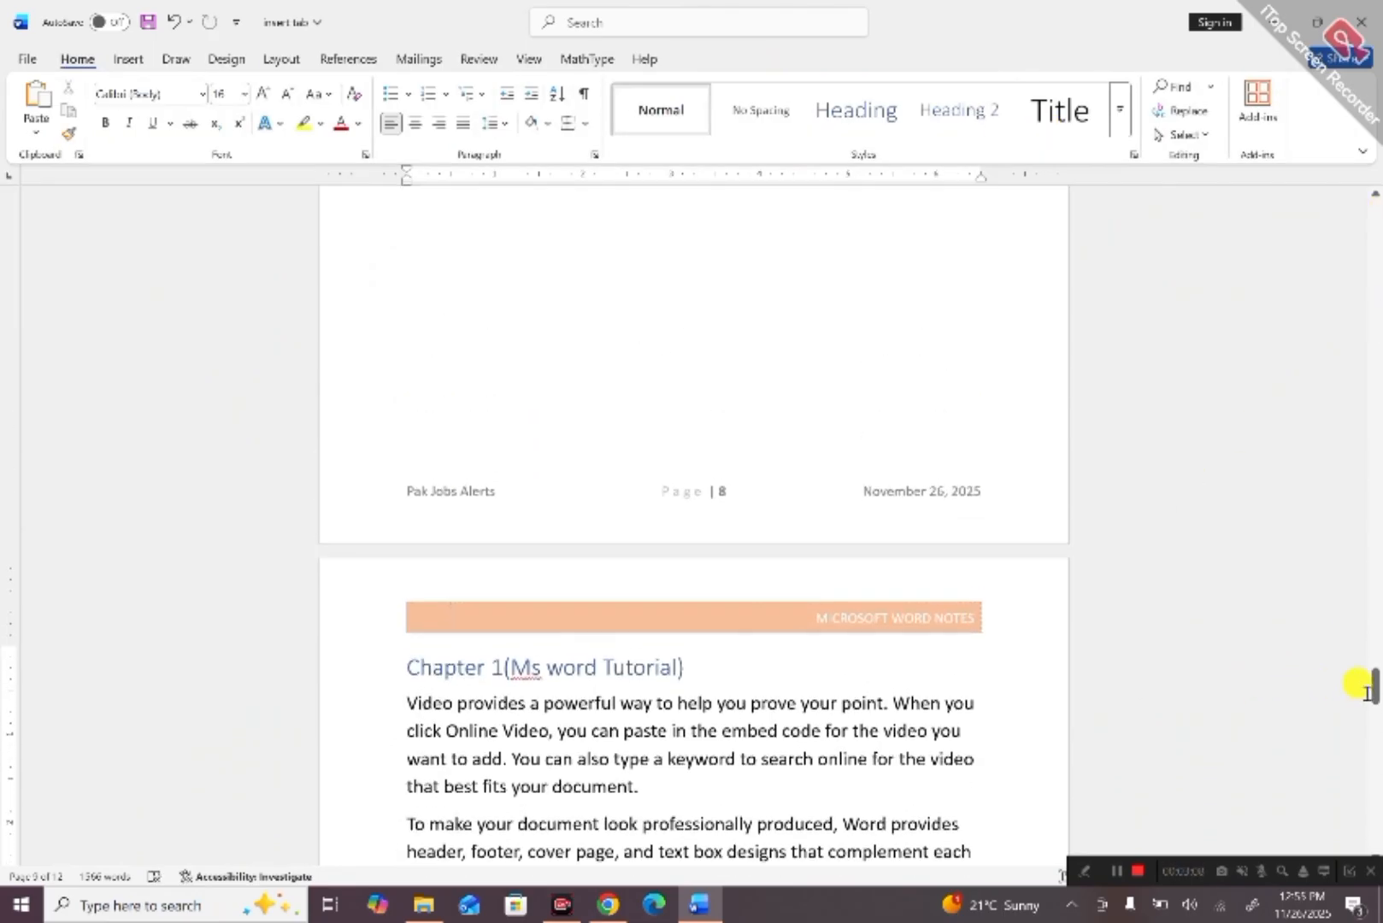
drag(1373, 688, 1325, 466)
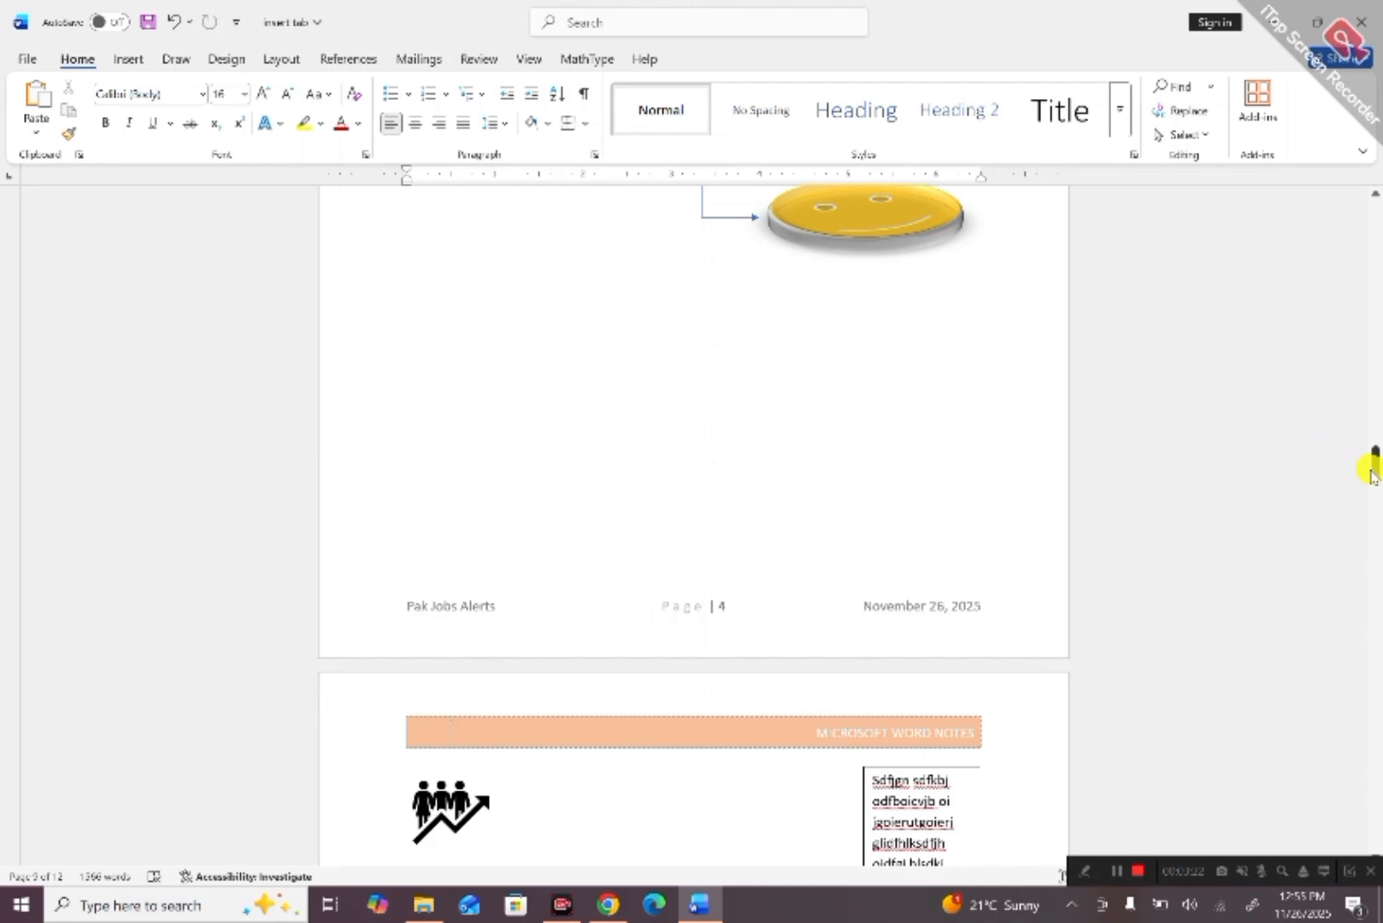
drag(1371, 471, 1362, 736)
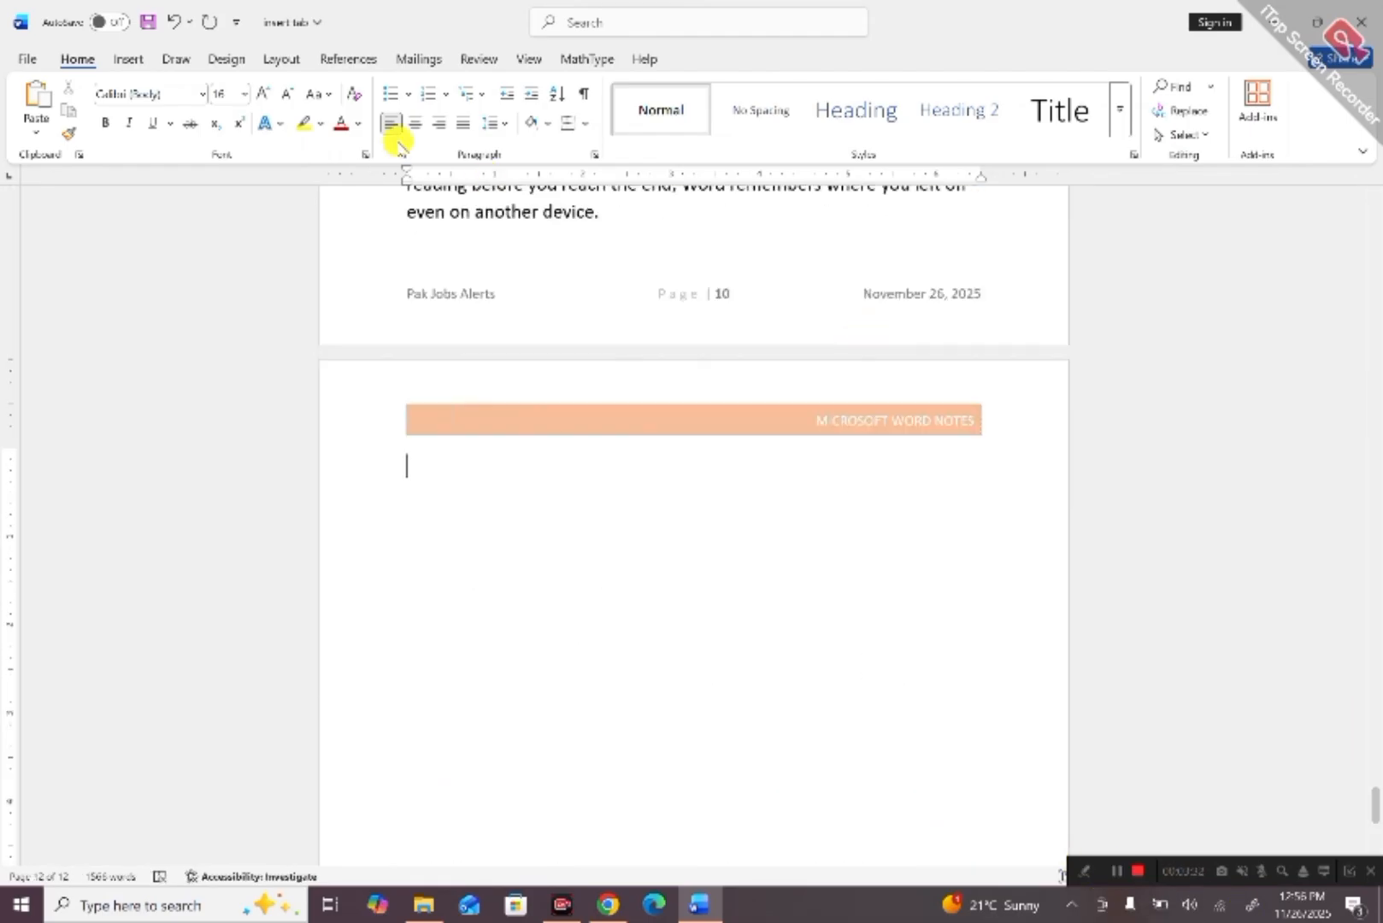
click(128, 60)
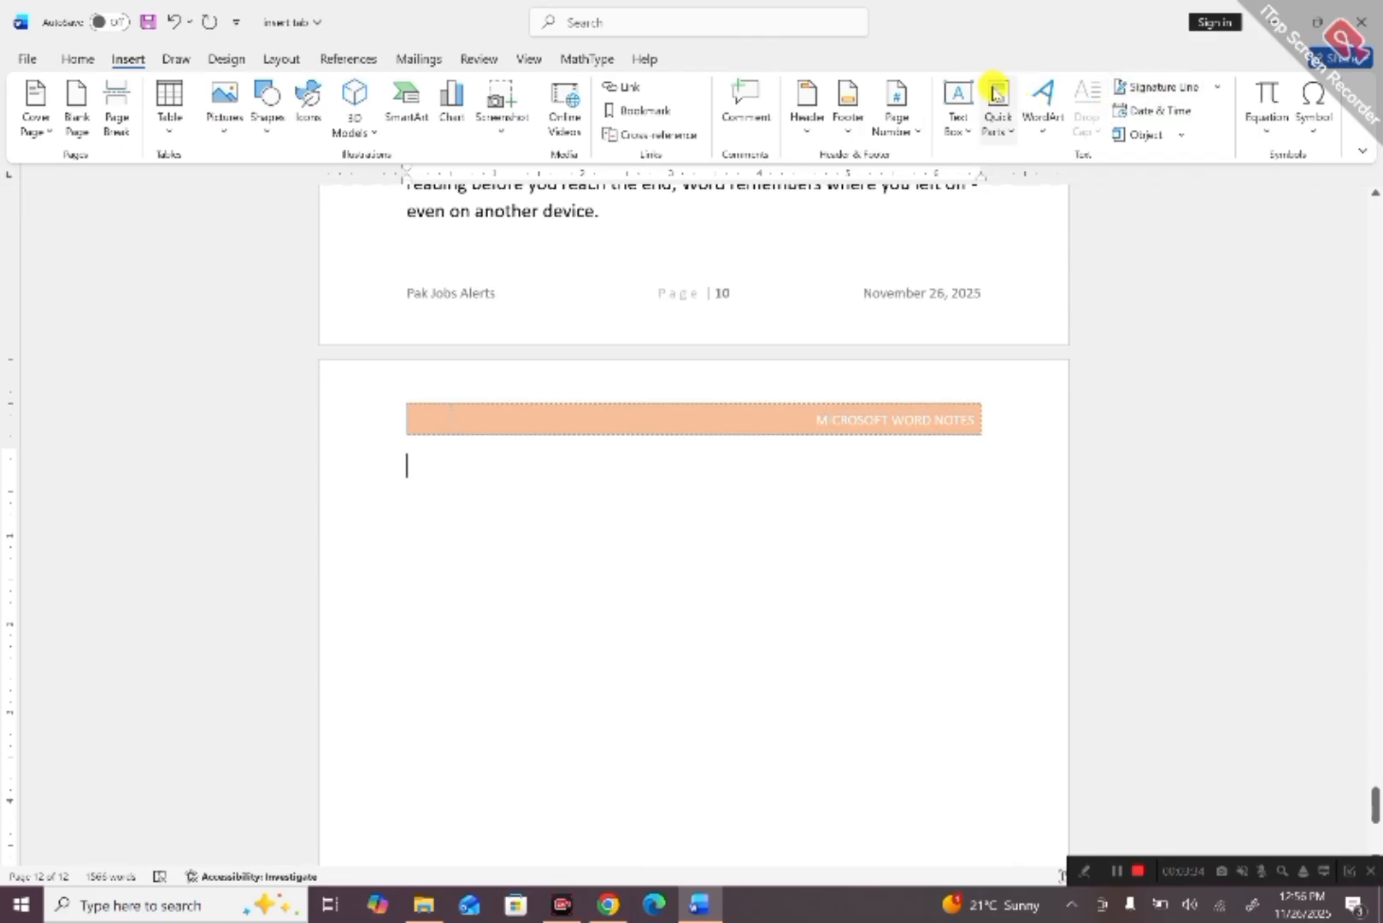
click(958, 108)
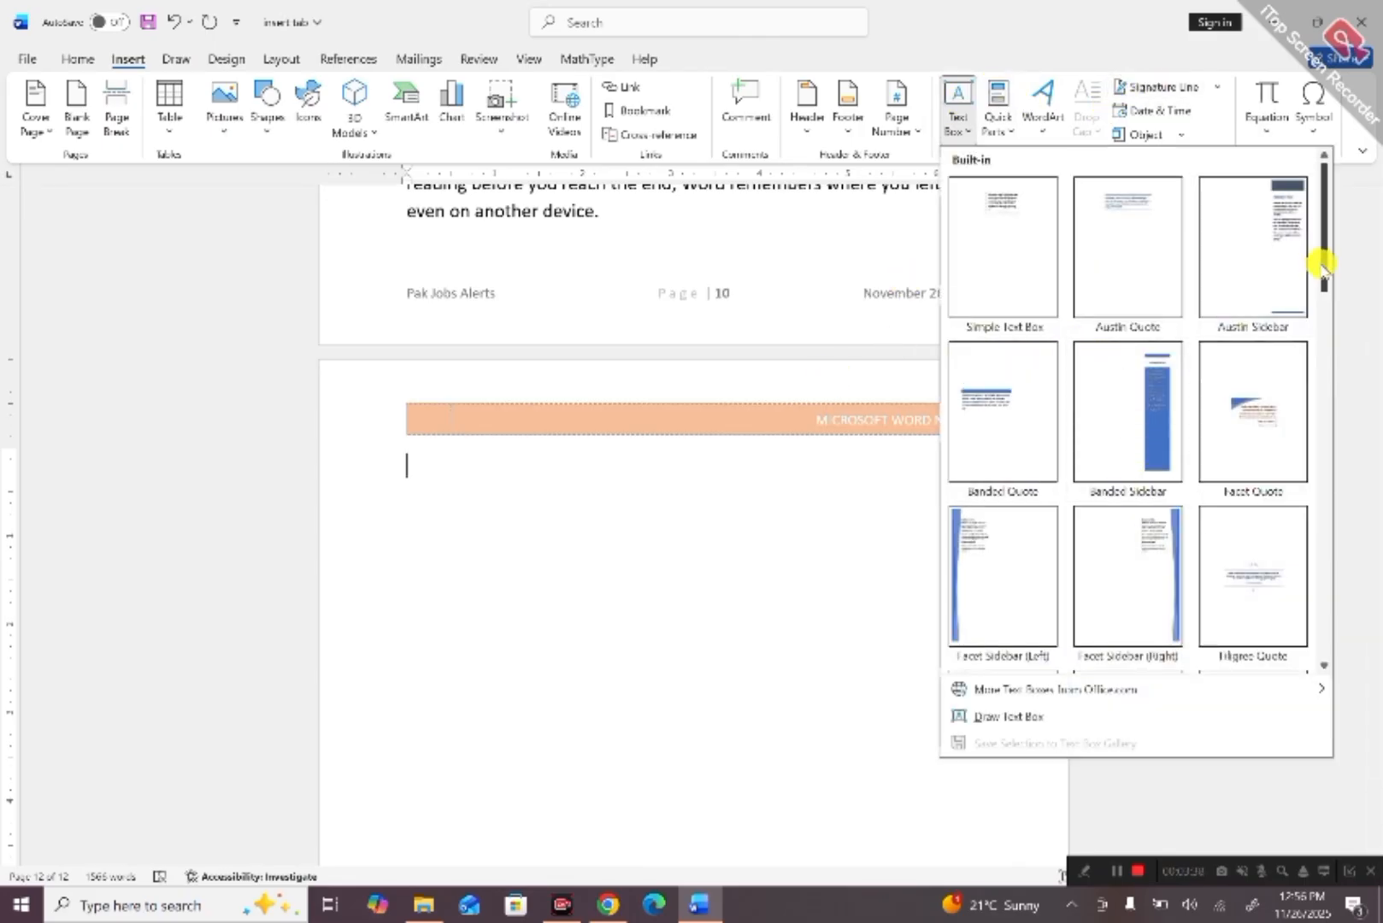
drag(1328, 267, 1334, 604)
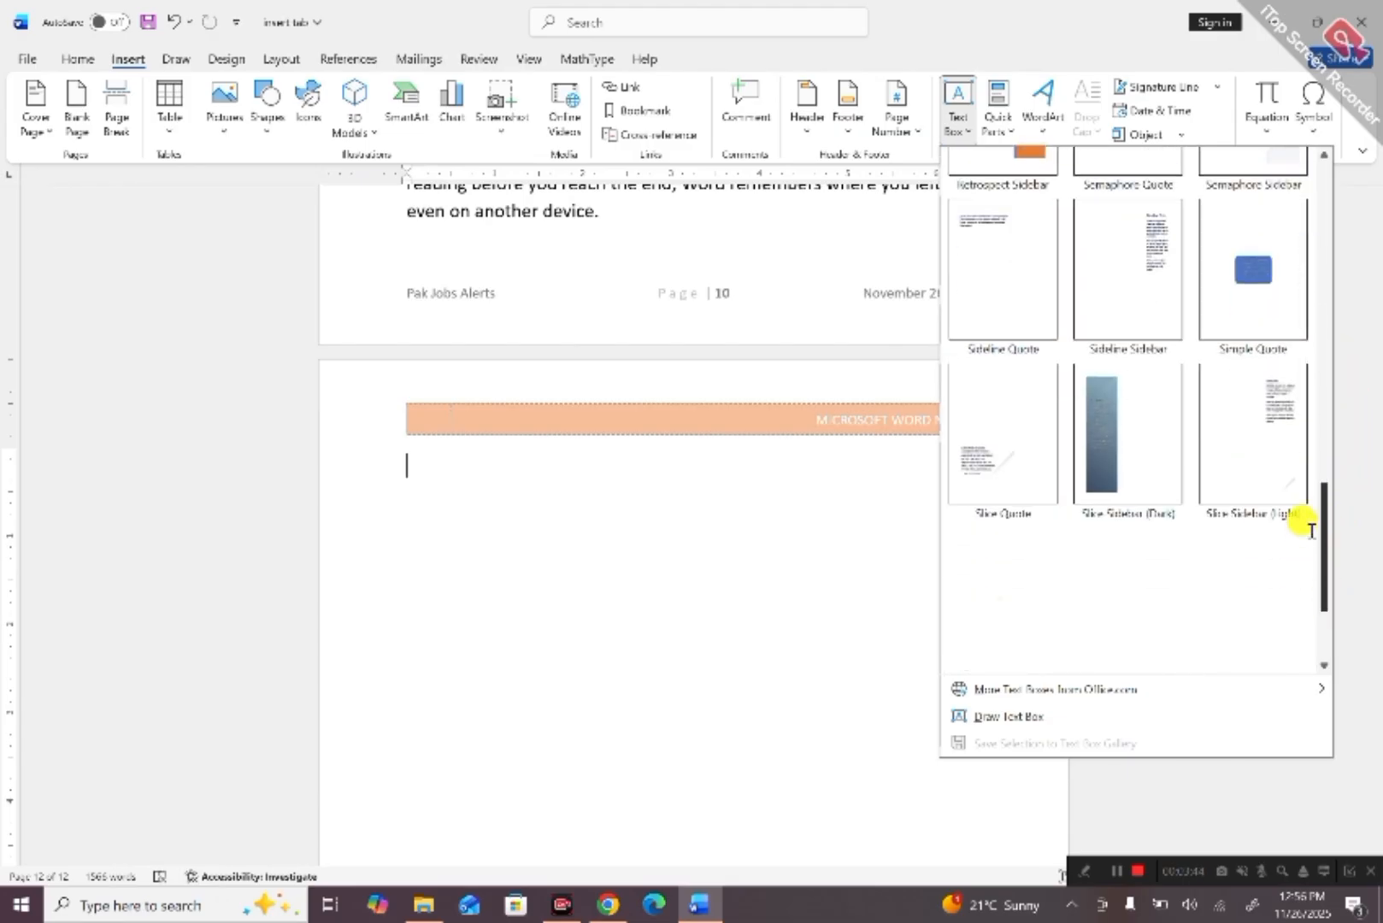
scroll(1321, 466, up, 6)
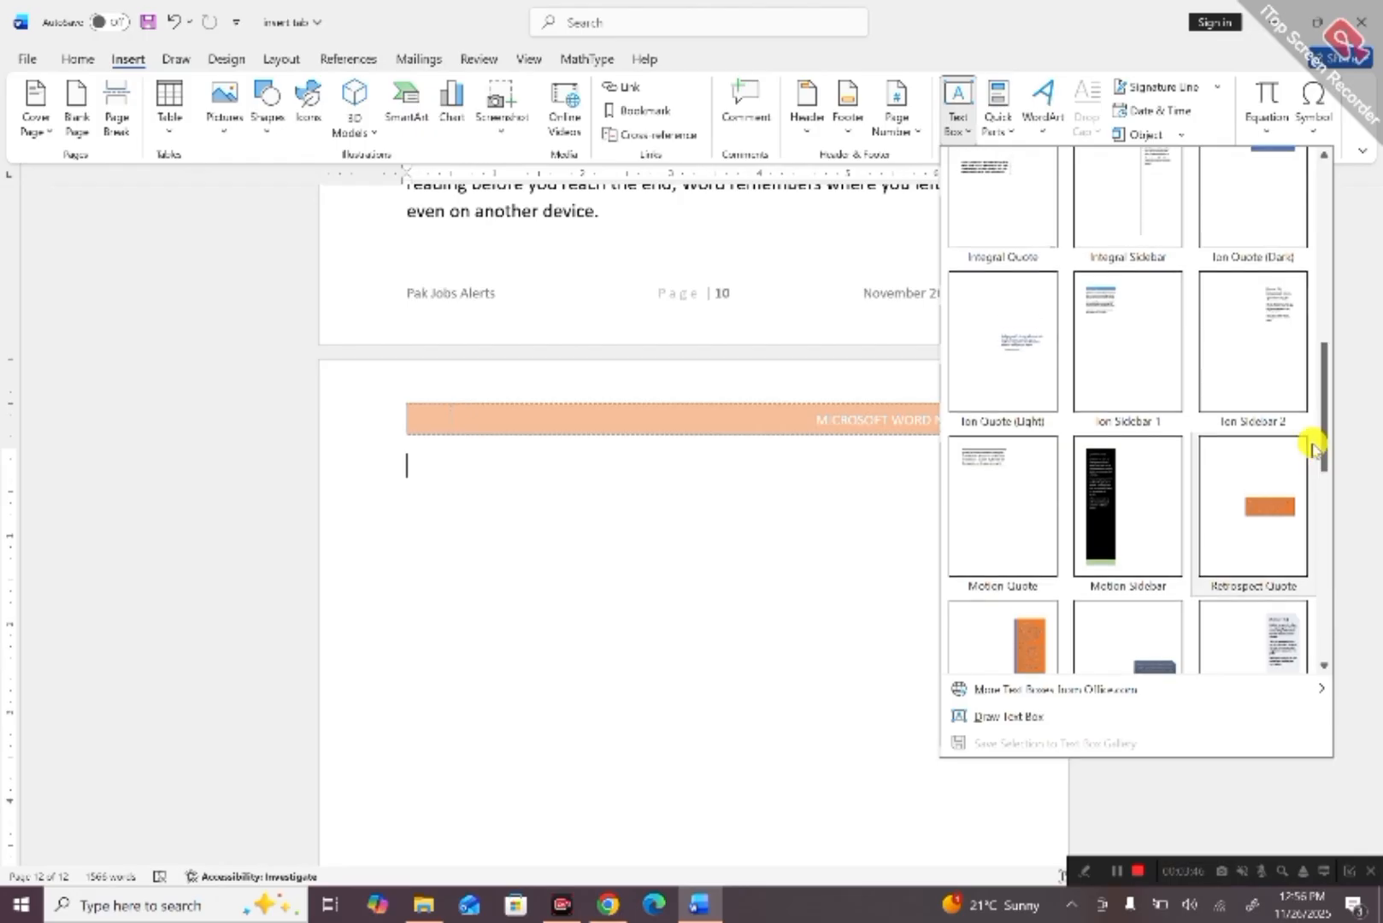
click(1279, 523)
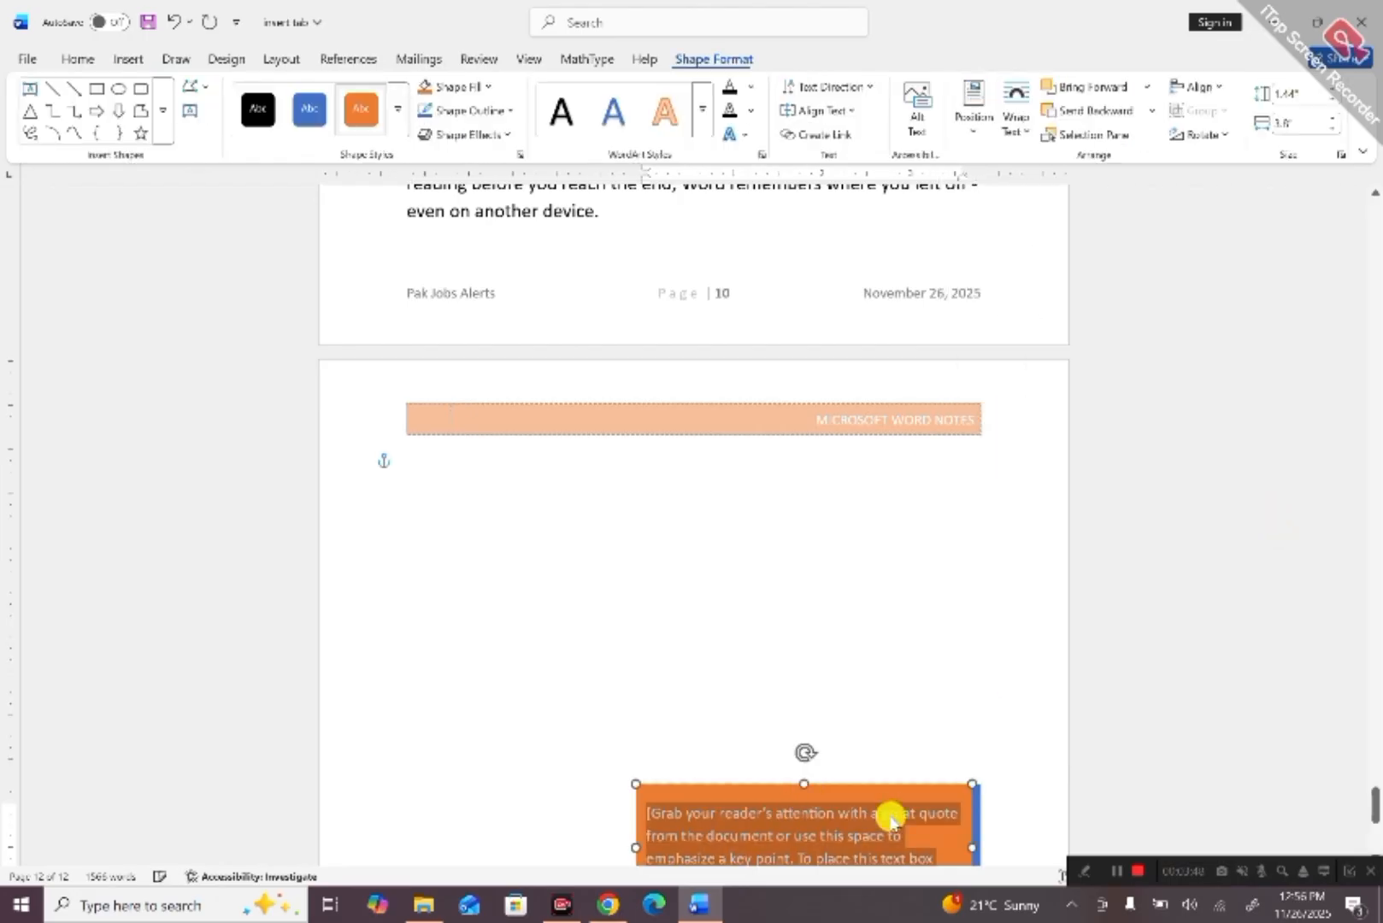
drag(879, 793, 871, 537)
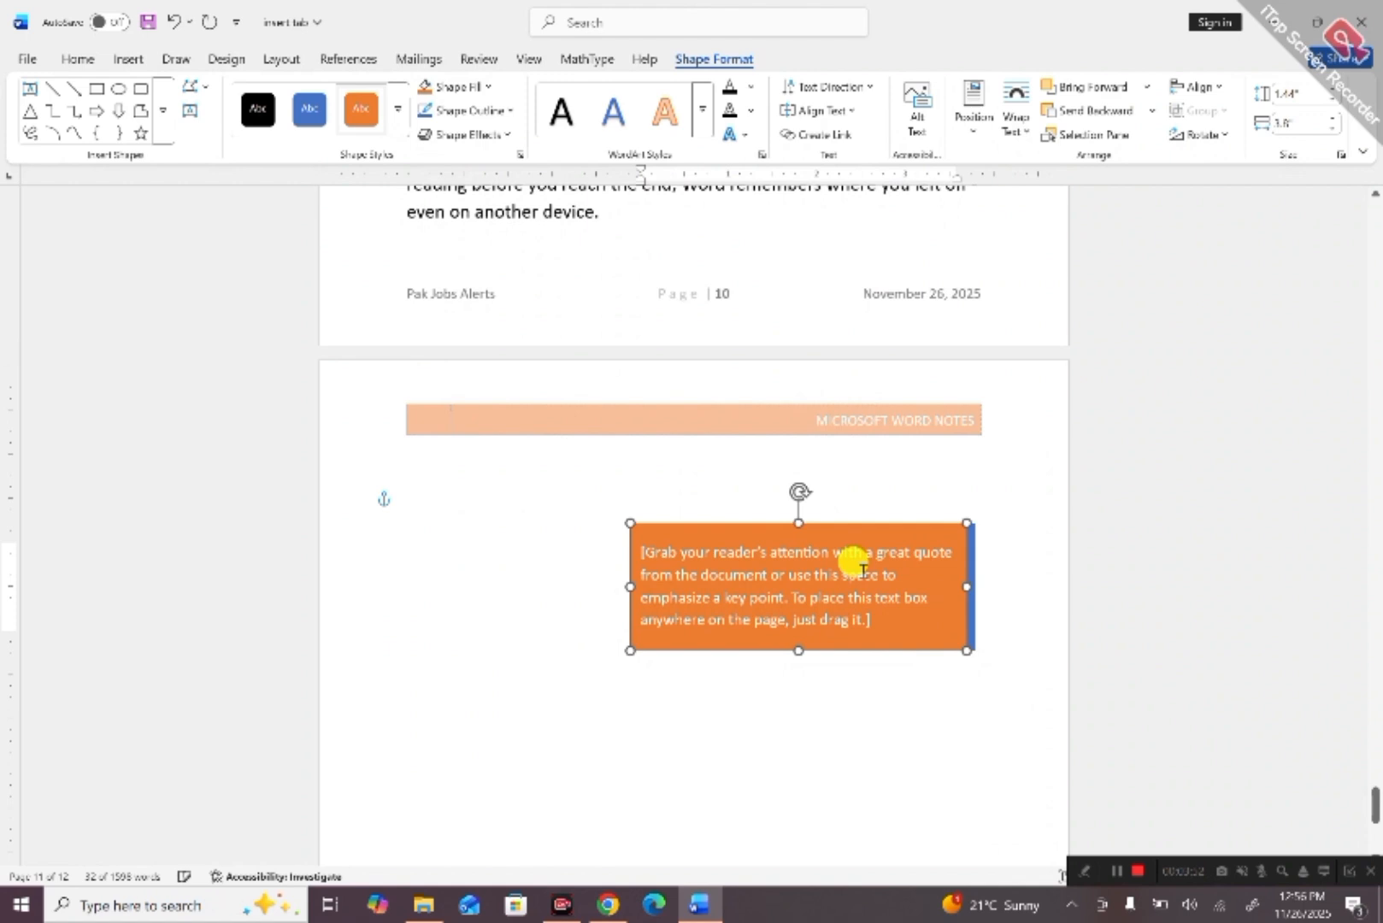
Replace the orange text box's placeholder text with "Ms Word" and "Ms Excel" on two separate lines.
click(699, 560)
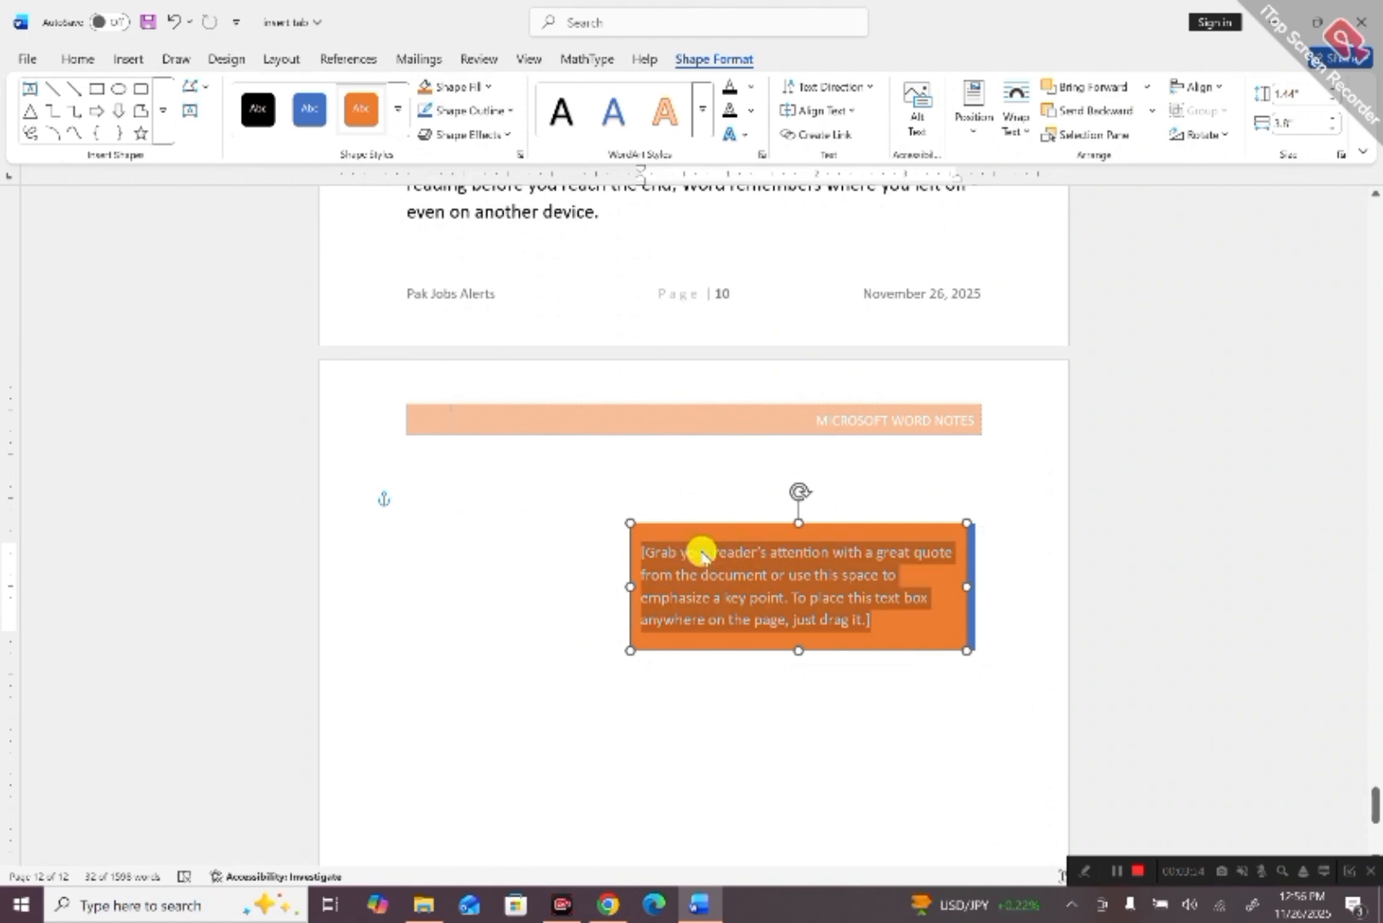
text(Ma)
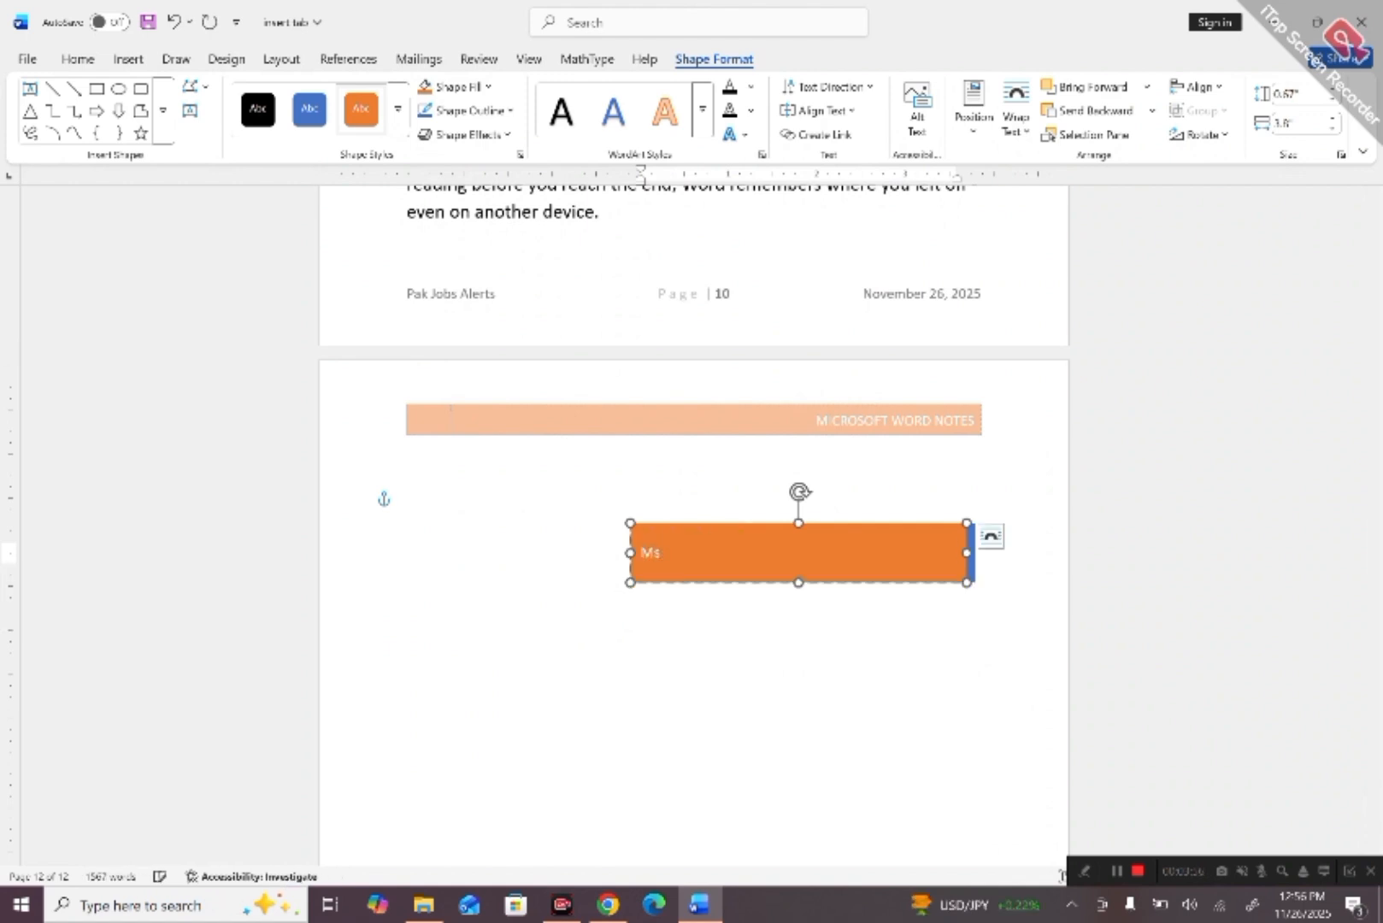
text( Word)
key(Return)
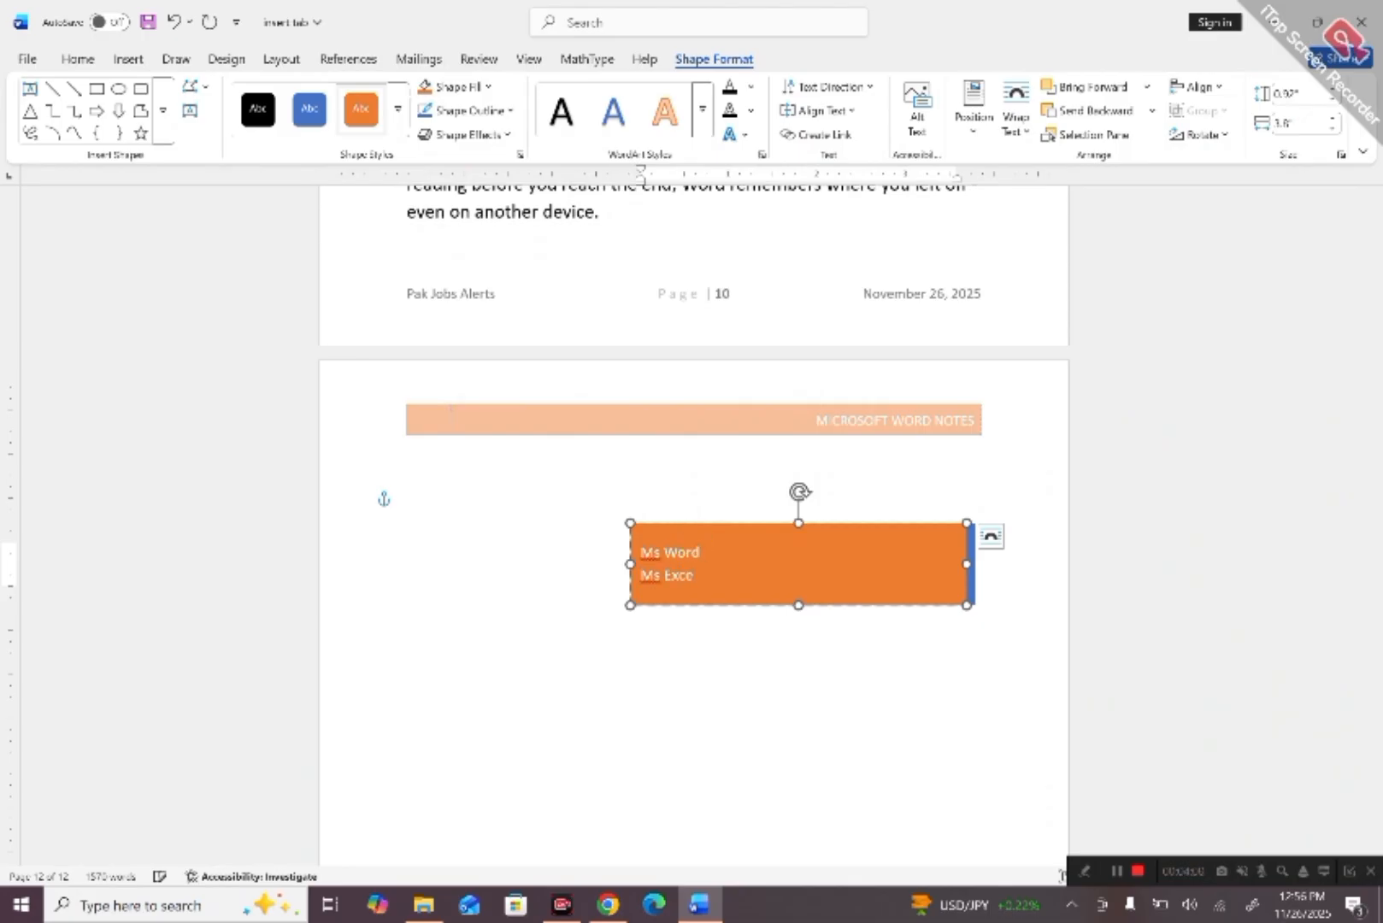
click(900, 777)
Move the orange text box to the previous page, beside the "Themes and styles" paragraph under the Ms Powerpoint heading.
drag(1371, 804, 1368, 786)
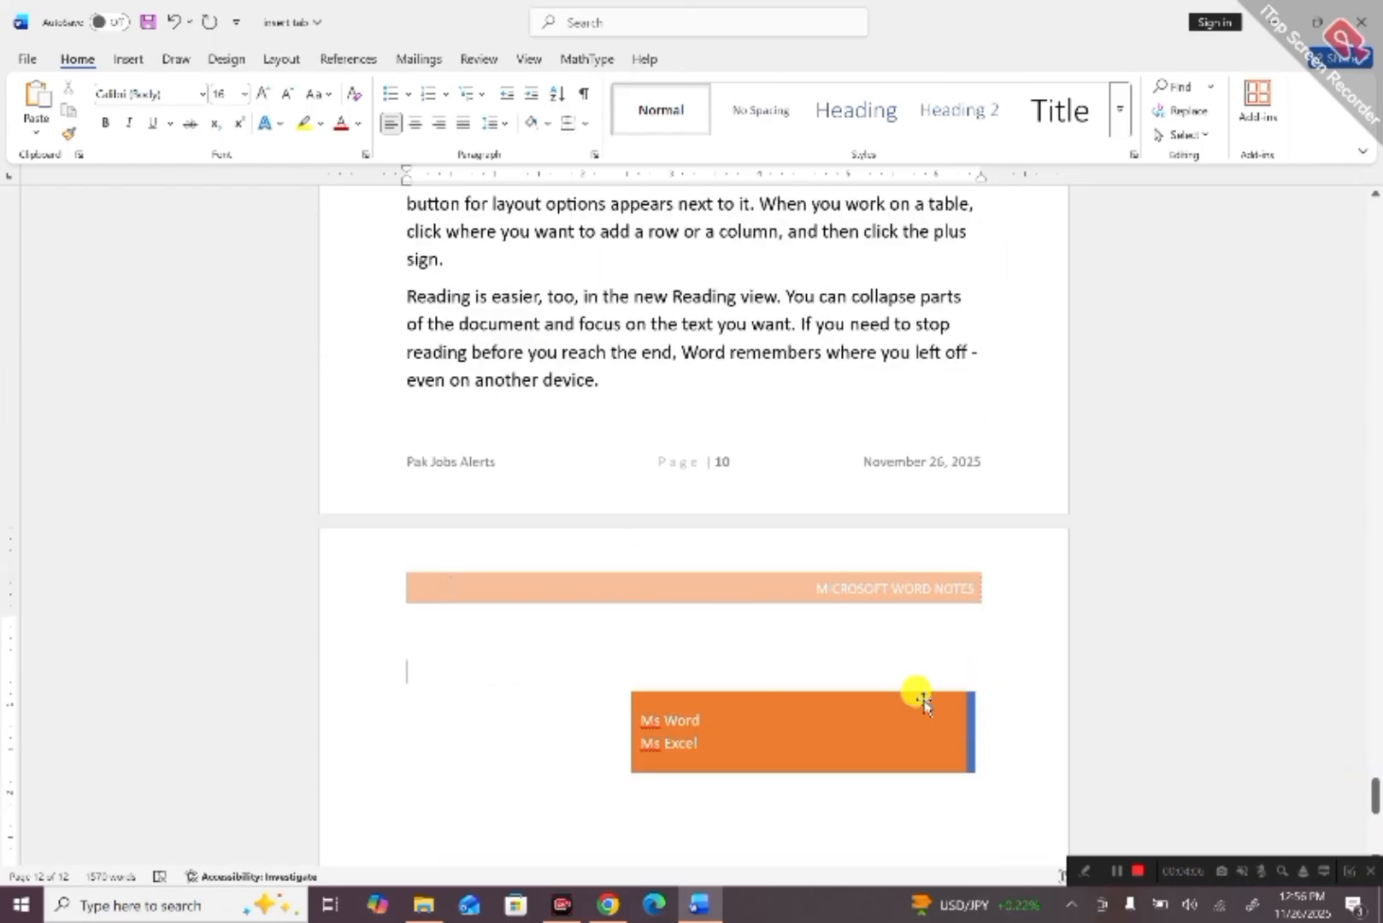
drag(901, 694, 920, 186)
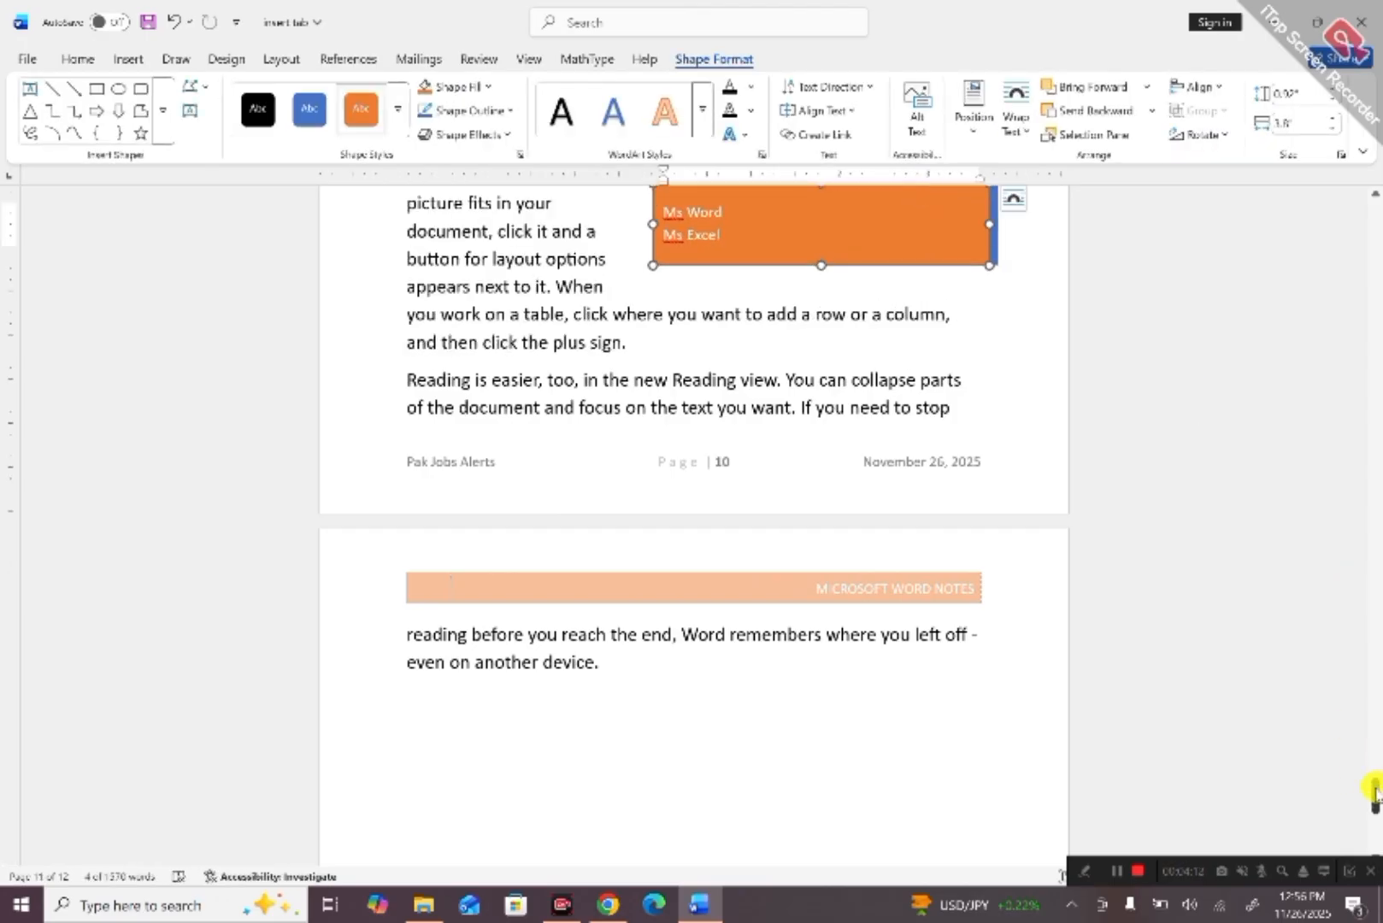
drag(1375, 791, 1370, 750)
scroll(1241, 706, down, 10)
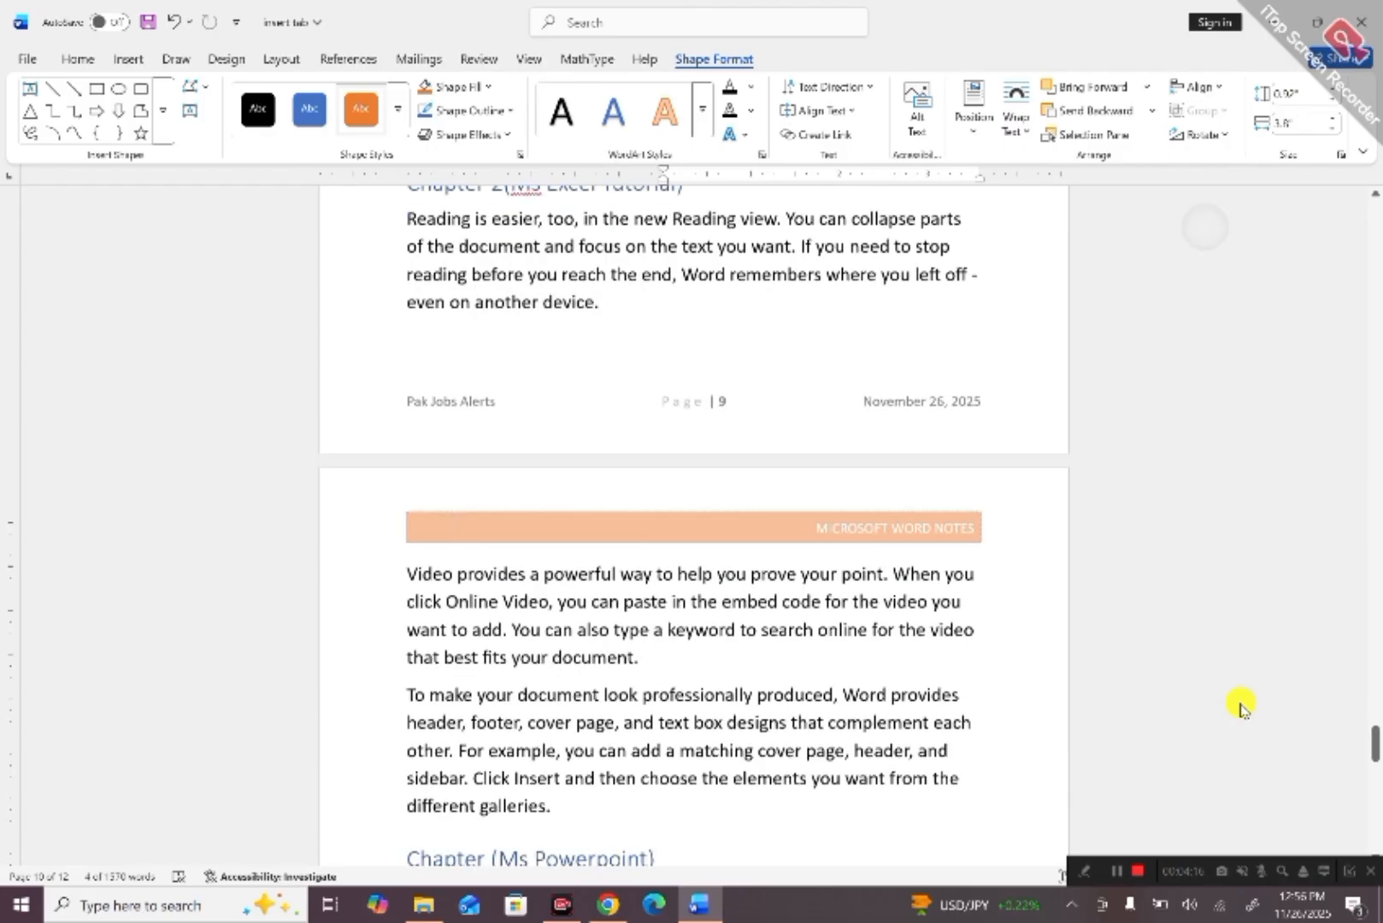
click(882, 529)
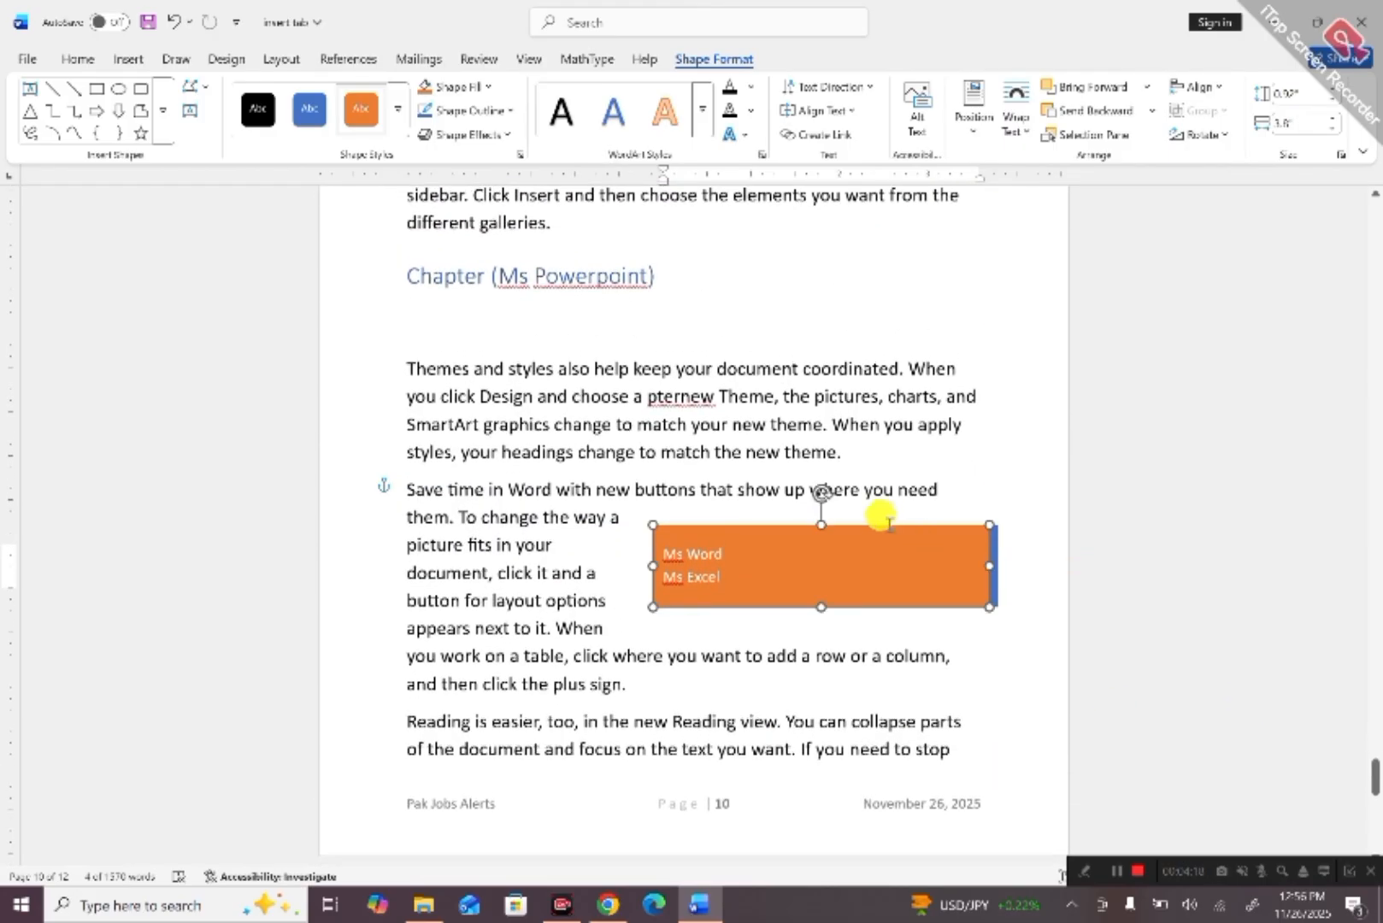
drag(894, 545, 923, 370)
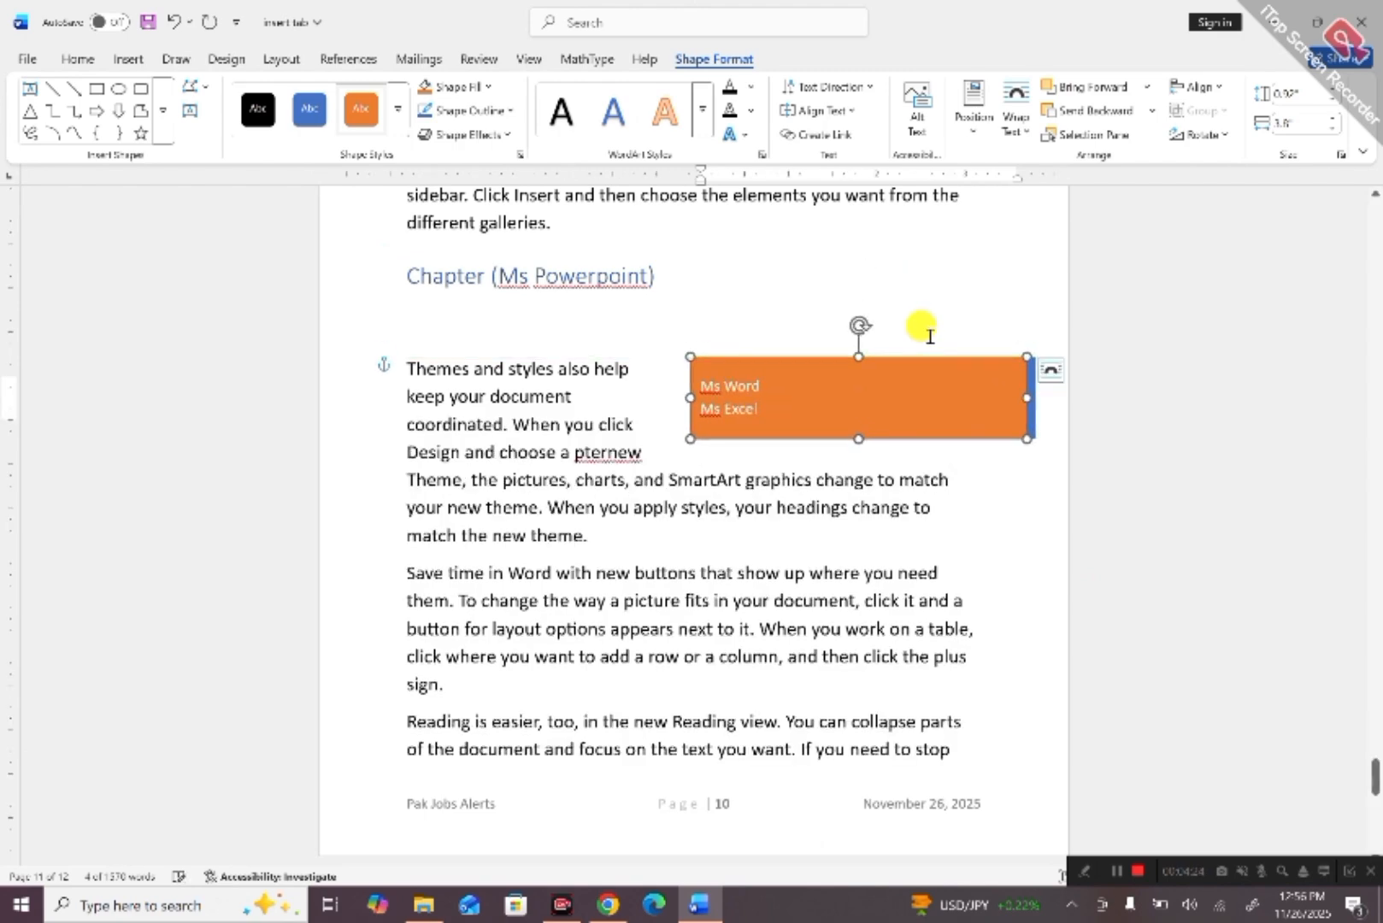
Apply a solid green theme shape style to the "Ms Word" and "Ms Excel" text box.
scroll(930, 335, up, 6)
scroll(930, 336, down, 10)
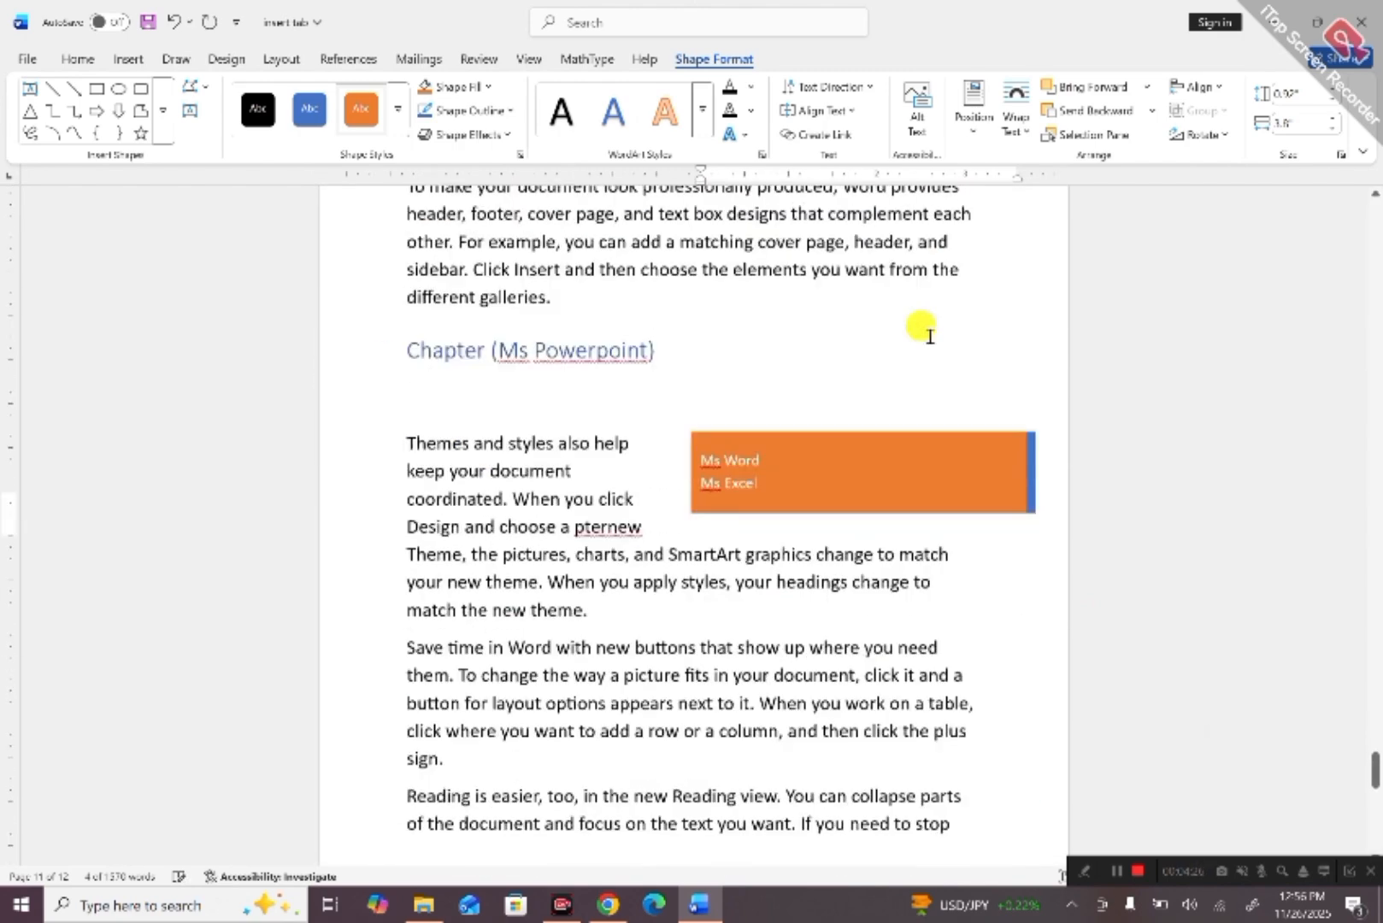
scroll(930, 336, up, 5)
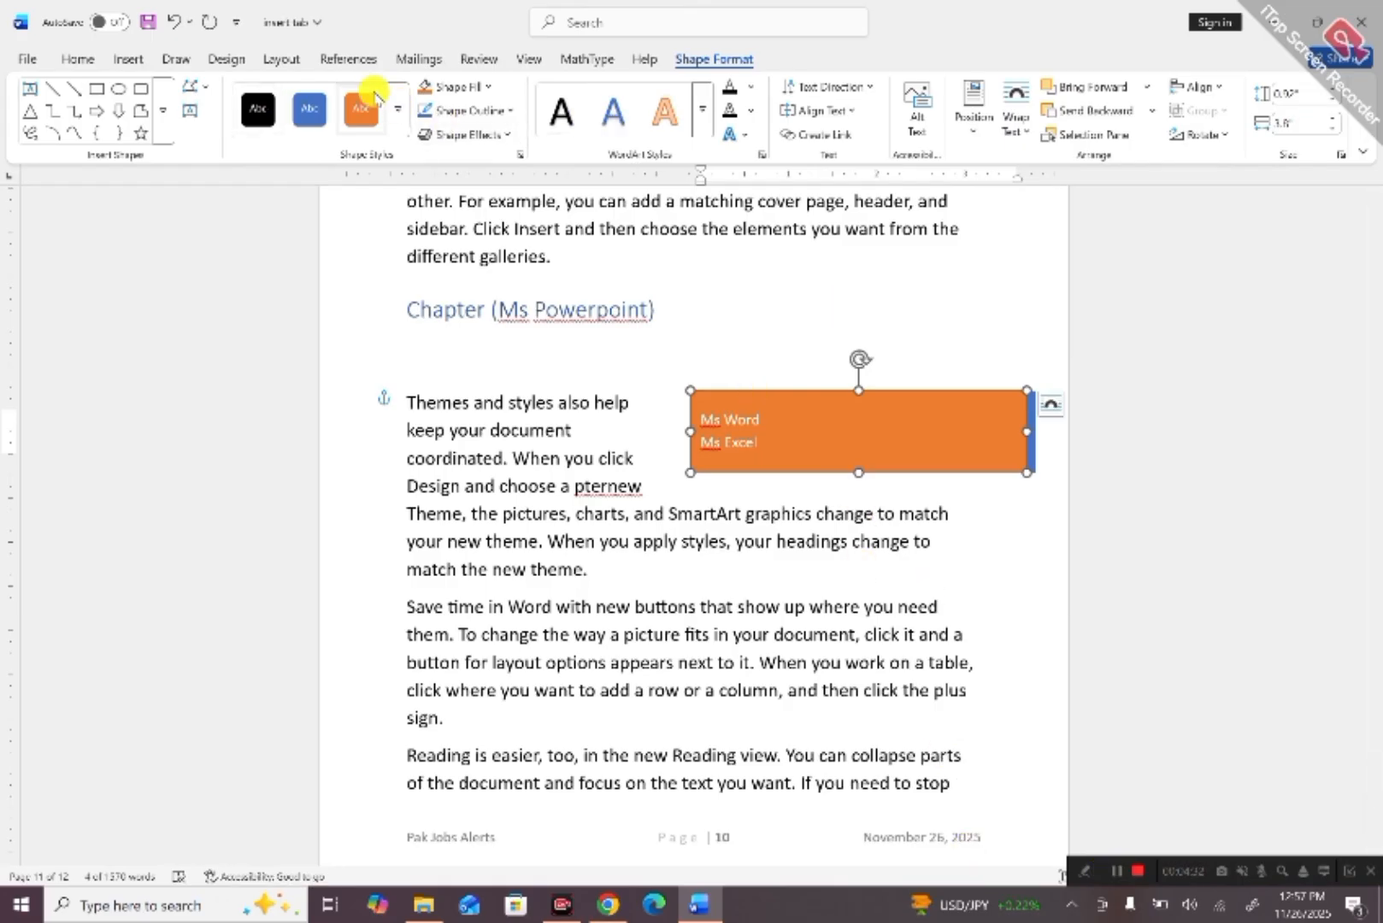
click(397, 108)
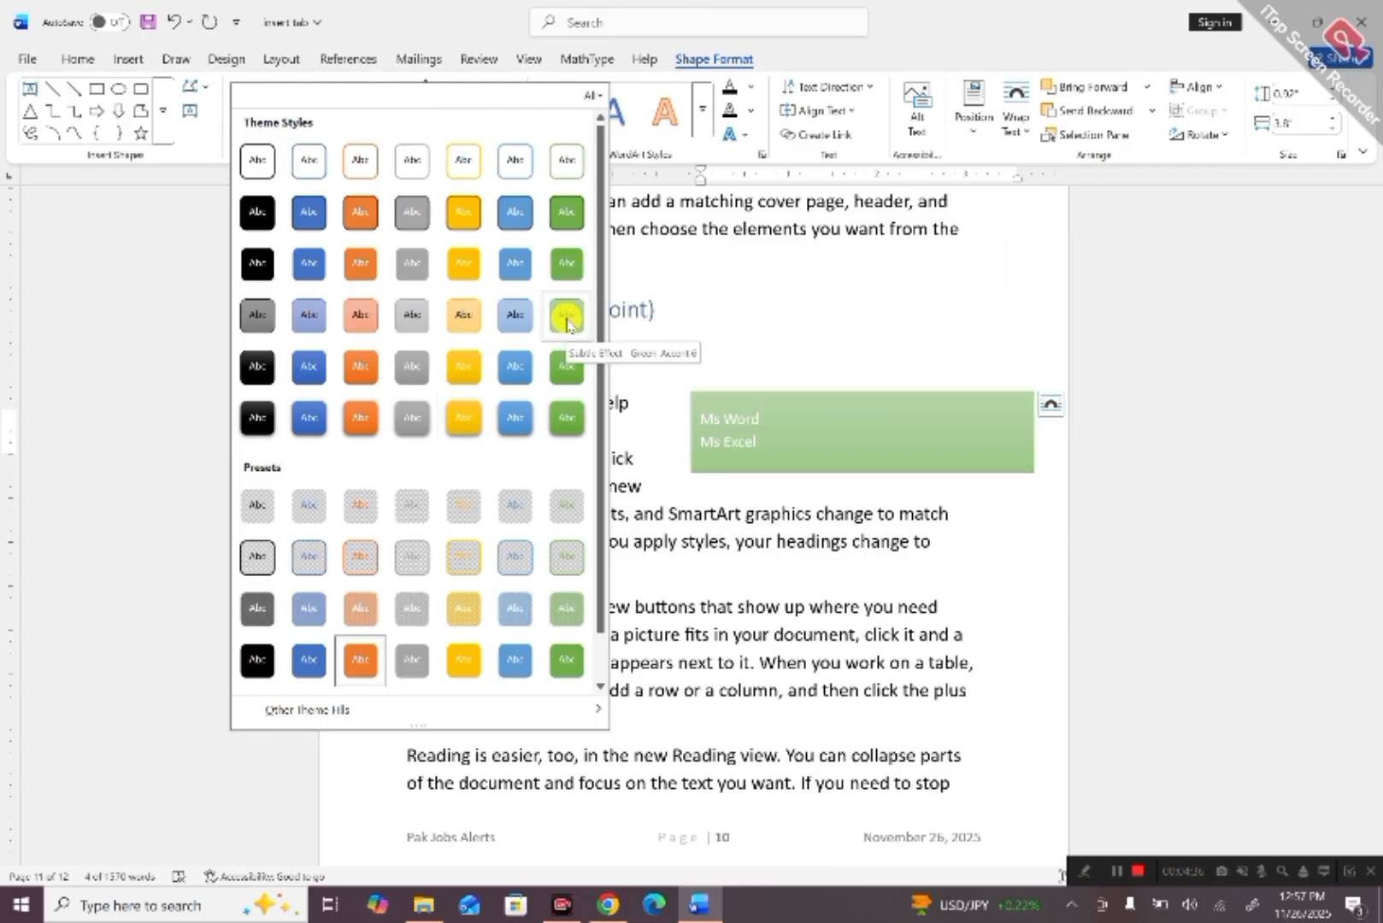
click(565, 271)
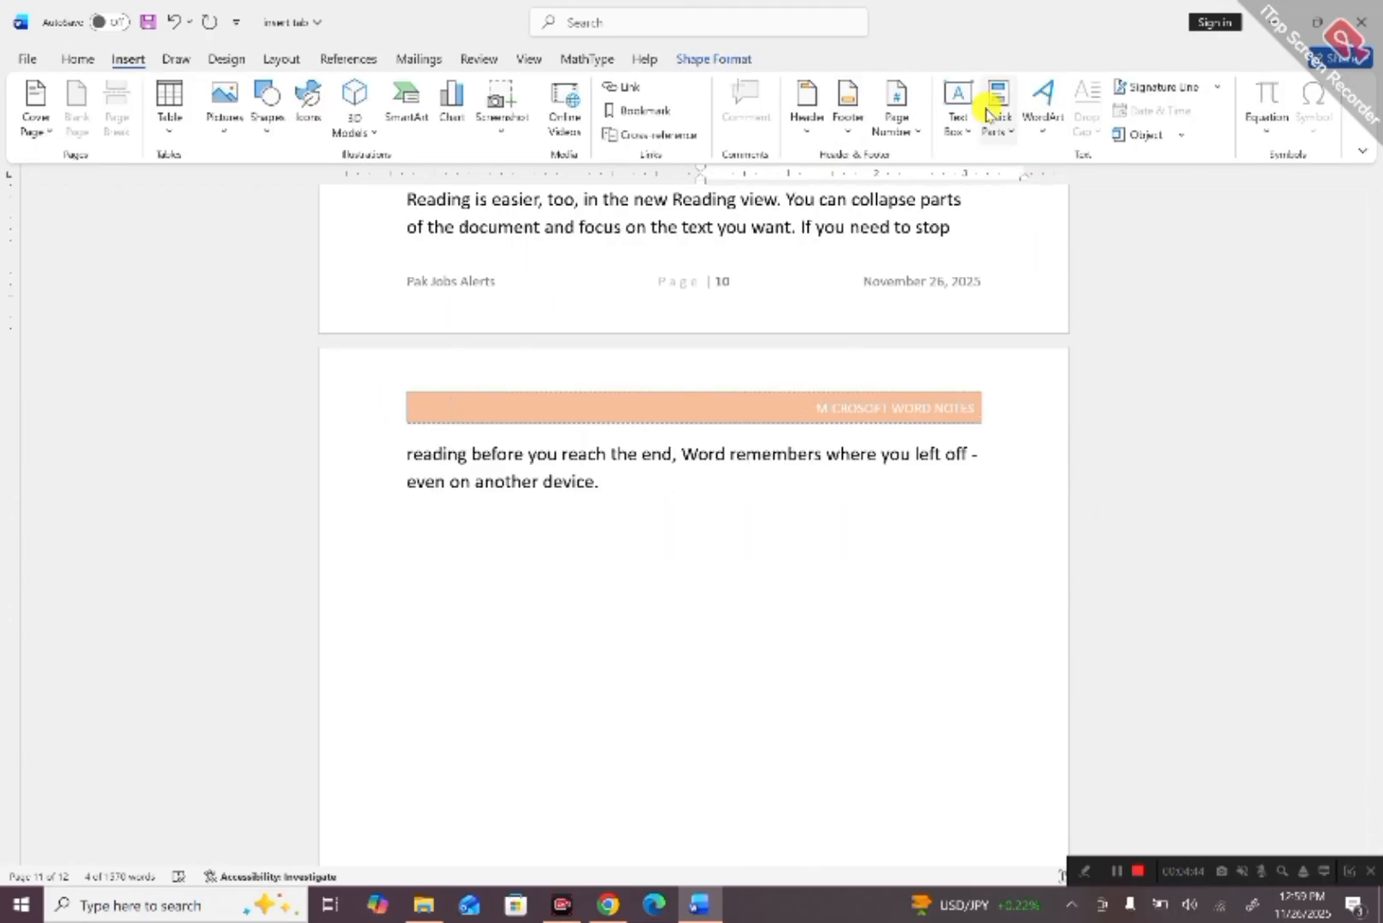
Look through the AutoText entries and document properties offered by Quick Parts.
click(1000, 128)
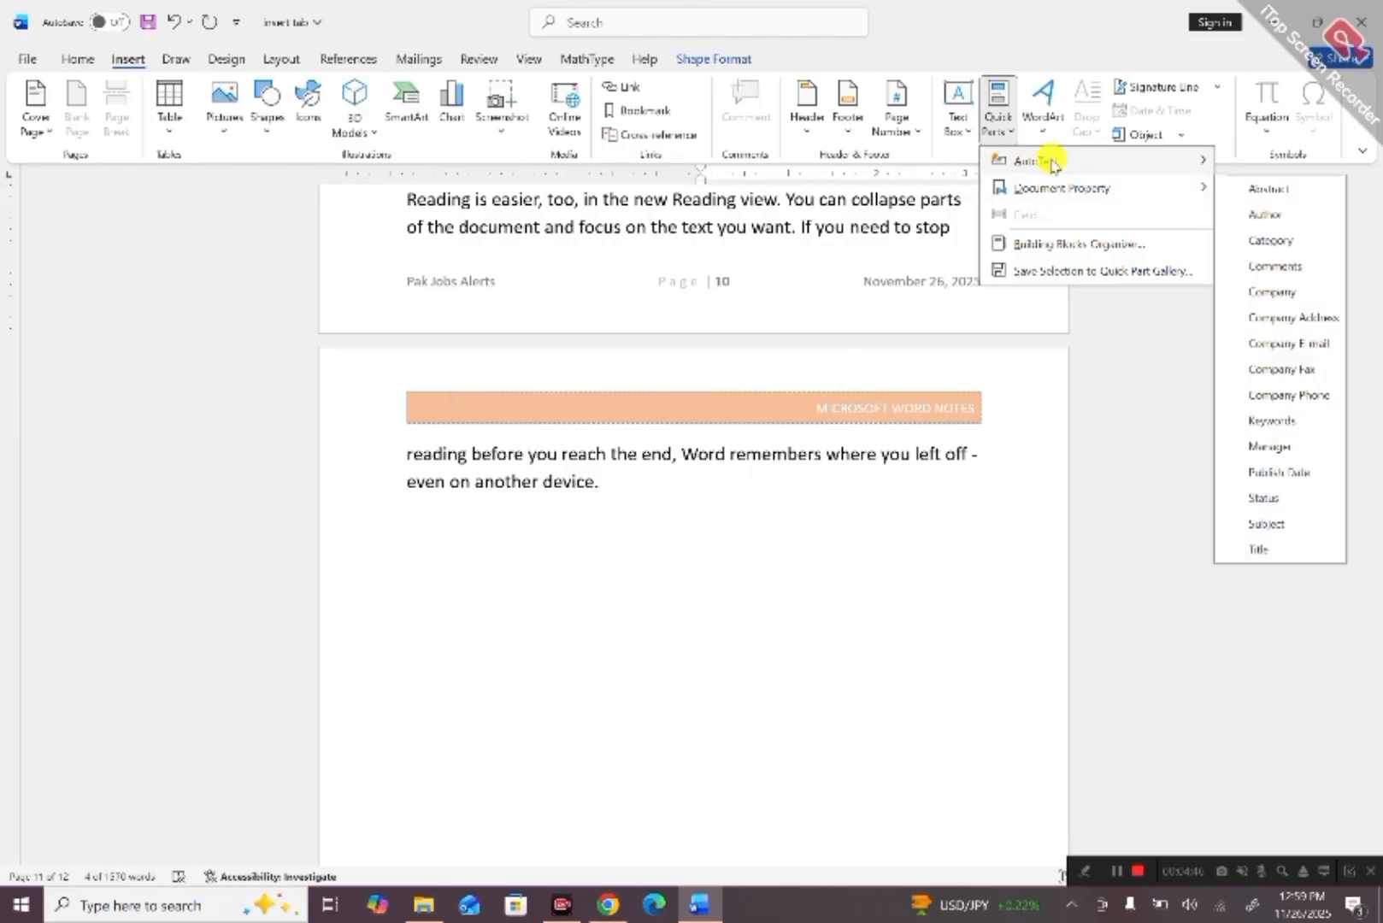
mouse_move(1052, 162)
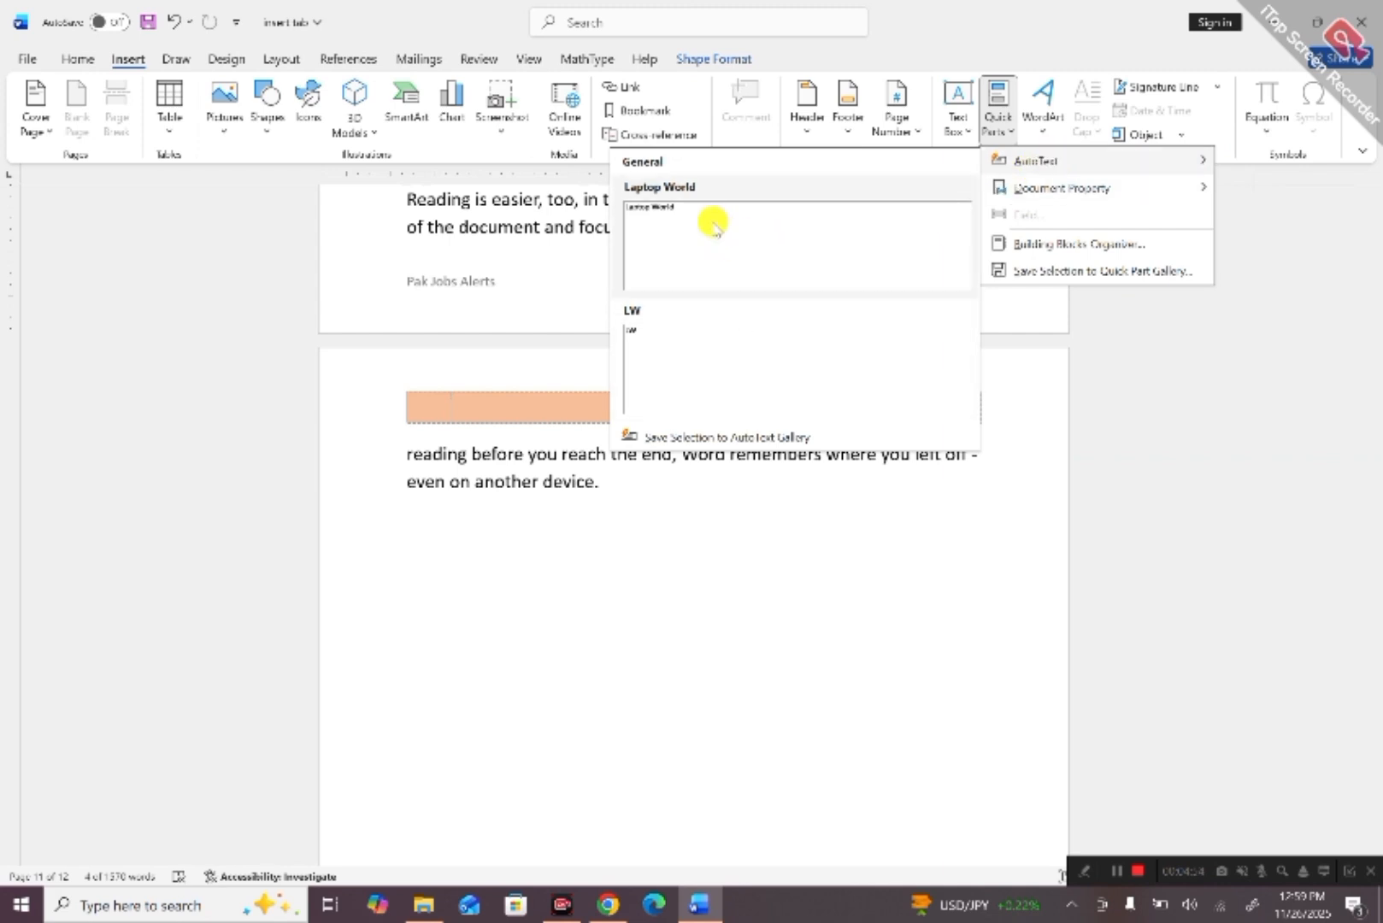
mouse_move(1198, 192)
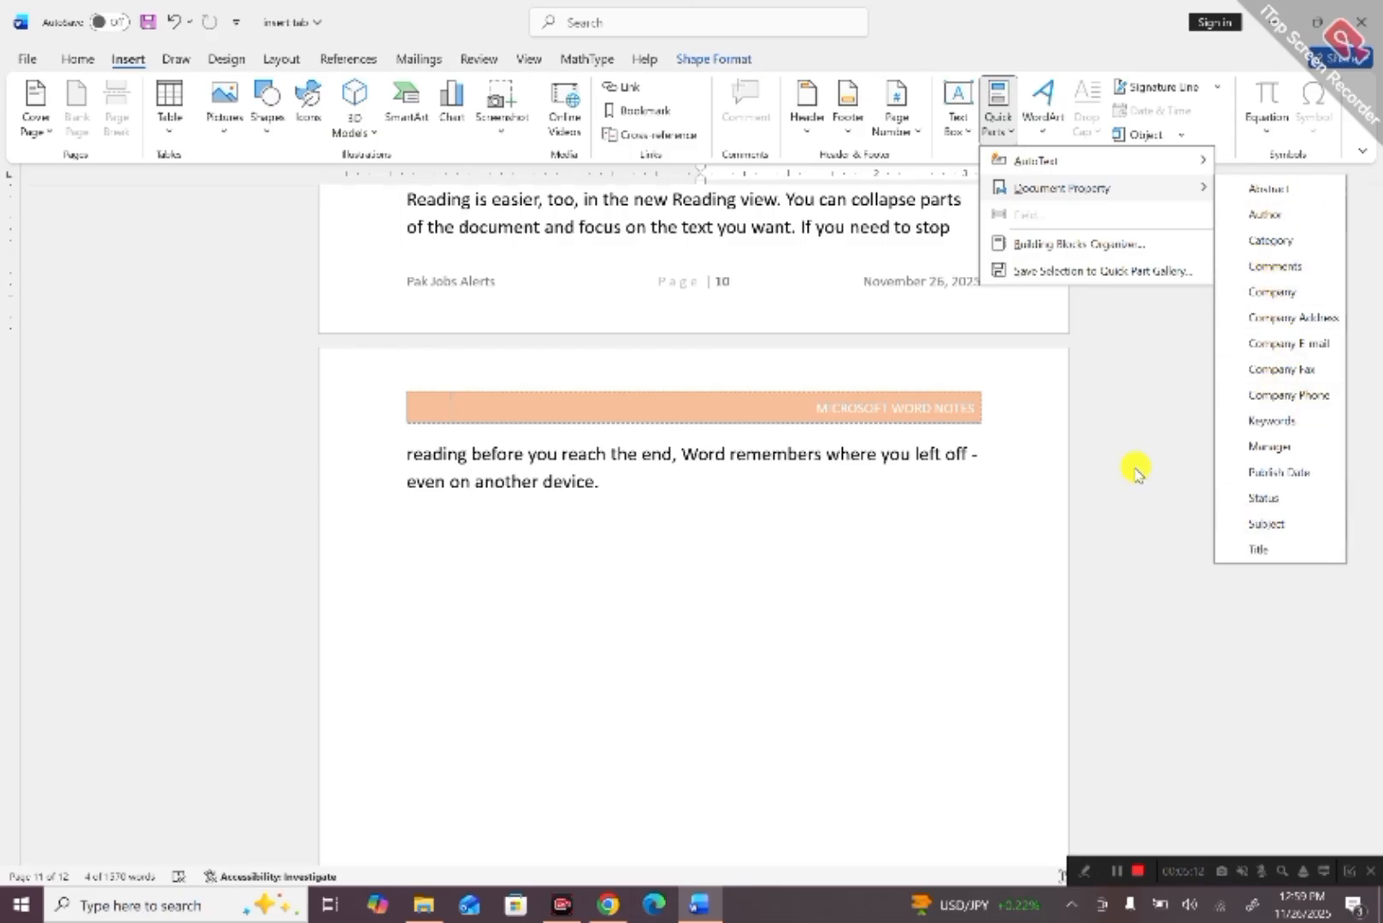
click(1122, 870)
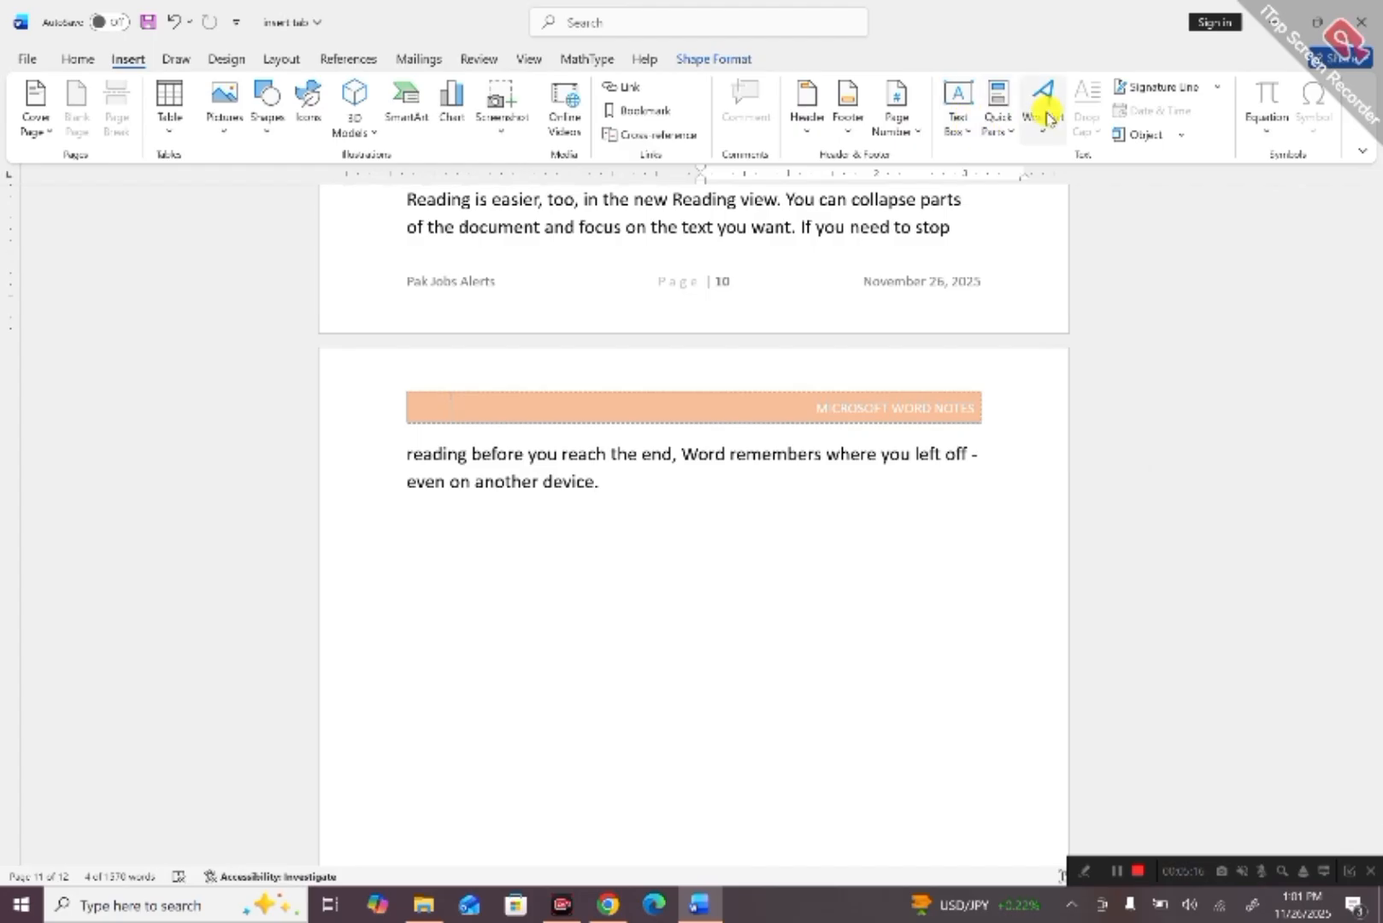
click(1044, 111)
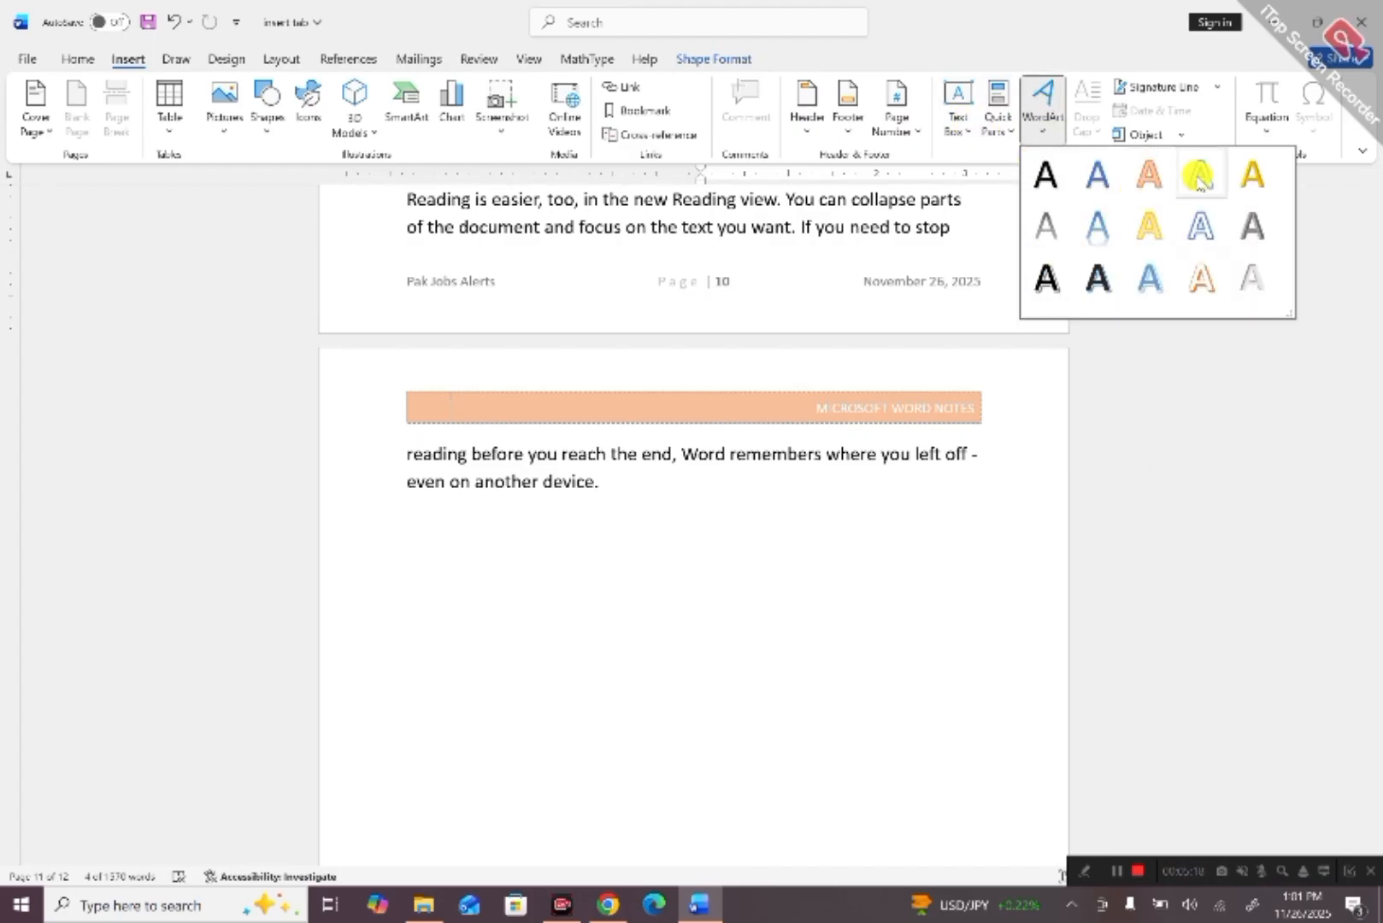
click(1252, 224)
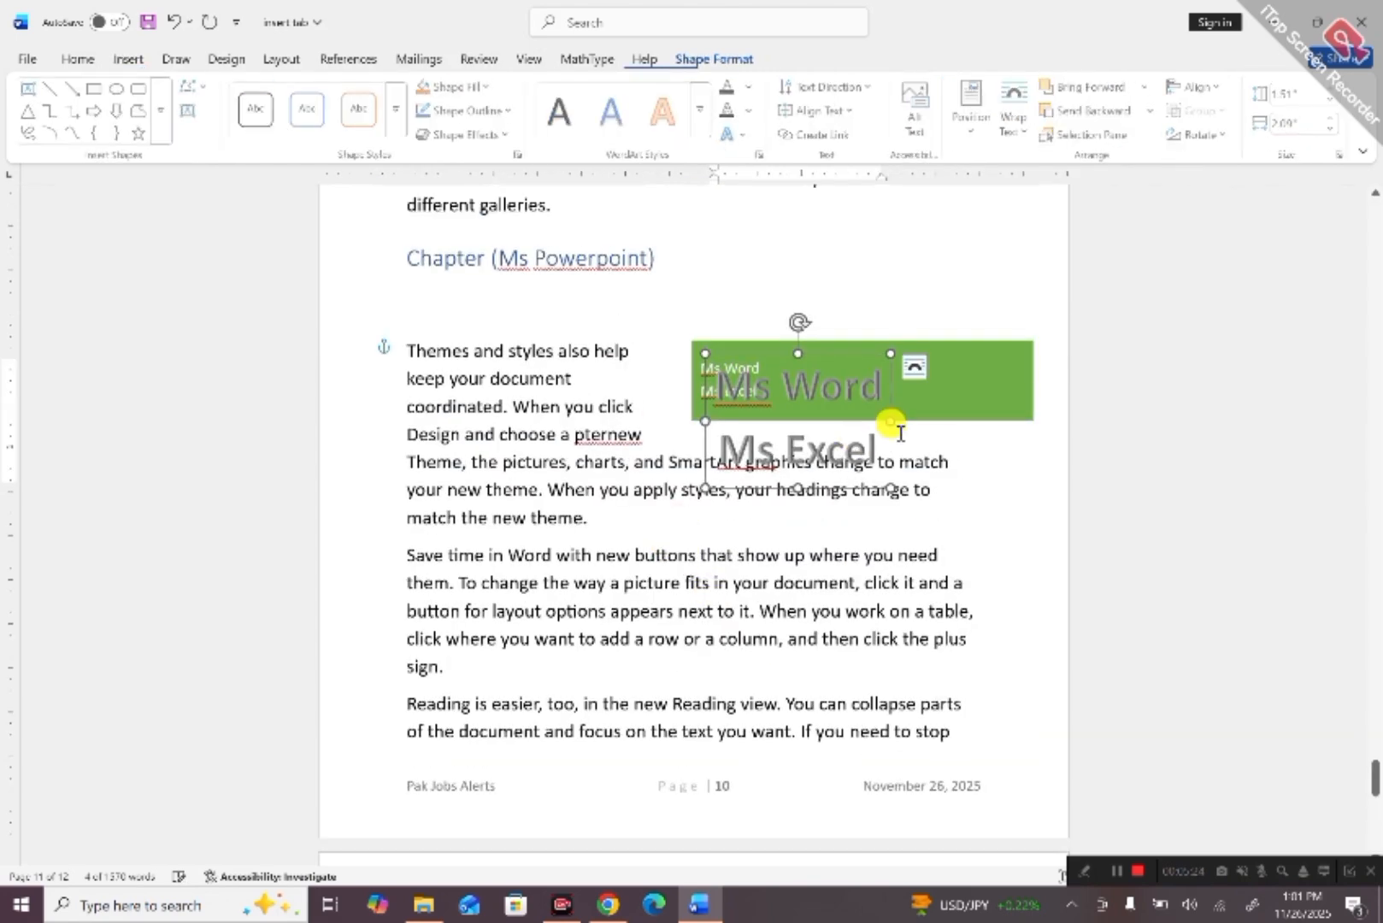
click(173, 23)
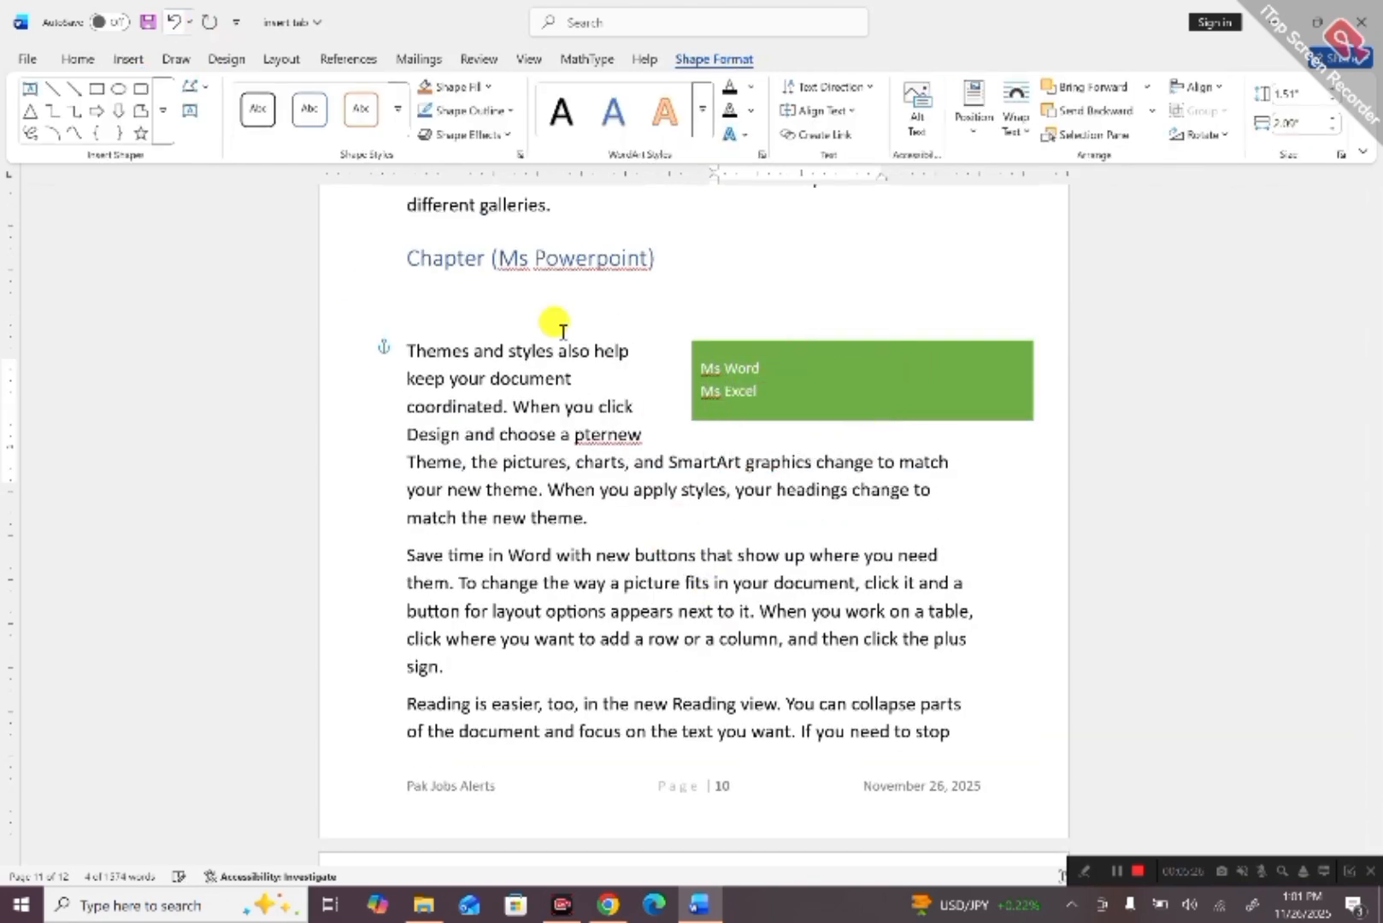
Insert WordArt in the bold gray style below the last paragraph, with the text "Pak Jobs Alerts".
scroll(718, 633, down, 8)
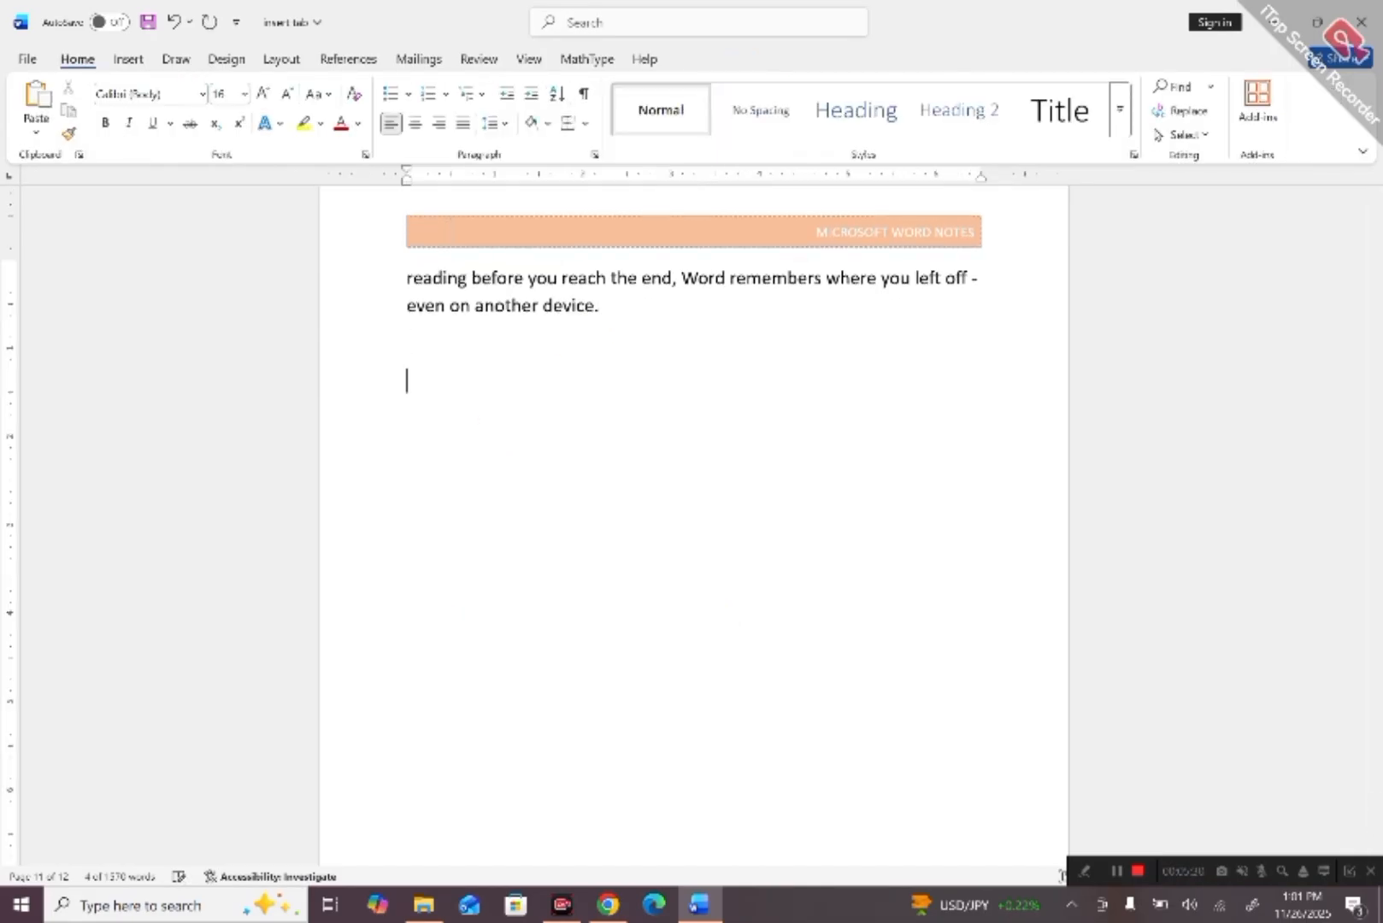
click(138, 56)
click(1046, 107)
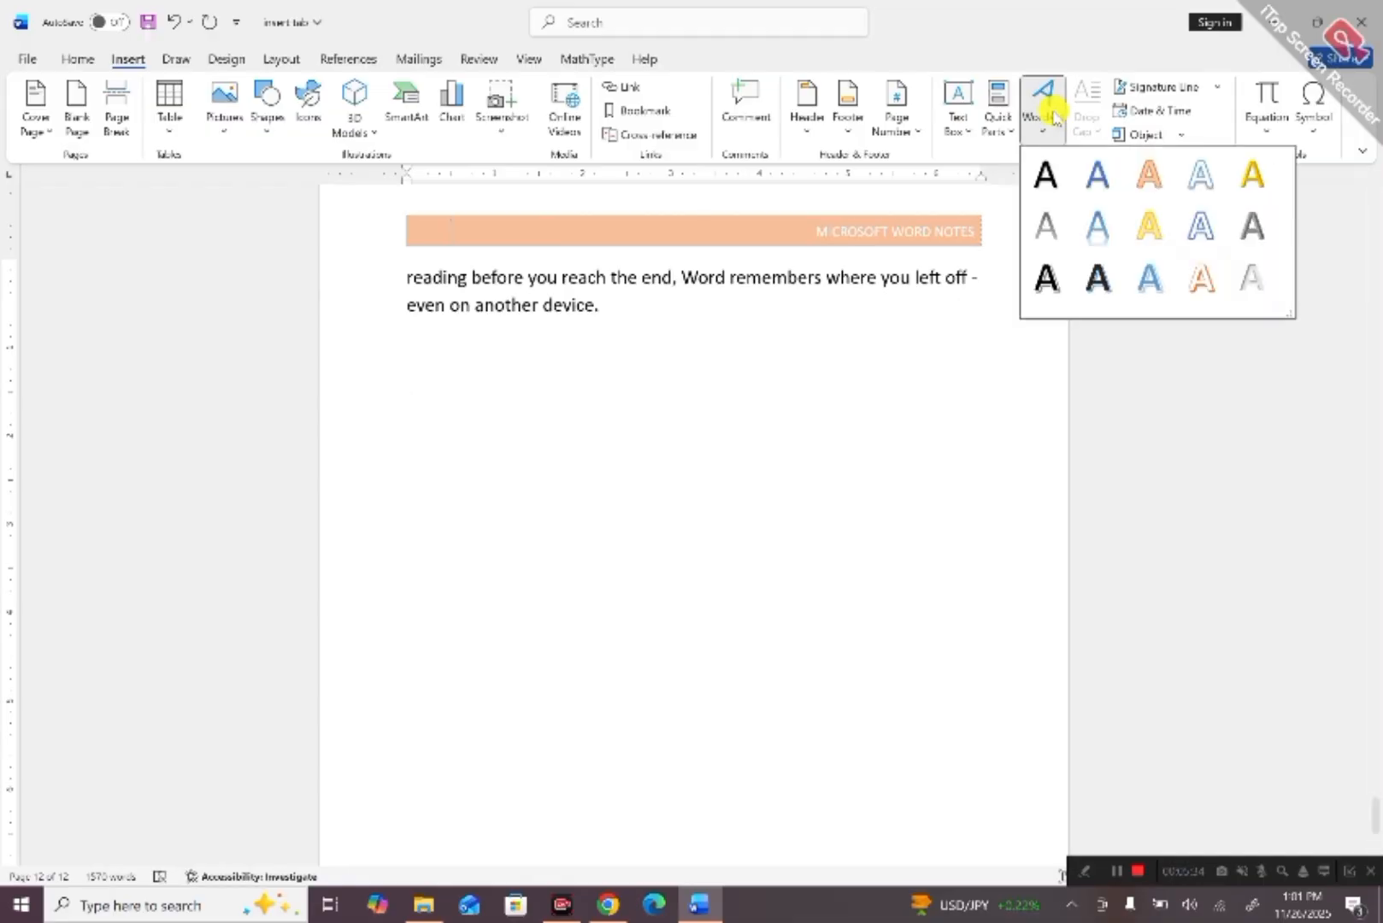
click(1249, 231)
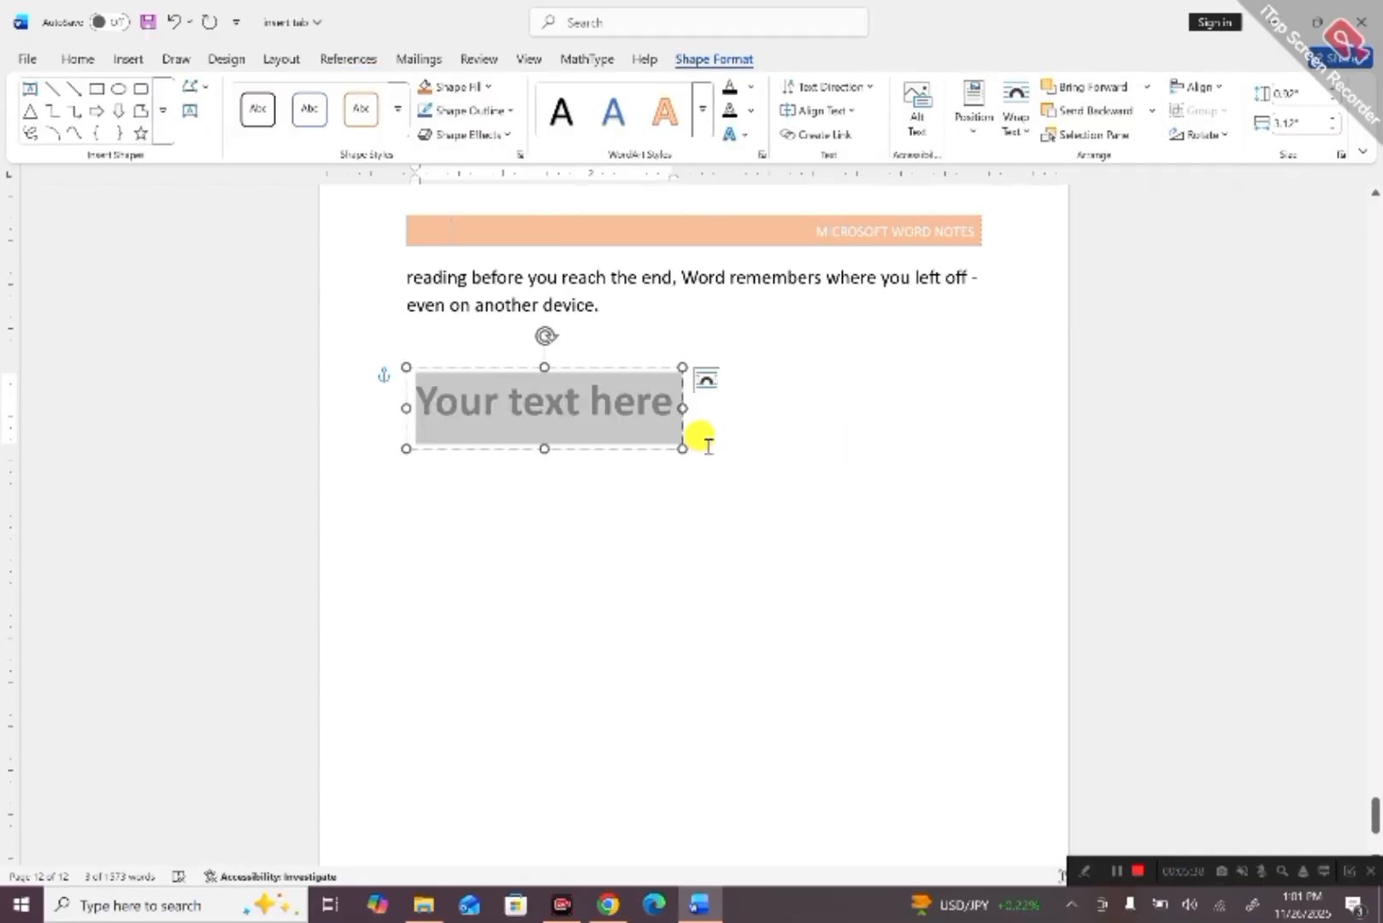
text(Pak Job)
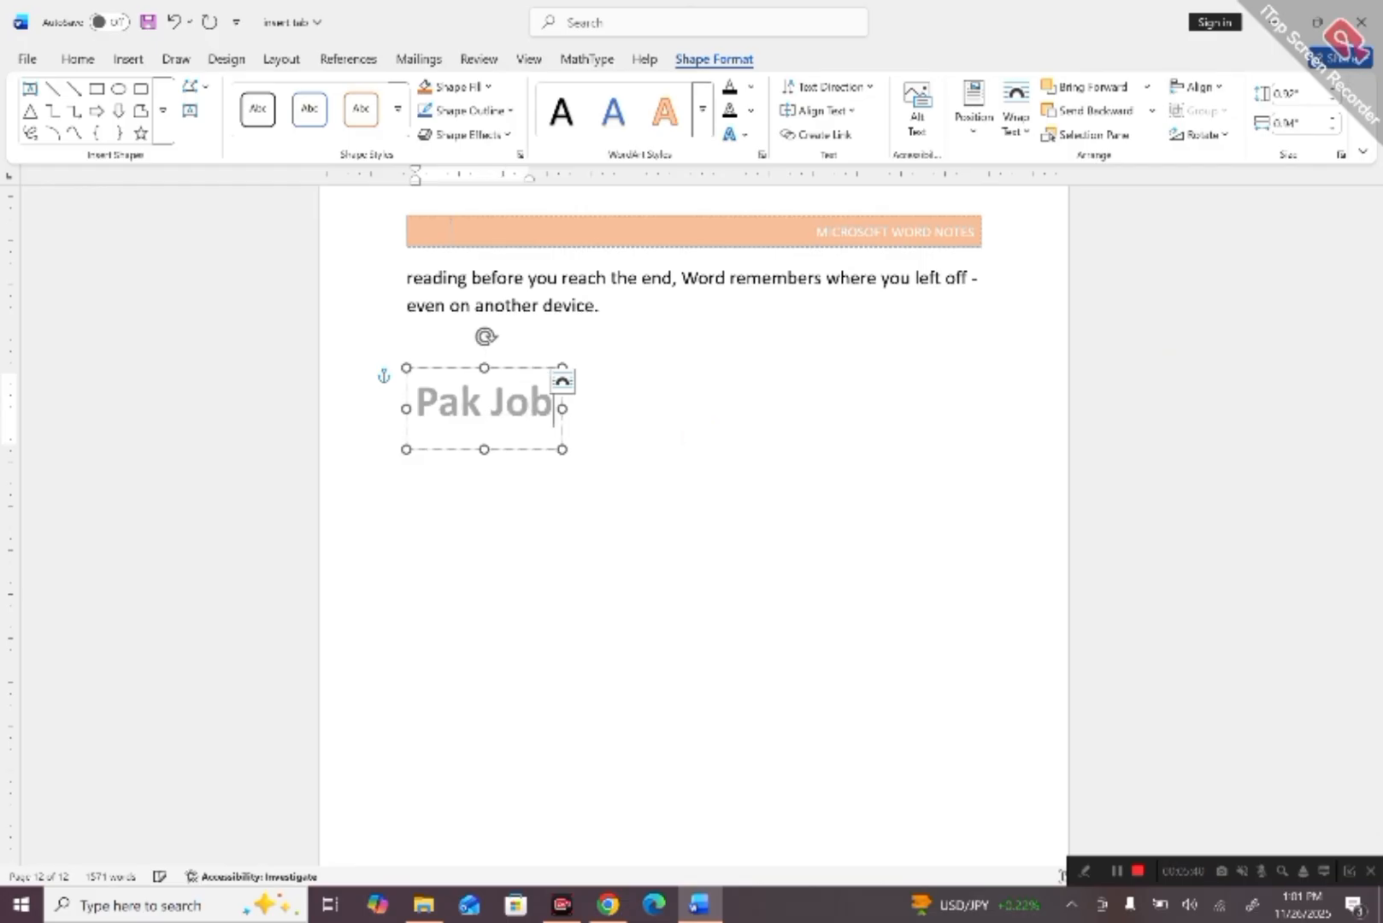
text(s Alerts)
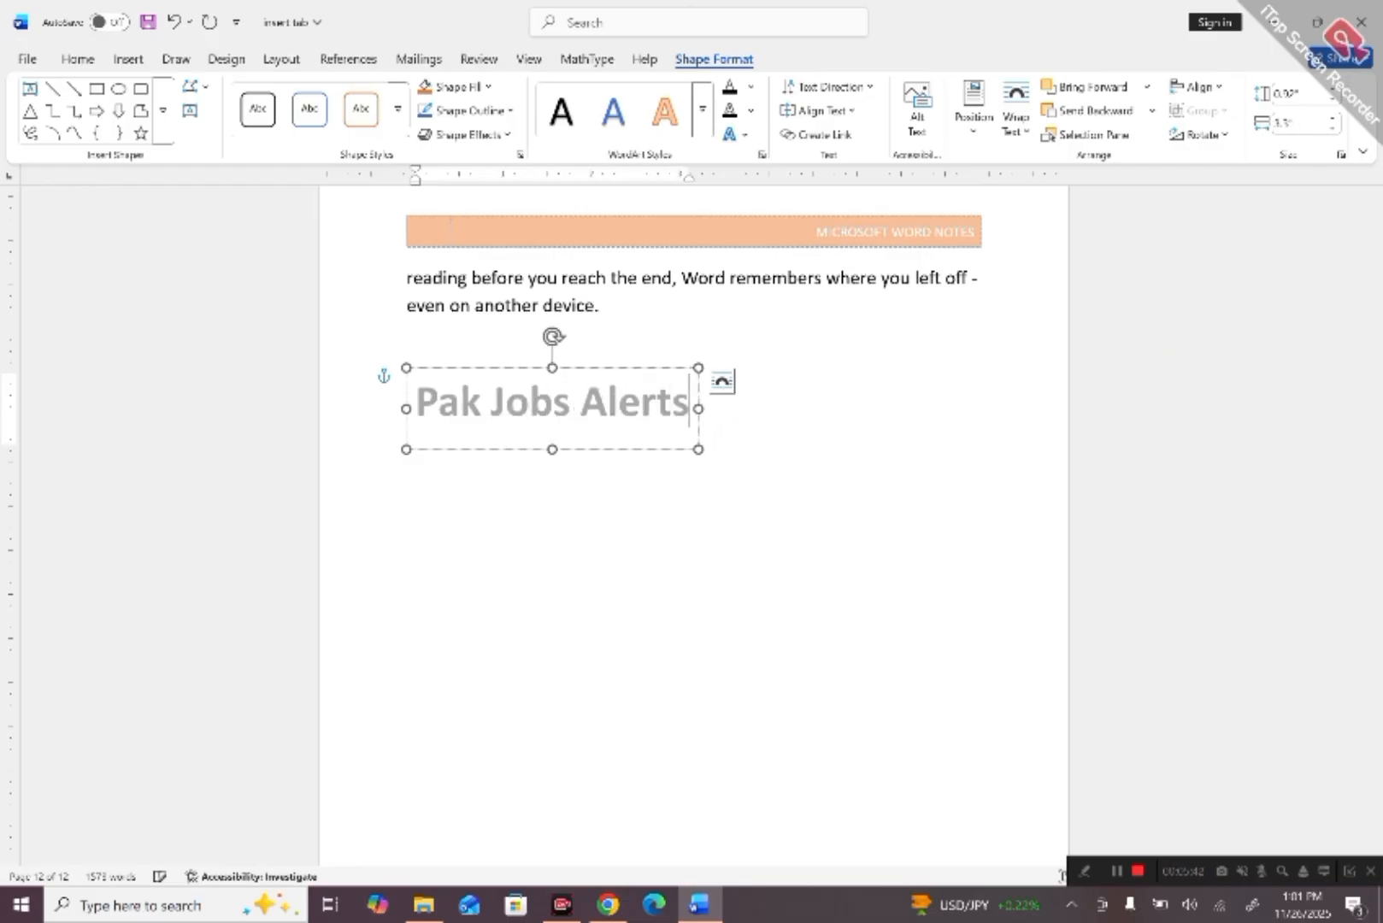
Add a plain text line "Pak Jobs Alerts" below the WordArt and apply the matching gray text effect to it.
click(640, 548)
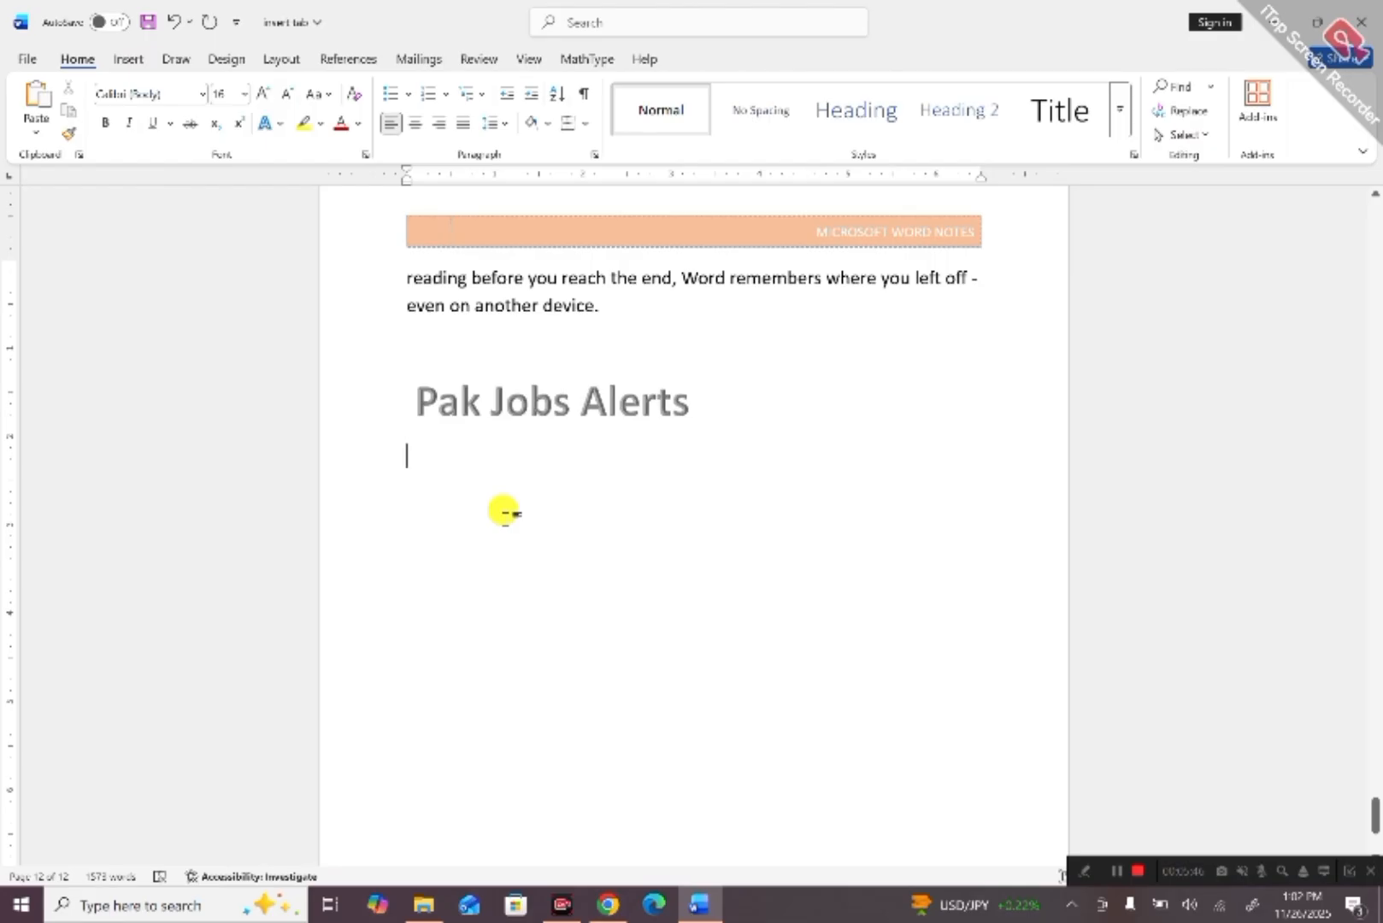
text(Pak Jobs Alerts)
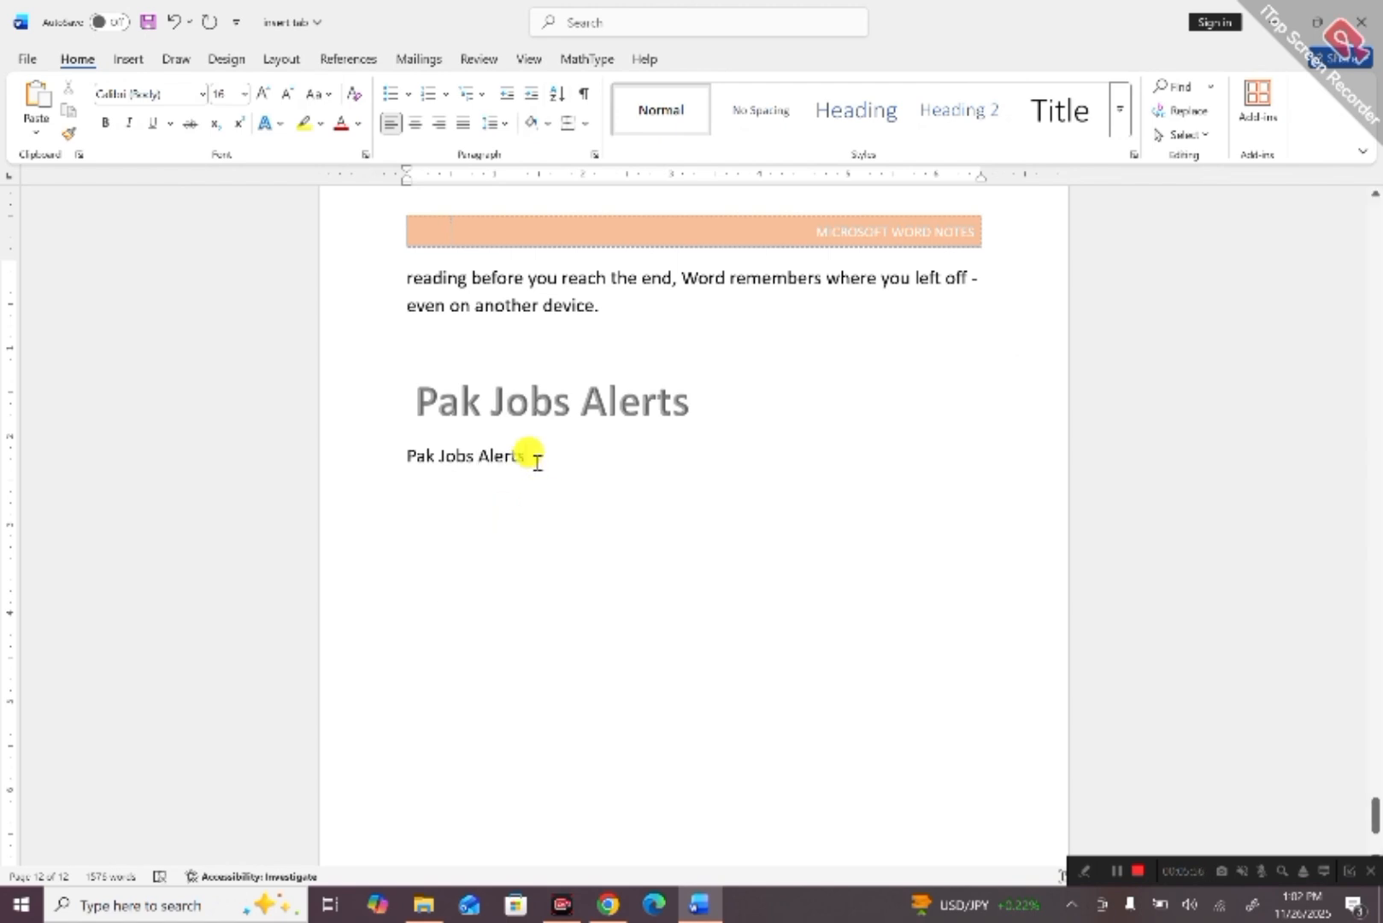
drag(537, 460, 408, 455)
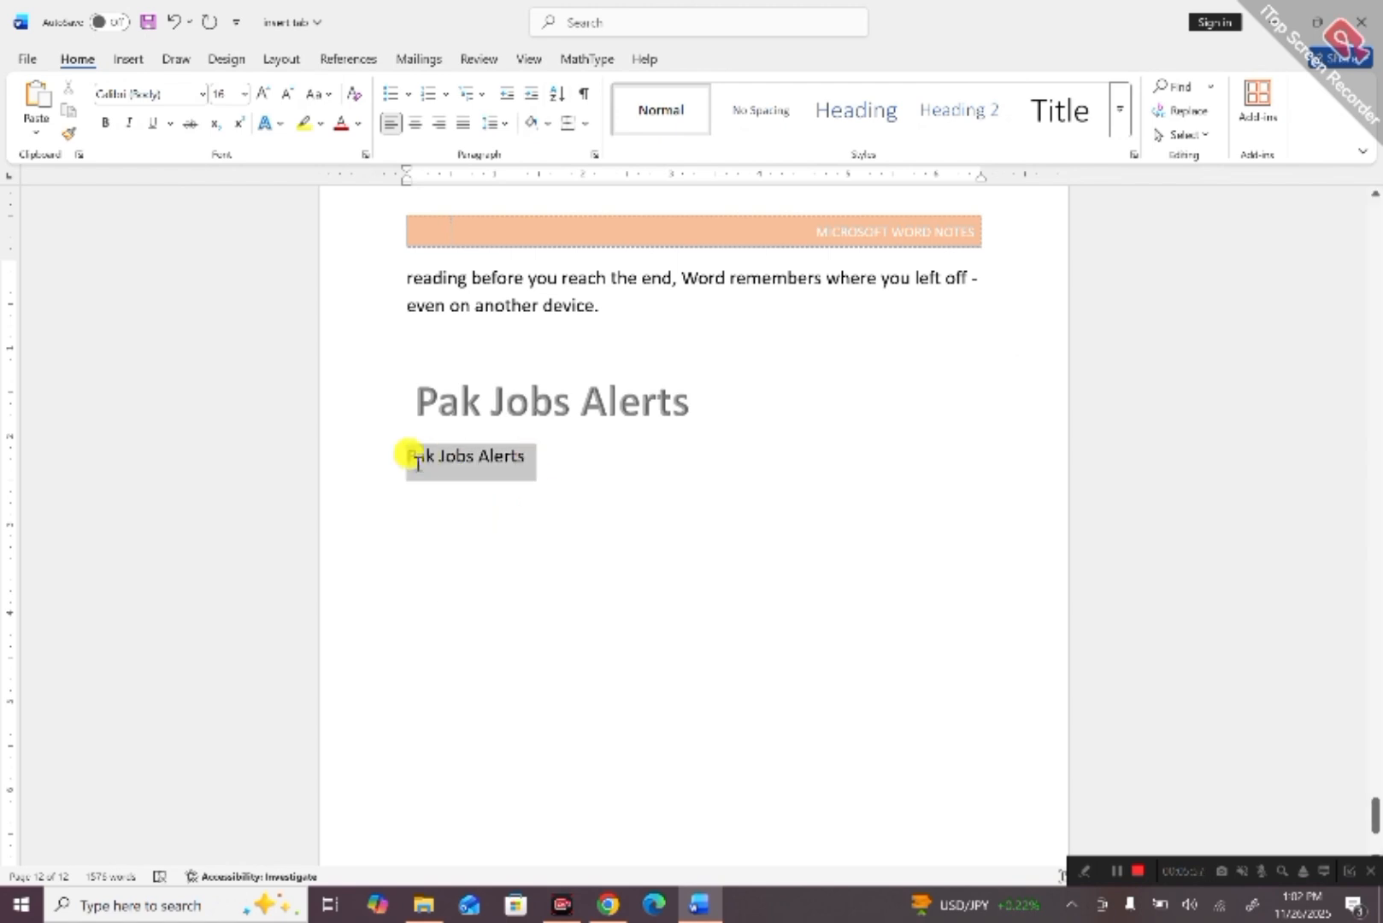
click(276, 127)
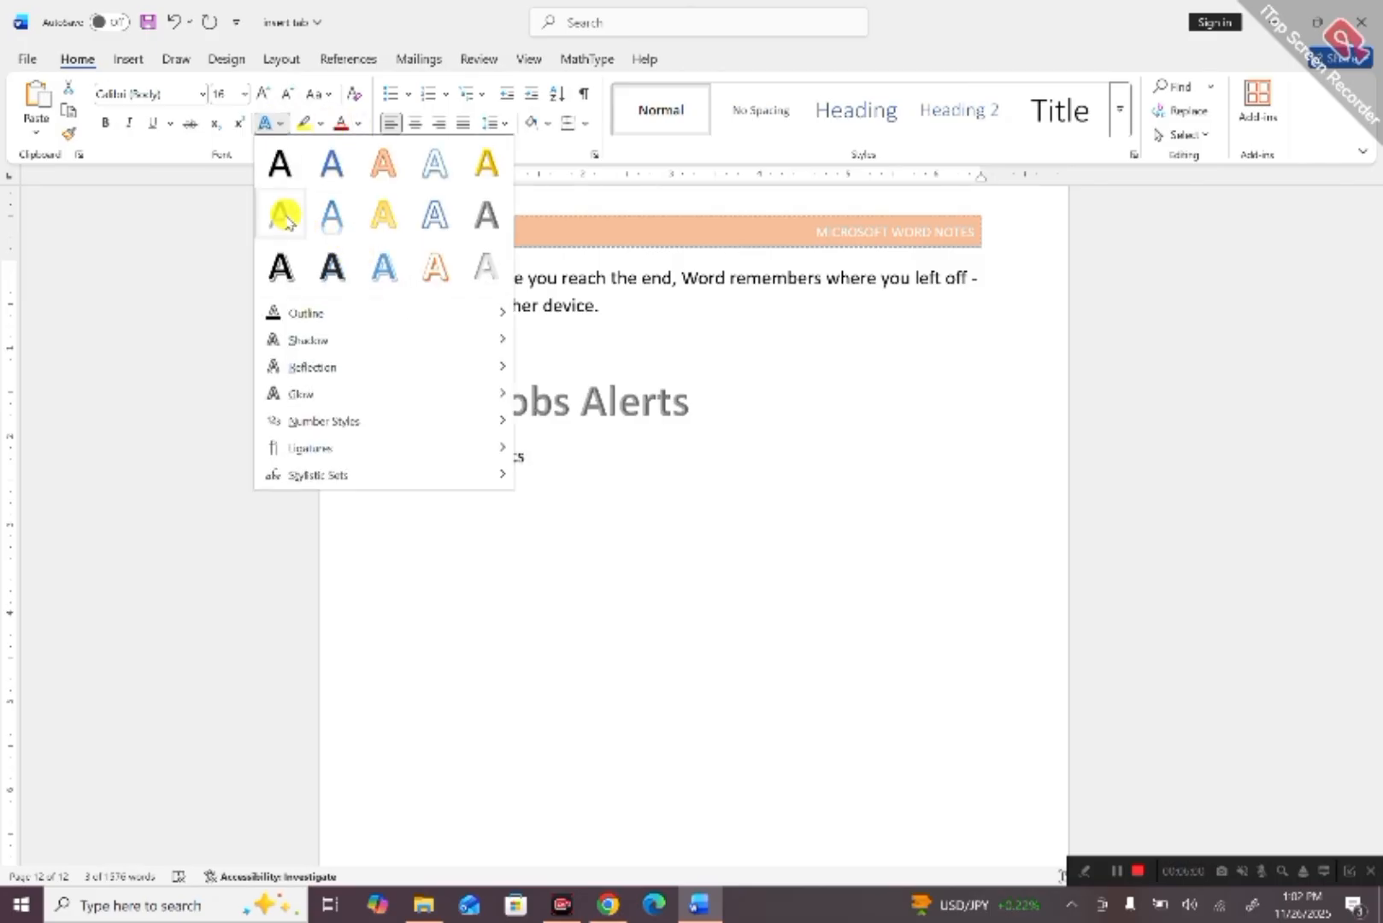
click(484, 214)
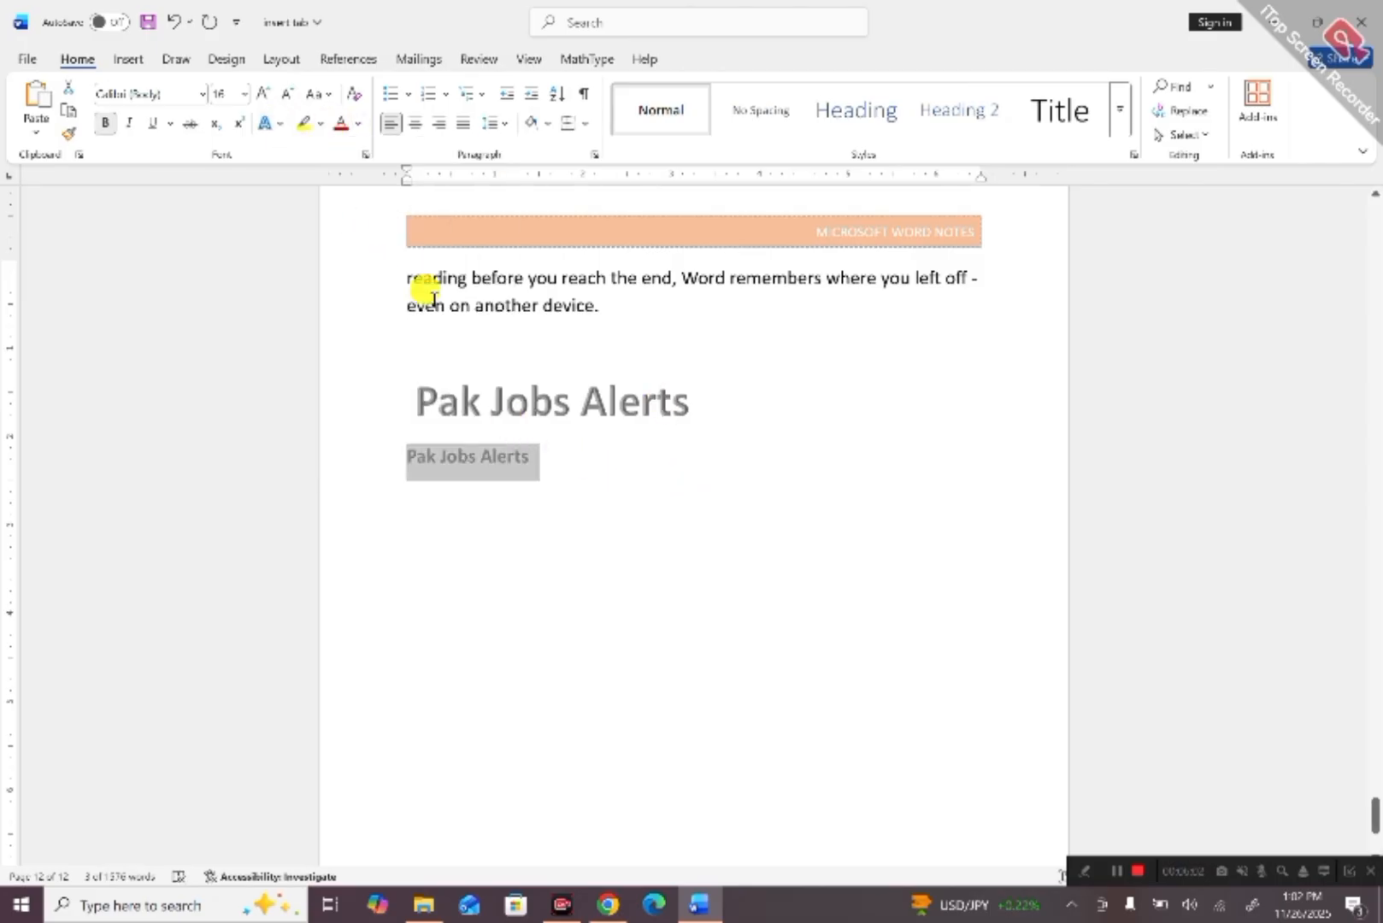
Enlarge the plain "Pak Jobs Alerts" line to 36 pt to match the WordArt's size.
click(261, 93)
click(261, 94)
click(261, 93)
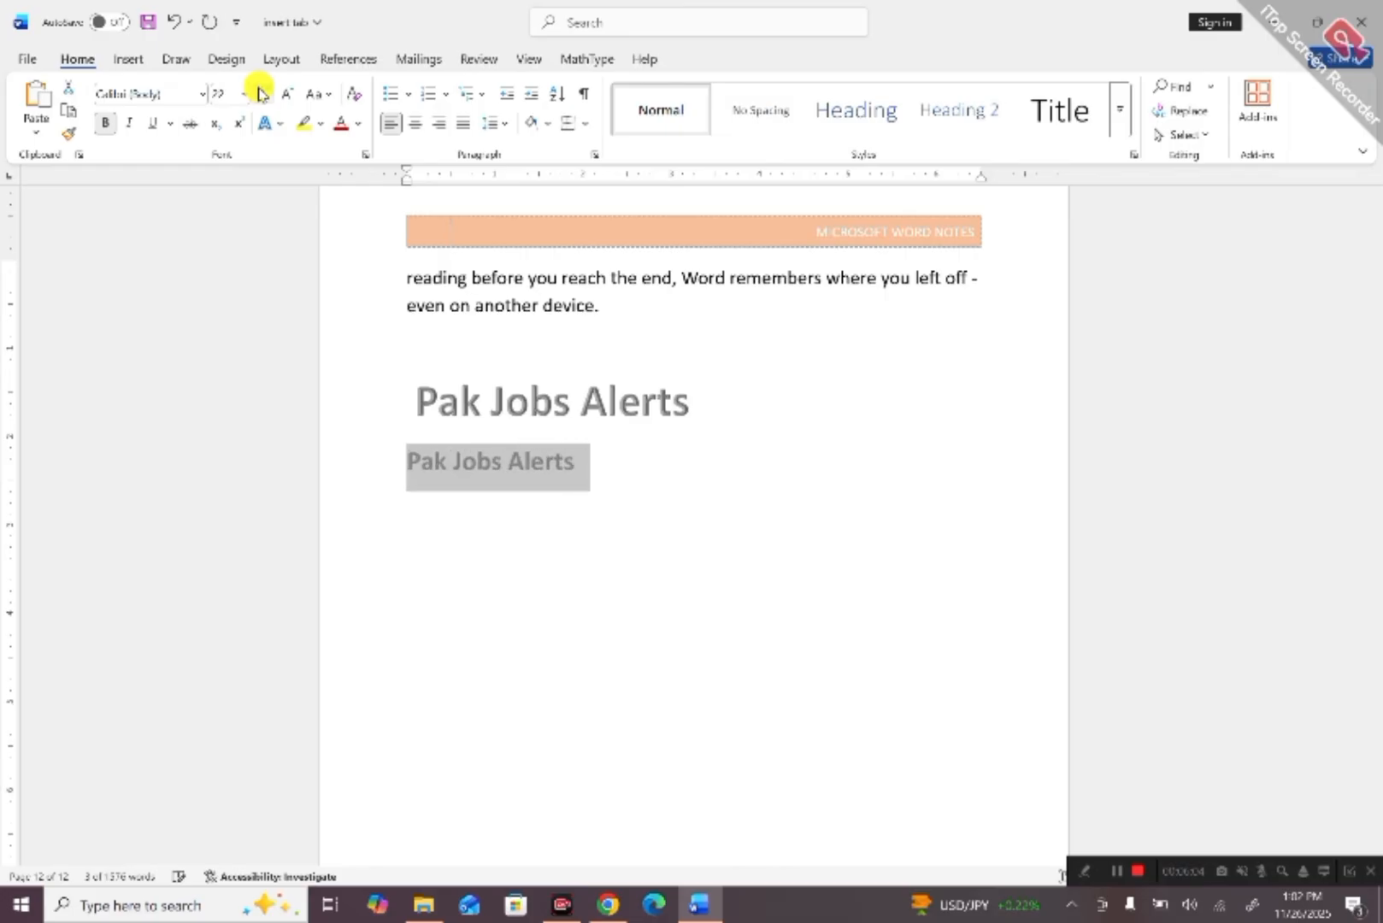
click(261, 93)
click(261, 93)
click(260, 93)
click(261, 93)
click(261, 94)
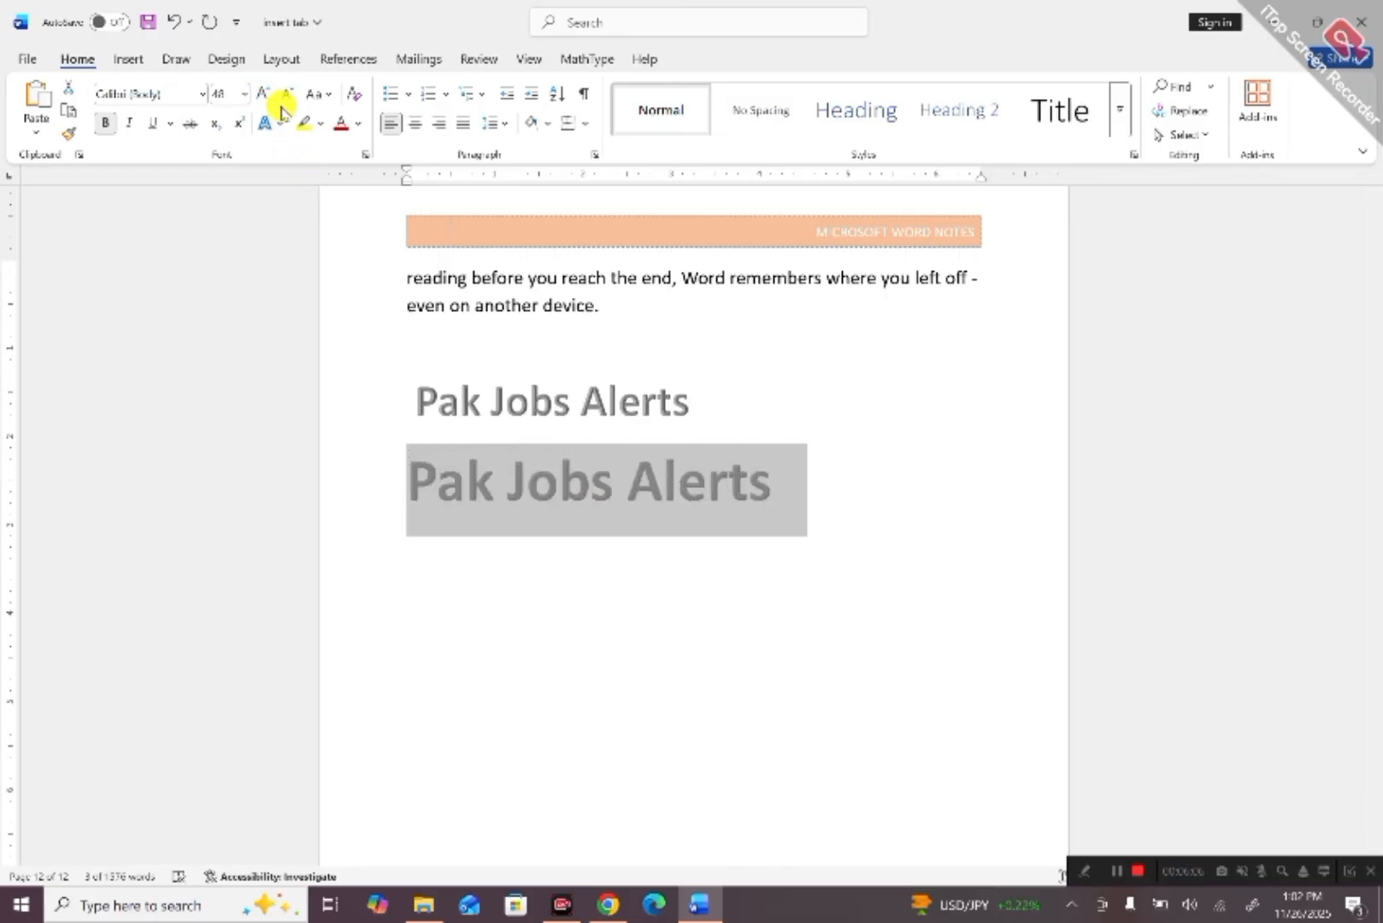
click(287, 96)
click(288, 95)
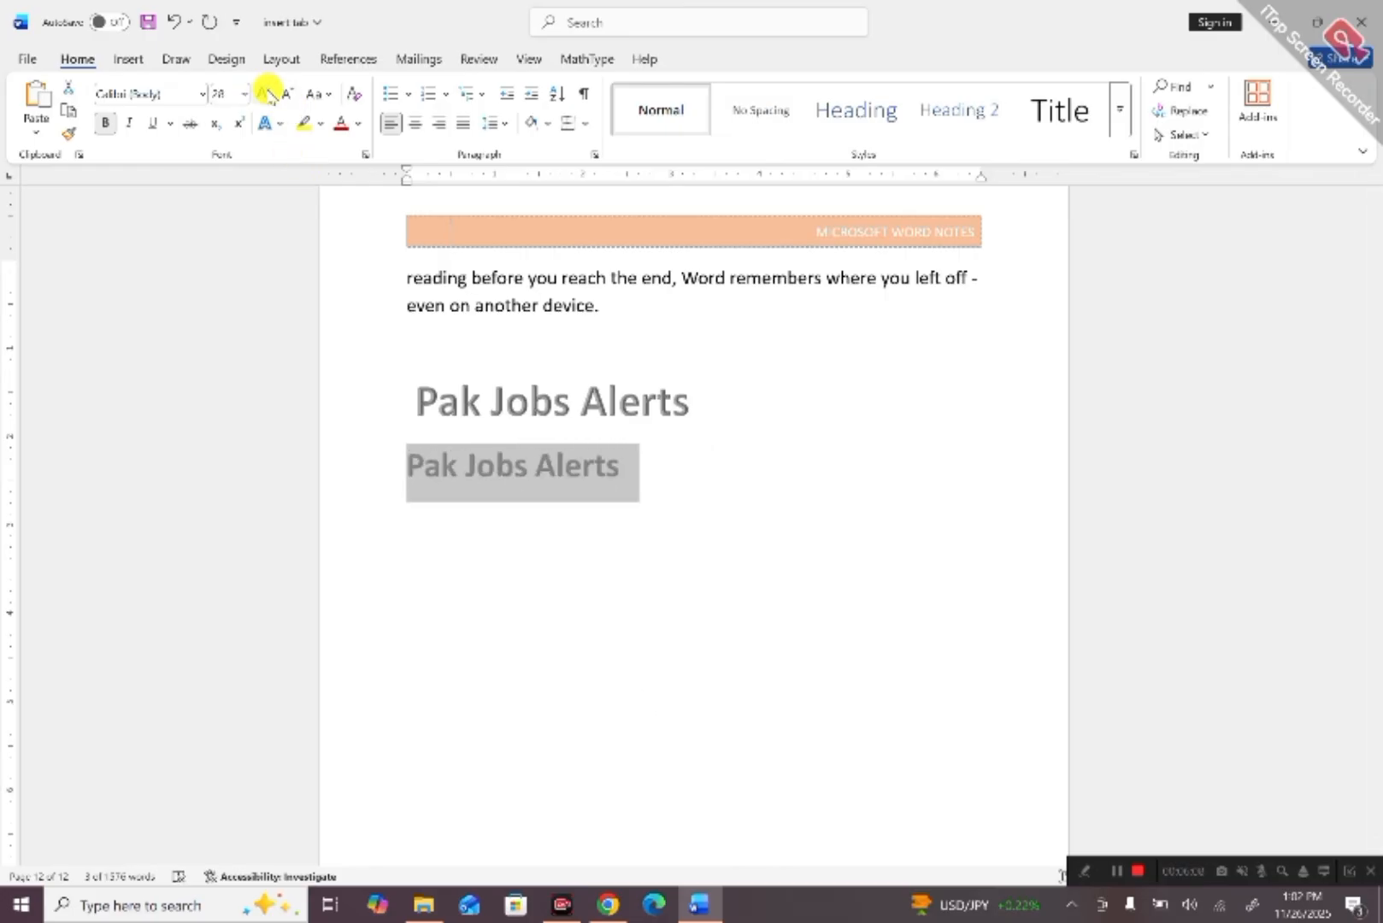
click(260, 93)
click(728, 749)
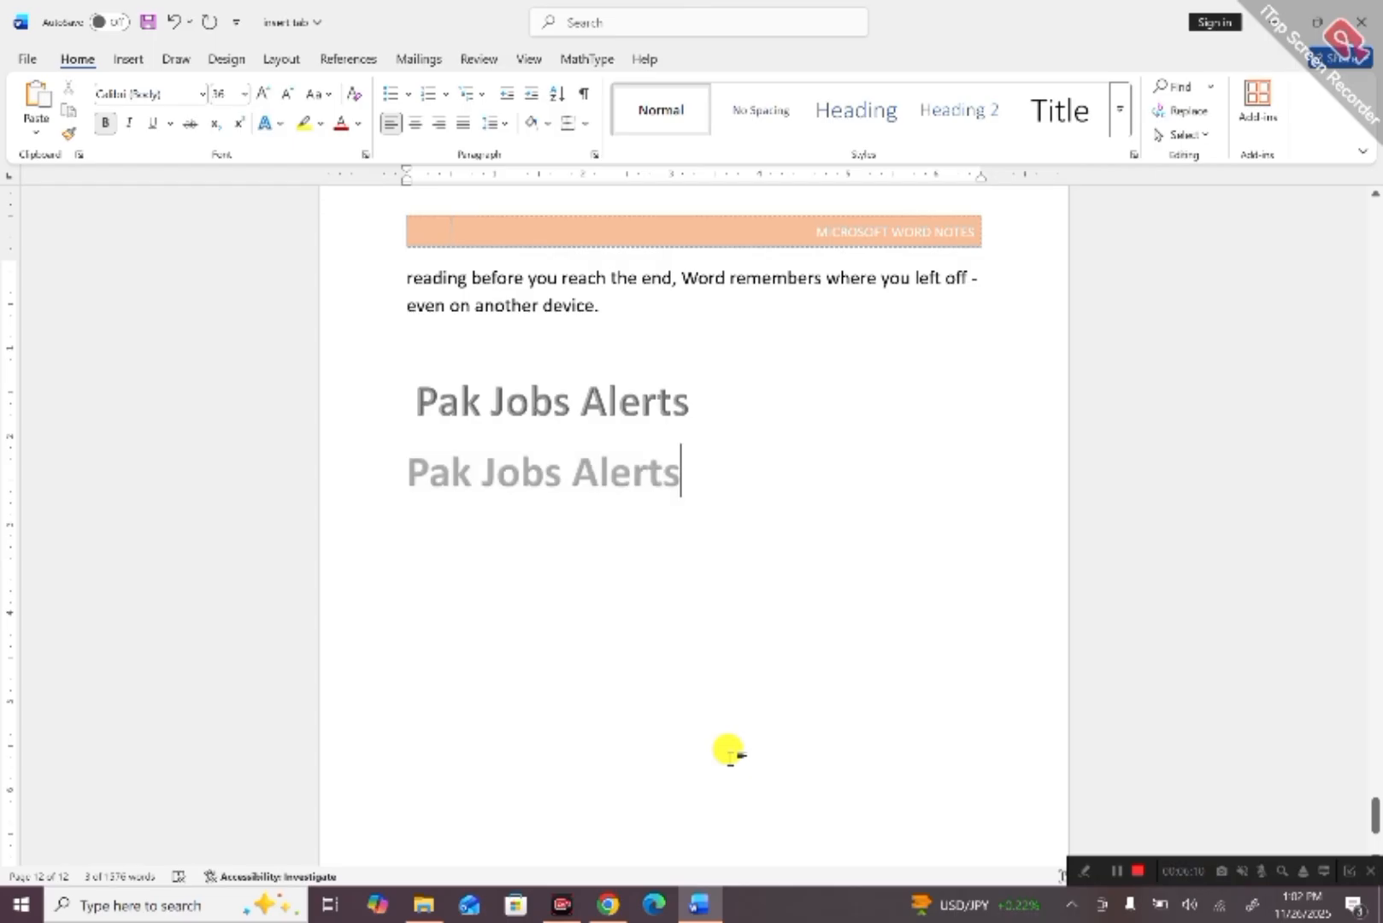
Move the "Pak Jobs Alerts" WordArt to the right and try to reposition the plain text line below it.
click(620, 401)
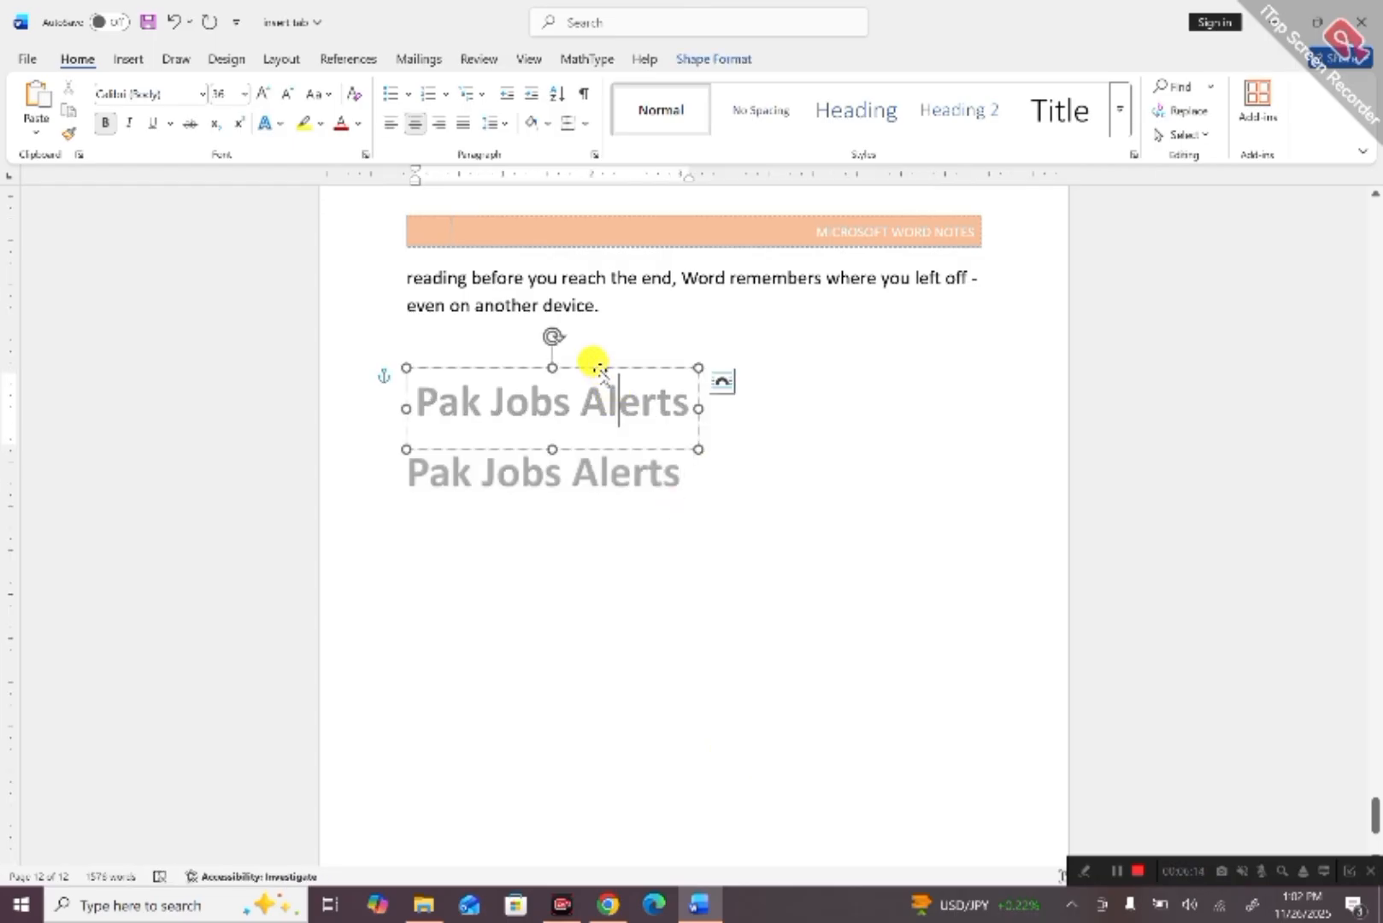
drag(601, 369, 799, 352)
click(508, 466)
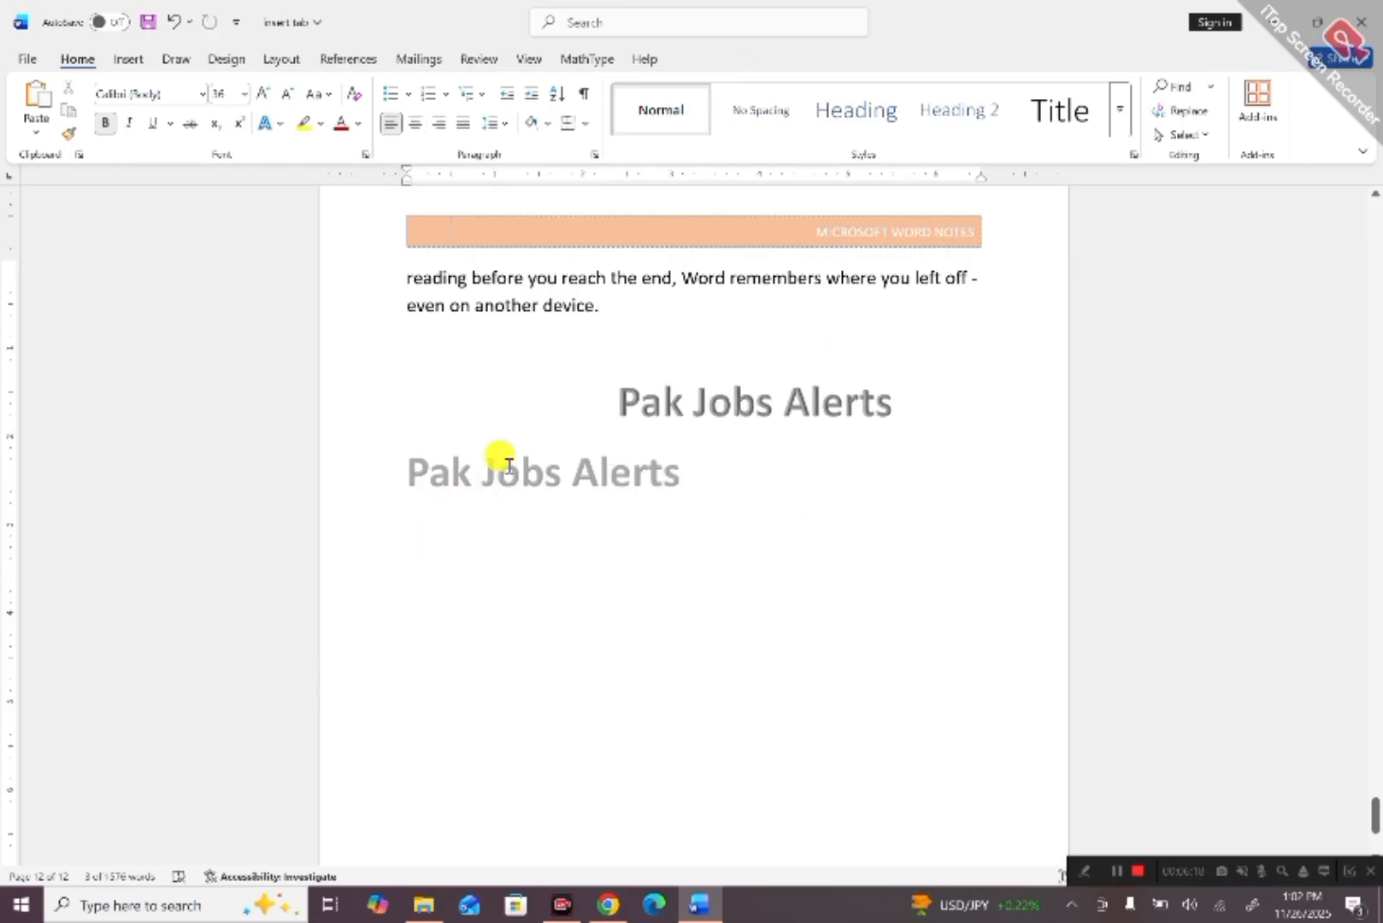
mouse_move(508, 465)
mouse_down()
mouse_move(617, 494)
mouse_move(509, 494)
mouse_up()
click(739, 582)
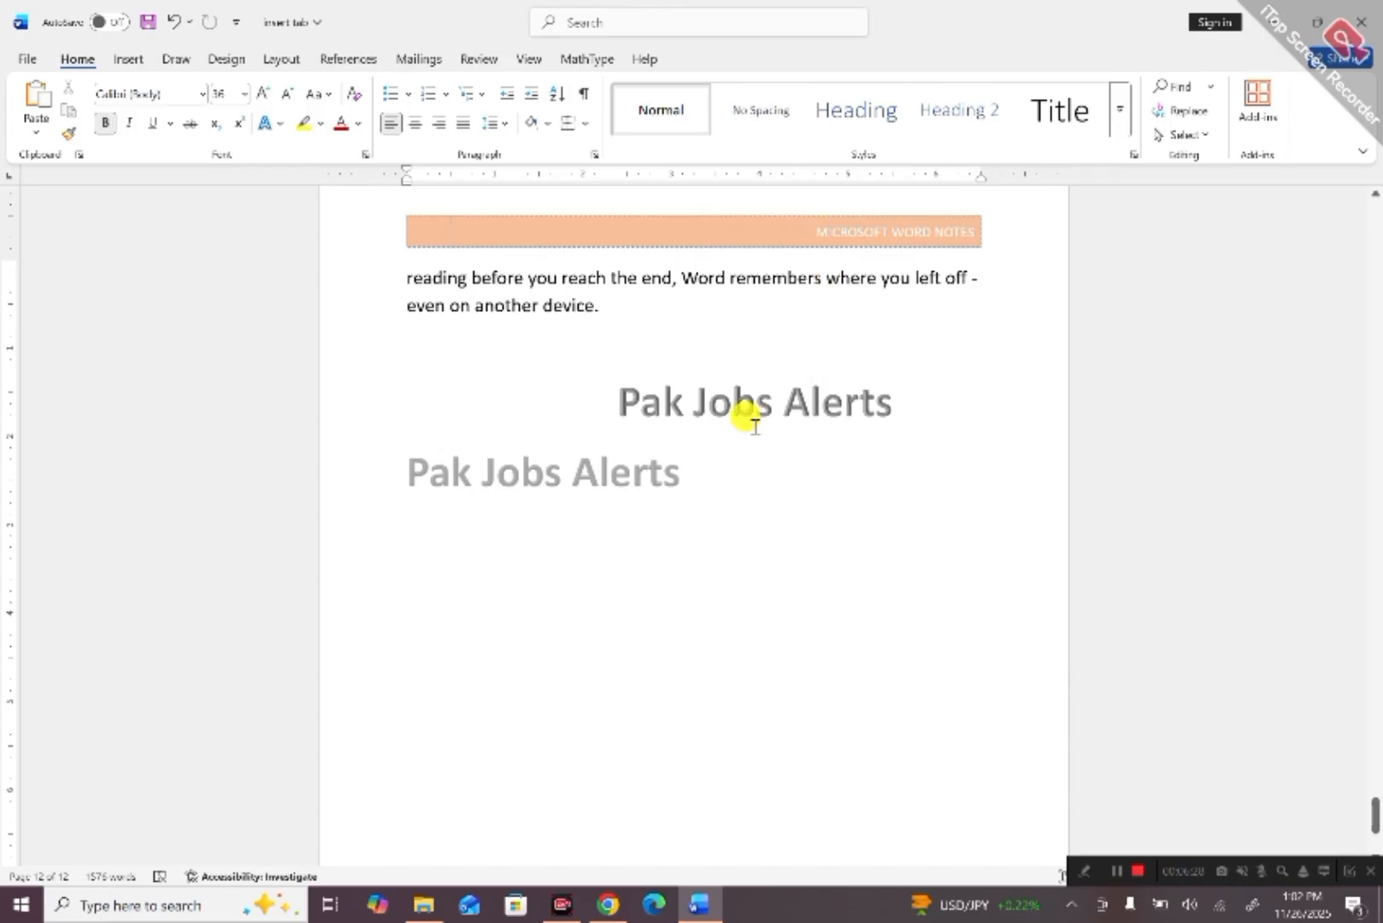
Move the "Pak Jobs Alerts" WordArt freely to a spot below the plain text line, right of the page's centre.
click(750, 397)
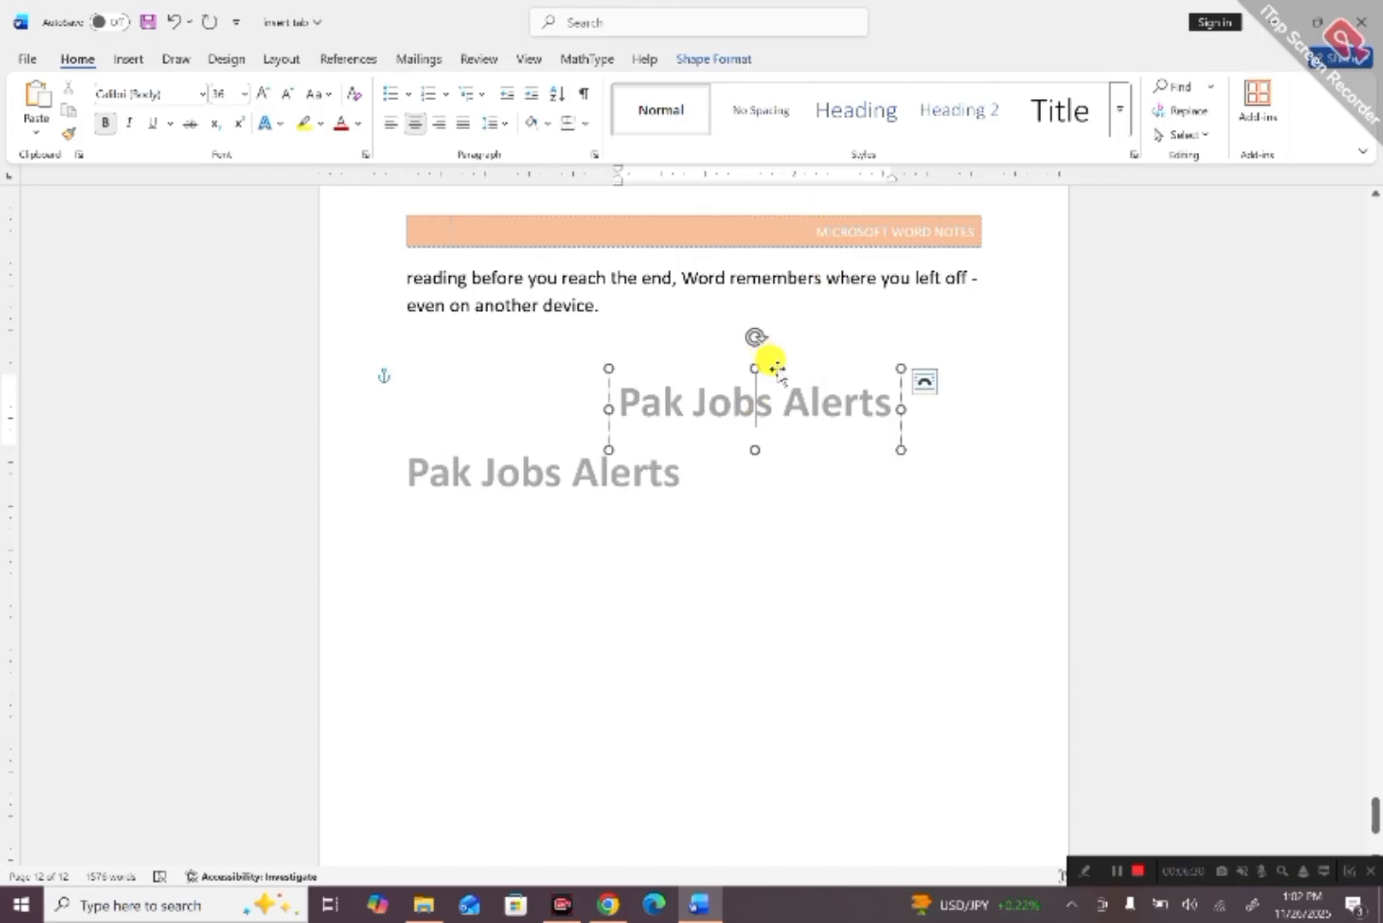
drag(774, 366, 844, 368)
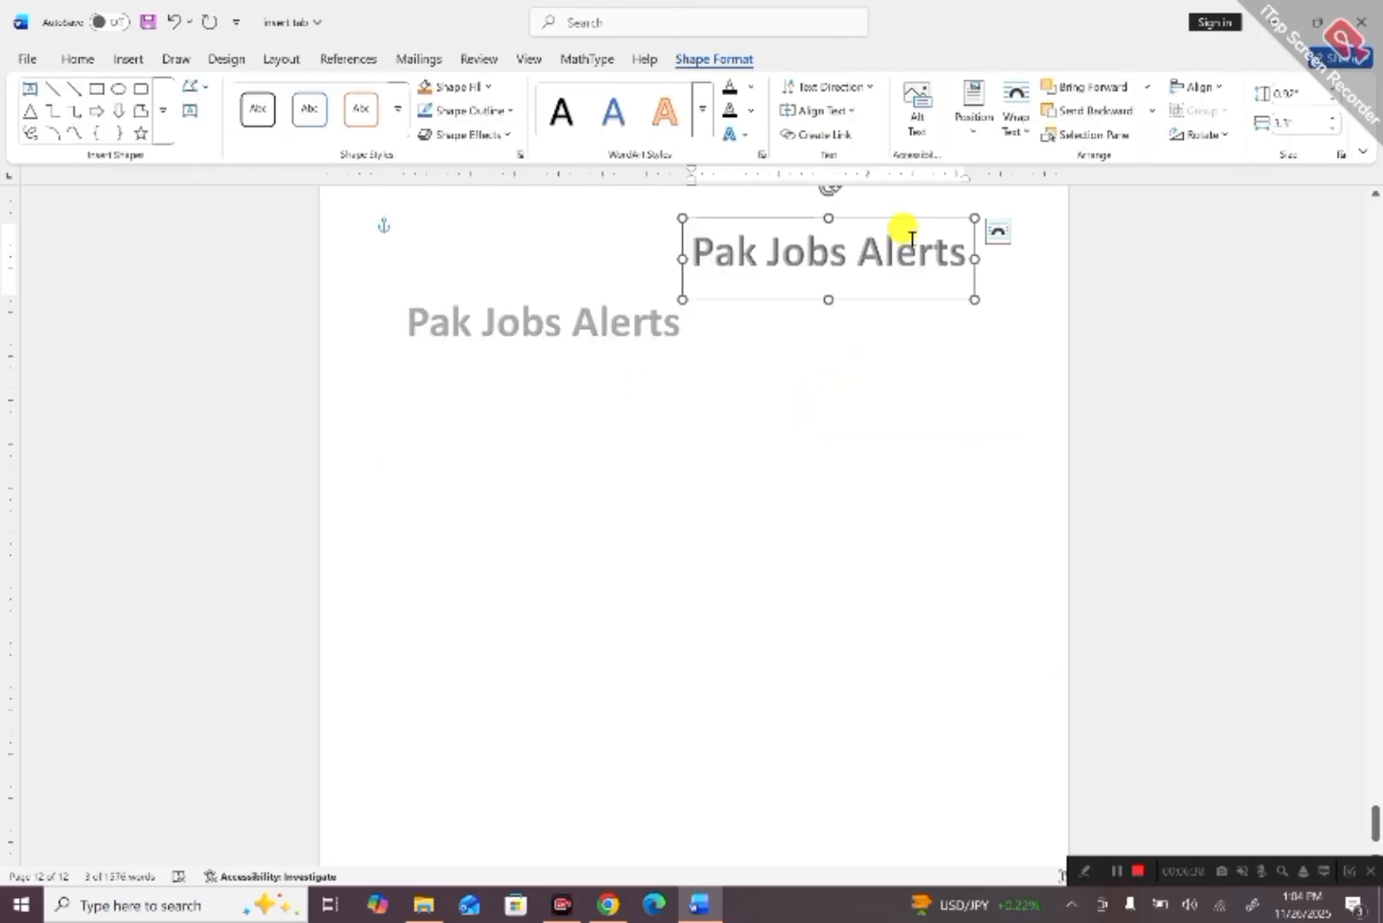
drag(894, 222, 804, 424)
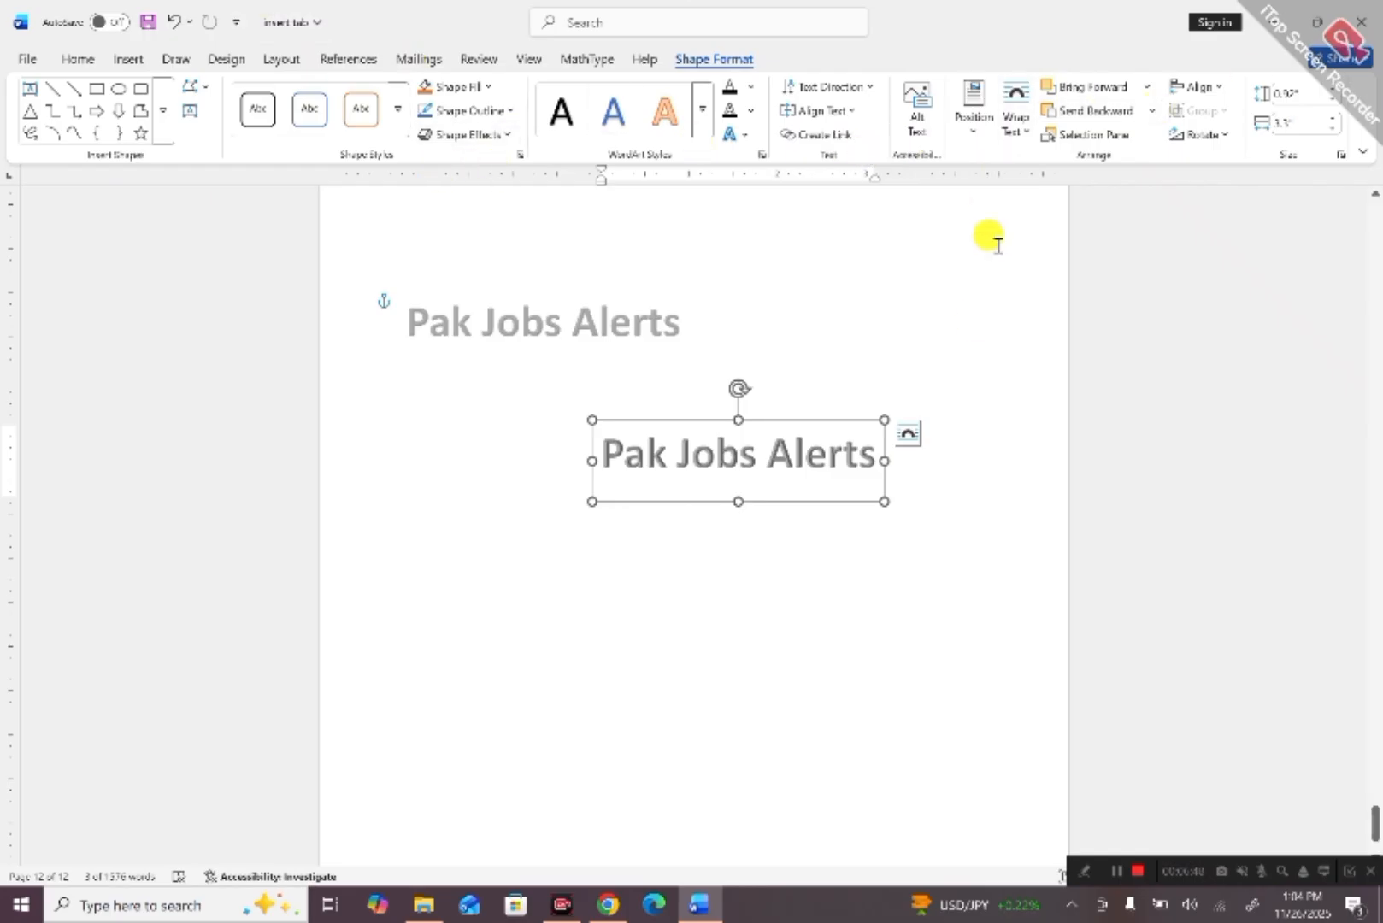
Apply the upward-arch Follow Path text transform to the "Pak Jobs Alerts" WordArt.
click(751, 112)
click(786, 606)
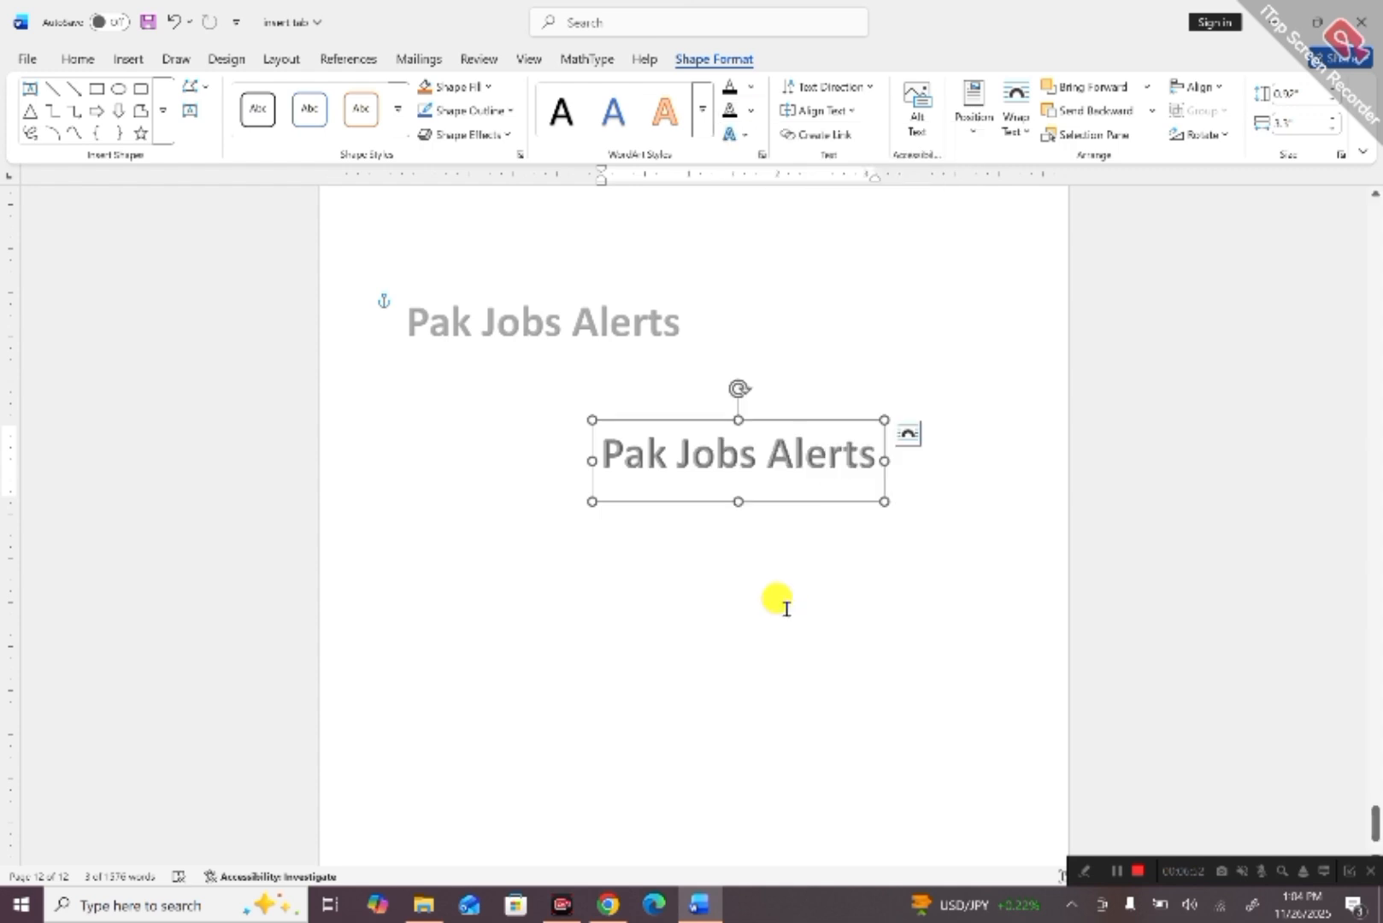
click(746, 137)
mouse_move(780, 362)
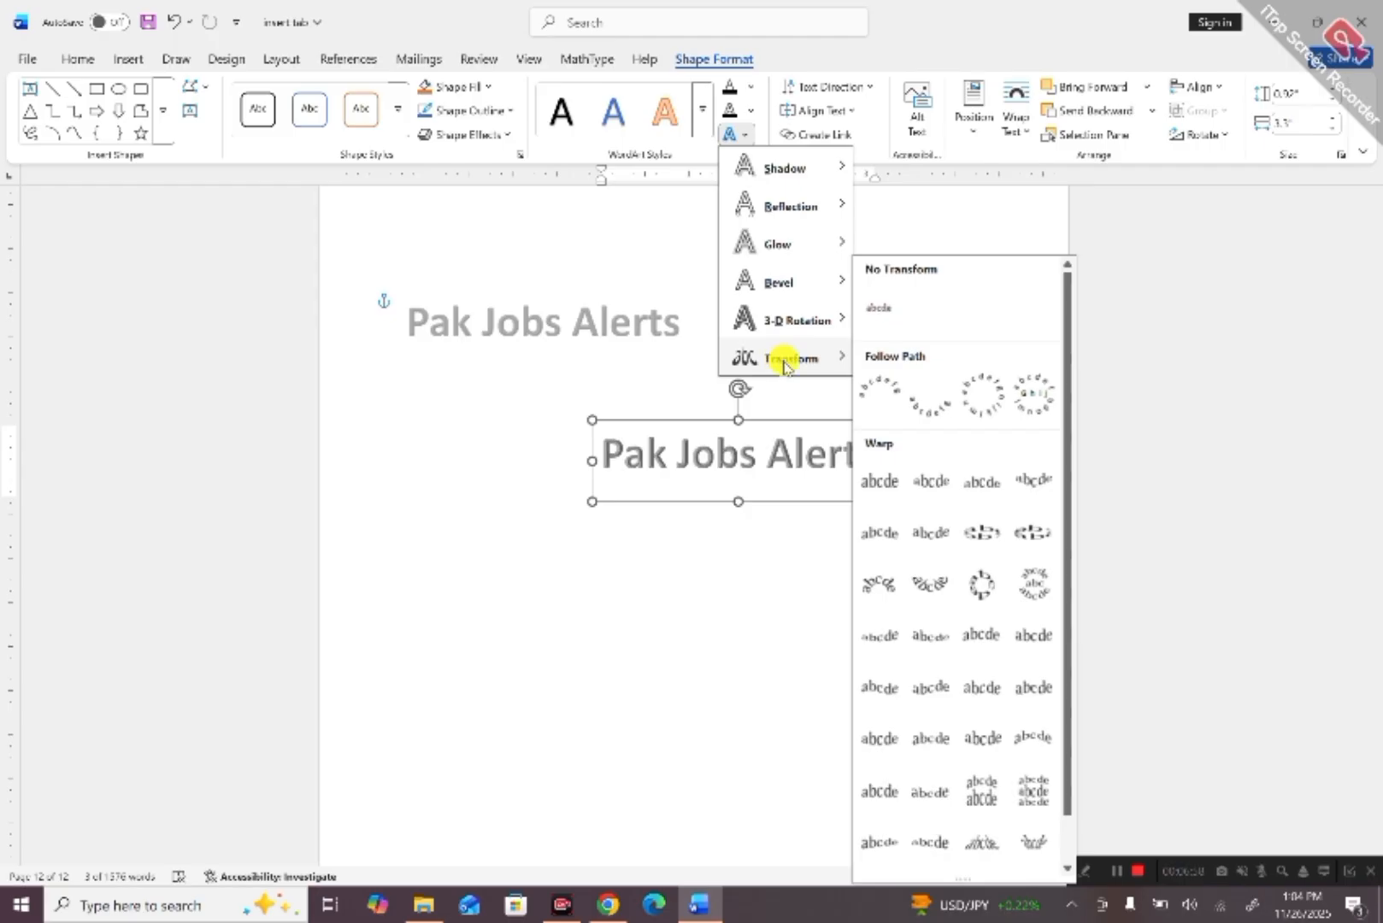
click(882, 394)
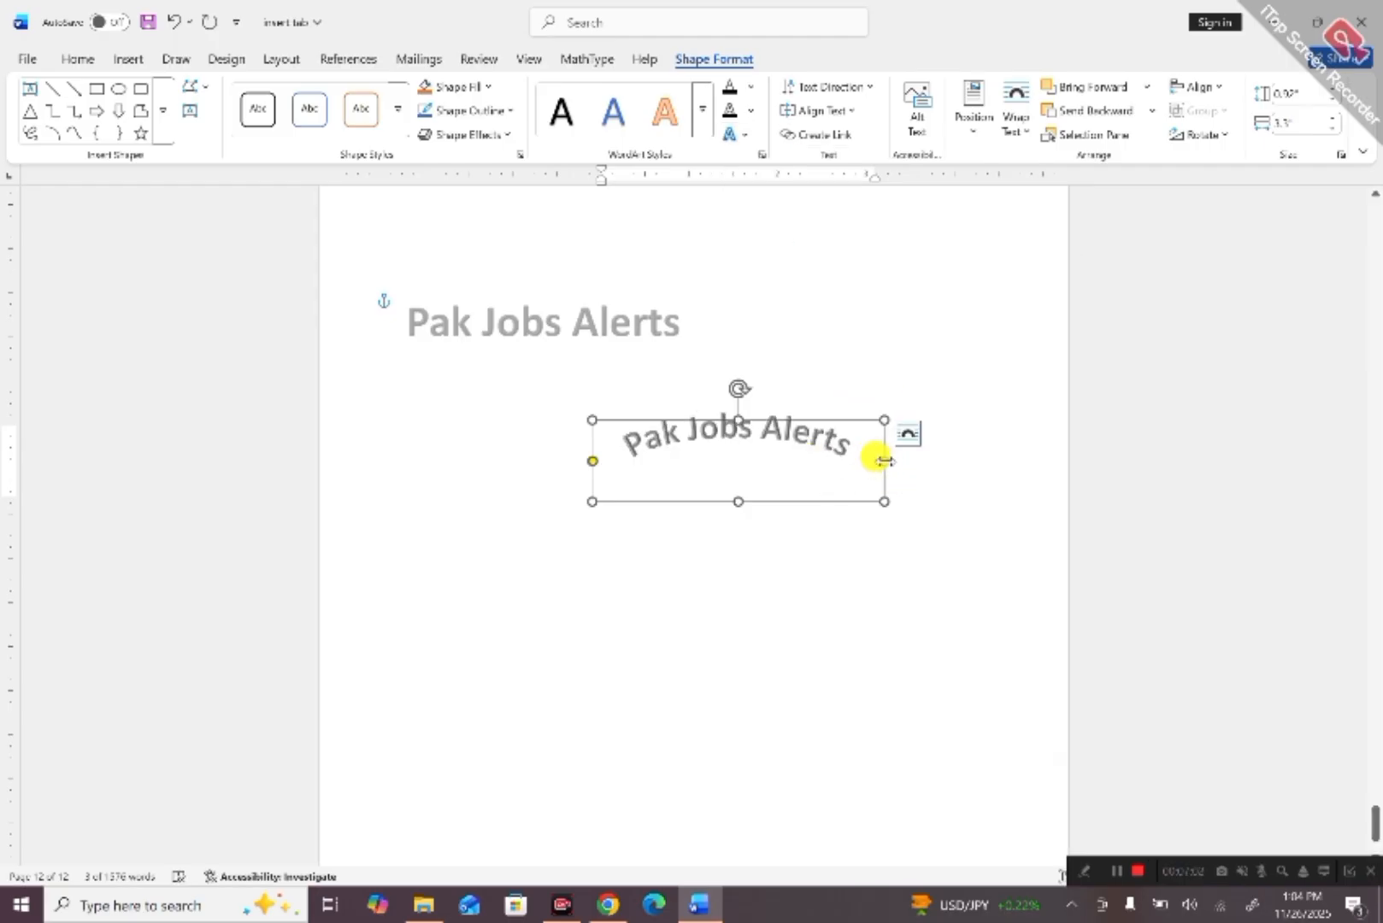
Resize the arched WordArt horizontally to a width of about 1.88" to tighten its curve.
drag(884, 461, 940, 461)
drag(892, 468, 757, 484)
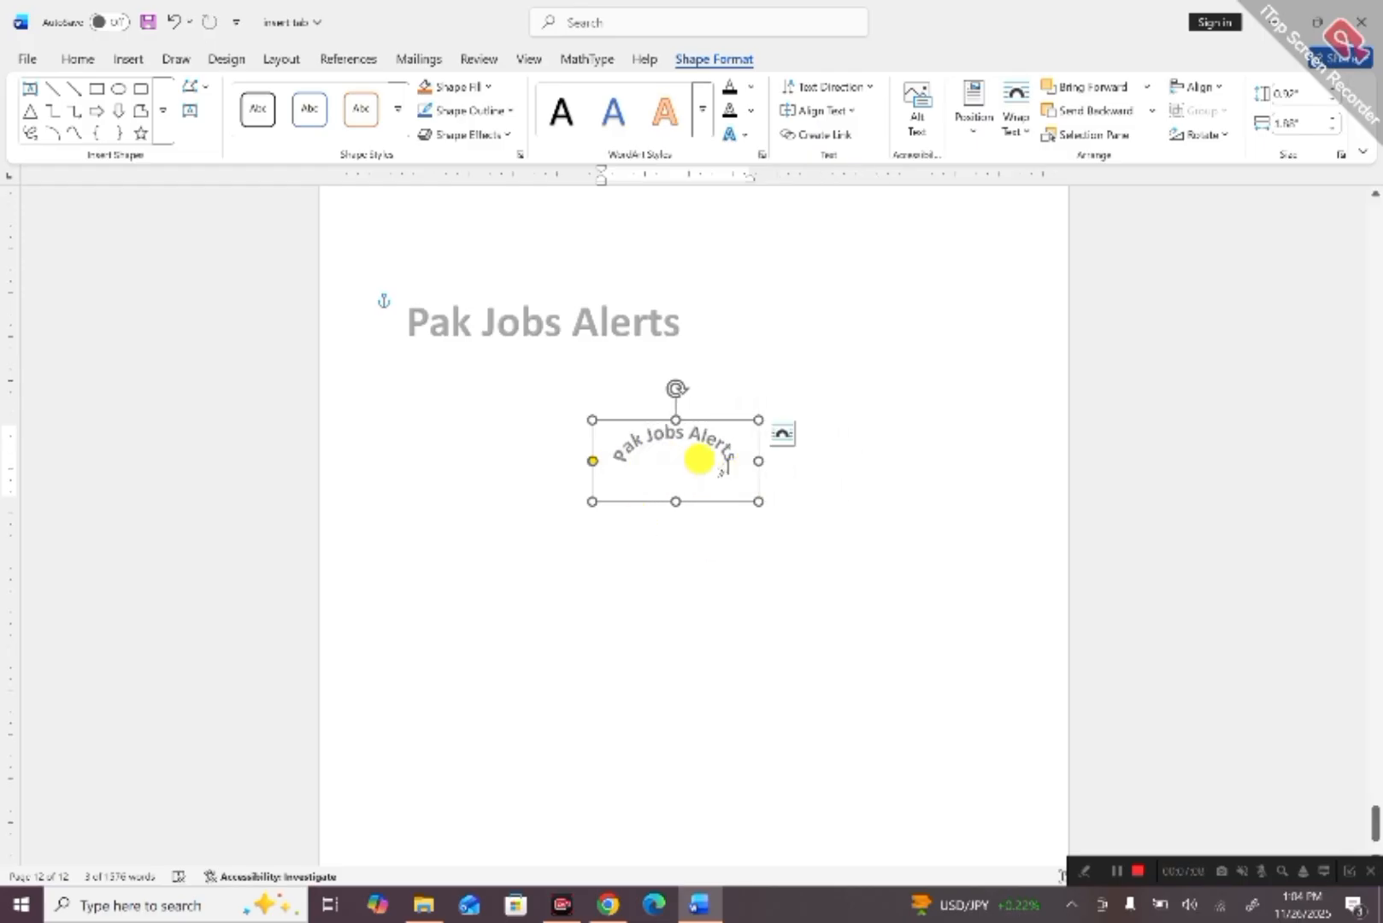
click(742, 134)
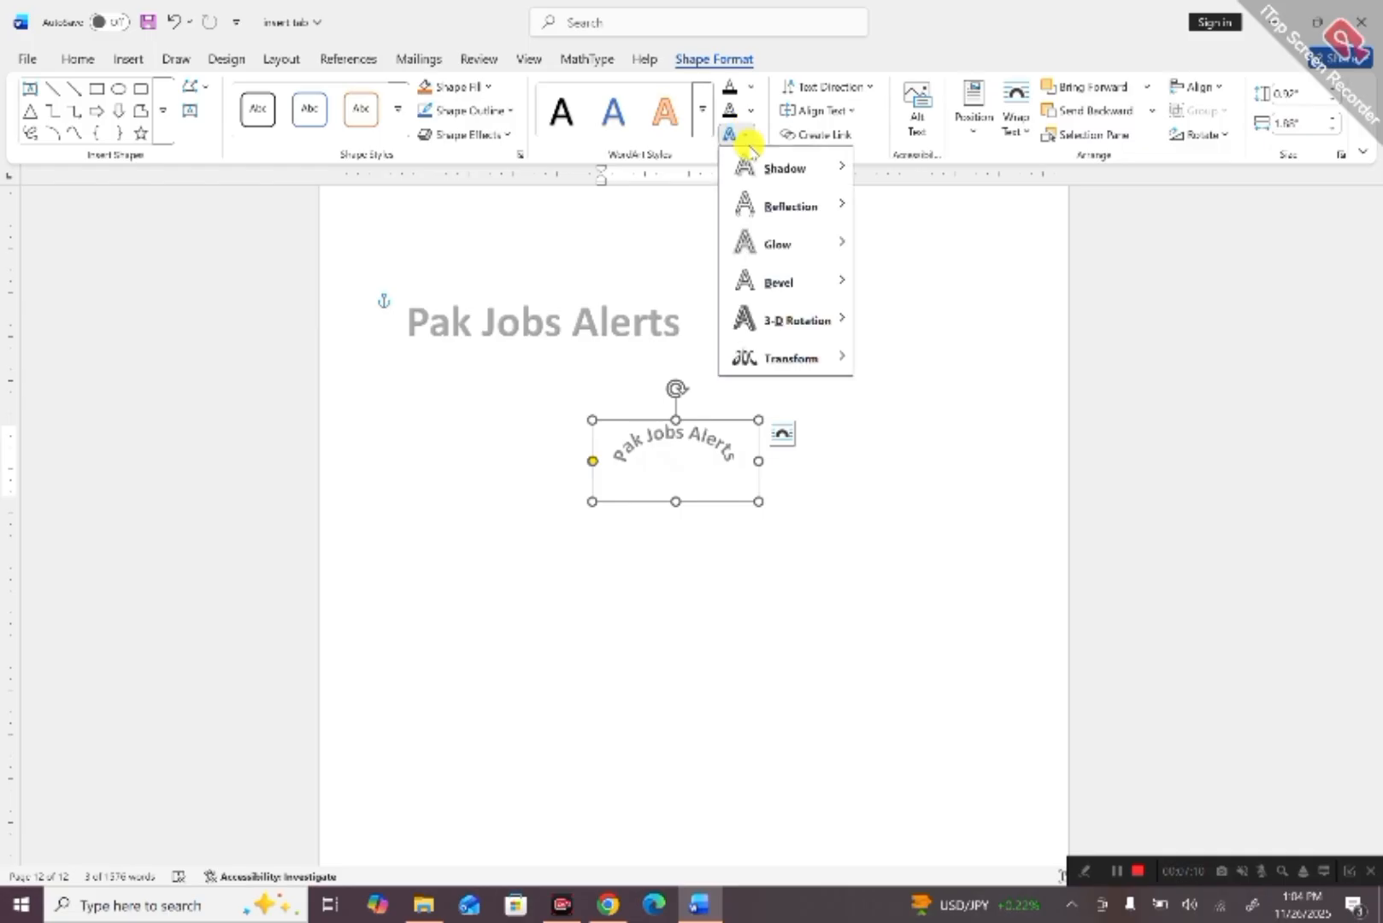
mouse_move(834, 356)
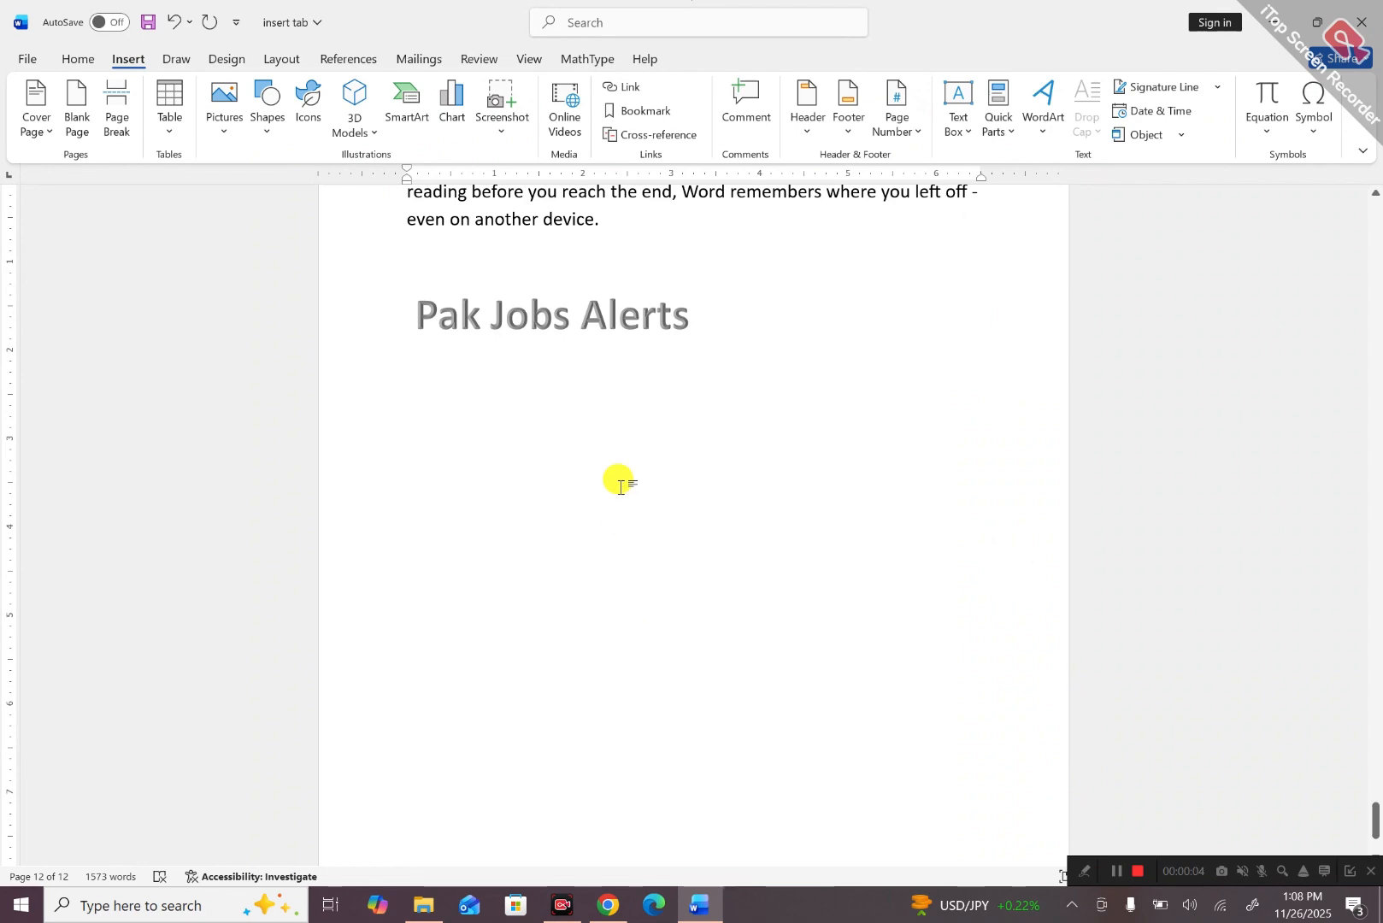
Generate sample paragraphs below the "Pak Jobs Alerts" WordArt with the formula =rand(9).
text(=ran)
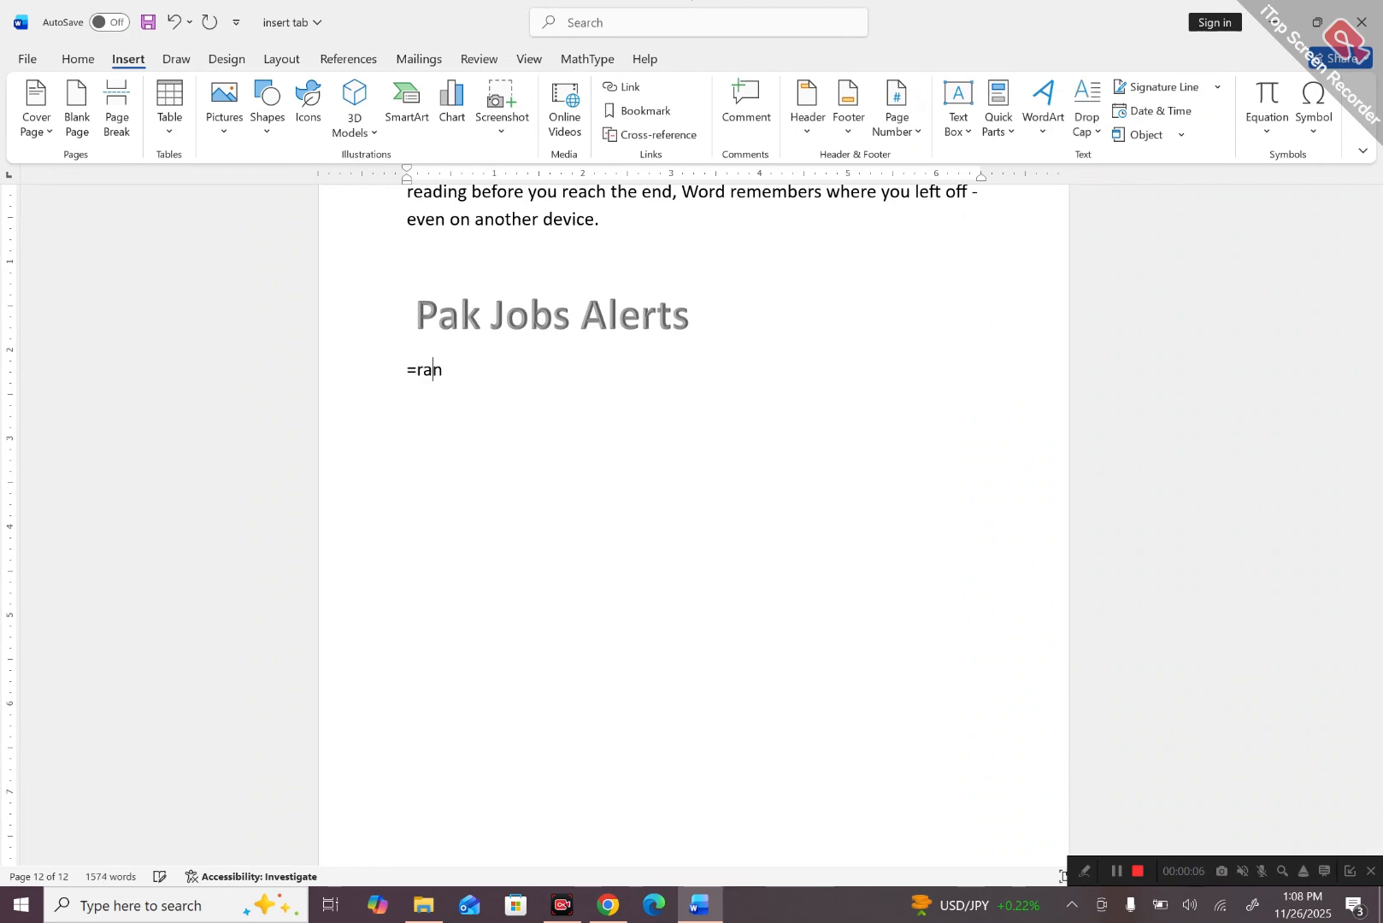
text(d(9)
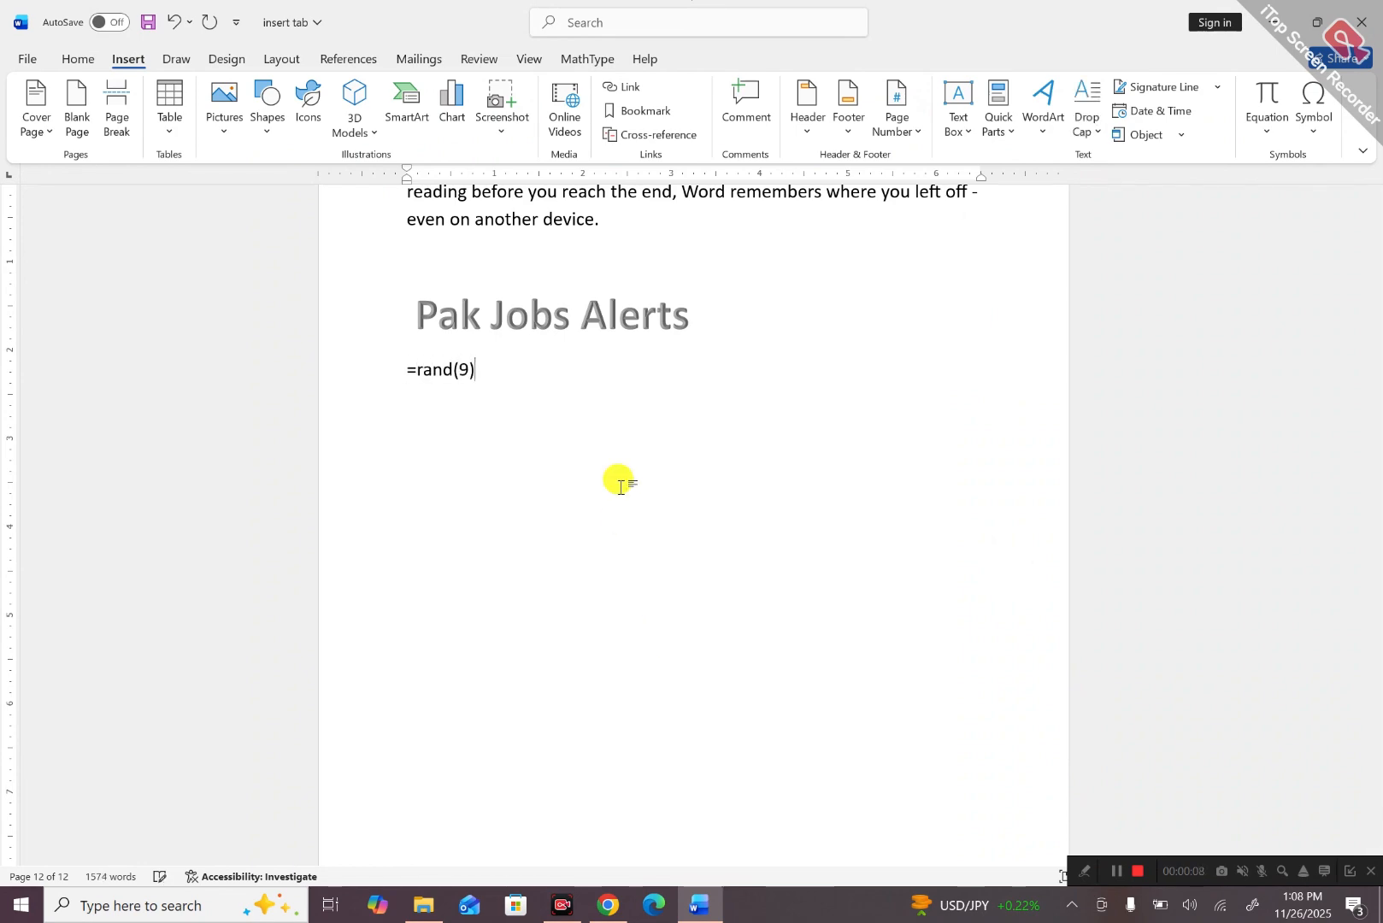
text())
key(Return)
scroll(1006, 517, up, 5)
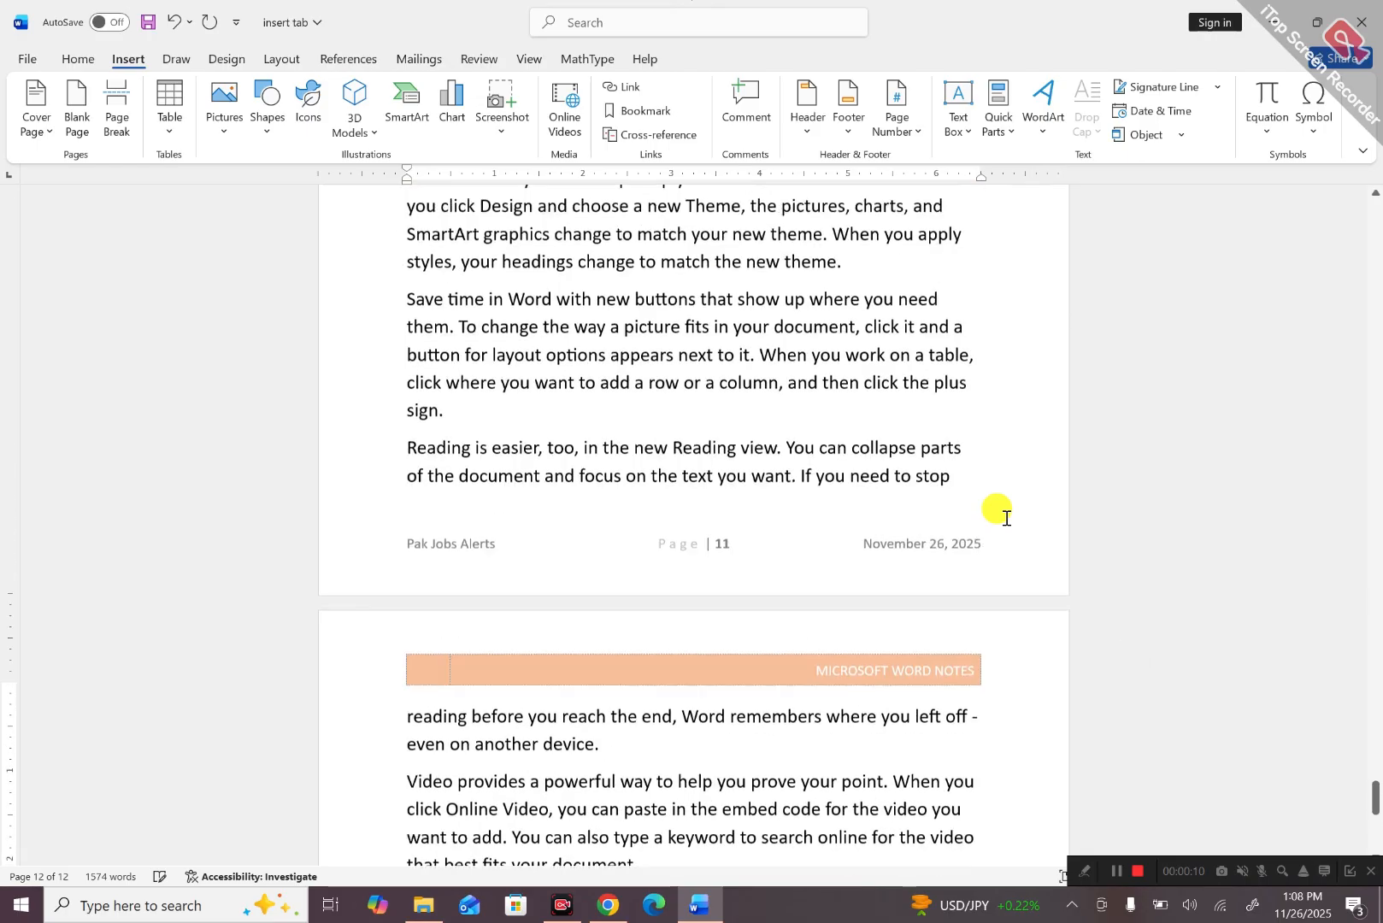
scroll(1006, 517, down, 5)
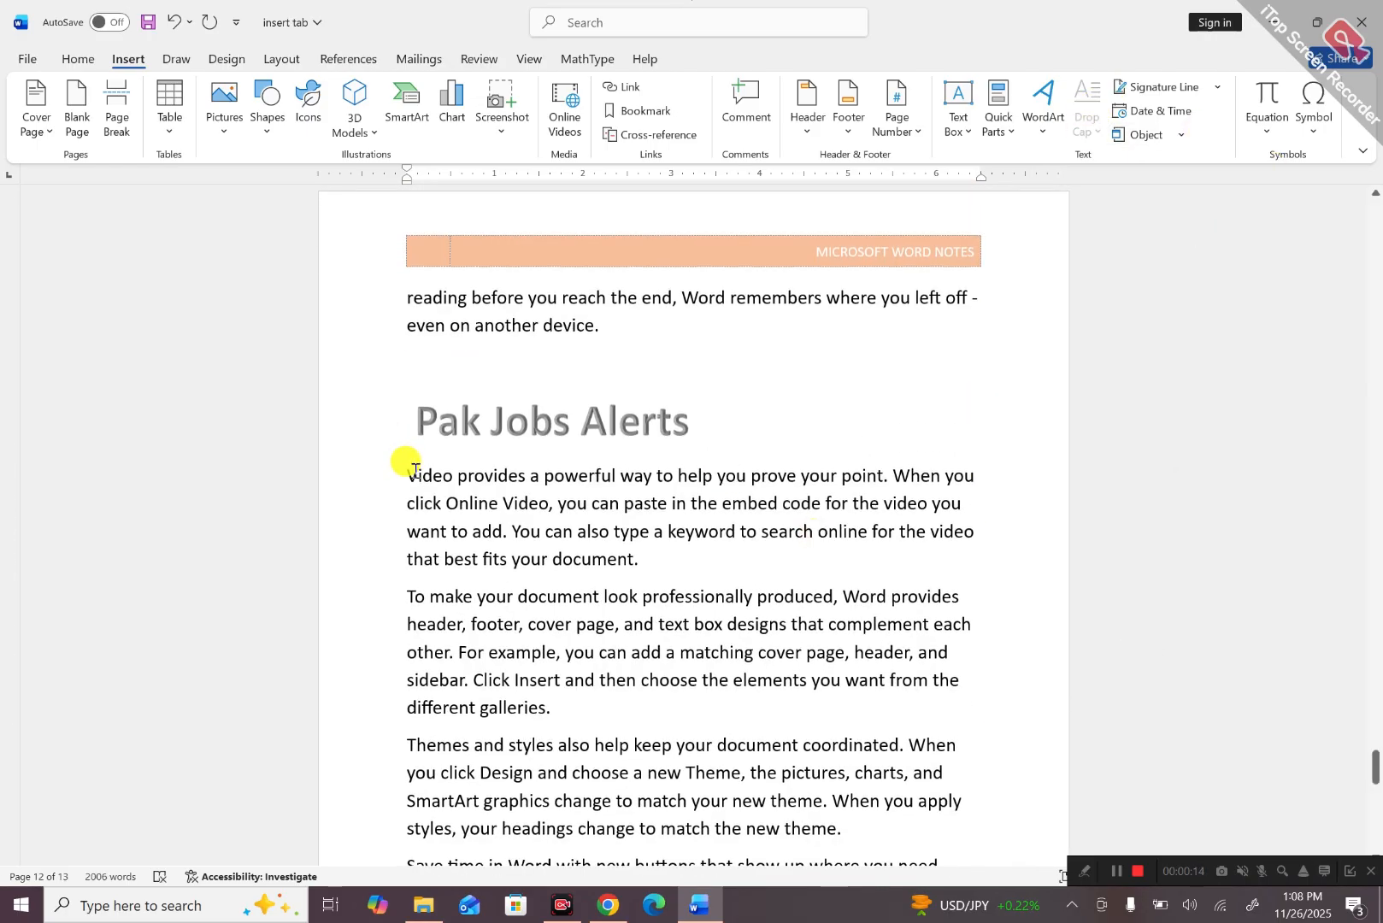
Apply a Dropped drop cap to the "Video provides a powerful way" paragraph below the WordArt.
drag(409, 471, 651, 559)
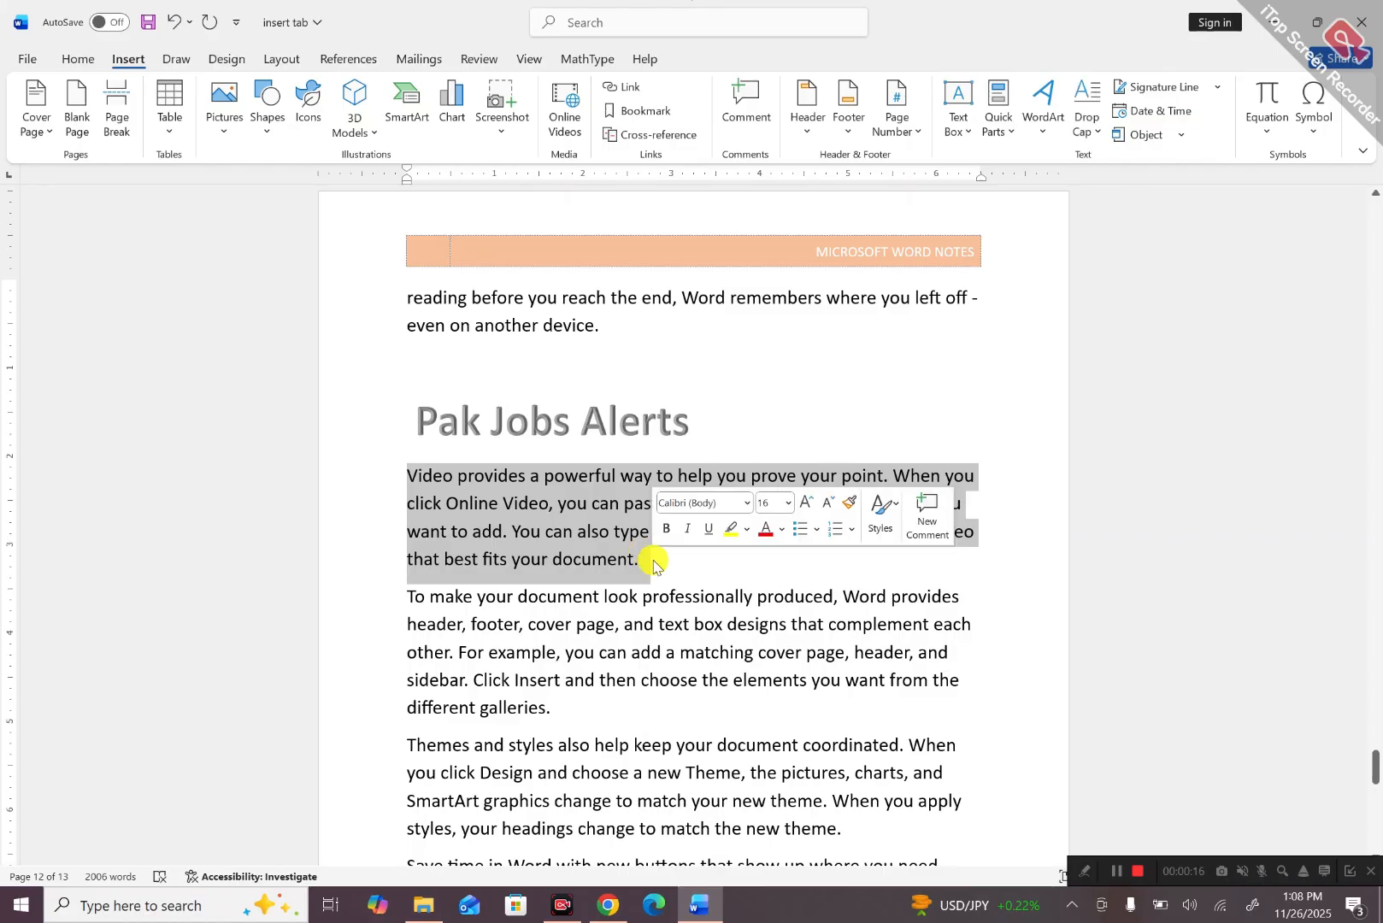
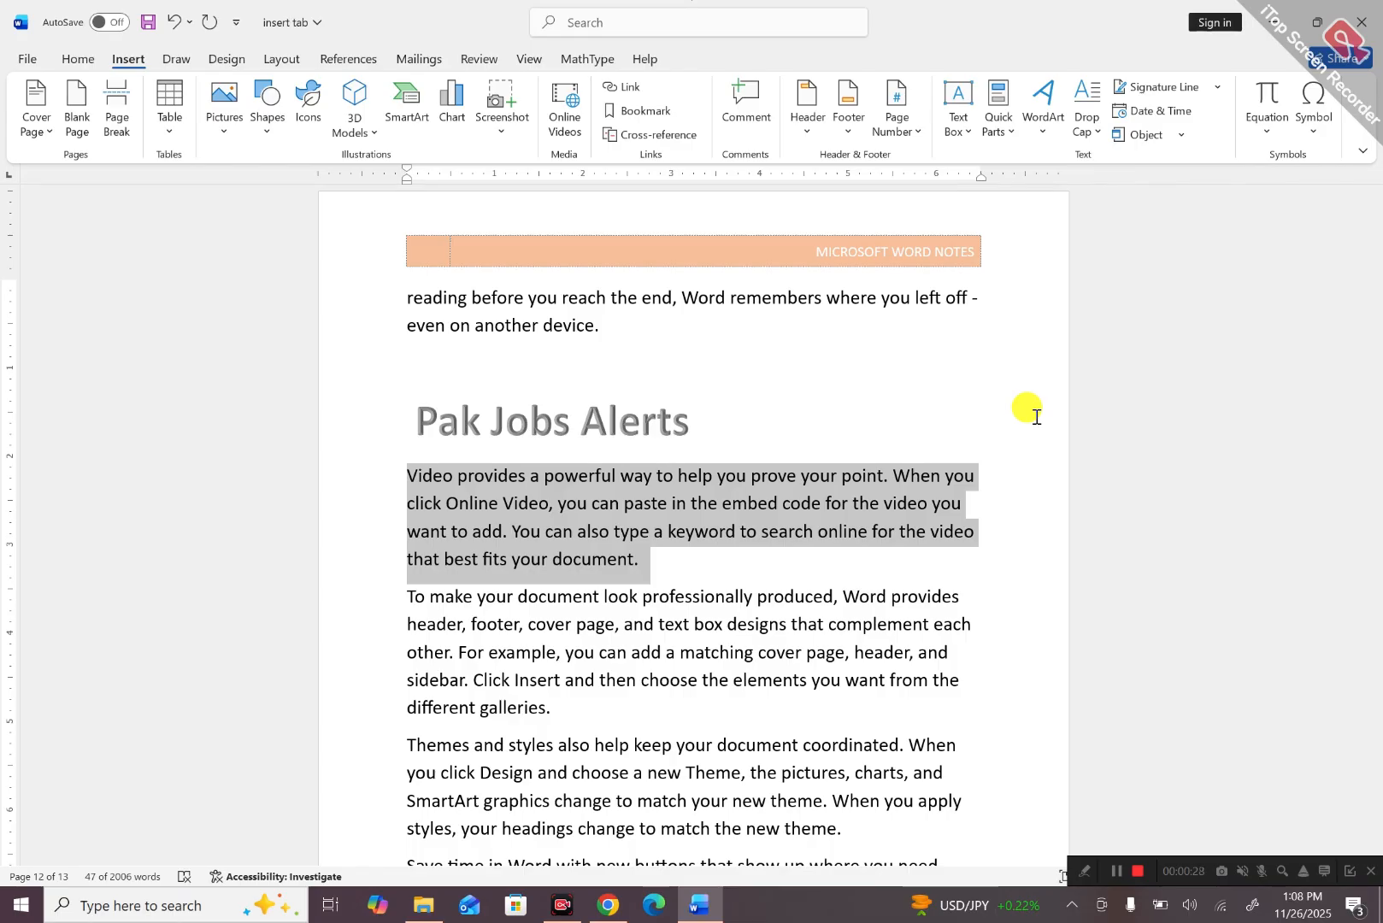
click(1086, 124)
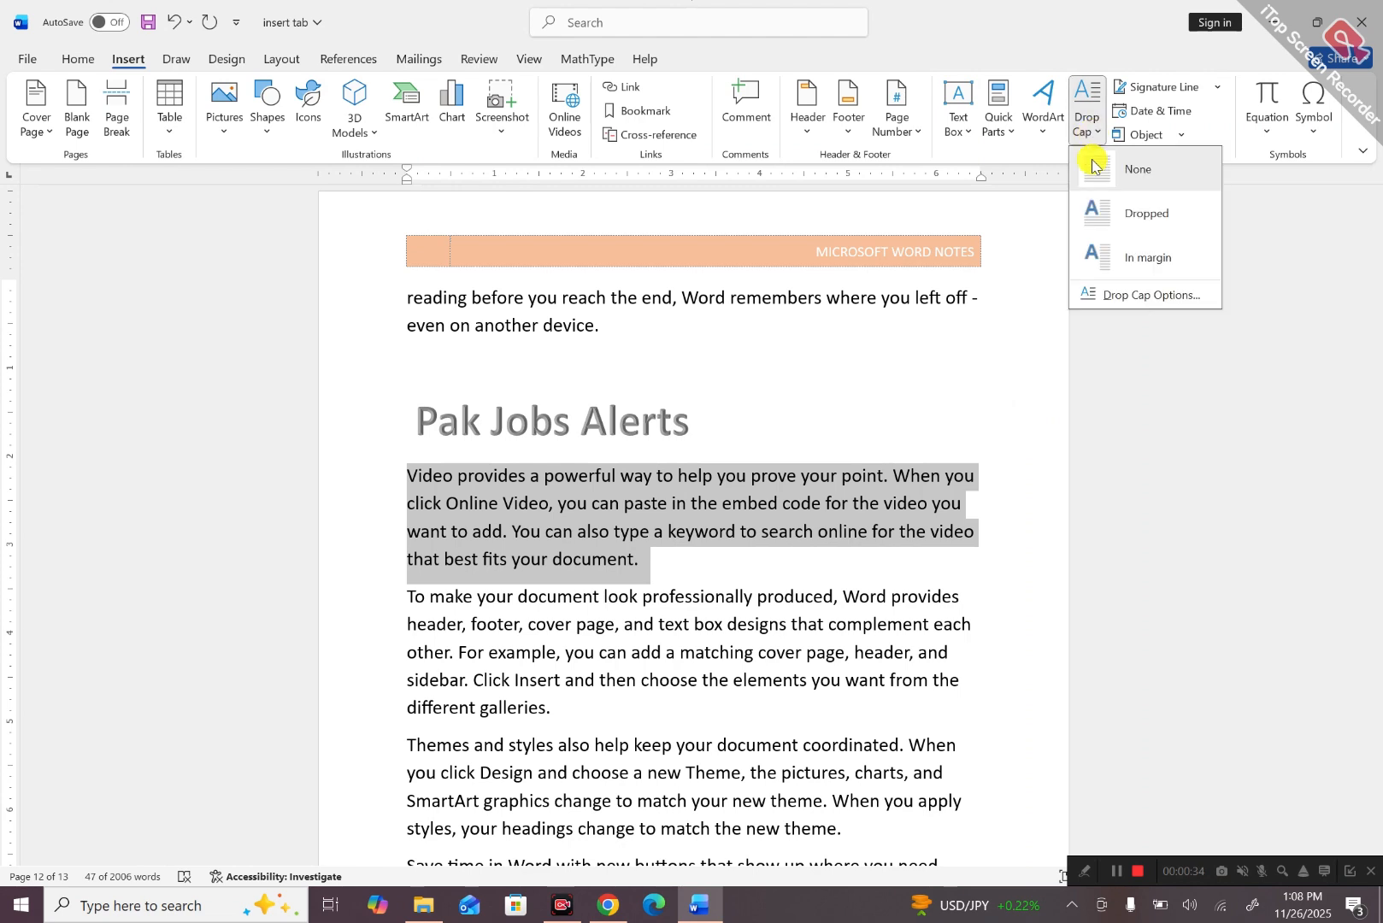
click(1098, 219)
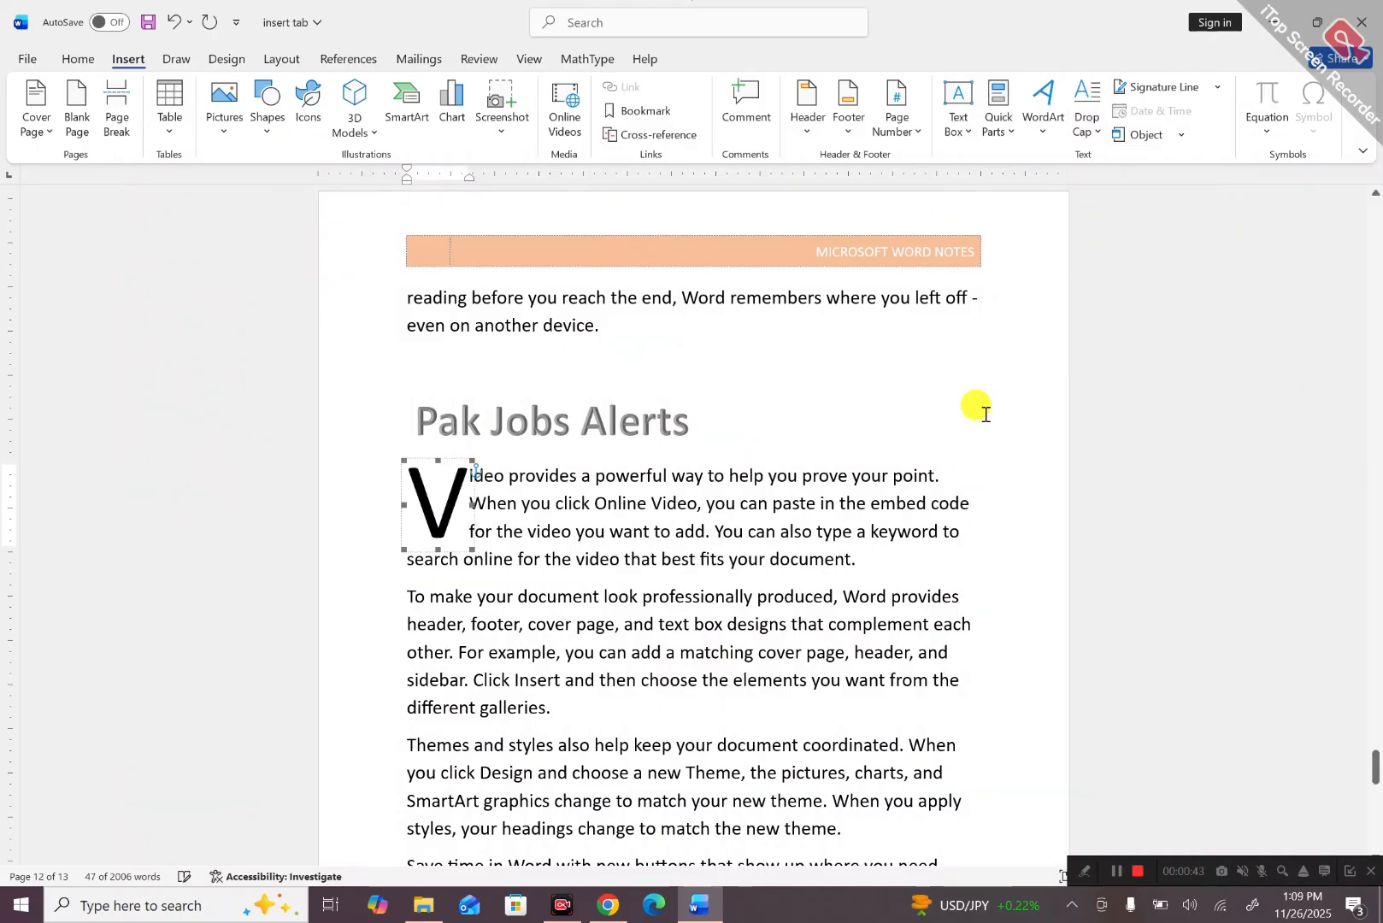
click(857, 660)
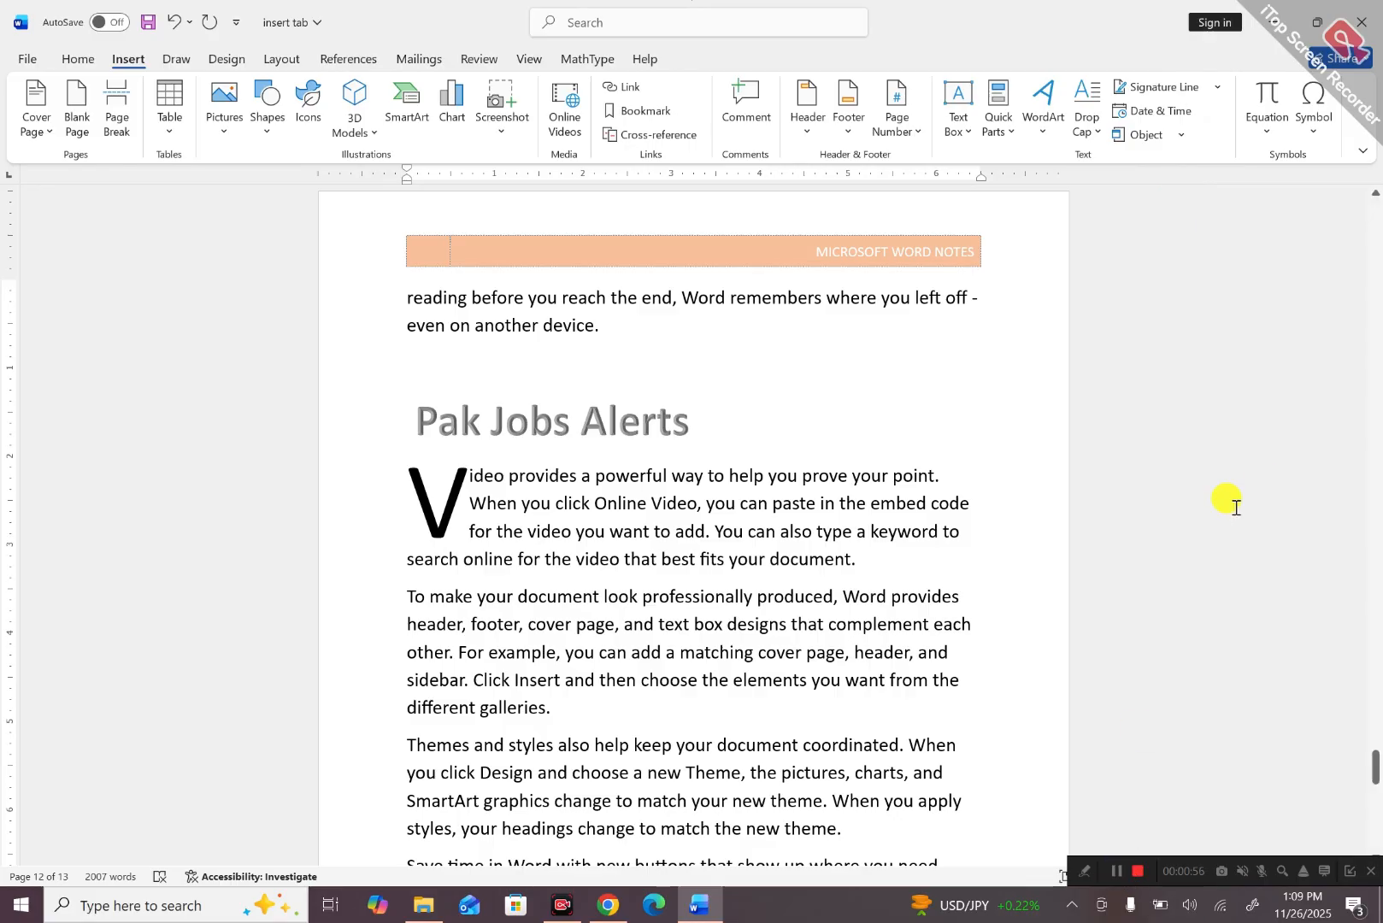
Insert a signature line with the default setup after the word "sign." at the end of page 12.
scroll(913, 675, down, 5)
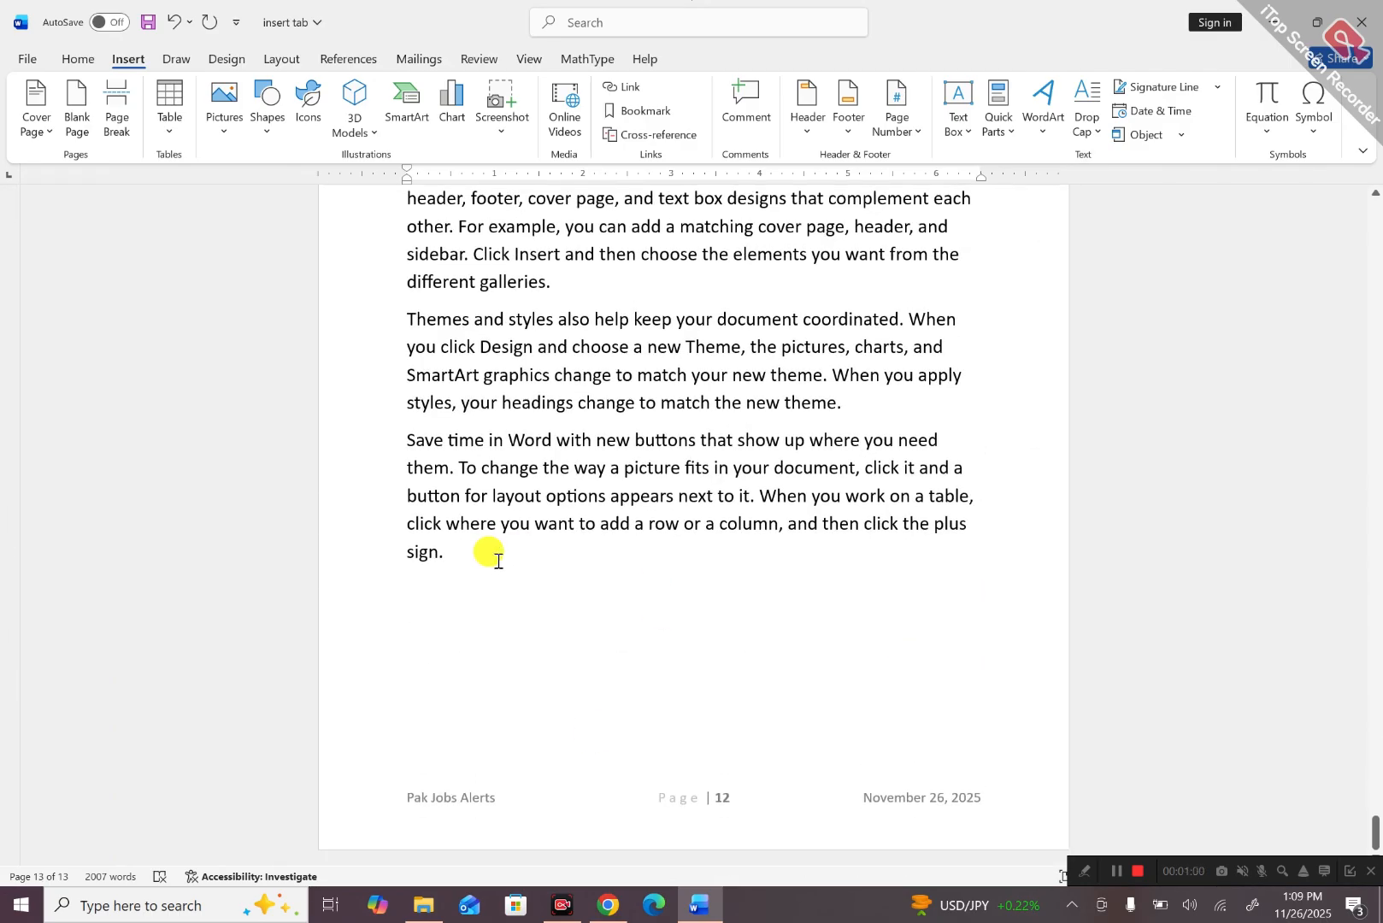
click(488, 553)
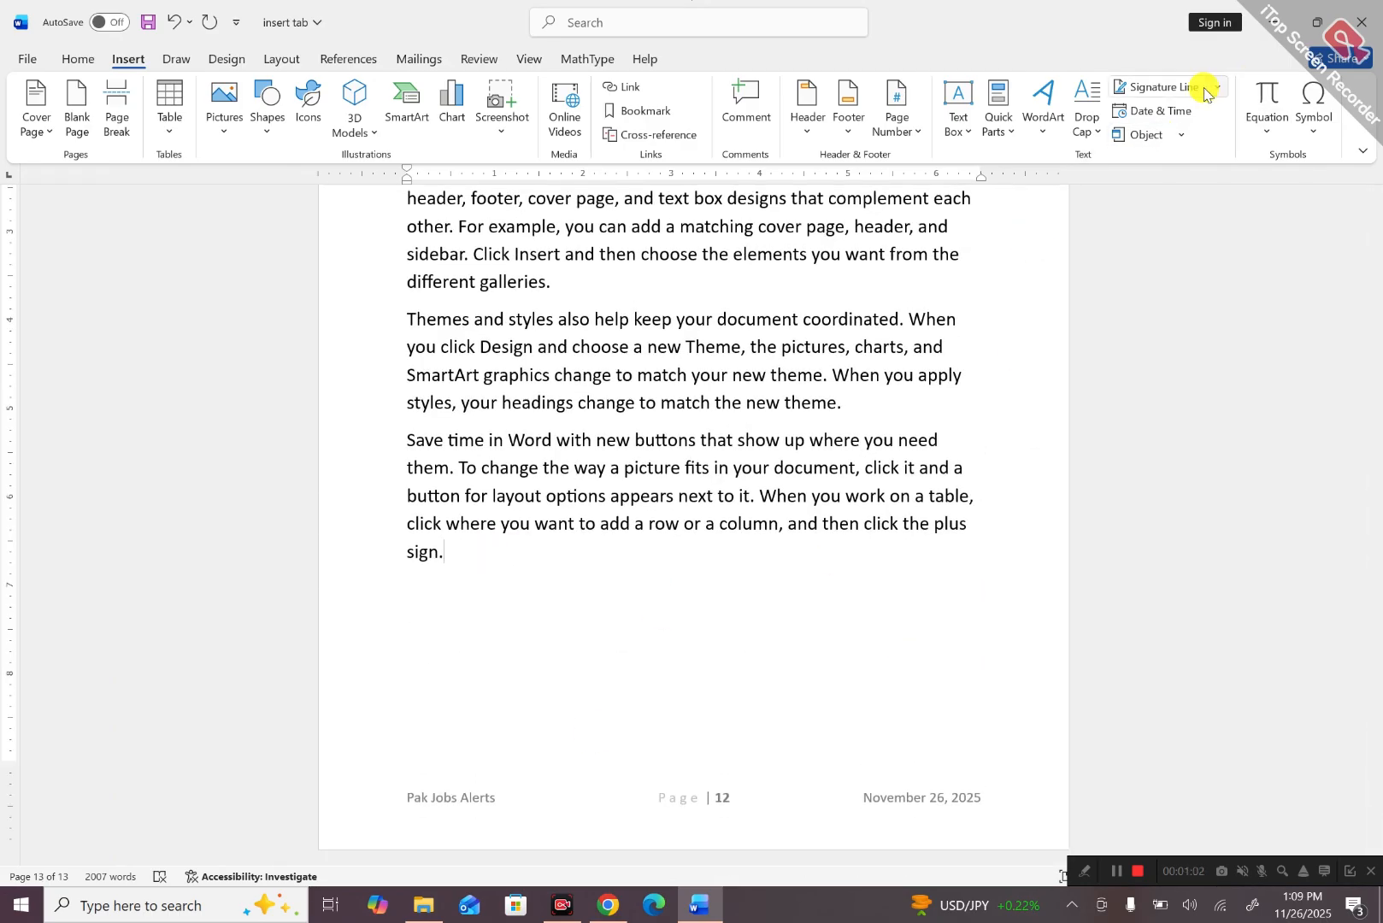
click(1172, 92)
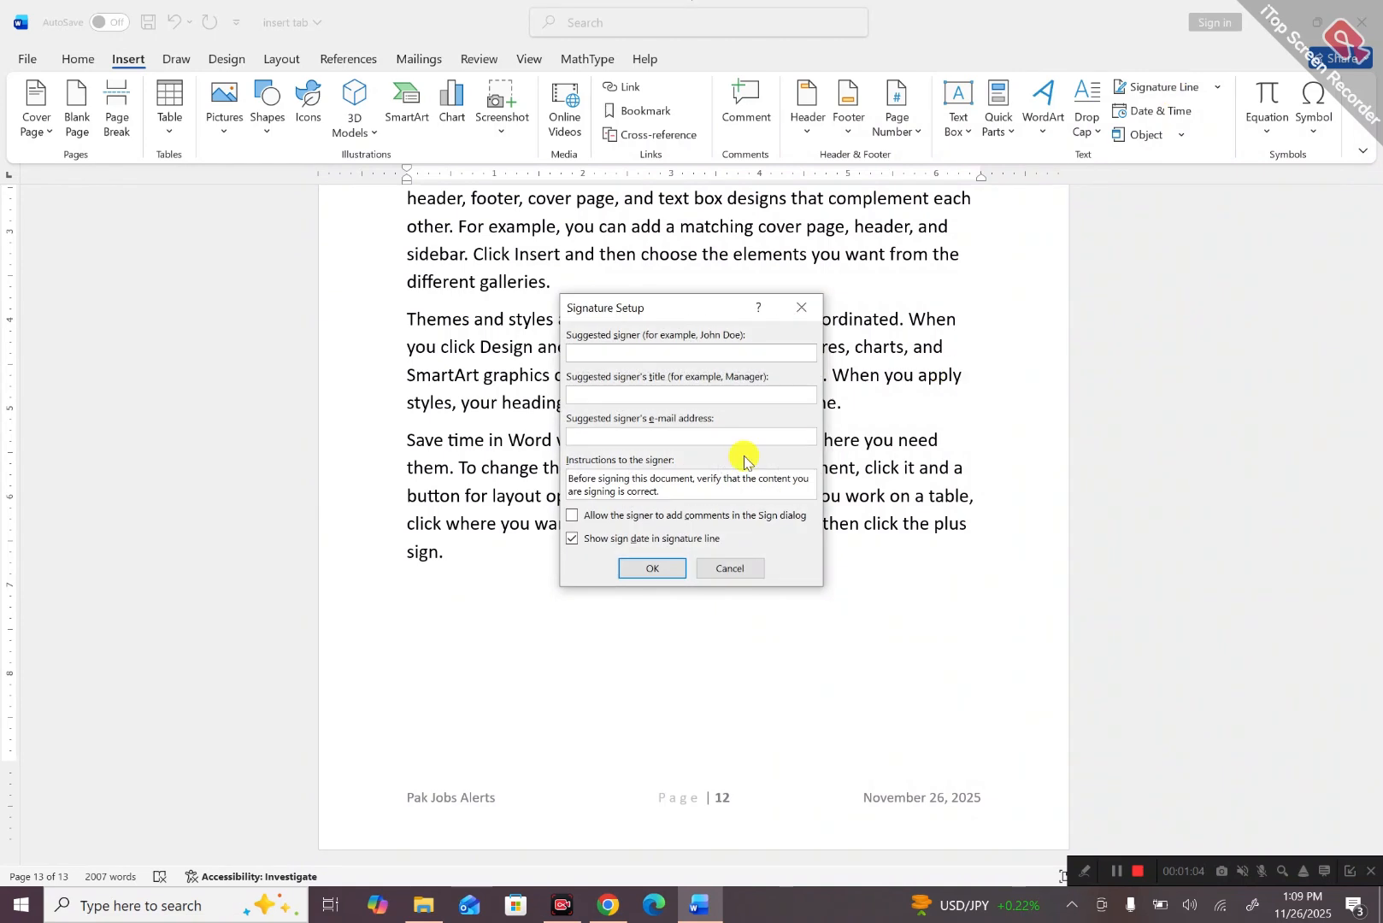
click(653, 570)
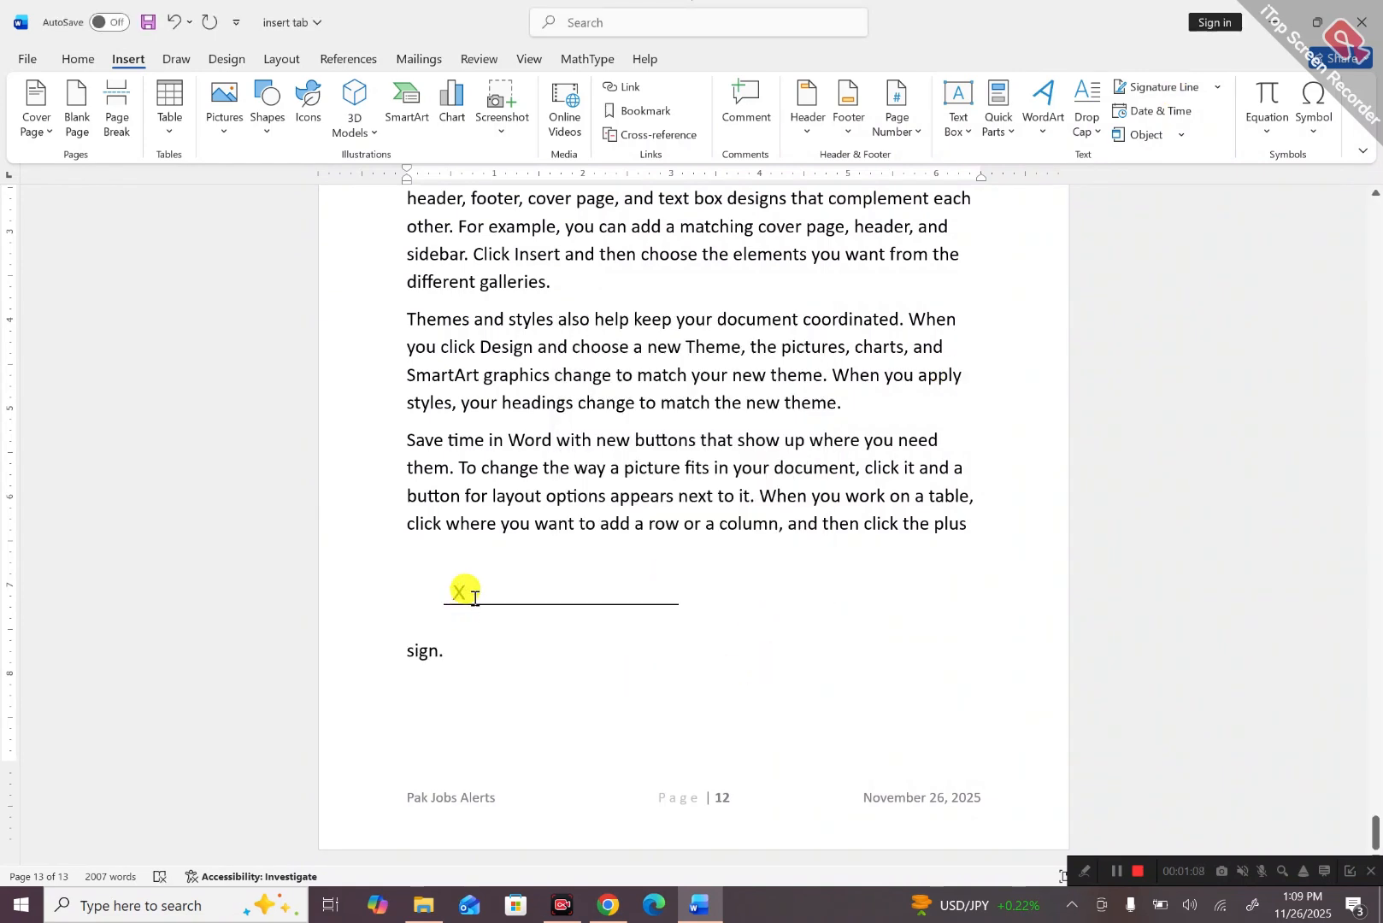
Set the suggested signer of the signature line to "Manger".
click(474, 600)
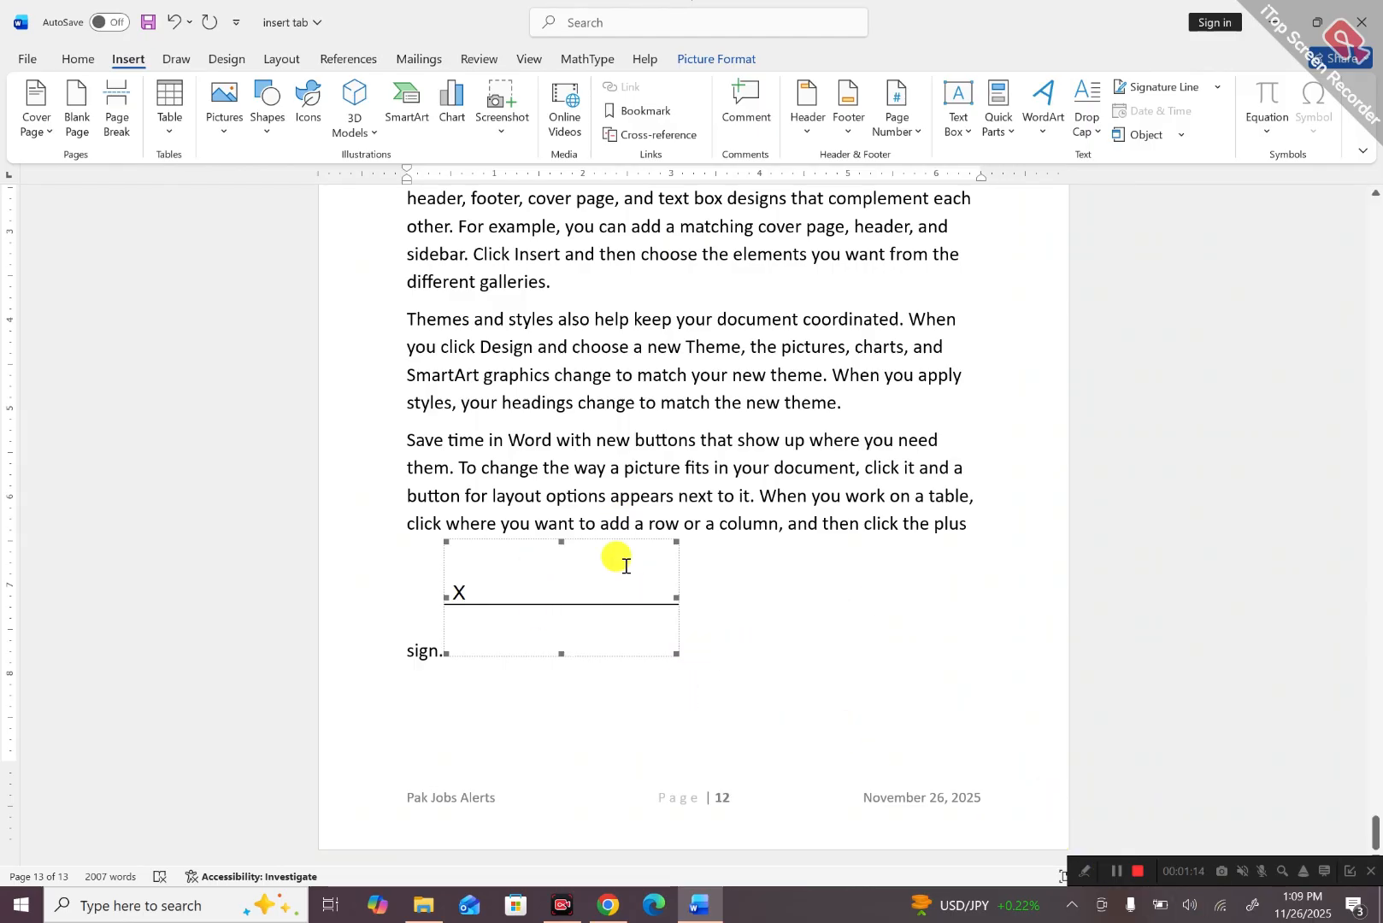
click(1214, 91)
click(1164, 87)
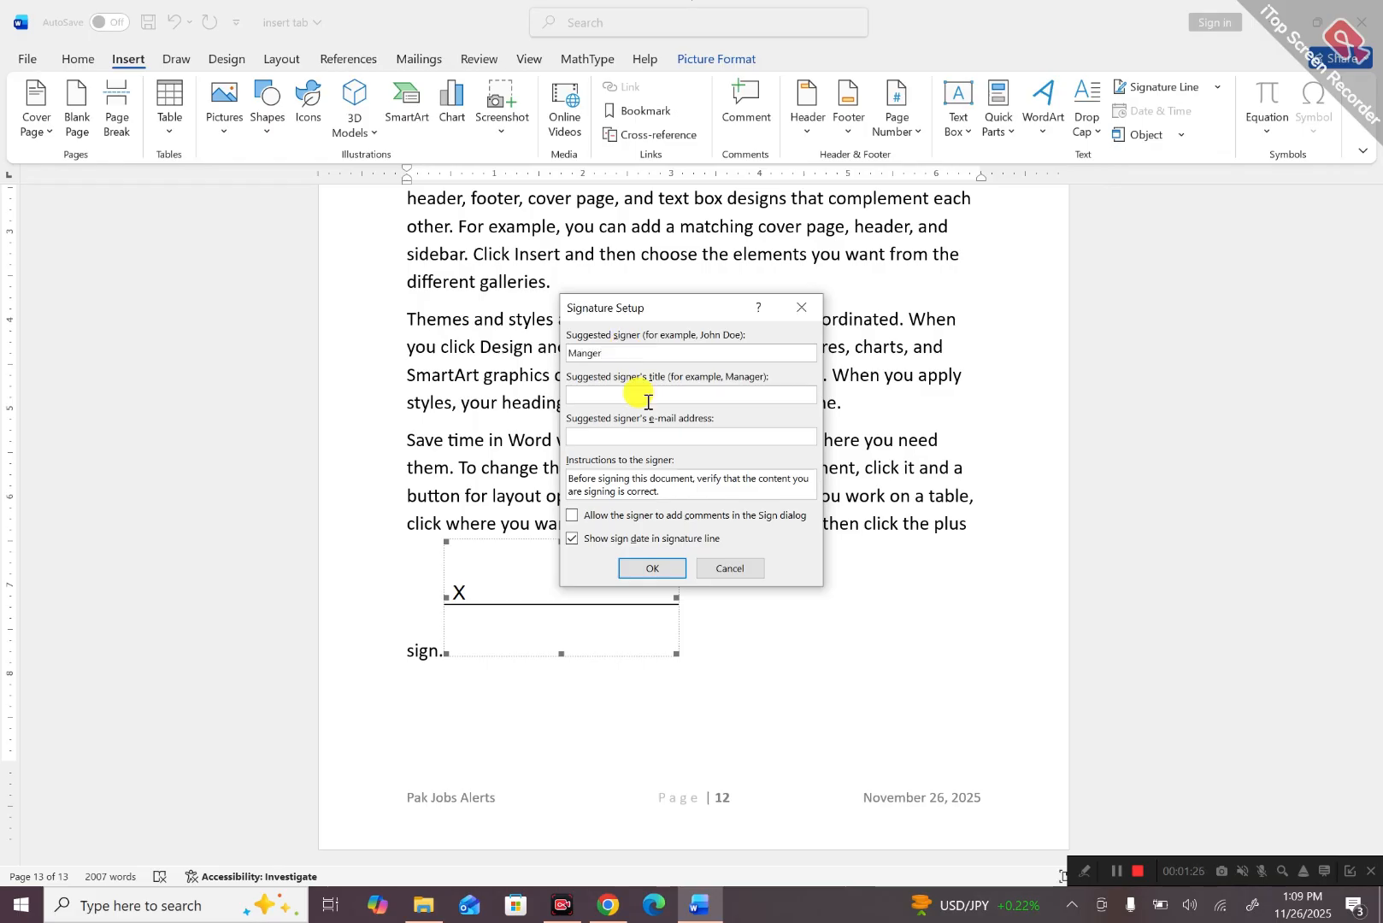
click(665, 567)
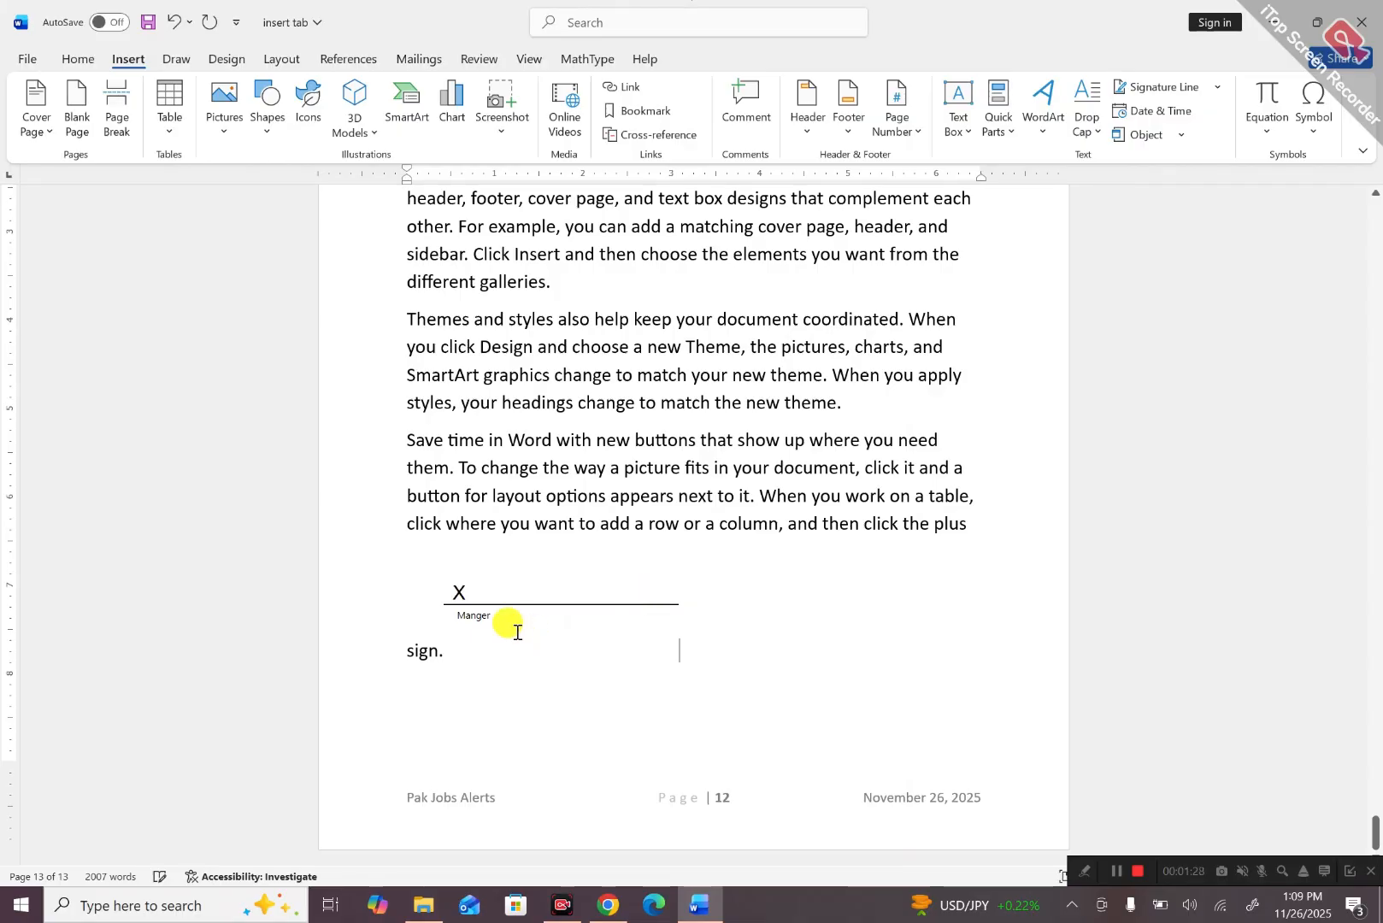
text(a)
key(BackSpace)
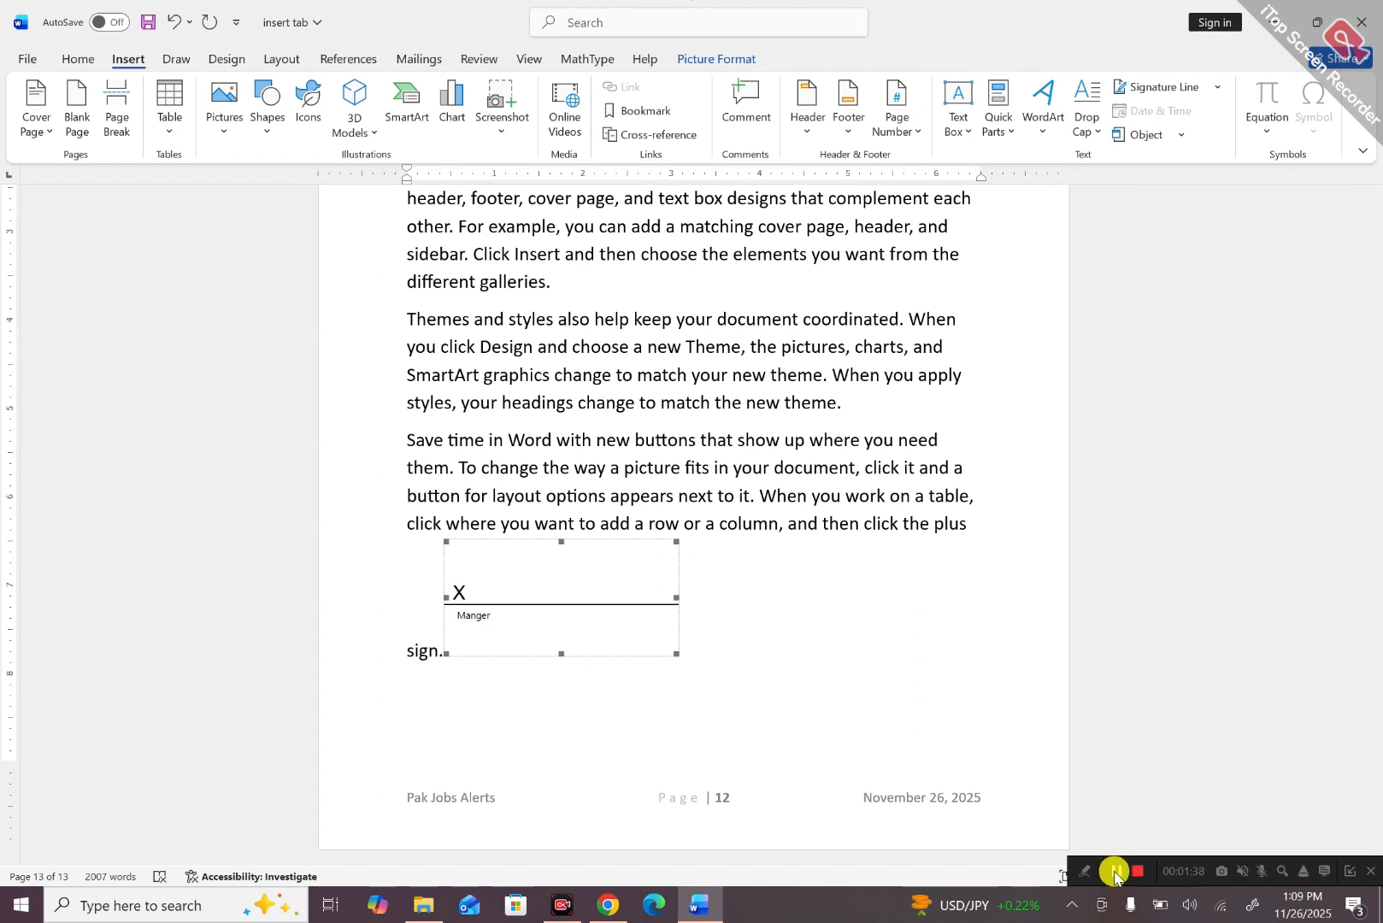
click(1114, 871)
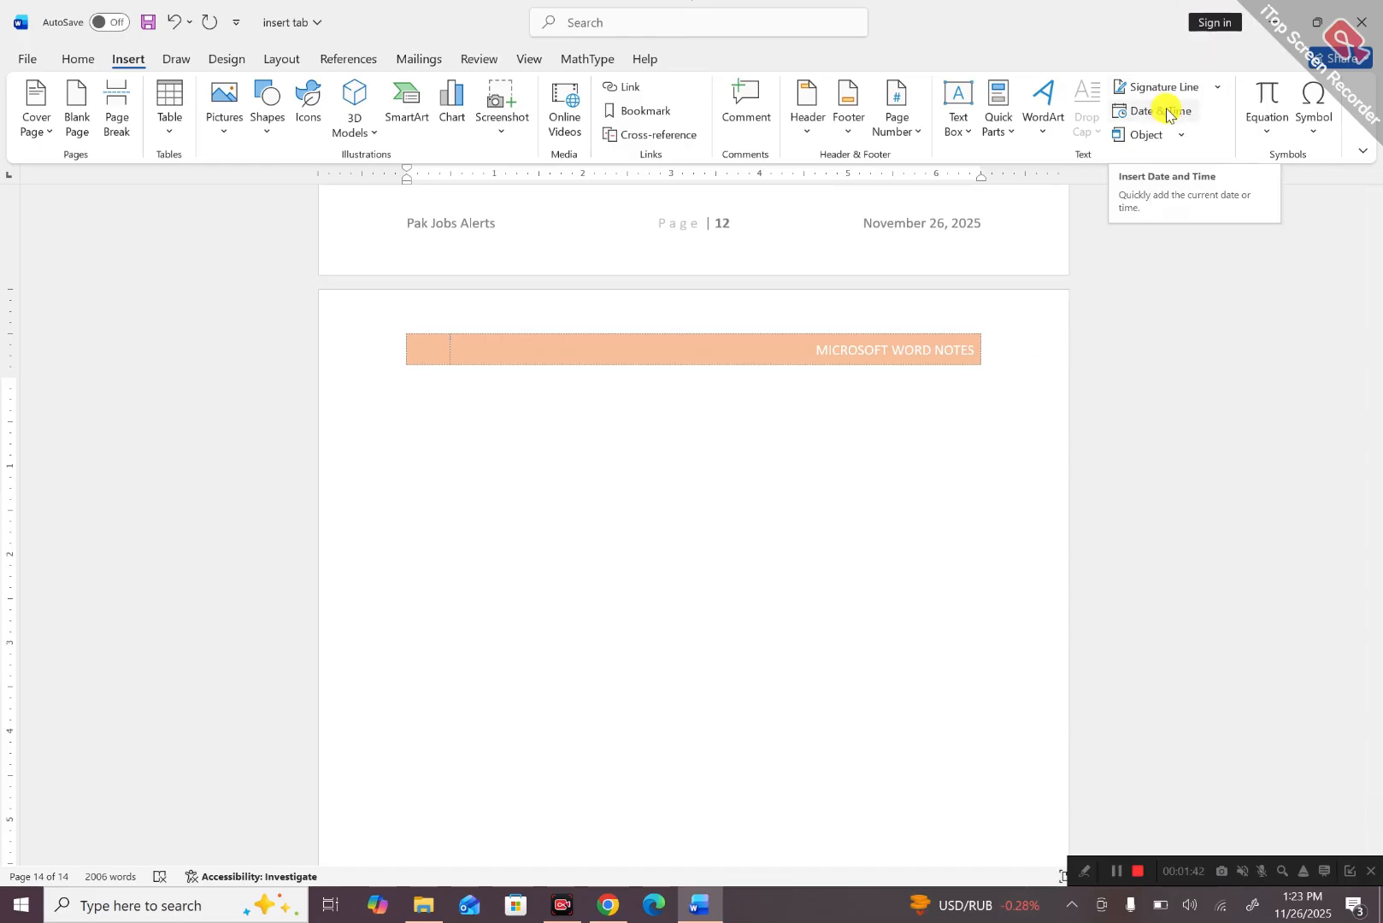
Insert the current date in the "Wednesday, November 26, 2025" format on the blank page and start a new line below it.
click(1167, 114)
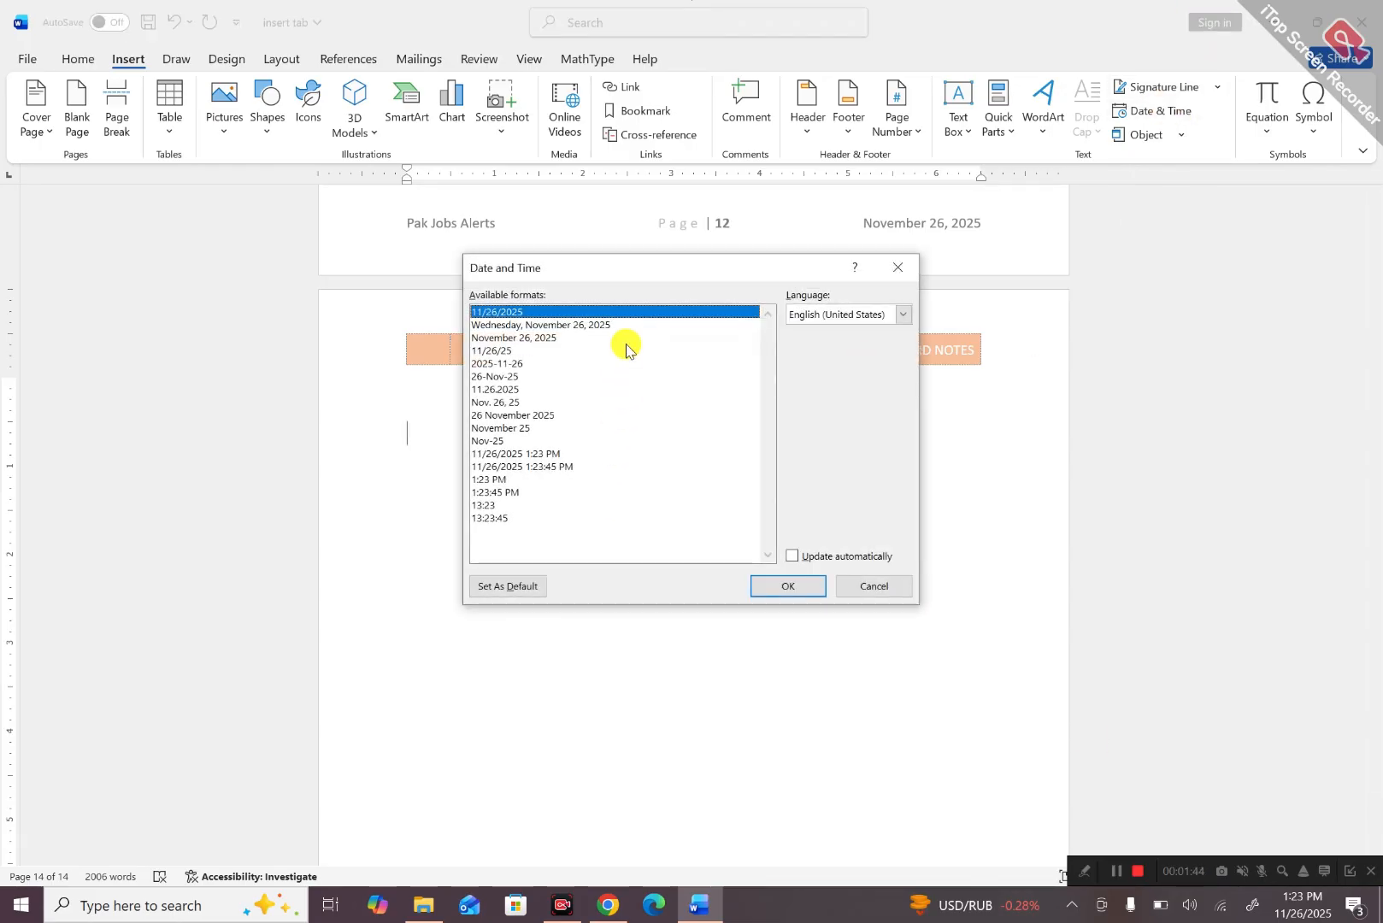
click(543, 326)
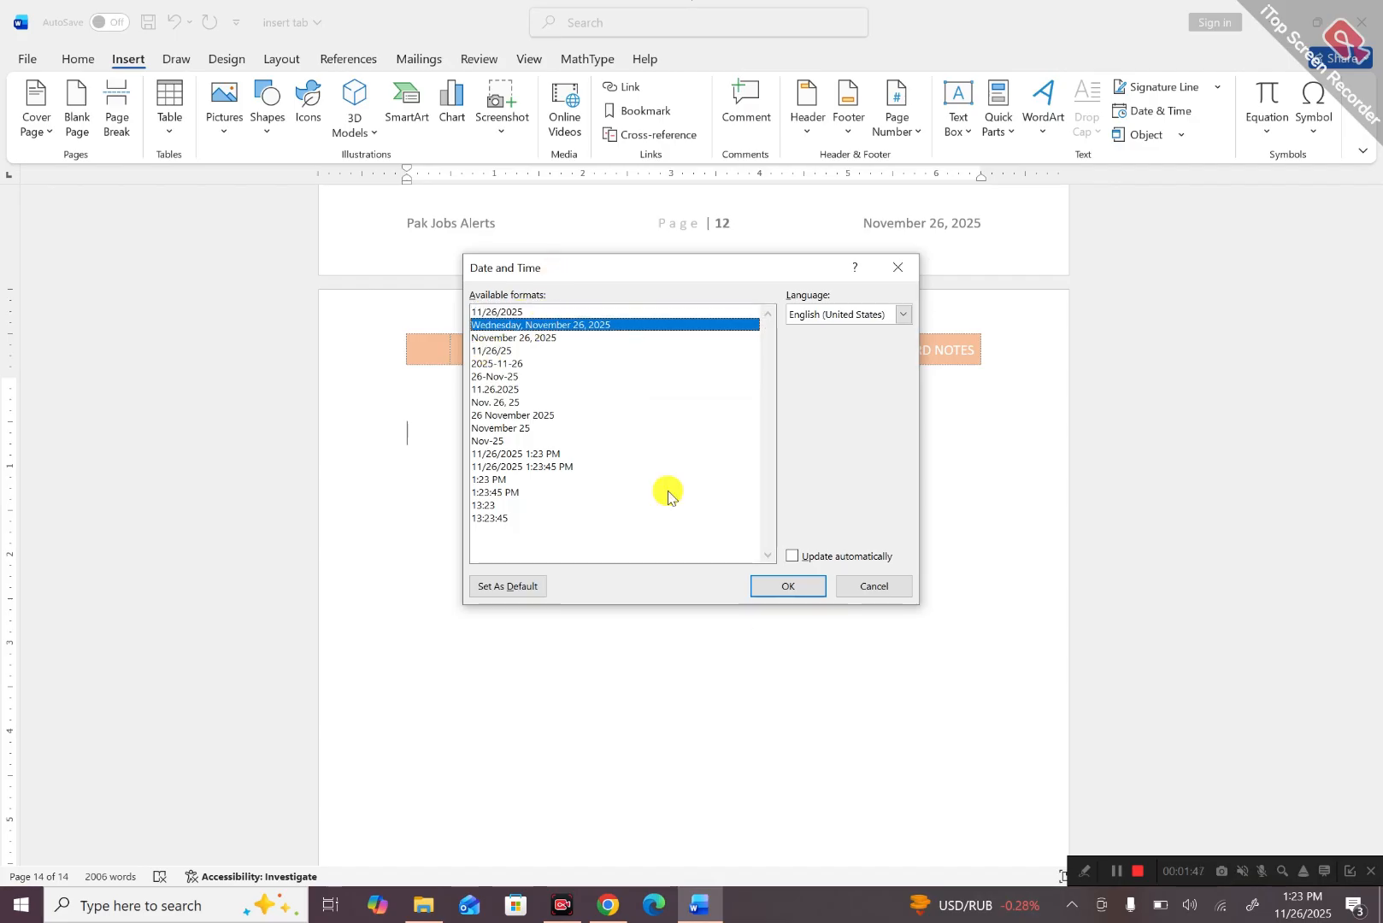
click(780, 588)
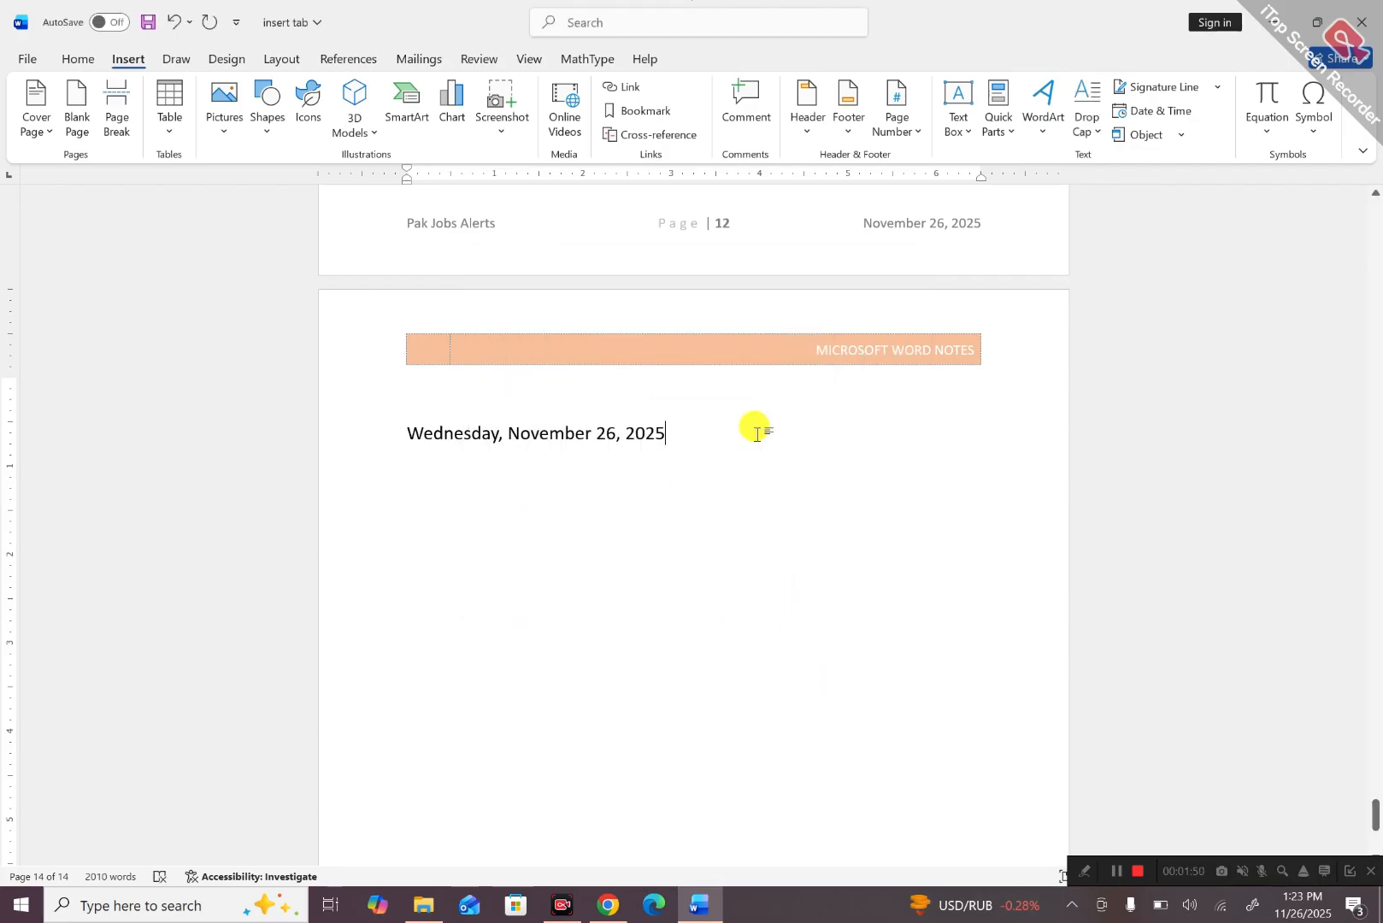
key(Return)
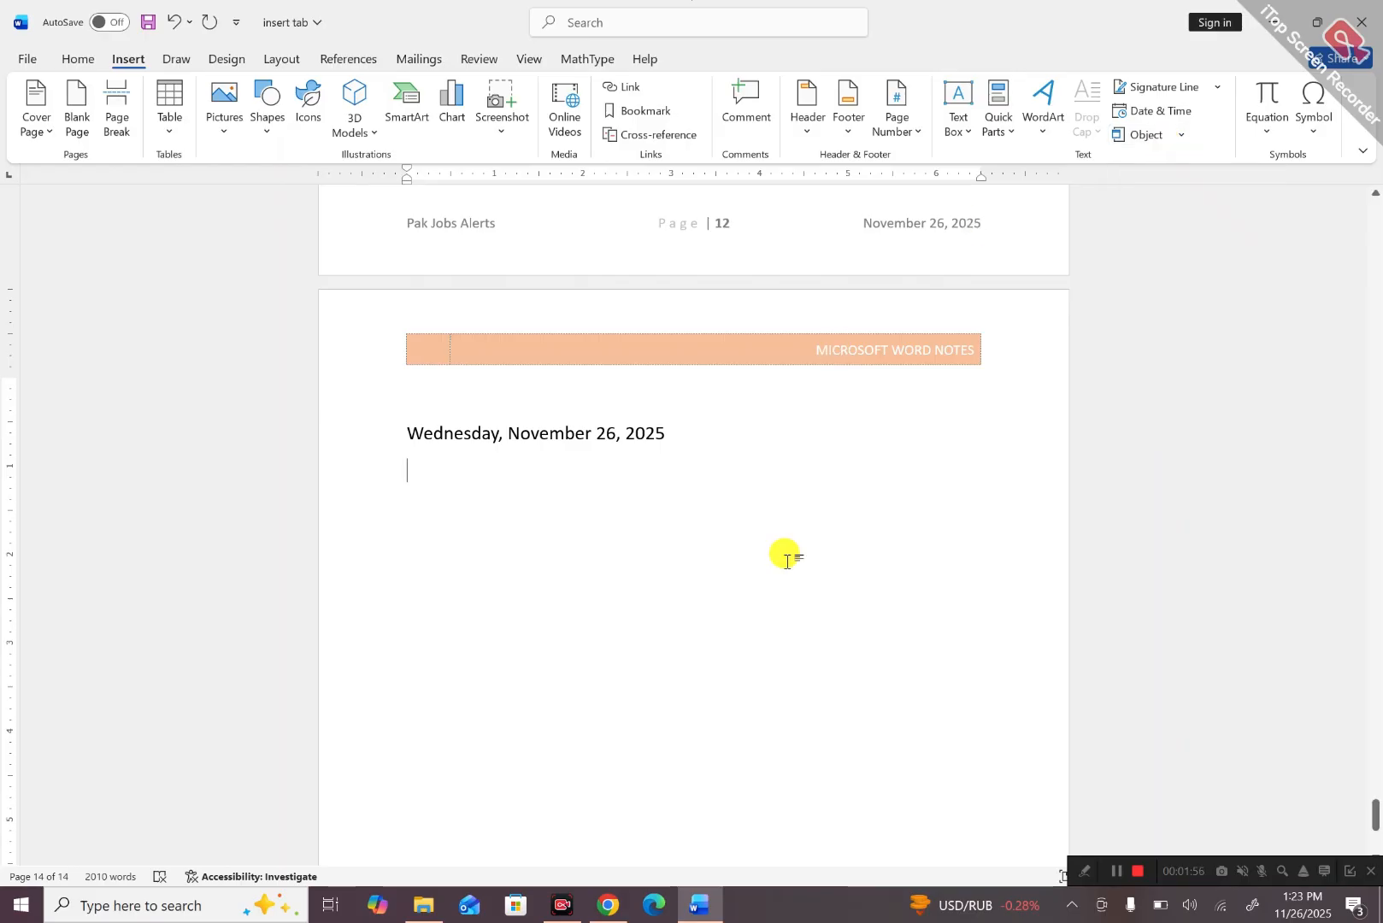
Insert a new Microsoft PowerPoint Slide object below the date and activate its title placeholder.
click(1174, 137)
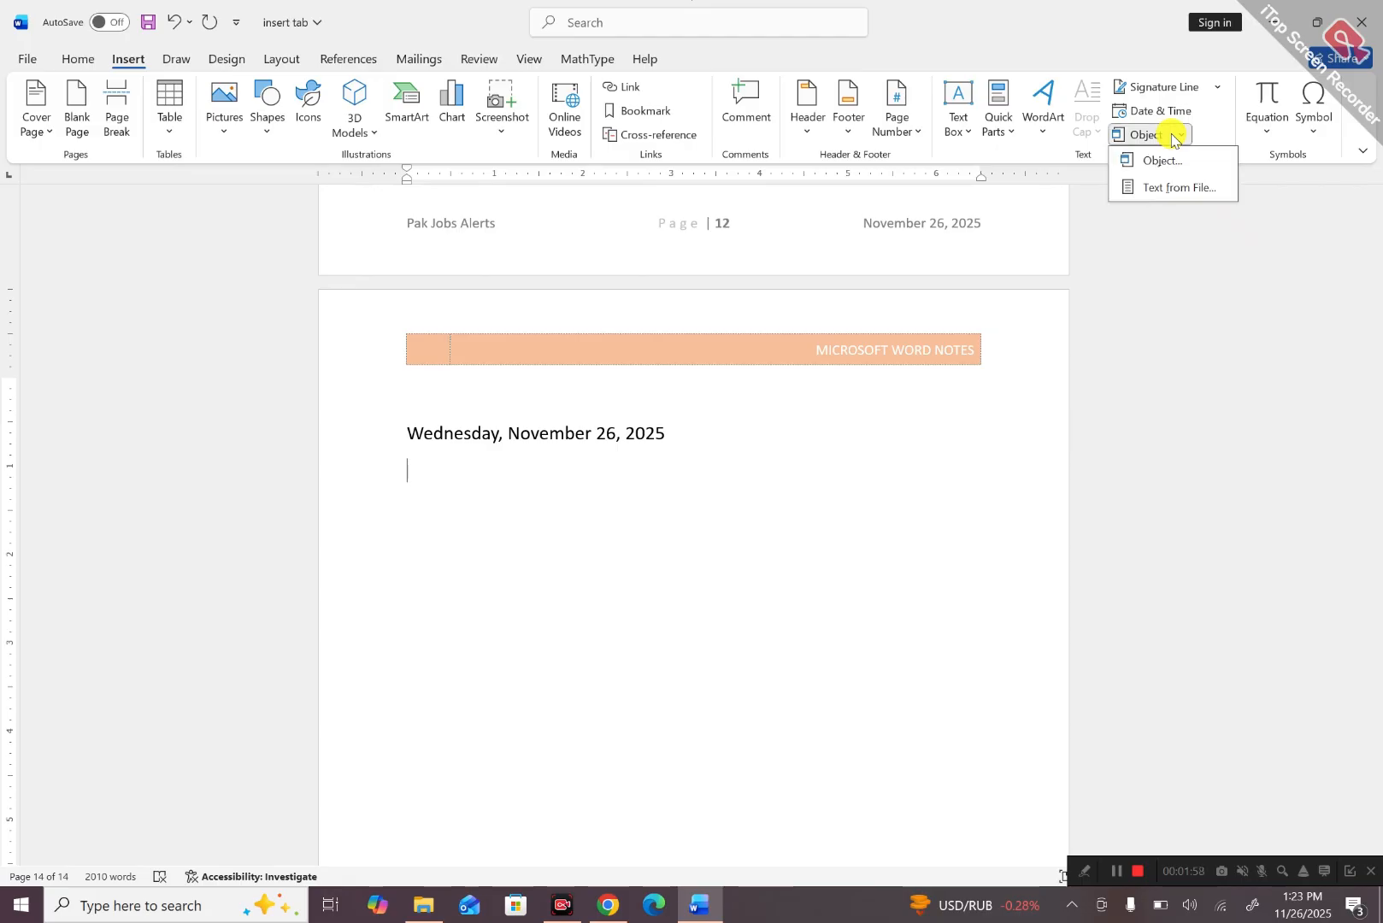
click(1176, 161)
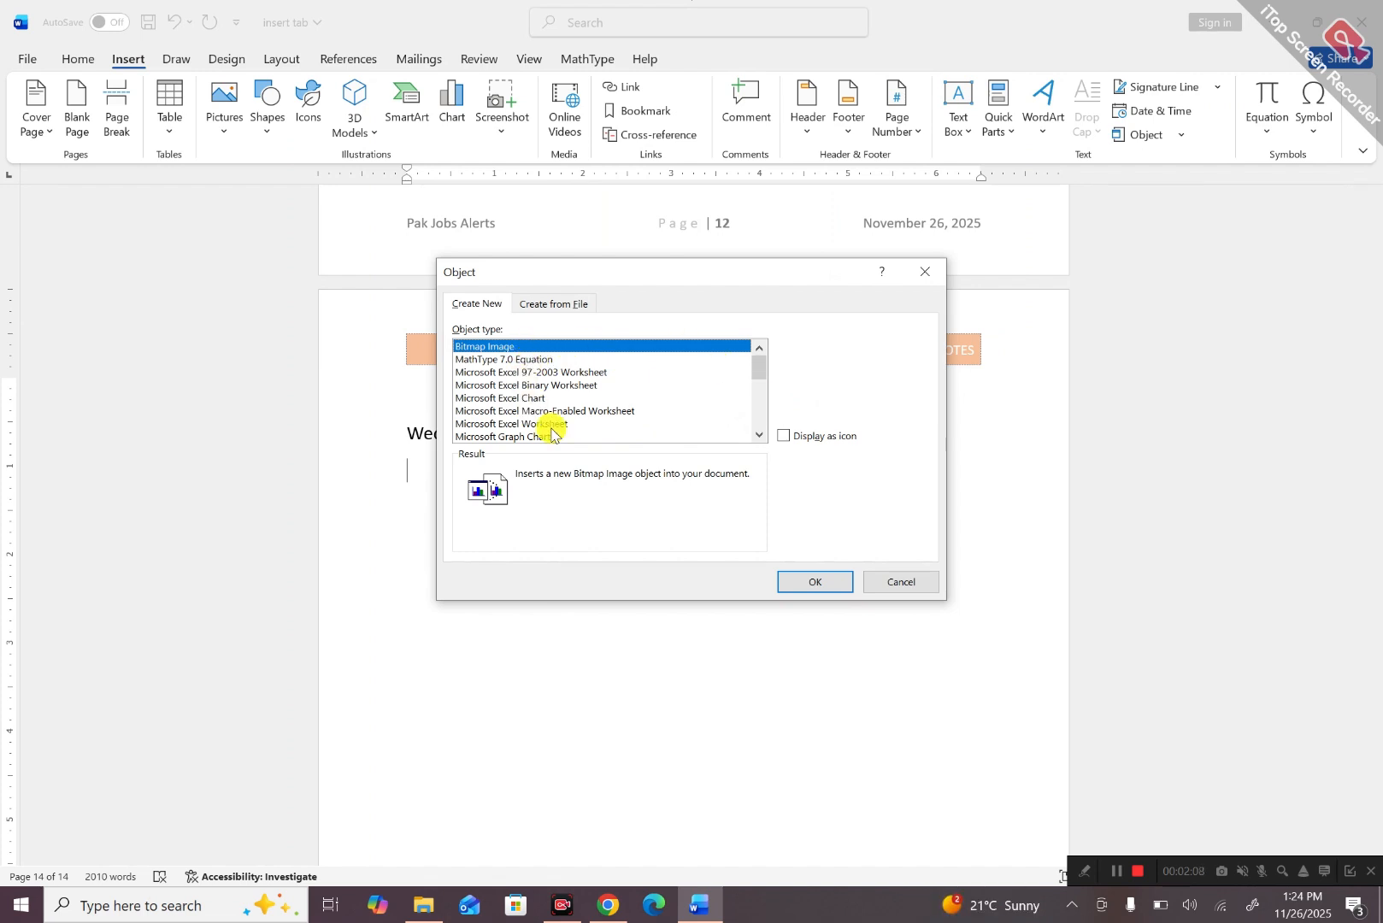
drag(756, 363, 750, 405)
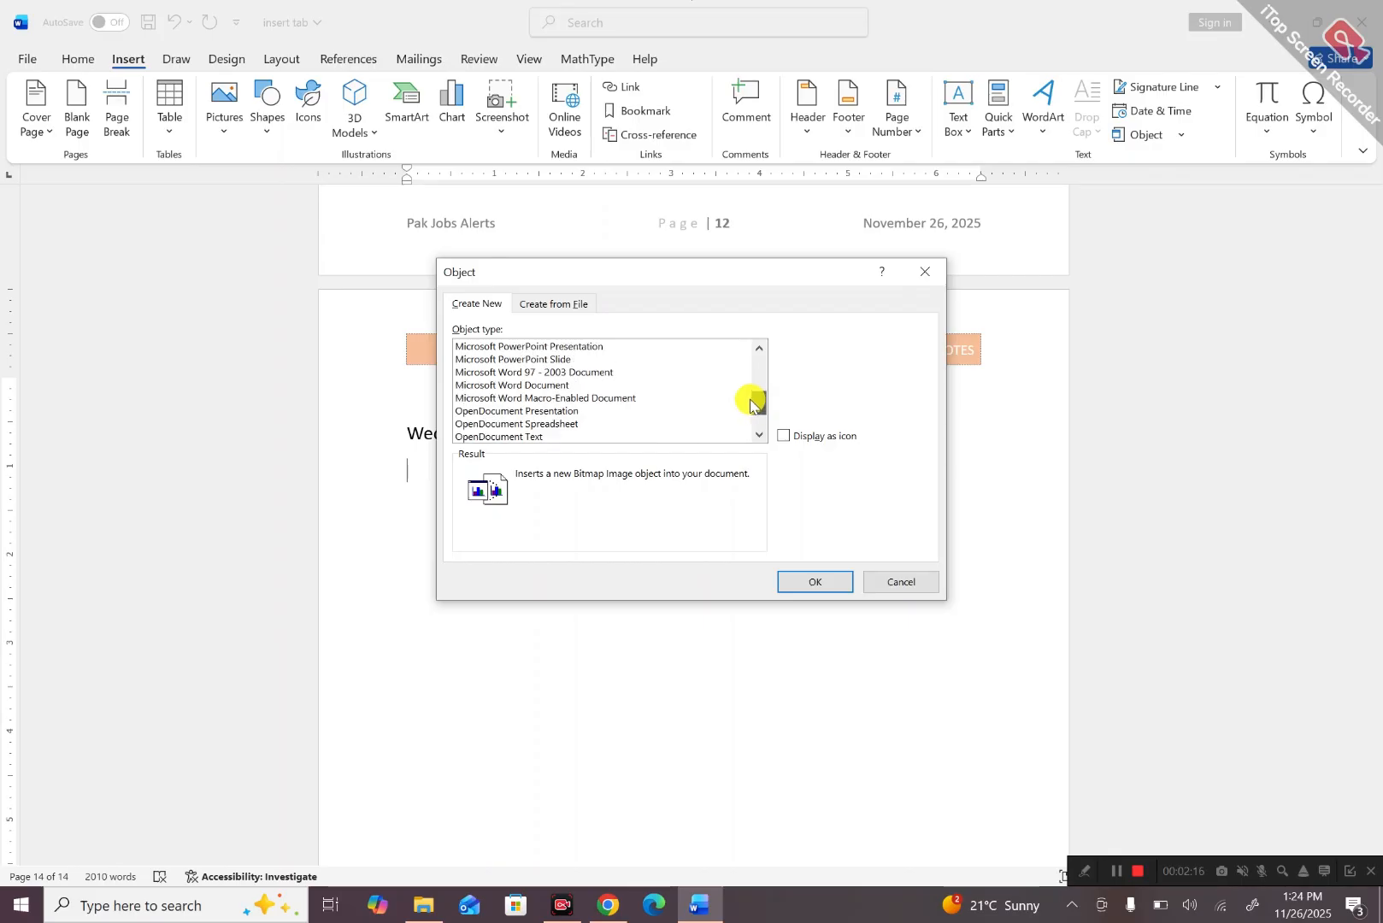
click(527, 360)
click(809, 583)
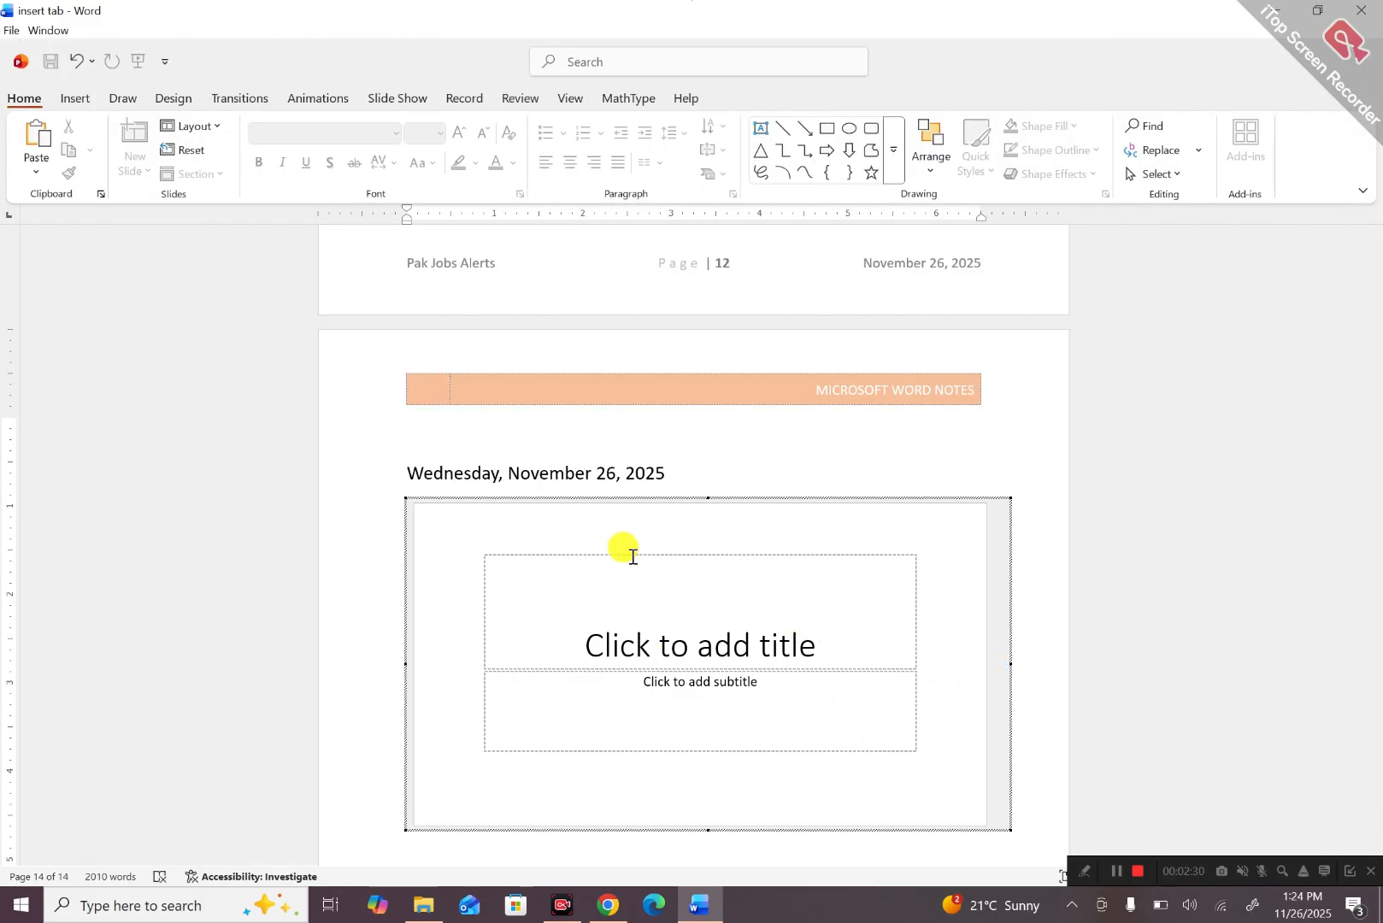
click(676, 634)
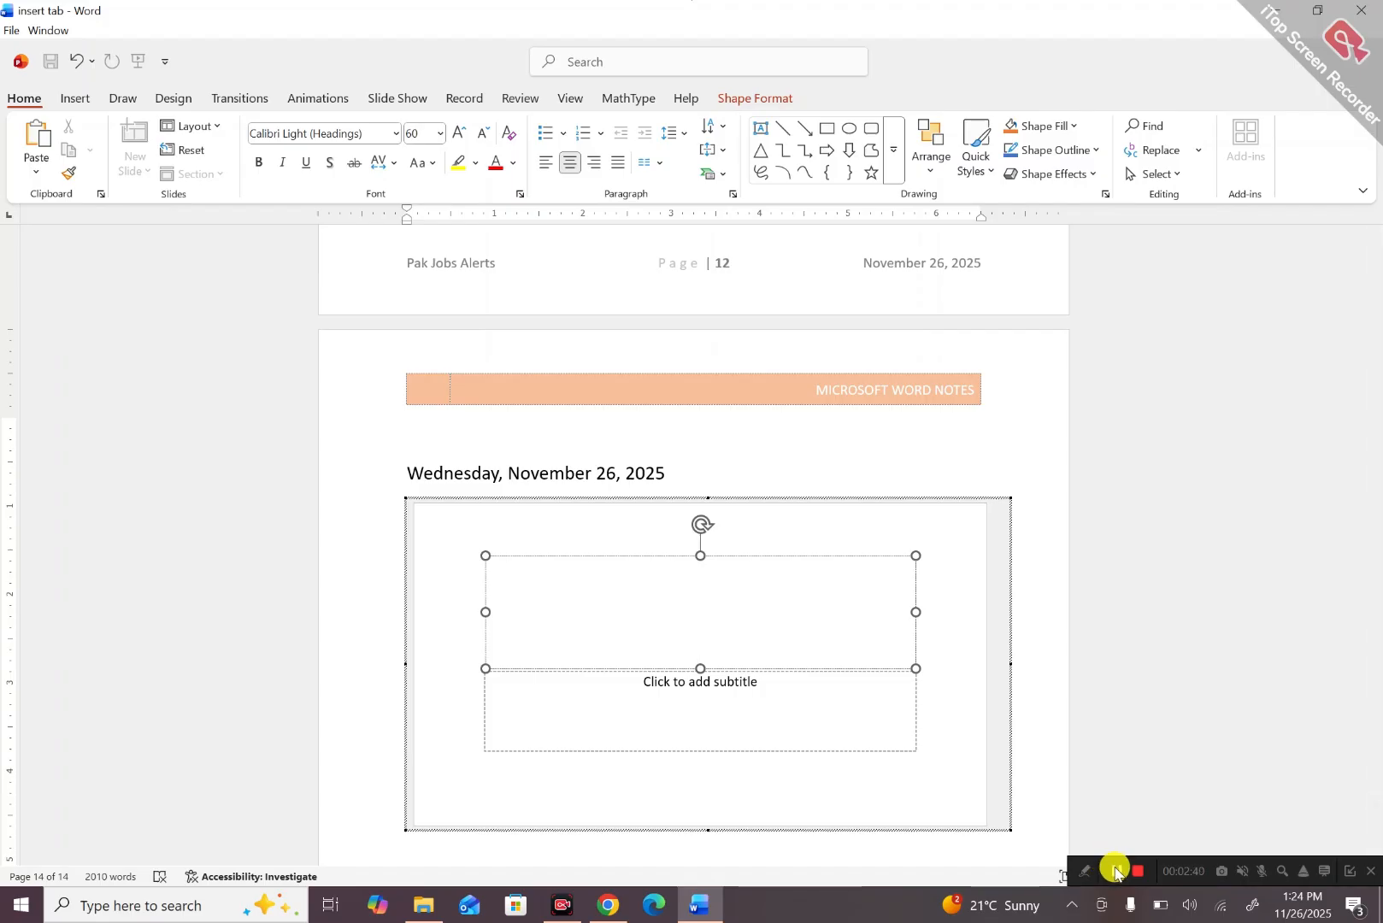
Insert a new Microsoft Excel Chart object on a new line directly below the date.
click(73, 60)
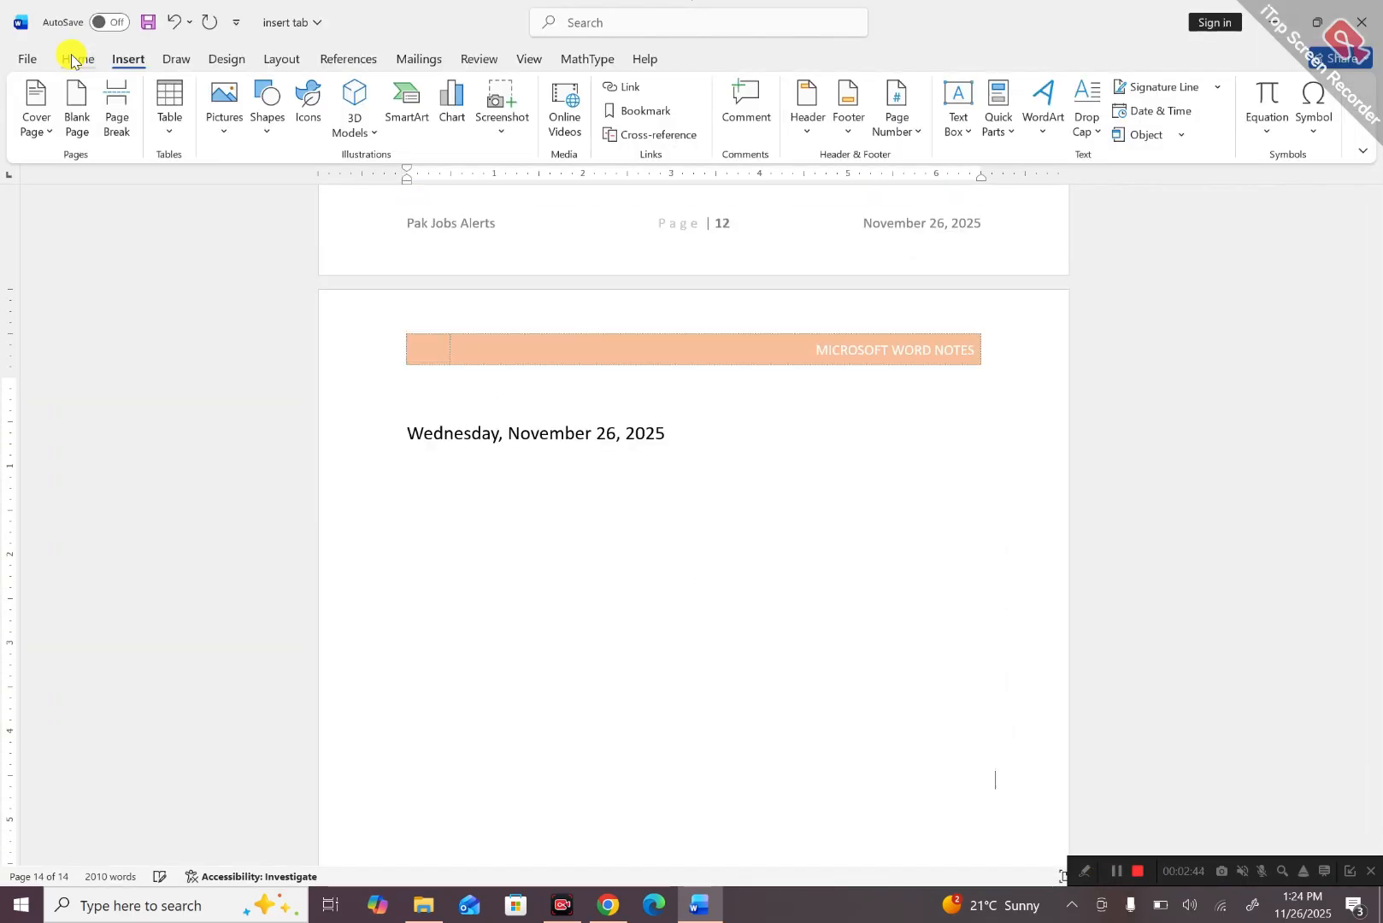
click(672, 417)
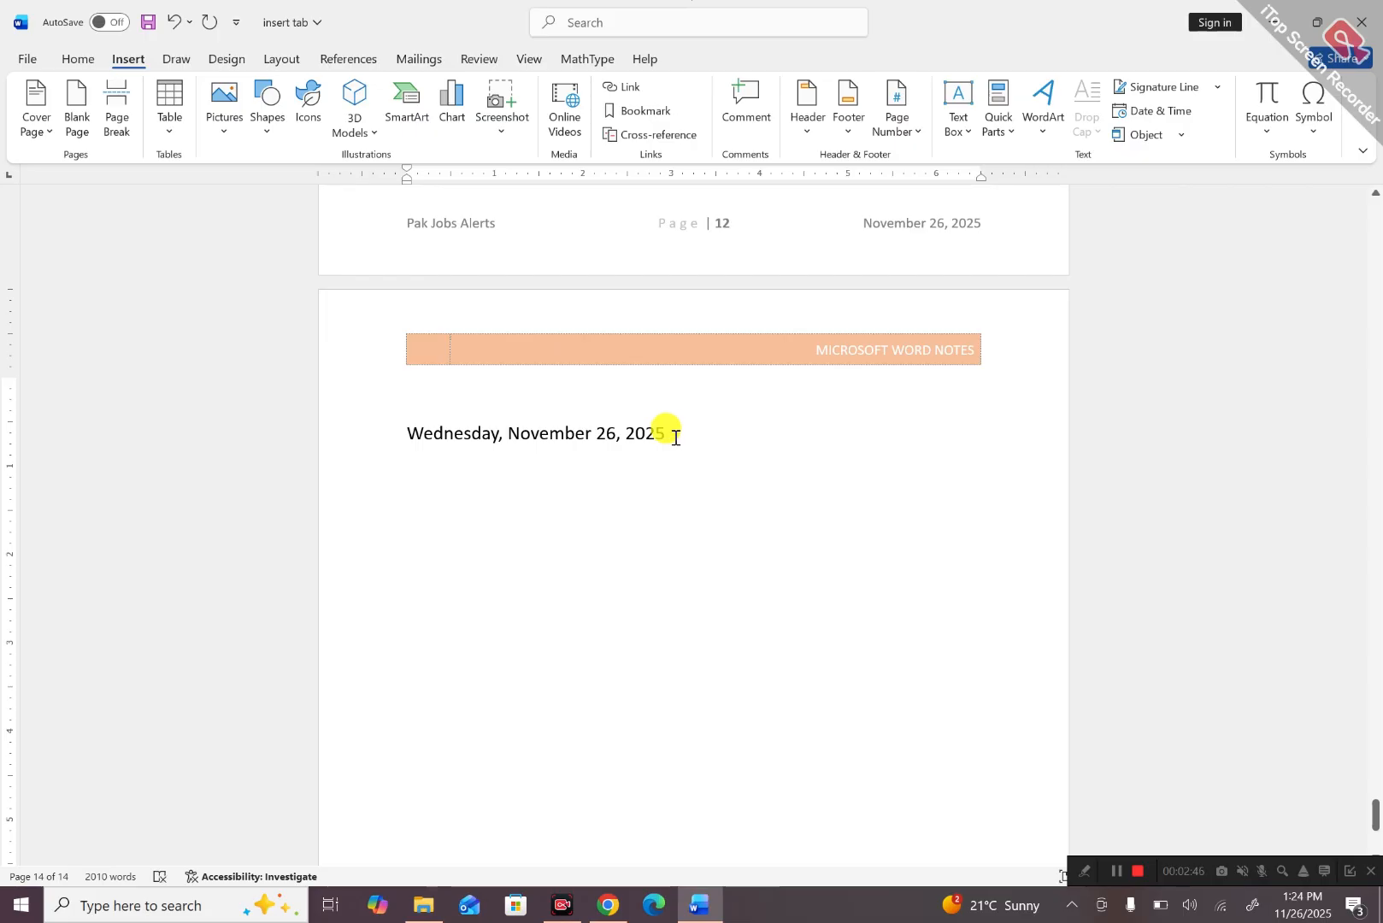
key(Return)
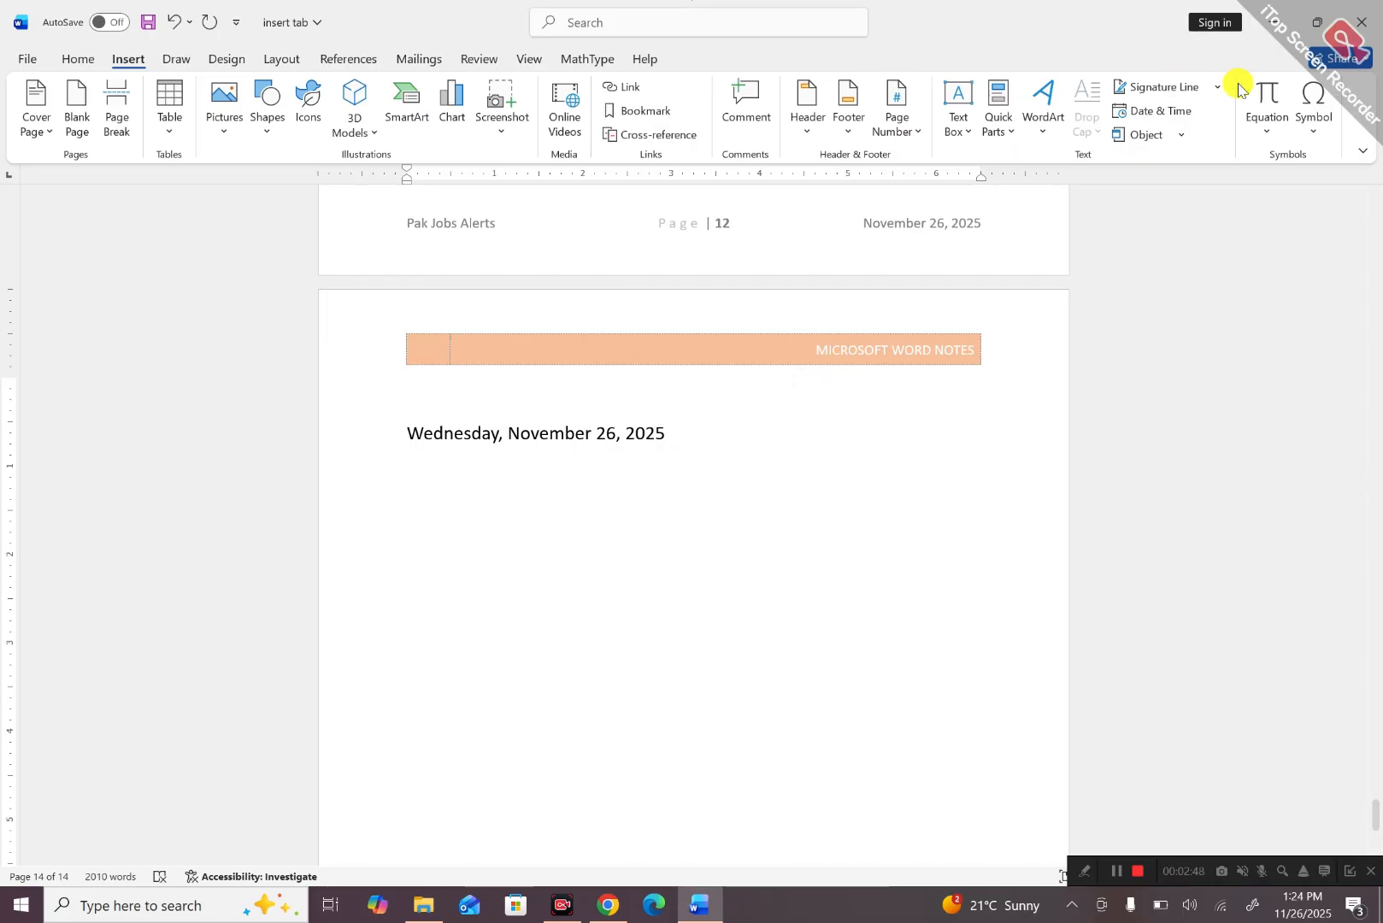
click(1182, 134)
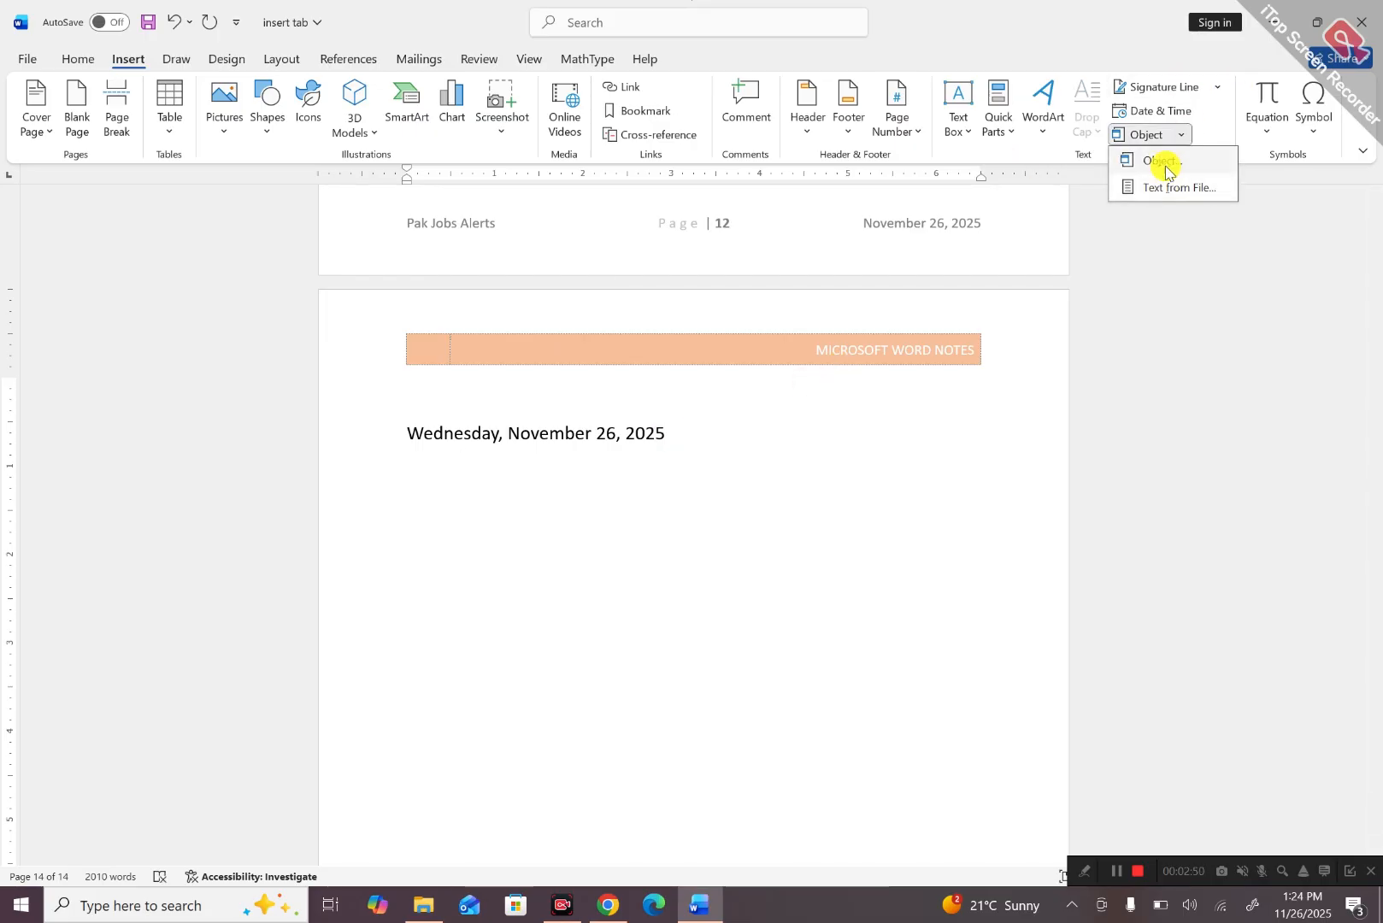
click(1160, 162)
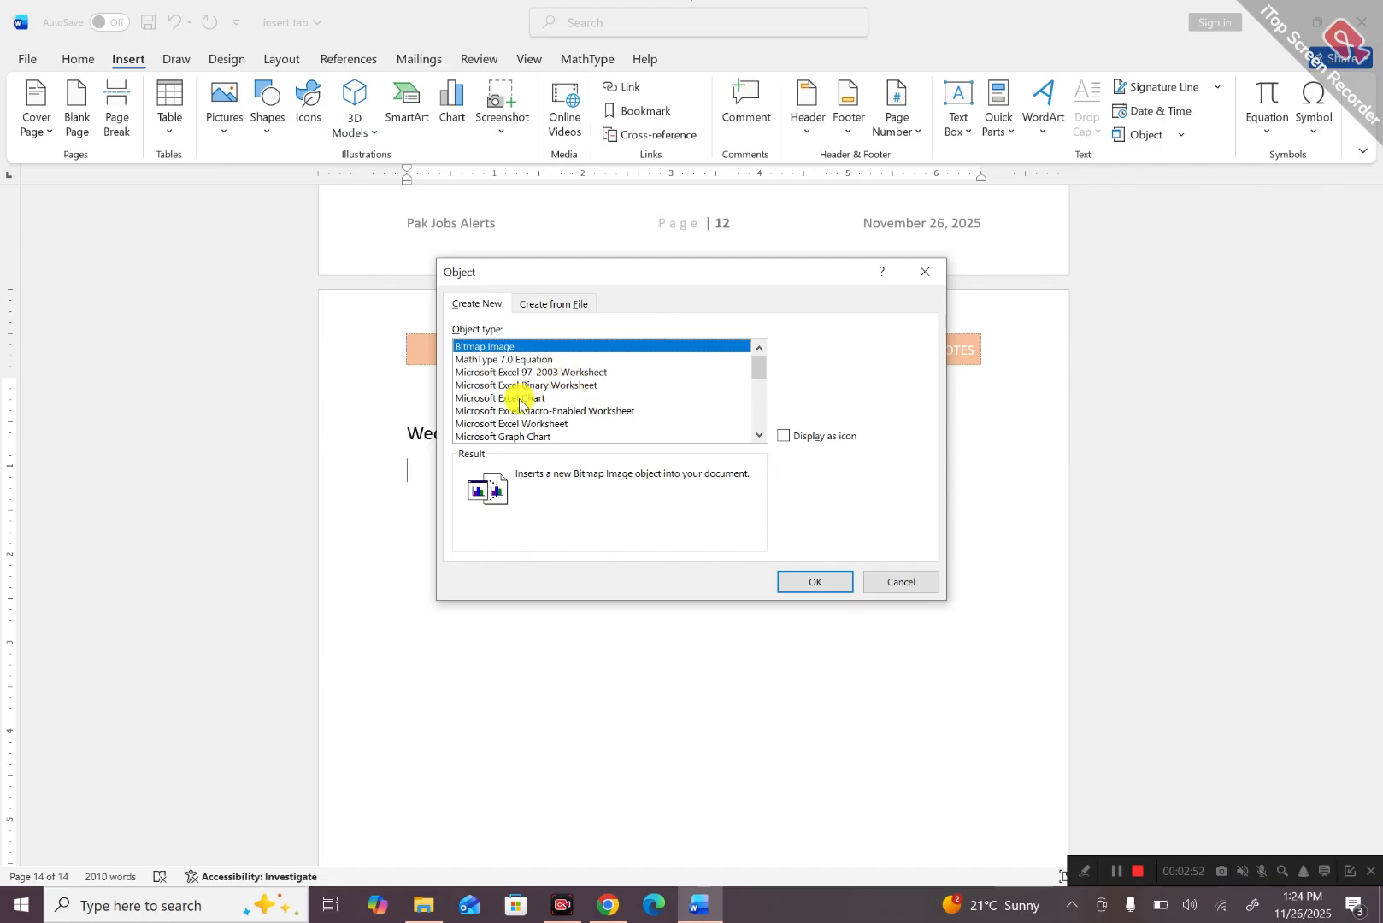
click(525, 398)
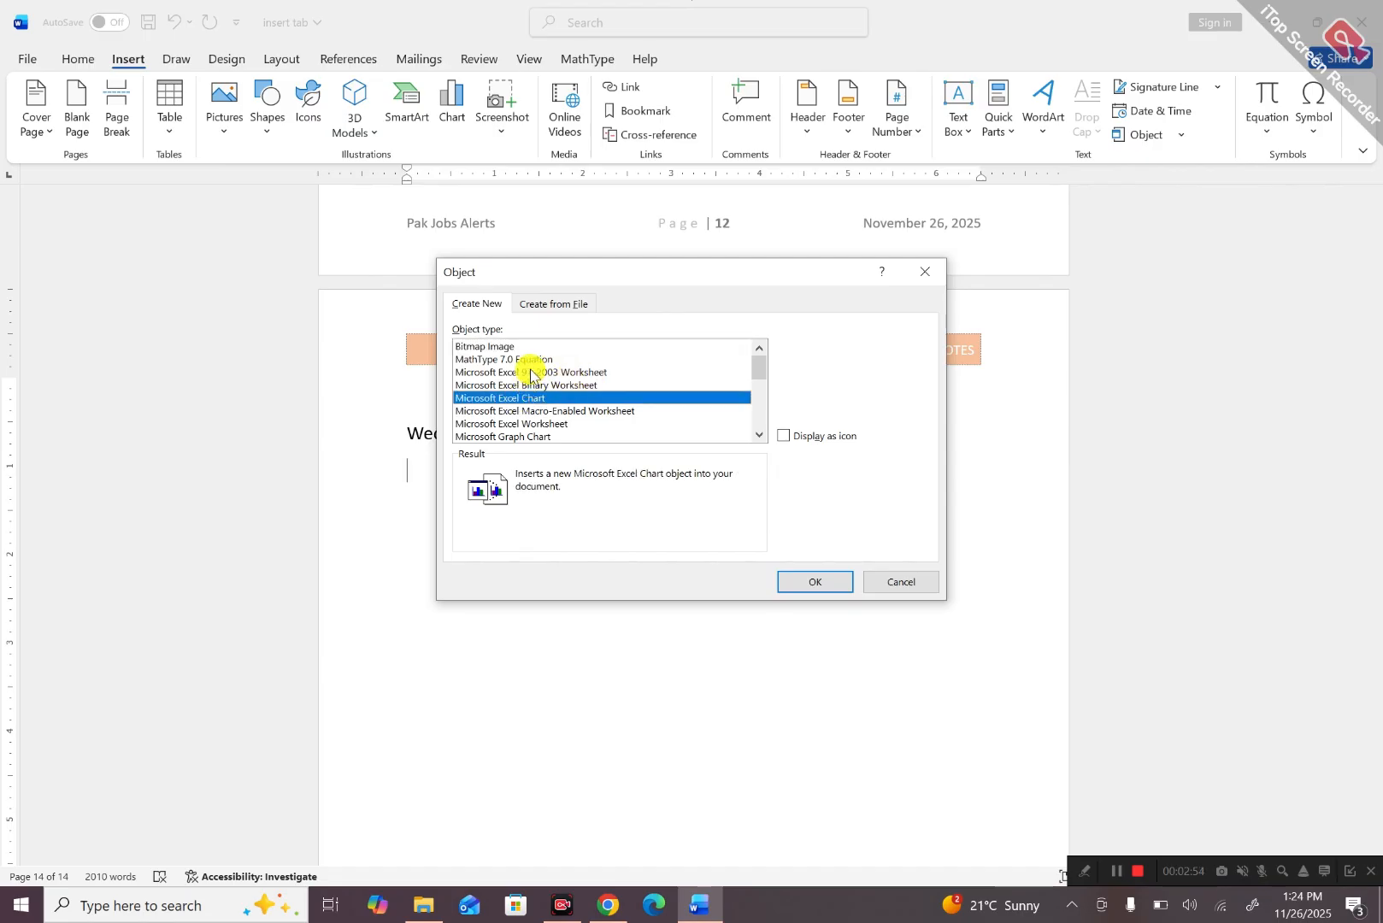
click(792, 583)
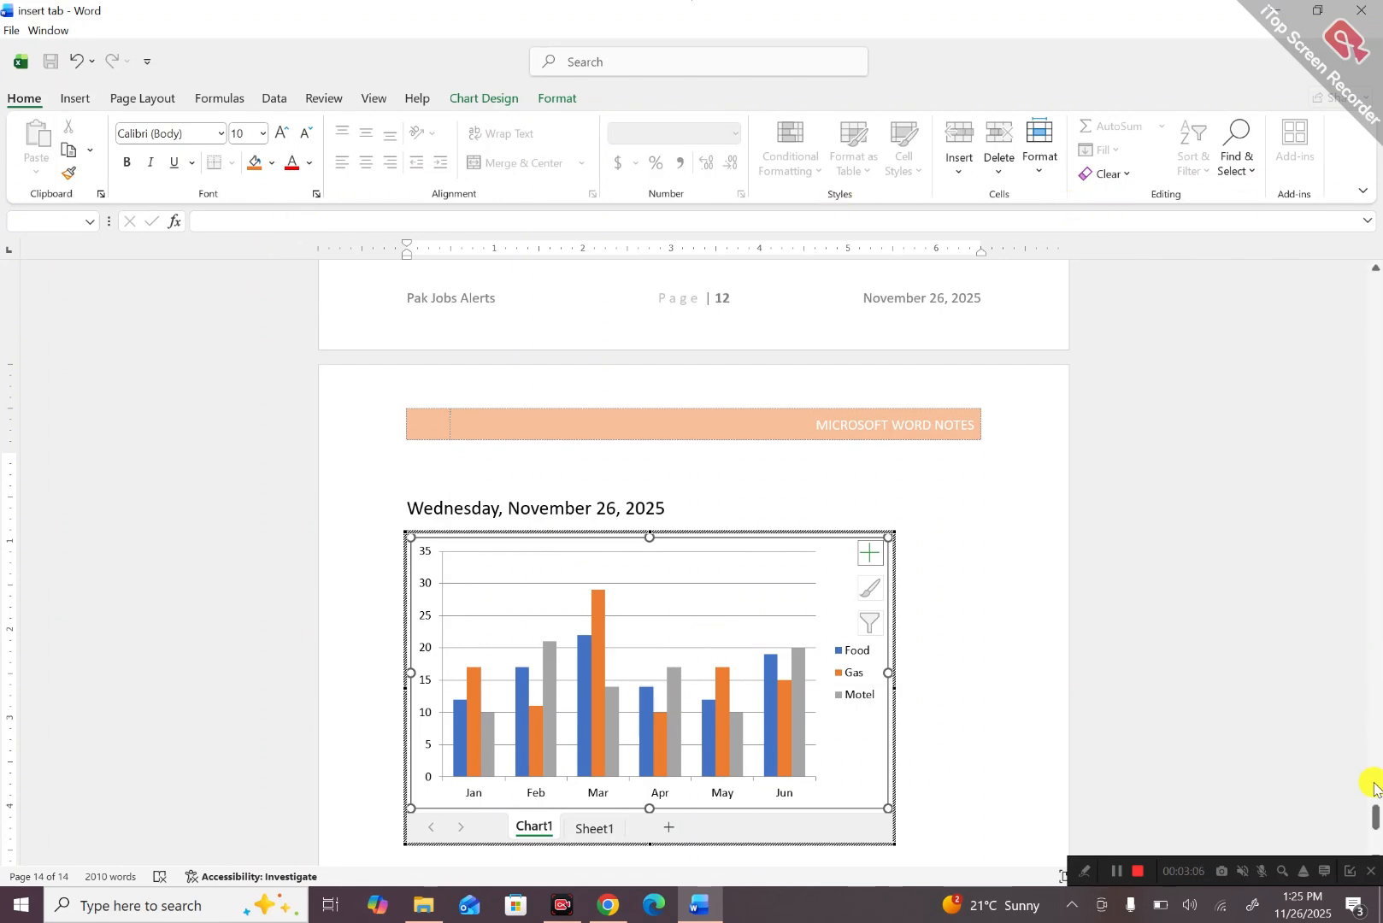
drag(1376, 816, 1373, 825)
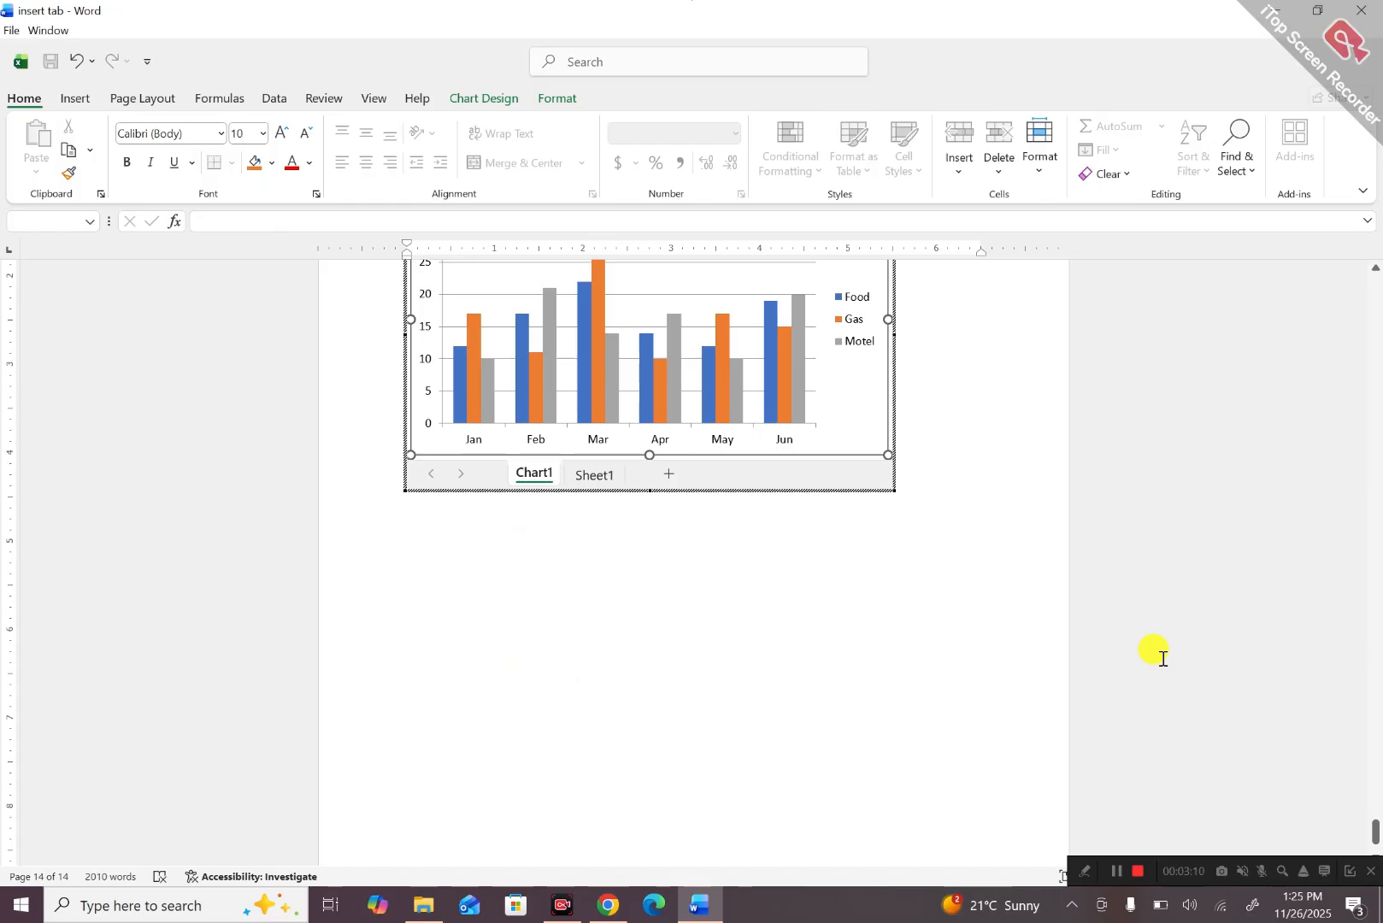
Leave the embedded chart, insert a new blank equation below it, and view the full Basic Math symbol set.
key(Down)
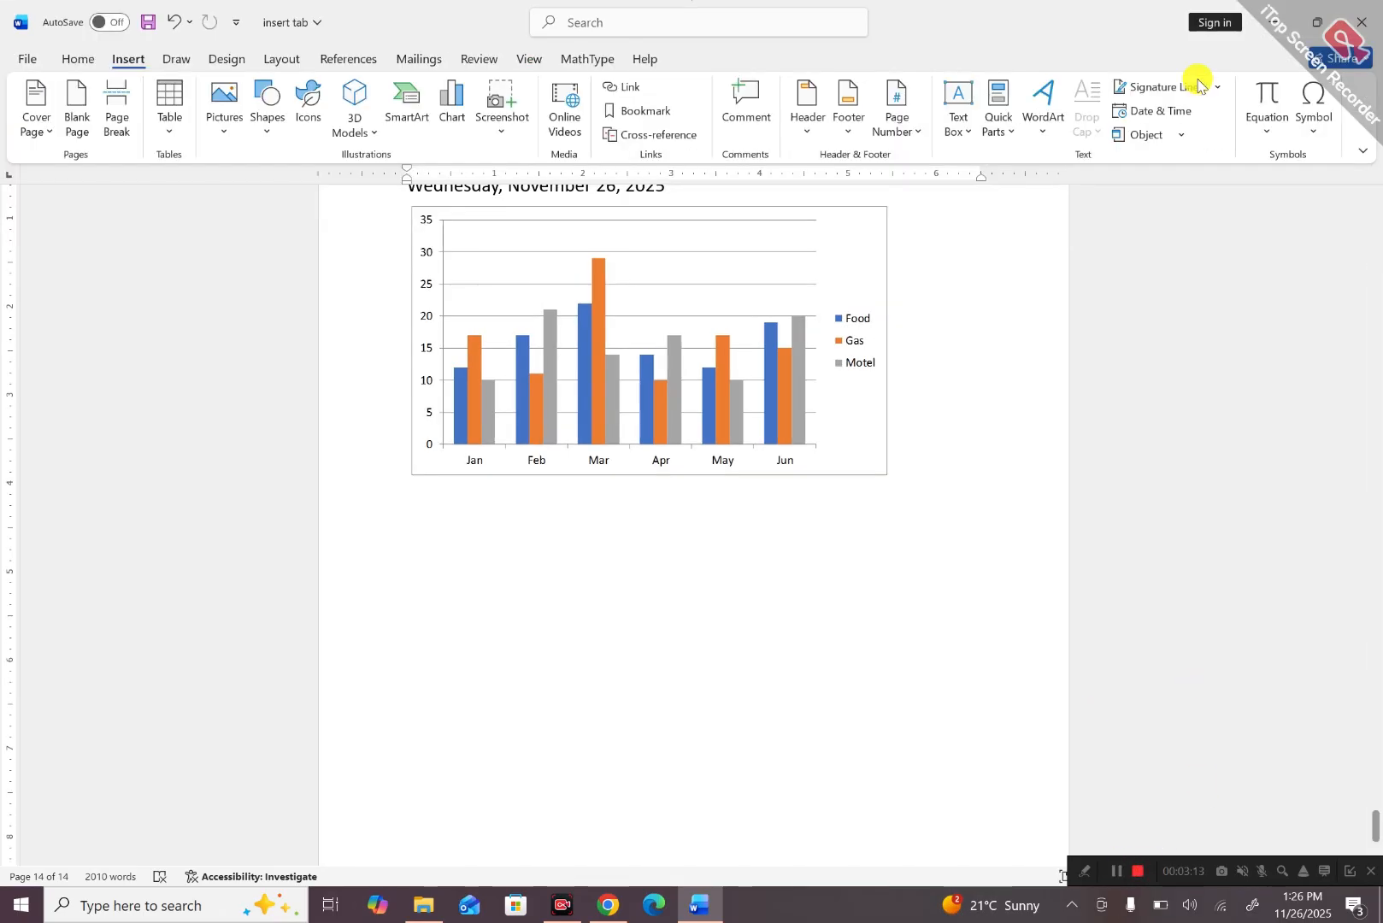
click(1265, 103)
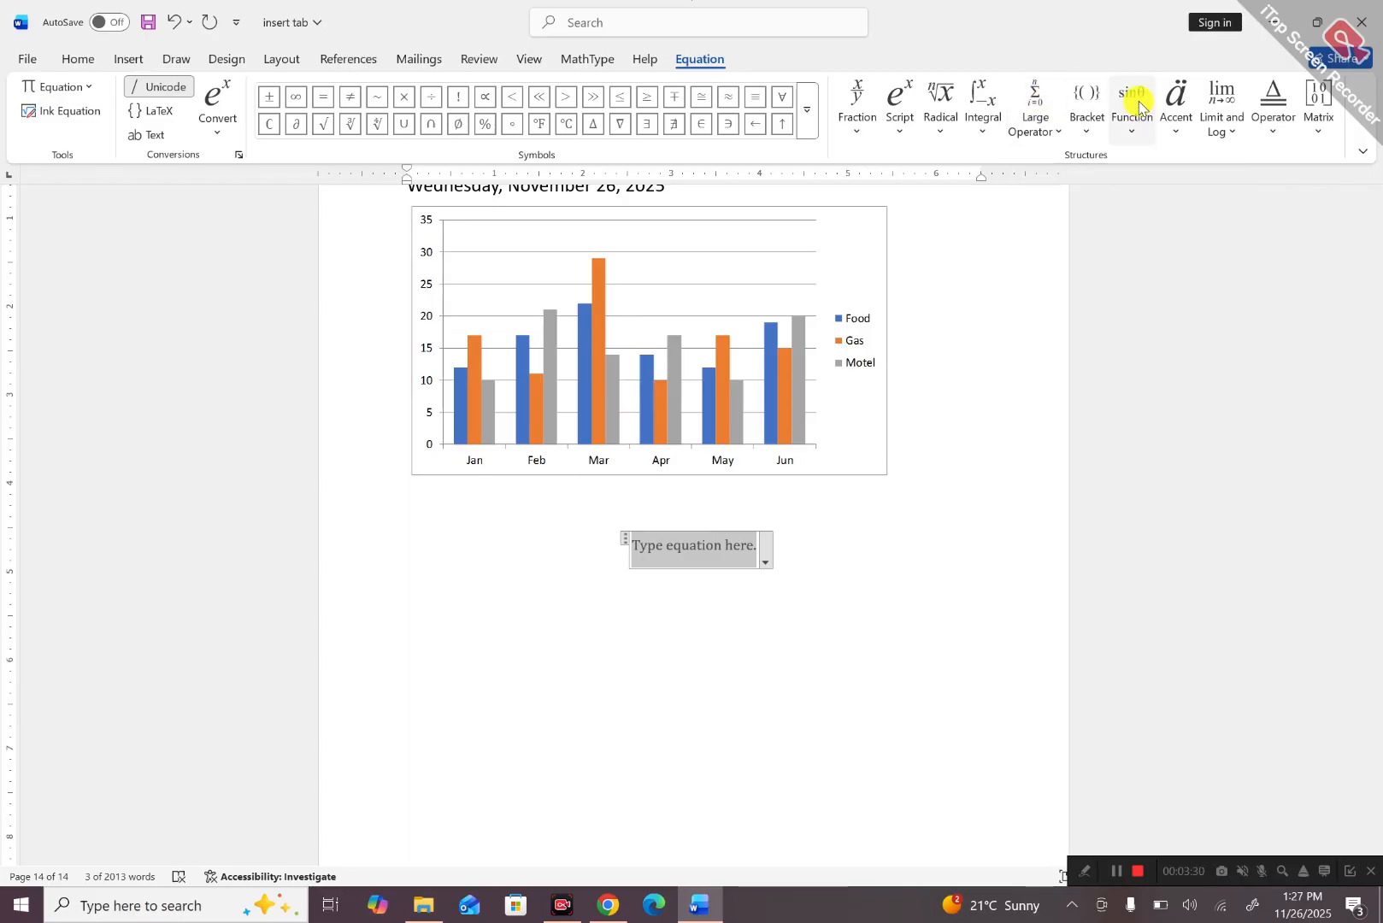
click(807, 120)
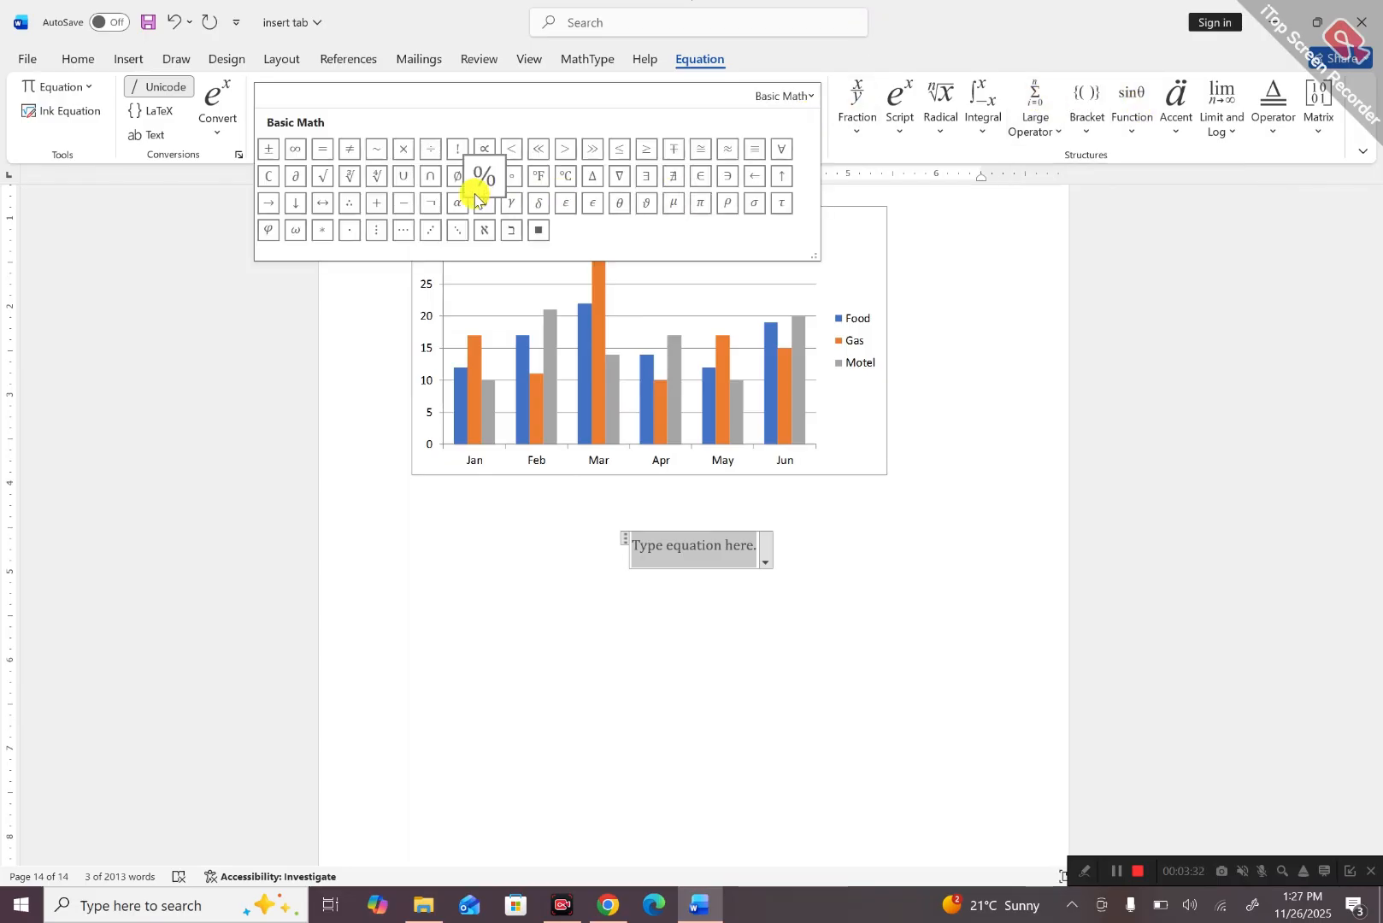
click(539, 682)
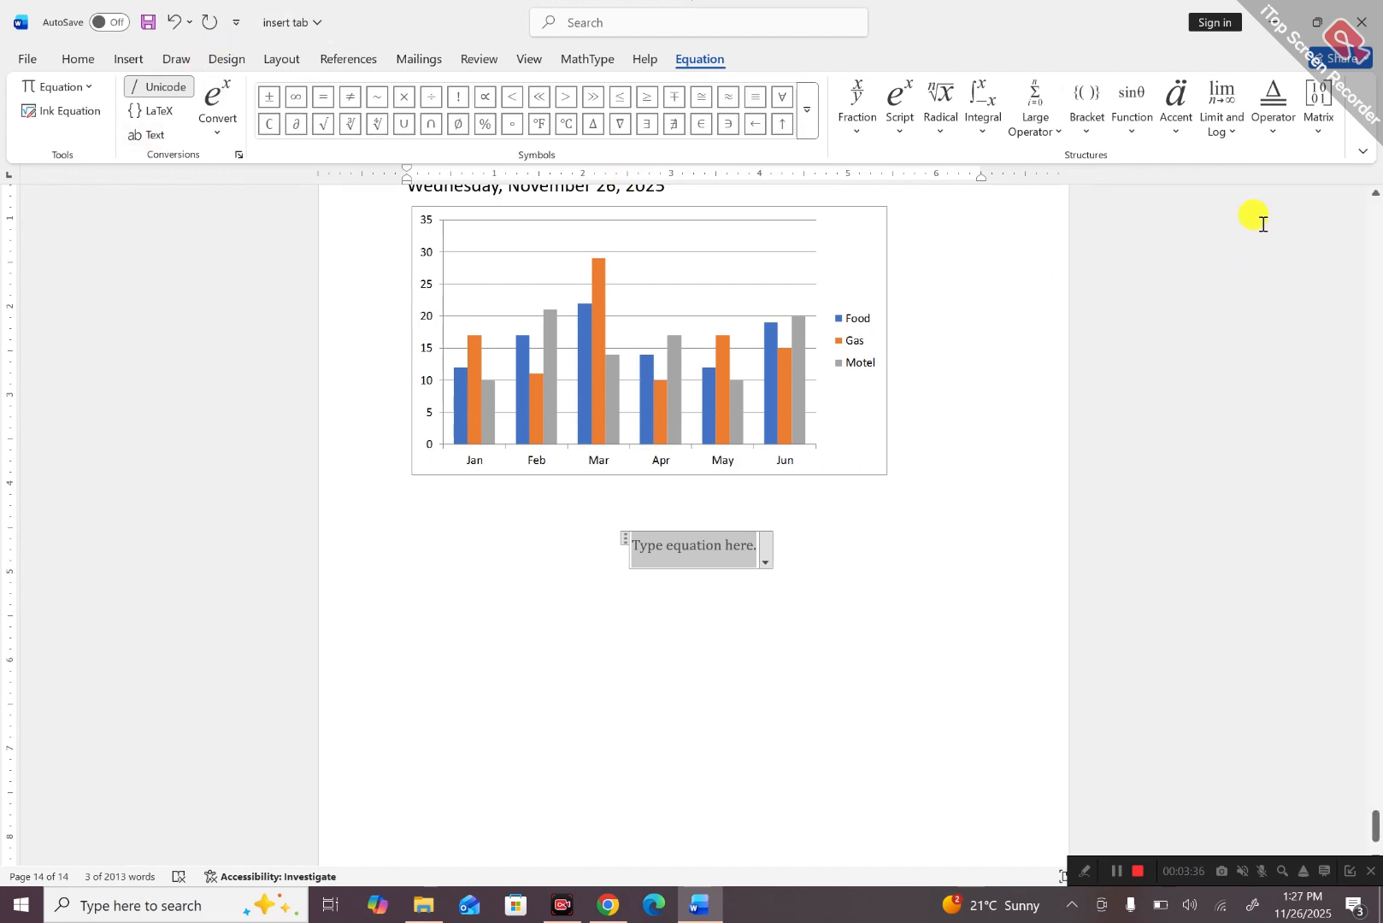
Insert a 1x2 empty matrix in the equation, fill its cells with 2 and 3, and leave the equation.
click(1320, 103)
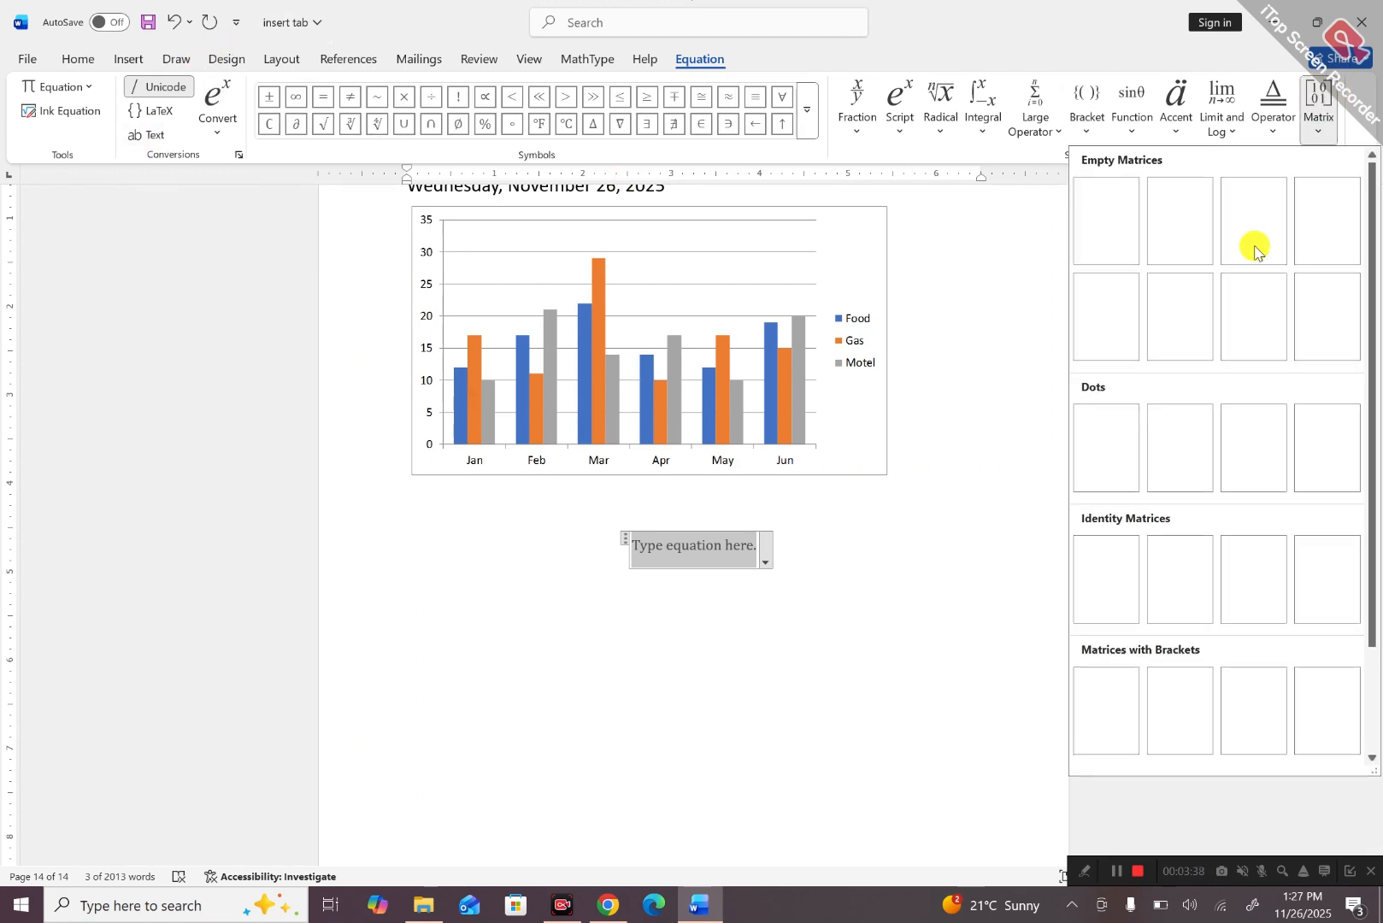
click(1108, 232)
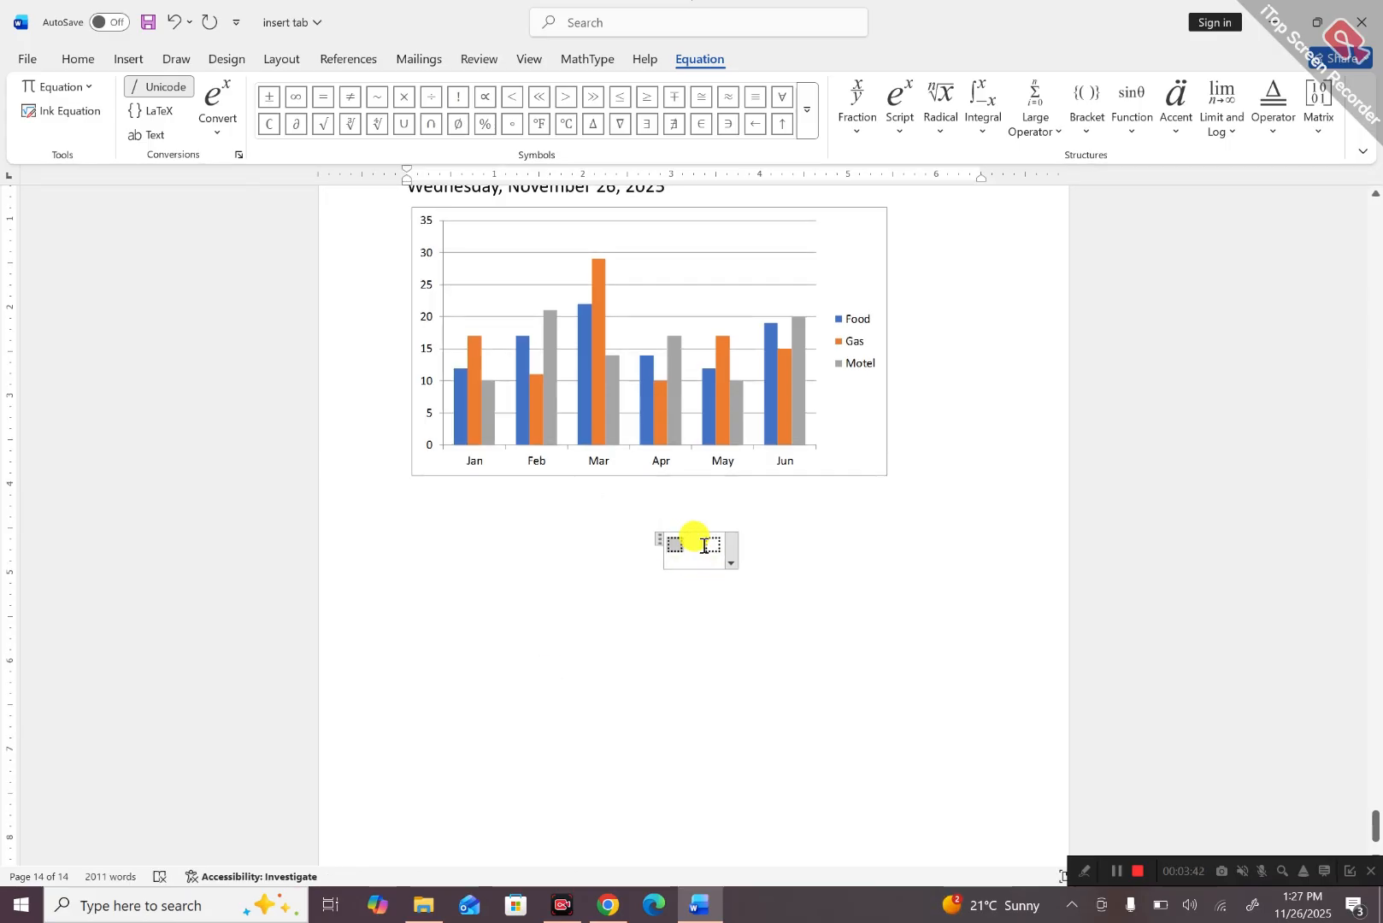
text(2)
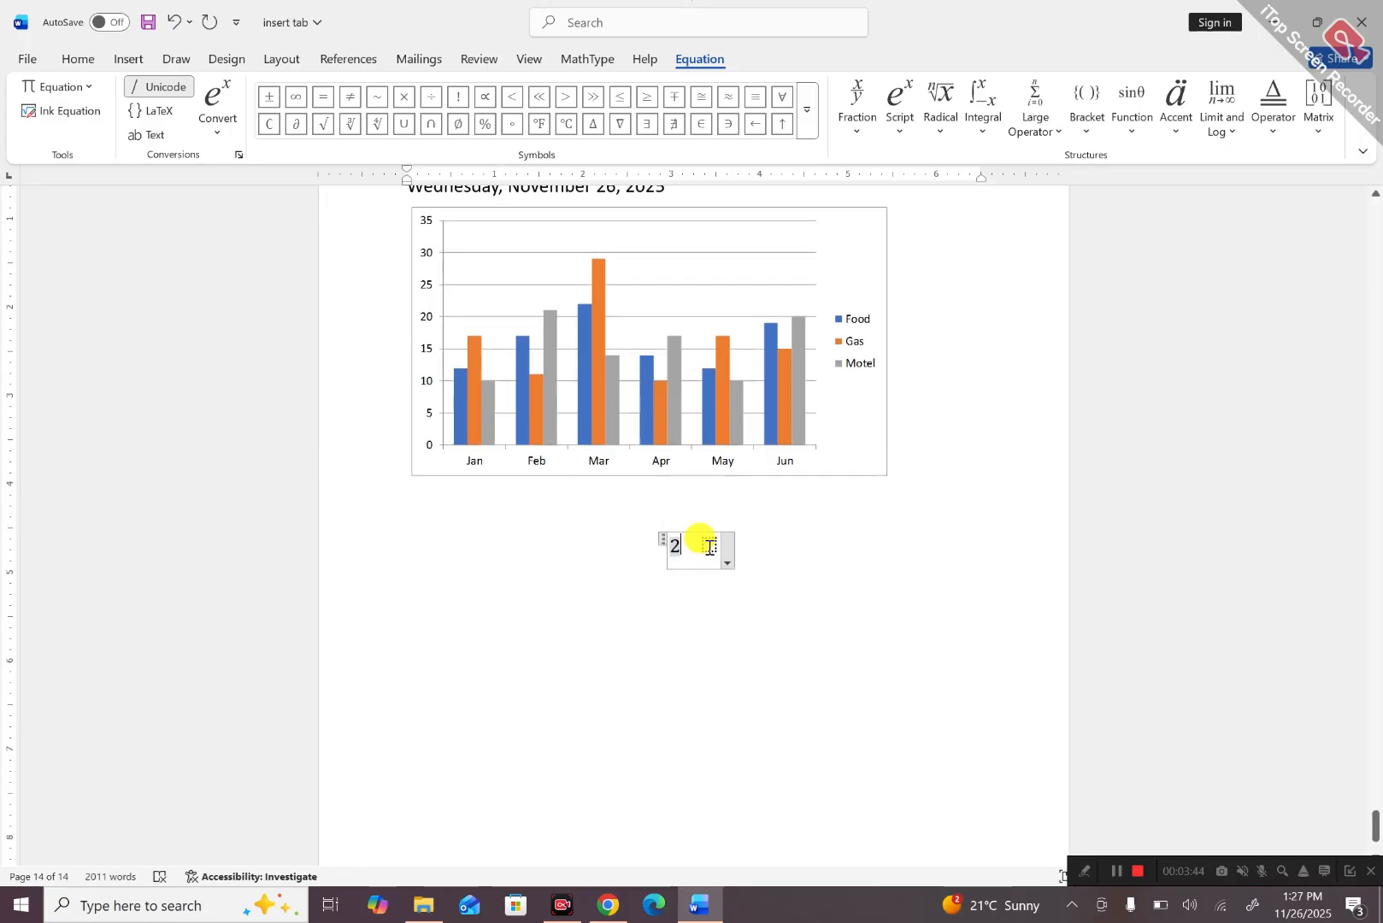
key(Right)
text(3)
click(919, 682)
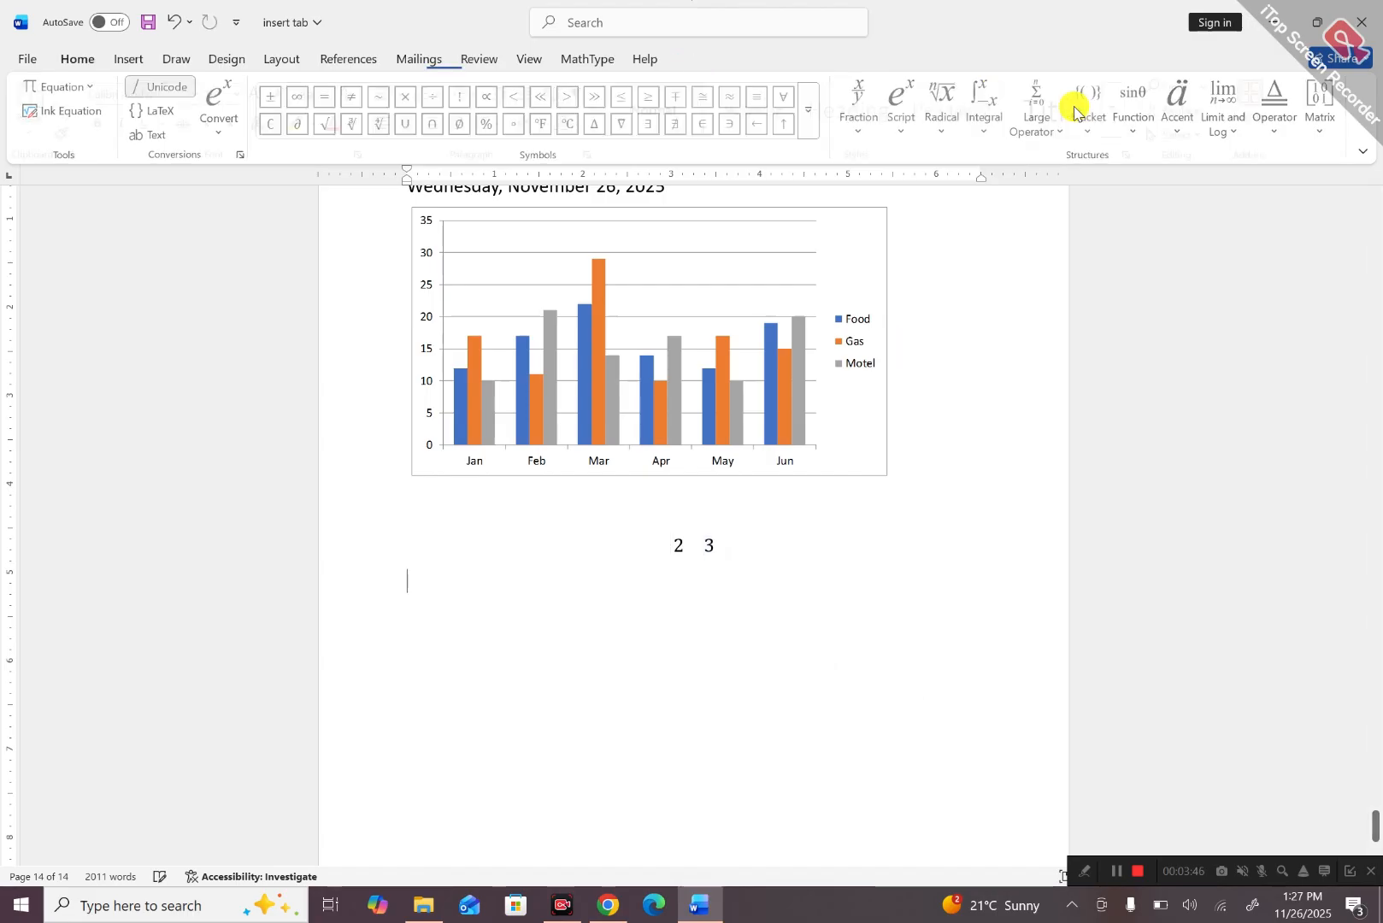
Insert the Latin Small Letter Reversed C symbol (character code 2184) on the line below the matrix.
click(128, 59)
click(1304, 98)
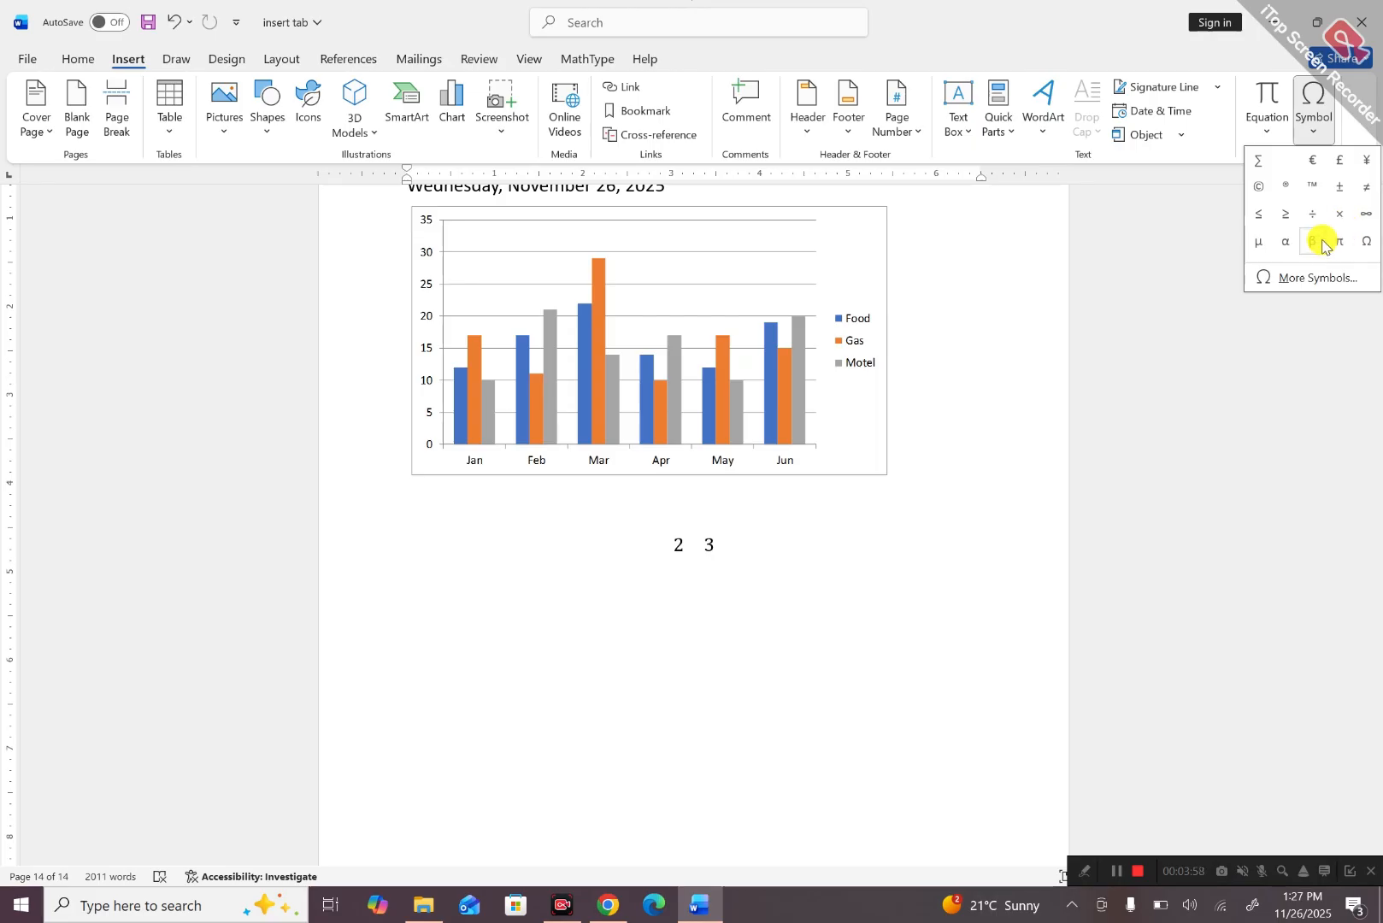
click(1300, 279)
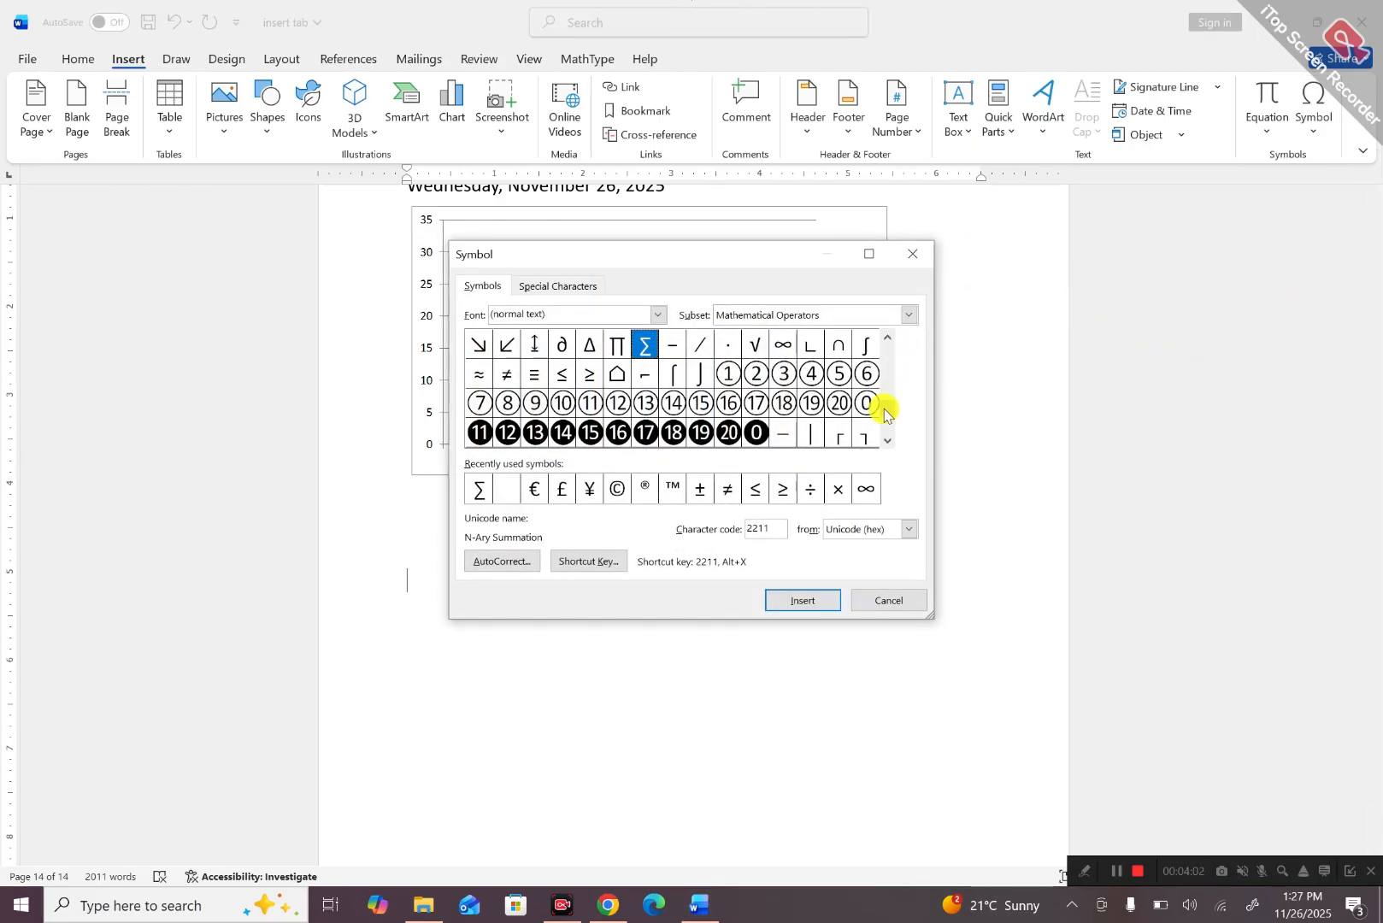
click(888, 342)
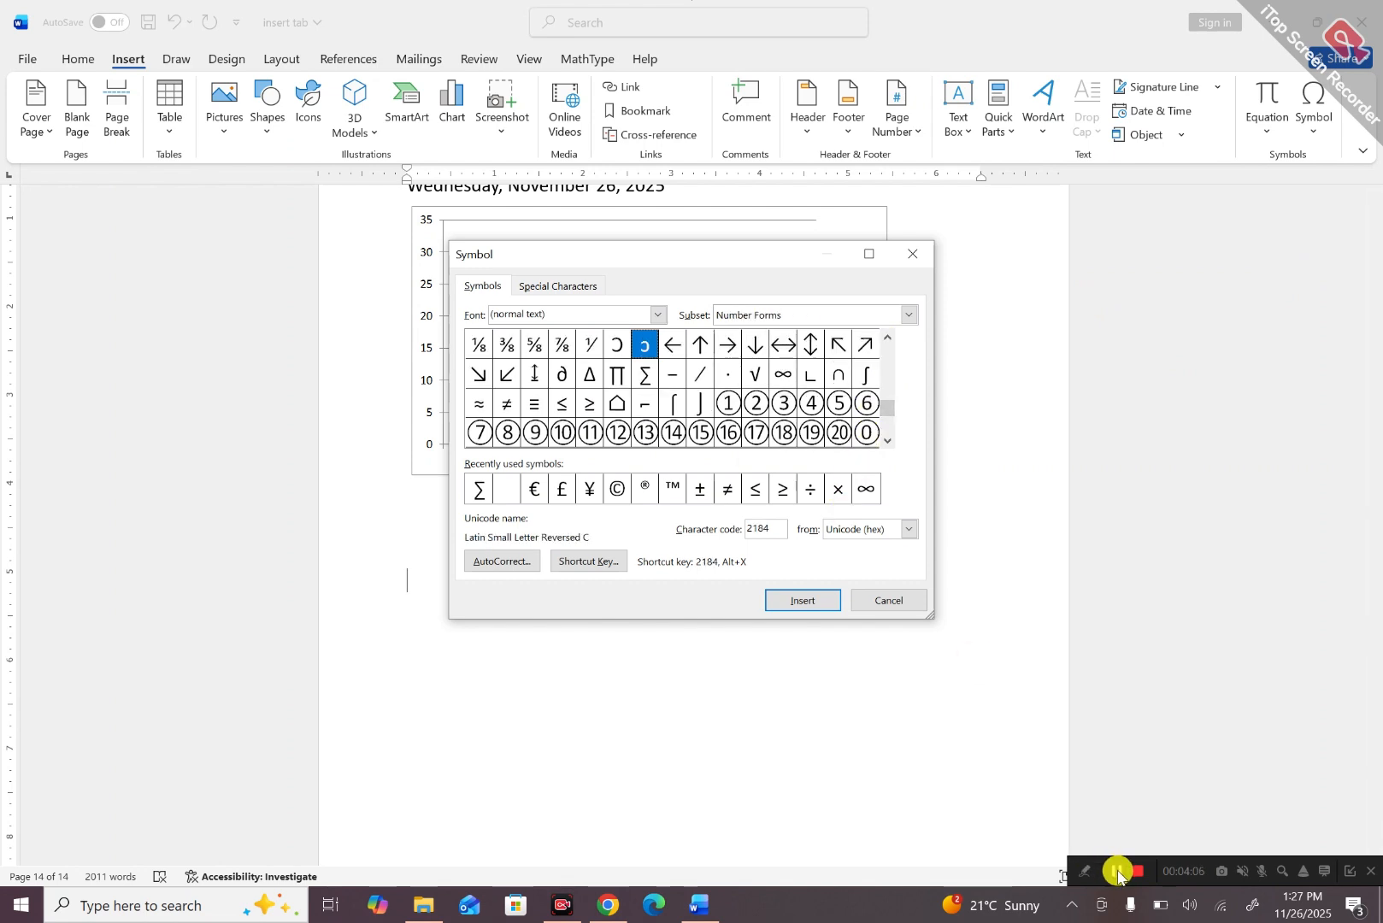
key(Return)
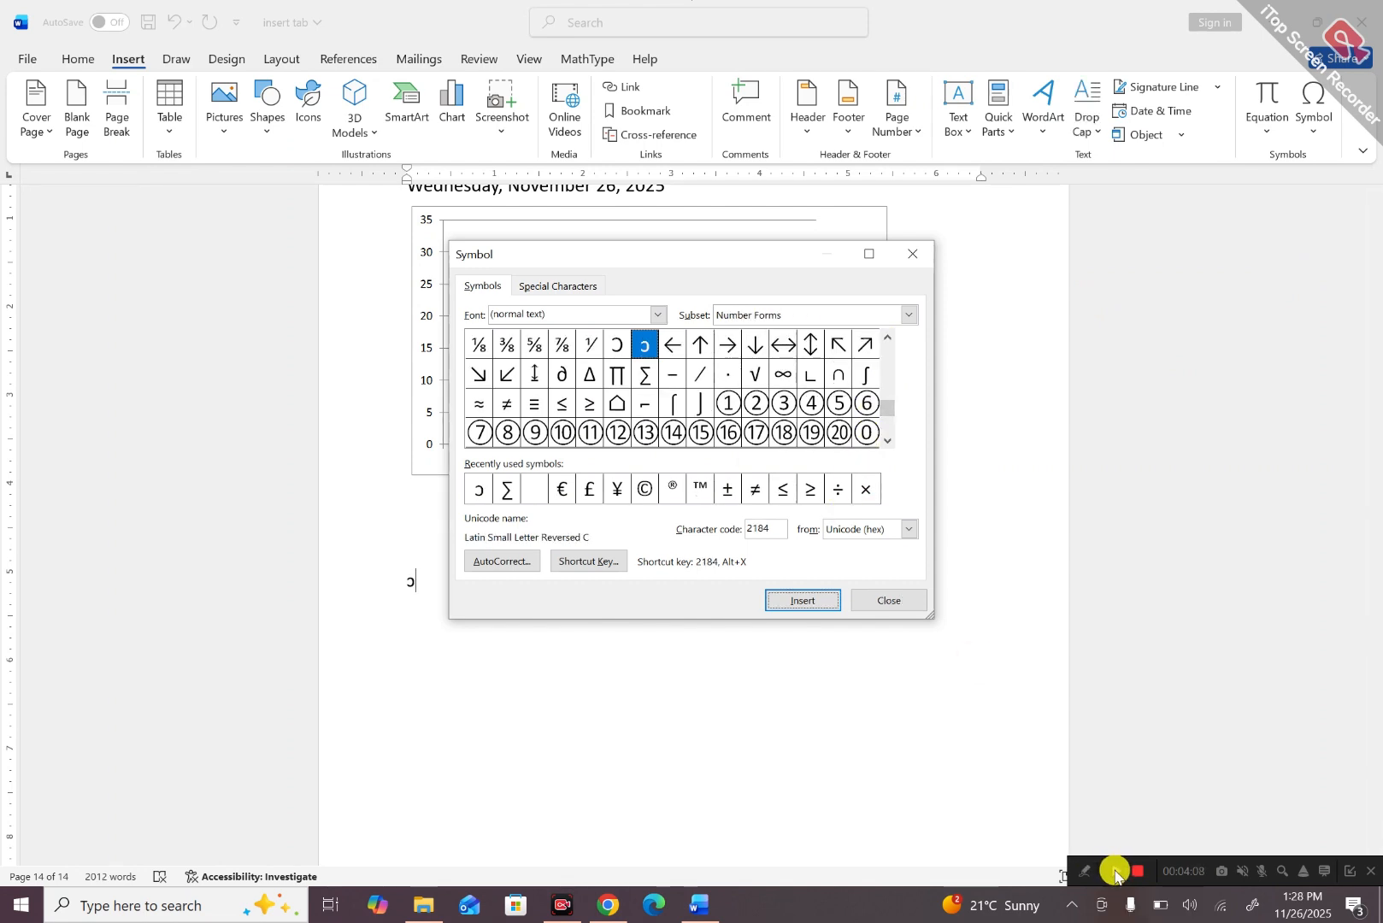
Insert the Left Right Arrow symbol (character code 2194) directly after the reversed C and close the Symbol dialog.
click(783, 345)
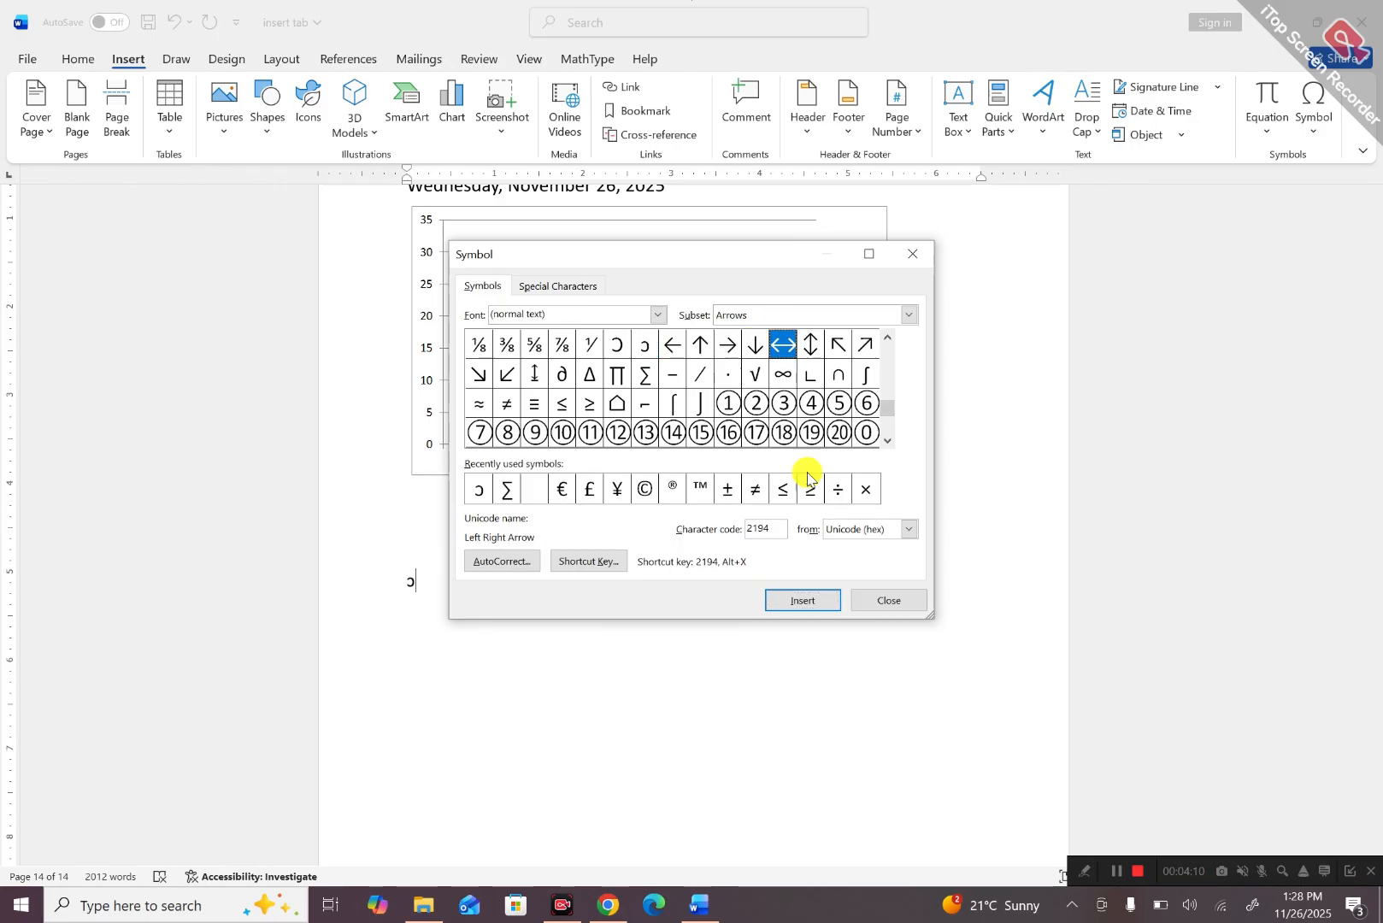
click(814, 601)
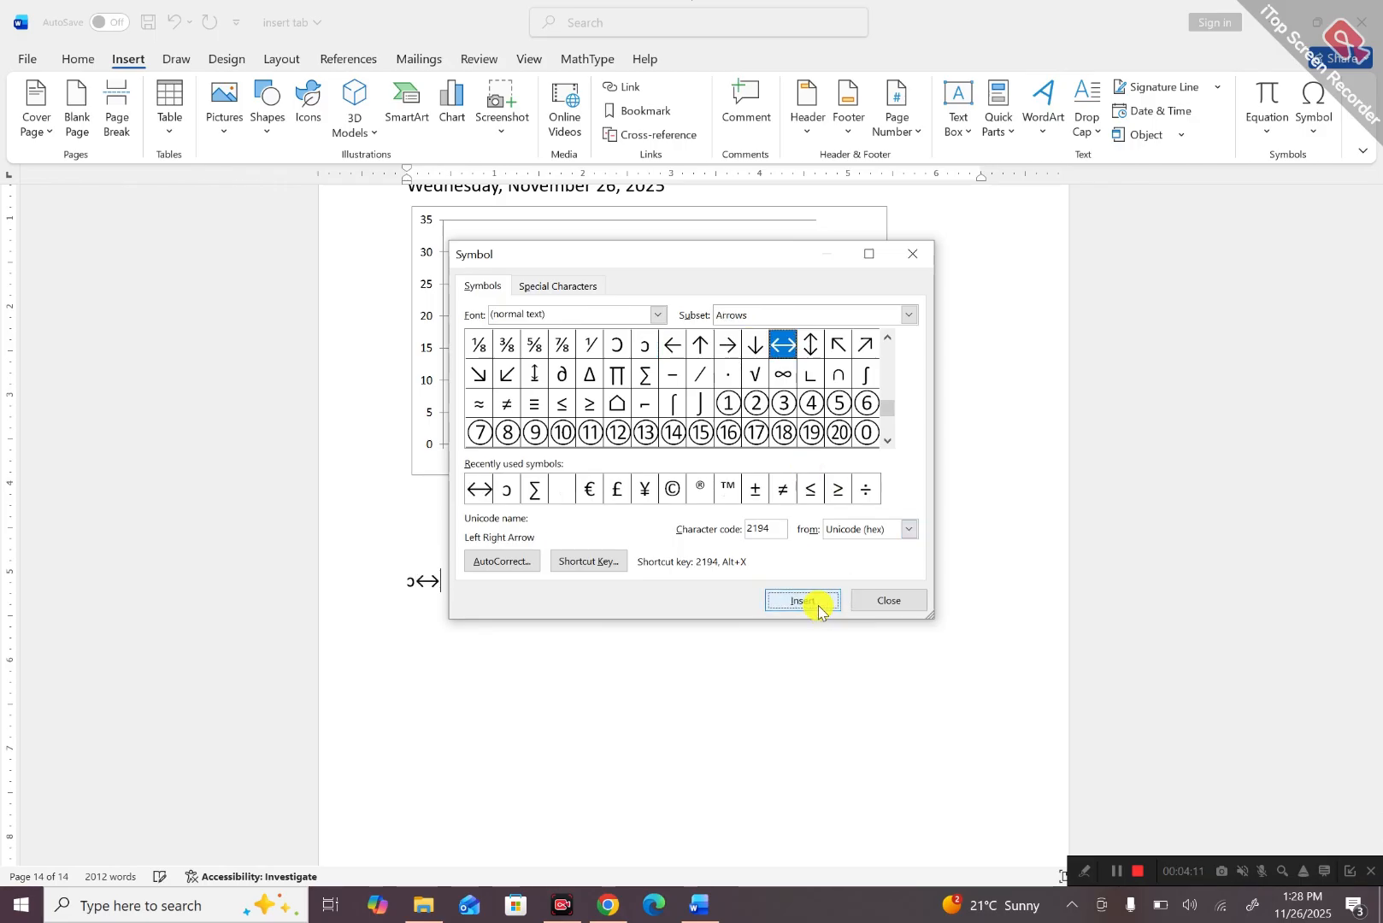
click(889, 600)
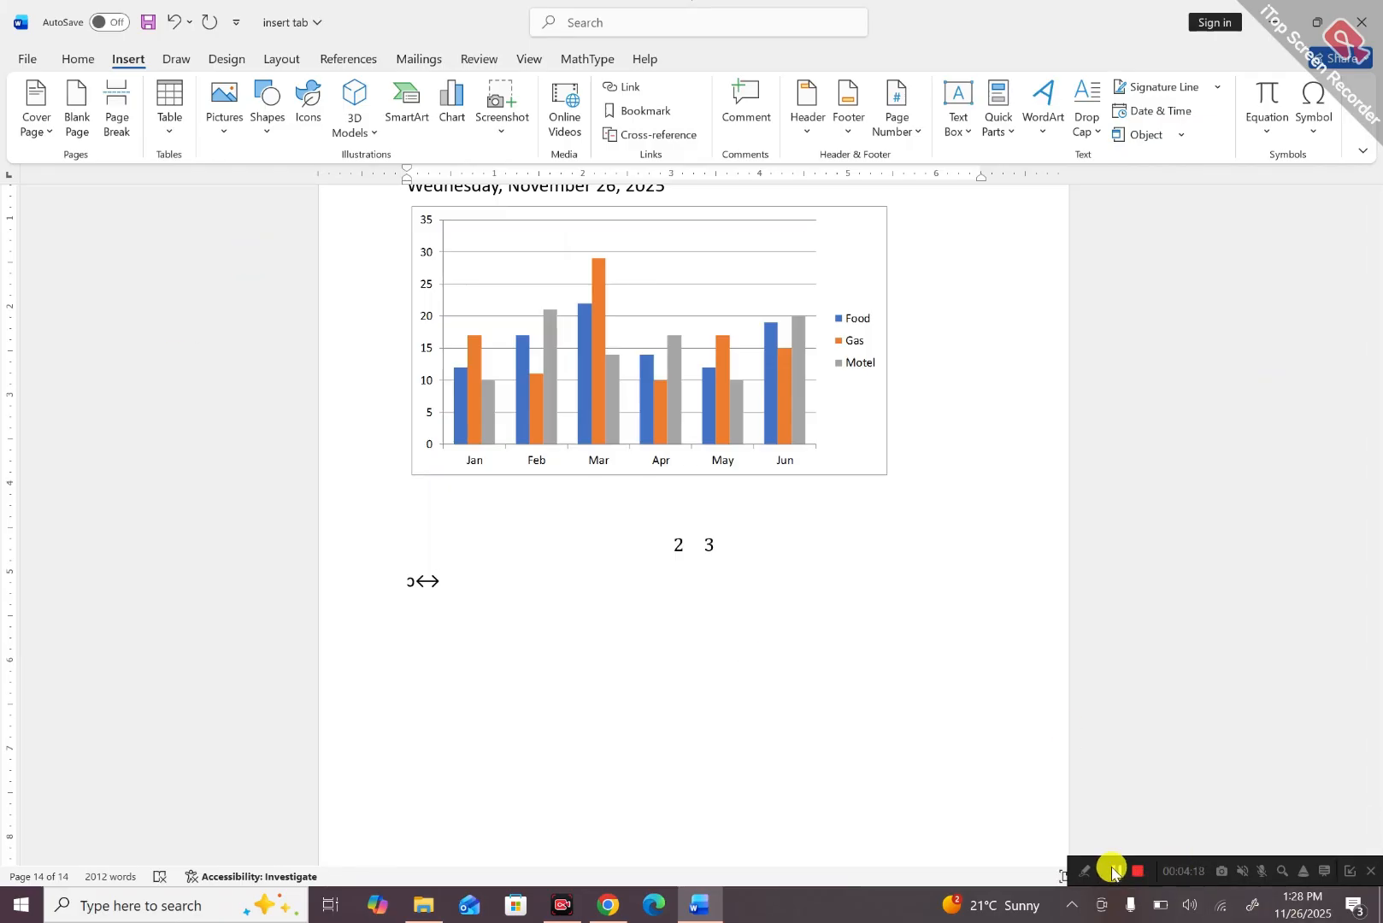
scroll(1158, 525, up, 10)
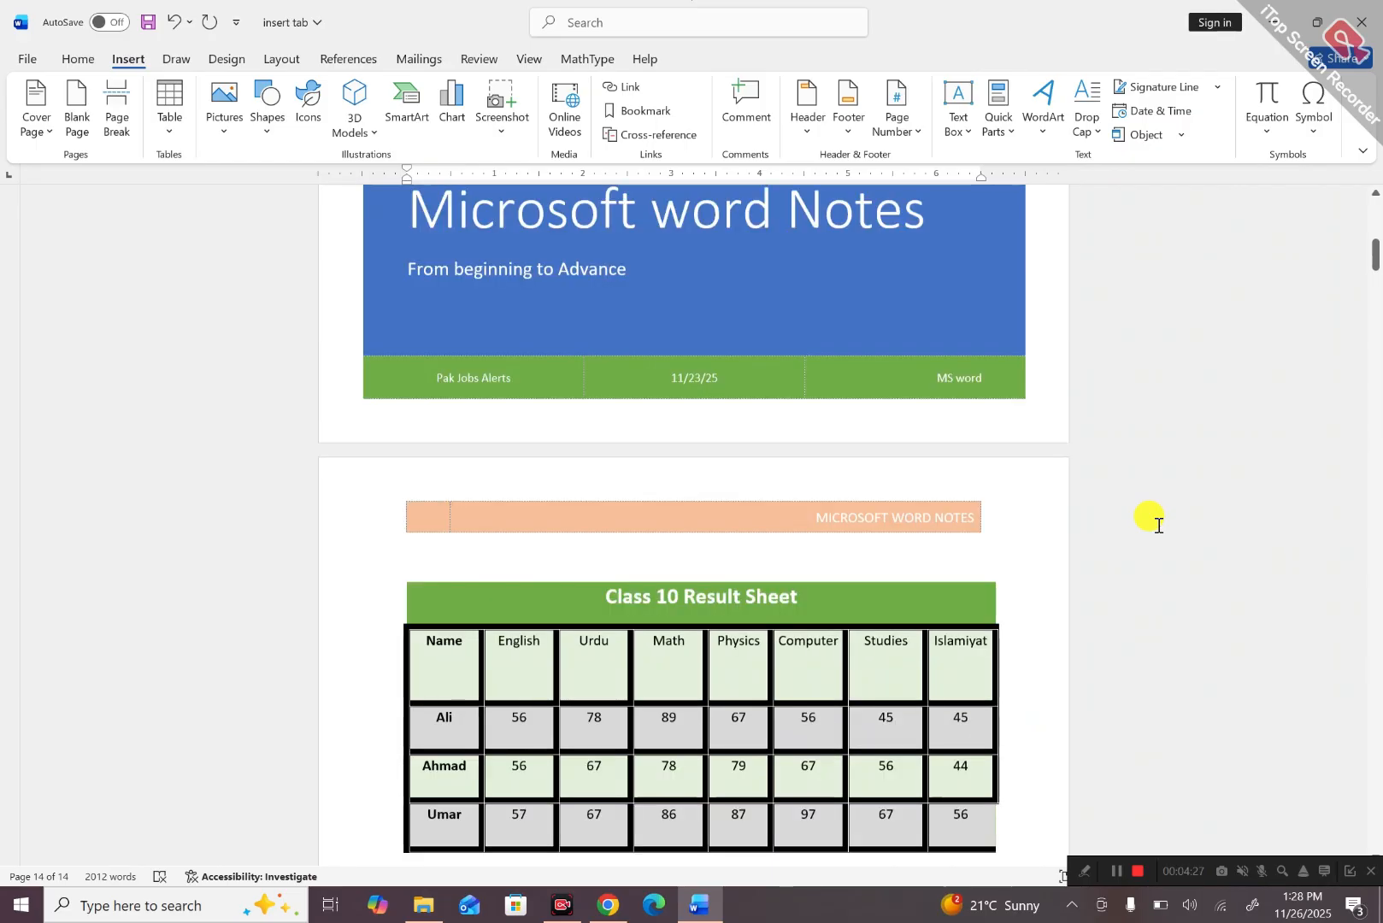
scroll(1147, 519, up, 5)
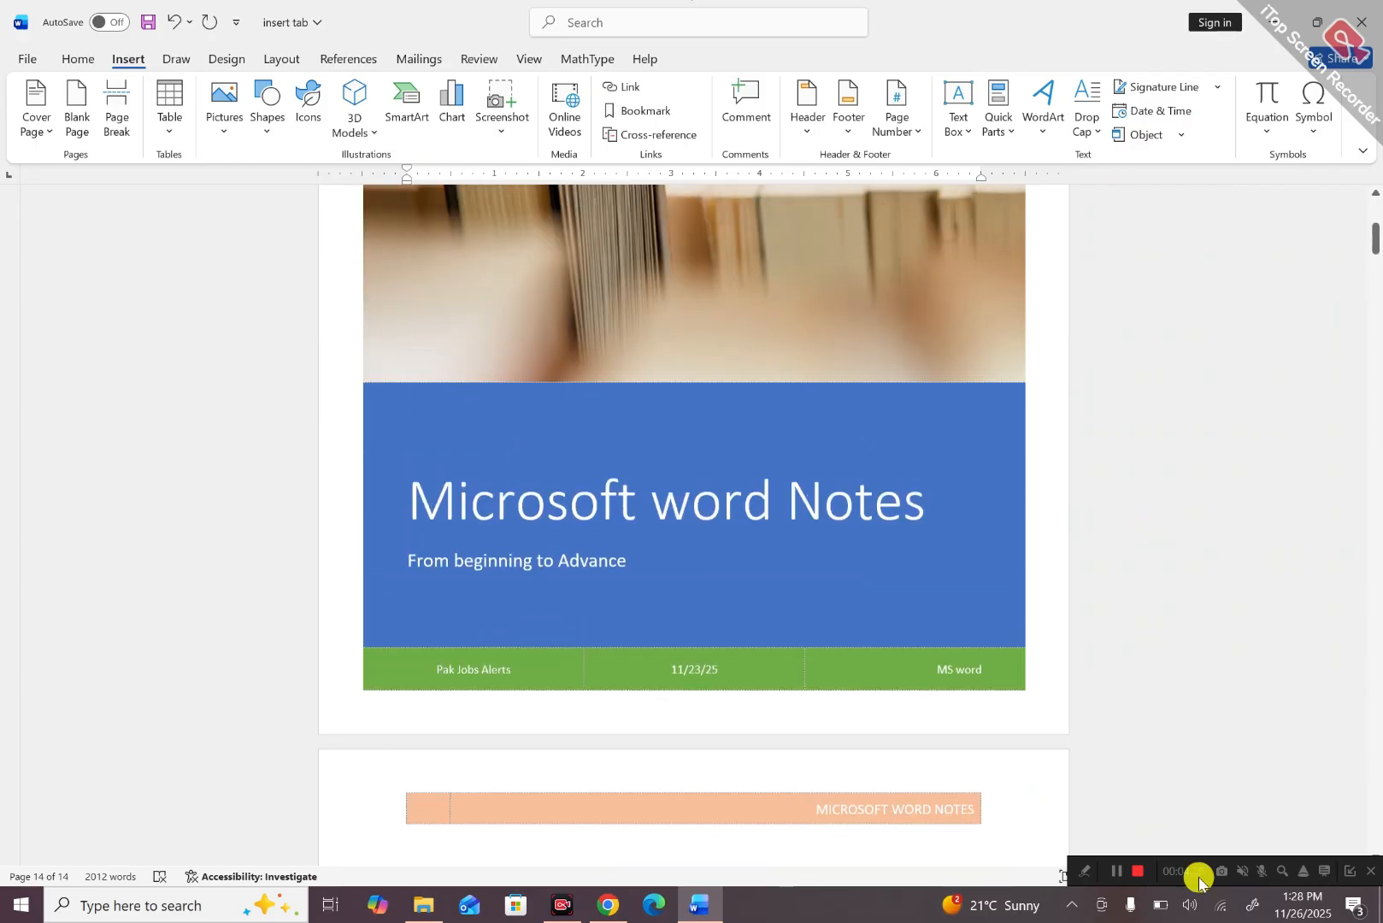